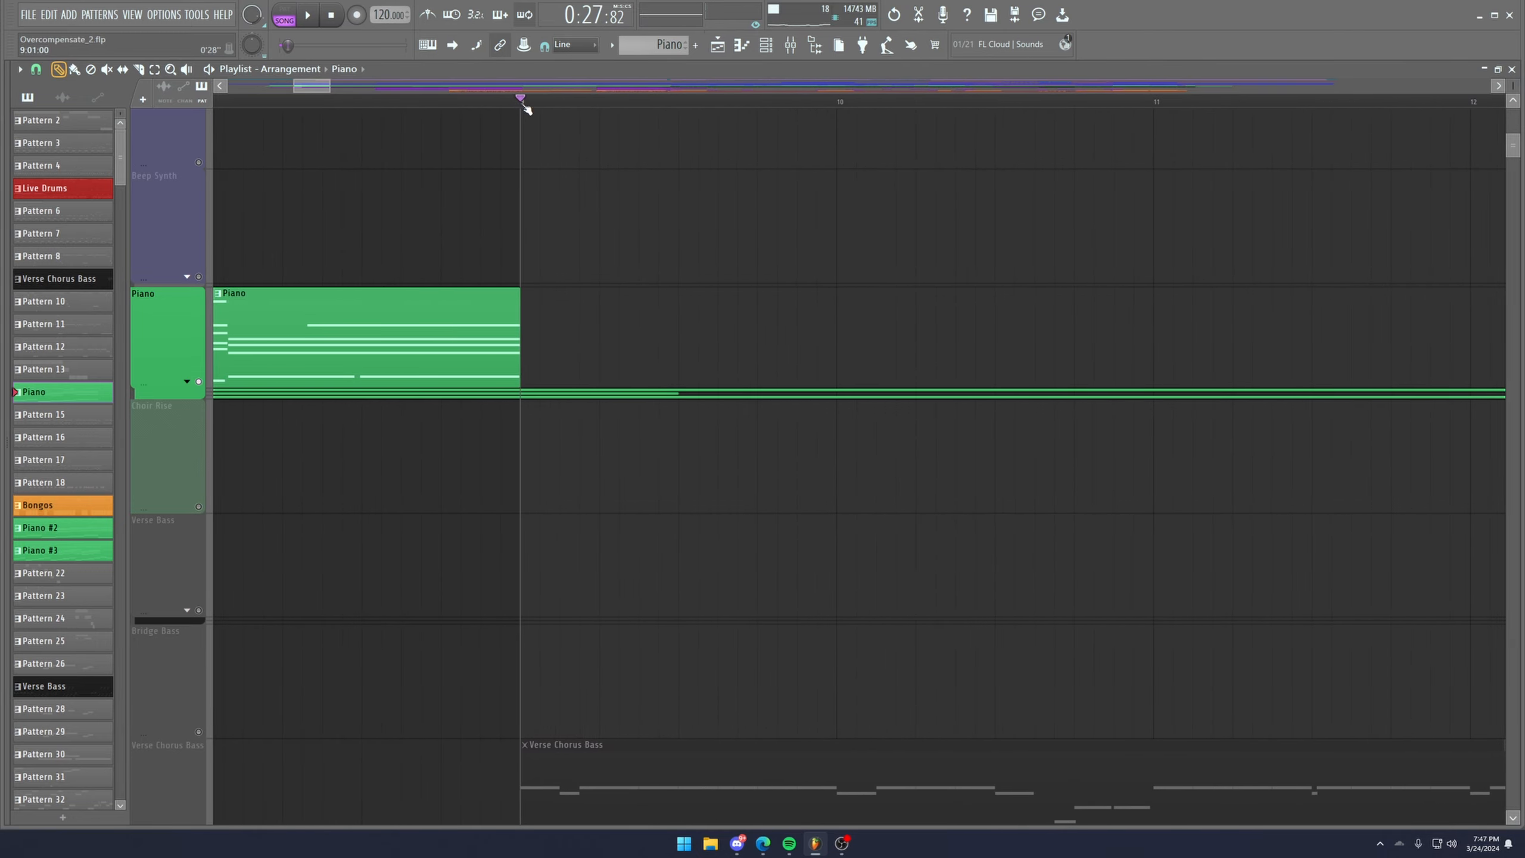
# Open the Verse Chorus Bass pattern's notes, view its Nexus instrument and play the pattern through.
pyautogui.scroll(-5, 526, 108)
pyautogui.scroll(-4, 601, 300)
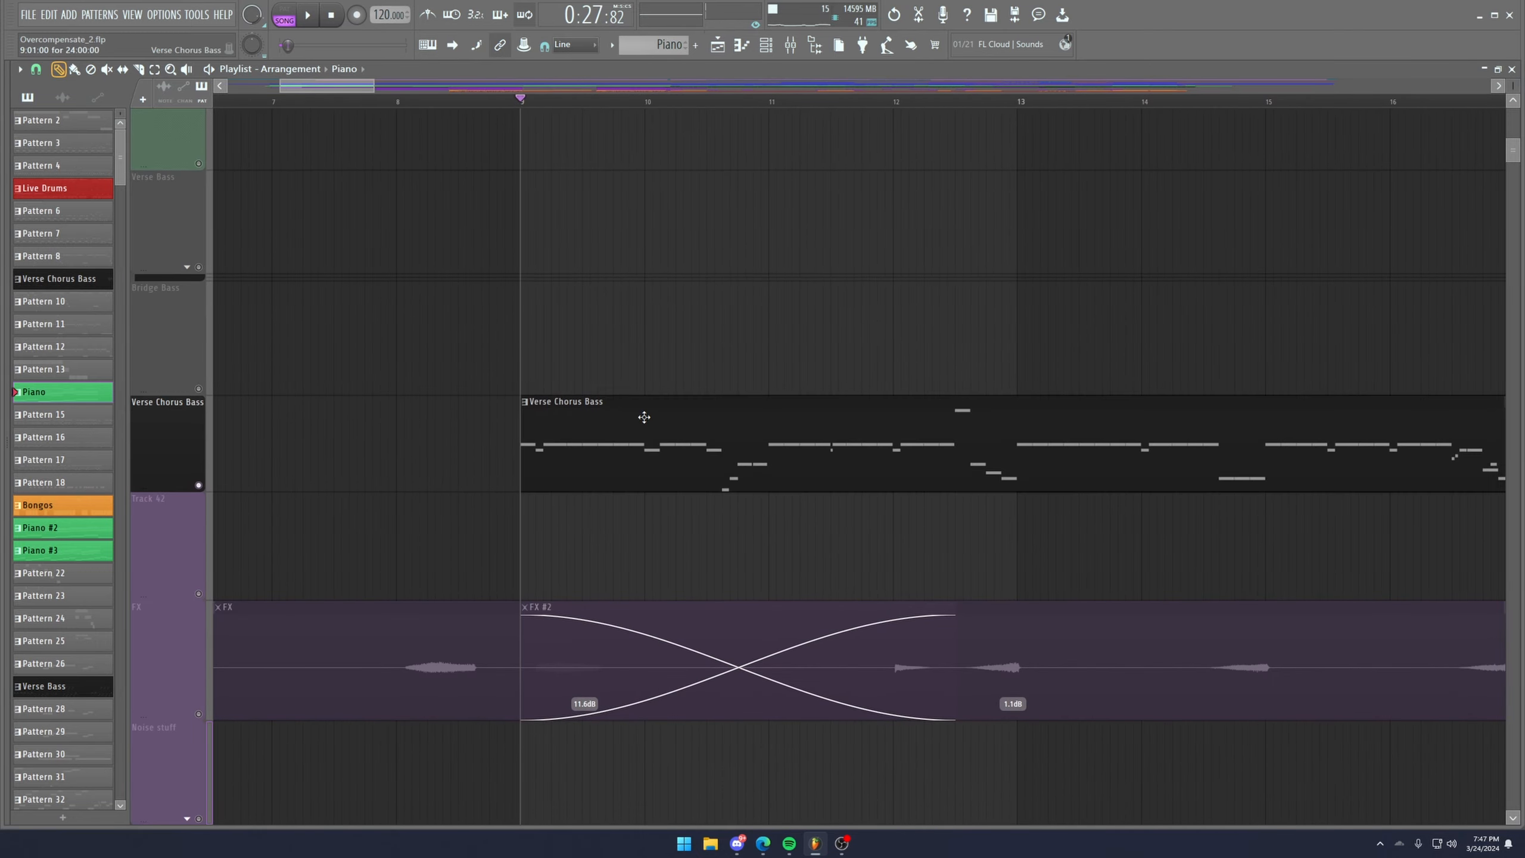
pyautogui.doubleClick(560, 429)
pyautogui.moveTo(133, 85); pyautogui.dragTo(111, 106)
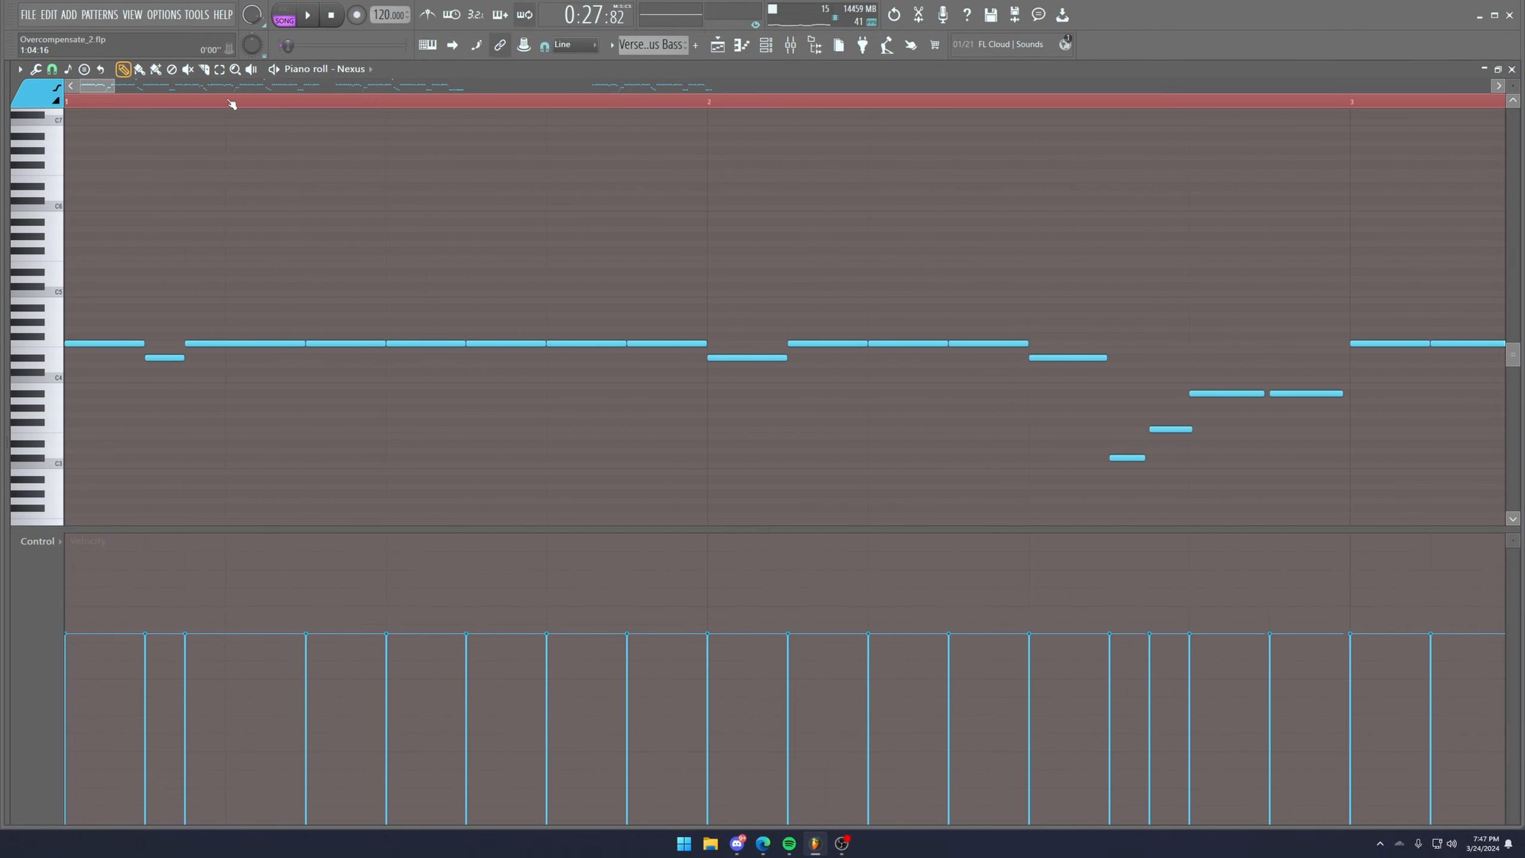
pyautogui.click(766, 45)
pyautogui.click(810, 271)
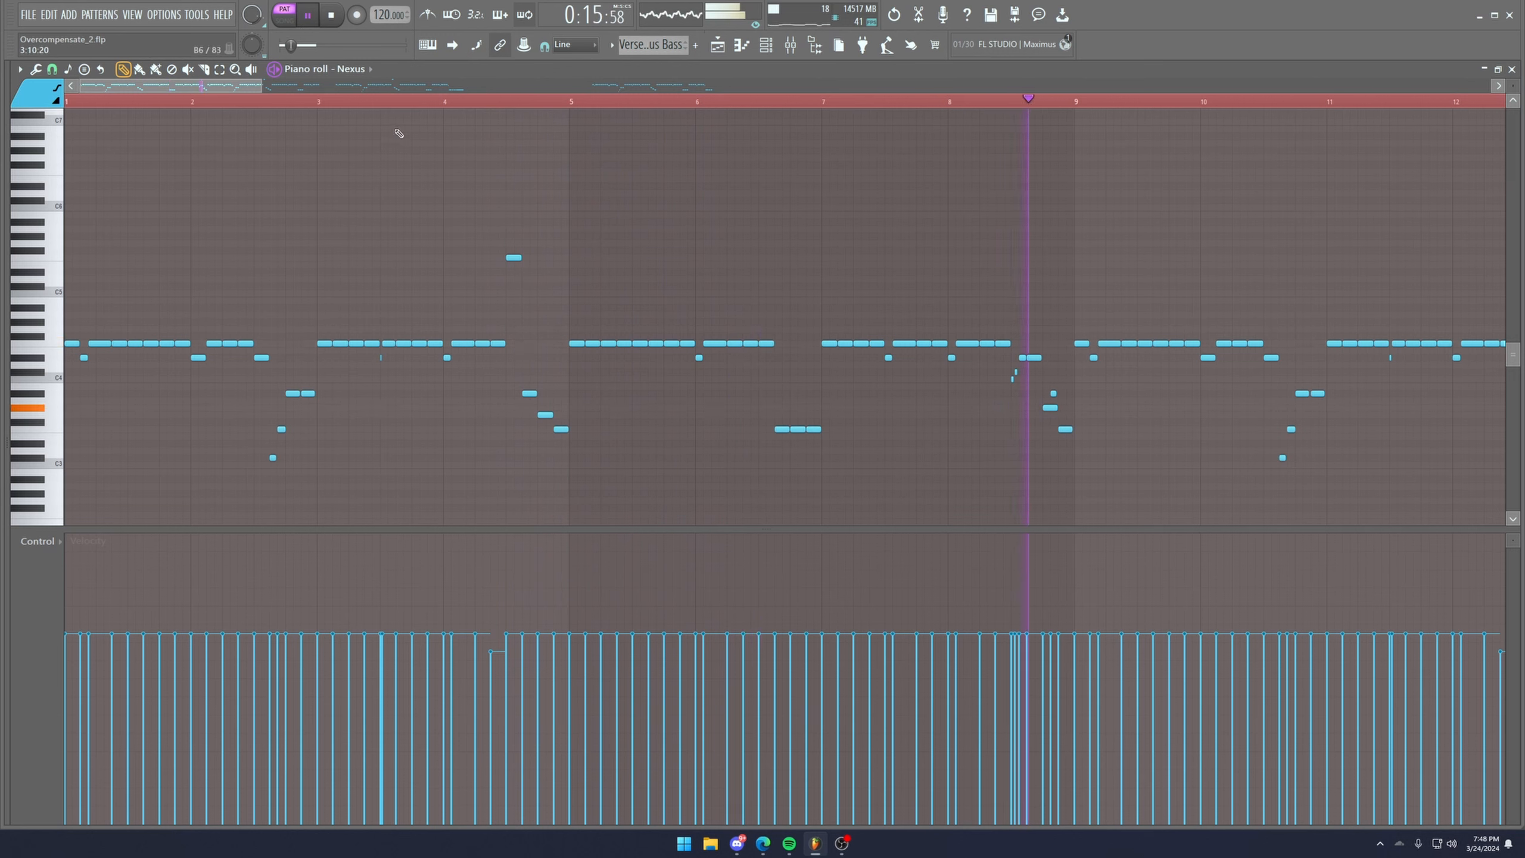
# Return to the playlist, locate the Low Trumpet Warped track and set the playhead to bar 9.
pyautogui.click(717, 45)
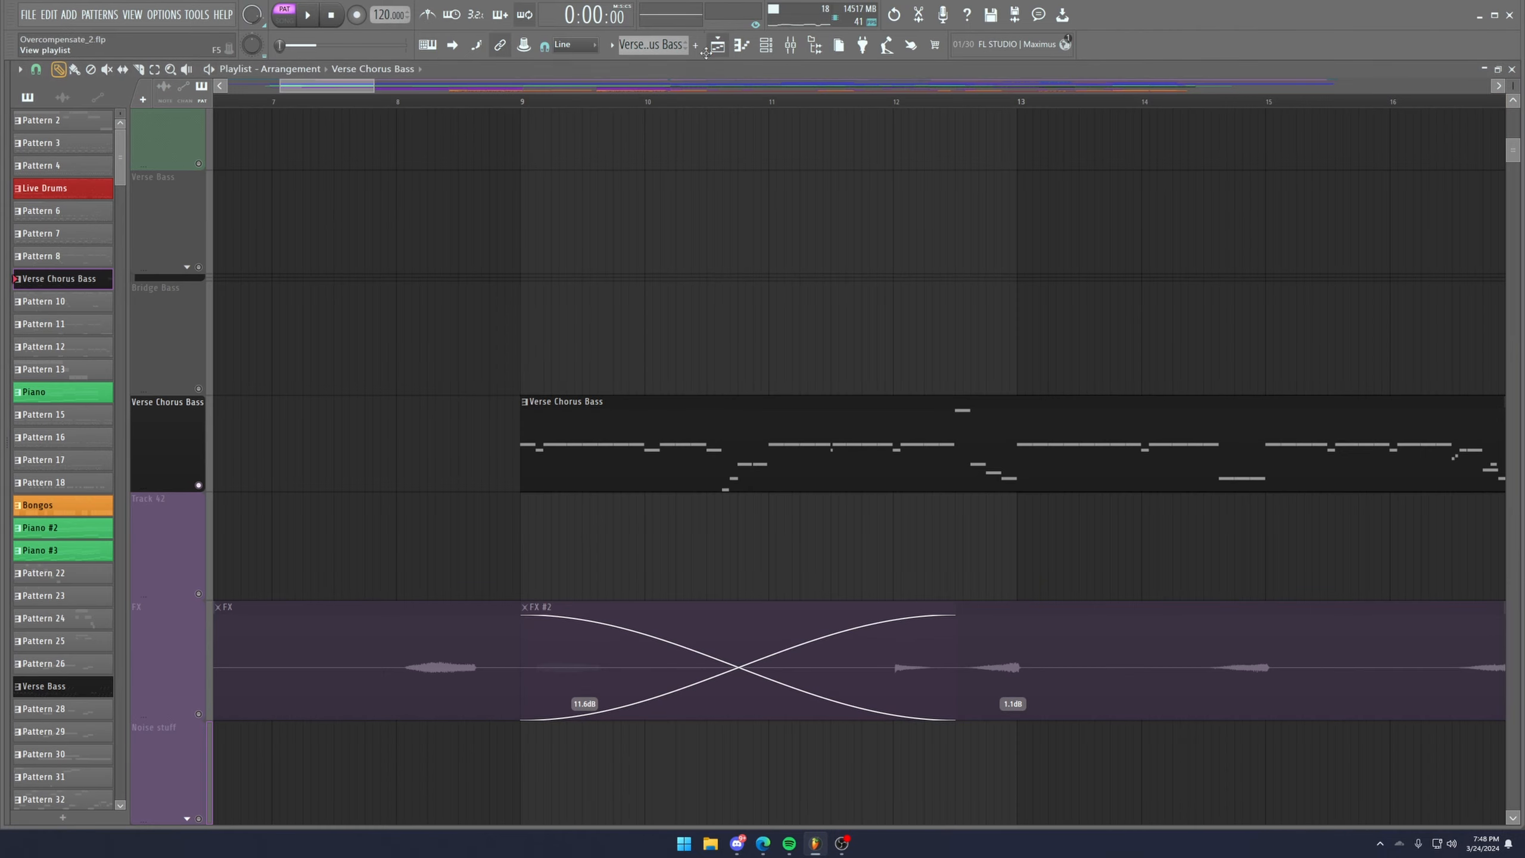
pyautogui.scroll(-7, 610, 102)
pyautogui.scroll(8, 534, 160)
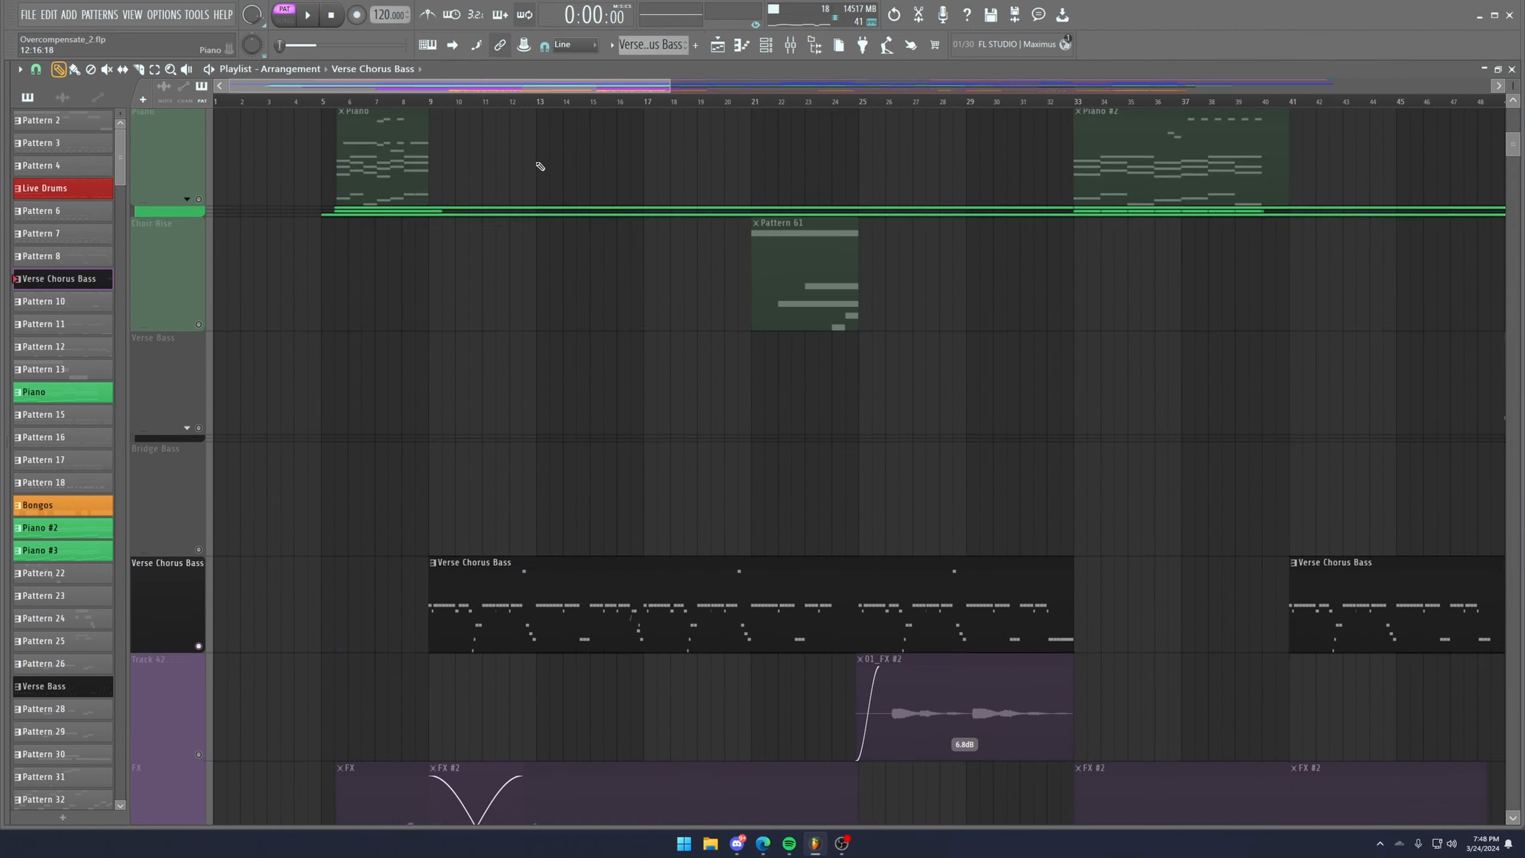
pyautogui.scroll(8, 513, 304)
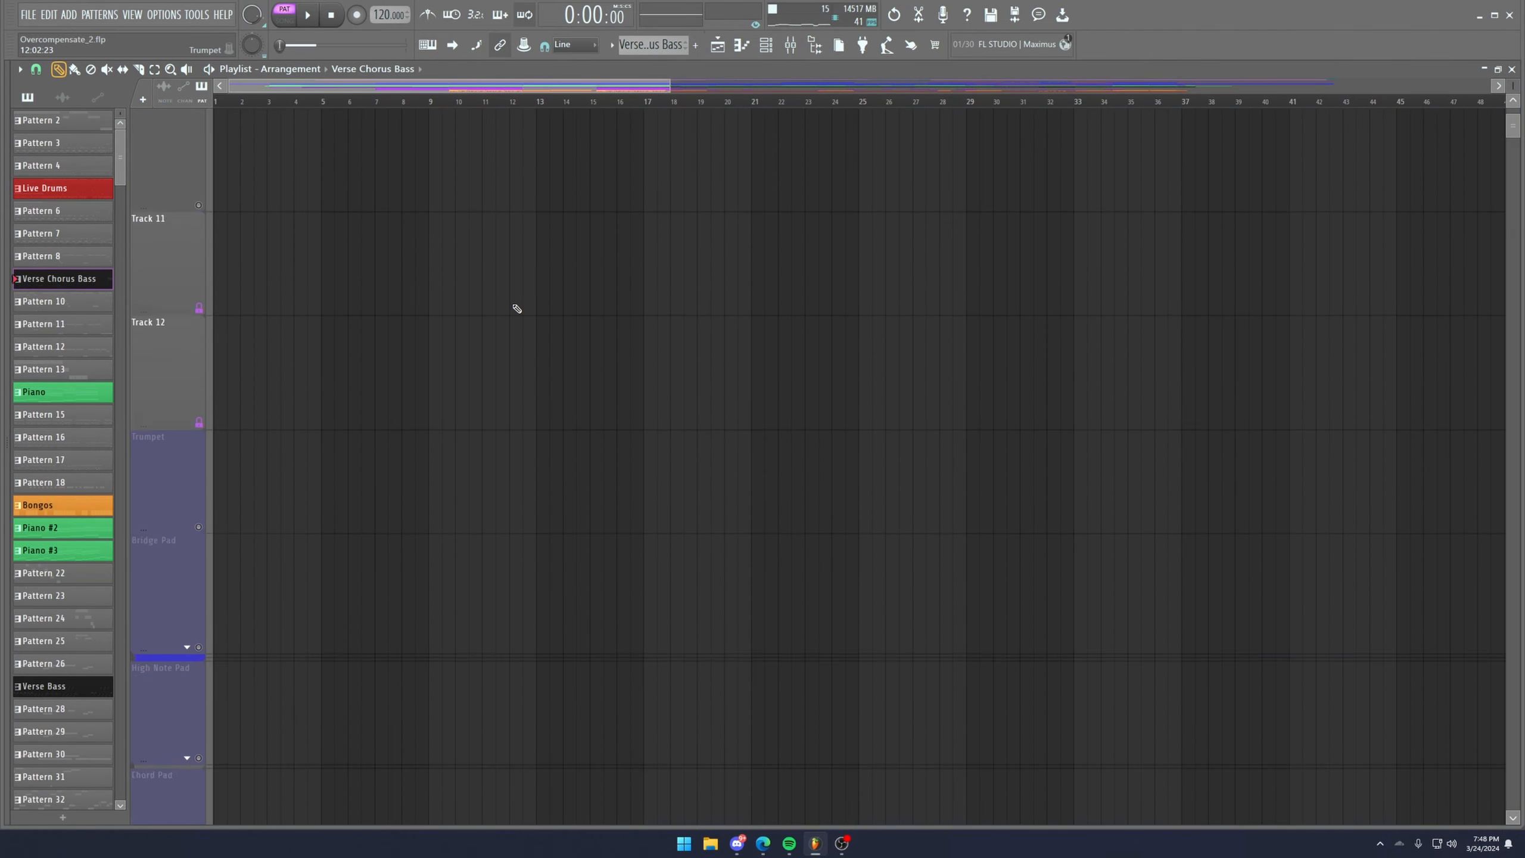
pyautogui.scroll(-7, 523, 300)
pyautogui.scroll(-4, 528, 288)
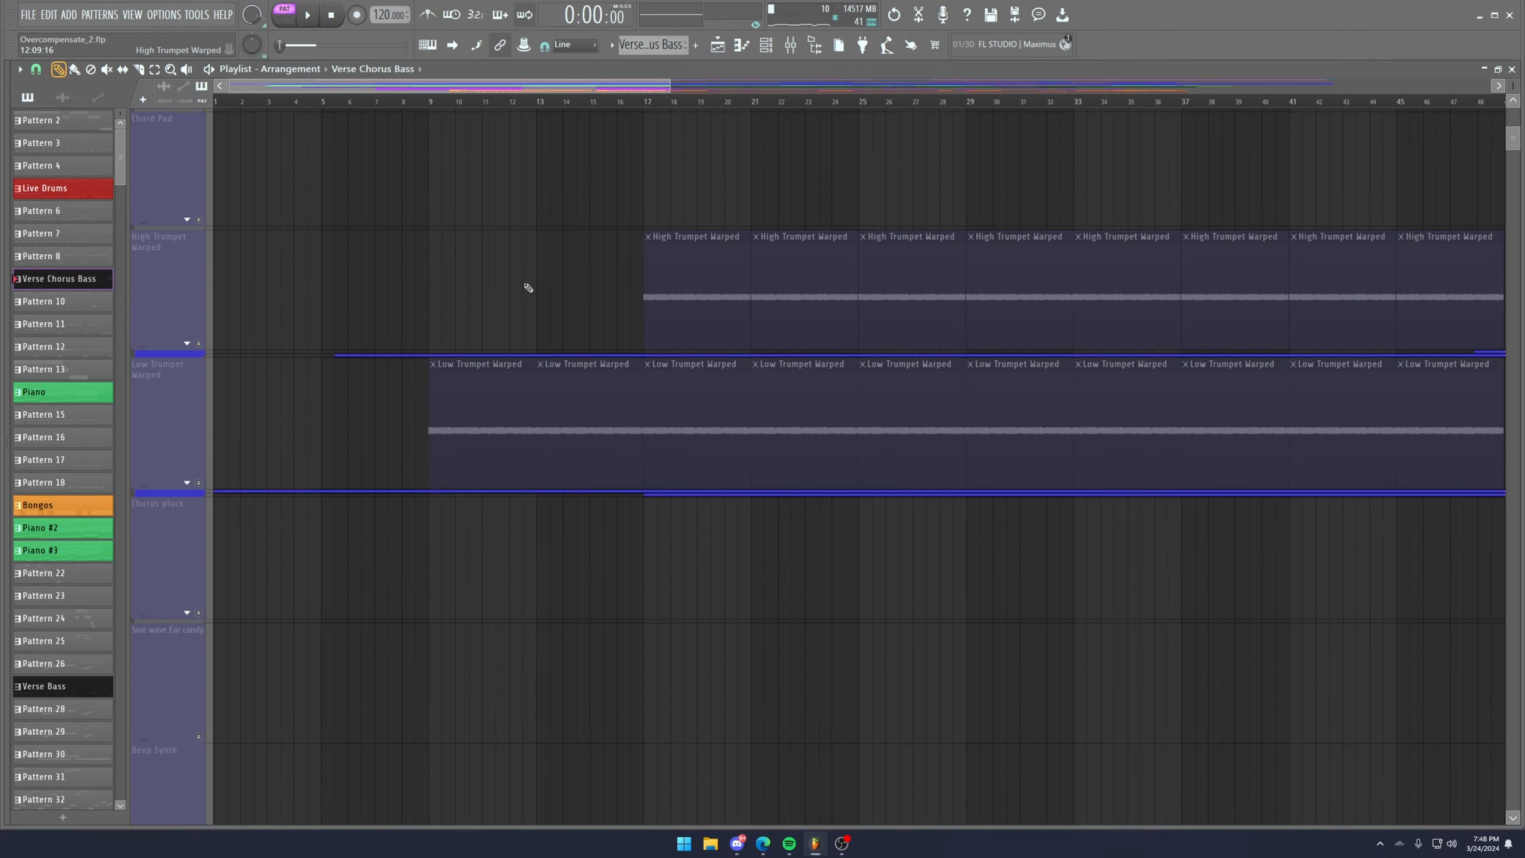
pyautogui.scroll(3, 452, 102)
pyautogui.click(423, 102)
pyautogui.moveTo(423, 102); pyautogui.dragTo(407, 102)
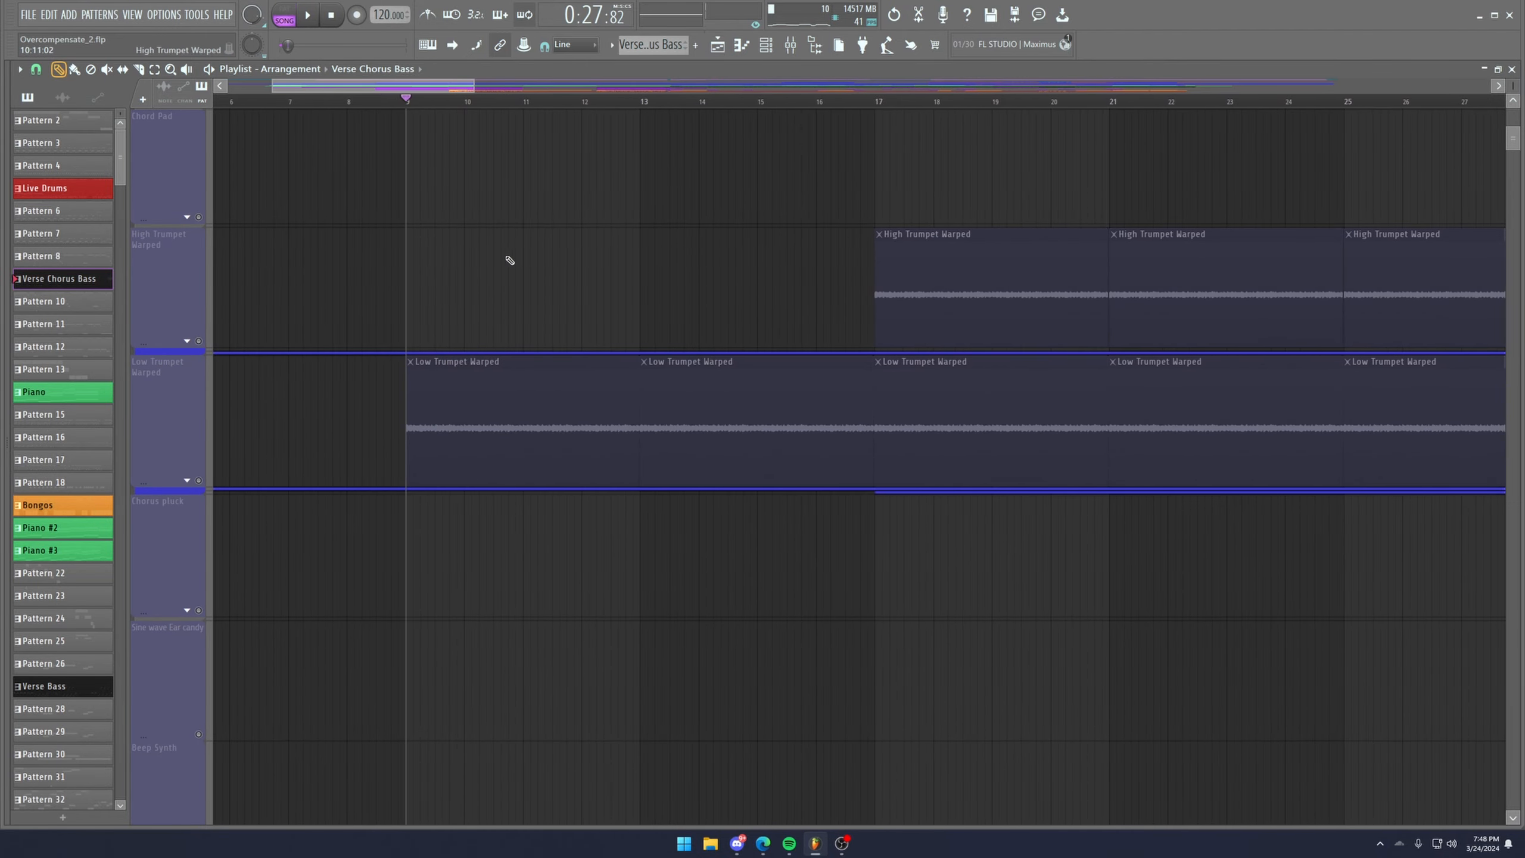
# Solo the Low Trumpet Warped track and play it from bar 9.
pyautogui.click(207, 487)
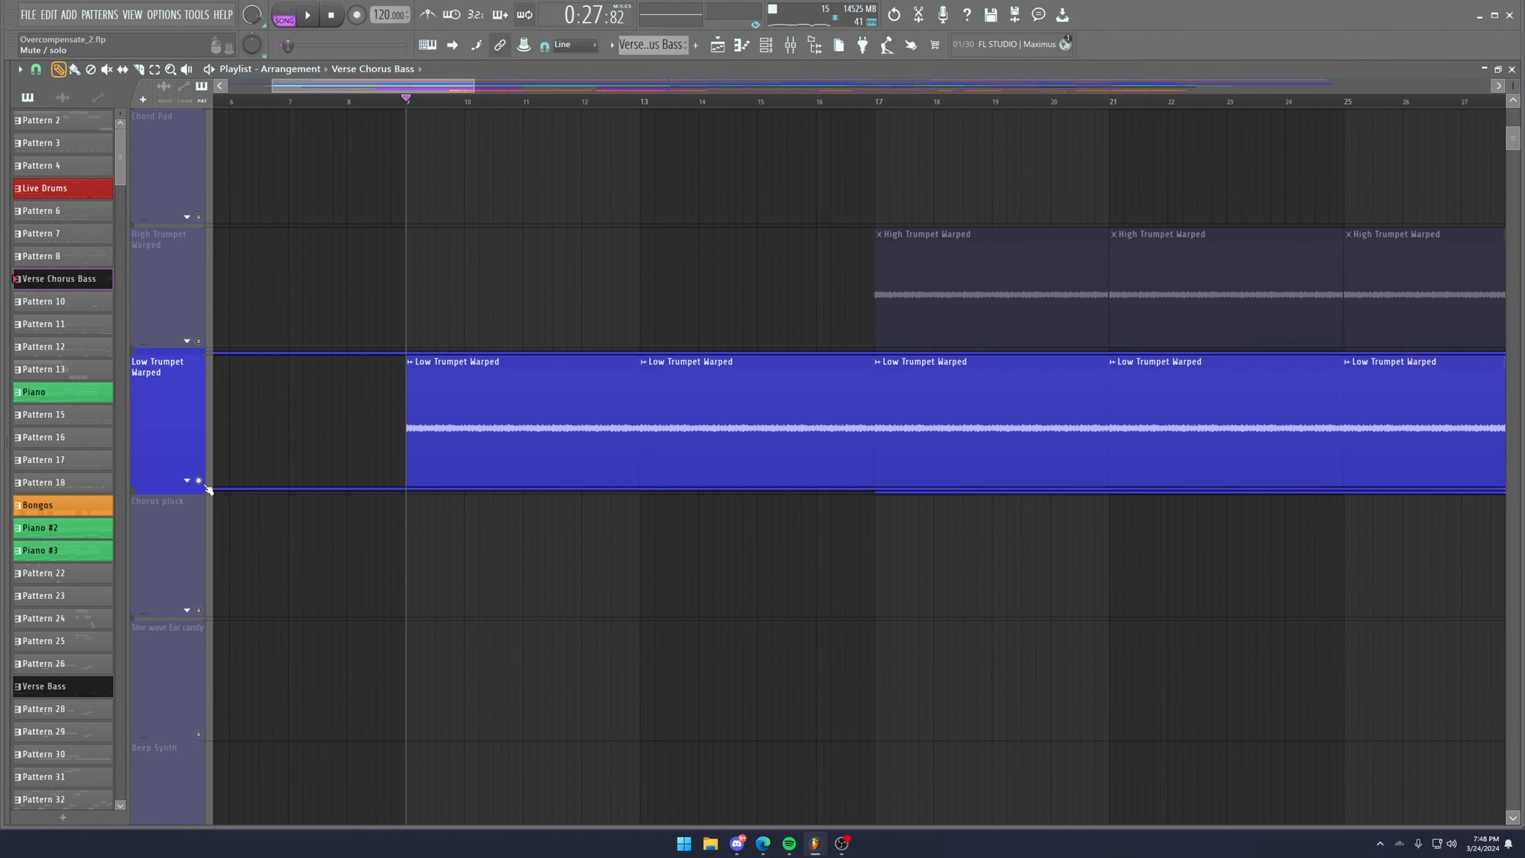
pyautogui.scroll(-3, 414, 102)
pyautogui.press('space')
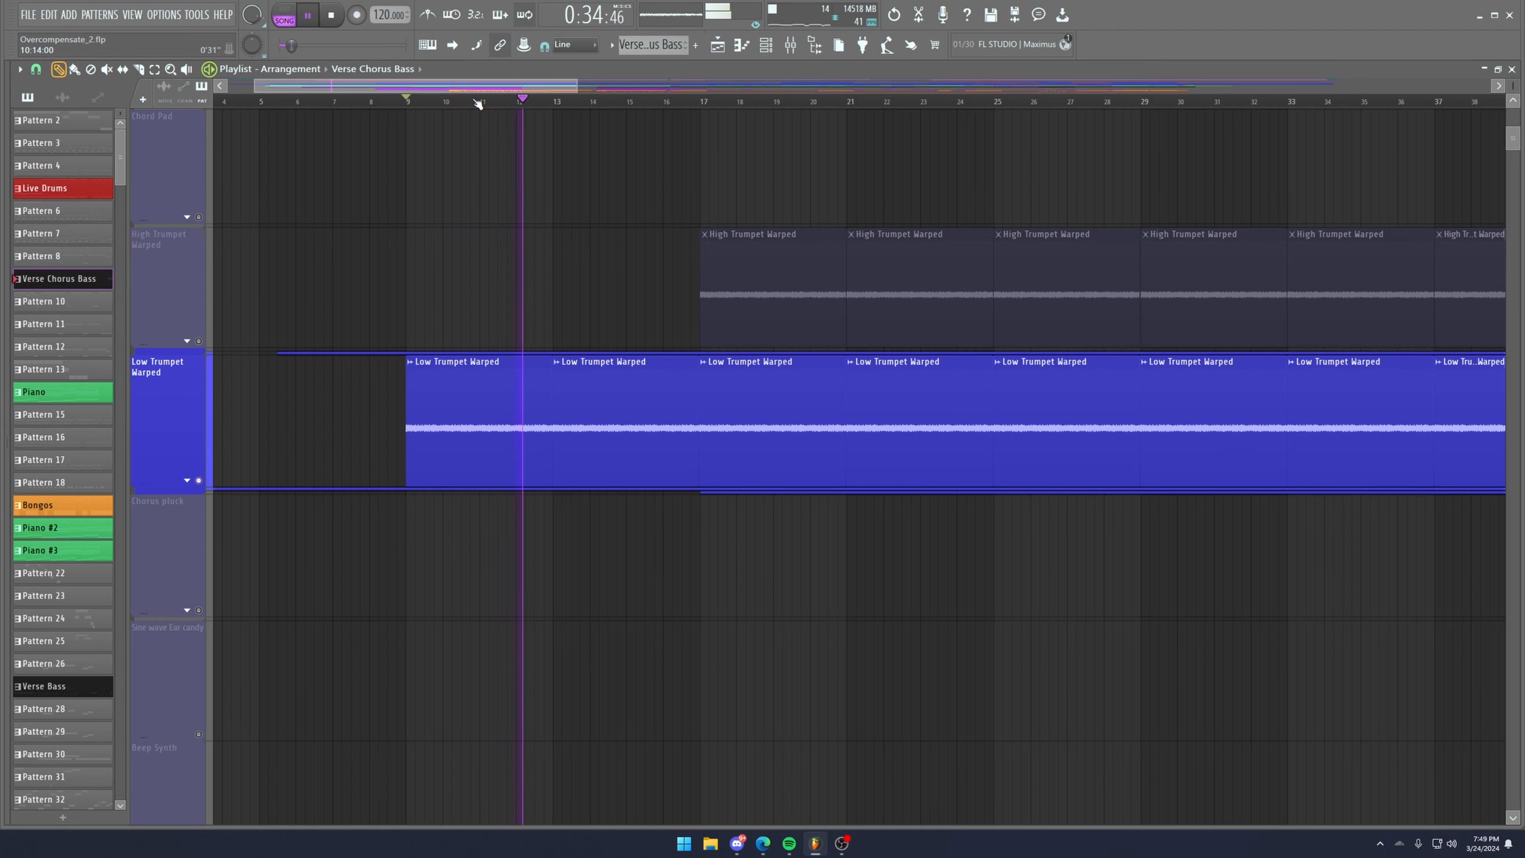
pyautogui.press('space')
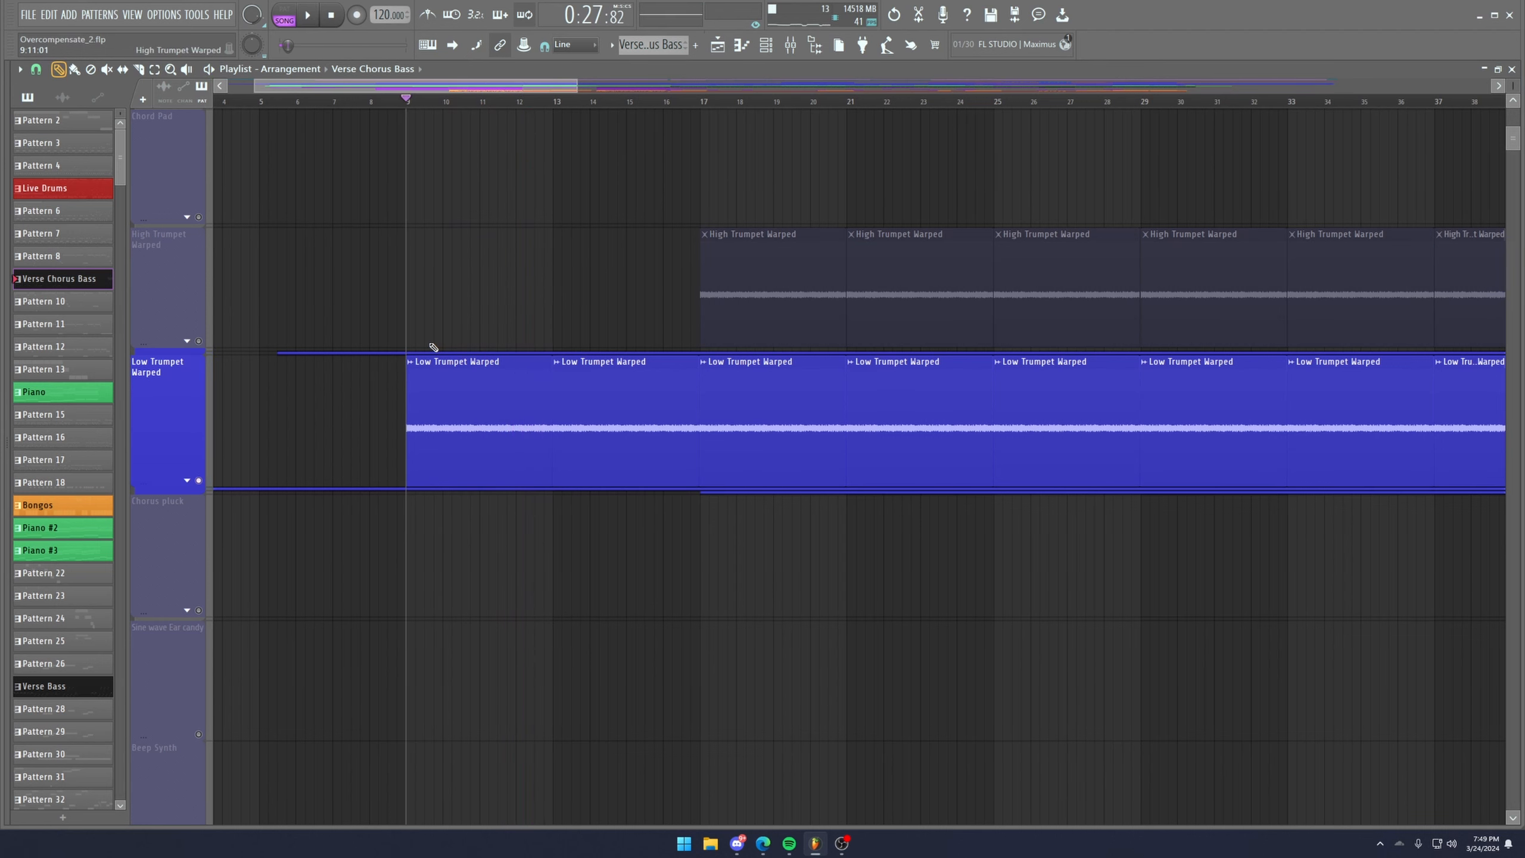
# Add a new Kontakt 7 channel and load the Trumpet from the Orchestral folder of the Kontakt Factory Library.
pyautogui.click(766, 45)
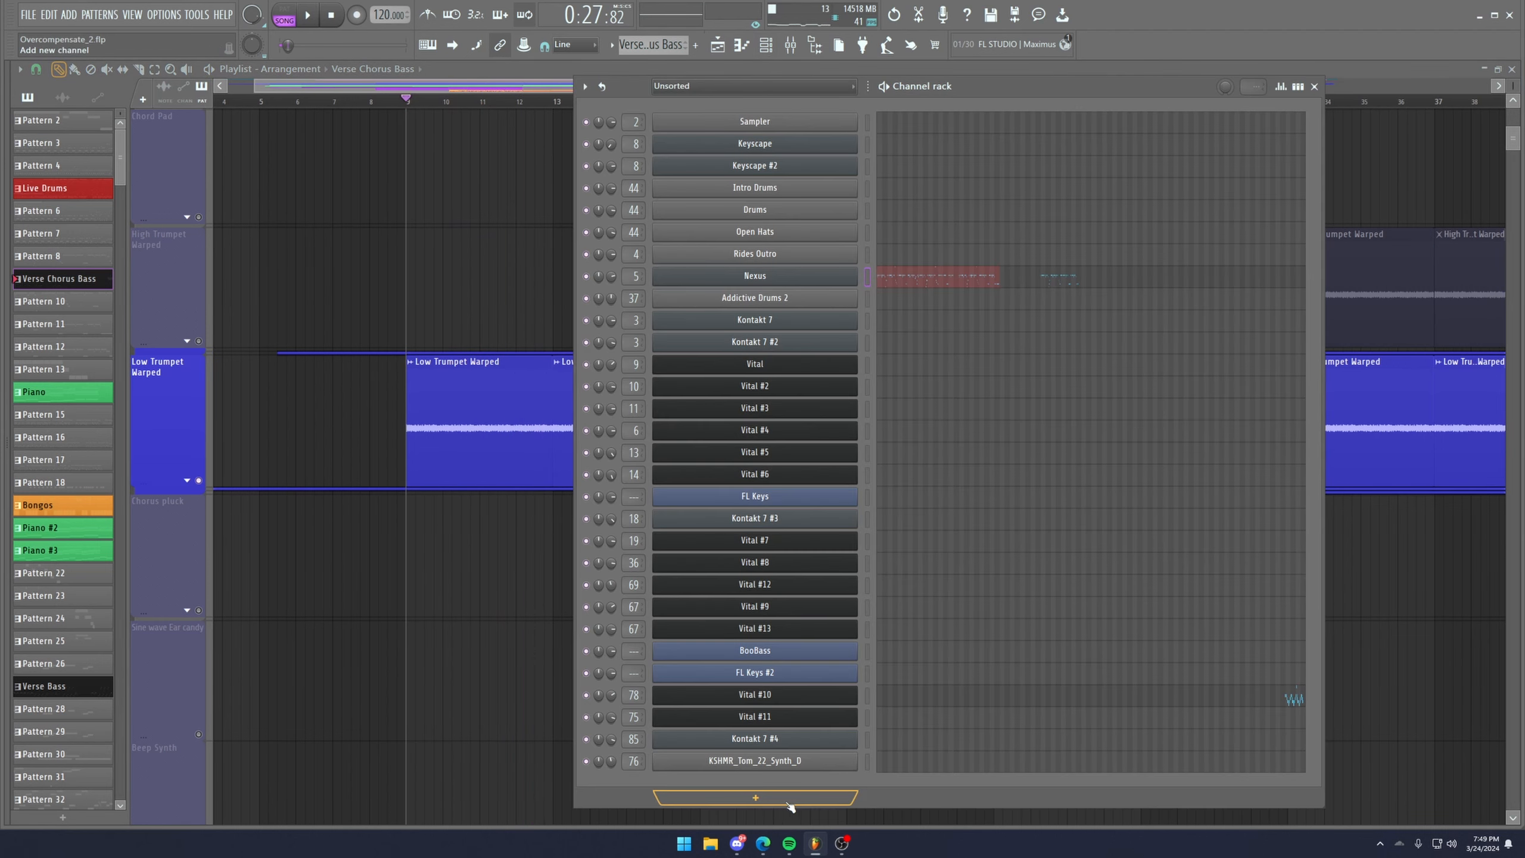
pyautogui.click(787, 803)
pyautogui.click(779, 795)
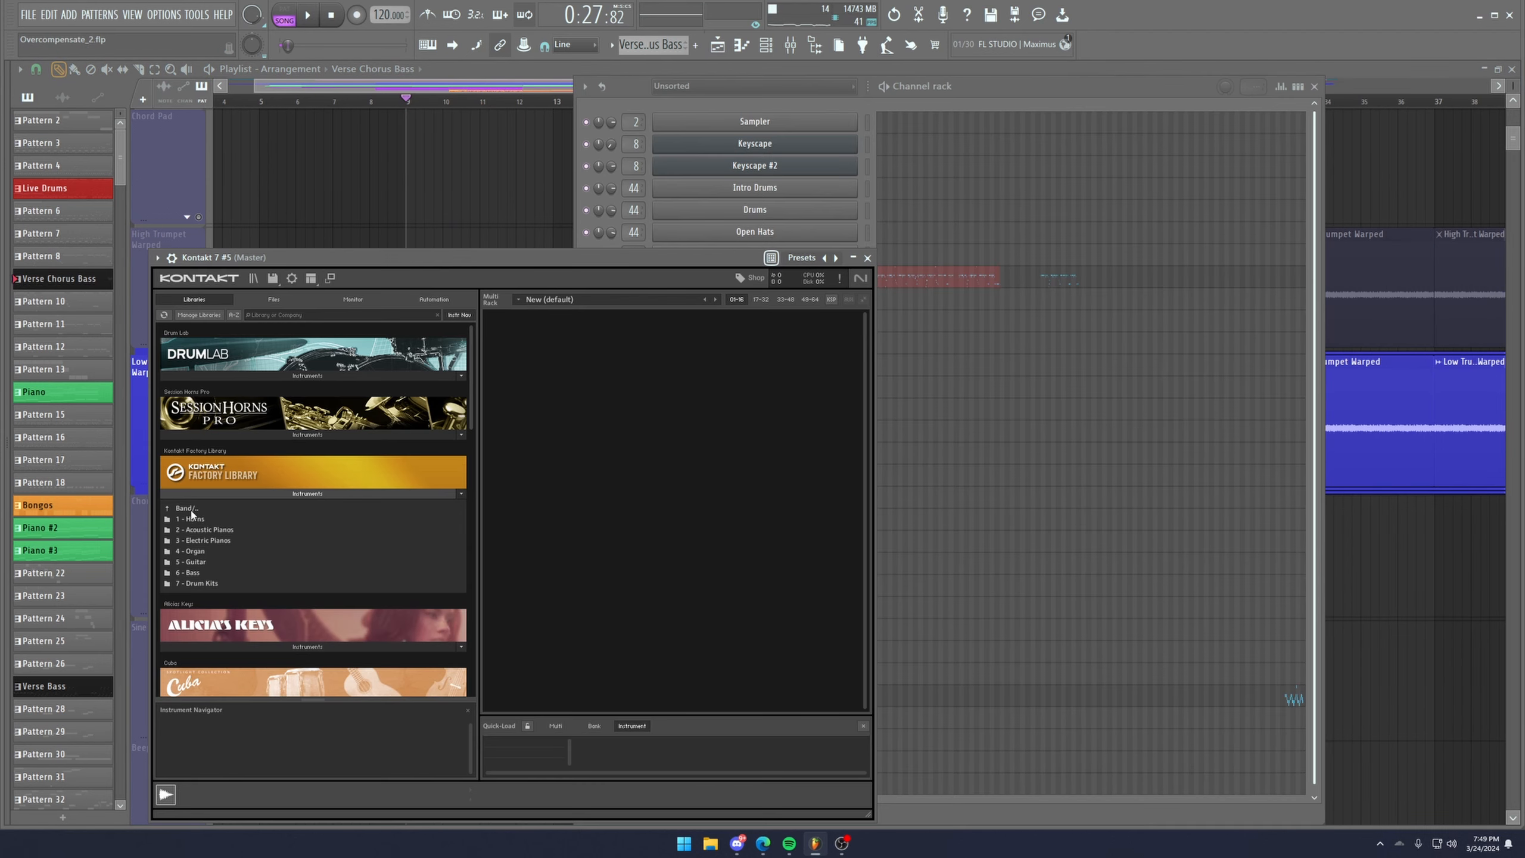
pyautogui.doubleClick(192, 512)
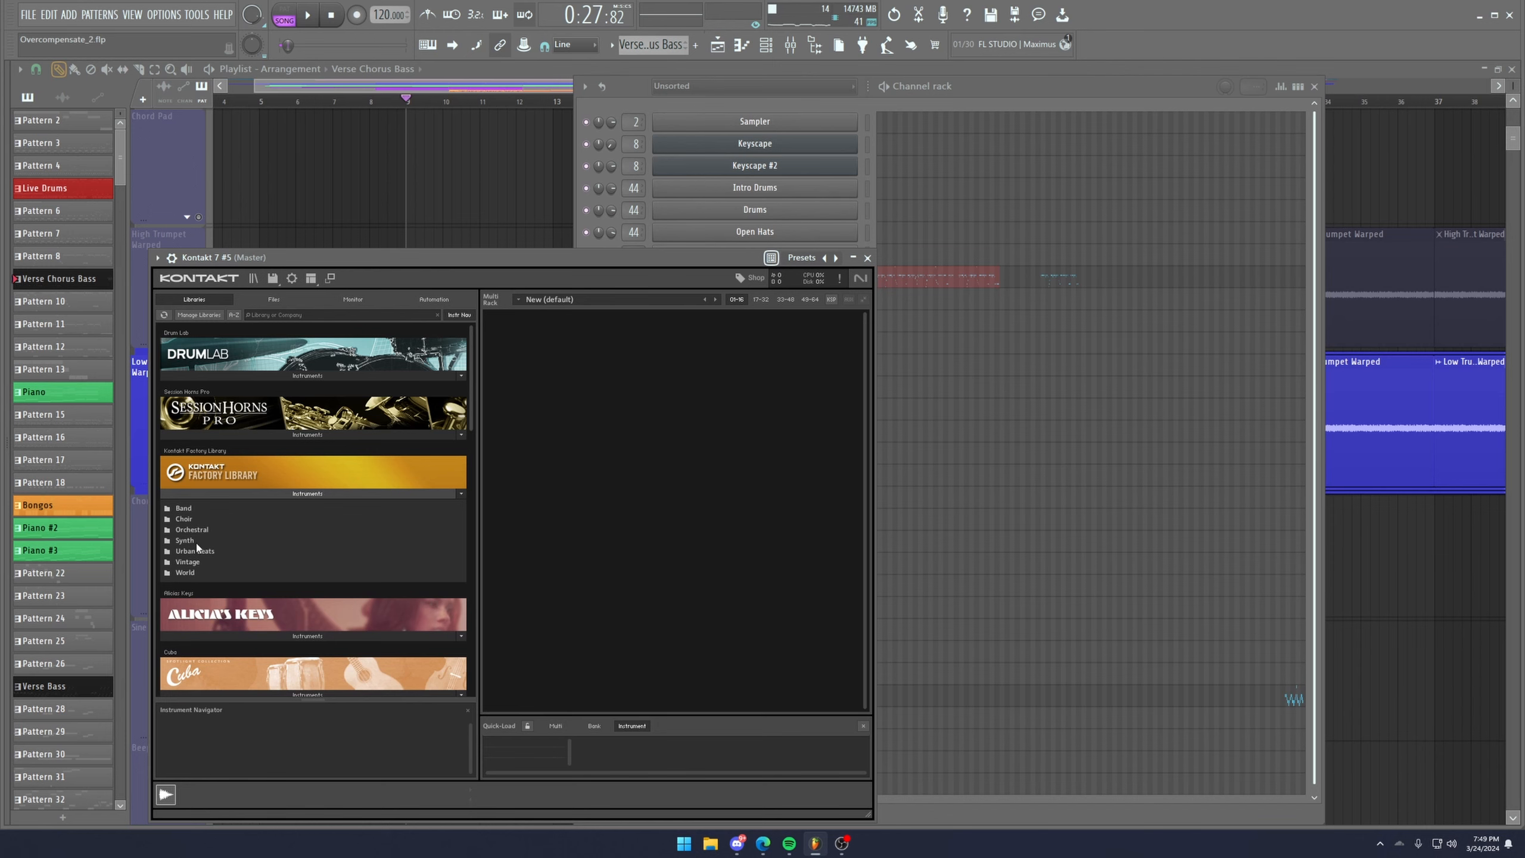
pyautogui.doubleClick(192, 530)
# Write eight consecutive one-step trumpet notes from the start of Pattern 64: C5, C5, F5, D#5, F5, D#5, C5, A#4.
pyautogui.click(67, 274)
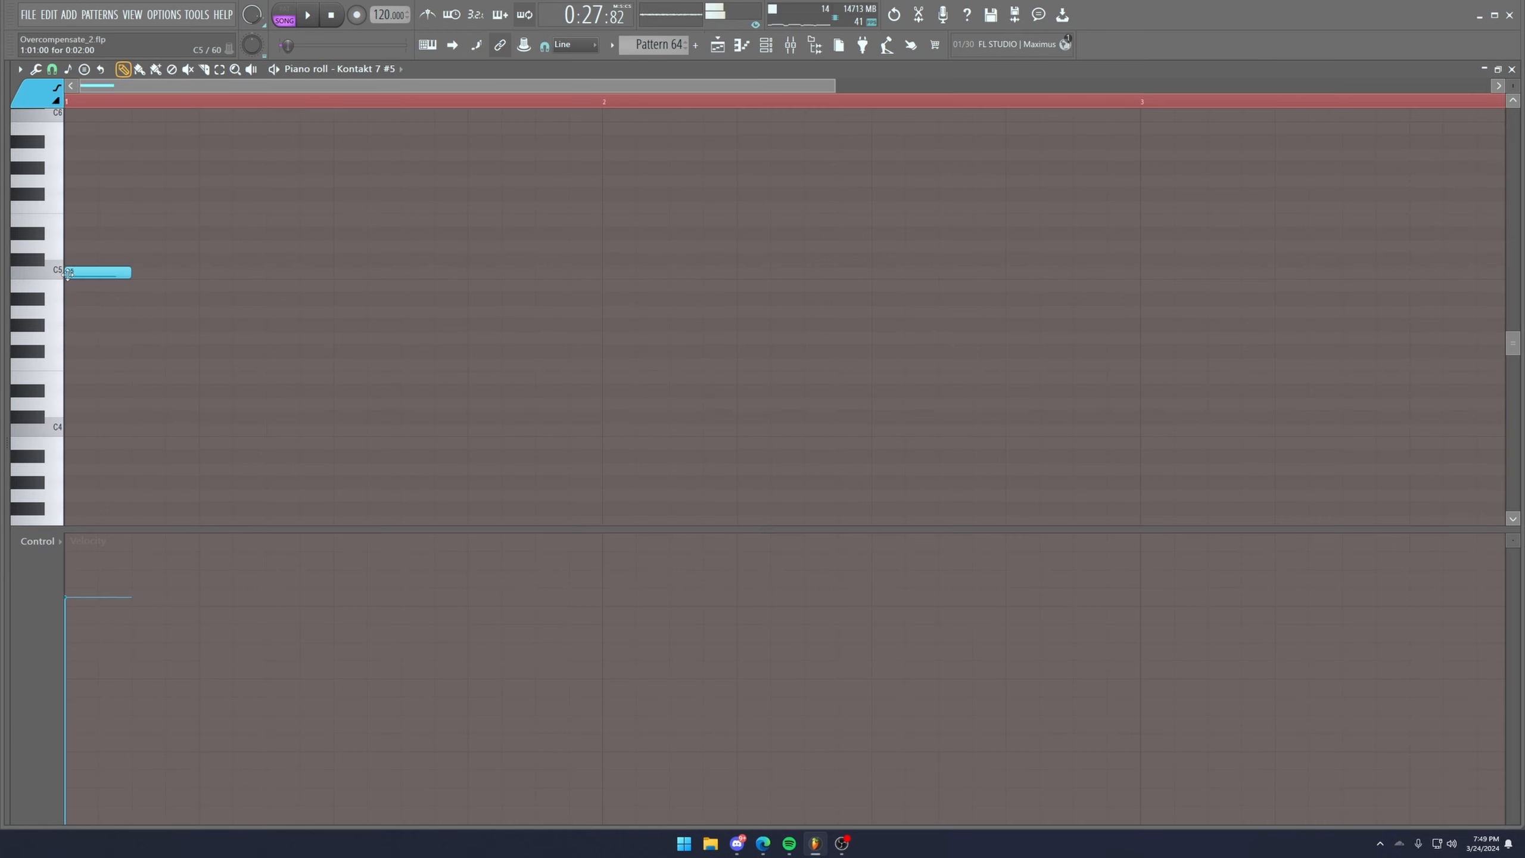
pyautogui.moveTo(120, 274); pyautogui.dragTo(97, 273)
pyautogui.click(110, 271)
pyautogui.click(134, 299)
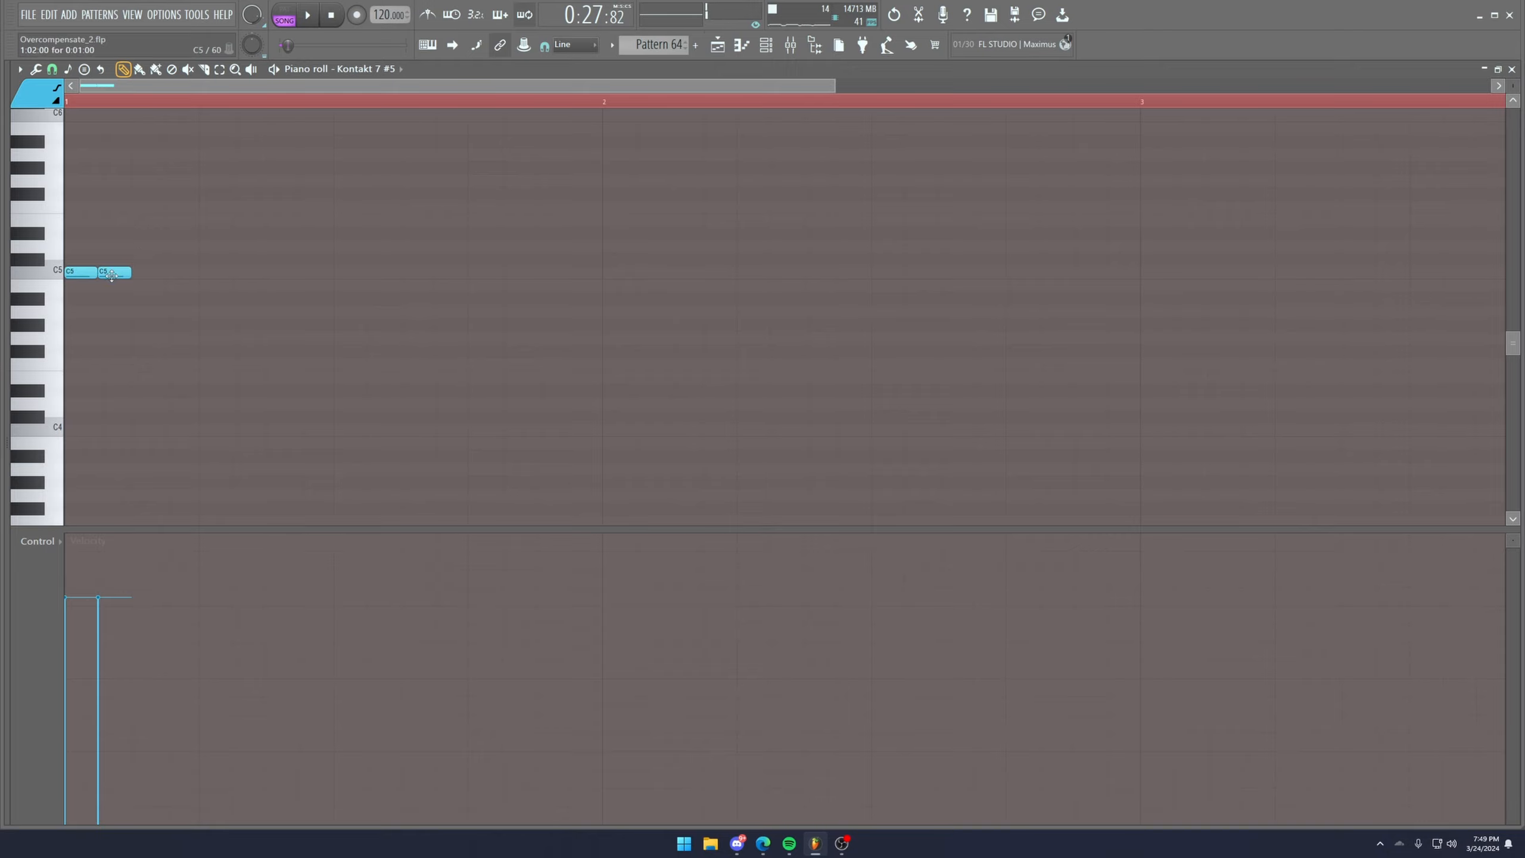
pyautogui.click(144, 208)
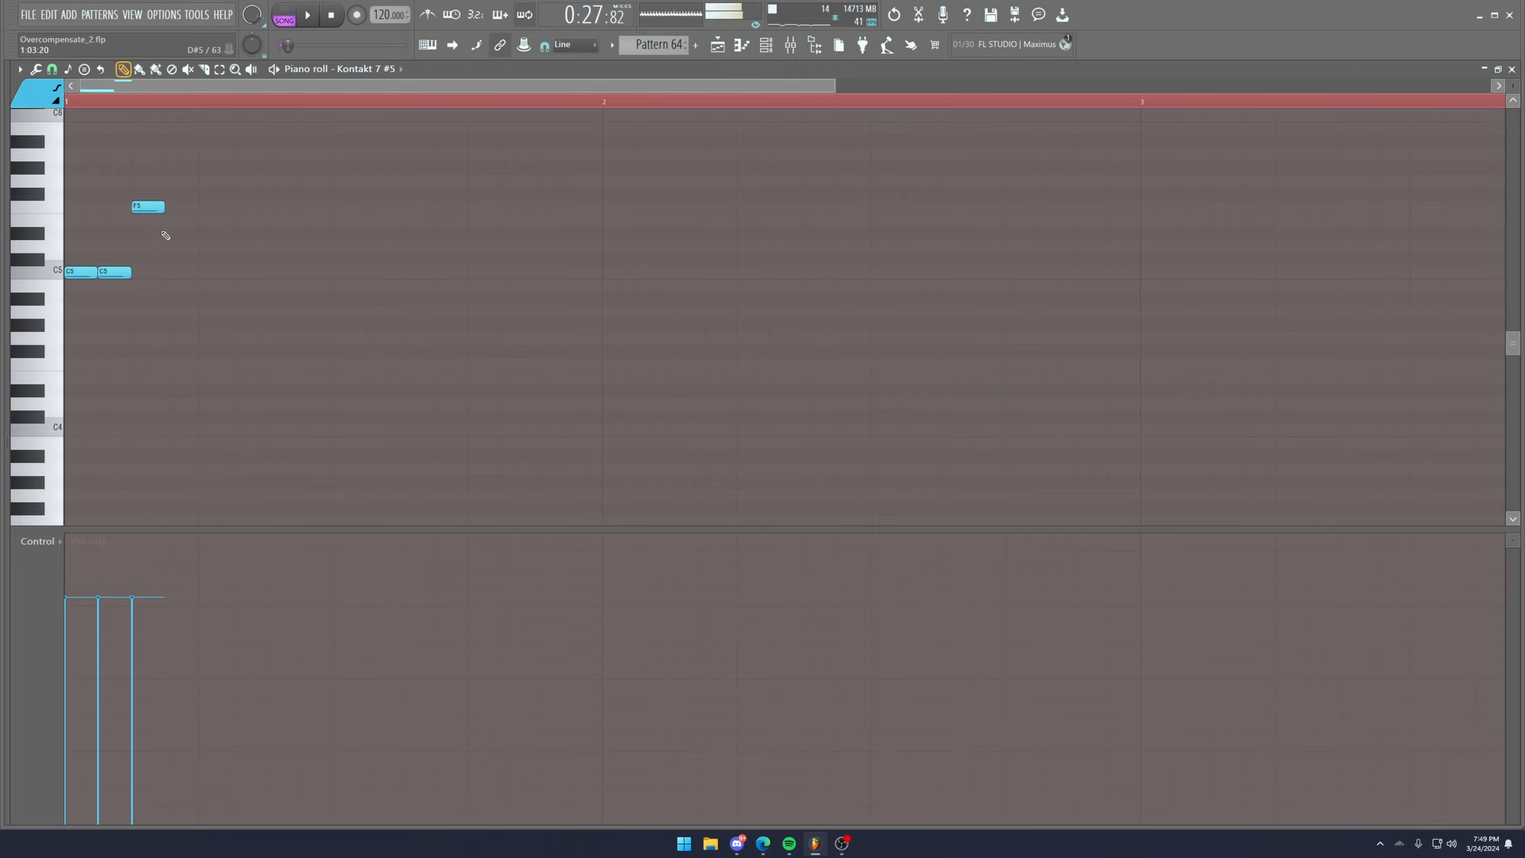
pyautogui.click(209, 208)
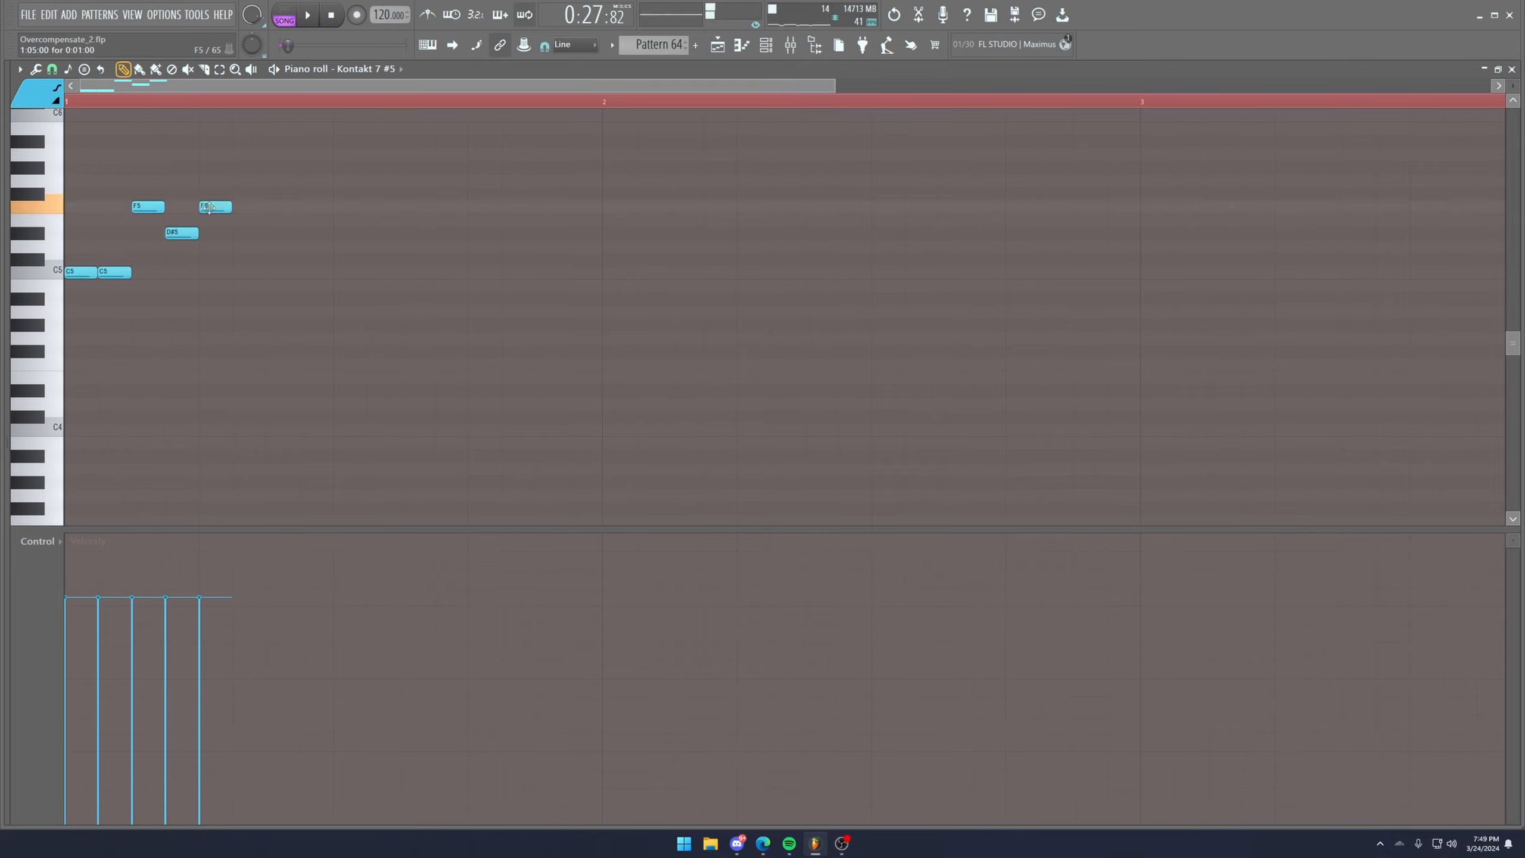
pyautogui.click(274, 274)
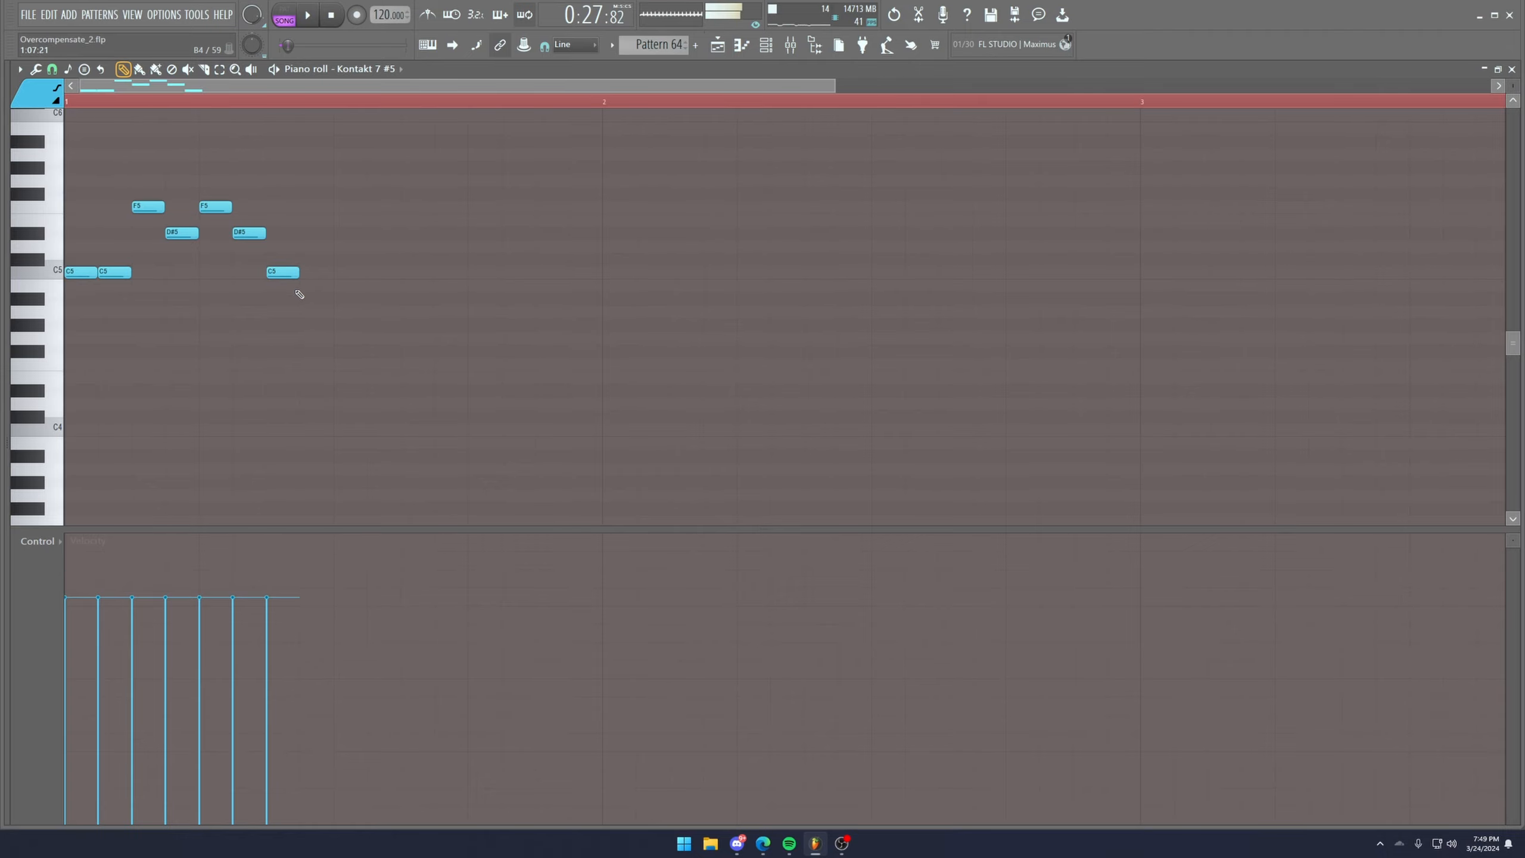
pyautogui.click(302, 298)
# Play the pattern on its own, shorten all eight trumpet notes and vary their velocities.
pyautogui.hotkey('ctrl', 'a')
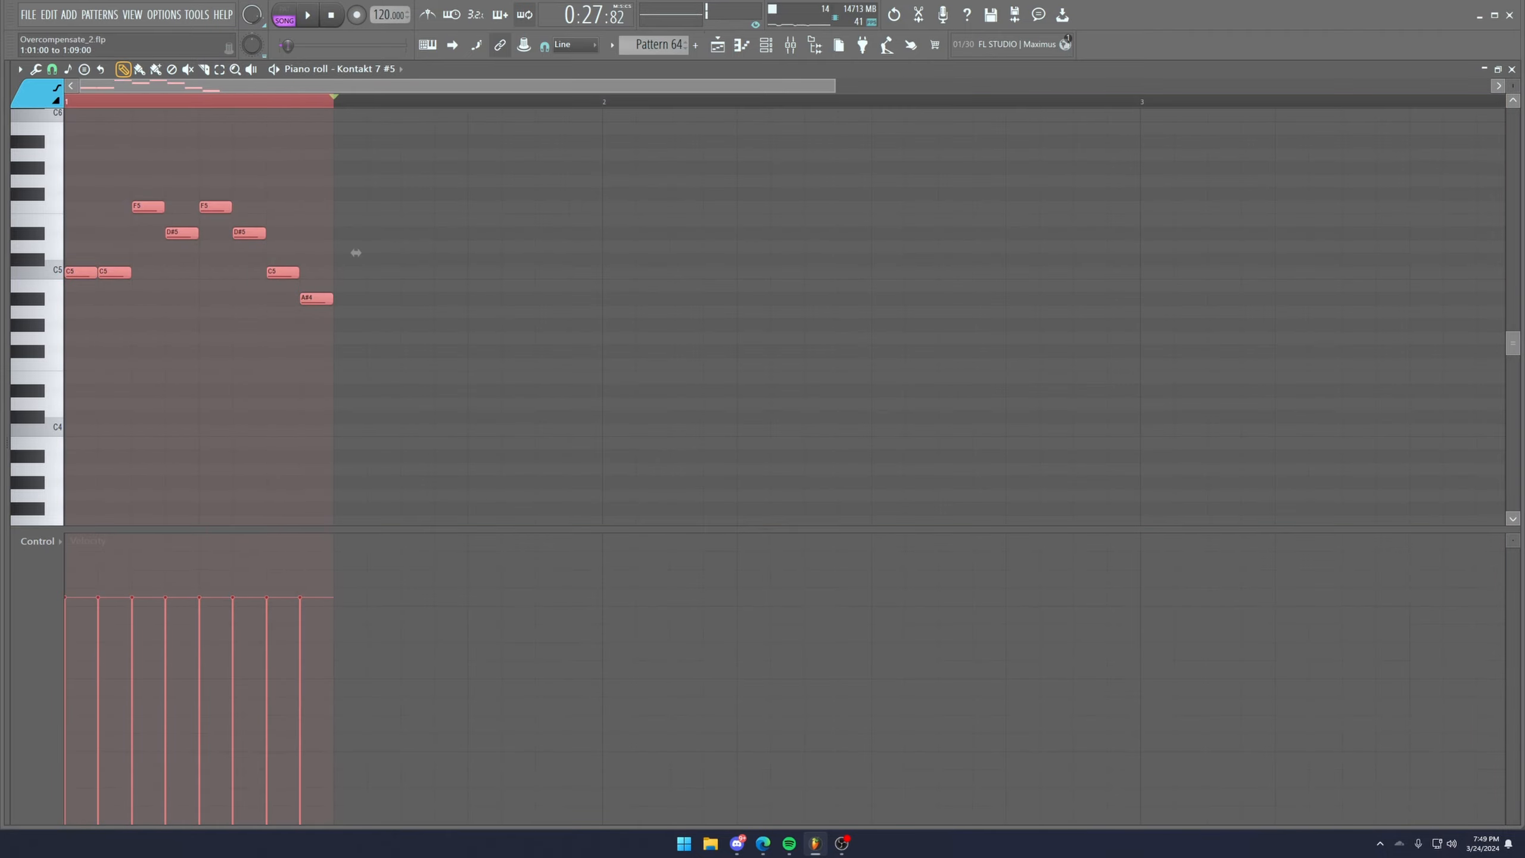
pyautogui.click(287, 10)
pyautogui.press('space')
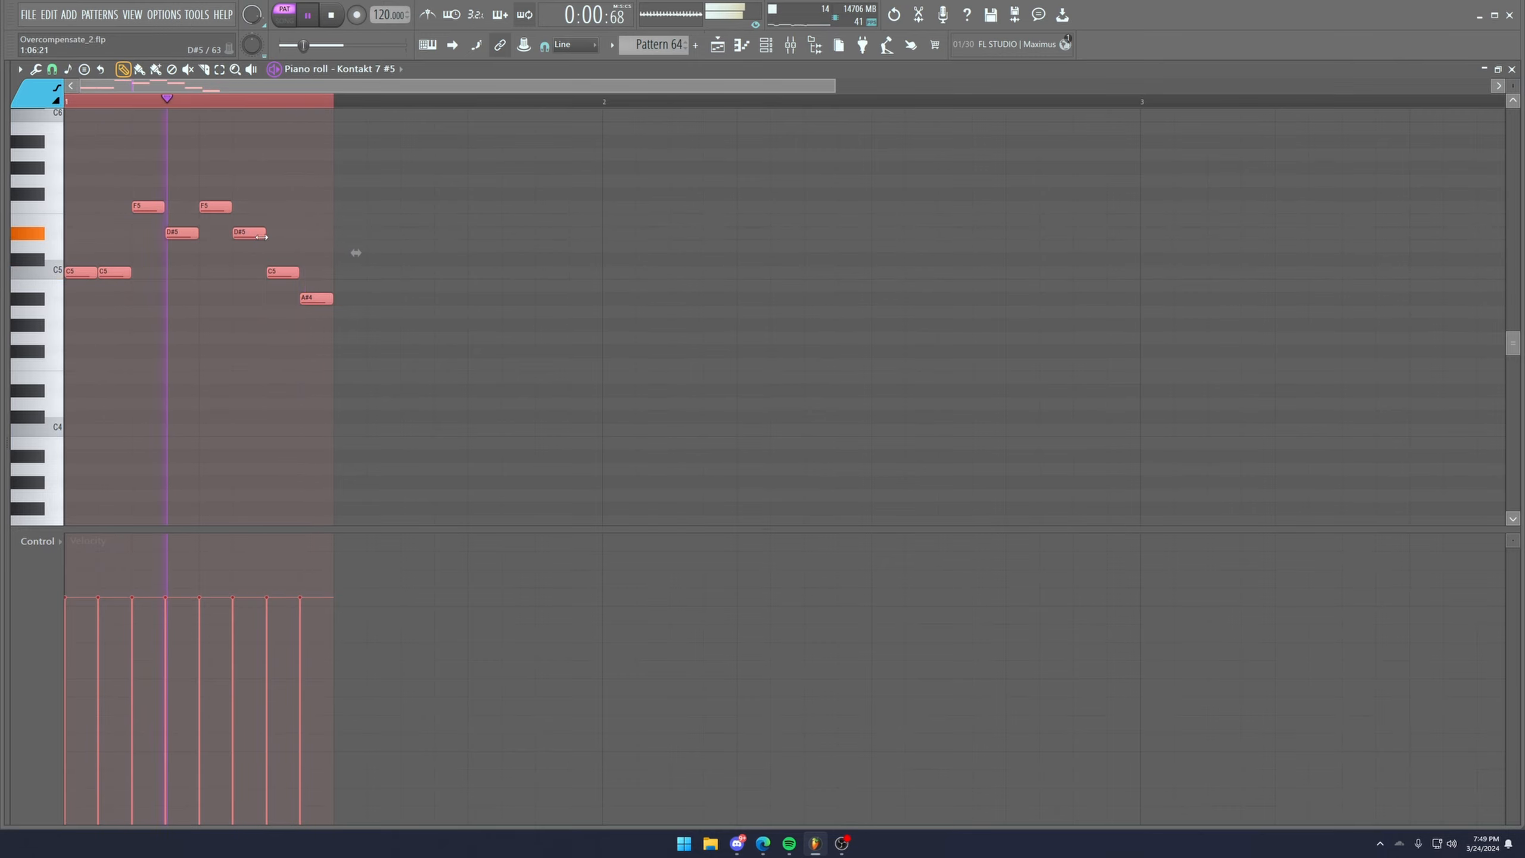
pyautogui.moveTo(262, 237); pyautogui.dragTo(249, 235)
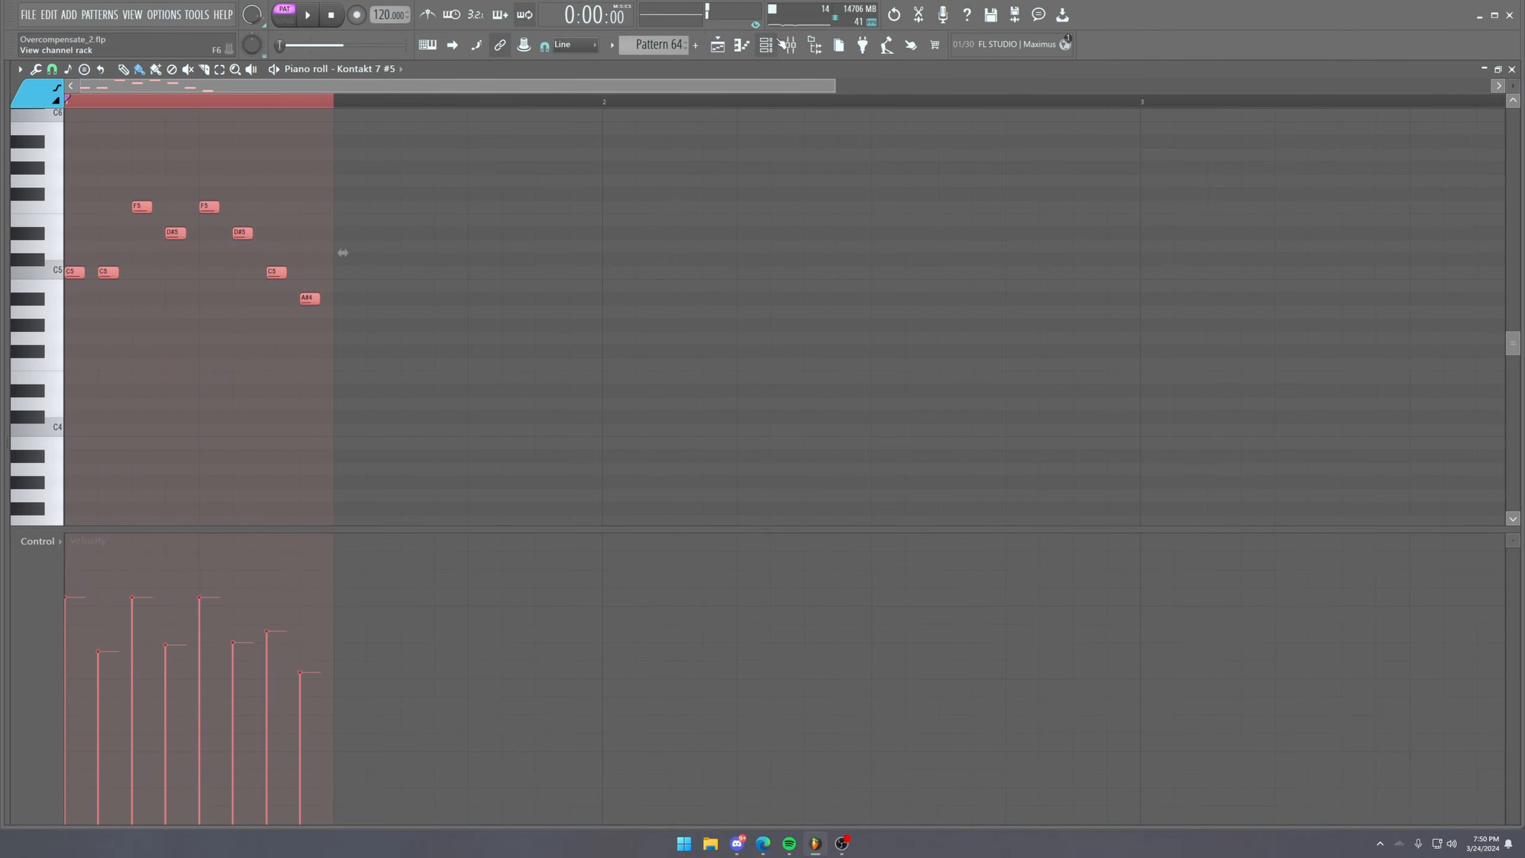
# Open the Kontakt 7 #5 trumpet channel and assign it to a free mixer track.
pyautogui.click(766, 46)
pyautogui.click(699, 785)
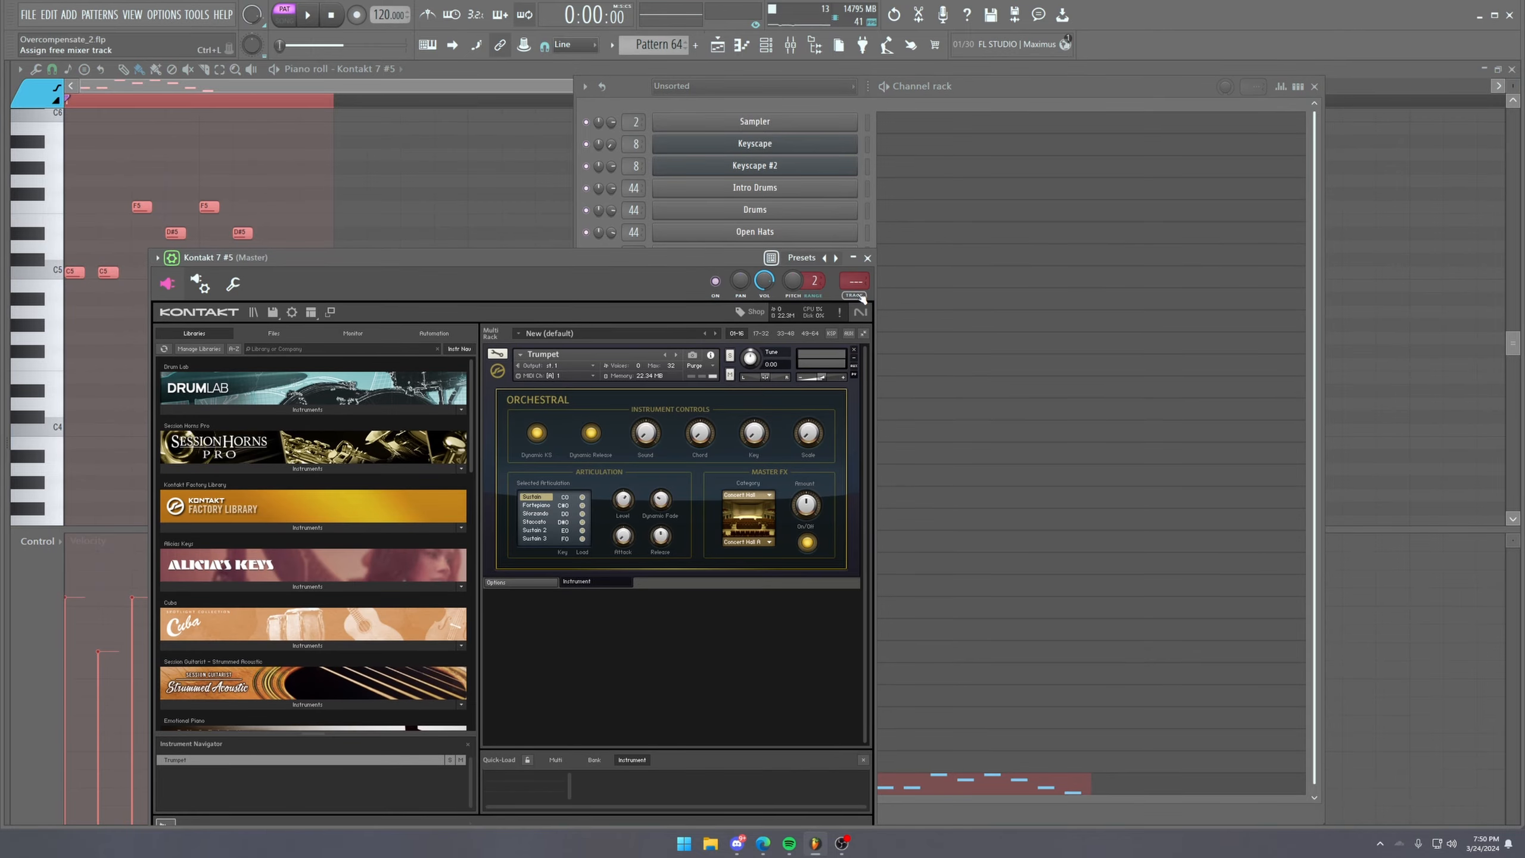
pyautogui.click(858, 294)
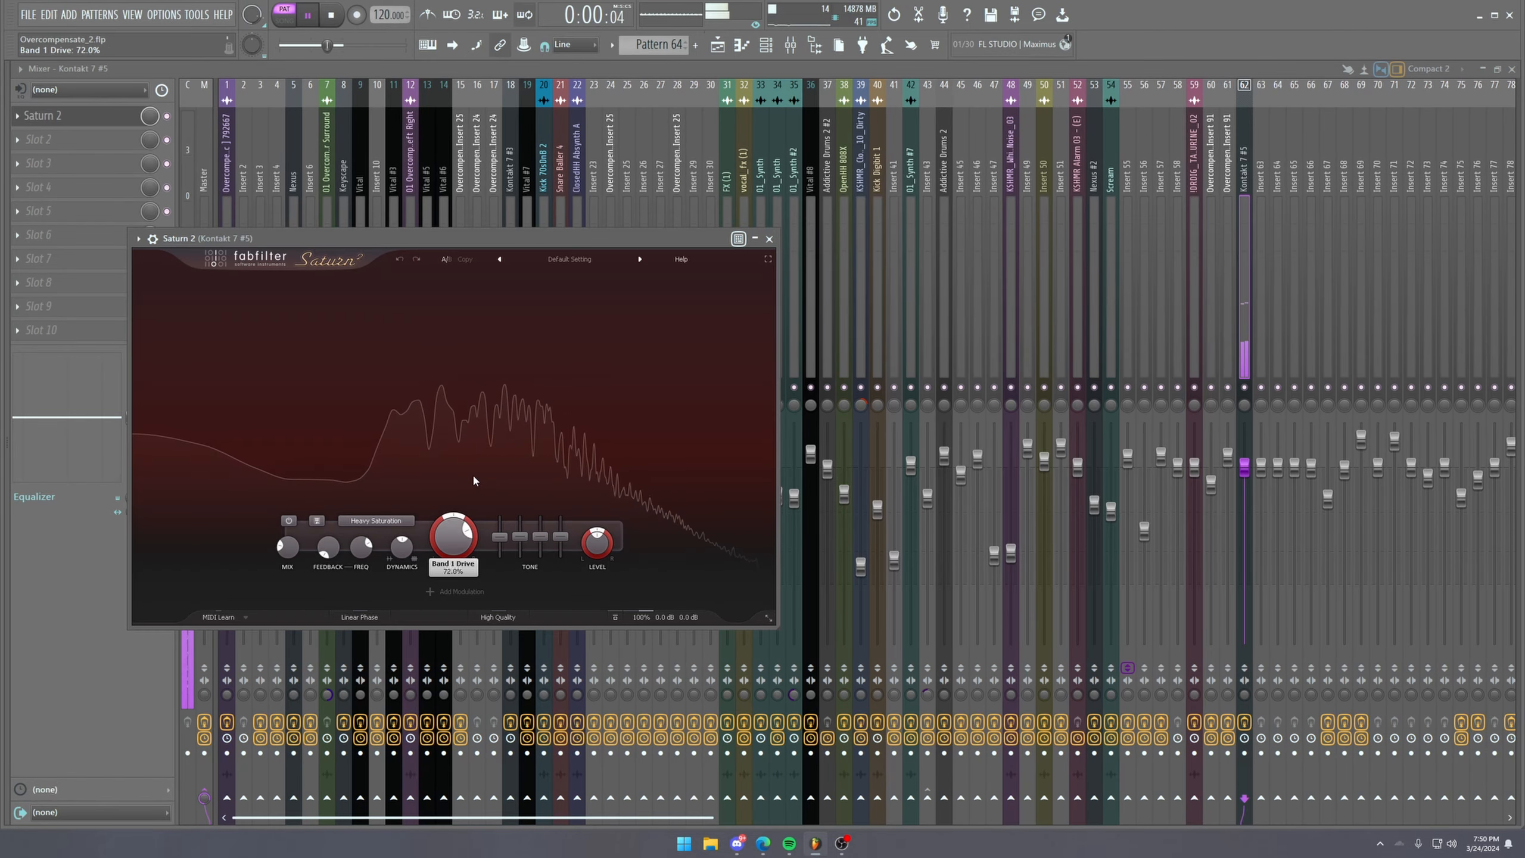
# In the trumpet's Saturn 2 Heavy Saturation band, lower the highest tone slider, set mix to about 66% and drive to about 52%.
pyautogui.moveTo(540, 537); pyautogui.dragTo(540, 540)
pyautogui.moveTo(561, 559); pyautogui.dragTo(560, 547)
pyautogui.moveTo(291, 549); pyautogui.dragTo(371, 358)
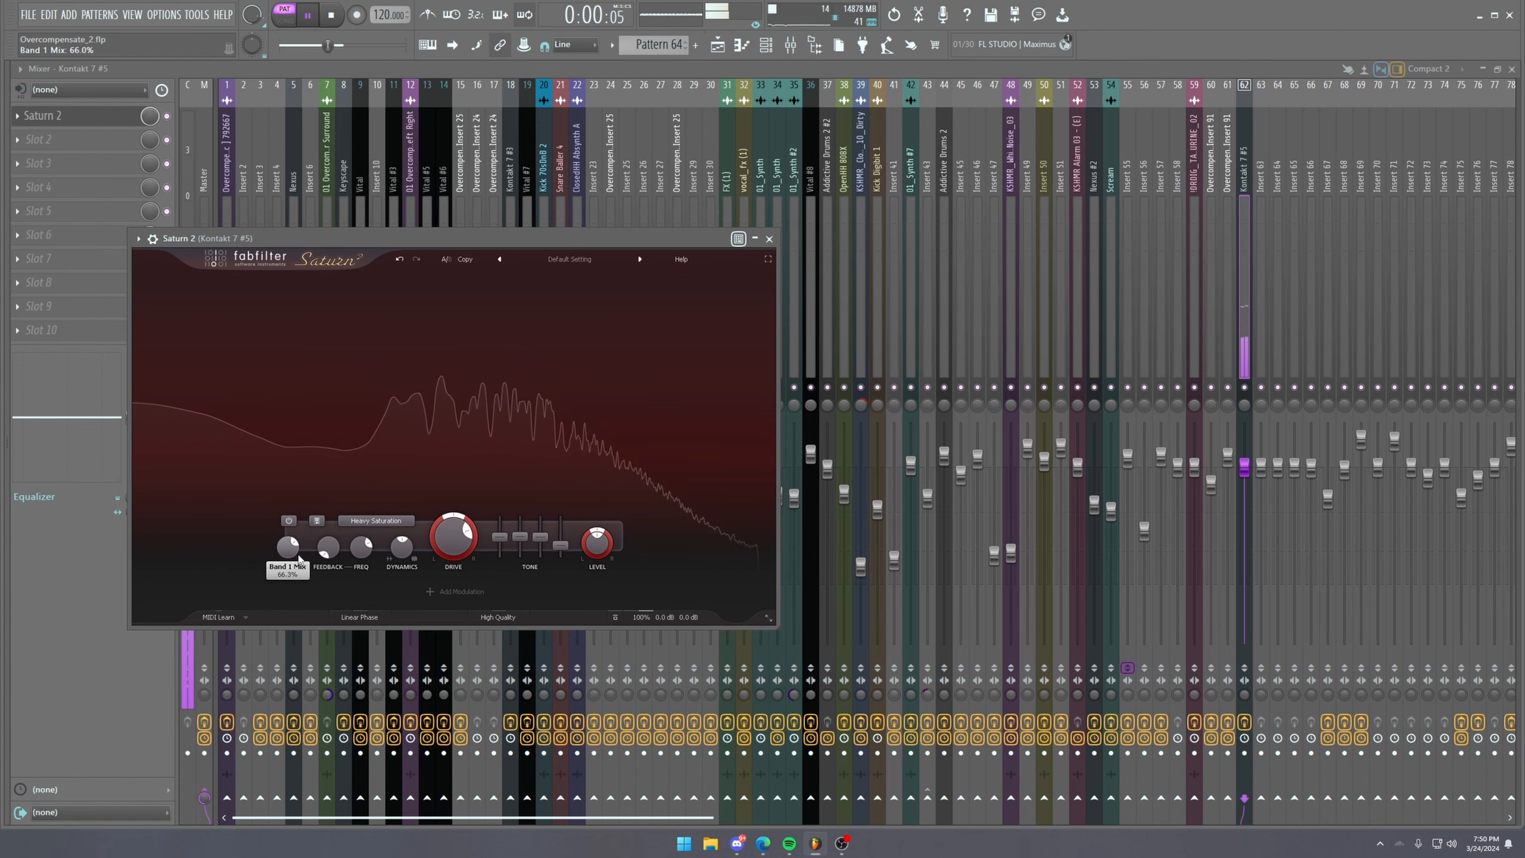
pyautogui.moveTo(454, 534); pyautogui.dragTo(438, 578)
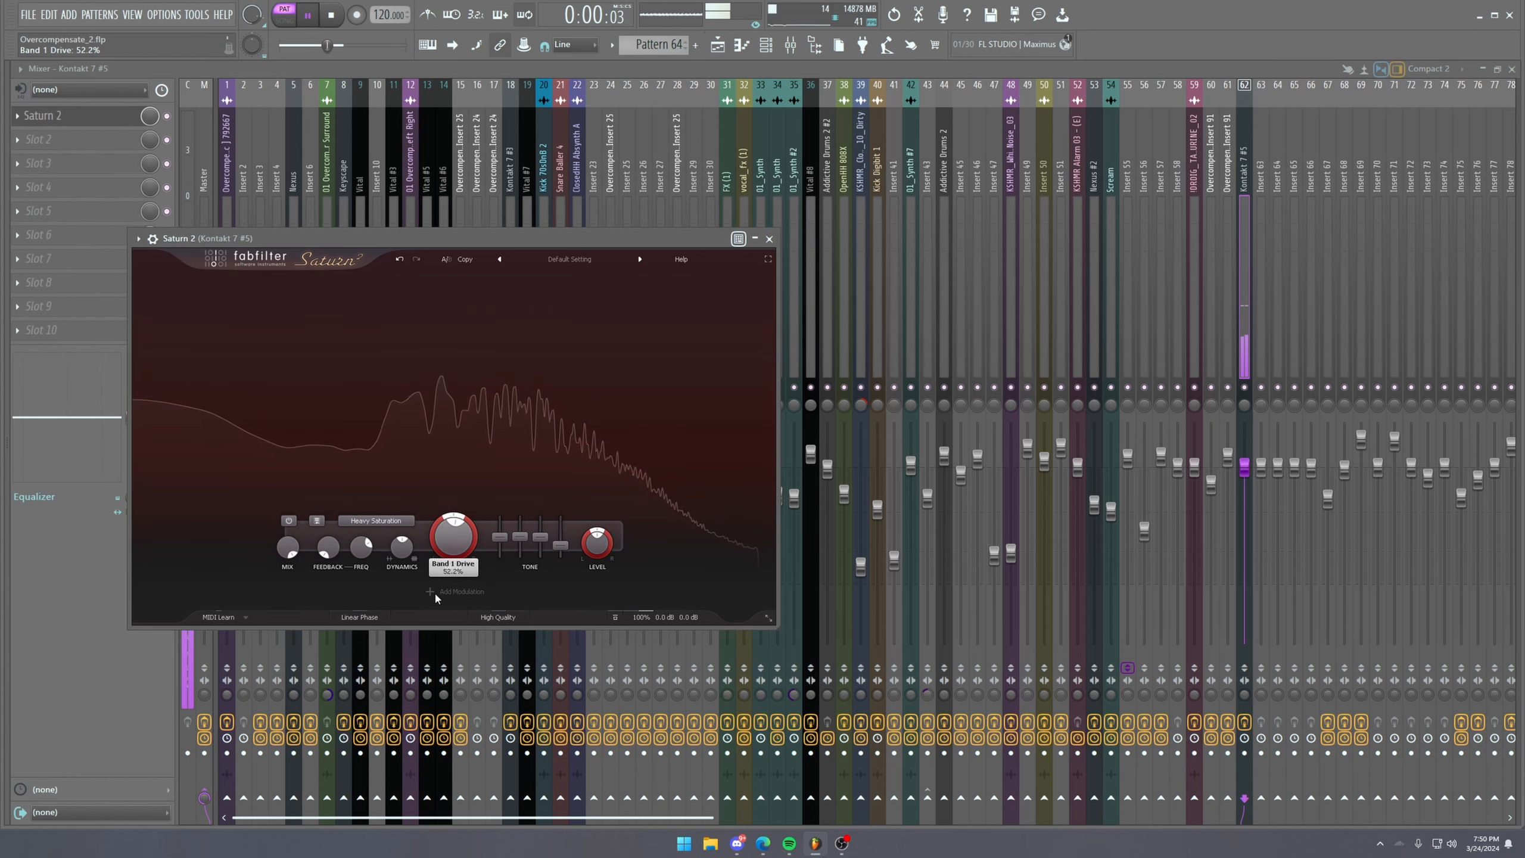
# Add Hyper Chorus in slot 2 of the trumpet's mixer track and lower the track's volume fader.
pyautogui.click(67, 142)
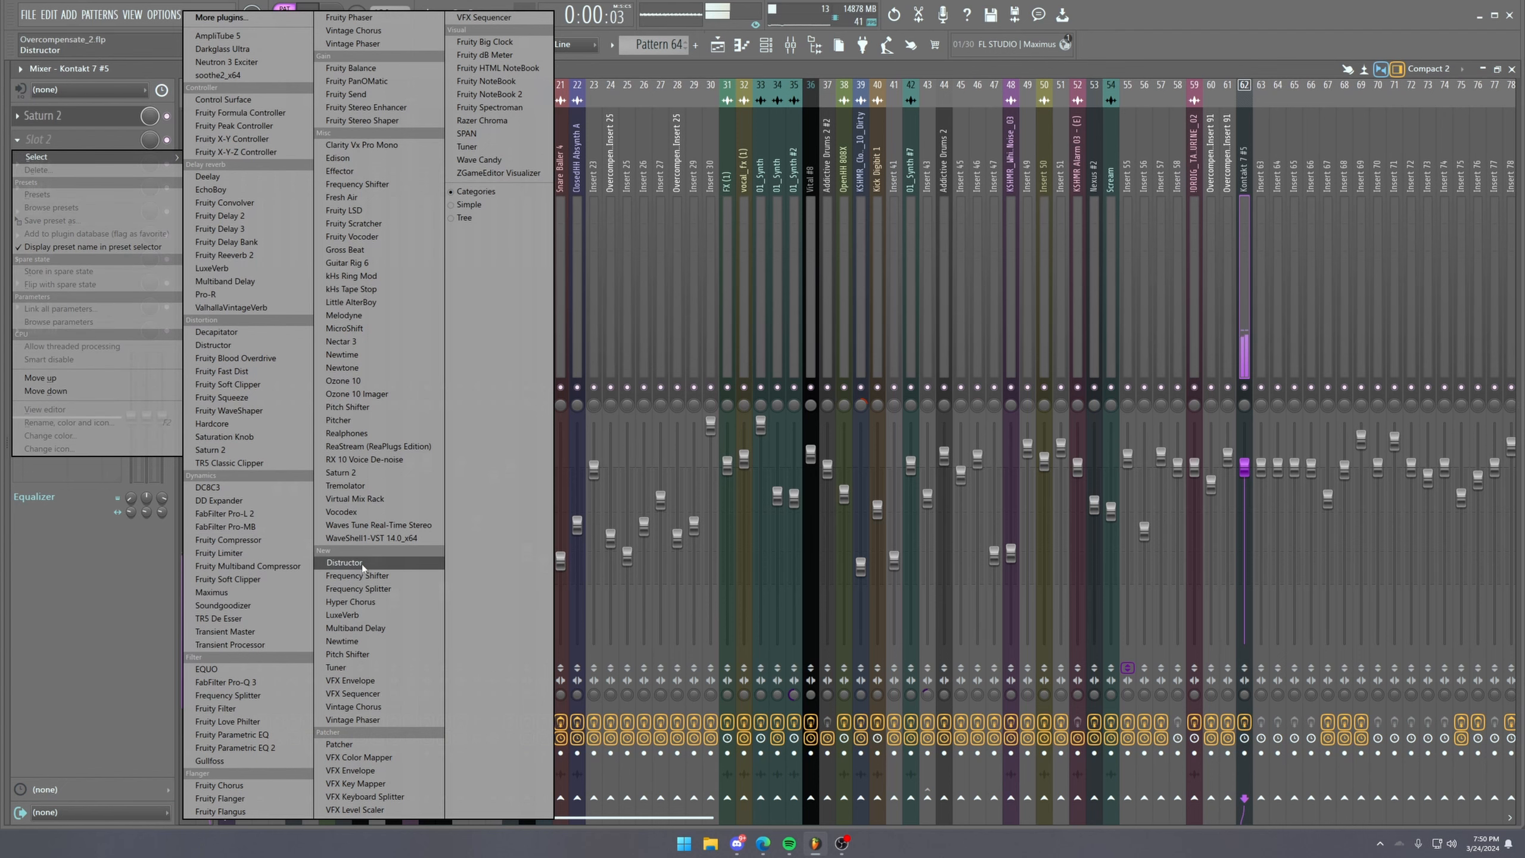
pyautogui.click(360, 601)
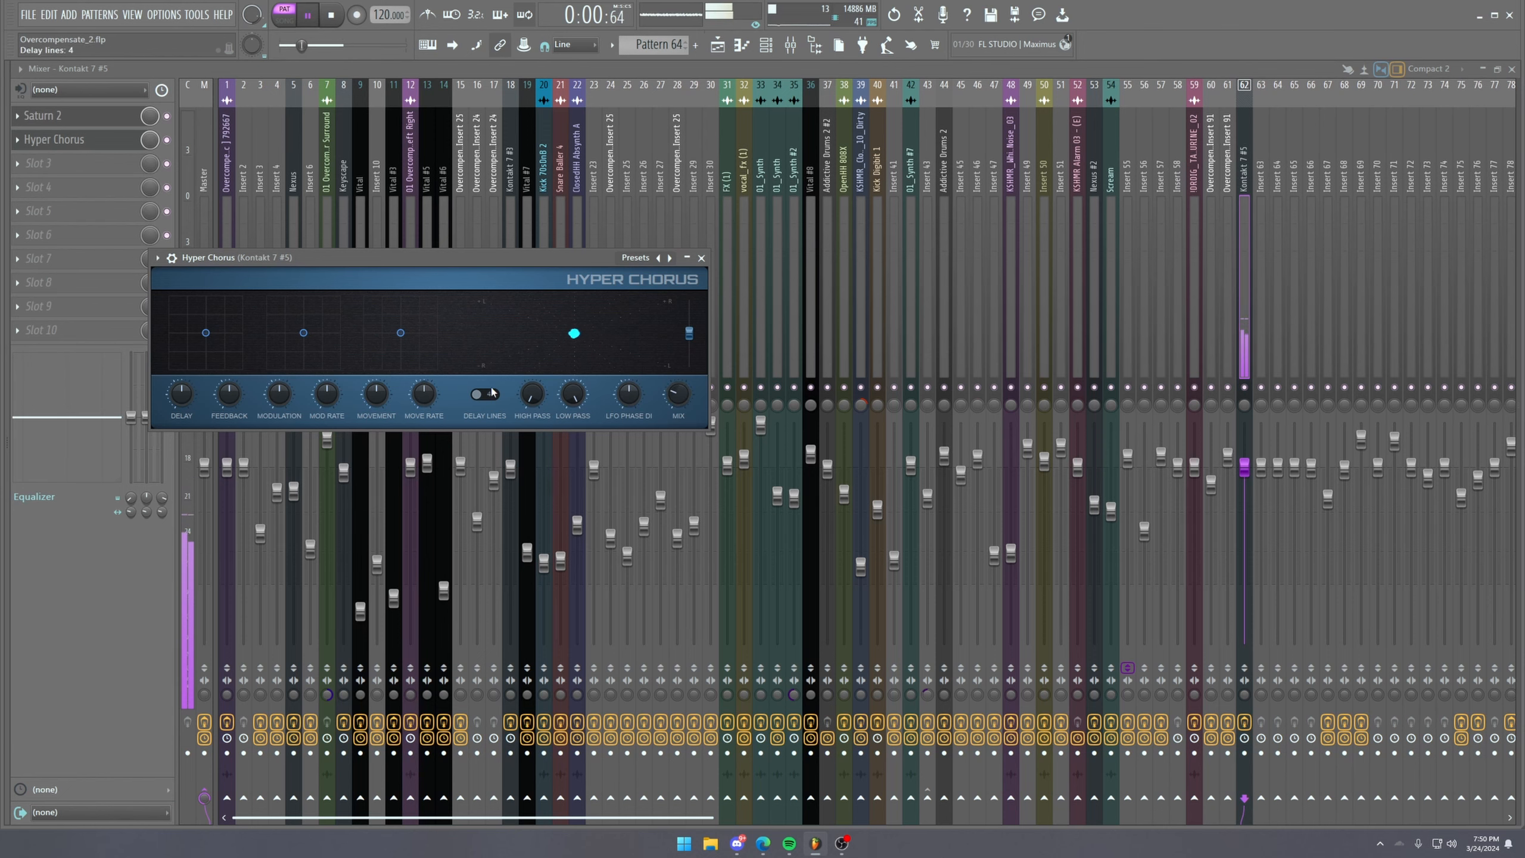
pyautogui.moveTo(1249, 464); pyautogui.dragTo(1249, 520)
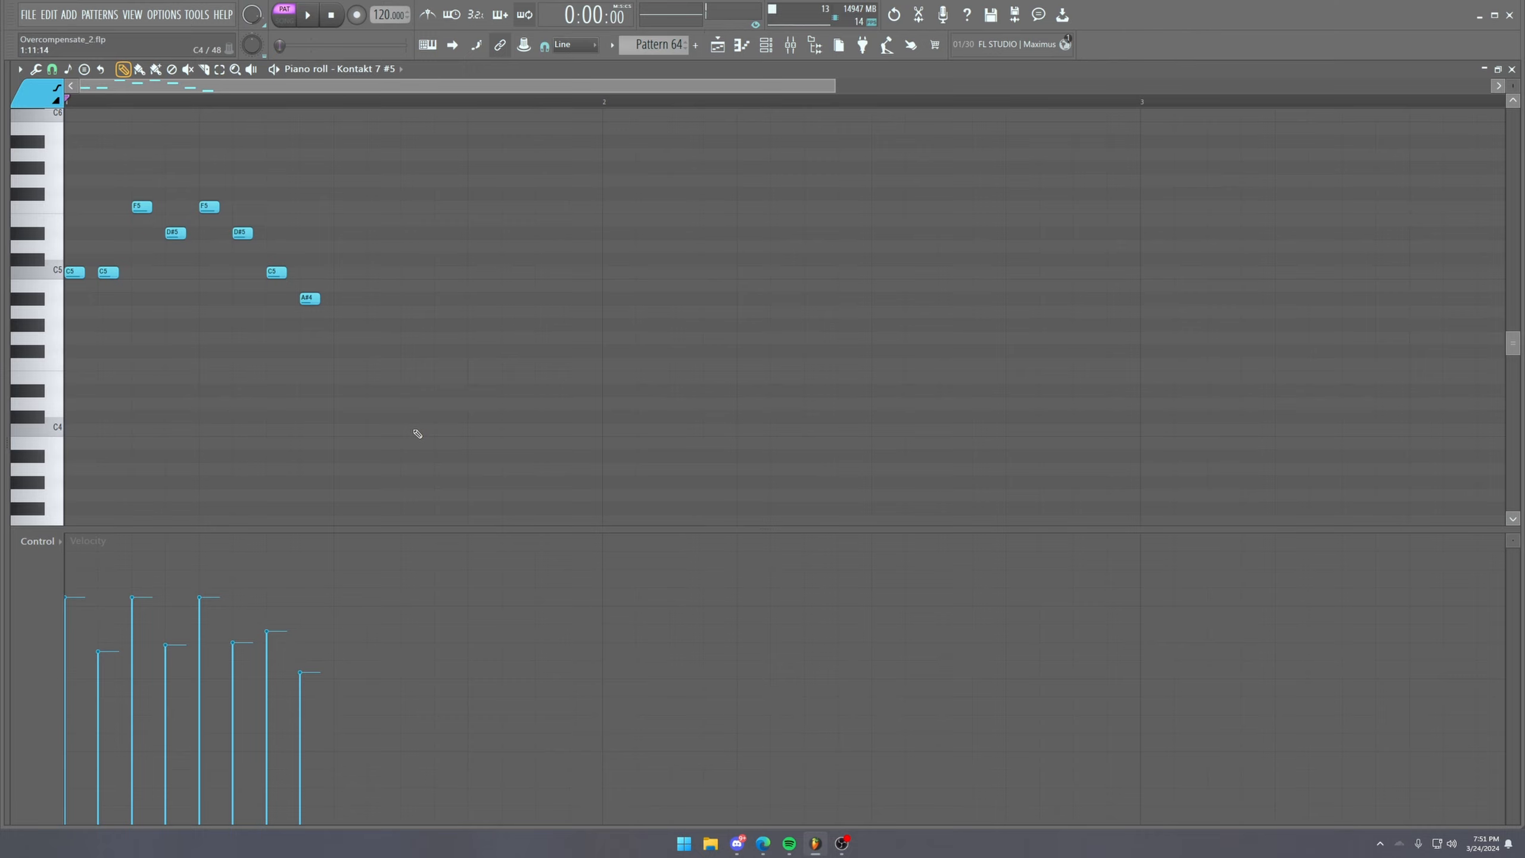
# Try all the trumpet notes one octave higher, starting at C6, and move them back down to C5.
pyautogui.hotkey('ctrl', 'a')
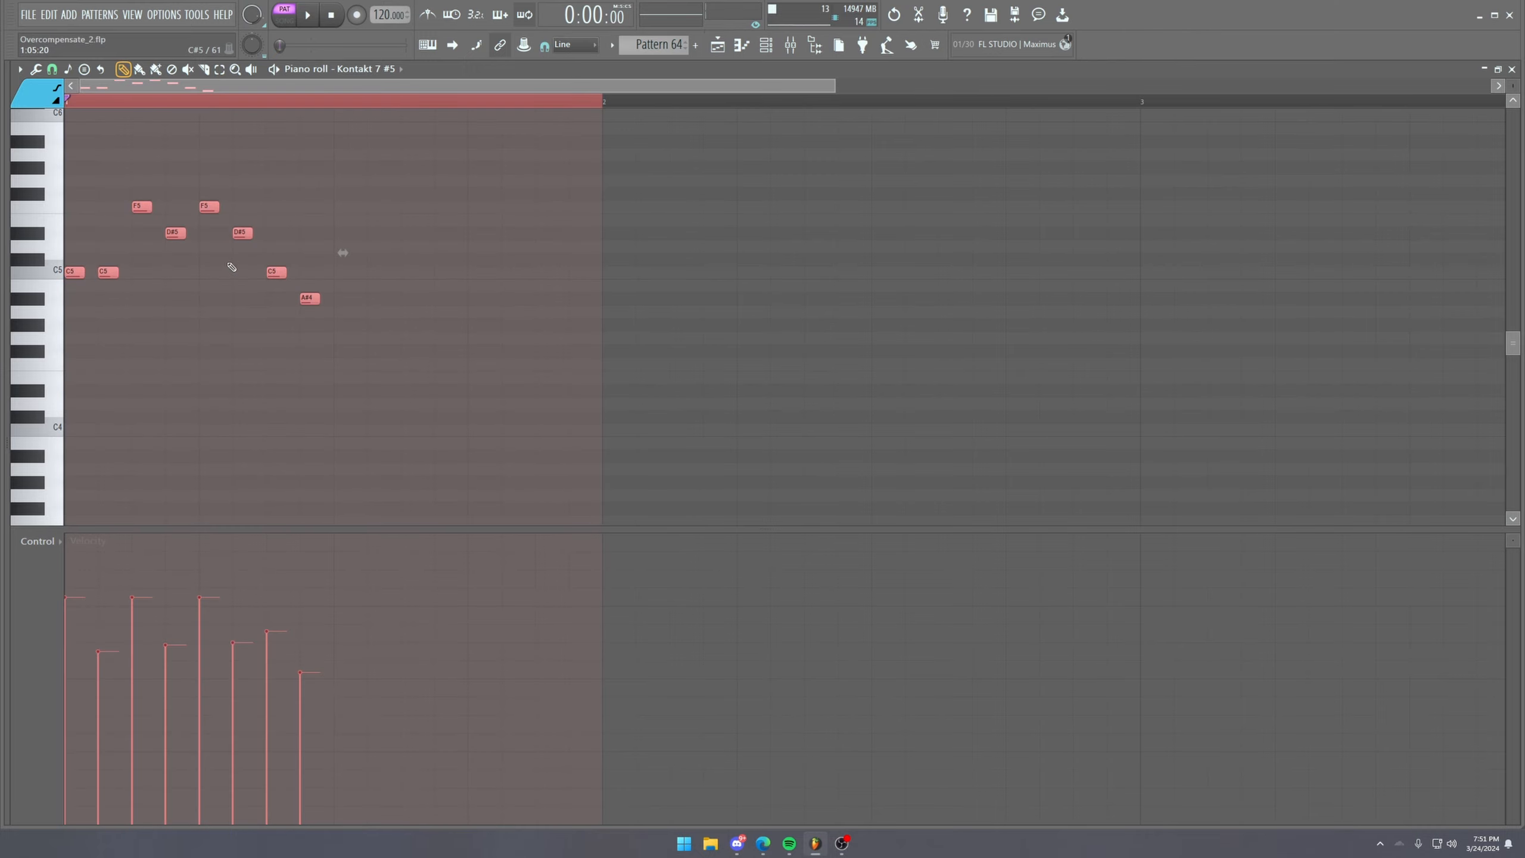
pyautogui.moveTo(73, 276); pyautogui.dragTo(44, 111)
pyautogui.scroll(3, 147, 180)
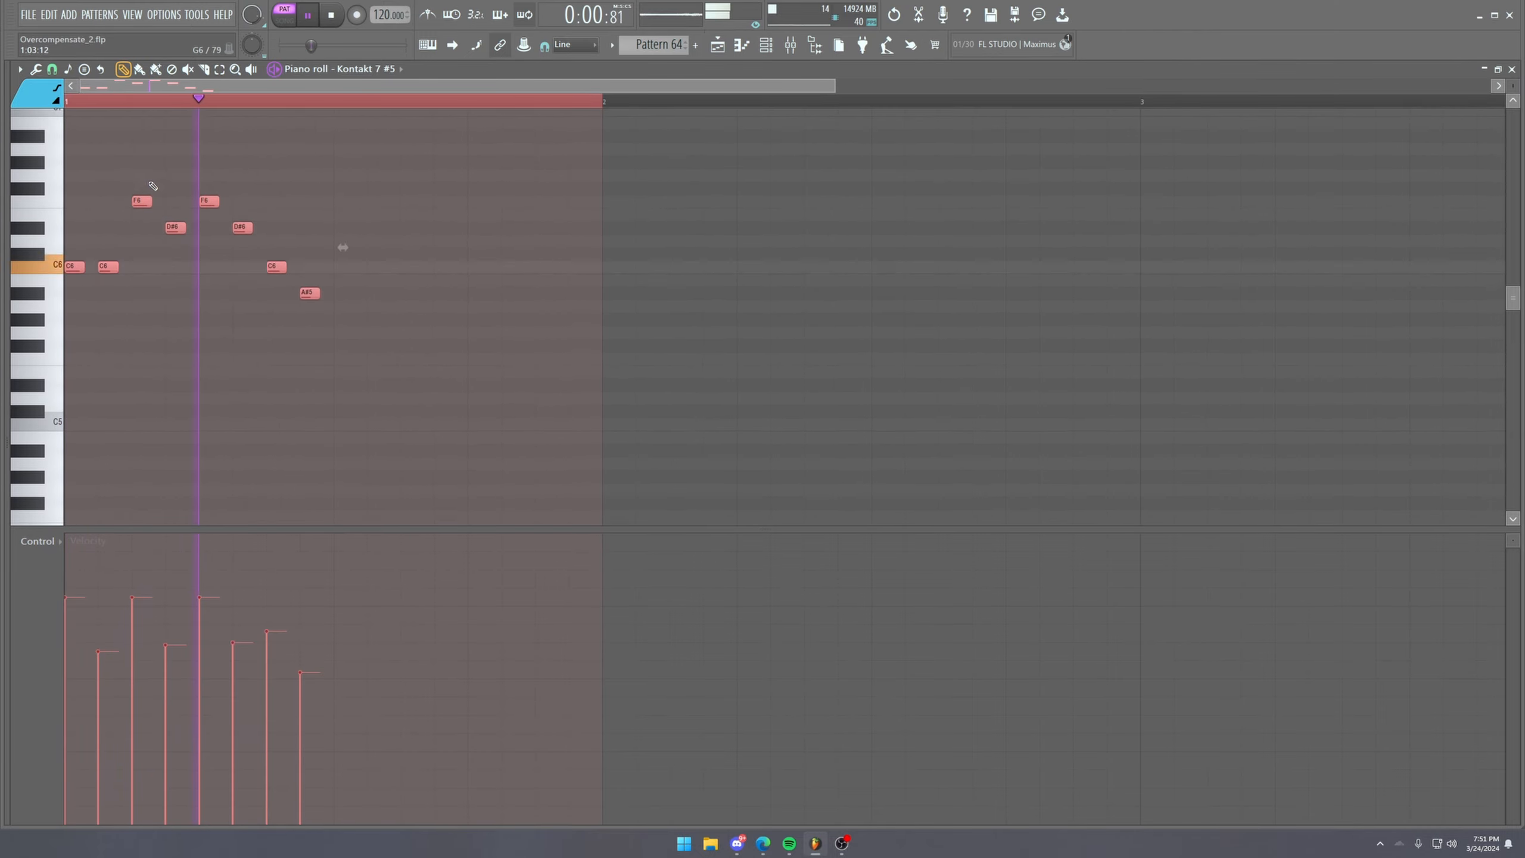
pyautogui.click(768, 46)
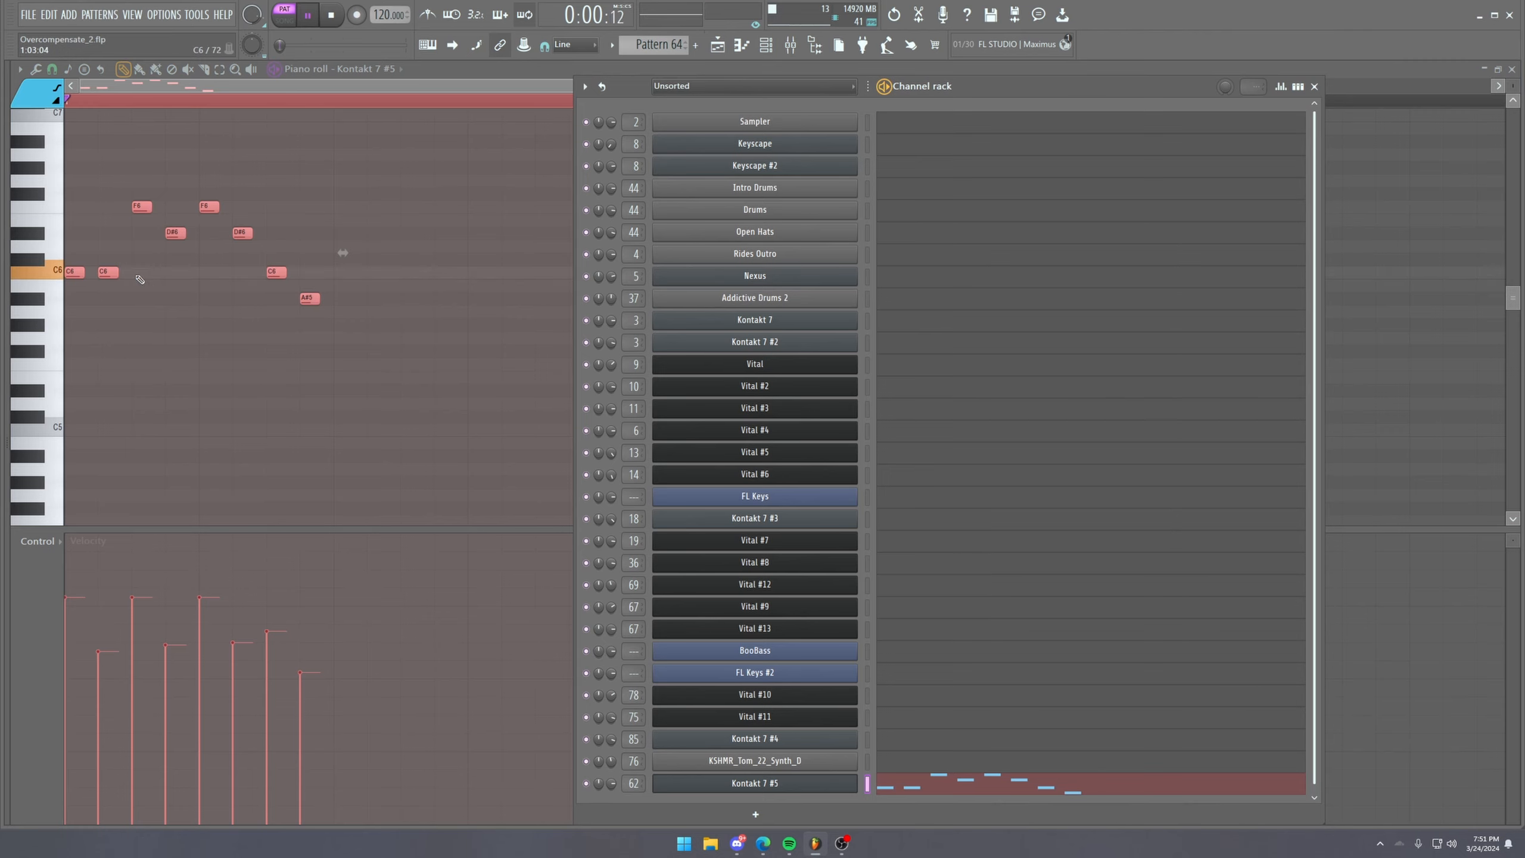
pyautogui.moveTo(69, 274); pyautogui.dragTo(36, 441)
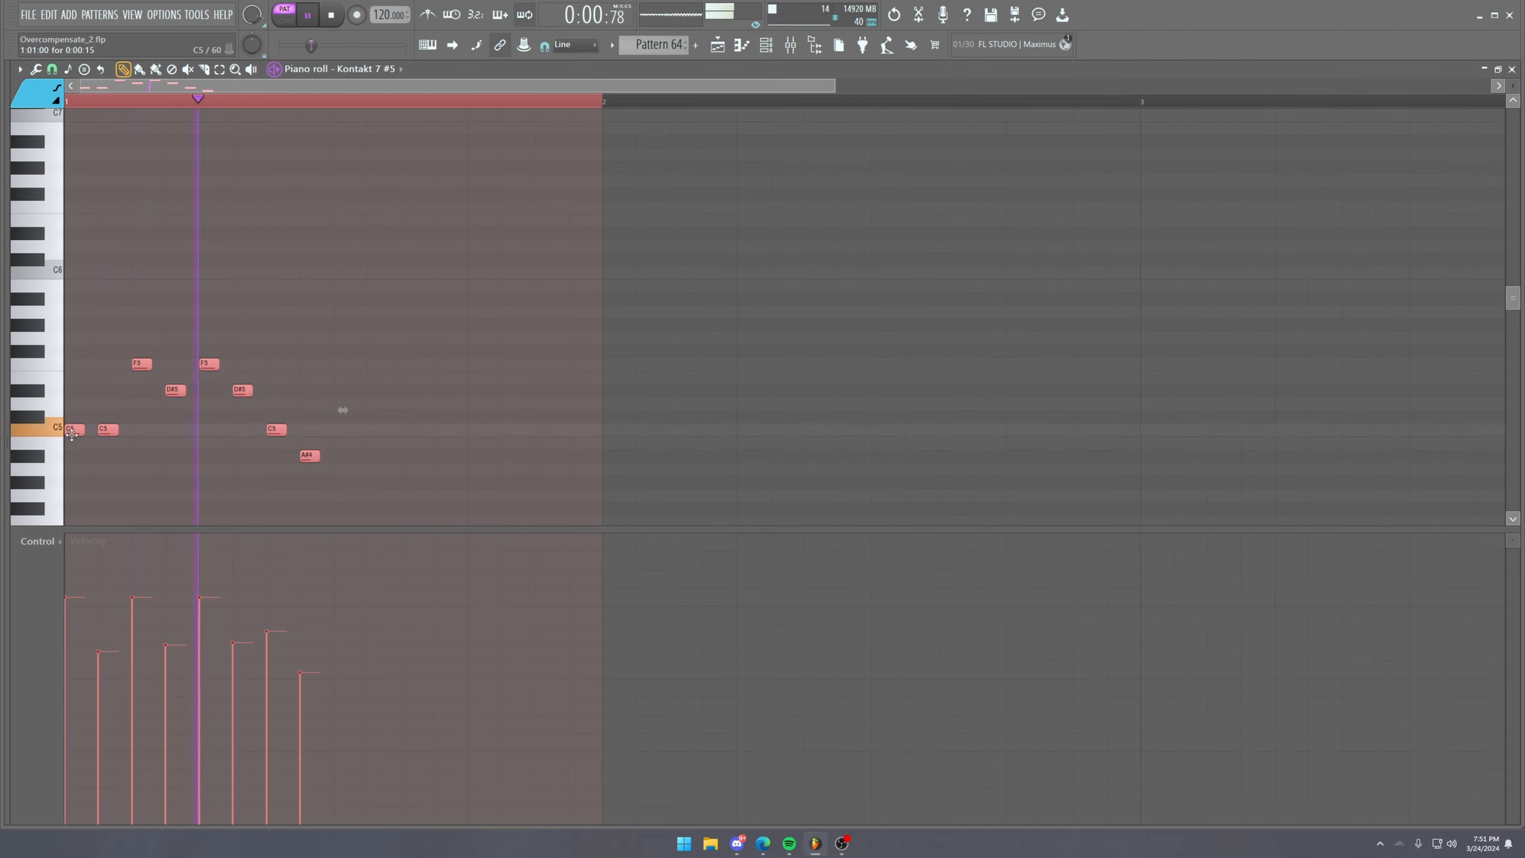
# Play the song from bar 9 in the playlist and insert a new track above the Low Trumpet Warped track.
pyautogui.click(723, 47)
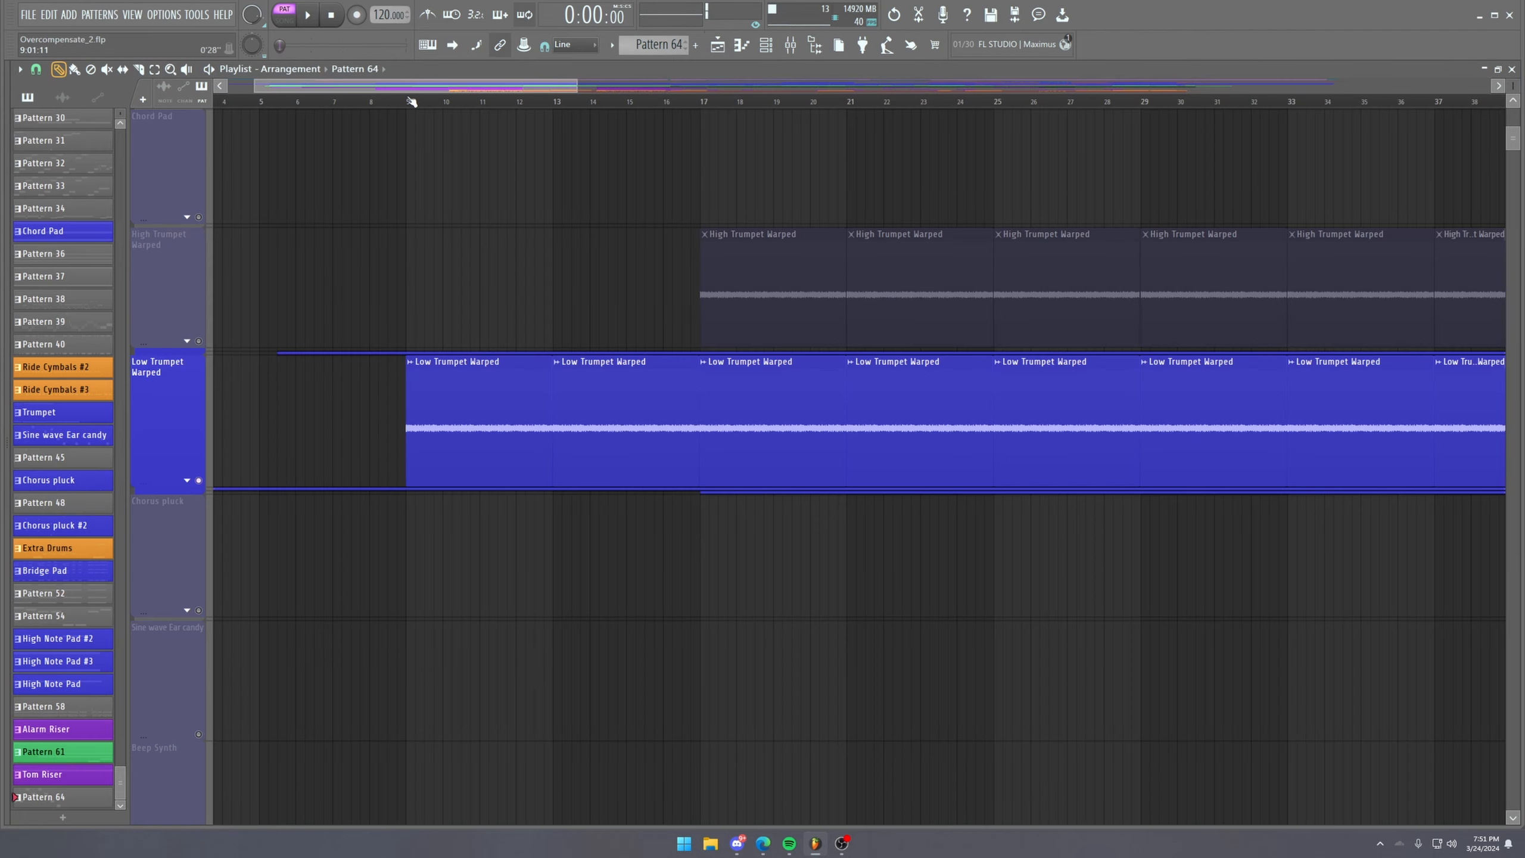
pyautogui.click(409, 99)
pyautogui.press('space')
pyautogui.scroll(3, 409, 101)
pyautogui.rightClick(147, 425)
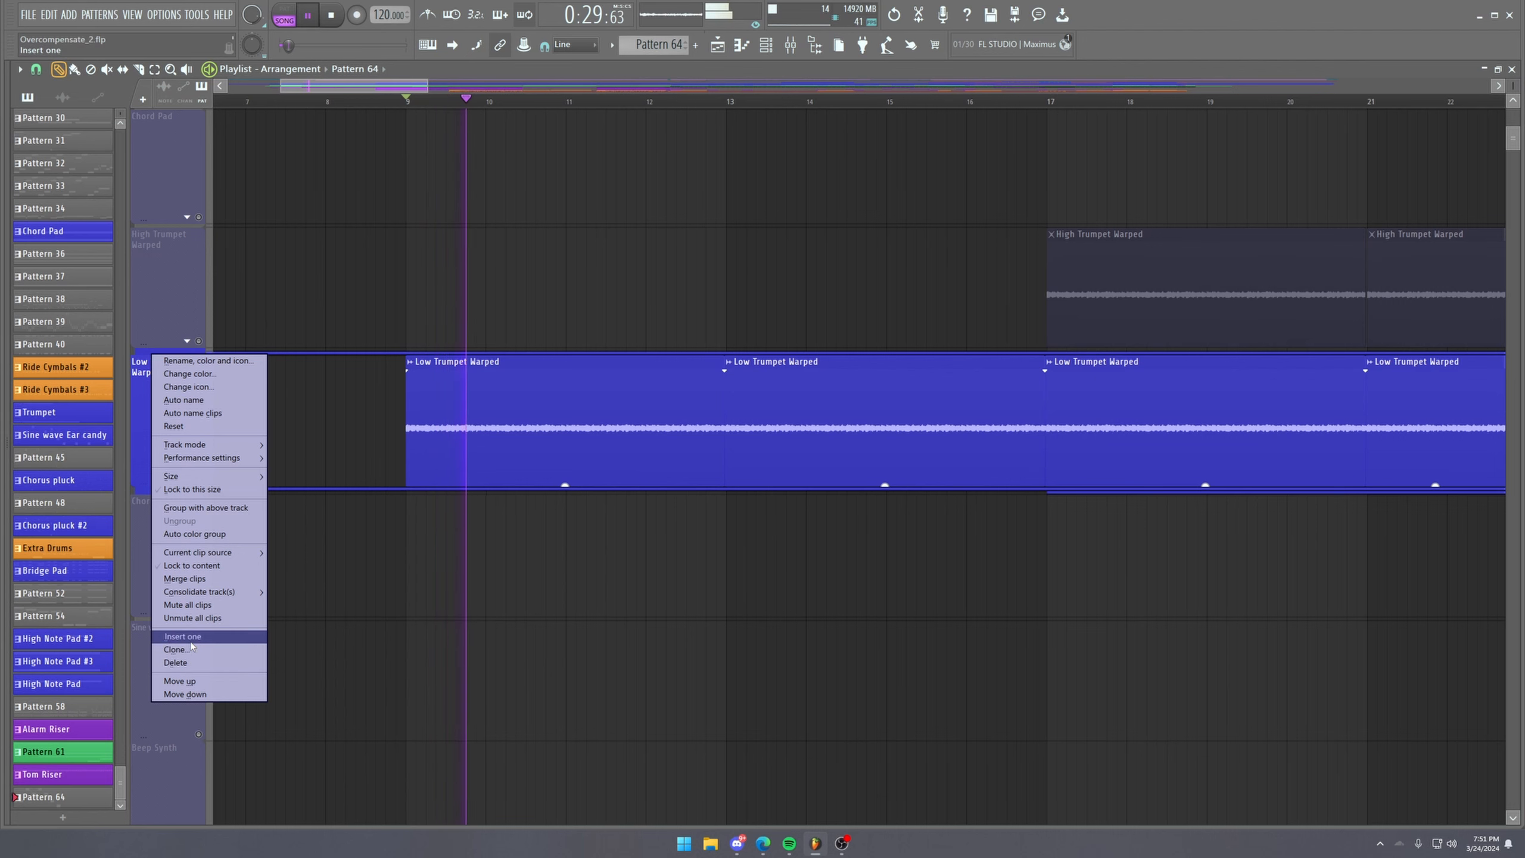
pyautogui.click(191, 637)
# Place Pattern 64 at bar 9 on the new track and repeat the clip back to back up to bar 14.
pyautogui.click(394, 431)
pyautogui.press('space')
pyautogui.moveTo(398, 428); pyautogui.dragTo(455, 441)
pyautogui.rightClick(569, 435)
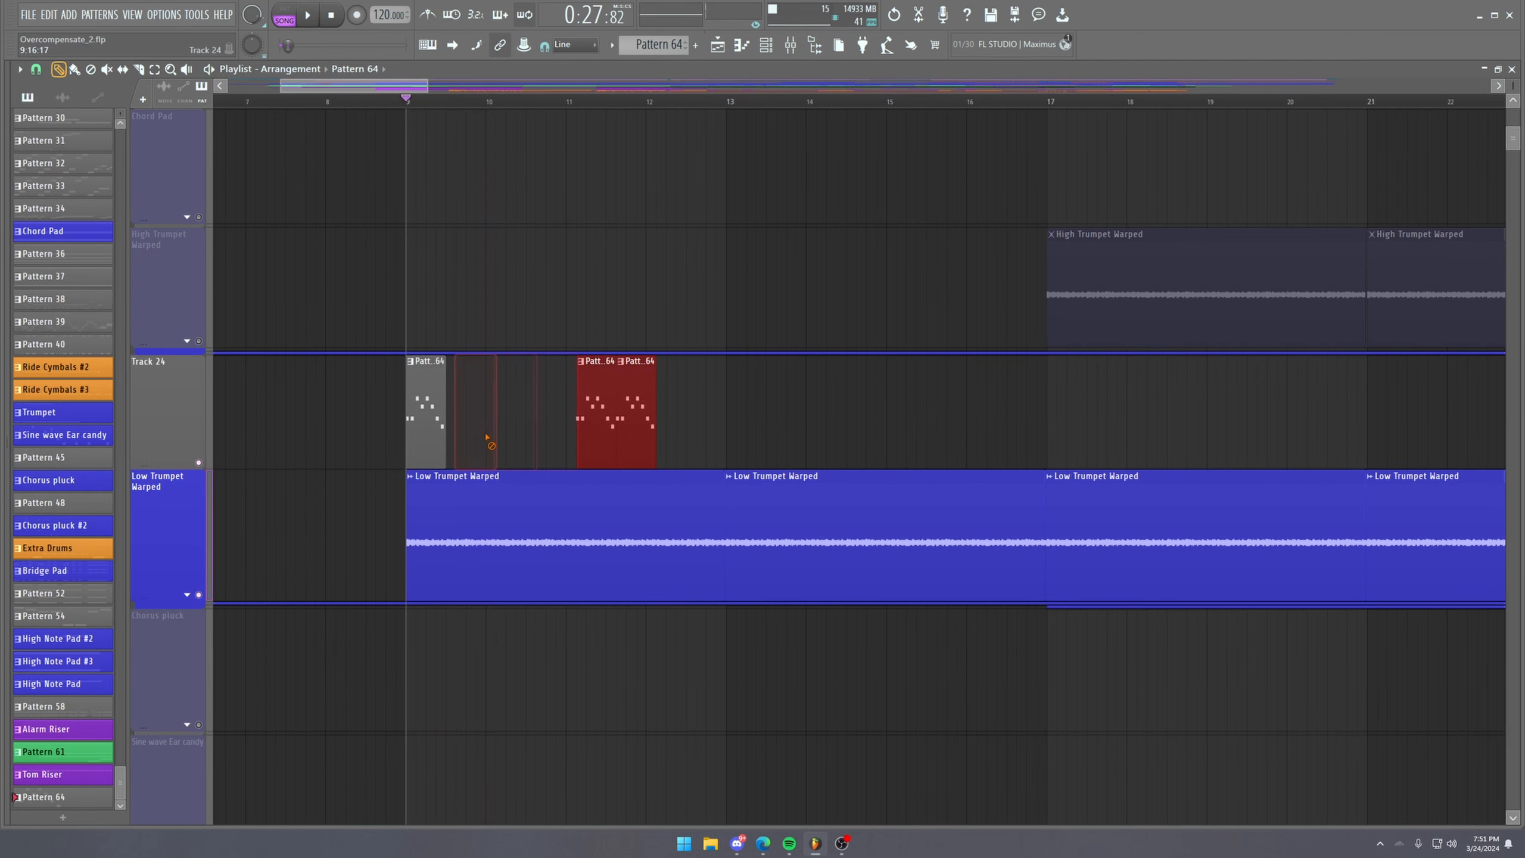
pyautogui.rightClick(619, 434)
pyautogui.hotkey('ctrl', 'b')
pyautogui.hotkey('ctrl', 'b')
pyautogui.hotkey('ctrl', 'b')
pyautogui.hotkey('ctrl', 'b')
pyautogui.hotkey('ctrl', 'b')
pyautogui.hotkey('ctrl', 'b')
pyautogui.hotkey('ctrl', 'b')
pyautogui.hotkey('ctrl', 'b')
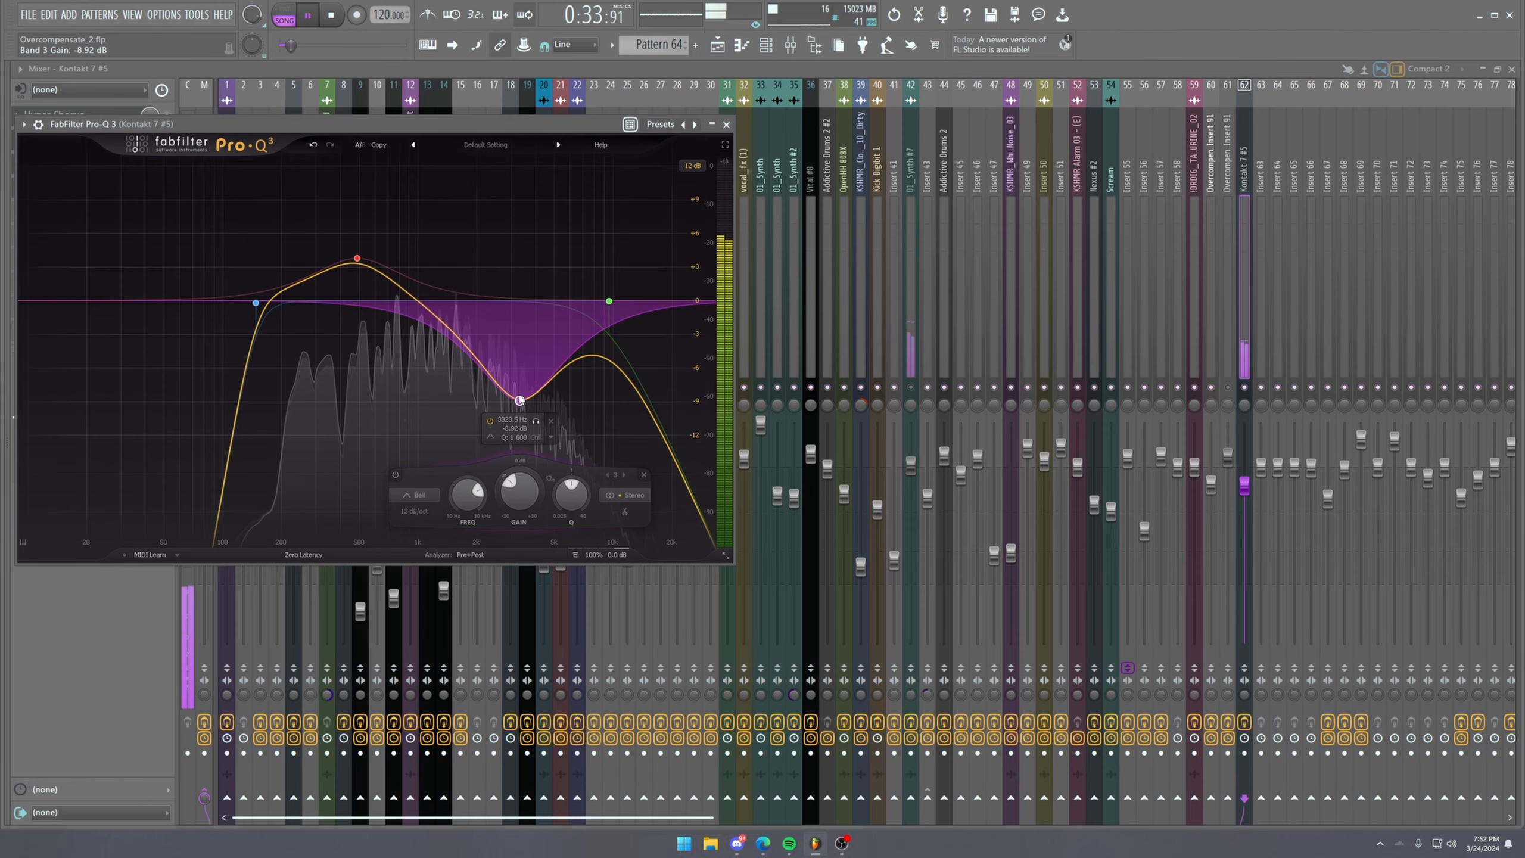
# Stop playback, close the FabFilter Pro-Q 3 equalizer and open the Kontakt 7 #5 instrument window.
pyautogui.press('space')
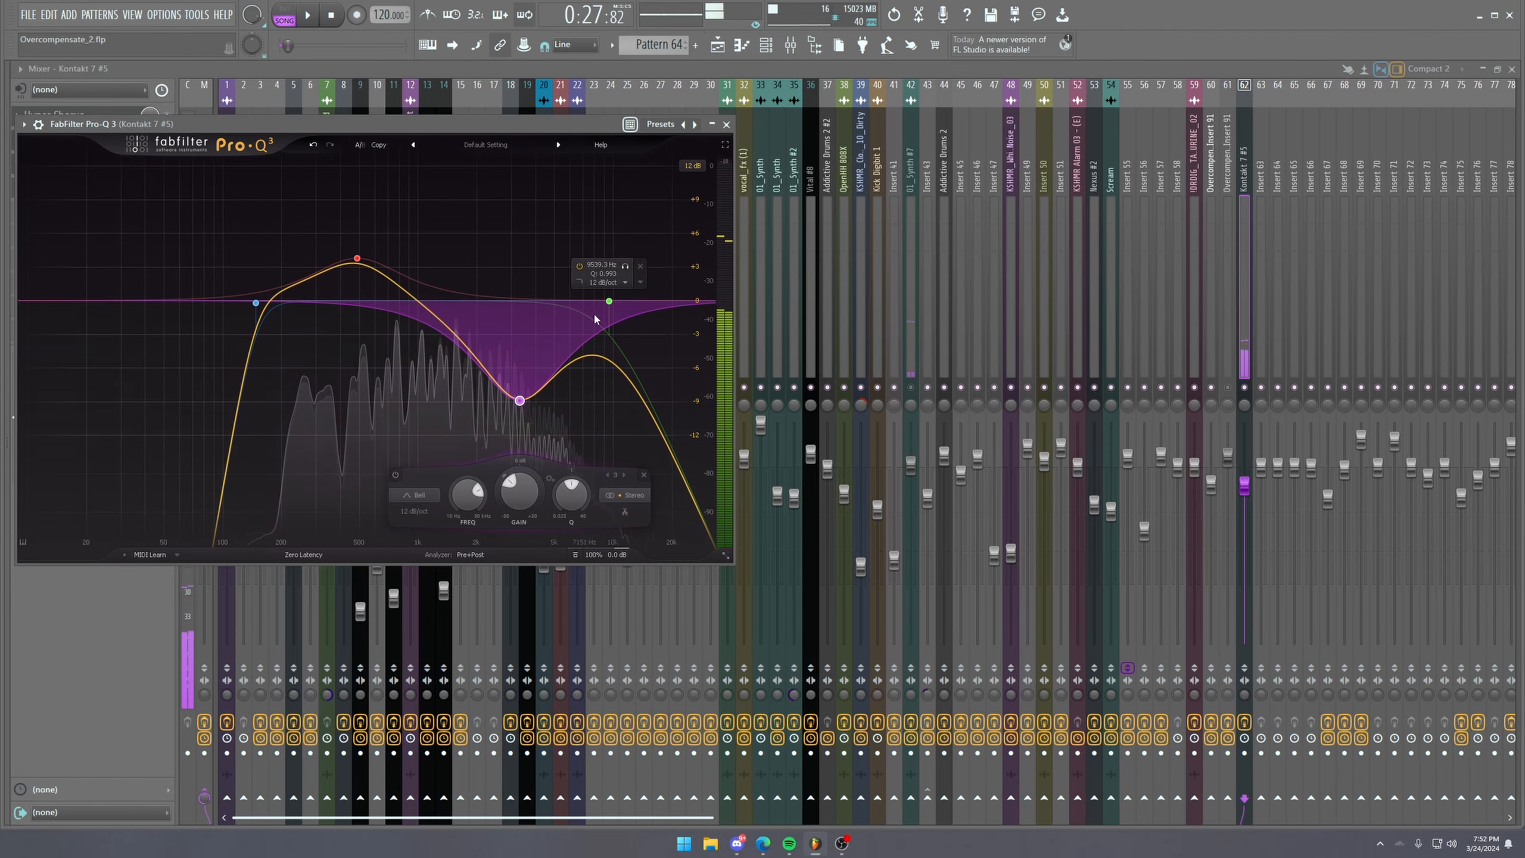
pyautogui.click(727, 125)
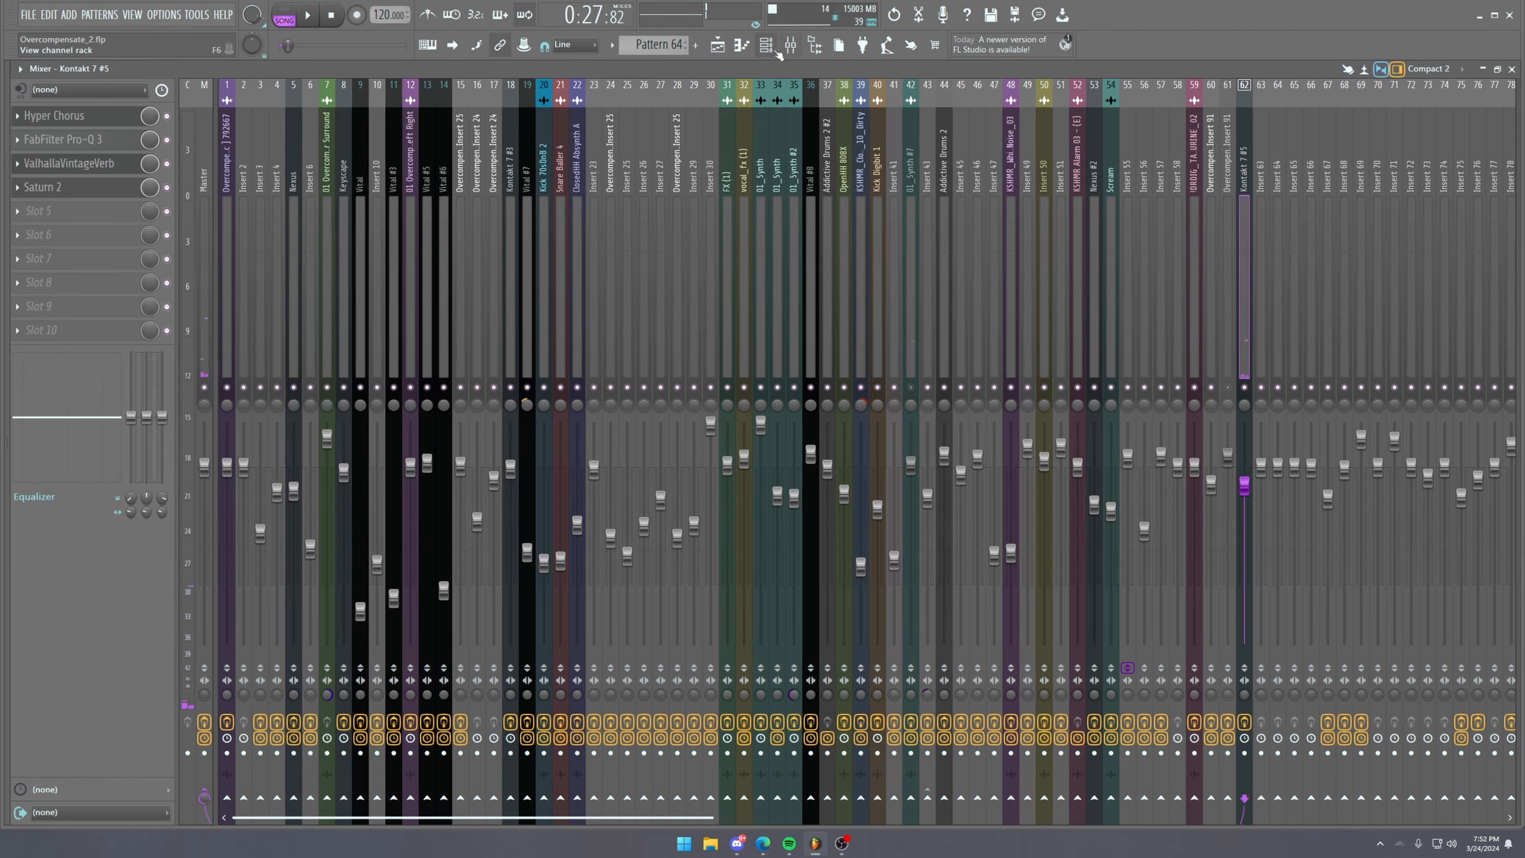
pyautogui.click(778, 52)
pyautogui.moveTo(844, 803)
pyautogui.click(743, 786)
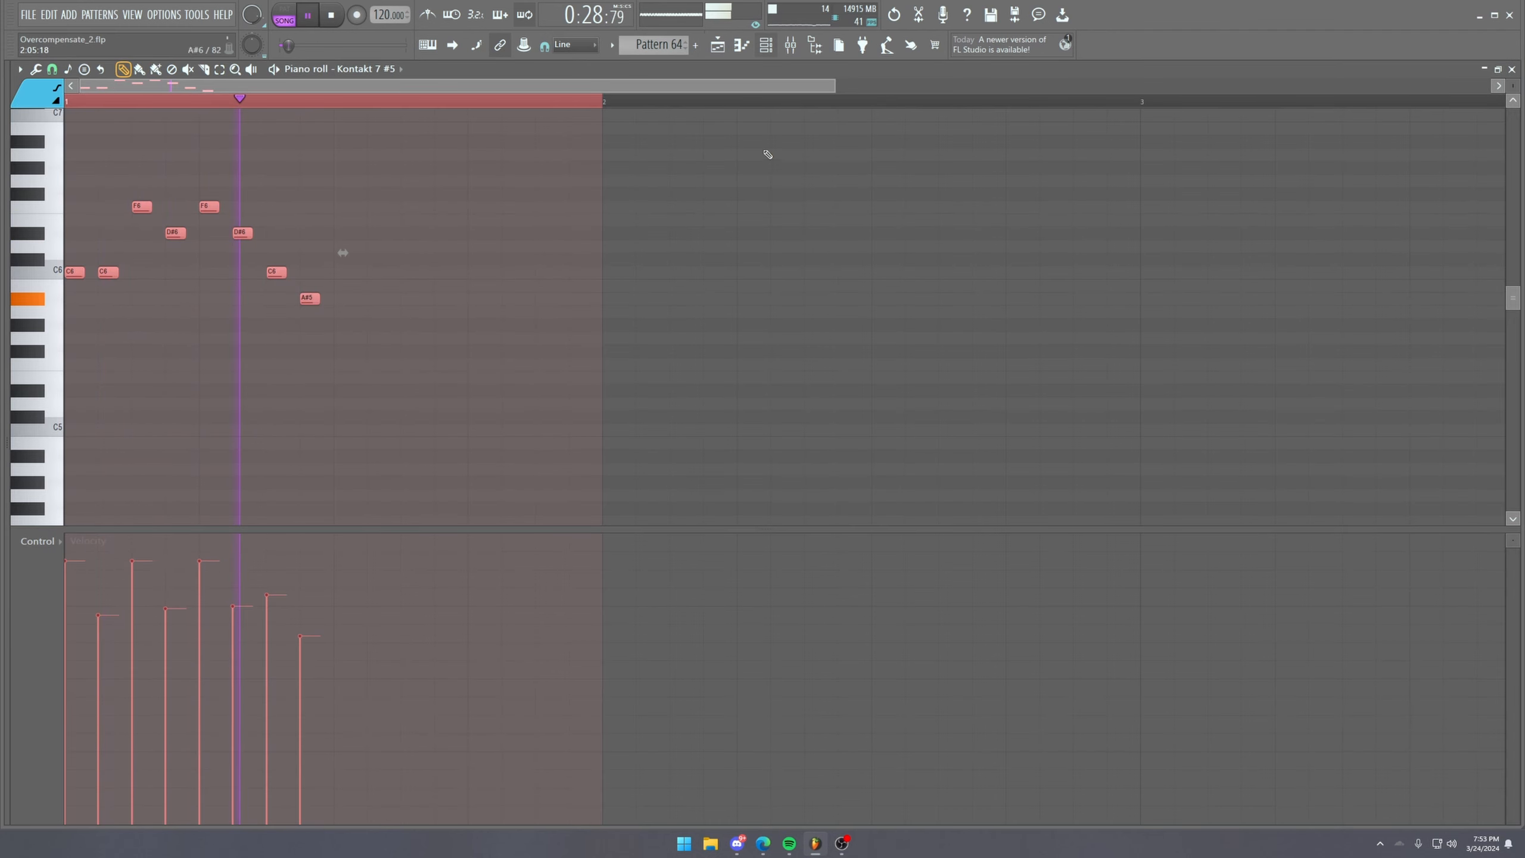
pyautogui.click(775, 52)
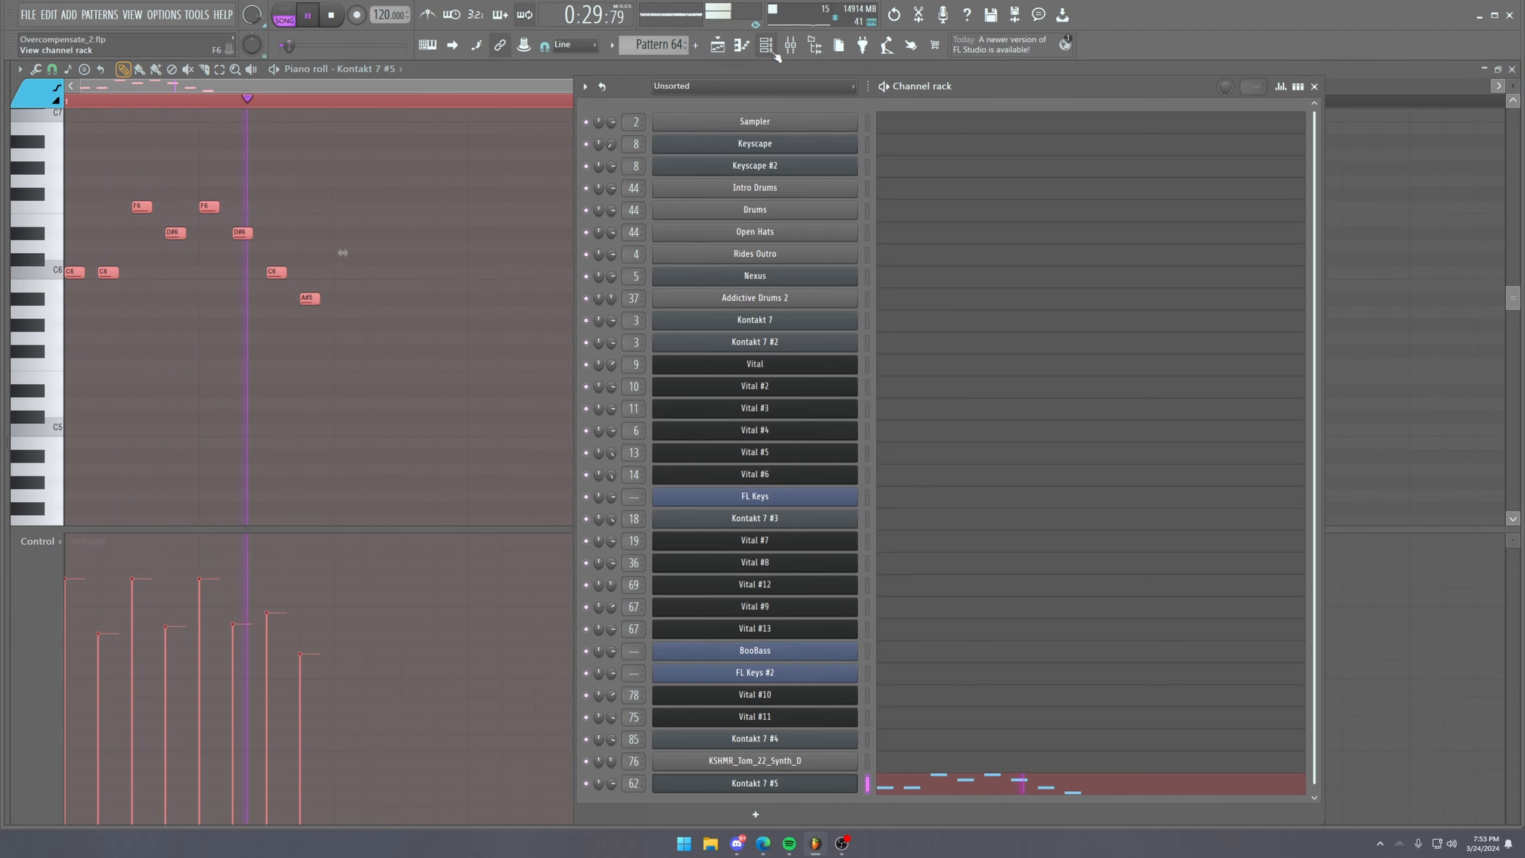
pyautogui.click(756, 786)
pyautogui.press('space')
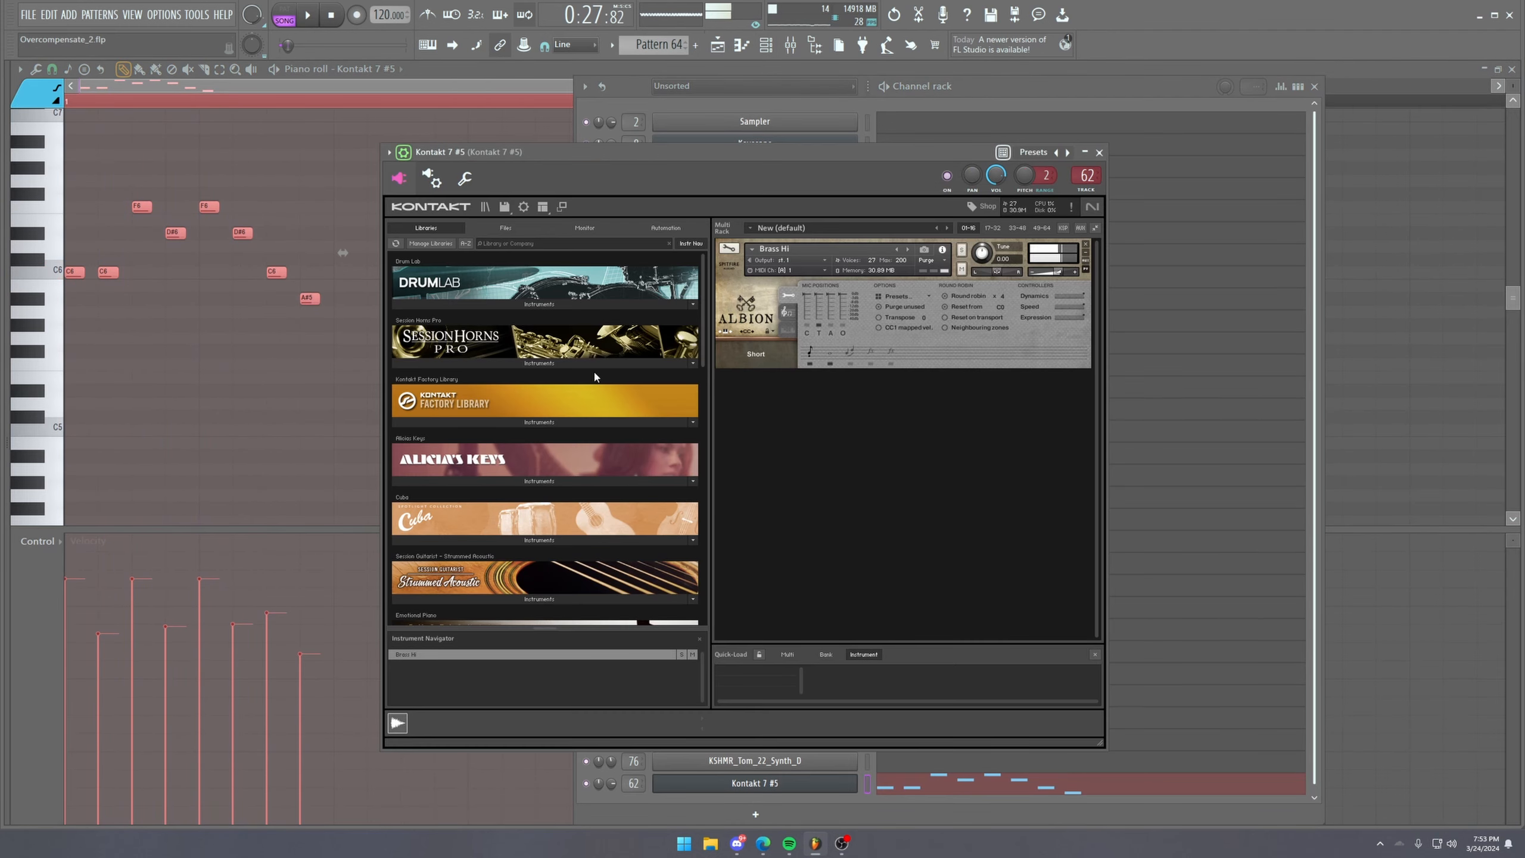
pyautogui.moveTo(654, 150); pyautogui.dragTo(672, 146)
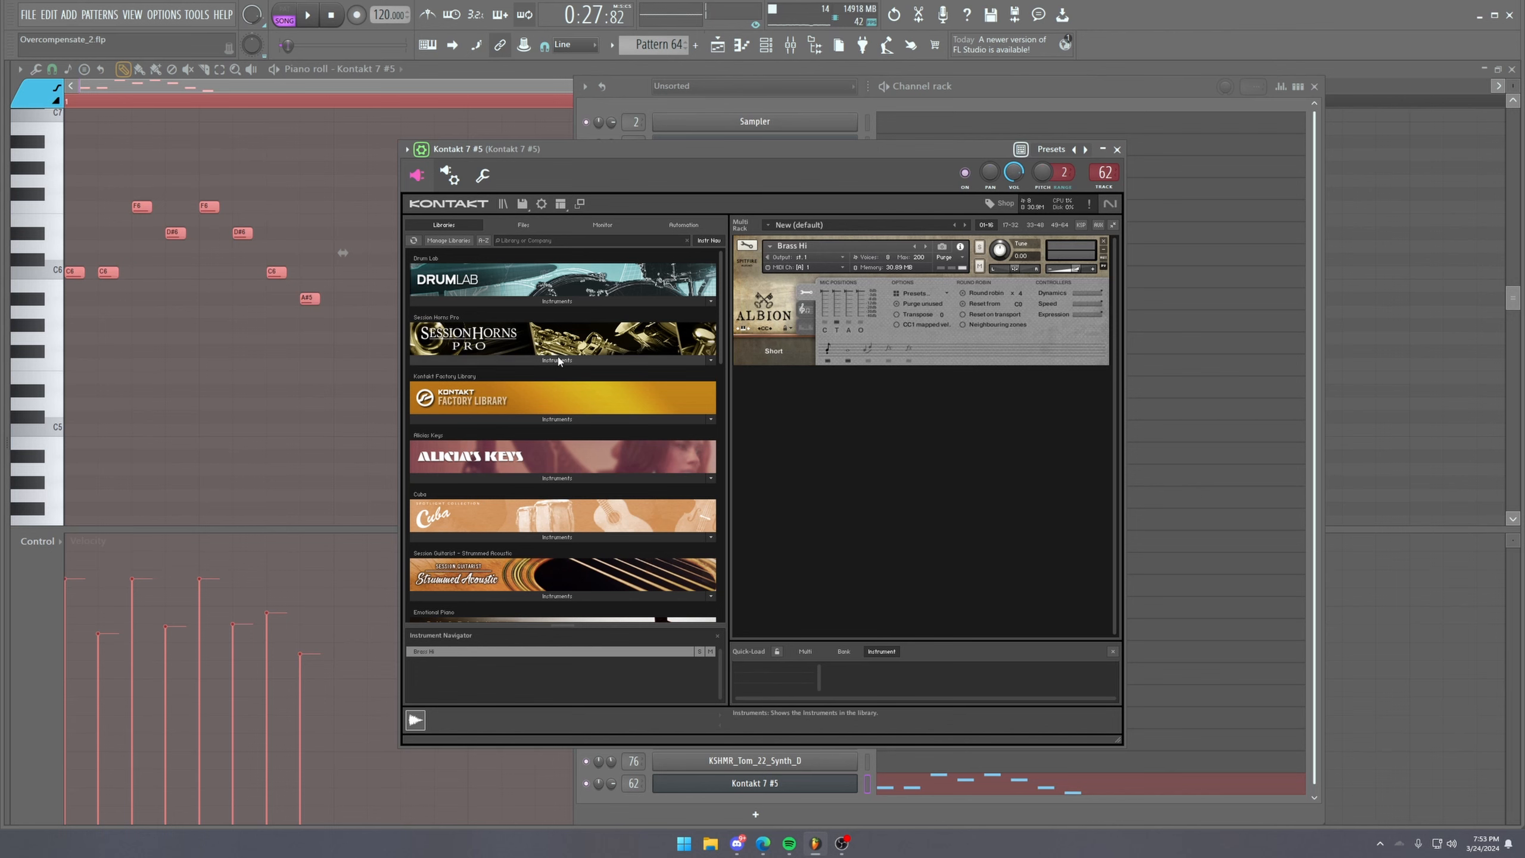
# Load Trumpet 1.nki from the Session Horns Pro library and select its Growl articulation.
pyautogui.click(486, 361)
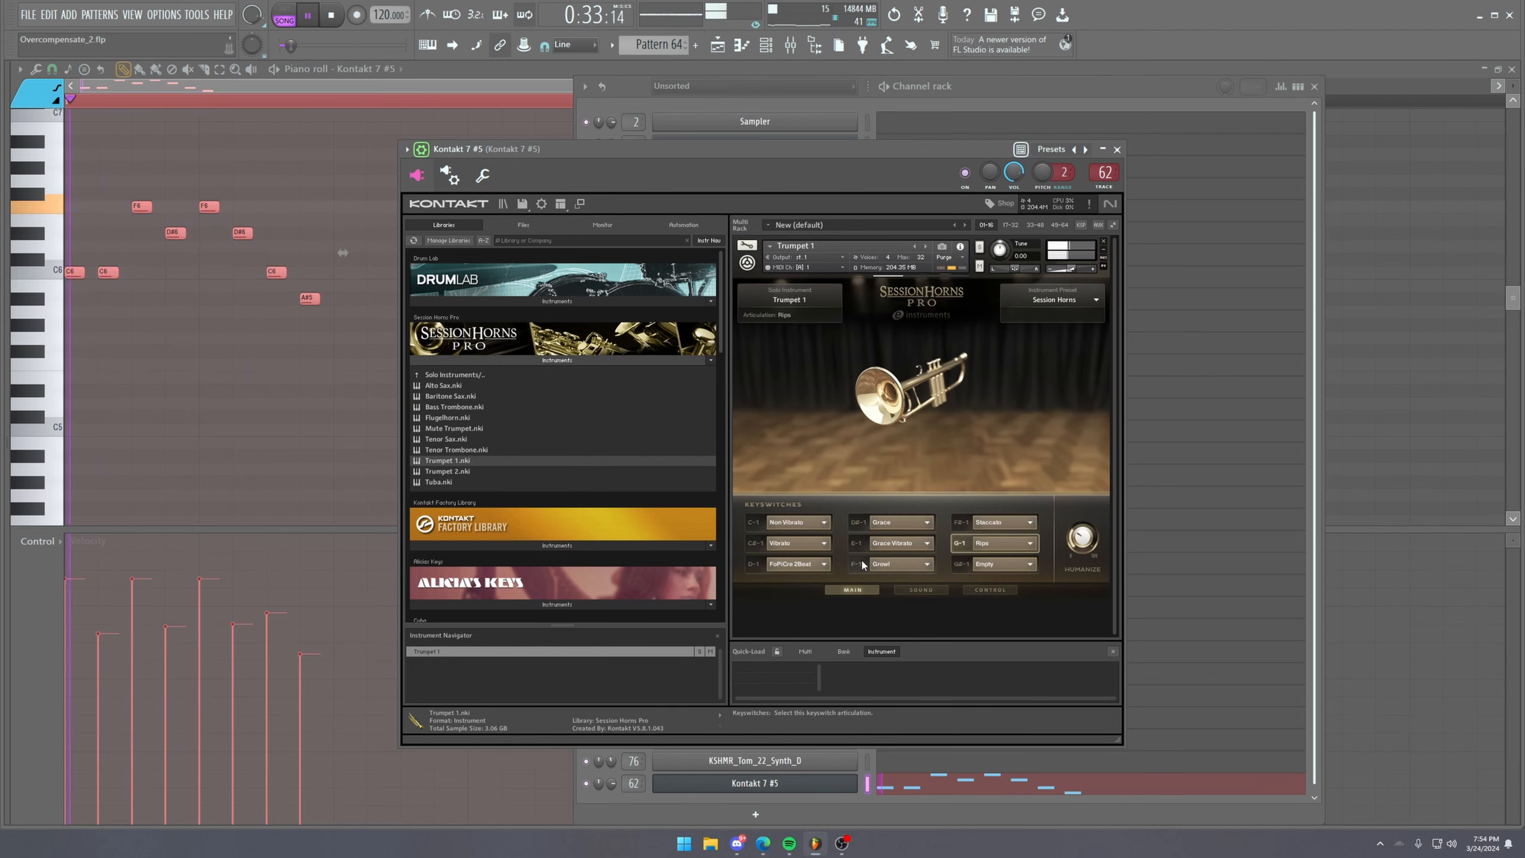
pyautogui.click(862, 565)
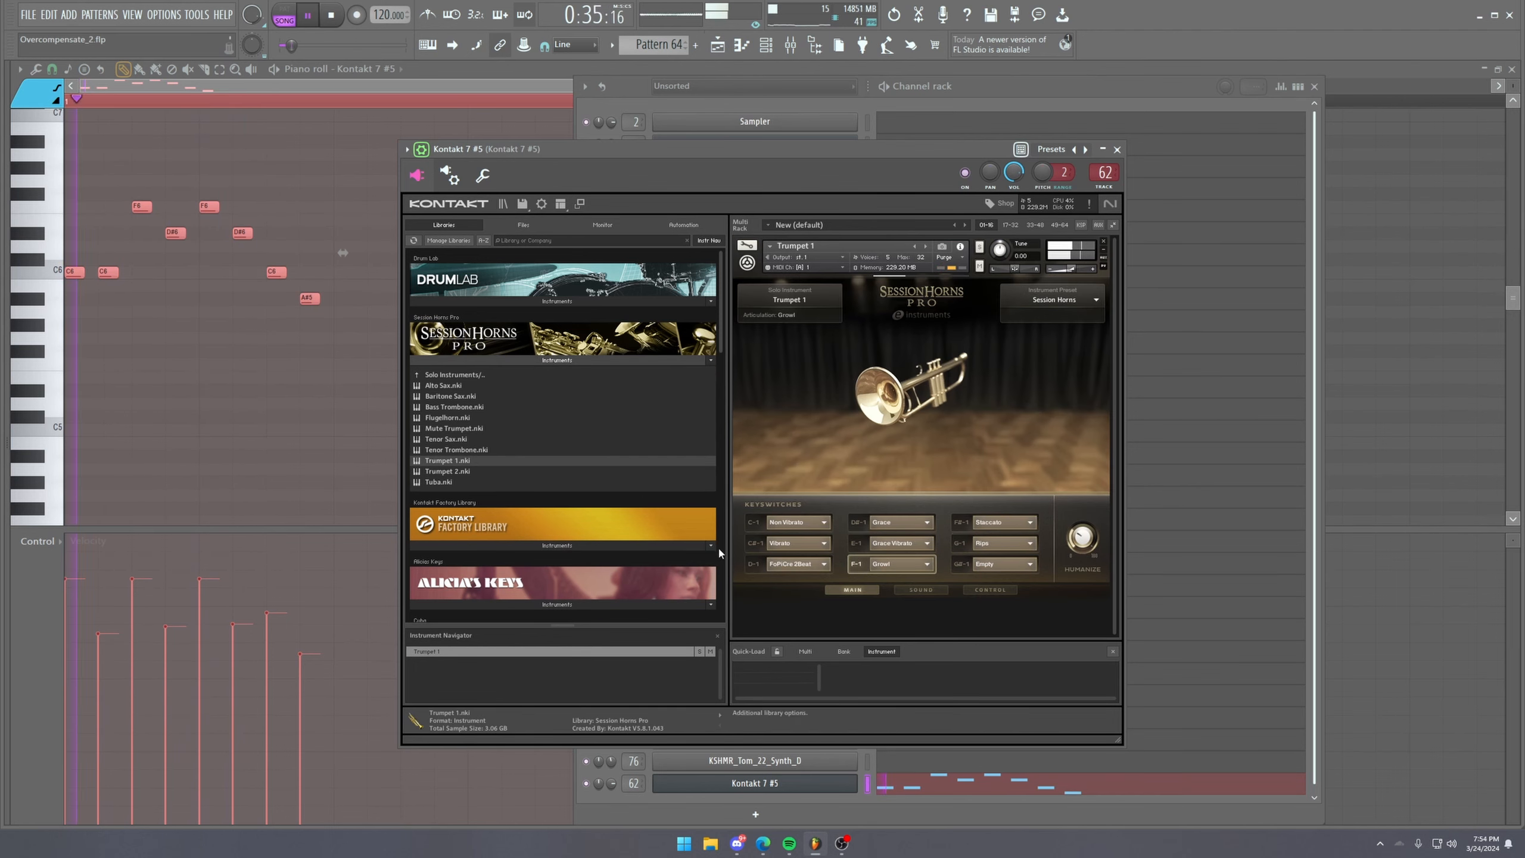
pyautogui.click(805, 573)
pyautogui.click(857, 569)
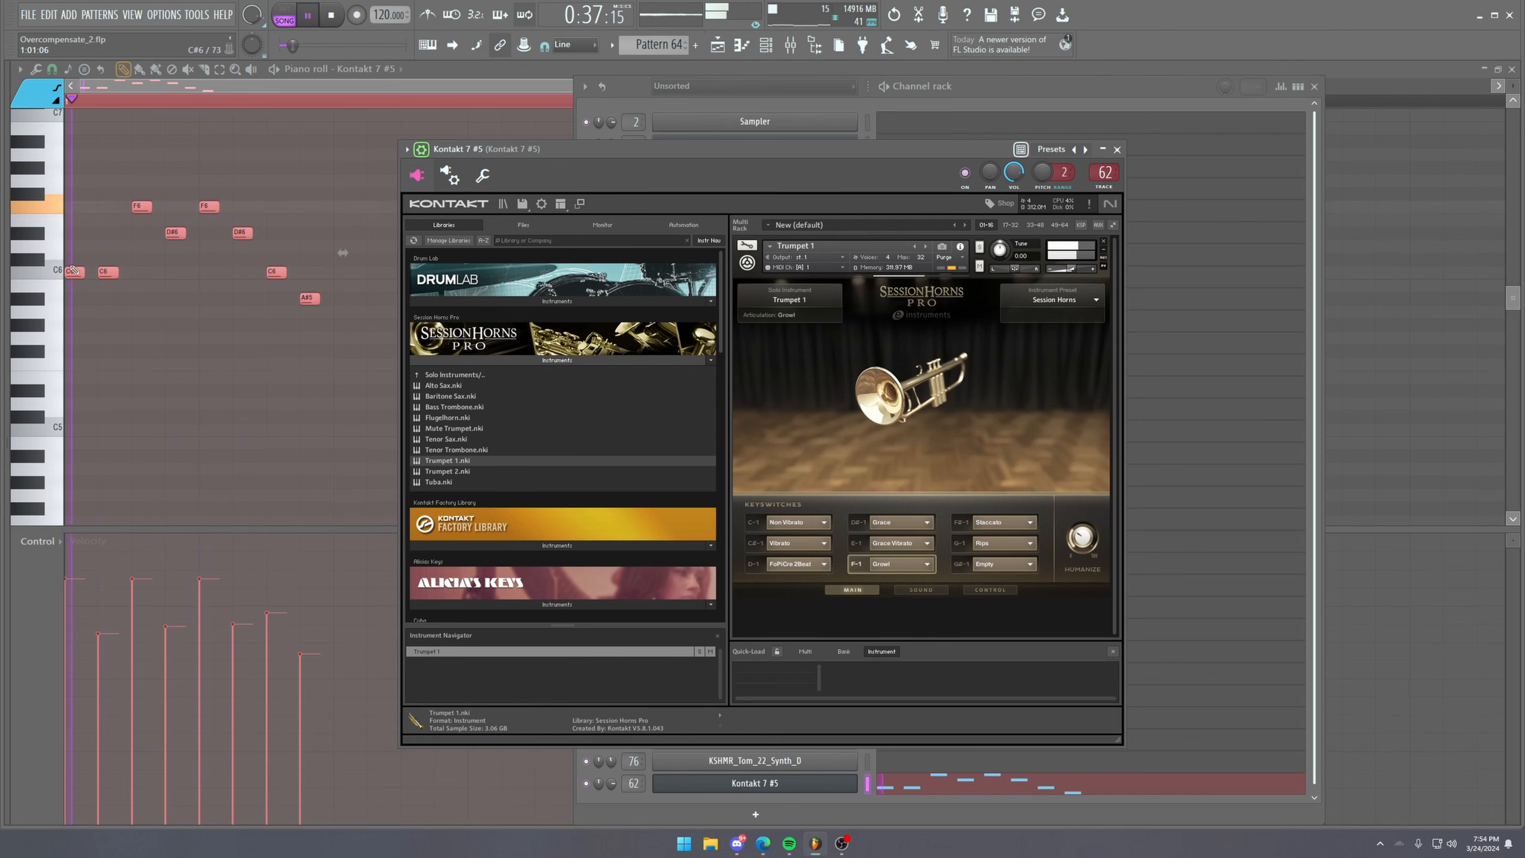
# Move all the trumpet notes down one octave to start at C5 and play the arrangement.
pyautogui.moveTo(71, 270); pyautogui.dragTo(71, 429)
pyautogui.press('space')
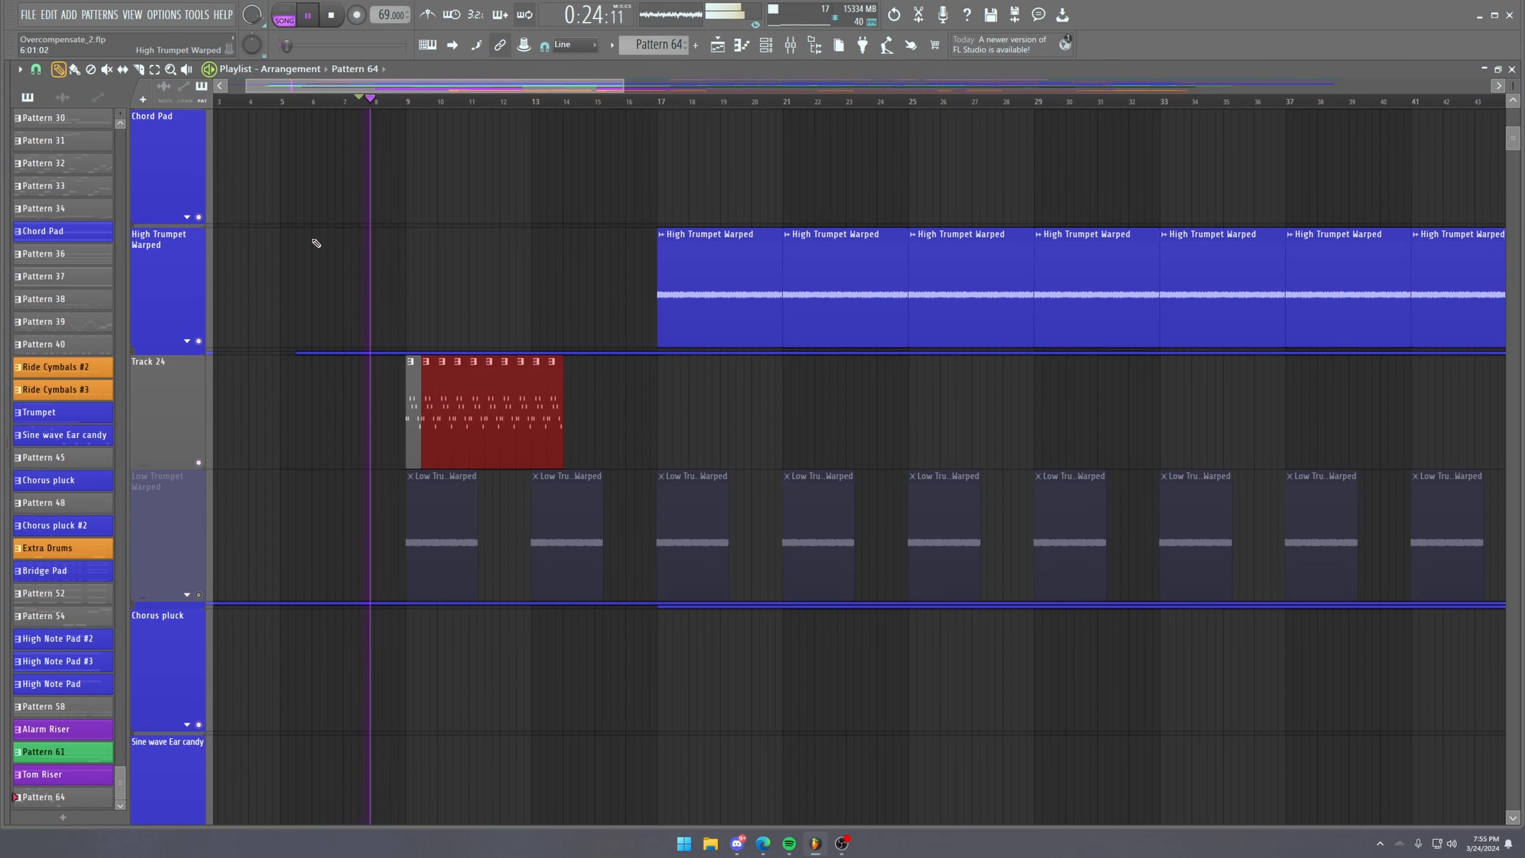
pyautogui.click(258, 485)
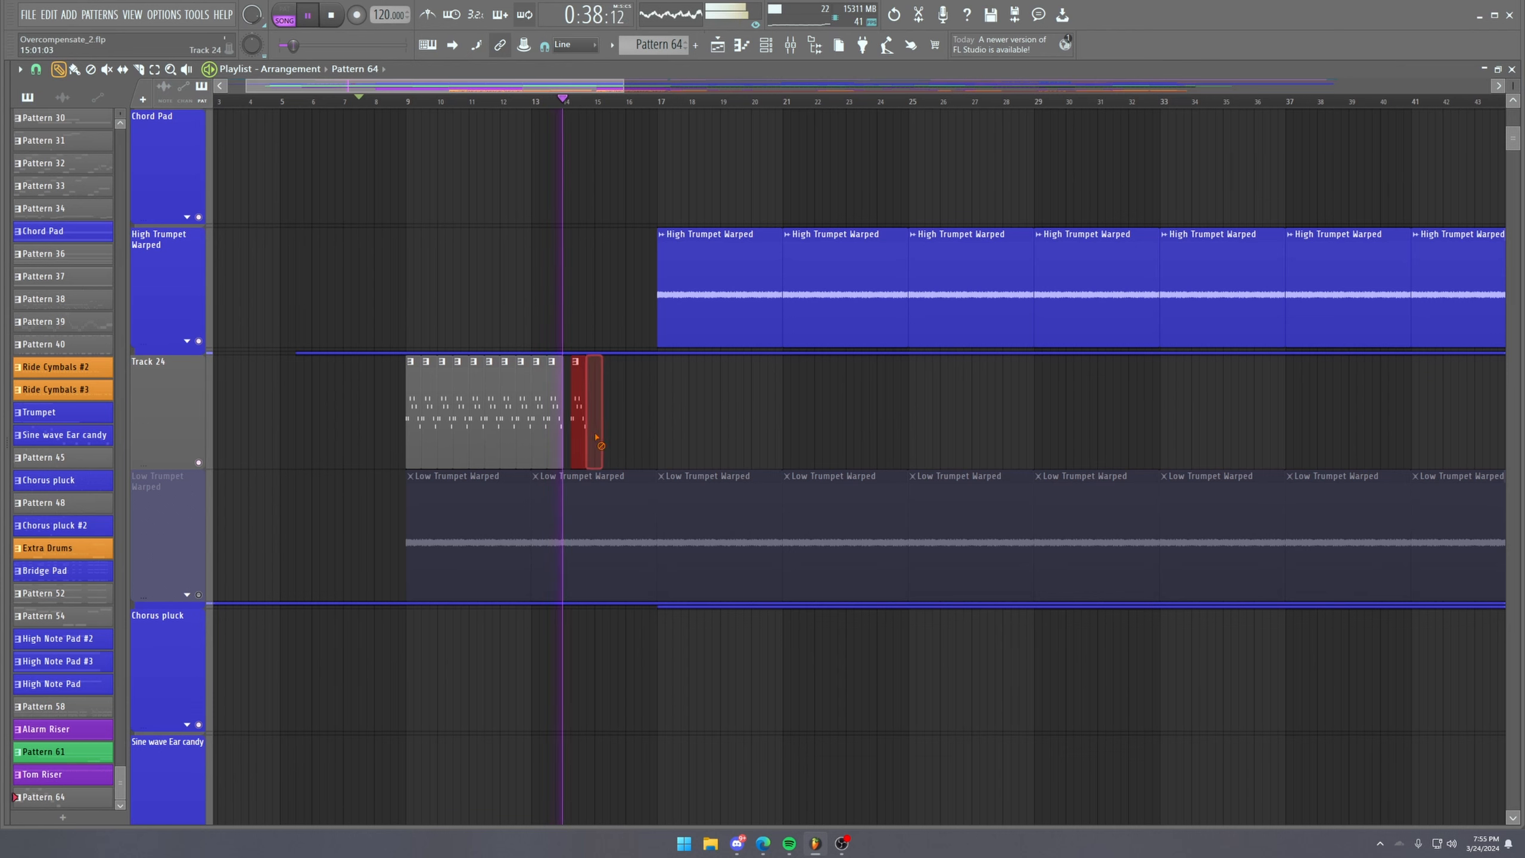
# Repeat the Pattern 64 clips along Track 24 up to bar 49.
pyautogui.moveTo(571, 441); pyautogui.dragTo(647, 439)
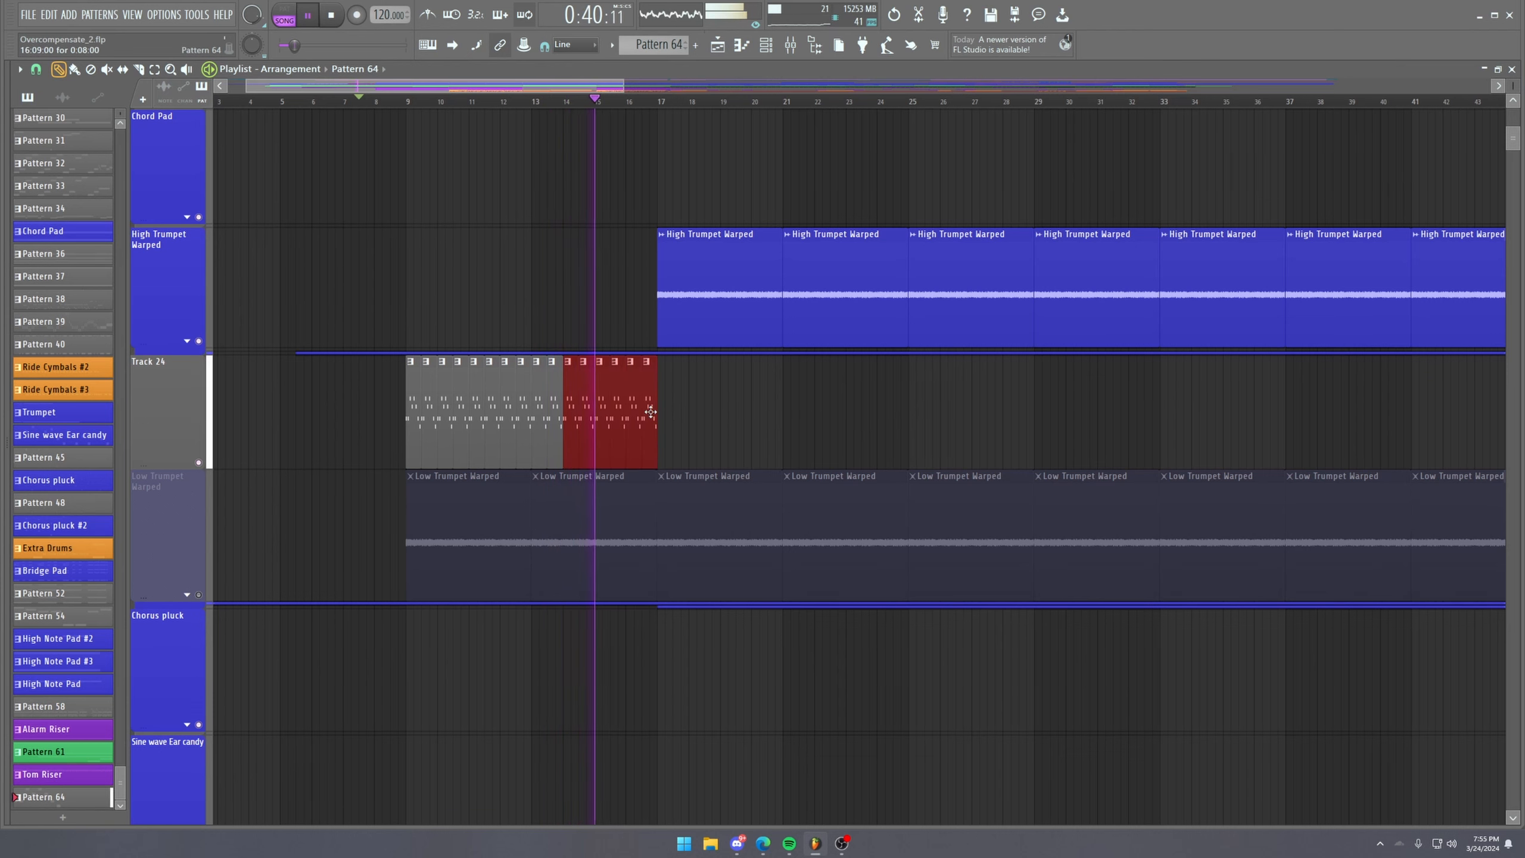
pyautogui.moveTo(547, 430); pyautogui.dragTo(1490, 432)
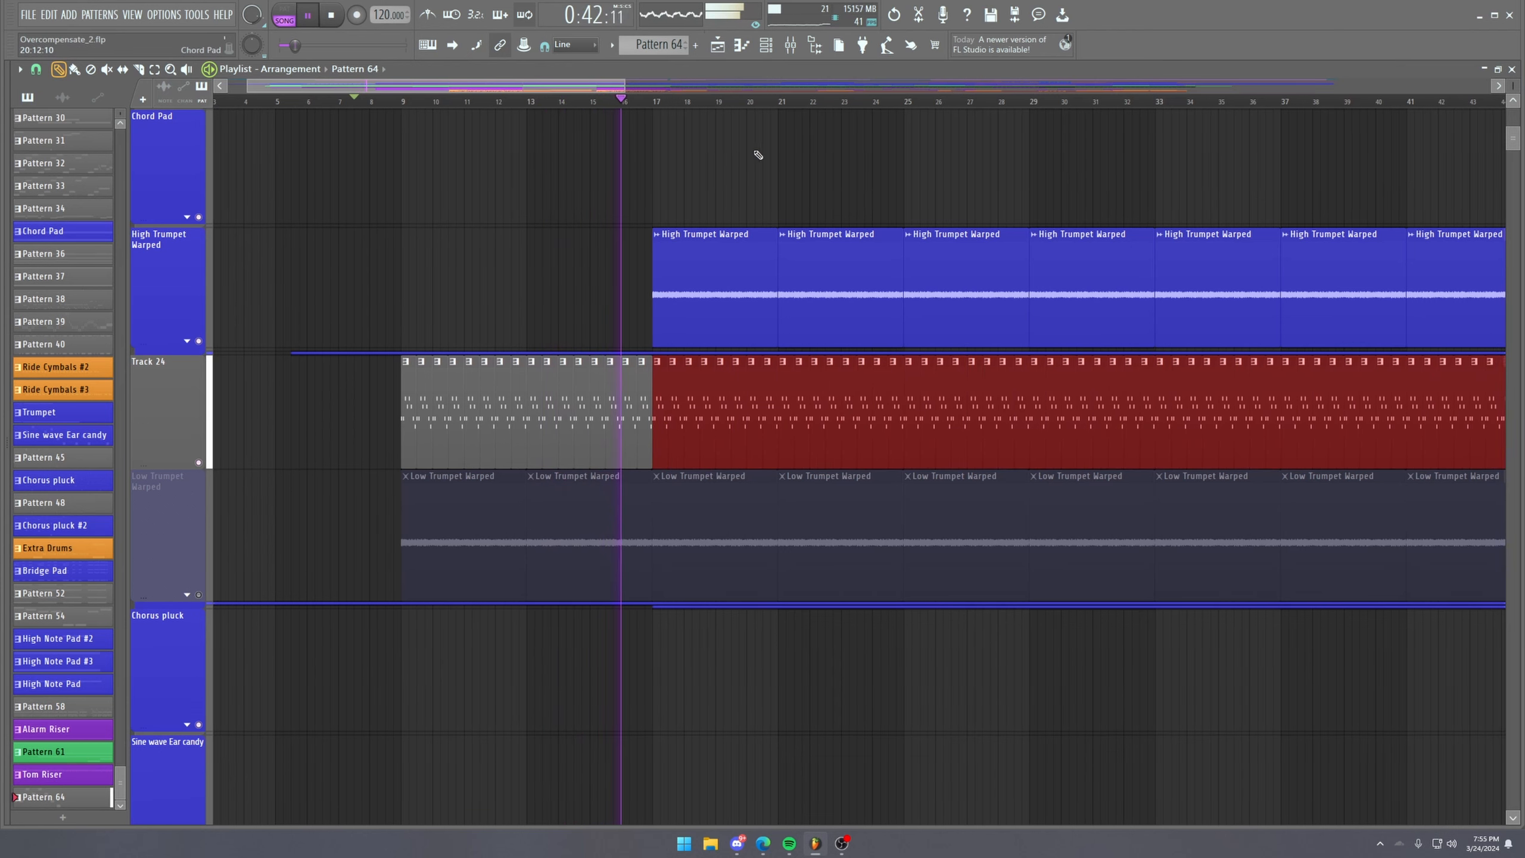
pyautogui.scroll(-2, 708, 107)
pyautogui.moveTo(1079, 406); pyautogui.dragTo(1162, 406)
# Mute the High Trumpet Warped track and insert a new track directly above the Pattern 64 clips.
pyautogui.click(198, 341)
pyautogui.rightClick(169, 358)
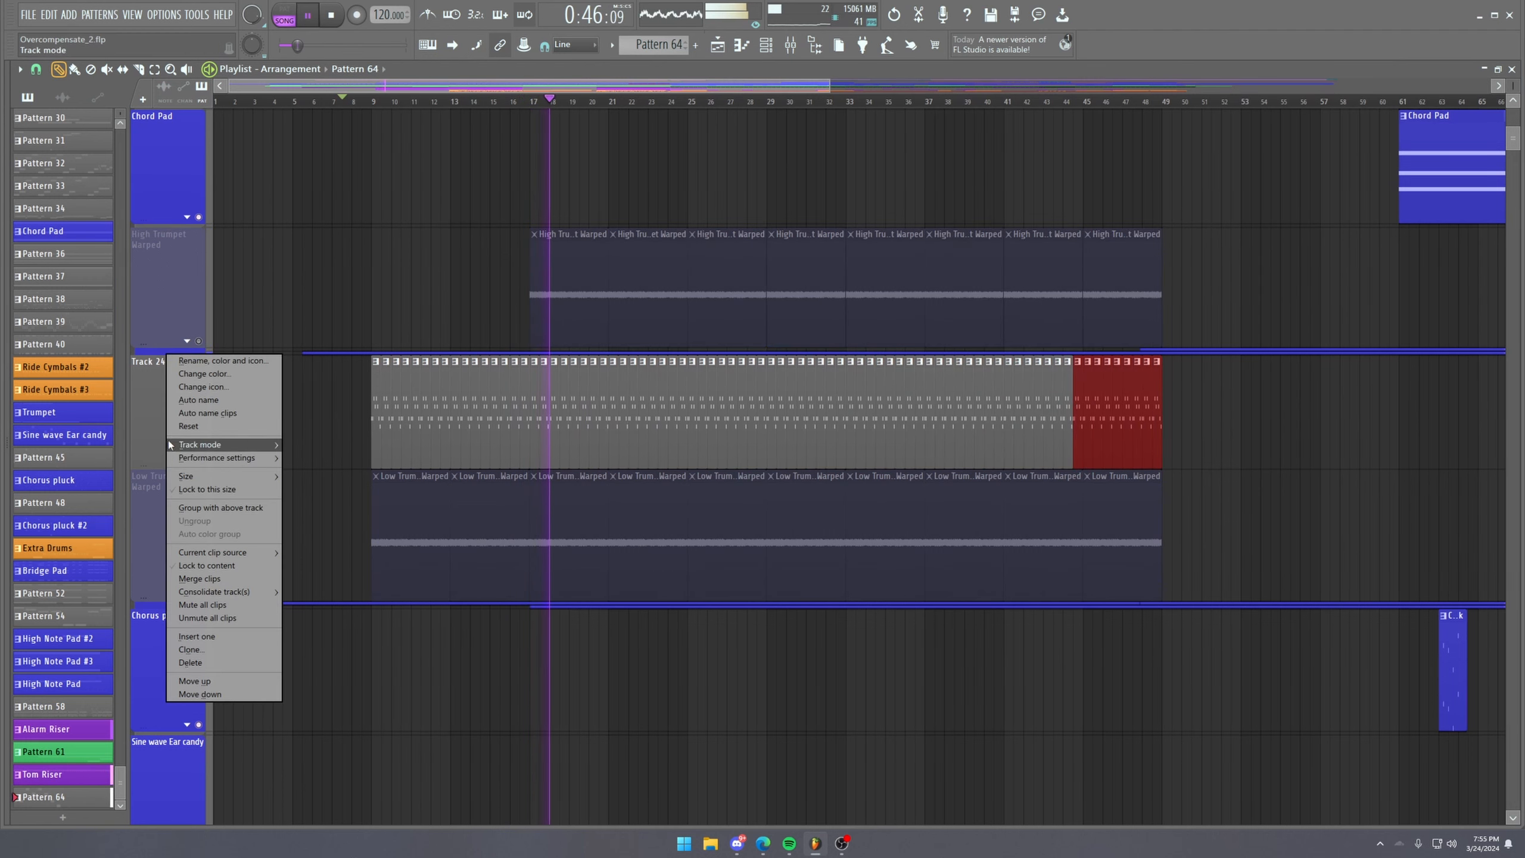
pyautogui.click(190, 637)
pyautogui.press('space')
# Place a Pattern 64 clip at bar 17 on the new track and make it unique as Pattern 65.
pyautogui.click(532, 409)
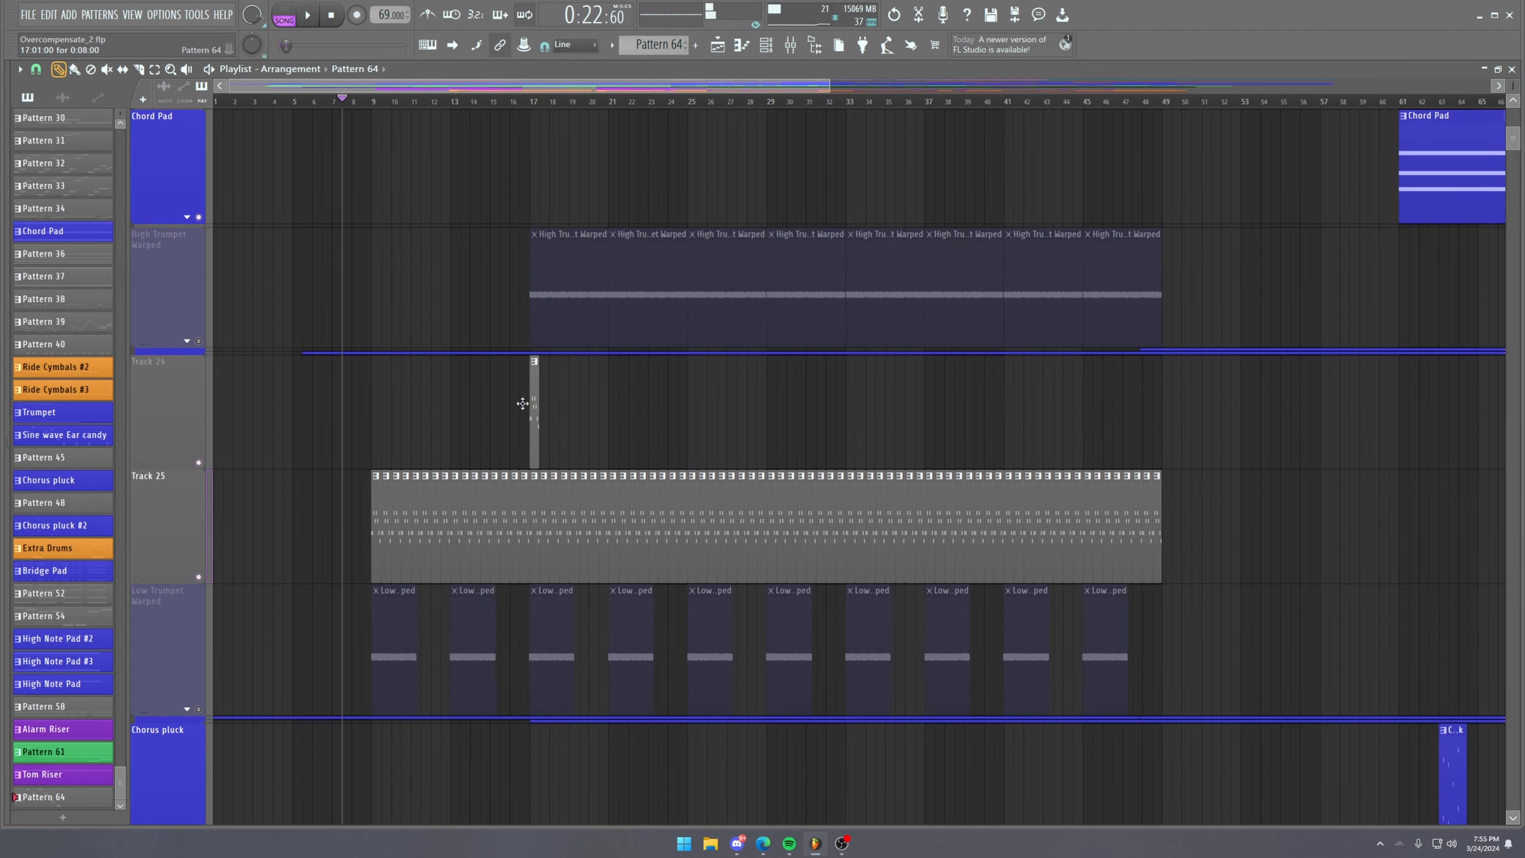
pyautogui.click(535, 363)
pyautogui.click(567, 484)
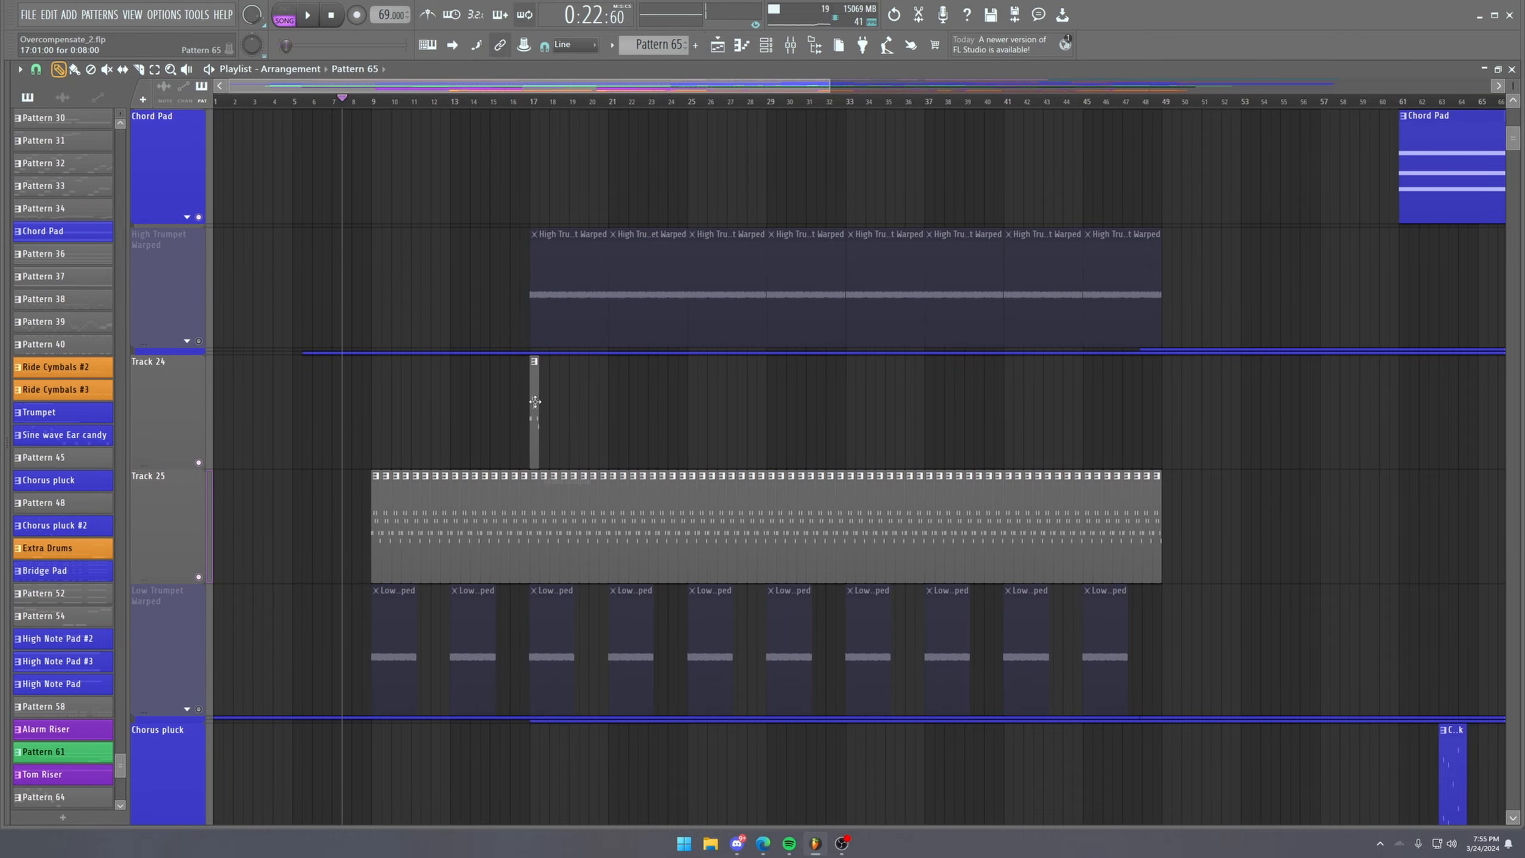
# Check Pattern 65's notes in the piano roll and play the arrangement from bar 16.
pyautogui.doubleClick(533, 399)
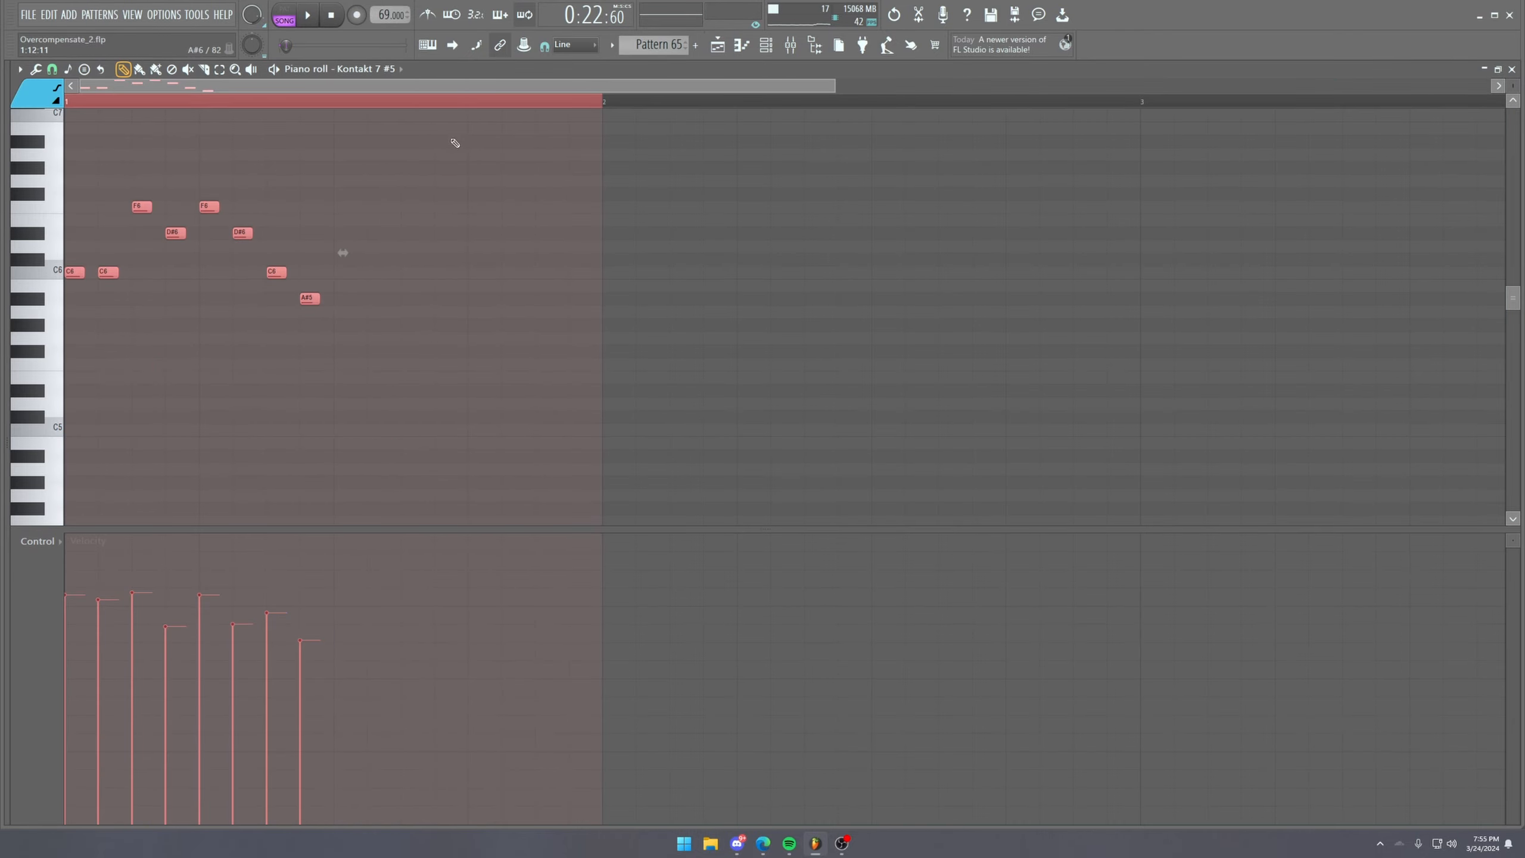
pyautogui.click(715, 53)
pyautogui.click(507, 101)
pyautogui.press('space')
pyautogui.scroll(5, 527, 103)
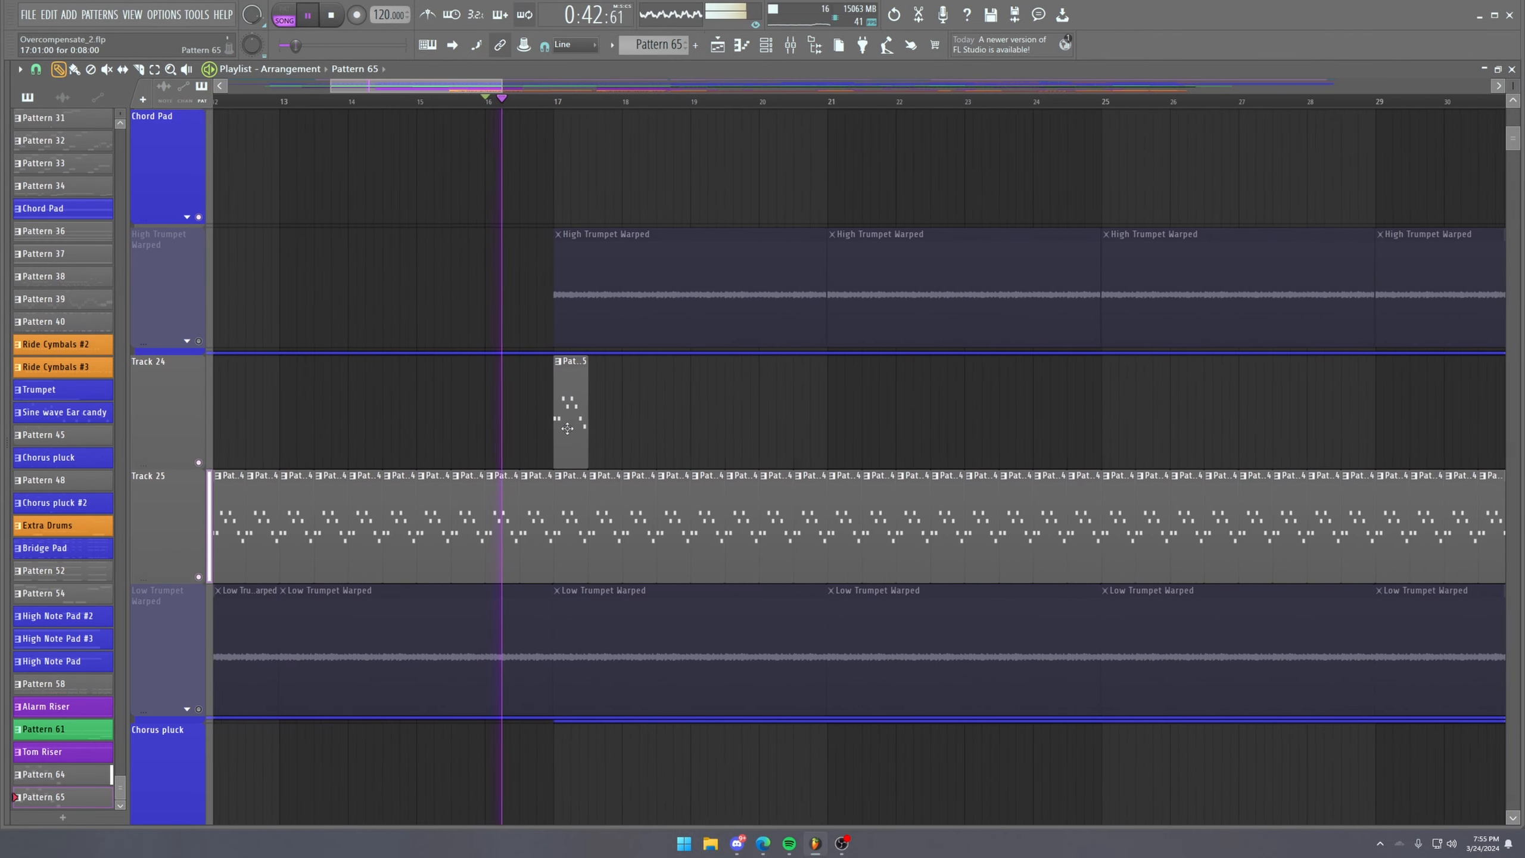
# Repeat the Pattern 65 clip along Track 24 from bar 17 to bar 49.
pyautogui.moveTo(599, 429); pyautogui.dragTo(1490, 429)
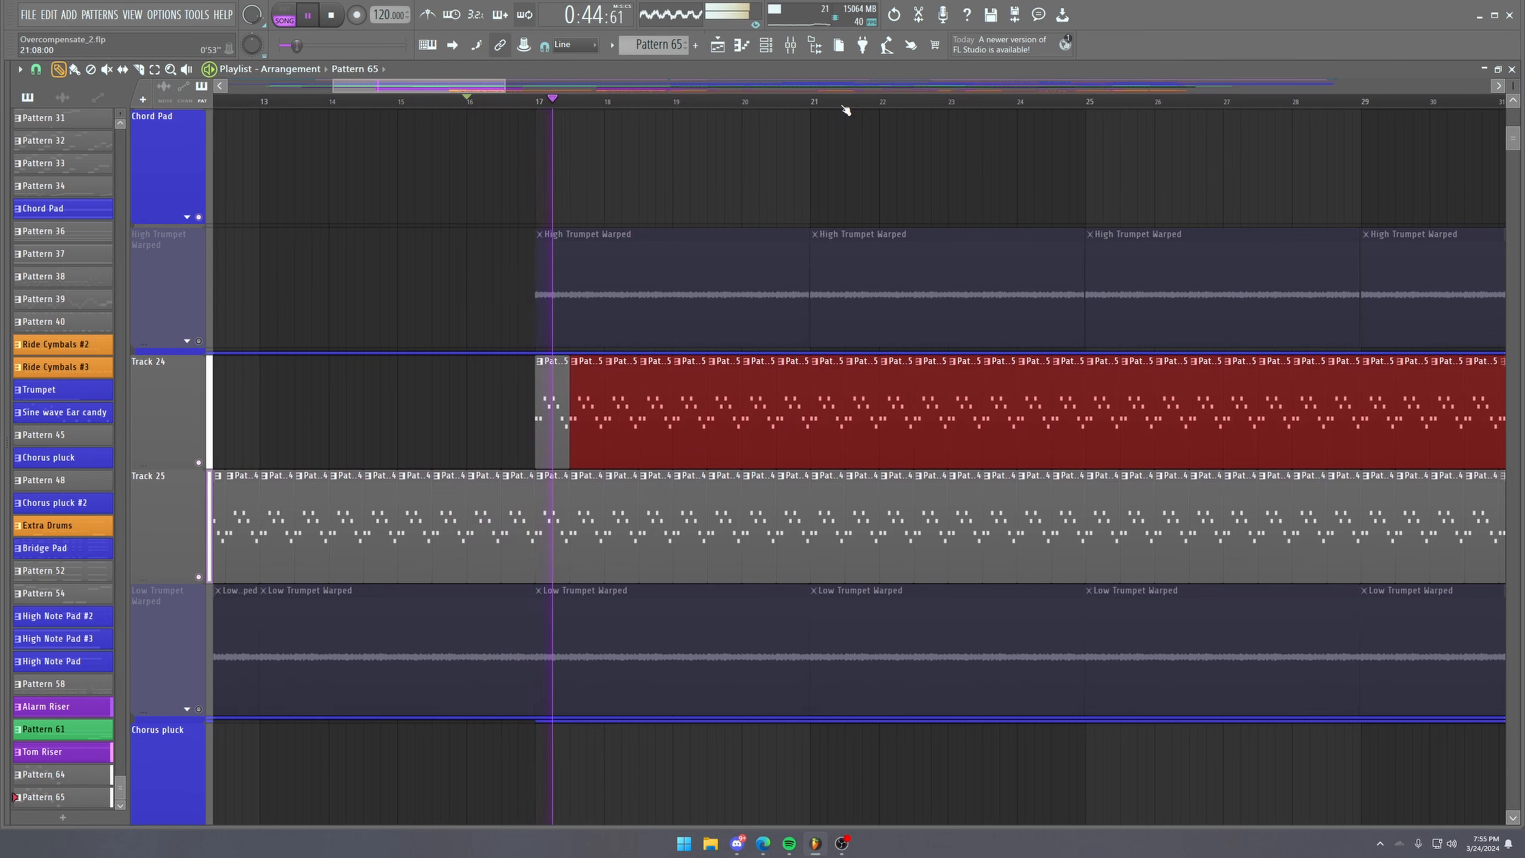
pyautogui.scroll(-5, 844, 110)
pyautogui.moveTo(1038, 426); pyautogui.dragTo(1372, 433)
# Compare the notes of Pattern 64 and Pattern 65 in the piano roll while playing the song from bar 17.
pyautogui.click(767, 45)
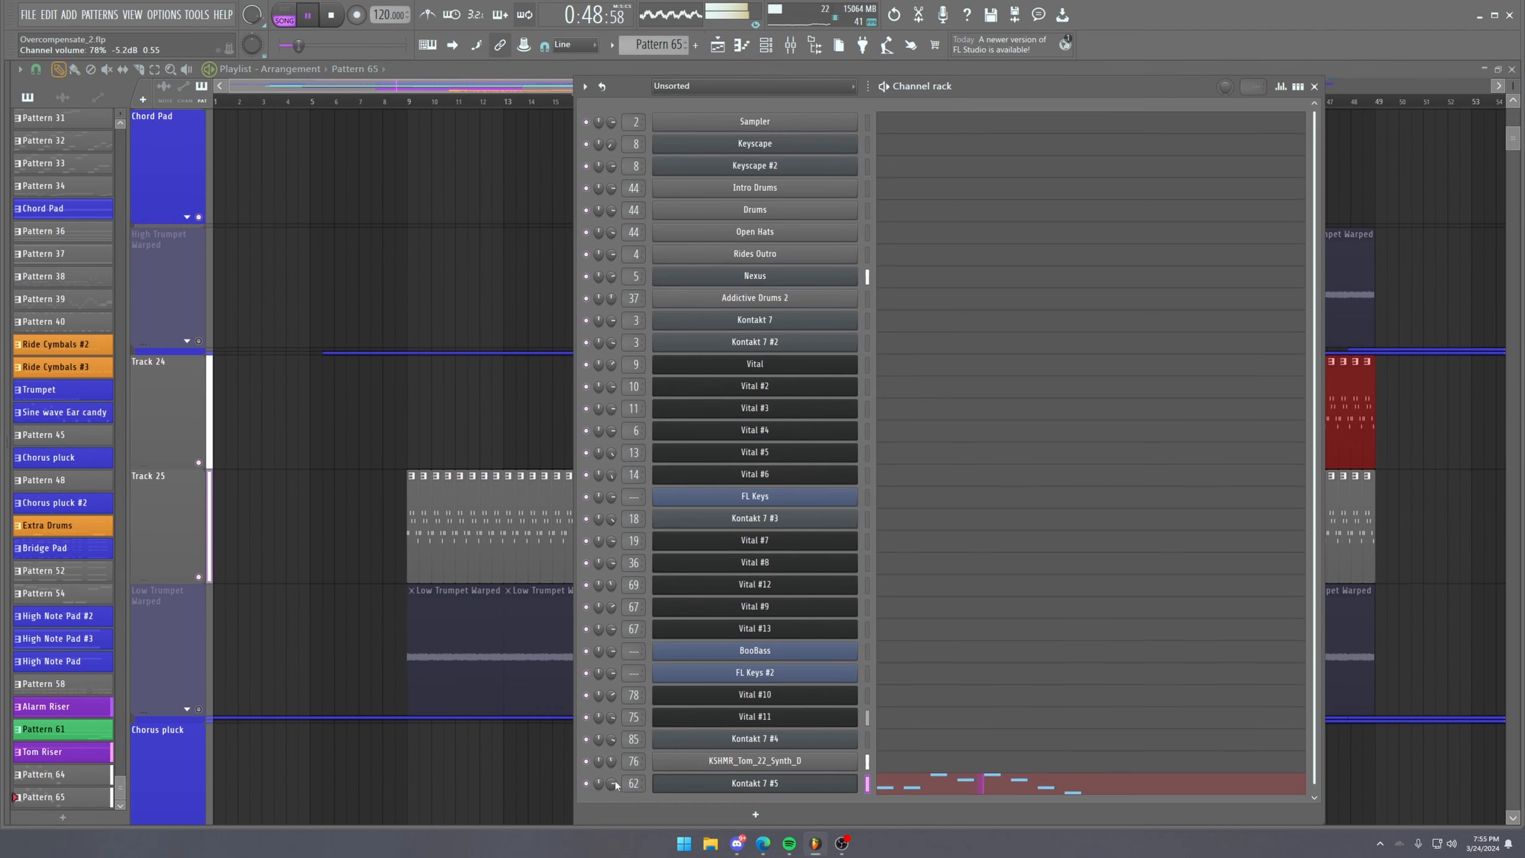
pyautogui.doubleClick(486, 555)
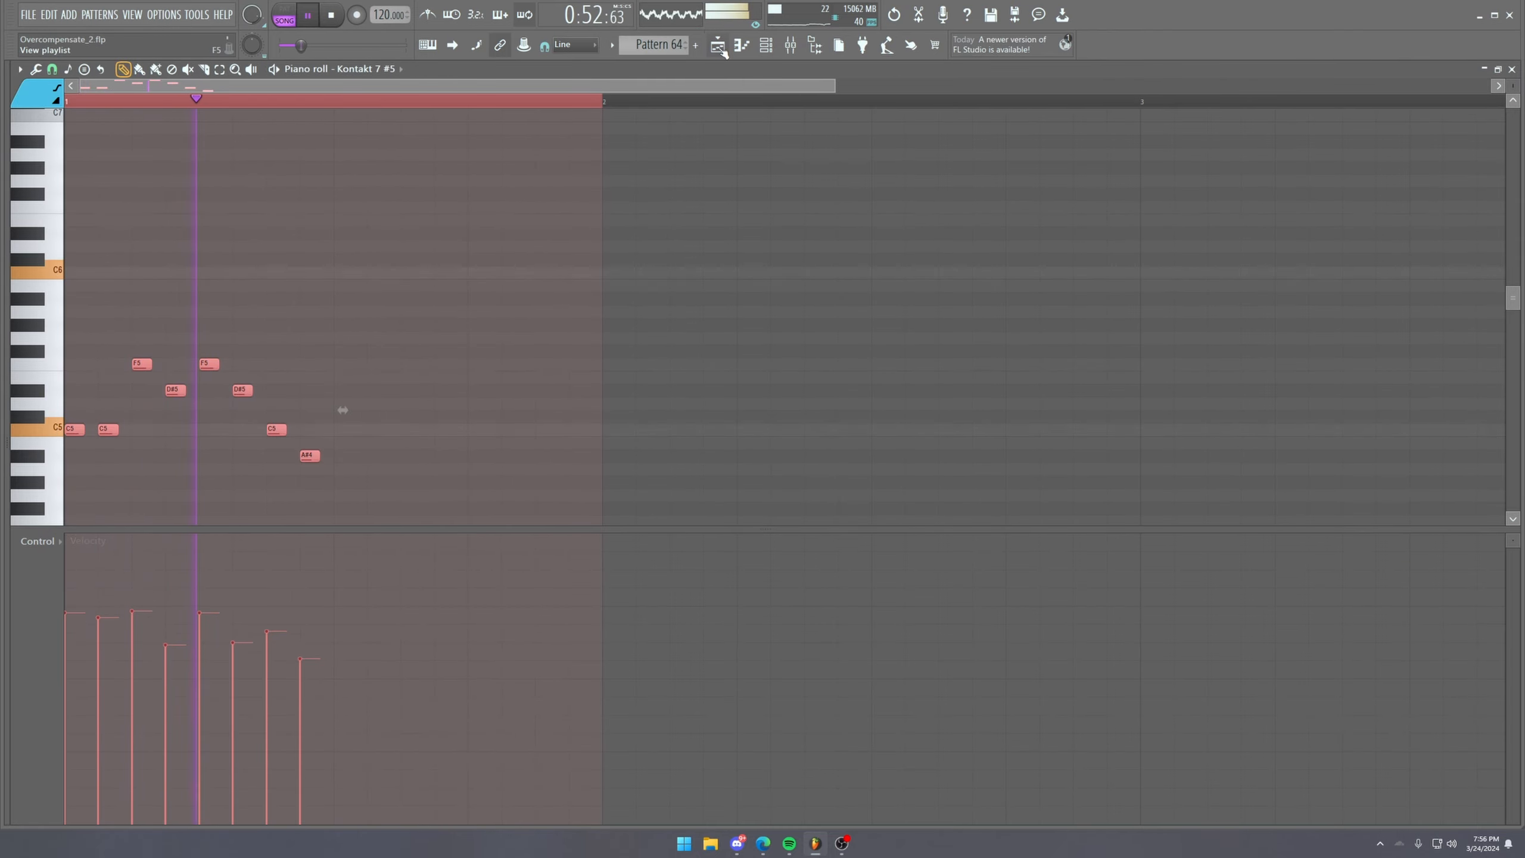
pyautogui.press('F5')
pyautogui.click(606, 99)
pyautogui.scroll(6, 606, 101)
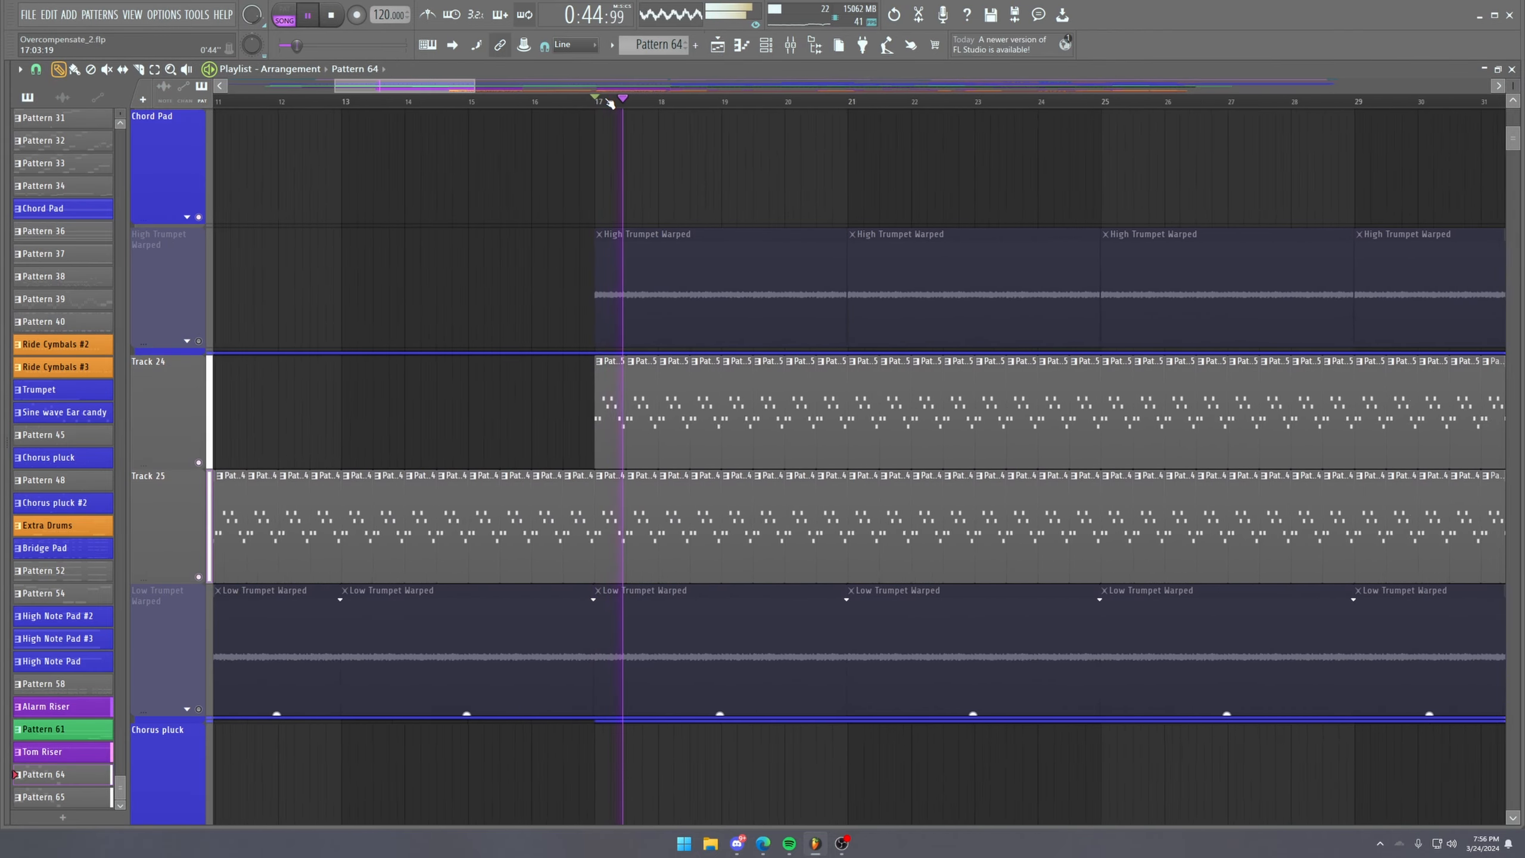
pyautogui.doubleClick(616, 404)
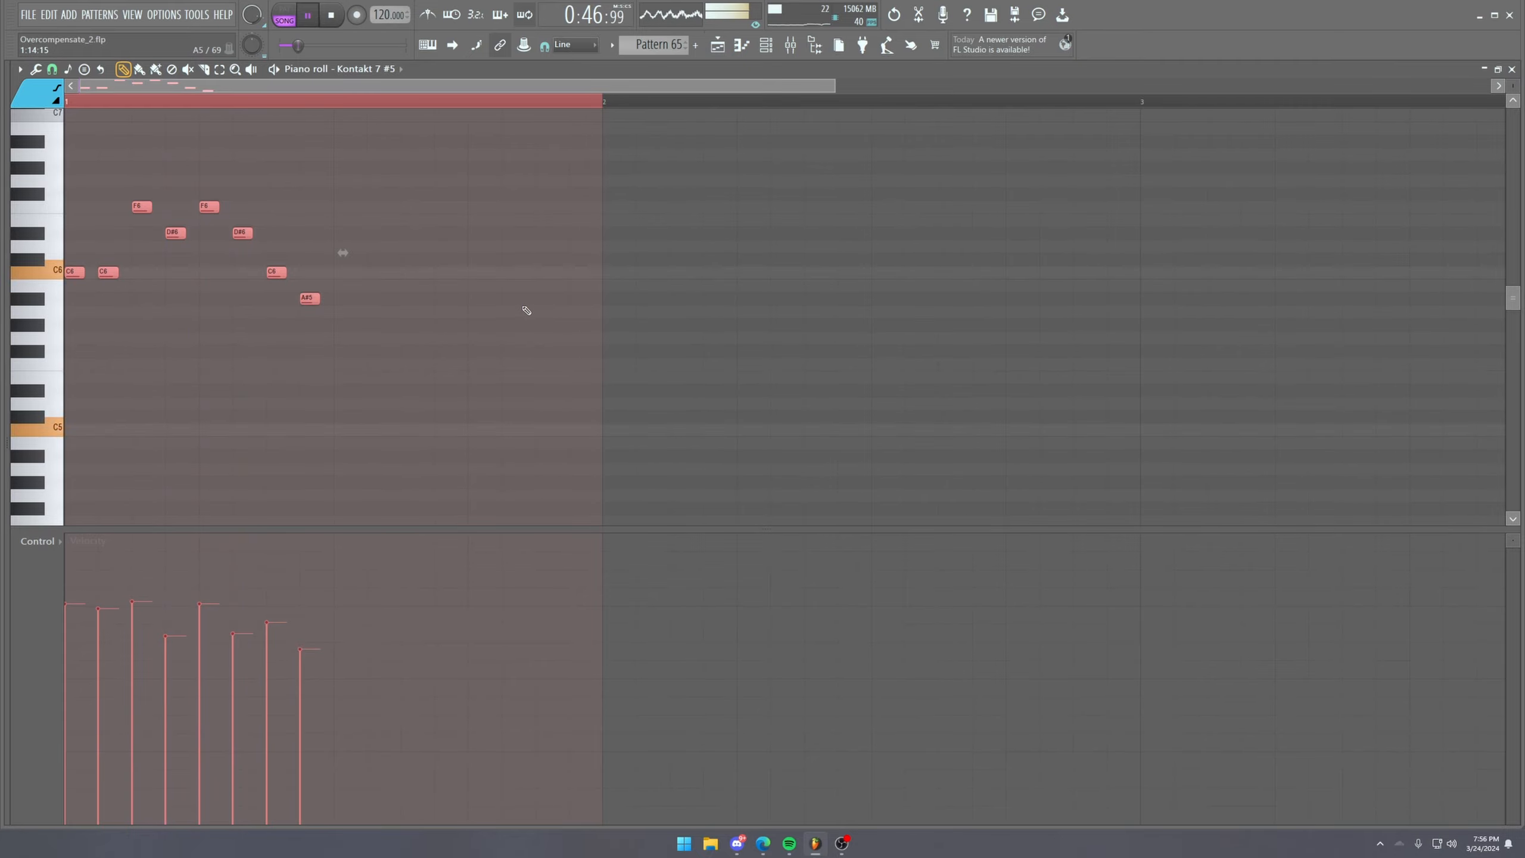
pyautogui.click(725, 53)
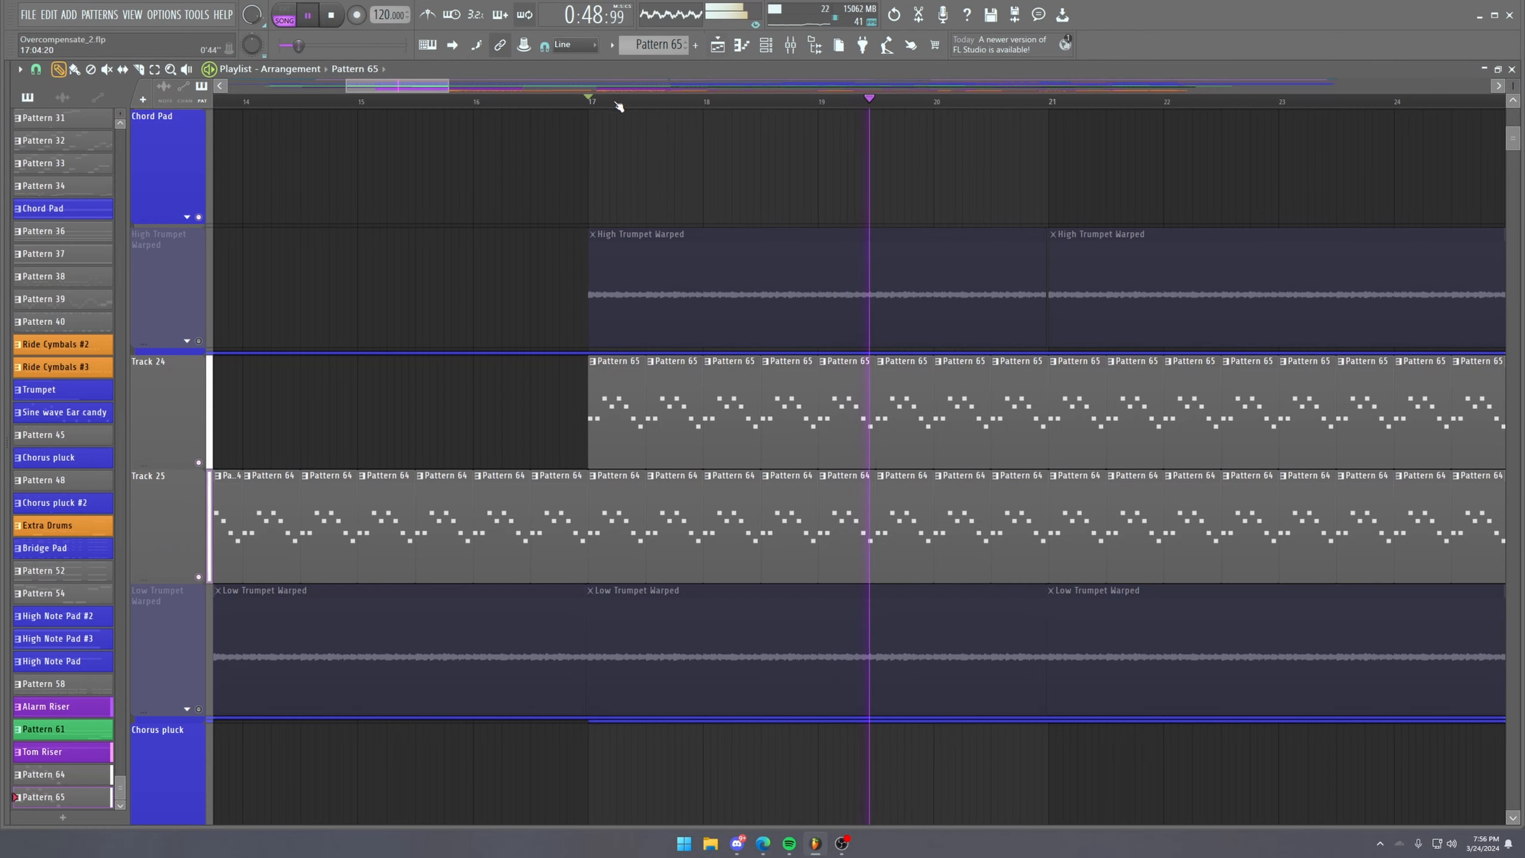
# Play both trumpet layers from bar 17, review the effects on the Kontakt 7 #5 mixer track and return to the playlist.
pyautogui.click(591, 99)
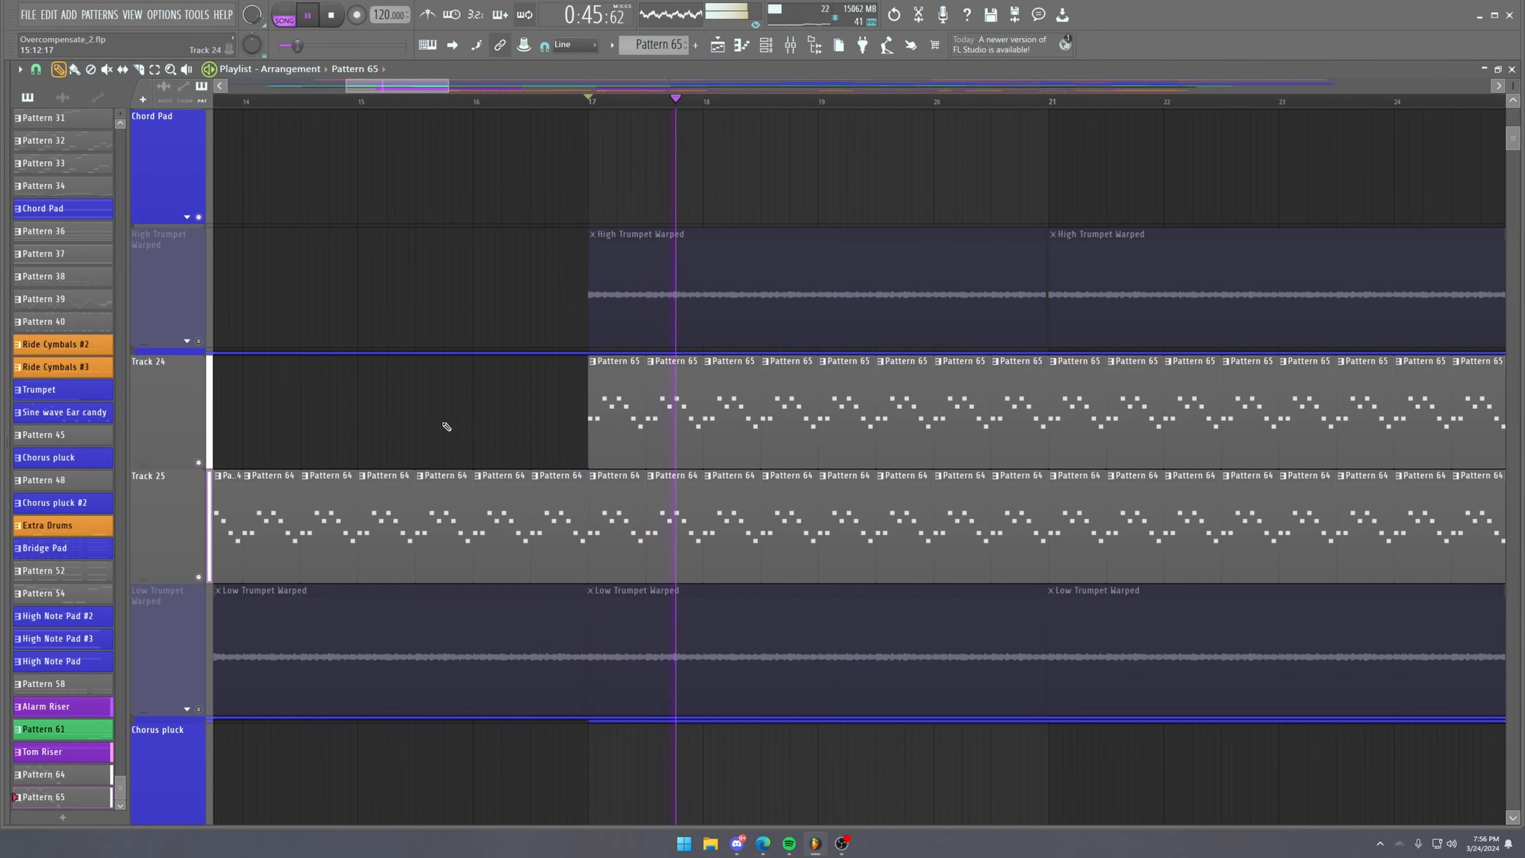
pyautogui.press('F9')
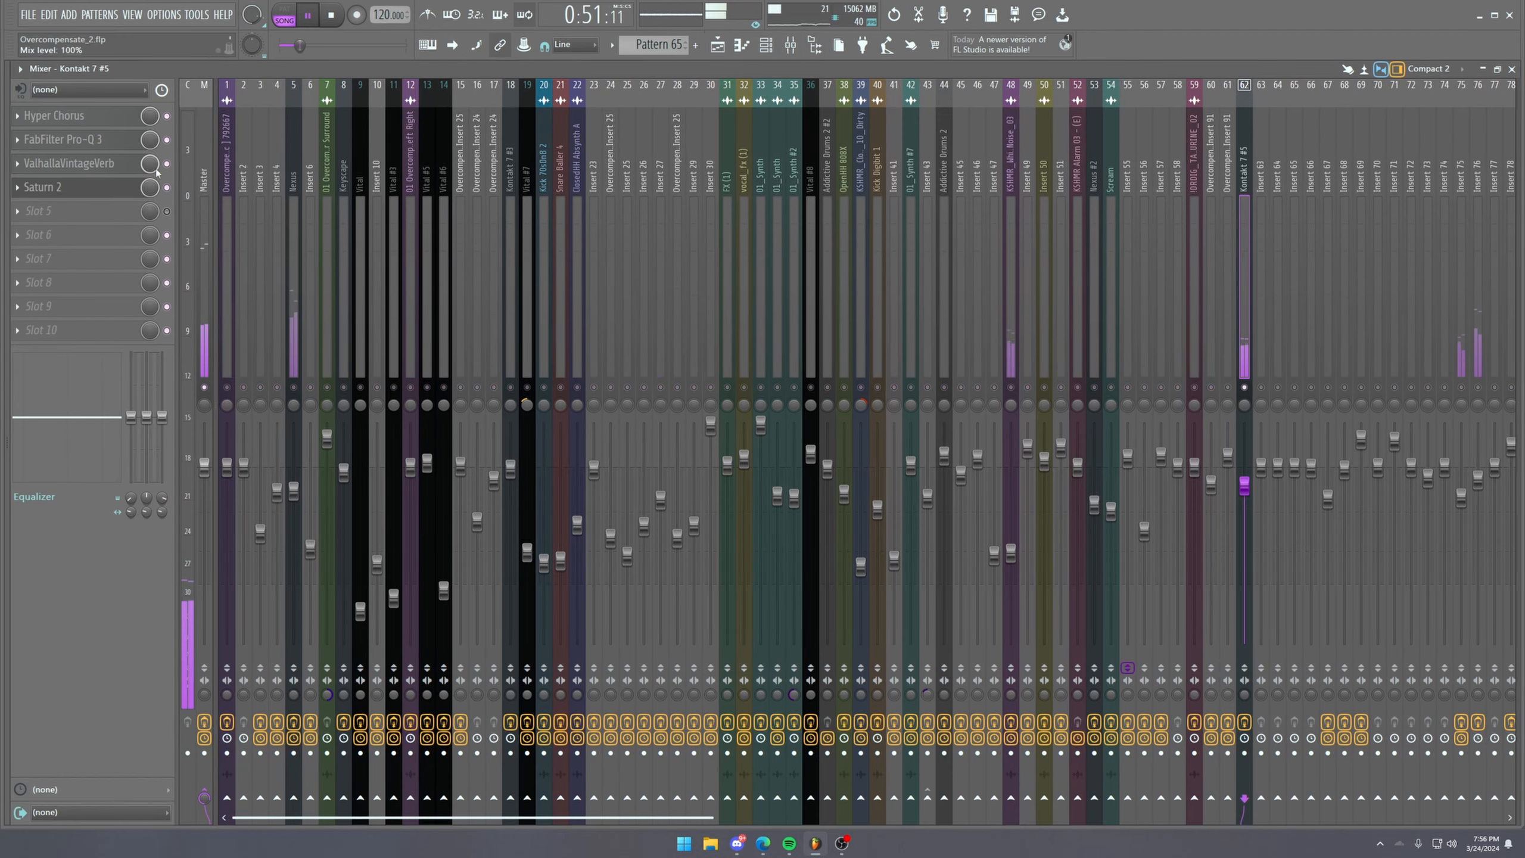
pyautogui.press('space')
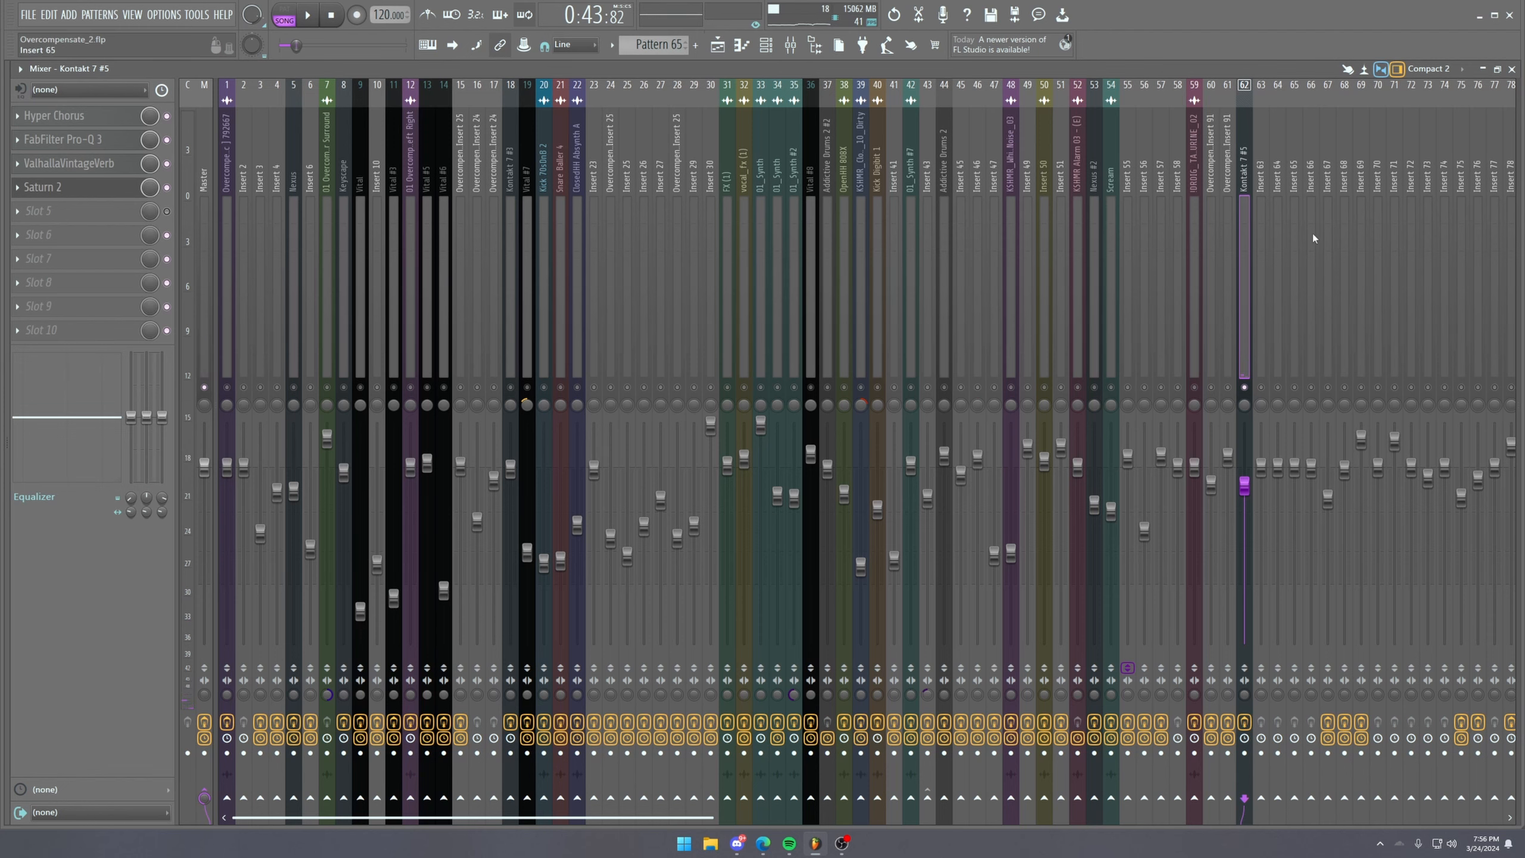
pyautogui.click(718, 45)
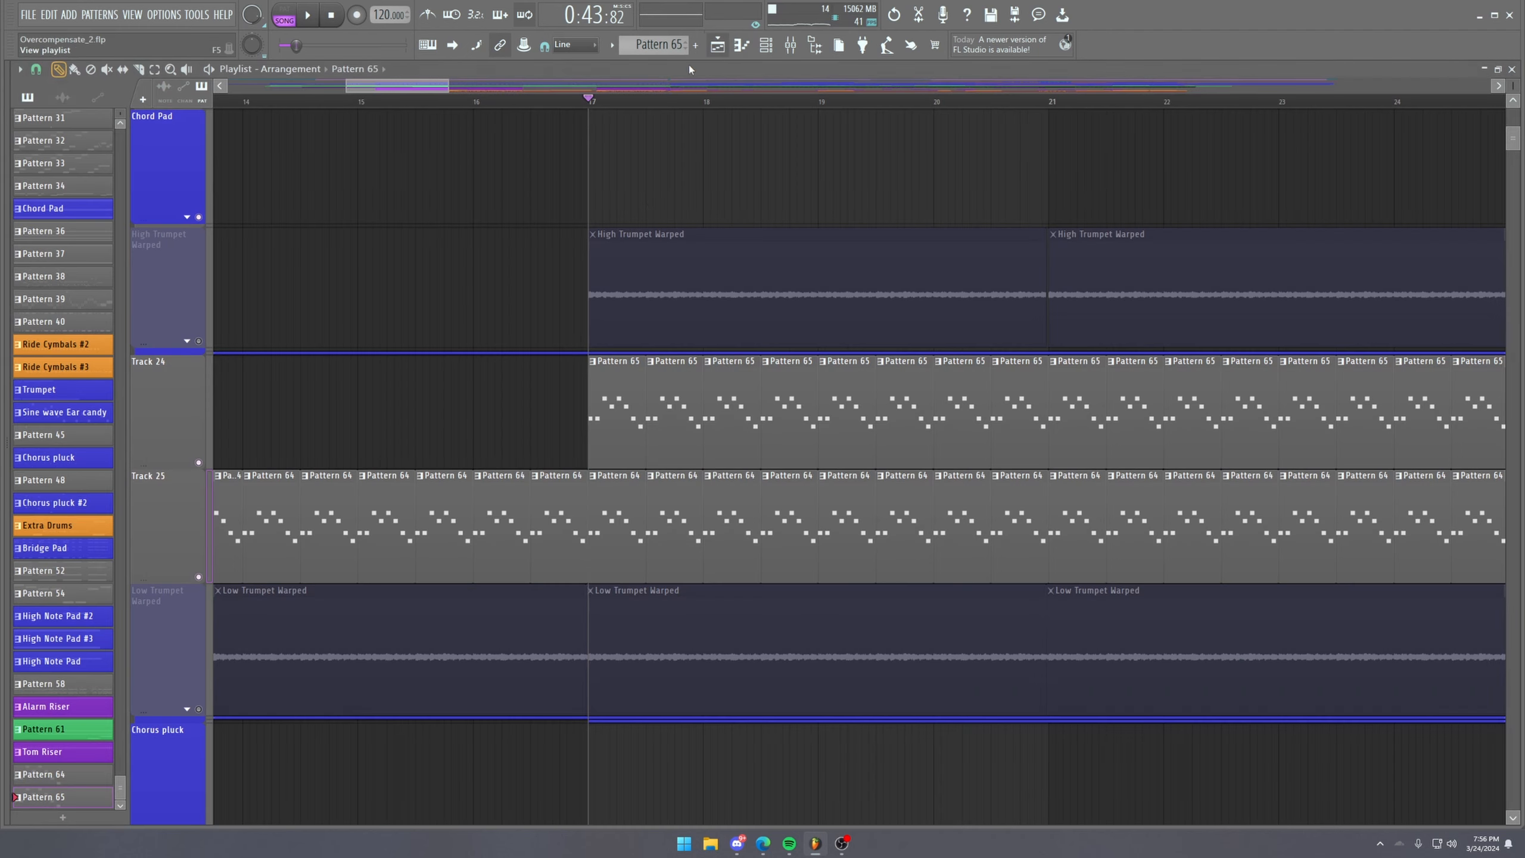
# Mute Track 24 and Track 25, which hold the recreated trumpet patterns.
pyautogui.scroll(-9, 627, 114)
pyautogui.scroll(7, 664, 337)
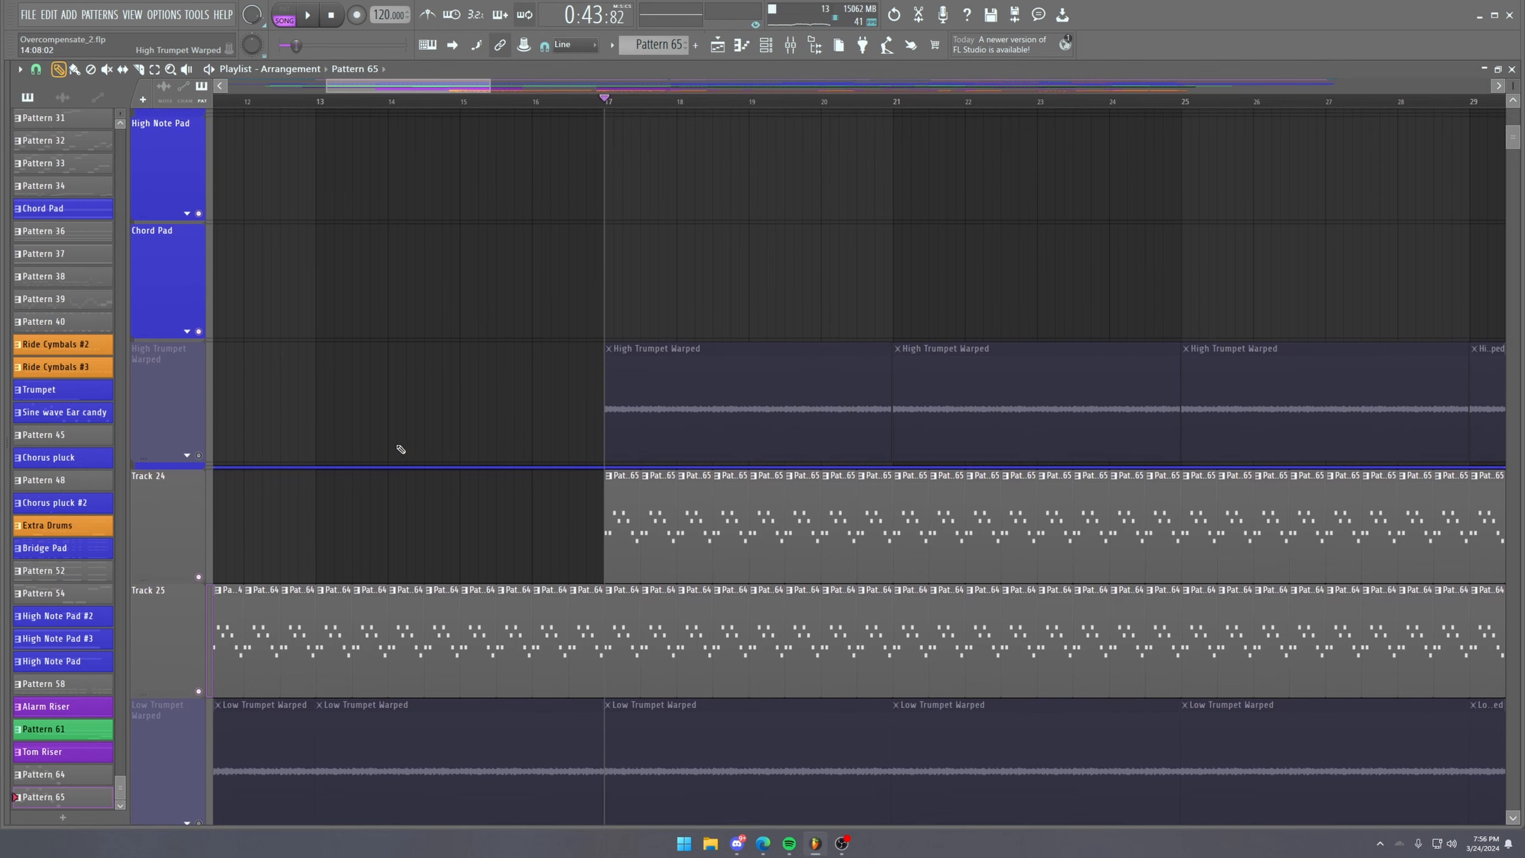
pyautogui.scroll(-1, 384, 451)
pyautogui.click(199, 466)
pyautogui.click(199, 578)
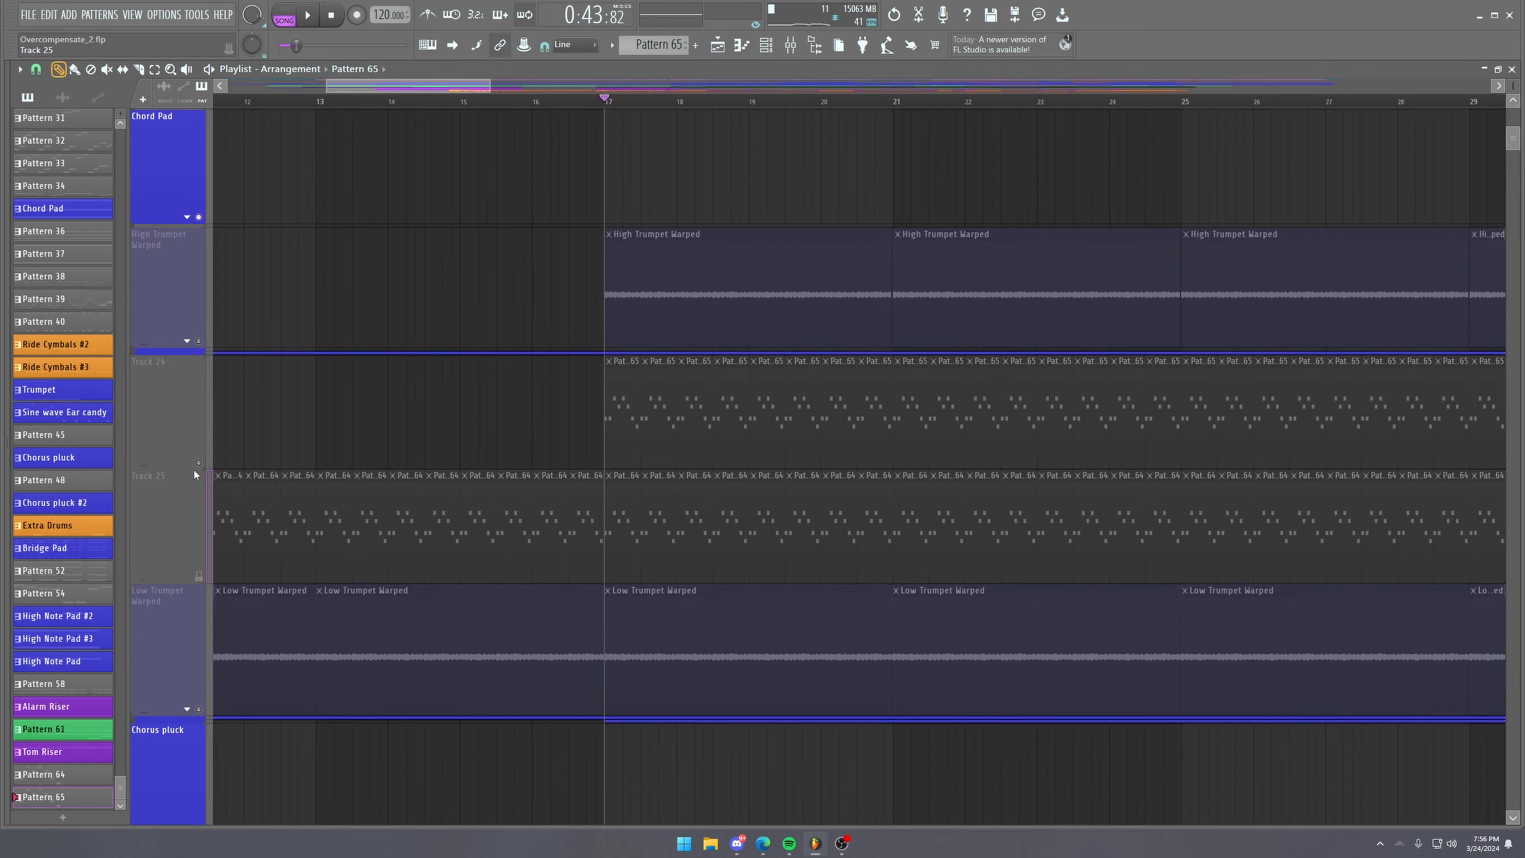
pyautogui.scroll(-4, 493, 107)
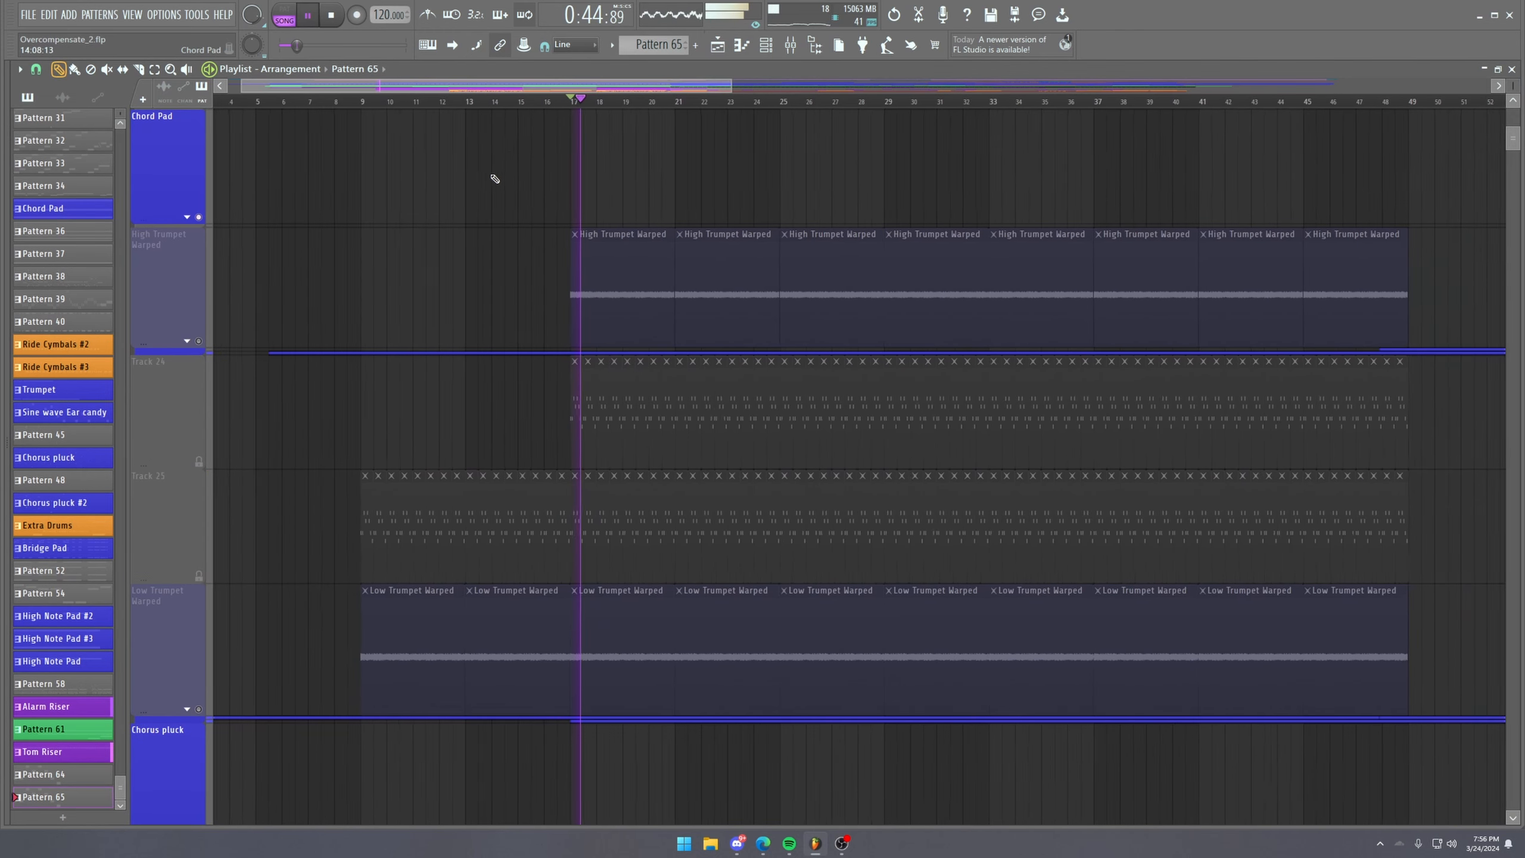
# Unmute the High Trumpet Warped and Low Trumpet Warped tracks and play the song from bar 17.
pyautogui.click(199, 342)
pyautogui.click(199, 709)
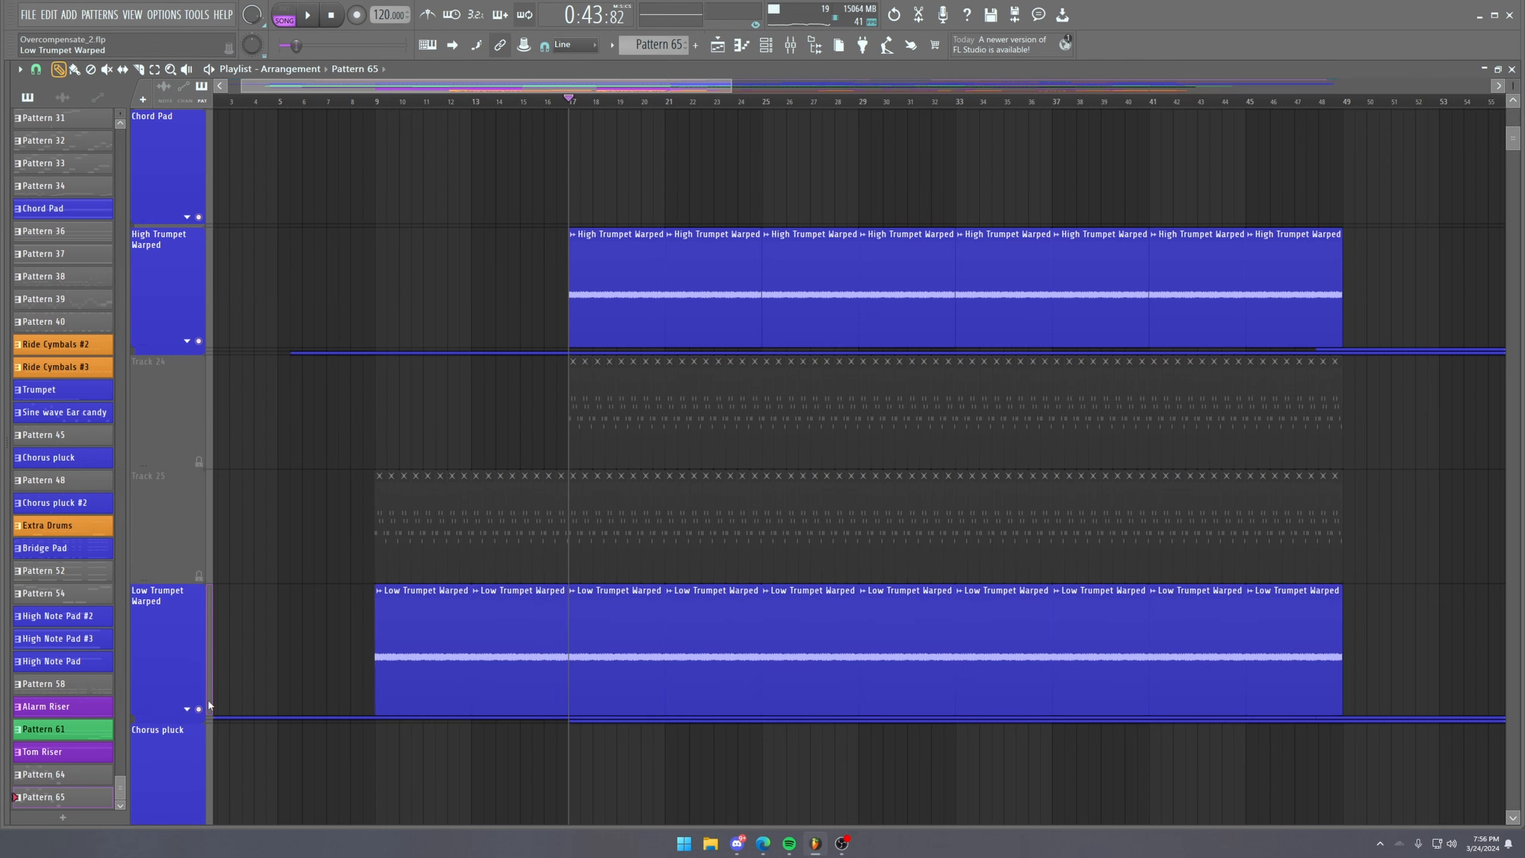
pyautogui.press('space')
# Move the High Trumpet Warped track directly above Low Trumpet Warped and shrink the two muted pattern tracks to minimal height.
pyautogui.moveTo(192, 286); pyautogui.dragTo(191, 515)
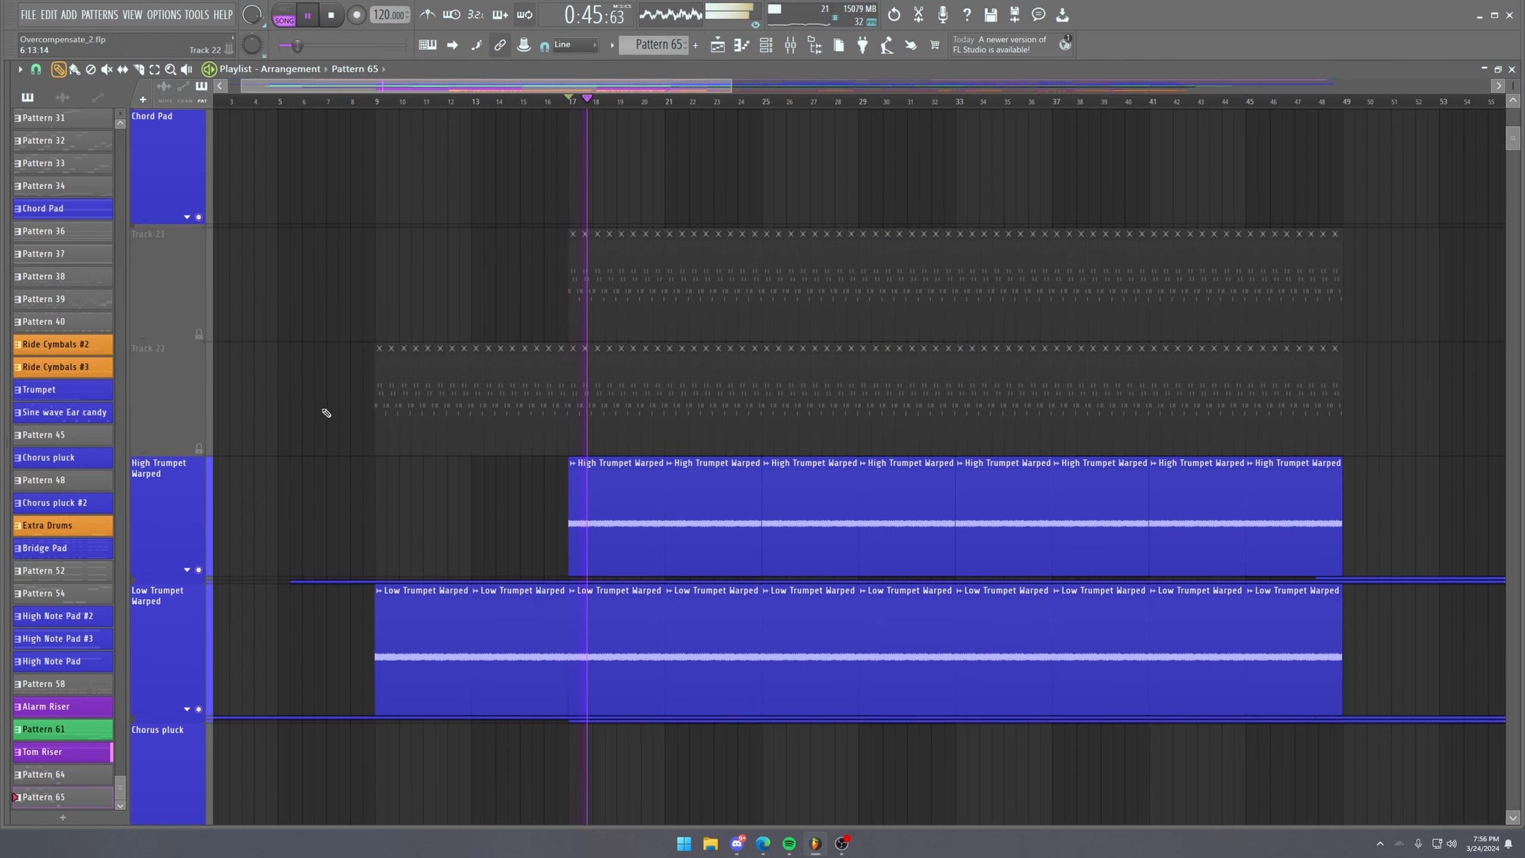
pyautogui.scroll(-4, 303, 286)
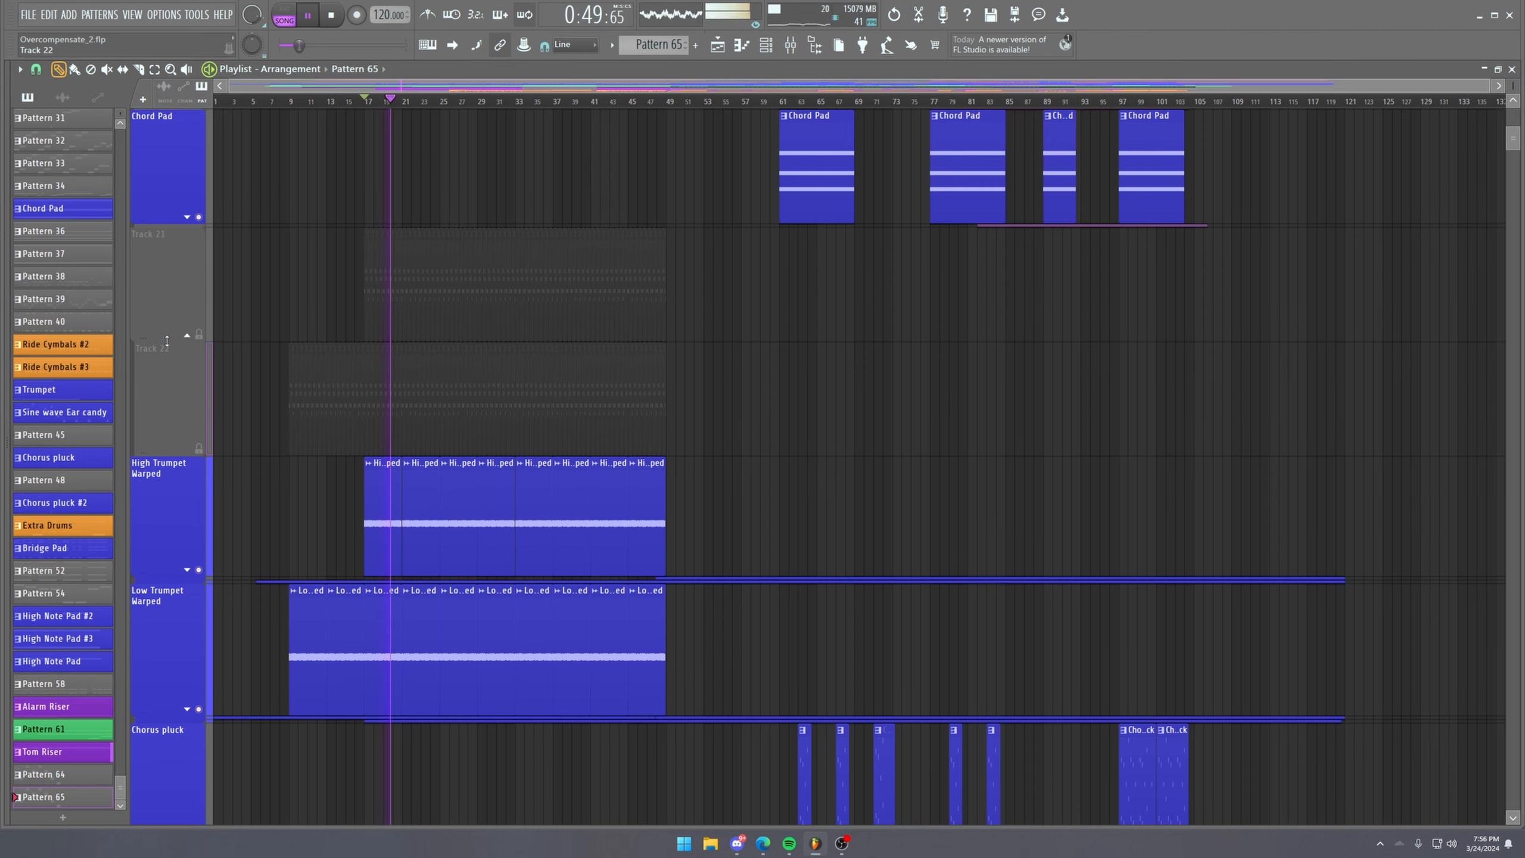
pyautogui.moveTo(169, 341); pyautogui.dragTo(169, 233)
pyautogui.moveTo(171, 352); pyautogui.dragTo(171, 230)
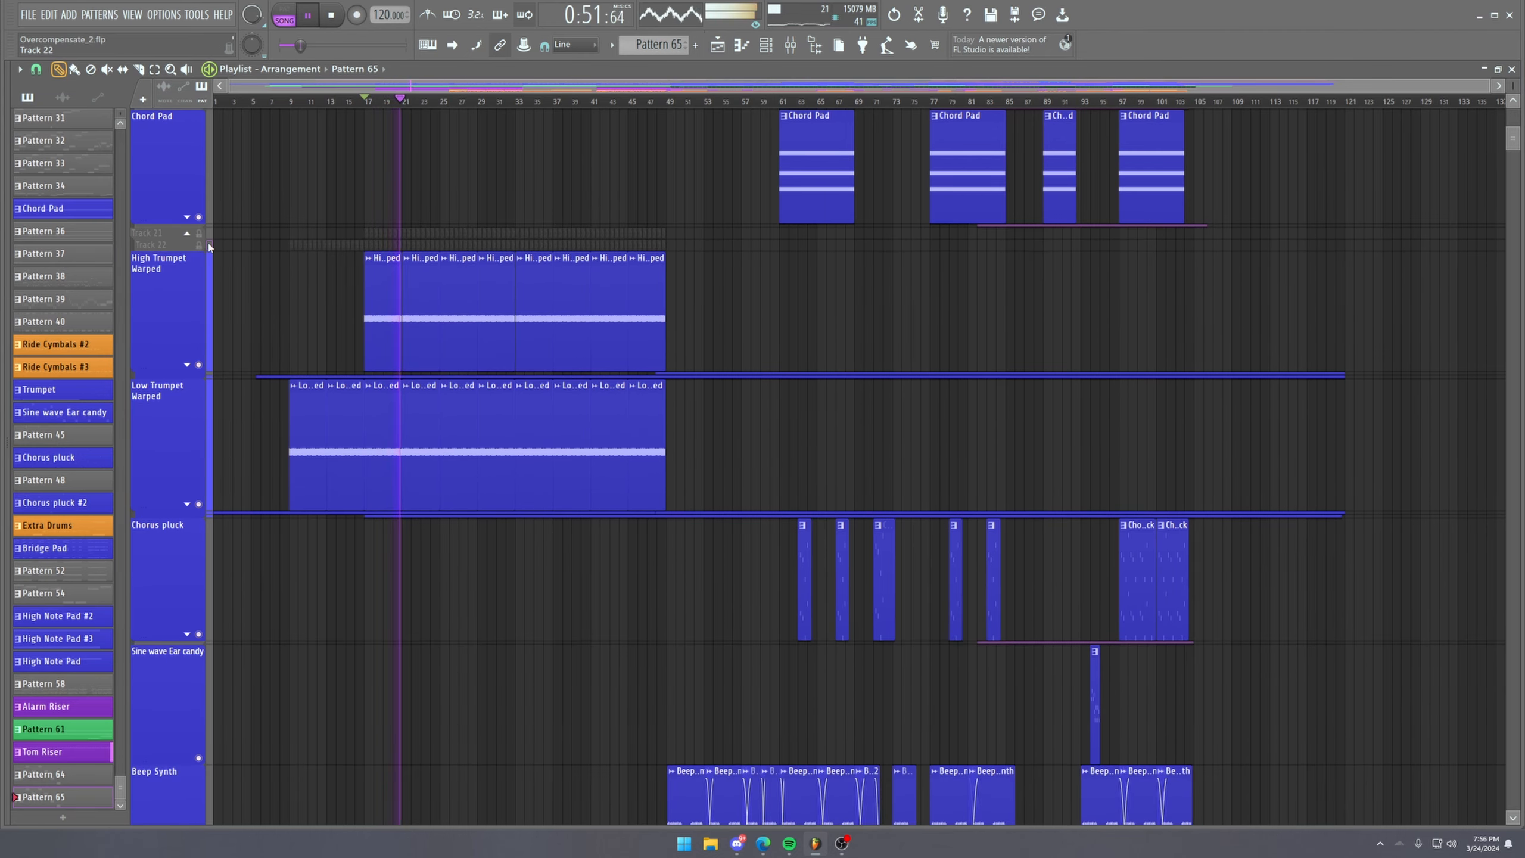
pyautogui.press('space')
# Find the purple effects tracks around bar 17 in the playlist and solo the Noise stuff track.
pyautogui.scroll(-3, 286, 308)
pyautogui.scroll(-6, 286, 308)
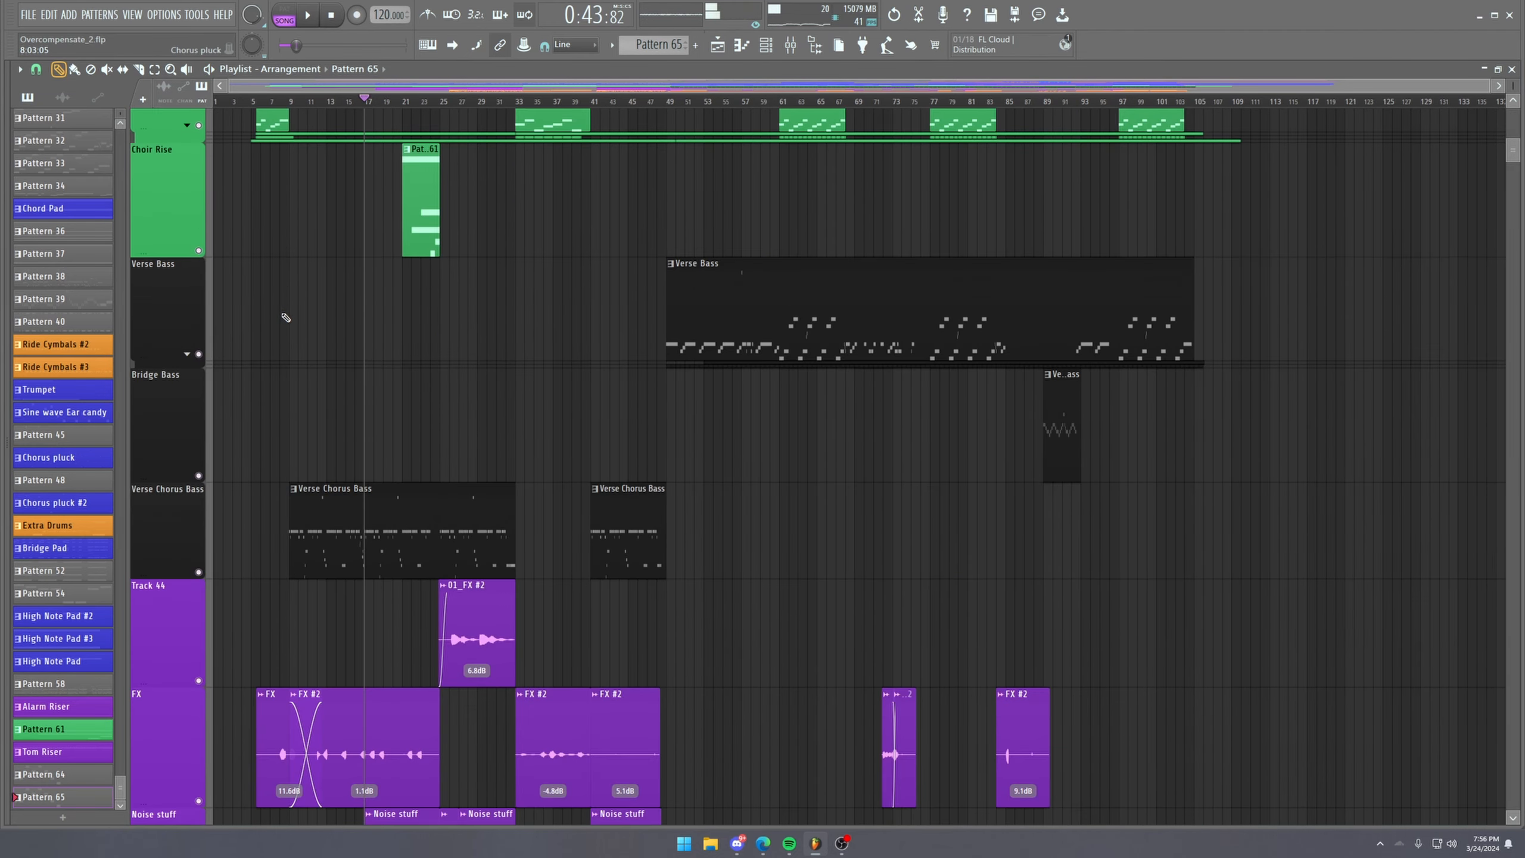
pyautogui.scroll(5, 374, 102)
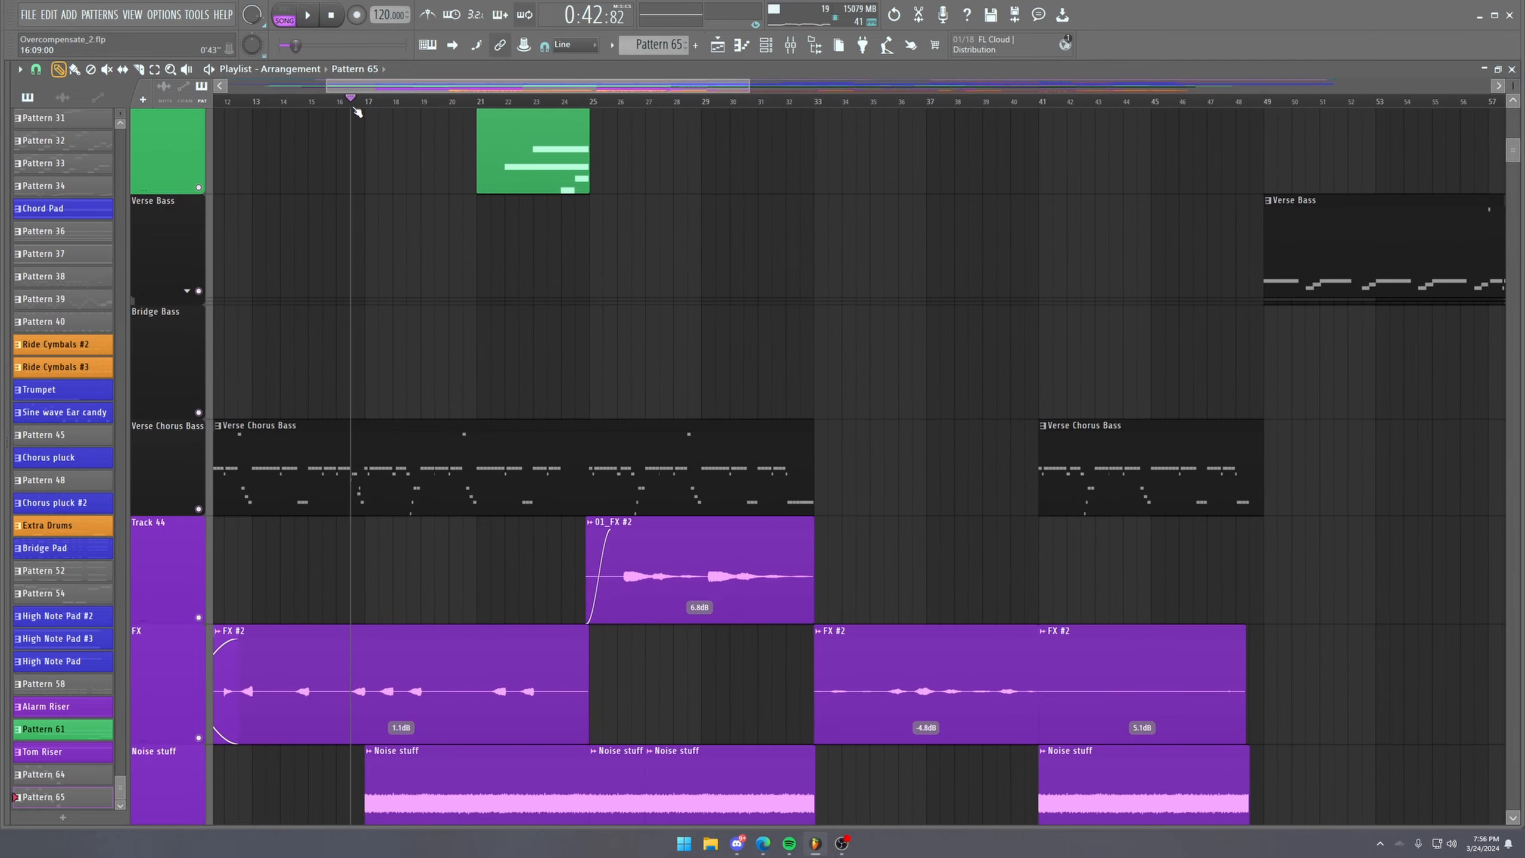
pyautogui.scroll(-3, 400, 287)
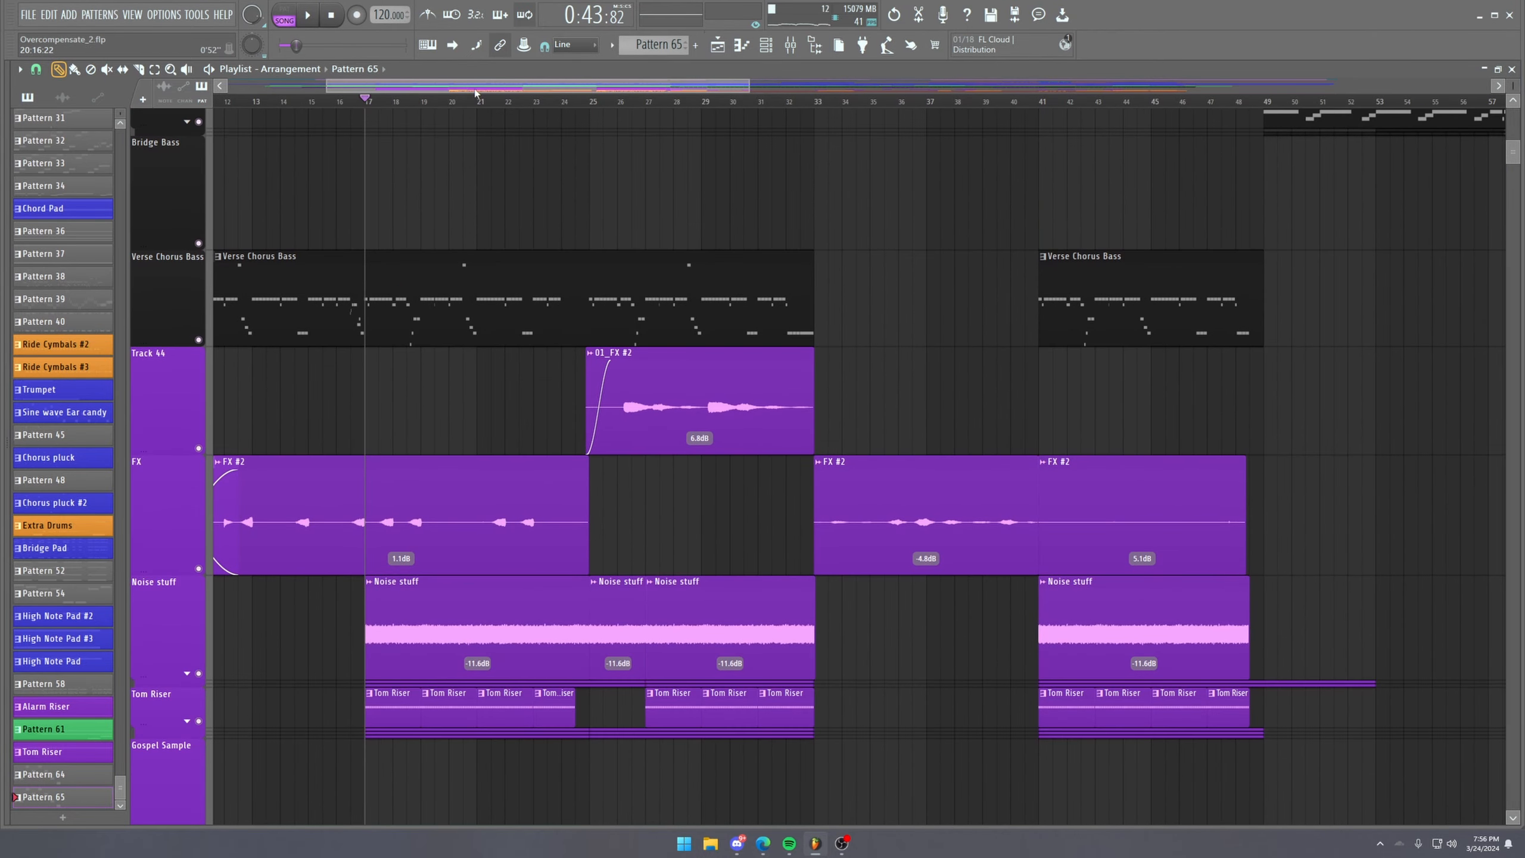
pyautogui.scroll(3, 474, 91)
pyautogui.scroll(-6, 359, 296)
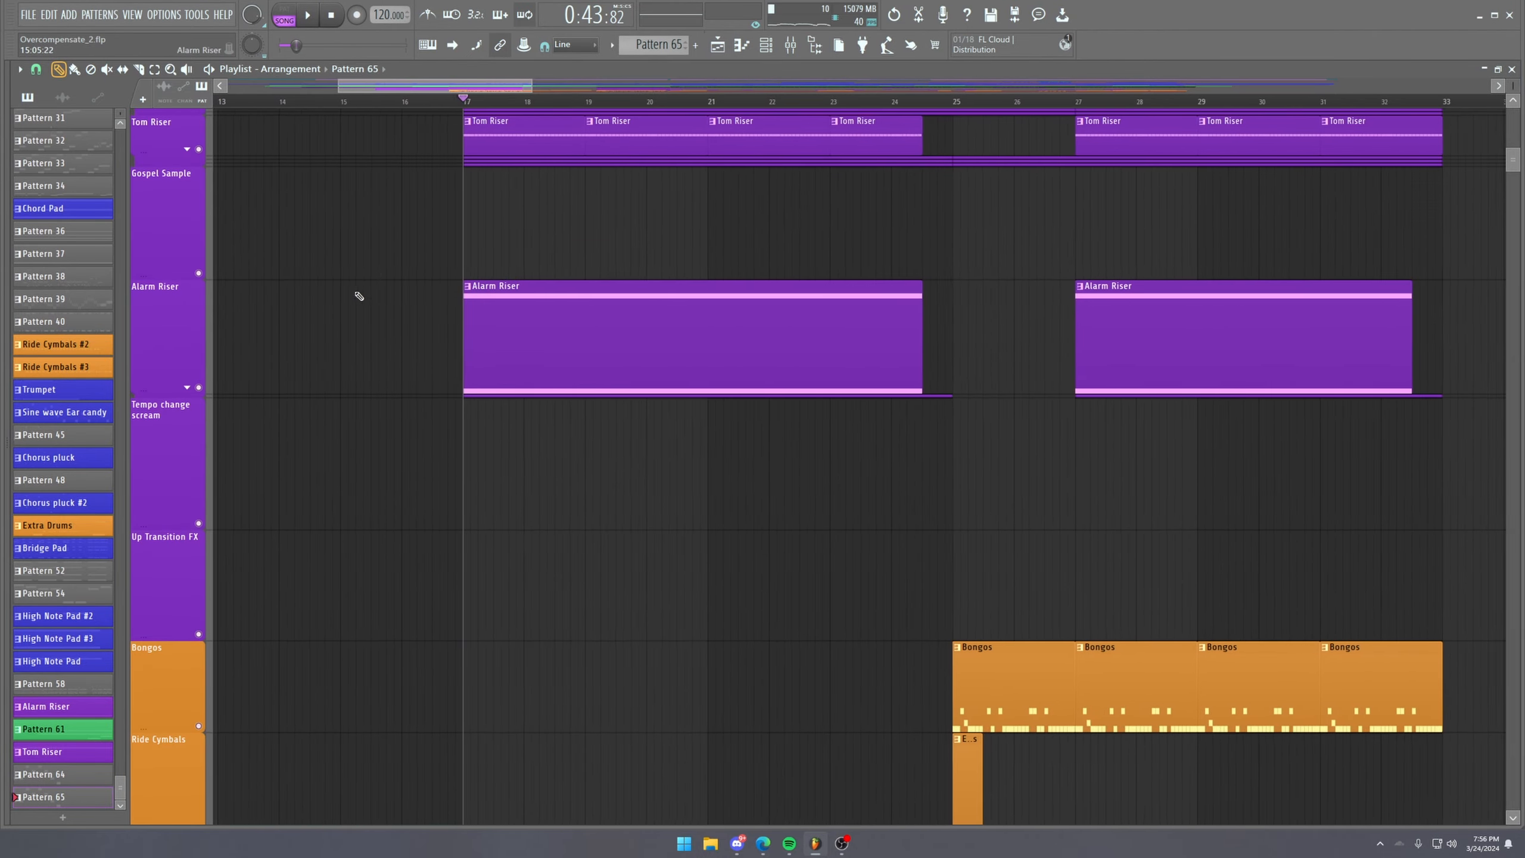
pyautogui.scroll(8, 359, 296)
pyautogui.scroll(-3, 341, 367)
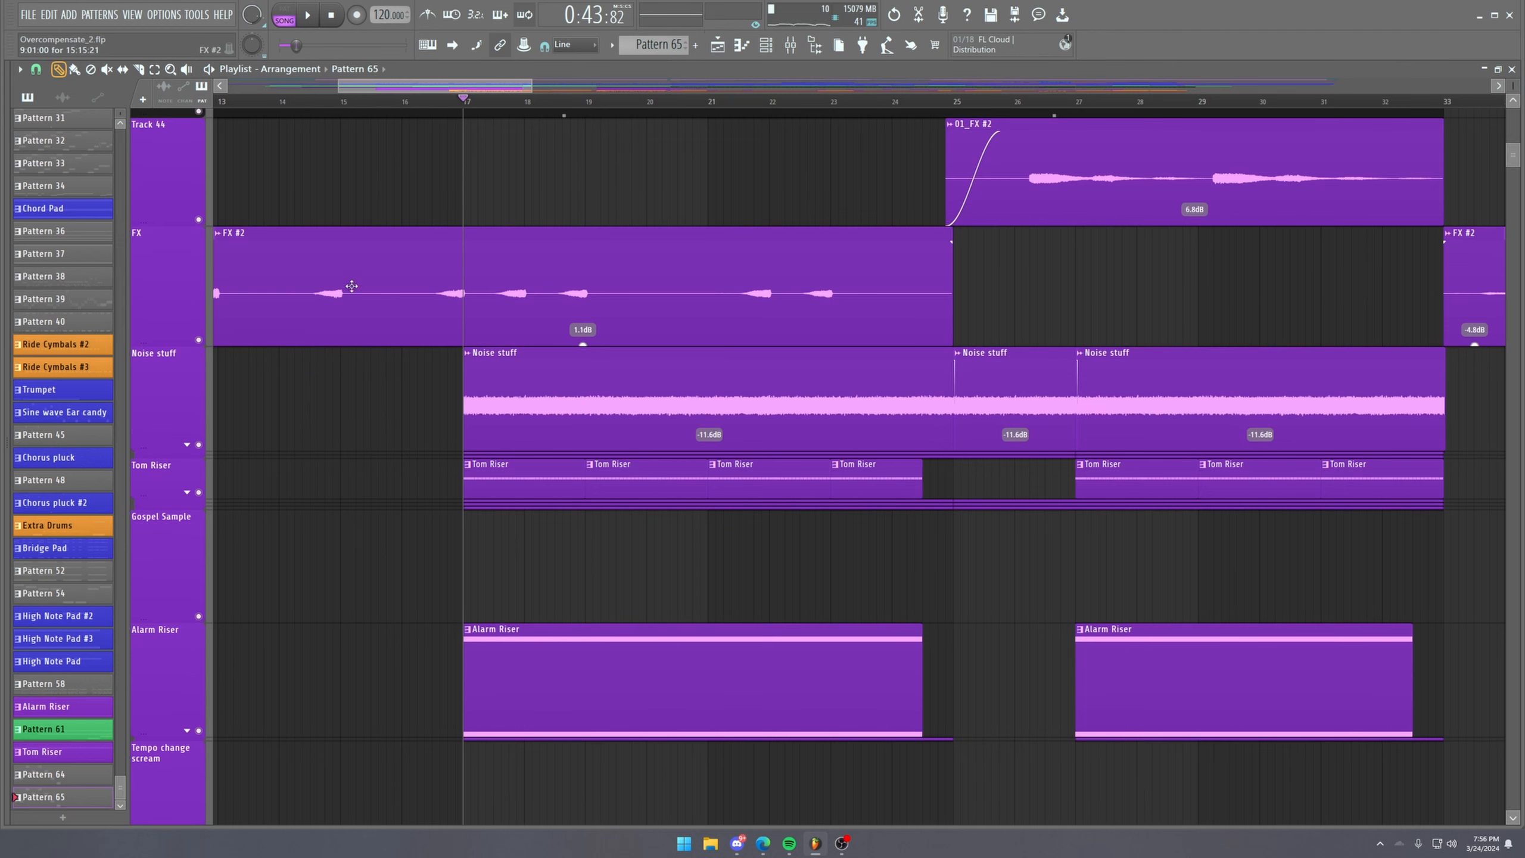
pyautogui.rightClick(208, 446)
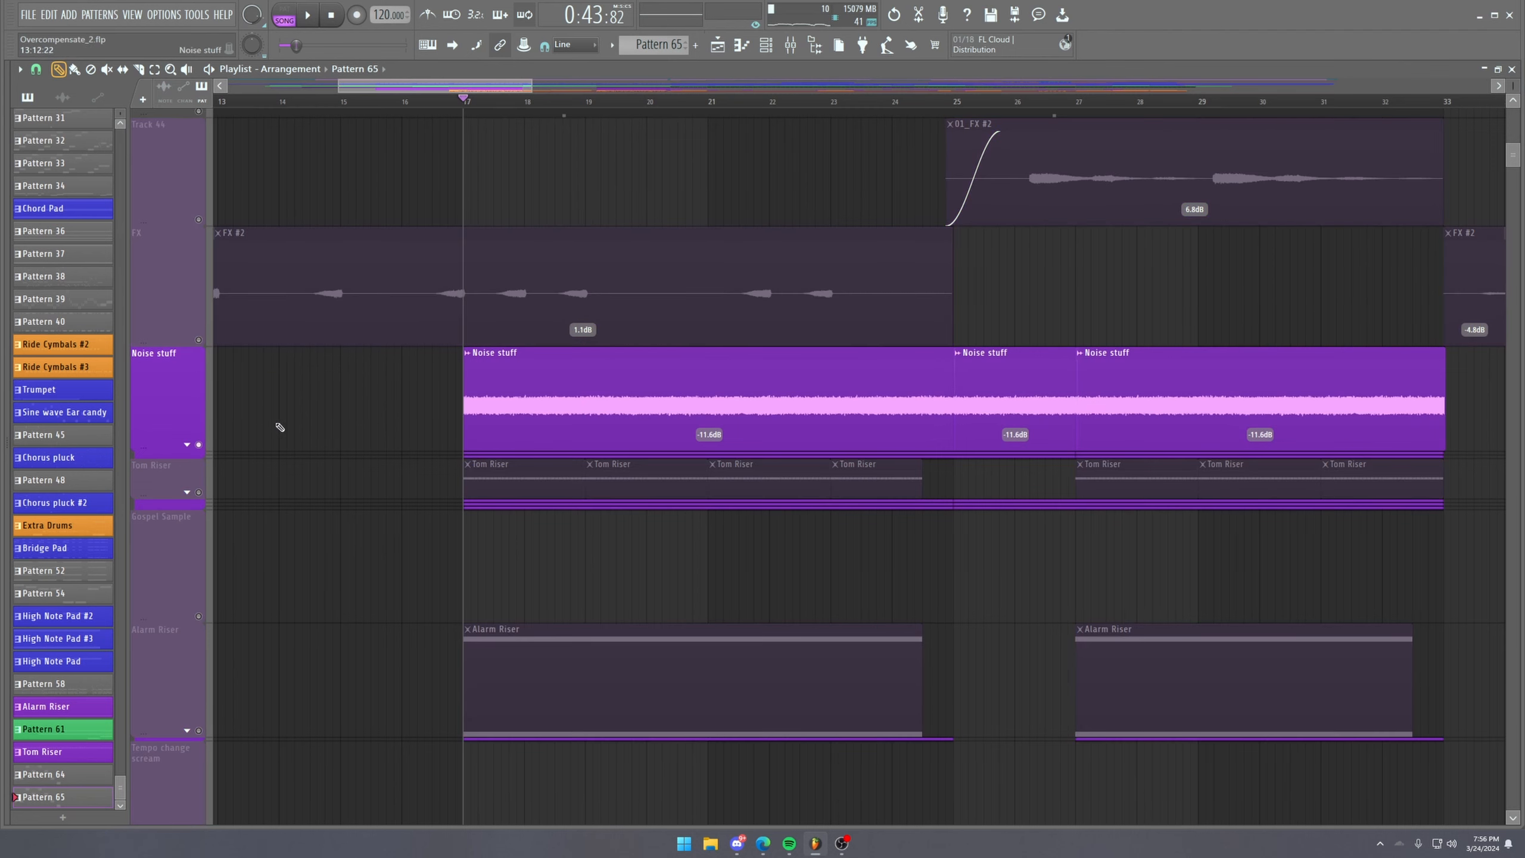
# Review the sampler settings of the KSHMR_White_Noise_03 sample behind the Noise stuff clip and audition the soloed track.
pyautogui.doubleClick(538, 378)
pyautogui.moveTo(101, 333); pyautogui.dragTo(367, 252)
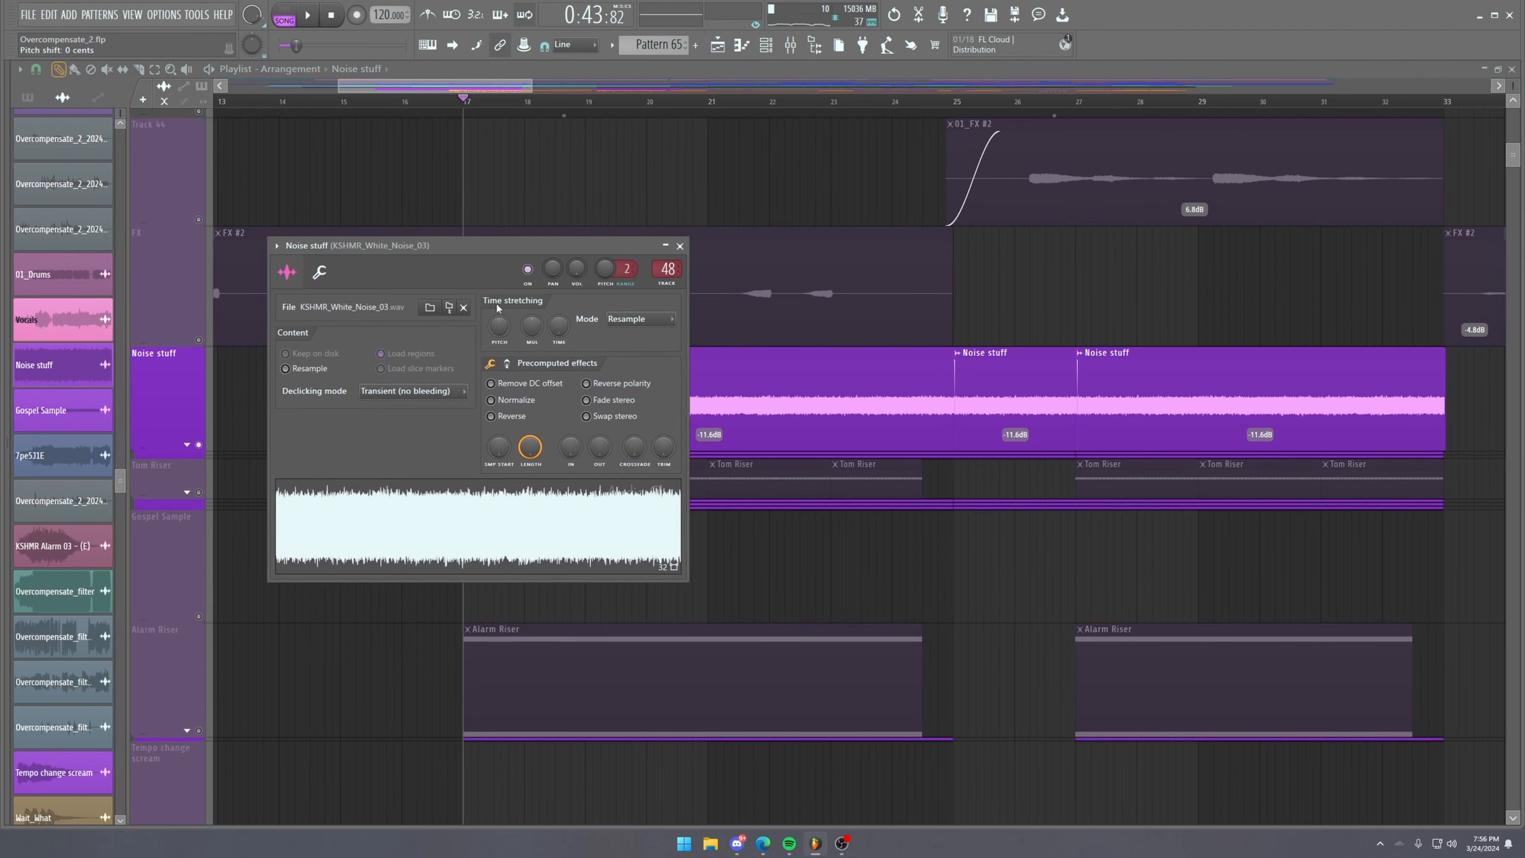
pyautogui.press('Escape')
pyautogui.press('space')
pyautogui.press('space')
# Check the effects on the white noise's mixer track 48 during playback, return to the playlist and stop the song.
pyautogui.doubleClick(637, 400)
pyautogui.doubleClick(667, 269)
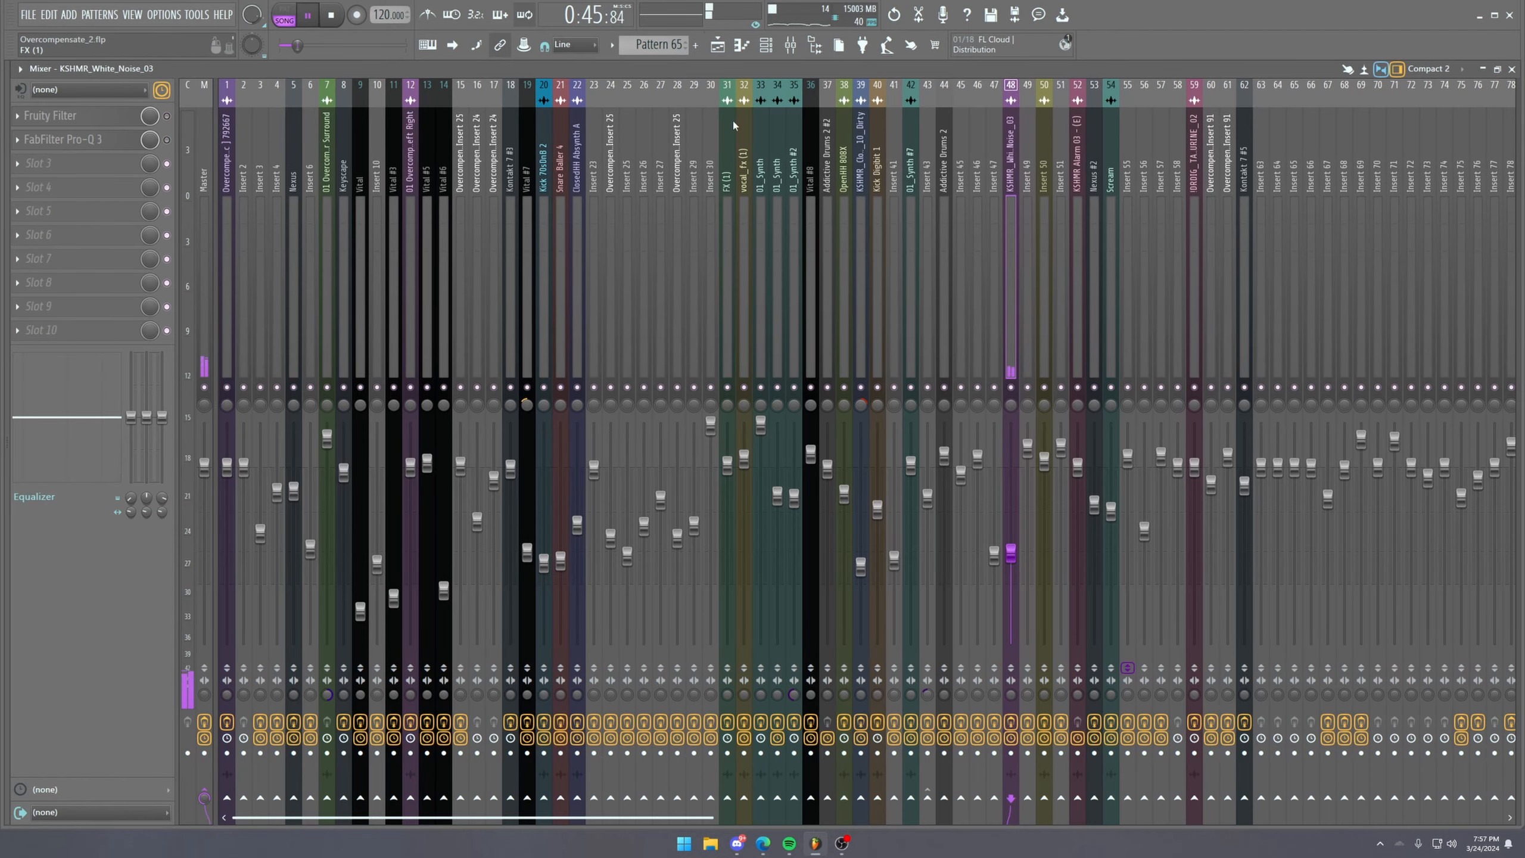
pyautogui.click(718, 48)
pyautogui.click(718, 48)
pyautogui.click(718, 48)
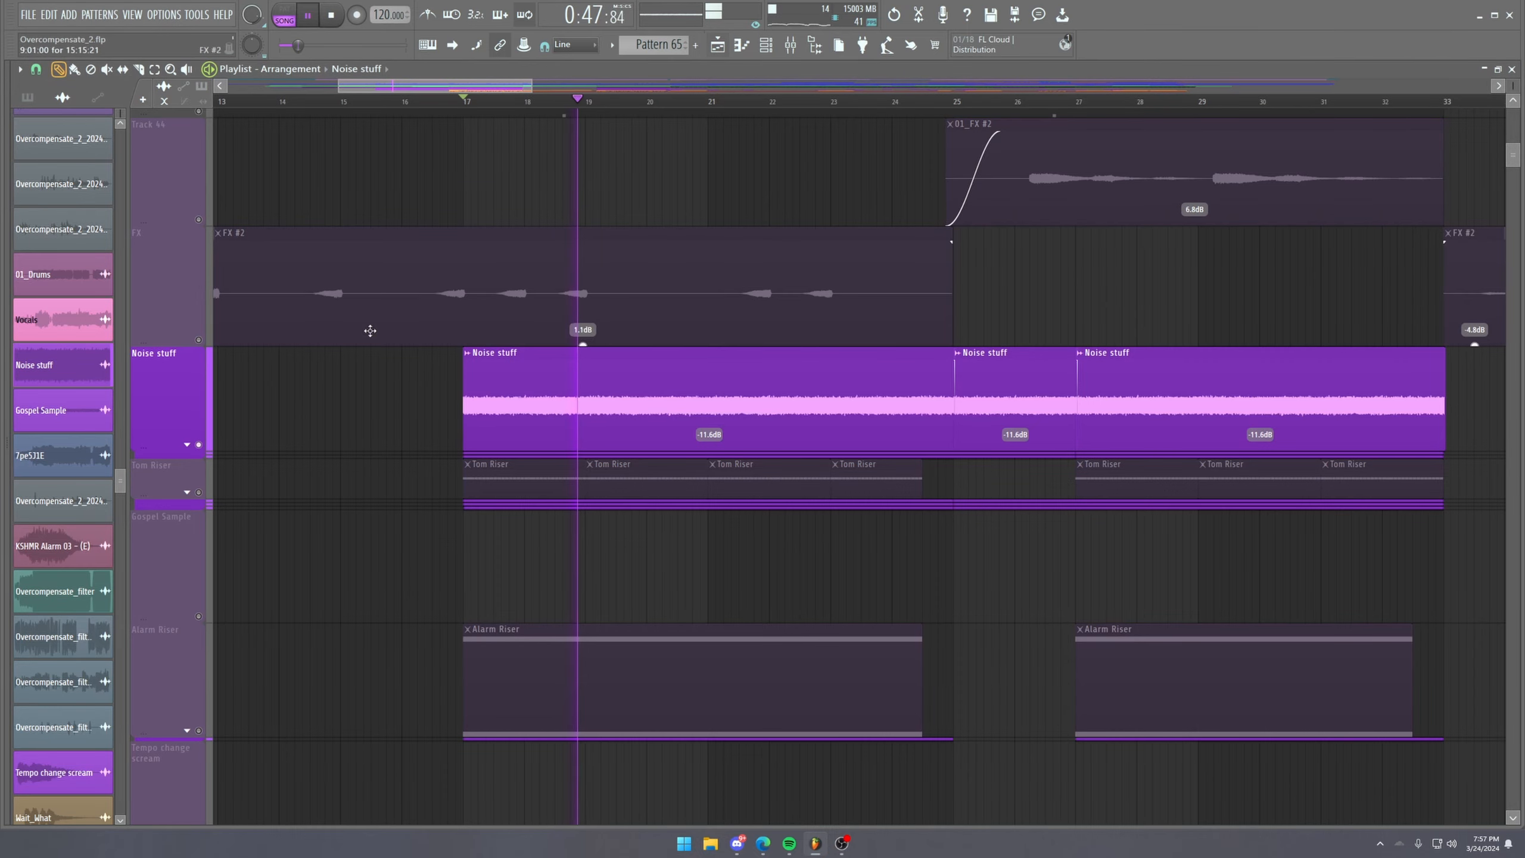
pyautogui.press('space')
# Expand the Noise stuff track's automation lanes and examine its channel volume and filter cutoff curves.
pyautogui.click(190, 442)
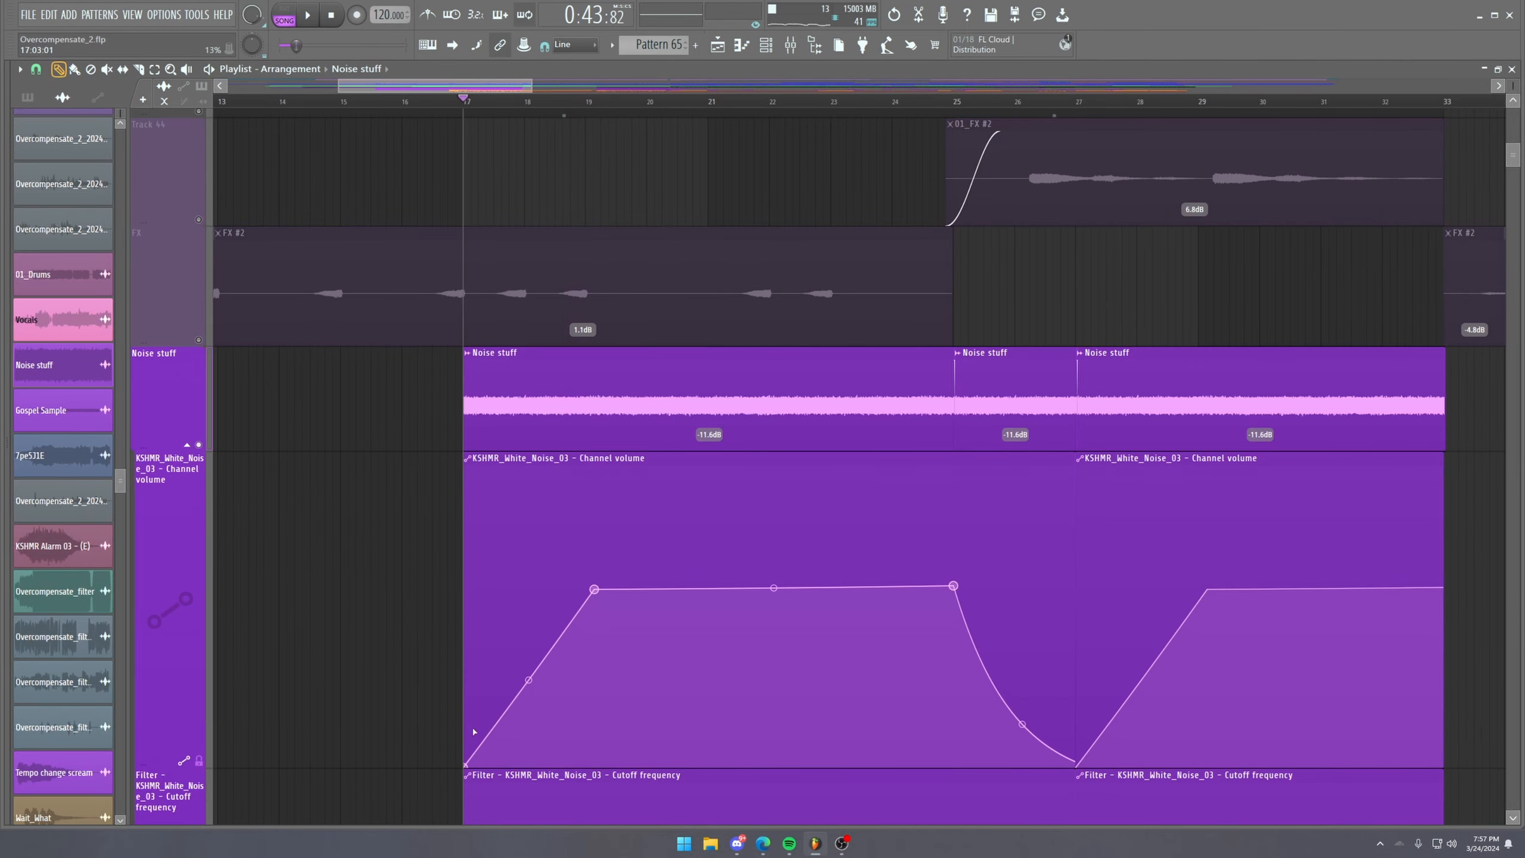
pyautogui.click(791, 45)
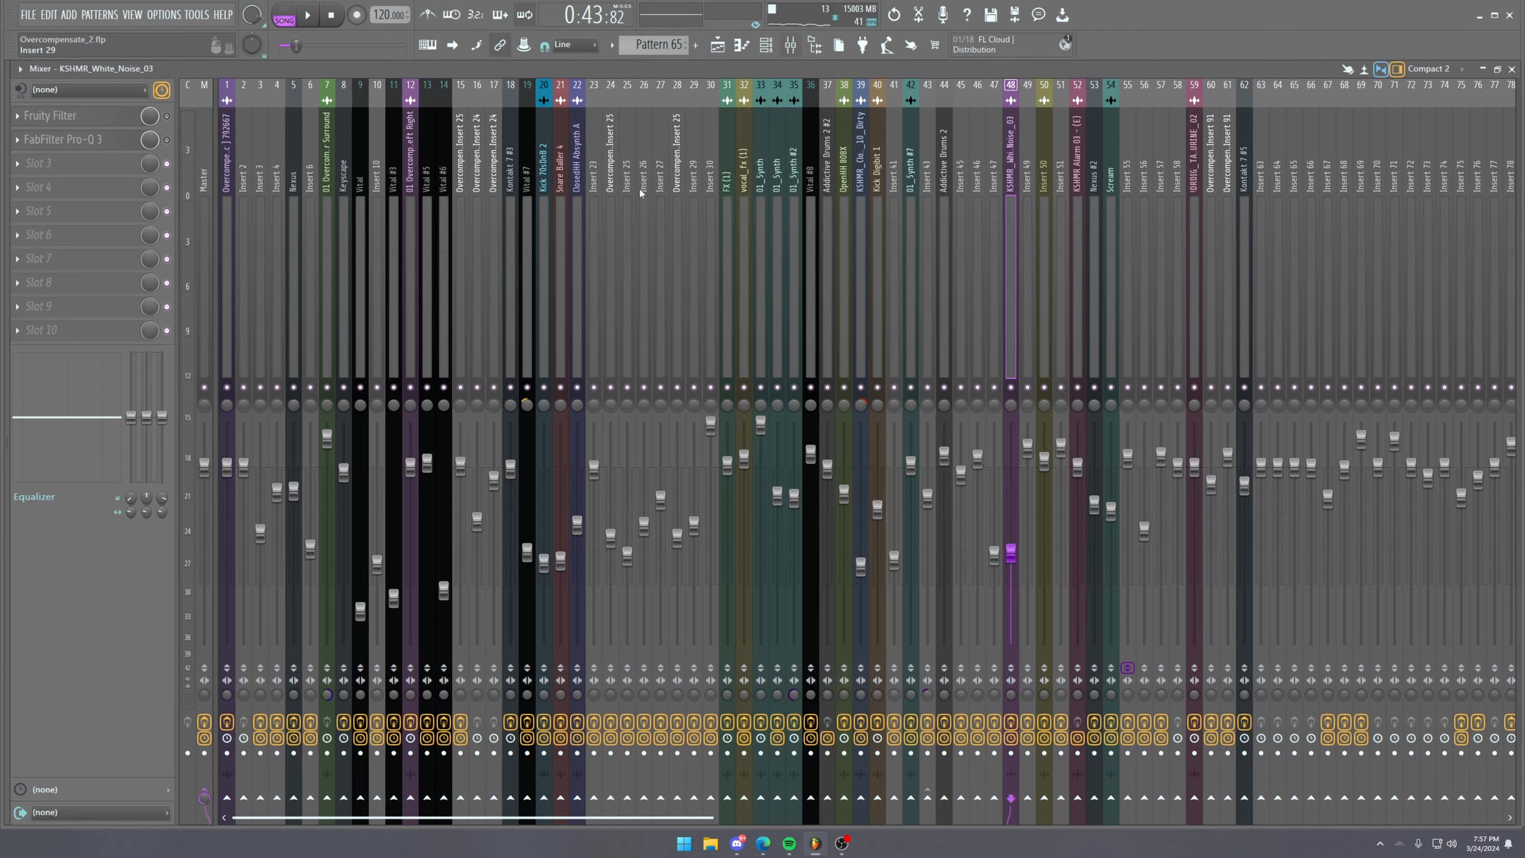
pyautogui.click(718, 47)
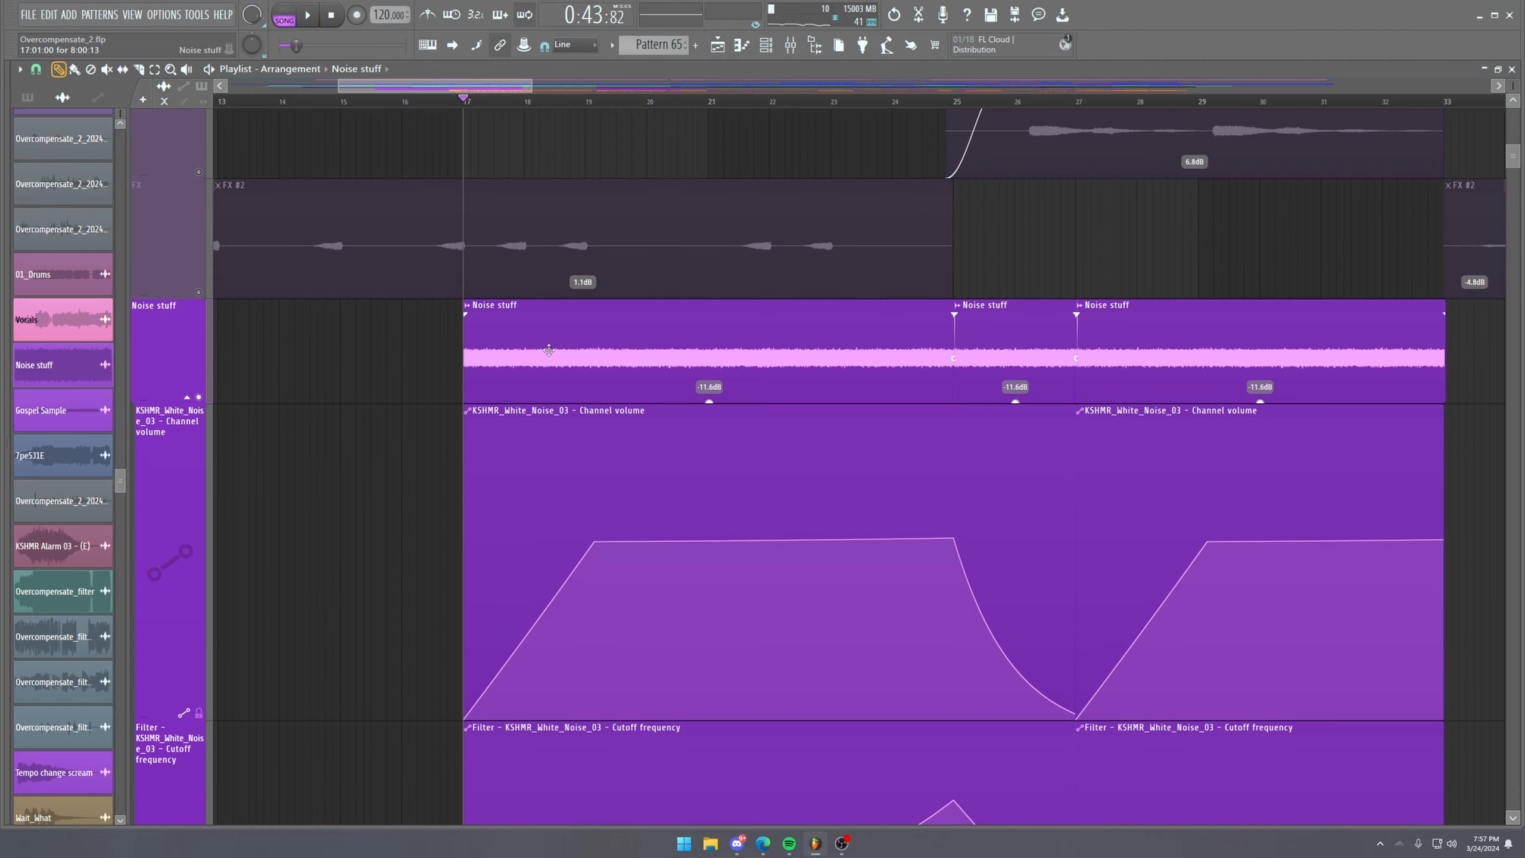
pyautogui.scroll(-3, 576, 546)
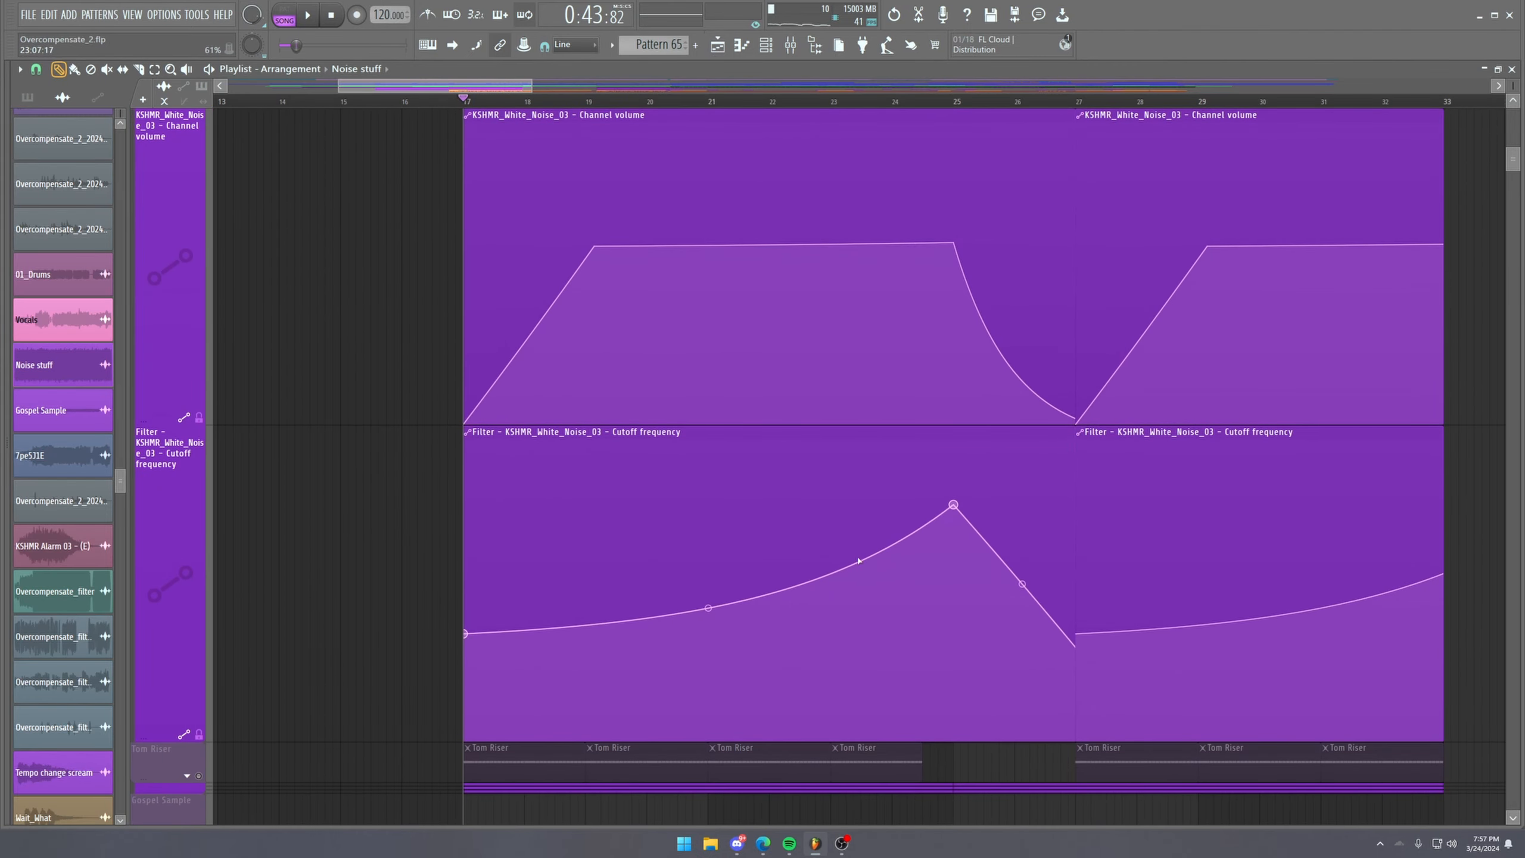
# Play the white noise from bar 17 while following its volume and cutoff automation, and collapse the Noise stuff group.
pyautogui.press('space')
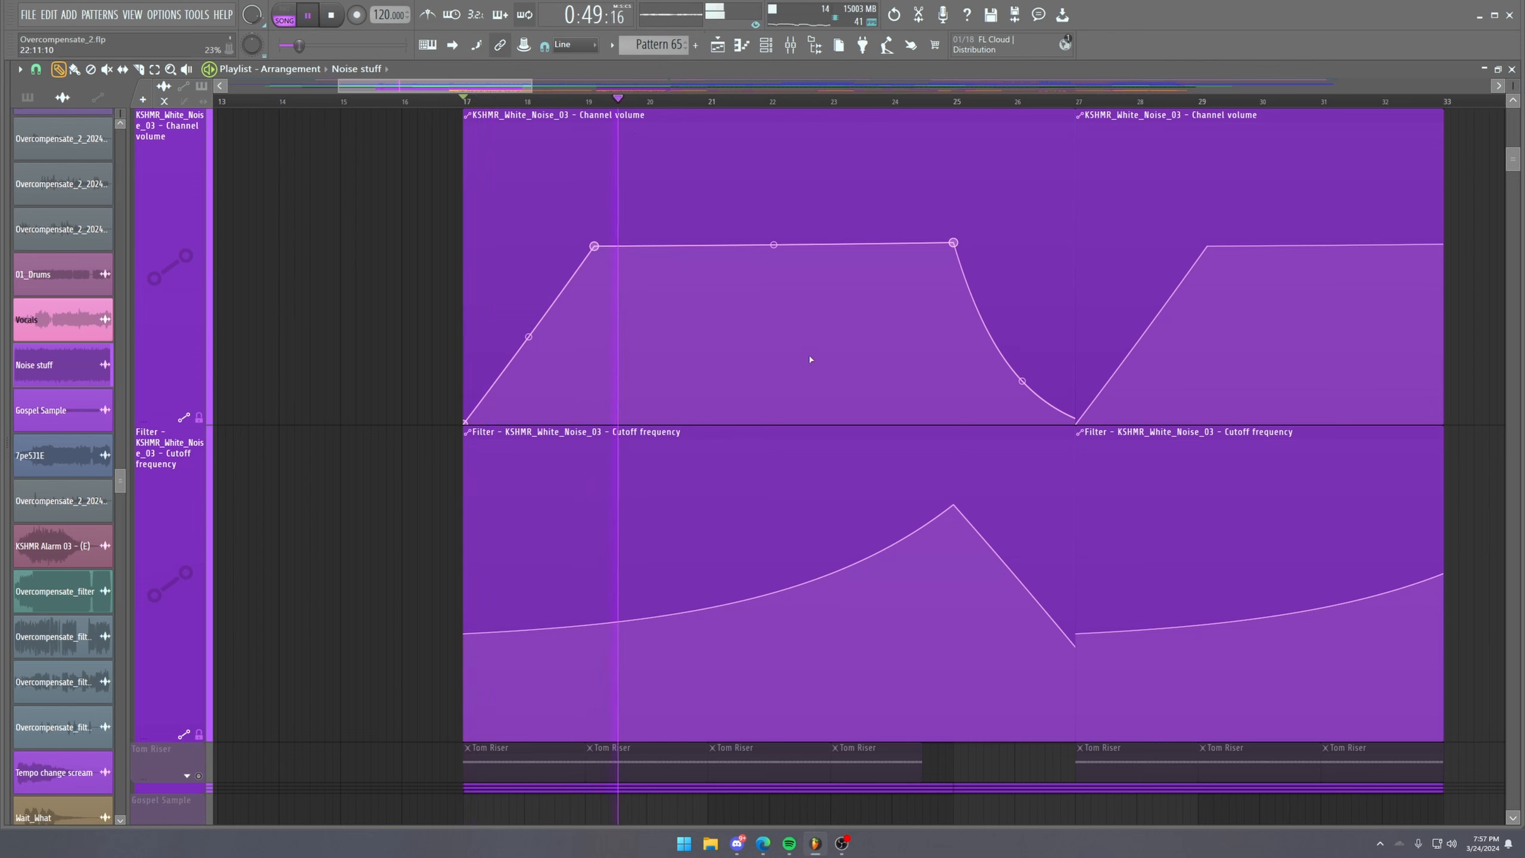
pyautogui.scroll(-2, 820, 402)
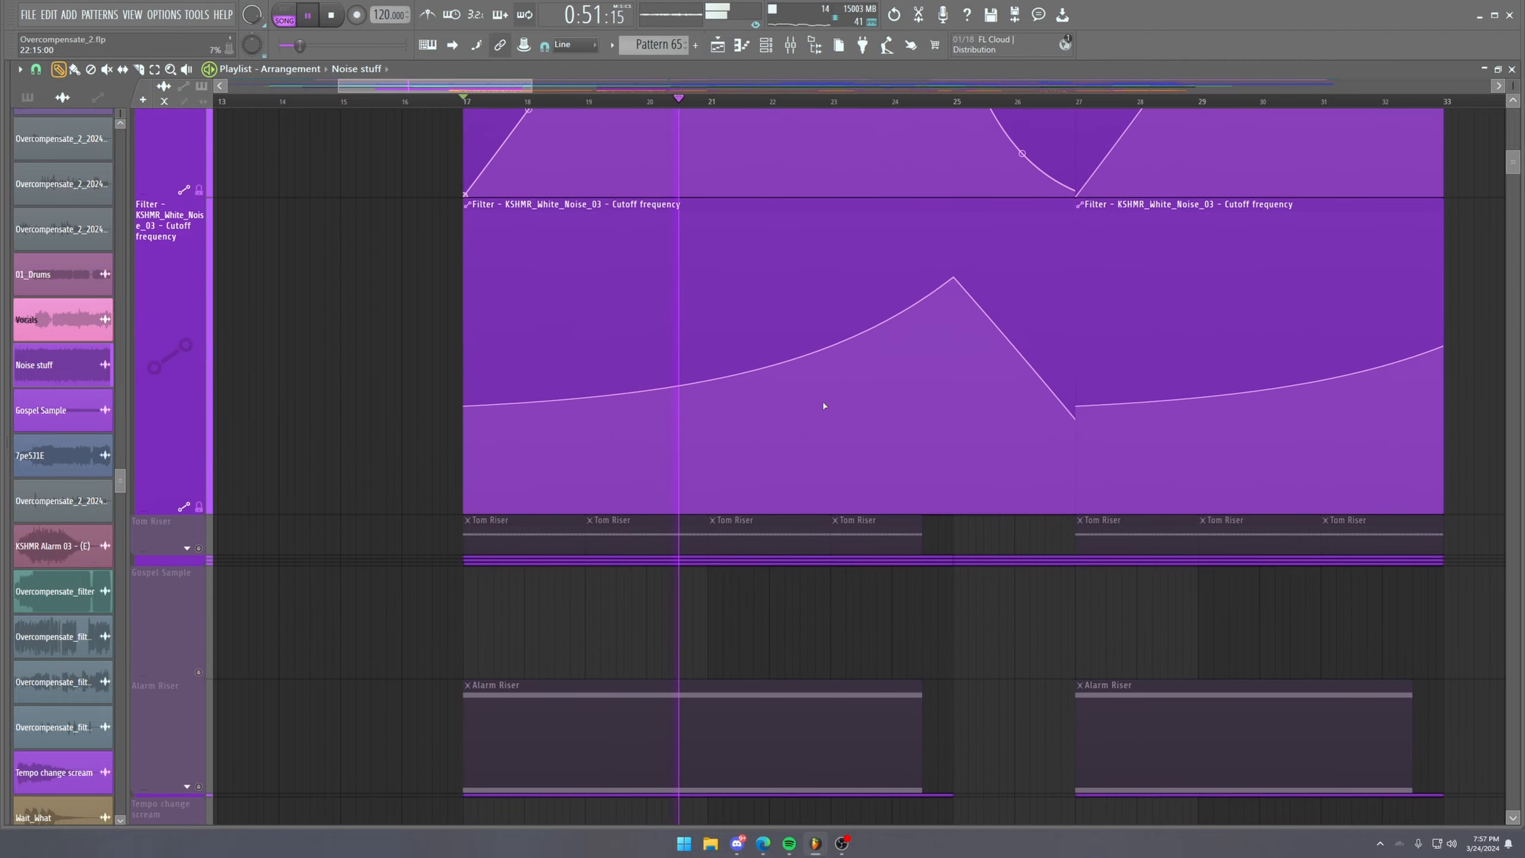
pyautogui.scroll(2, 188, 309)
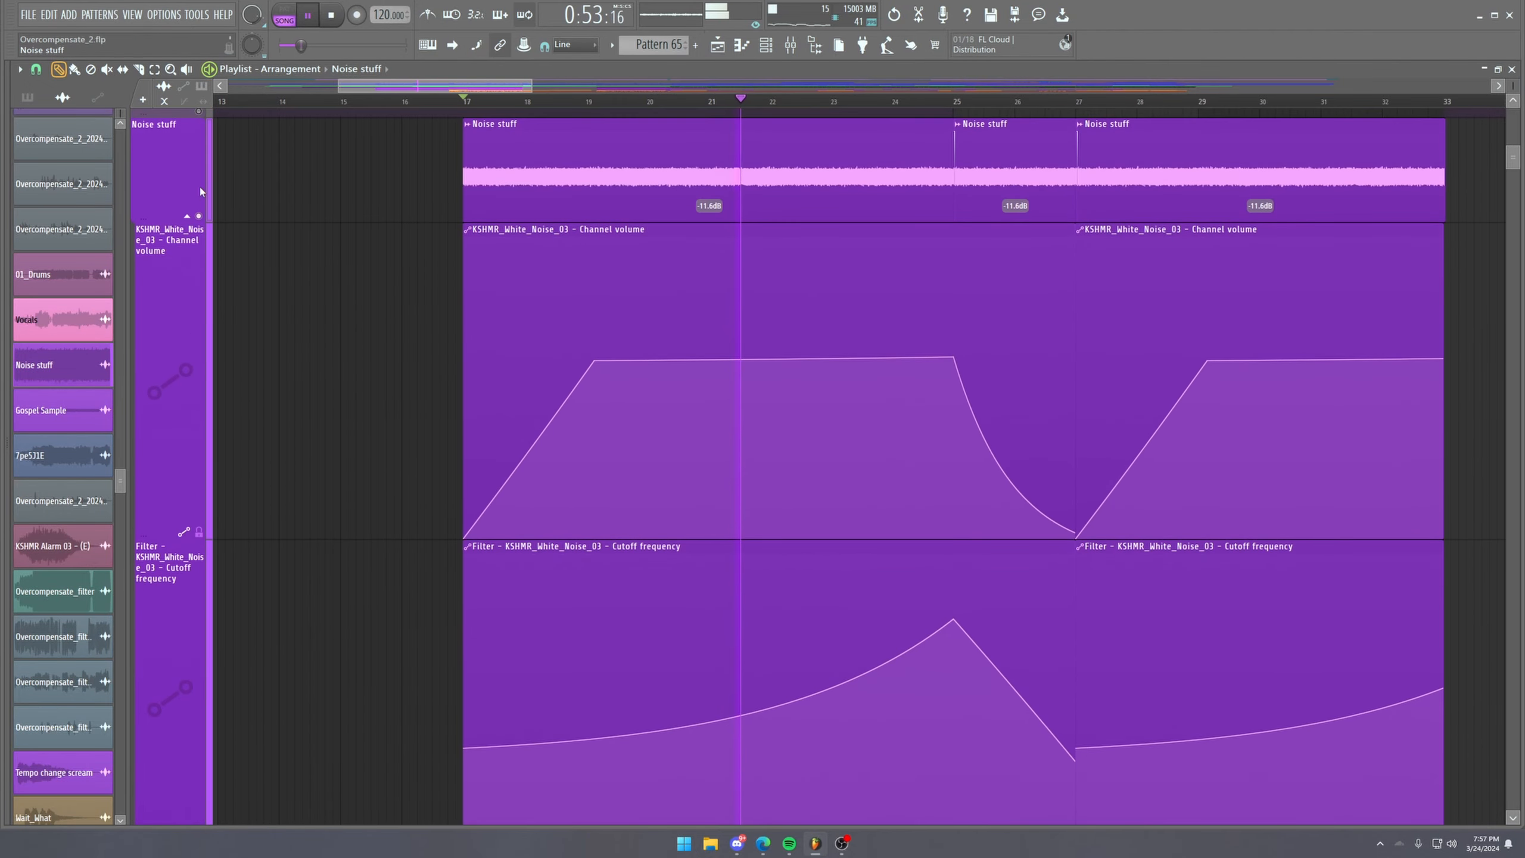
pyautogui.press('space')
pyautogui.click(186, 216)
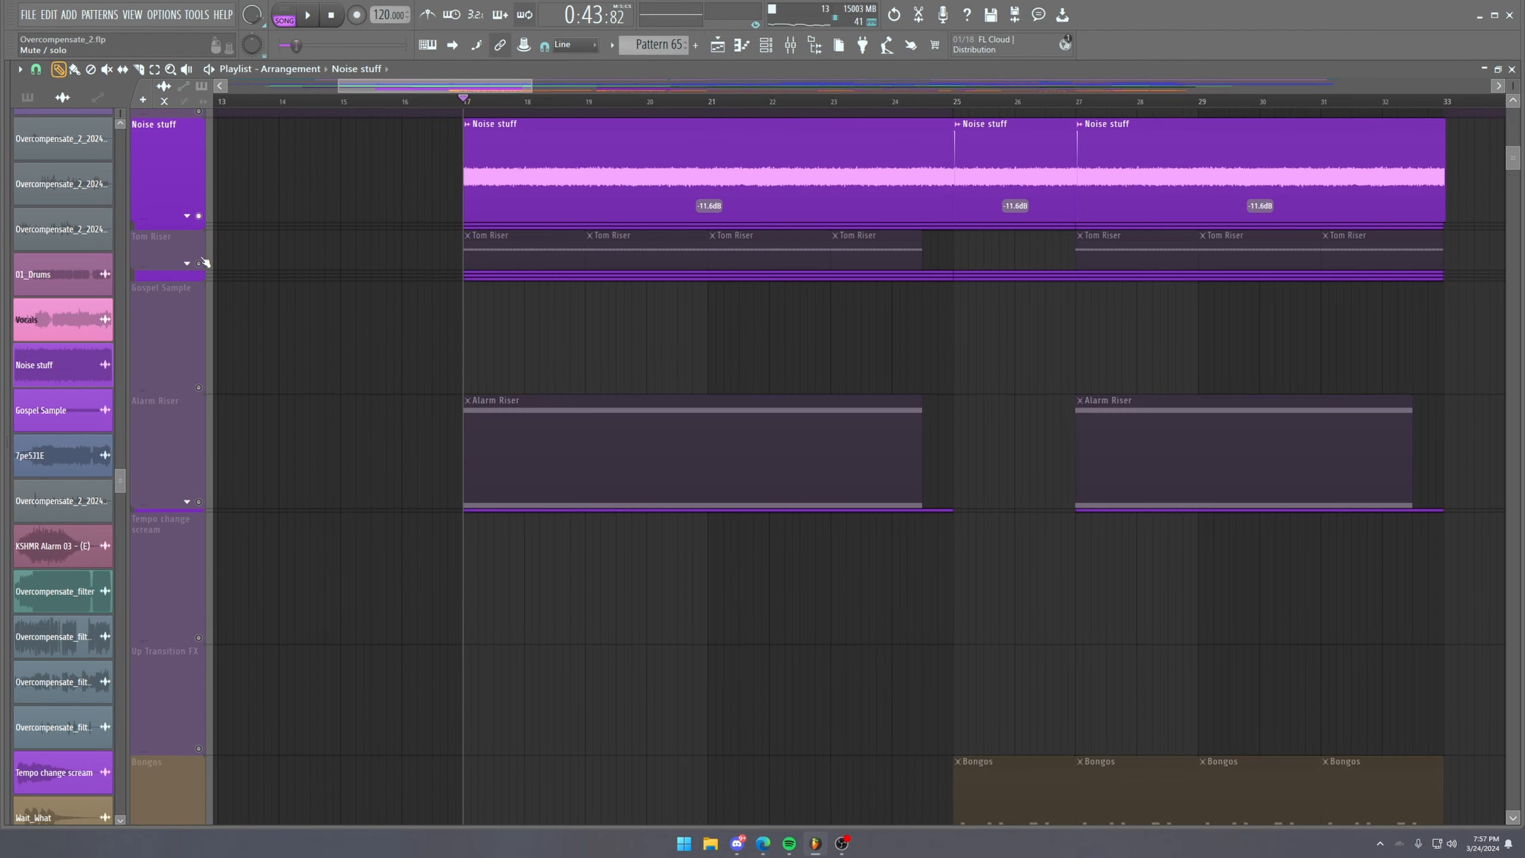
# Solo the Tom Riser track and review its pattern notes and its KSHMR_Tom_22_Synth_D channel's sampler and mixer settings.
pyautogui.doubleClick(504, 254)
pyautogui.scroll(-3, 443, 103)
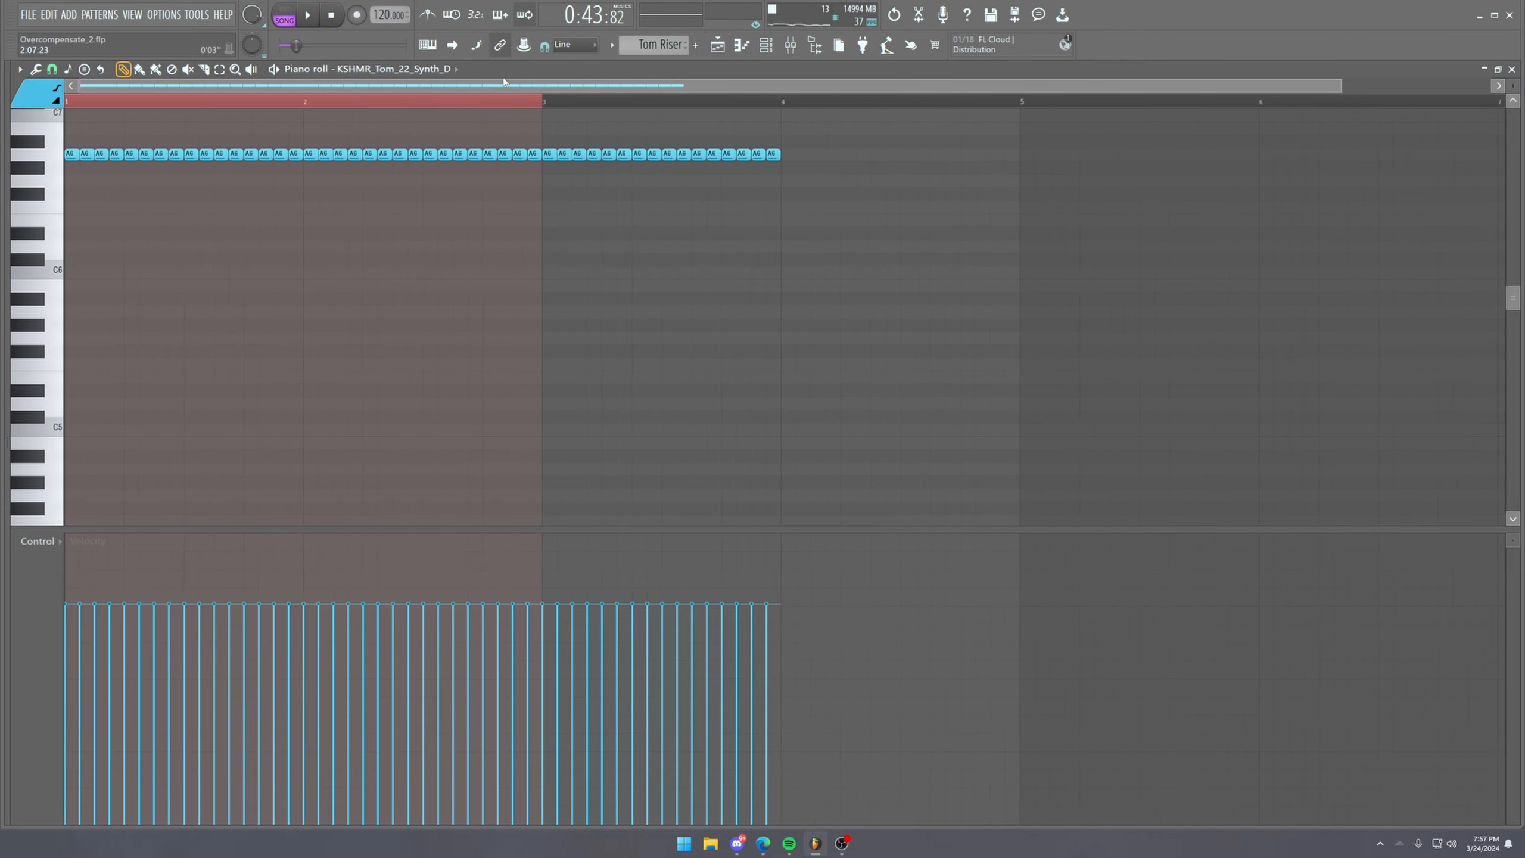
pyautogui.click(766, 45)
pyautogui.click(782, 764)
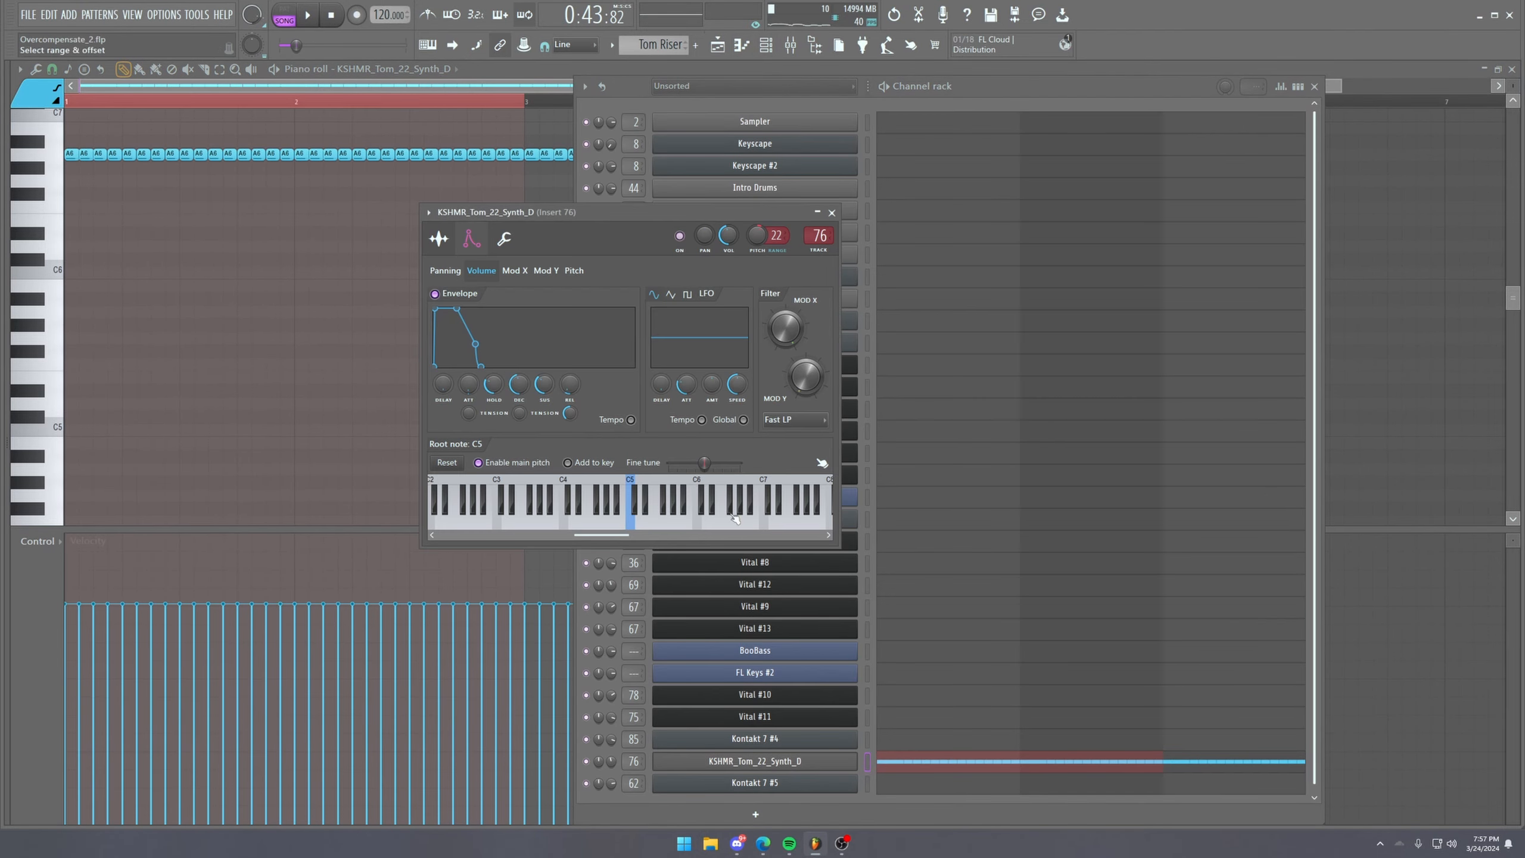
pyautogui.click(439, 239)
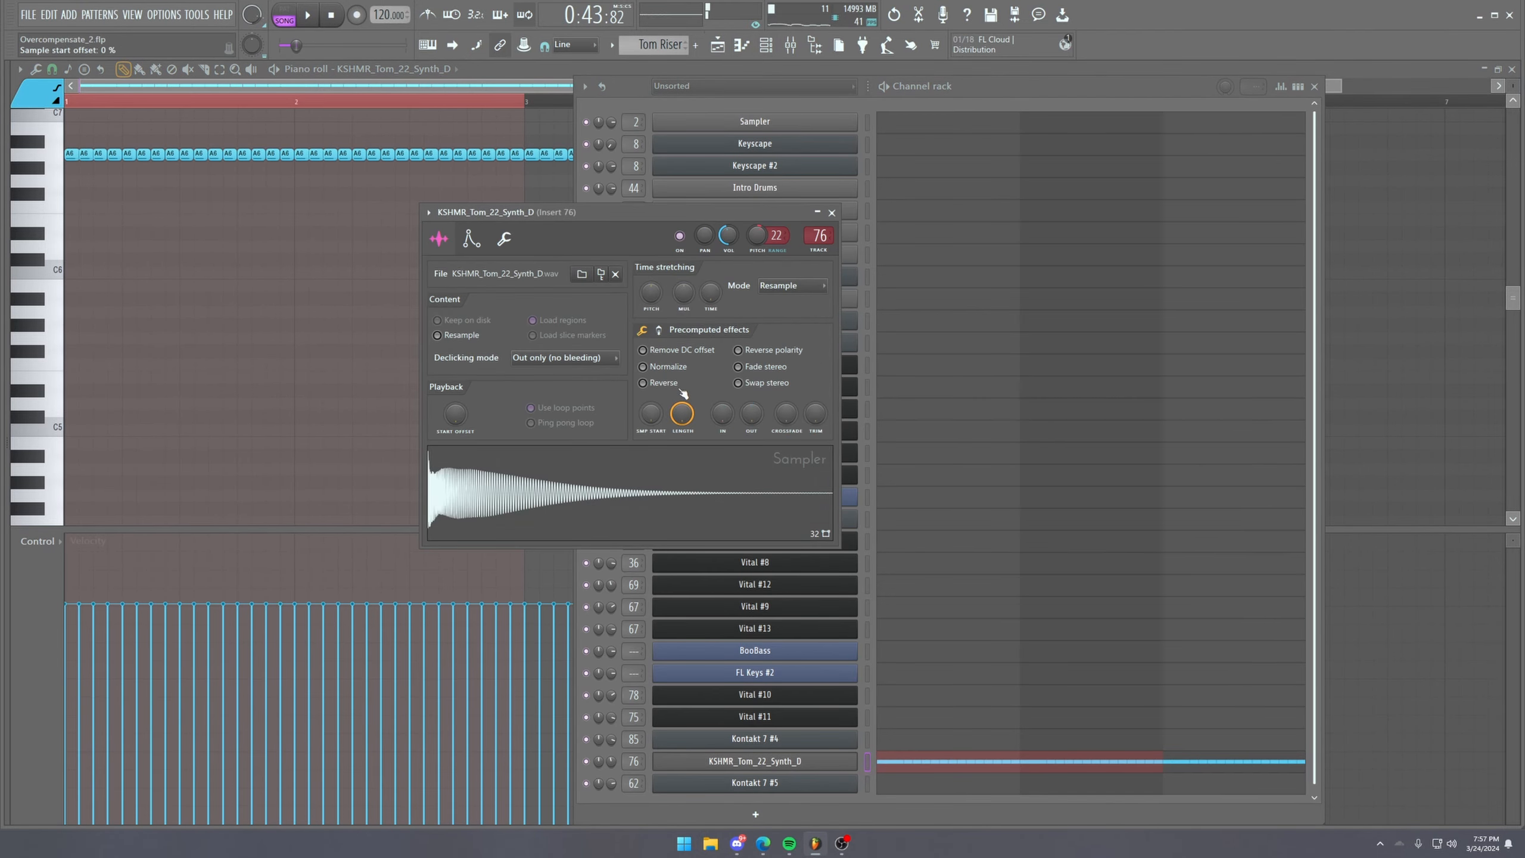
pyautogui.doubleClick(820, 236)
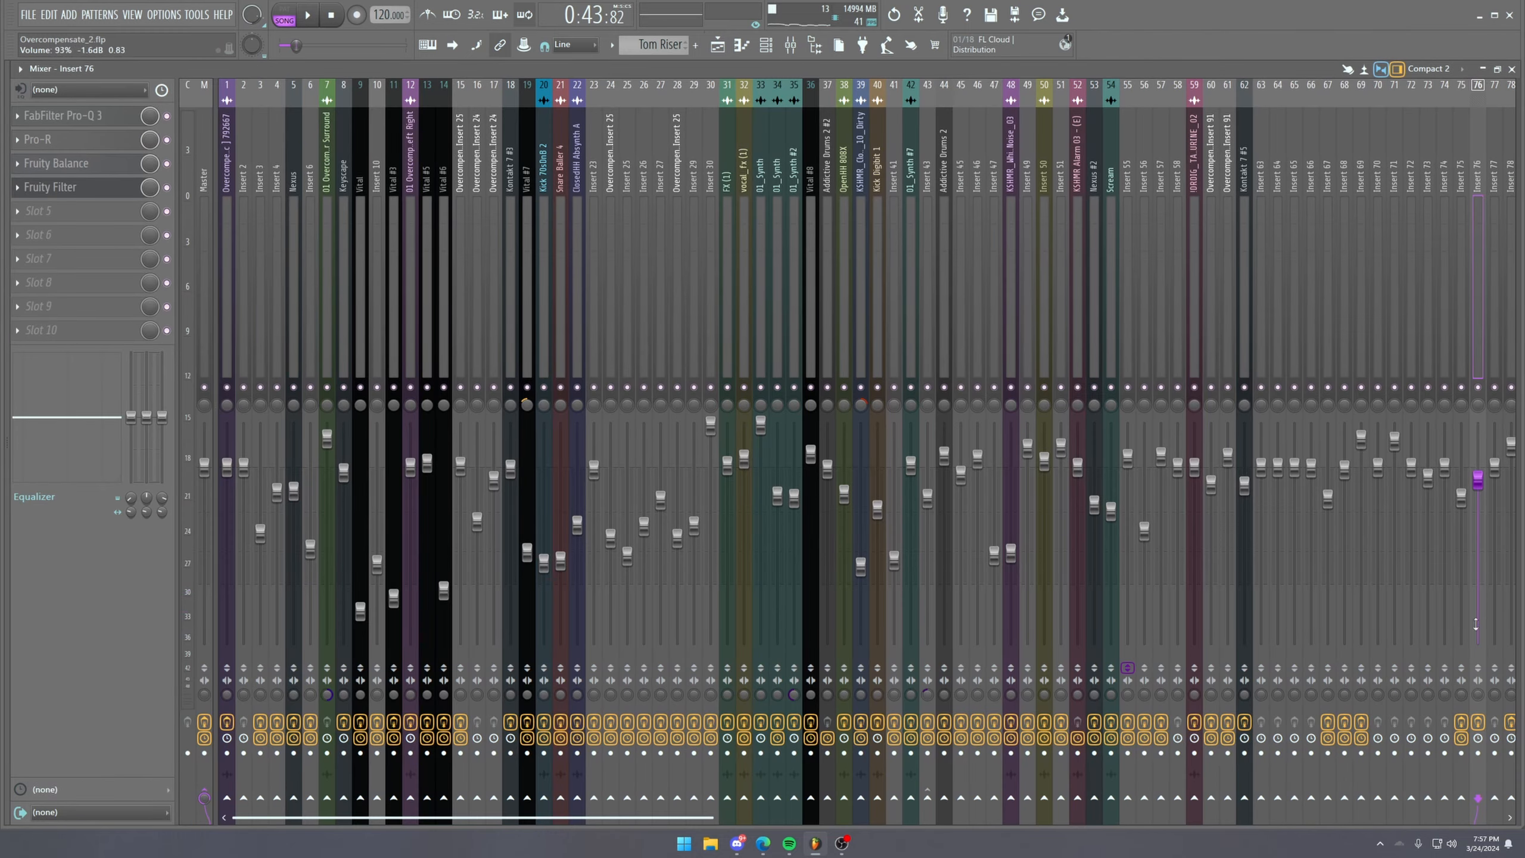
pyautogui.click(718, 46)
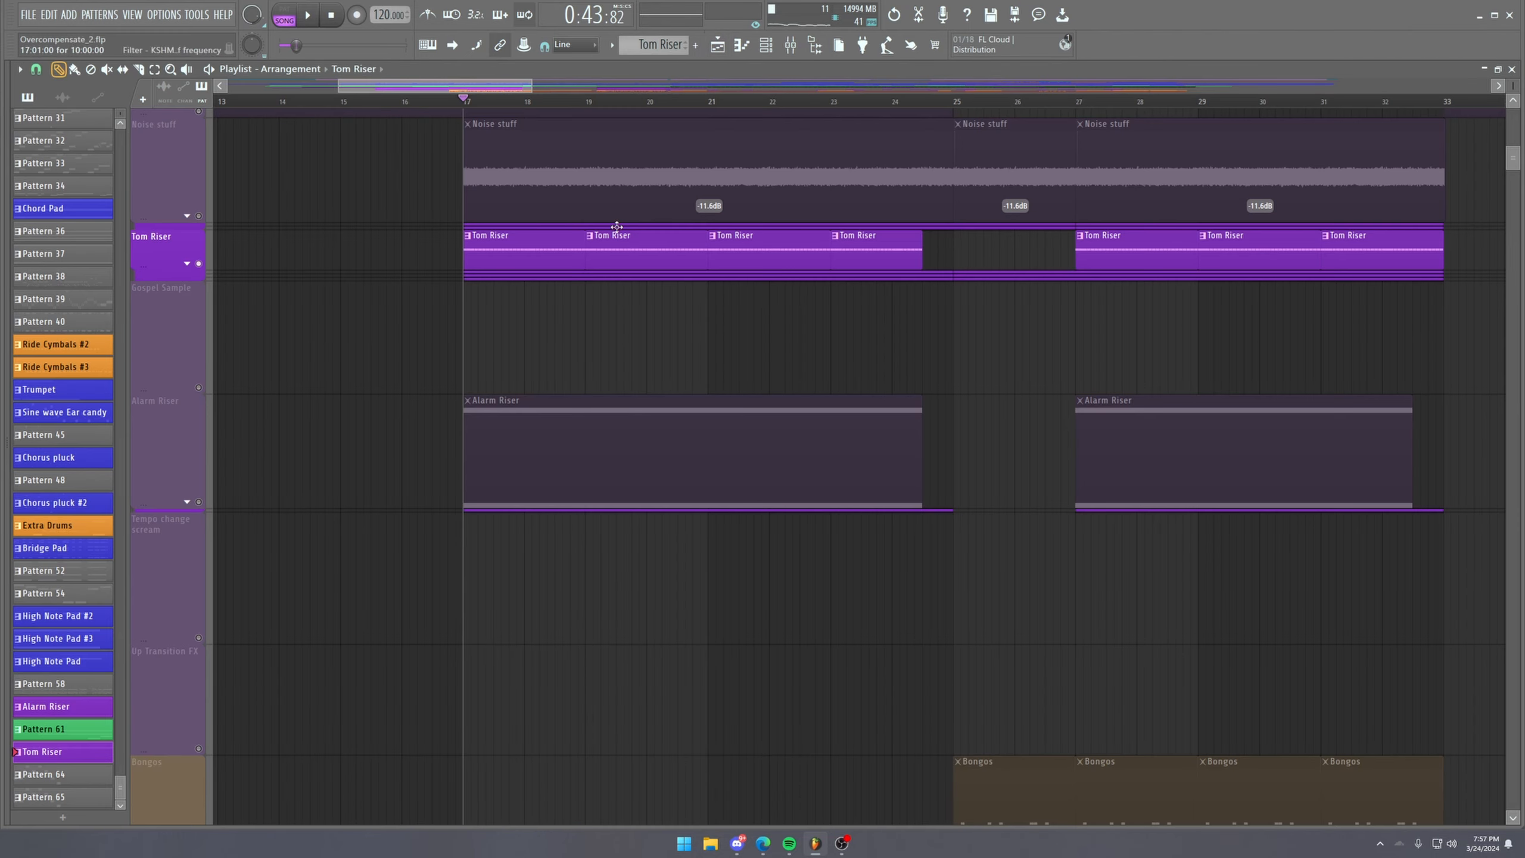
# Reopen the Tom Riser pattern in the piano roll and audition the tom sample on C5 and A6.
pyautogui.doubleClick(652, 234)
pyautogui.click(62, 157)
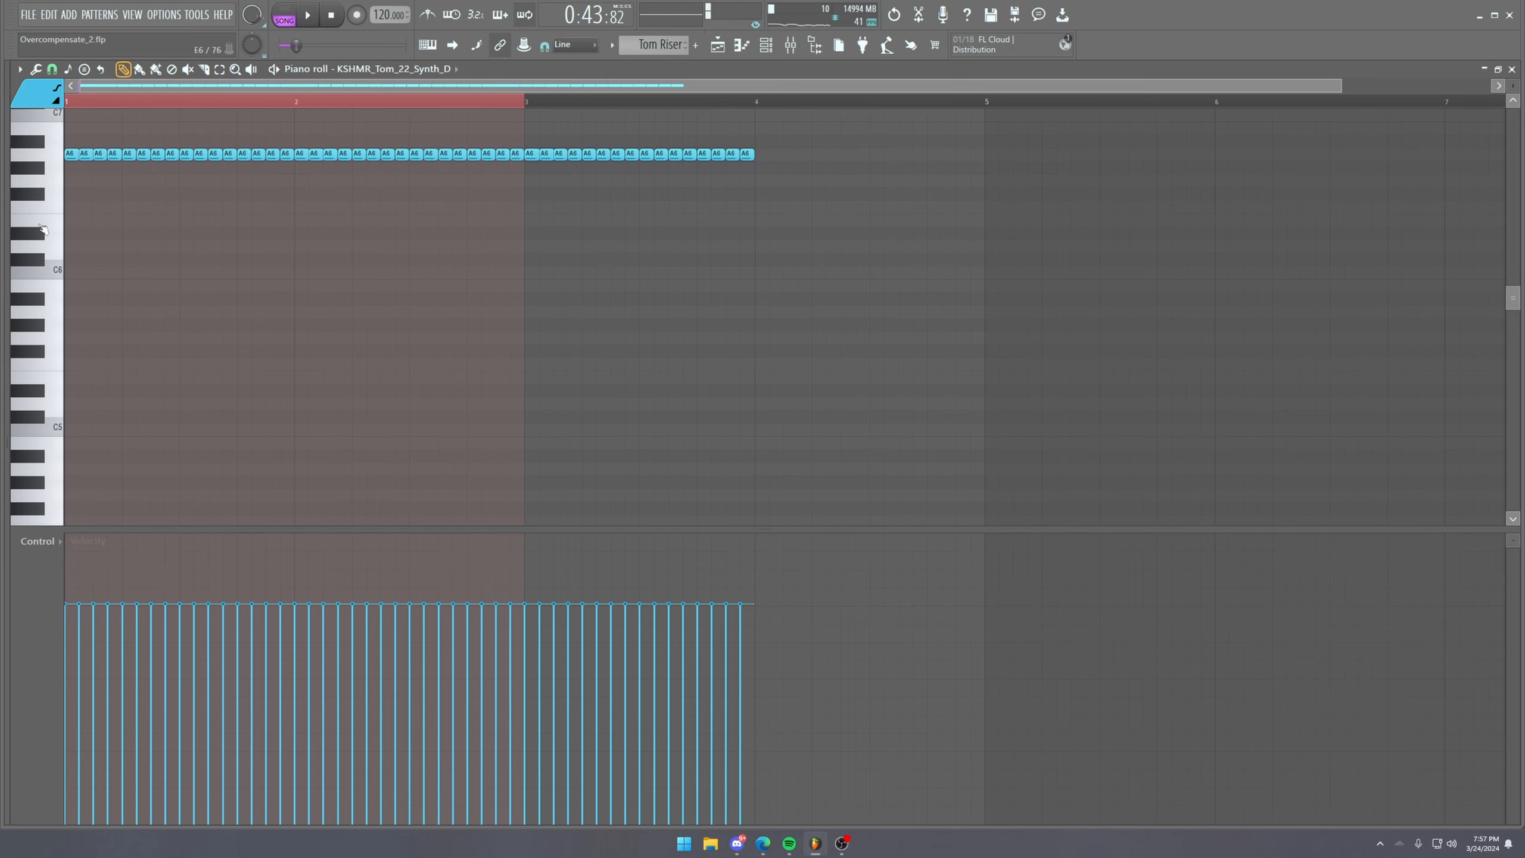
pyautogui.click(62, 431)
pyautogui.click(60, 439)
pyautogui.click(58, 434)
pyautogui.click(57, 247)
pyautogui.click(63, 156)
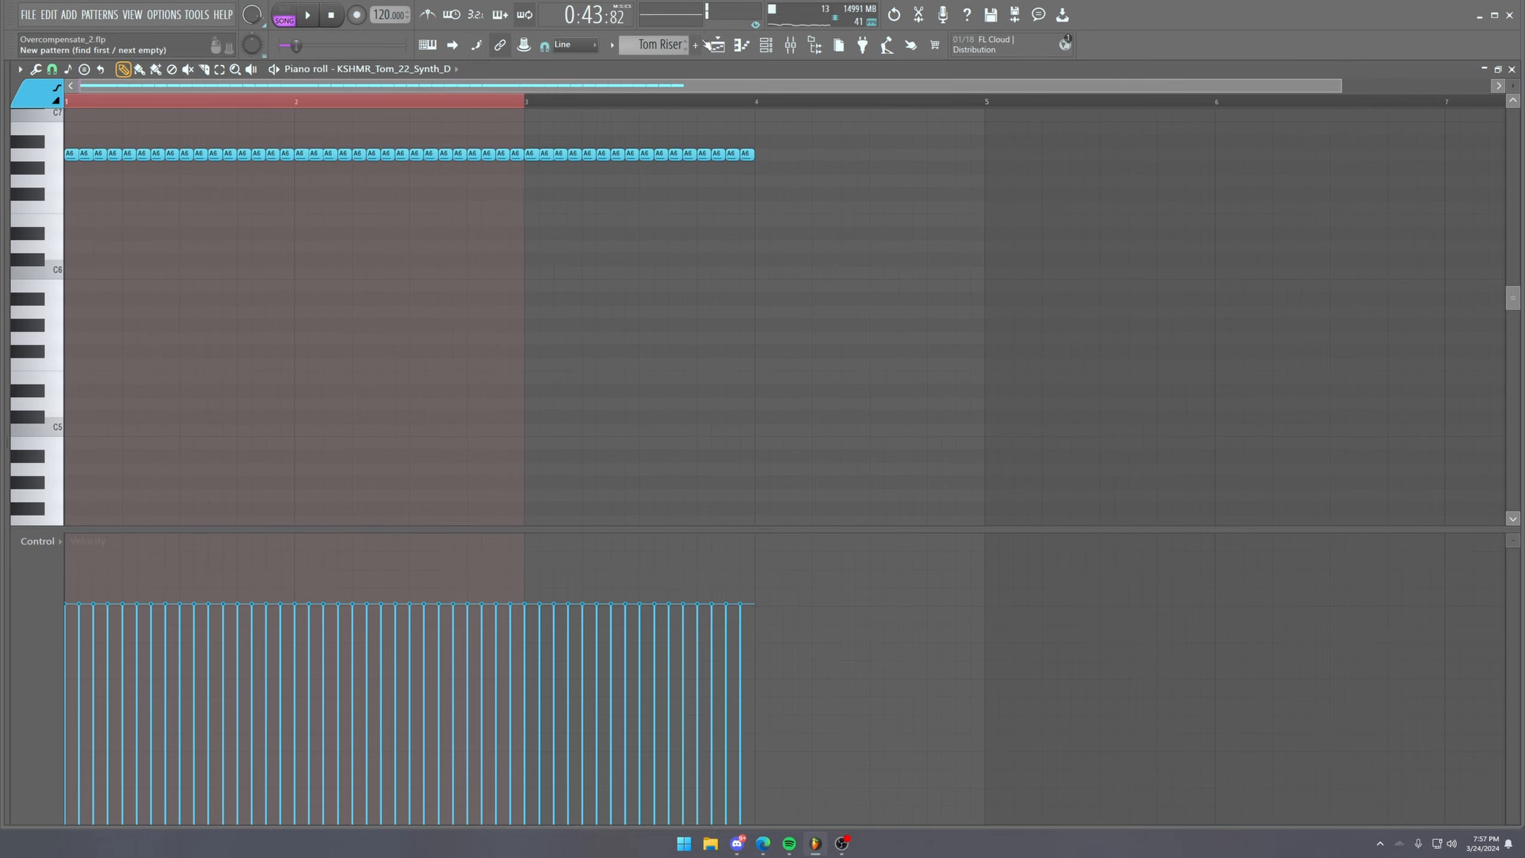
# Review the FabFilter Pro-Q 3, Pro-R, Fruity Balance and Fruity Filter effects on mixer Insert 76 and return to the playlist.
pyautogui.click(791, 46)
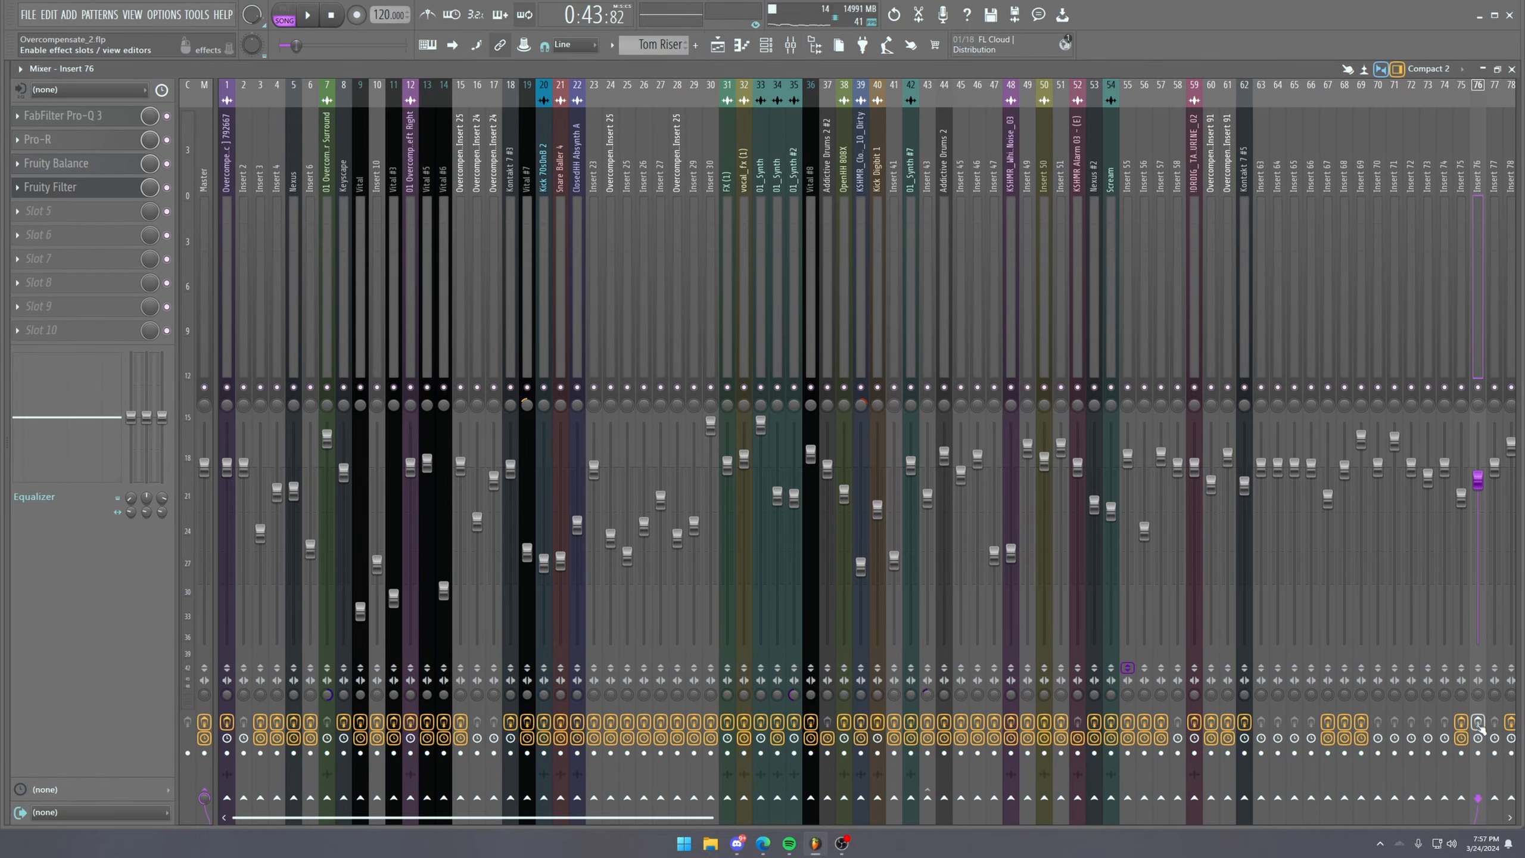
pyautogui.click(90, 127)
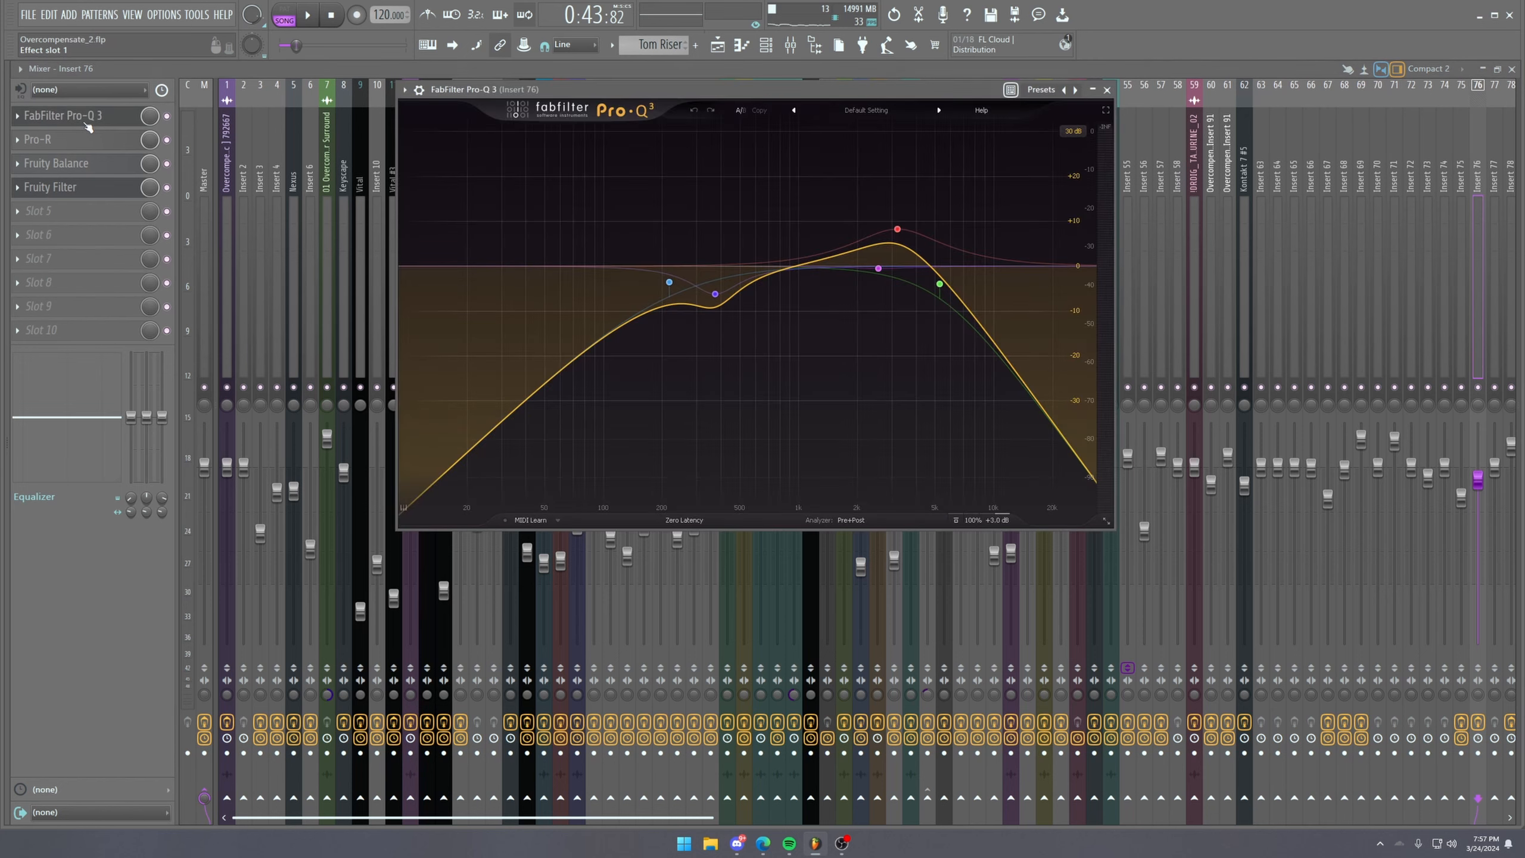
pyautogui.click(83, 122)
pyautogui.click(83, 143)
pyautogui.click(83, 144)
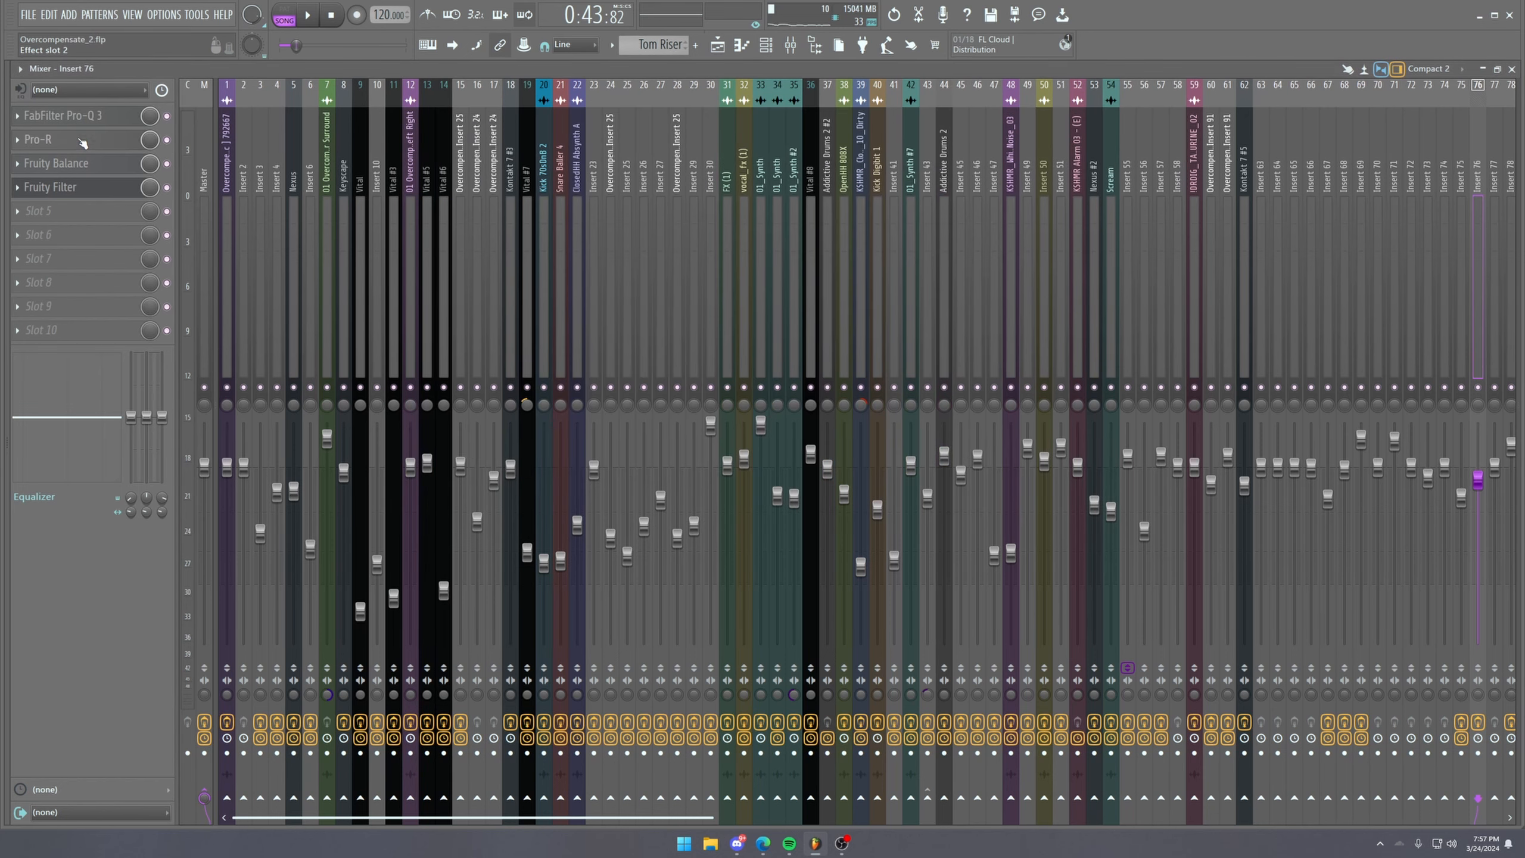
pyautogui.click(66, 169)
pyautogui.click(66, 170)
pyautogui.click(66, 188)
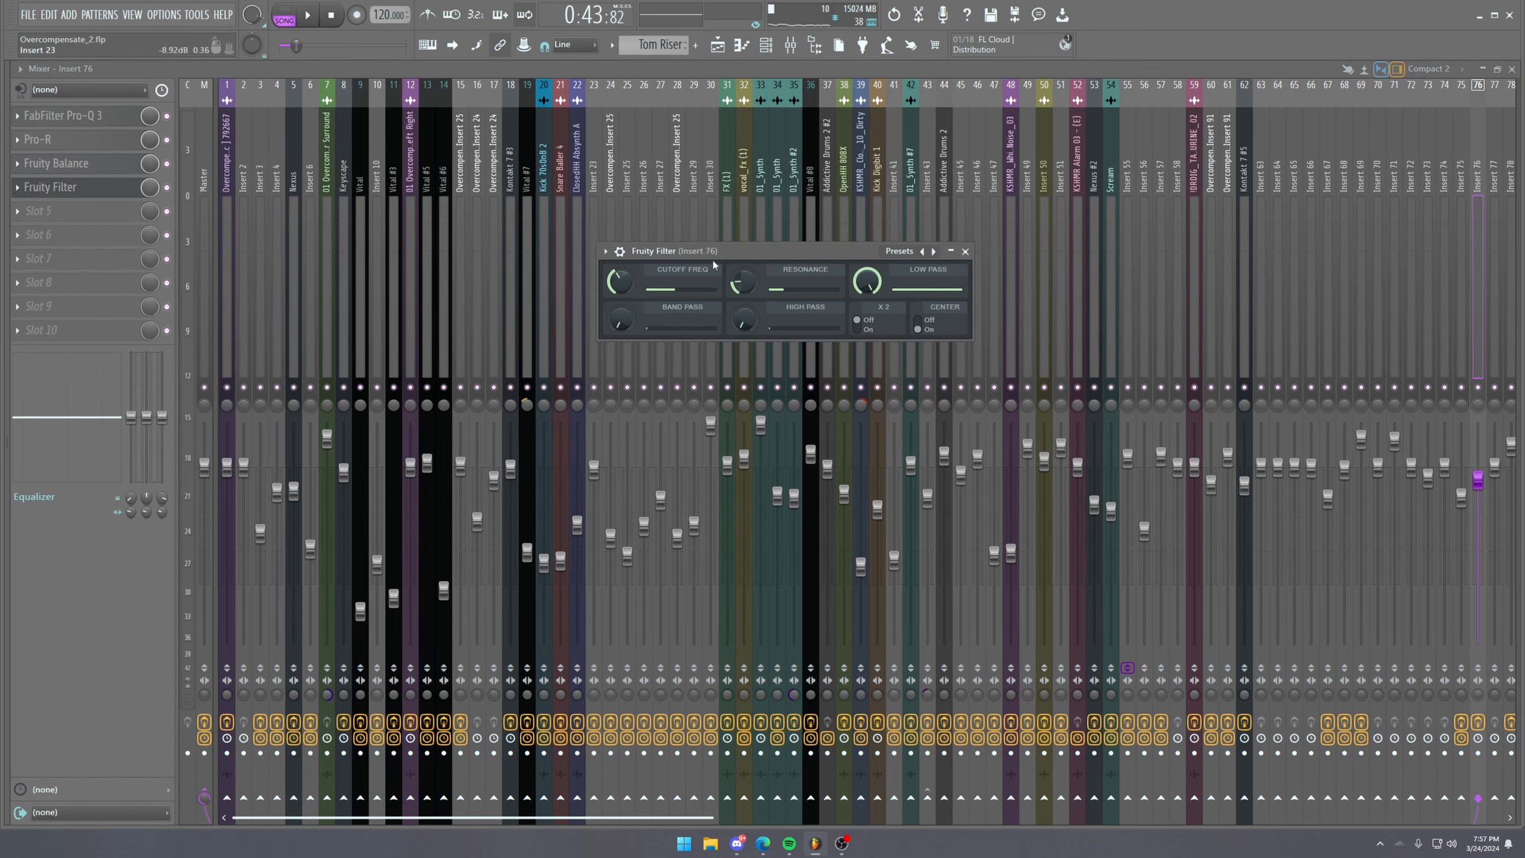
pyautogui.click(114, 192)
pyautogui.click(718, 46)
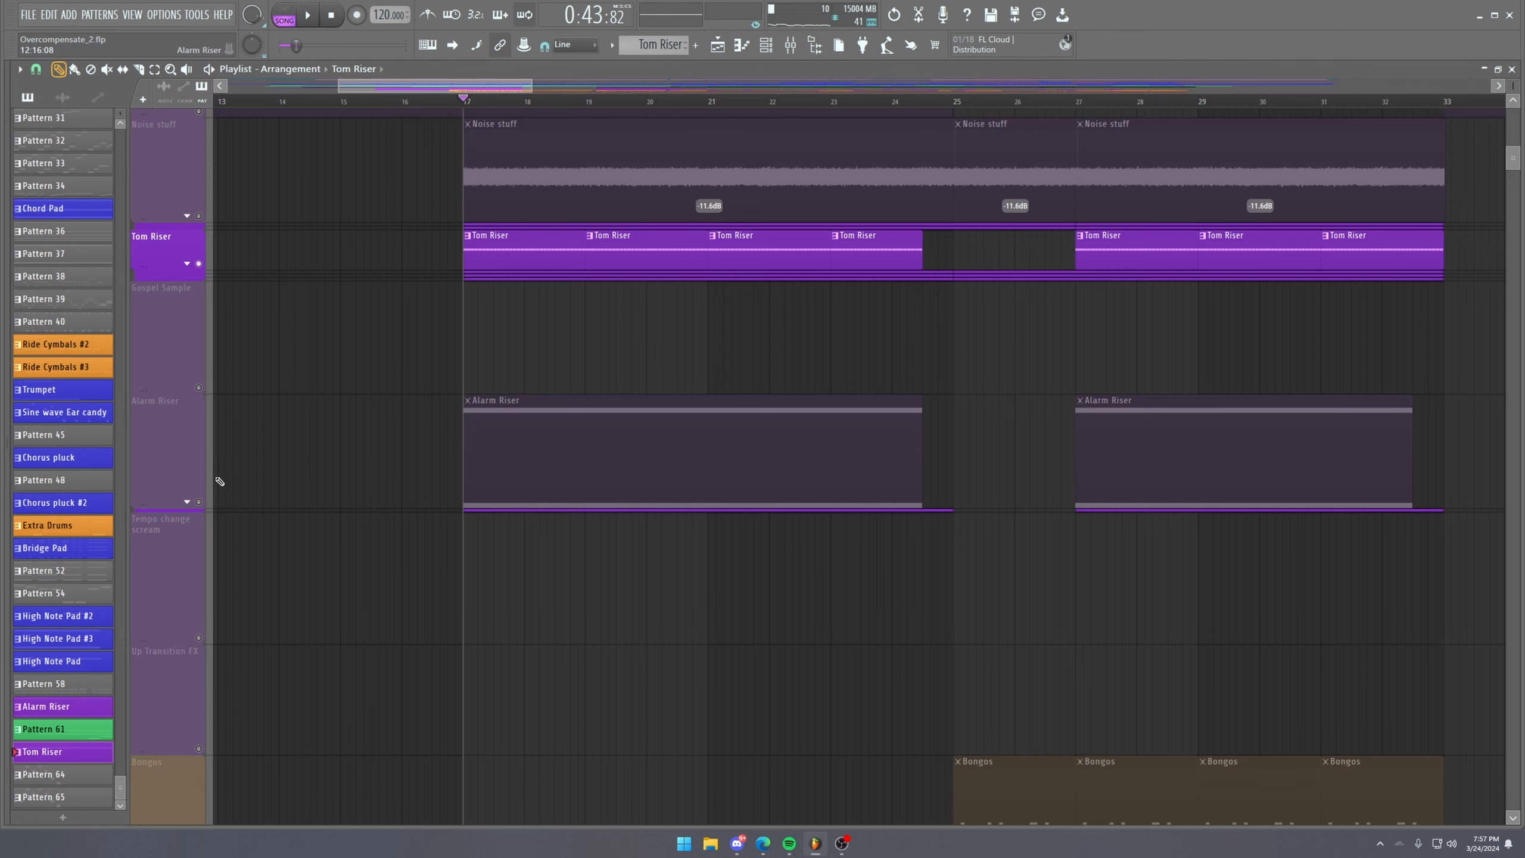
# Expand the Tom Riser track's automation lanes and examine the channel pitch and filter cutoff curves.
pyautogui.click(187, 263)
pyautogui.scroll(-3, 561, 601)
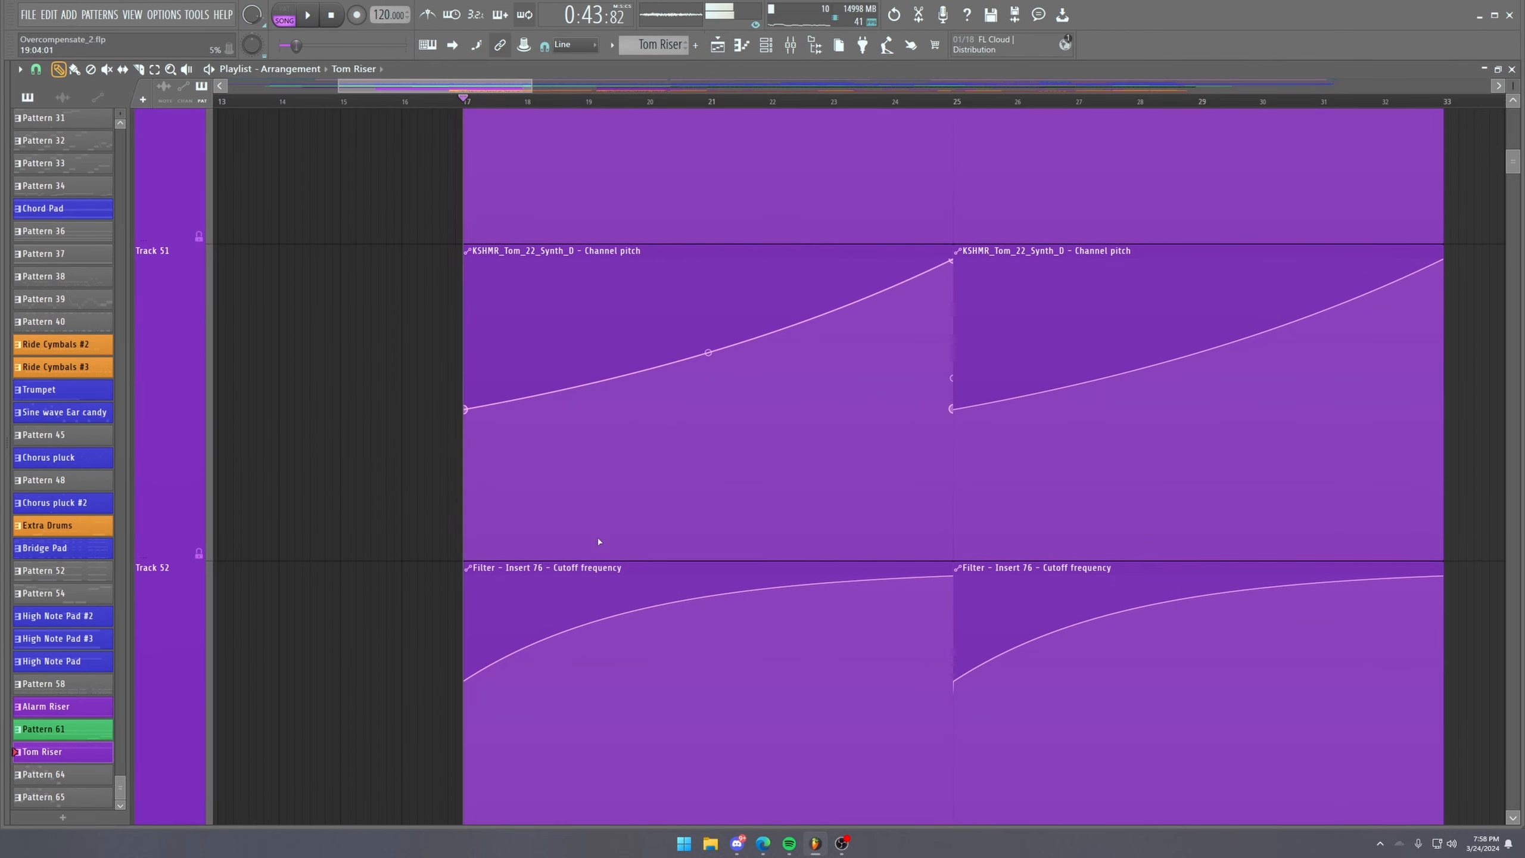
pyautogui.scroll(1, 659, 490)
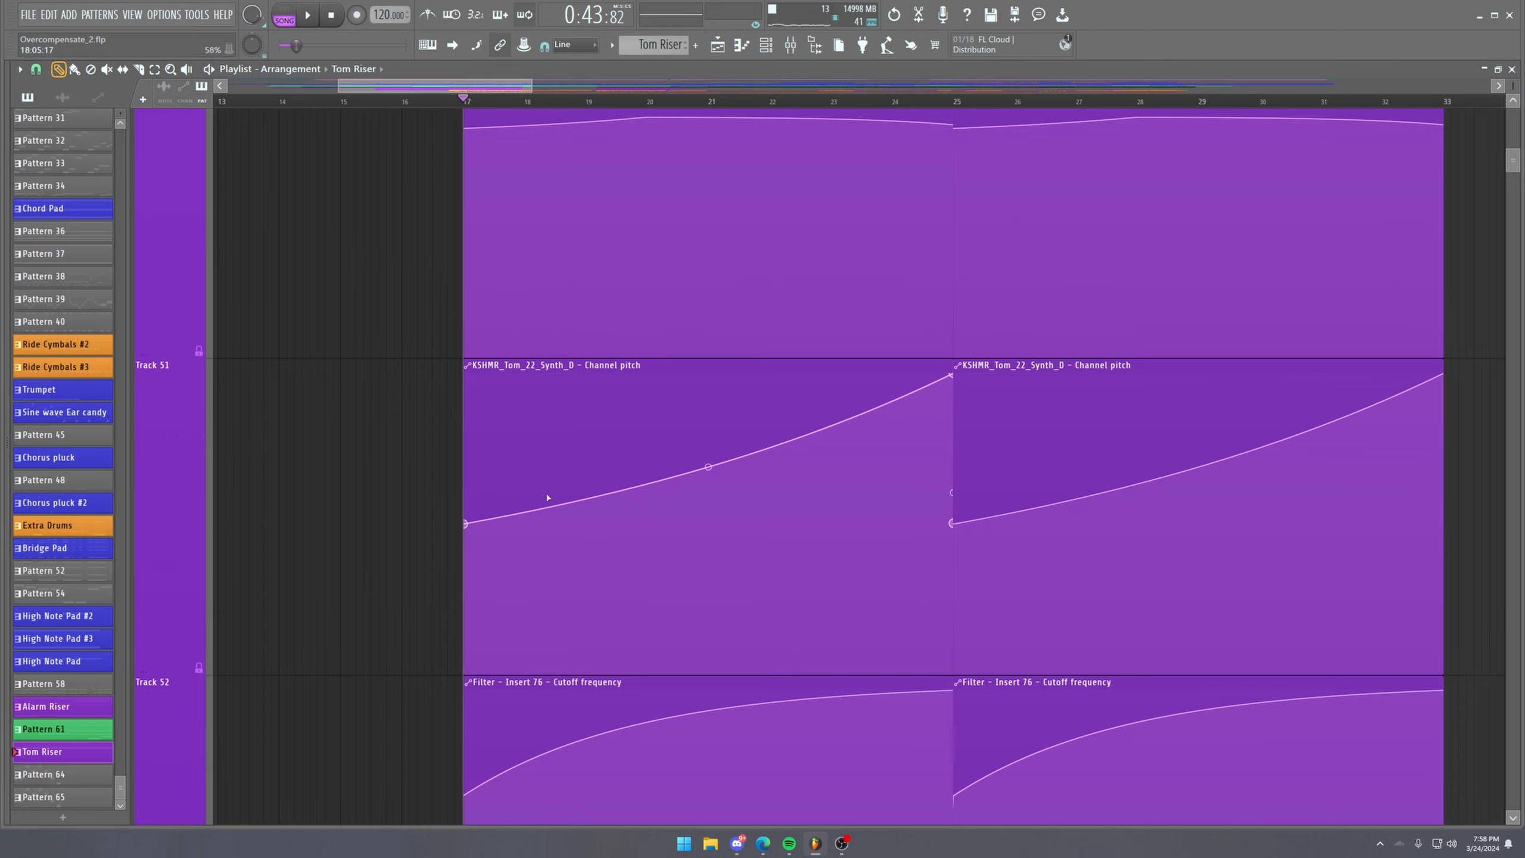
# Inspect the KSHMR_Tom_22_Synth_D channel pitch automation and the pitch range in its sampler channel settings, and return to the playlist.
pyautogui.doubleClick(688, 365)
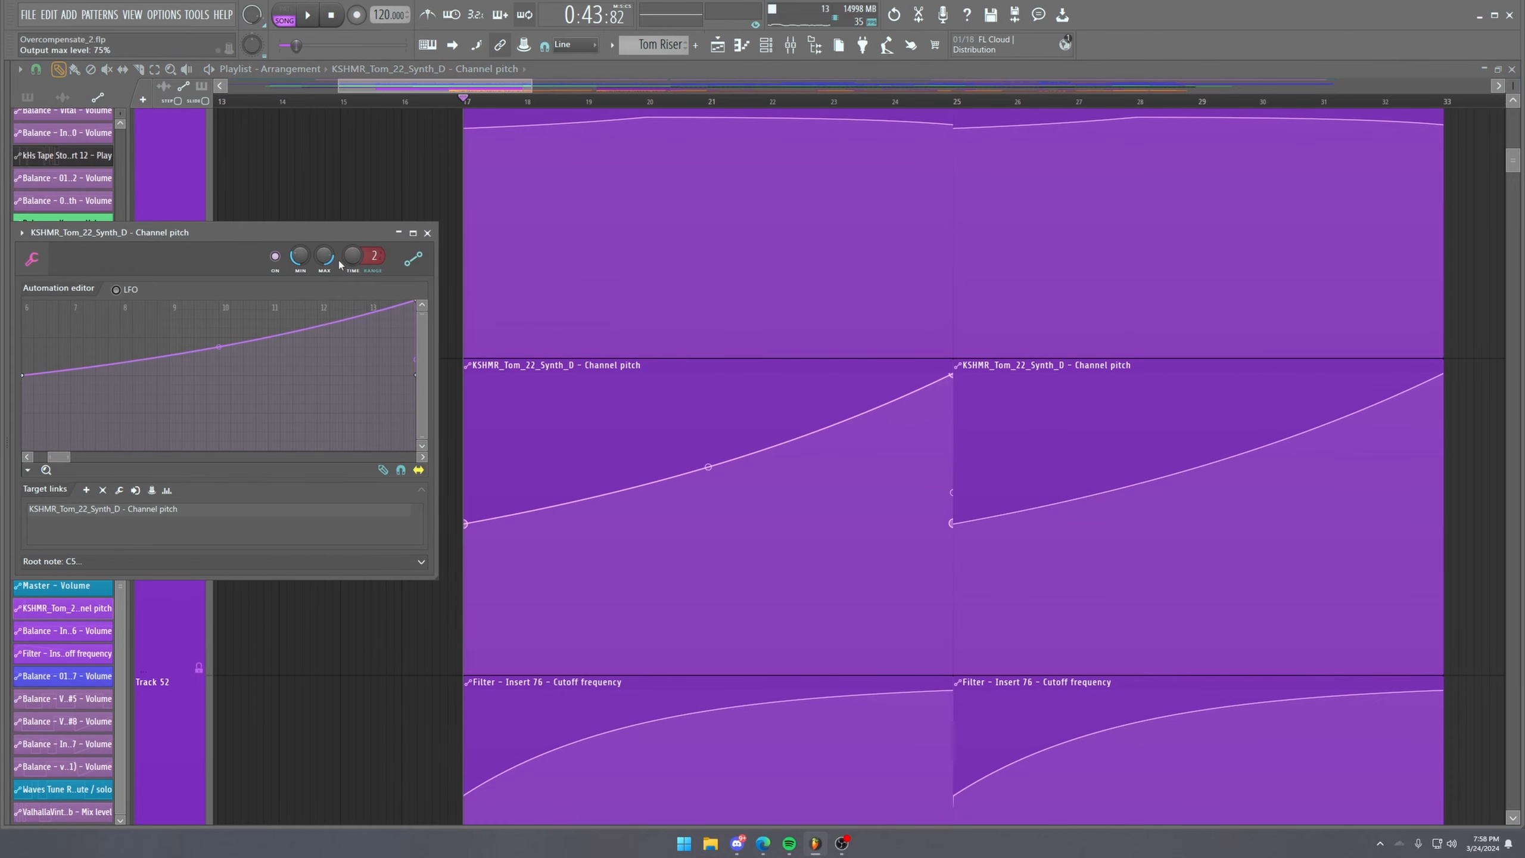
pyautogui.scroll(3, 669, 367)
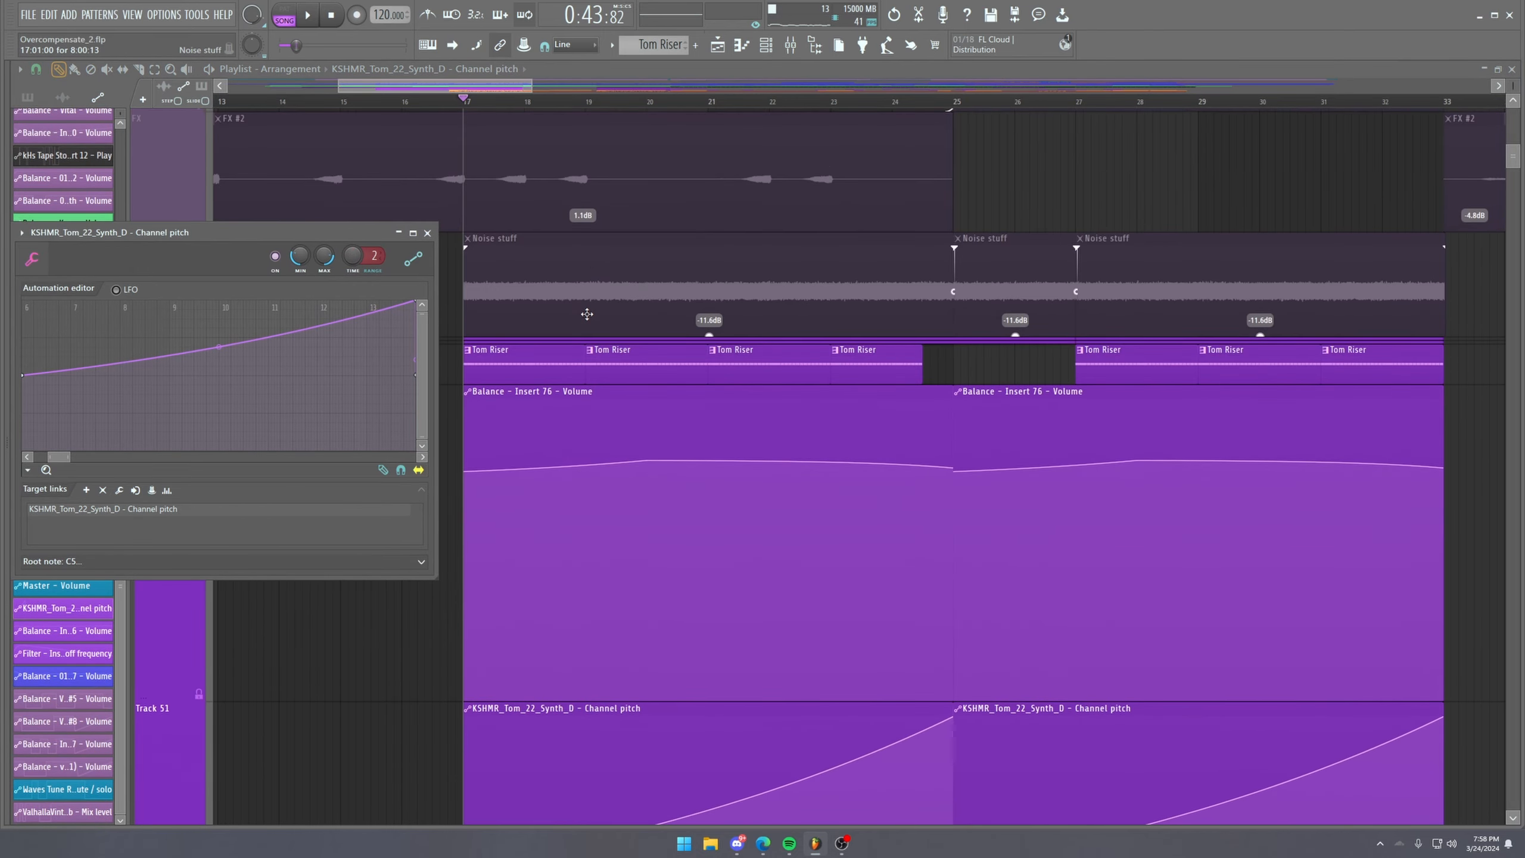
pyautogui.doubleClick(603, 370)
pyautogui.click(767, 46)
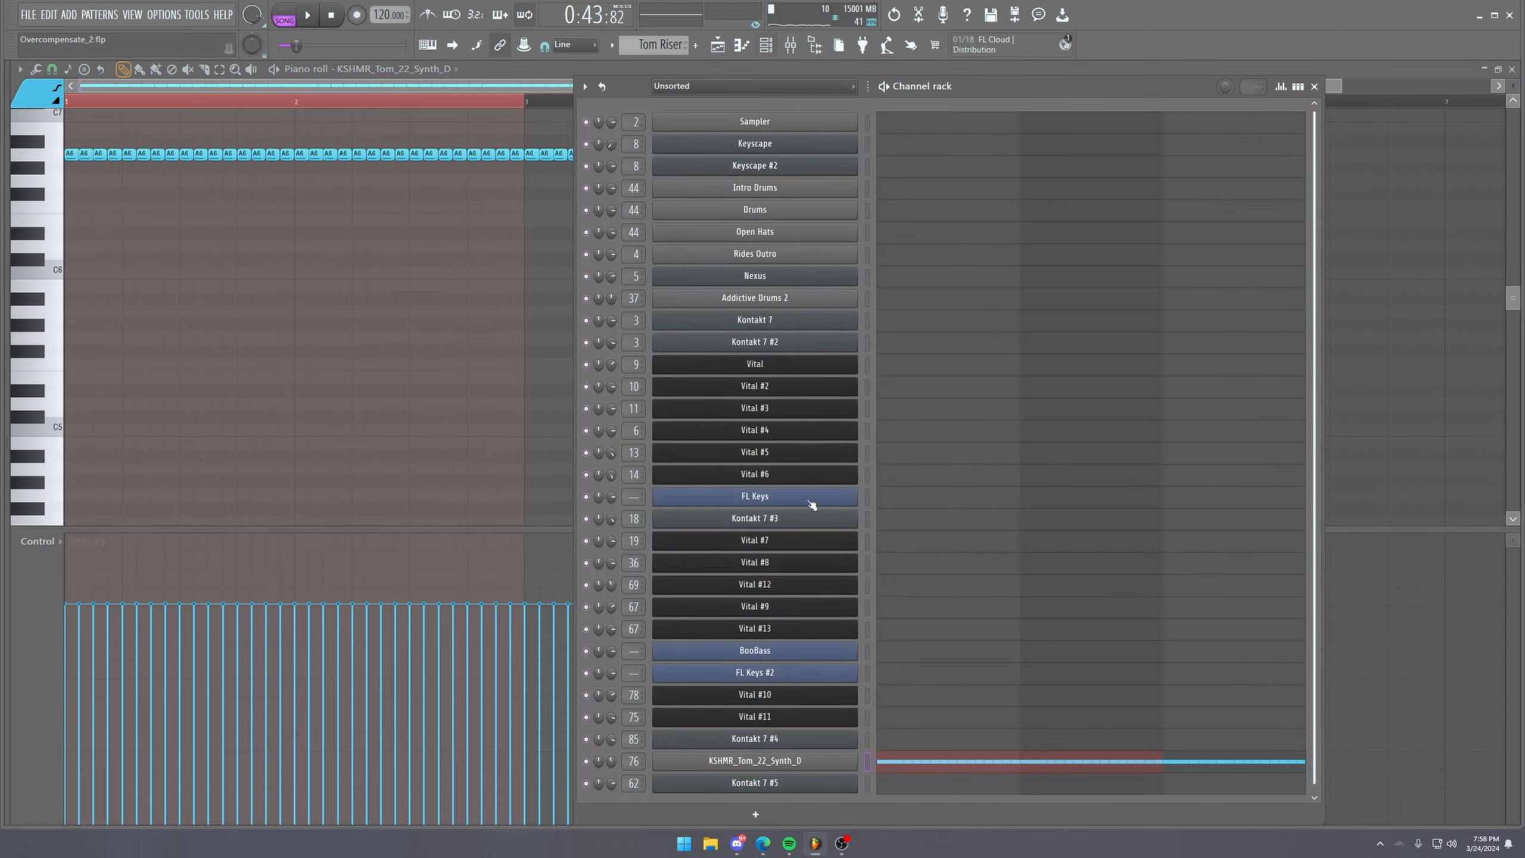
pyautogui.click(829, 763)
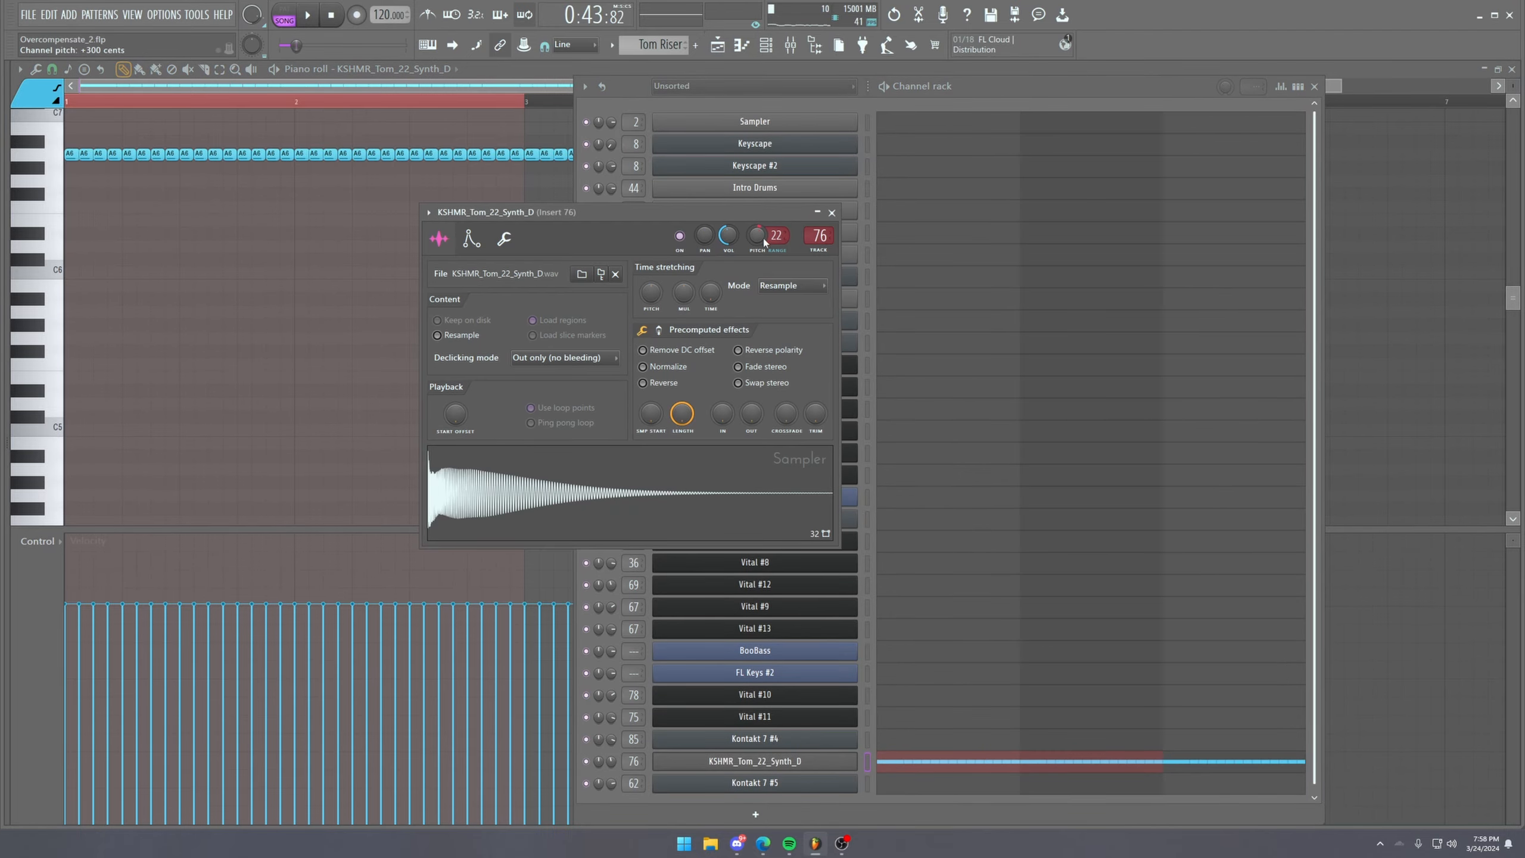
pyautogui.click(718, 46)
# Reduce the heights of the Tom Riser automation lanes on Tracks 50, 51 and 52 and play back the soloed riser from bar 17.
pyautogui.scroll(-4, 629, 300)
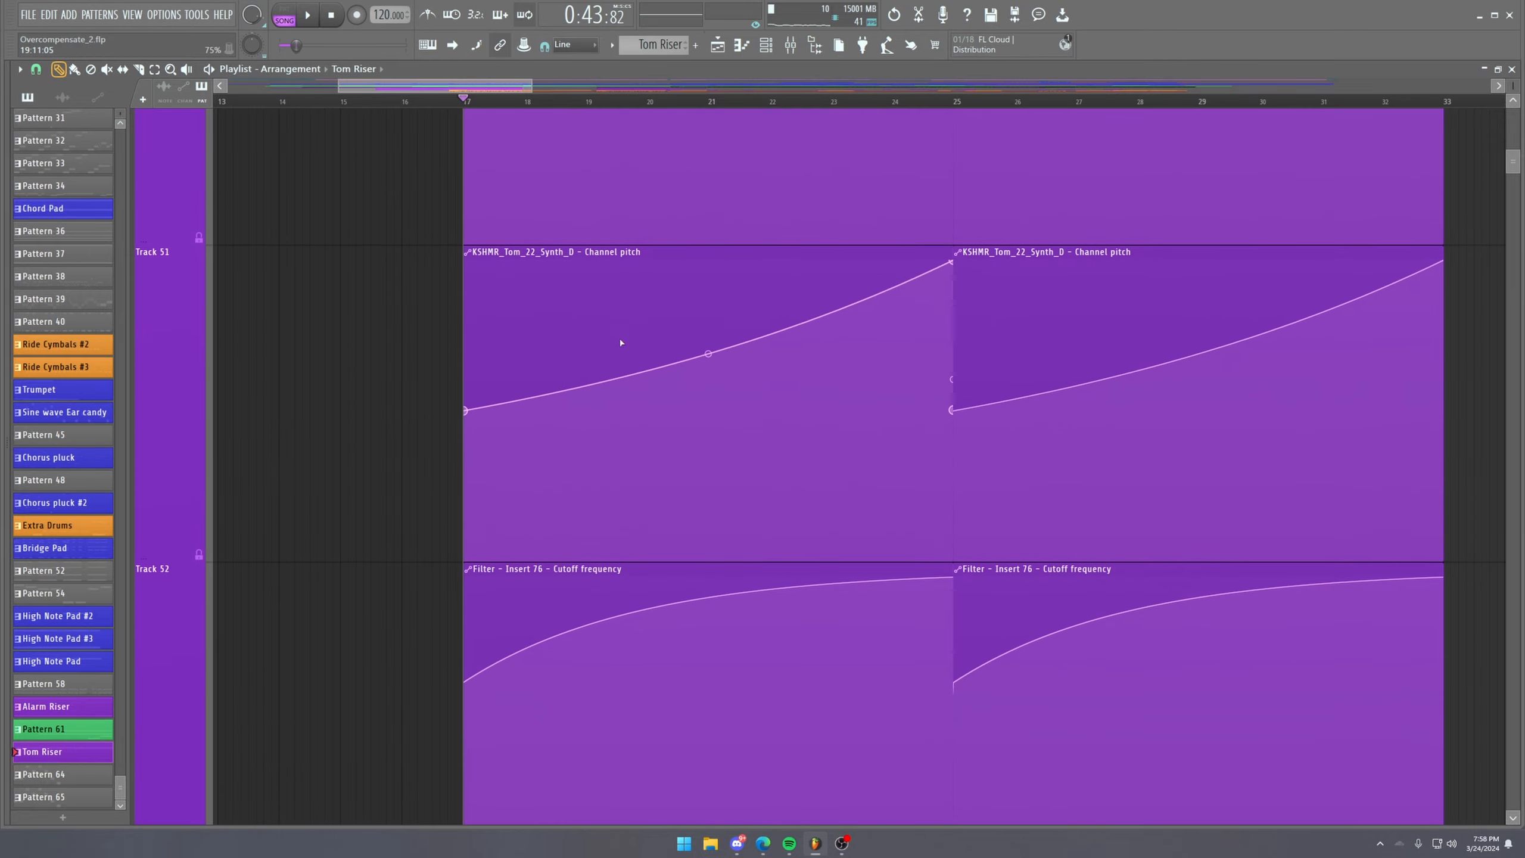
pyautogui.moveTo(163, 555); pyautogui.dragTo(171, 240)
pyautogui.scroll(-2, 170, 240)
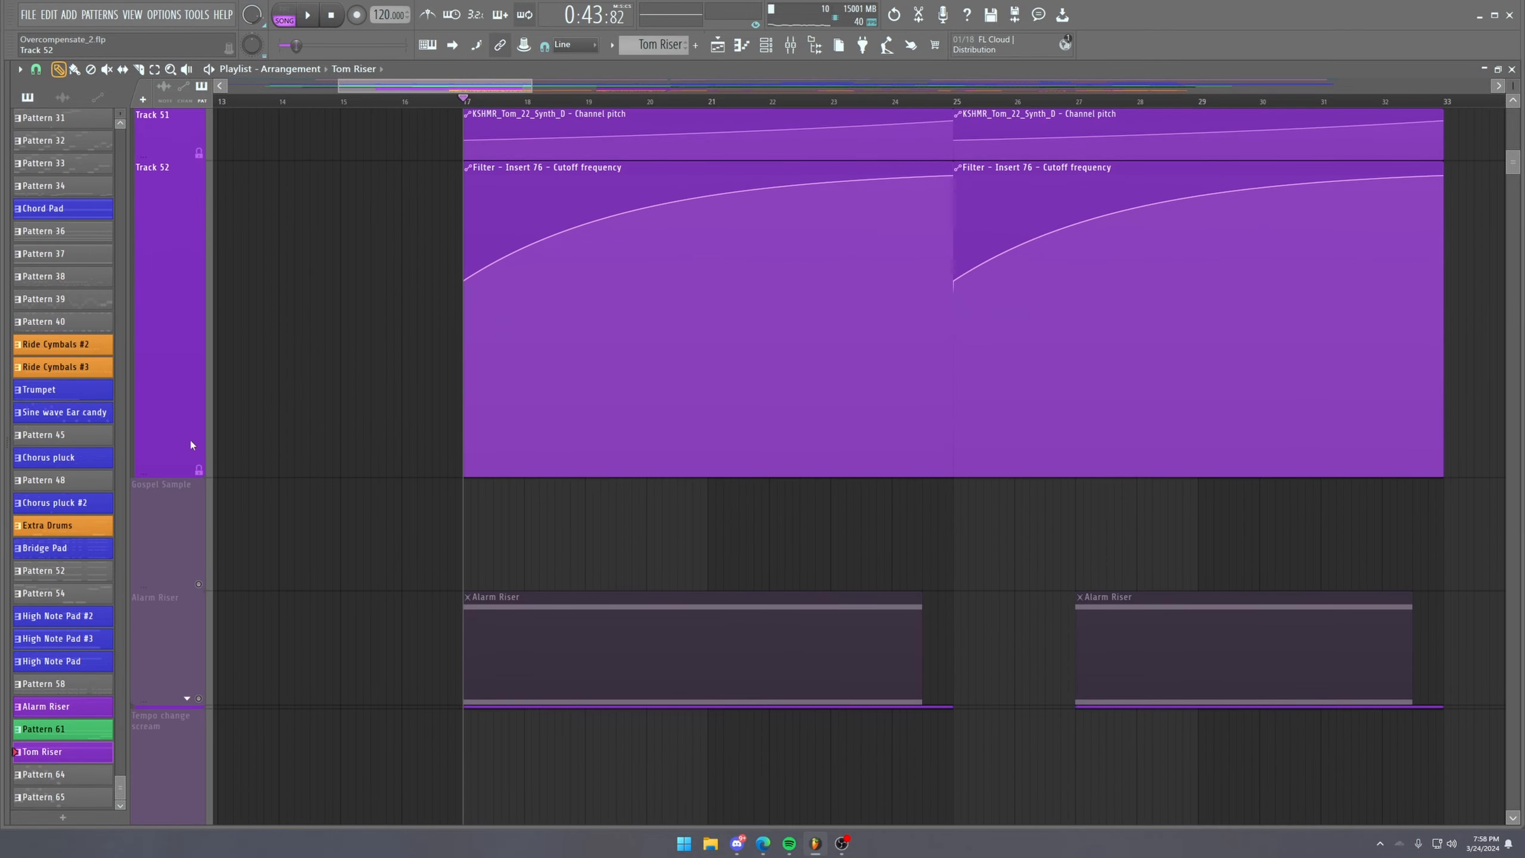
pyautogui.moveTo(172, 472); pyautogui.dragTo(181, 196)
pyautogui.scroll(4, 384, 361)
pyautogui.scroll(-1, 397, 384)
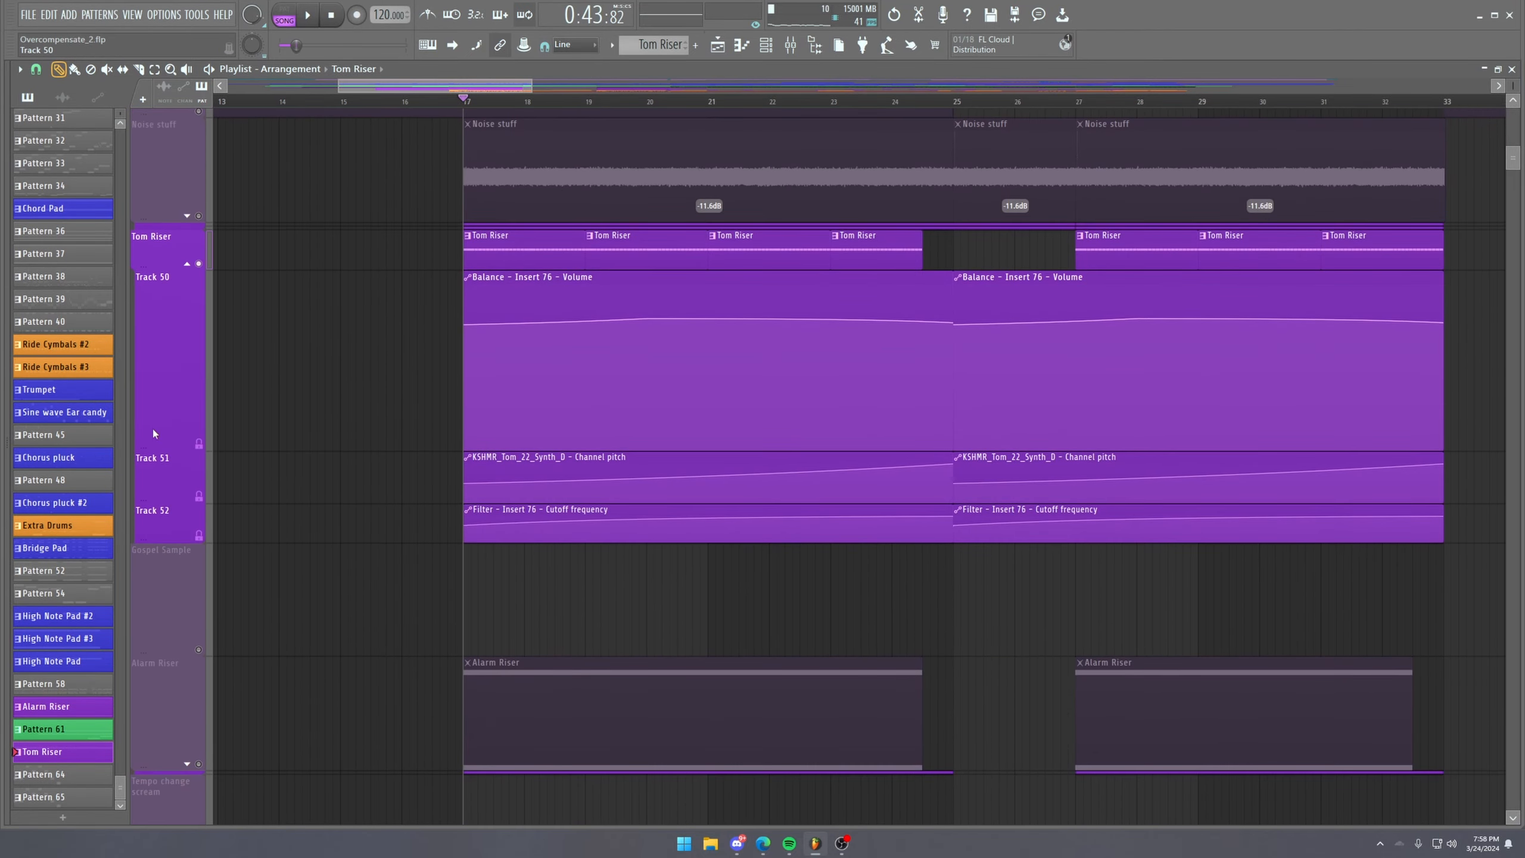
pyautogui.moveTo(157, 446); pyautogui.dragTo(167, 342)
pyautogui.press('space')
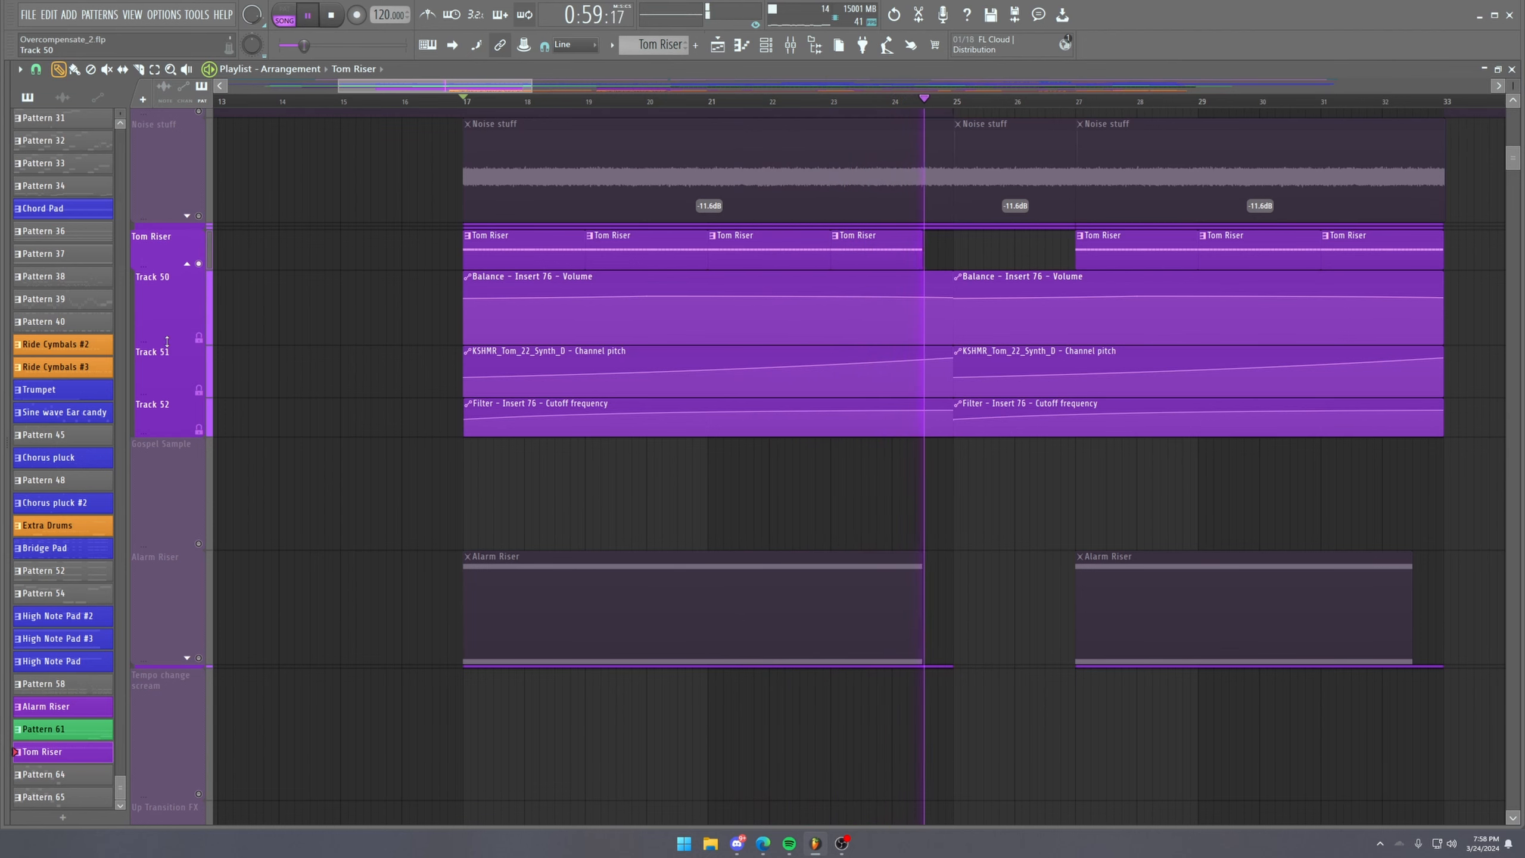
pyautogui.press('space')
# Solo the Alarm Riser track and open its first pattern clip in the piano roll.
pyautogui.scroll(-4, 586, 344)
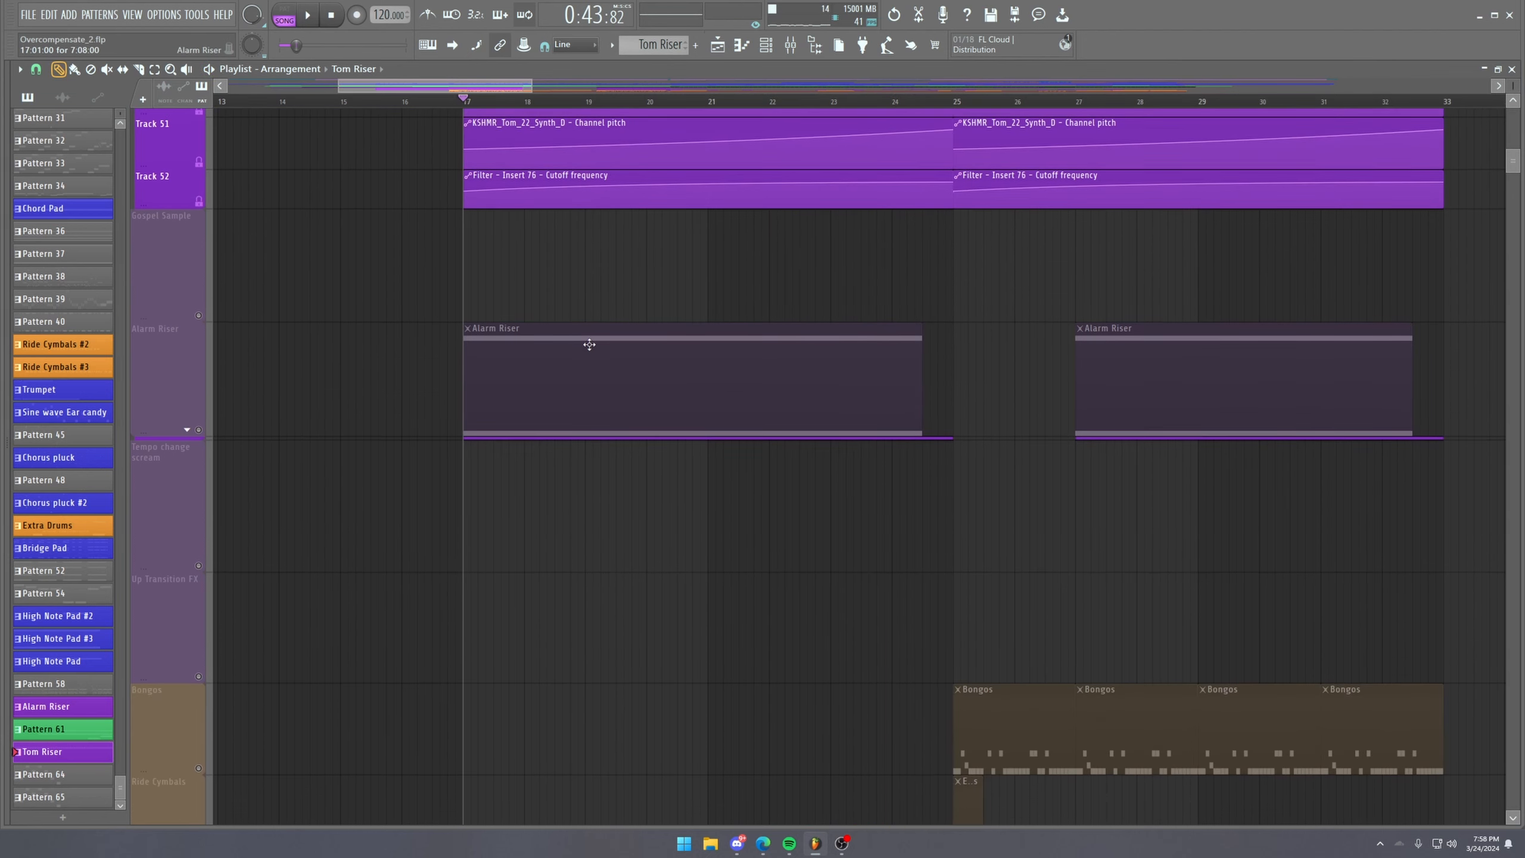
pyautogui.scroll(4, 583, 337)
pyautogui.scroll(-3, 549, 114)
pyautogui.hscroll(1, 538, 121)
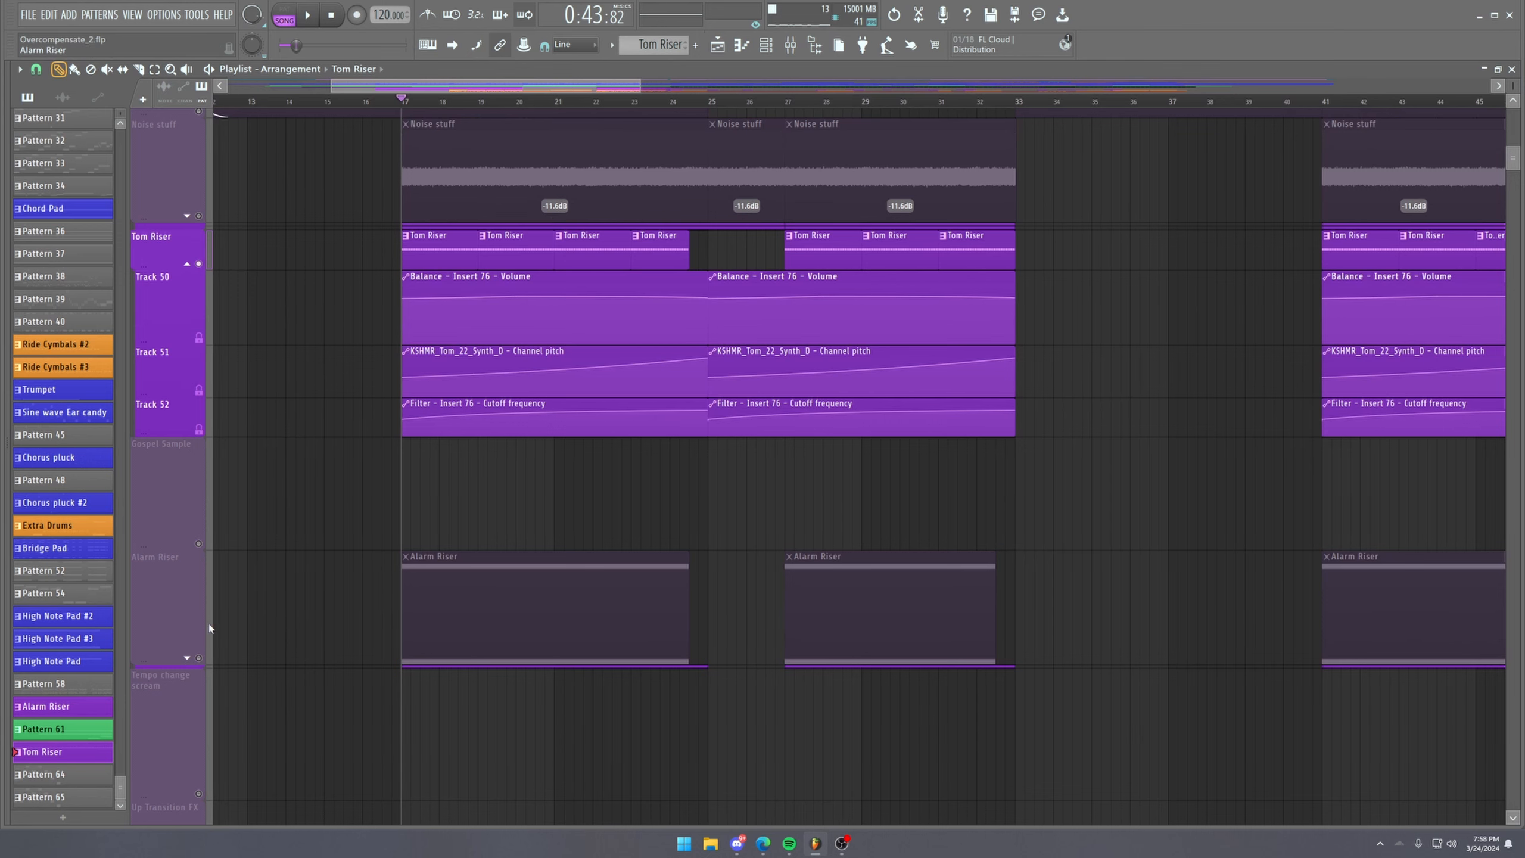
pyautogui.rightClick(199, 656)
pyautogui.rightClick(199, 657)
pyautogui.doubleClick(442, 553)
pyautogui.scroll(-2, 368, 90)
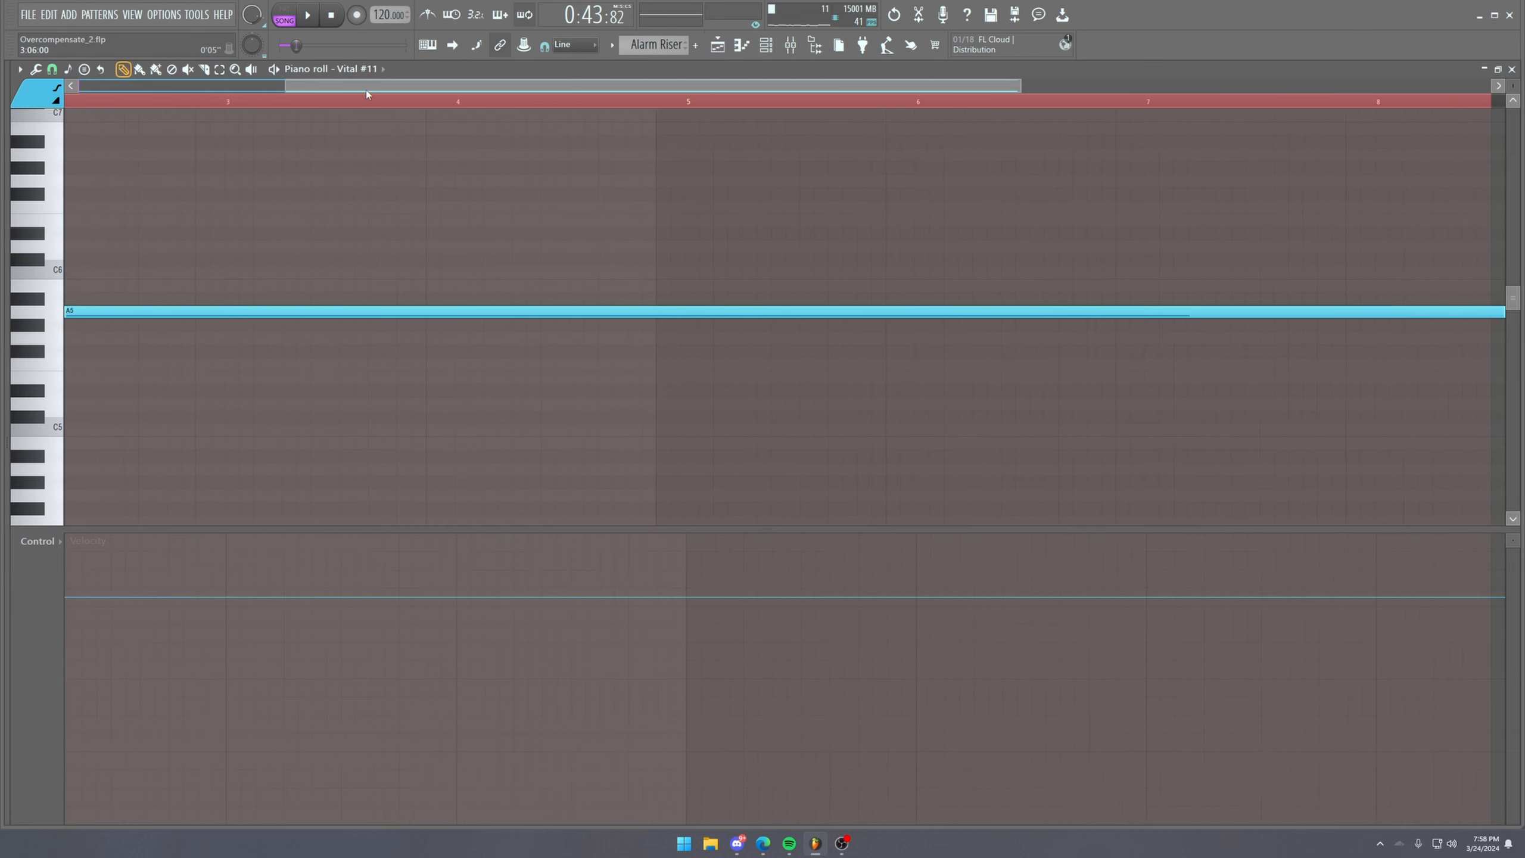
pyautogui.scroll(-4, 728, 102)
# Review the Vital #11 oscillator and its Chorus, Filter and Reverb effects, audition the A5 note and play back the riser.
pyautogui.click(765, 46)
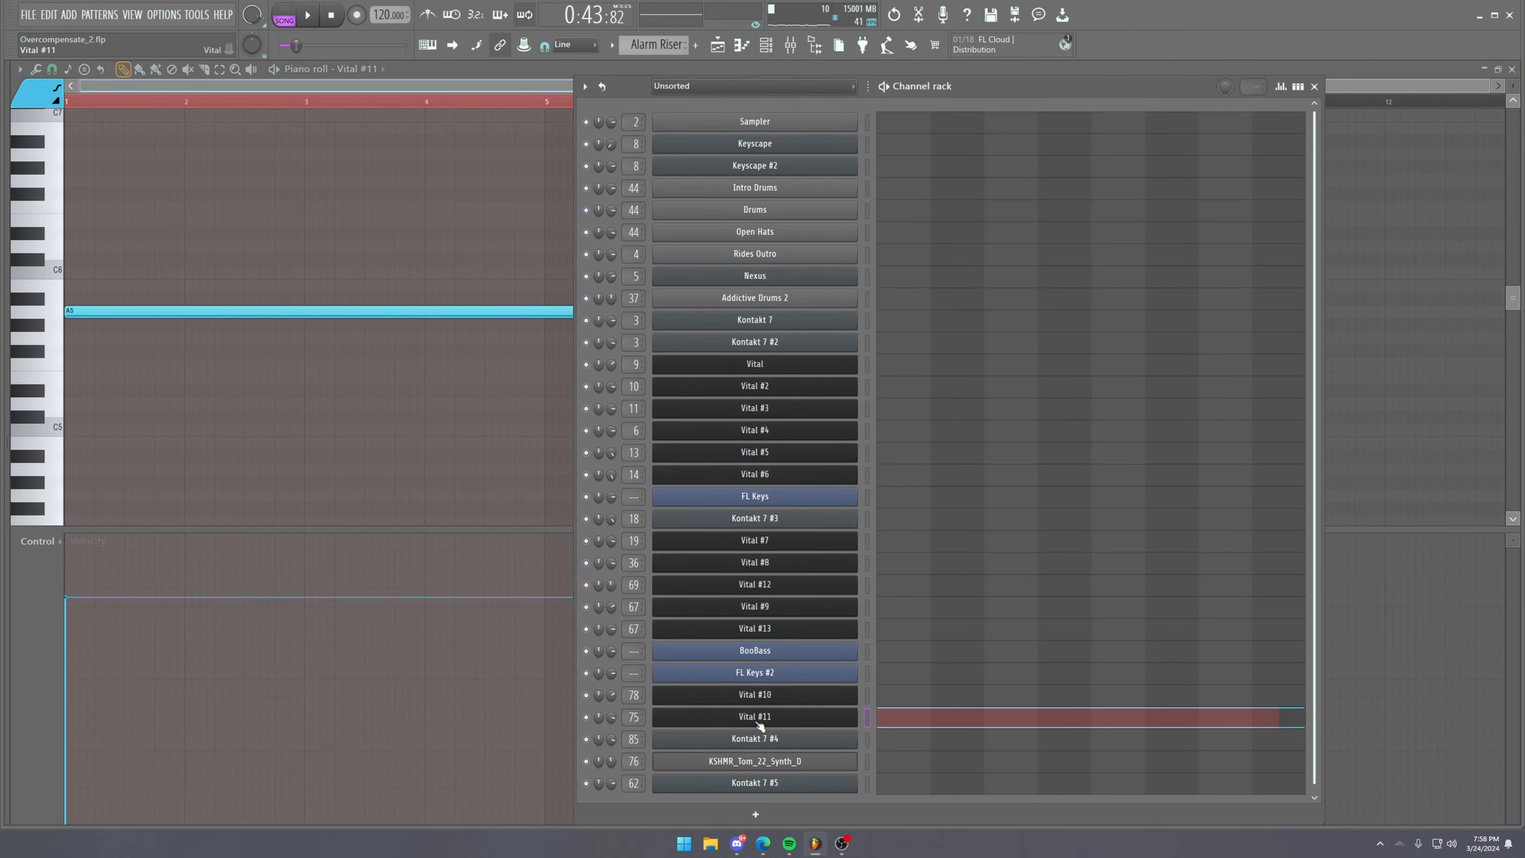
pyautogui.click(759, 723)
pyautogui.moveTo(376, 219); pyautogui.dragTo(612, 157)
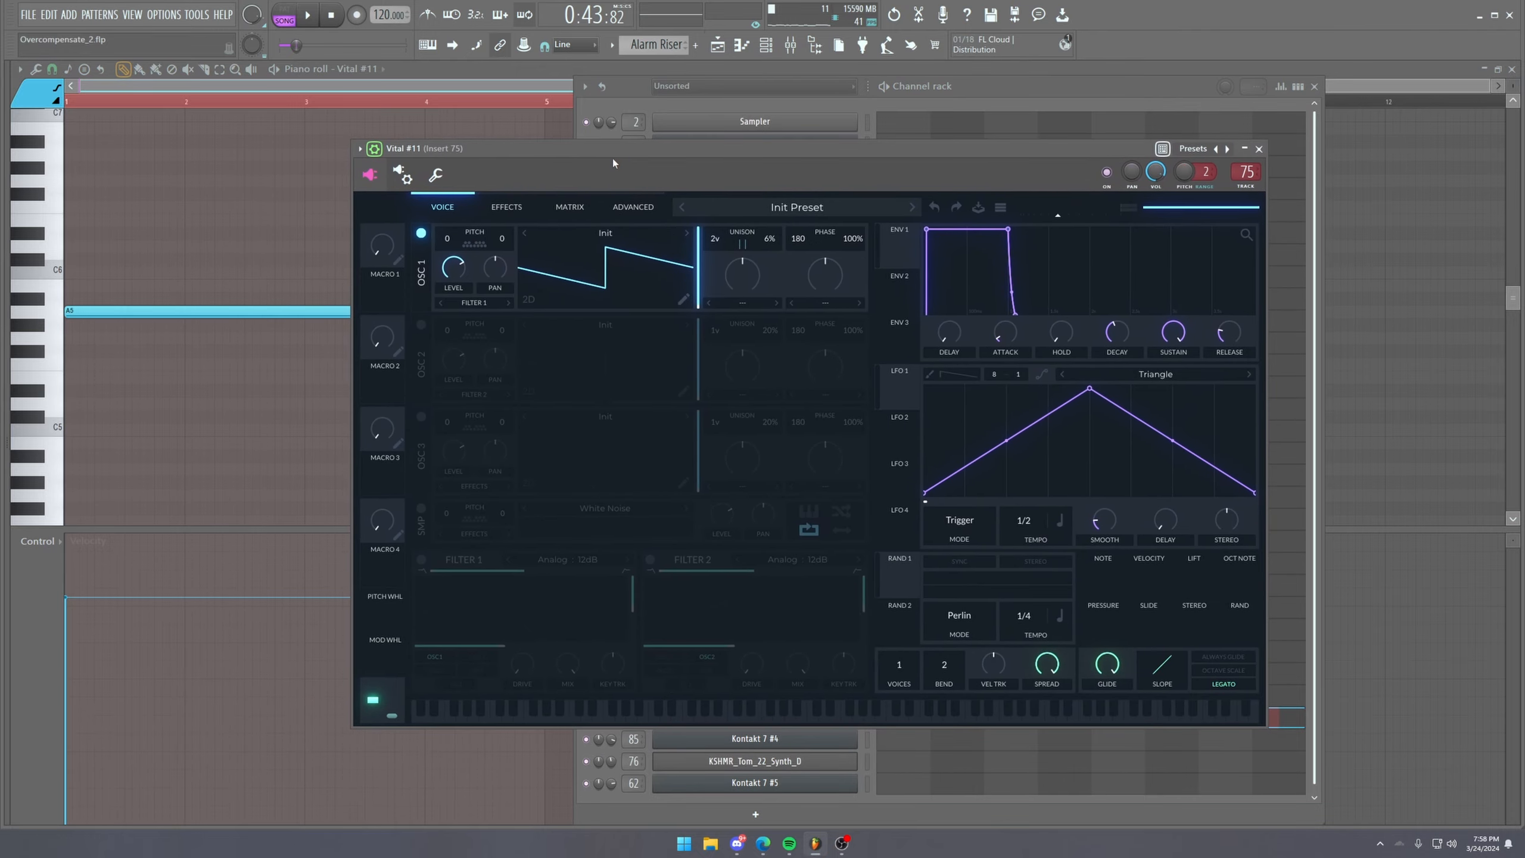
pyautogui.click(505, 208)
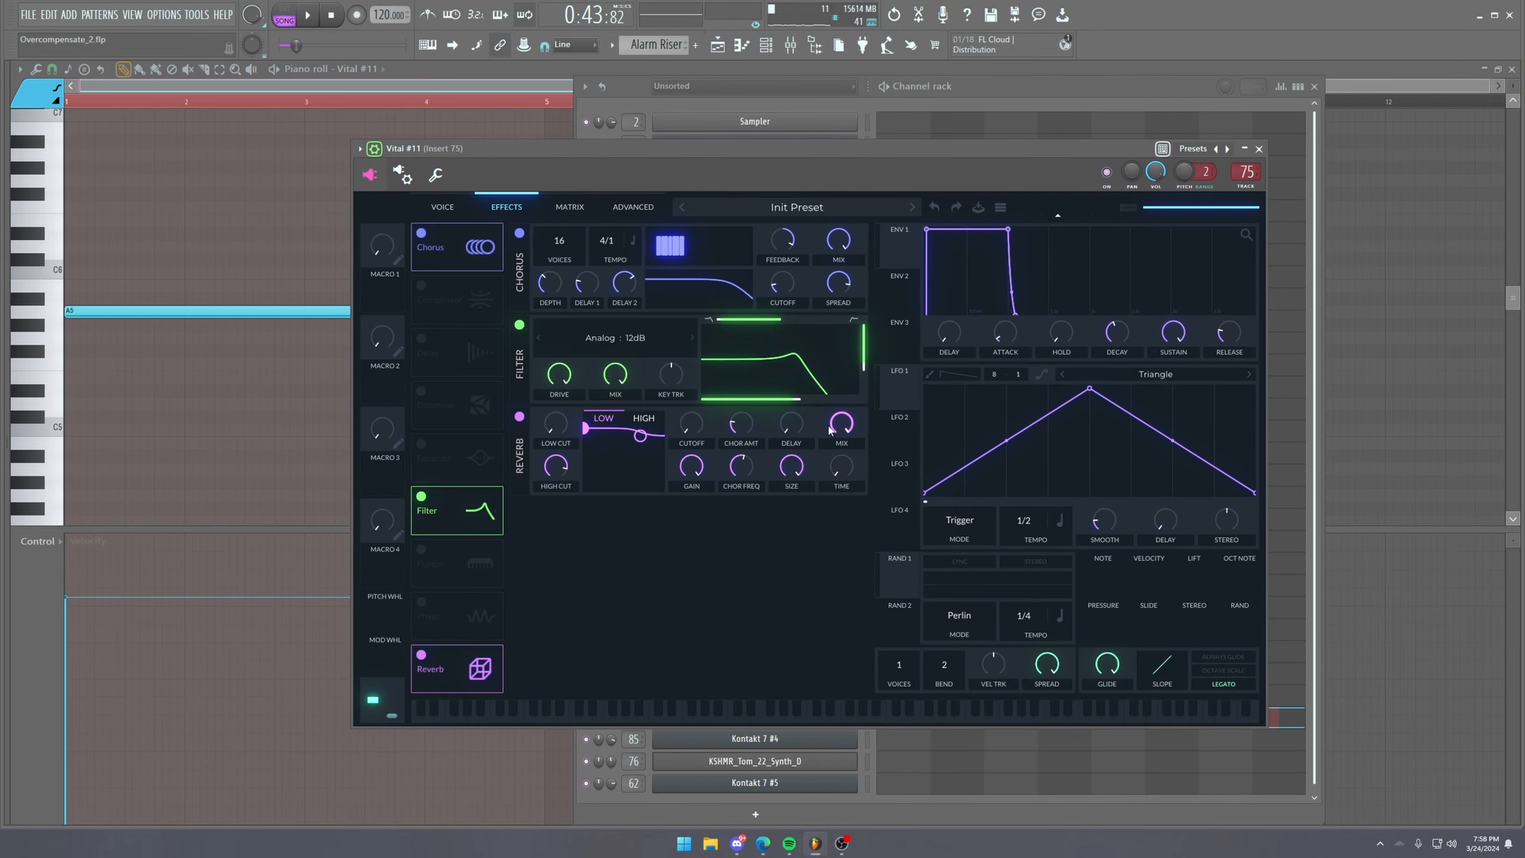
pyautogui.click(1260, 149)
pyautogui.click(158, 311)
pyautogui.press('space')
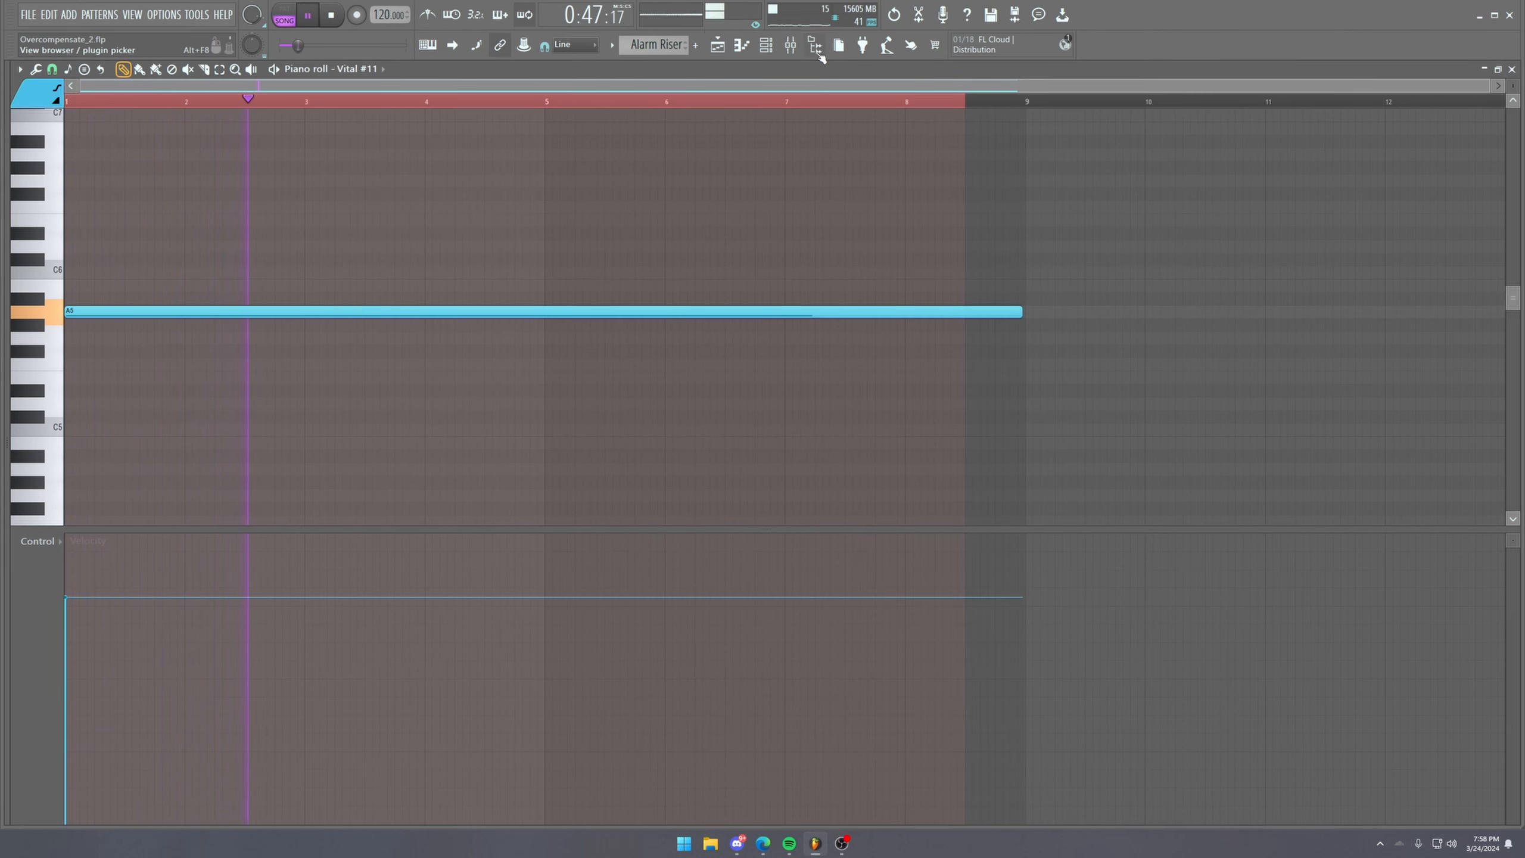
# Check the effect chain on mixer Insert 75 and recheck the Vital #11 effects during playback, and stop the playback.
pyautogui.click(790, 46)
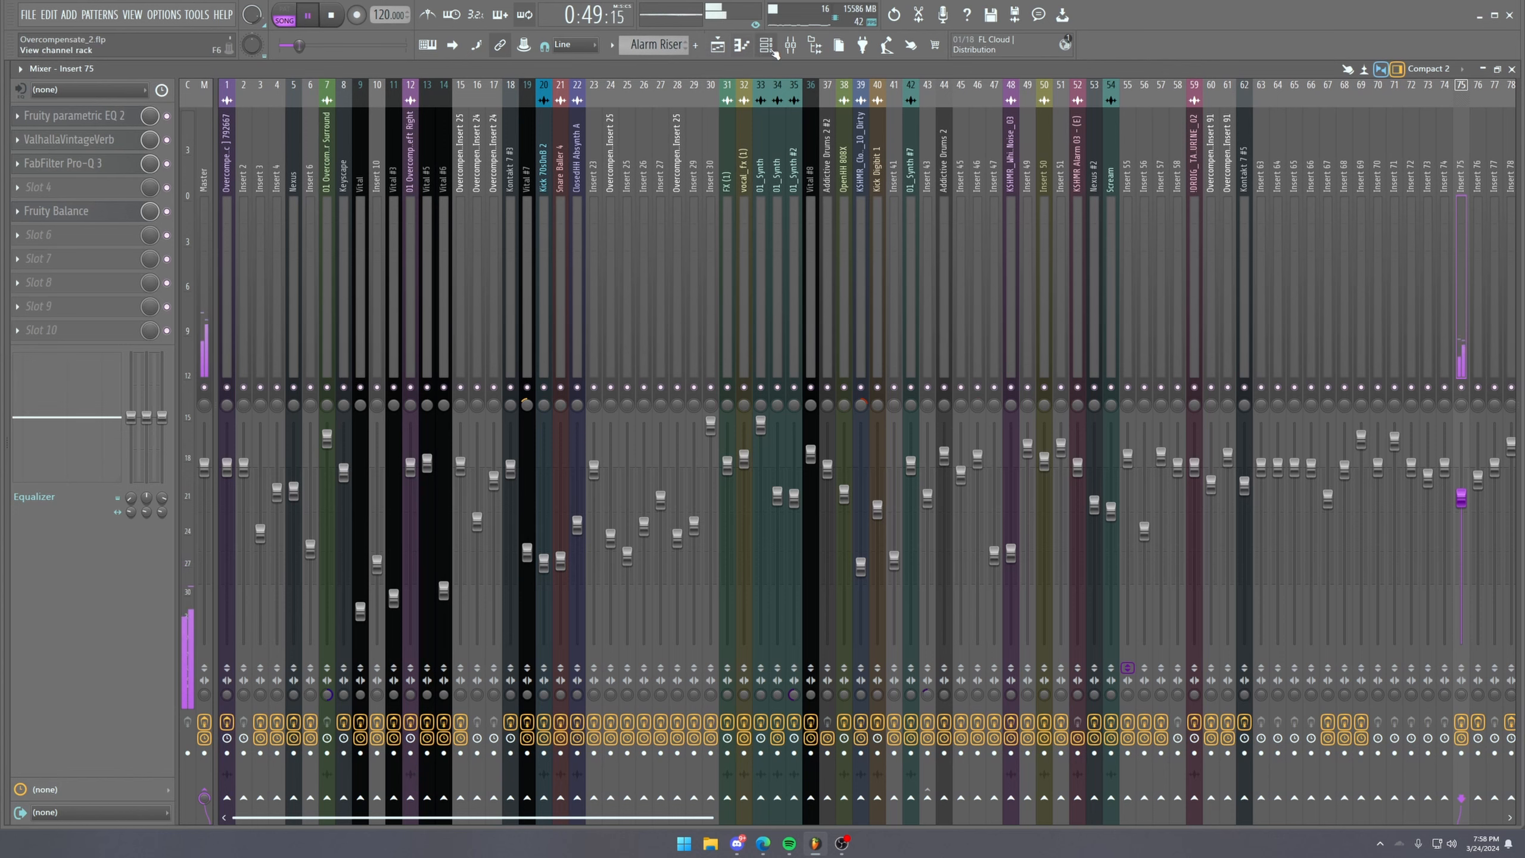
pyautogui.click(766, 45)
pyautogui.click(801, 711)
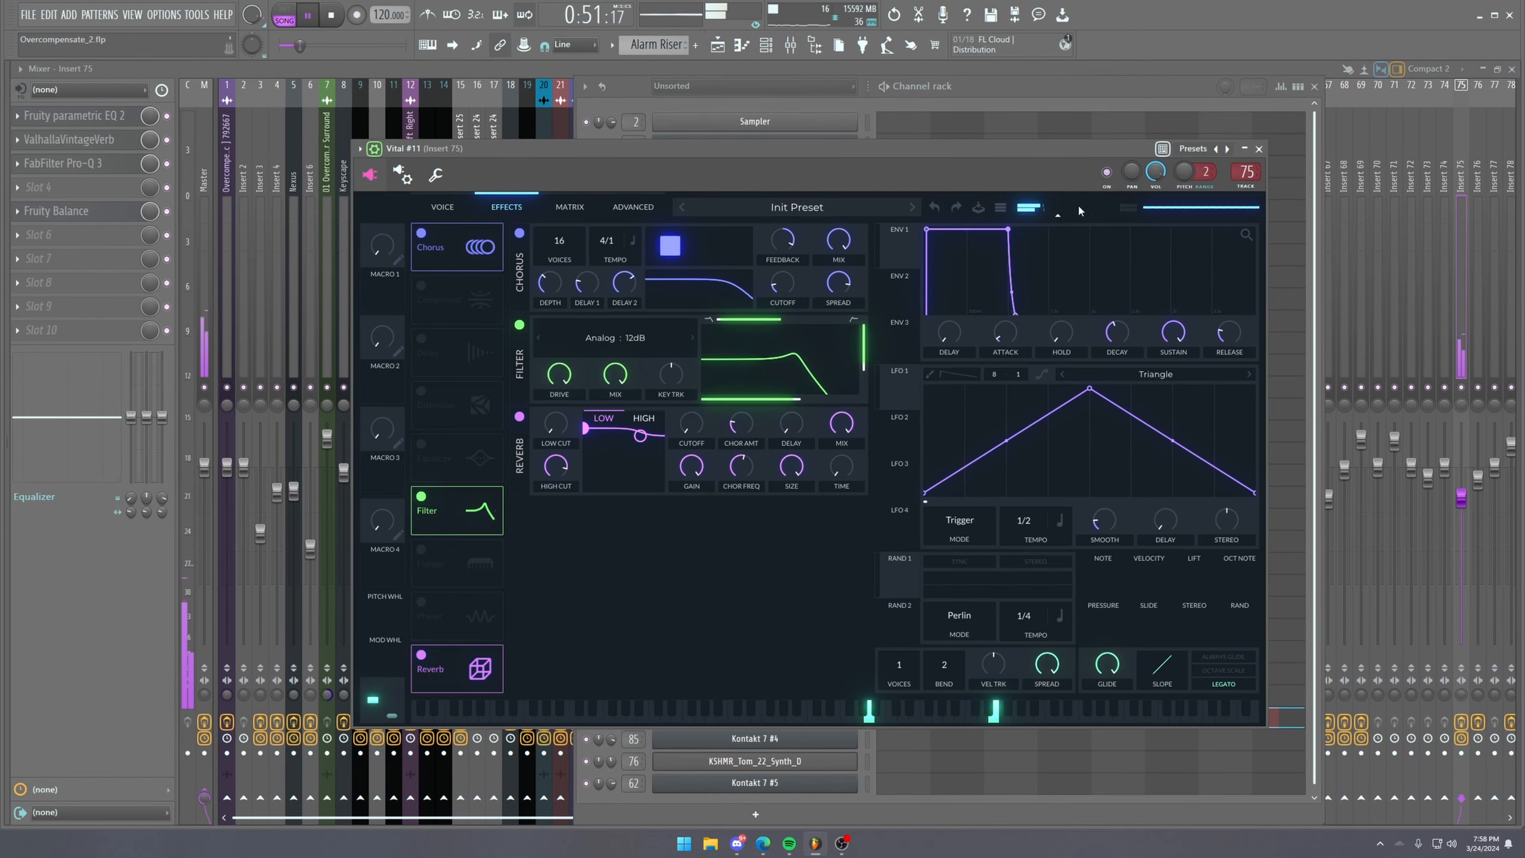
pyautogui.click(1259, 149)
pyautogui.click(427, 249)
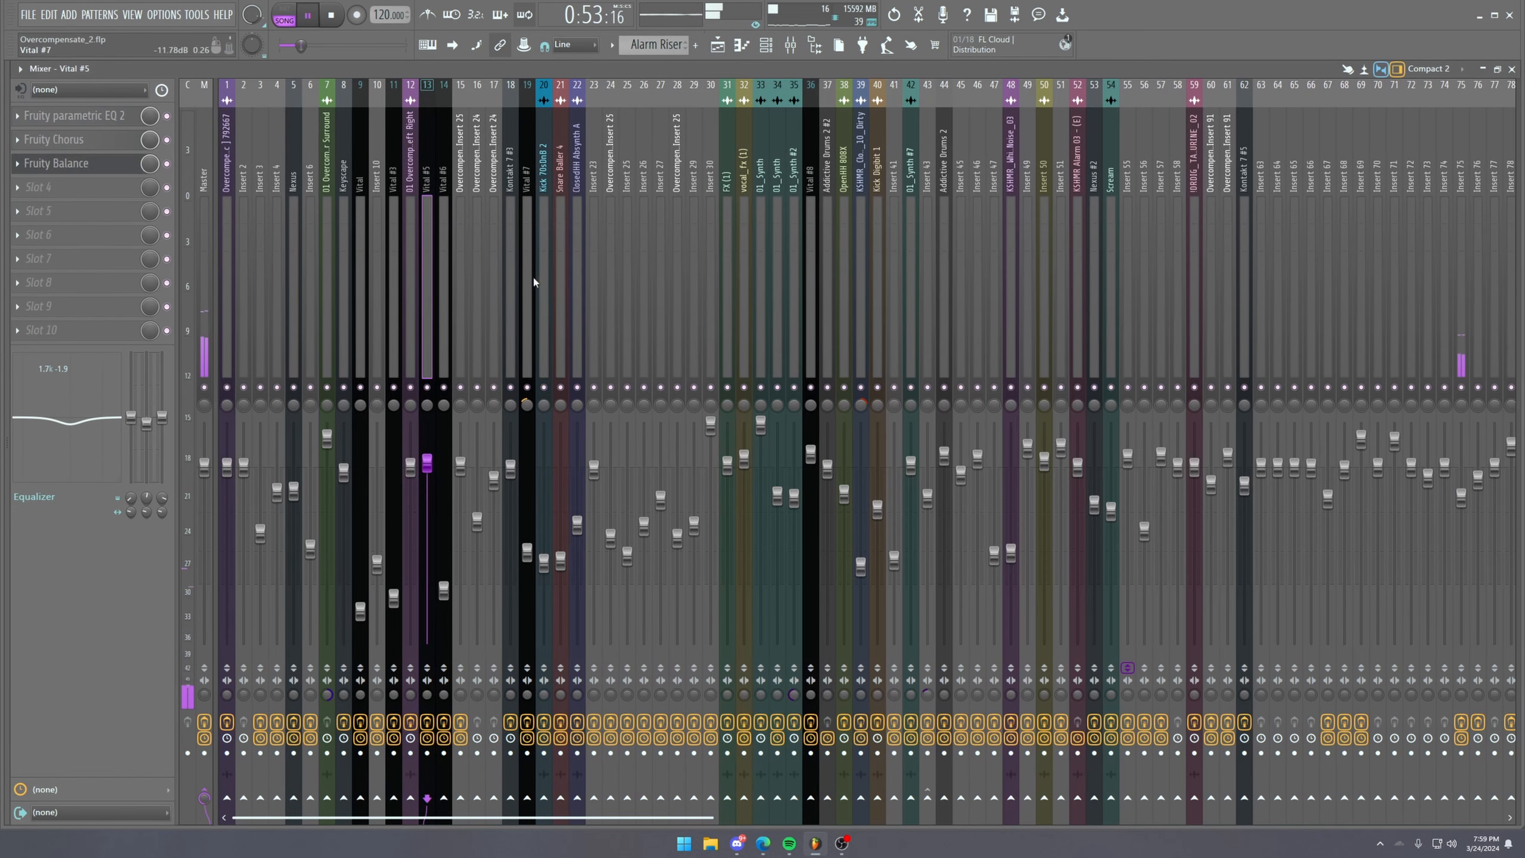
pyautogui.click(765, 45)
pyautogui.press('space')
pyautogui.click(829, 723)
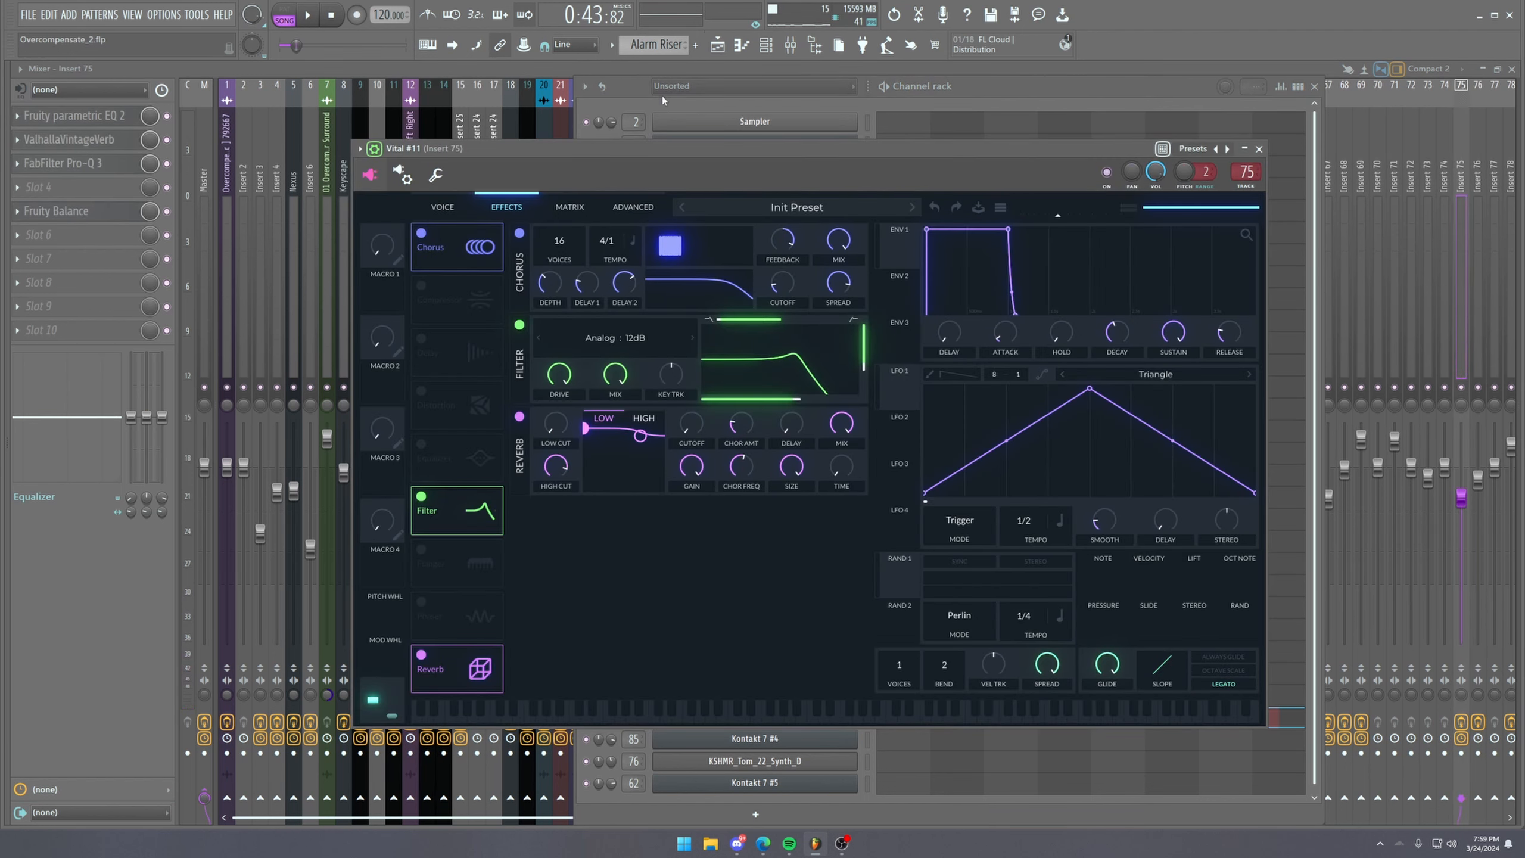
pyautogui.click(824, 90)
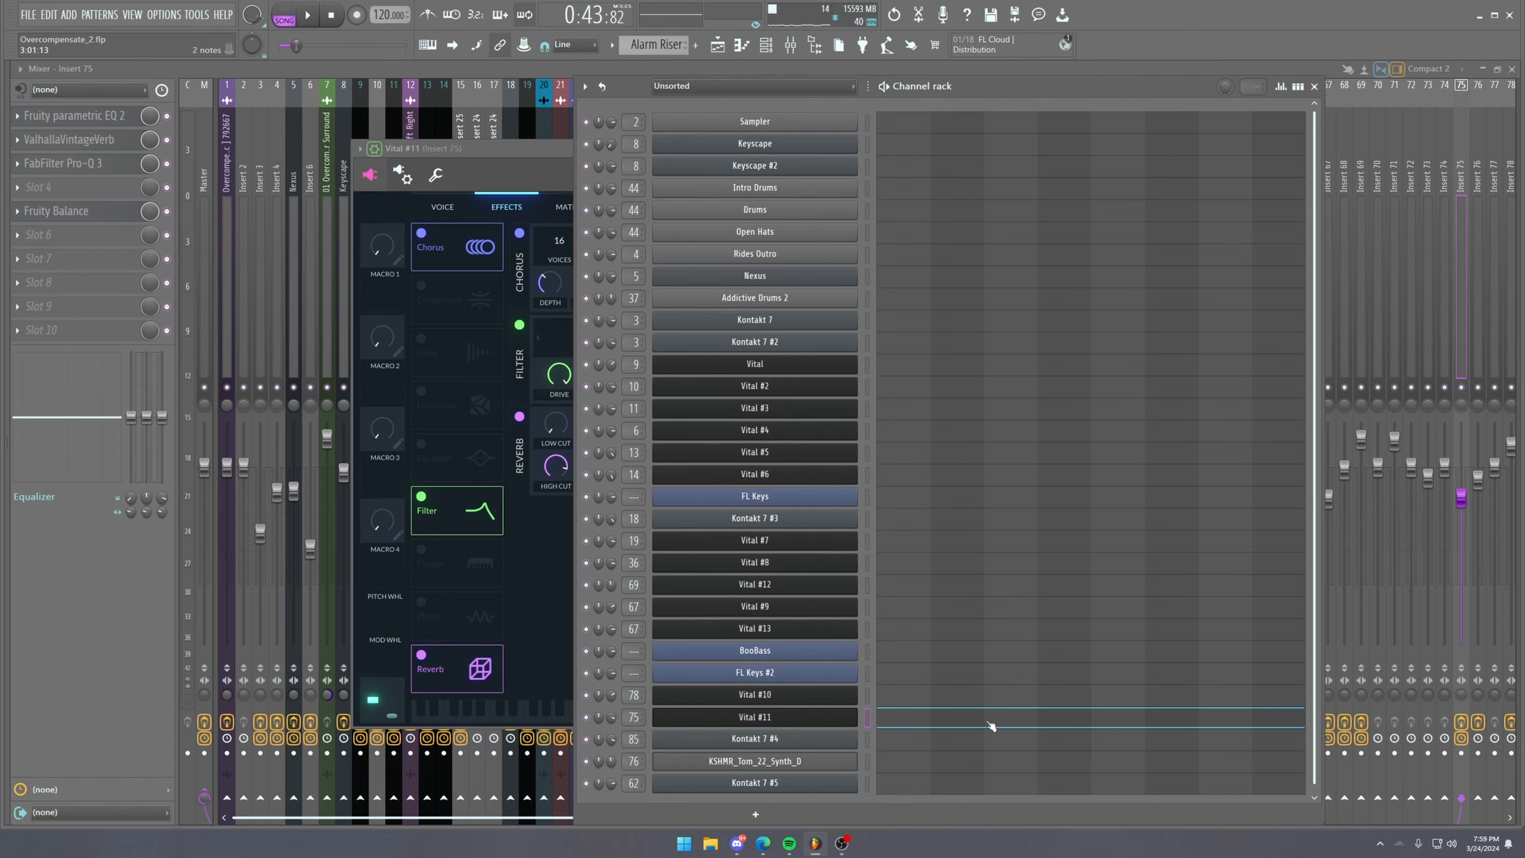
# Open the Vital #11 notes in the piano roll, audition A5 and E7, and examine their start positions up close.
pyautogui.click(991, 726)
pyautogui.scroll(3, 118, 149)
pyautogui.keyDown('ctrl'); pyautogui.scroll(3, 120, 343); pyautogui.keyUp('ctrl')
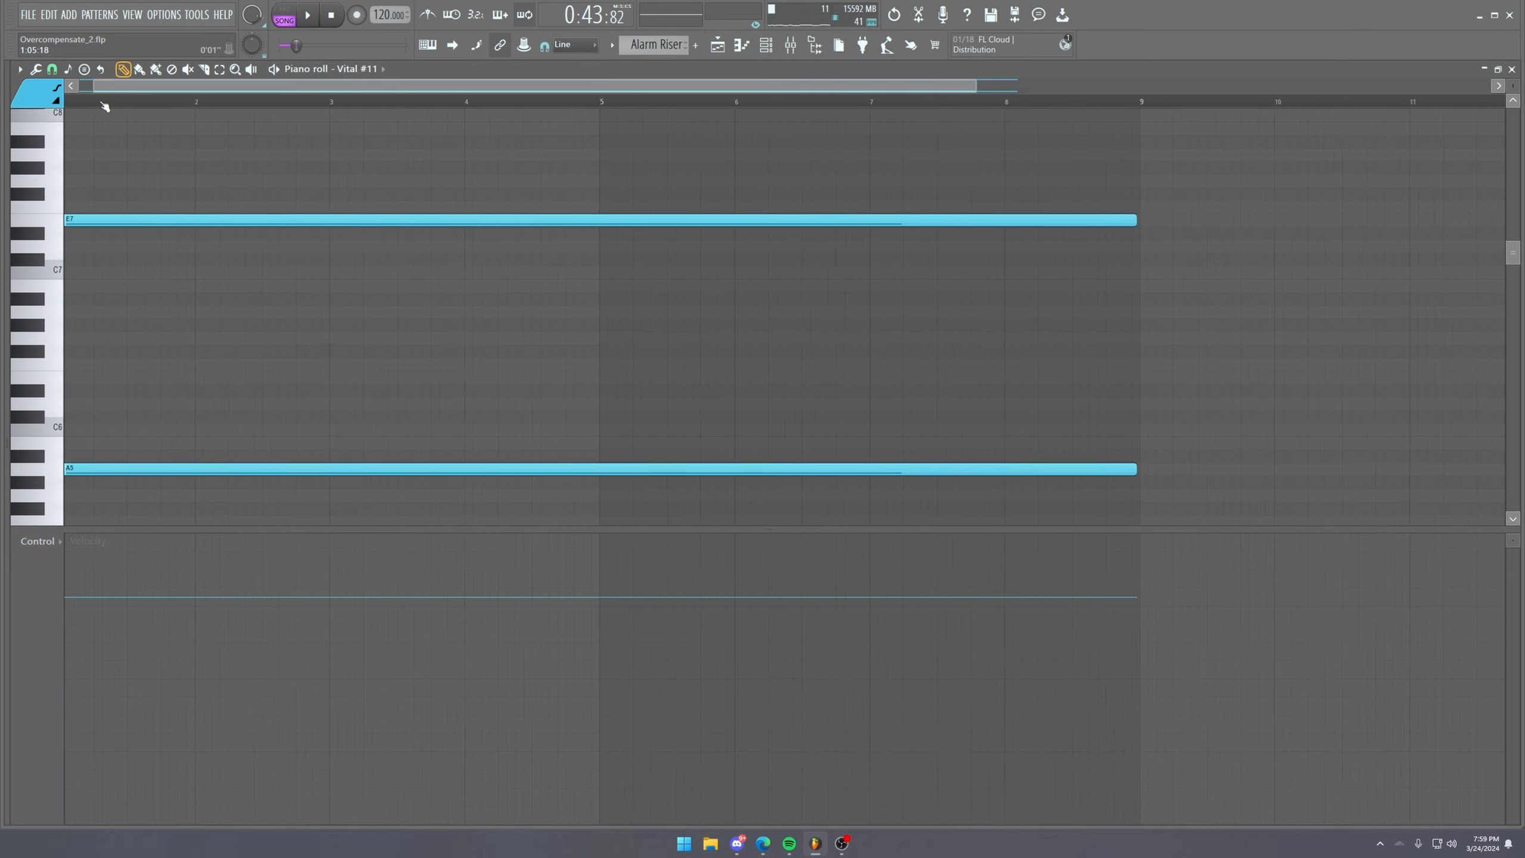
pyautogui.click(116, 481)
pyautogui.rightClick(117, 481)
pyautogui.click(116, 470)
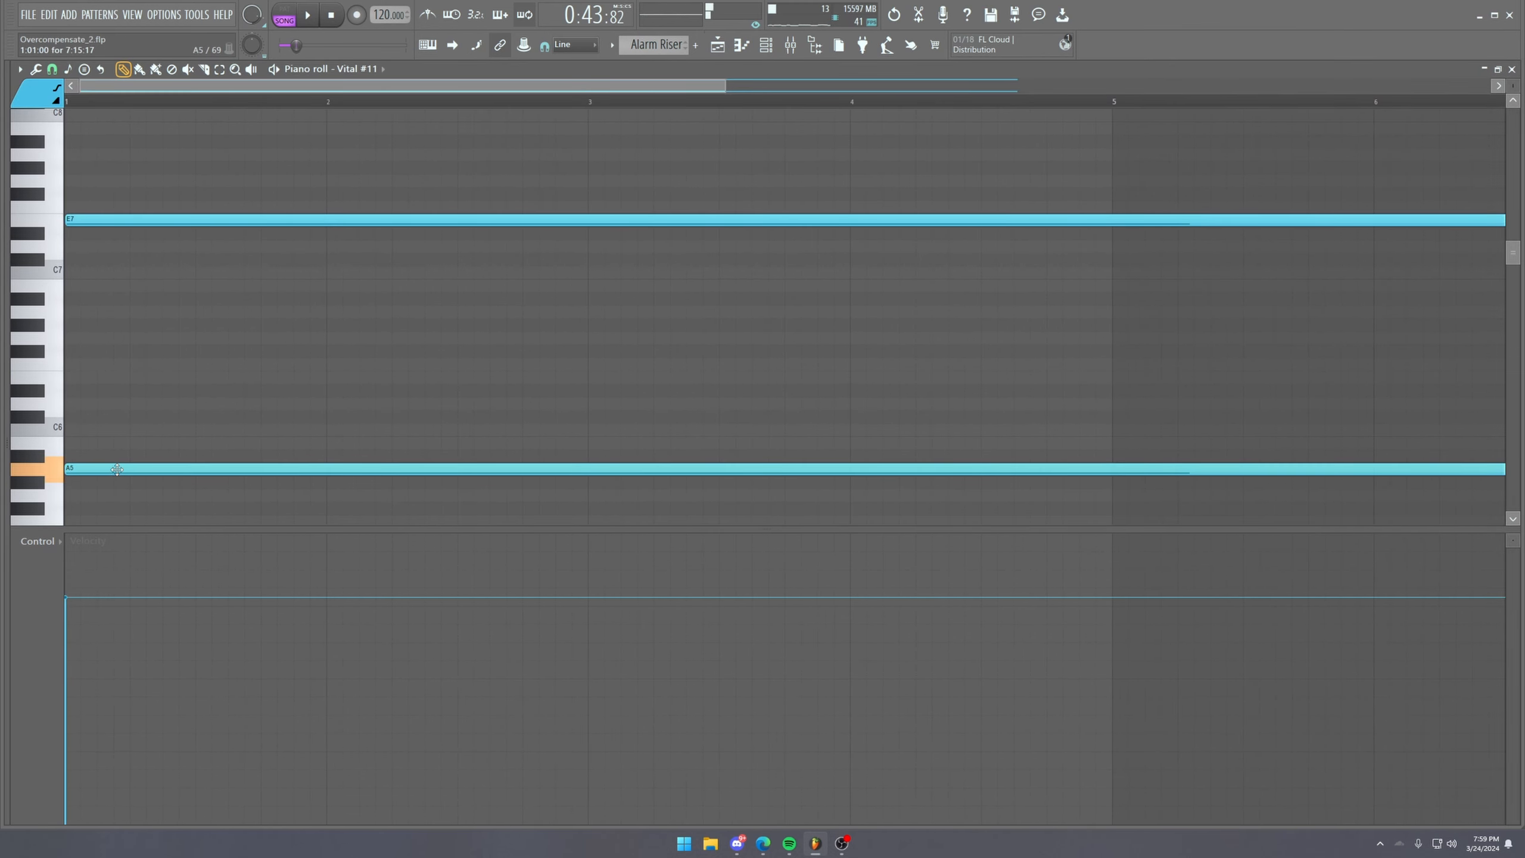
pyautogui.click(113, 223)
pyautogui.moveTo(77, 92)
pyautogui.mouseDown()
pyautogui.moveTo(85, 105)
pyautogui.moveTo(55, 87)
pyautogui.mouseUp()
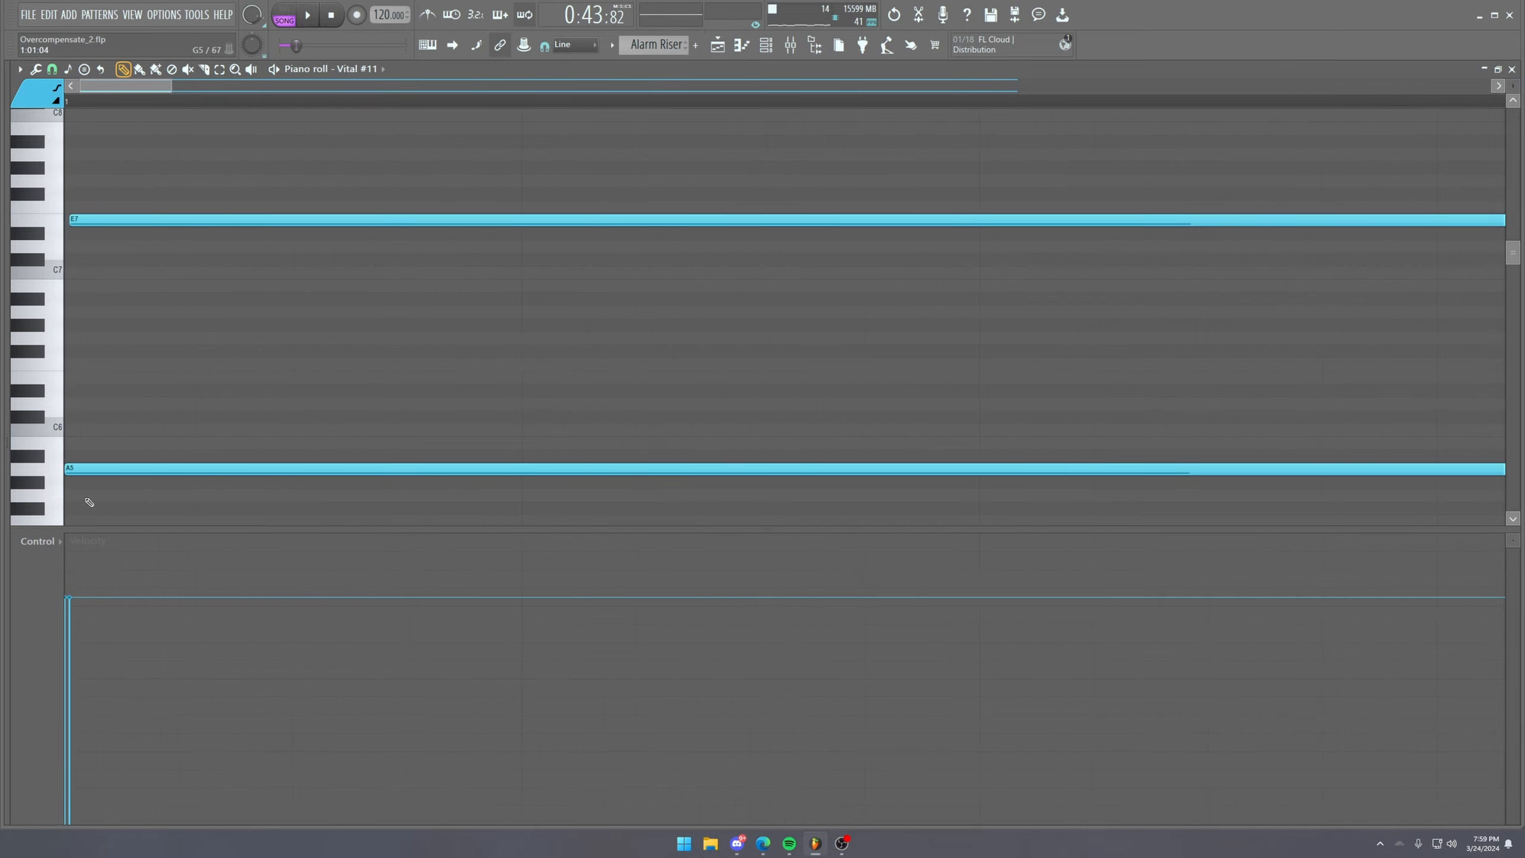
pyautogui.scroll(-3, 212, 101)
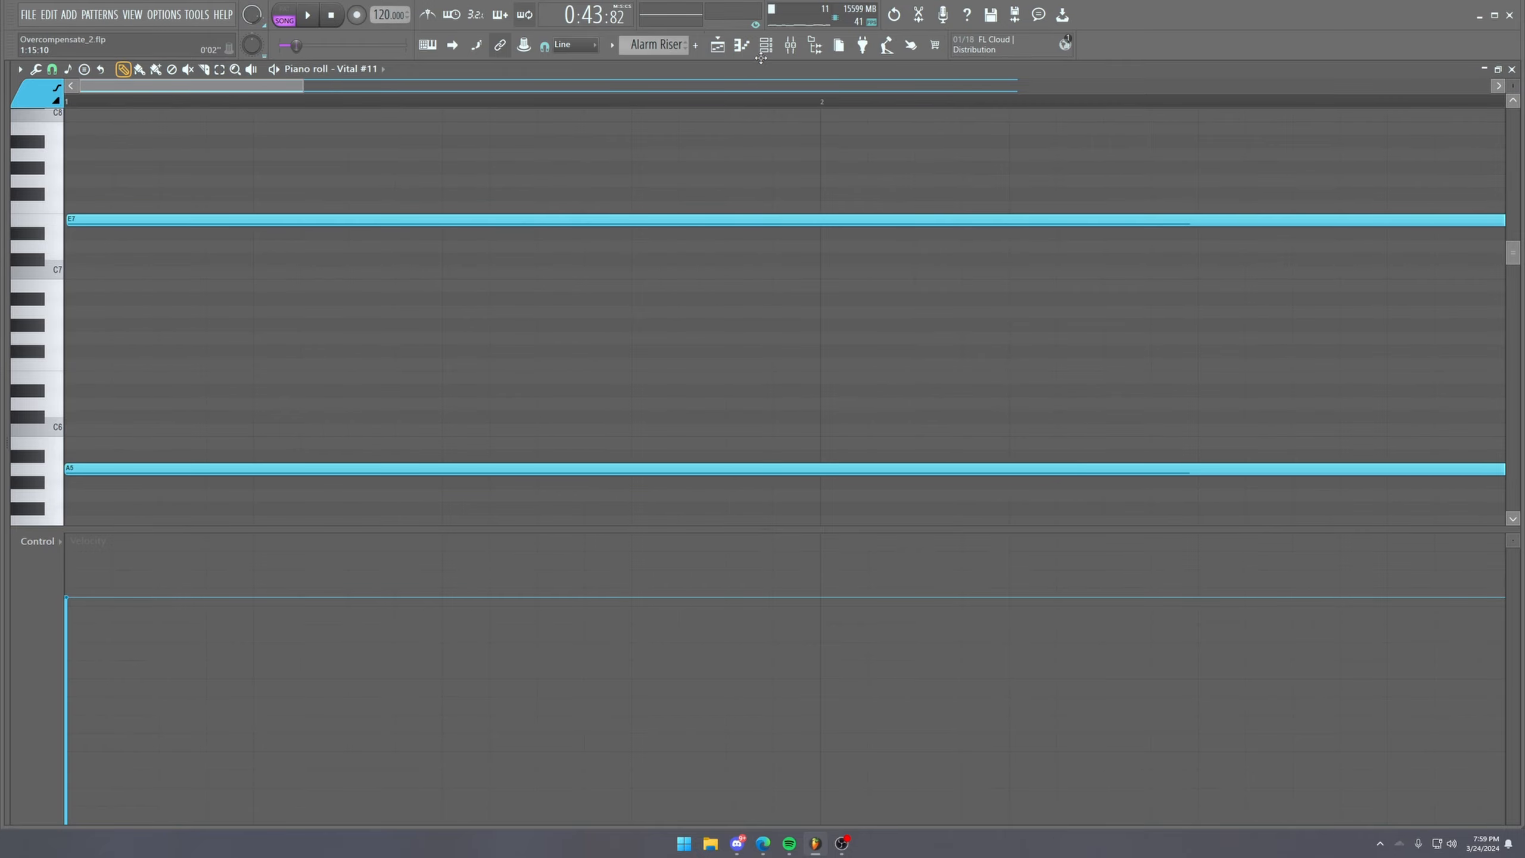
# Check the Glide setting in Vital #11 and play back the A5 and E7 notes in the piano roll.
pyautogui.click(766, 46)
pyautogui.click(820, 715)
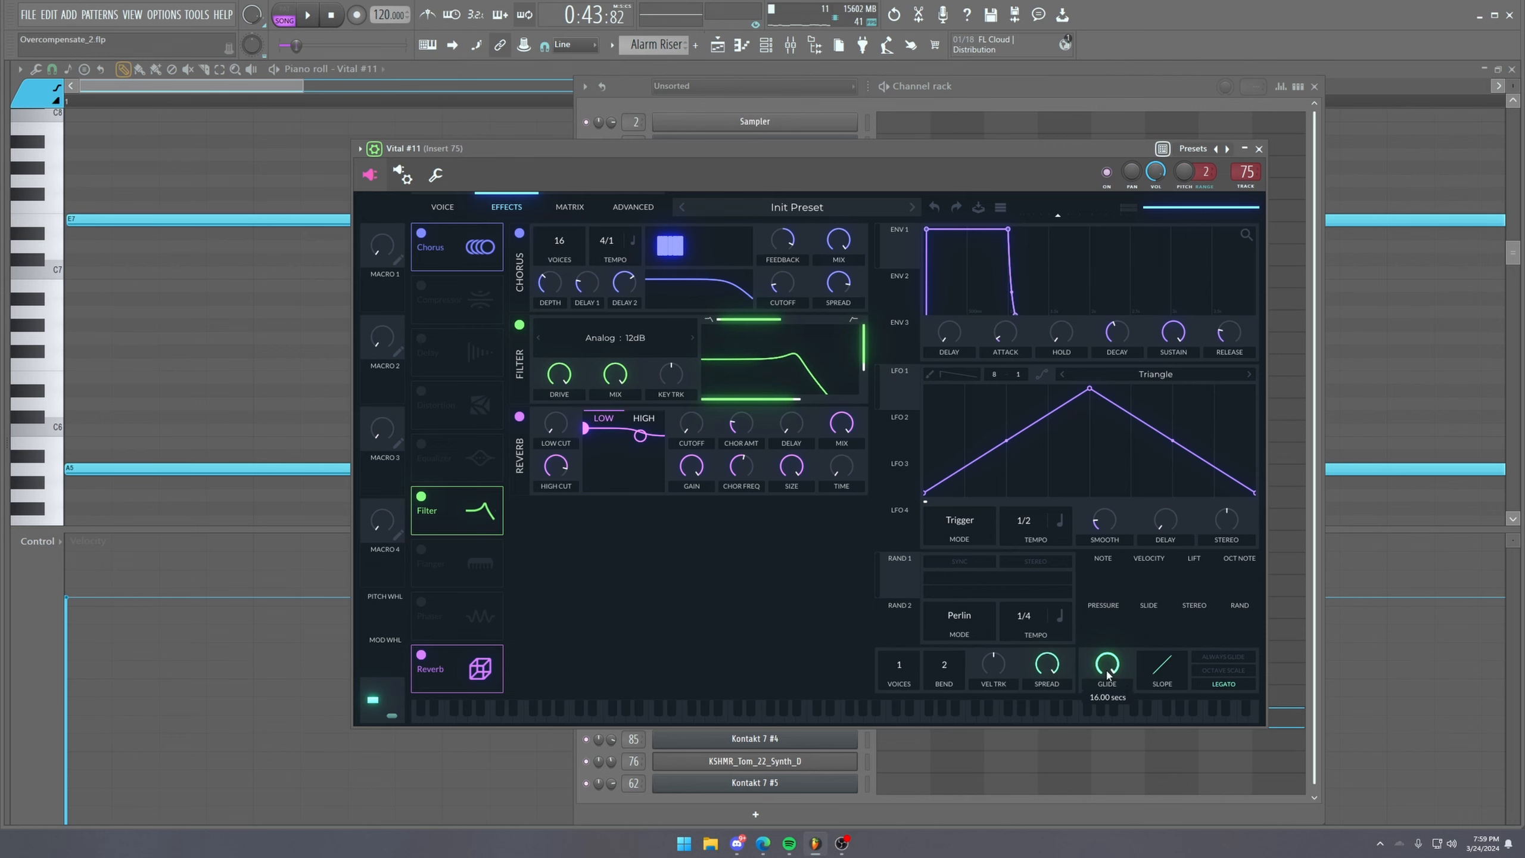
pyautogui.rightClick(300, 342)
pyautogui.press('space')
pyautogui.scroll(-6, 175, 104)
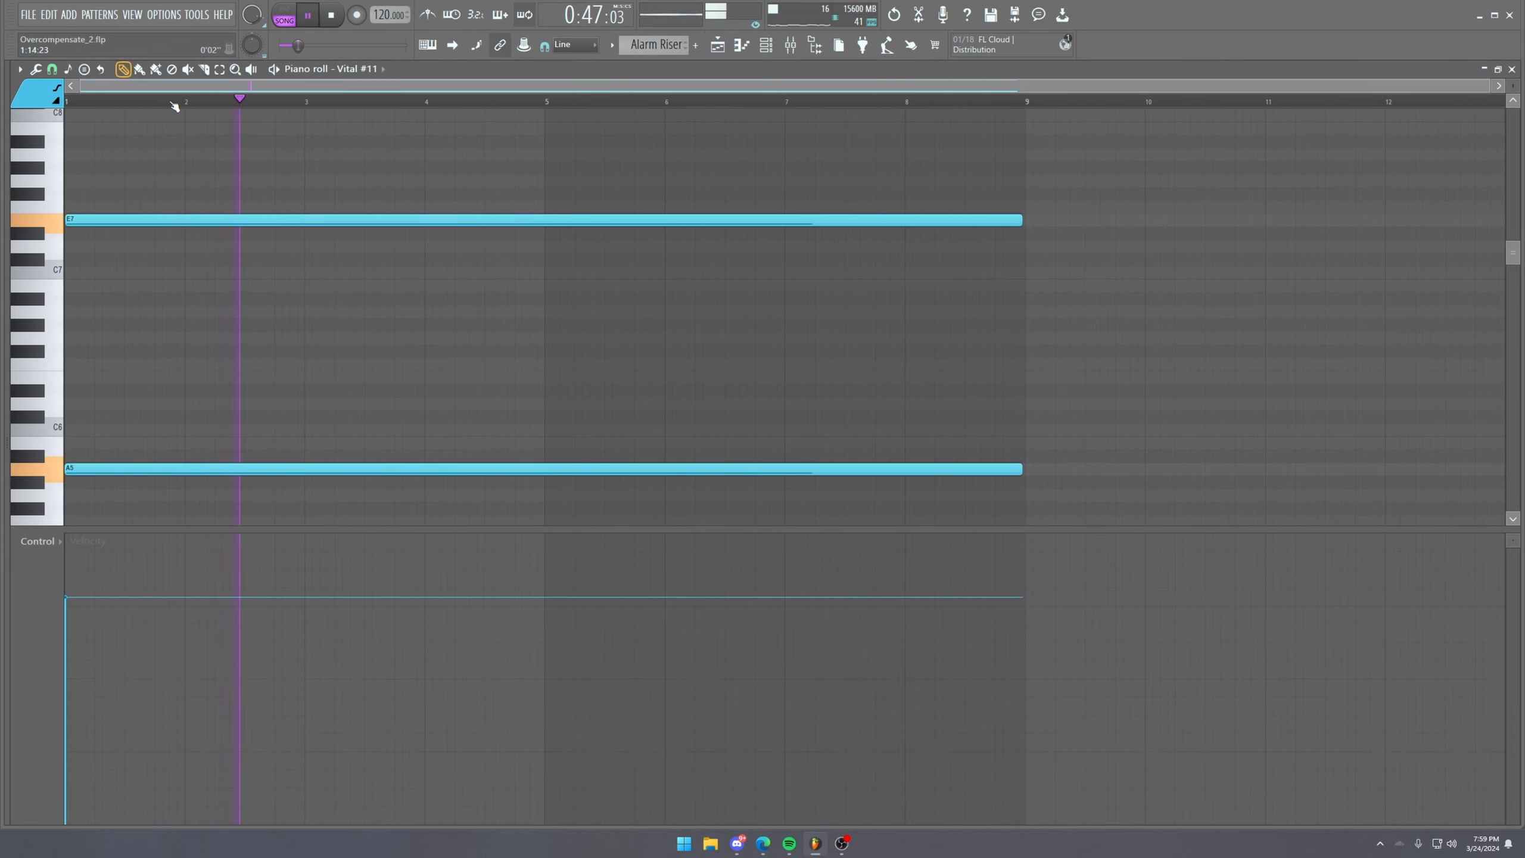
pyautogui.press('space')
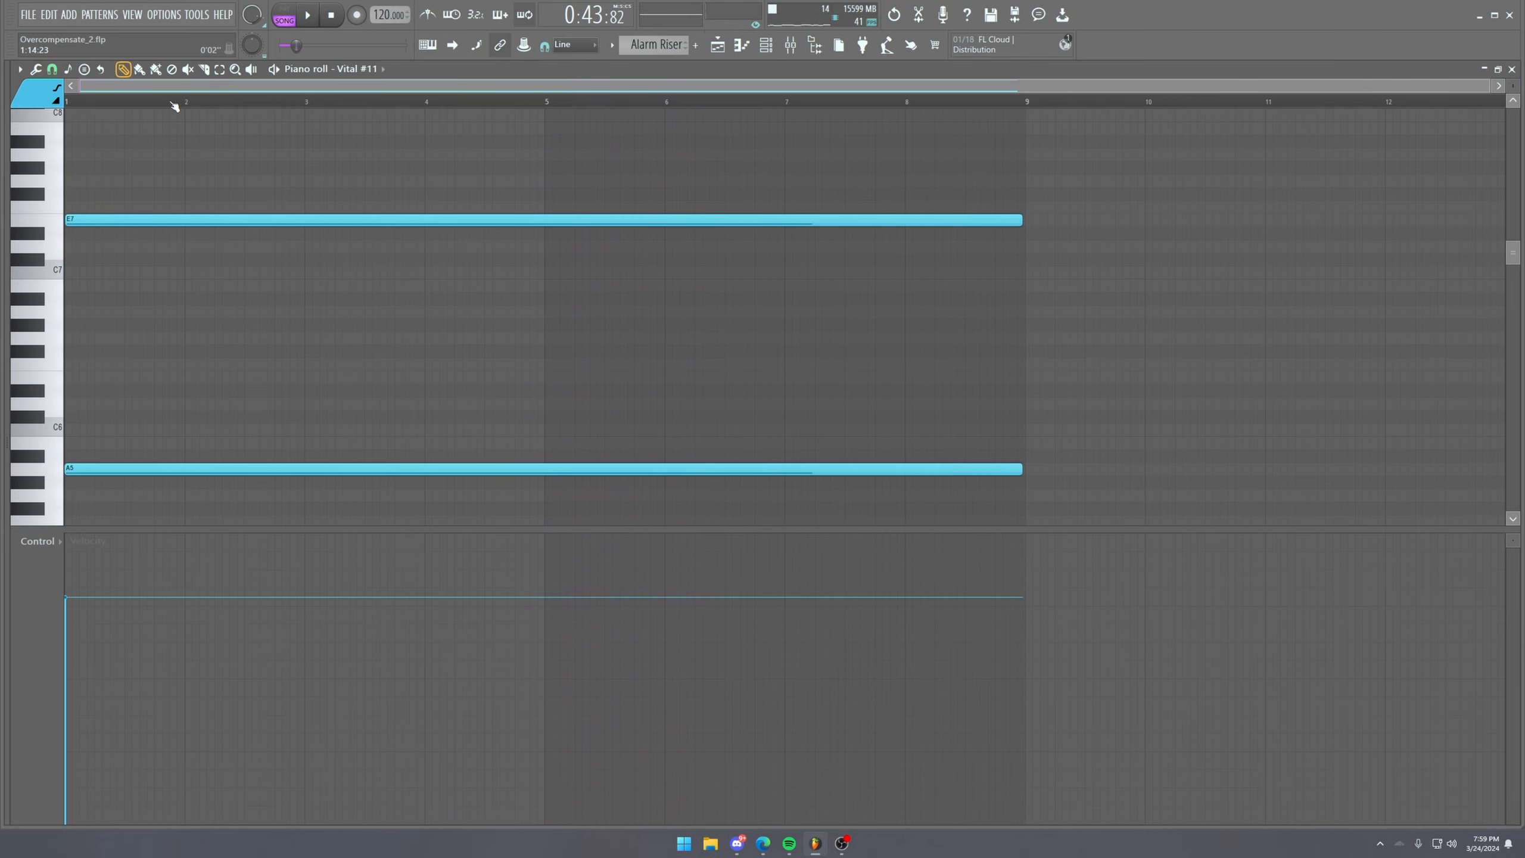
# Play the Alarm Riser again from the playlist and collapse the Tom Riser track's automation lanes.
pyautogui.press('space')
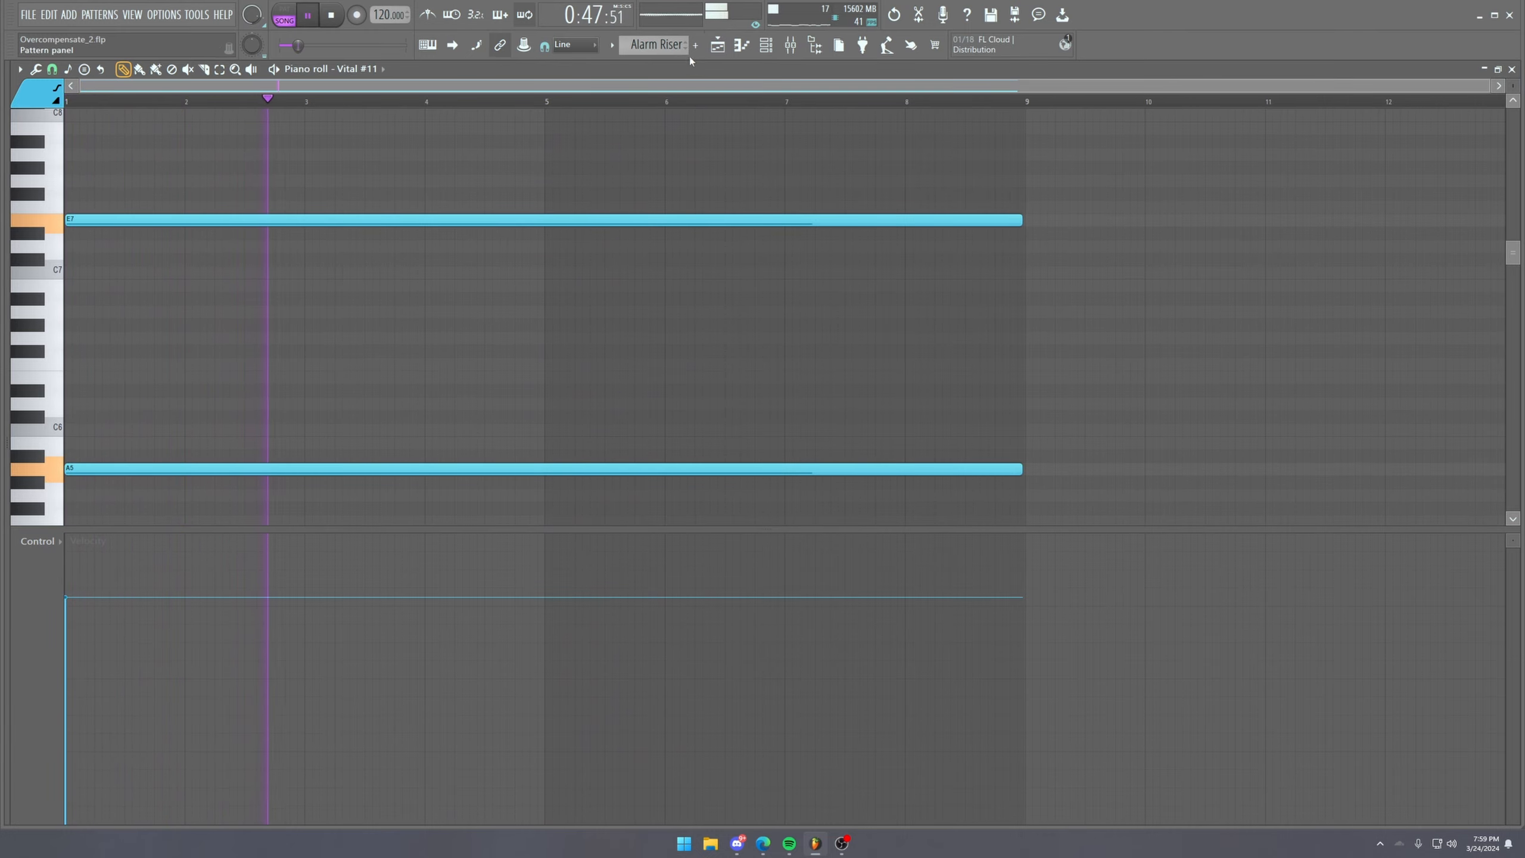
pyautogui.click(717, 48)
pyautogui.click(186, 263)
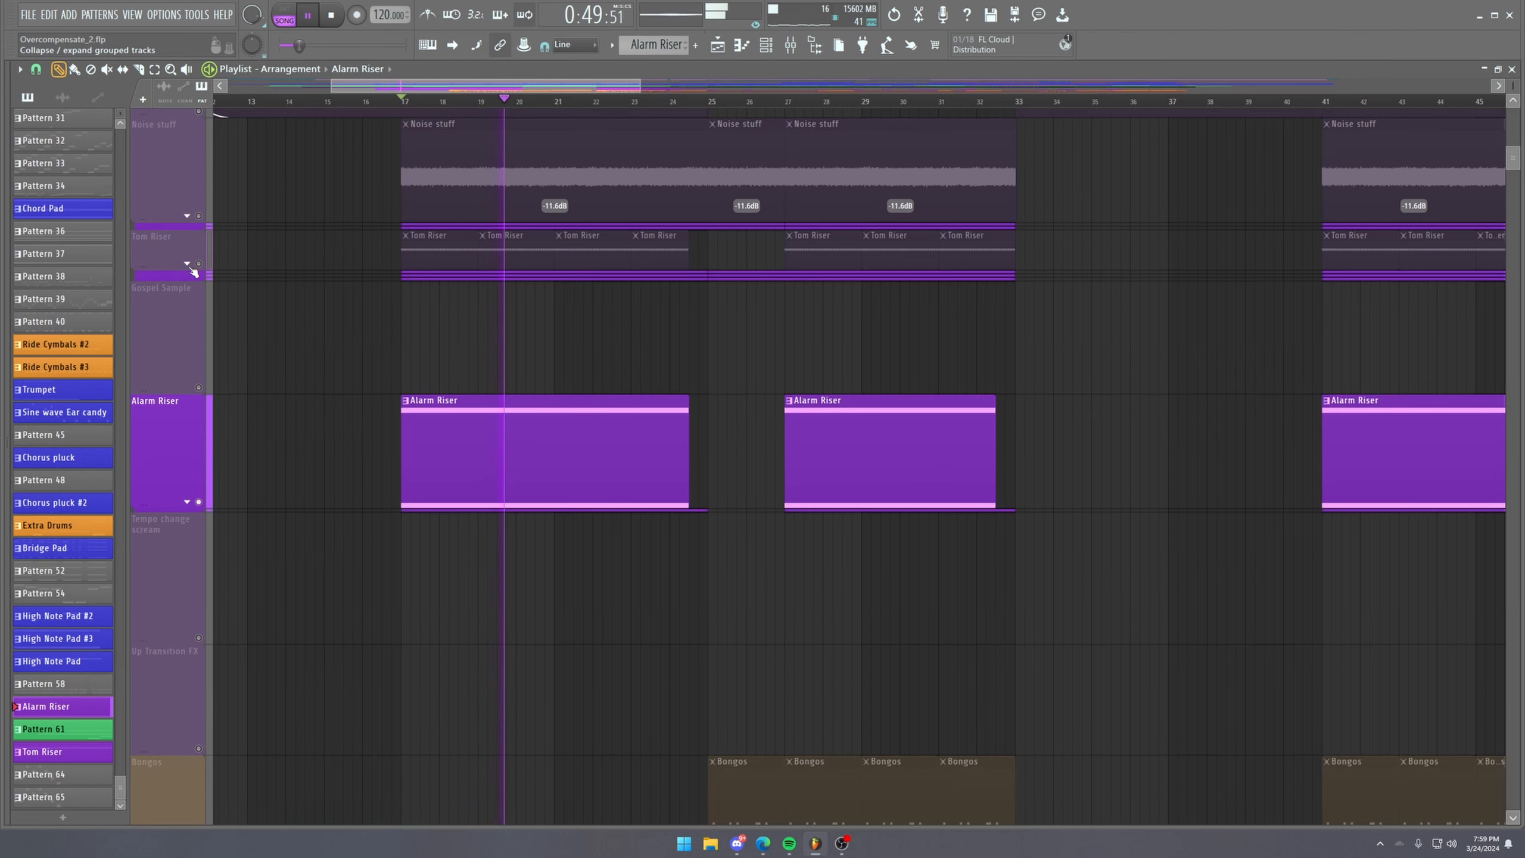
pyautogui.scroll(4, 308, 374)
pyautogui.press('space')
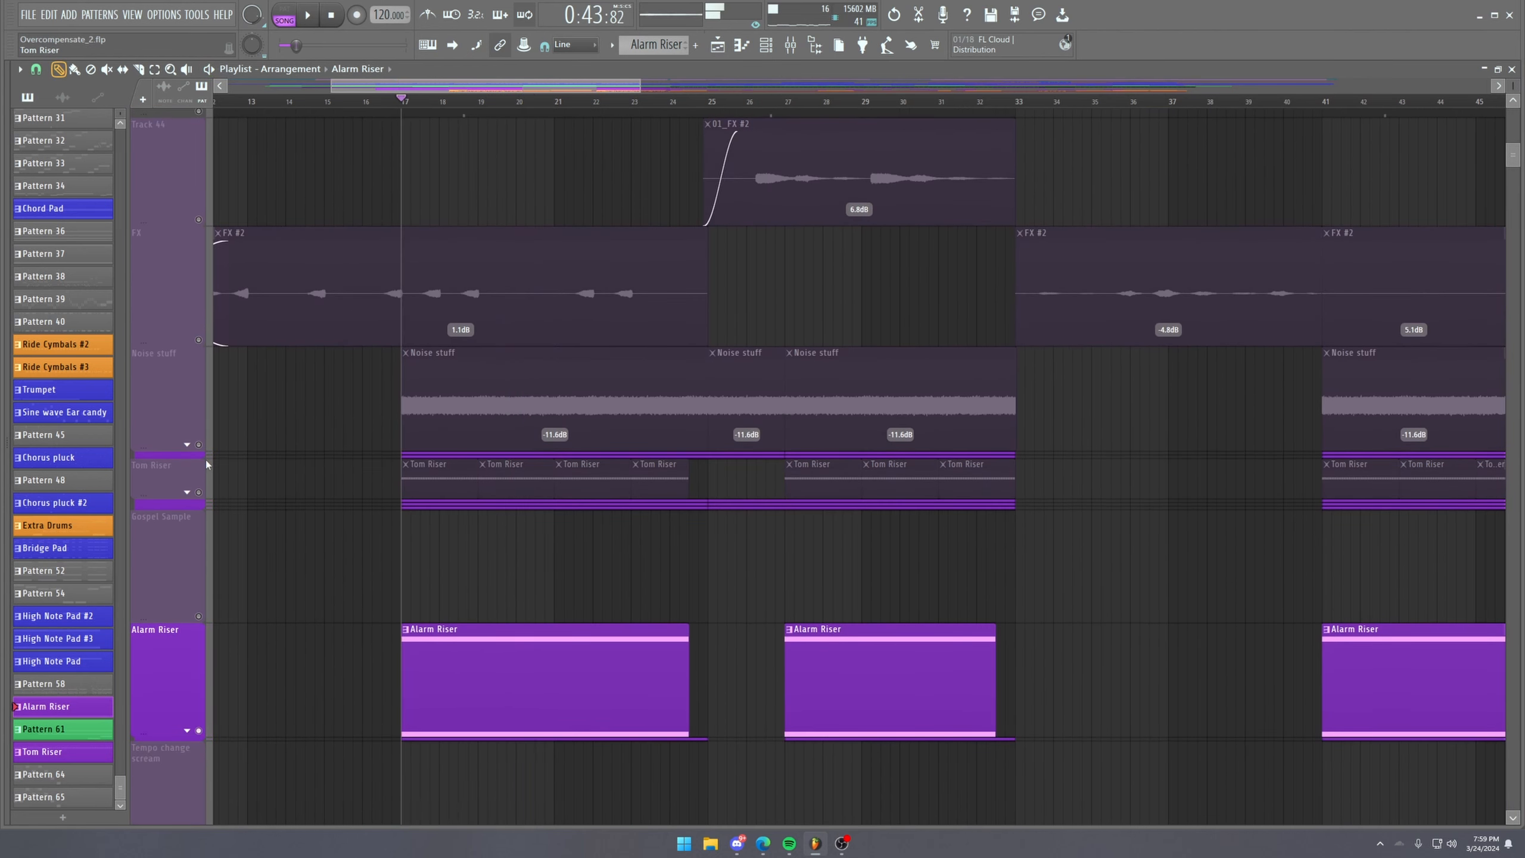
# Unmute the Noise stuff, Tom Riser and Gospel Sample tracks, and reduce the Gospel Sample, Alarm Riser and Noise stuff track heights.
pyautogui.click(199, 445)
pyautogui.click(199, 493)
pyautogui.click(200, 616)
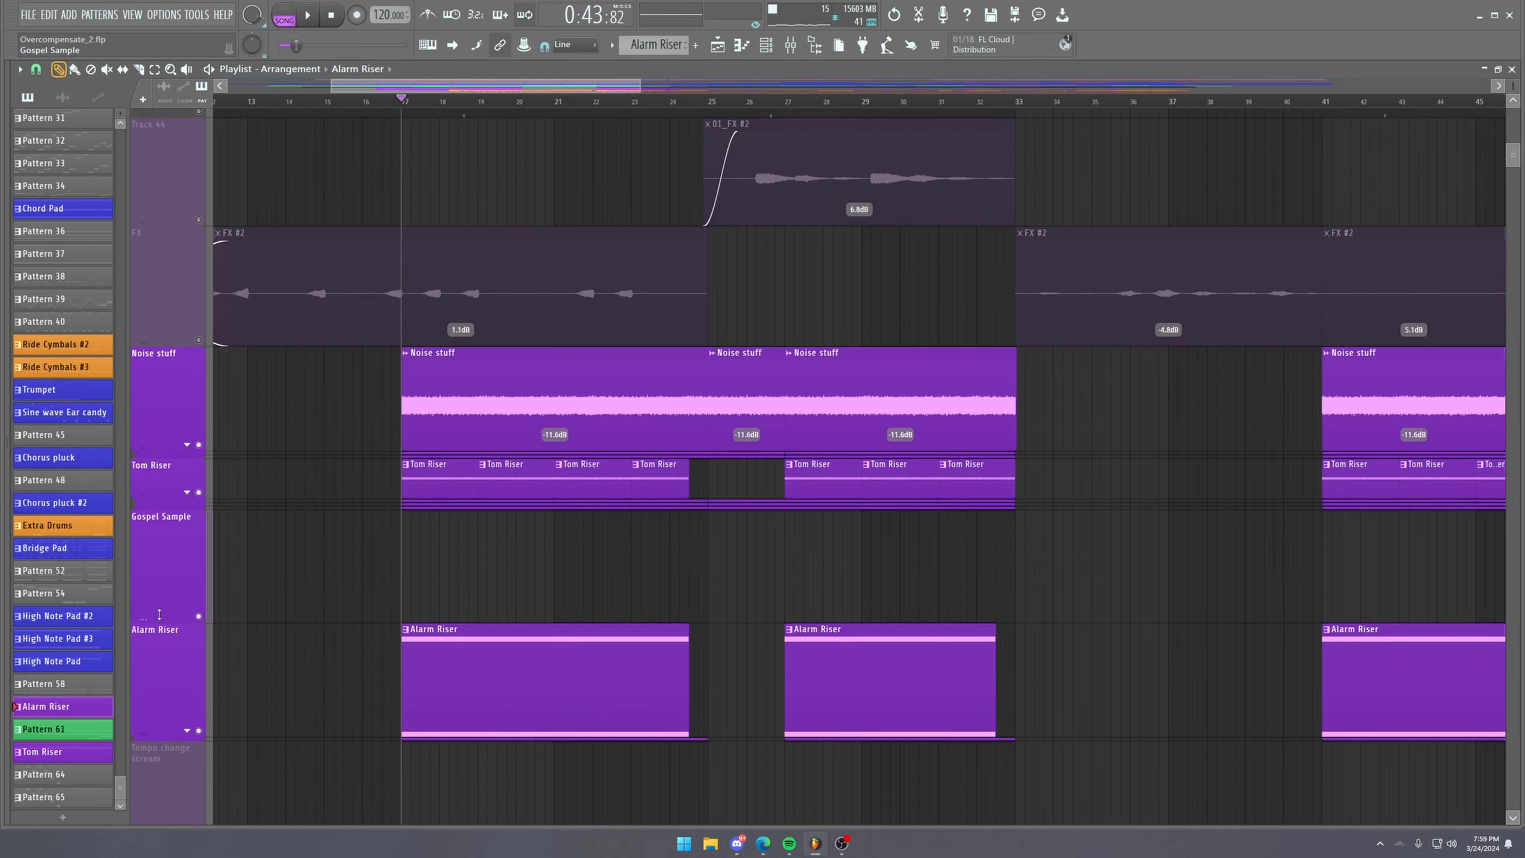
pyautogui.moveTo(158, 620); pyautogui.dragTo(159, 560)
pyautogui.moveTo(170, 676); pyautogui.dragTo(170, 617)
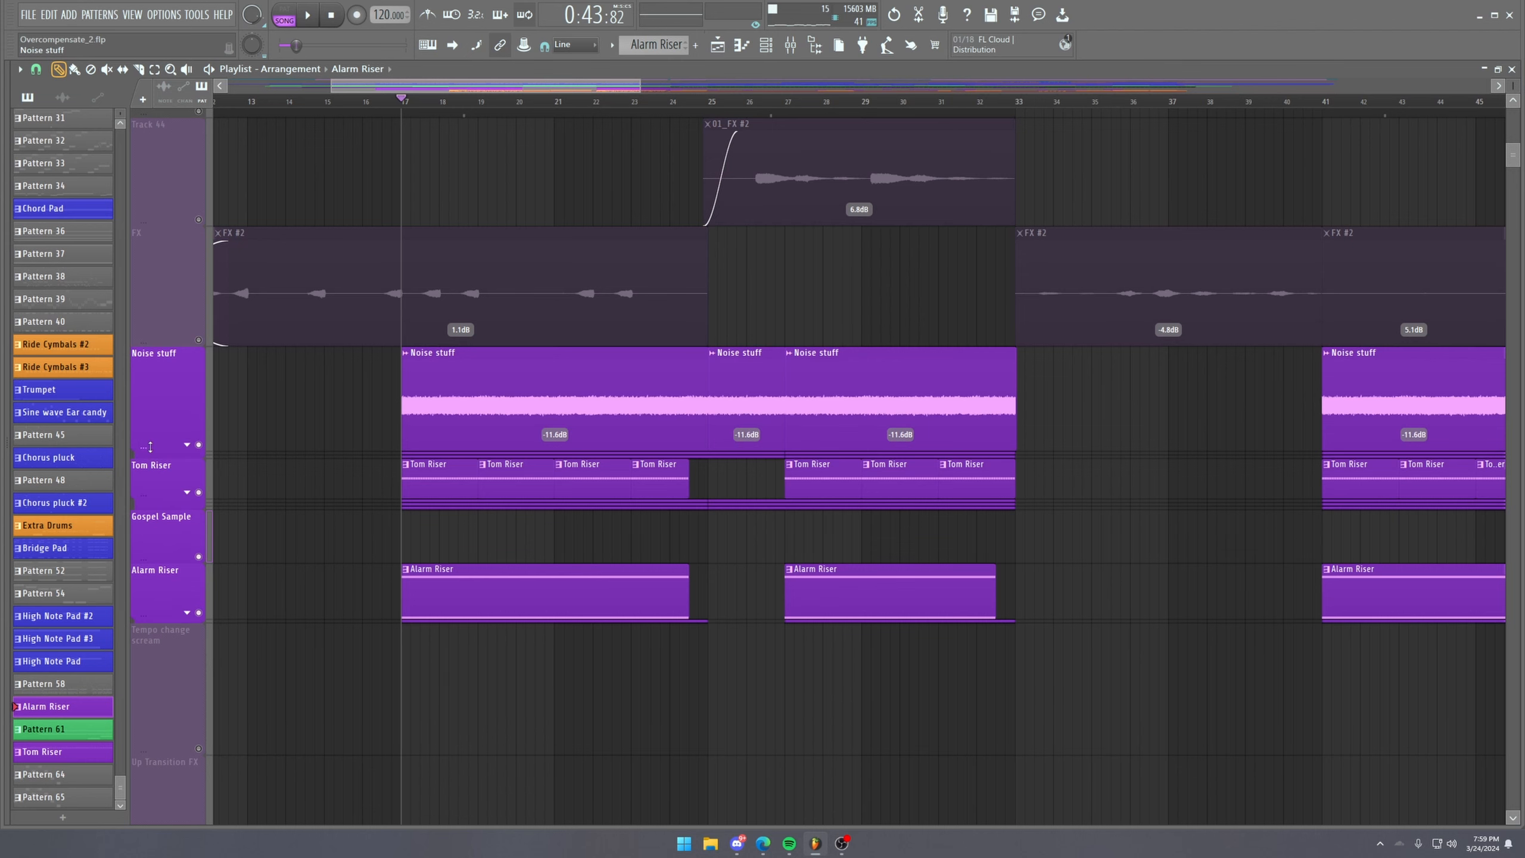
pyautogui.moveTo(150, 446); pyautogui.dragTo(154, 404)
# Unmute the FX track, reduce the FX and Track 44 heights, and play back the combined riser and effect tracks from bar 17.
pyautogui.click(199, 340)
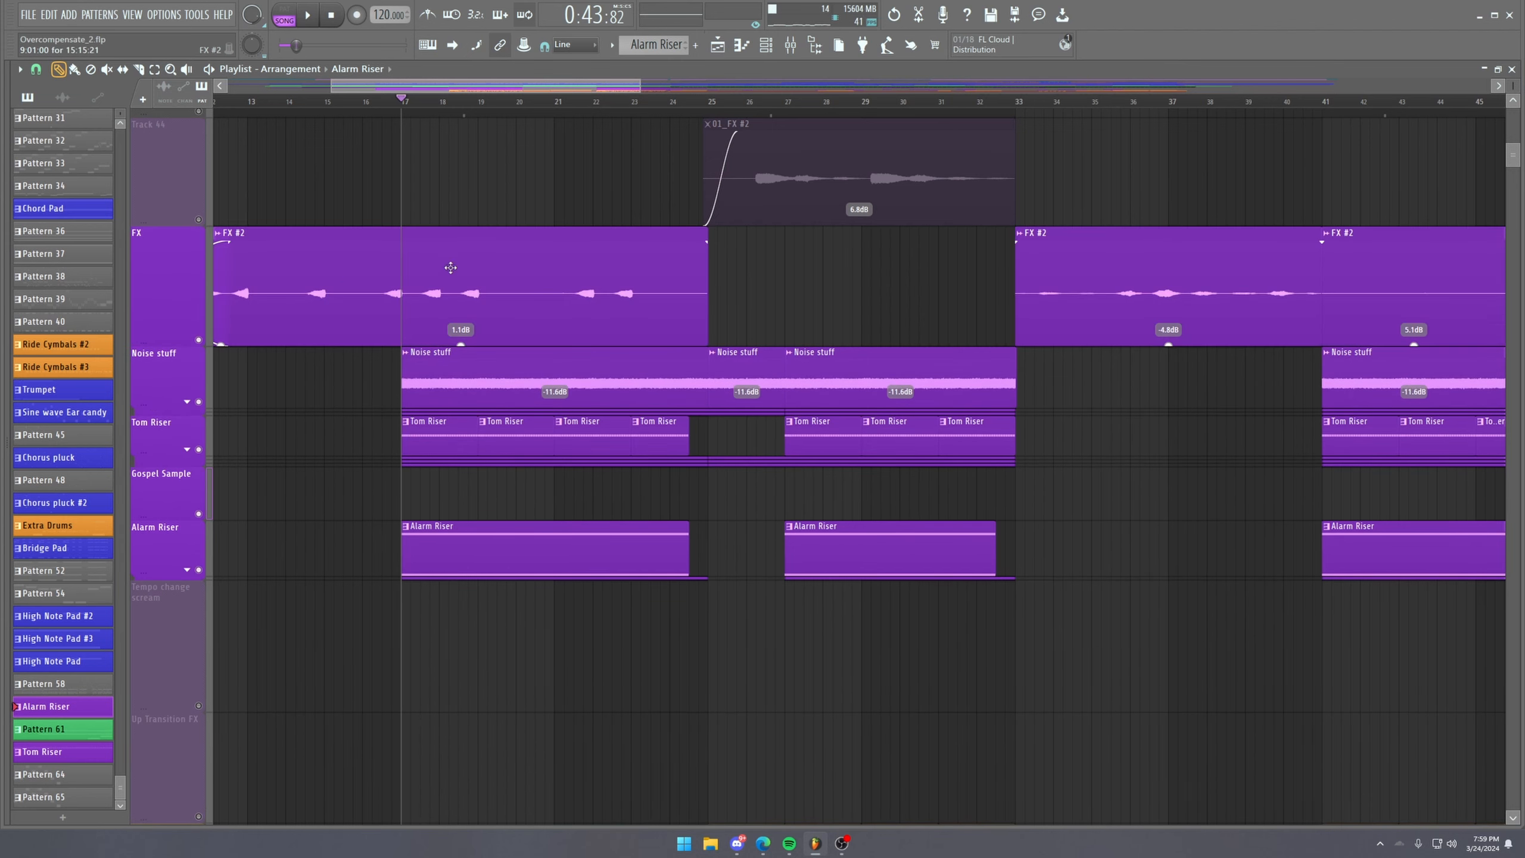
pyautogui.click(430, 278)
pyautogui.press('Escape')
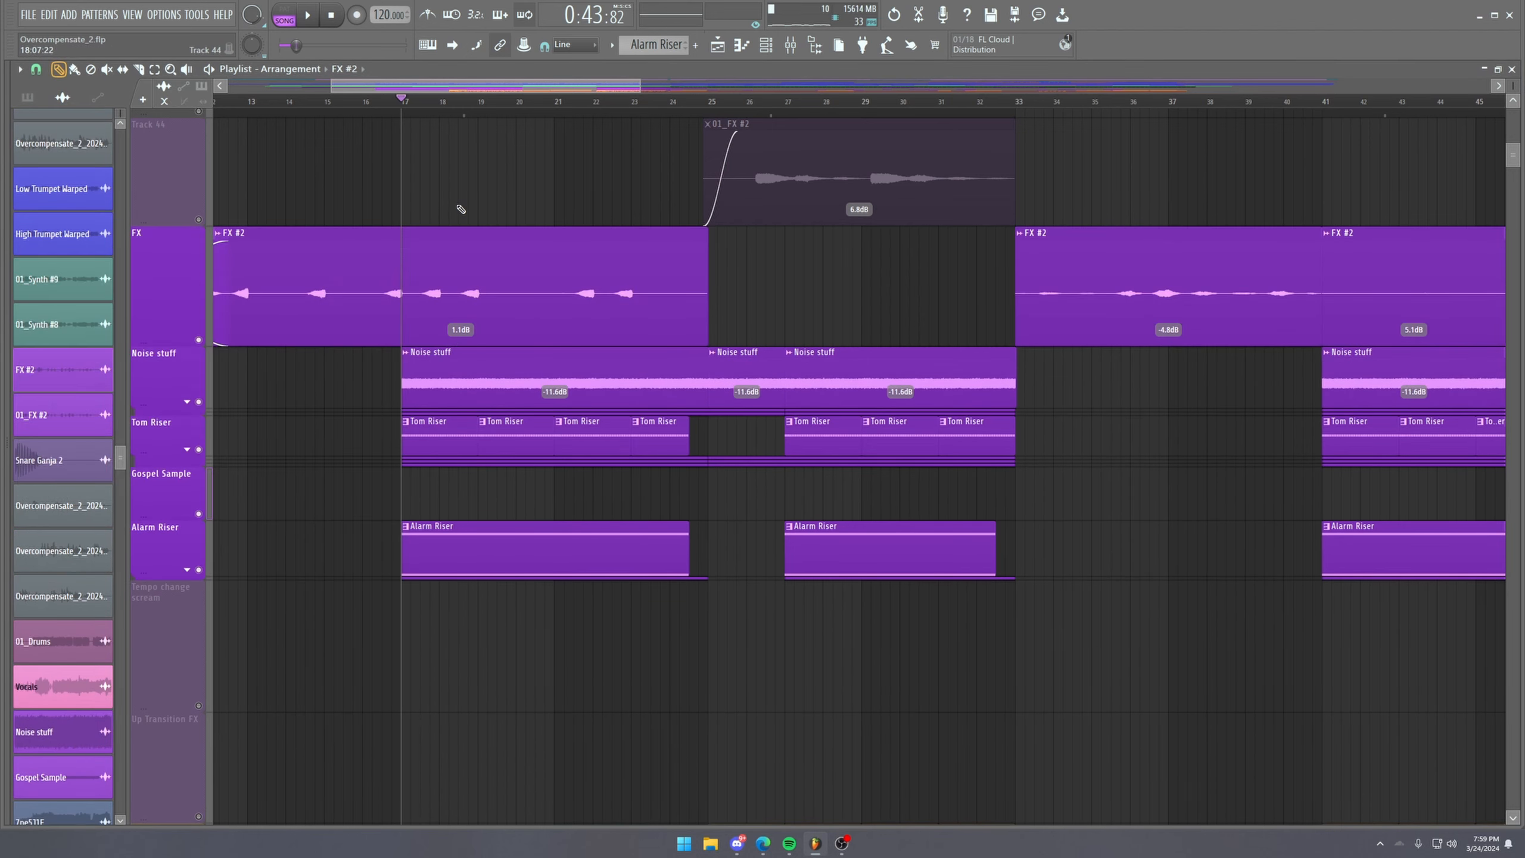
pyautogui.moveTo(171, 349); pyautogui.dragTo(169, 148)
pyautogui.press('space')
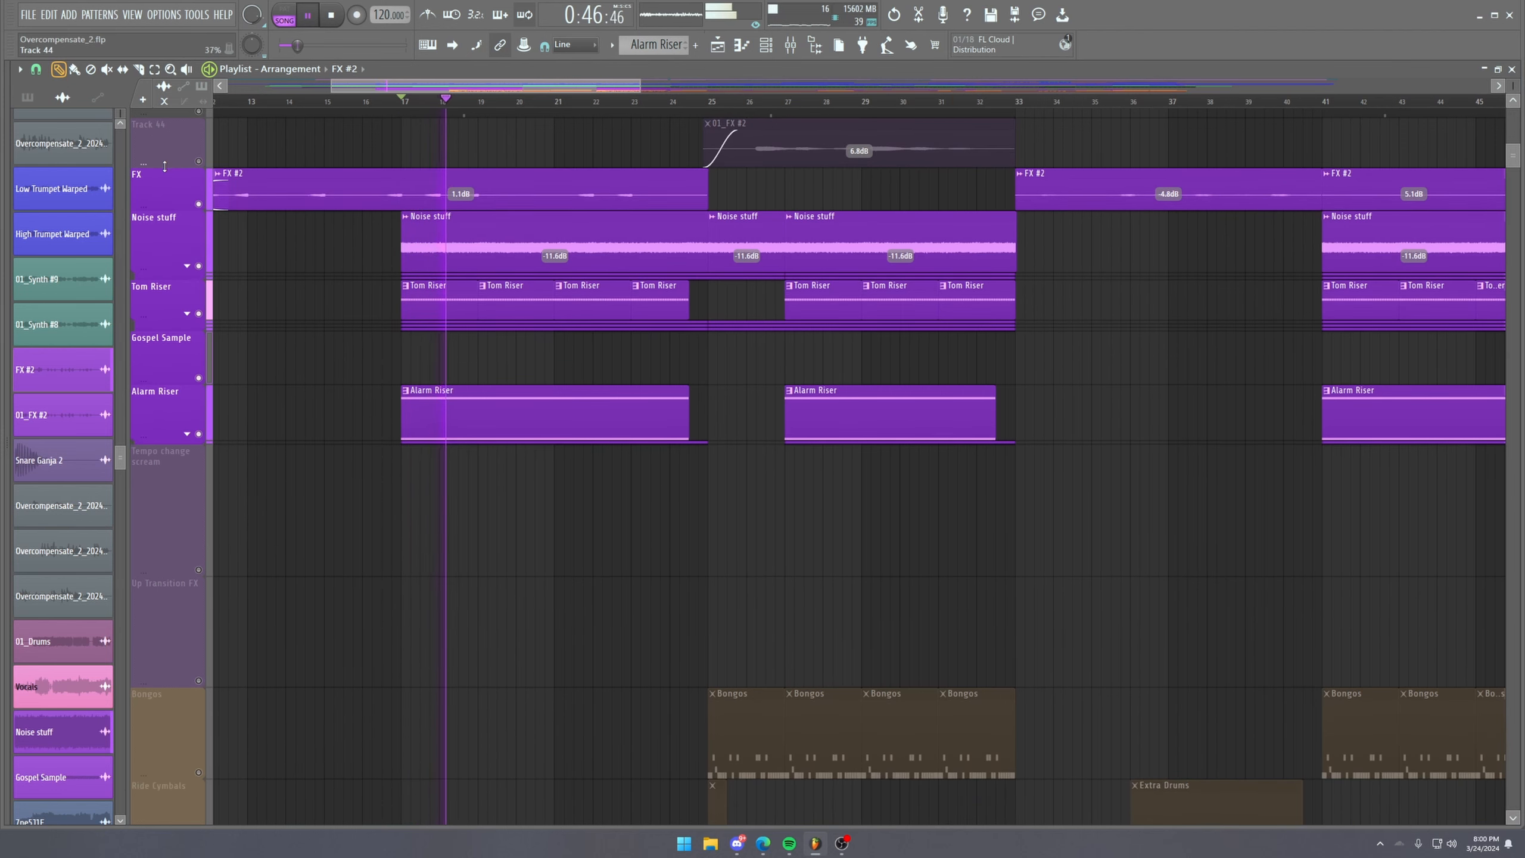
# Unmute Track 44 and play the combined riser and effect tracks from bar 24.
pyautogui.scroll(2, 321, 291)
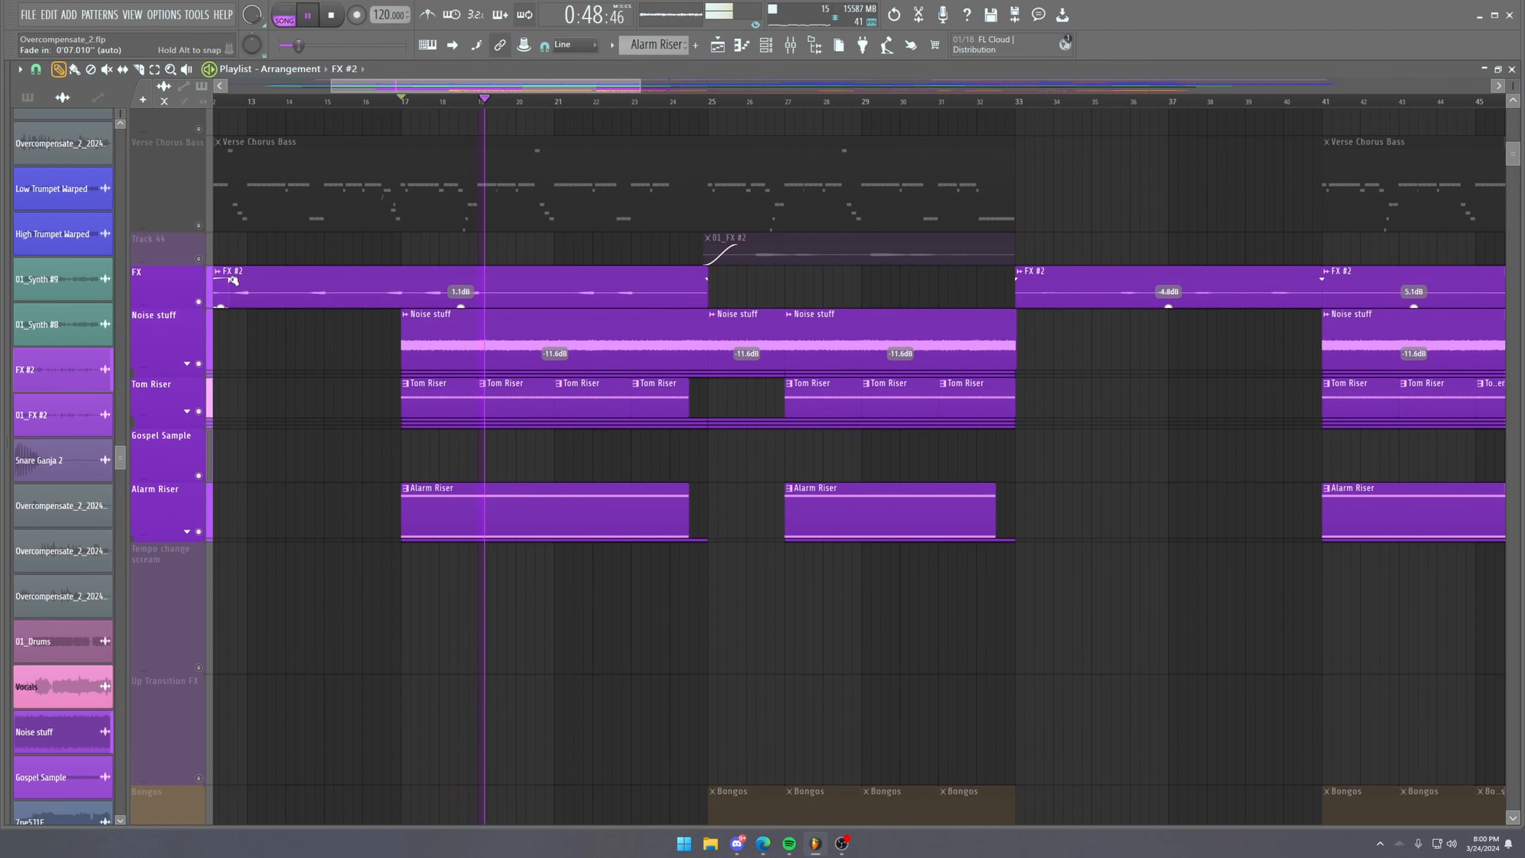
pyautogui.click(199, 259)
pyautogui.scroll(-2, 584, 103)
pyautogui.scroll(-2, 584, 103)
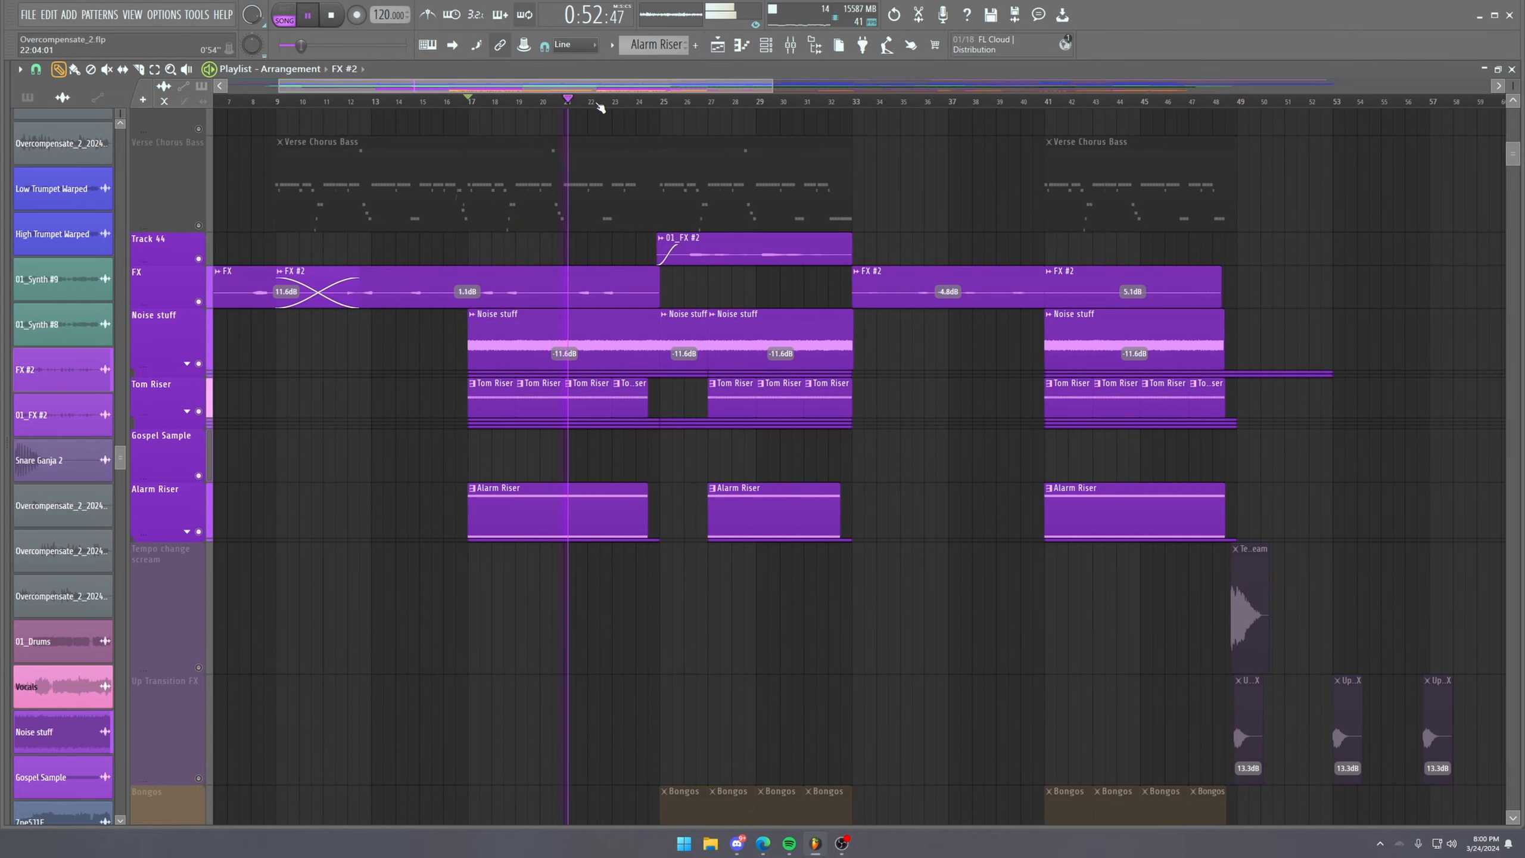
pyautogui.click(635, 100)
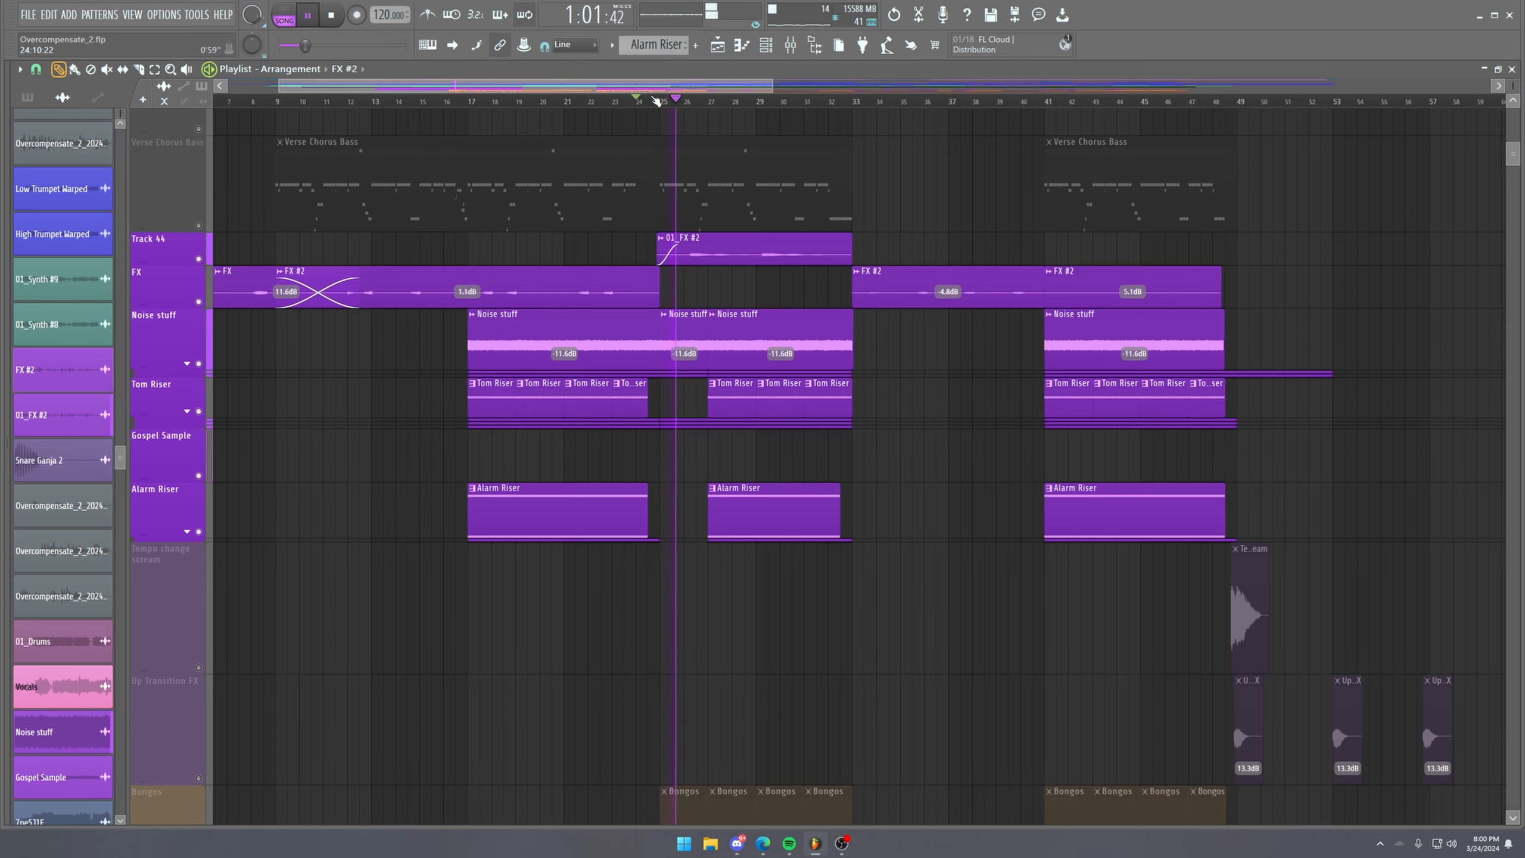
pyautogui.scroll(-5, 644, 366)
pyautogui.scroll(7, 646, 367)
pyautogui.scroll(5, 651, 368)
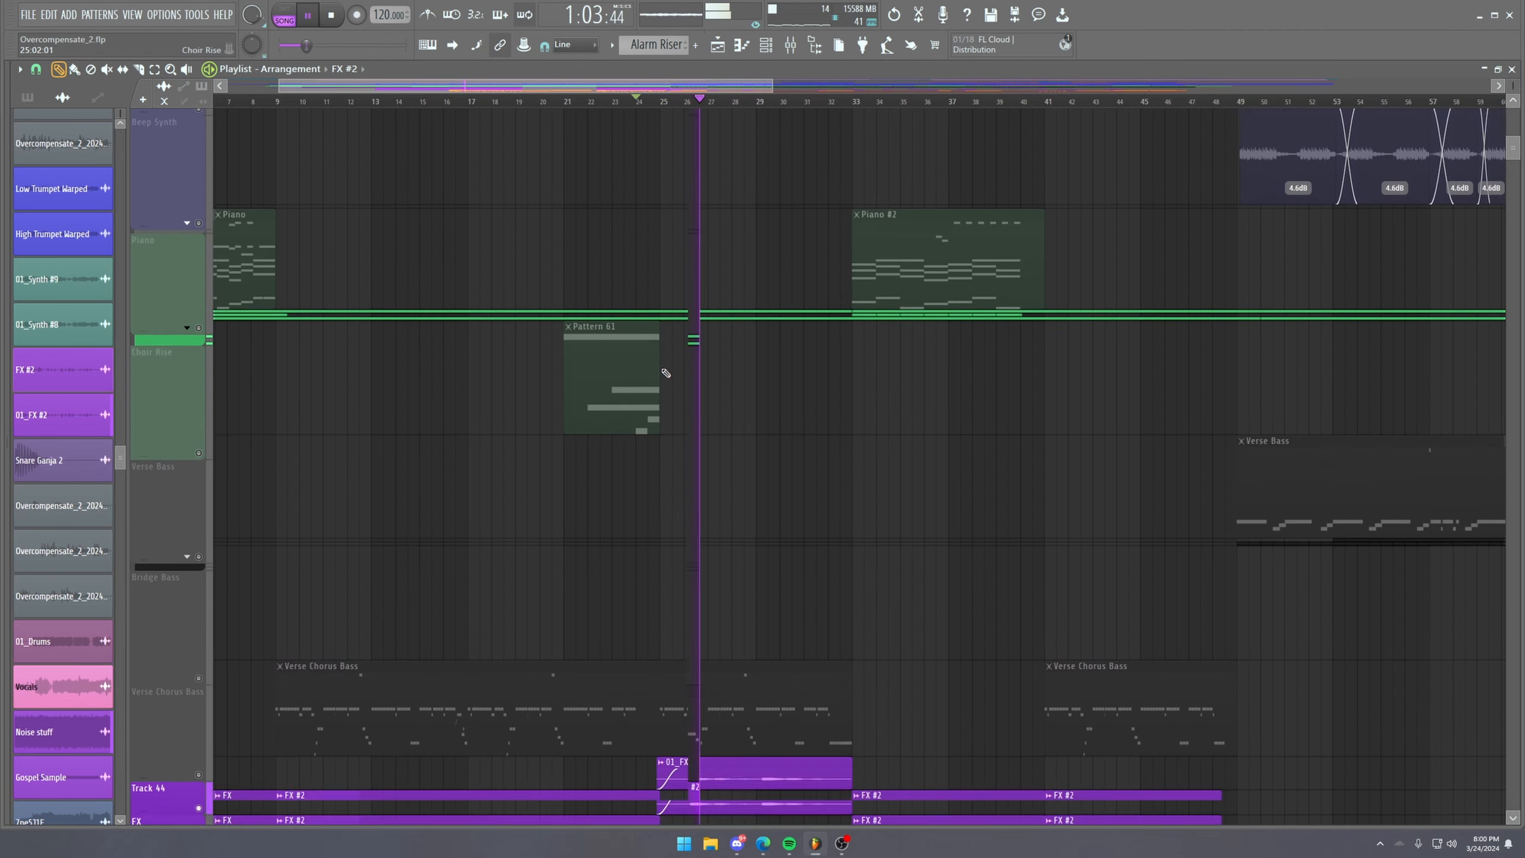
pyautogui.scroll(-7, 660, 369)
pyautogui.scroll(-3, 667, 369)
pyautogui.scroll(3, 705, 103)
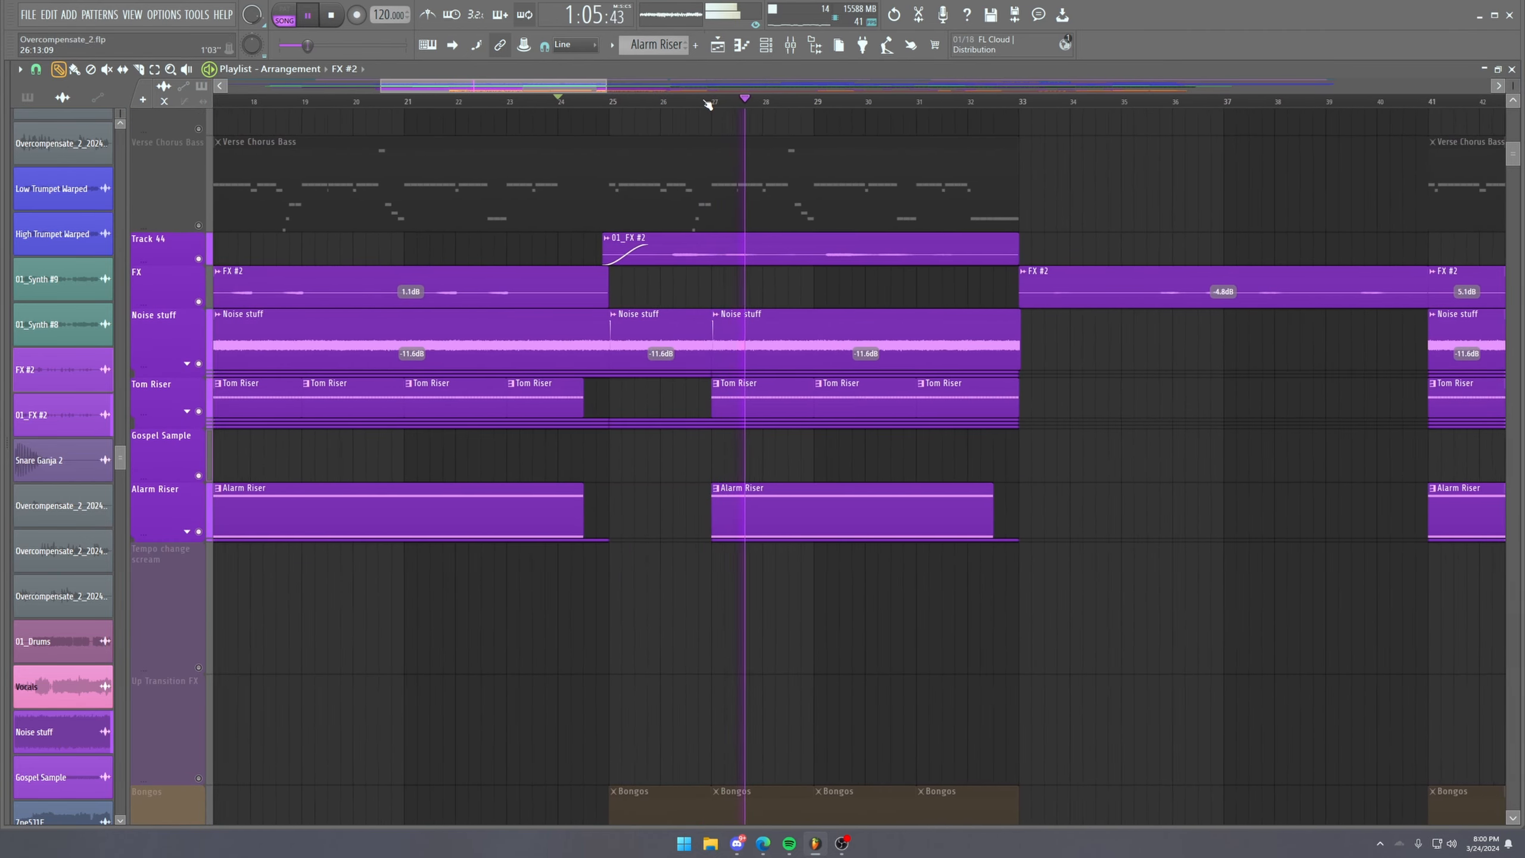
pyautogui.press('space')
# Open Pattern 24 from the pattern list and play back its Vital #3 notes in the piano roll.
pyautogui.scroll(15, 49, 108)
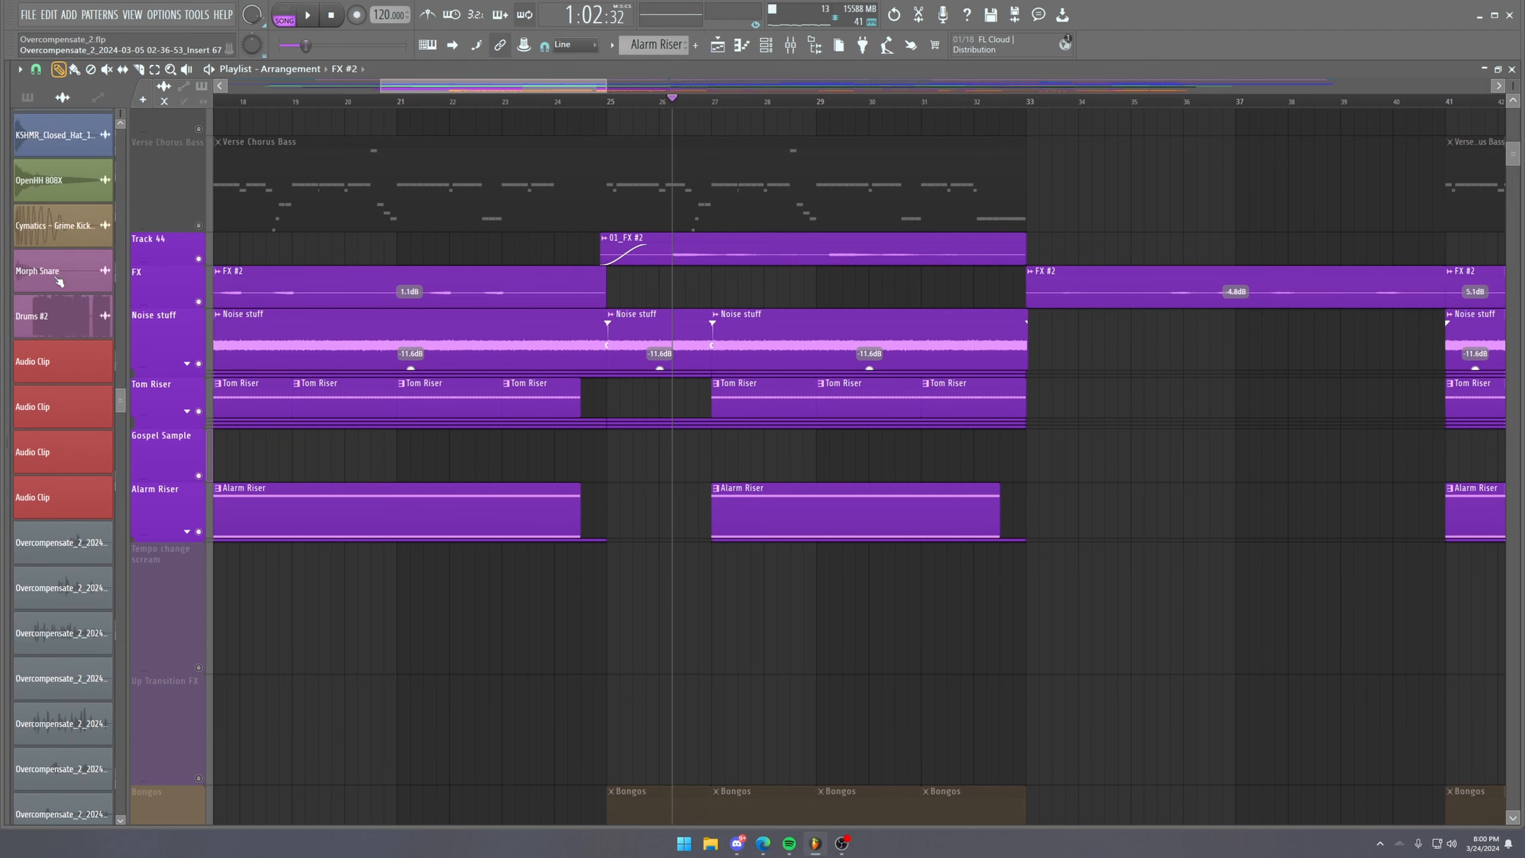
pyautogui.click(27, 96)
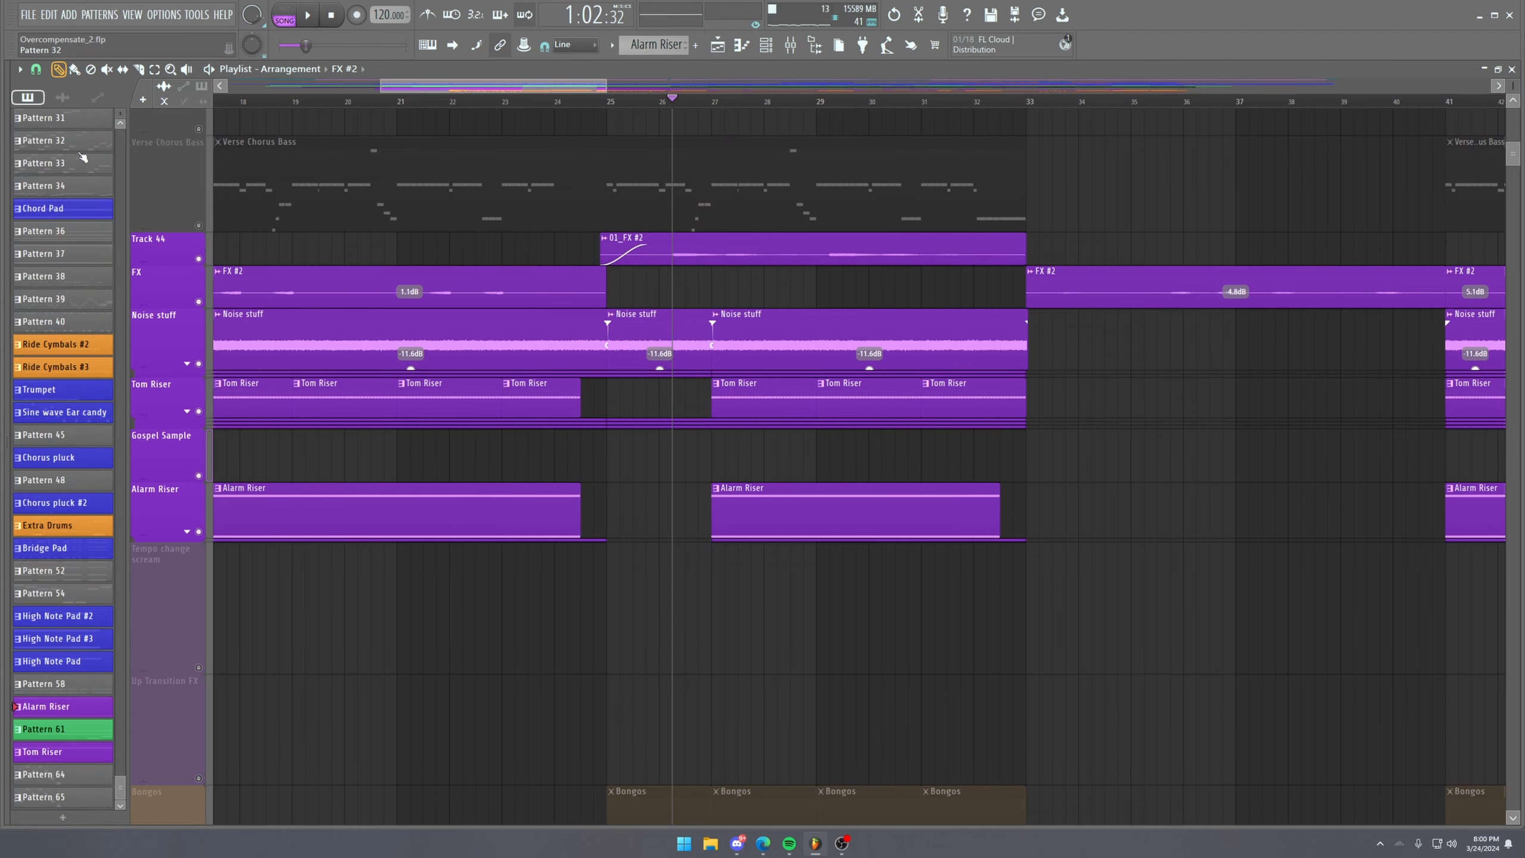
pyautogui.scroll(7, 89, 232)
pyautogui.doubleClick(92, 586)
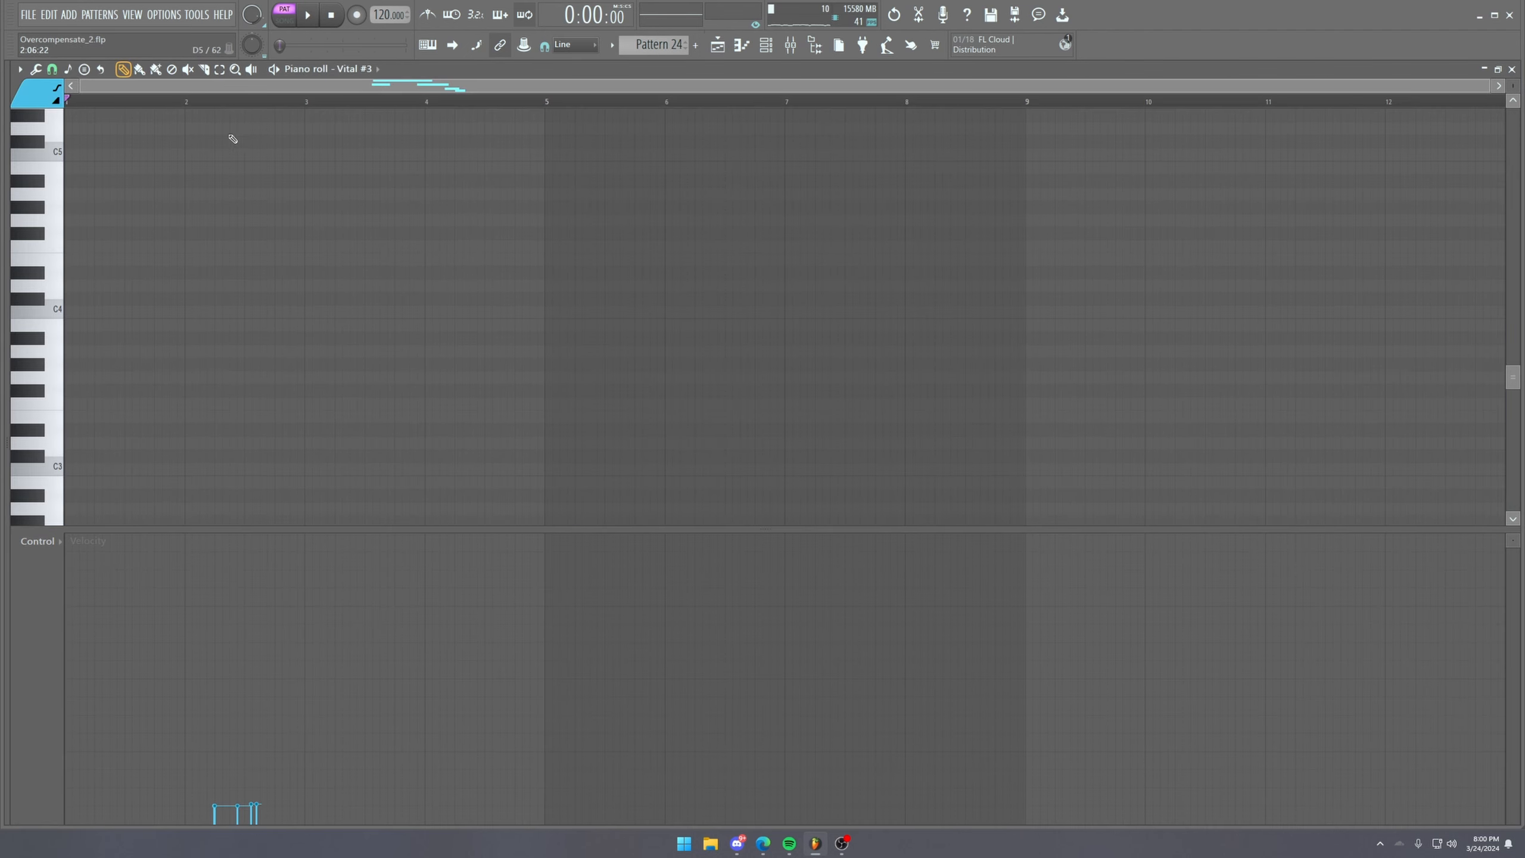
pyautogui.scroll(6, 234, 162)
pyautogui.scroll(5, 217, 144)
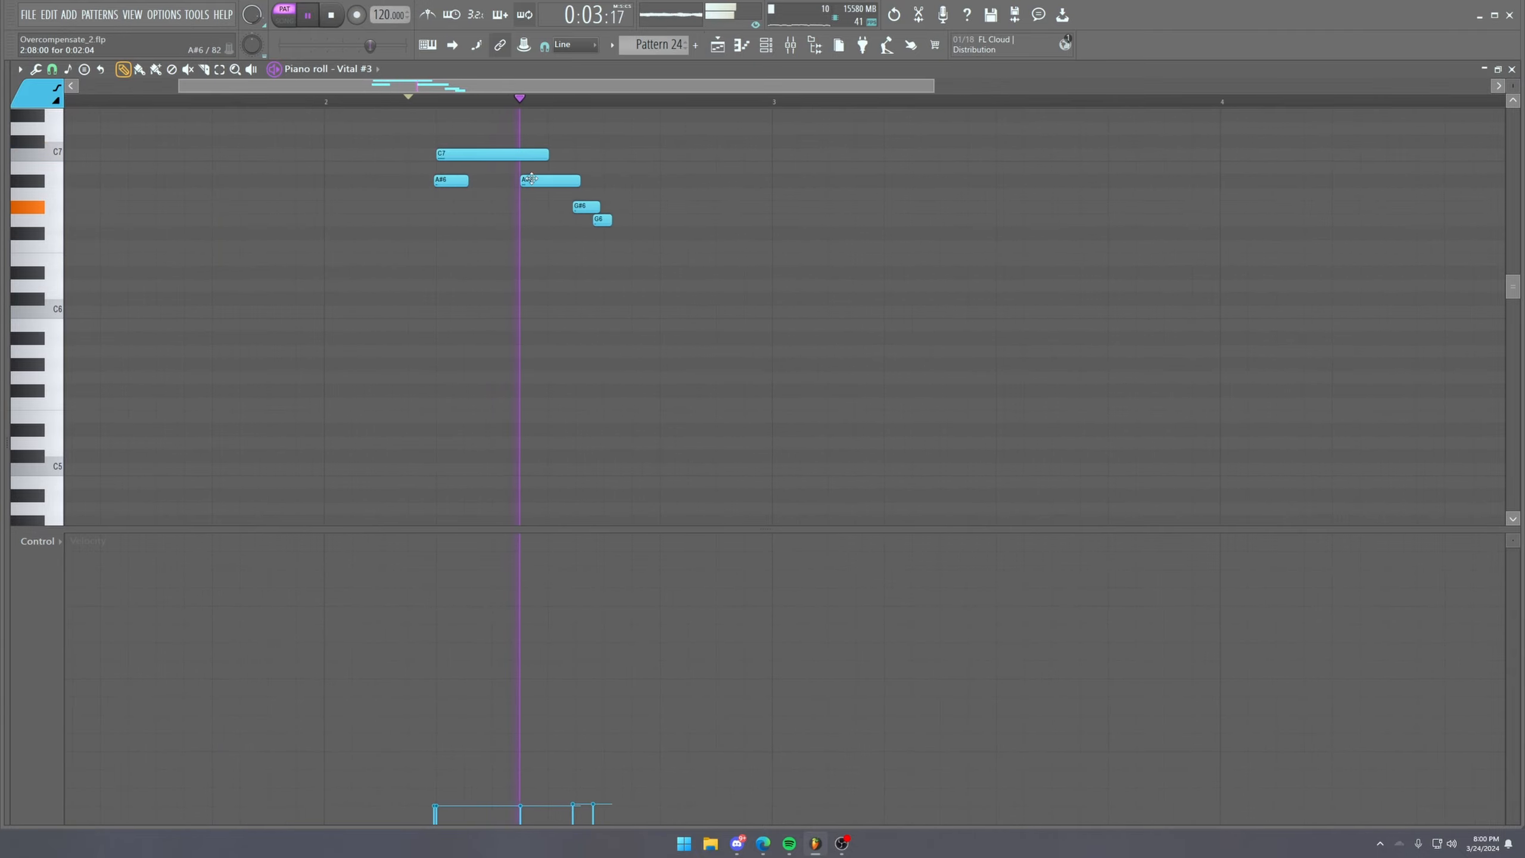
pyautogui.scroll(1, 656, 48)
# Browse the neighbouring patterns in the piano roll and show the Vital #3 notes of Pattern 25.
pyautogui.scroll(4, 538, 190)
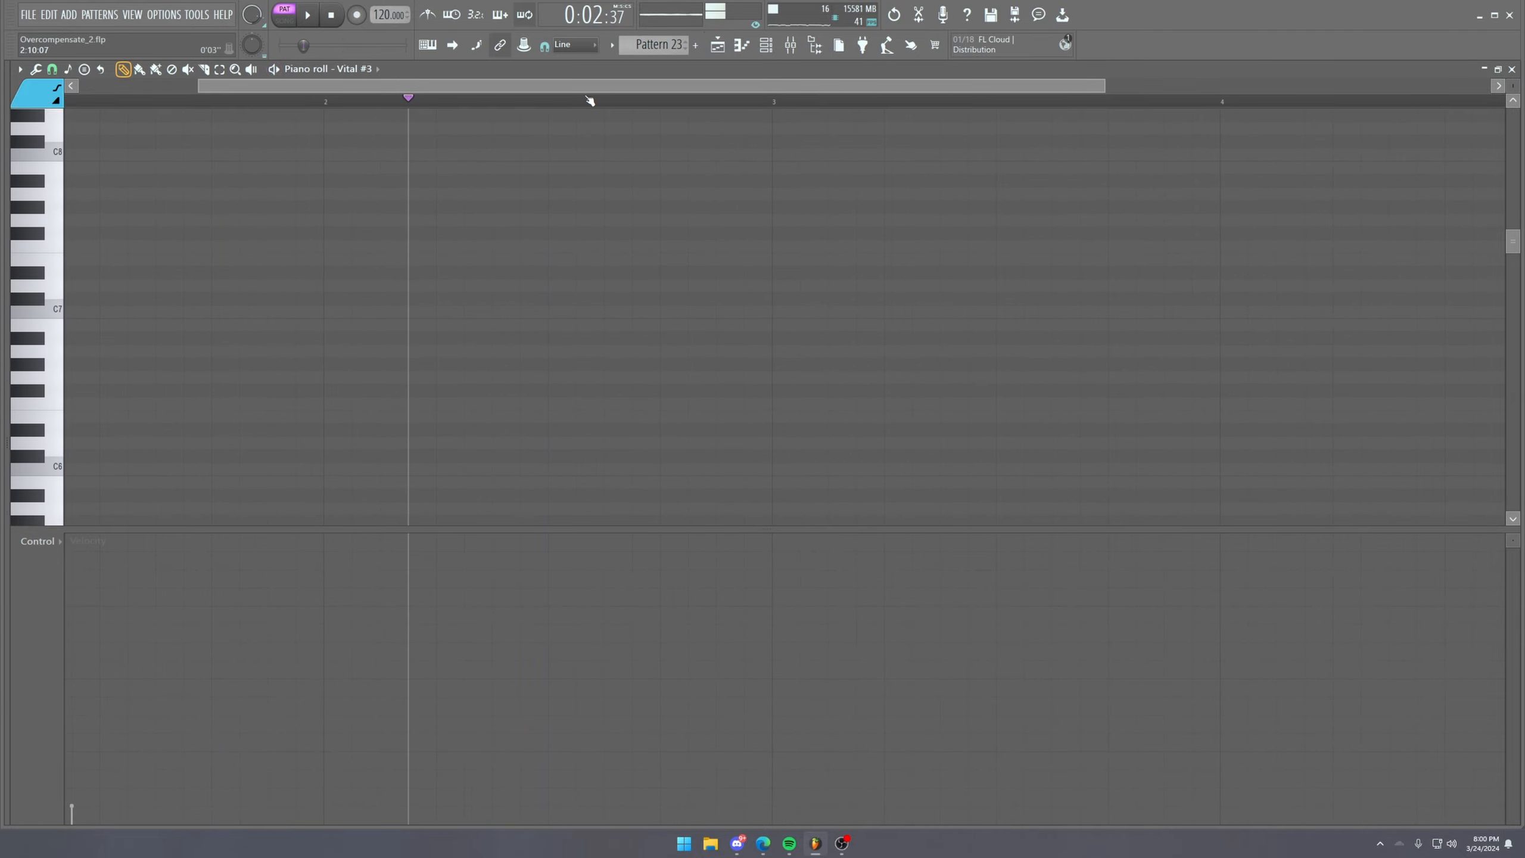
pyautogui.scroll(-2, 590, 101)
pyautogui.scroll(-1, 562, 140)
pyautogui.scroll(-1, 646, 48)
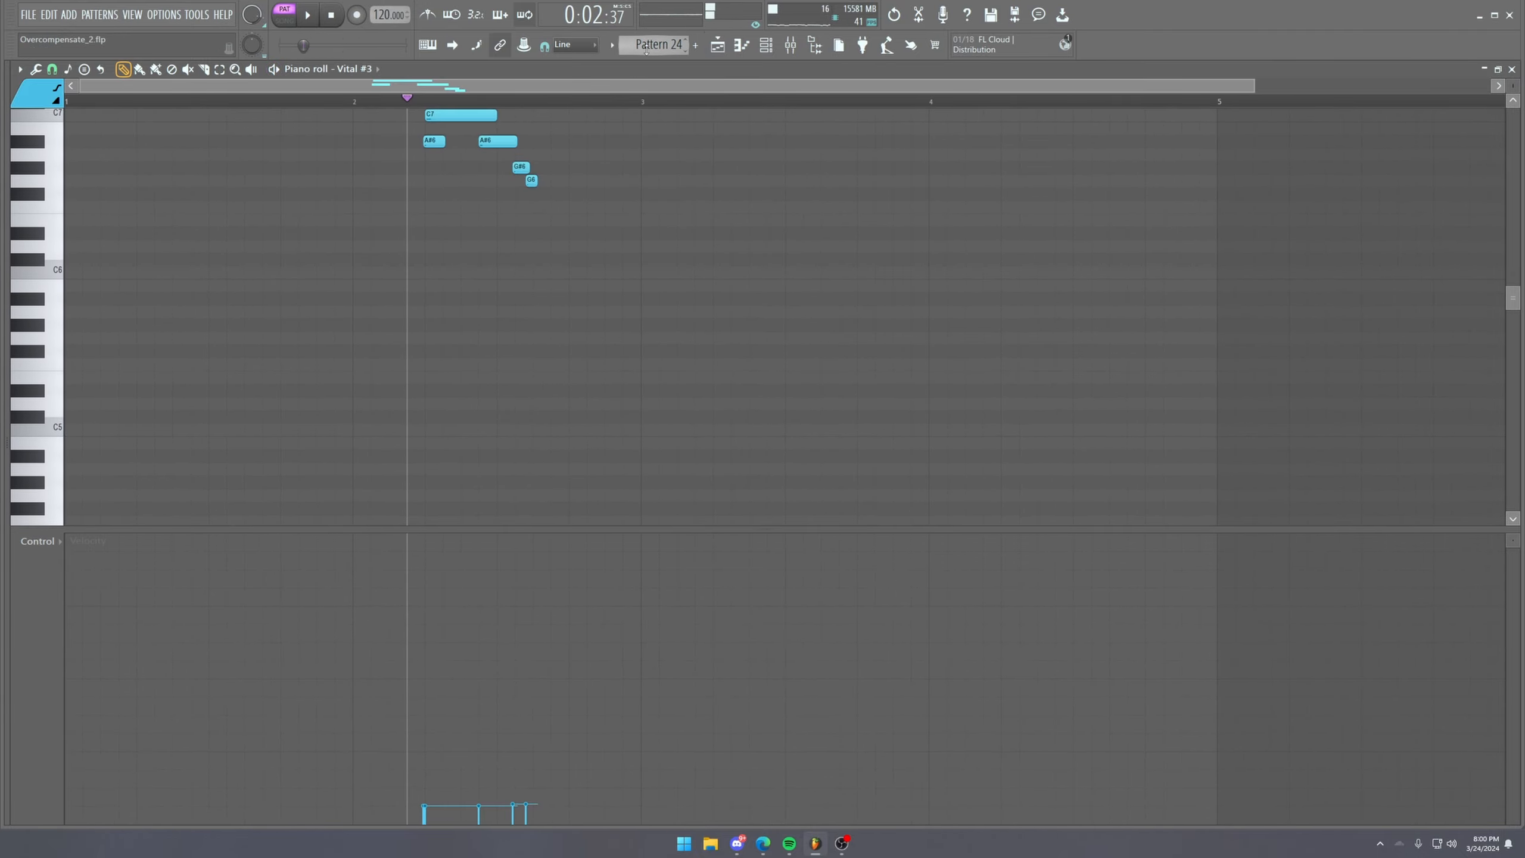
pyautogui.scroll(-1, 646, 48)
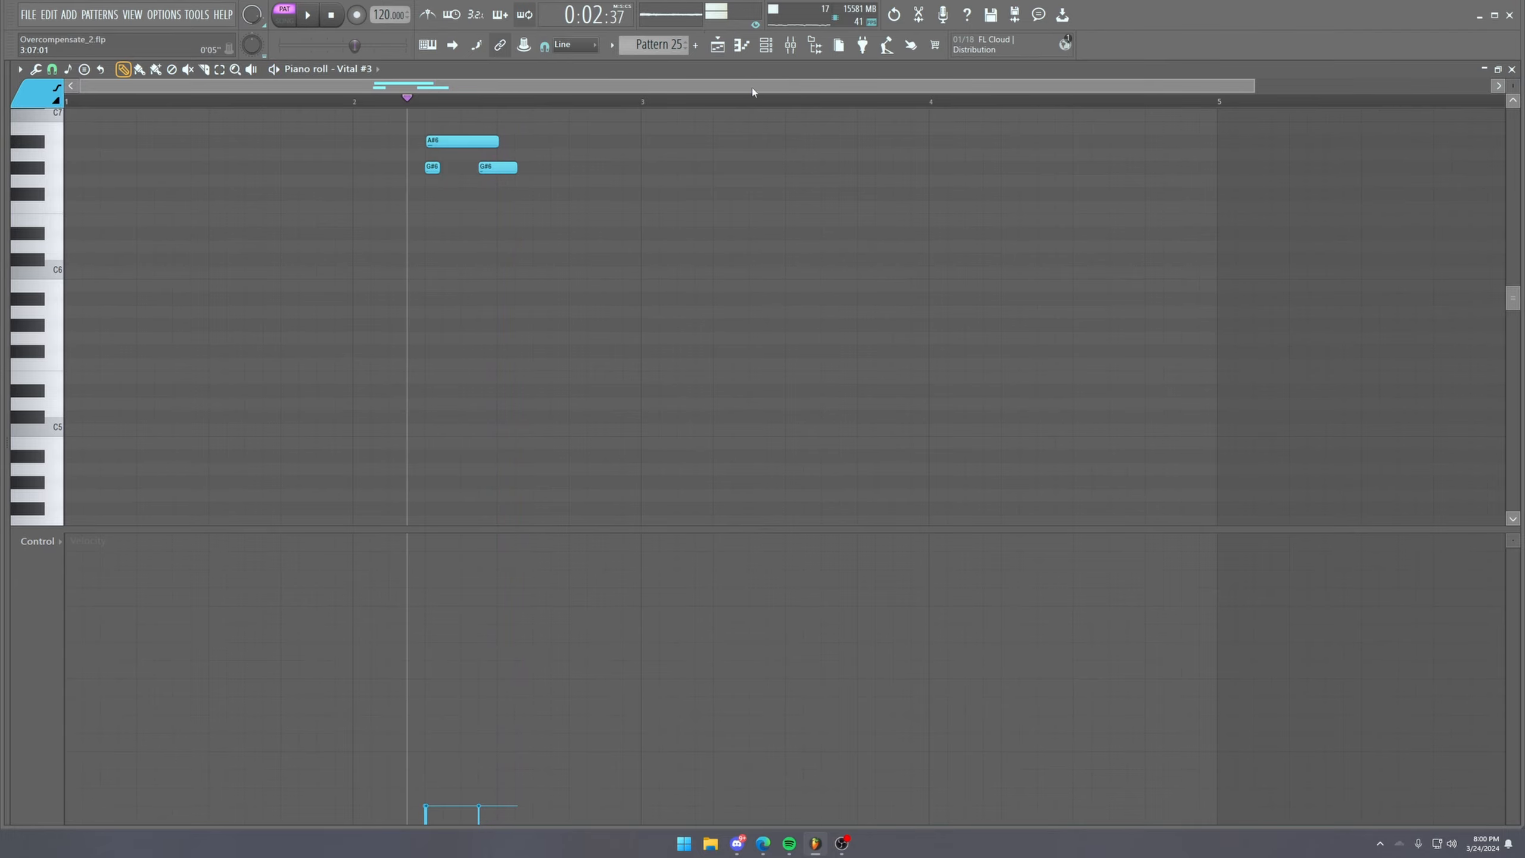
# Inspect the oscillator and effects settings of Vital #3, including its chorus, delay, distortion and filter.
pyautogui.click(766, 45)
pyautogui.click(754, 406)
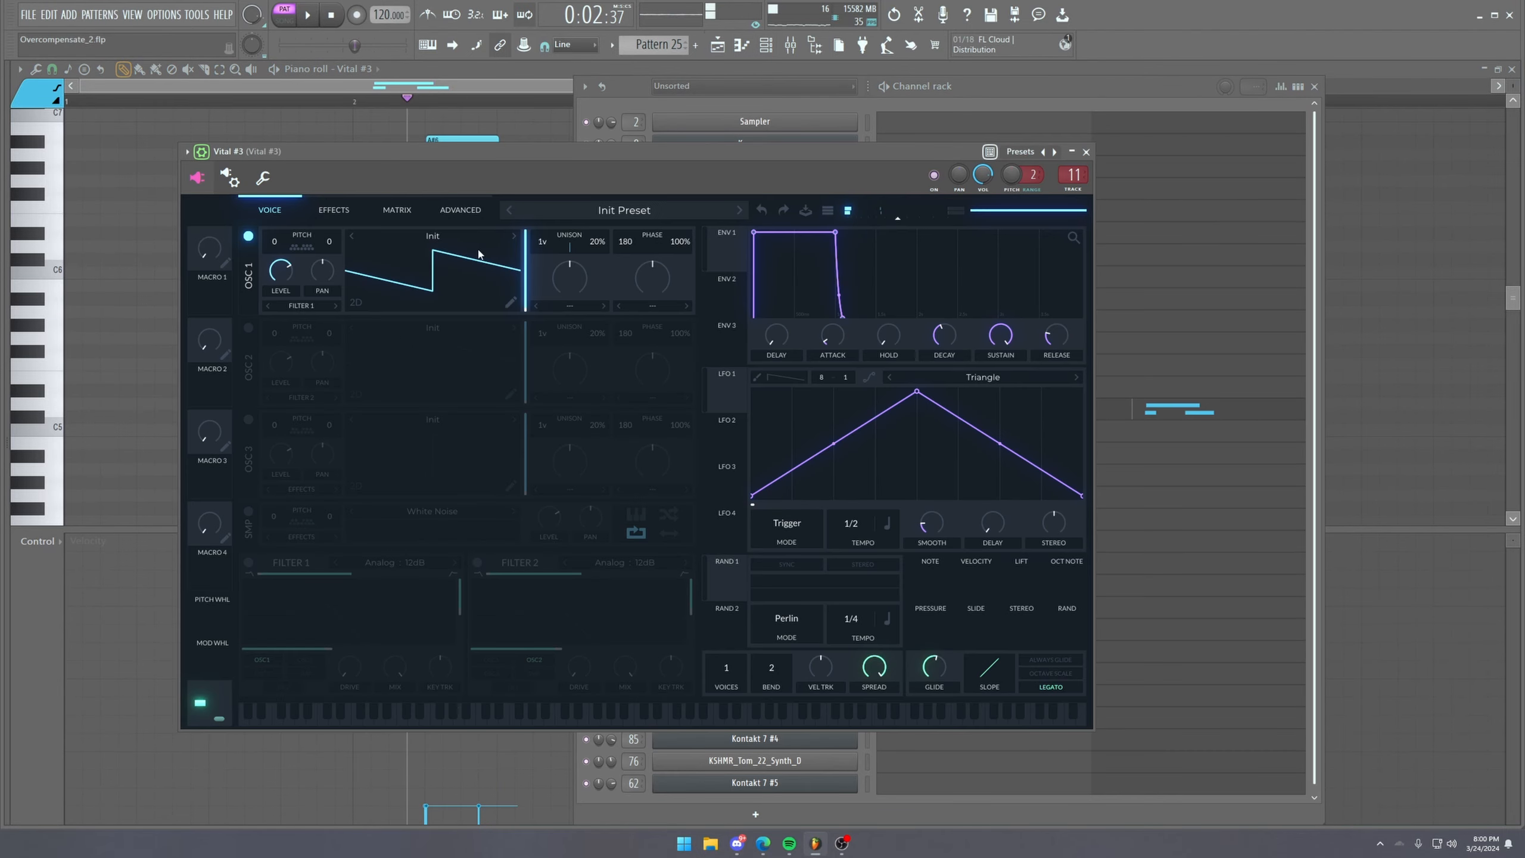
pyautogui.click(348, 209)
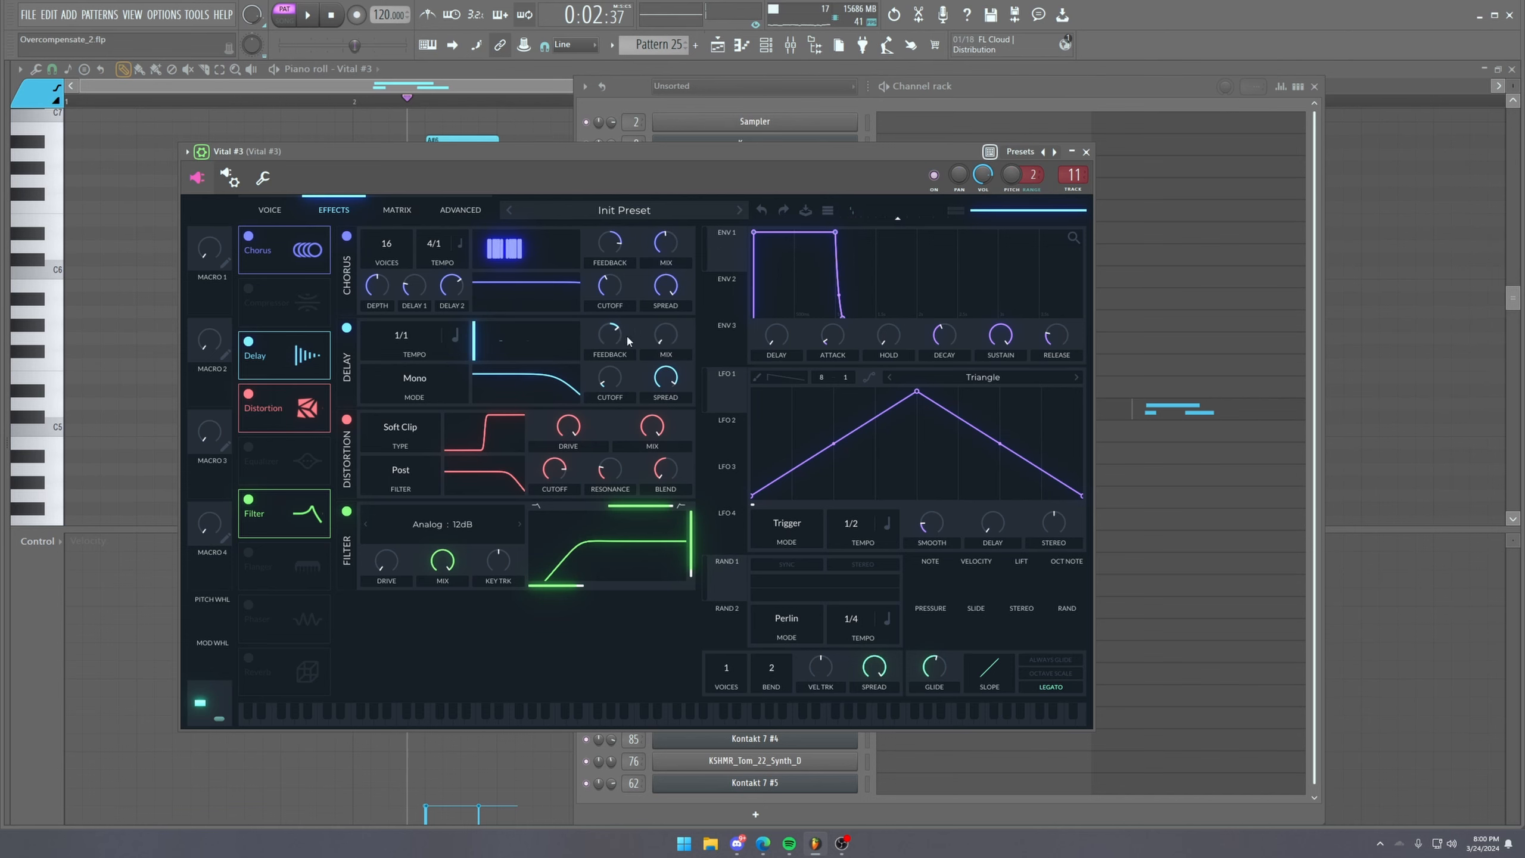
pyautogui.click(1086, 153)
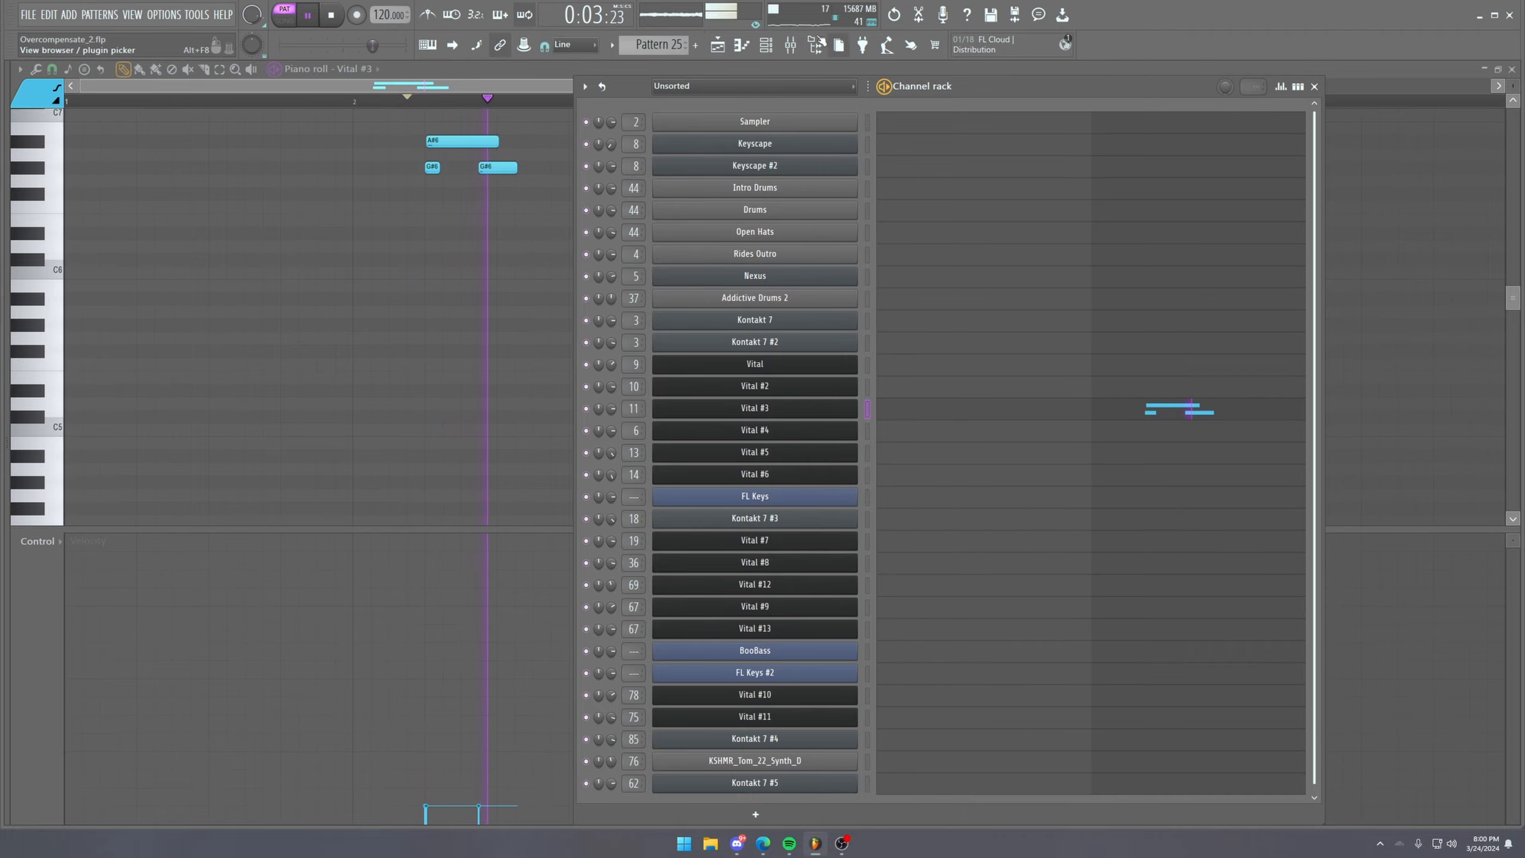
# Play back Pattern 25 and show the Vital #3 insert in the mixer.
pyautogui.click(793, 46)
pyautogui.click(793, 46)
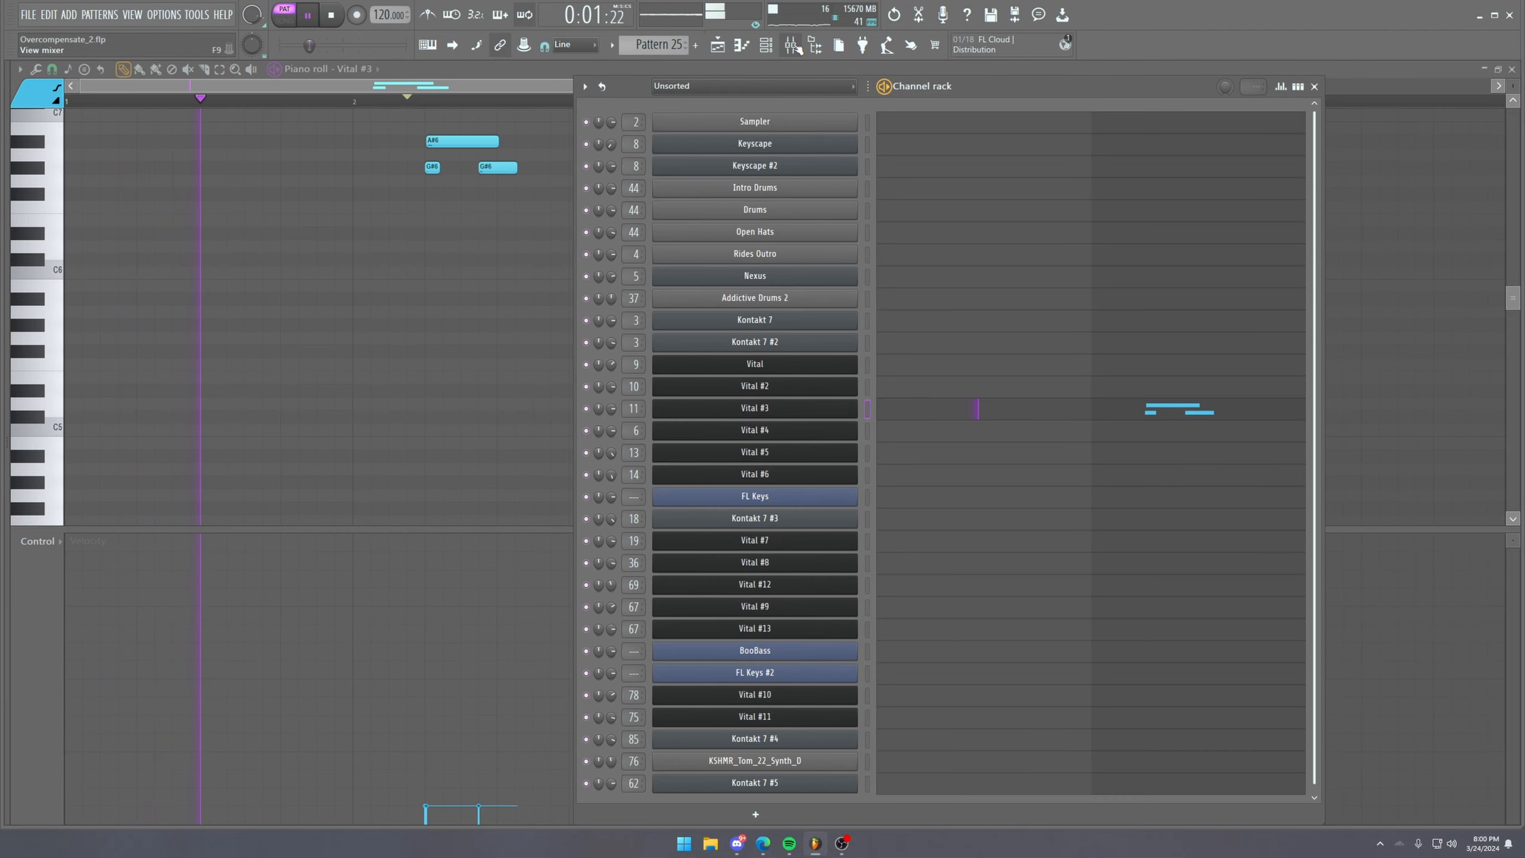
pyautogui.click(792, 46)
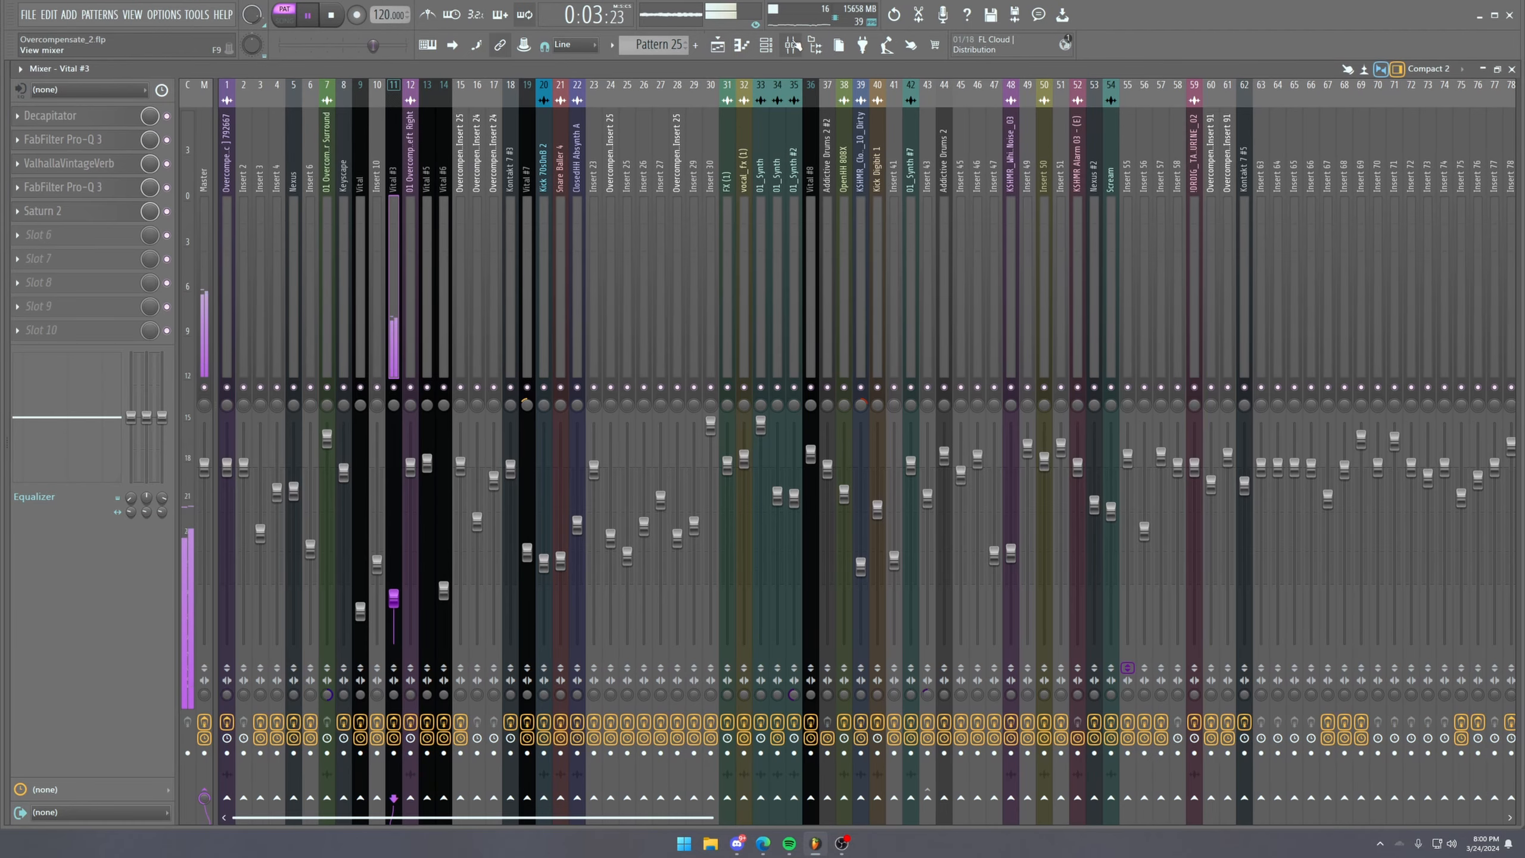
pyautogui.click(793, 46)
pyautogui.click(770, 49)
pyautogui.click(791, 48)
pyautogui.press('space')
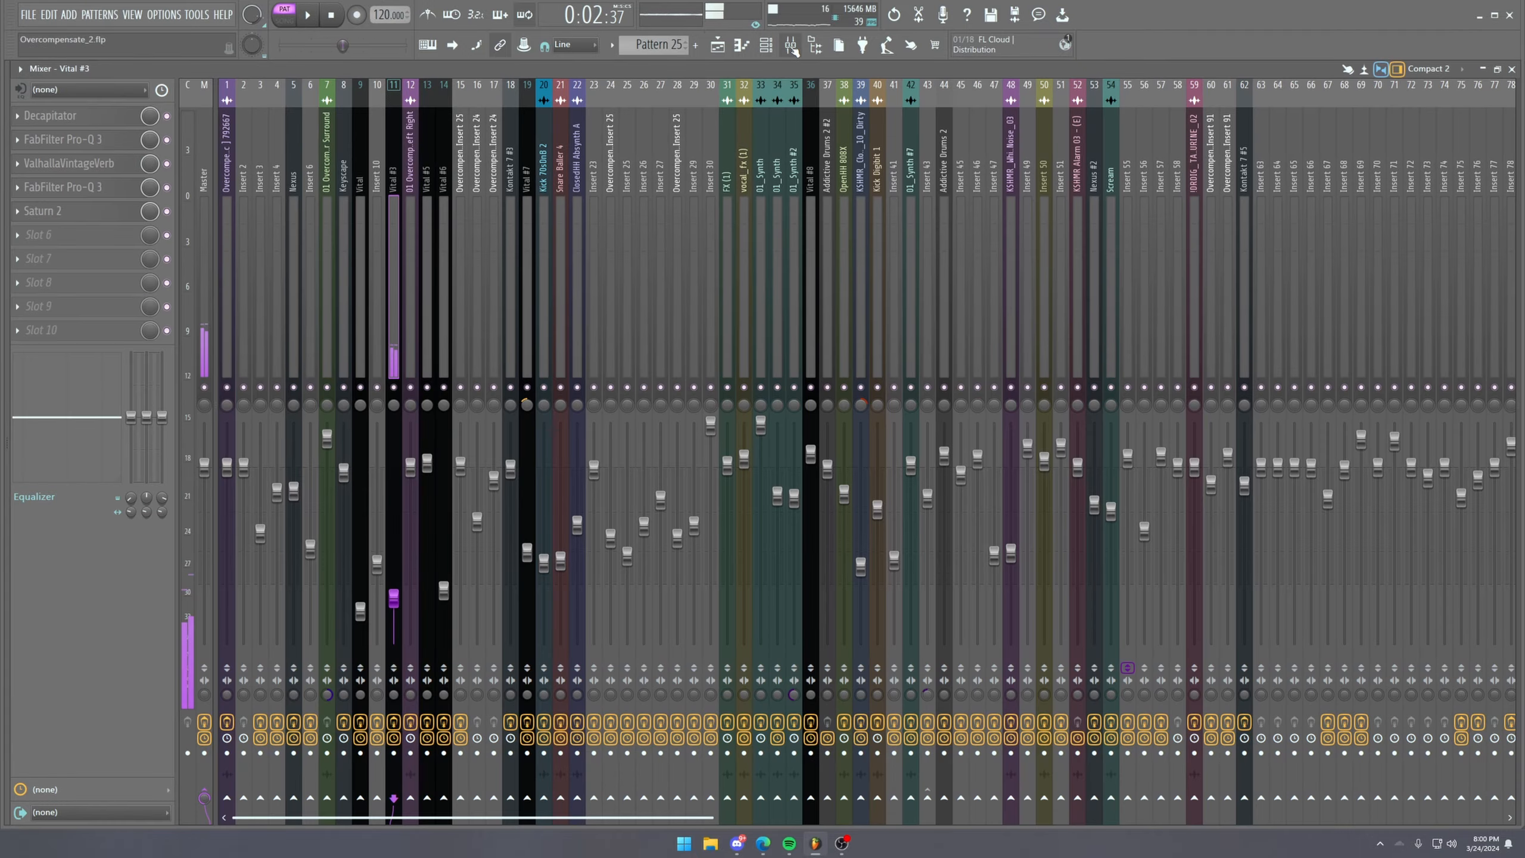
pyautogui.click(426, 272)
pyautogui.click(394, 265)
# Check the Decapitator, FabFilter Pro-Q 3, ValhallaVintageVerb and Saturn 2 effects on the Vital #3 insert one by one.
pyautogui.click(49, 118)
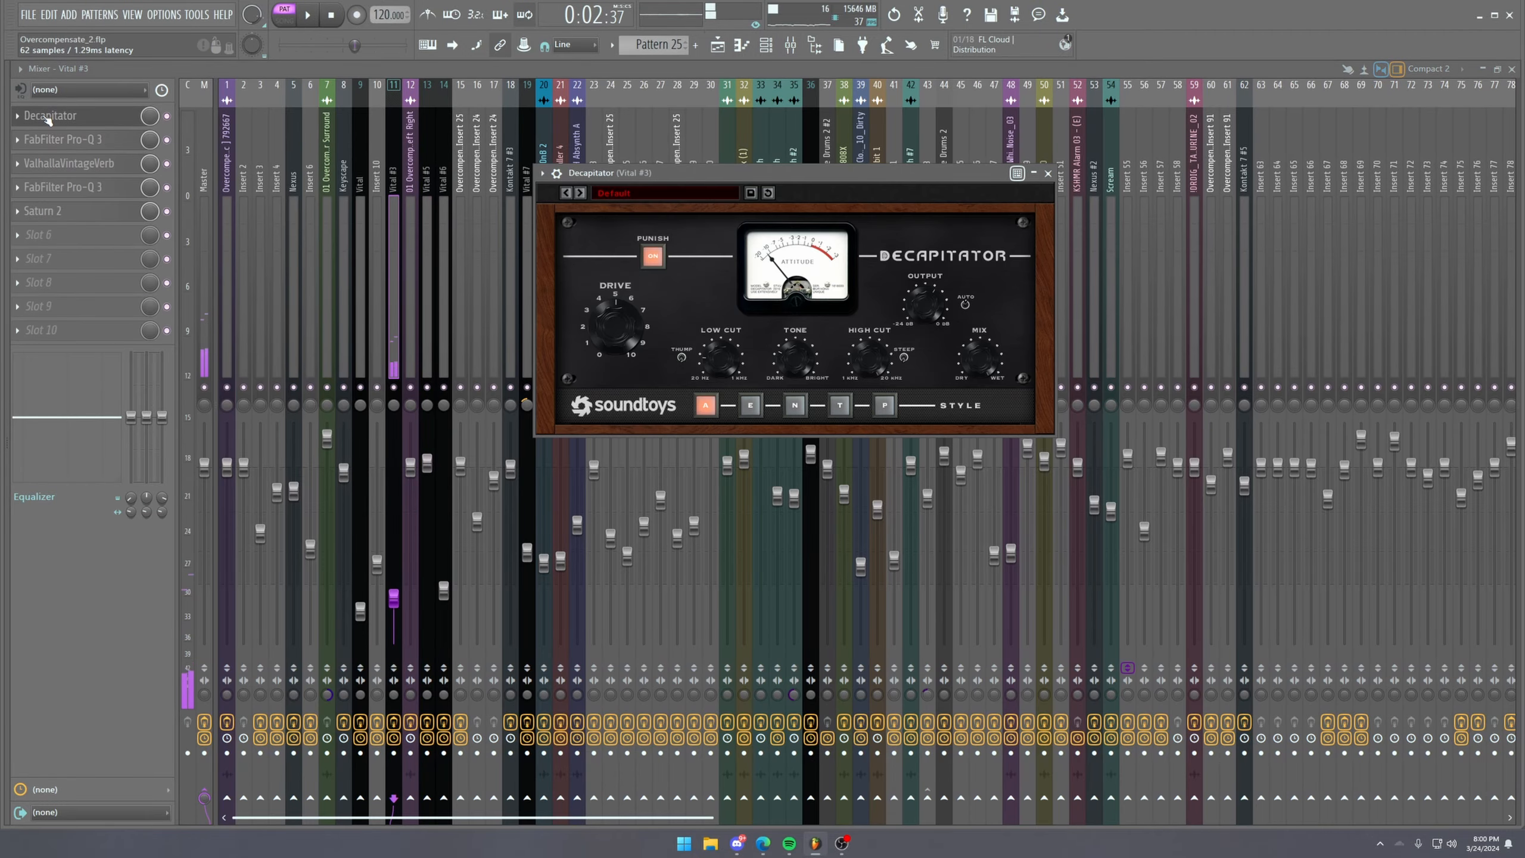
pyautogui.click(49, 118)
pyautogui.click(54, 141)
pyautogui.click(54, 143)
pyautogui.click(71, 164)
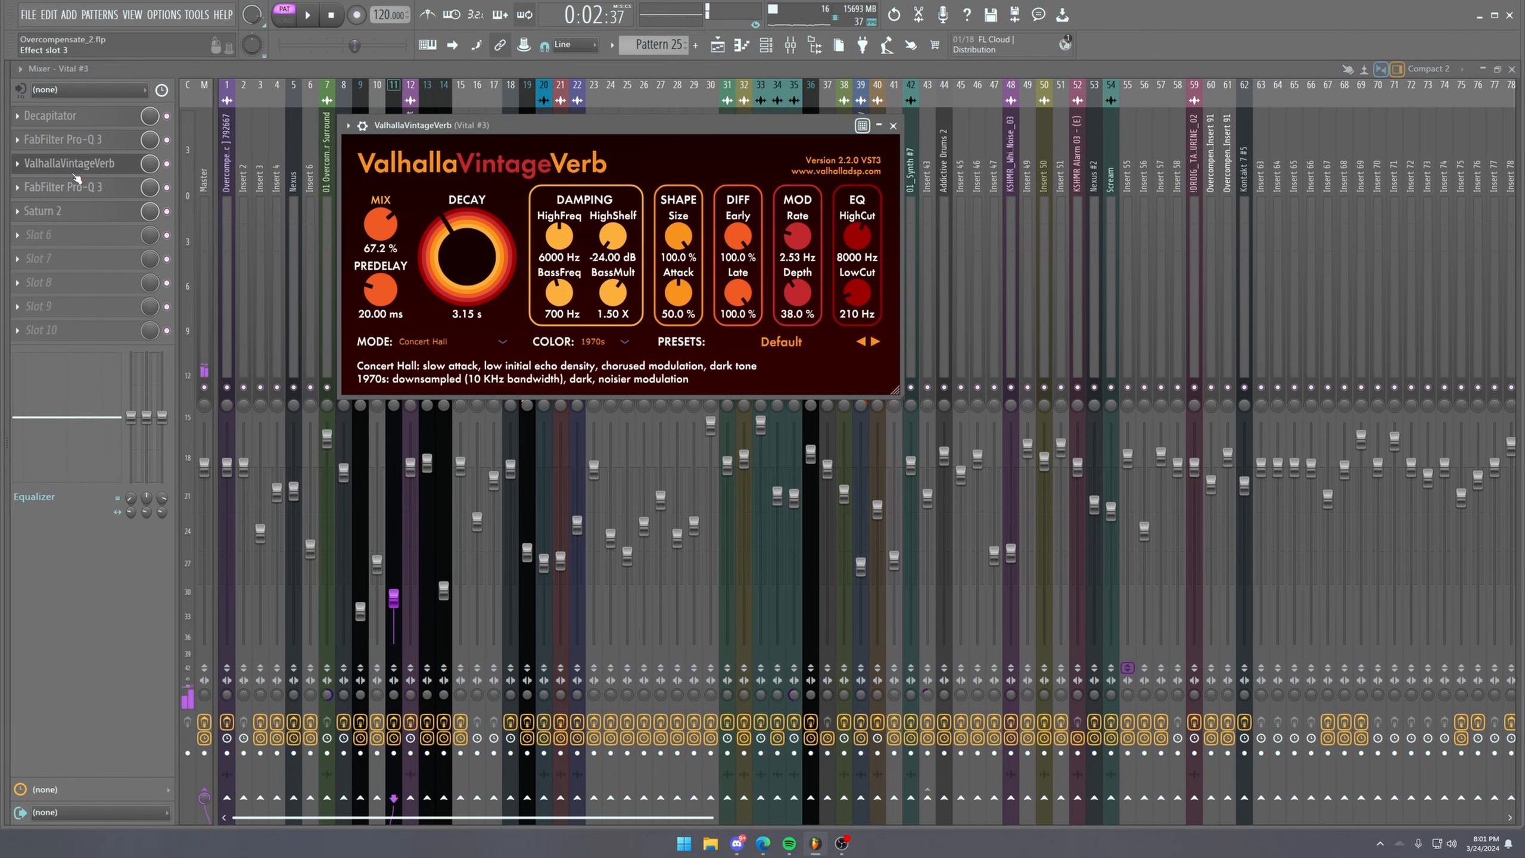
pyautogui.click(77, 171)
pyautogui.click(72, 189)
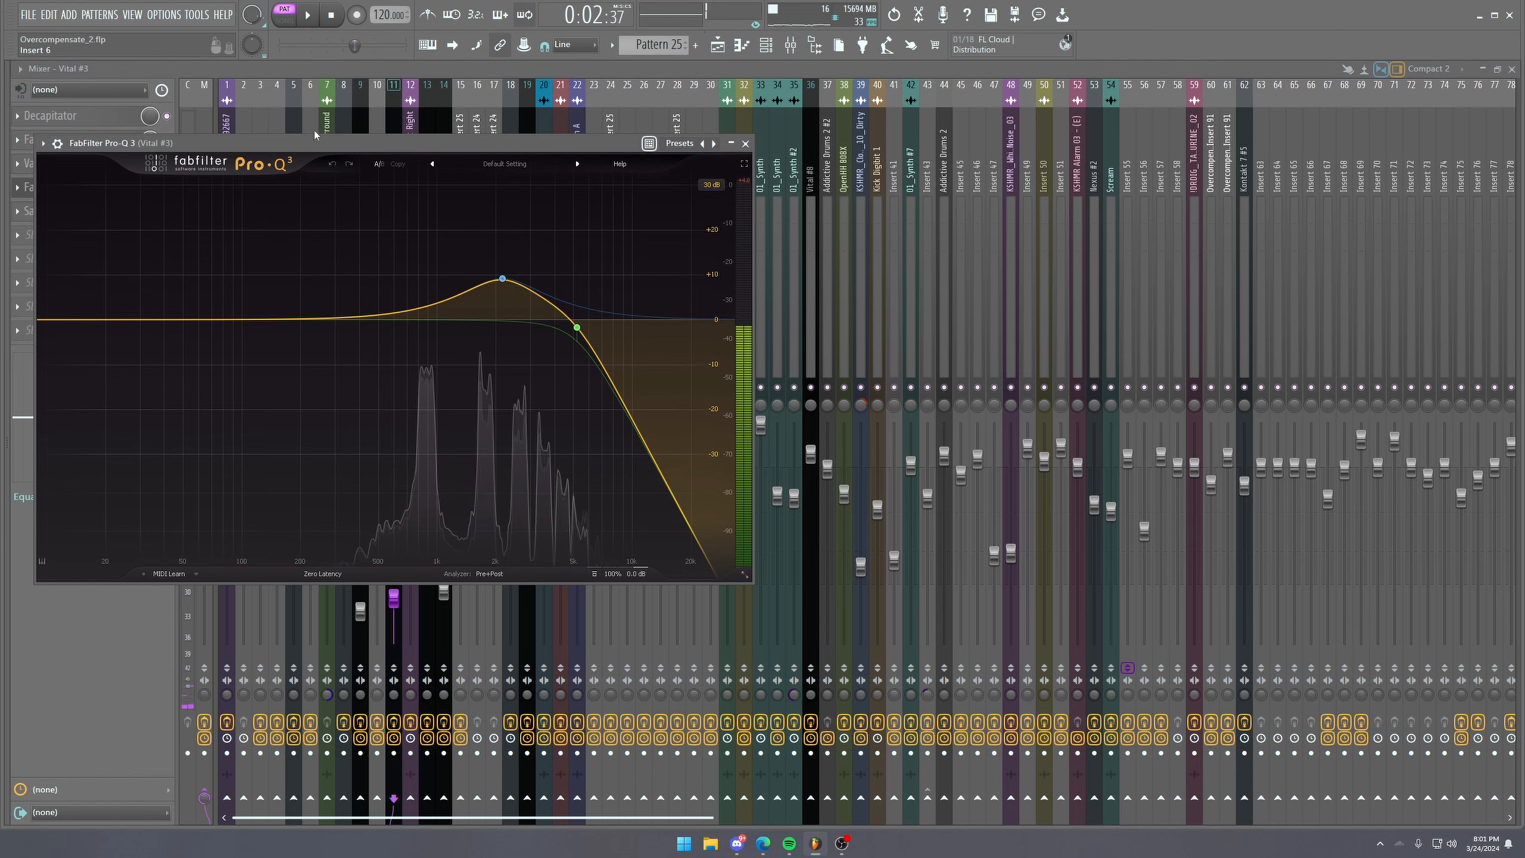
pyautogui.moveTo(367, 169); pyautogui.dragTo(981, 128)
pyautogui.click(64, 187)
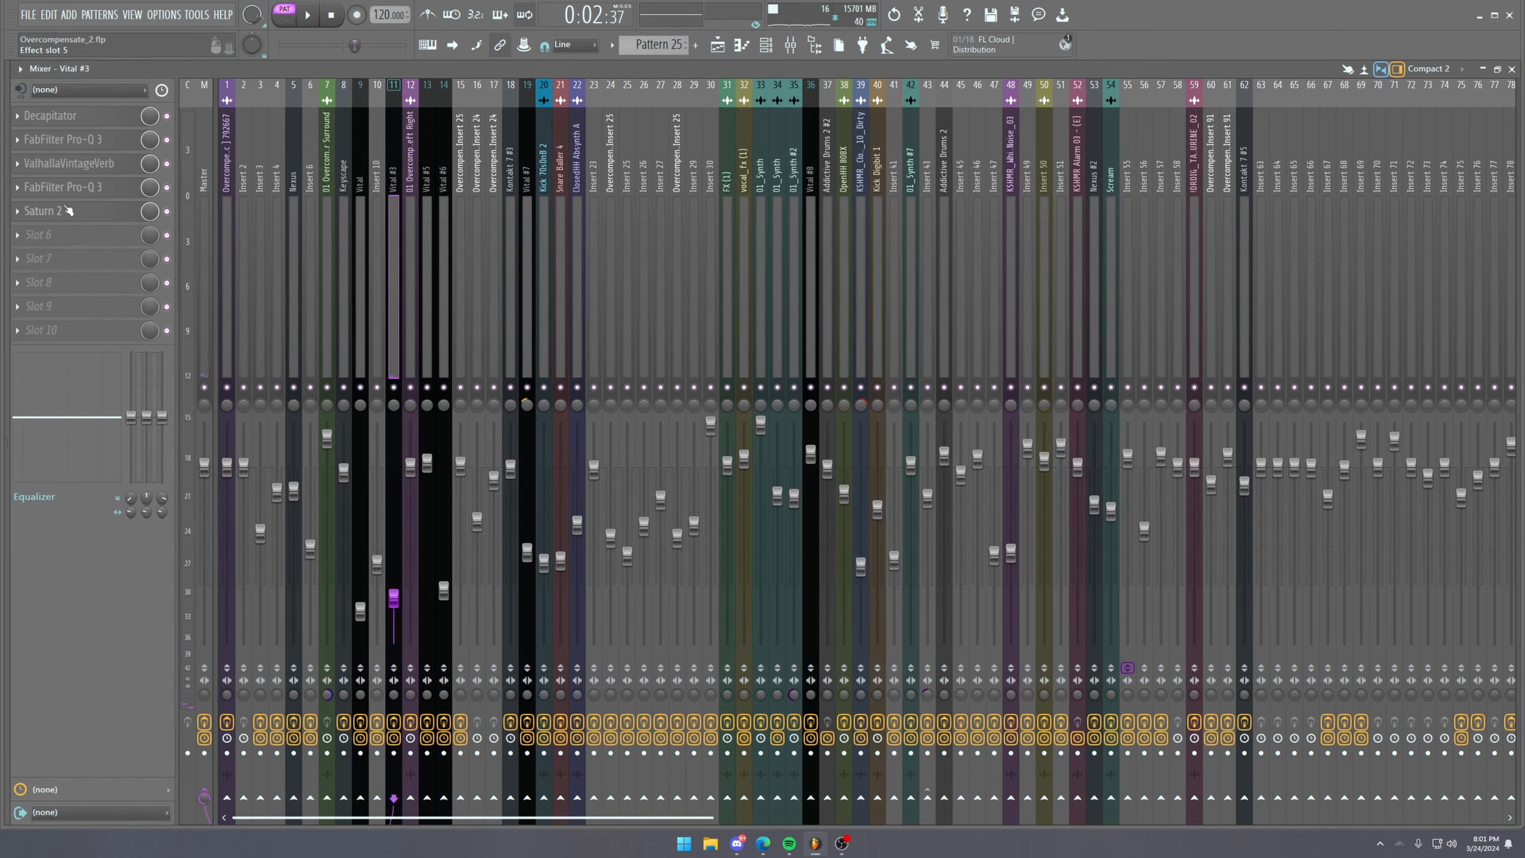
pyautogui.click(43, 210)
pyautogui.click(42, 211)
# Return to the playlist and set the song position to bar 25.
pyautogui.press('space')
pyautogui.click(717, 46)
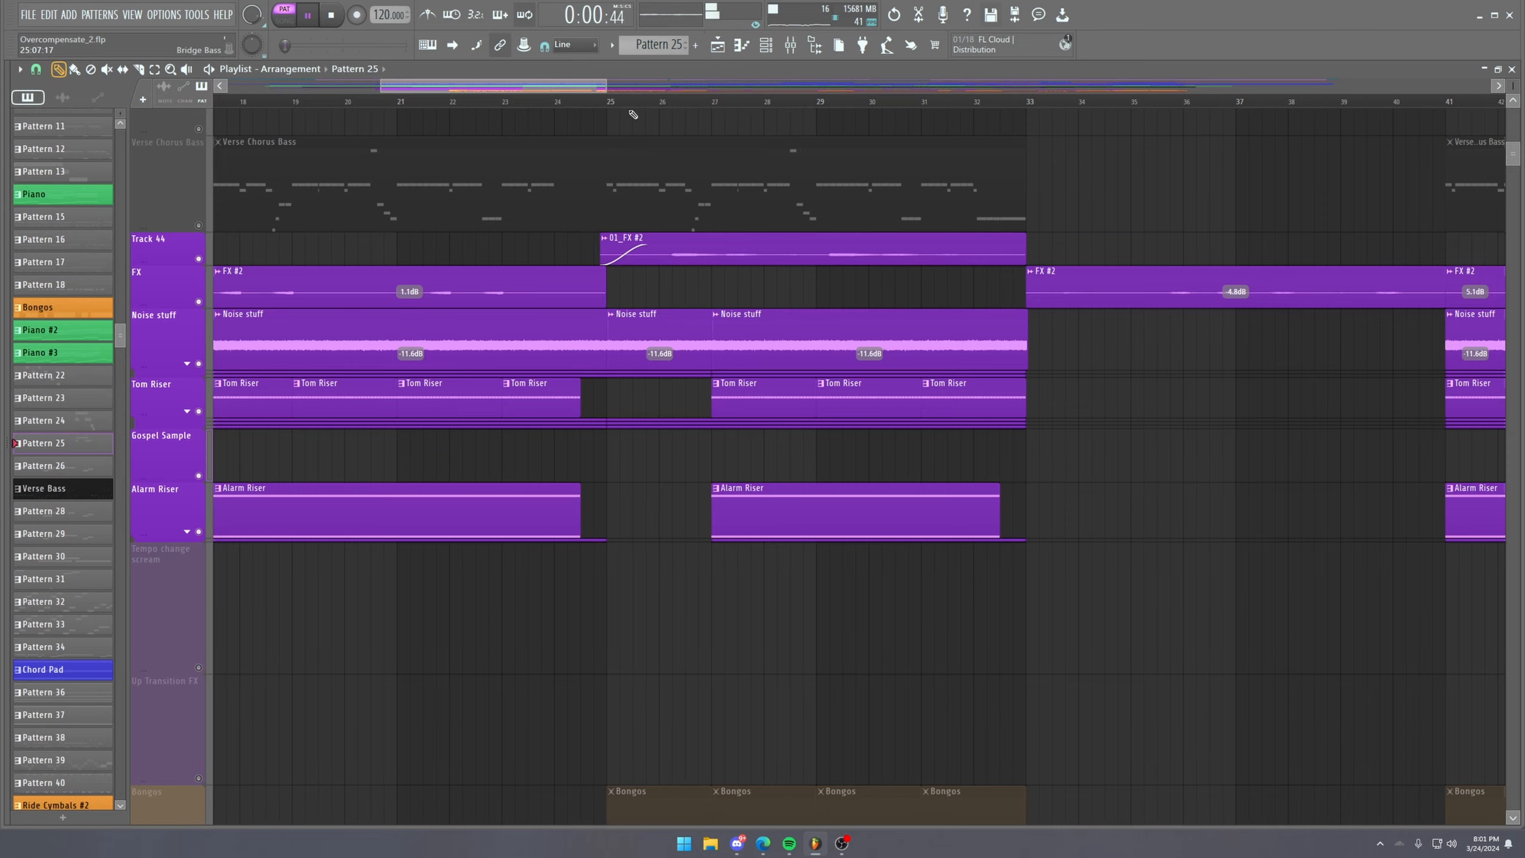
pyautogui.moveTo(608, 99); pyautogui.dragTo(341, 99)
# Solo the Bongos track in the playlist.
pyautogui.scroll(-3, 527, 100)
pyautogui.scroll(3, 355, 100)
pyautogui.scroll(-5, 355, 360)
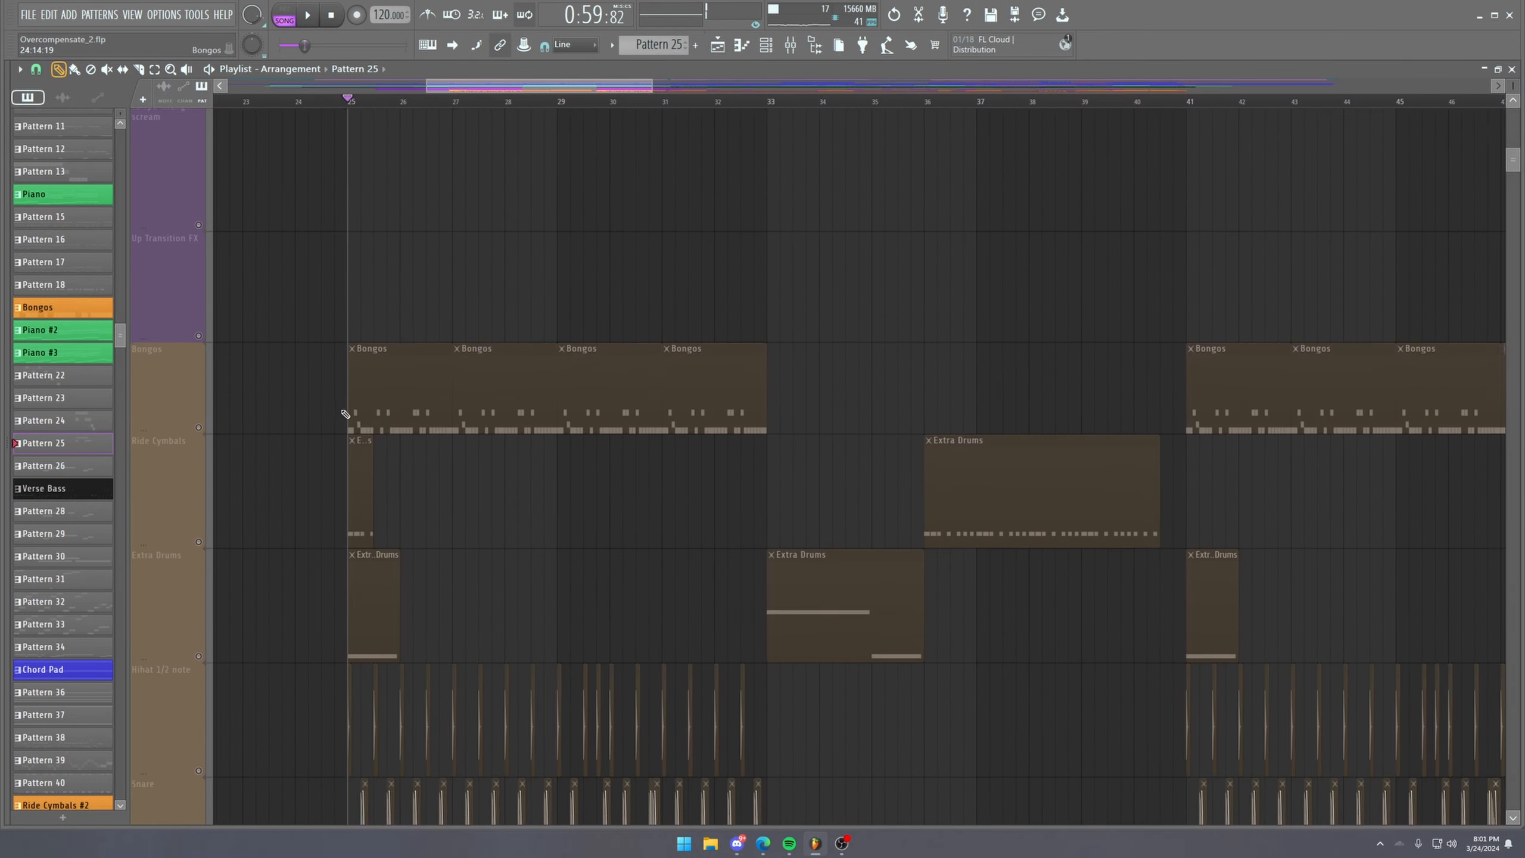
pyautogui.scroll(12, 355, 445)
pyautogui.scroll(-6, 373, 460)
pyautogui.scroll(-5, 372, 453)
pyautogui.click(194, 413)
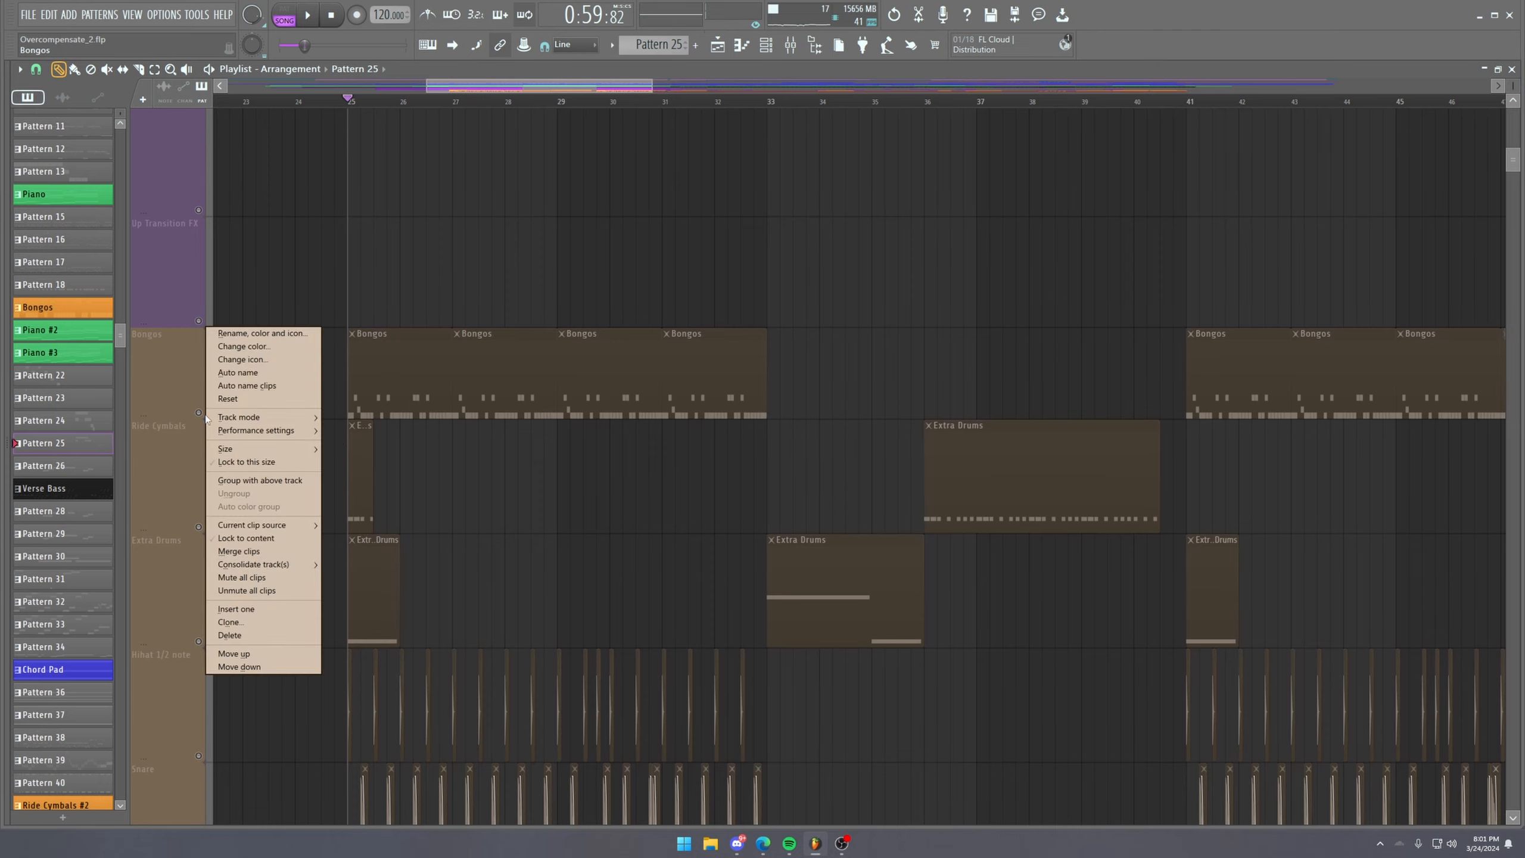
pyautogui.click(199, 413)
# Open the Bongos pattern in the piano roll and show its Kontakt 7 Cuba bongos instrument during playback.
pyautogui.doubleClick(380, 400)
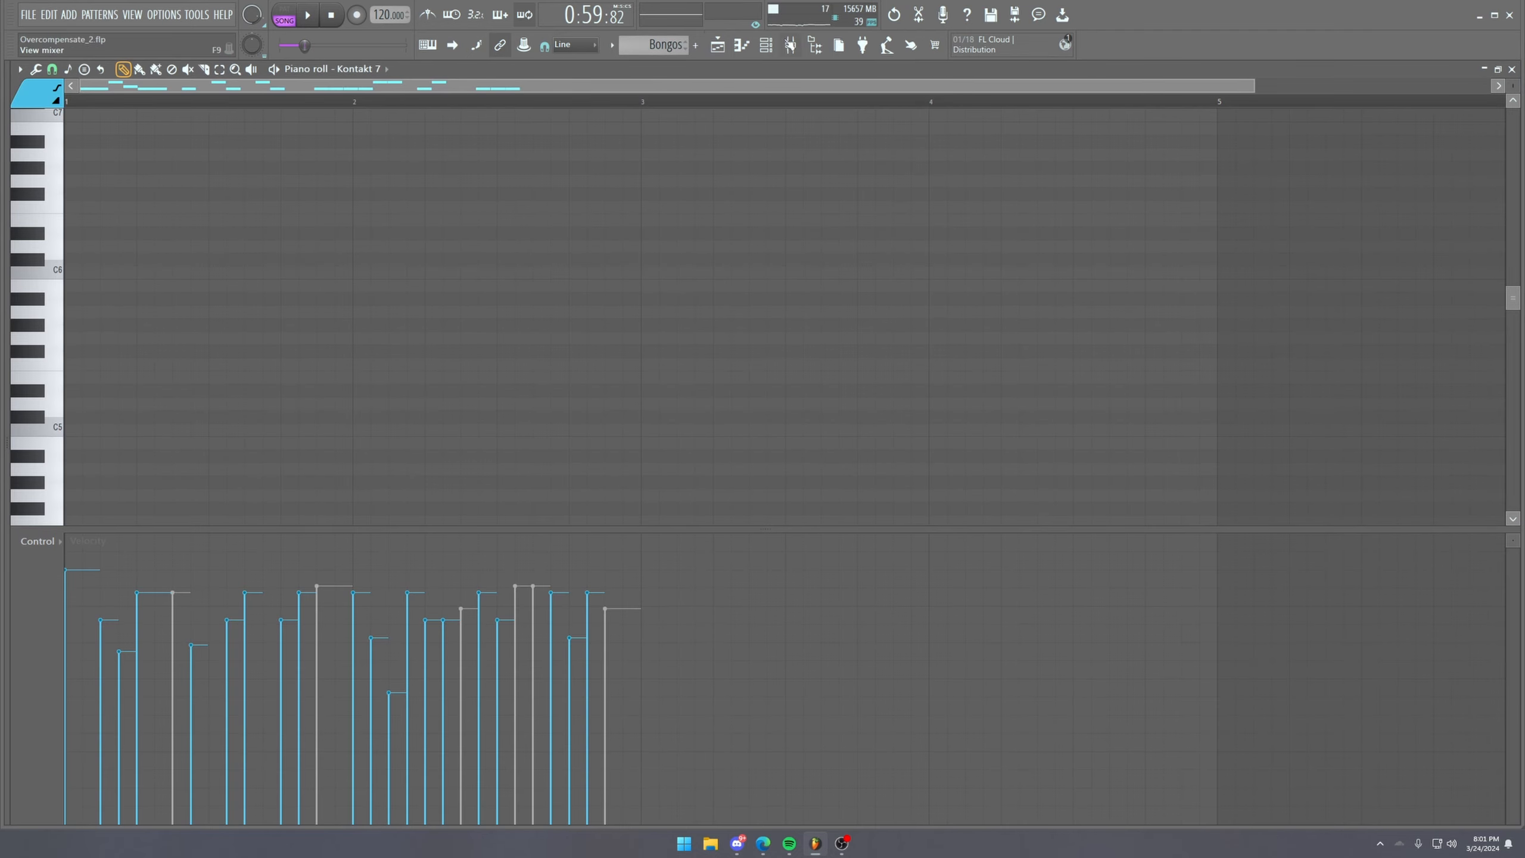
pyautogui.press('F6')
pyautogui.click(809, 323)
pyautogui.press('space')
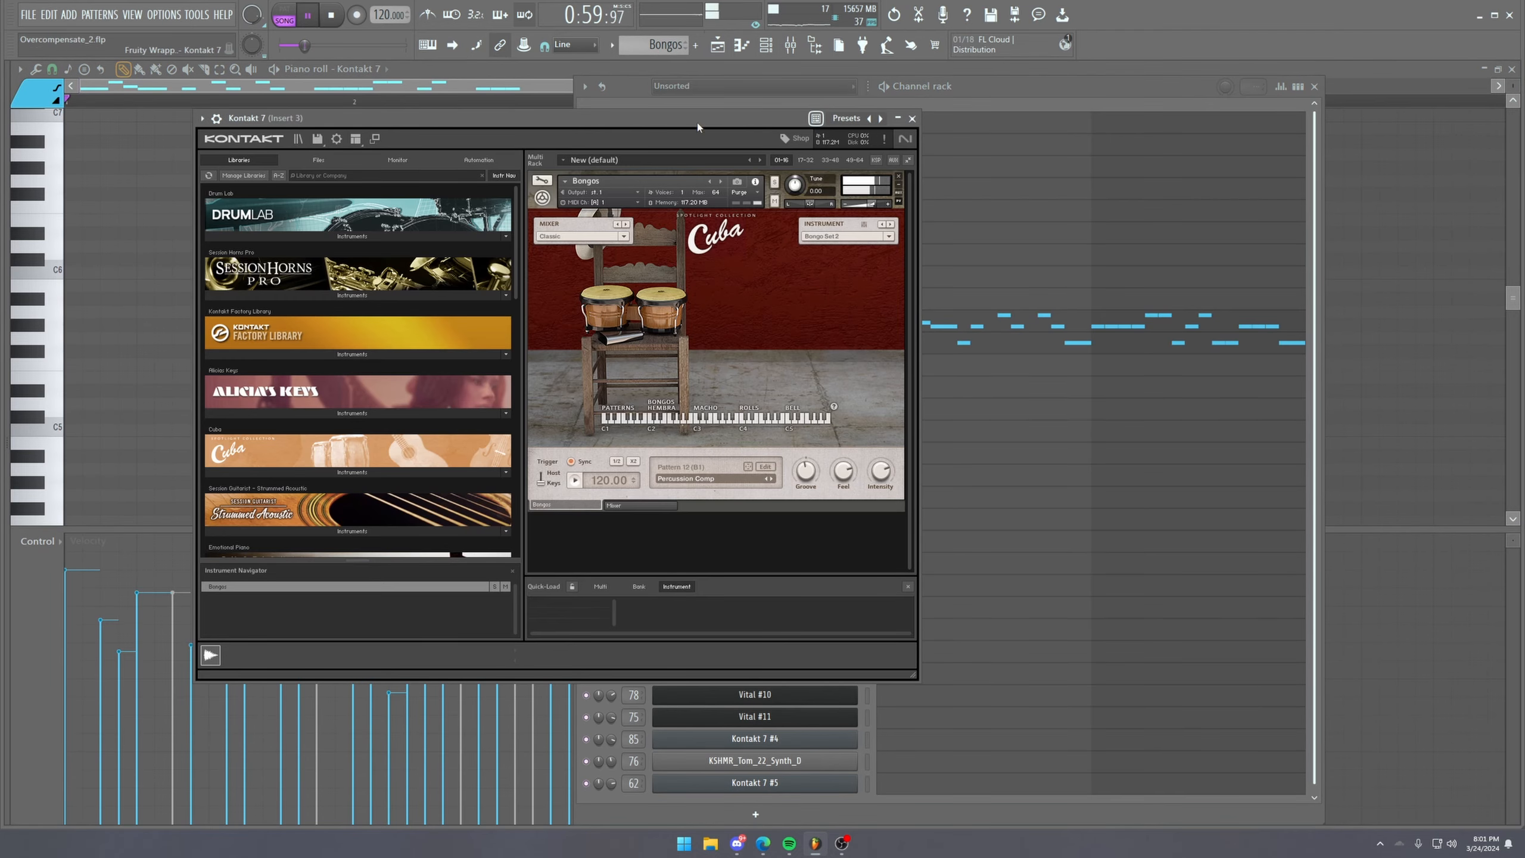
pyautogui.moveTo(682, 127); pyautogui.dragTo(906, 113)
pyautogui.scroll(-5, 233, 278)
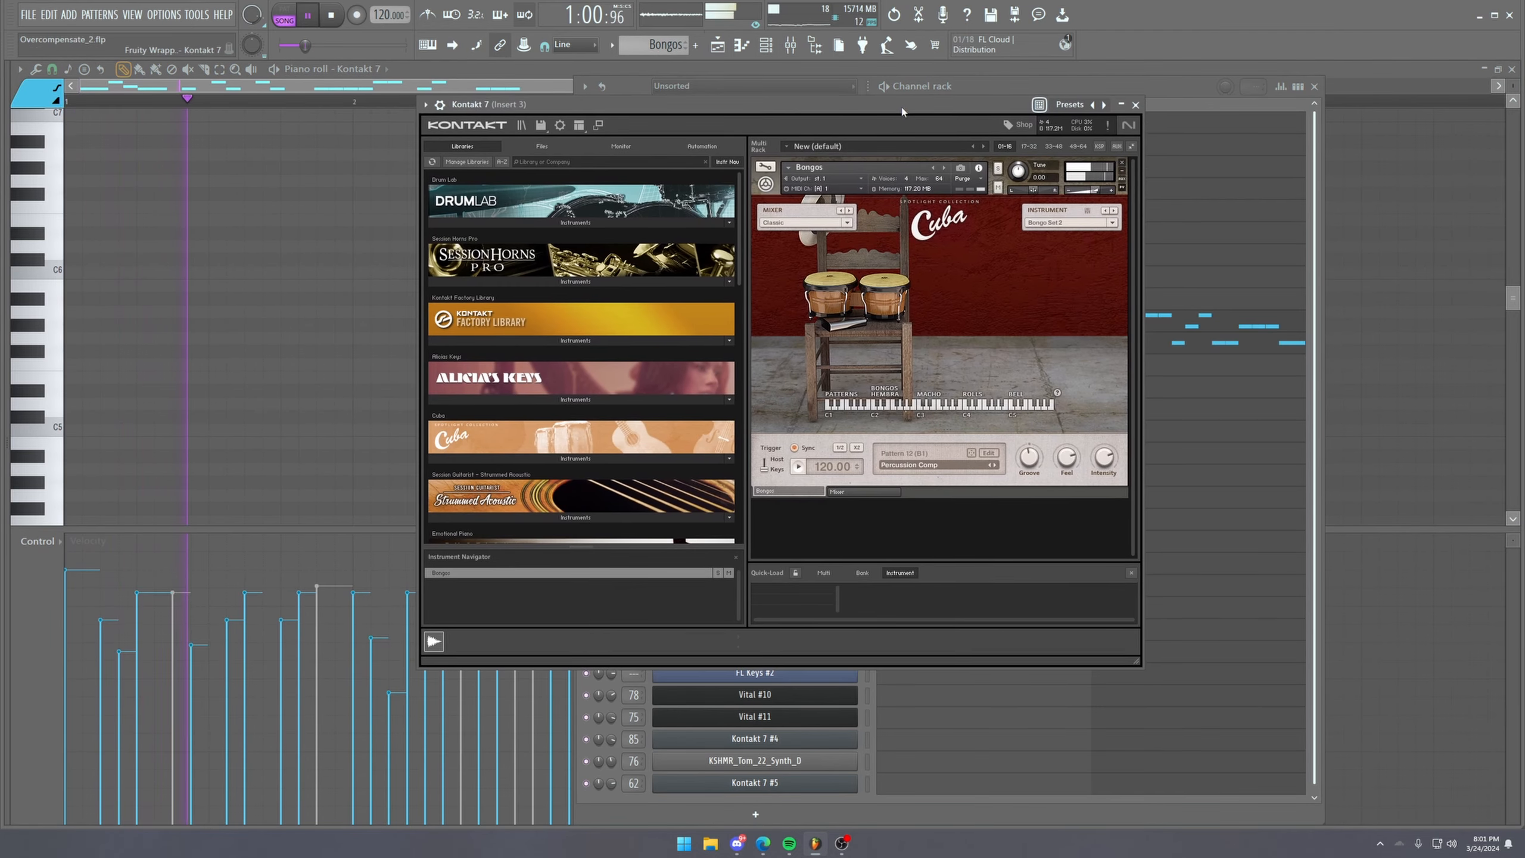
pyautogui.click(232, 280)
# Compare the Kontakt 7 and Kontakt 7 #2 notes of the Bongos pattern in the piano roll.
pyautogui.scroll(1, 433, 232)
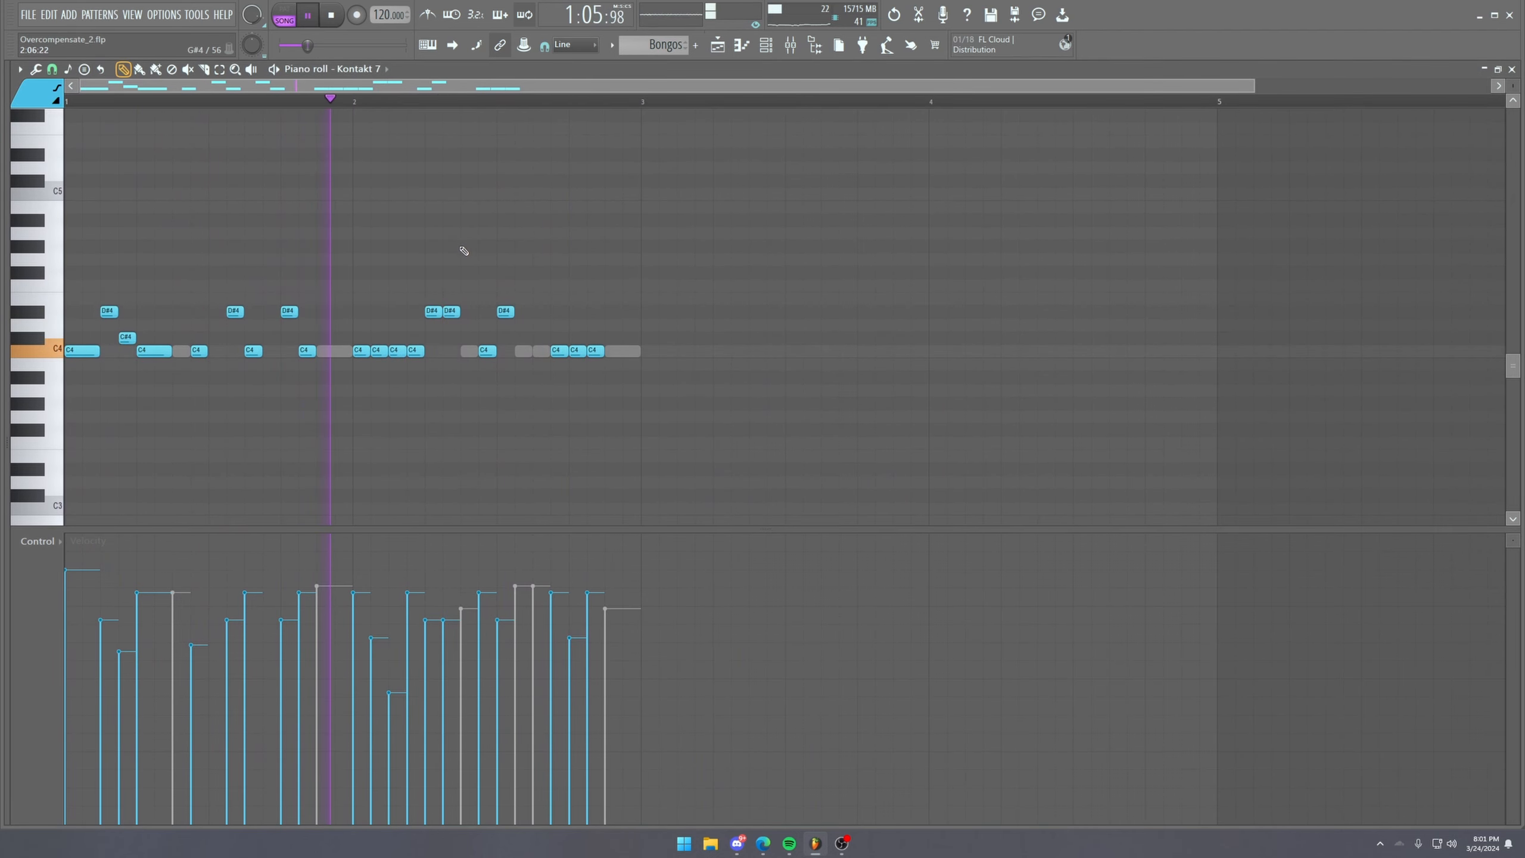
pyautogui.scroll(-1, 372, 69)
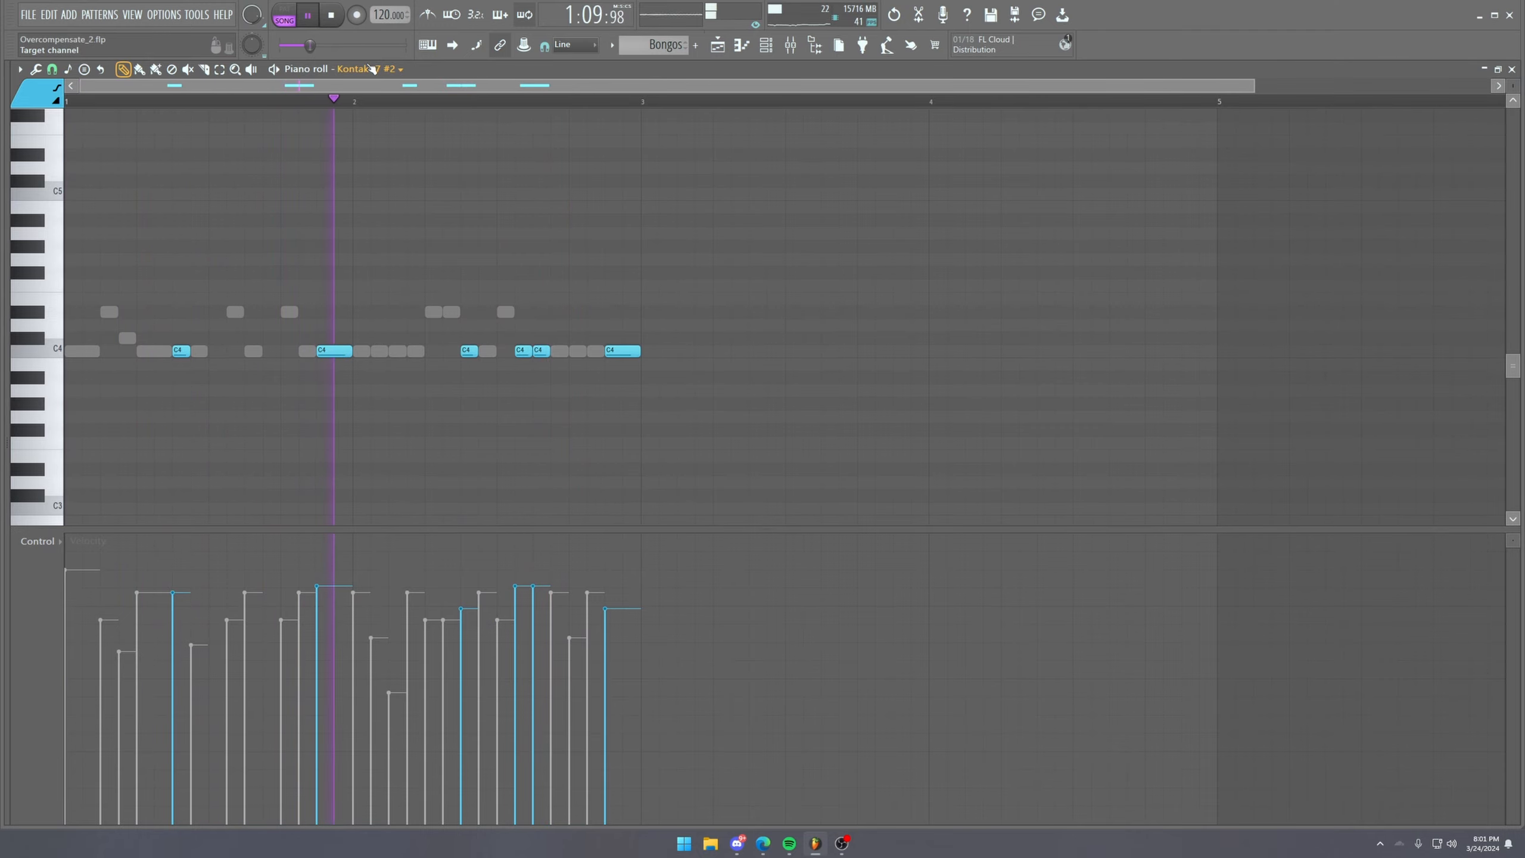
pyautogui.scroll(1, 372, 69)
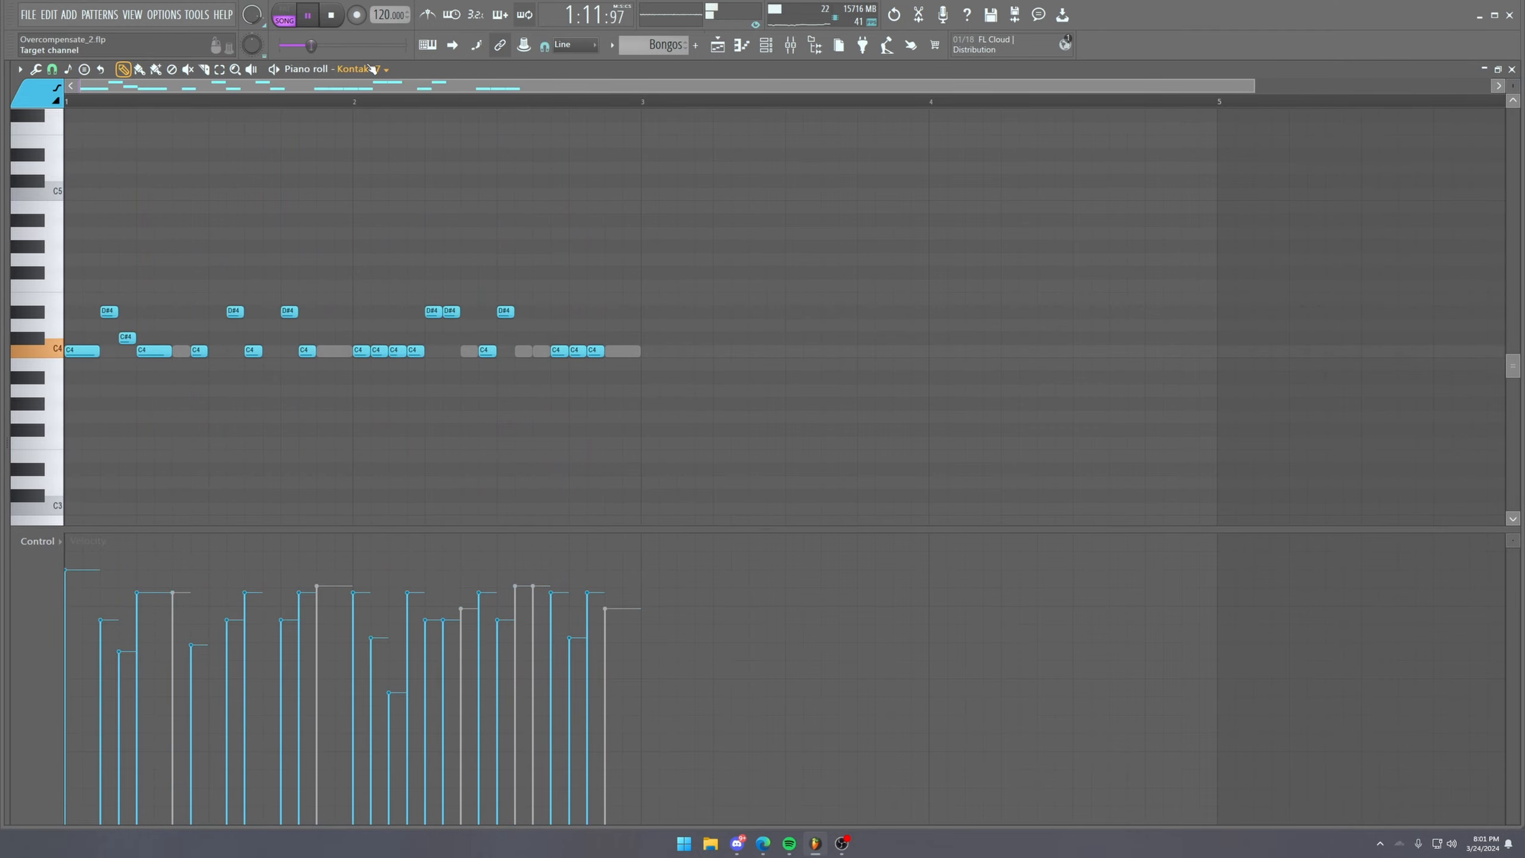
# Stop playback, solo the Ride Cymbals track in the playlist and view its Extra Drums notes in the piano roll.
pyautogui.click(717, 46)
pyautogui.press('space')
pyautogui.press('space')
pyautogui.scroll(3, 332, 102)
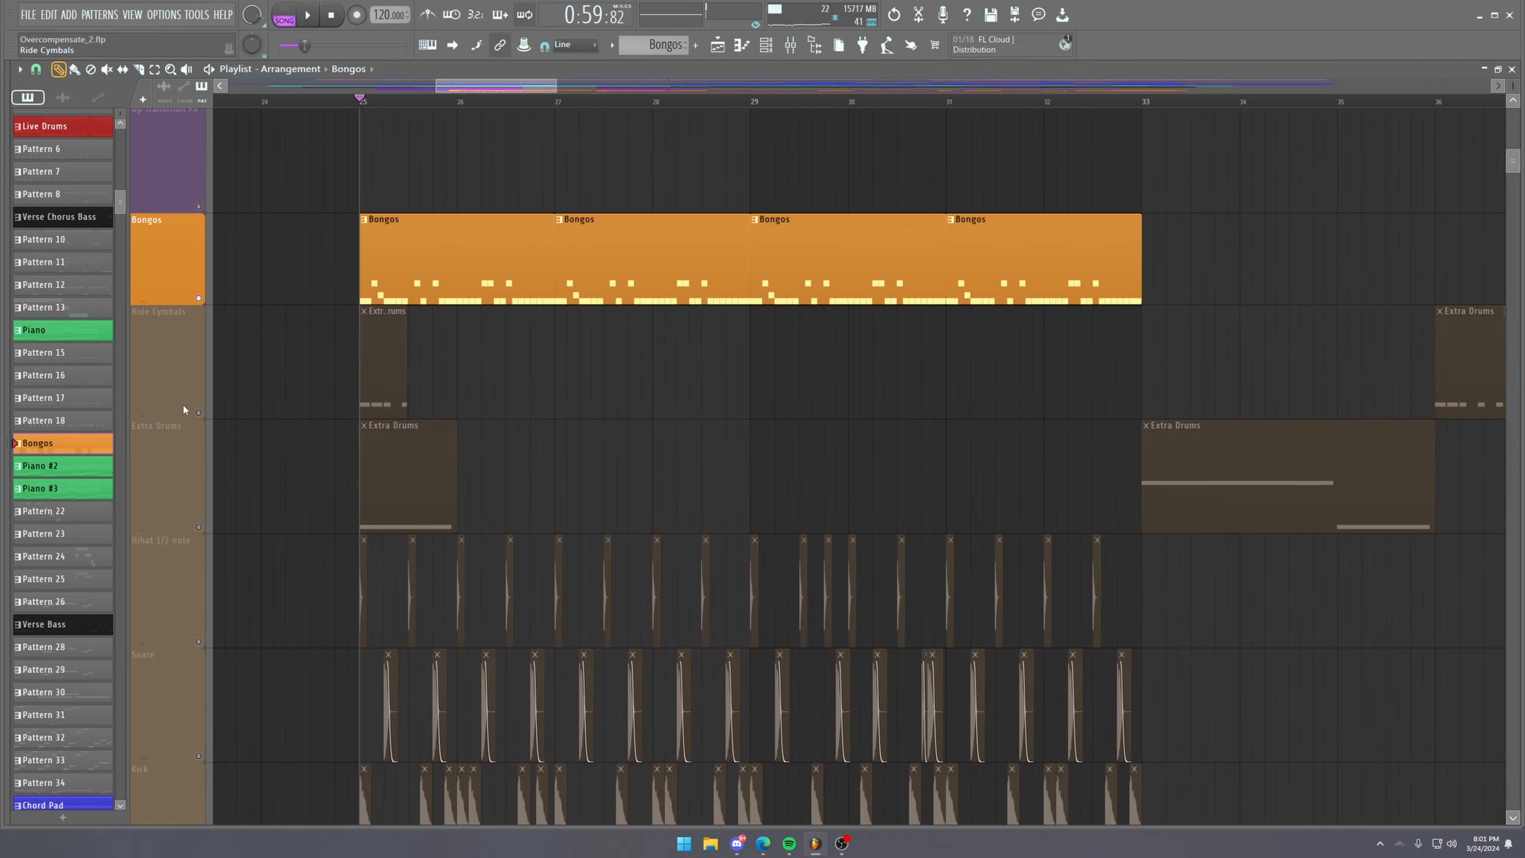
pyautogui.rightClick(200, 412)
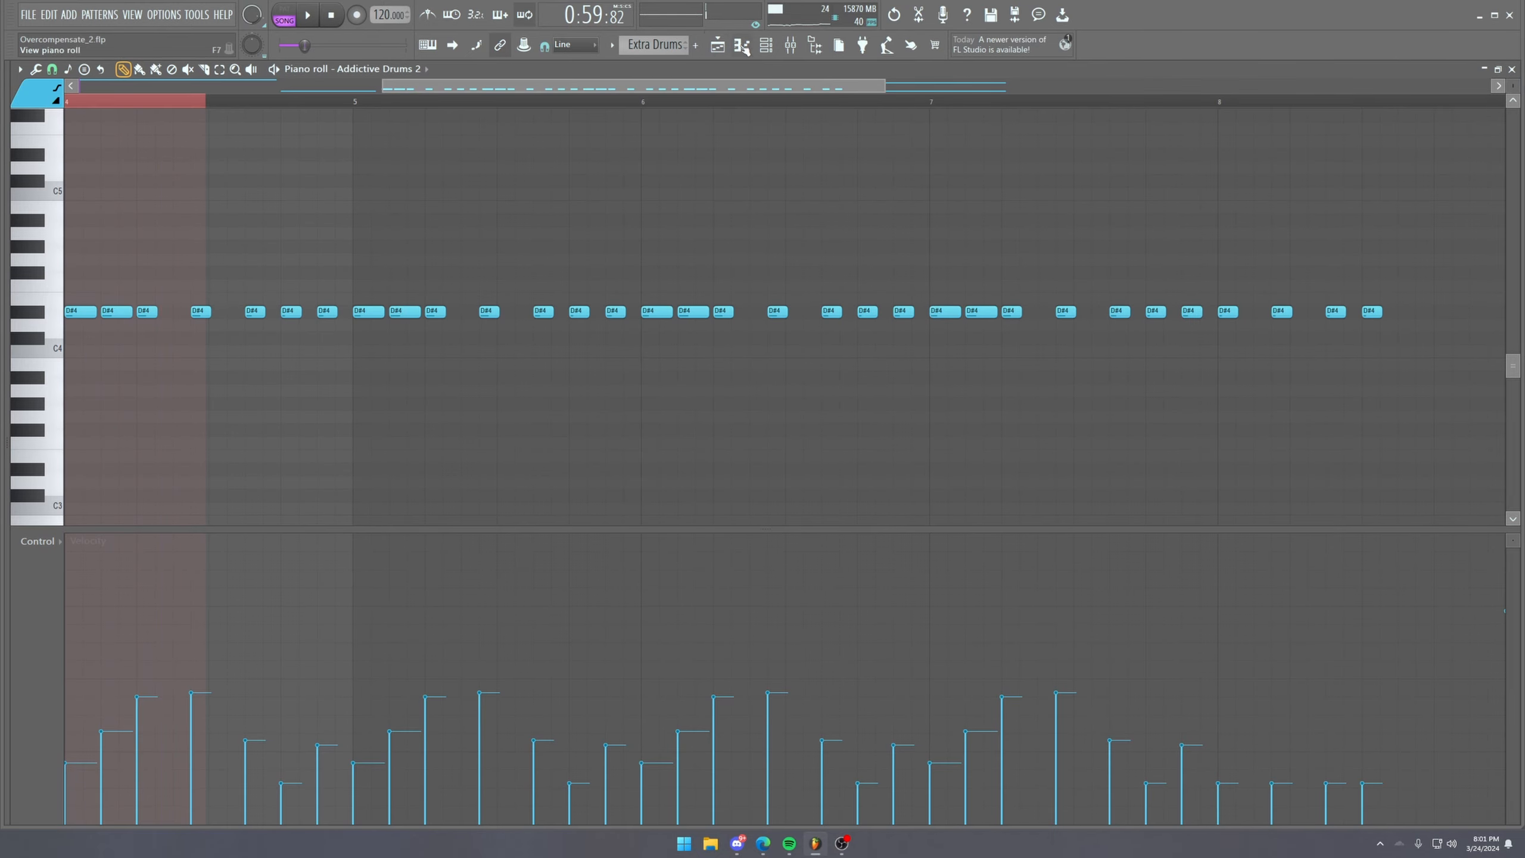
# Return to the playlist and play the Extra Drums clip on the Ride Cymbals track from bar 36.
pyautogui.click(717, 46)
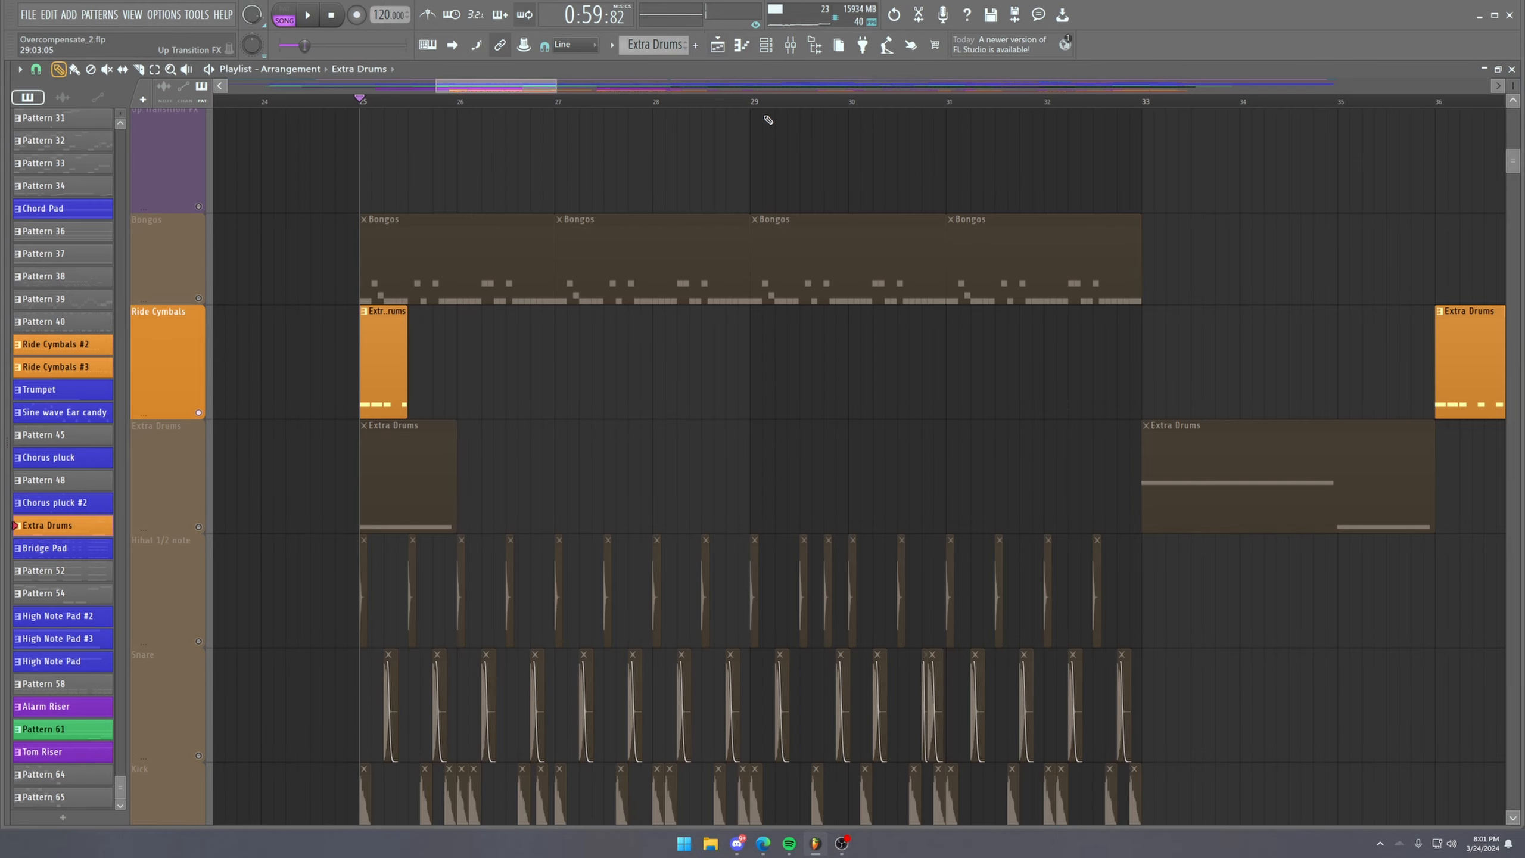
pyautogui.scroll(-5, 768, 104)
pyautogui.moveTo(826, 105); pyautogui.dragTo(932, 121)
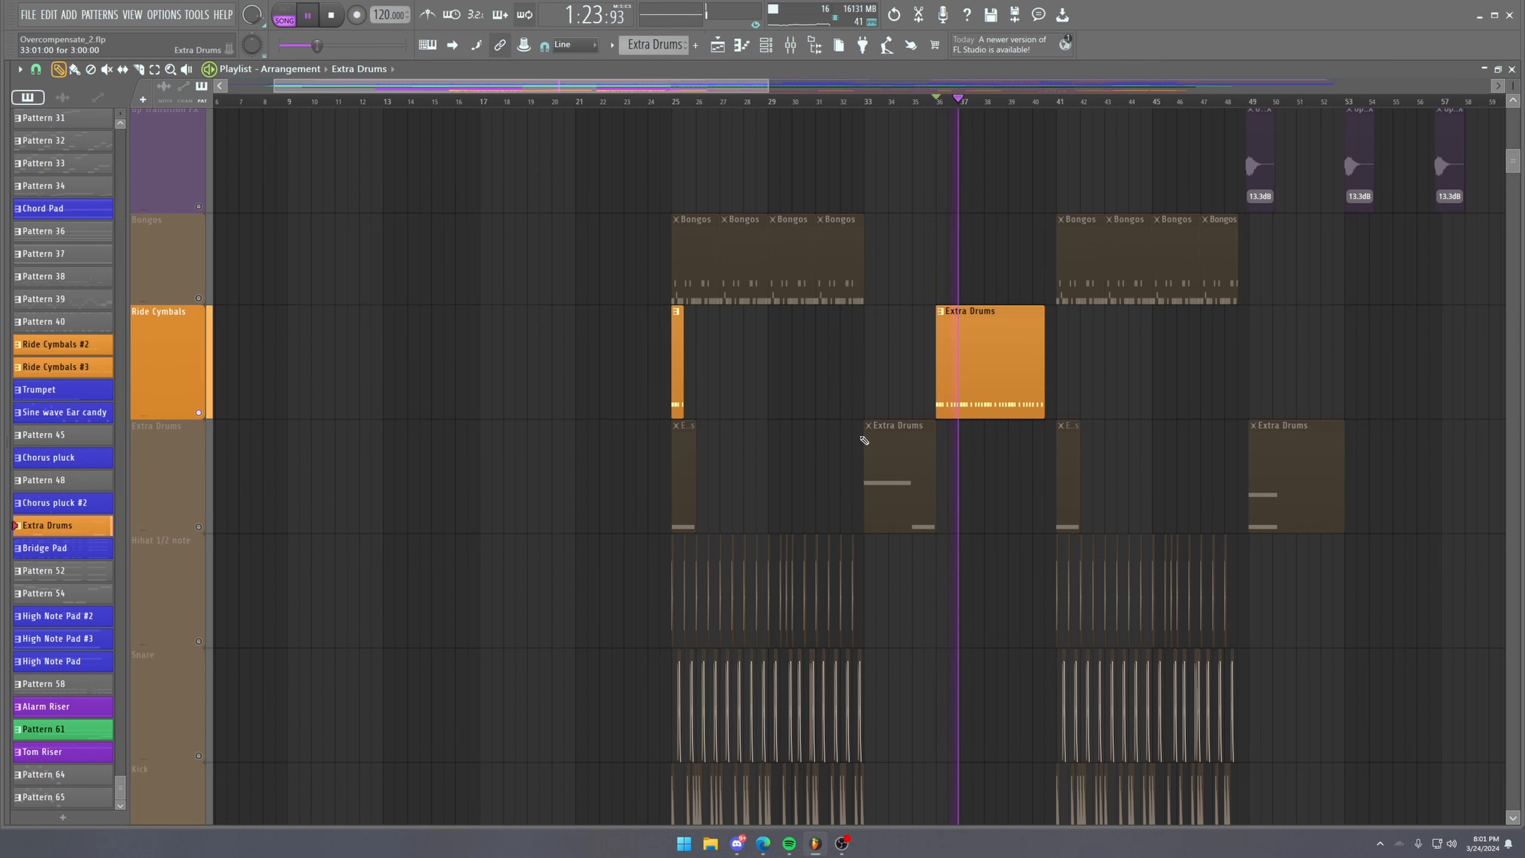
# Stop playback, solo the Extra Drums track and play its first clip from bar 25.
pyautogui.press('space')
pyautogui.rightClick(209, 527)
pyautogui.click(324, 472)
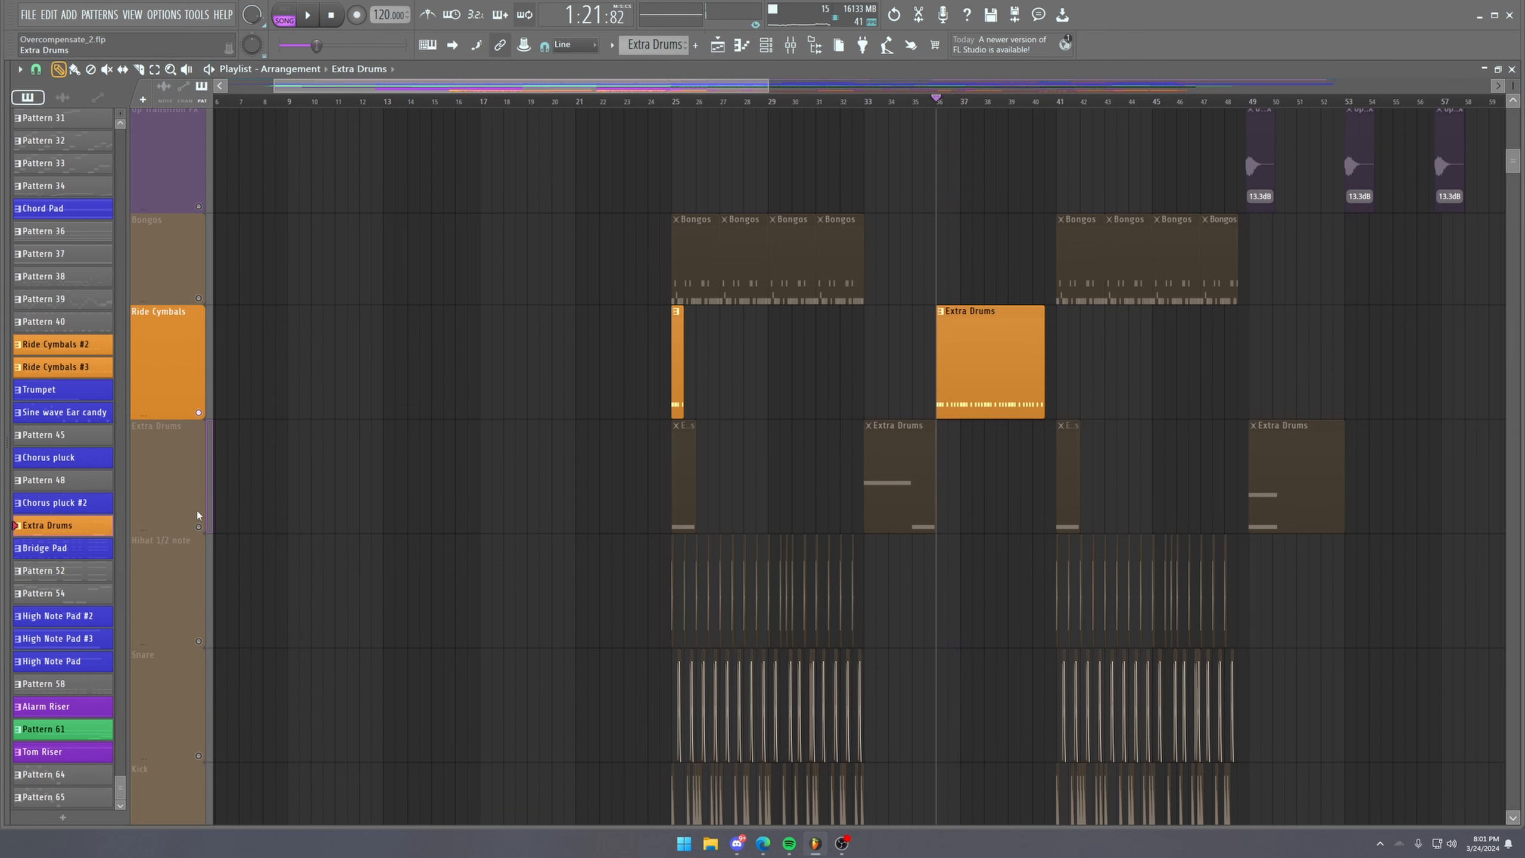
pyautogui.click(213, 527)
pyautogui.click(677, 103)
pyautogui.scroll(5, 678, 103)
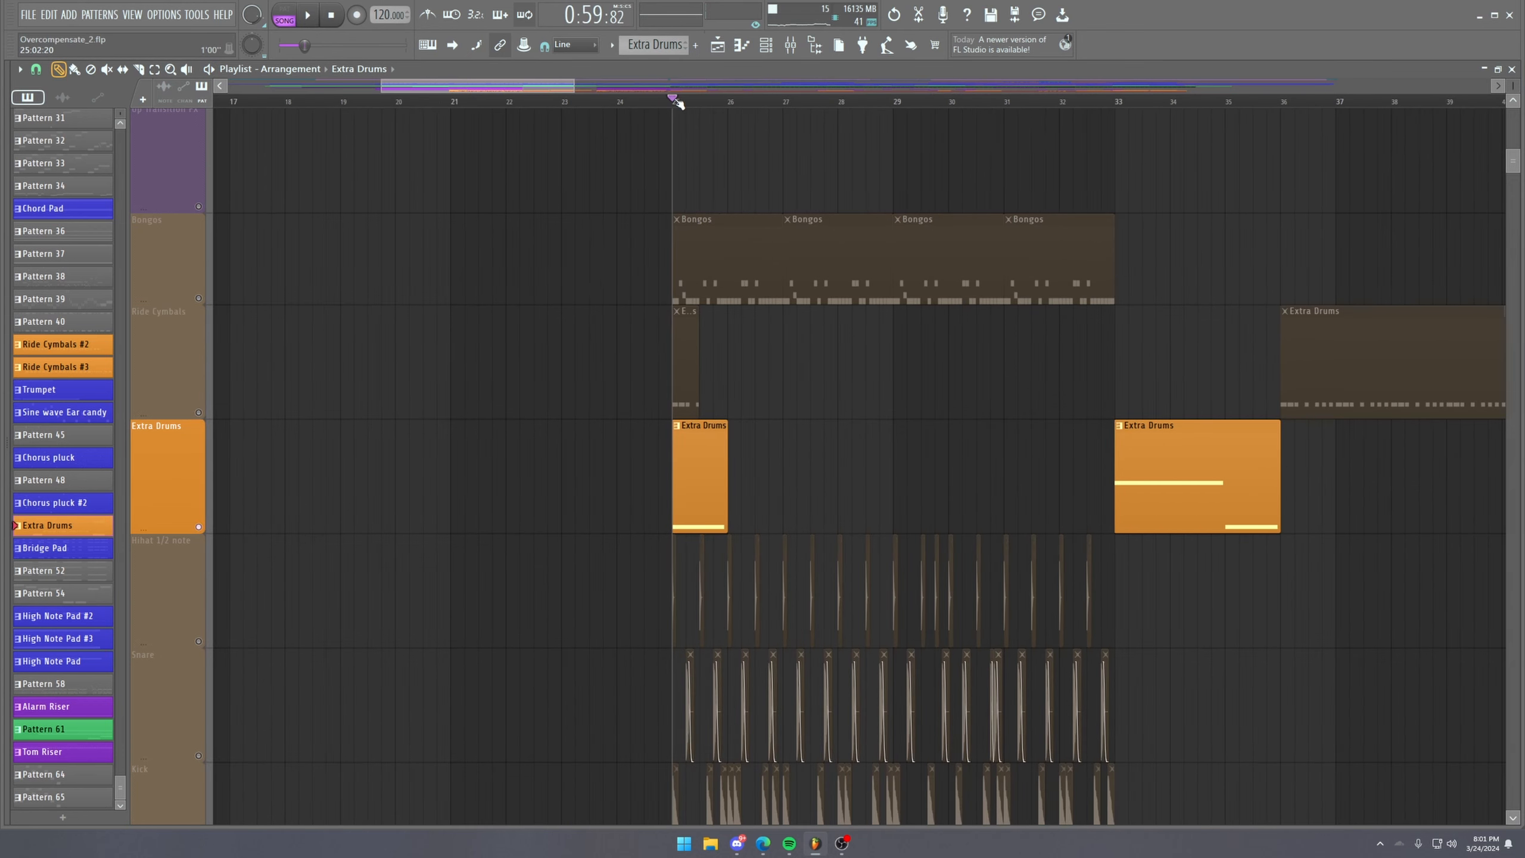
pyautogui.press('space')
pyautogui.scroll(-5, 757, 103)
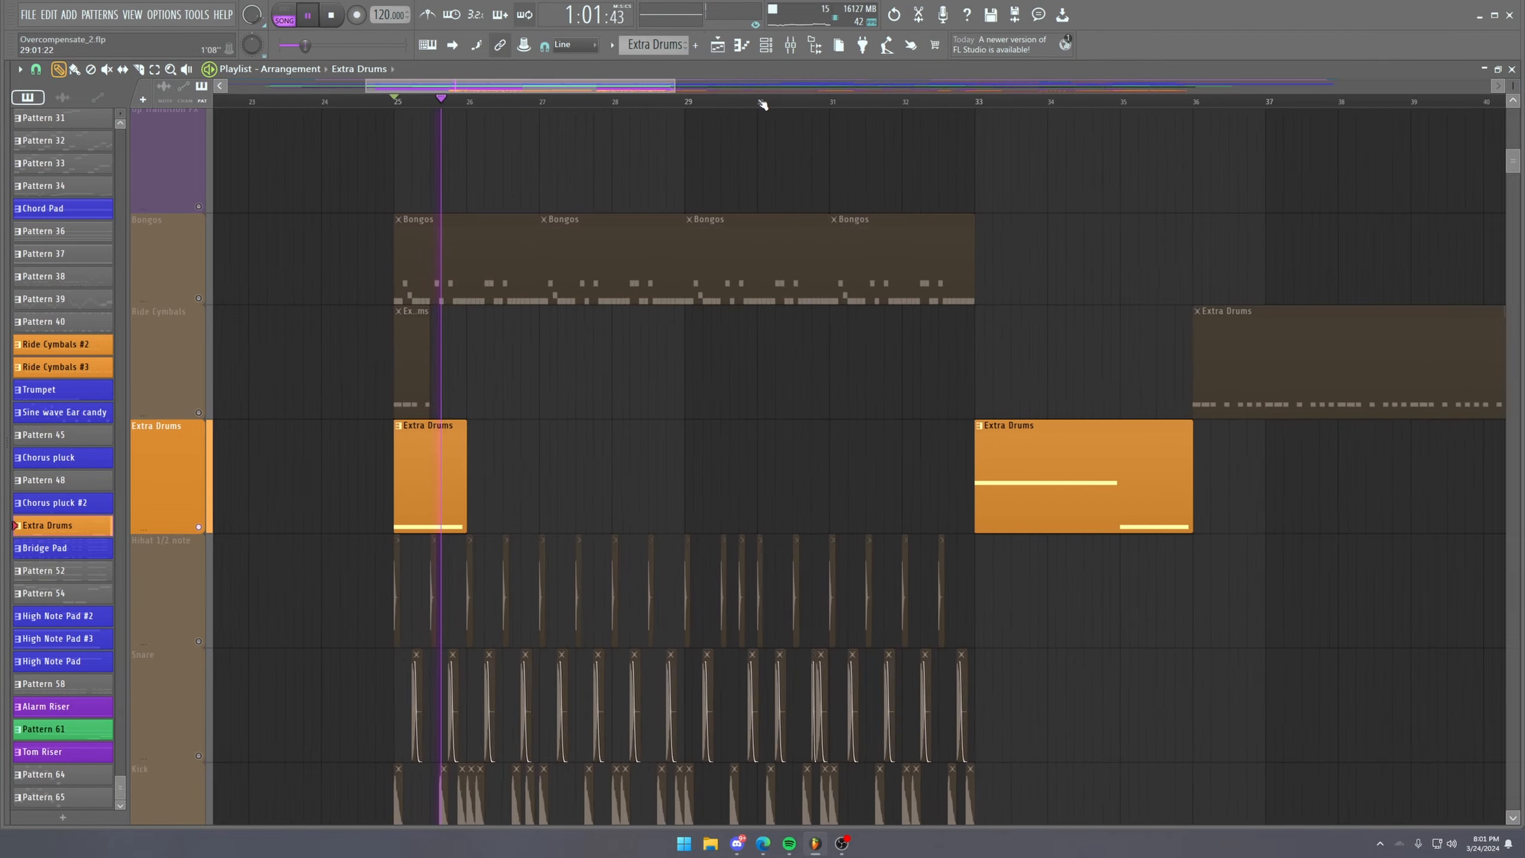
# Play the Extra Drums clip that starts at bar 33, skipping ahead to about bar 34.
pyautogui.press('space')
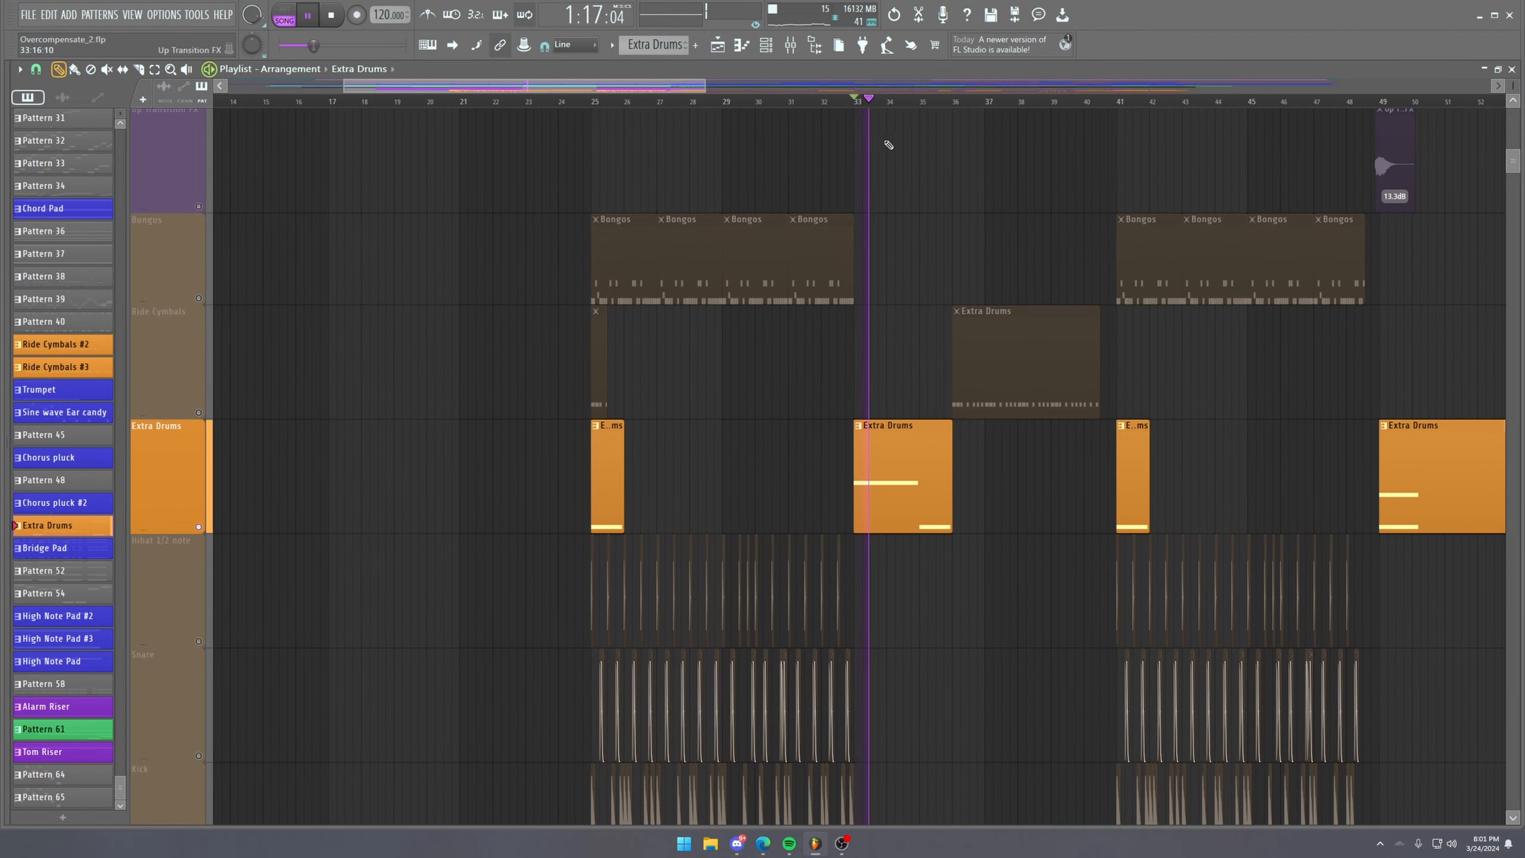
pyautogui.click(909, 106)
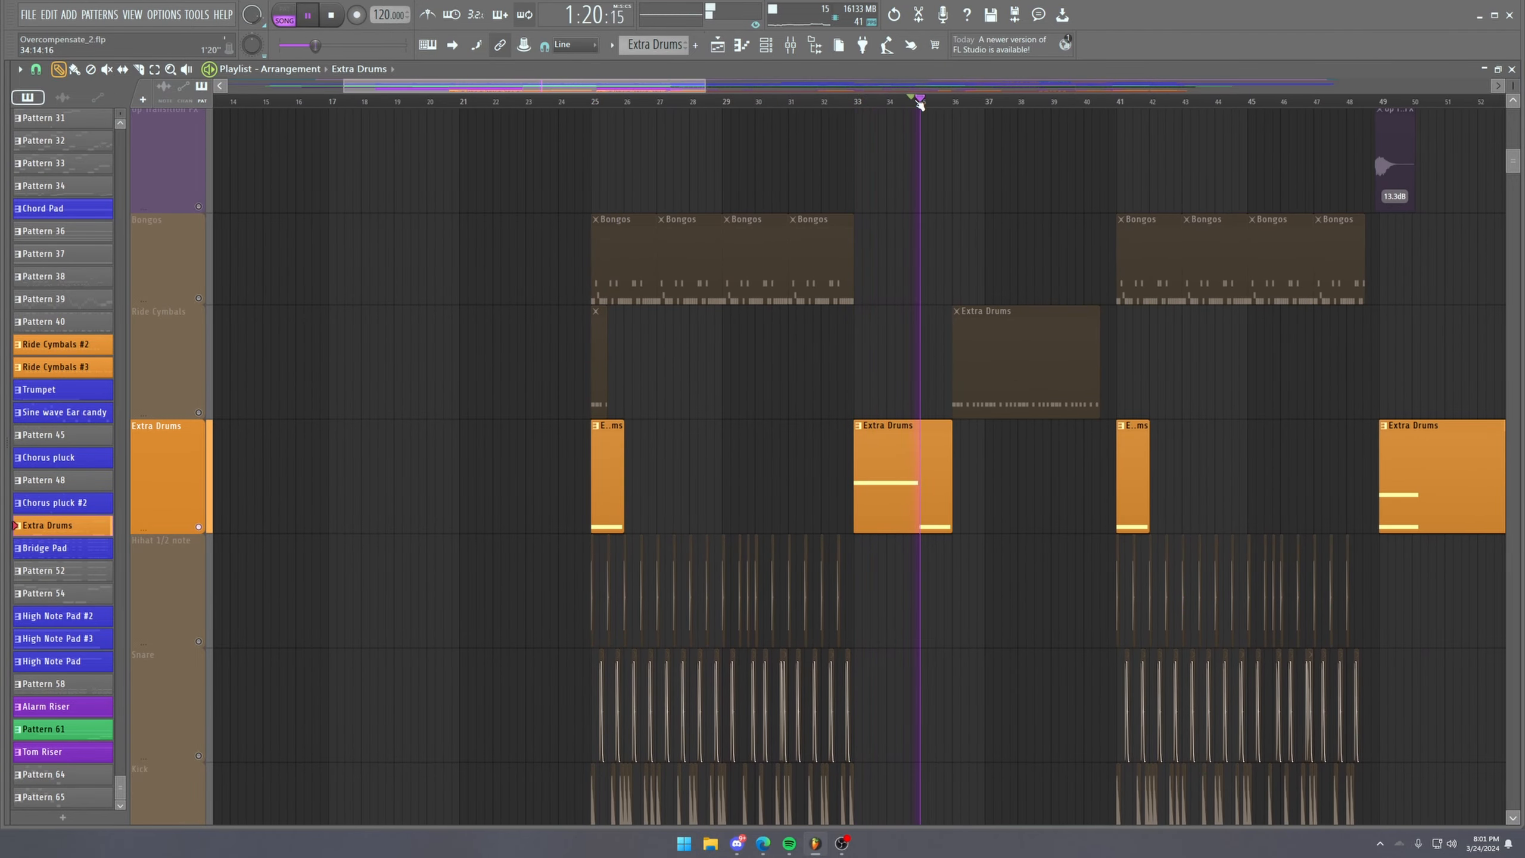
pyautogui.scroll(-3, 916, 106)
pyautogui.scroll(-3, 791, 272)
pyautogui.scroll(3, 756, 249)
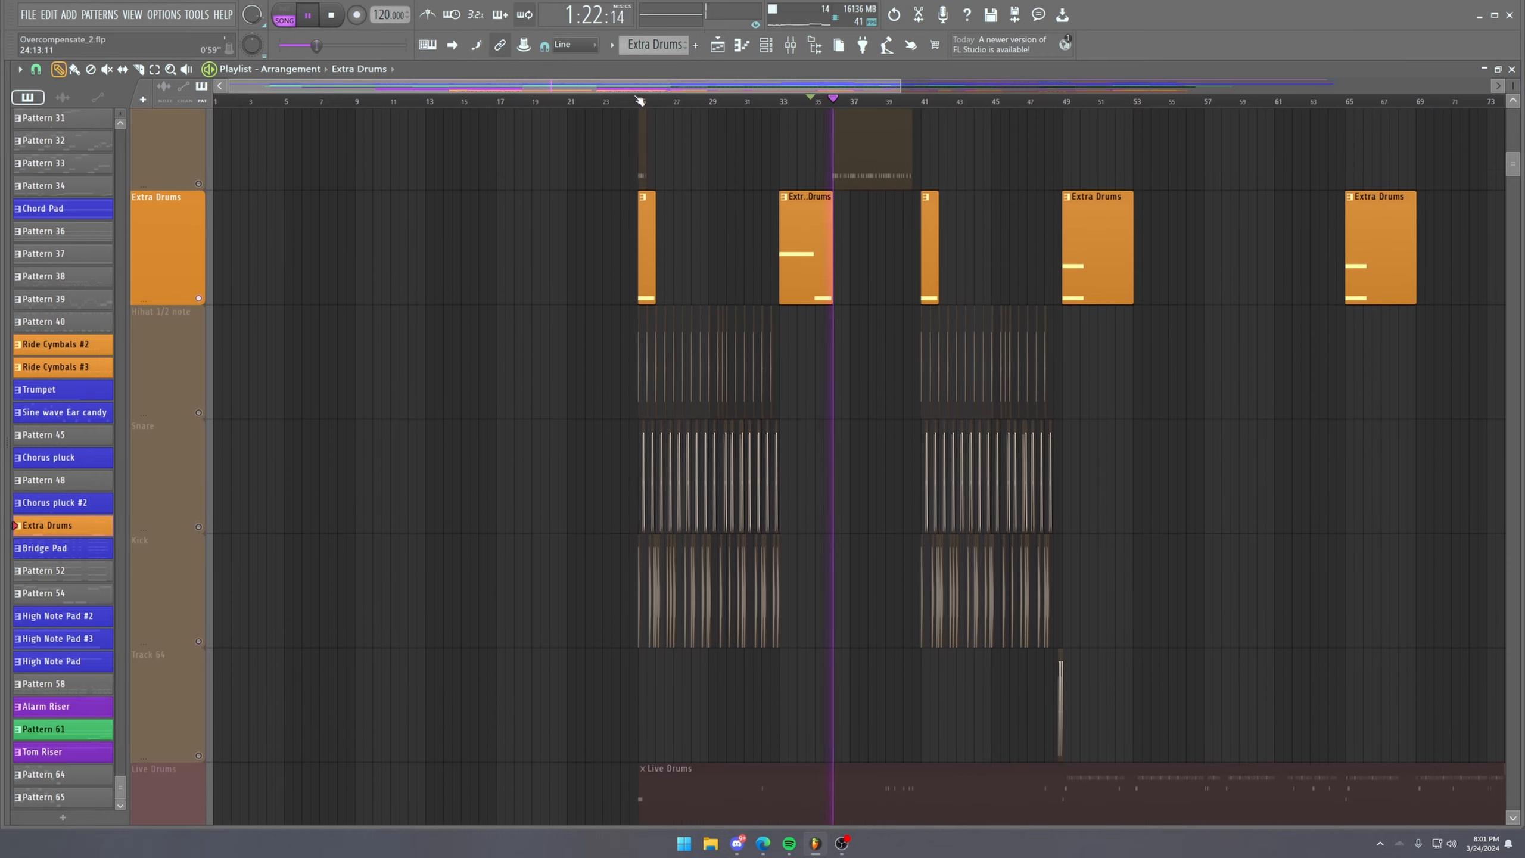
# Stop playback and leave only the Hihat 1/2 note, Snare, Kick and Track 64 tracks audible.
pyautogui.press('space')
pyautogui.scroll(5, 640, 101)
pyautogui.scroll(2, 640, 101)
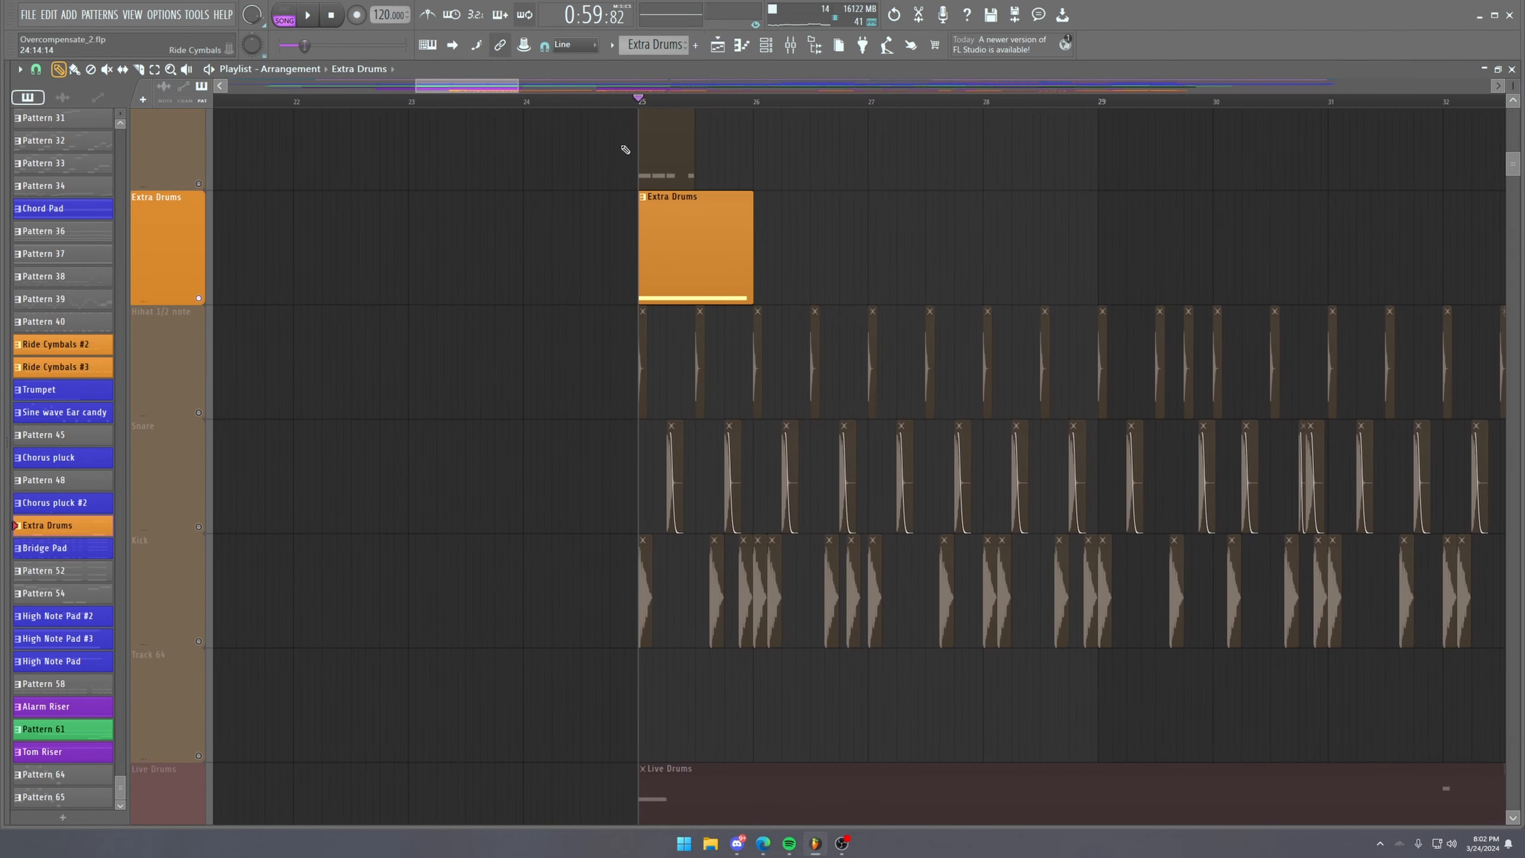
pyautogui.click(199, 413)
pyautogui.scroll(7, 679, 101)
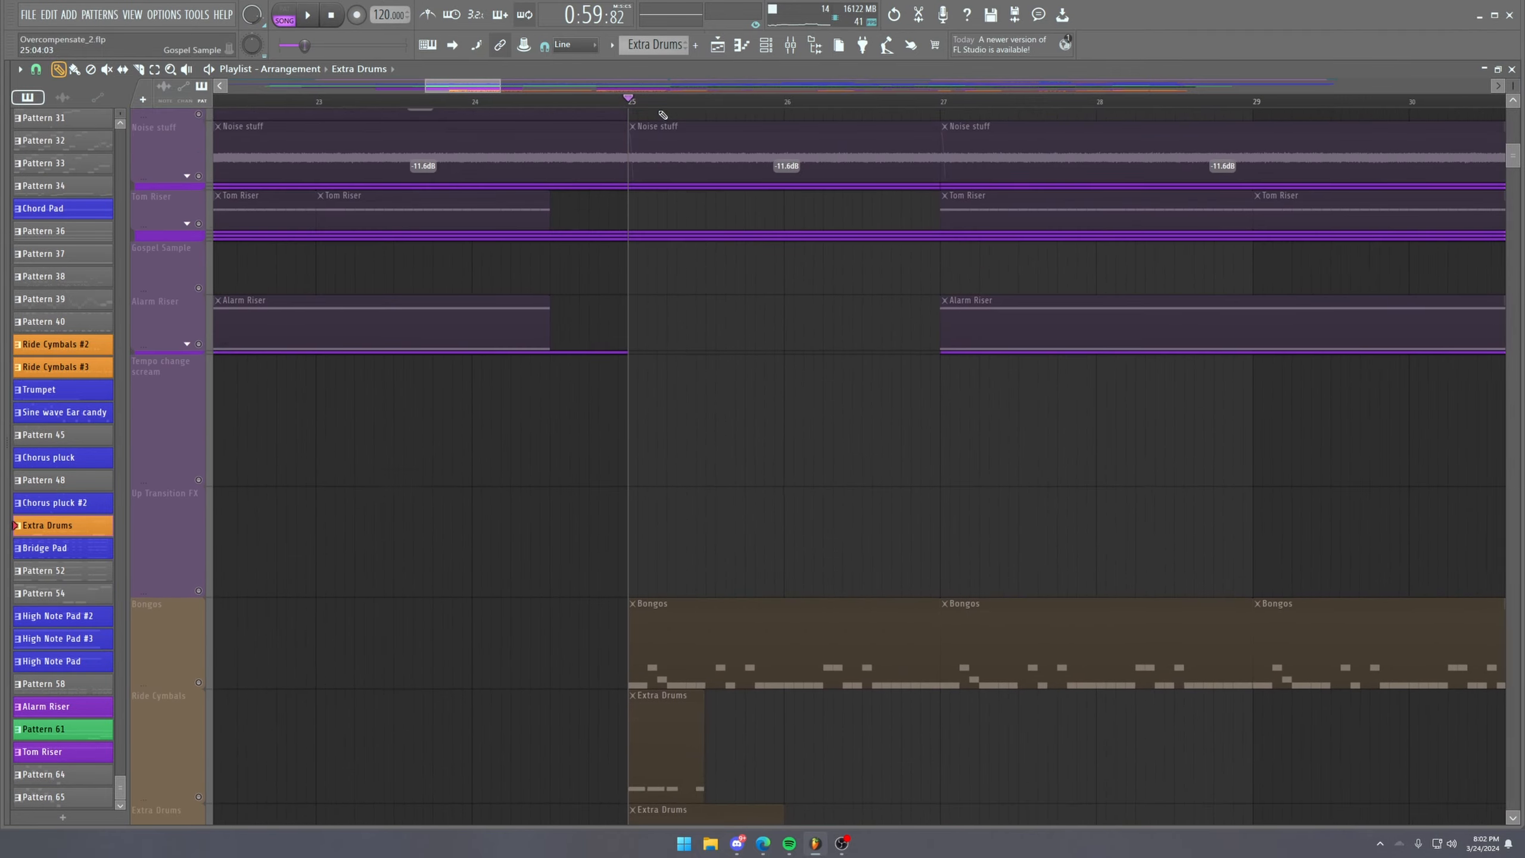
pyautogui.scroll(-4, 688, 146)
pyautogui.scroll(6, 677, 104)
pyautogui.scroll(1, 679, 106)
pyautogui.scroll(-2, 640, 253)
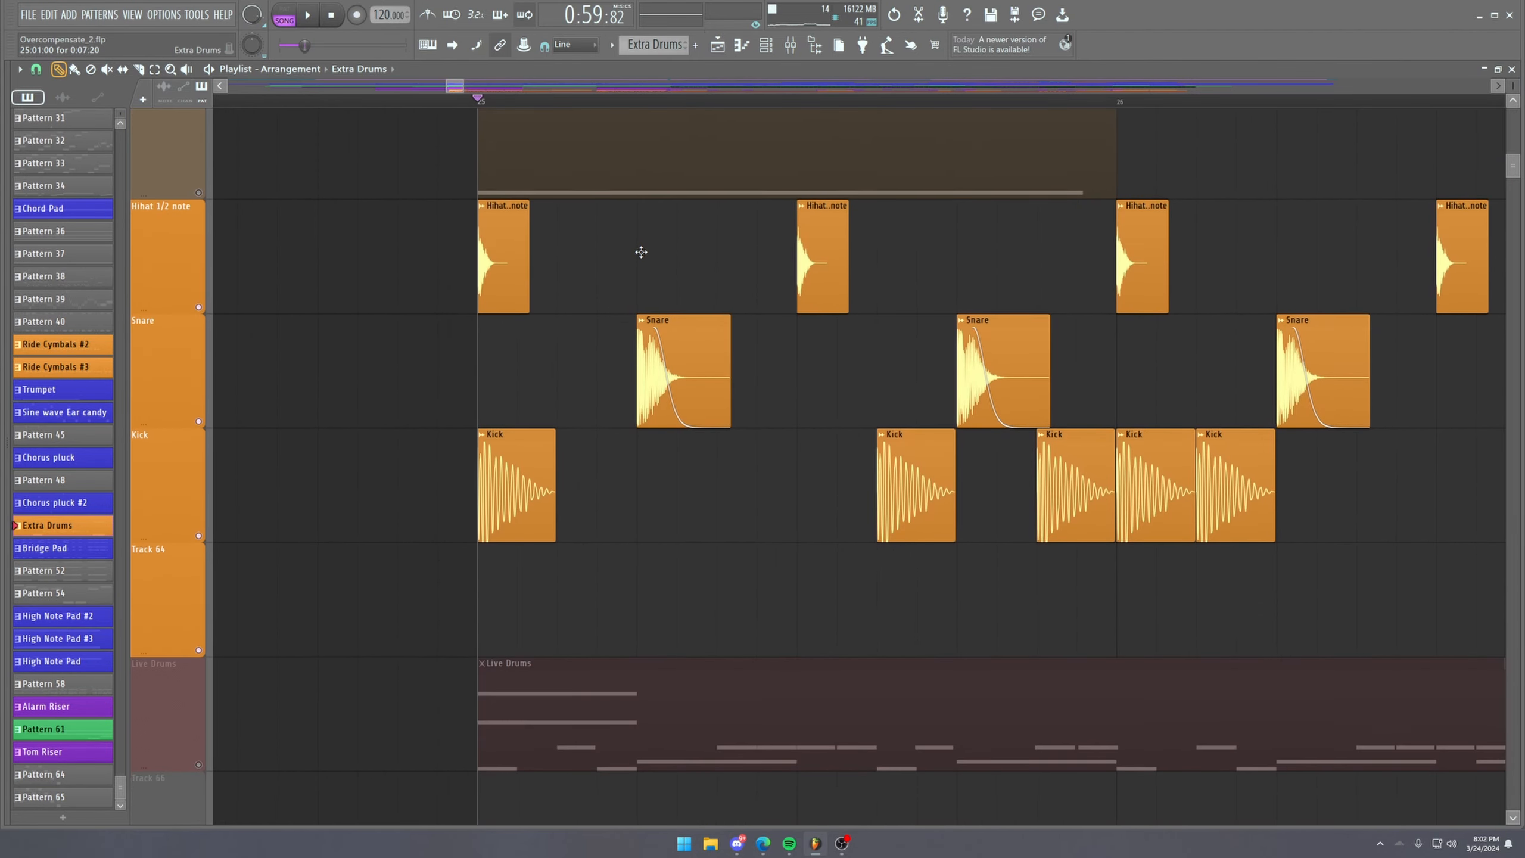
# Play the hi-hat, snare and kick clips from bar 25 and follow their pattern through the section.
pyautogui.scroll(2, 640, 361)
pyautogui.scroll(-1, 661, 328)
pyautogui.press('space')
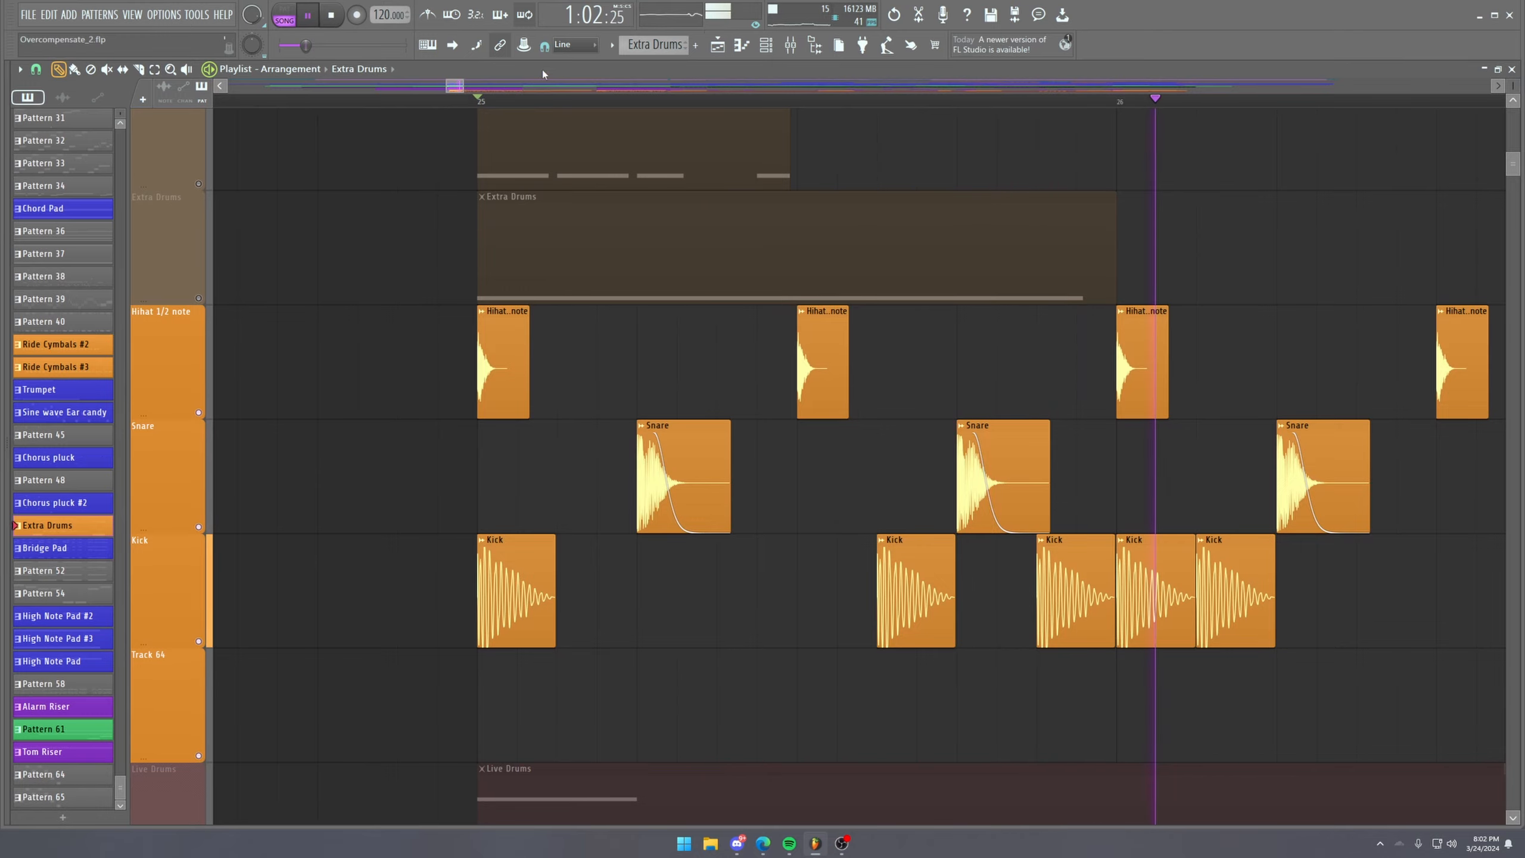
pyautogui.scroll(-5, 570, 107)
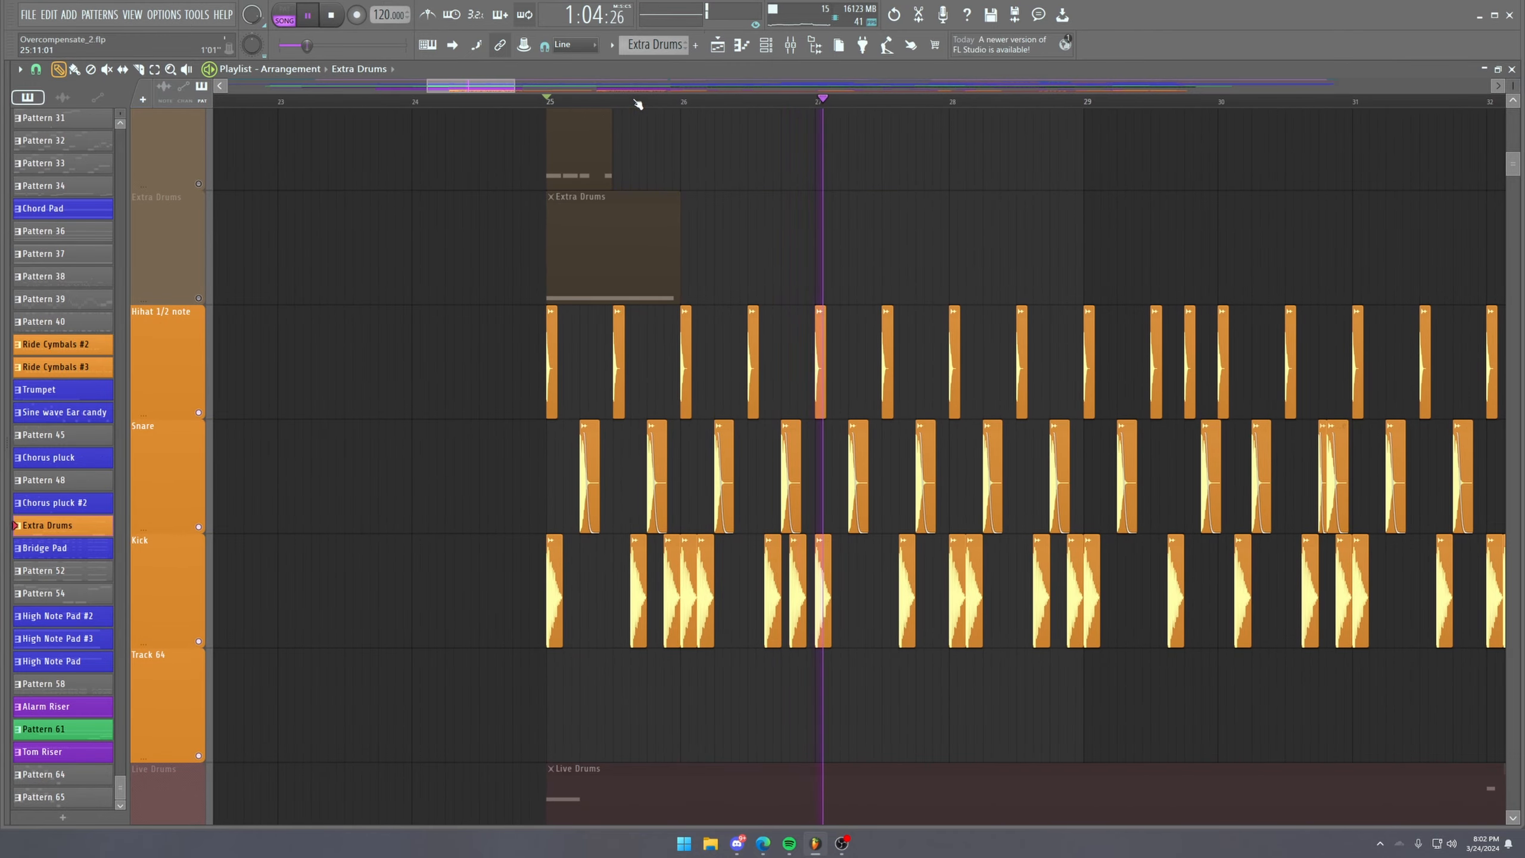
pyautogui.moveTo(487, 89); pyautogui.dragTo(502, 93)
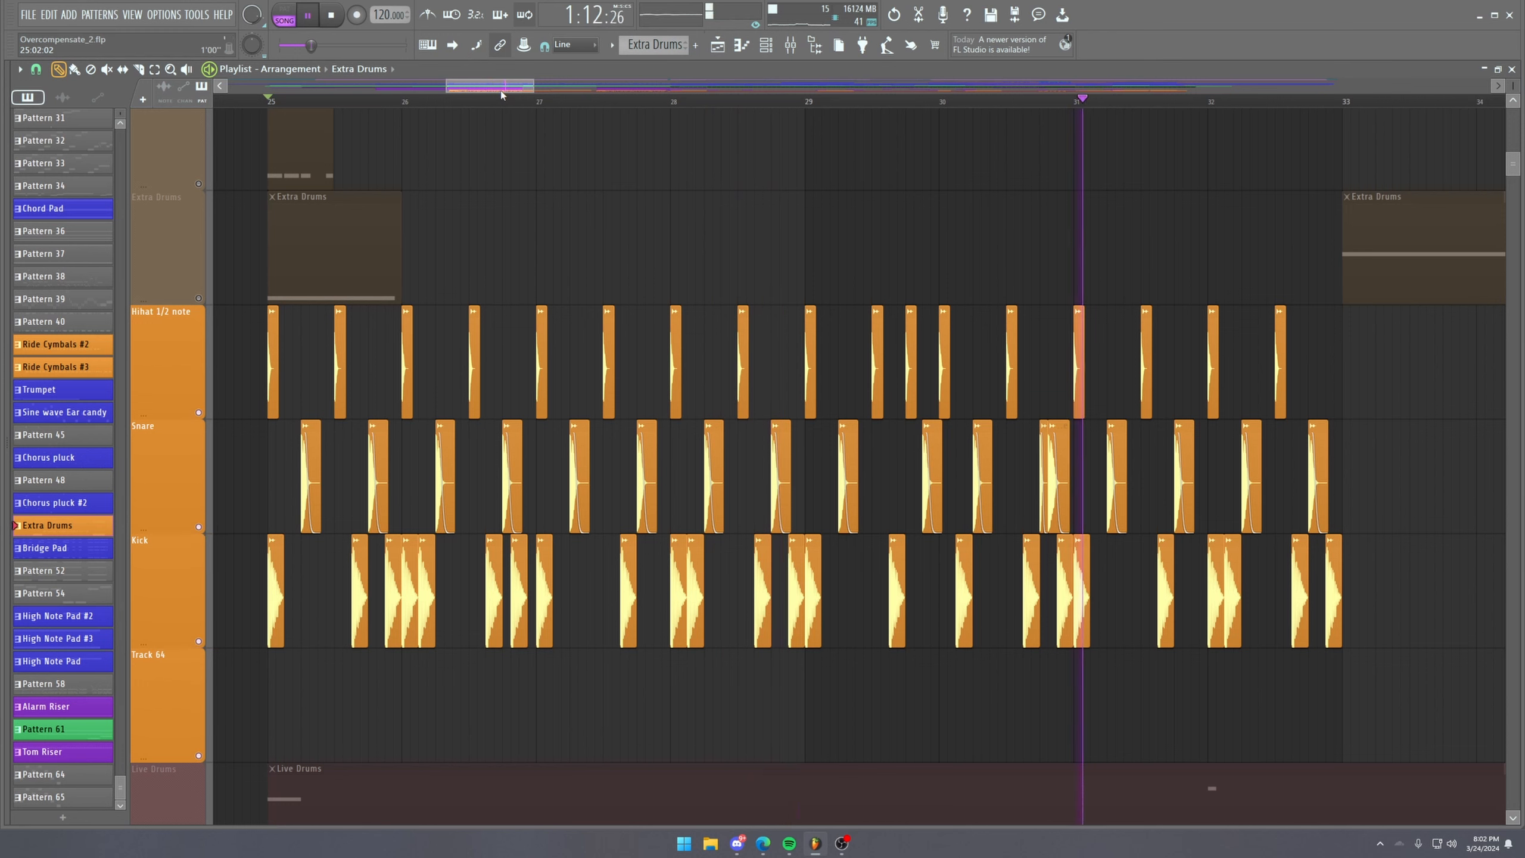
# Examine the drum variation around bars 30 and 31 and replay the hi-hat, snare and kick clips from there.
pyautogui.scroll(5, 1051, 100)
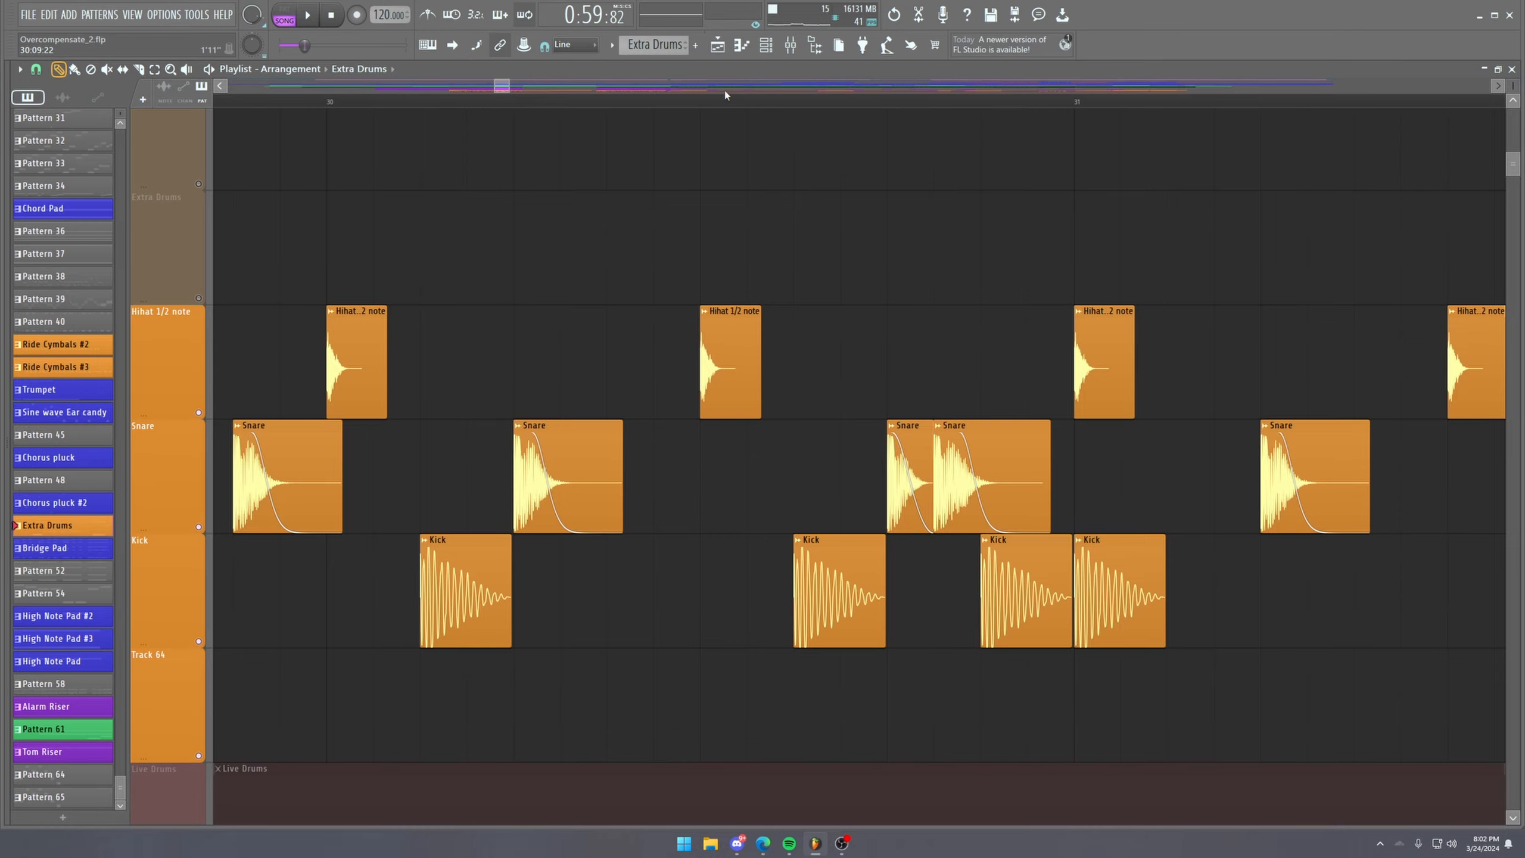
pyautogui.scroll(-3, 653, 96)
pyautogui.press('space')
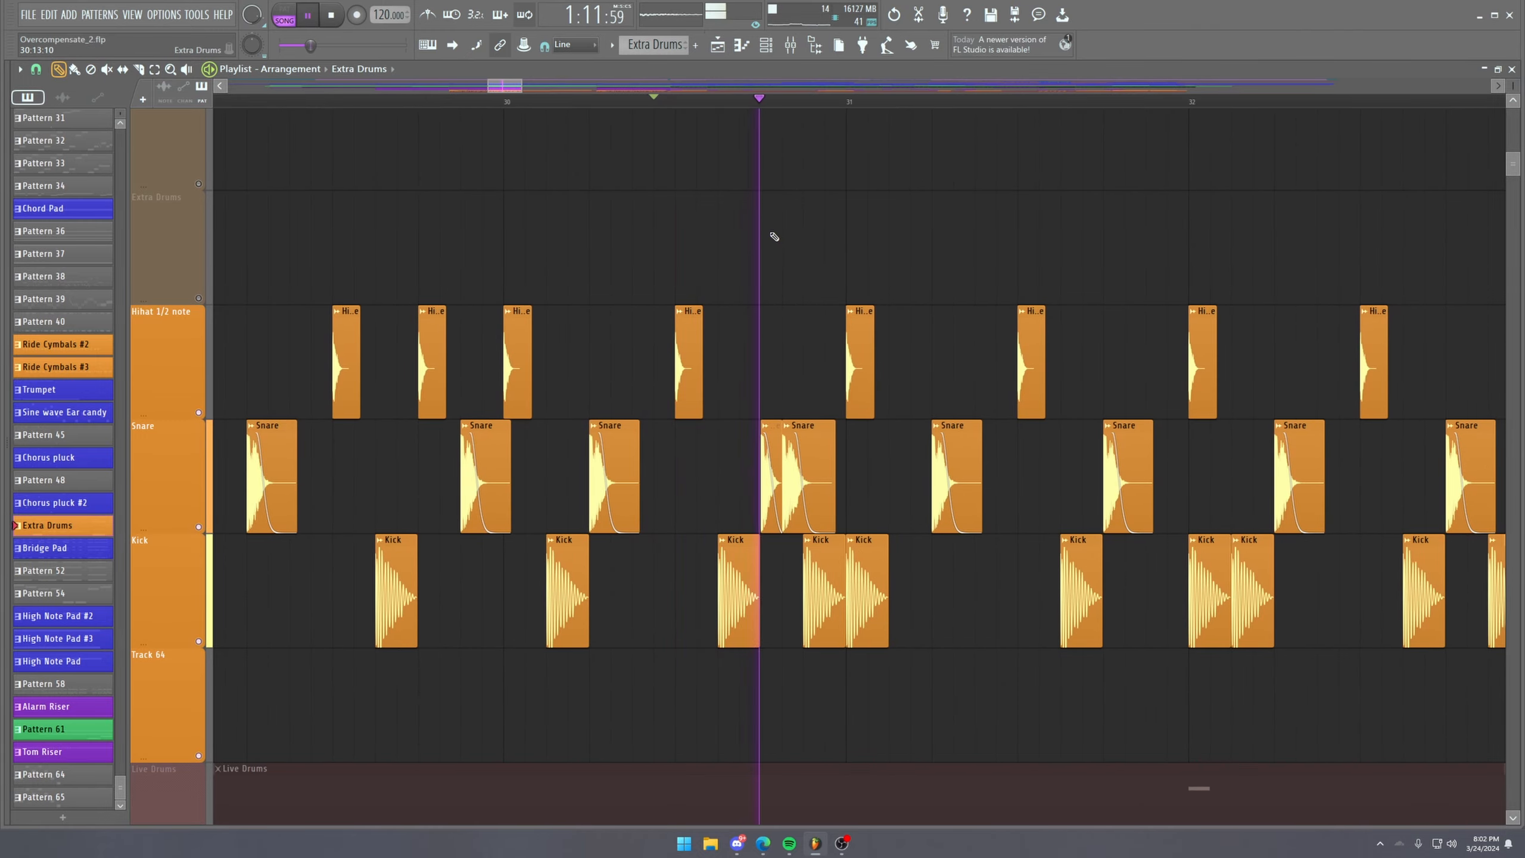
pyautogui.scroll(-5, 733, 100)
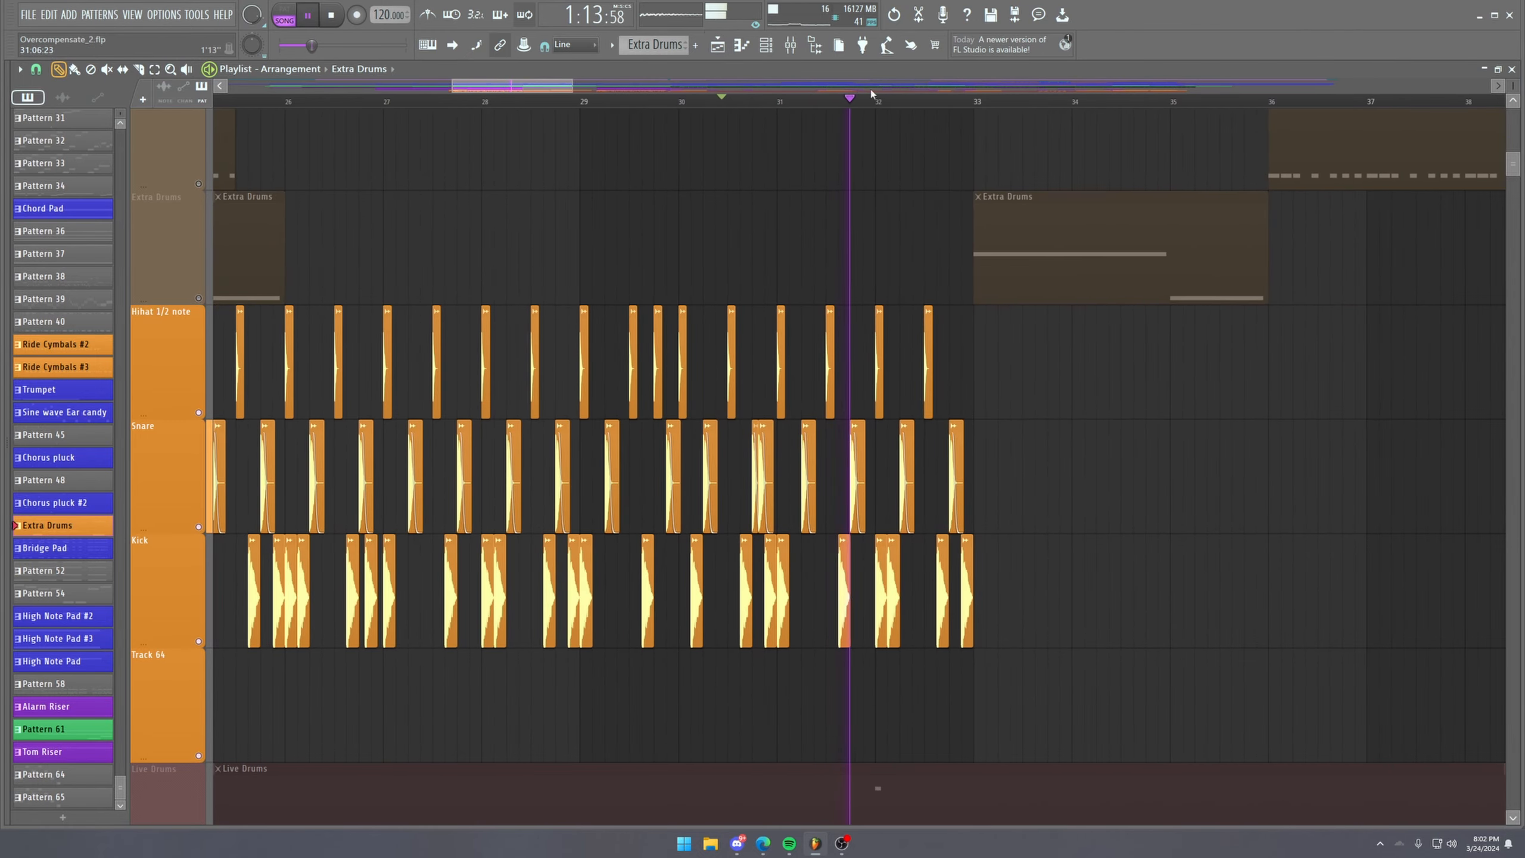
pyautogui.scroll(-1, 906, 103)
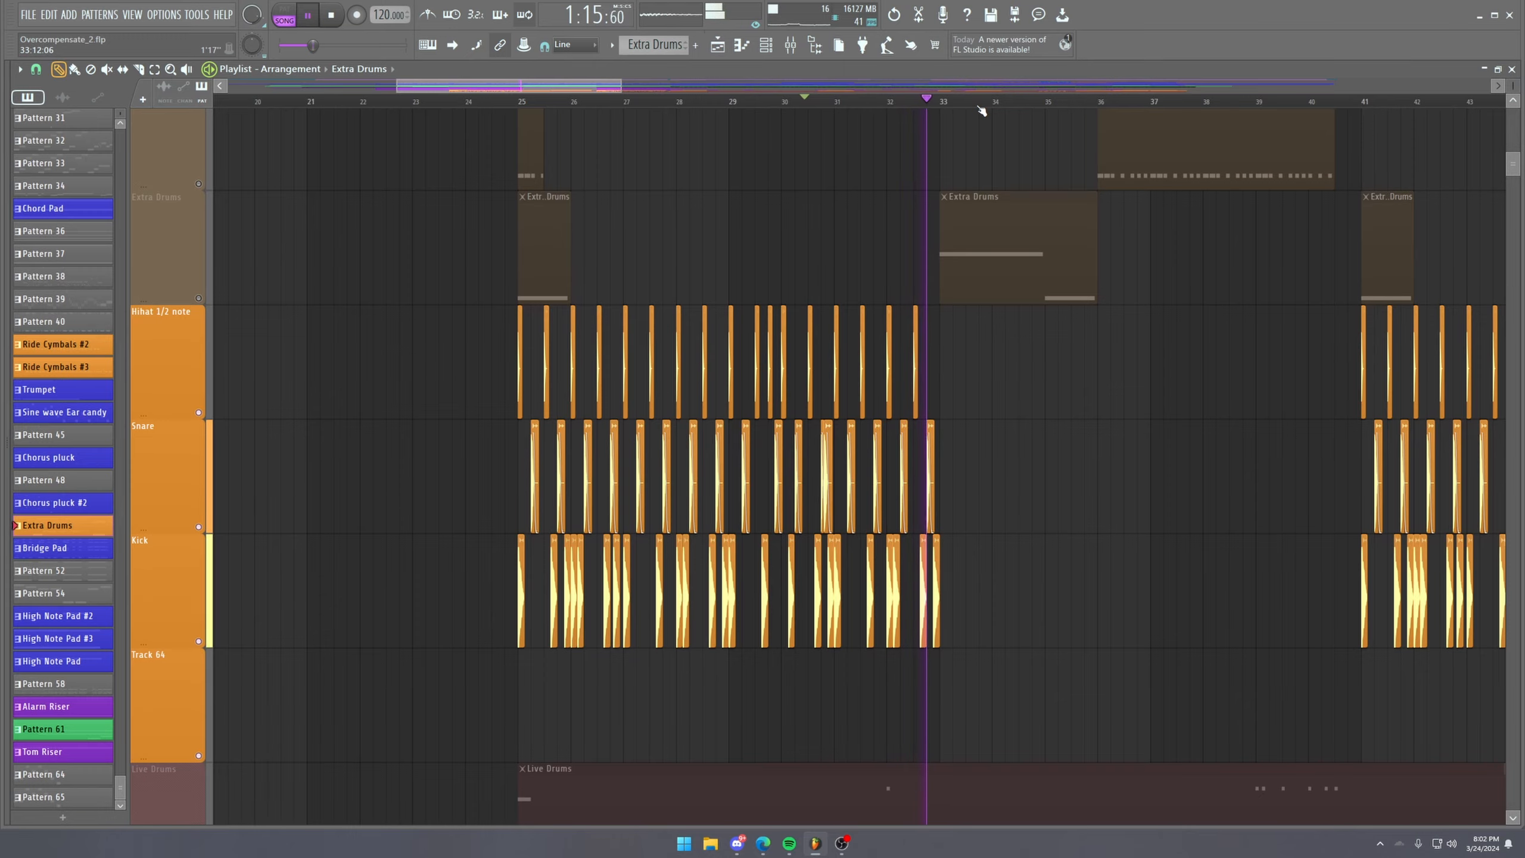
# Stop playback and unmute the Bongos, Ride Cymbals and Extra Drums tracks alongside the other drum tracks.
pyautogui.press('space')
pyautogui.scroll(-6, 981, 109)
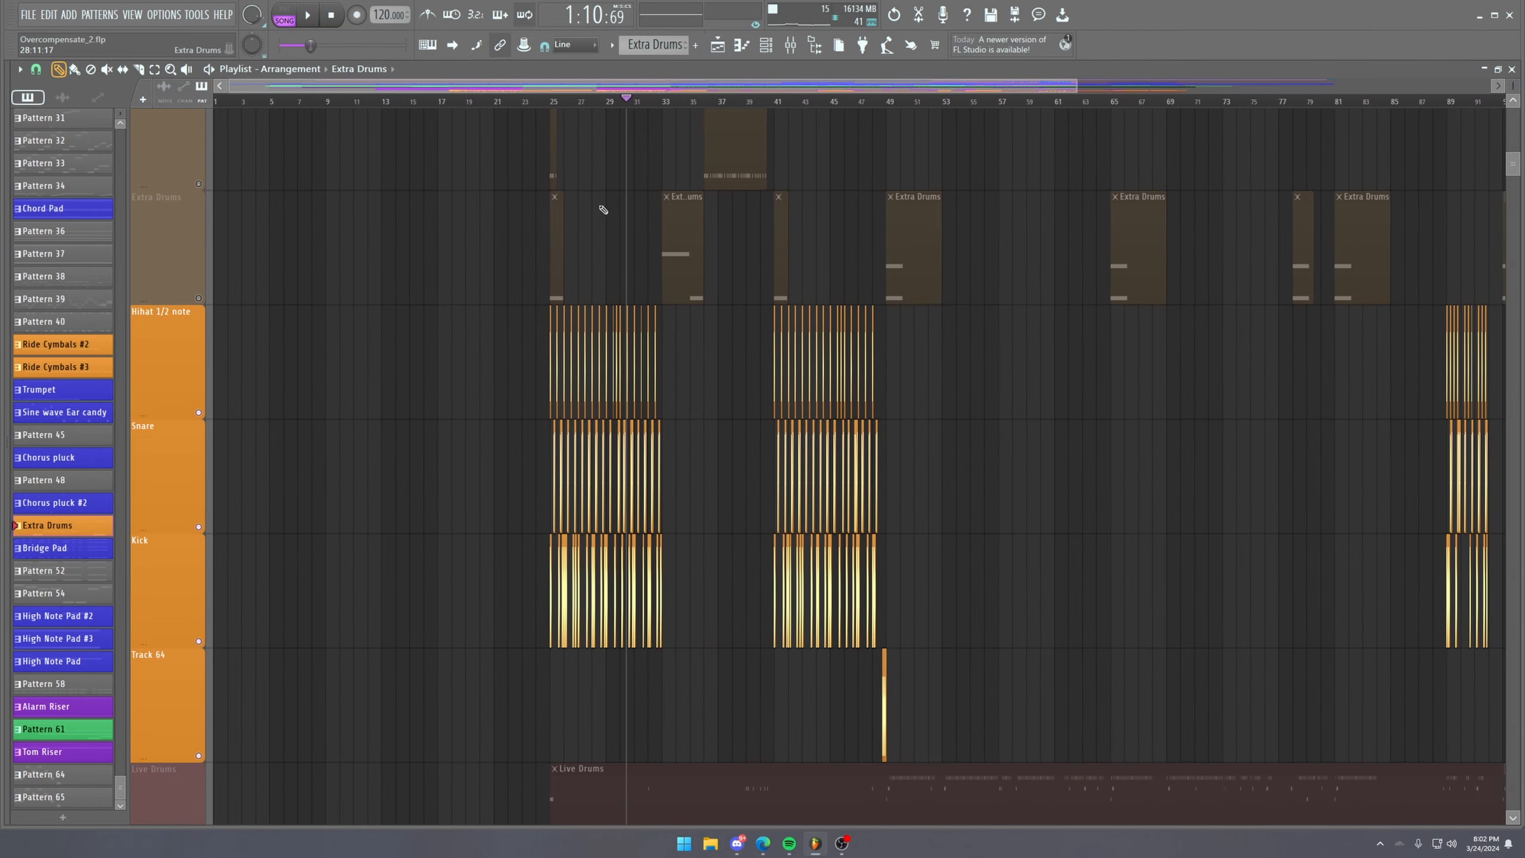
pyautogui.scroll(3, 408, 404)
pyautogui.moveTo(206, 468); pyautogui.dragTo(207, 613)
pyautogui.click(200, 641)
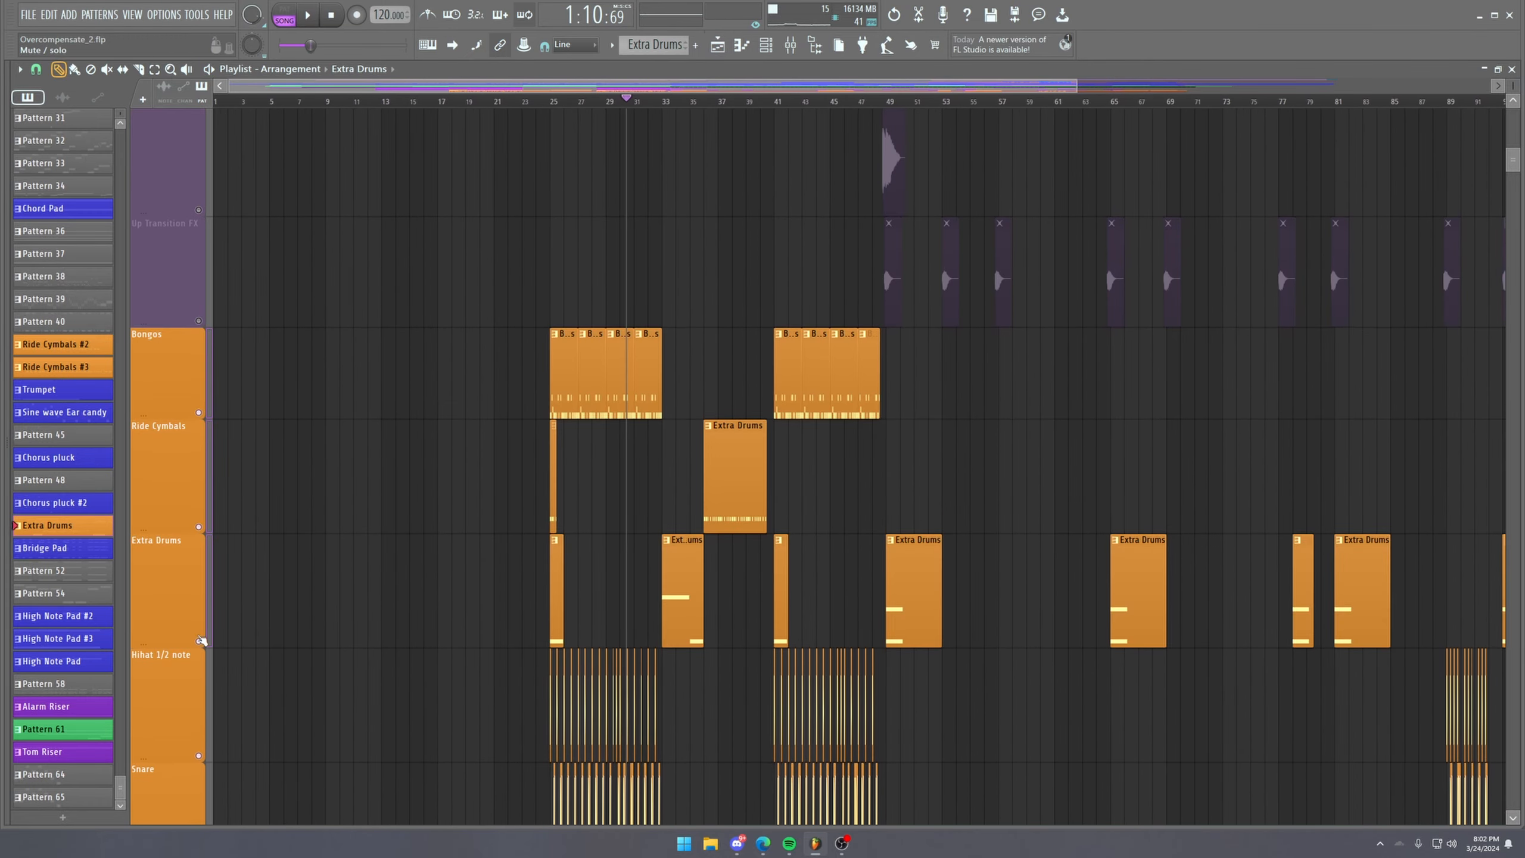
# Play all the orange drum tracks together from bar 25 and reduce the playlist track height.
pyautogui.scroll(-4, 548, 463)
pyautogui.click(552, 102)
pyautogui.press('space')
pyautogui.scroll(3, 613, 312)
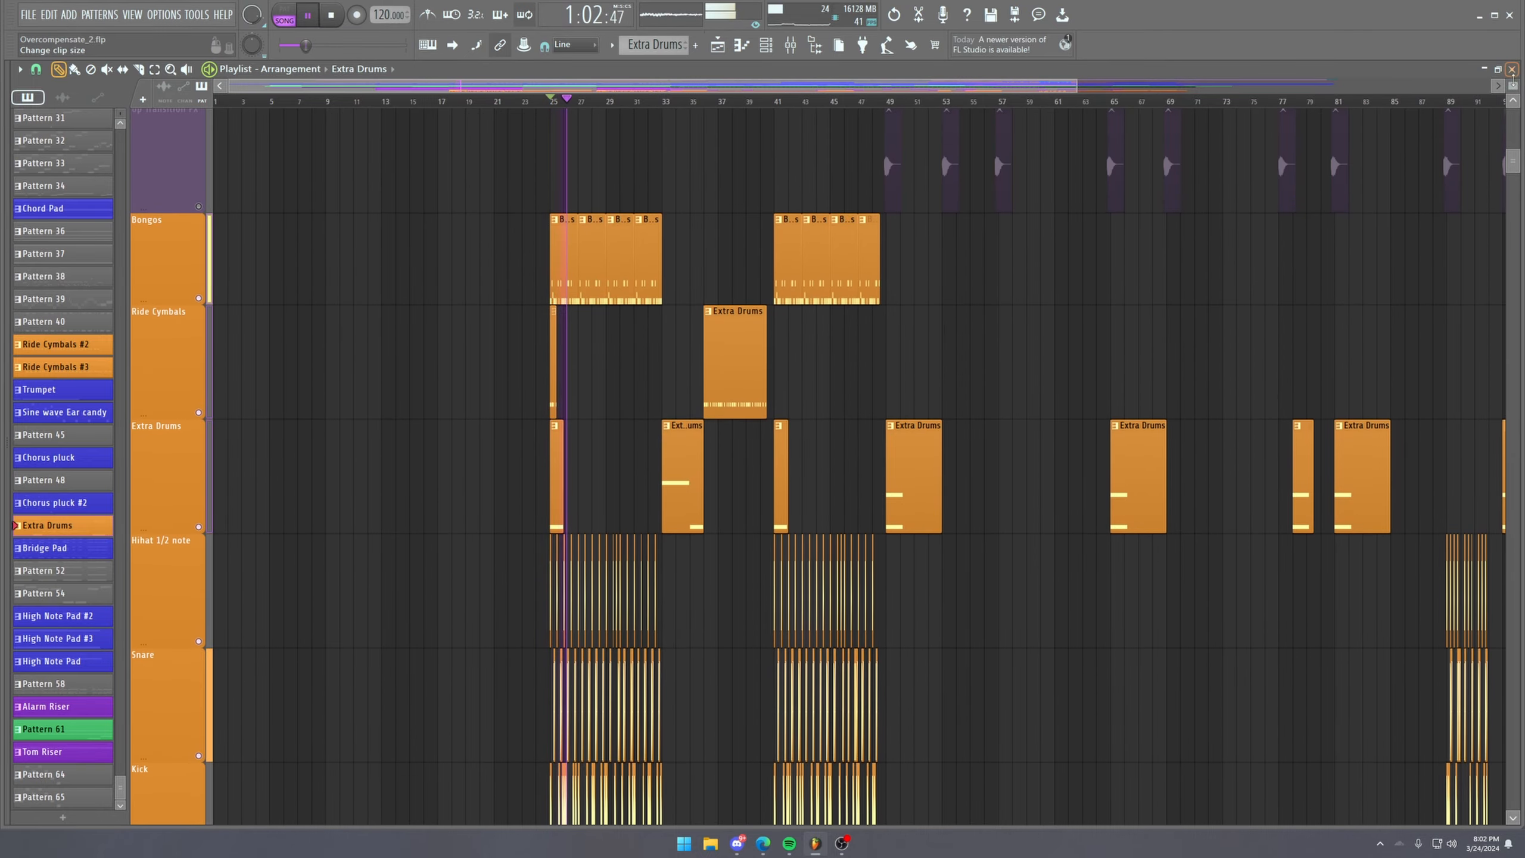
pyautogui.moveTo(1514, 82); pyautogui.dragTo(1508, 86)
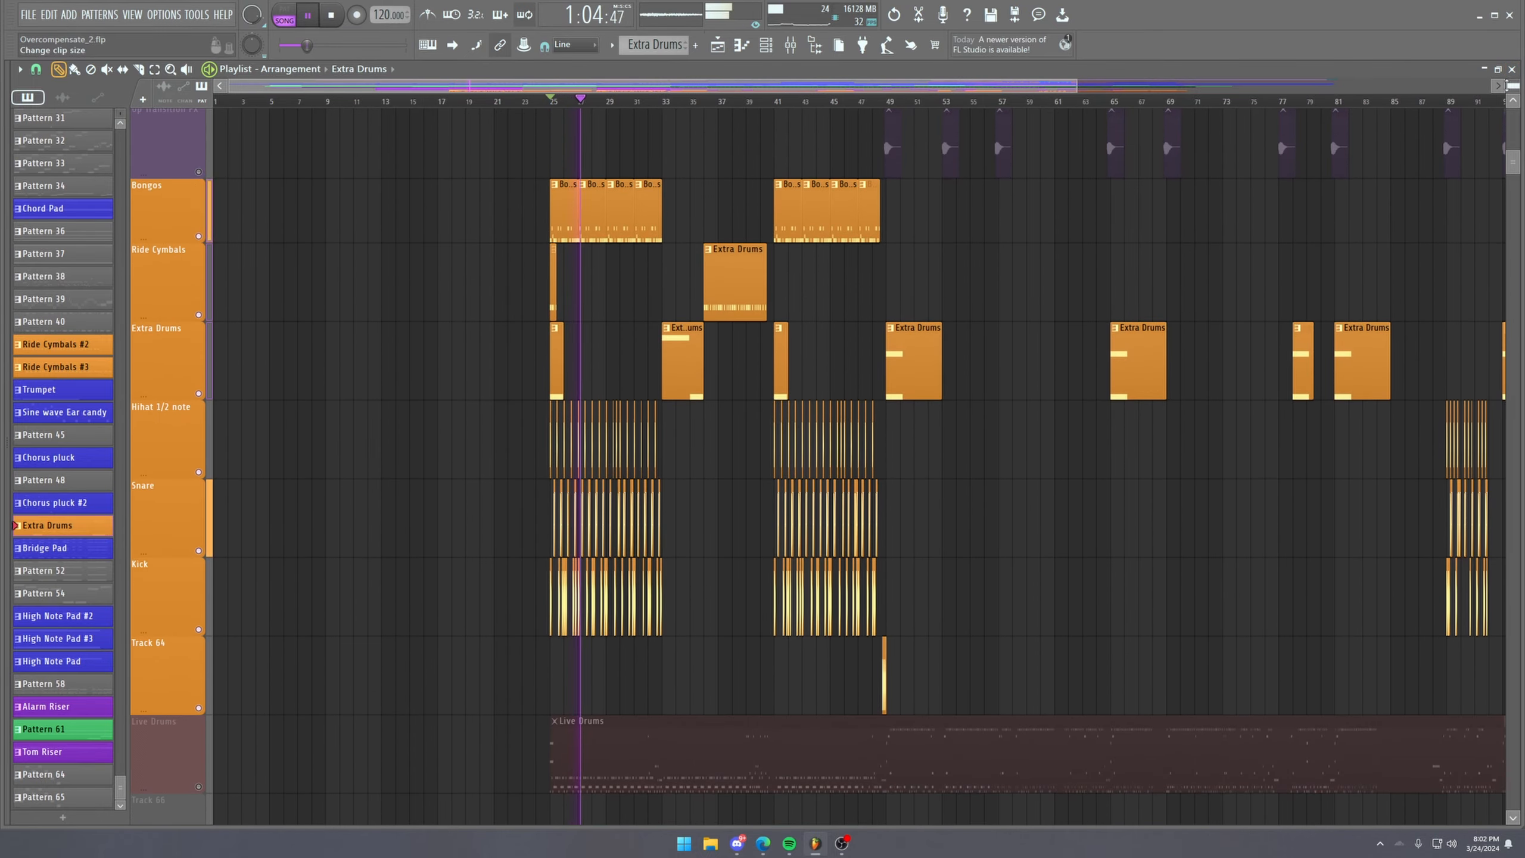
# Stop playback and solo the Live Drums track in the playlist.
pyautogui.press('space')
pyautogui.scroll(5, 552, 102)
pyautogui.scroll(-2, 728, 330)
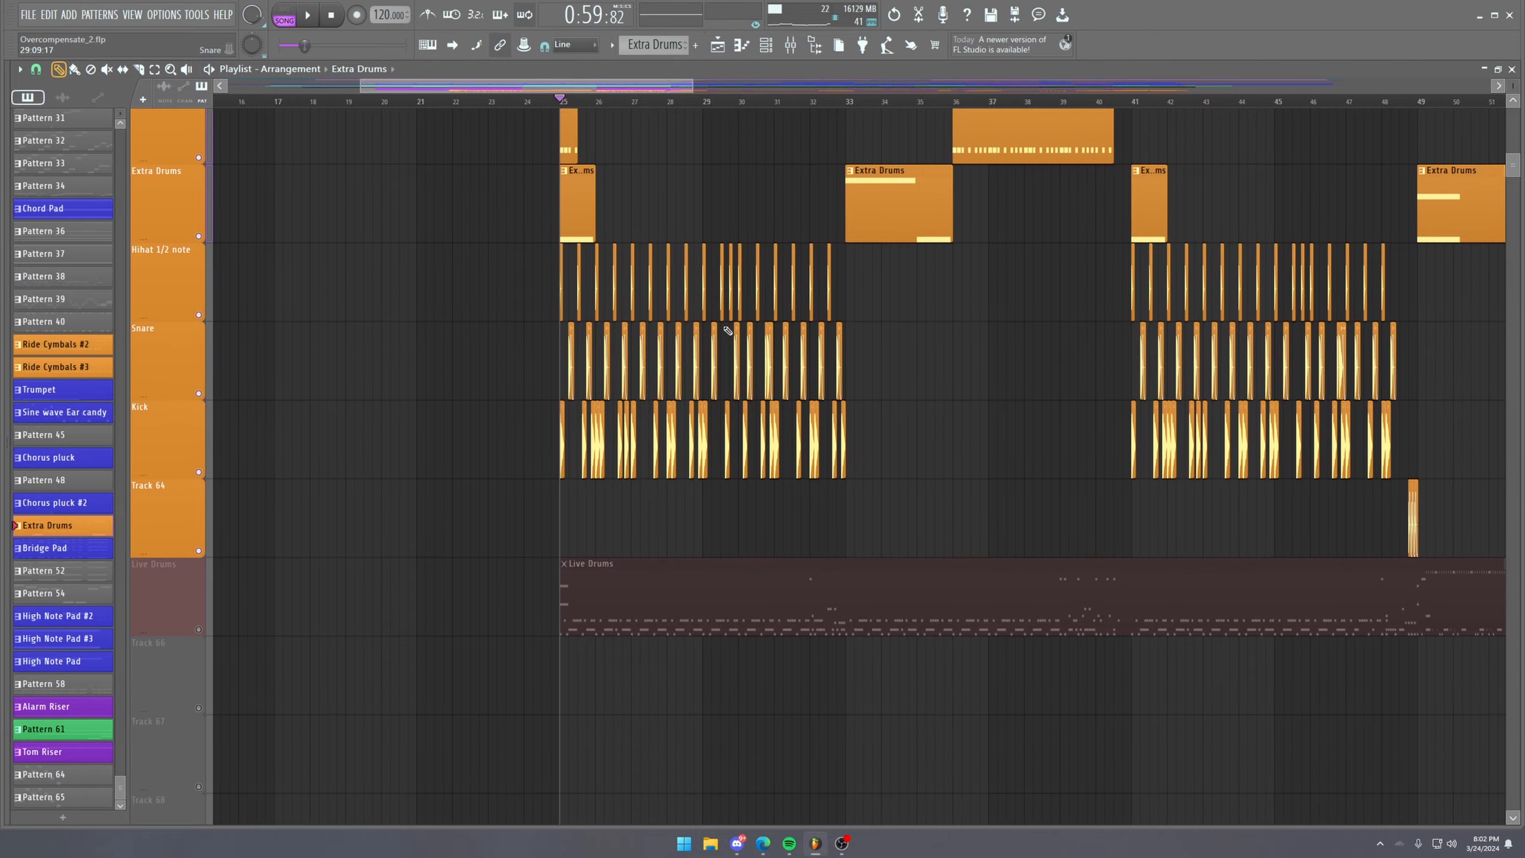
pyautogui.scroll(12, 794, 363)
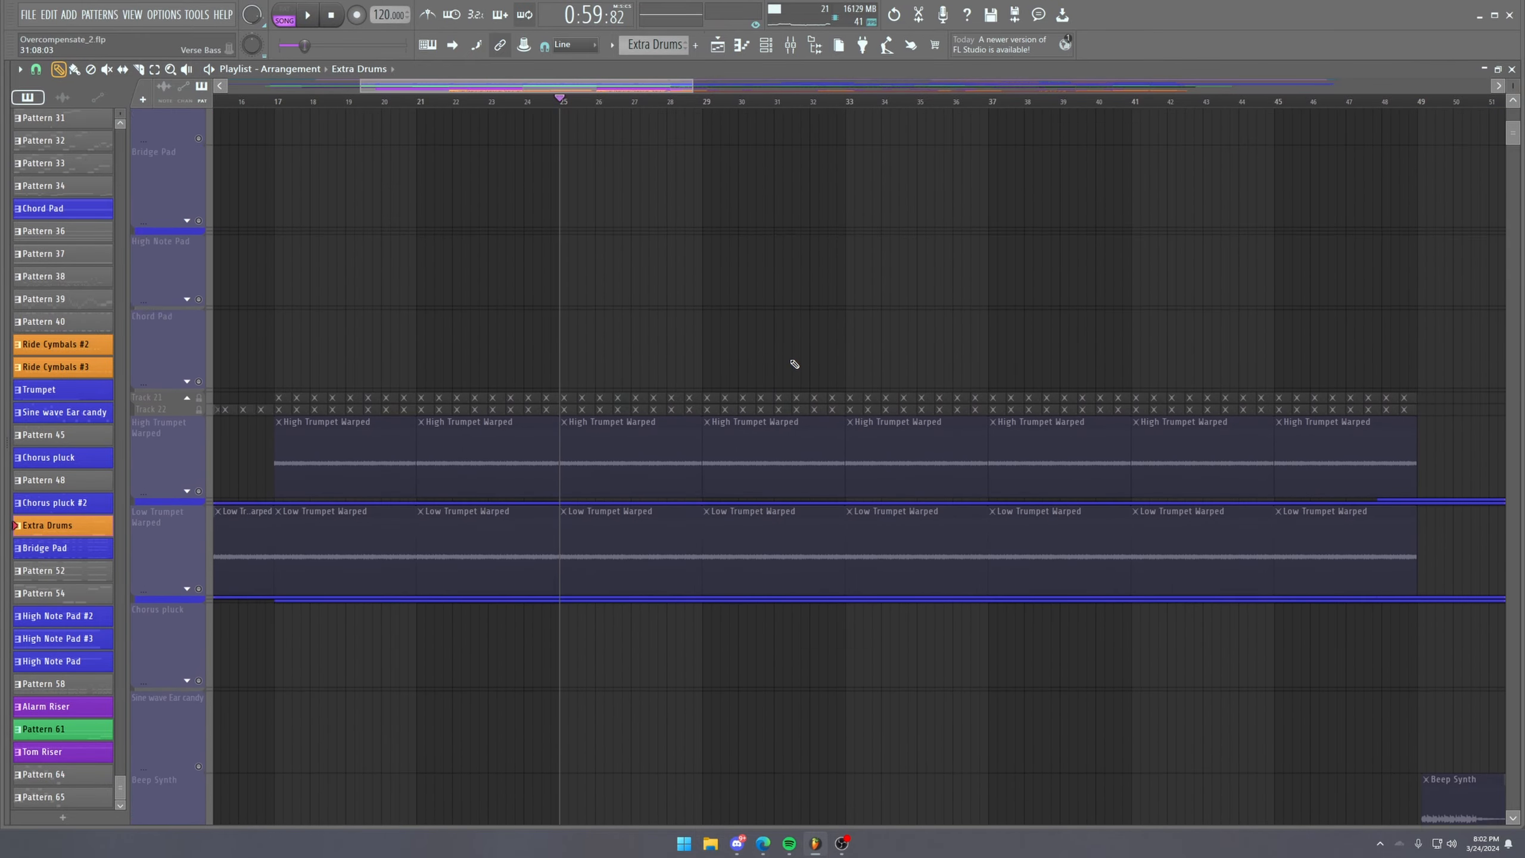
pyautogui.scroll(-12, 795, 363)
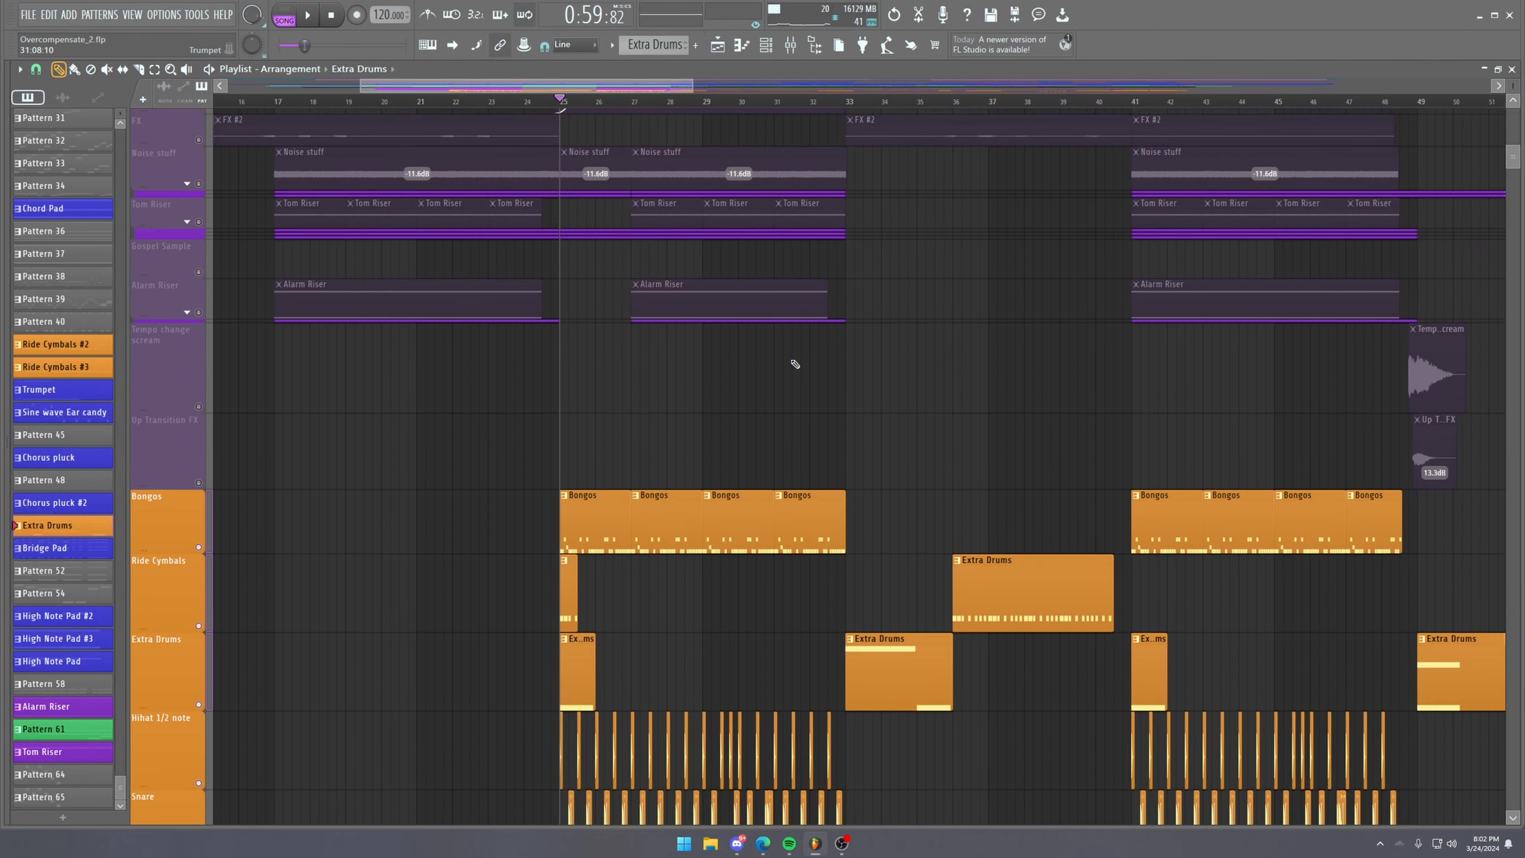
pyautogui.scroll(-8, 794, 363)
pyautogui.click(193, 371)
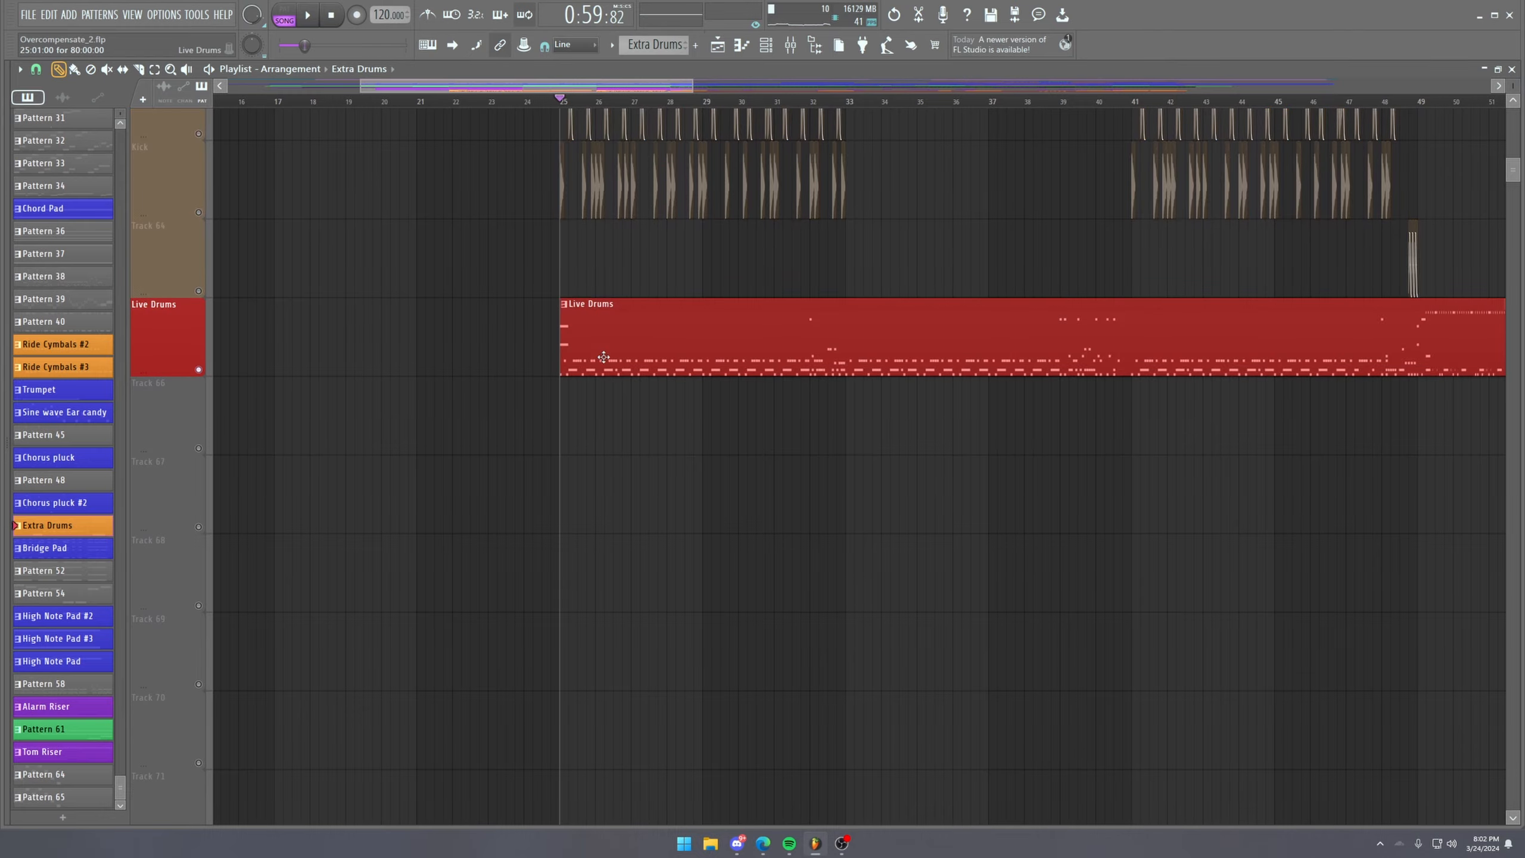
# Open the Live Drums pattern in the piano roll and view its Intro Drums notes from the beginning.
pyautogui.doubleClick(619, 337)
pyautogui.scroll(-4, 373, 115)
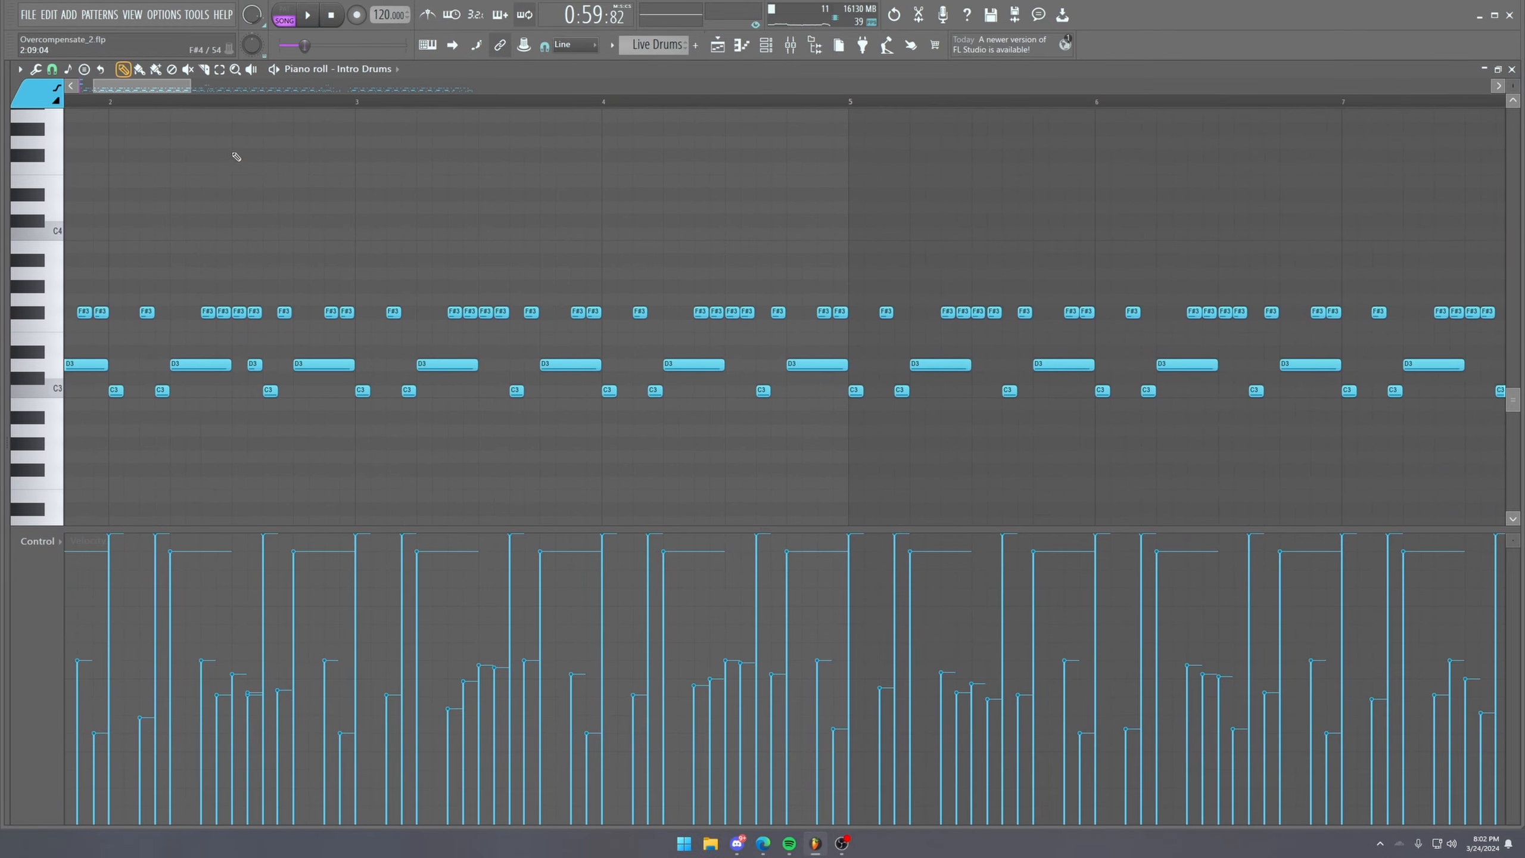
pyautogui.scroll(-5, 194, 101)
pyautogui.scroll(4, 112, 105)
pyautogui.scroll(2, 112, 108)
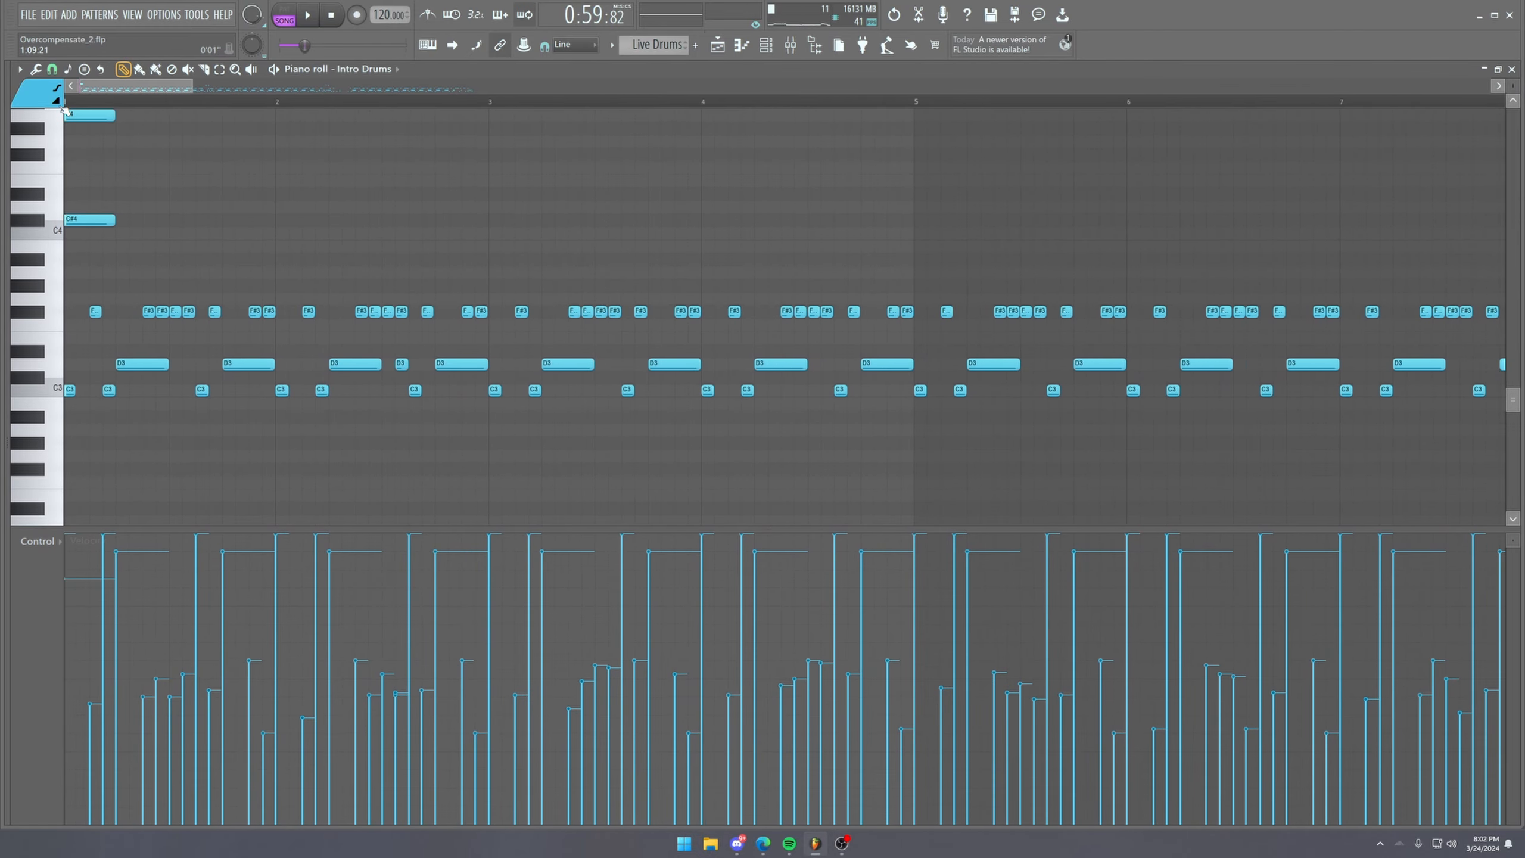
pyautogui.scroll(3, 212, 221)
# Open the Intro Drums channel's Addictive Drums 2 instrument and show its snare, Cym 2 and kick kit pieces.
pyautogui.click(767, 47)
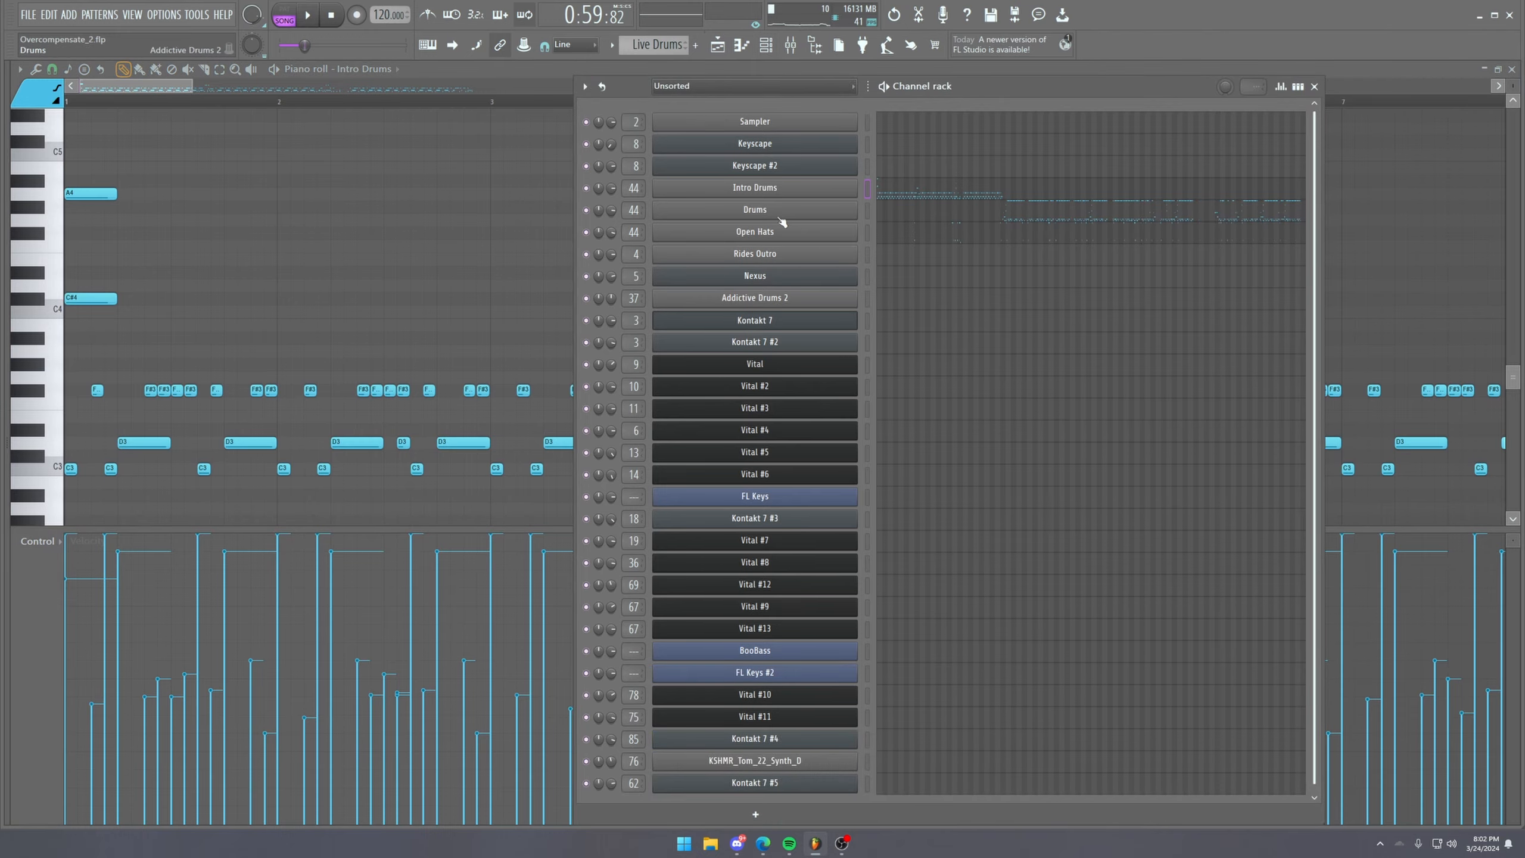
pyautogui.click(768, 194)
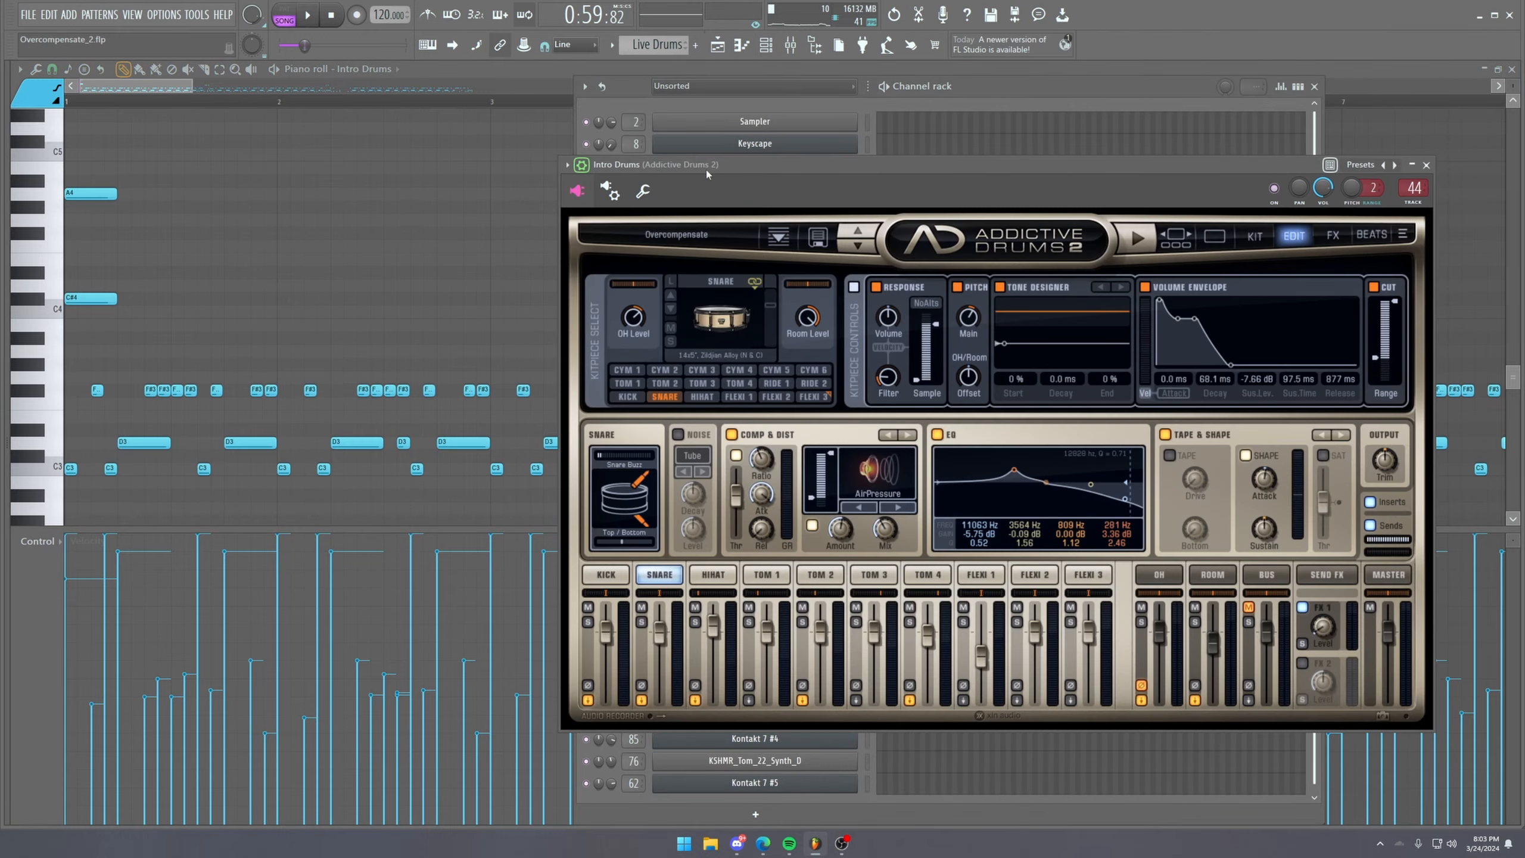
pyautogui.moveTo(706, 169); pyautogui.dragTo(488, 134)
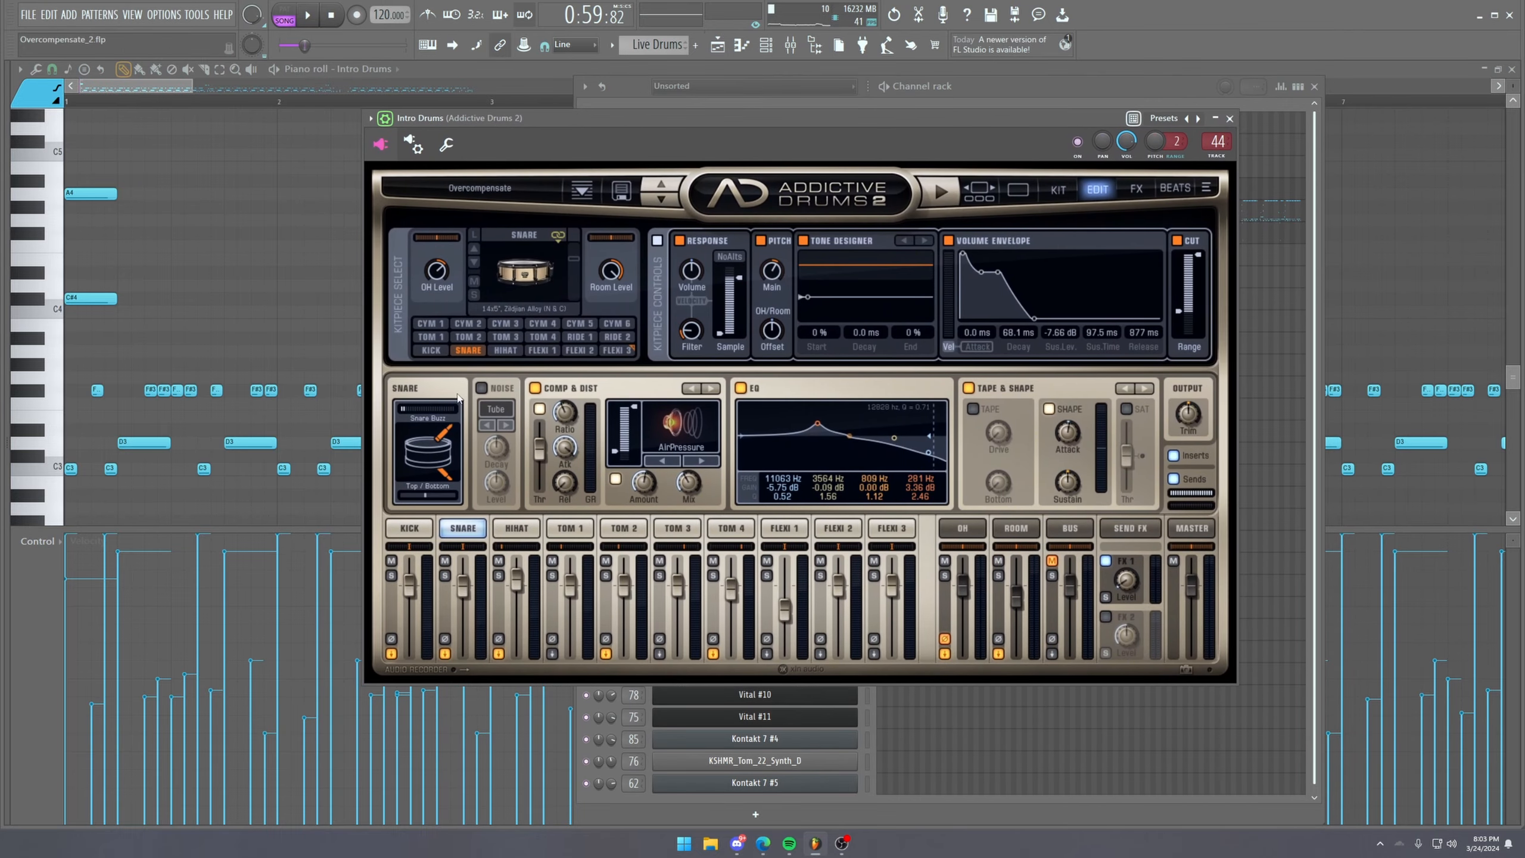
pyautogui.click(444, 323)
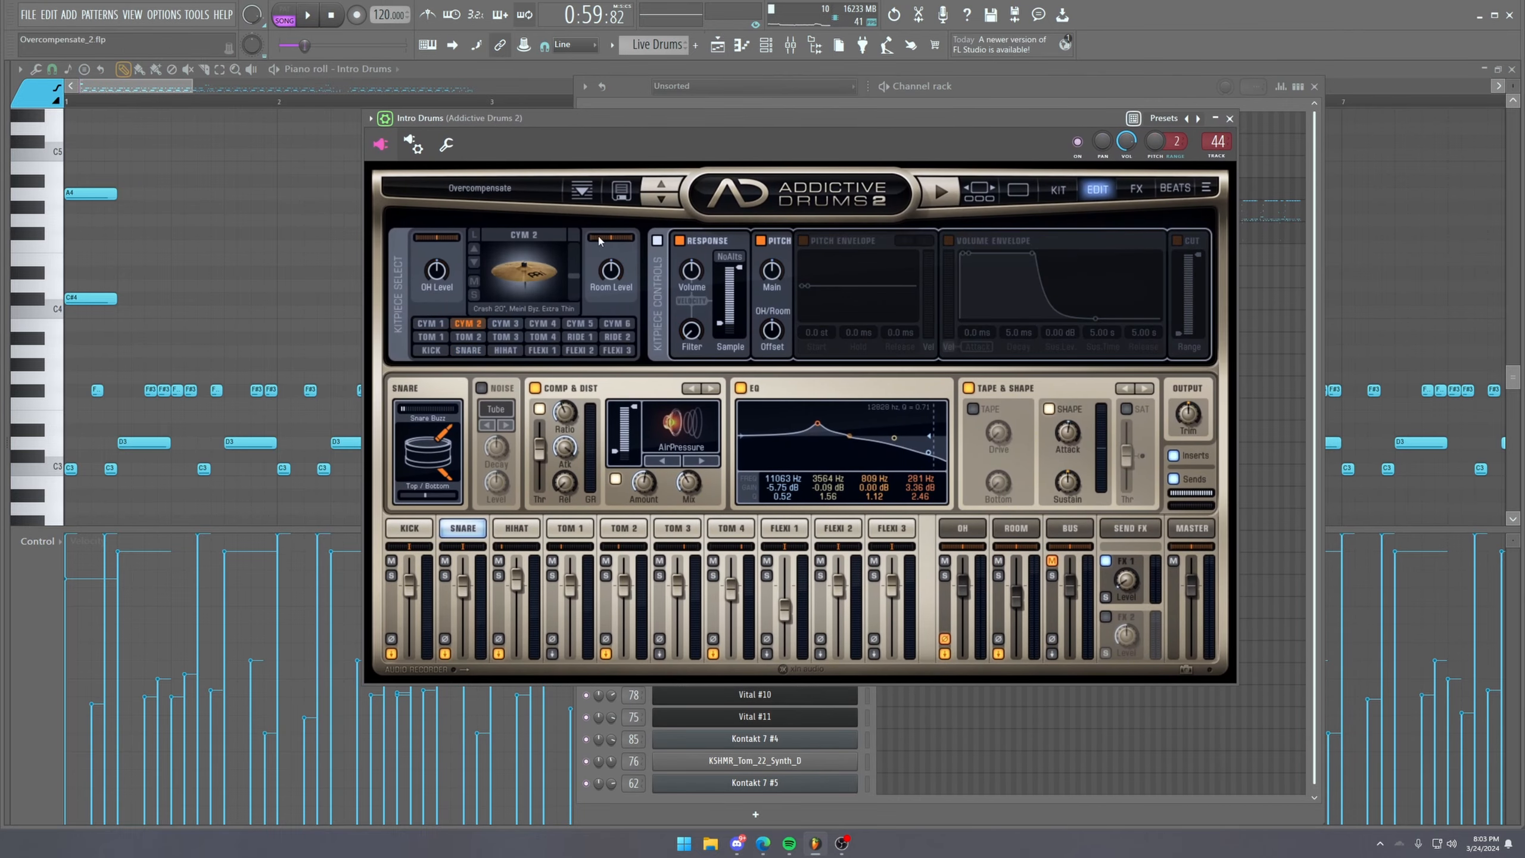
pyautogui.moveTo(1086, 126); pyautogui.dragTo(1018, 192)
pyautogui.click(391, 555)
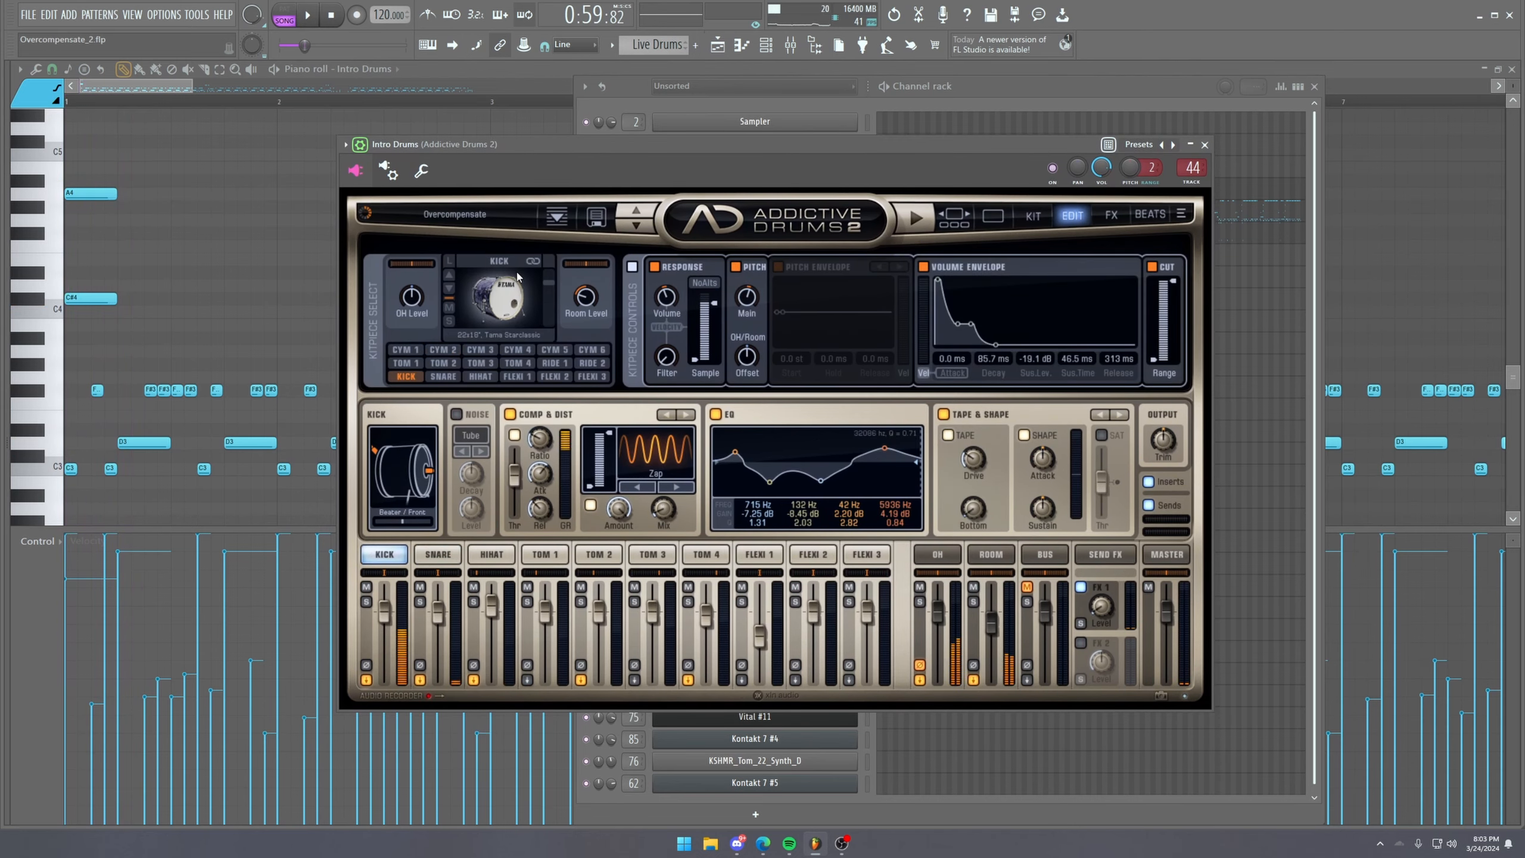
# View the effects on mixer Insert 43, then return to the playlist and play Live Drums from bar 25.
pyautogui.click(791, 48)
pyautogui.press('Left')
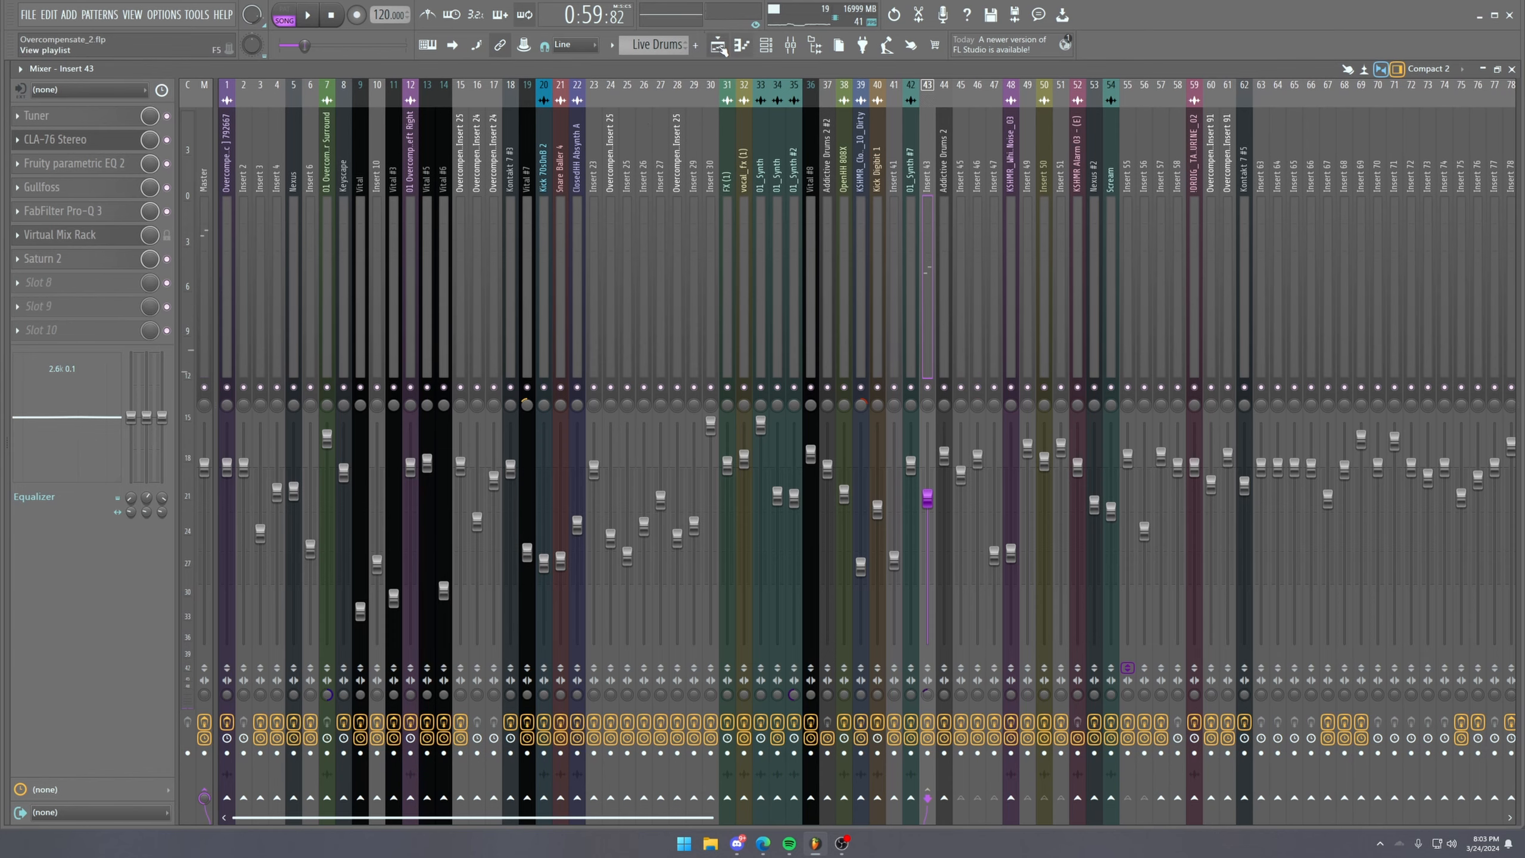
pyautogui.click(718, 46)
pyautogui.scroll(3, 558, 104)
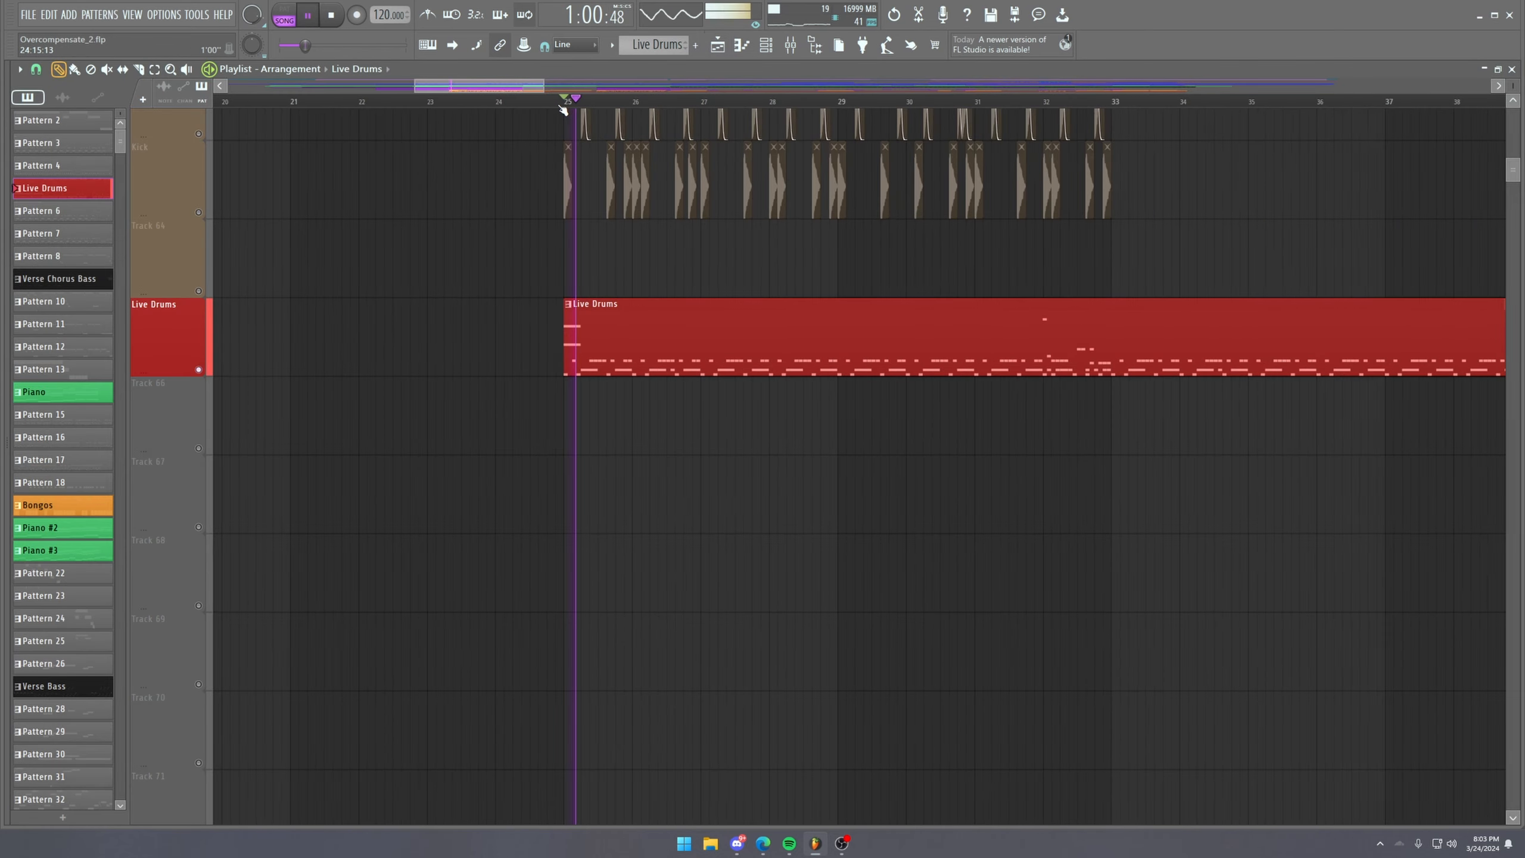
# Reopen the Live Drums pattern in the piano roll and follow its Intro Drums notes during playback.
pyautogui.doubleClick(660, 330)
pyautogui.scroll(-1, 258, 104)
pyautogui.scroll(-2, 258, 104)
pyautogui.scroll(-3, 242, 184)
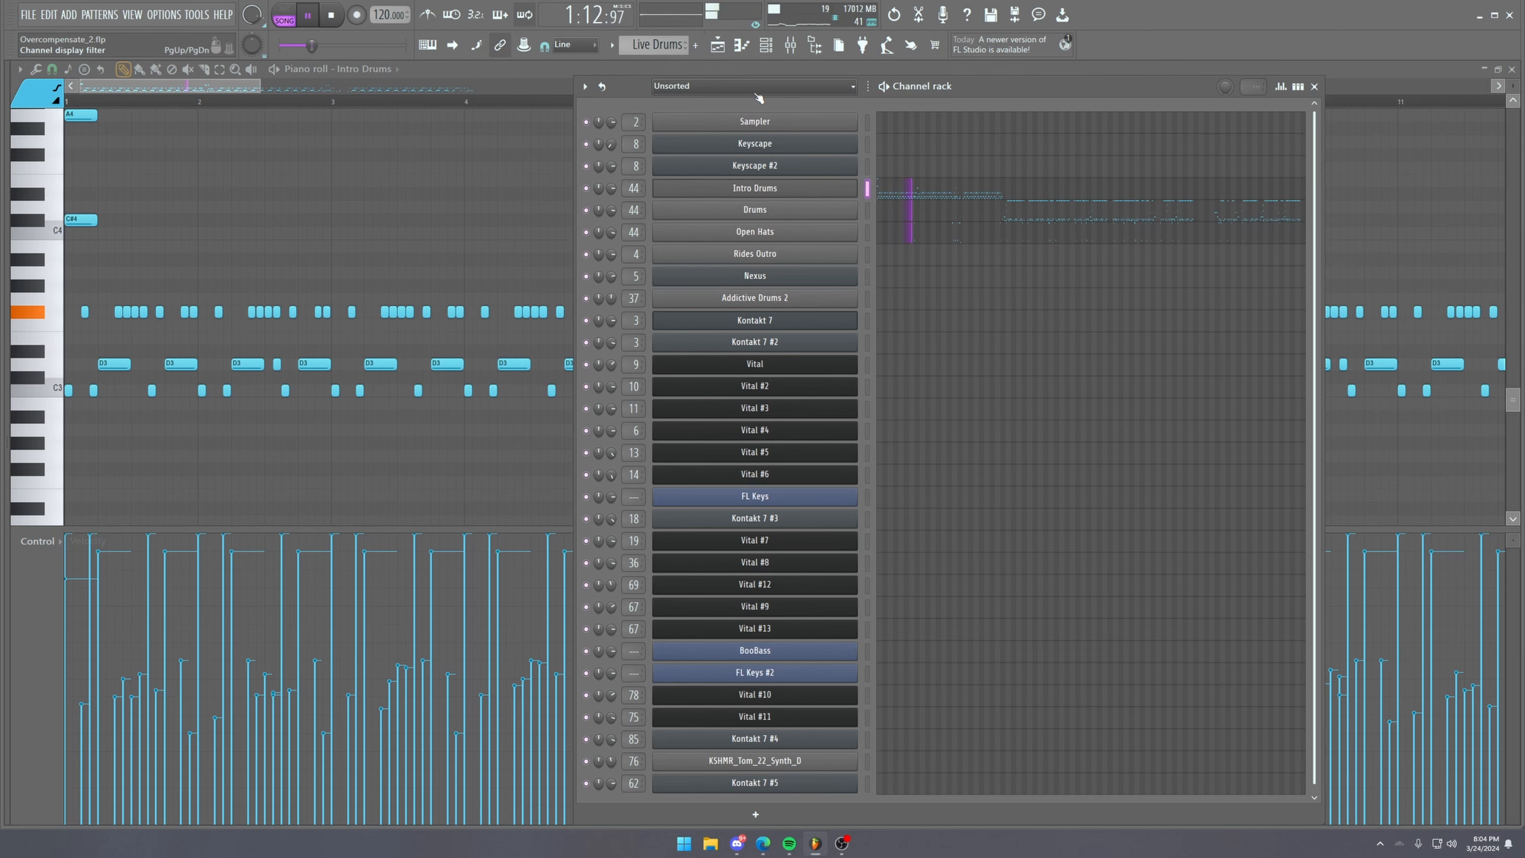
pyautogui.rightClick(428, 198)
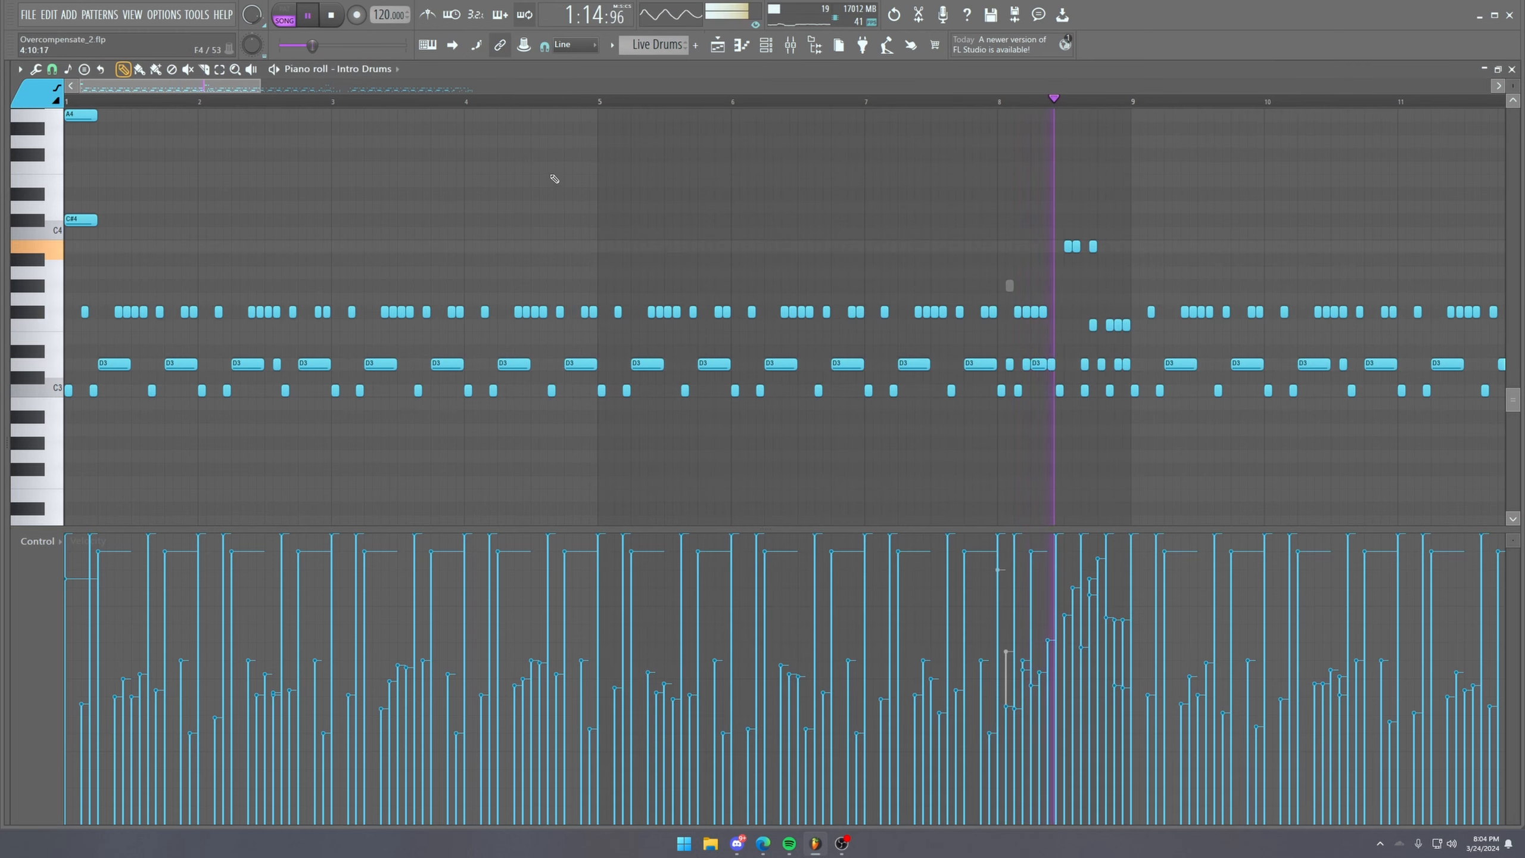
# View the later Intro Drums notes, stop playback, then open the channel's Addictive Drums 2 instrument and audition its kick.
pyautogui.moveTo(252, 91); pyautogui.dragTo(318, 90)
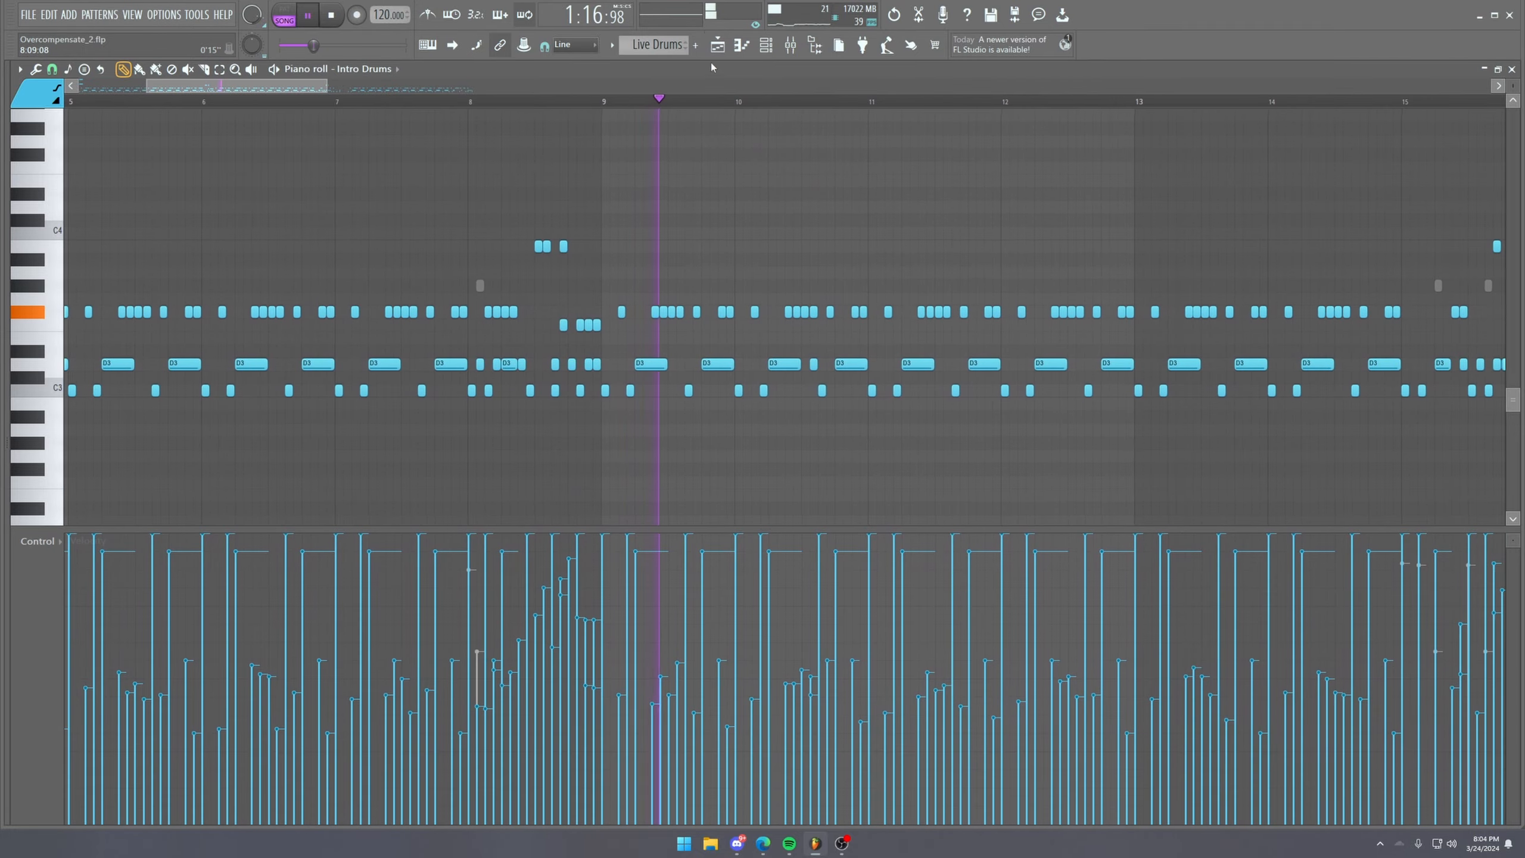
pyautogui.click(766, 46)
pyautogui.press('space')
pyautogui.click(784, 189)
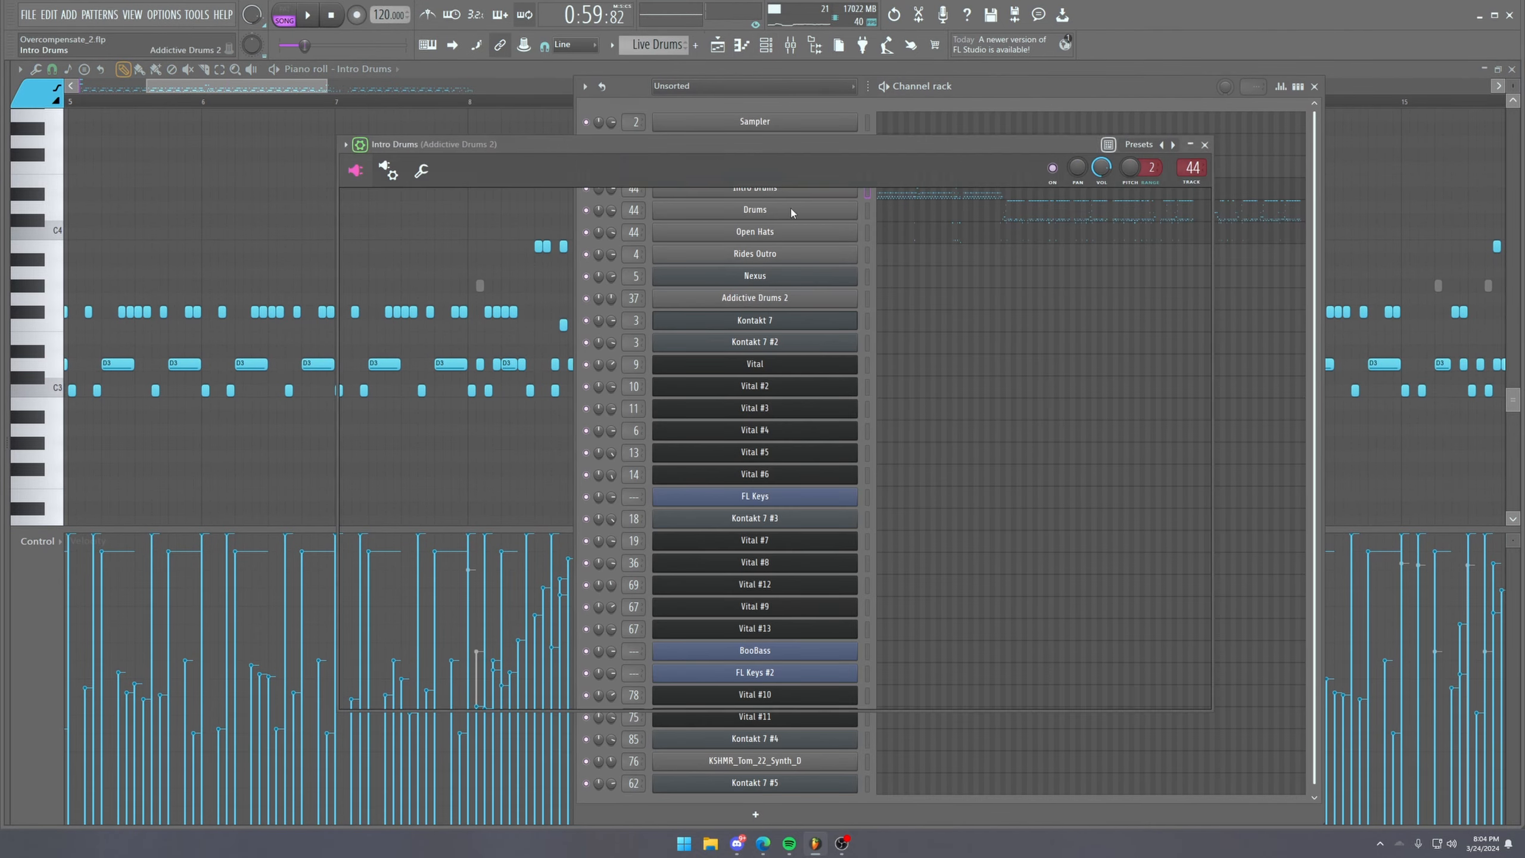
pyautogui.click(497, 305)
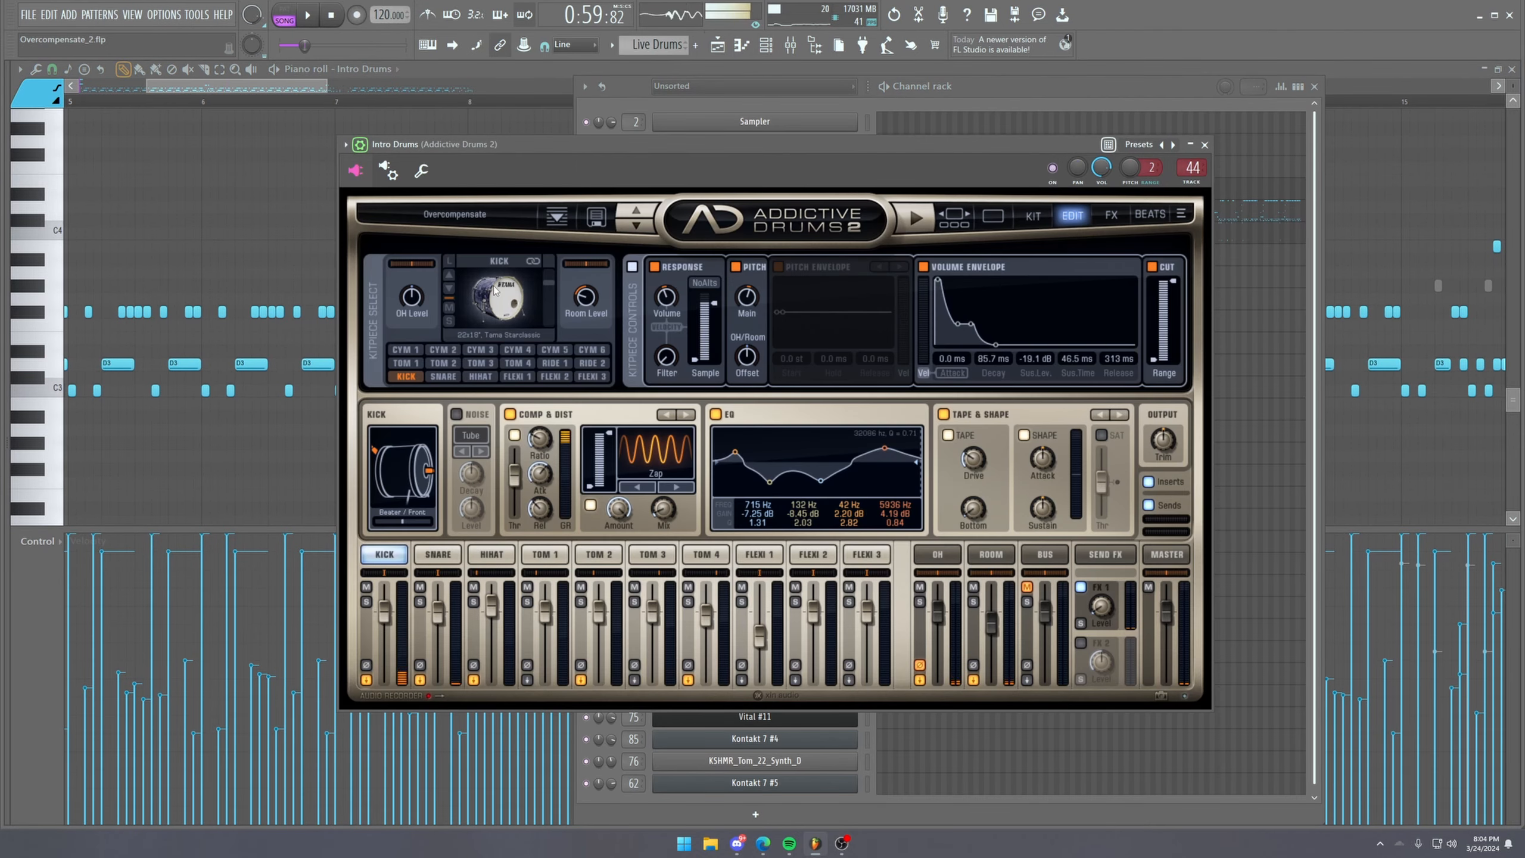
pyautogui.click(498, 306)
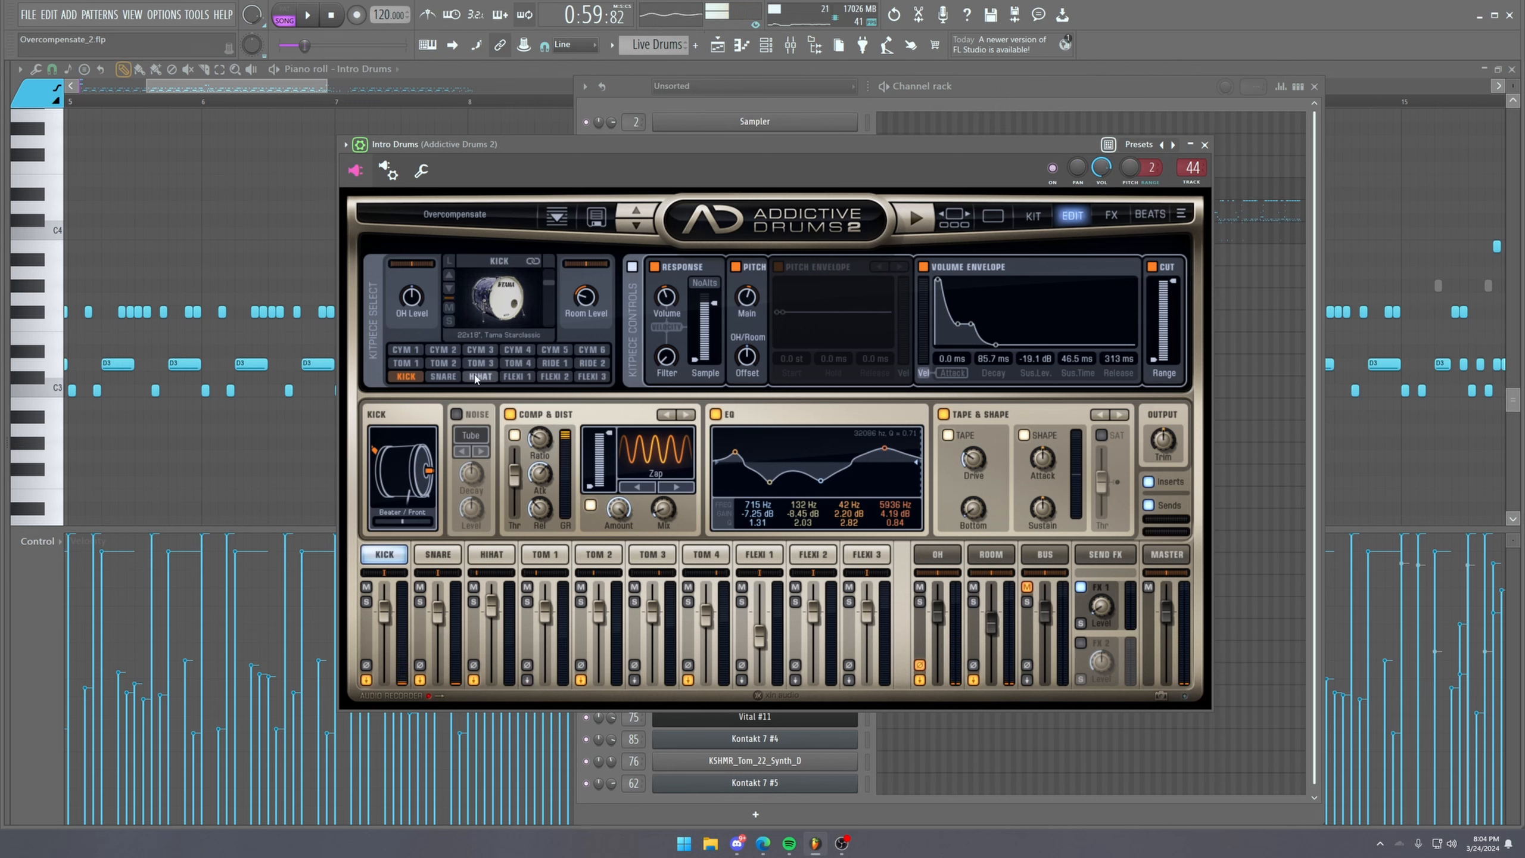
# Compare the kick's sound with its volume envelope turned off and on again.
pyautogui.click(922, 267)
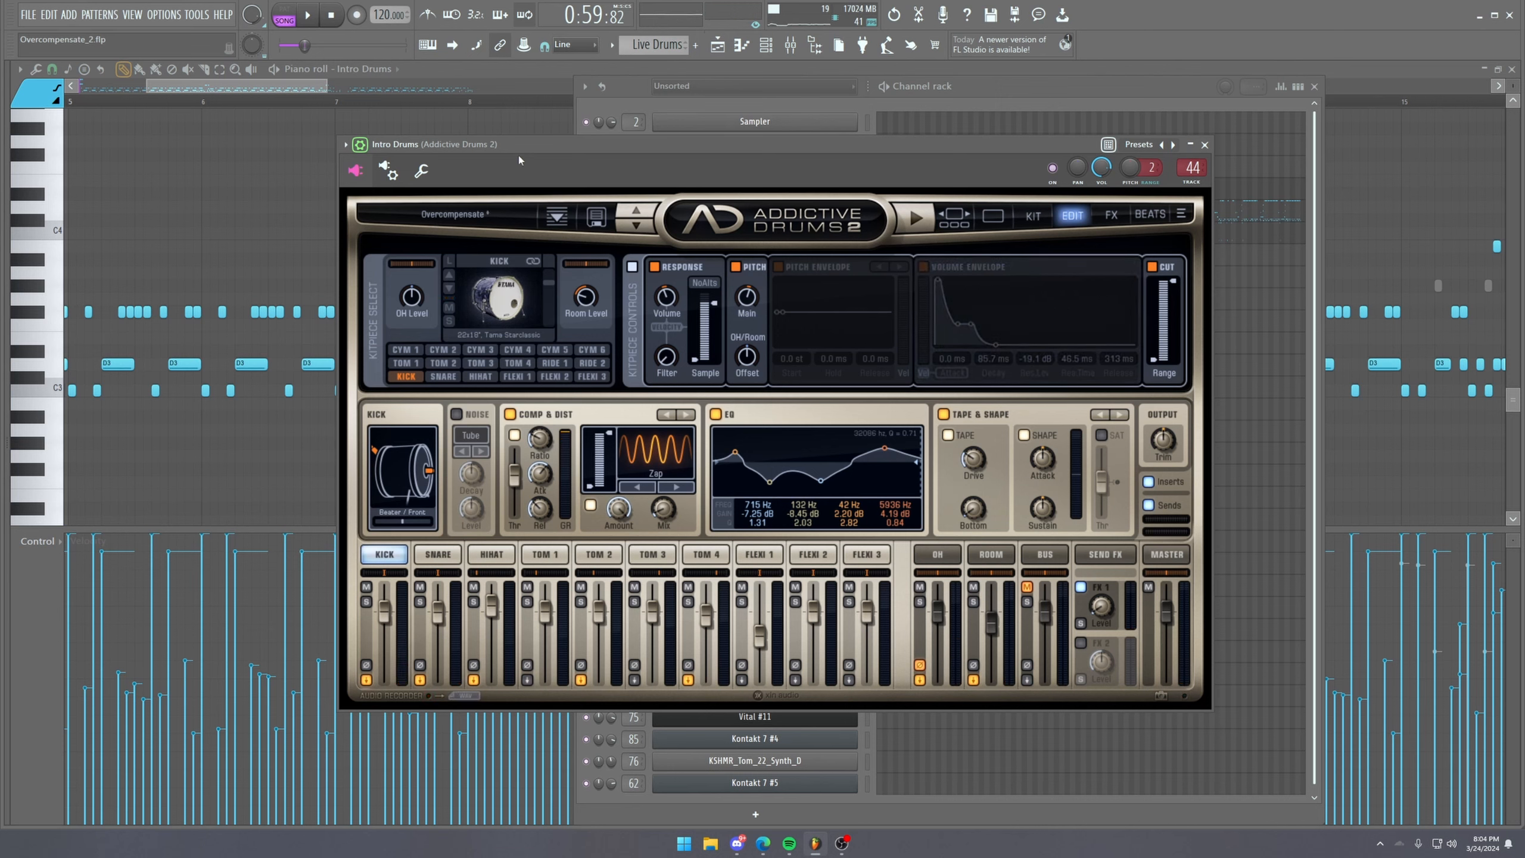
pyautogui.click(347, 145)
pyautogui.click(390, 350)
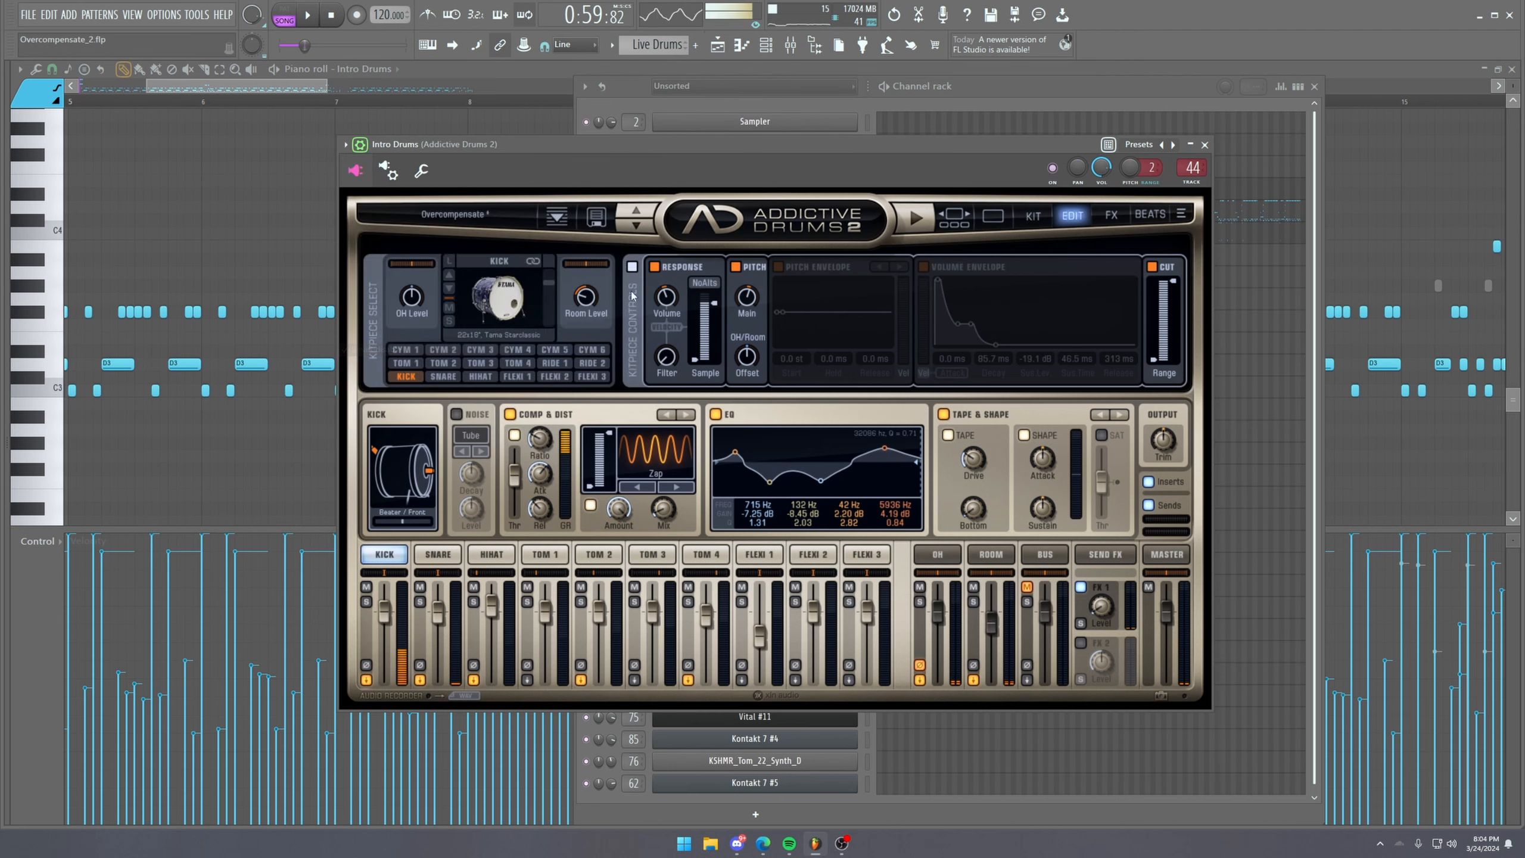
pyautogui.click(497, 278)
pyautogui.click(923, 267)
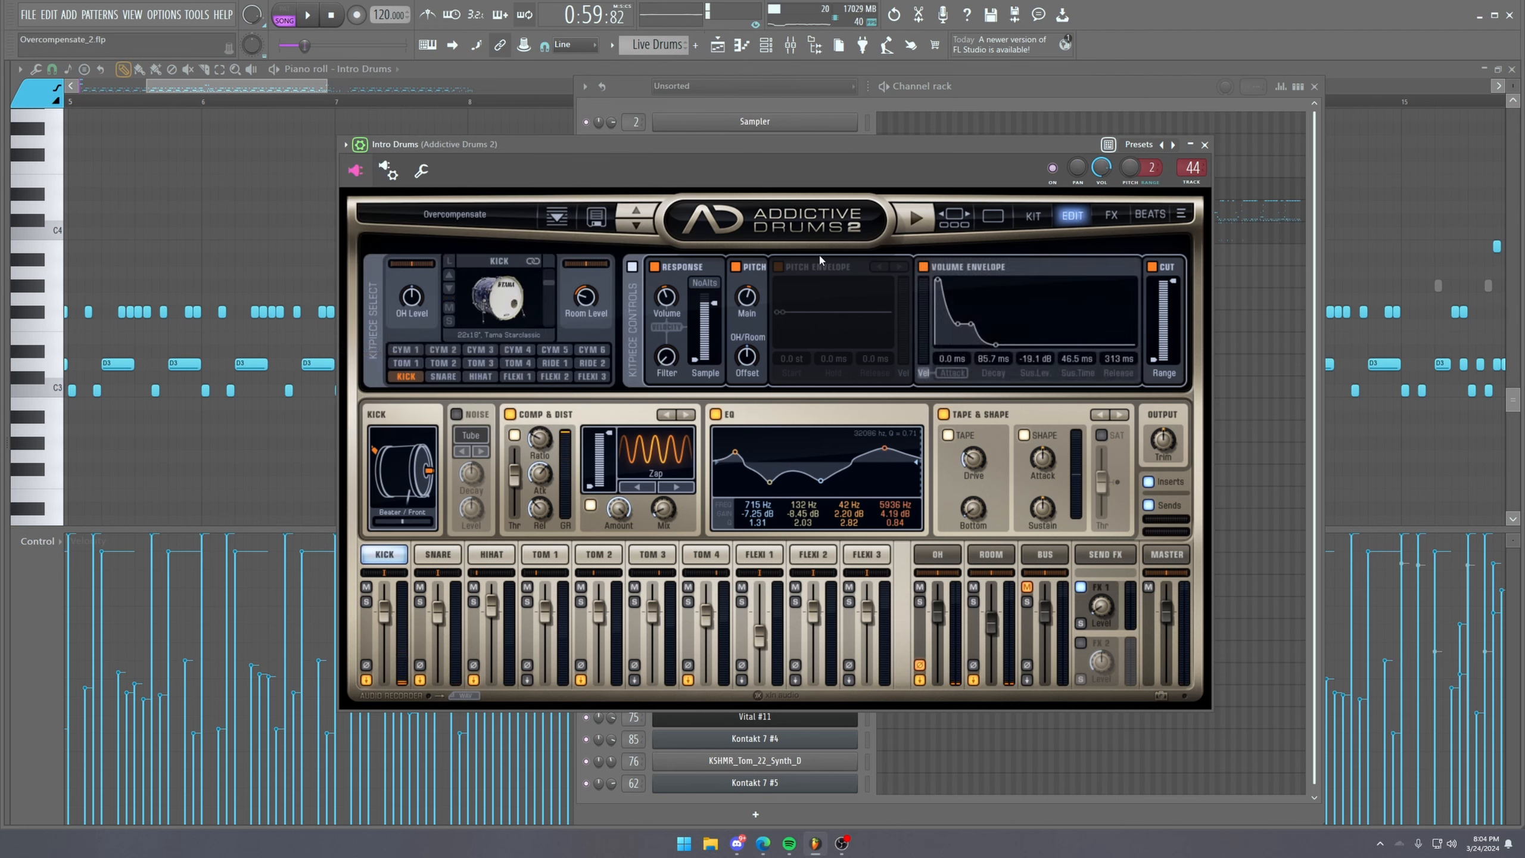
pyautogui.click(497, 297)
# Select the snare kit piece and compare its sound with the volume envelope off and on again.
pyautogui.click(444, 376)
pyautogui.click(507, 285)
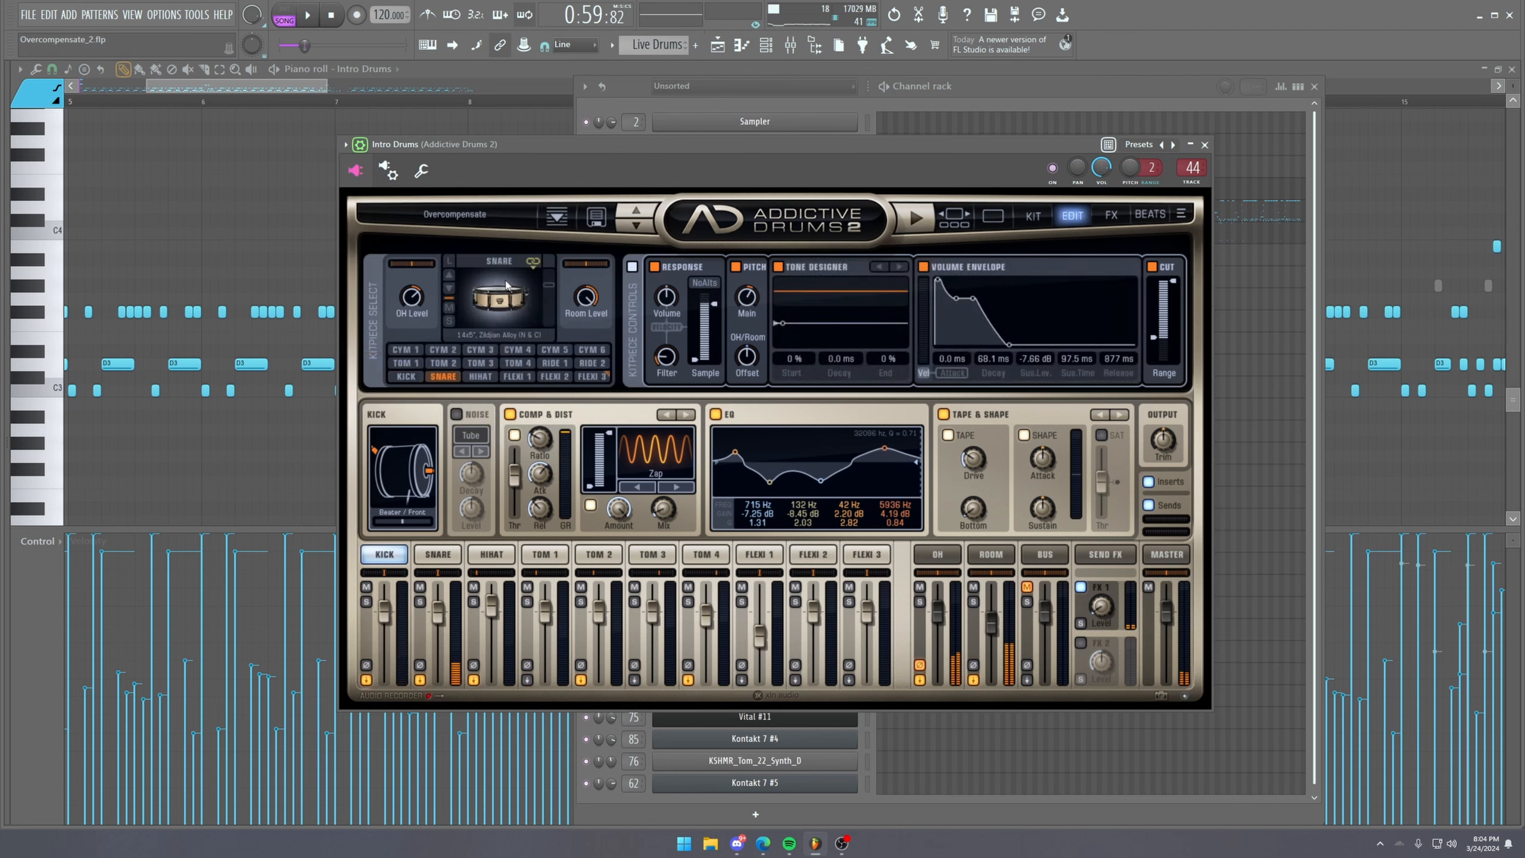
pyautogui.click(924, 267)
pyautogui.click(497, 279)
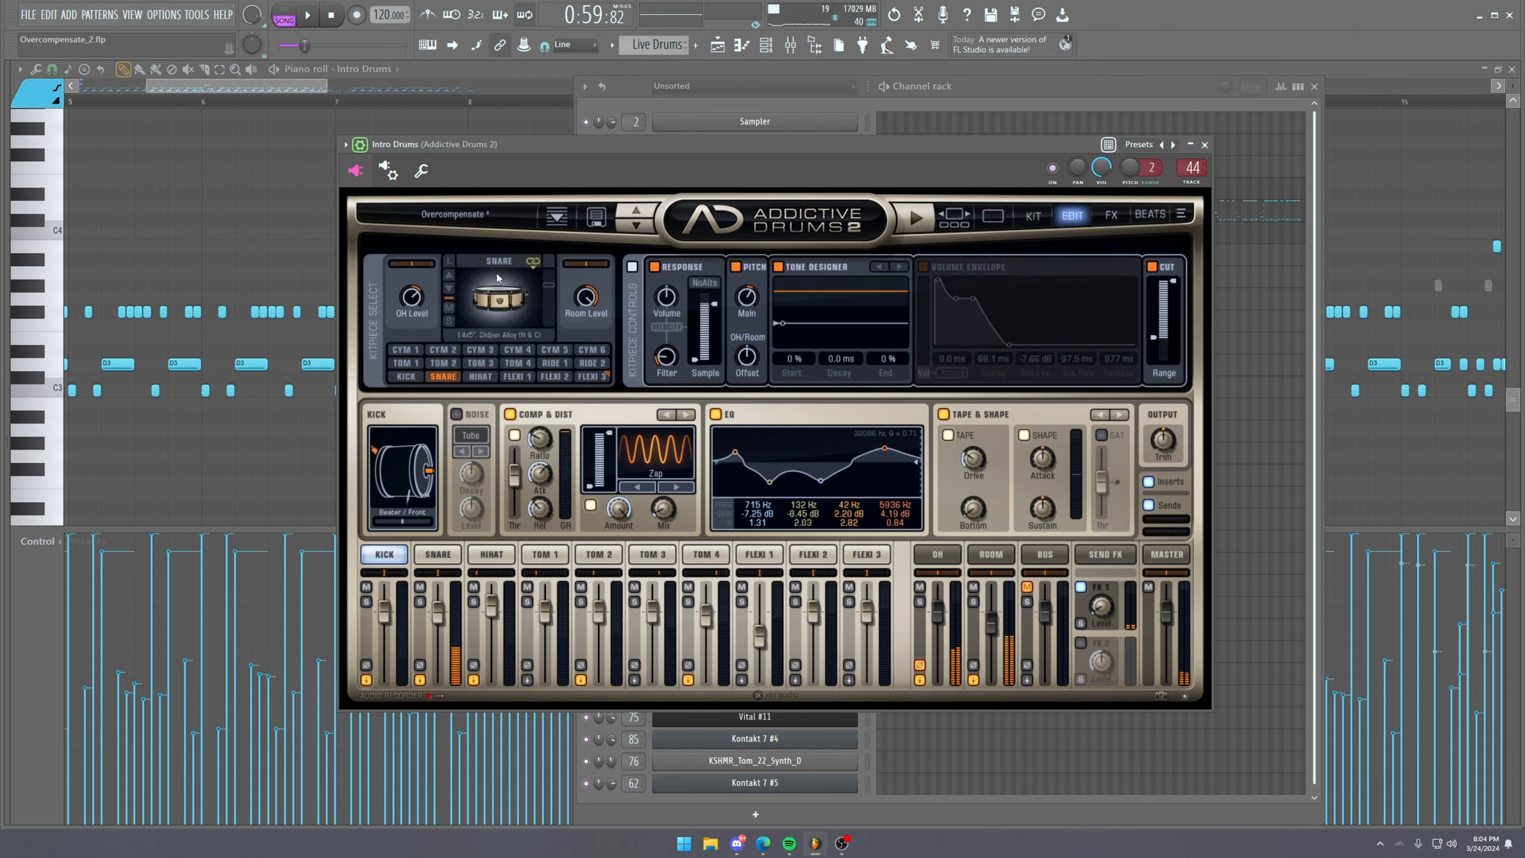
pyautogui.click(923, 267)
pyautogui.click(499, 295)
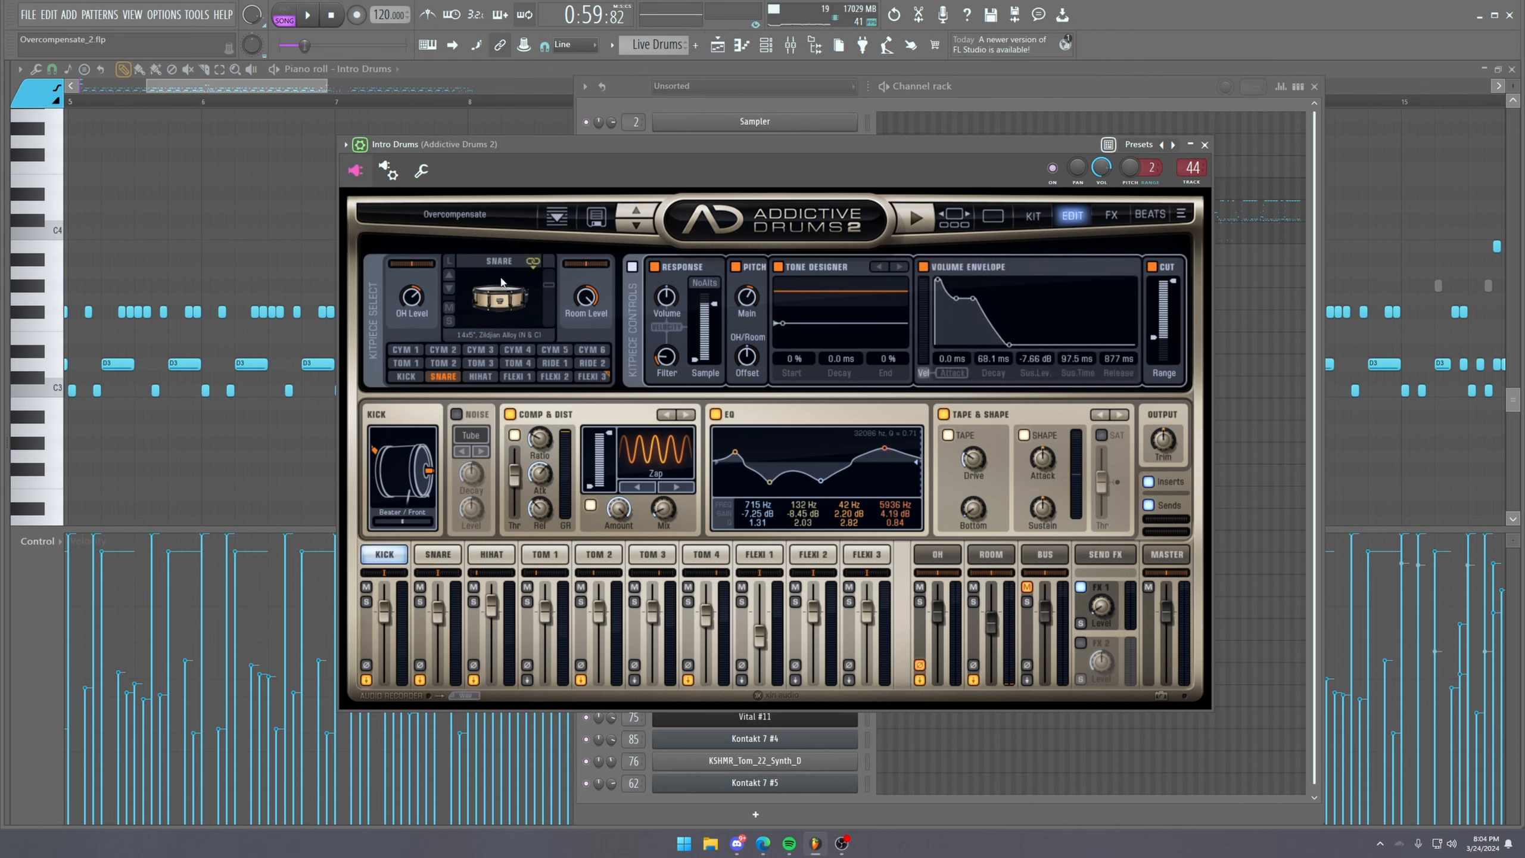
pyautogui.click(502, 282)
# Select the hi-hat kit piece and audition its sound.
pyautogui.click(482, 377)
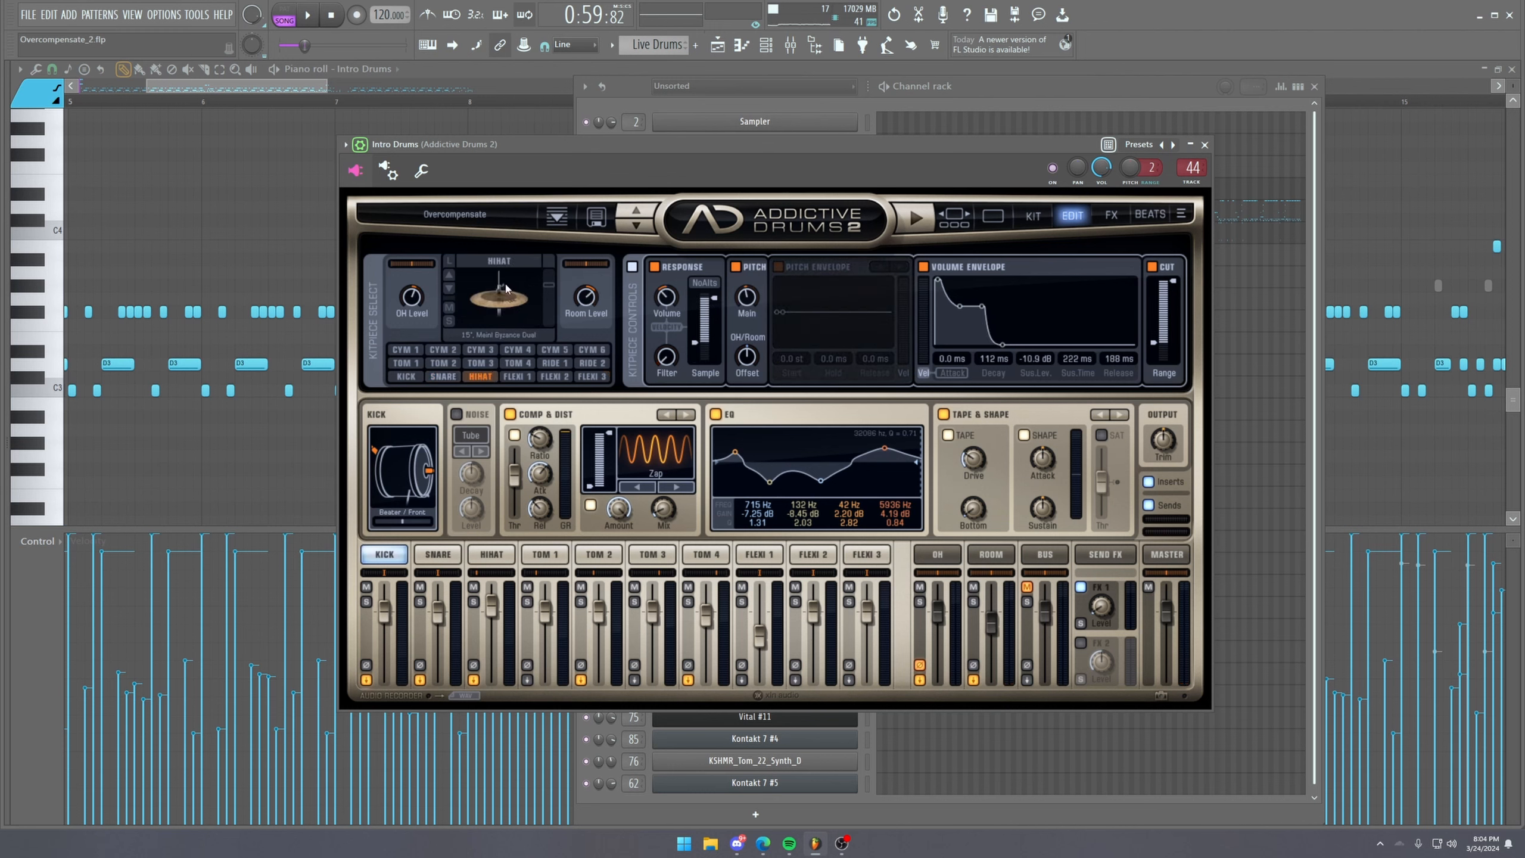
pyautogui.click(483, 317)
pyautogui.click(486, 302)
# Play the drums and view the channel settings of the toms, hi-hat, snare and kick in Addictive Drums 2.
pyautogui.press('space')
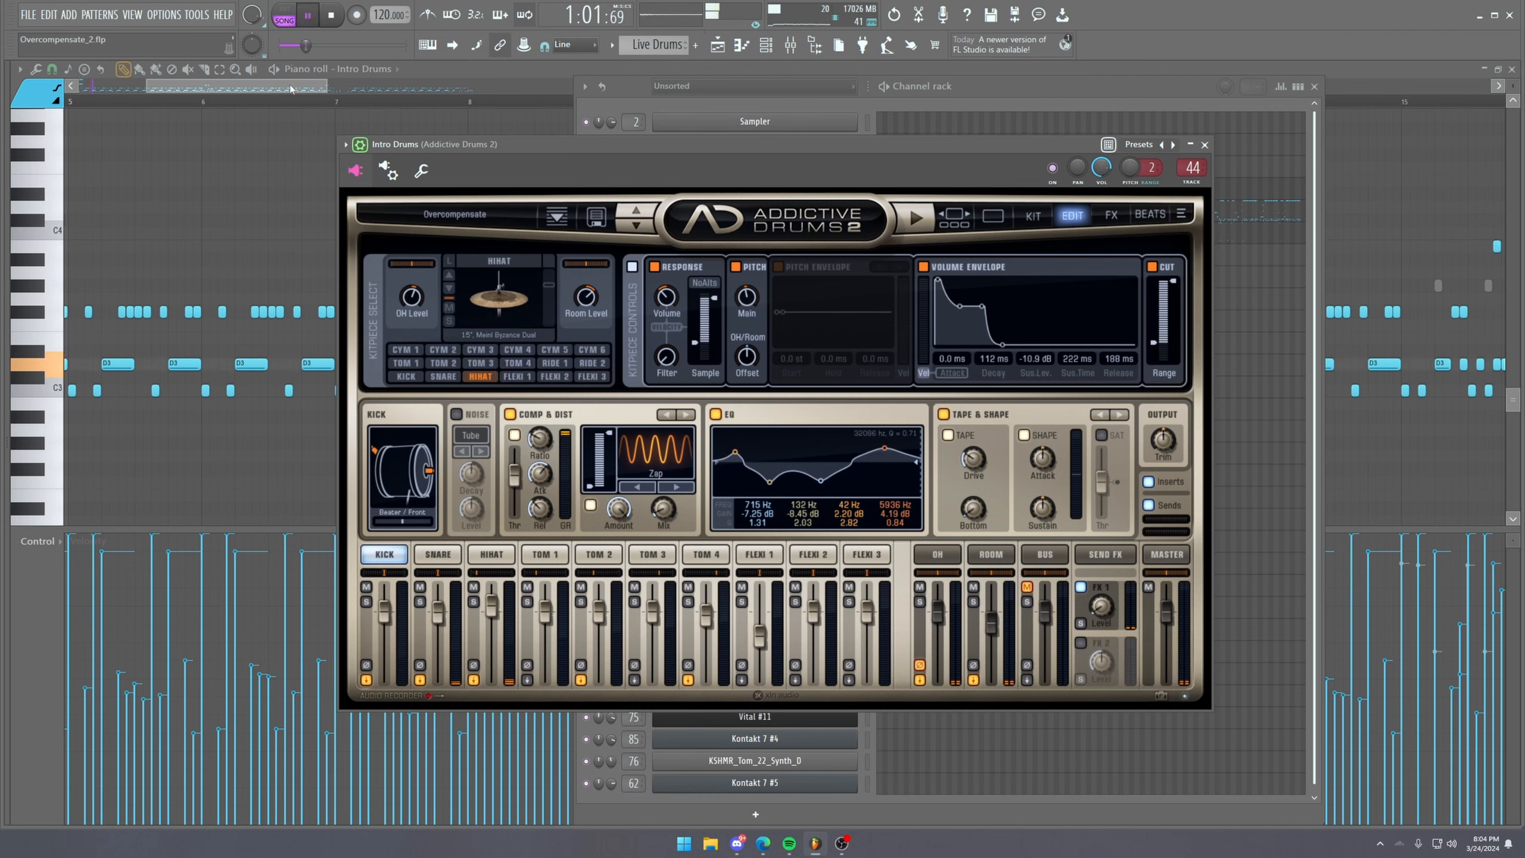
pyautogui.click(603, 559)
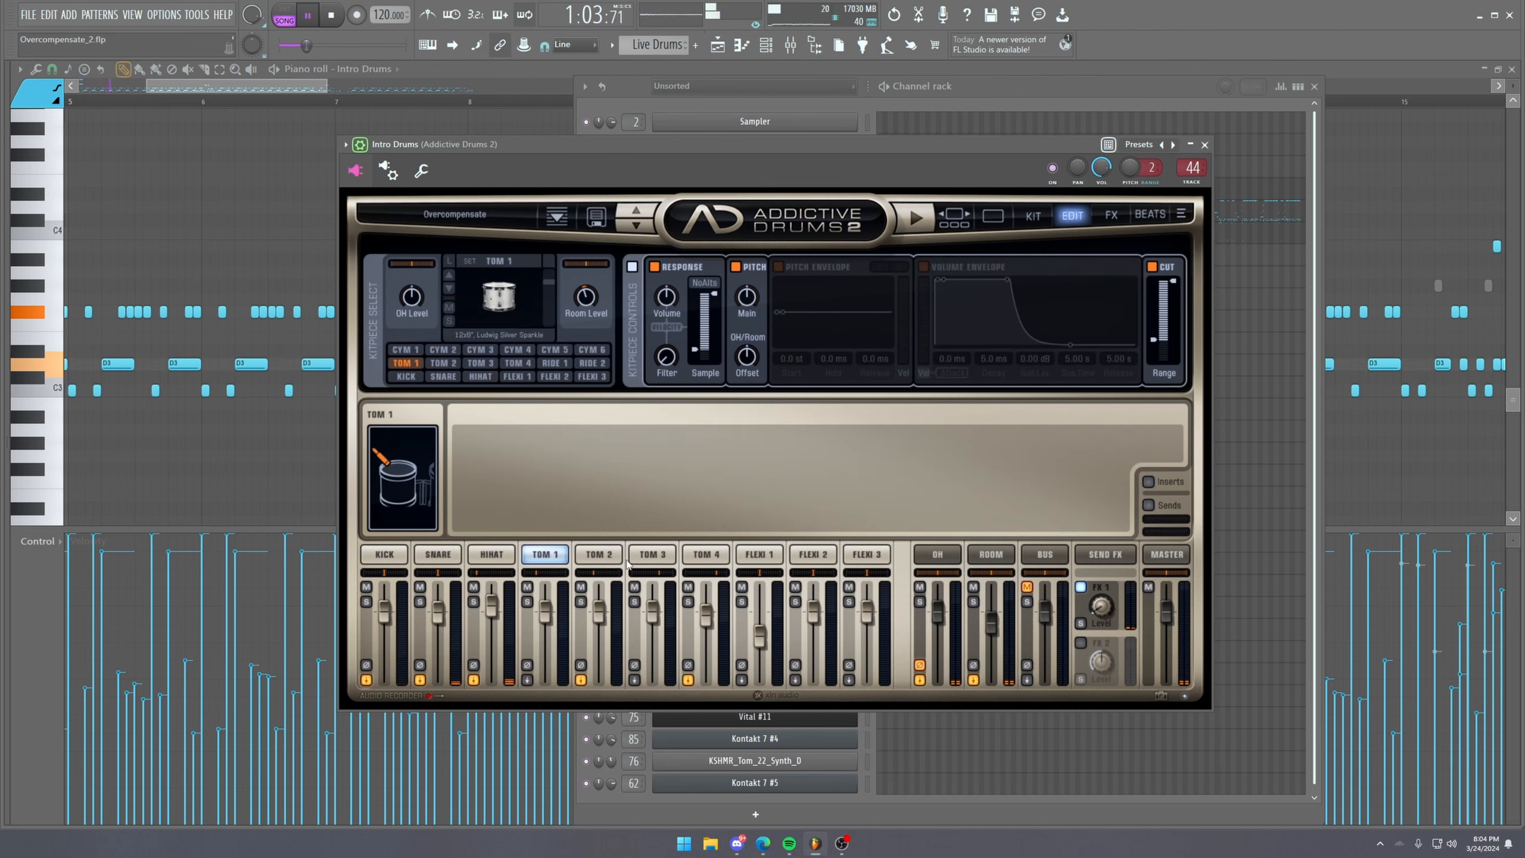
pyautogui.click(655, 556)
pyautogui.click(721, 556)
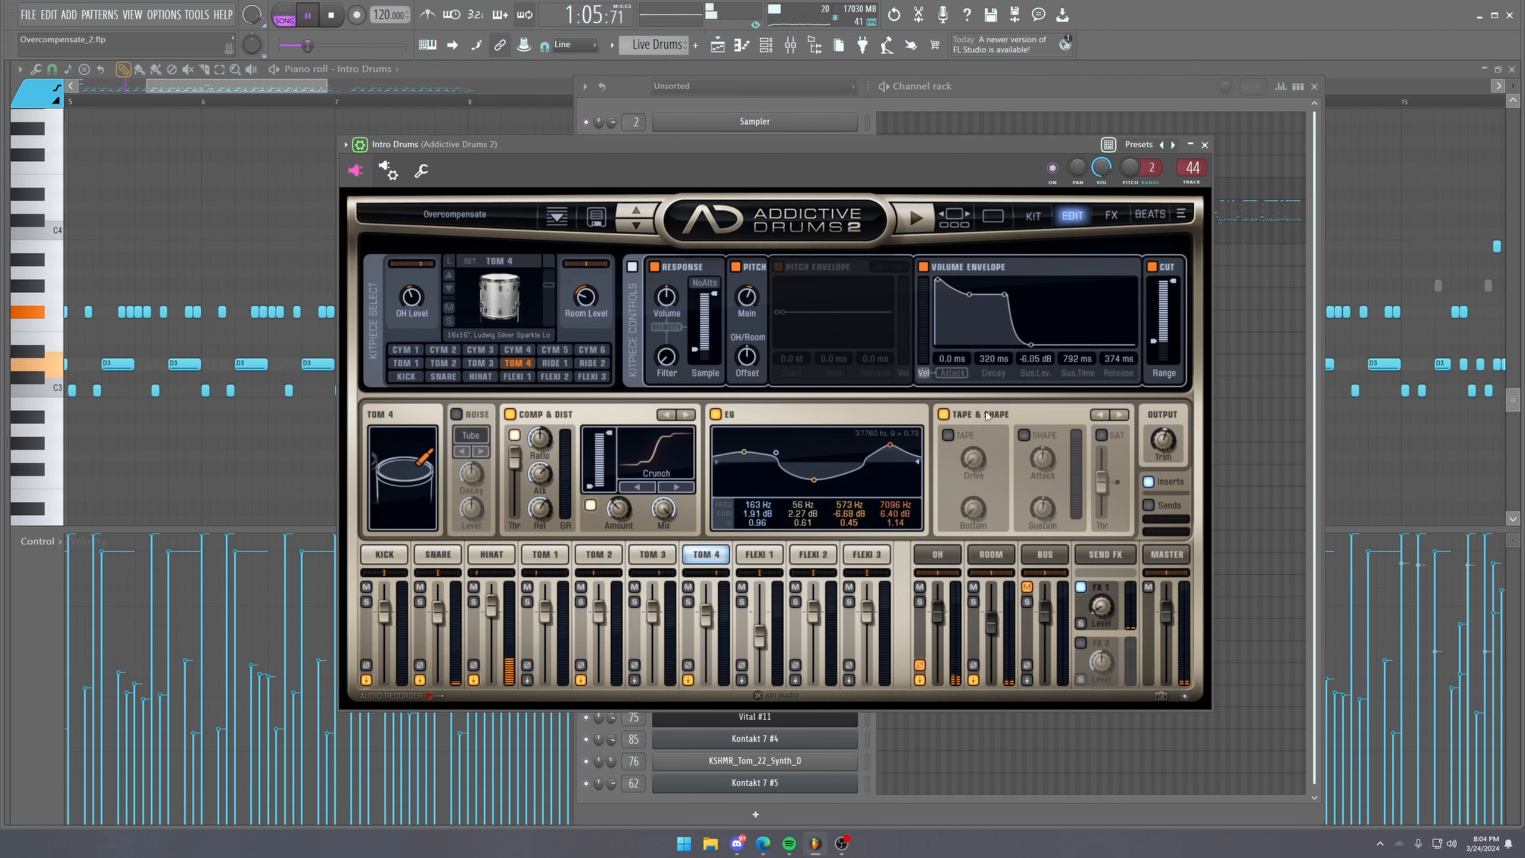
pyautogui.click(488, 556)
pyautogui.click(437, 556)
pyautogui.click(389, 556)
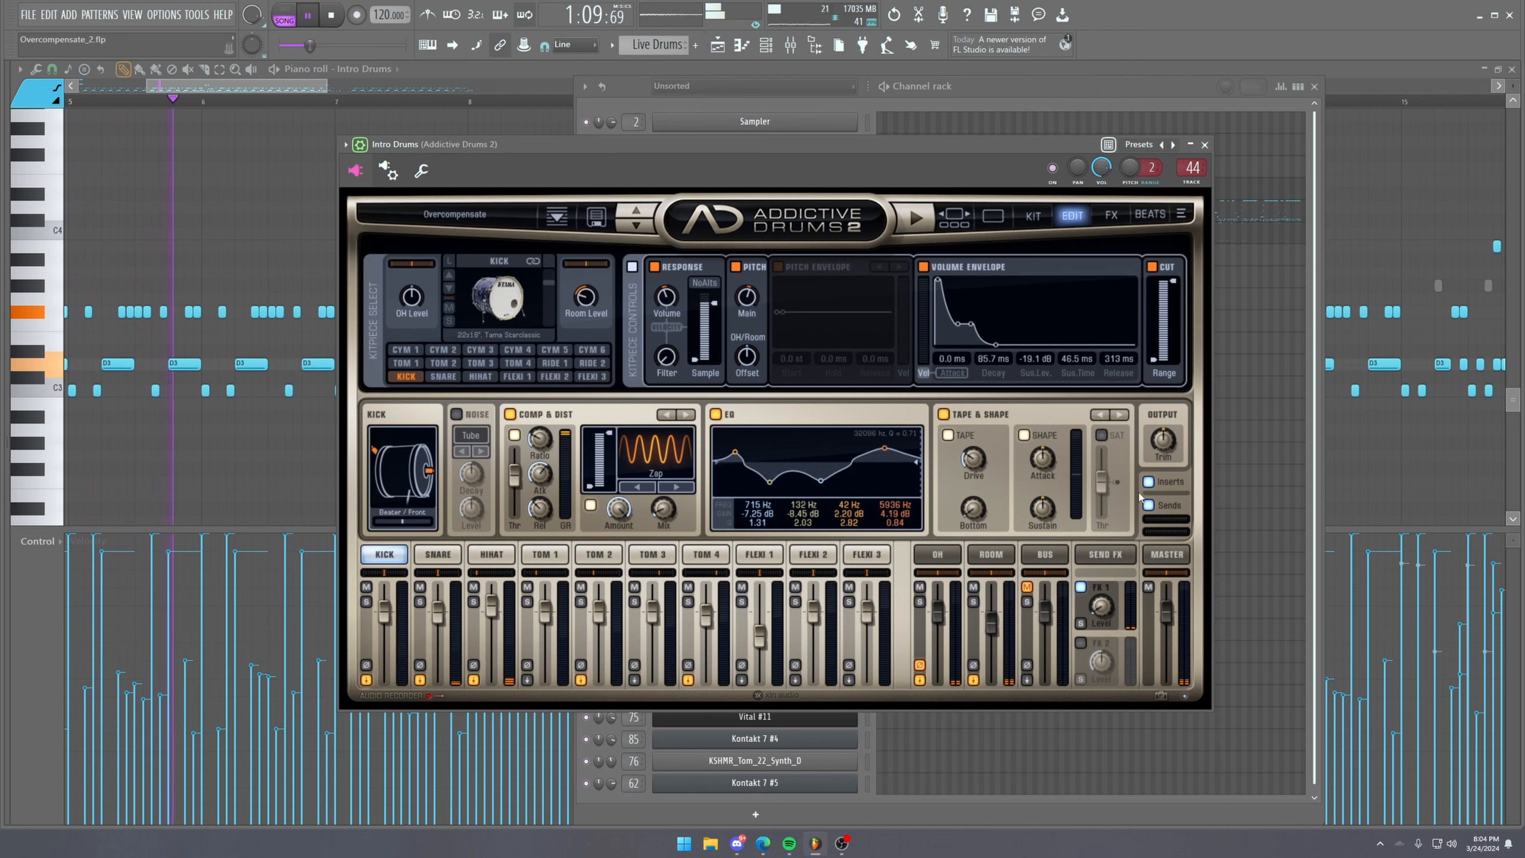
# Close the drum instrument and follow the Intro Drums notes in the piano roll during playback.
pyautogui.click(1205, 144)
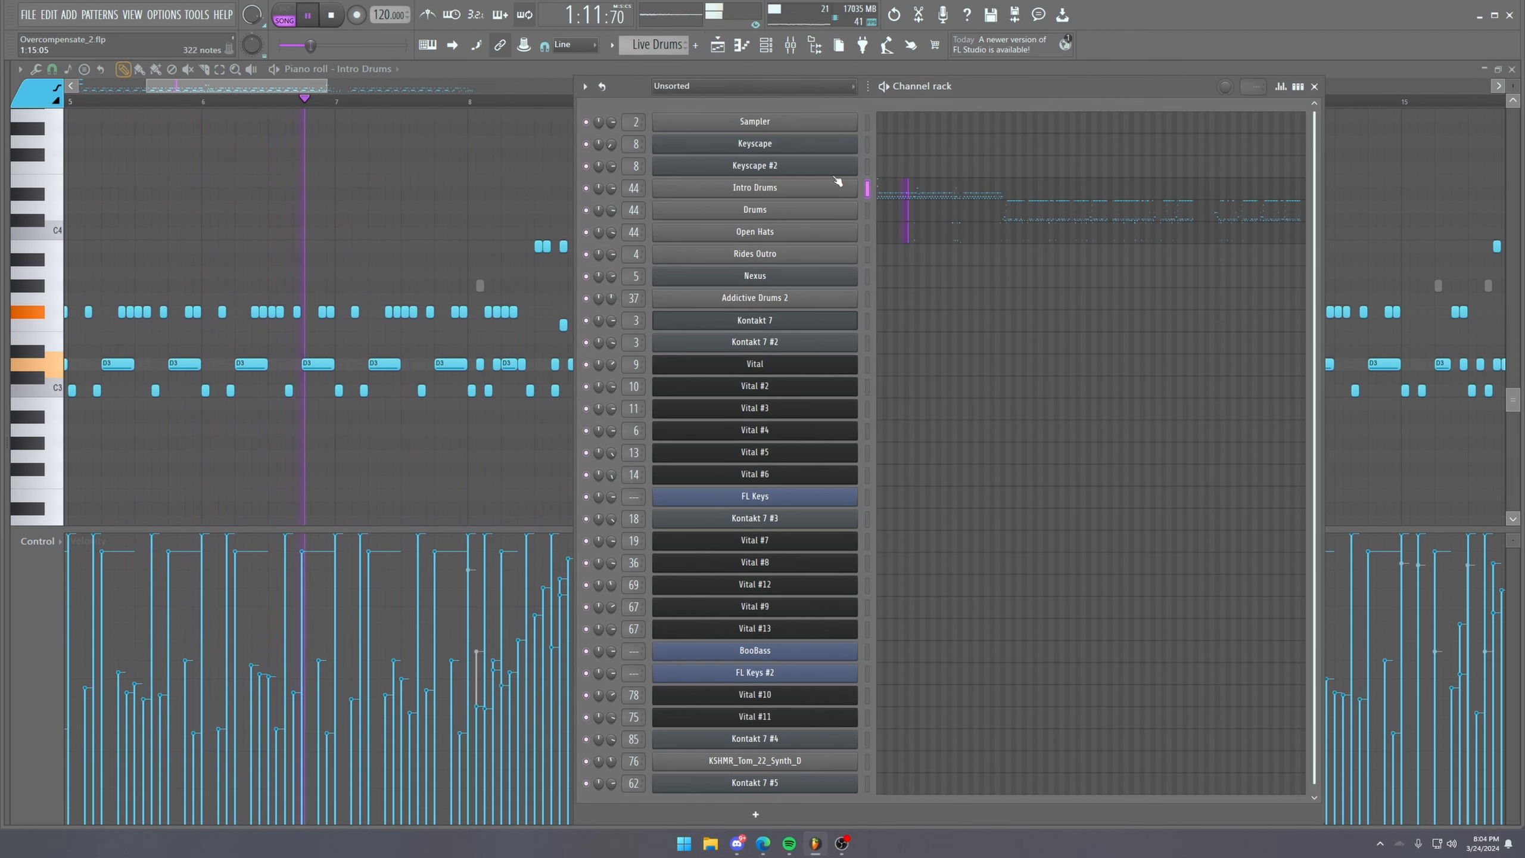
pyautogui.click(303, 185)
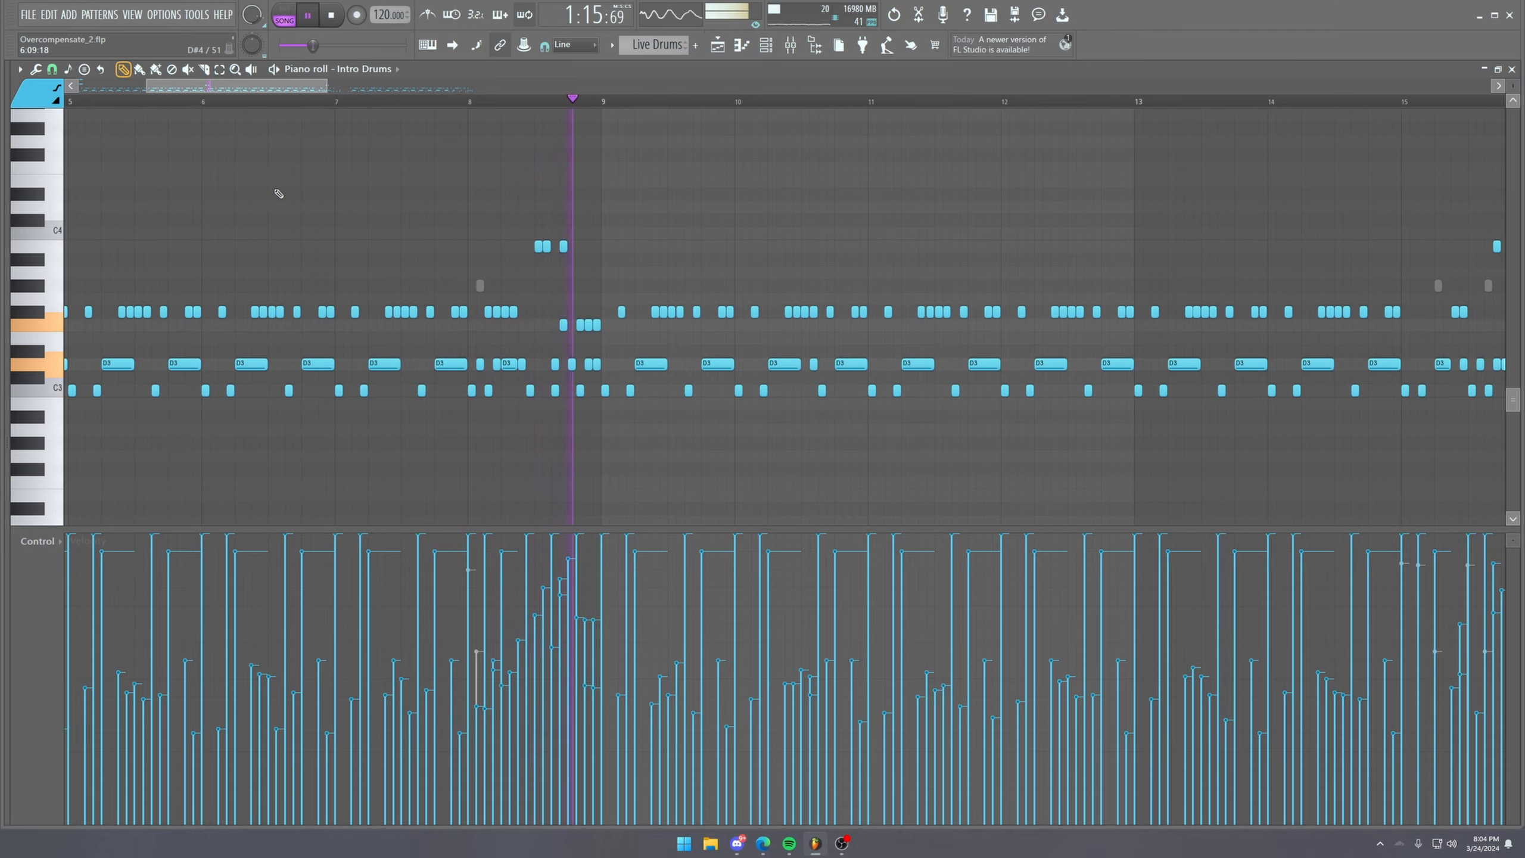
pyautogui.scroll(1, 392, 105)
pyautogui.scroll(3, 231, 92)
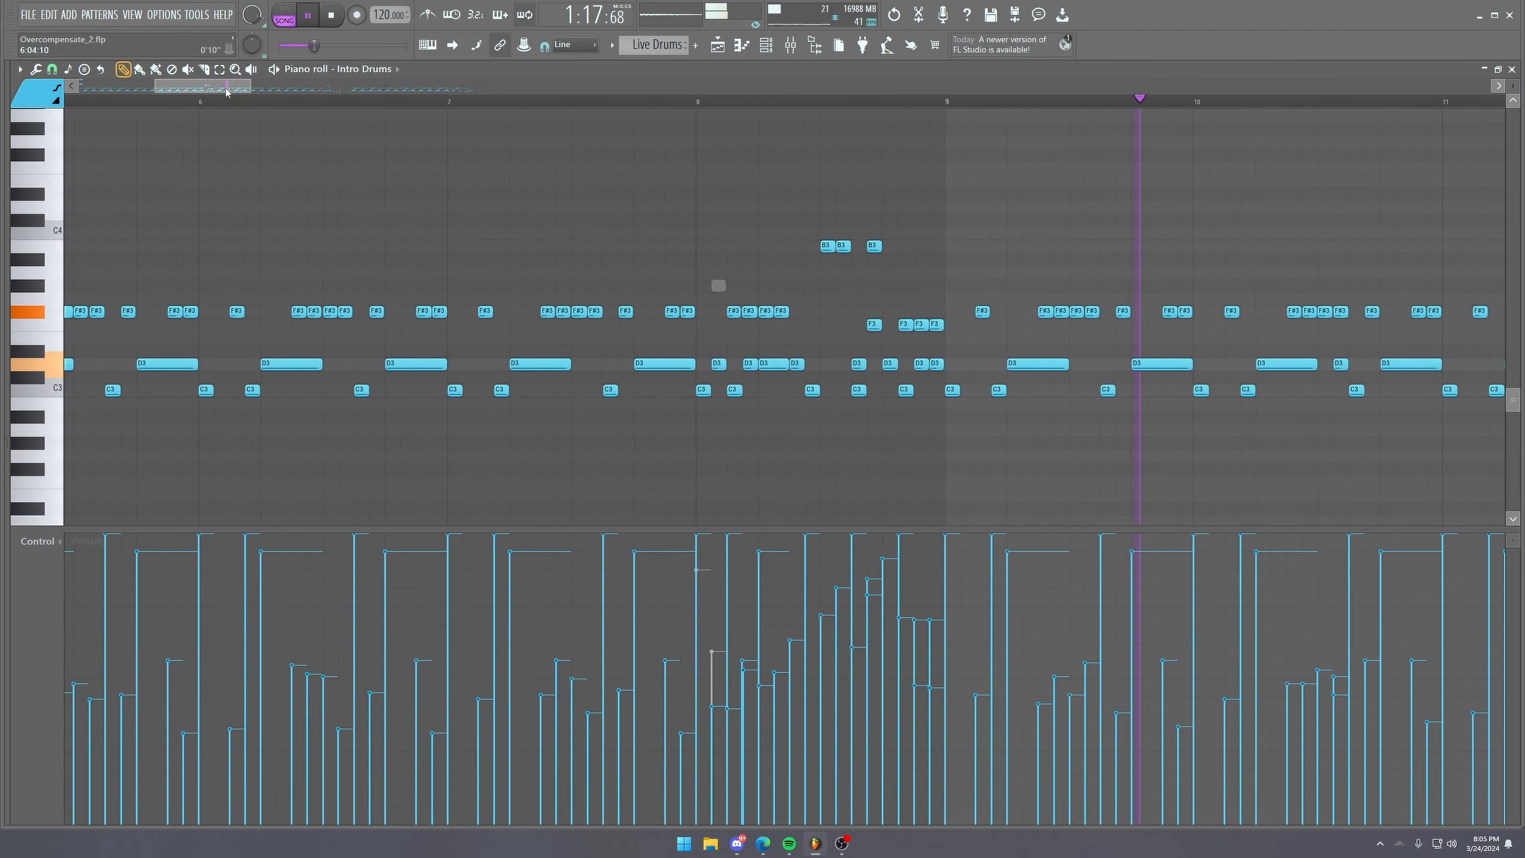
pyautogui.moveTo(229, 89); pyautogui.dragTo(274, 88)
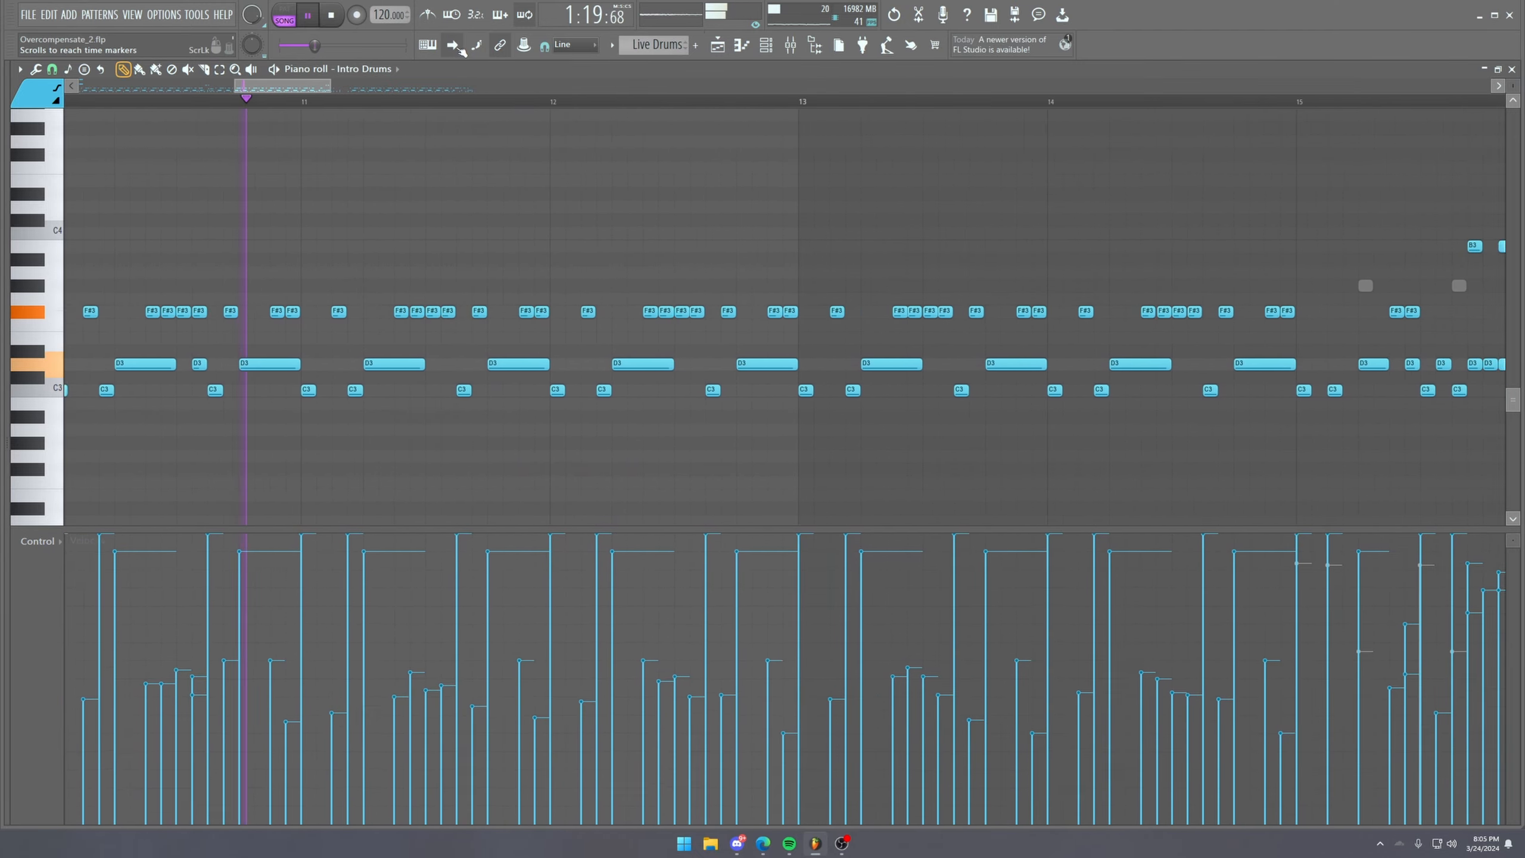
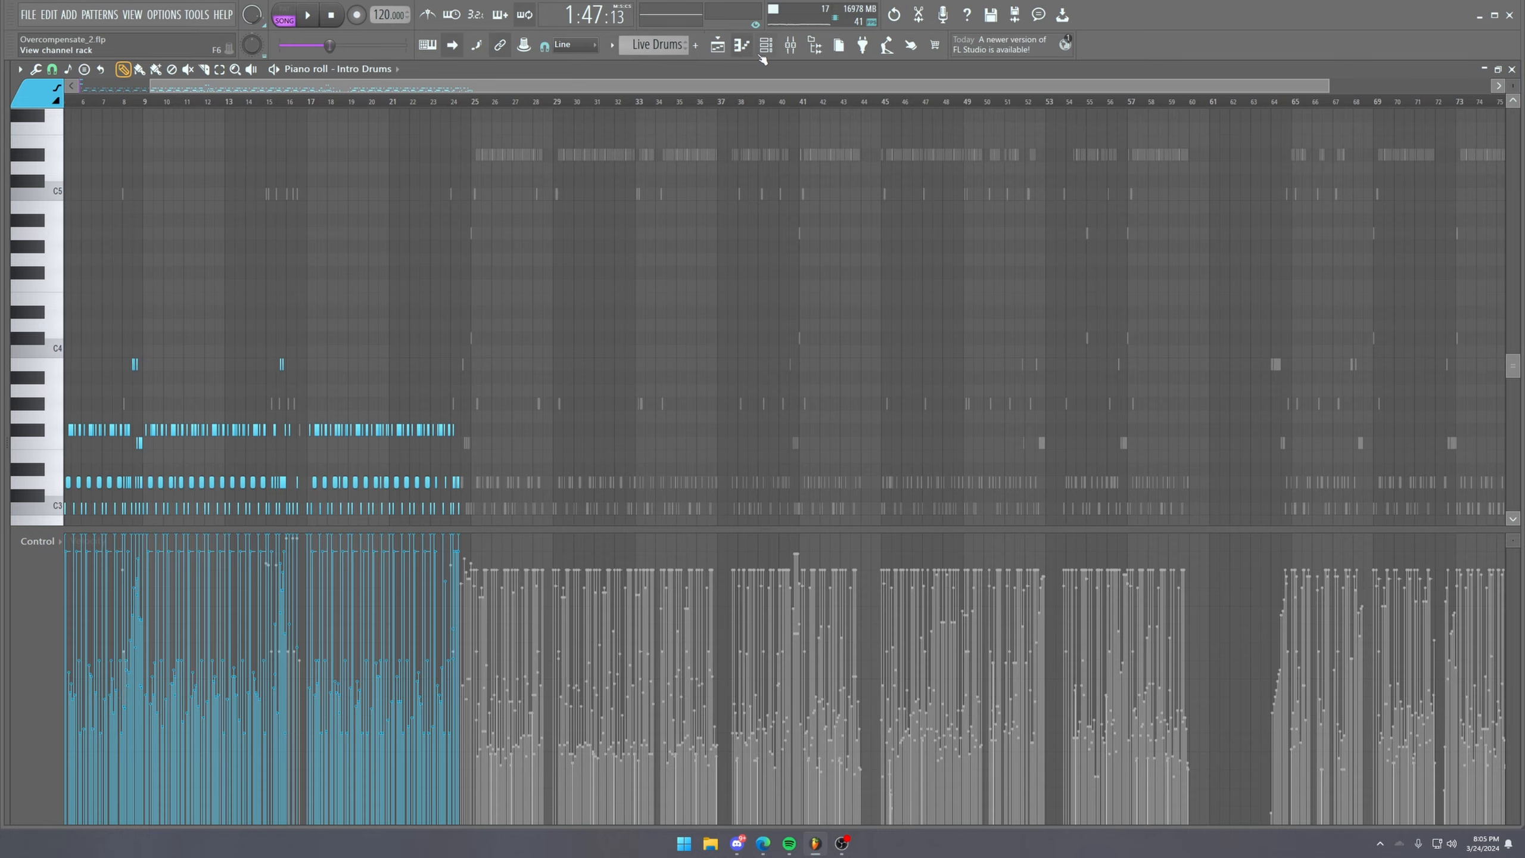
# Return to the playlist, set the play position to bar 33 and solo the Piano track.
pyautogui.click(762, 54)
pyautogui.click(716, 48)
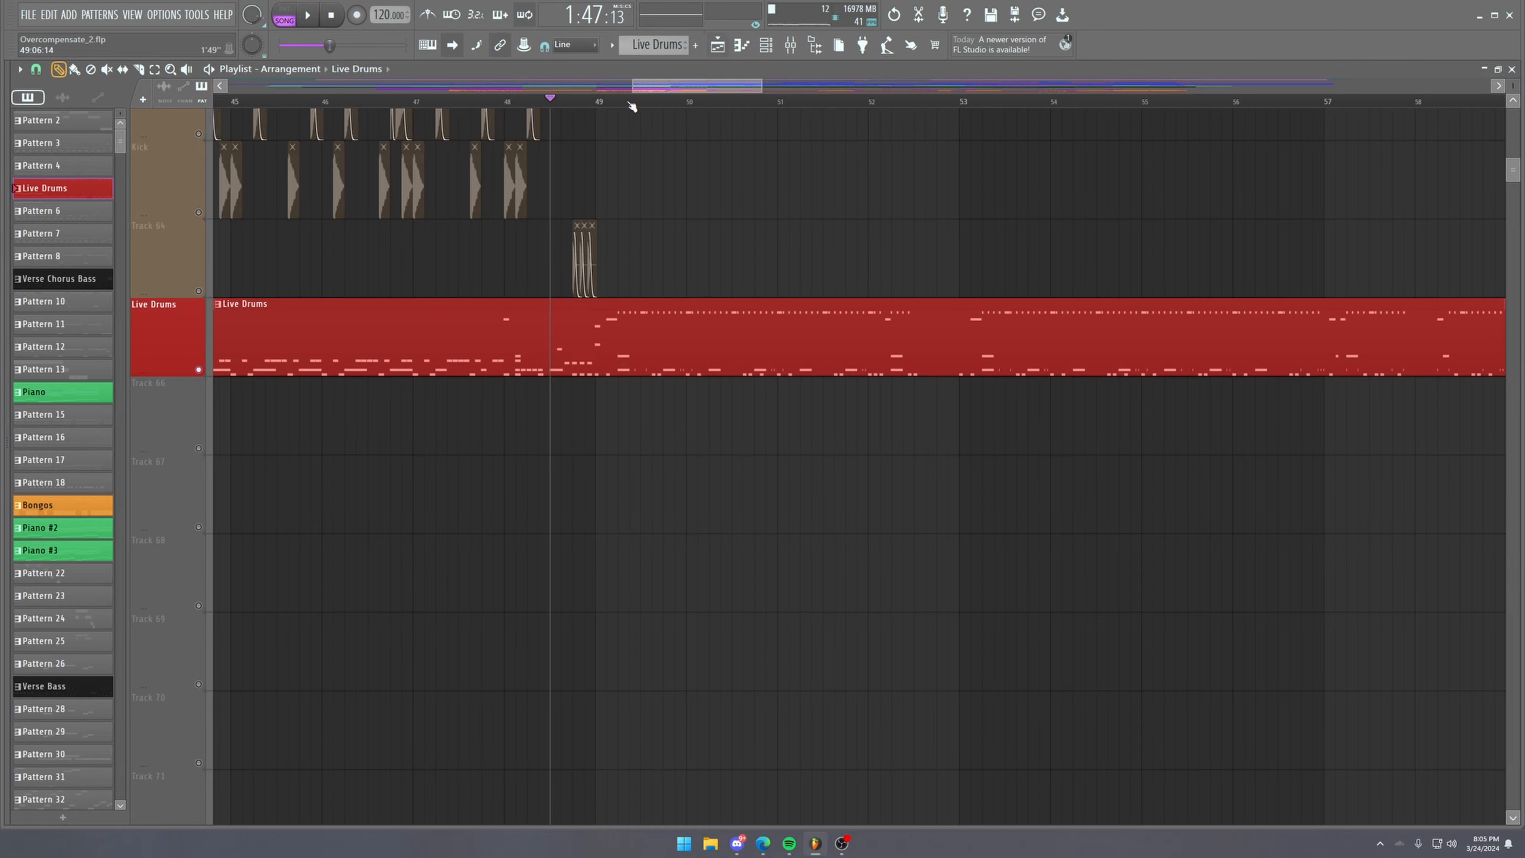
pyautogui.scroll(-6, 632, 105)
pyautogui.scroll(10, 595, 235)
pyautogui.scroll(5, 606, 232)
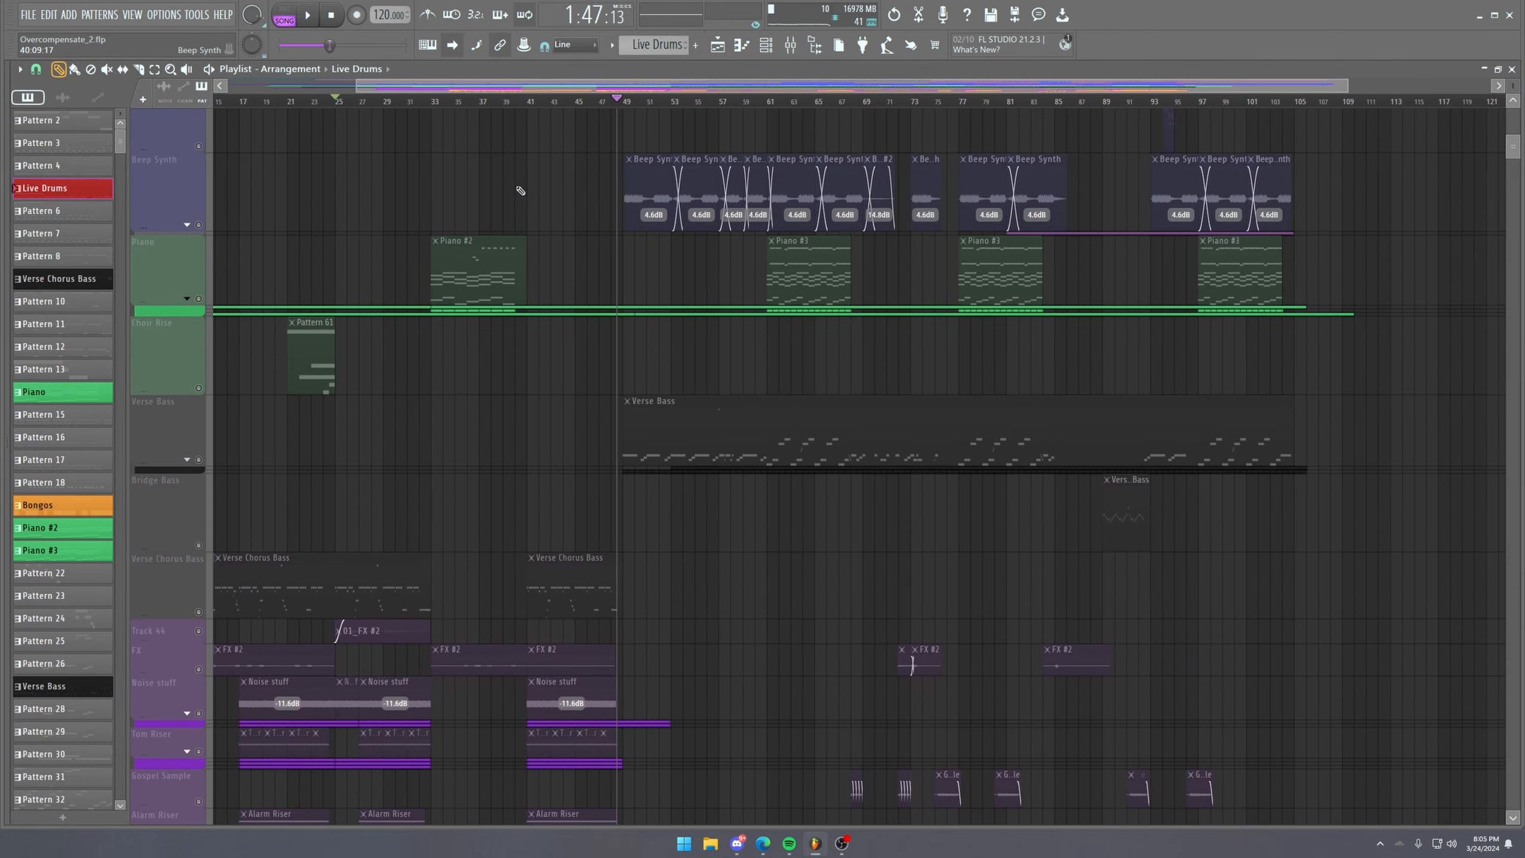
pyautogui.click(433, 100)
pyautogui.scroll(6, 435, 99)
pyautogui.click(199, 300)
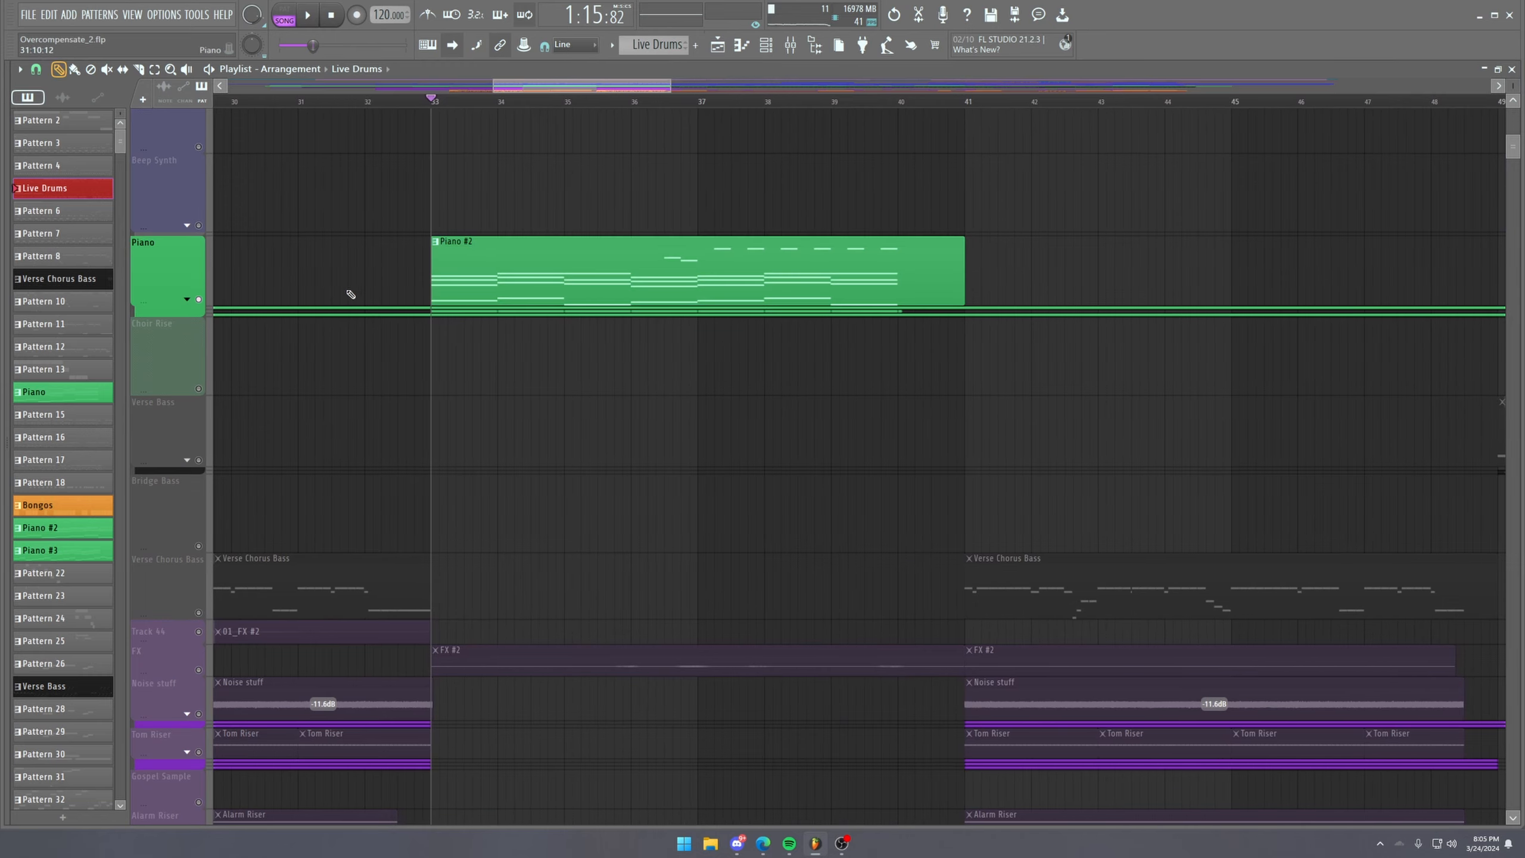
# Open the Piano #2 pattern in the piano roll and view its Keyscape chord notes.
pyautogui.doubleClick(511, 276)
pyautogui.scroll(-2, 374, 117)
pyautogui.scroll(2, 348, 97)
pyautogui.scroll(5, 339, 99)
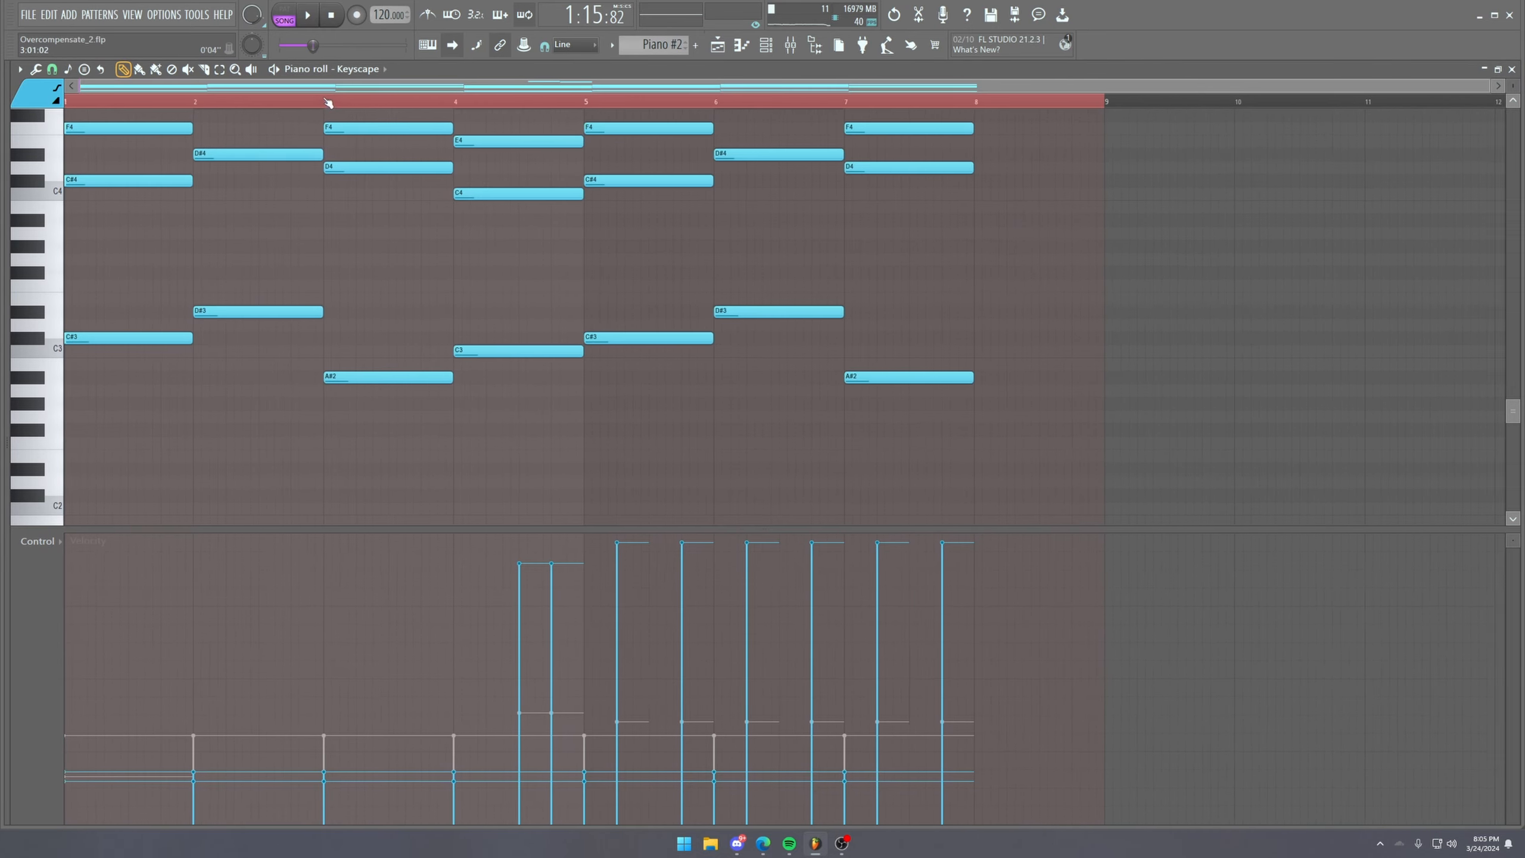
pyautogui.scroll(1, 208, 101)
pyautogui.scroll(4, 255, 222)
pyautogui.scroll(-2, 194, 99)
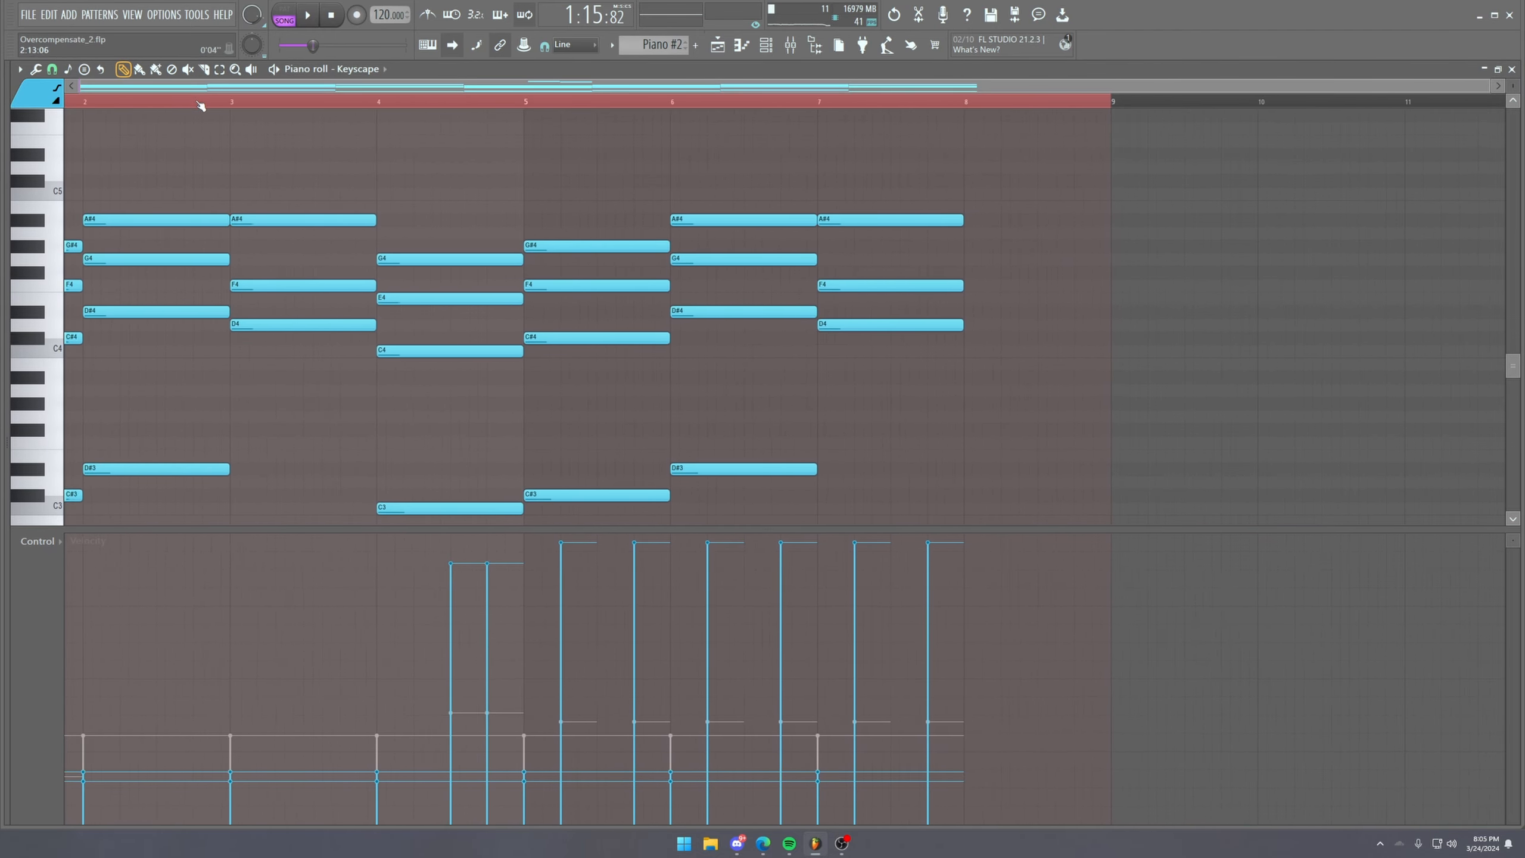
# Play the Piano #2 pattern in pattern mode and fit its Keyscape notes in the piano roll view.
pyautogui.click(285, 19)
pyautogui.press('space')
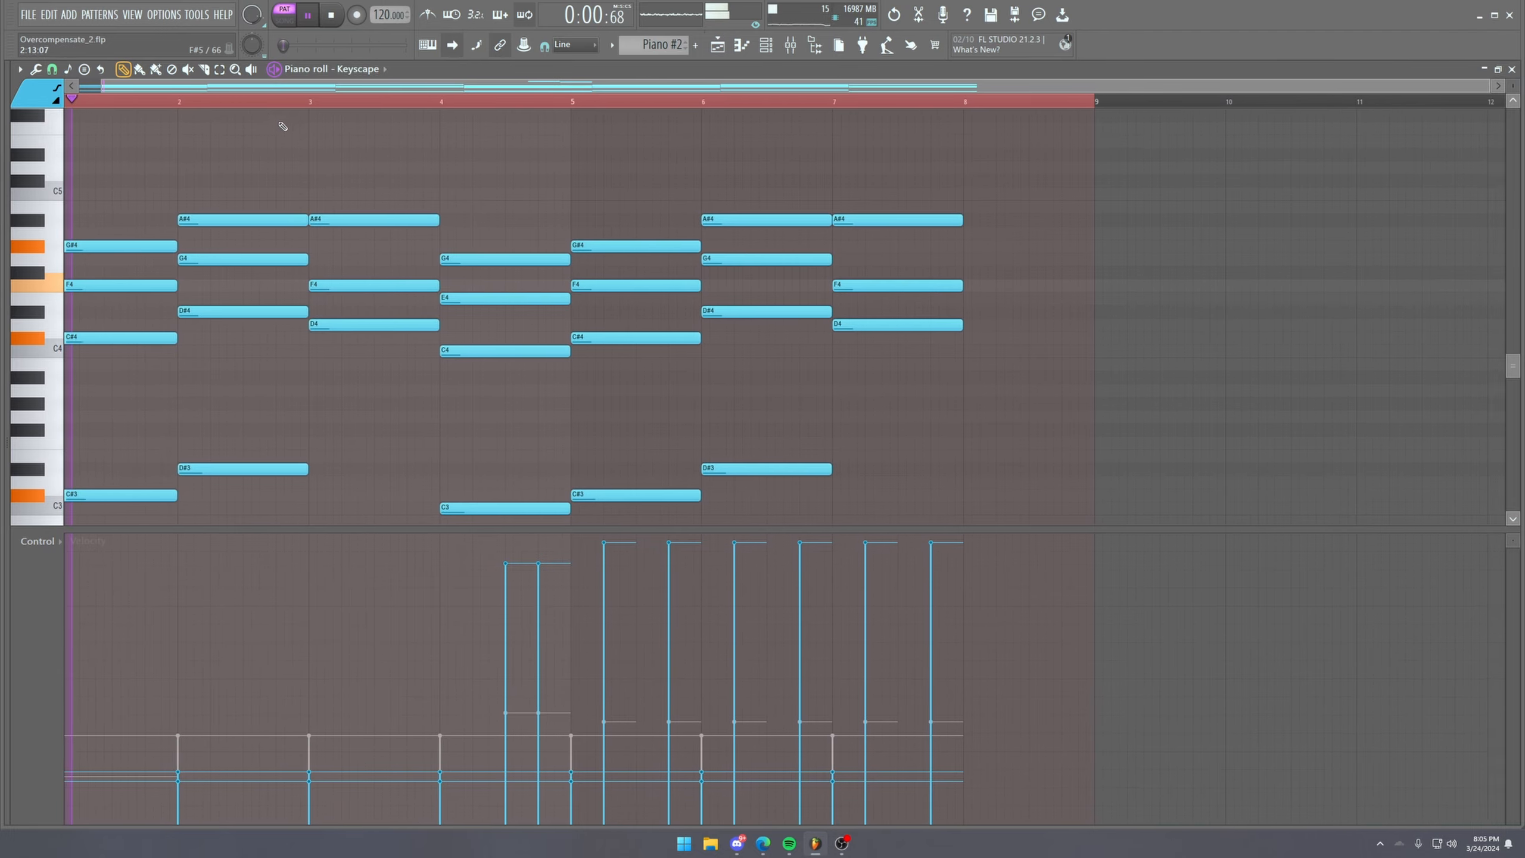
pyautogui.scroll(-4, 1513, 86)
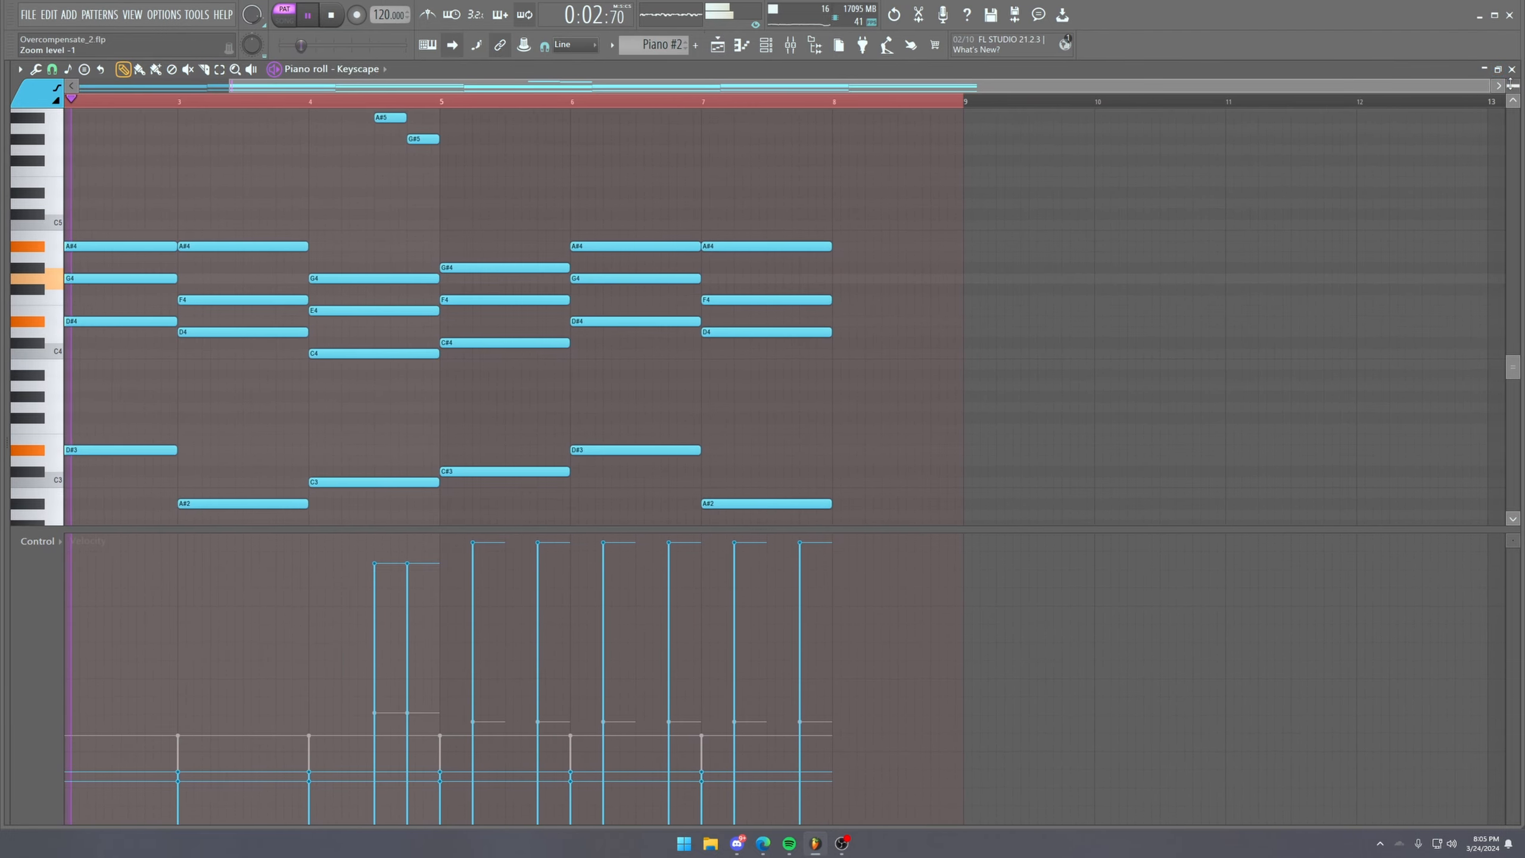
pyautogui.scroll(3, 962, 191)
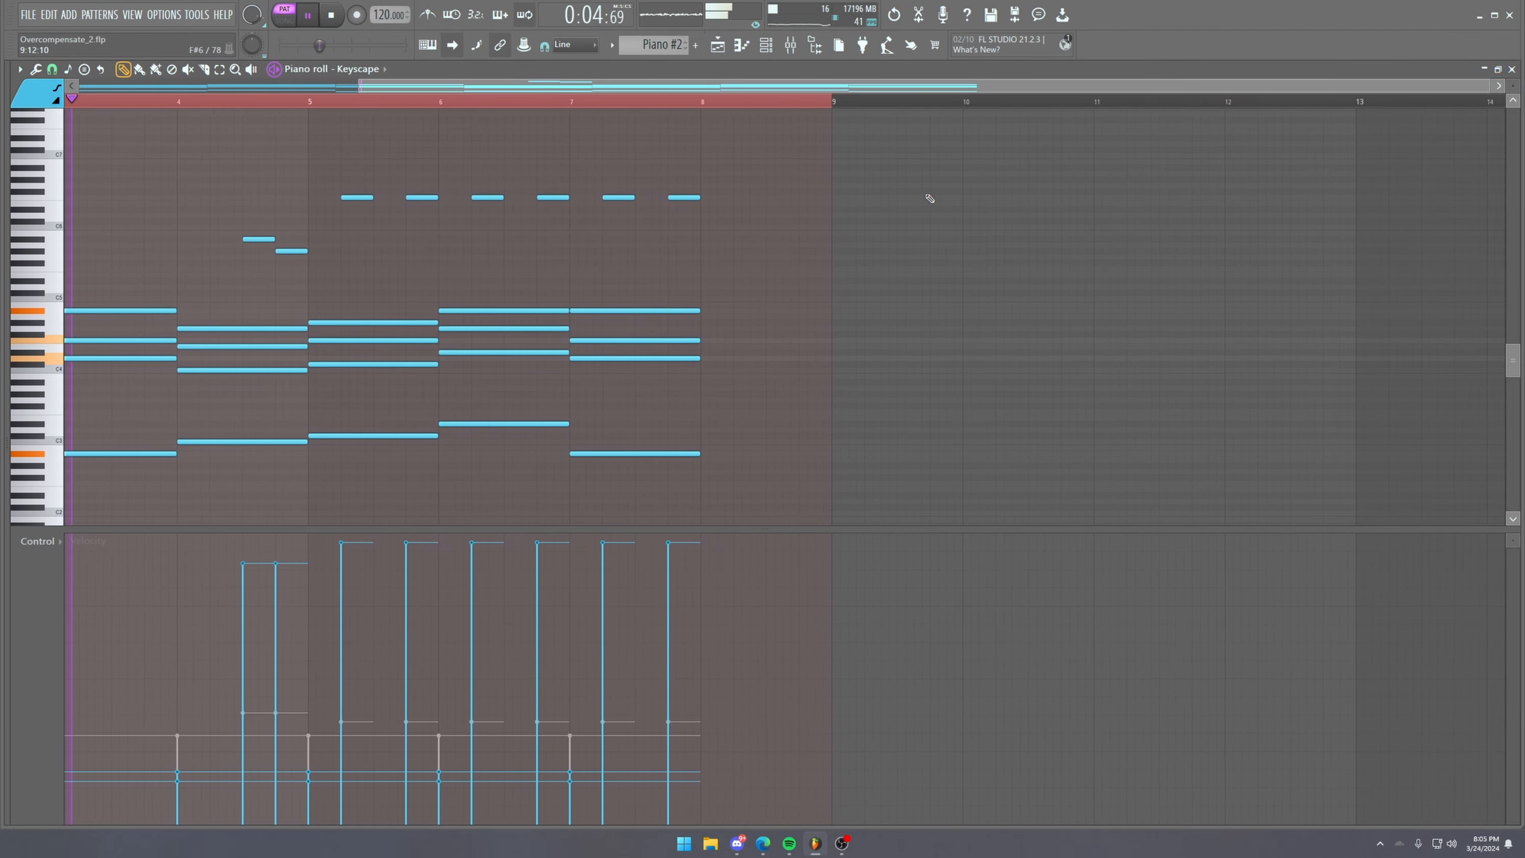
pyautogui.click(453, 47)
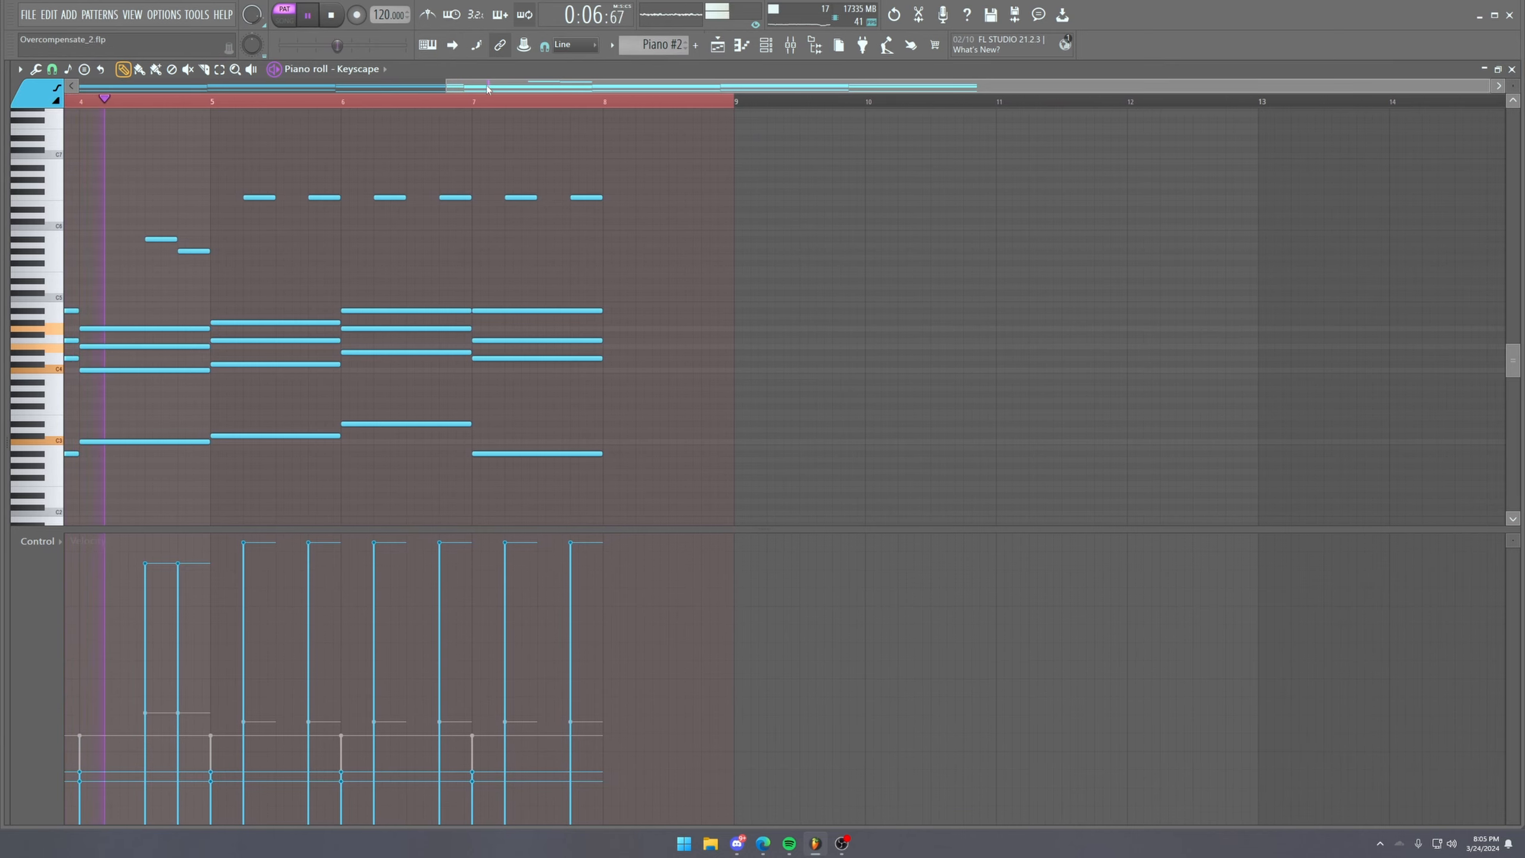
pyautogui.moveTo(1350, 86); pyautogui.dragTo(978, 86)
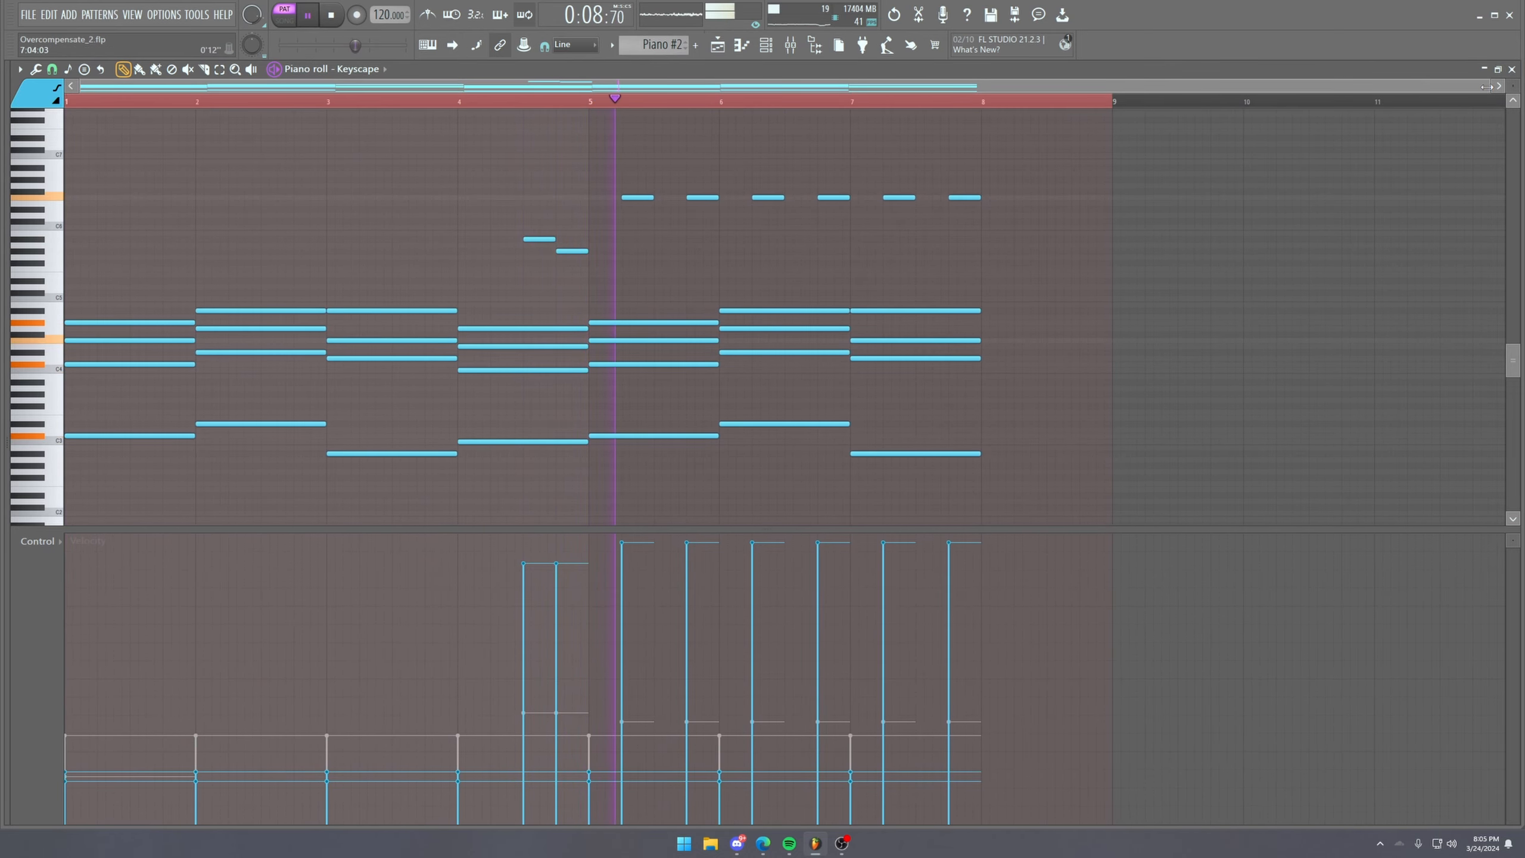
pyautogui.moveTo(1487, 85); pyautogui.dragTo(1153, 71)
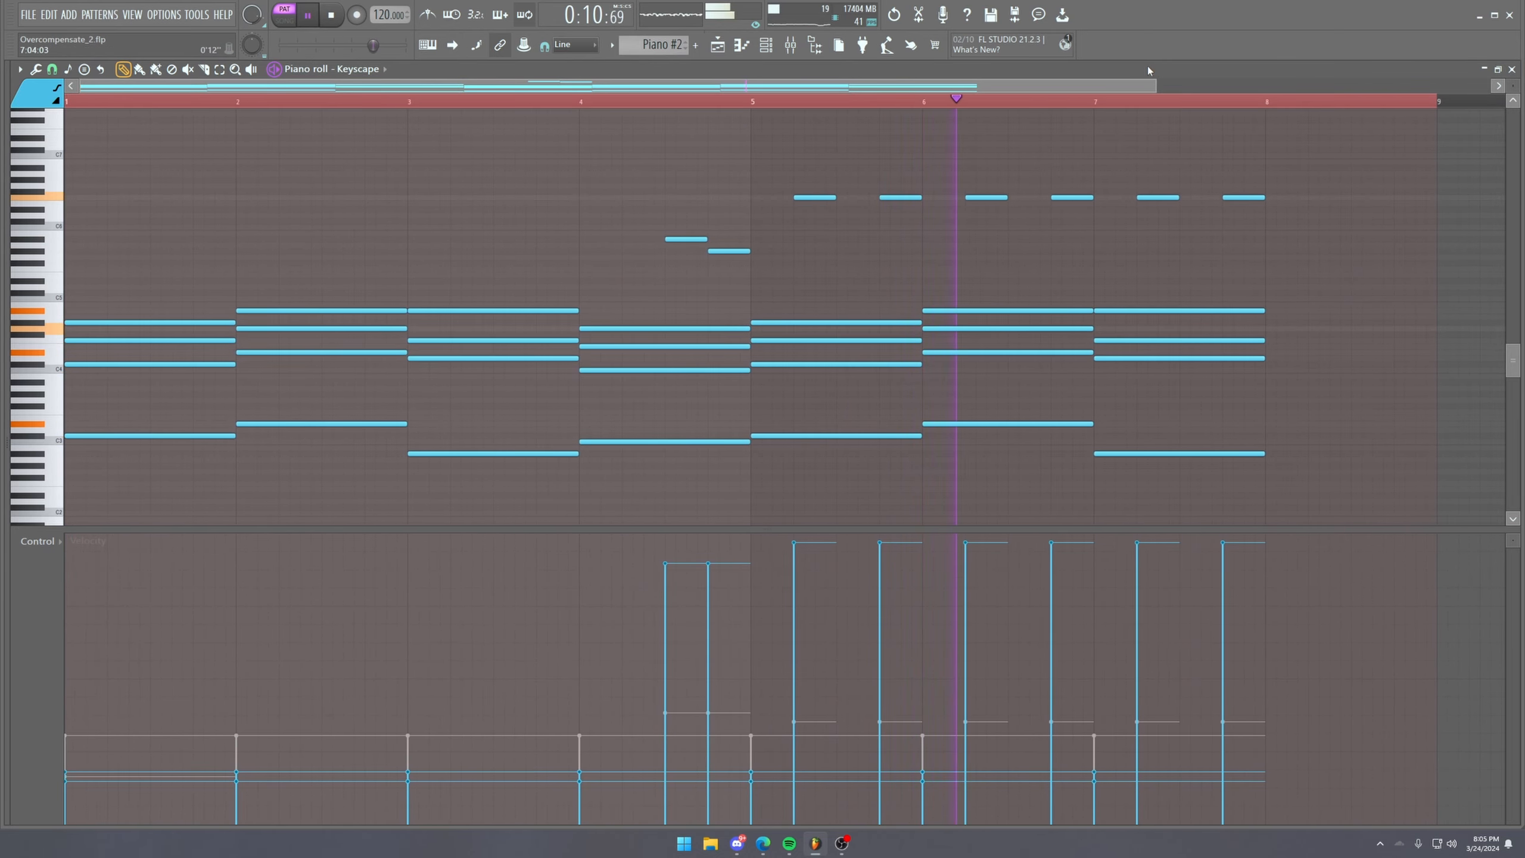
# Return to the playlist at bar 33, expand the Piano track group and reduce the heights of tracks 35, 36 and 37.
pyautogui.press('F5')
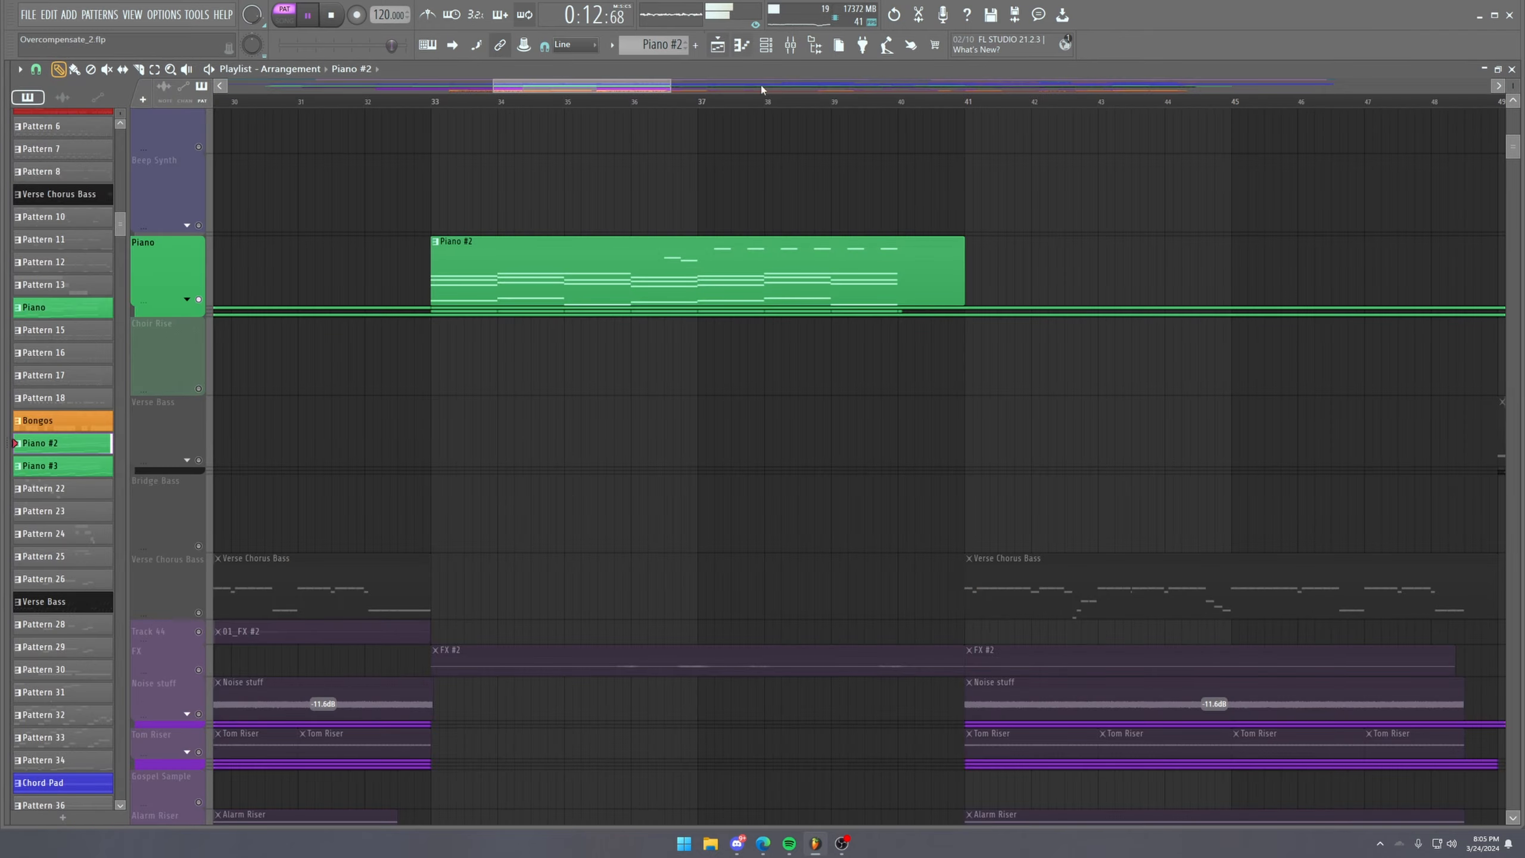
pyautogui.click(436, 105)
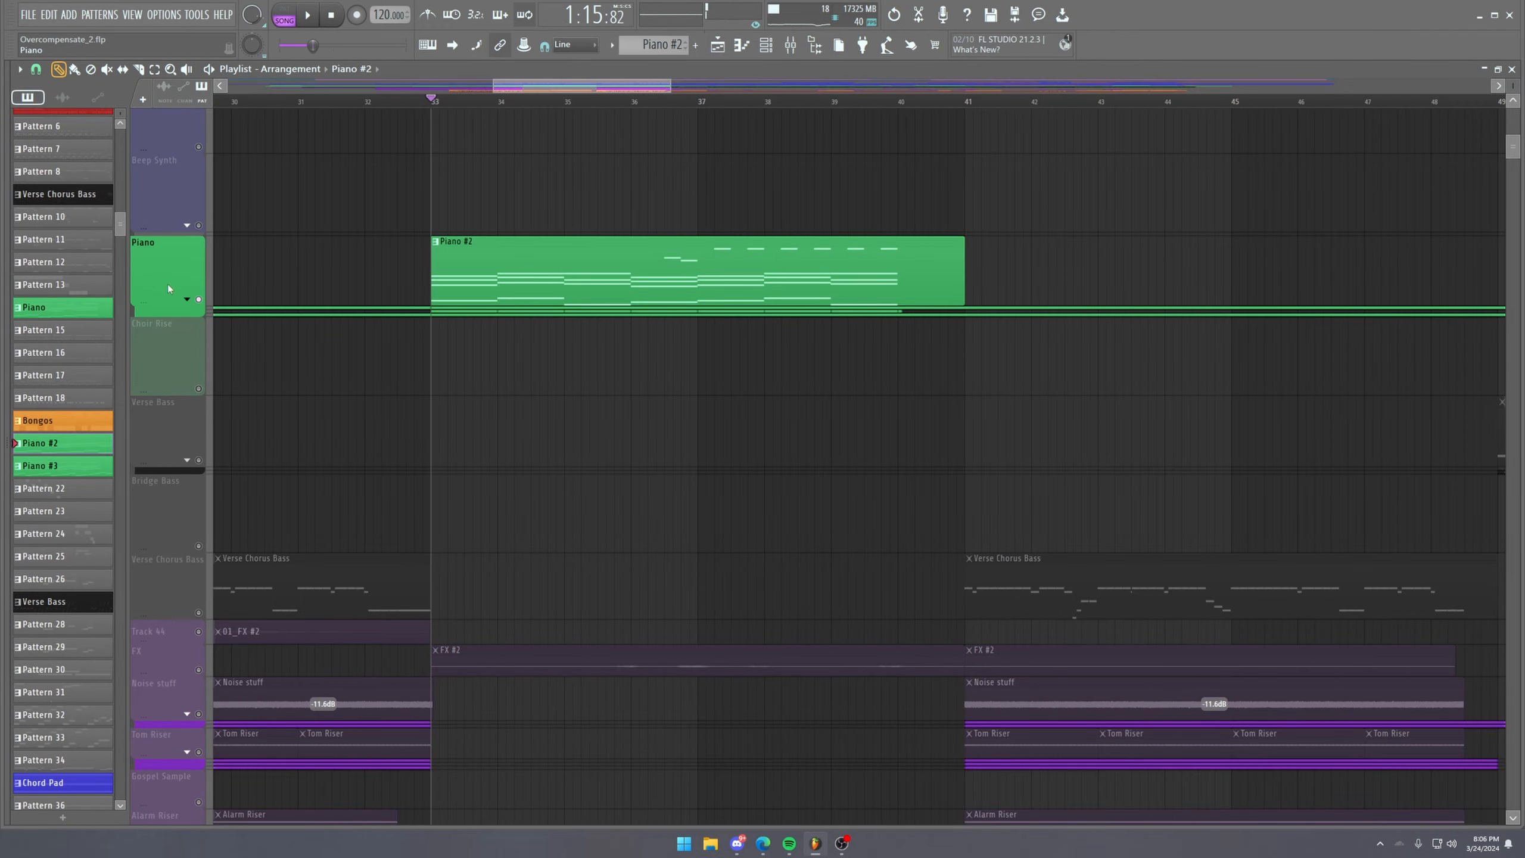
pyautogui.click(186, 299)
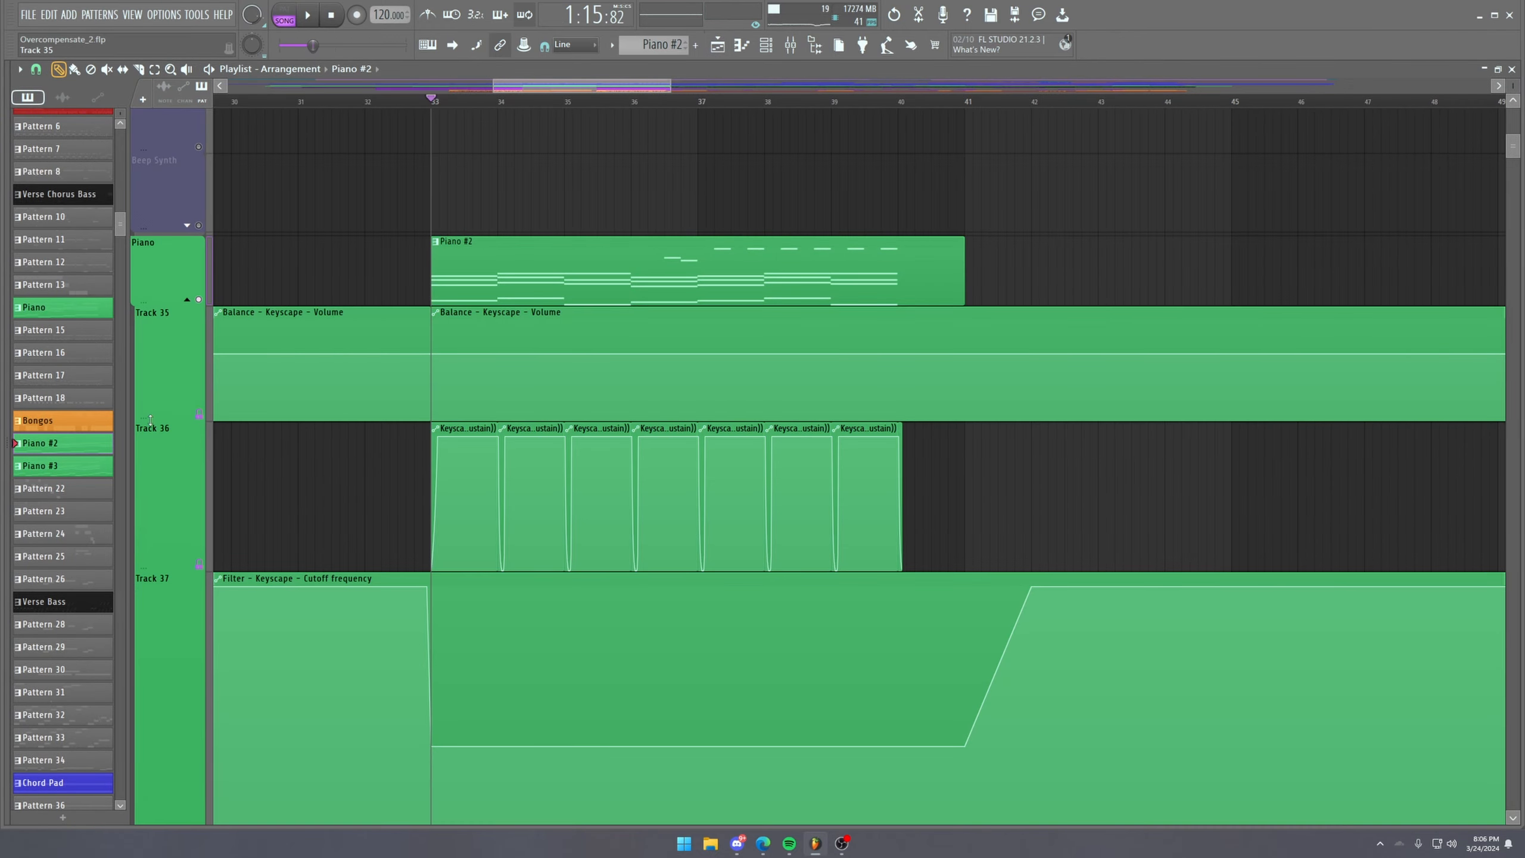
pyautogui.moveTo(150, 420); pyautogui.dragTo(167, 356)
pyautogui.moveTo(177, 503); pyautogui.dragTo(458, 406)
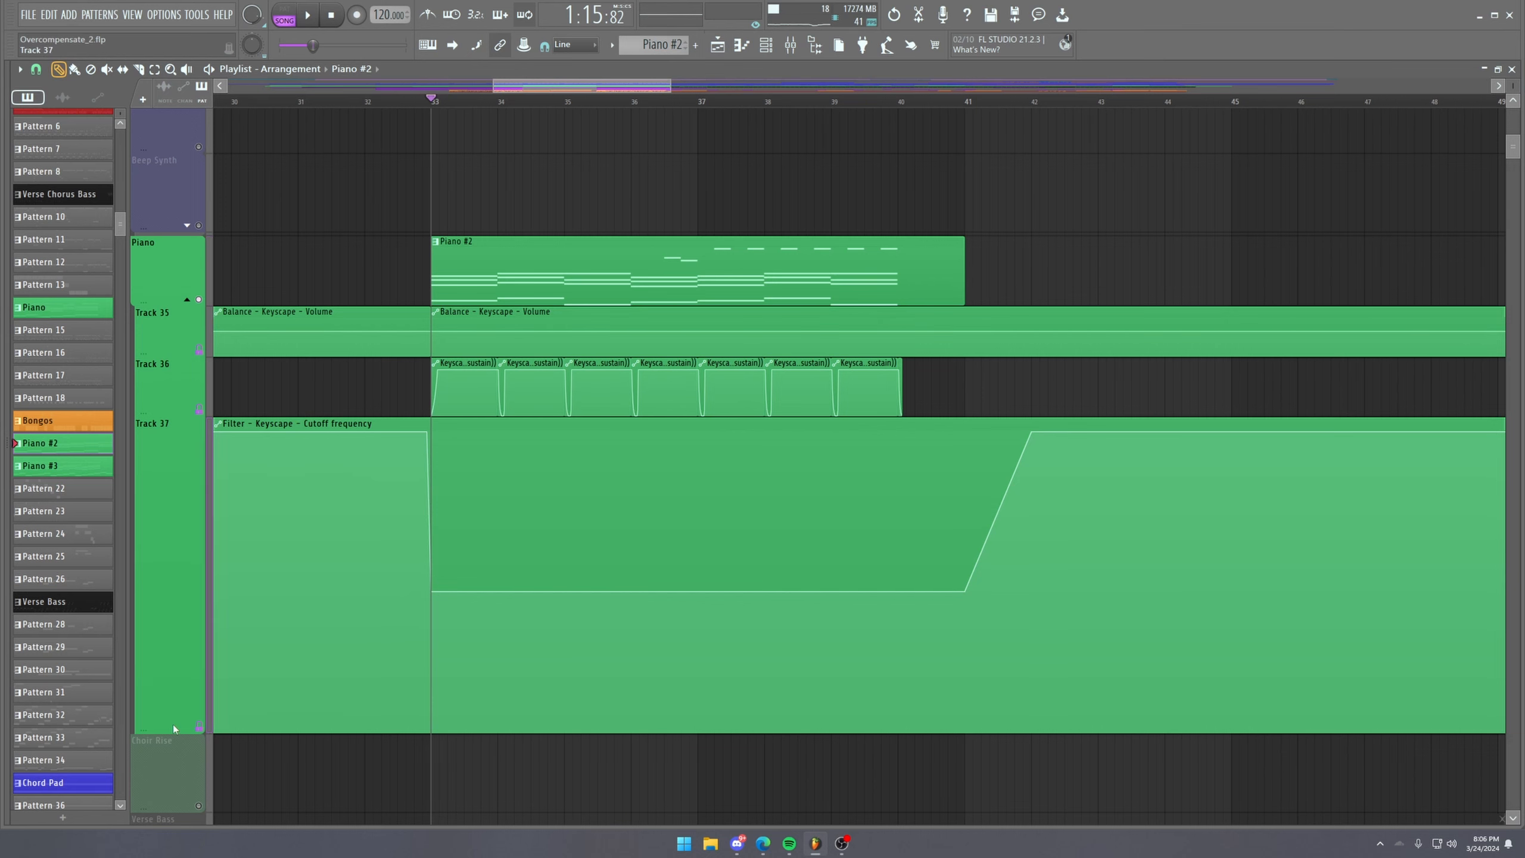
pyautogui.moveTo(173, 727); pyautogui.dragTo(231, 443)
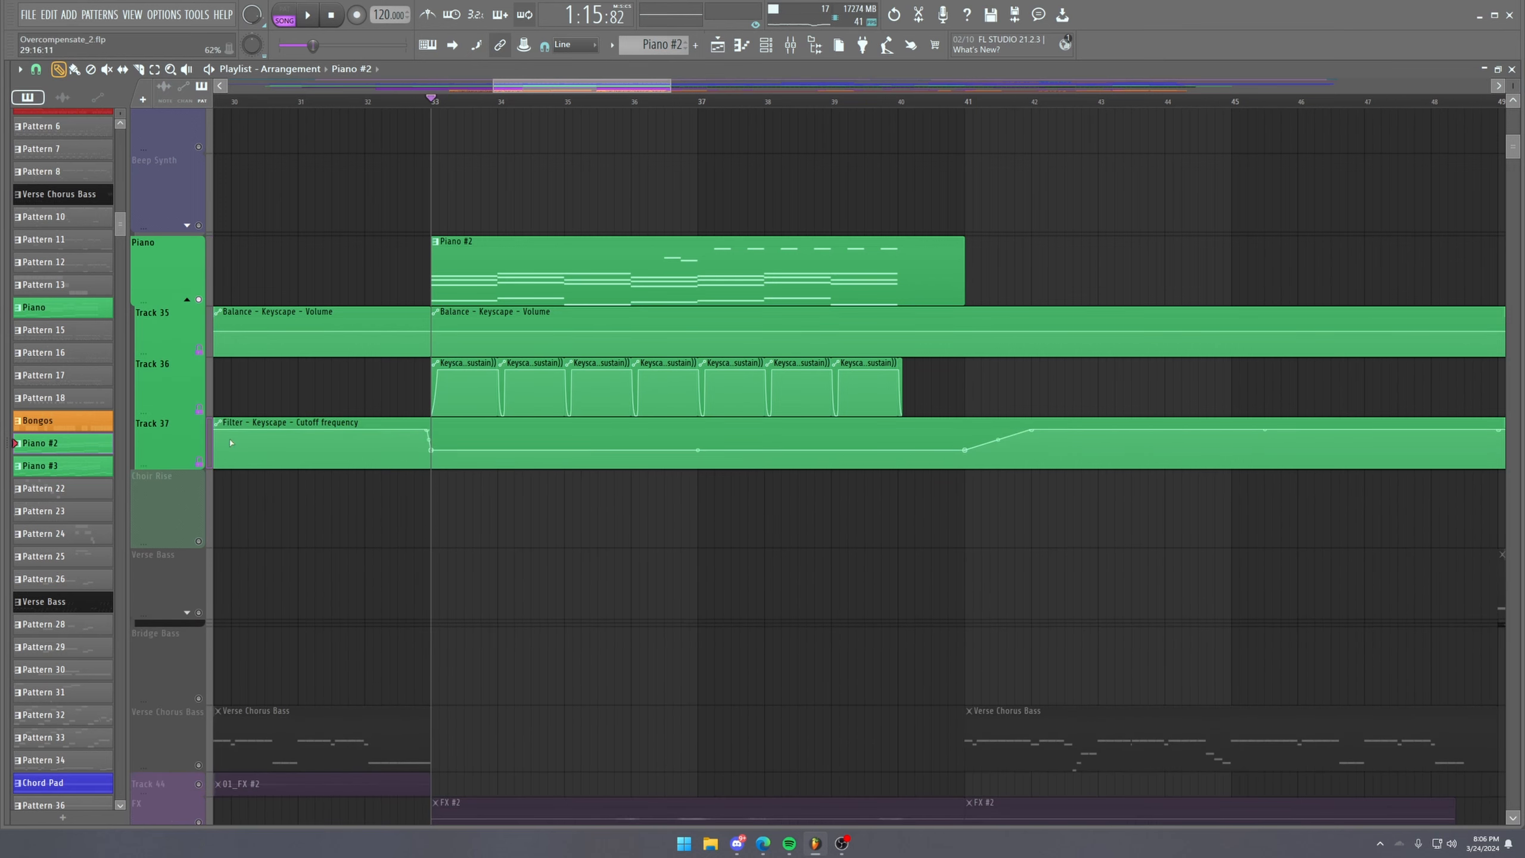
# Play the piano section from bar 33, muting and re-enabling the Keyscape filter cutoff automation track for comparison.
pyautogui.press('space')
pyautogui.click(201, 463)
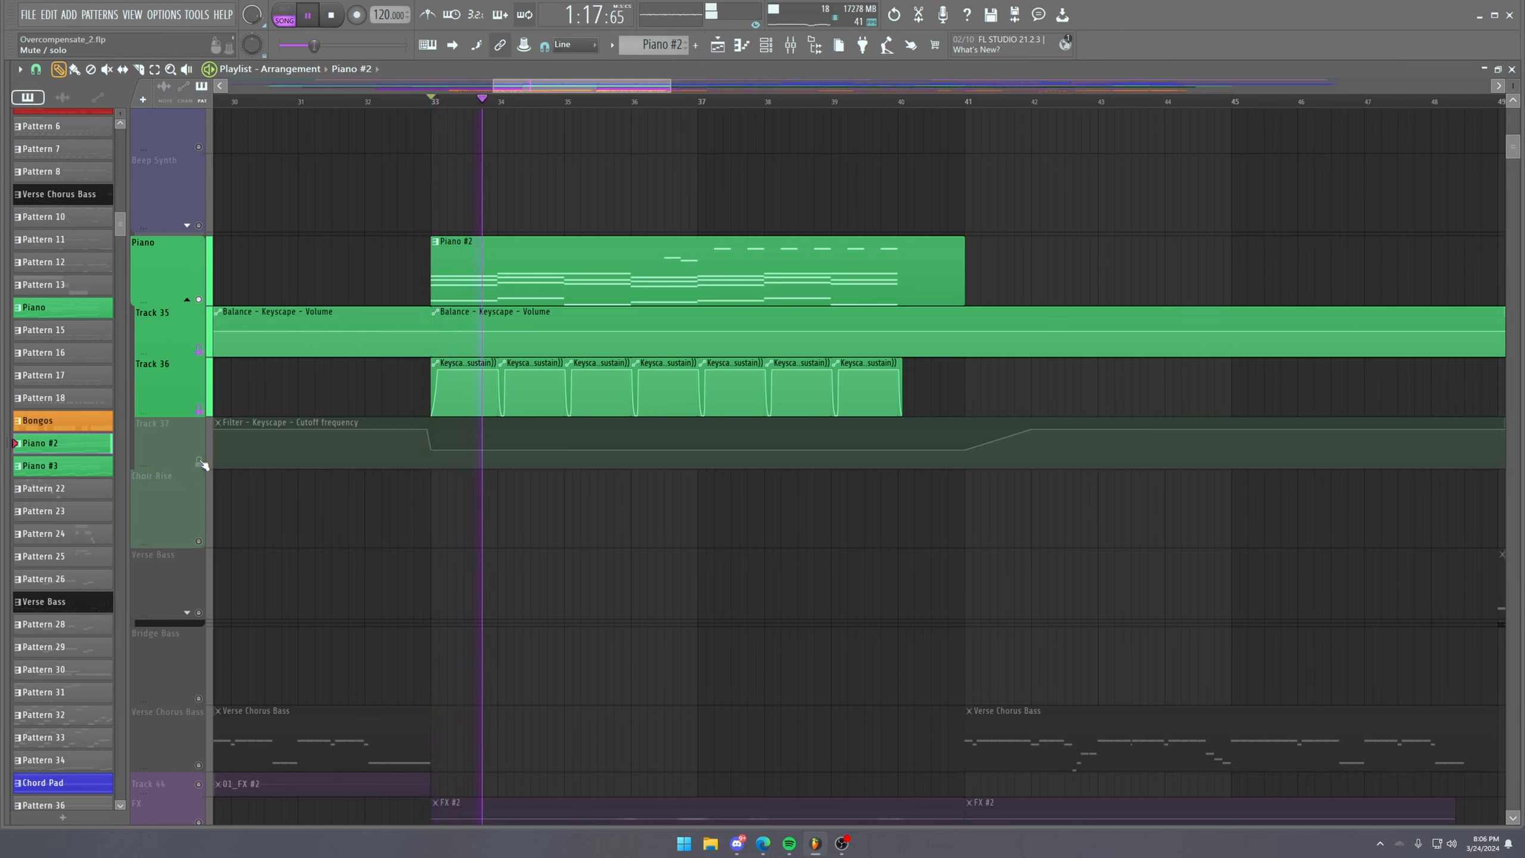
pyautogui.click(201, 462)
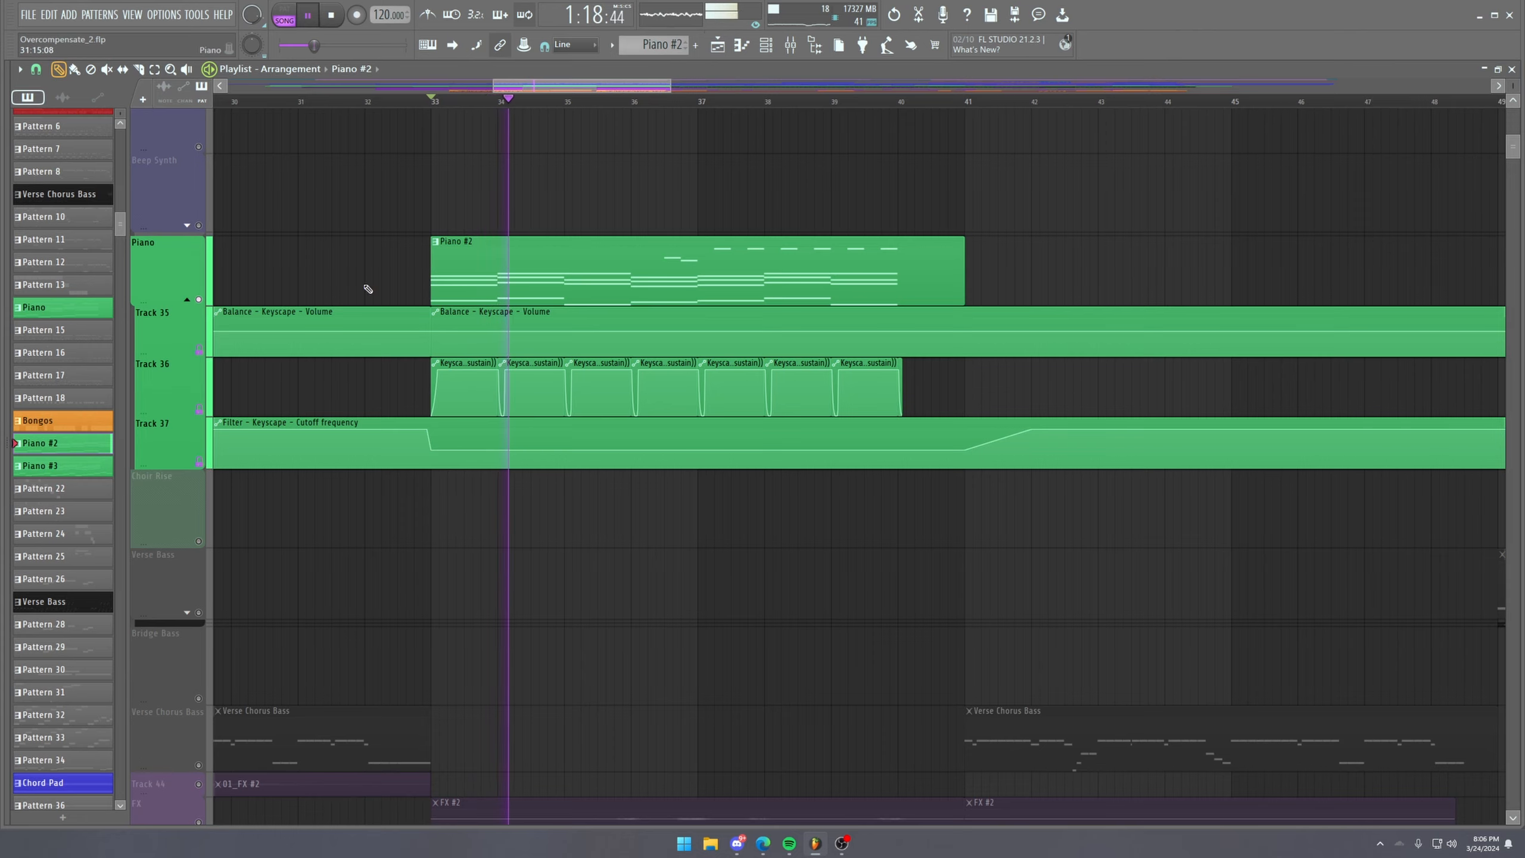
# Move the play position to bar 61 and play the Piano #3 pattern.
pyautogui.scroll(-5, 963, 114)
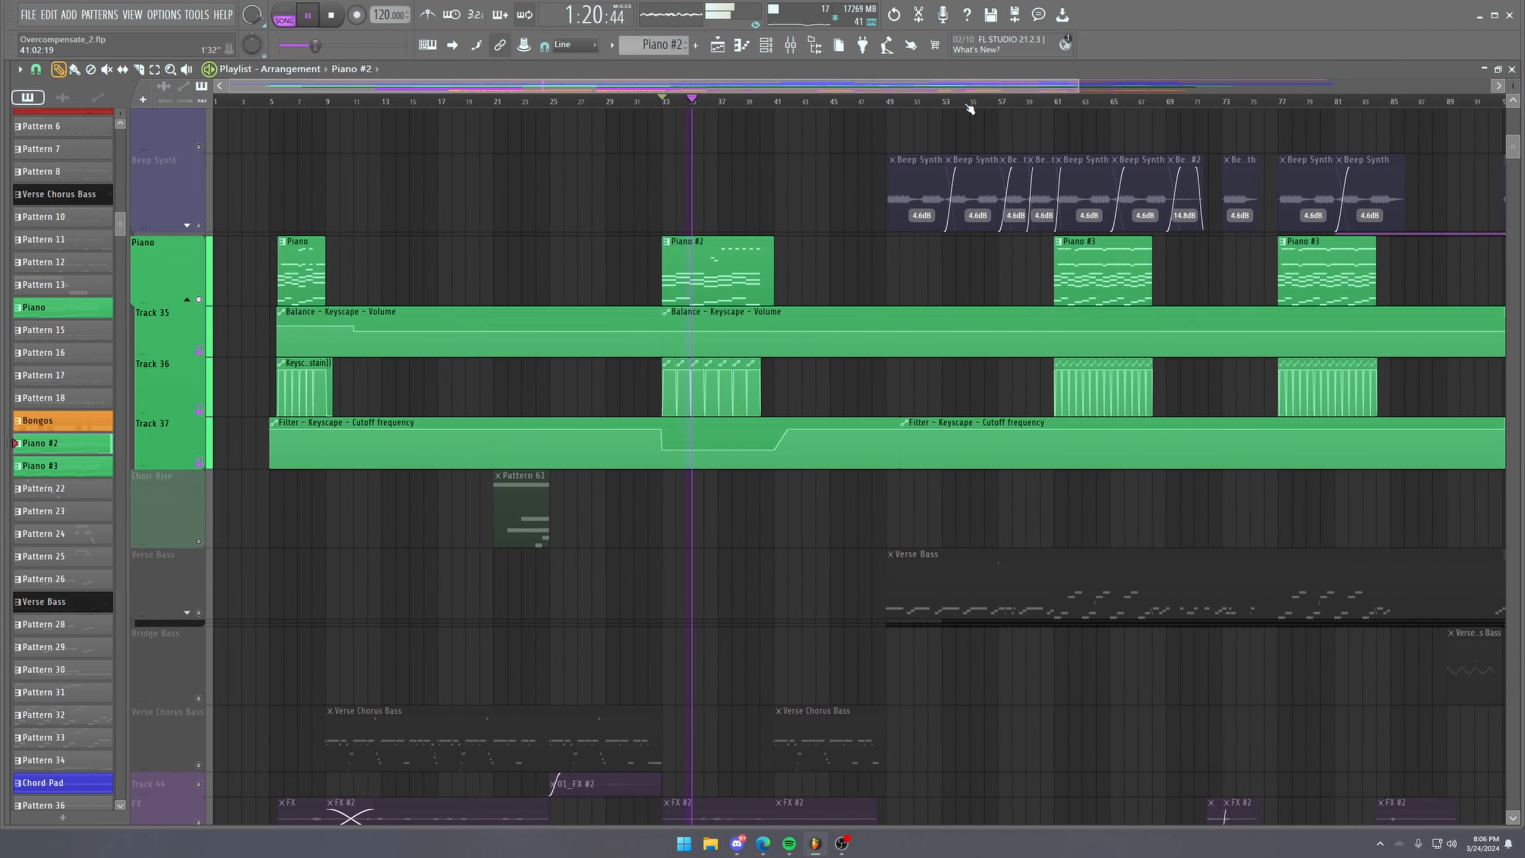
pyautogui.press('space')
pyautogui.click(1054, 103)
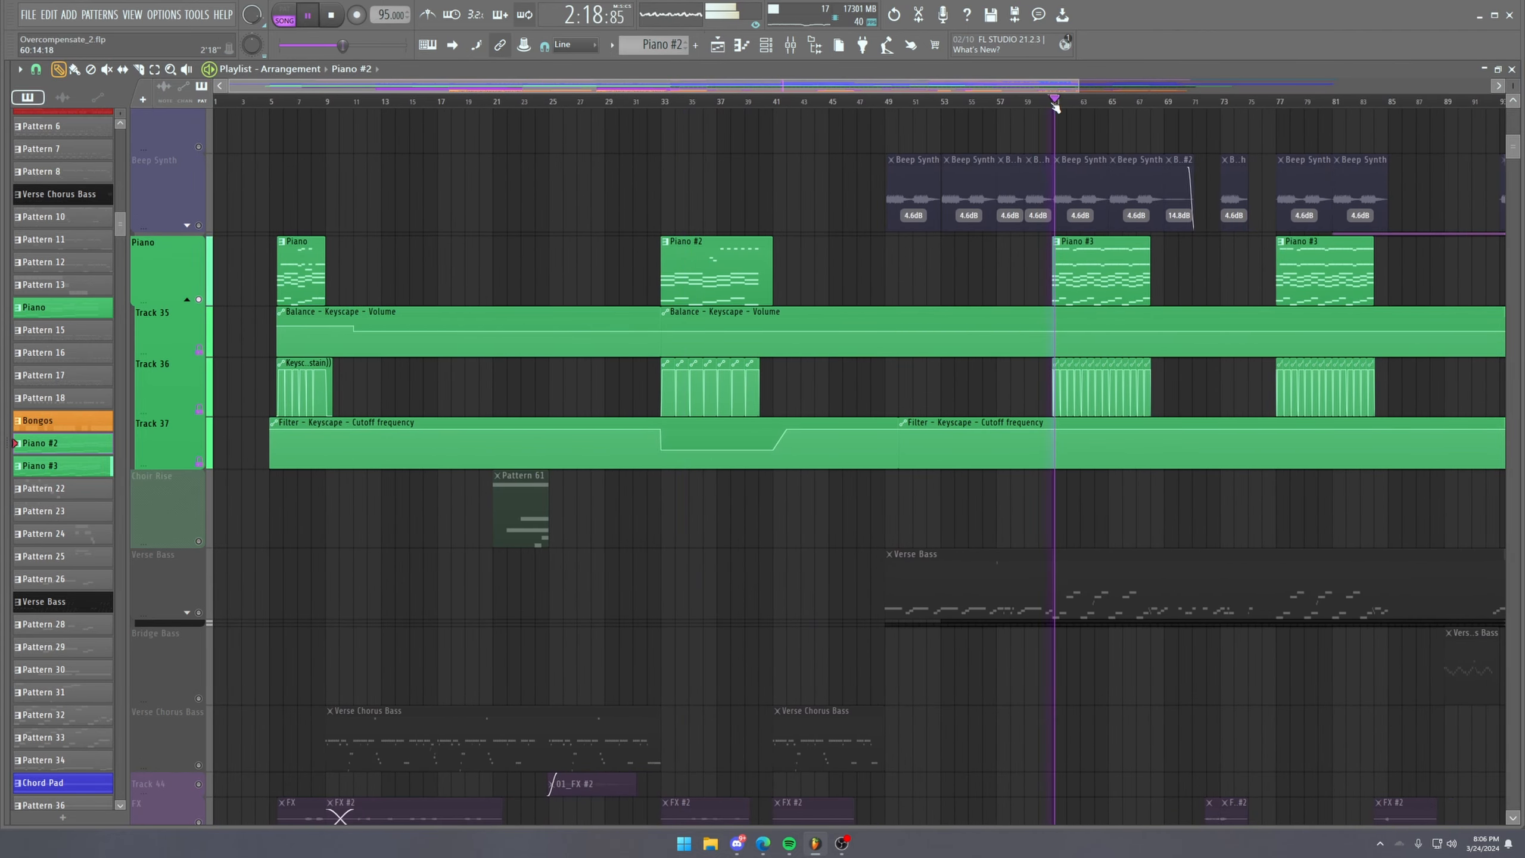
pyautogui.scroll(4, 1075, 103)
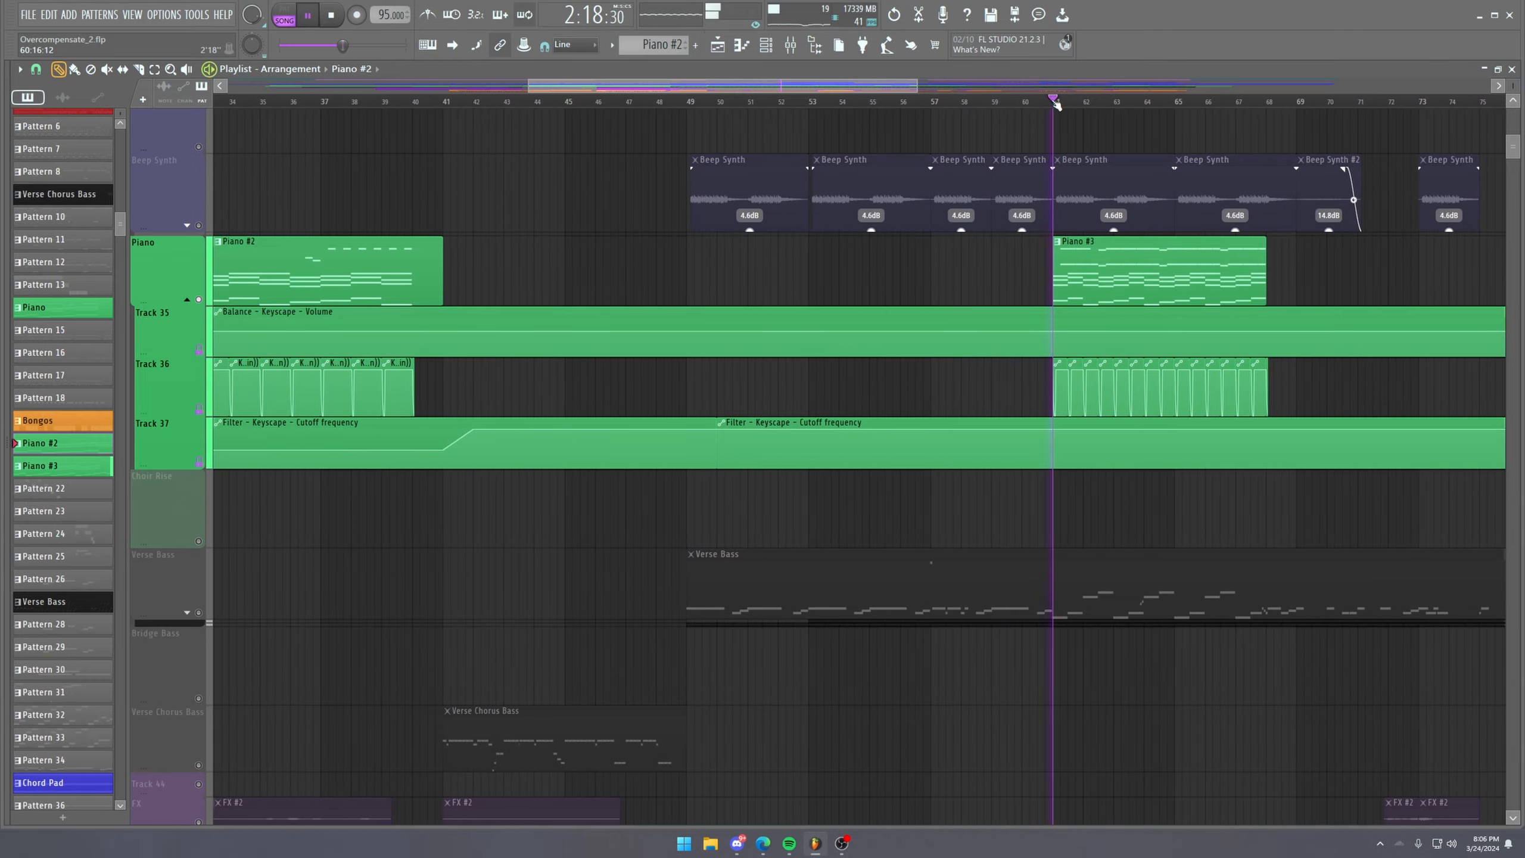
pyautogui.press('space')
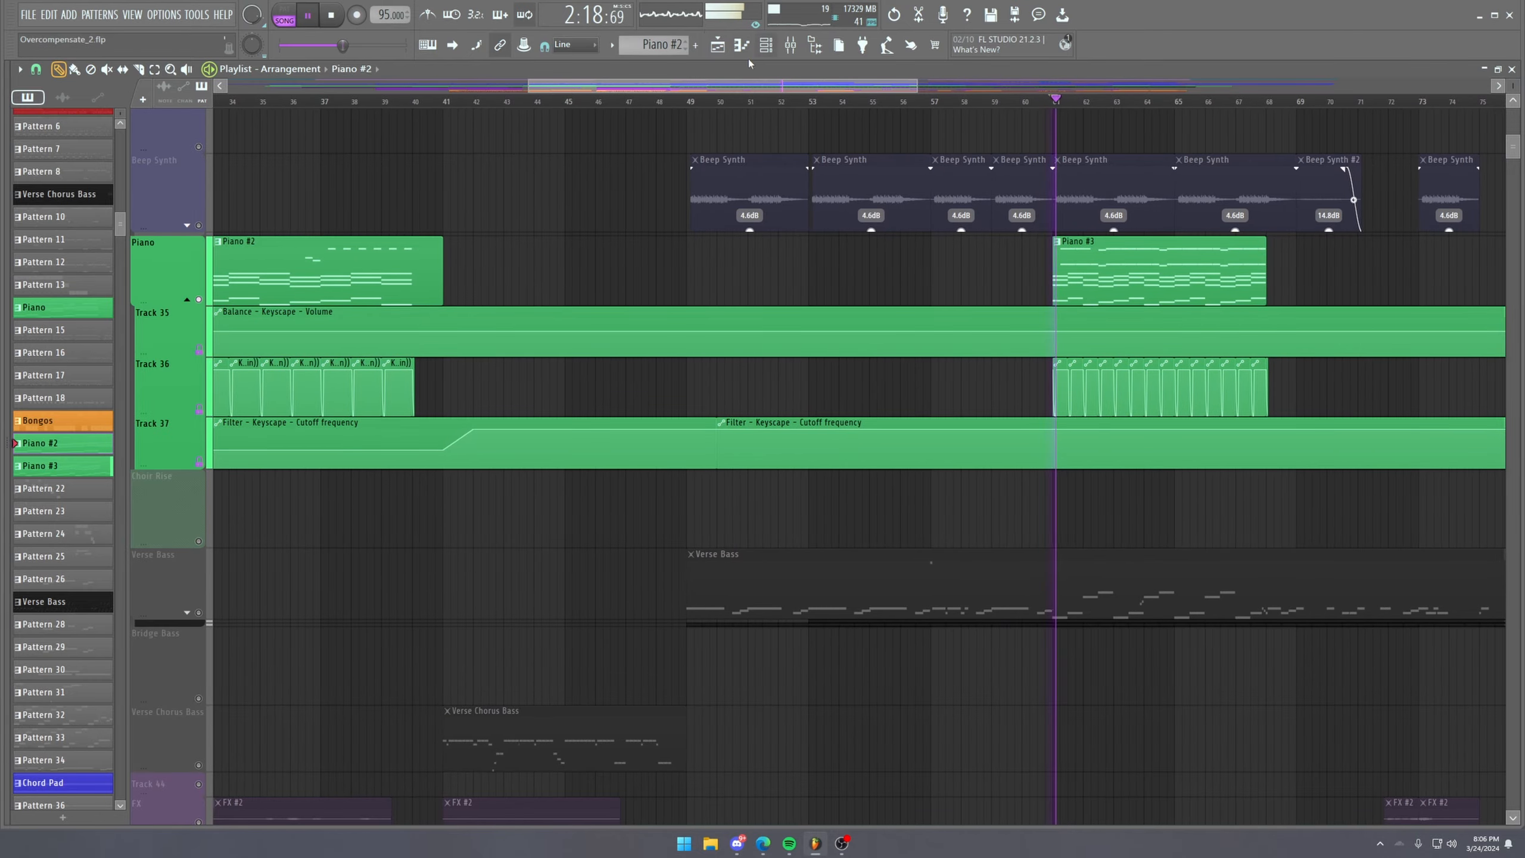
# Play the Piano #2 section again from bar 33 and collapse the Piano track group.
pyautogui.moveTo(745, 86); pyautogui.dragTo(721, 86)
pyautogui.press('space')
pyautogui.click(286, 104)
pyautogui.scroll(-2, 278, 109)
pyautogui.press('space')
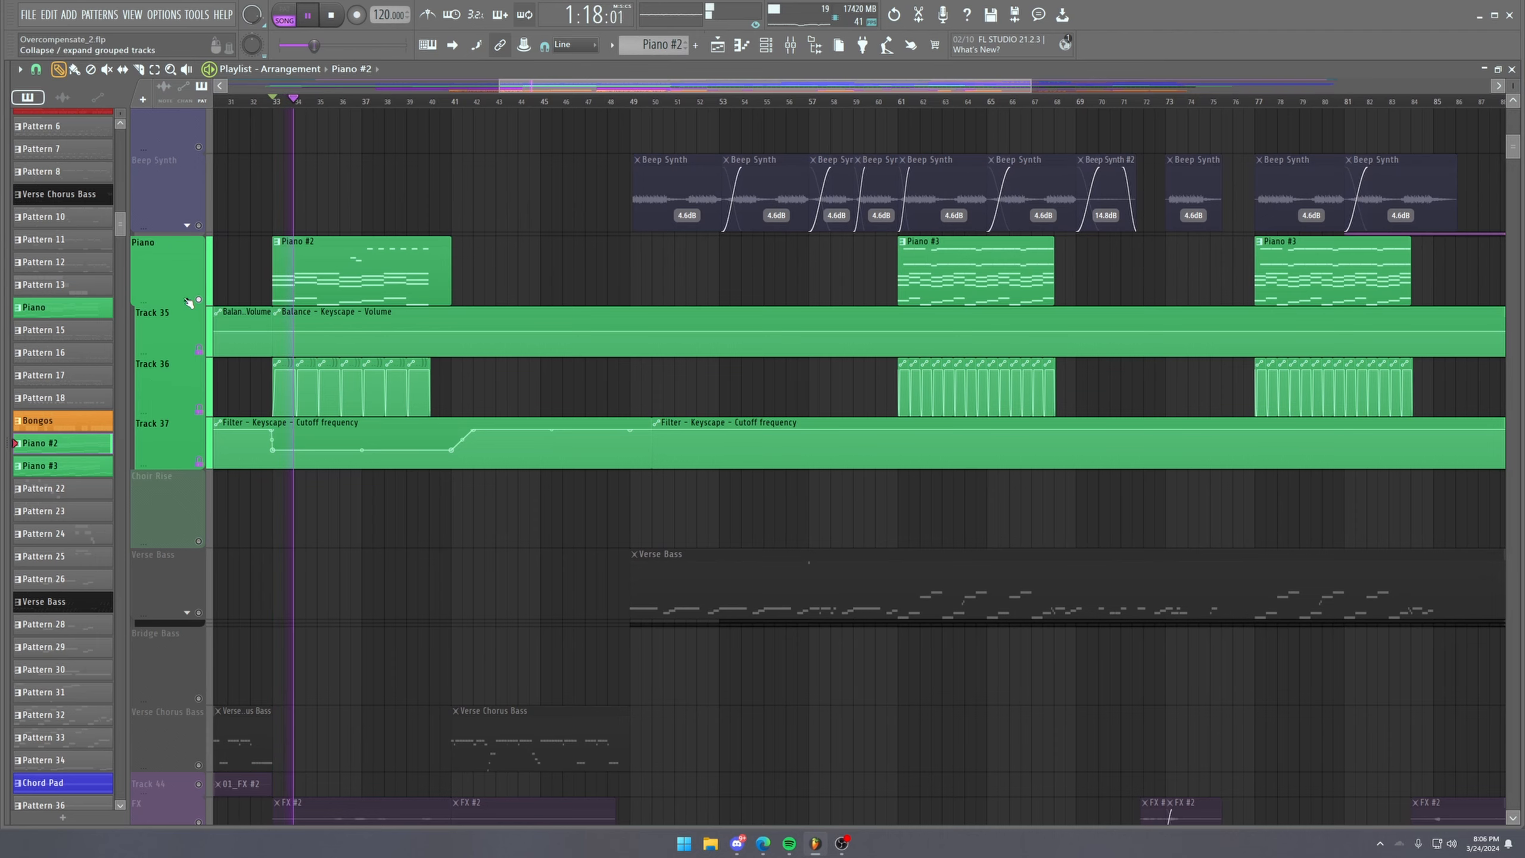
pyautogui.click(186, 299)
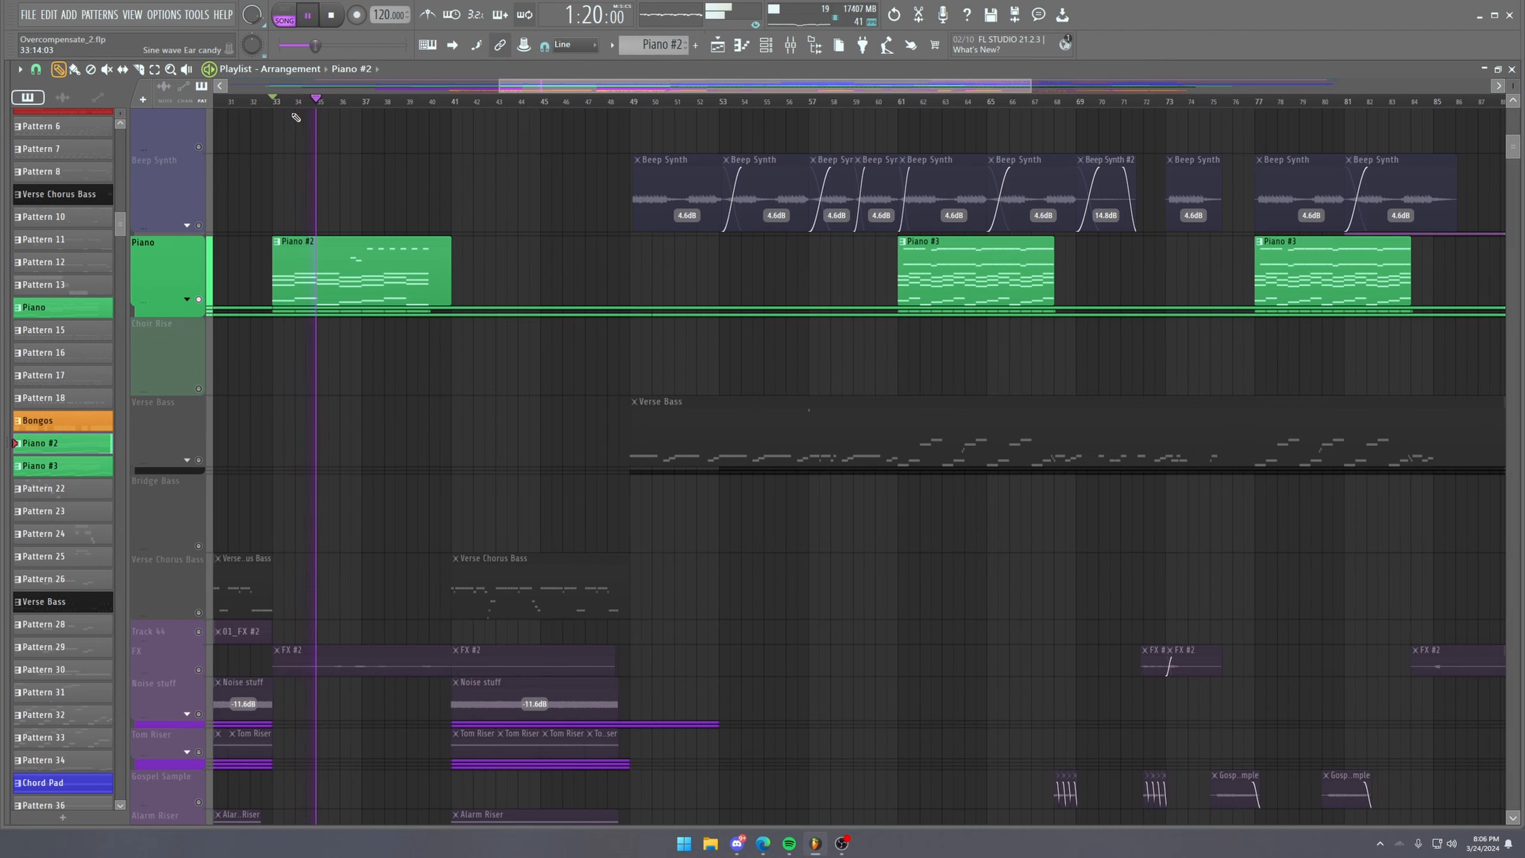
# Look through the drum and FX tracks around the tempo change at bar 49 and stop playback.
pyautogui.scroll(2, 520, 91)
pyautogui.scroll(-10, 636, 199)
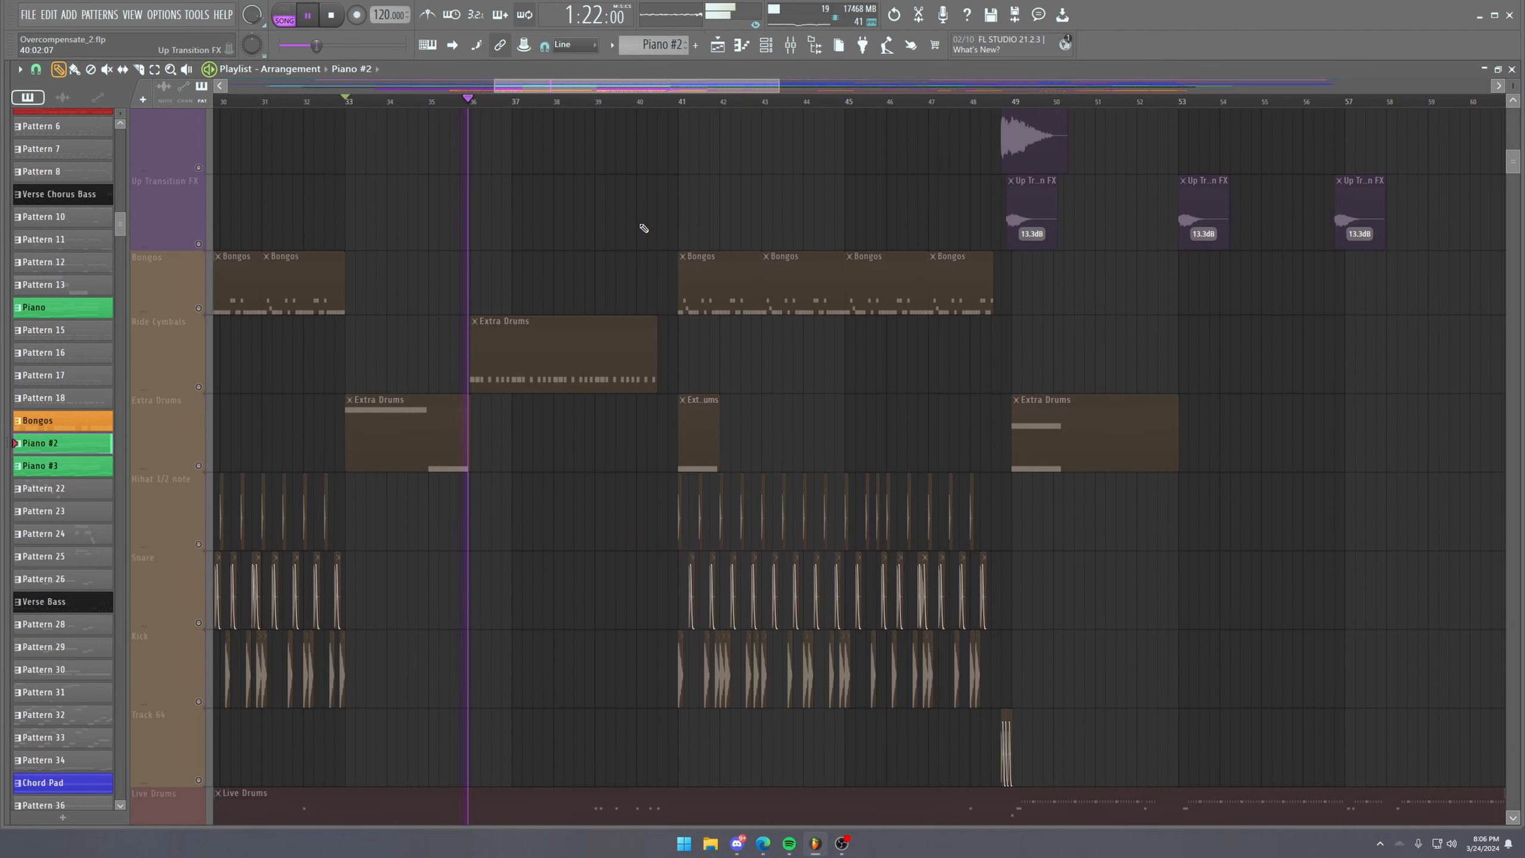
pyautogui.scroll(-4, 647, 256)
pyautogui.scroll(8, 647, 263)
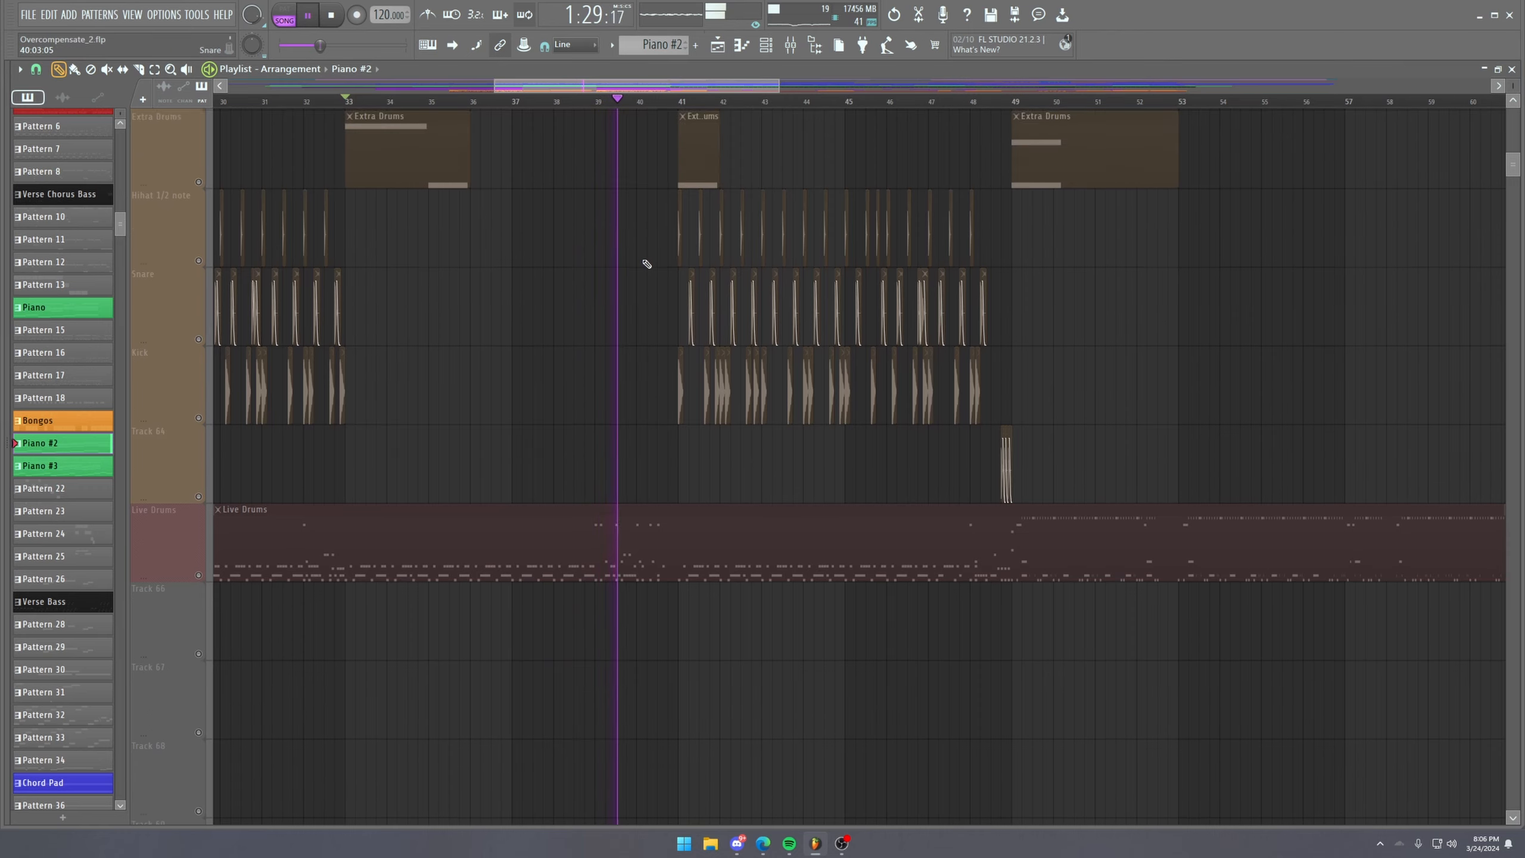
pyautogui.moveTo(543, 88)
pyautogui.mouseDown()
pyautogui.moveTo(622, 89)
pyautogui.moveTo(525, 107)
pyautogui.mouseUp()
pyautogui.scroll(4, 663, 98)
pyautogui.scroll(3, 685, 109)
pyautogui.press('space')
pyautogui.scroll(-1, 701, 286)
pyautogui.scroll(-5, 701, 285)
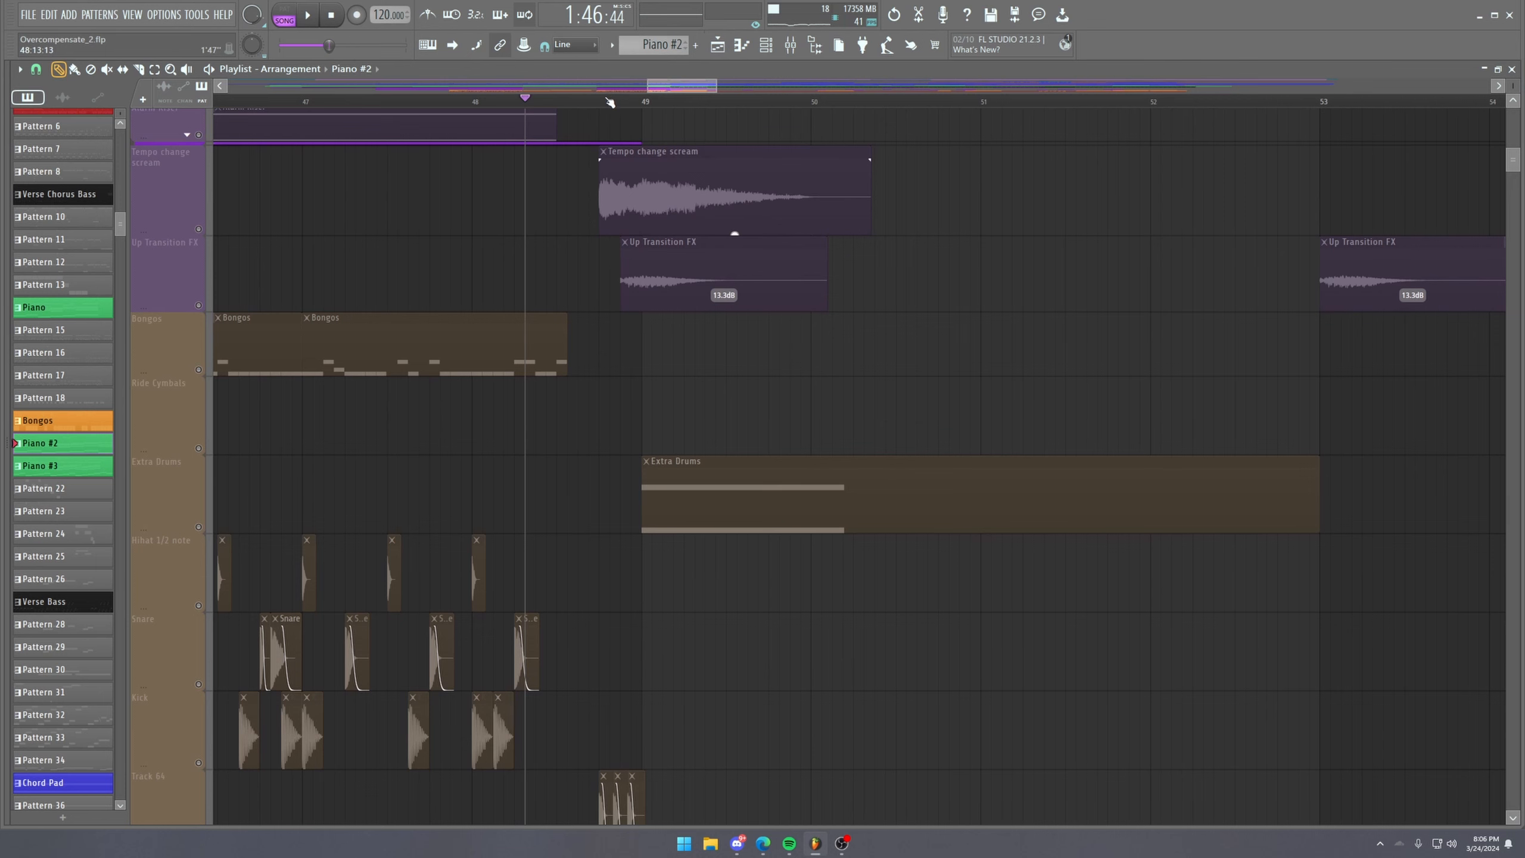
# Solo the Tempo change scream track and play its clip from just before bar 49.
pyautogui.scroll(2, 610, 101)
pyautogui.click(543, 109)
pyautogui.click(199, 230)
pyautogui.scroll(2, 562, 249)
pyautogui.press('space')
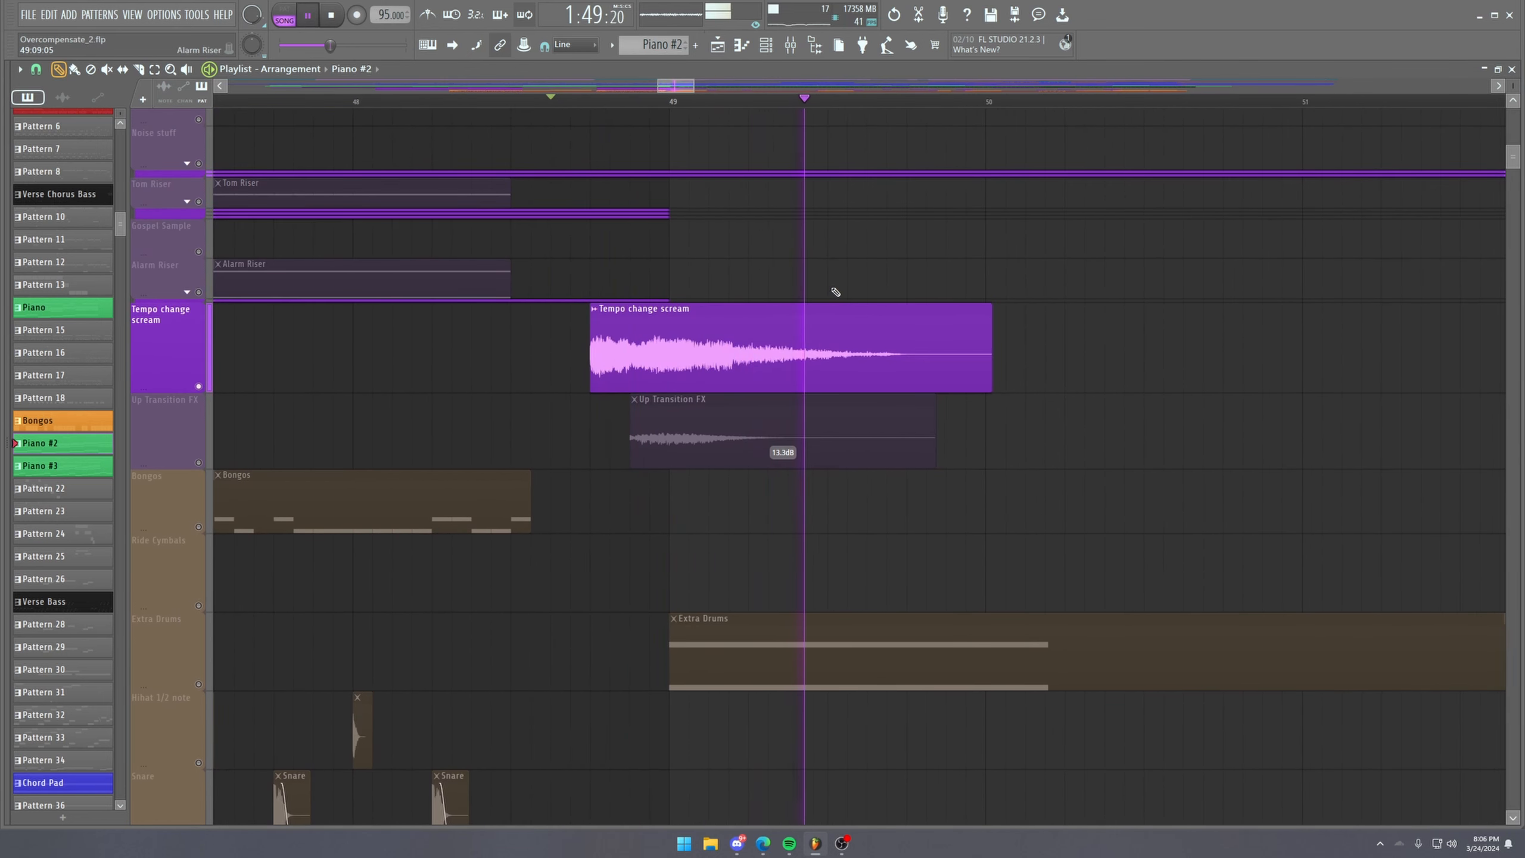
pyautogui.press('space')
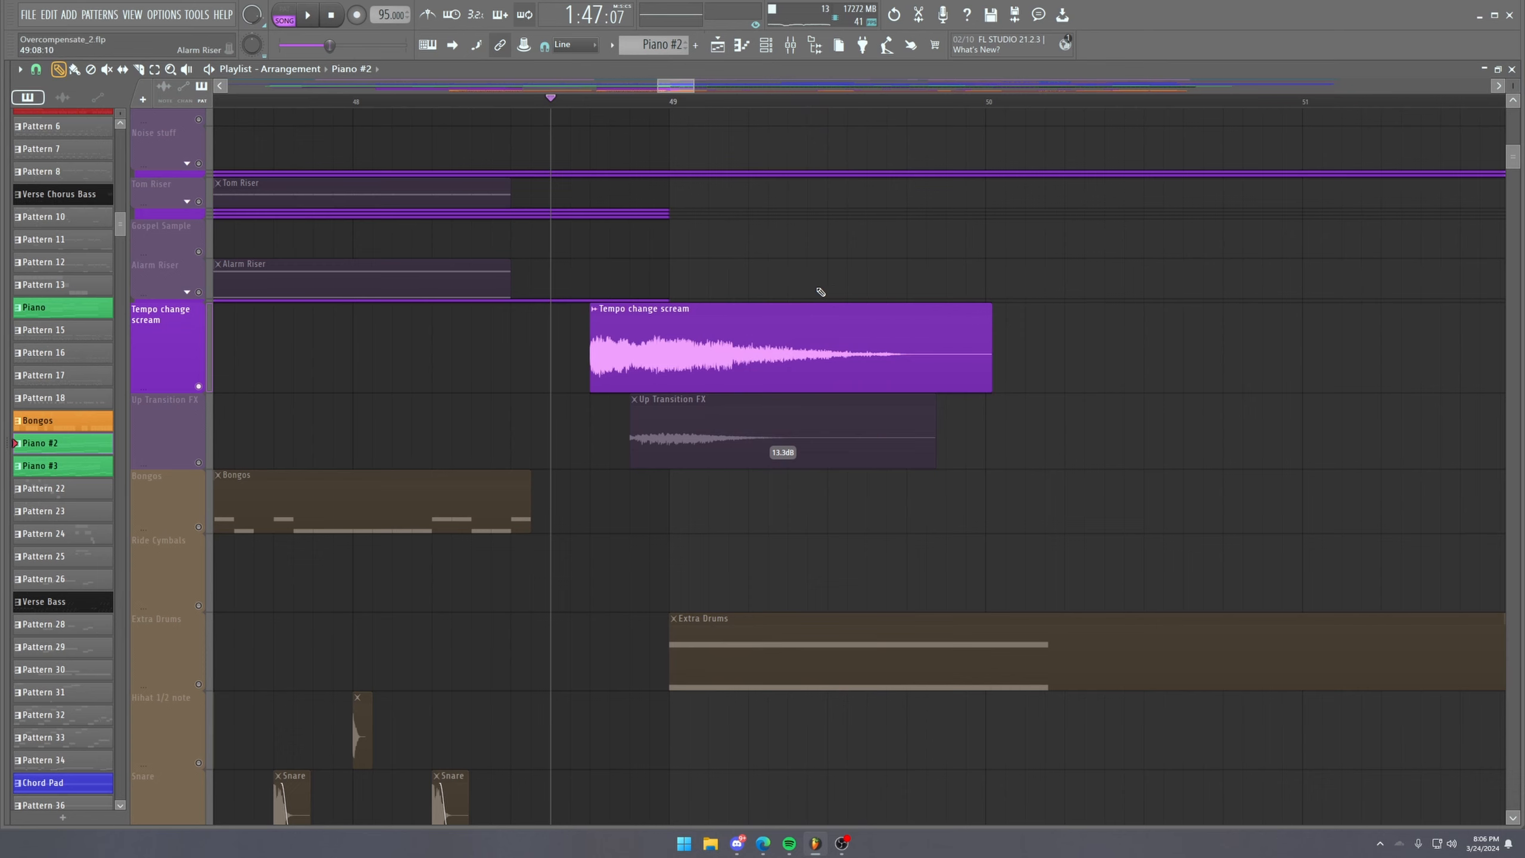
# Solo only the Up Transition FX track, shrink the Tempo change scream track's height and play the first transition clip.
pyautogui.click(200, 462)
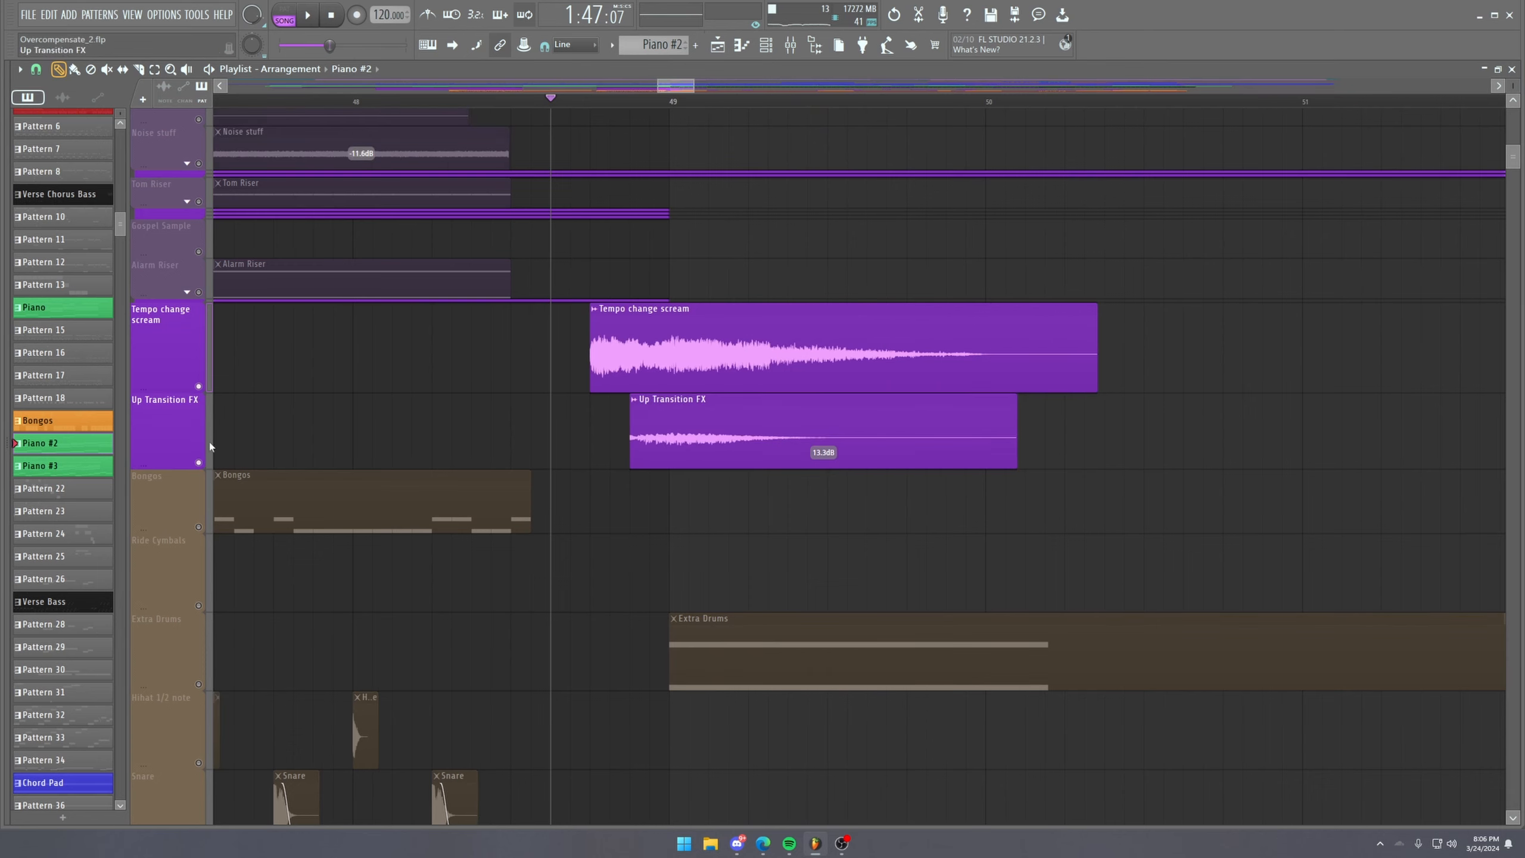
pyautogui.click(199, 386)
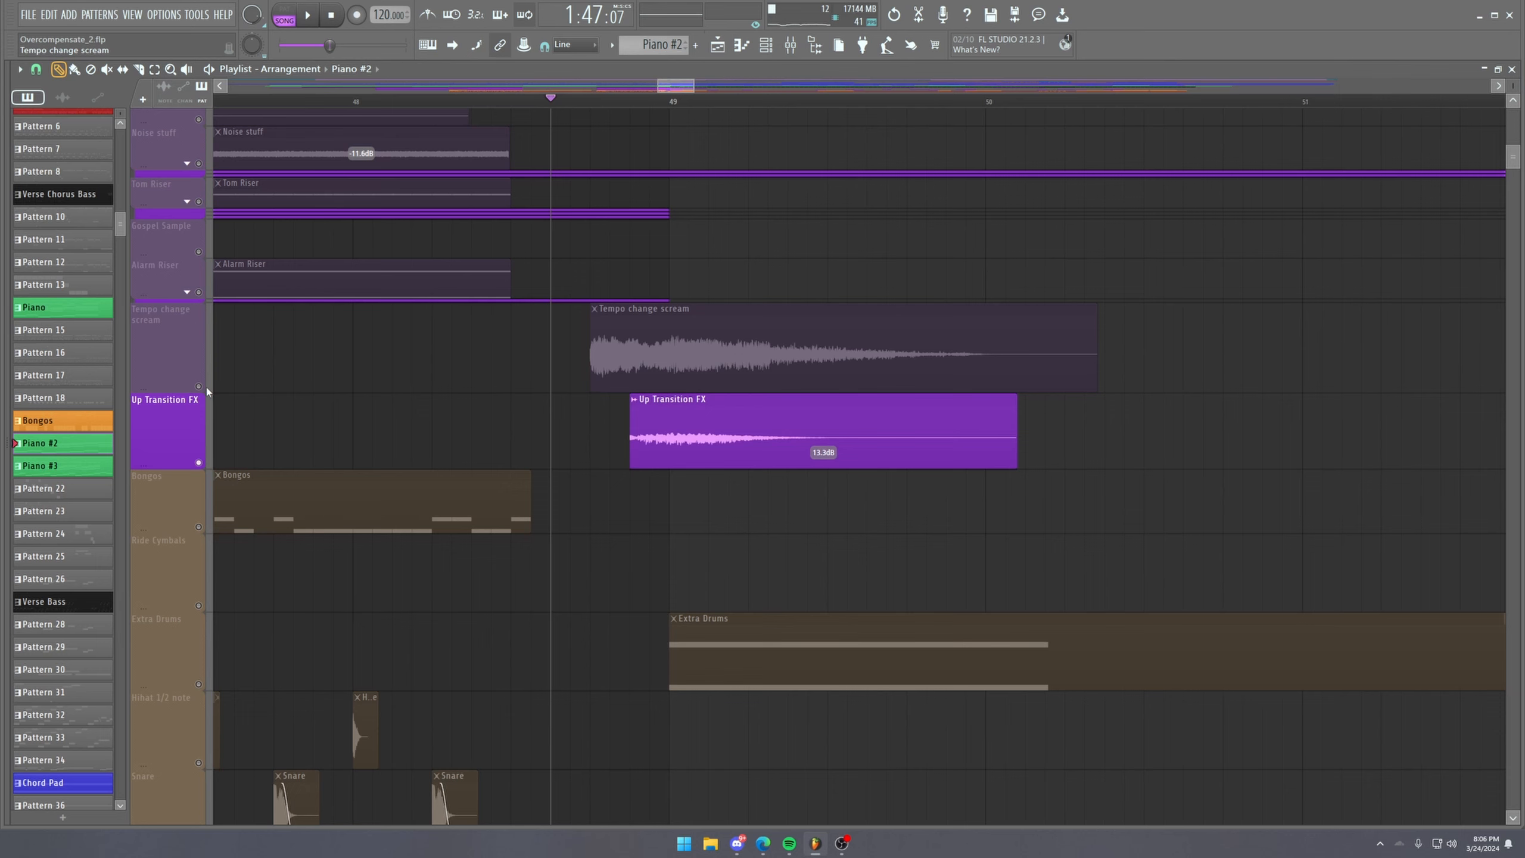
pyautogui.moveTo(208, 392); pyautogui.dragTo(186, 355)
pyautogui.click(611, 99)
pyautogui.press('space')
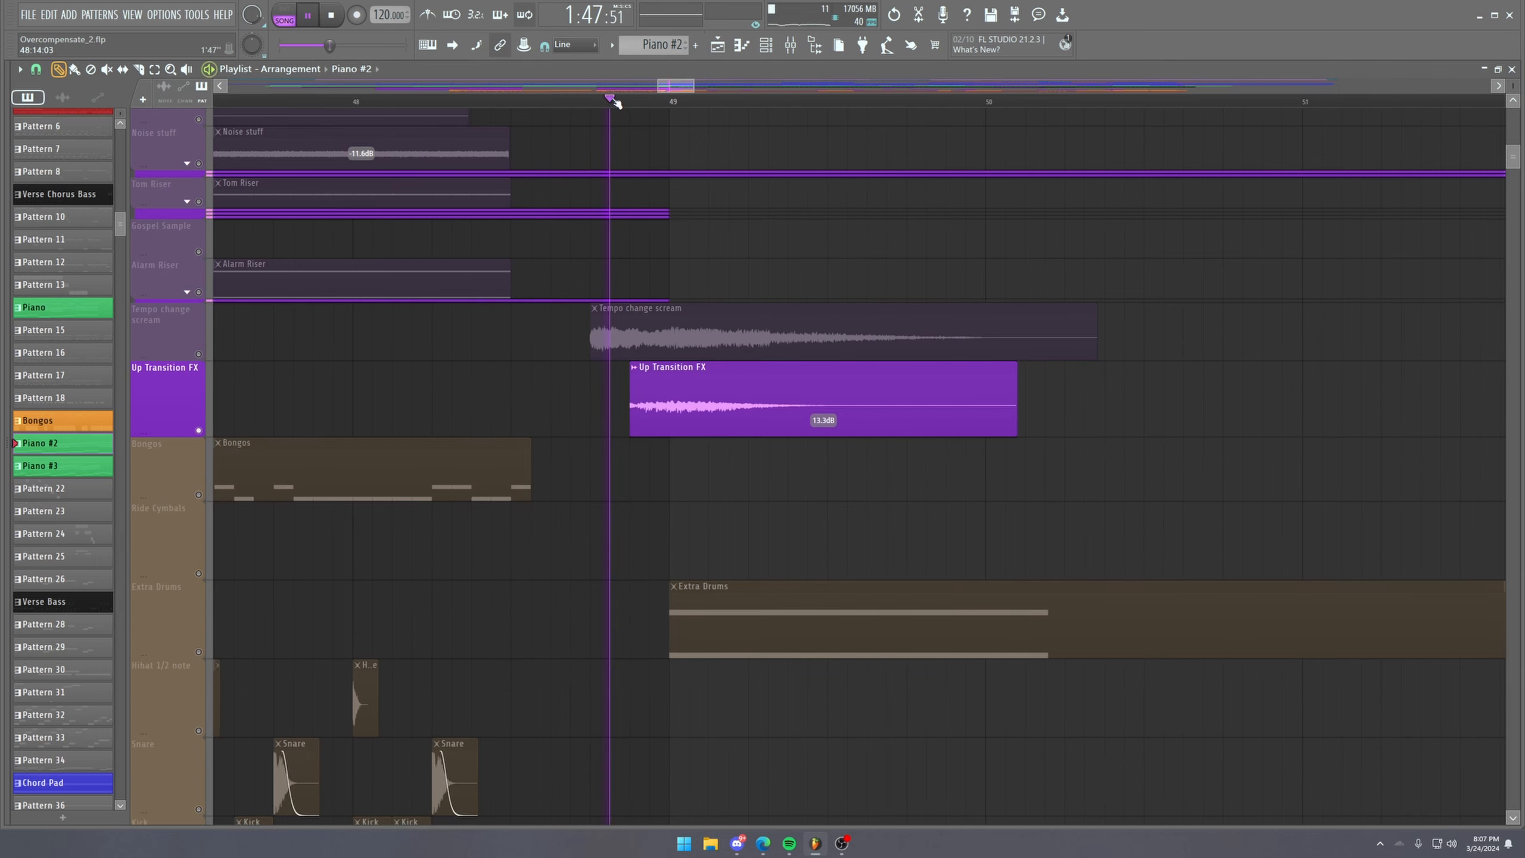
pyautogui.press('space')
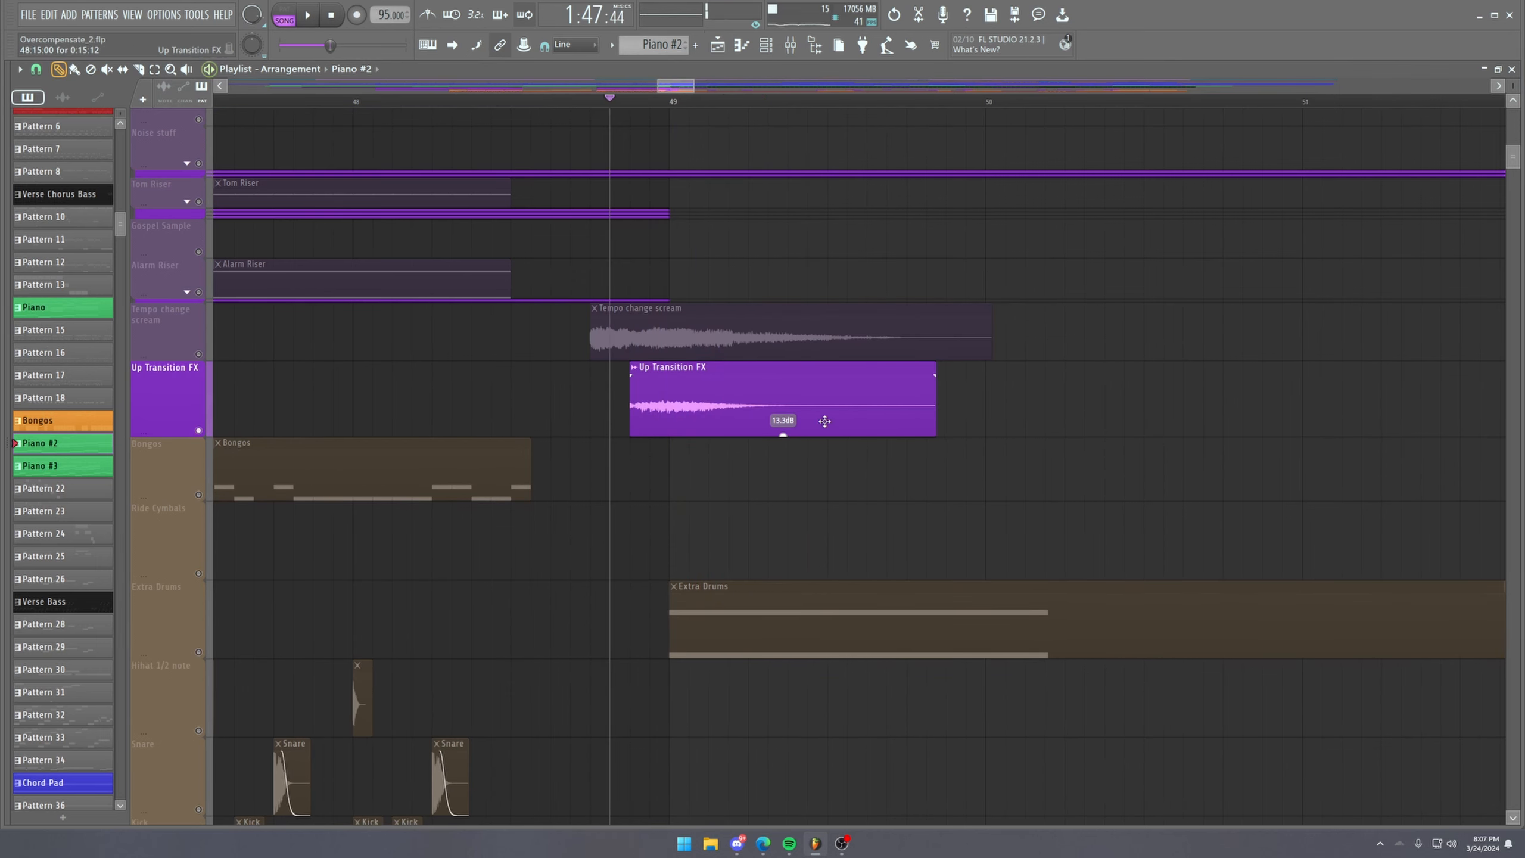
# View the repeated Up Transition FX clips across the arrangement and replay the one at bar 49.
pyautogui.scroll(-9, 663, 106)
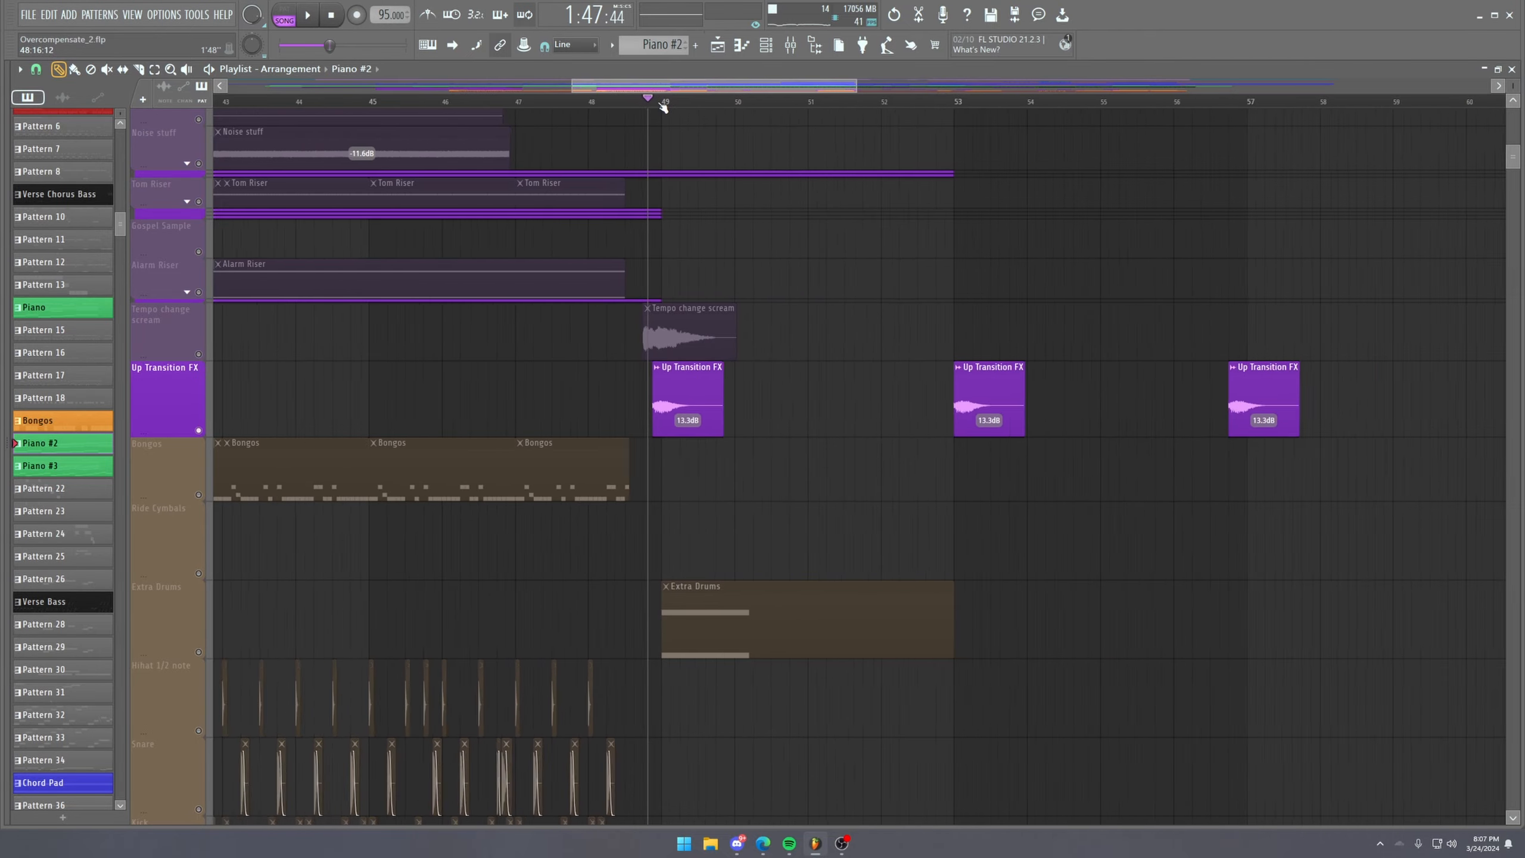
pyautogui.scroll(6, 674, 239)
pyautogui.scroll(-5, 688, 212)
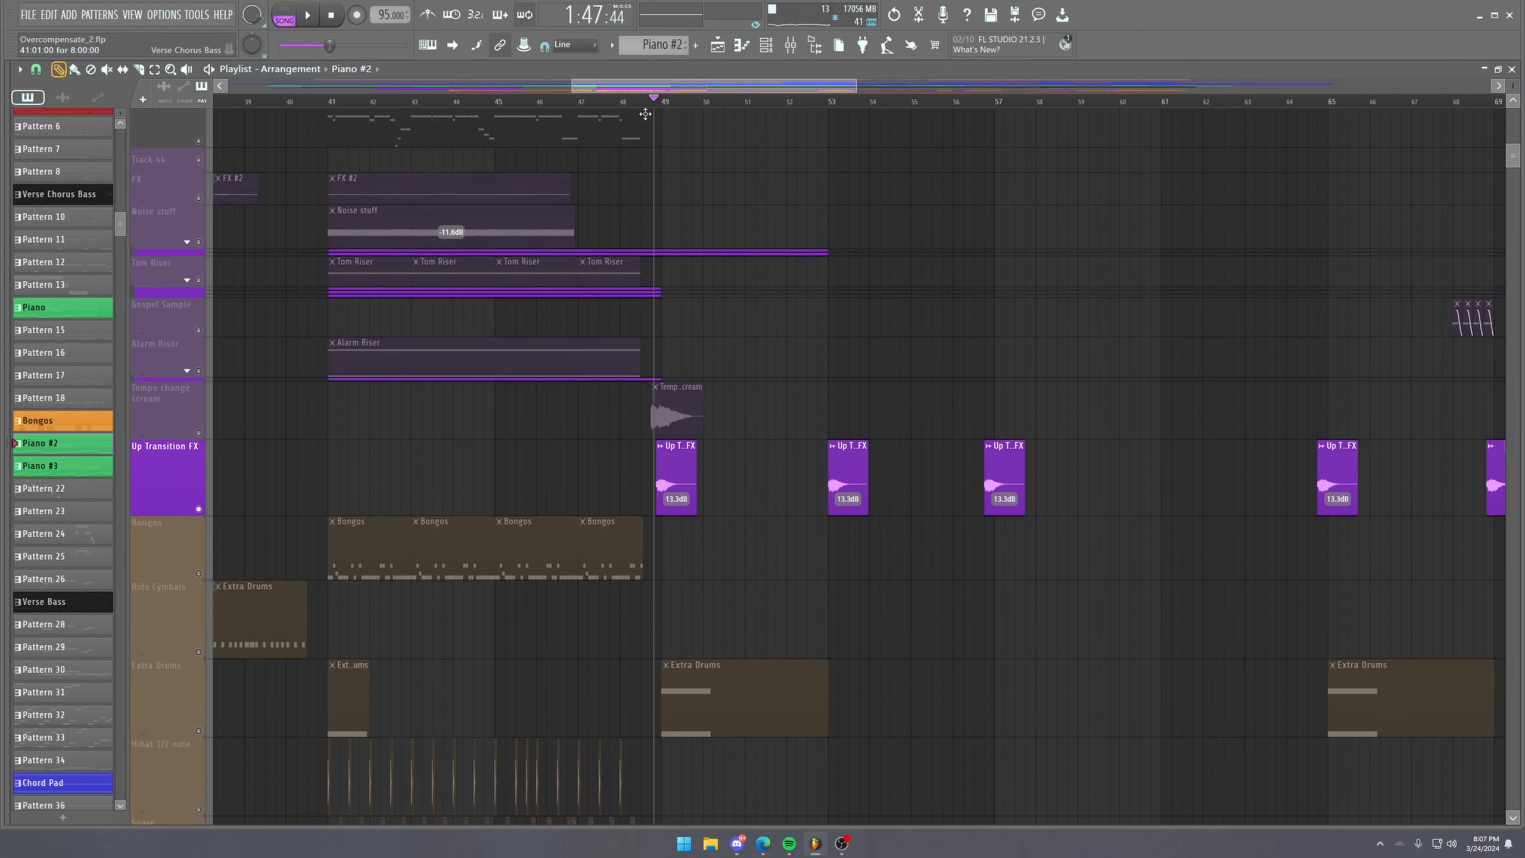
pyautogui.scroll(6, 669, 106)
pyautogui.press('space')
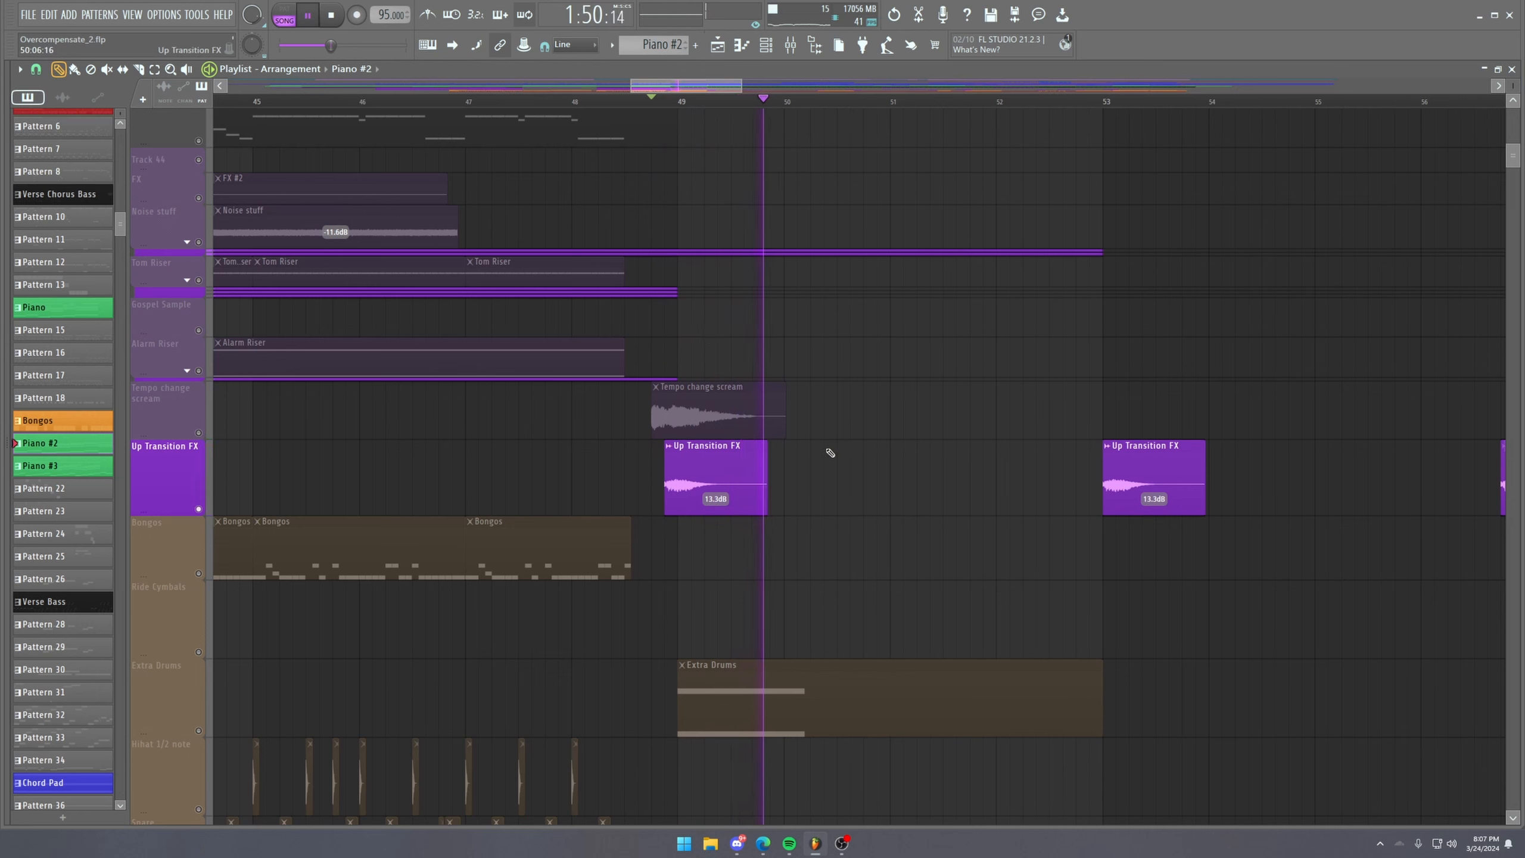
pyautogui.press('space')
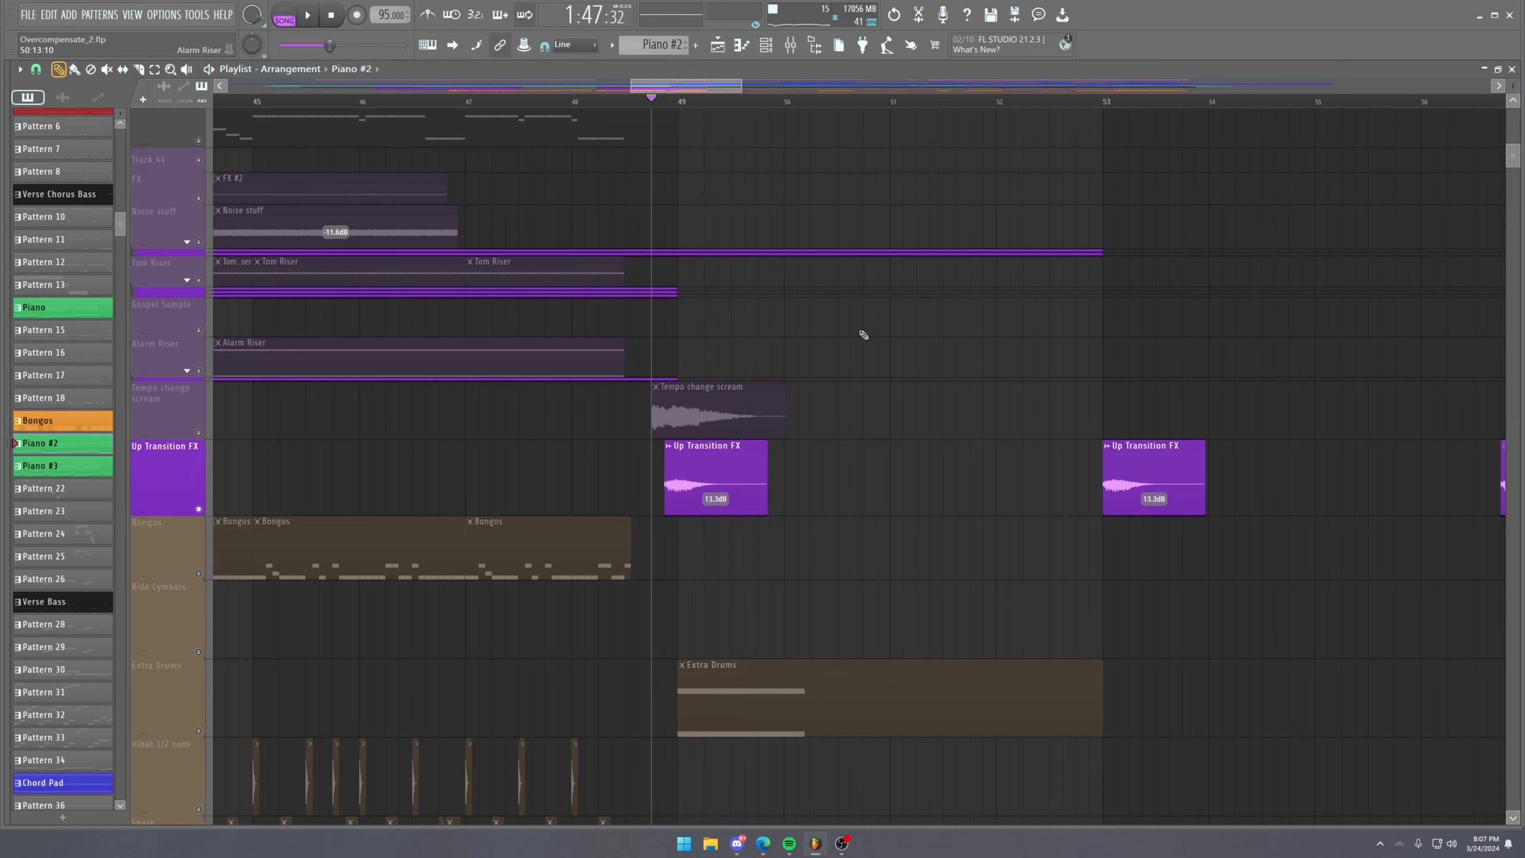
# Slightly reduce the Up Transition FX track's height and play its clips at bars 49 and 65.
pyautogui.click(665, 105)
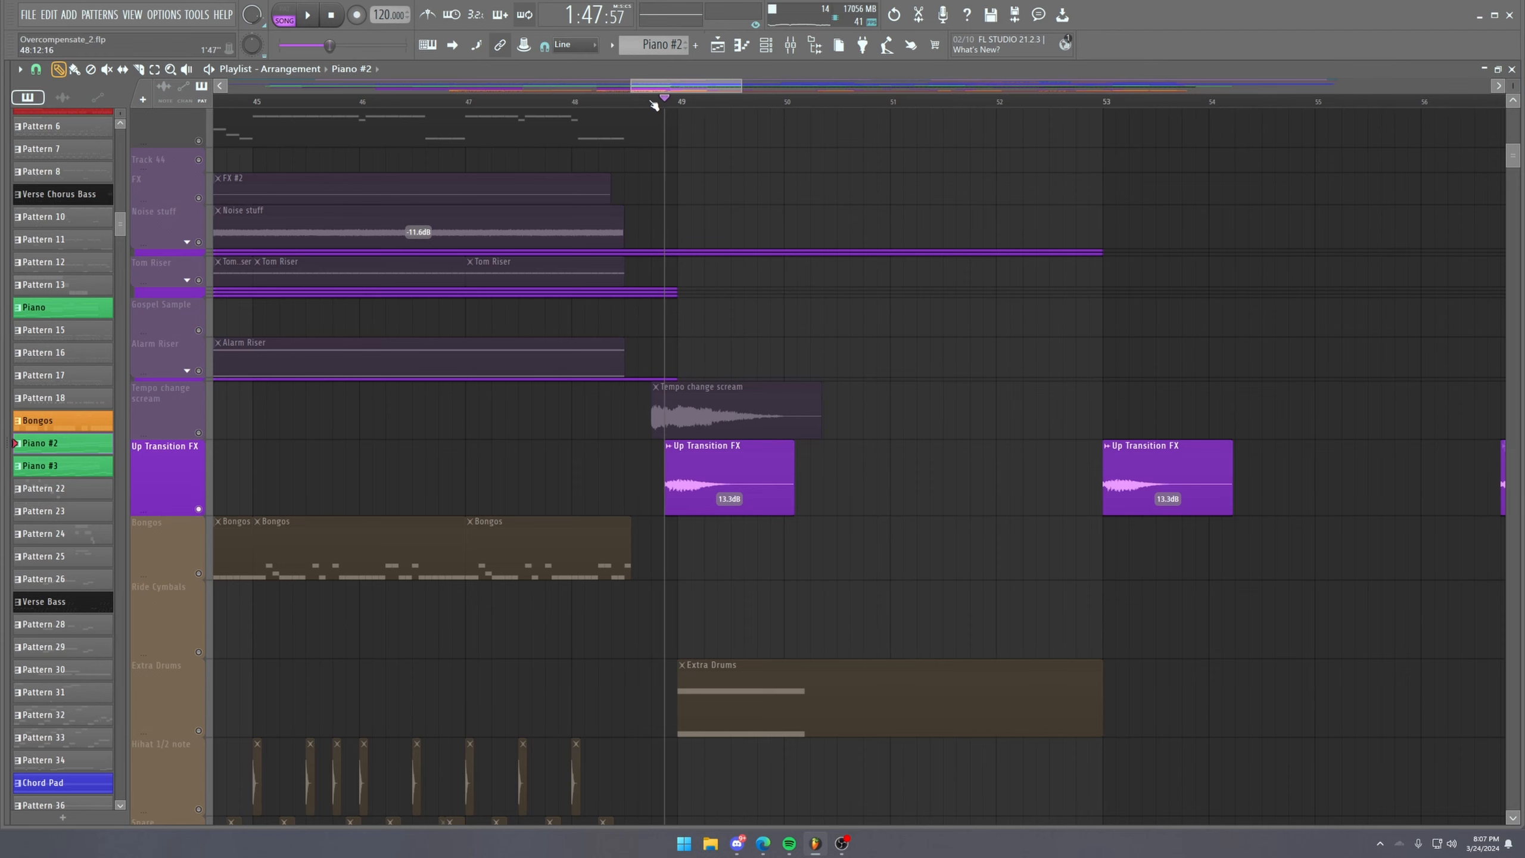
pyautogui.scroll(-4, 655, 105)
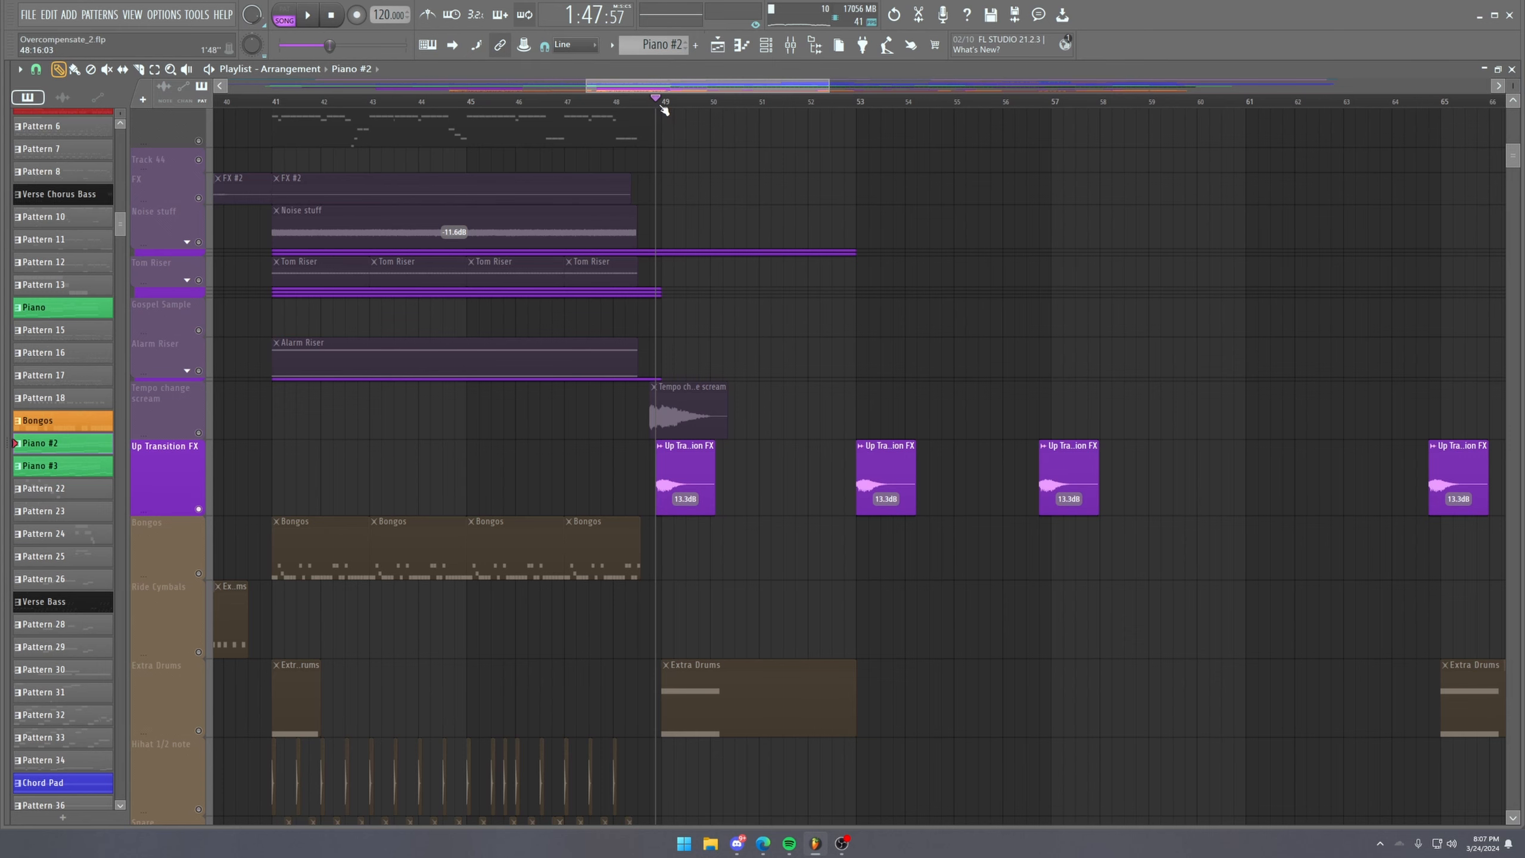
pyautogui.scroll(4, 664, 110)
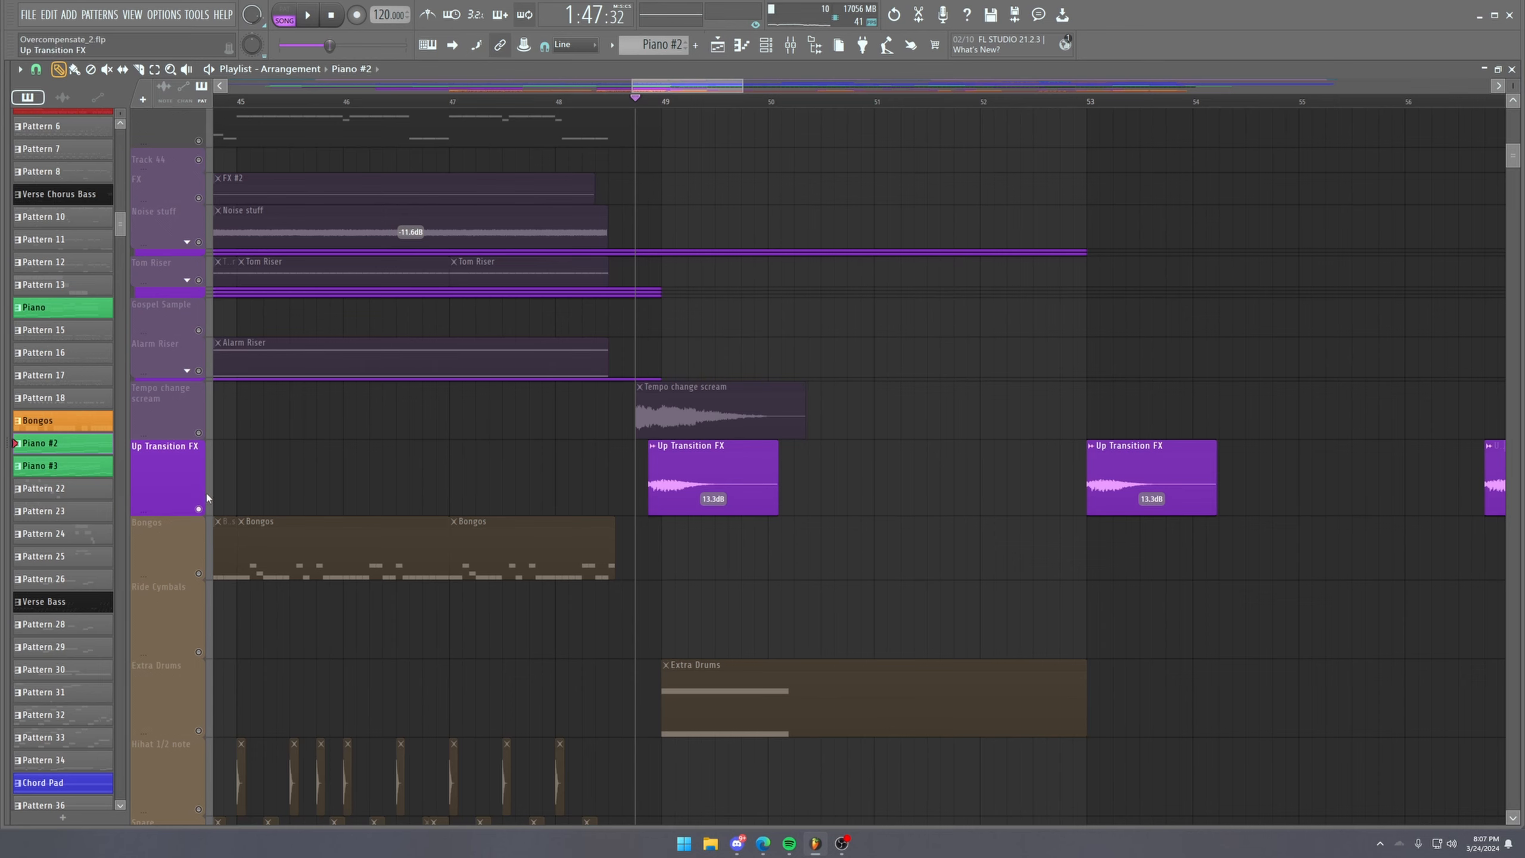
pyautogui.moveTo(206, 494); pyautogui.dragTo(161, 505)
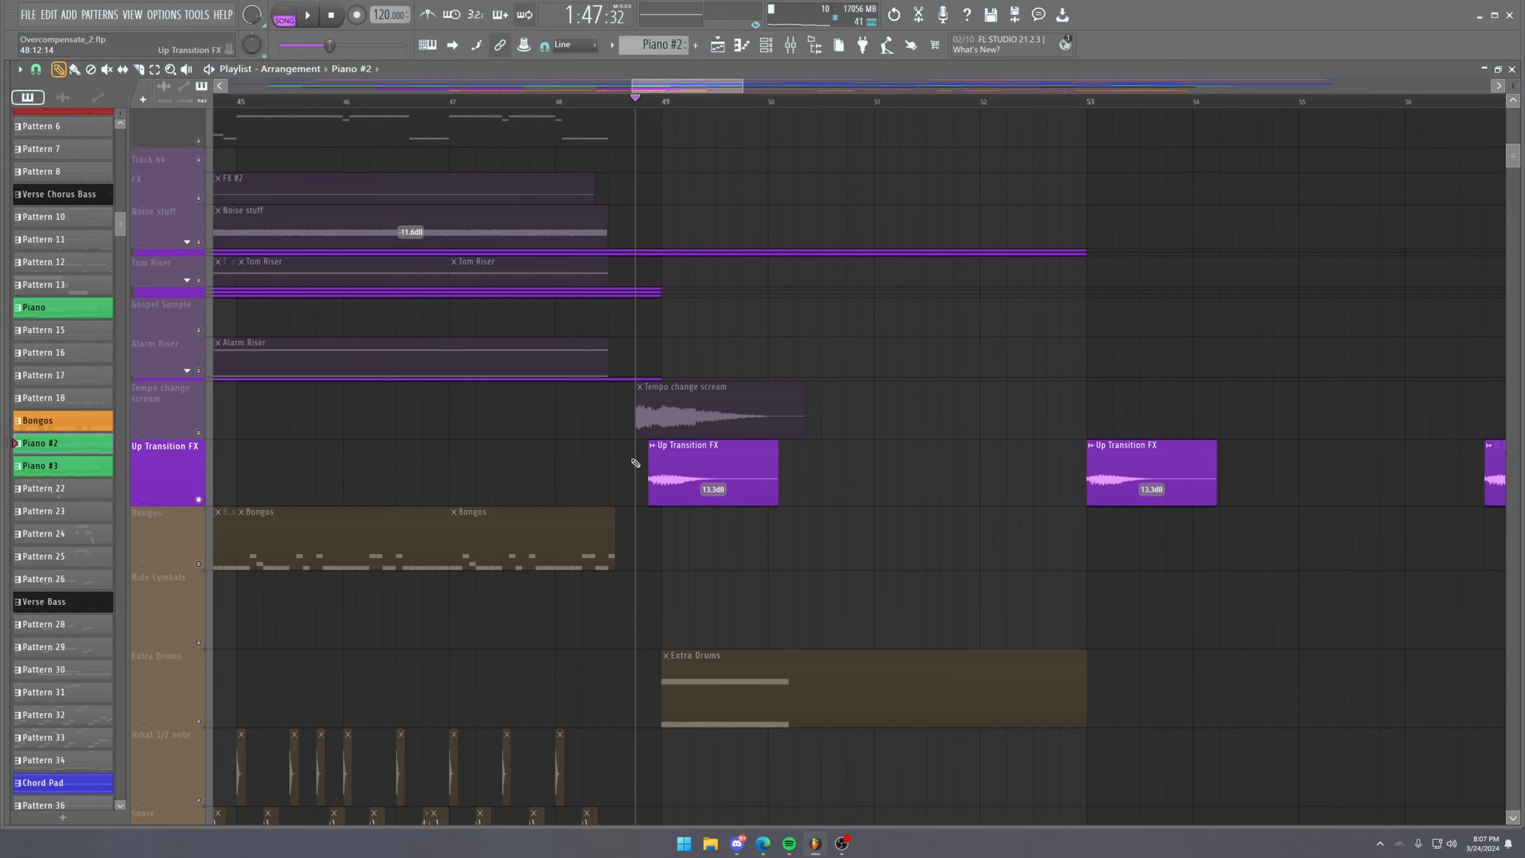
pyautogui.press('space')
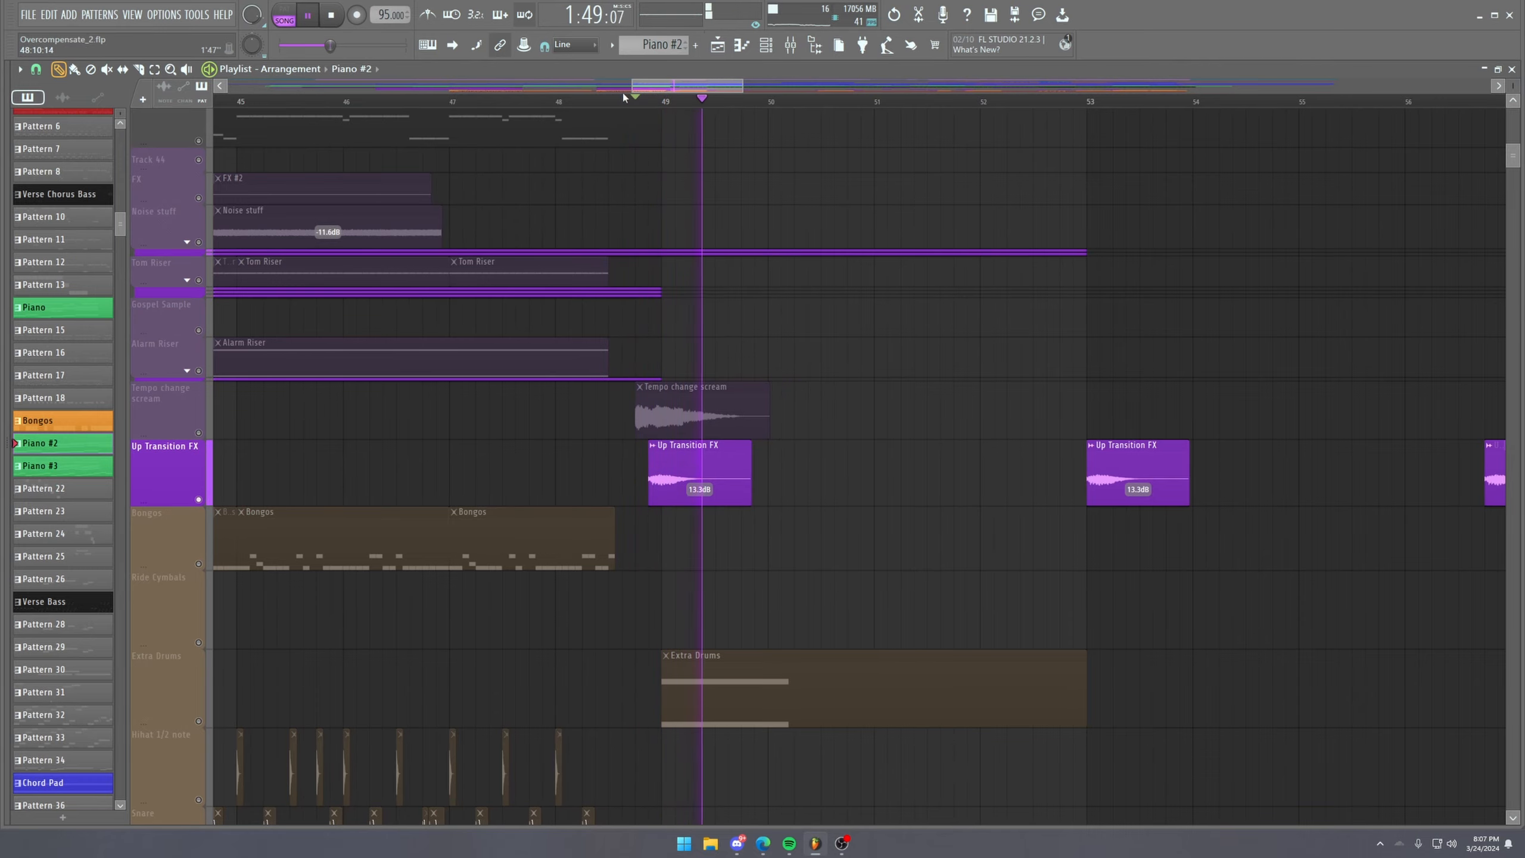
pyautogui.scroll(-5, 623, 103)
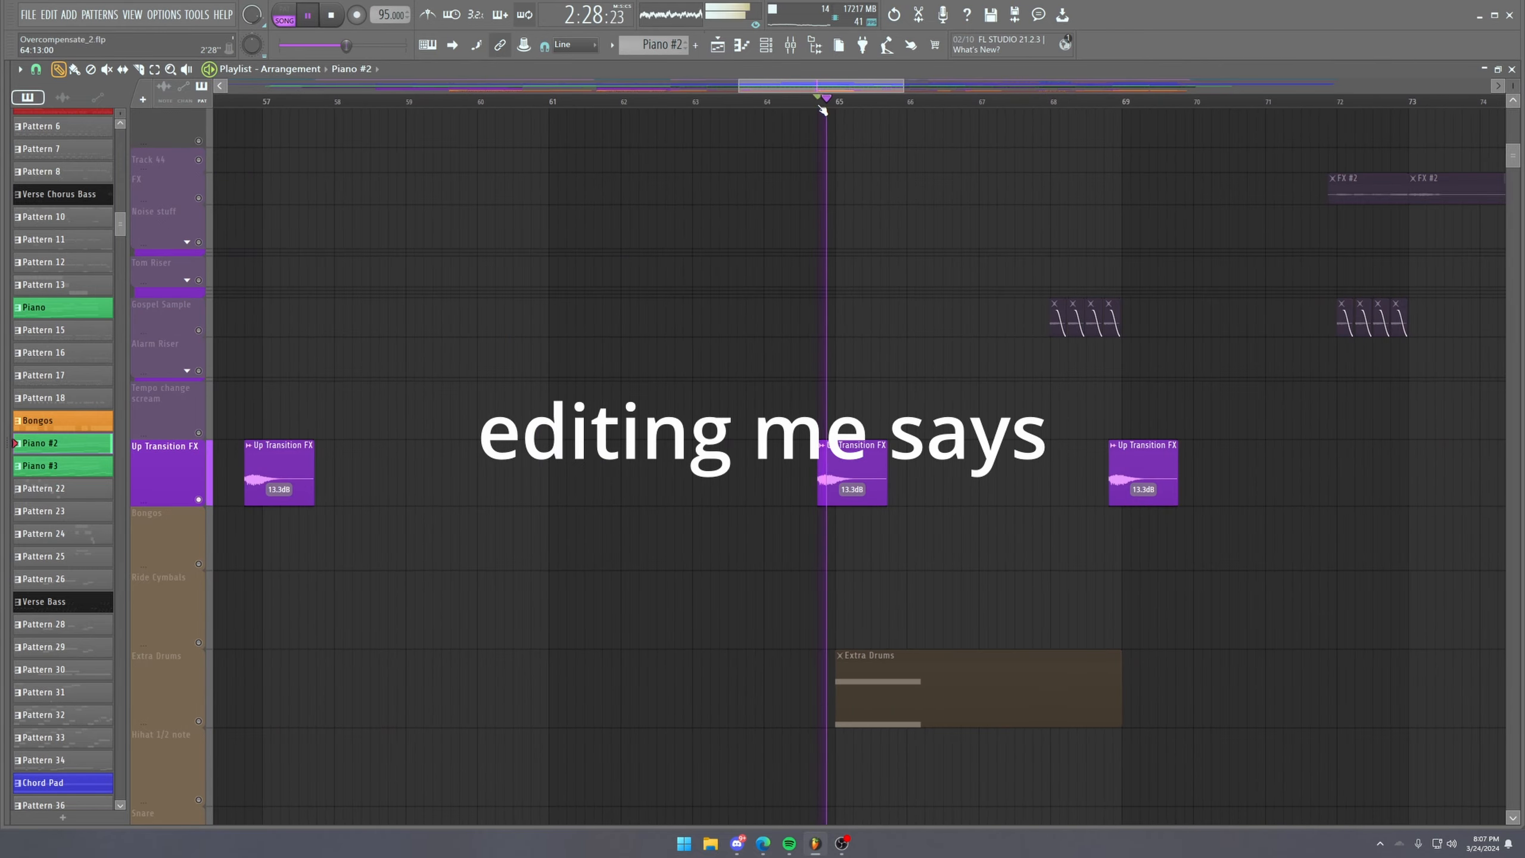
# Open the Beep Synth clip's channel settings and go to its assigned mixer insert, vocal_fx (1).
pyautogui.scroll(-8, 742, 468)
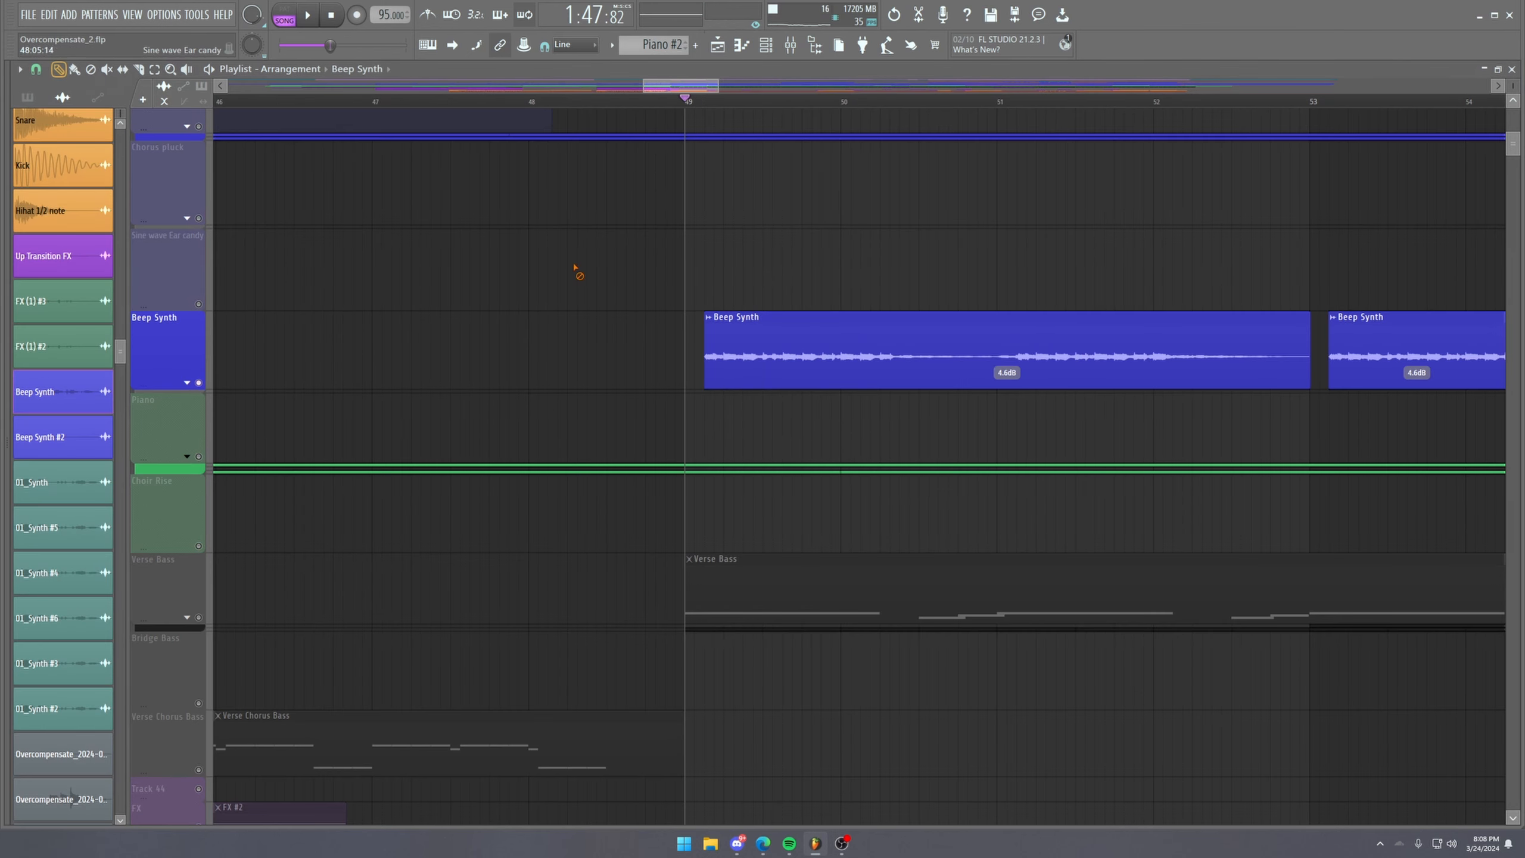
pyautogui.doubleClick(793, 368)
pyautogui.press('Escape')
pyautogui.doubleClick(792, 352)
pyautogui.doubleClick(1125, 246)
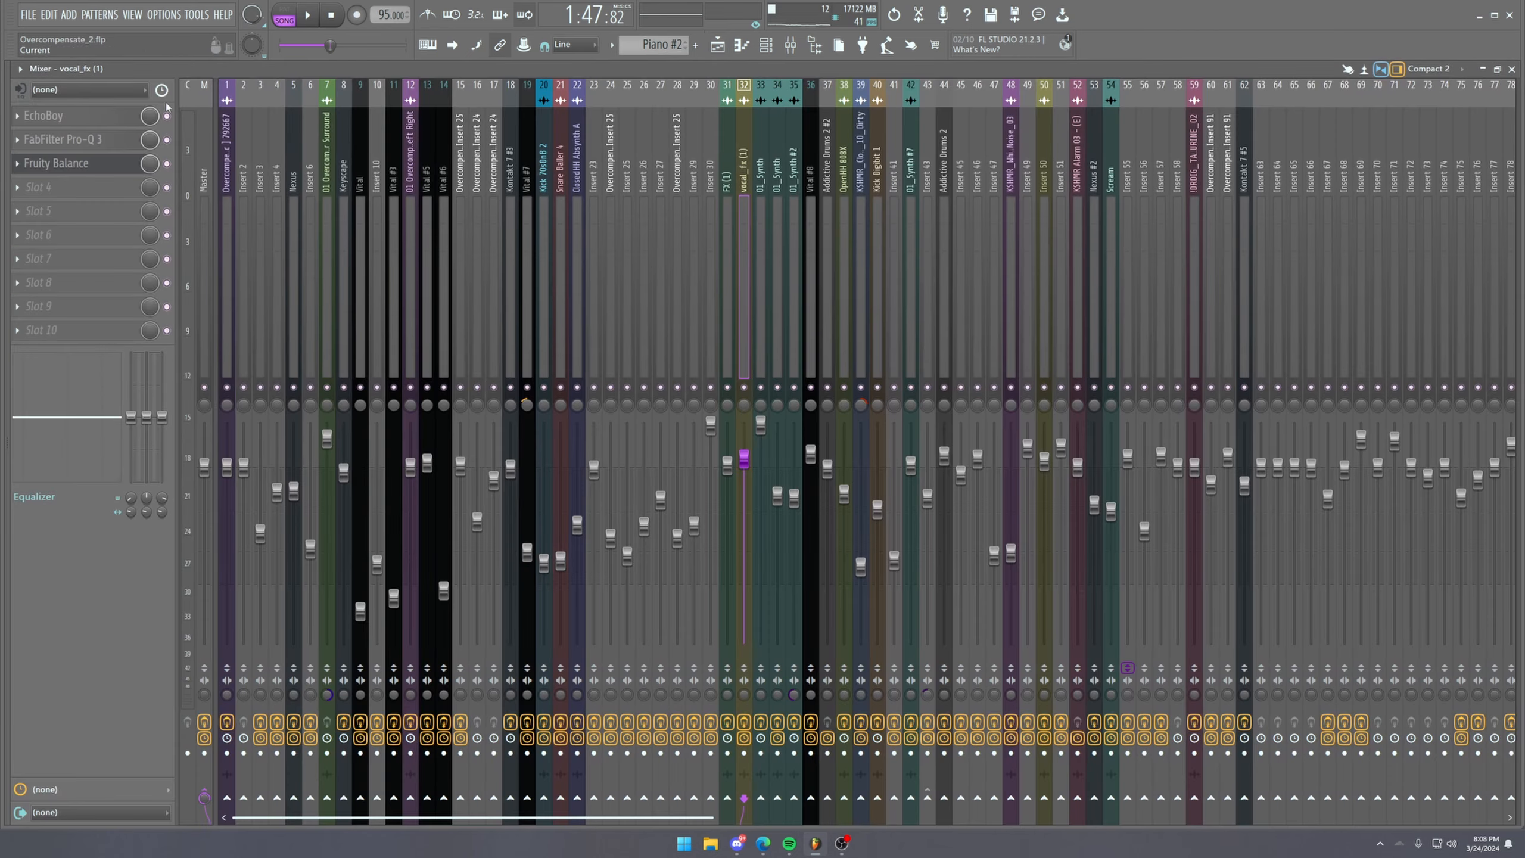
# View the EchoBoy and FabFilter Pro-Q 3 effects on the vocal_fx (1) mixer insert.
pyautogui.click(106, 120)
pyautogui.moveTo(893, 216); pyautogui.dragTo(730, 155)
pyautogui.click(62, 142)
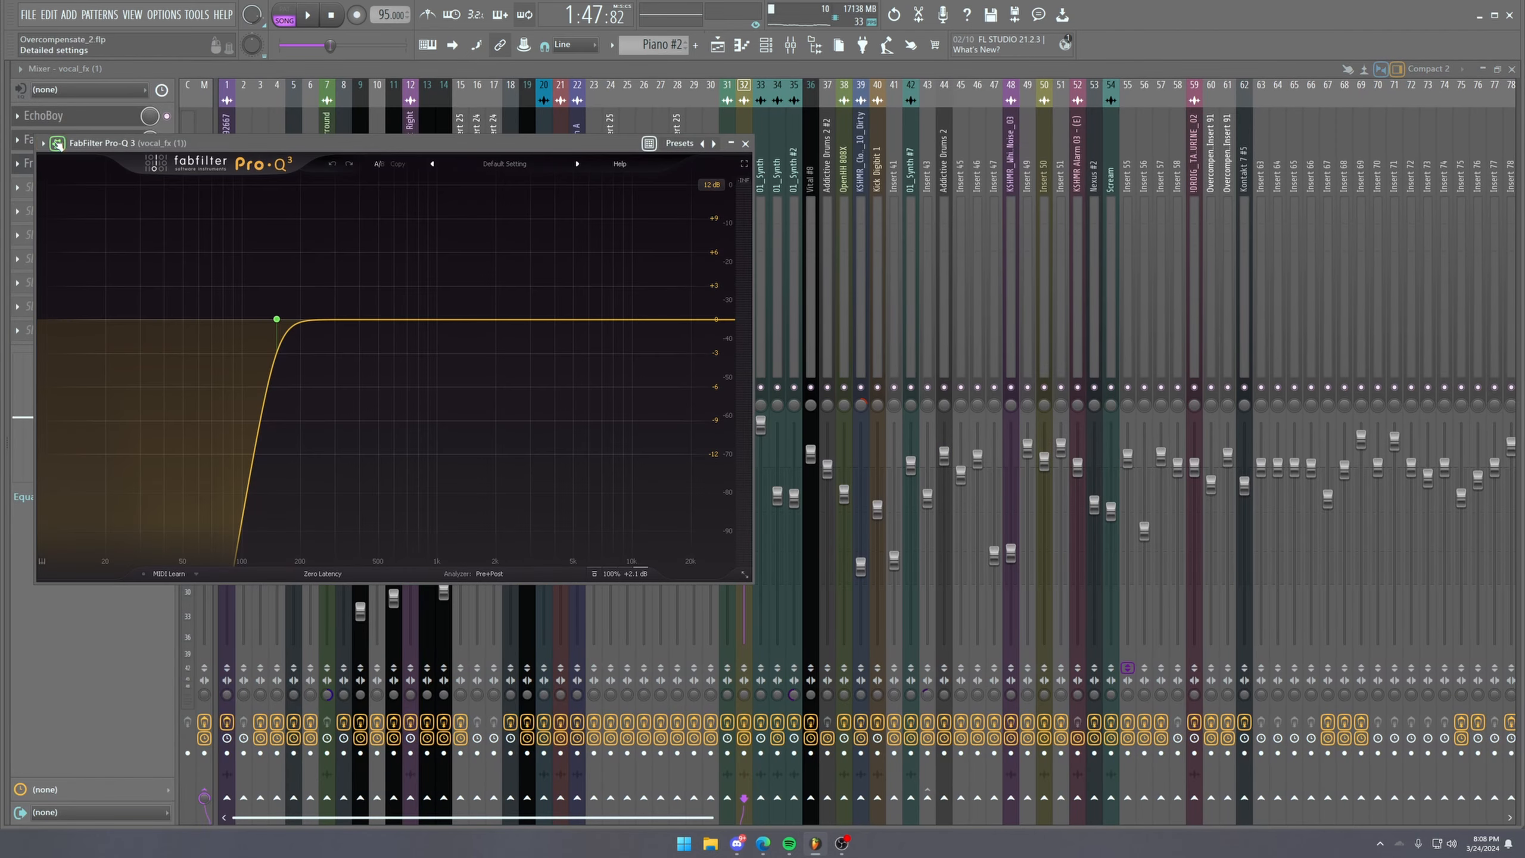
# Close FabFilter Pro-Q 3 and view the Fruity Balance effect on the vocal_fx (1) mixer insert.
pyautogui.click(35, 142)
pyautogui.click(72, 164)
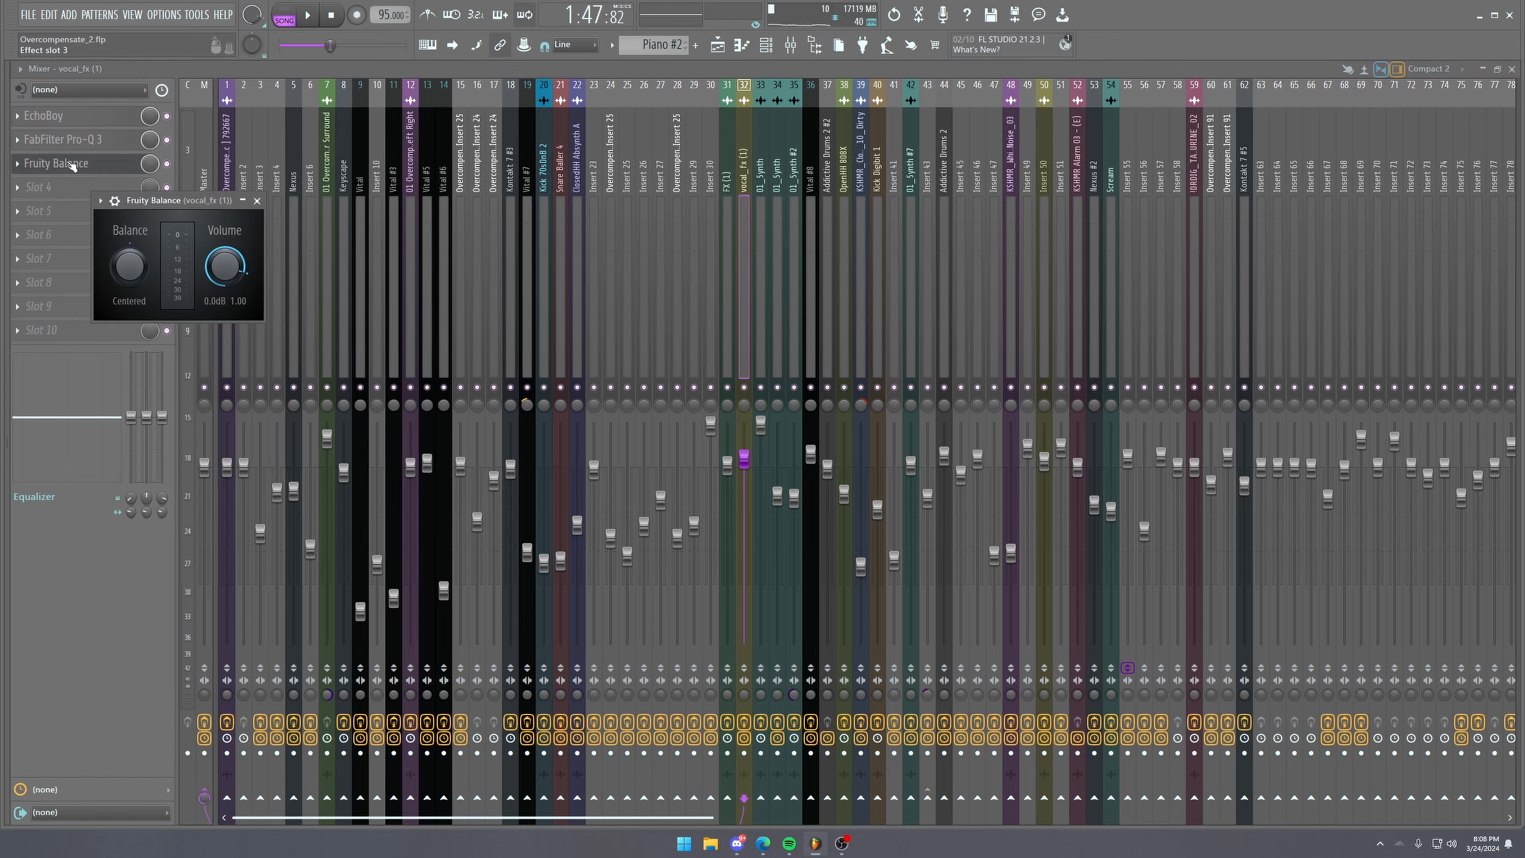
pyautogui.click(53, 166)
# Return to the playlist and play the Beep Synth clips from bar 49.
pyautogui.click(721, 47)
pyautogui.press('space')
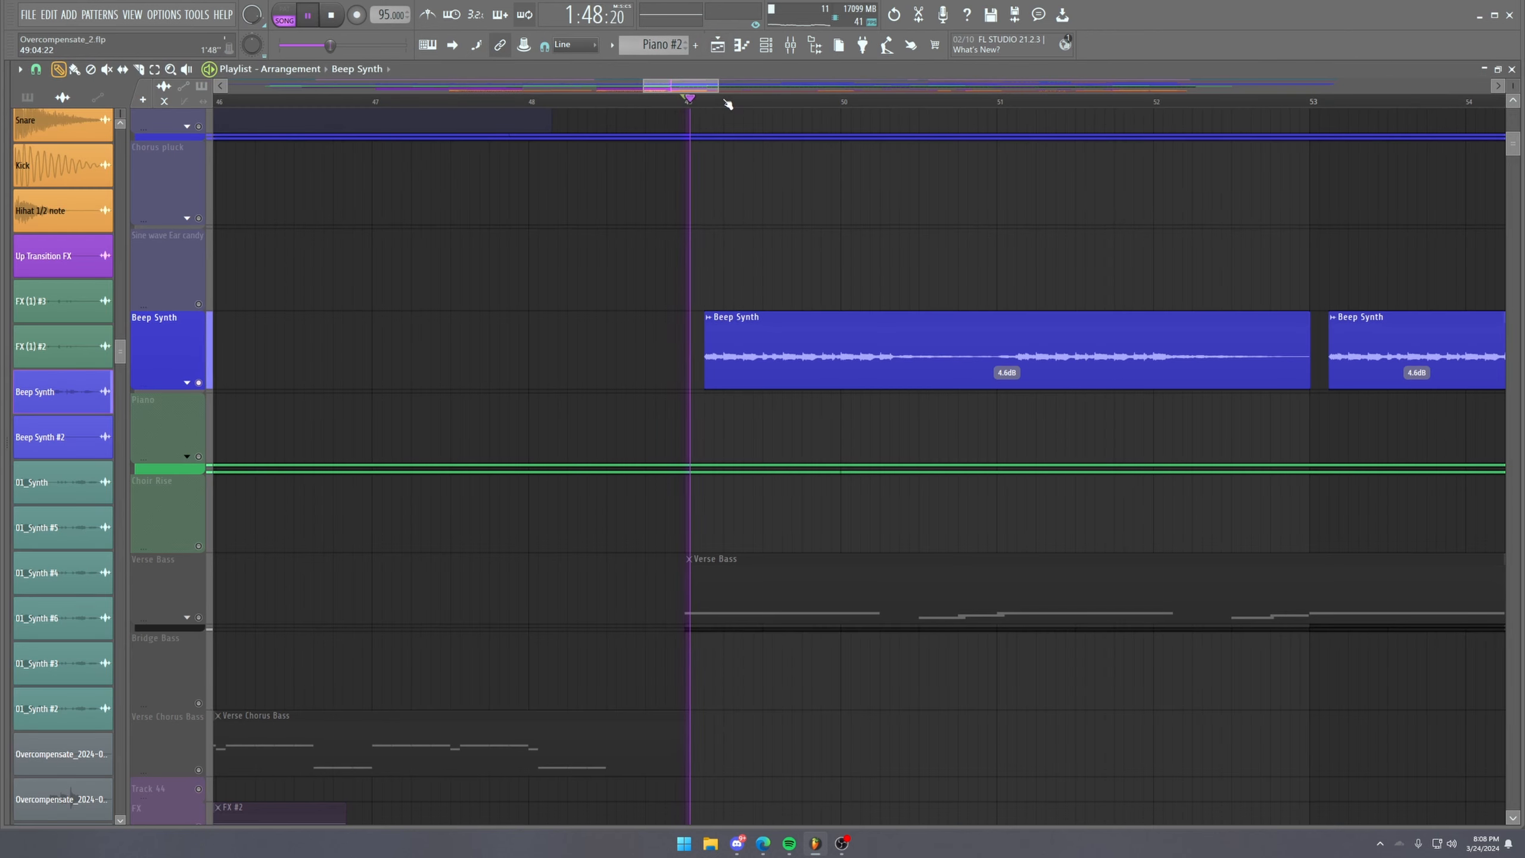
pyautogui.scroll(-3, 727, 90)
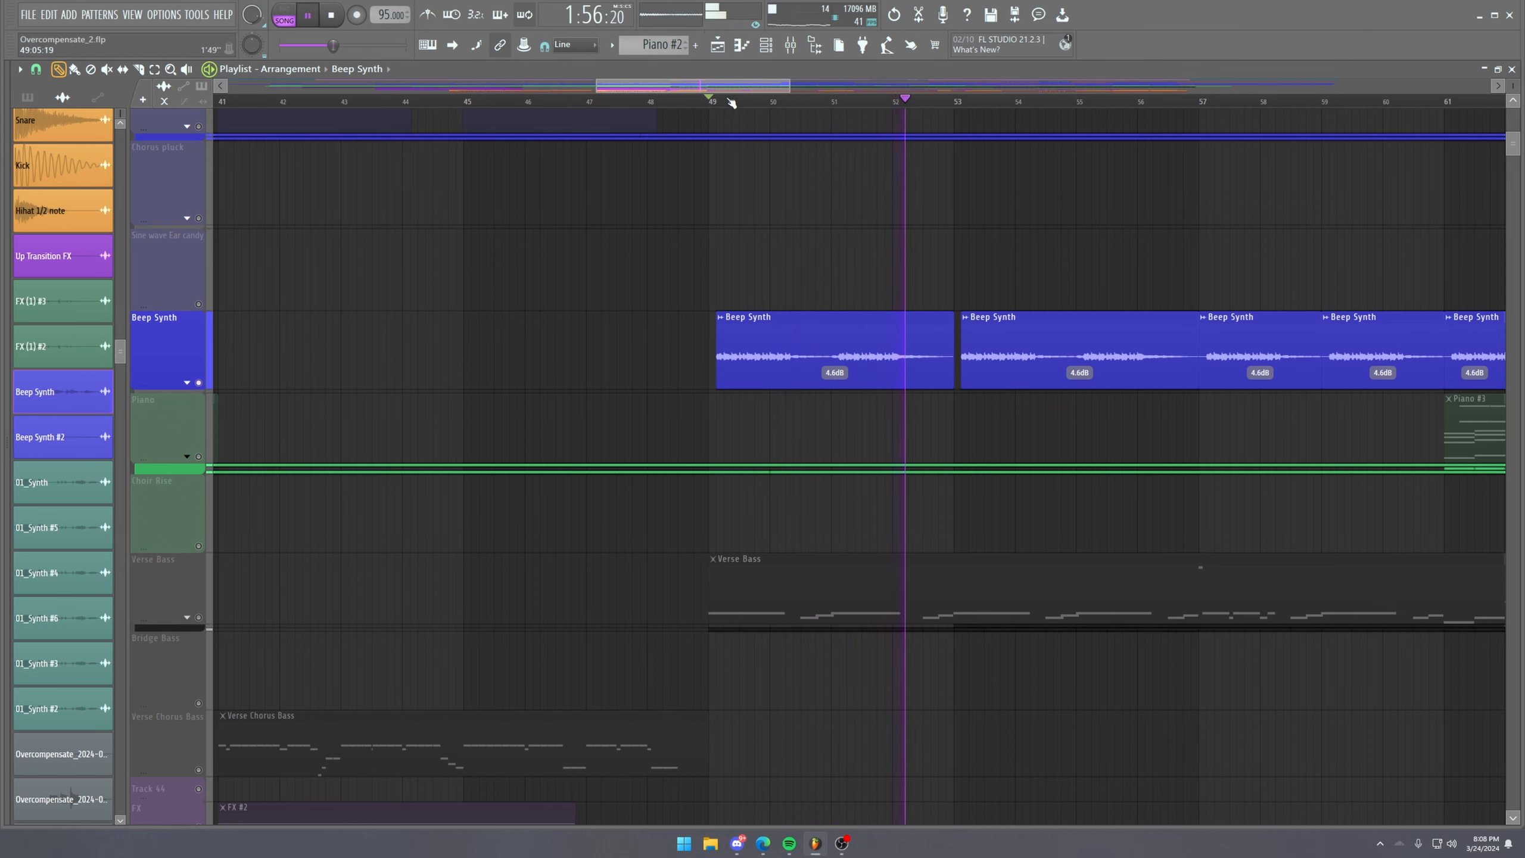
pyautogui.press('space')
# Open the Verse Bass pattern's notes in the piano roll and examine its opening bars.
pyautogui.scroll(-5, 714, 259)
pyautogui.doubleClick(715, 259)
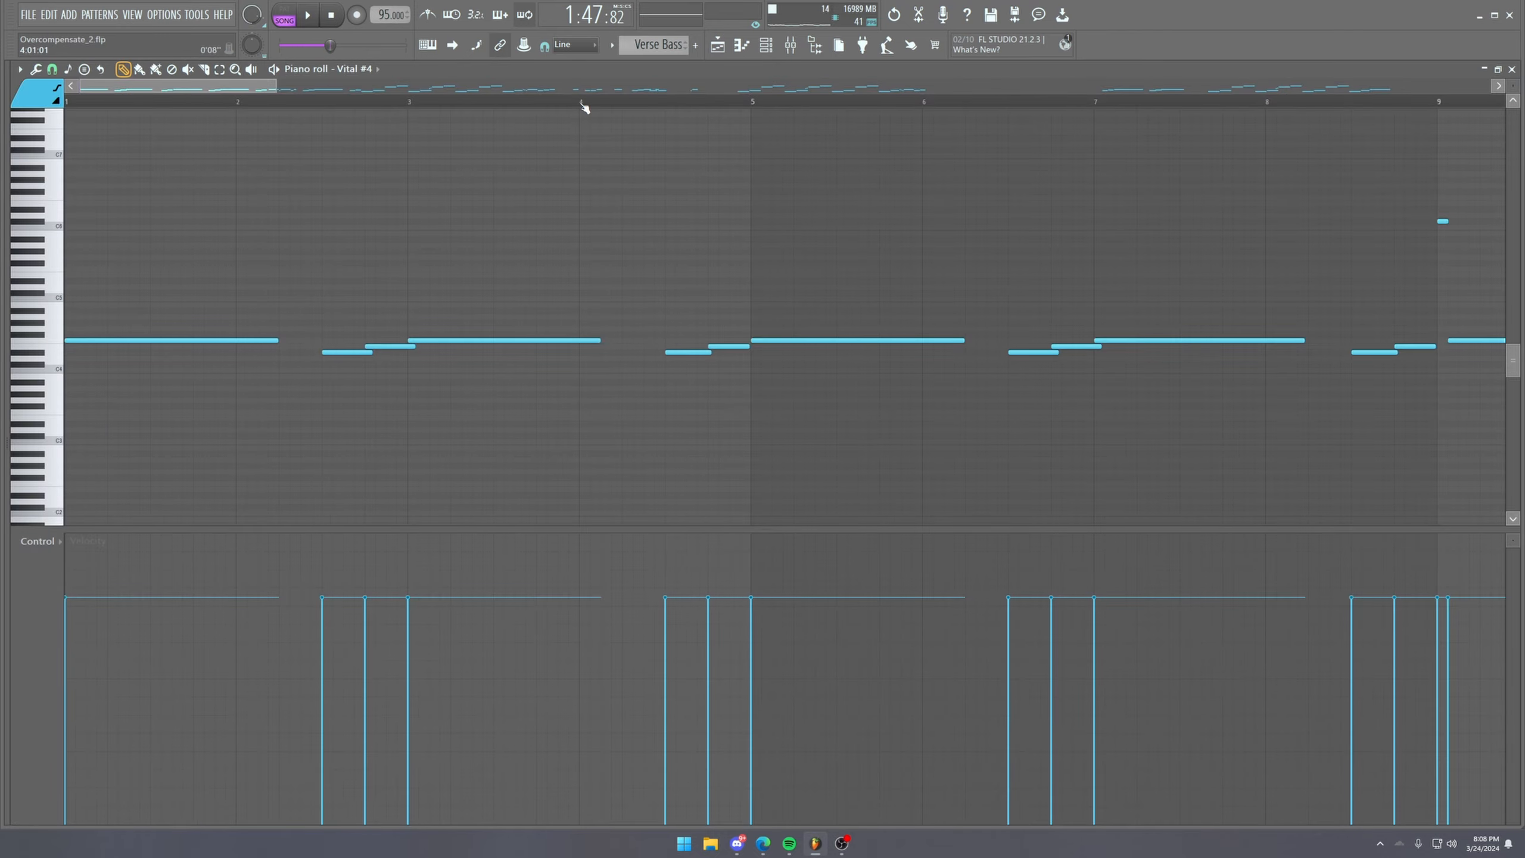
pyautogui.moveTo(127, 98); pyautogui.dragTo(114, 95)
# Open the Vital #4 synth from the channel rack and reposition its window to view the oscillator settings.
pyautogui.click(765, 46)
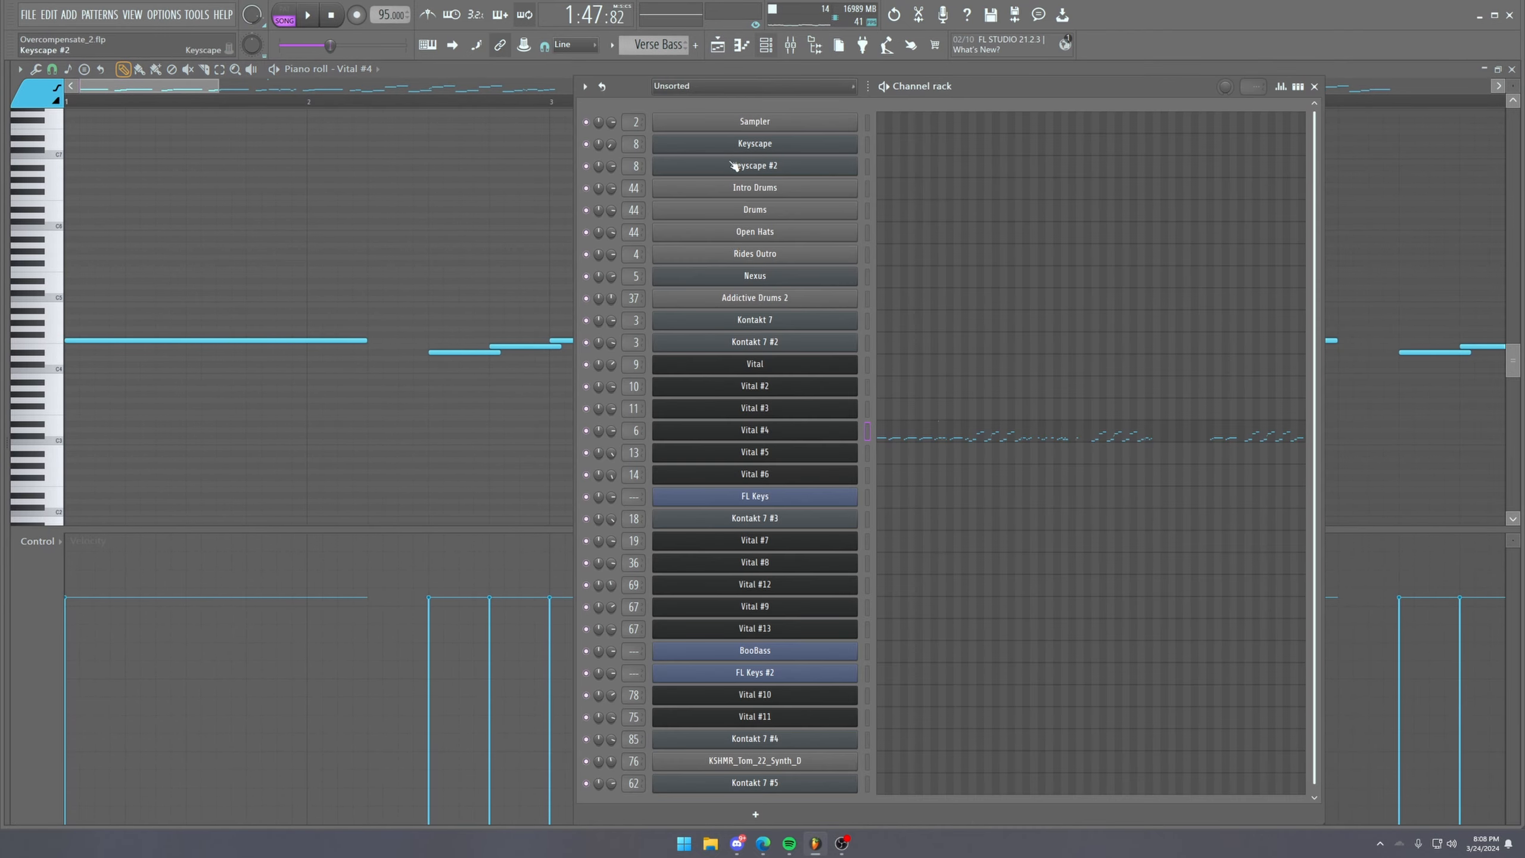
pyautogui.click(764, 430)
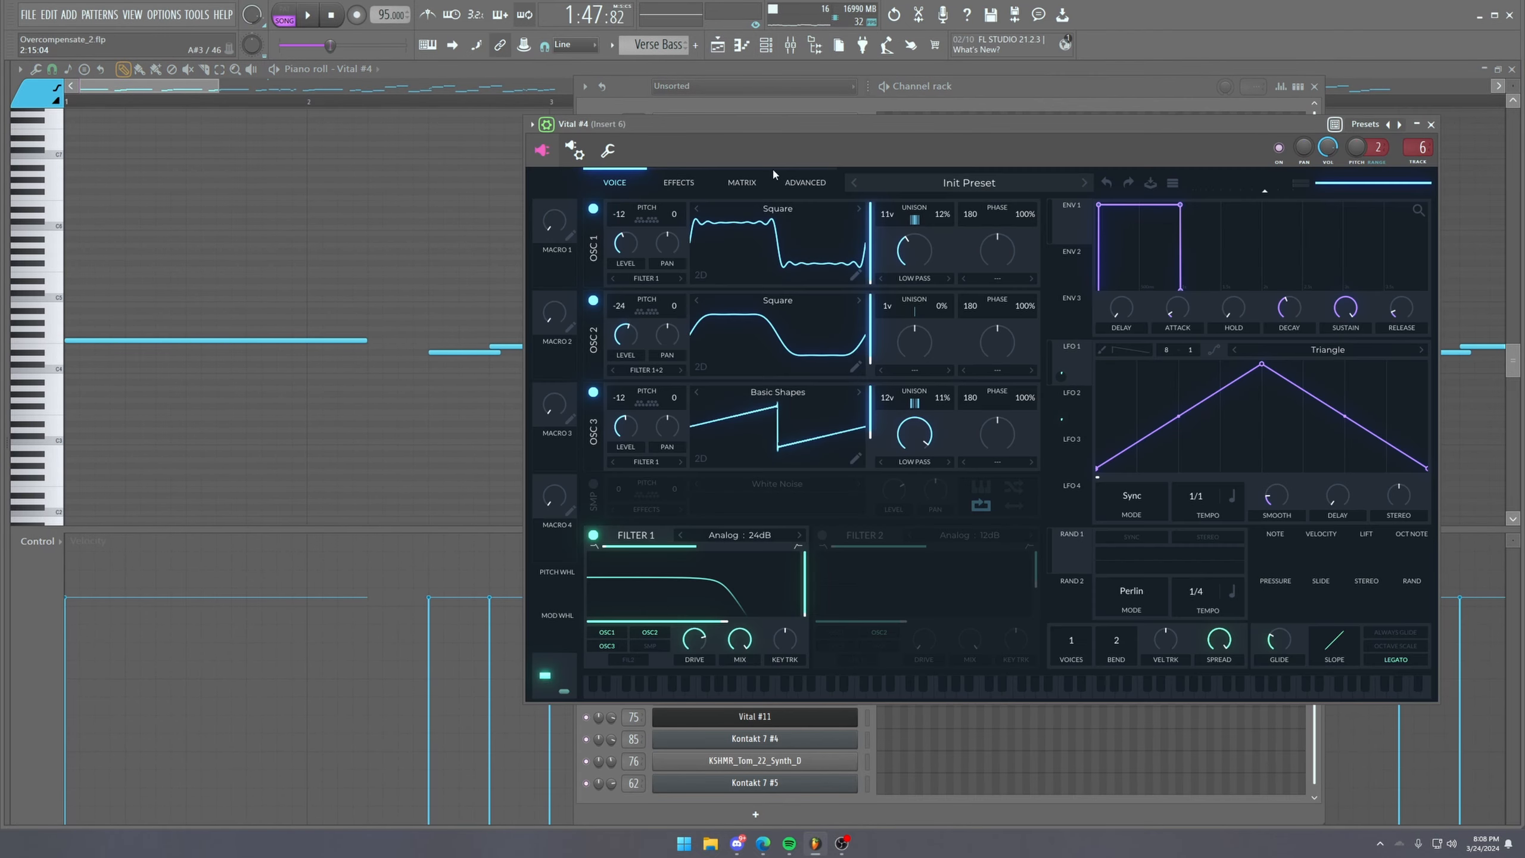
pyautogui.moveTo(784, 124); pyautogui.dragTo(580, 110)
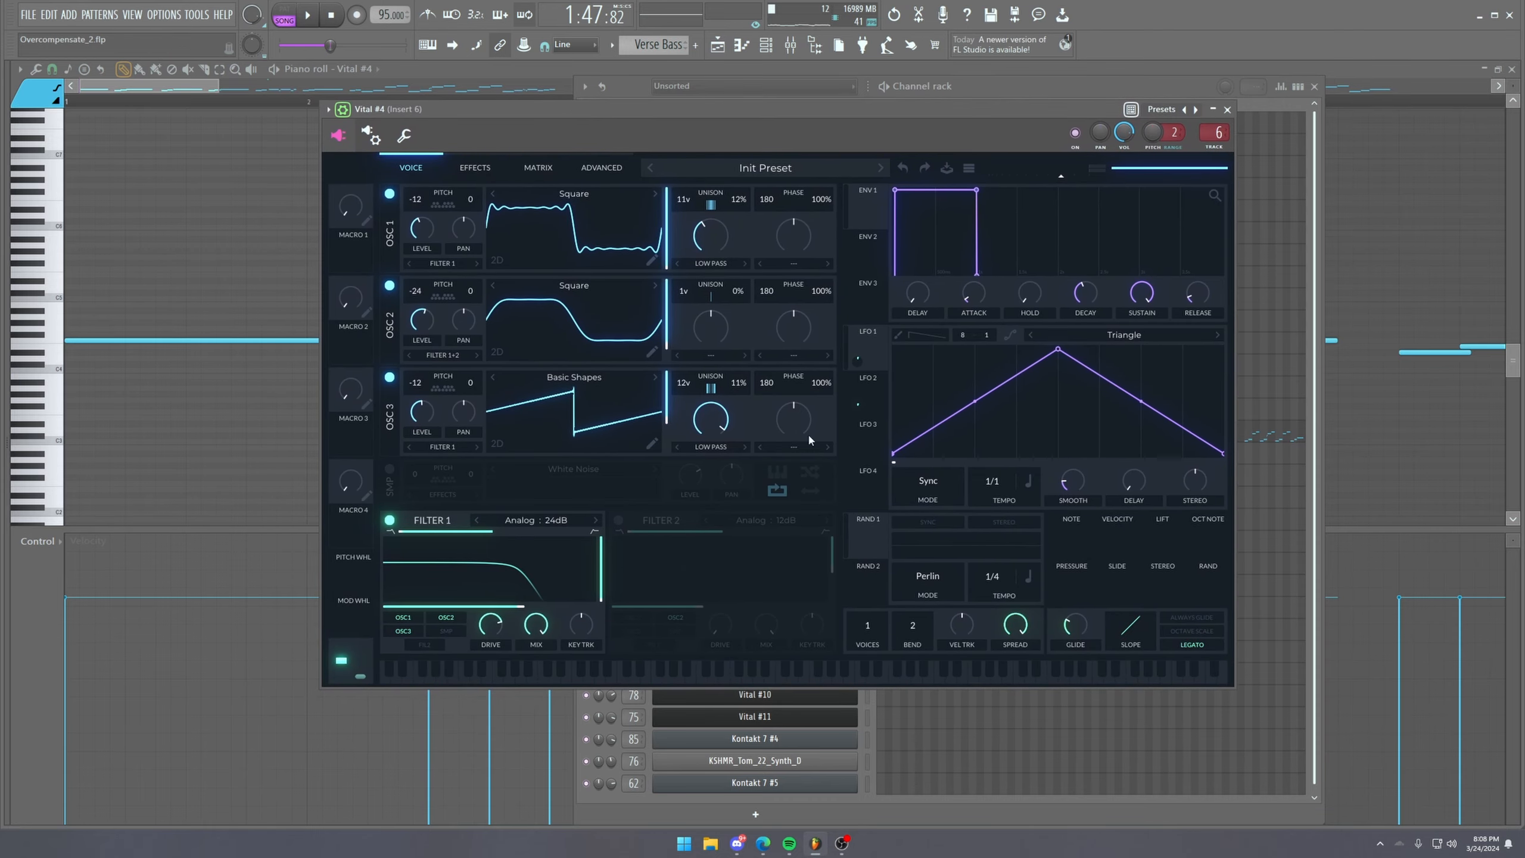
# Play the verse bass, view Vital #4's chorus, distortion, equalizer and filter effects, and close the synth.
pyautogui.press('space')
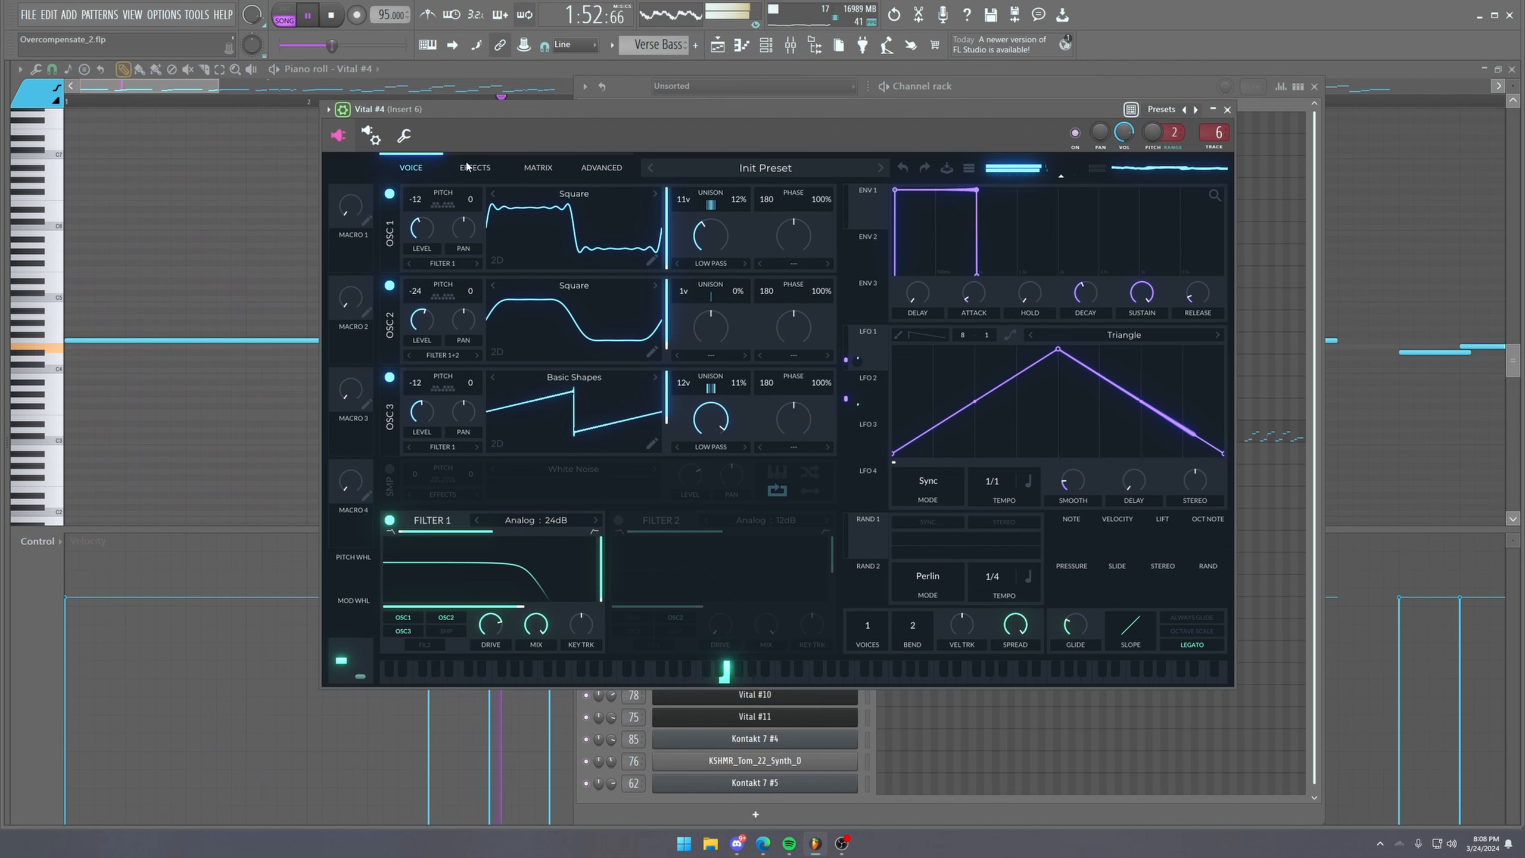
pyautogui.press('space')
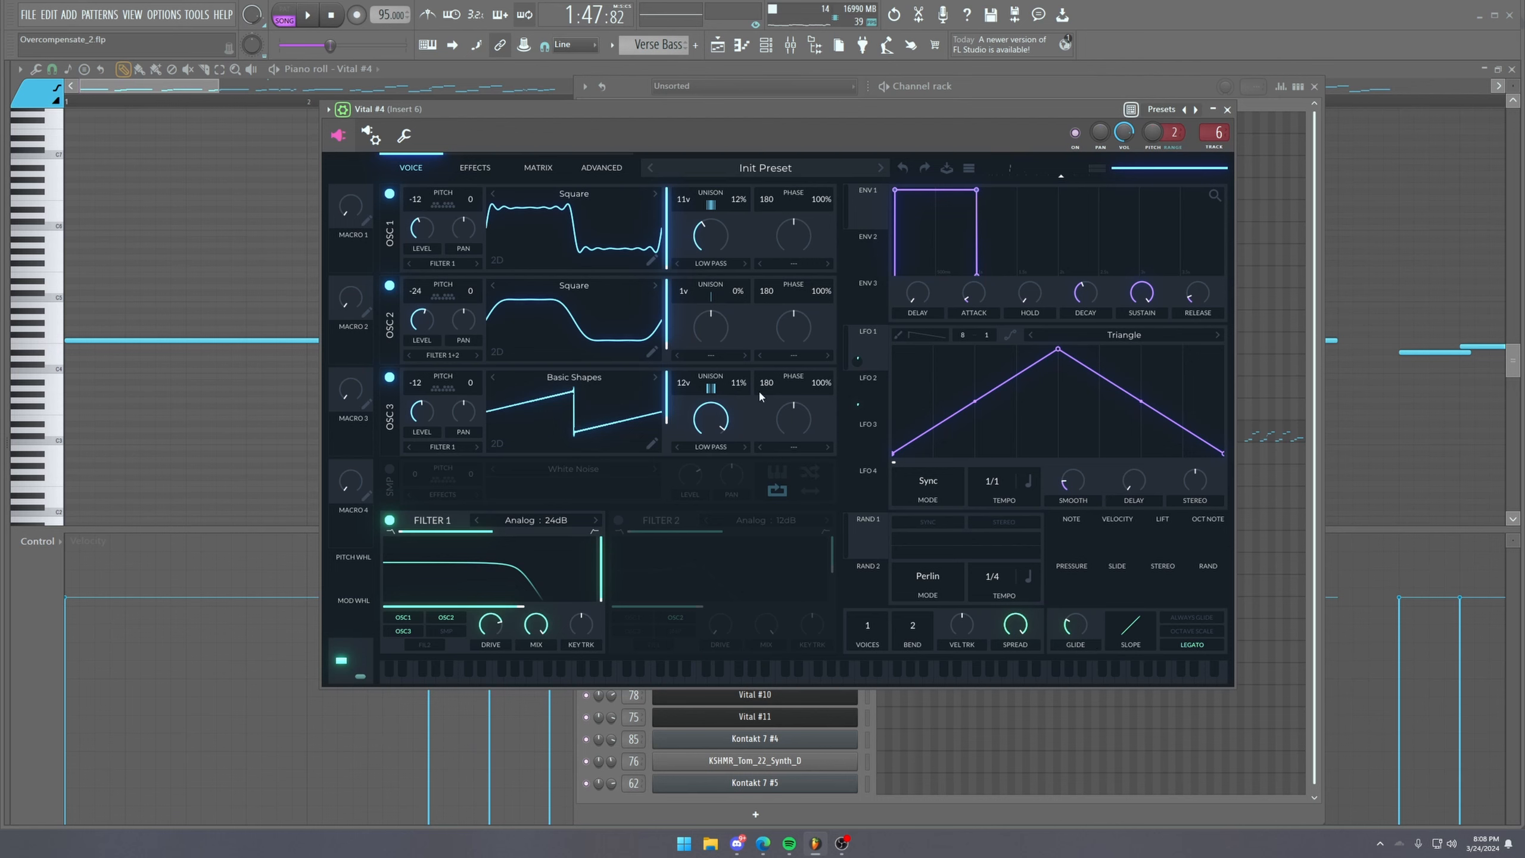
pyautogui.click(459, 171)
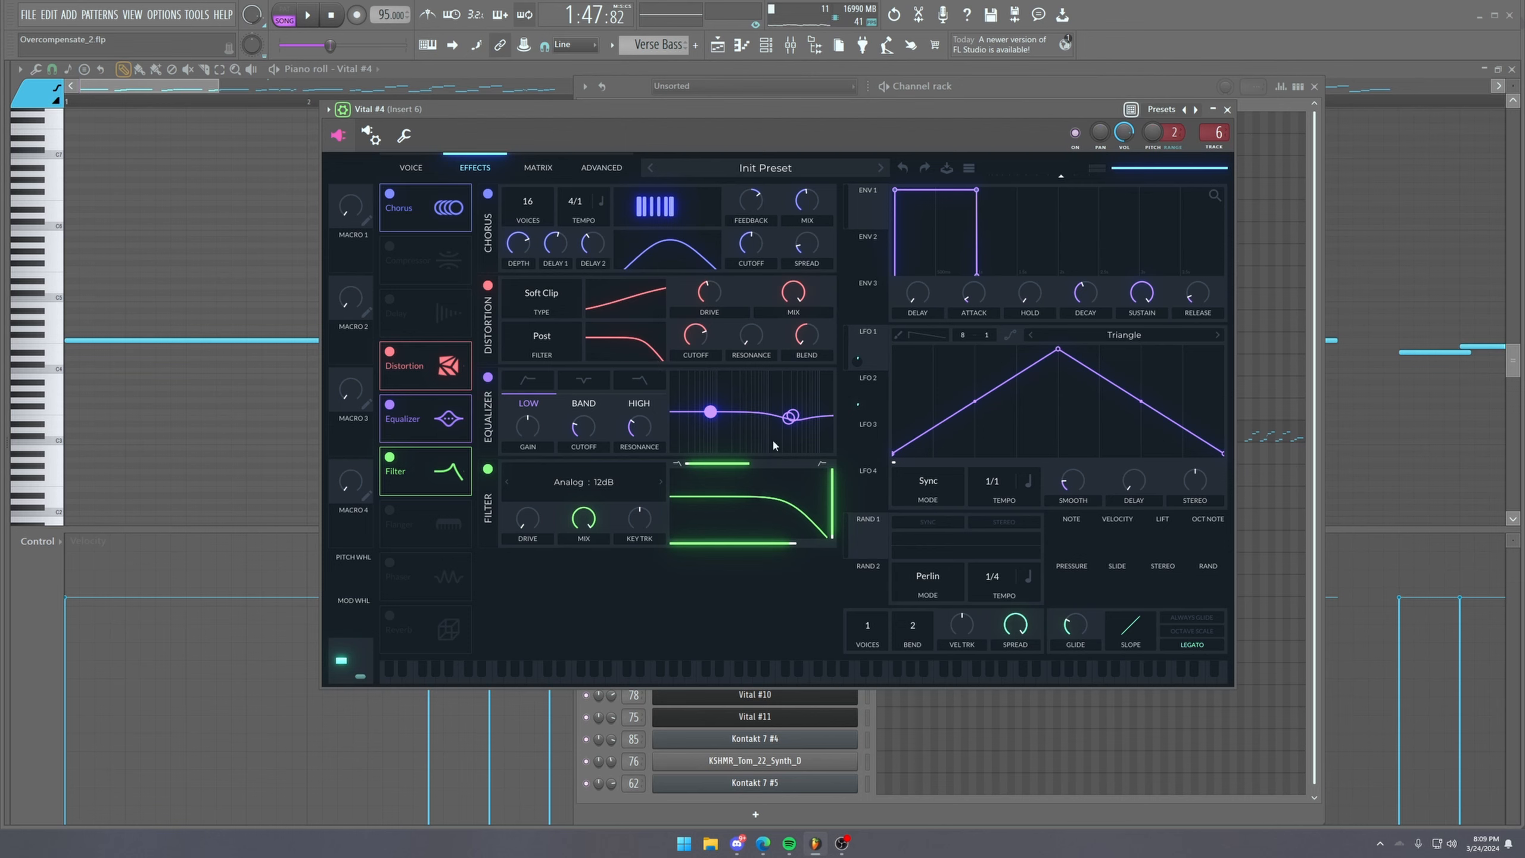
pyautogui.click(1227, 110)
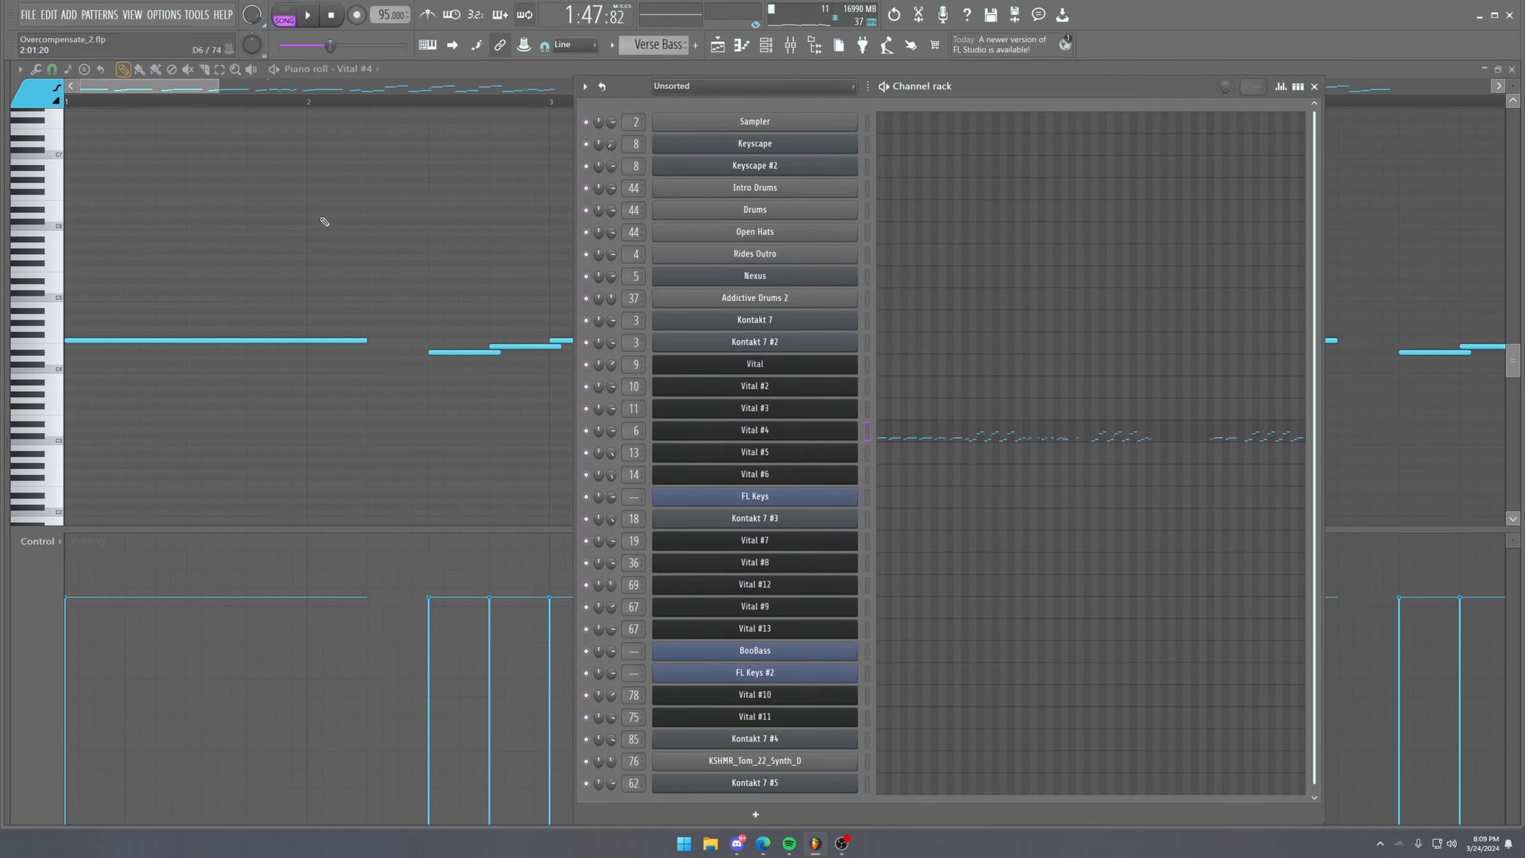
# Go to the verse bass's mixer insert, Insert 6, and view its Distructor effect.
pyautogui.press('F6')
pyautogui.press('F9')
pyautogui.click(140, 118)
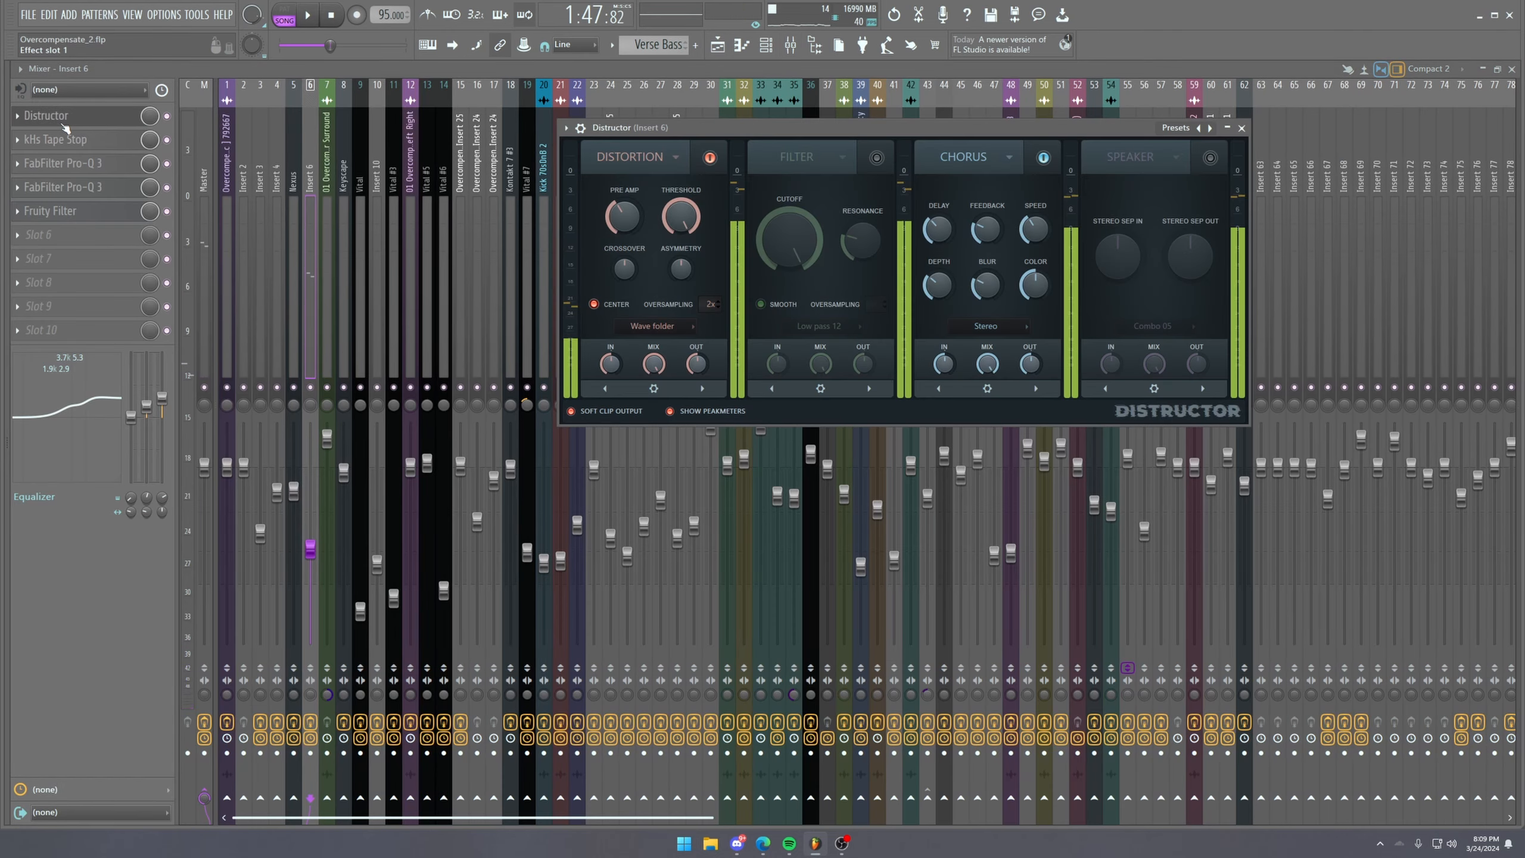
pyautogui.click(66, 120)
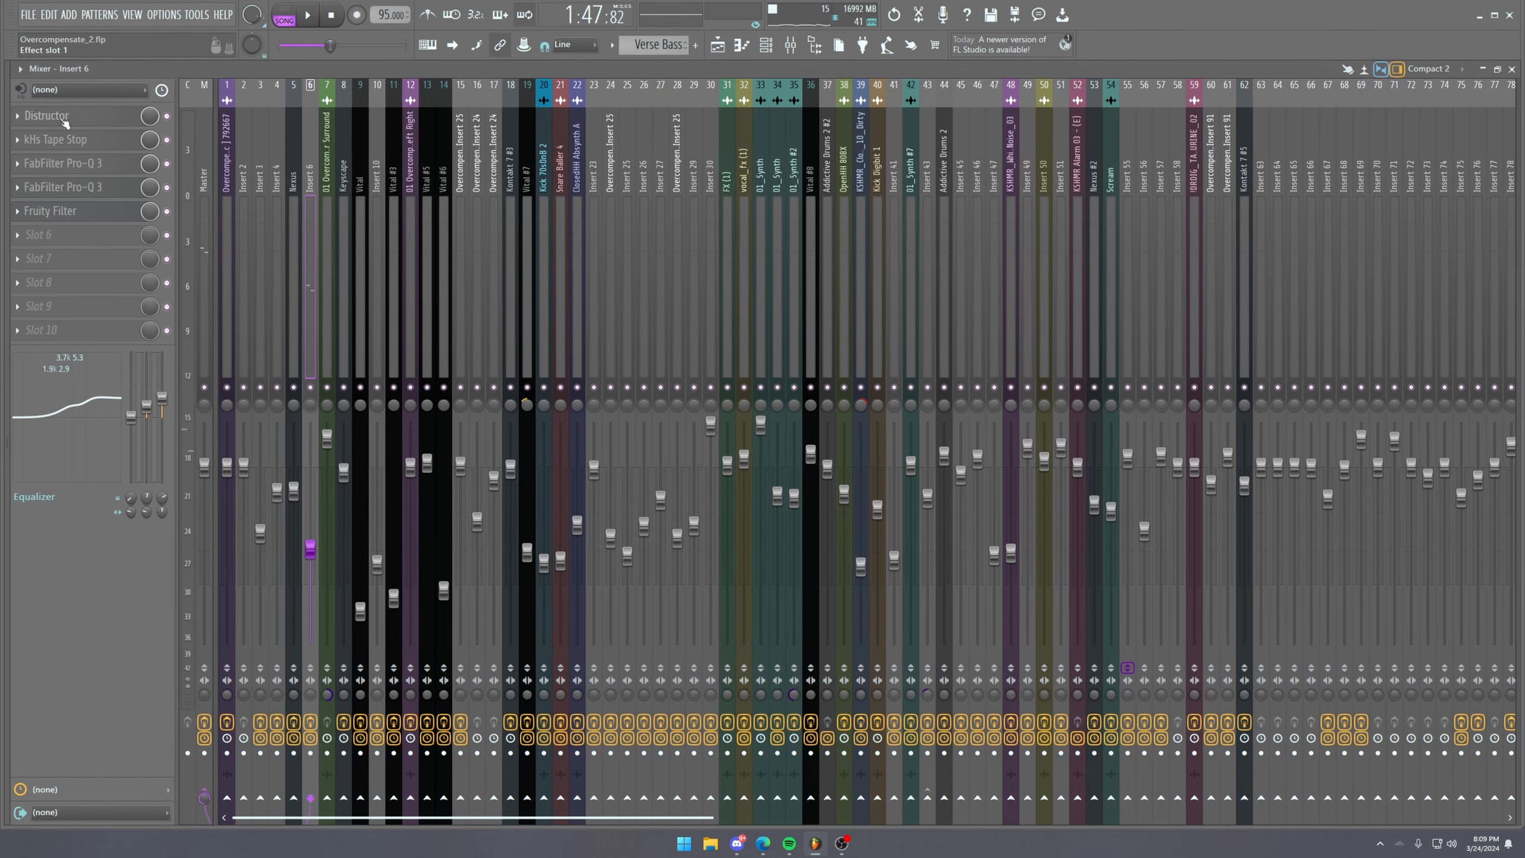
# Play the verse bass while switching Distructor's bypass state for comparison, and reopen the effect's window.
pyautogui.press('space')
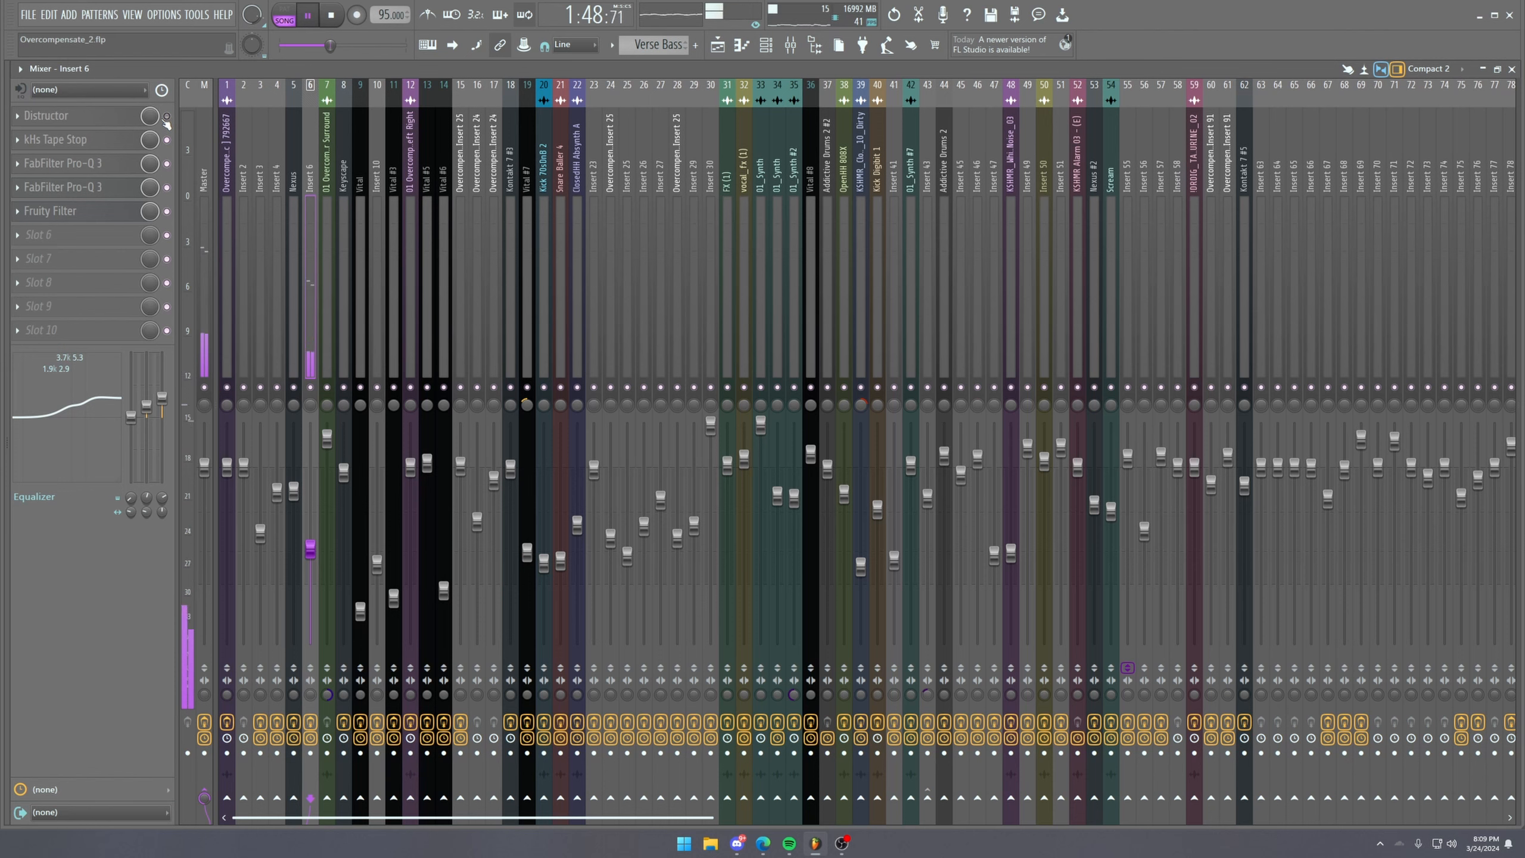
pyautogui.click(167, 117)
pyautogui.press('space')
pyautogui.press('space')
pyautogui.click(107, 122)
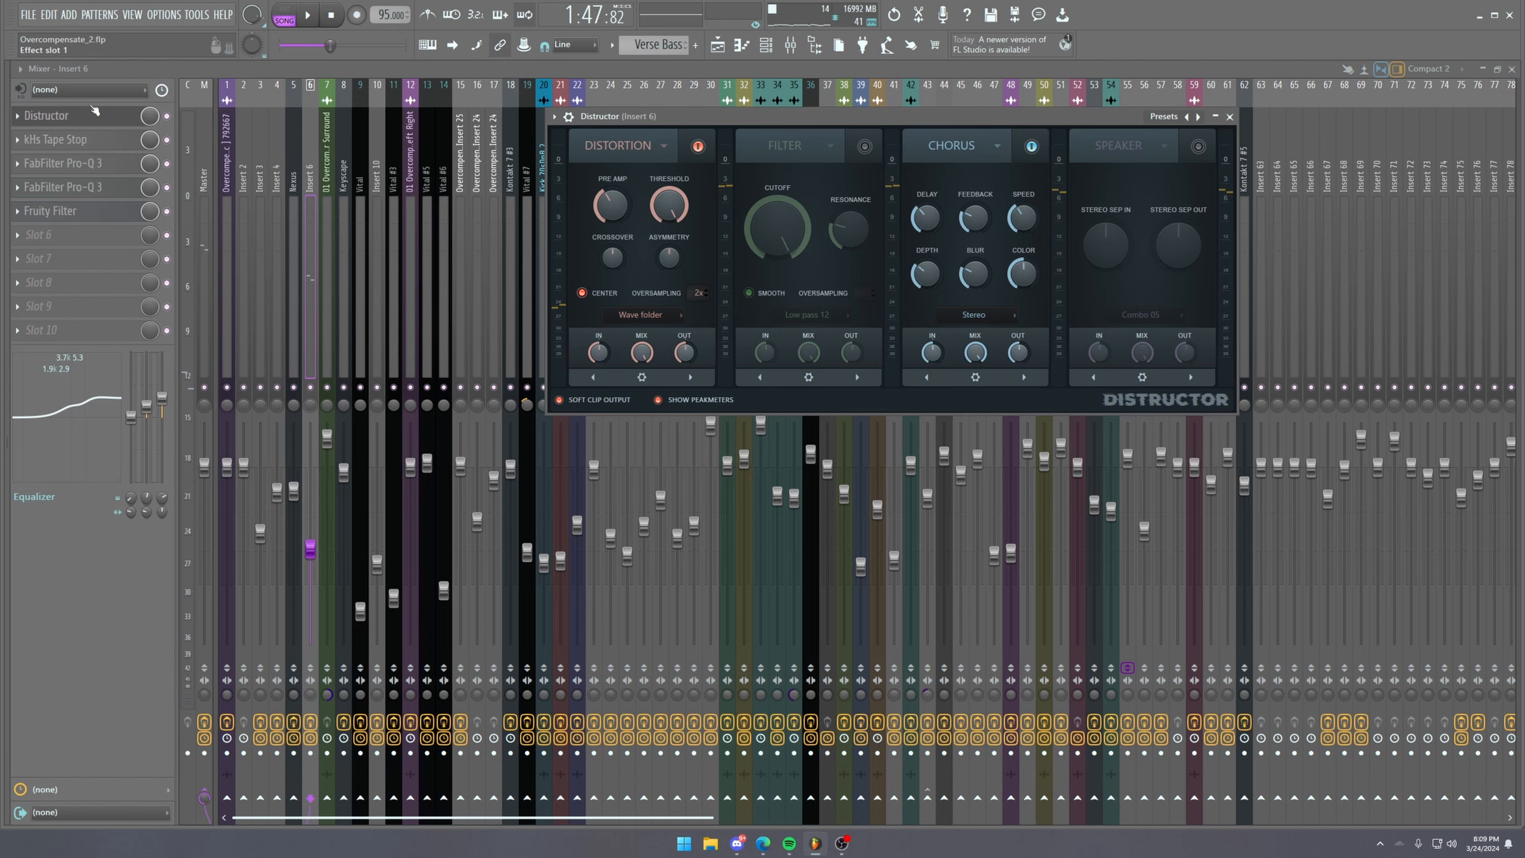
# Close Distructor on Insert 6 and try out the kHs Tape Stop by toggling its tape motor during playback.
pyautogui.click(93, 114)
pyautogui.click(158, 117)
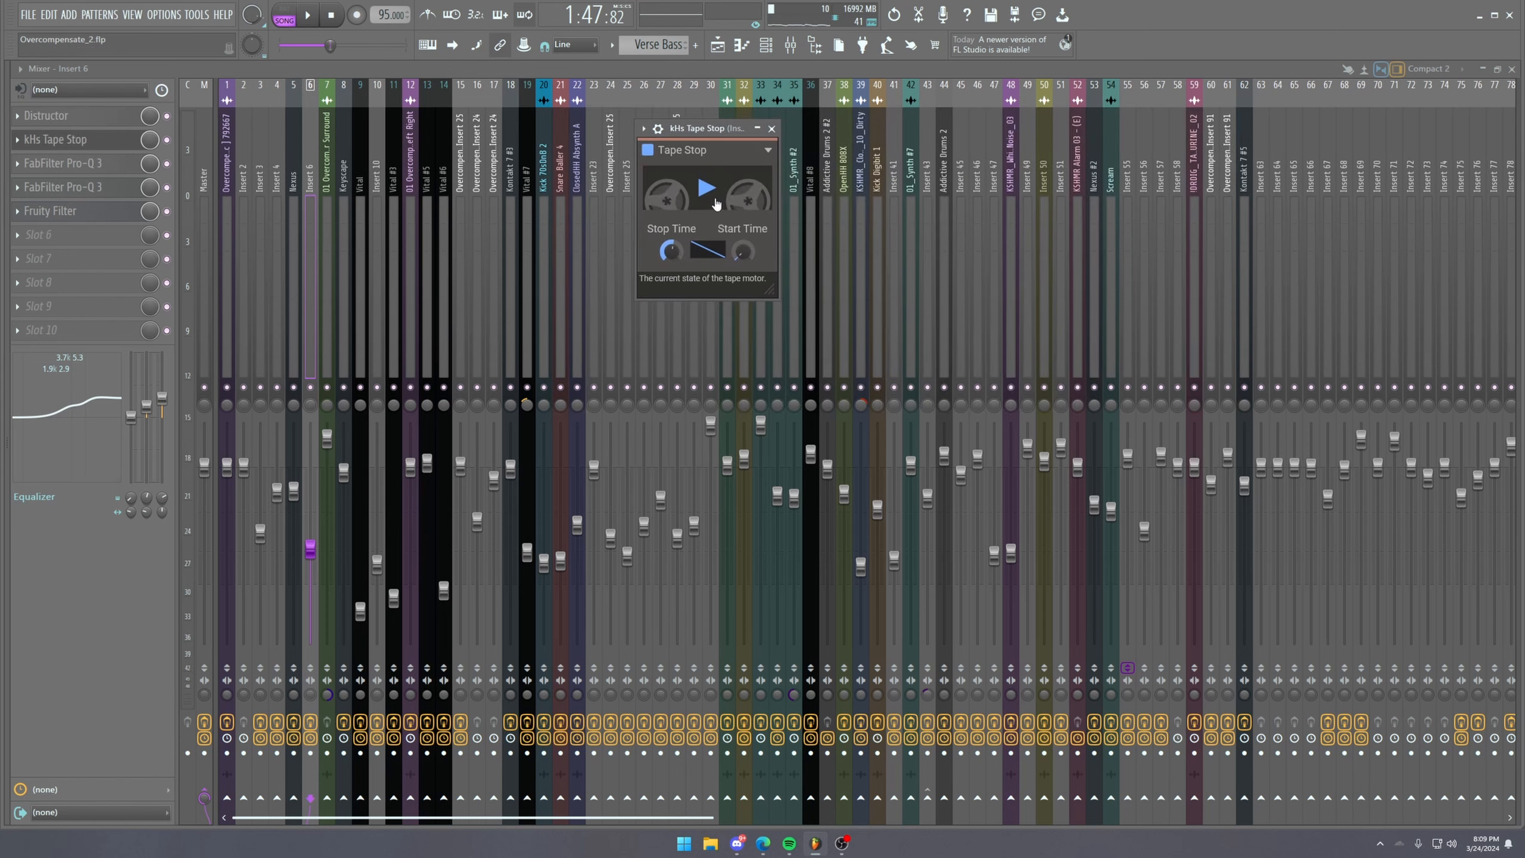
pyautogui.press('space')
pyautogui.click(705, 195)
pyautogui.click(705, 195)
pyautogui.click(705, 195)
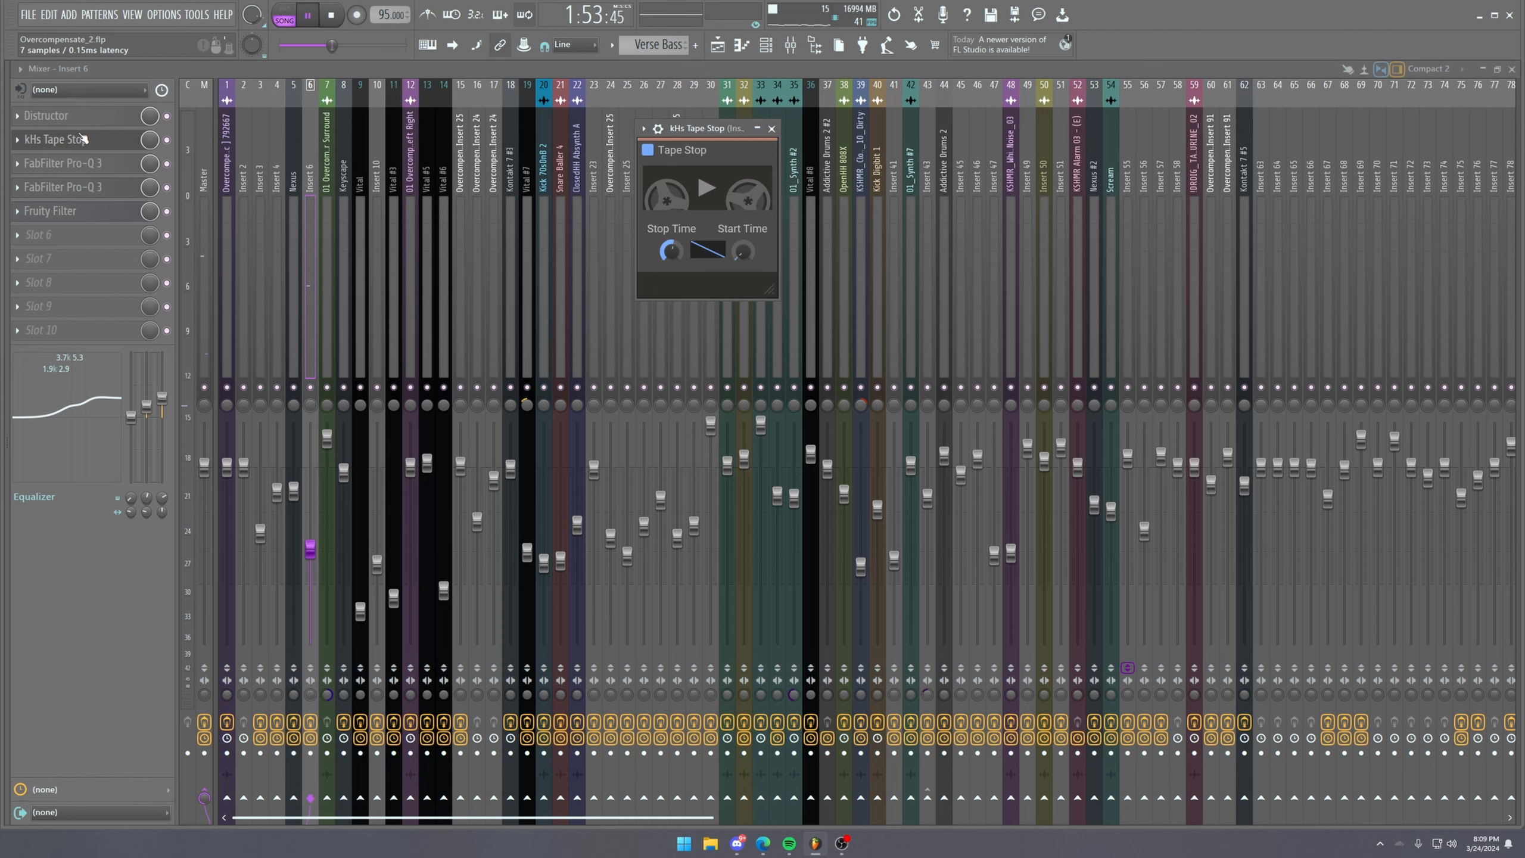
# Open the first FabFilter Pro-Q 3 on Insert 6 and inspect its high boost band while playing the bass.
pyautogui.click(93, 146)
pyautogui.click(105, 163)
pyautogui.click(105, 163)
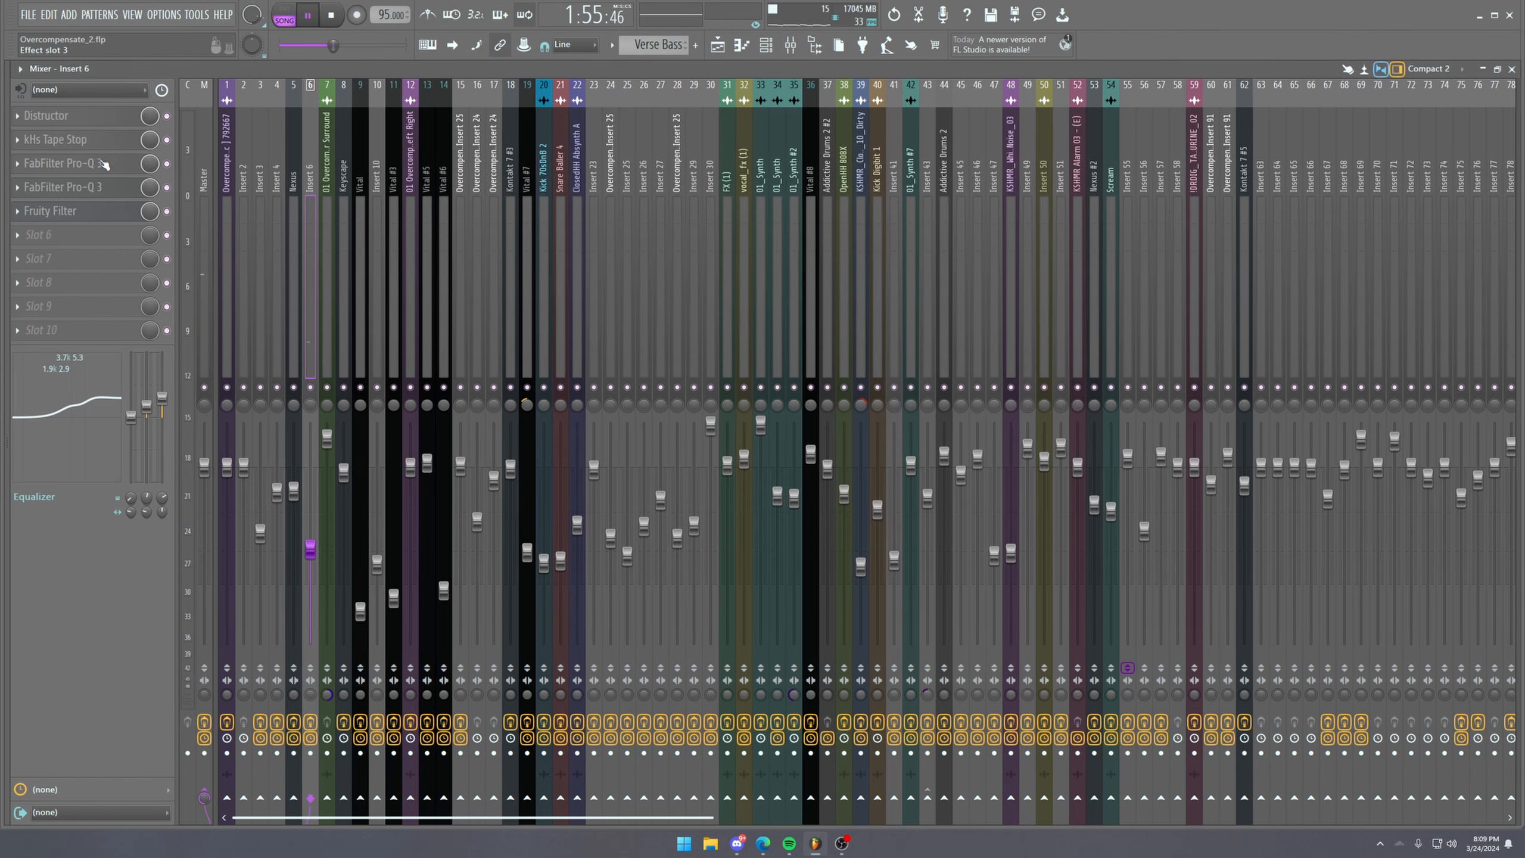
pyautogui.click(104, 164)
pyautogui.moveTo(799, 118); pyautogui.dragTo(702, 113)
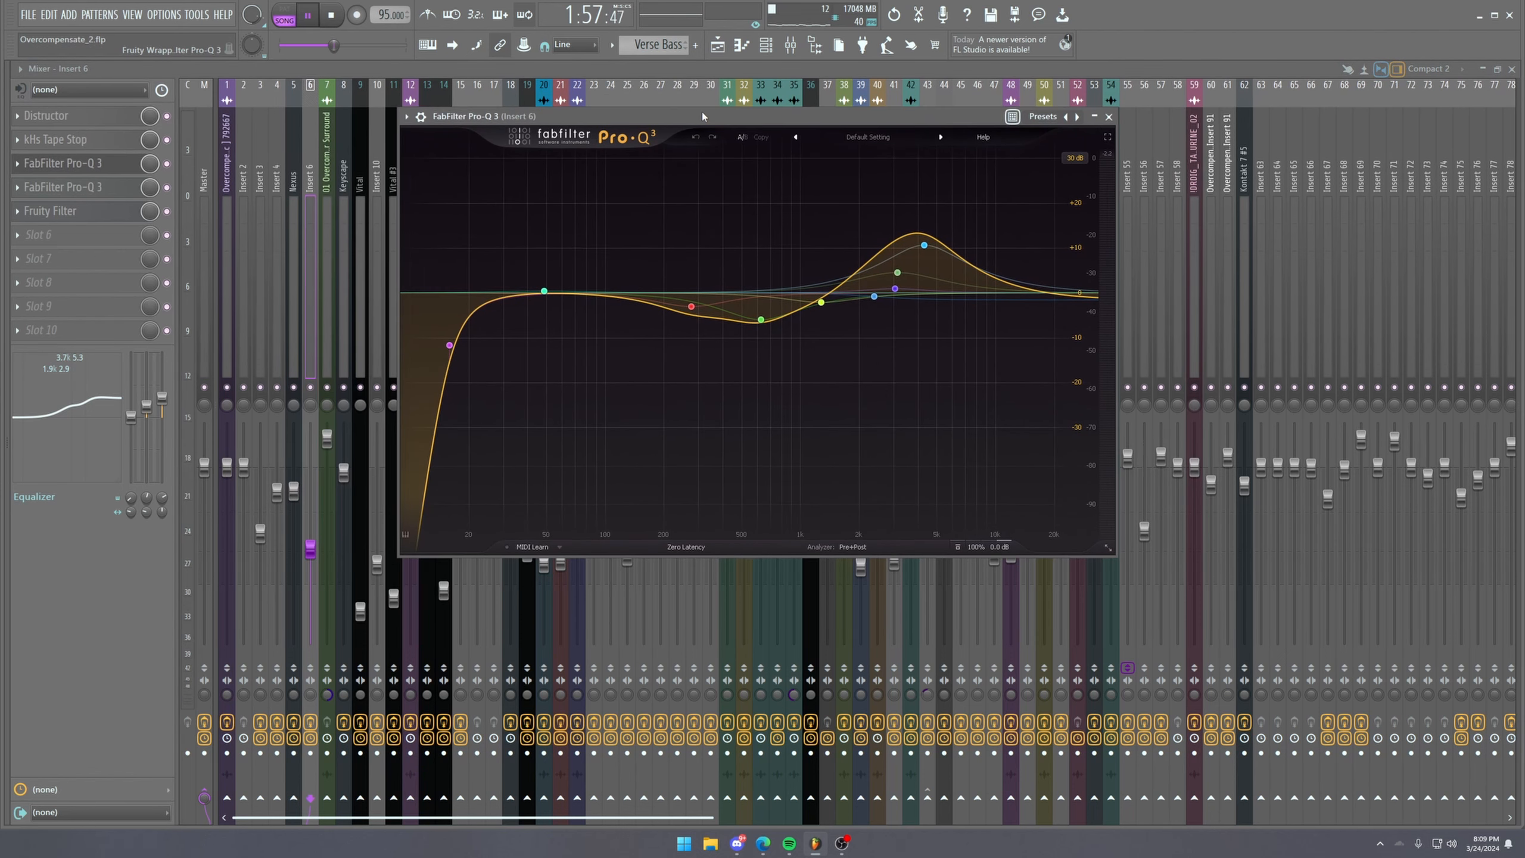
pyautogui.click(925, 246)
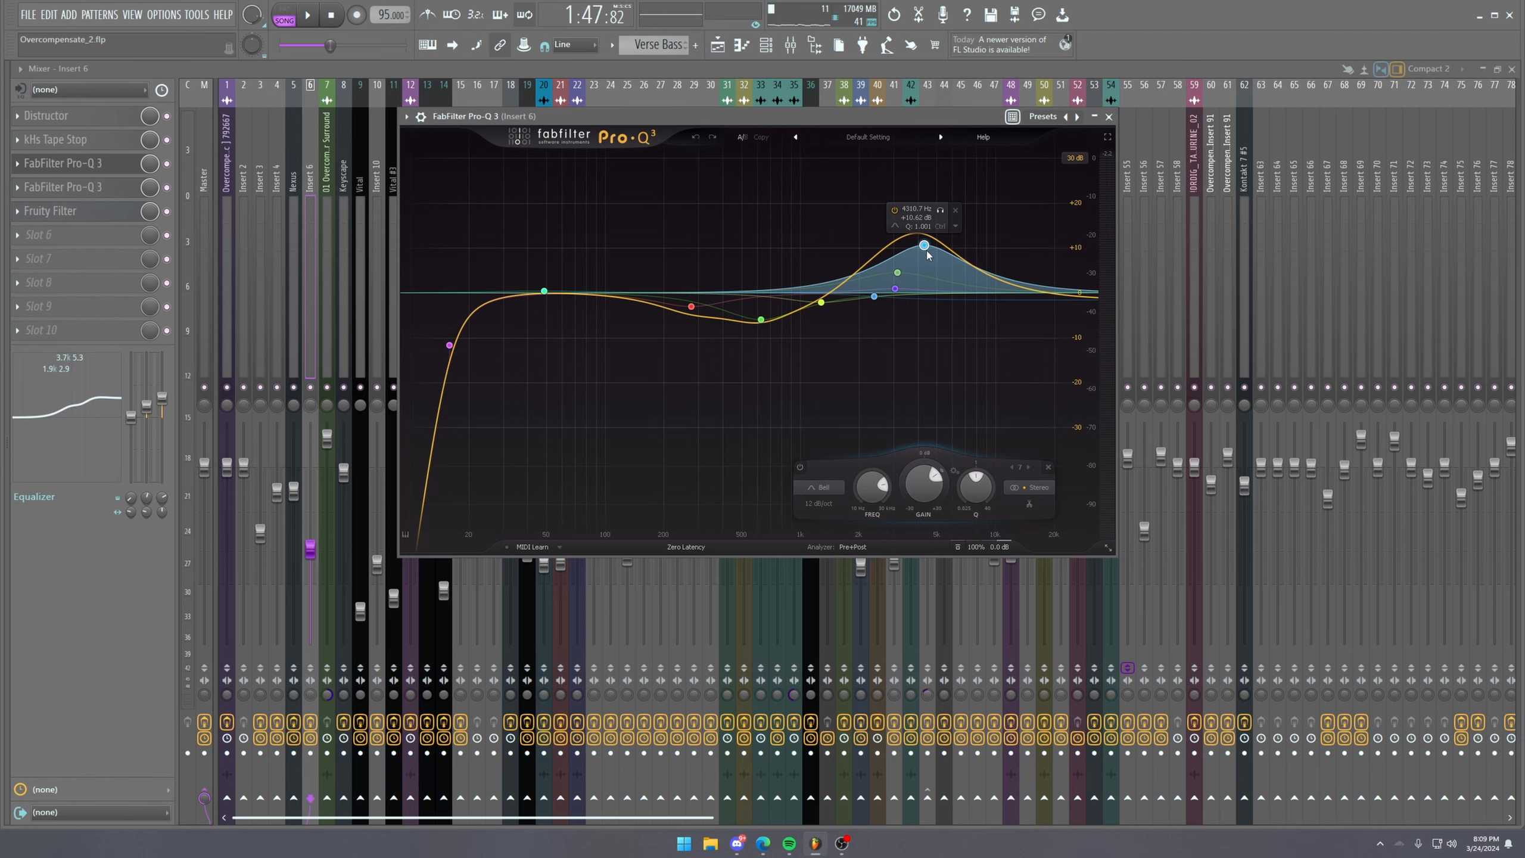
pyautogui.click(939, 214)
pyautogui.press('space')
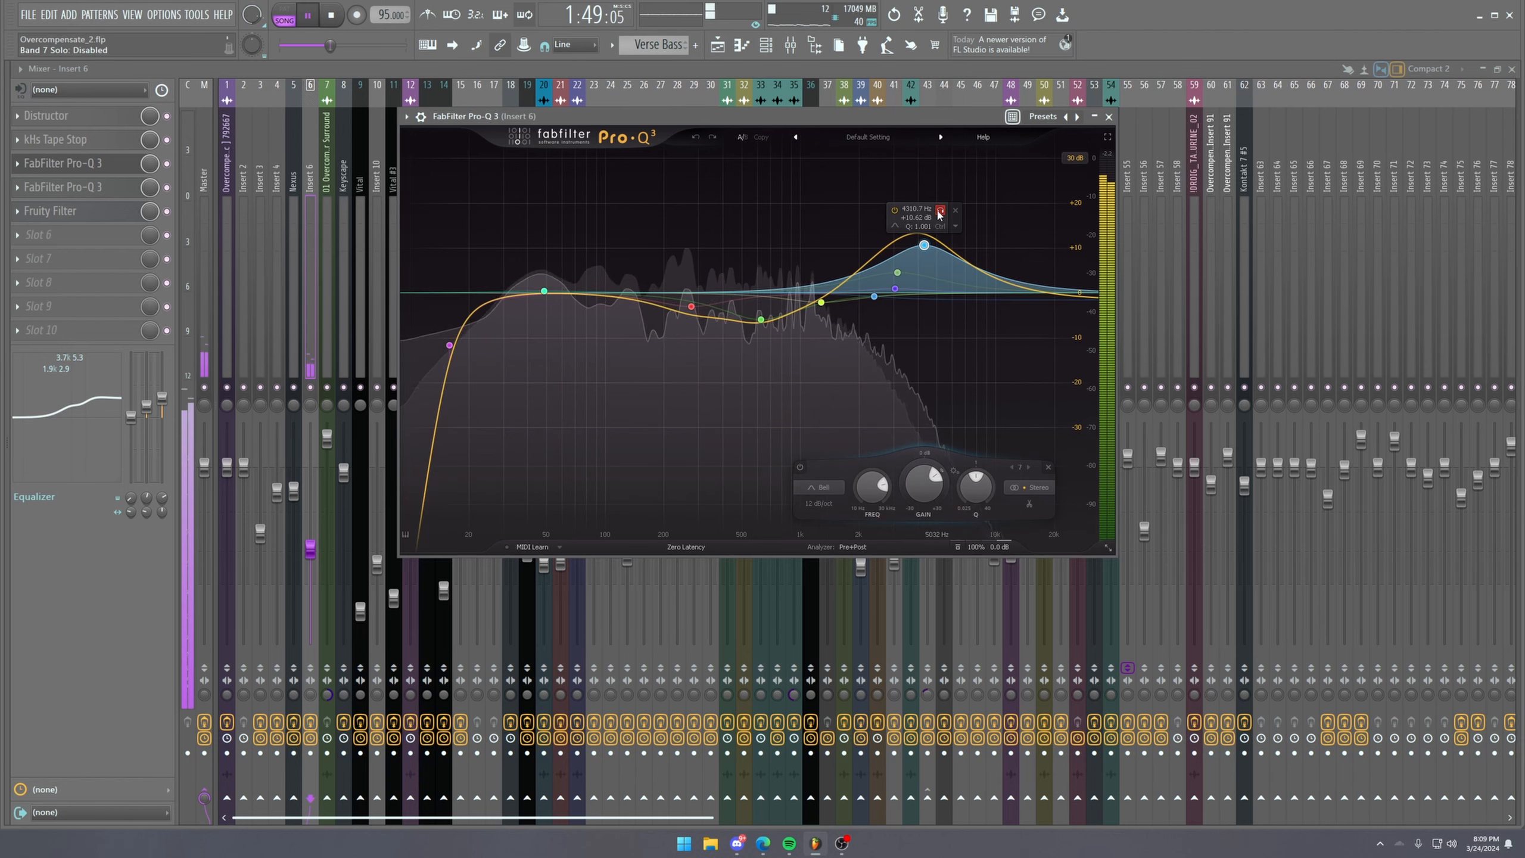
pyautogui.press('space')
# Inspect the EQ curve of the second FabFilter Pro-Q 3 on Insert 6, close it and play the bass.
pyautogui.click(107, 183)
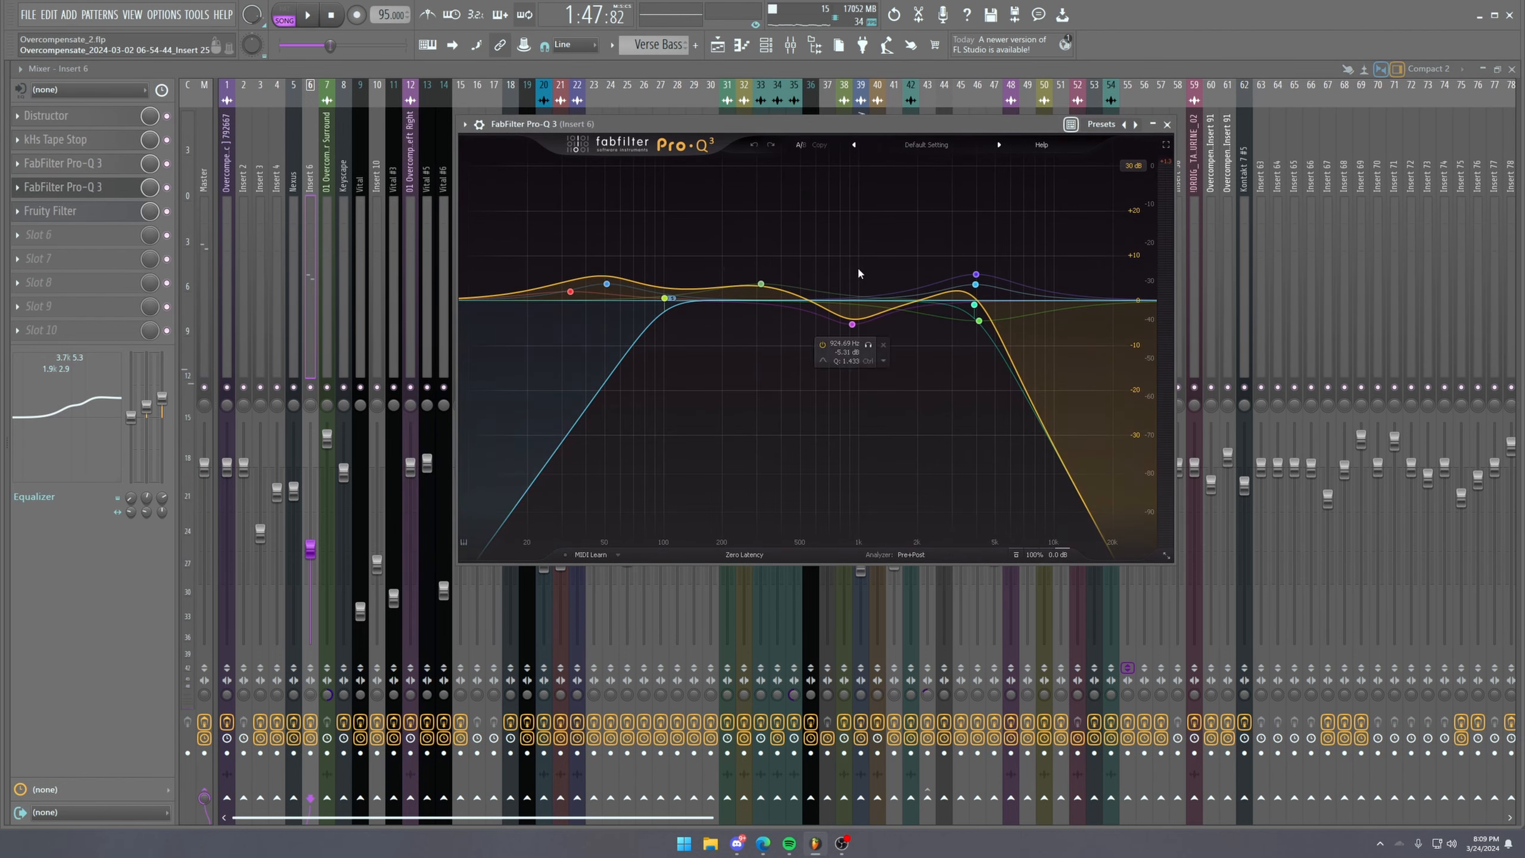
pyautogui.moveTo(957, 299)
pyautogui.click(53, 187)
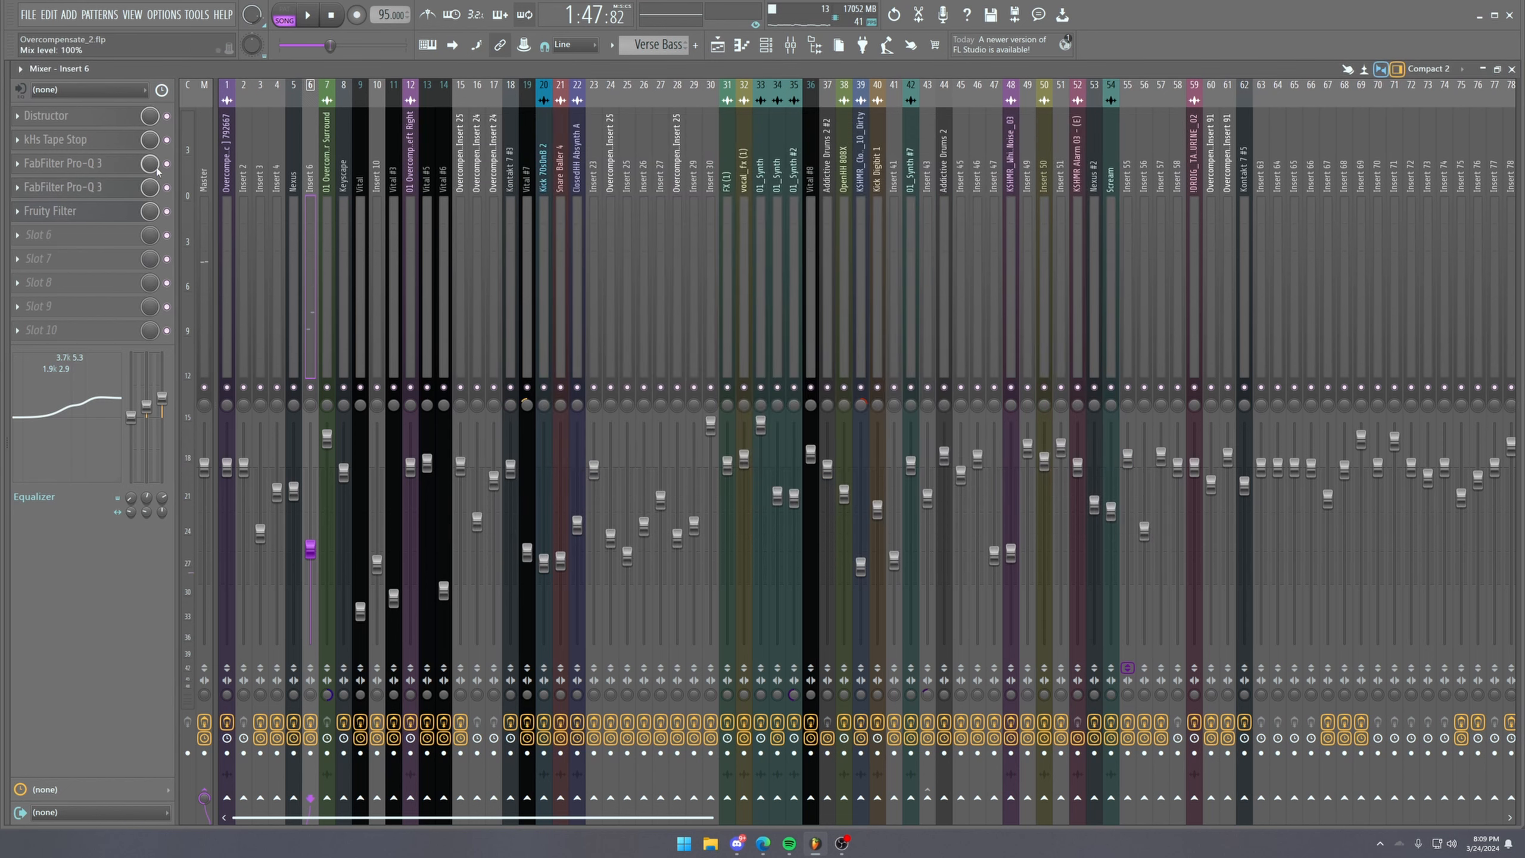
pyautogui.press('space')
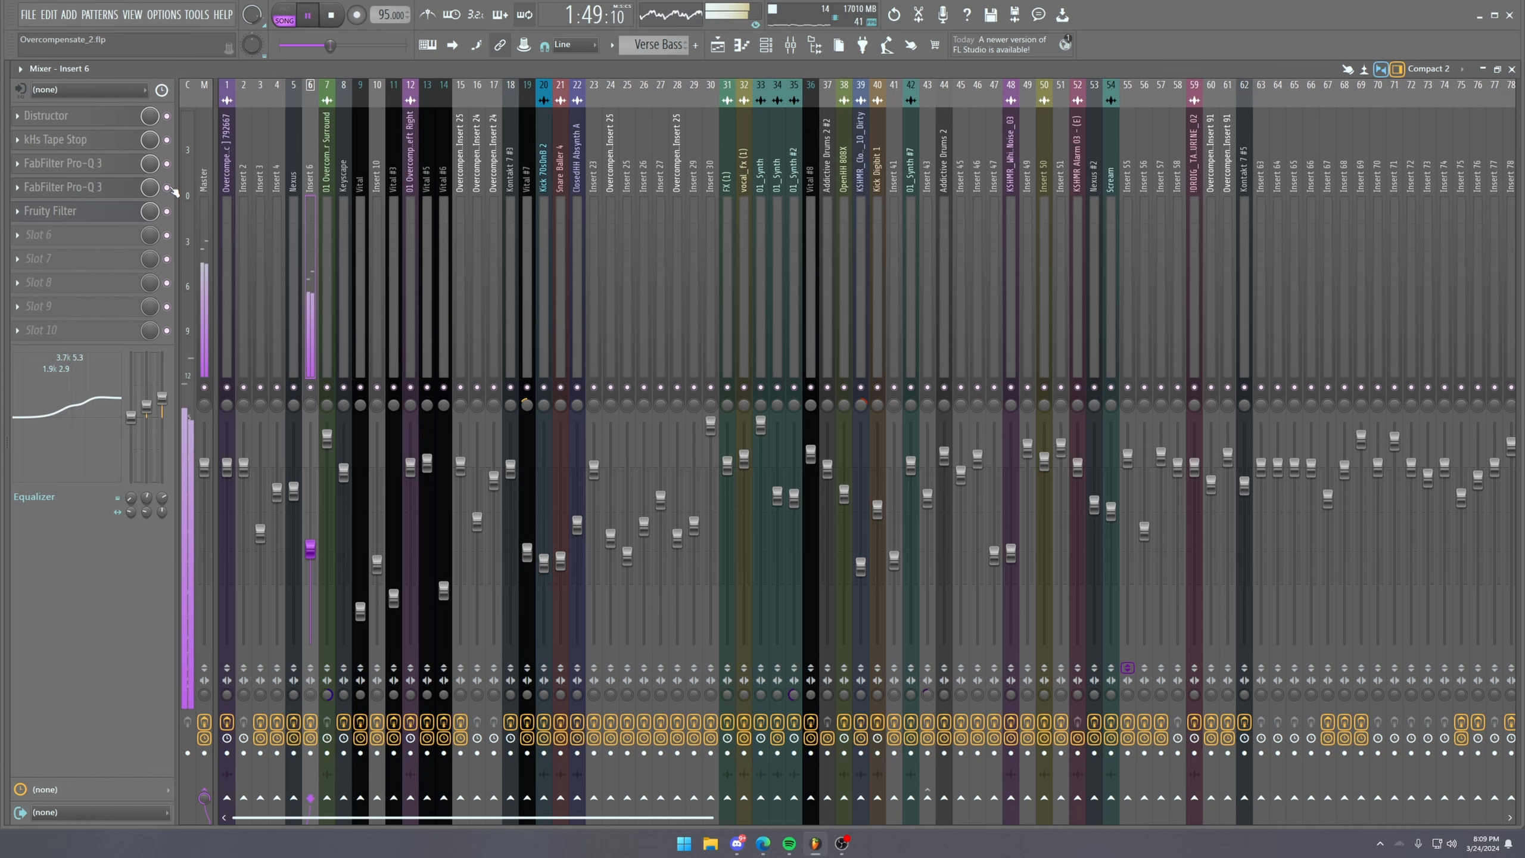
pyautogui.press('space')
# Open the Fruity Filter on Insert 6 and examine its cutoff frequency control during playback.
pyautogui.click(107, 216)
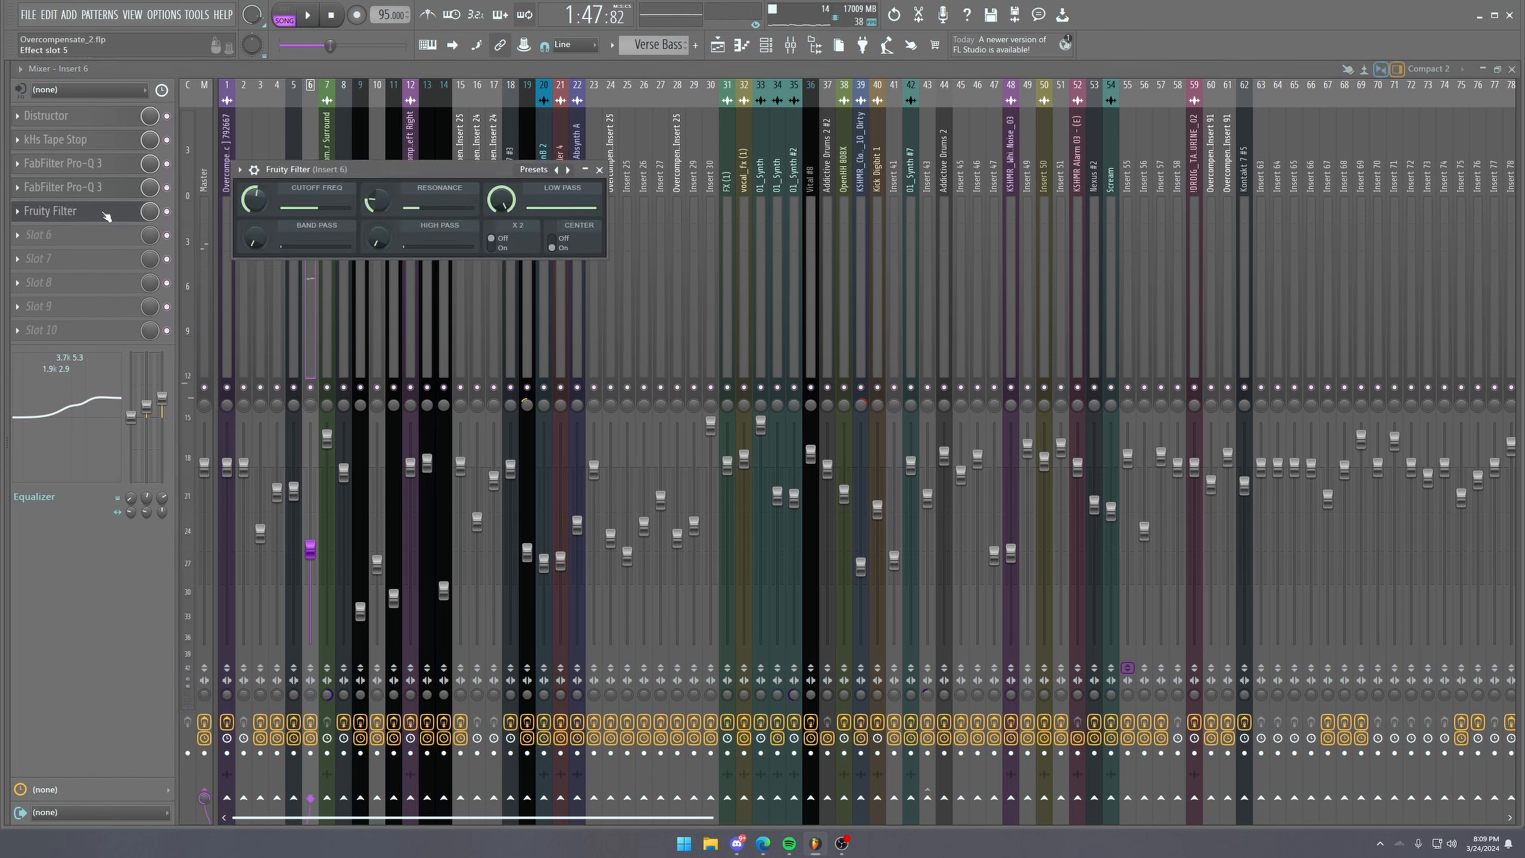
pyautogui.click(107, 216)
pyautogui.click(107, 216)
pyautogui.moveTo(294, 173); pyautogui.dragTo(565, 151)
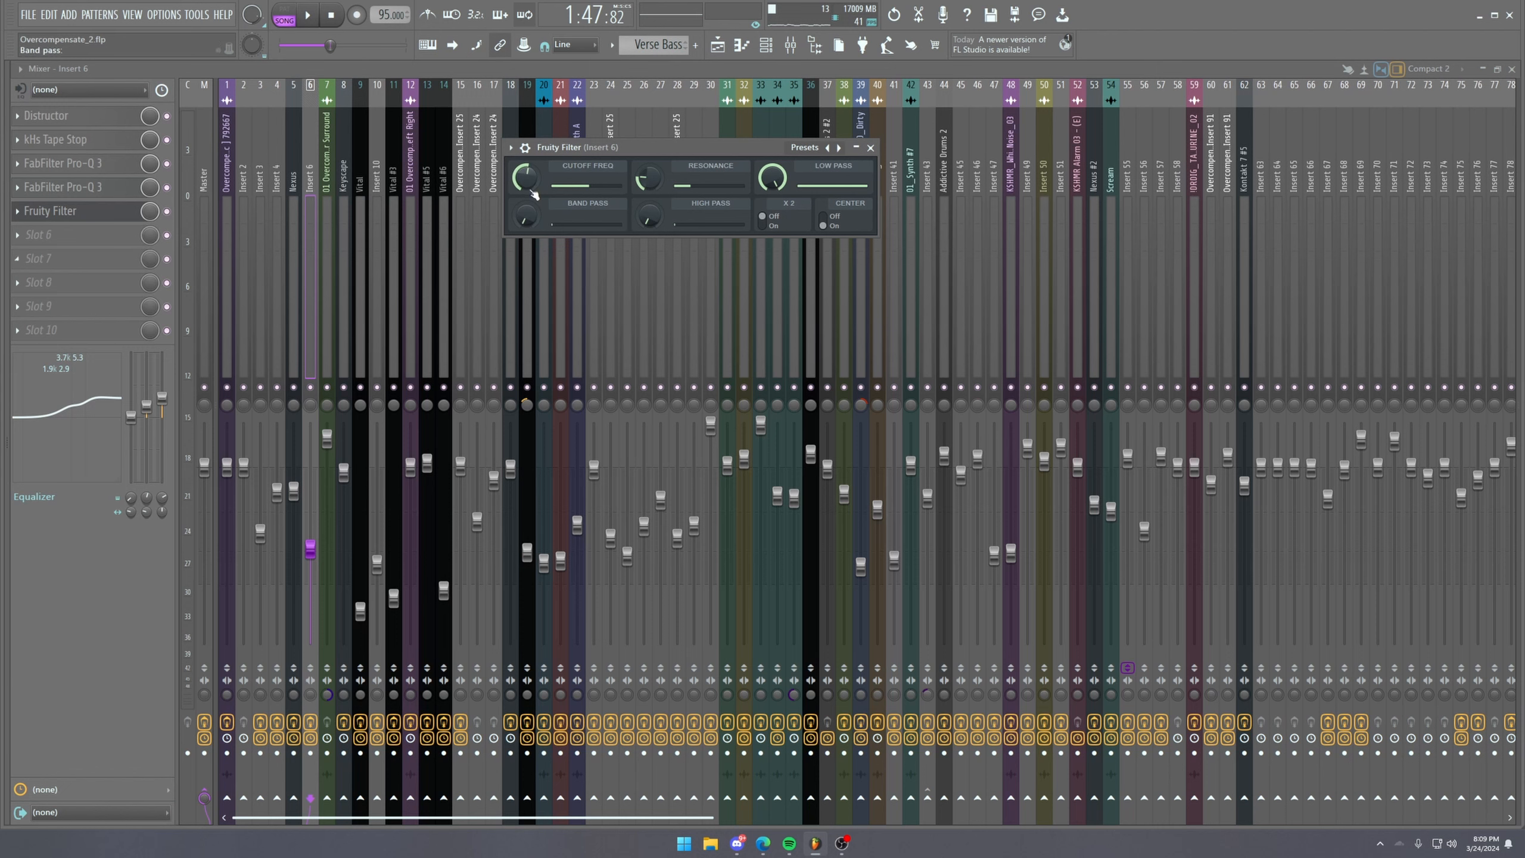
pyautogui.press('space')
pyautogui.moveTo(534, 195); pyautogui.dragTo(553, 194)
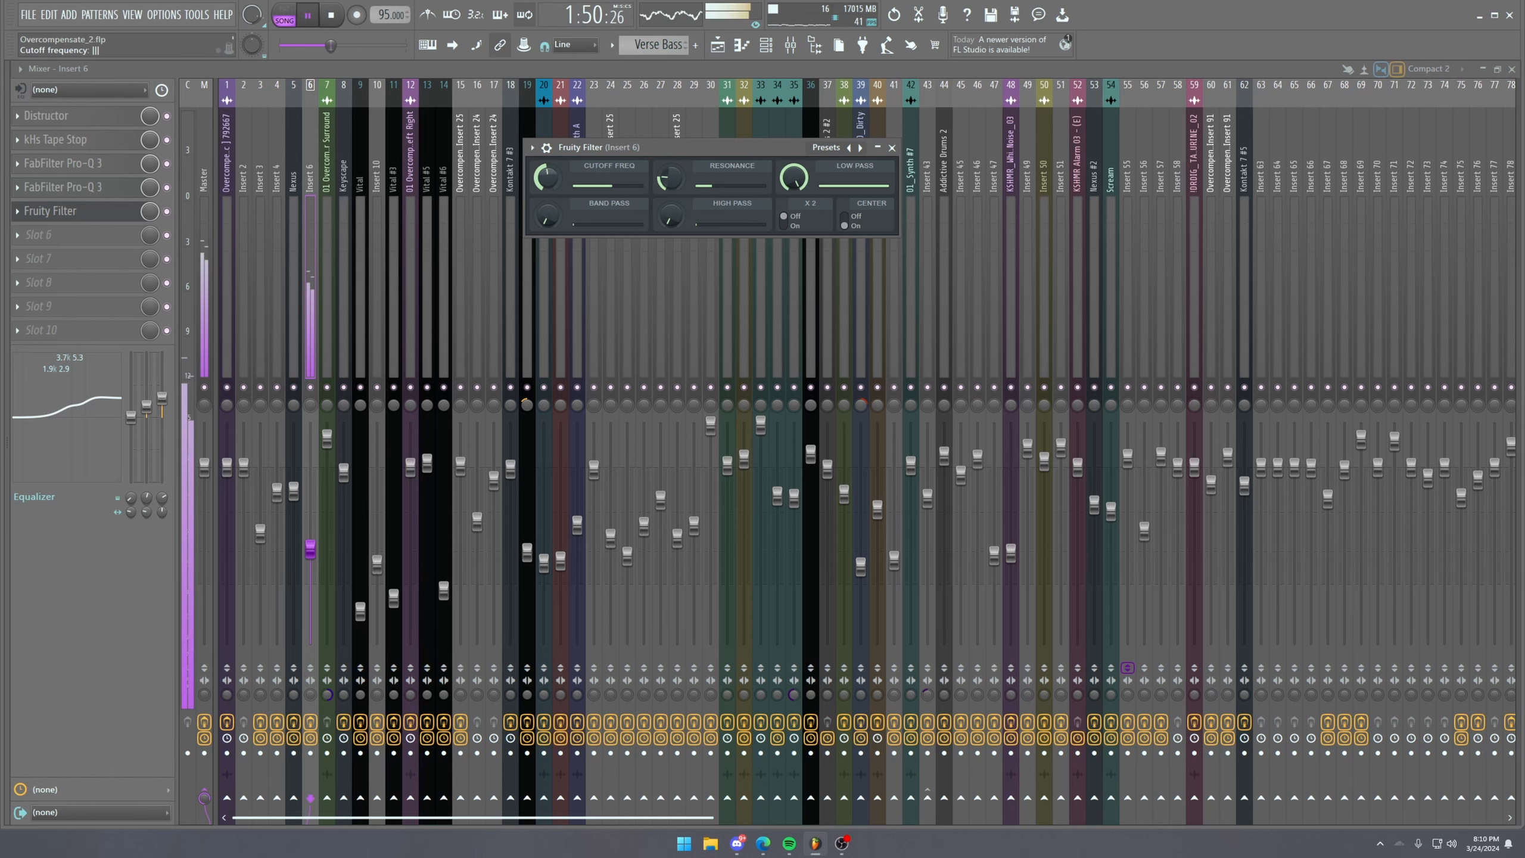
pyautogui.press('space')
# Expand the Verse Bass track group in the playlist and show its filter cutoff automation from bar 49.
pyautogui.click(719, 46)
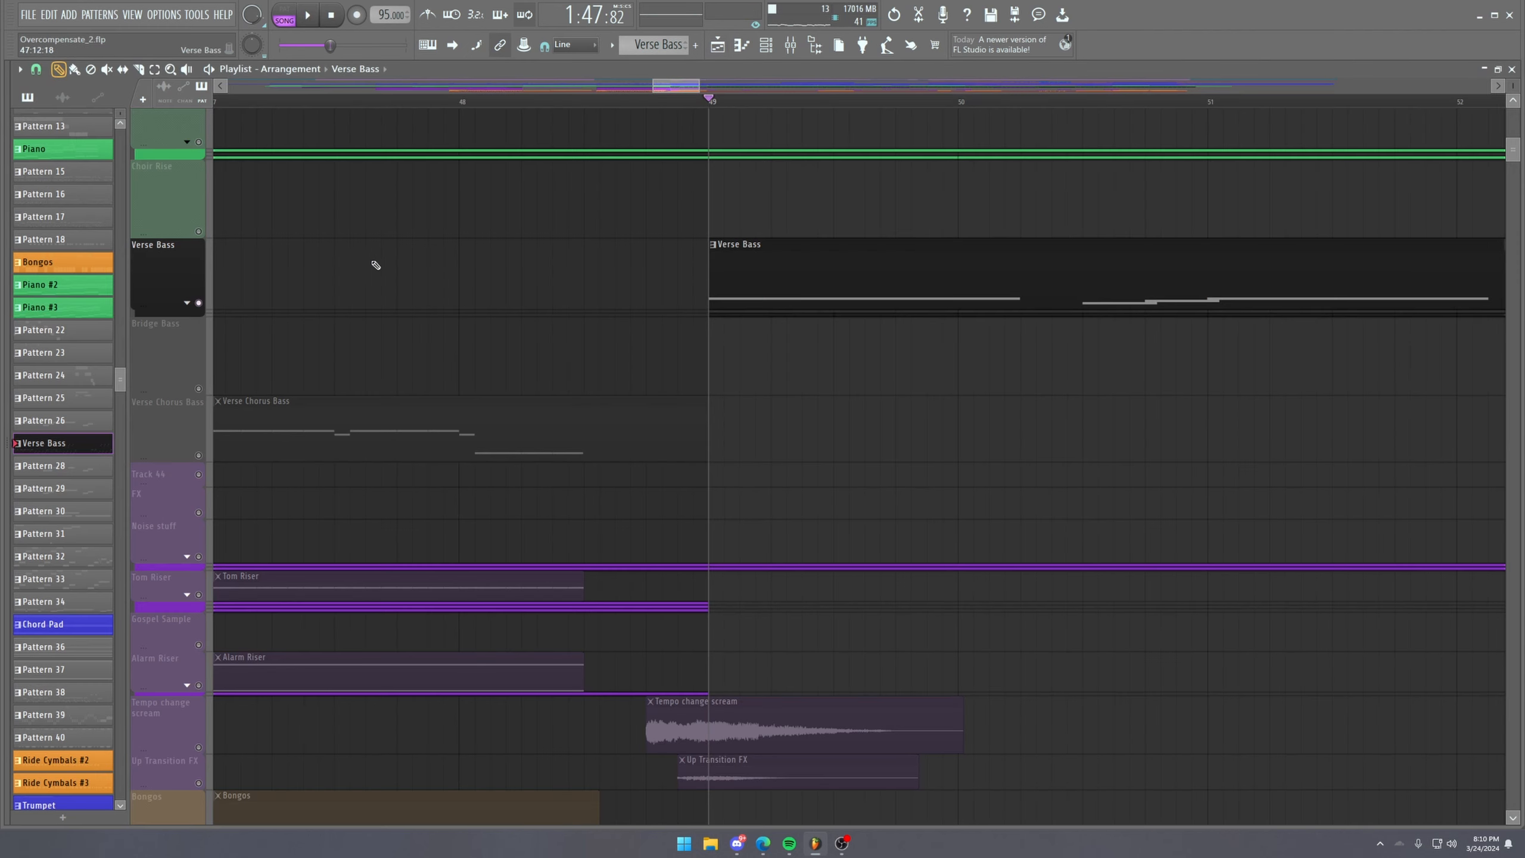
pyautogui.click(187, 302)
pyautogui.hscroll(-3, 788, 93)
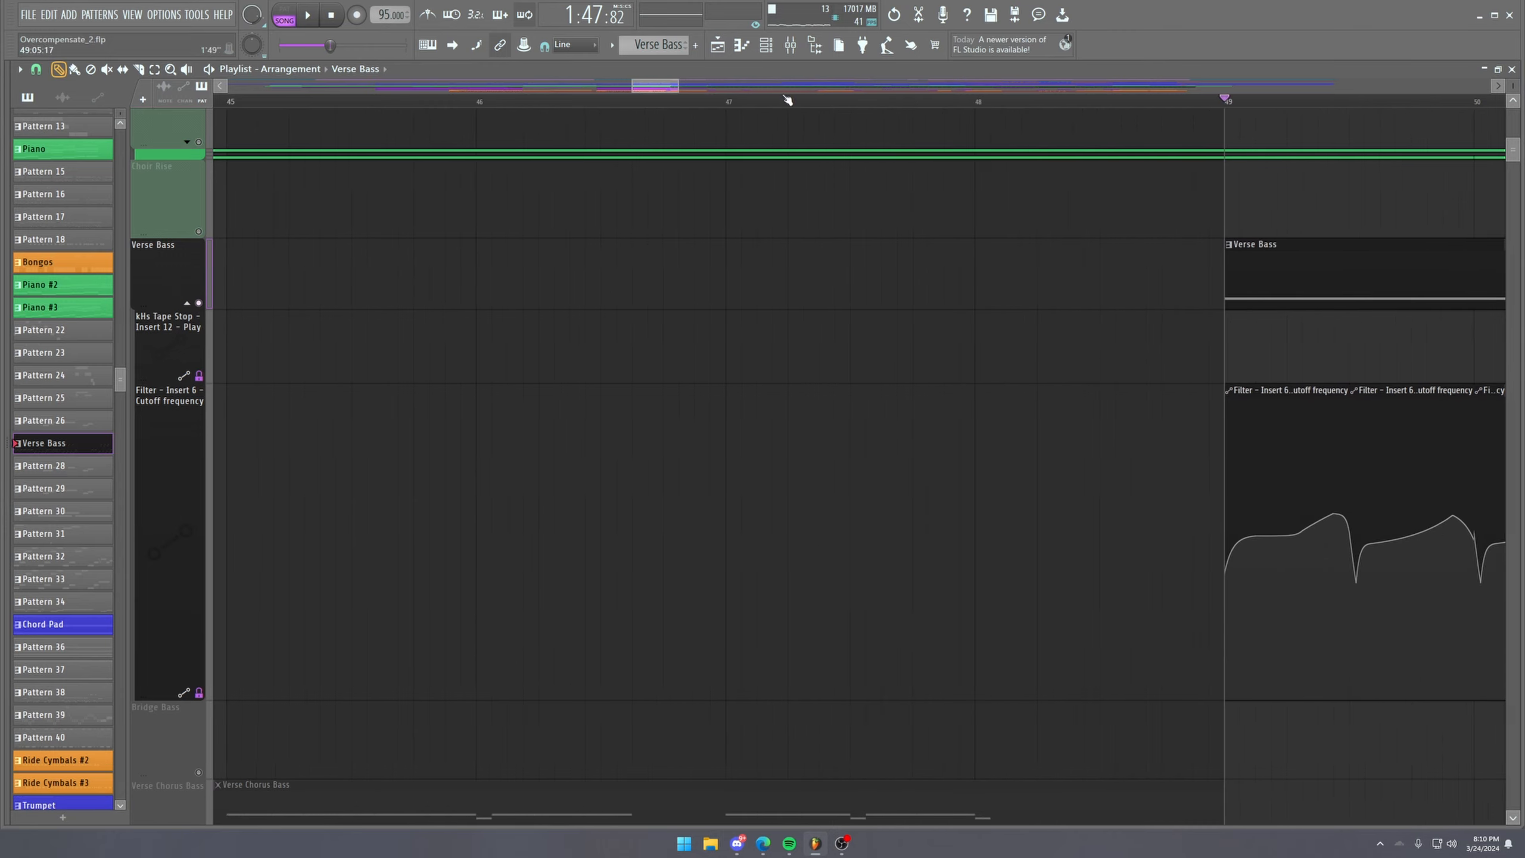
pyautogui.hscroll(8, 656, 90)
pyautogui.moveTo(699, 91); pyautogui.dragTo(669, 91)
pyautogui.scroll(1, 541, 103)
pyautogui.scroll(4, 541, 103)
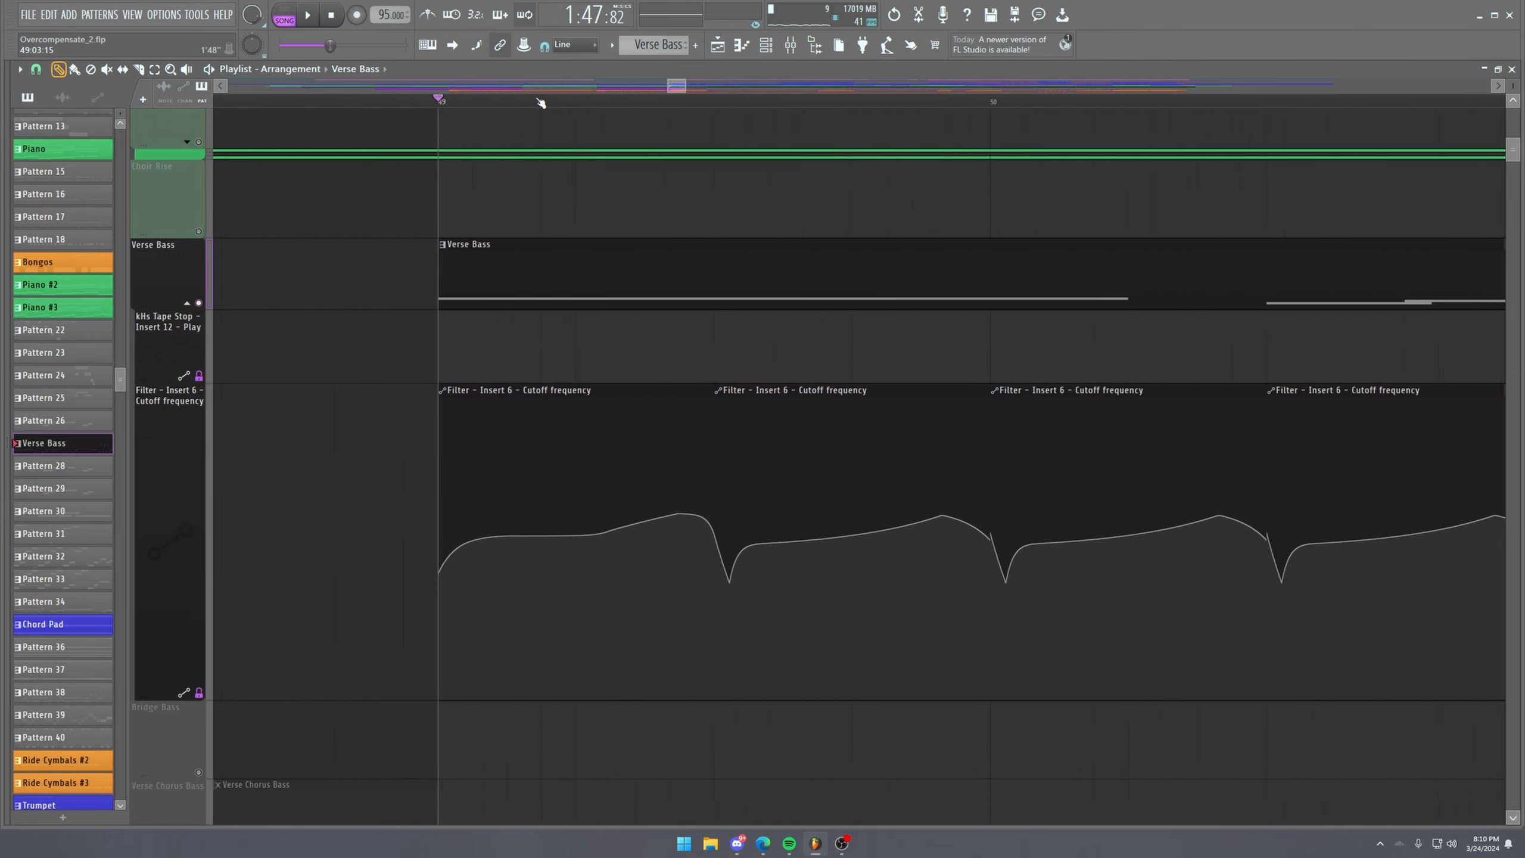
# Play the verse bass from bar 49 and examine the repeating filter cutoff automation clips.
pyautogui.press('space')
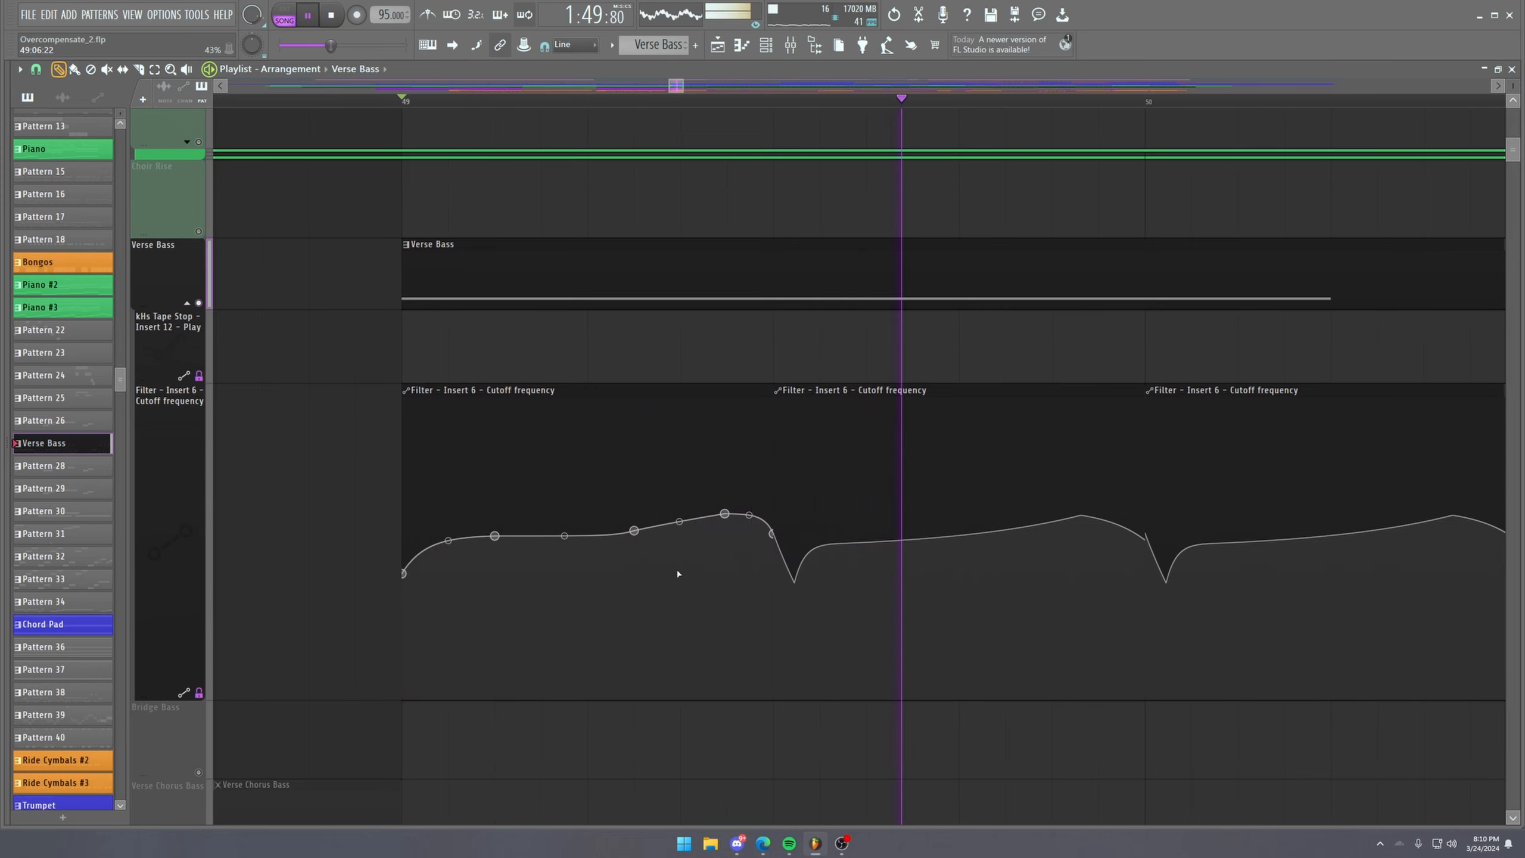
pyautogui.scroll(-4, 613, 97)
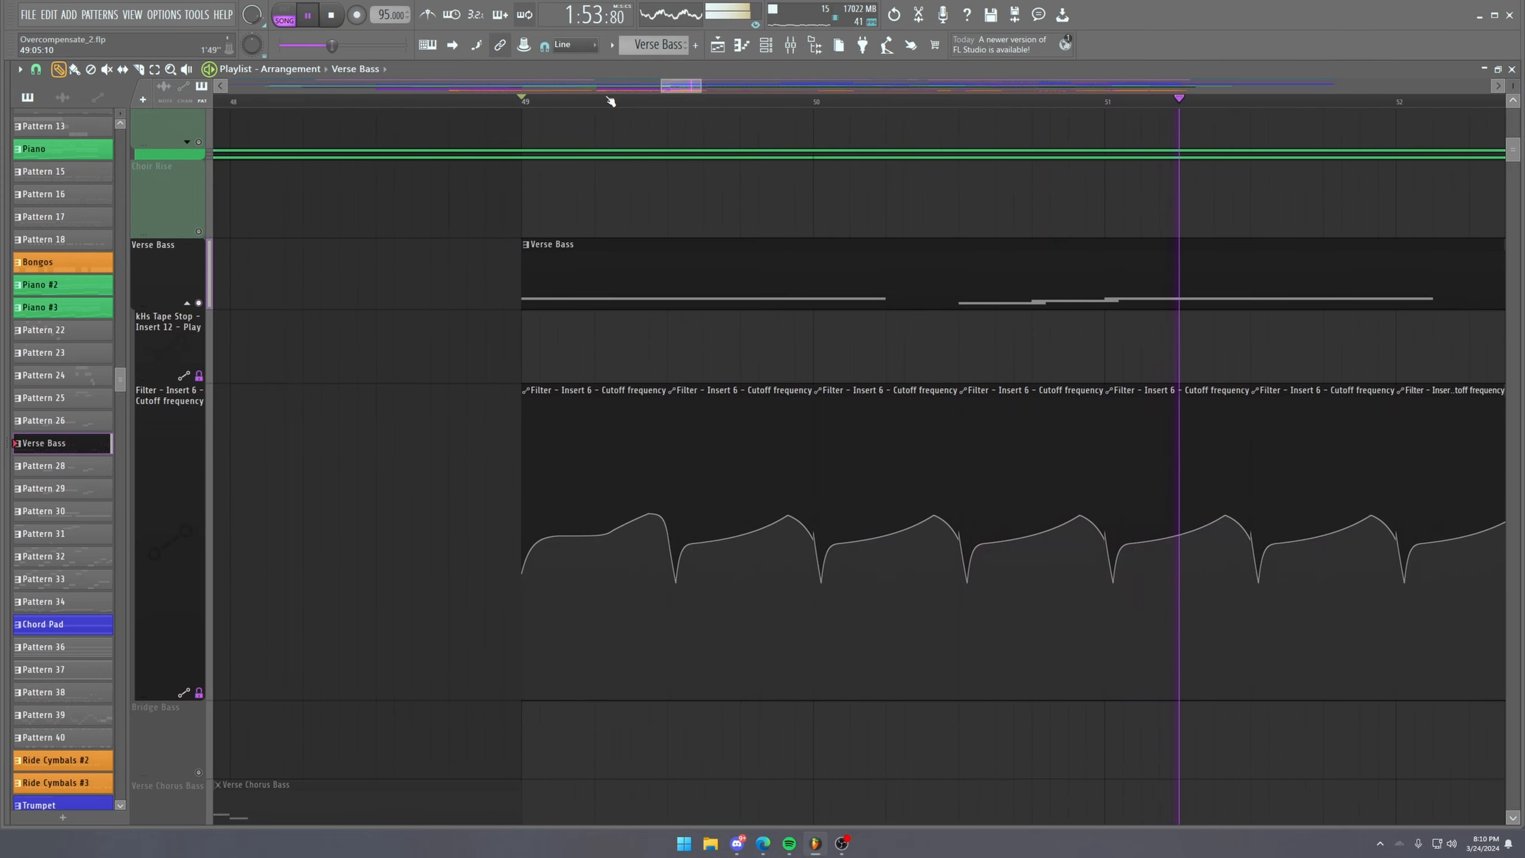
pyautogui.scroll(-3, 611, 101)
pyautogui.scroll(-4, 610, 101)
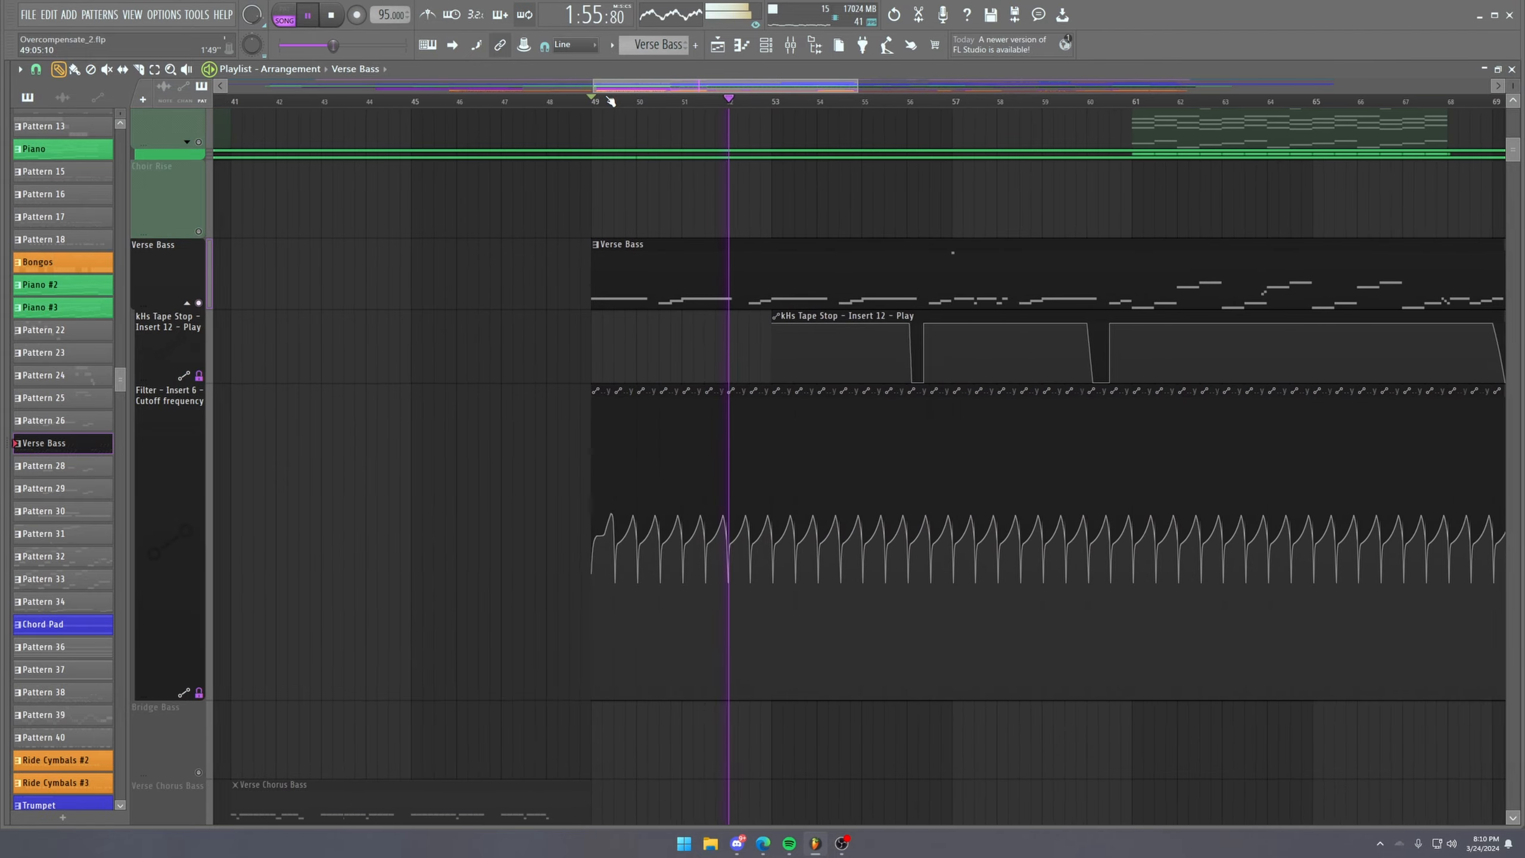
pyautogui.scroll(1, 611, 101)
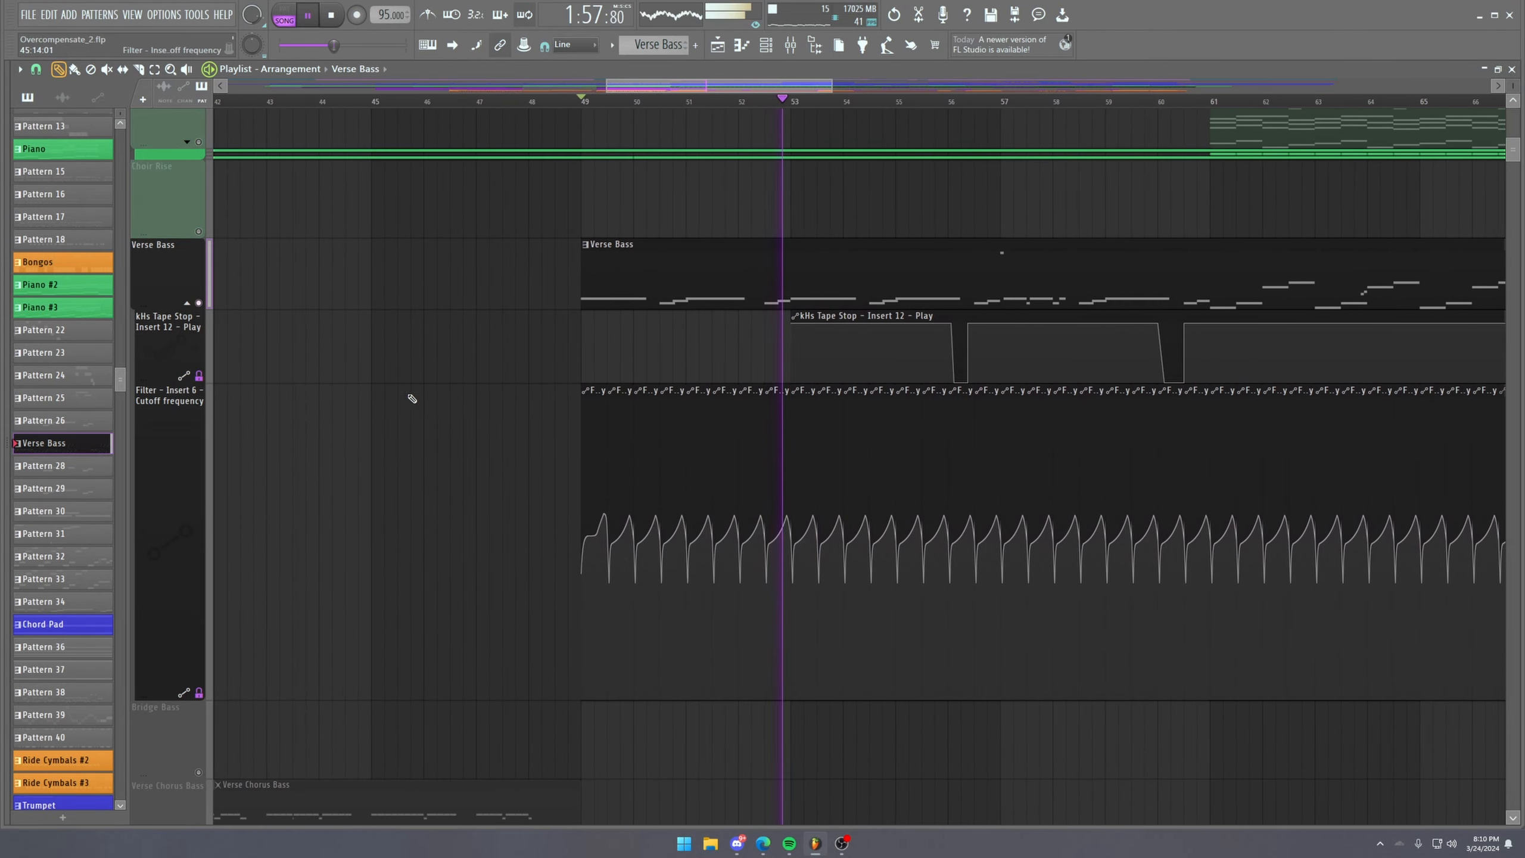
pyautogui.press('space')
# Play from late in bar 54 to hear the kHs Tape Stop automation on the verse bass.
pyautogui.scroll(4, 882, 103)
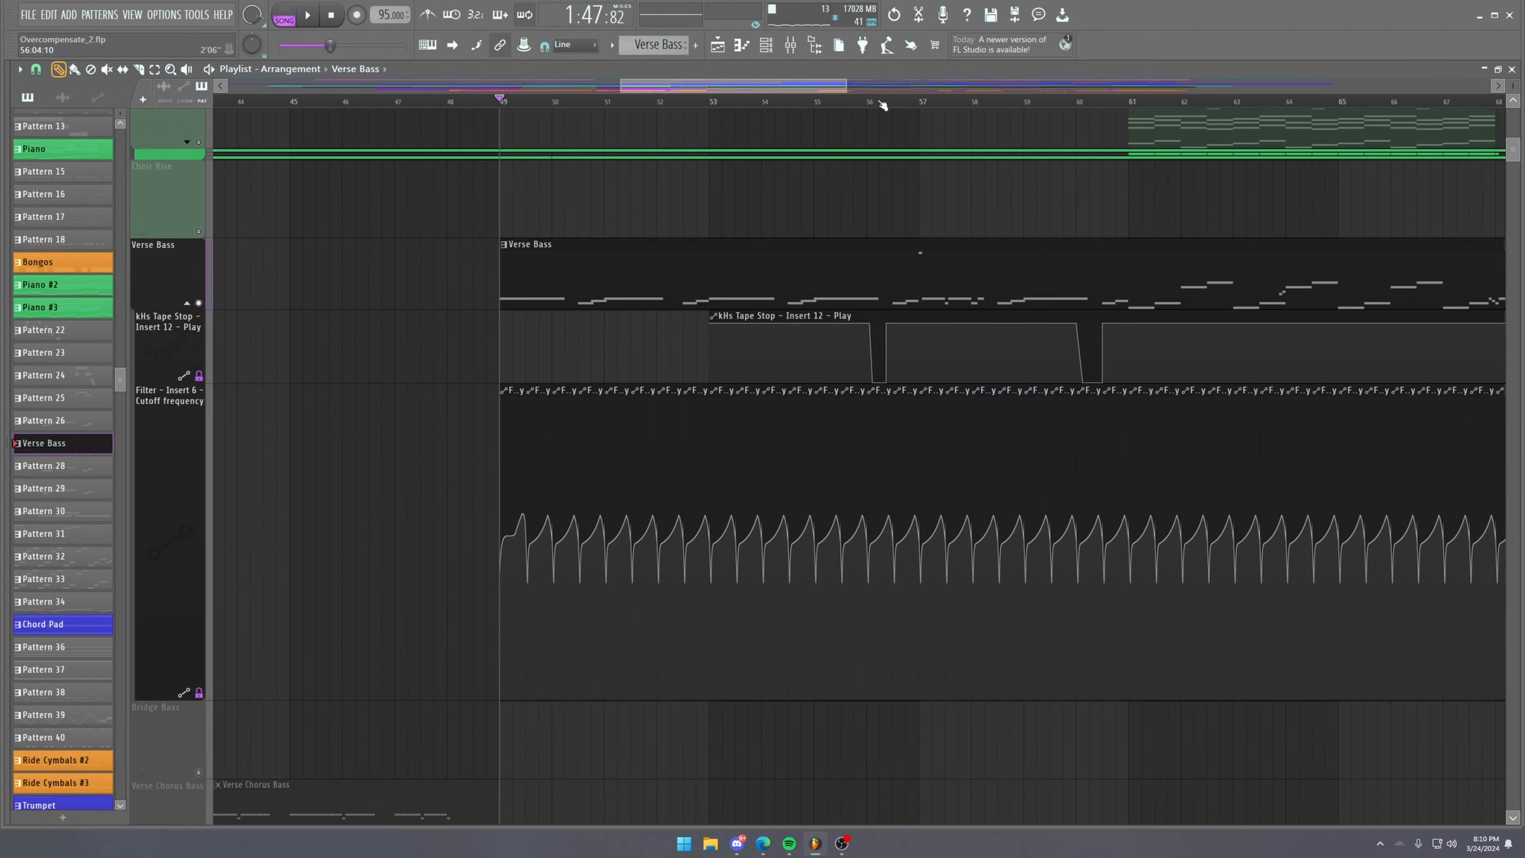
pyautogui.click(680, 107)
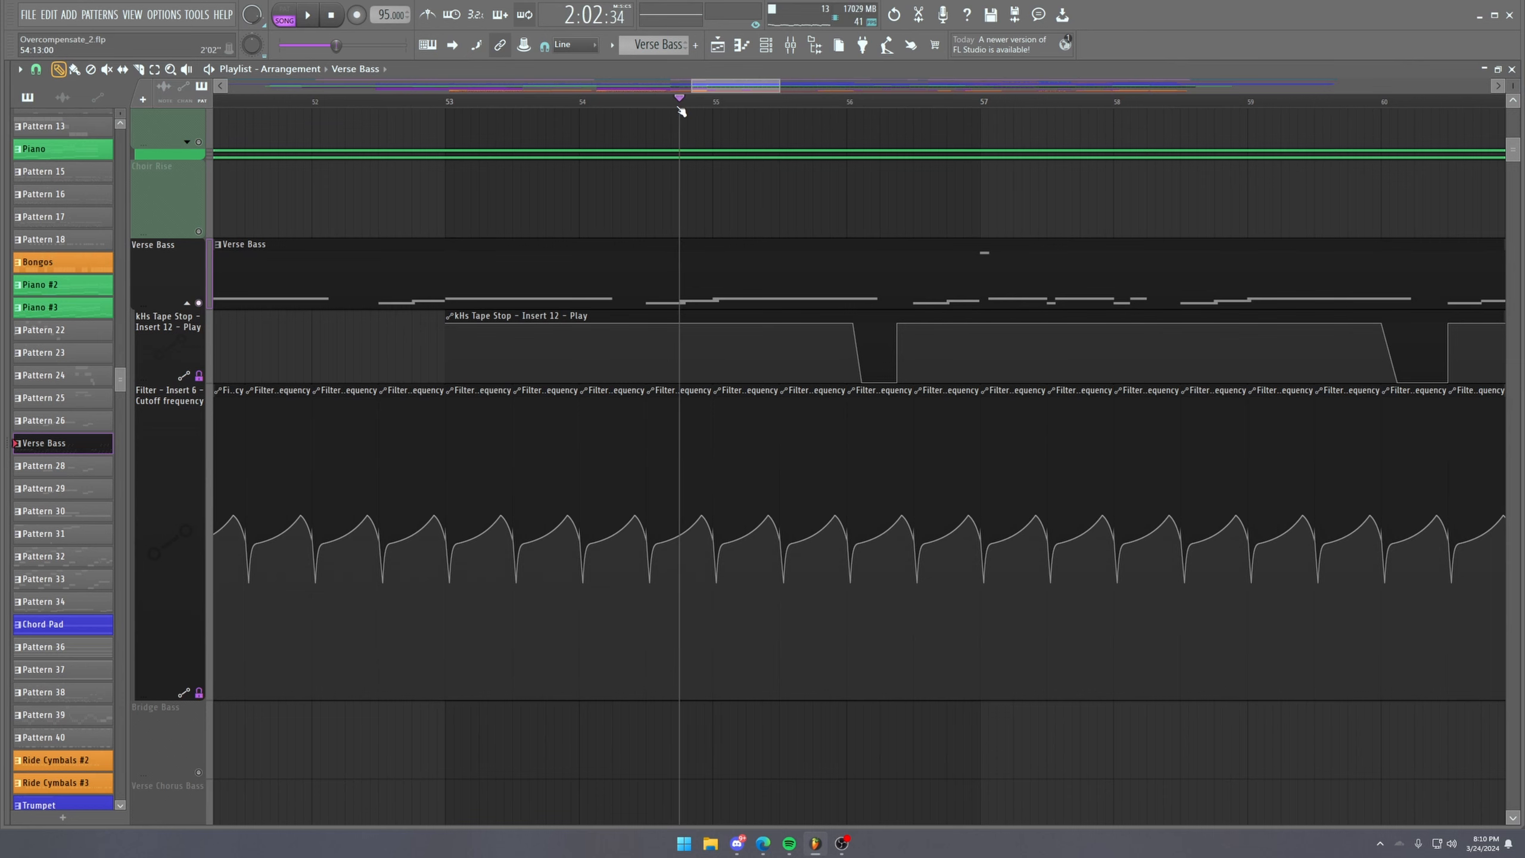
pyautogui.press('space')
pyautogui.scroll(-2, 718, 103)
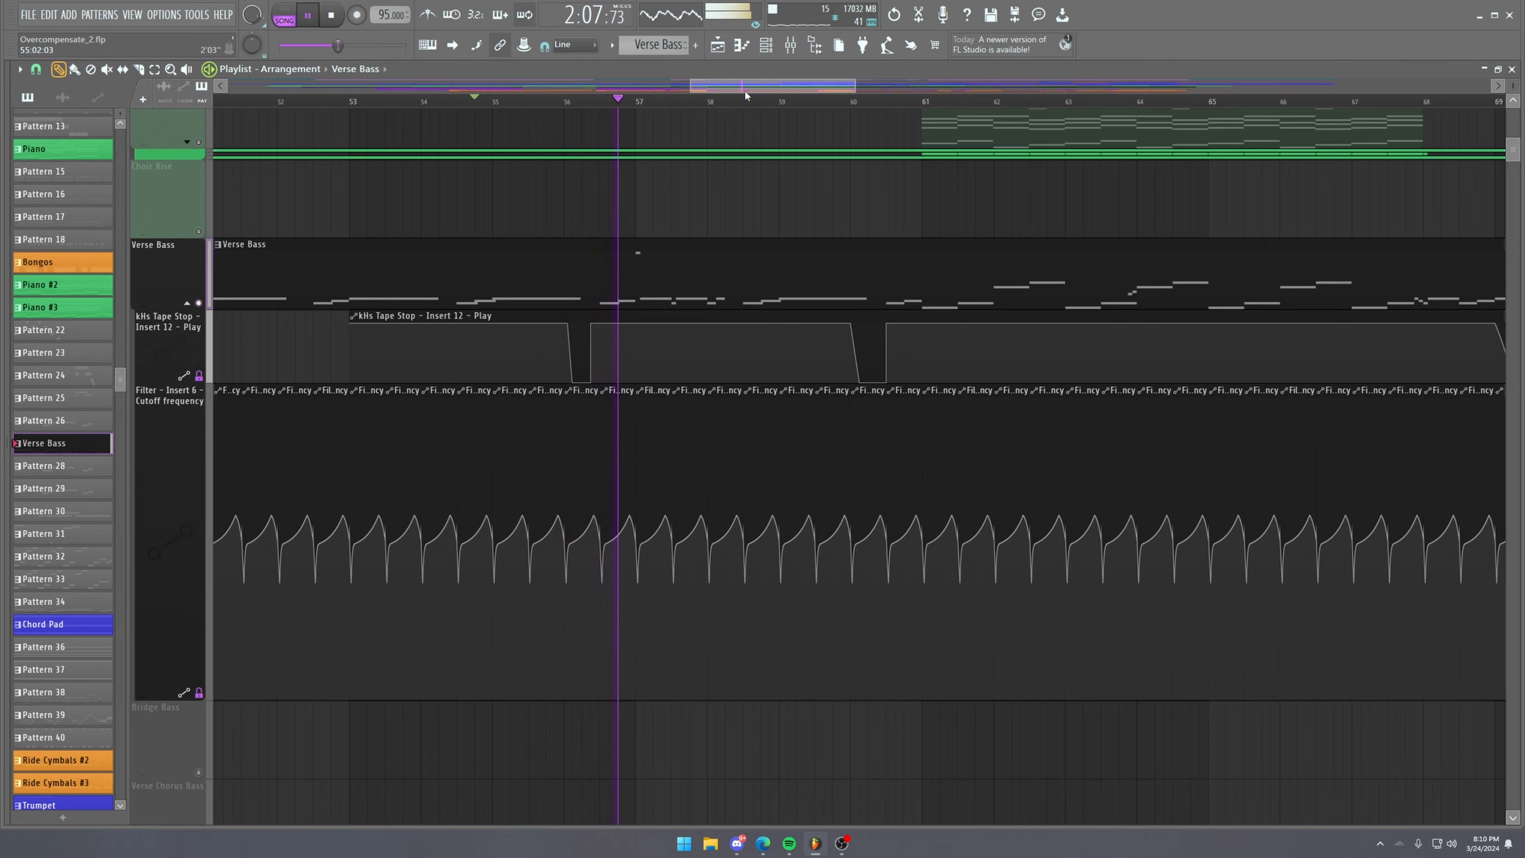
pyautogui.press('space')
# Collapse the Verse Bass group, open the Verse Bass pattern in the piano roll and play it from bar 7.
pyautogui.click(199, 304)
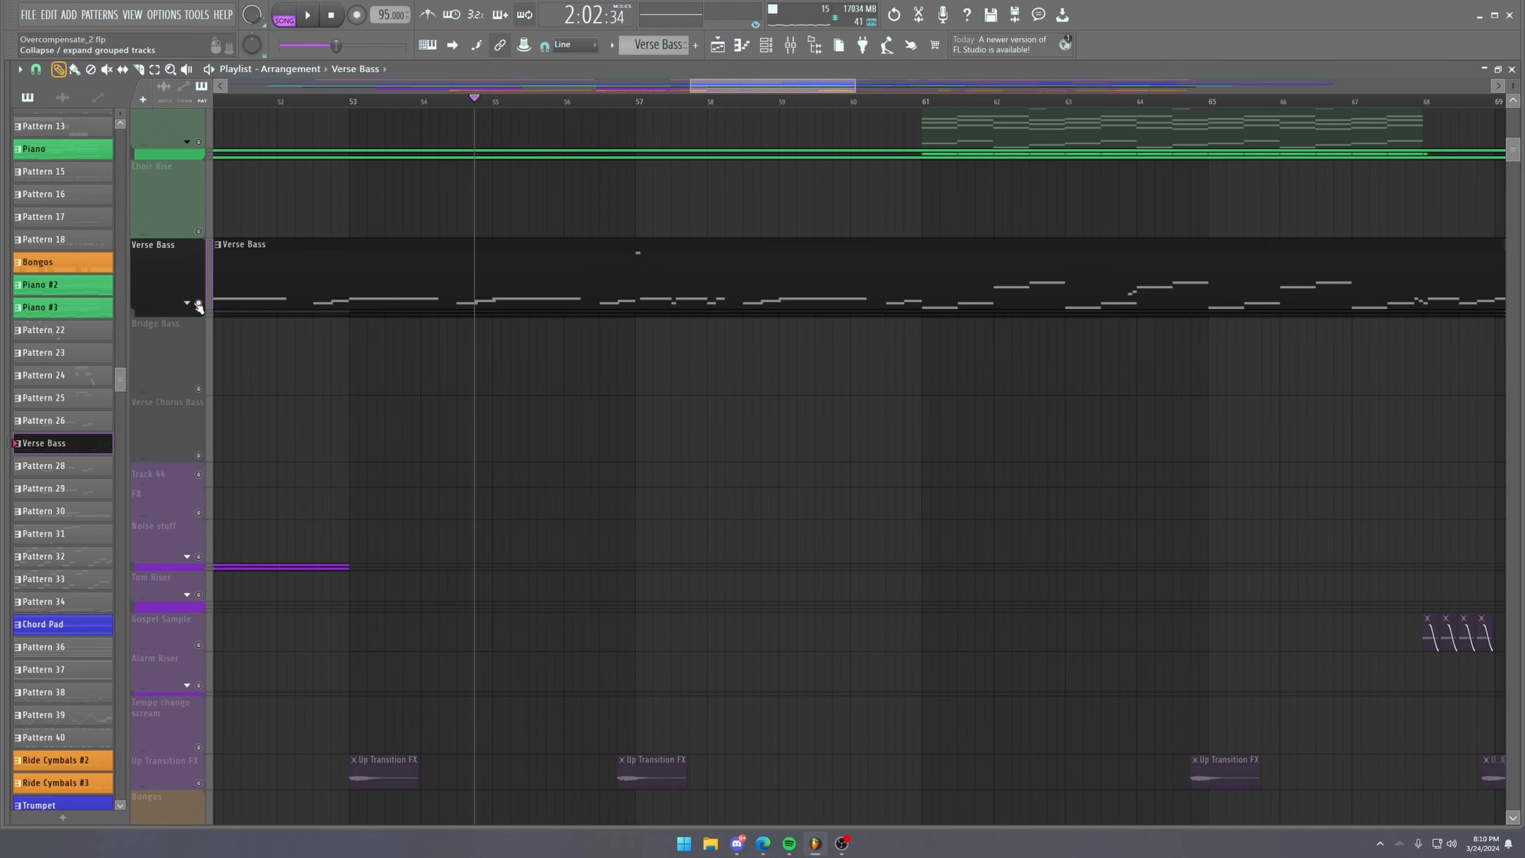
pyautogui.doubleClick(324, 289)
pyautogui.scroll(-6, 312, 103)
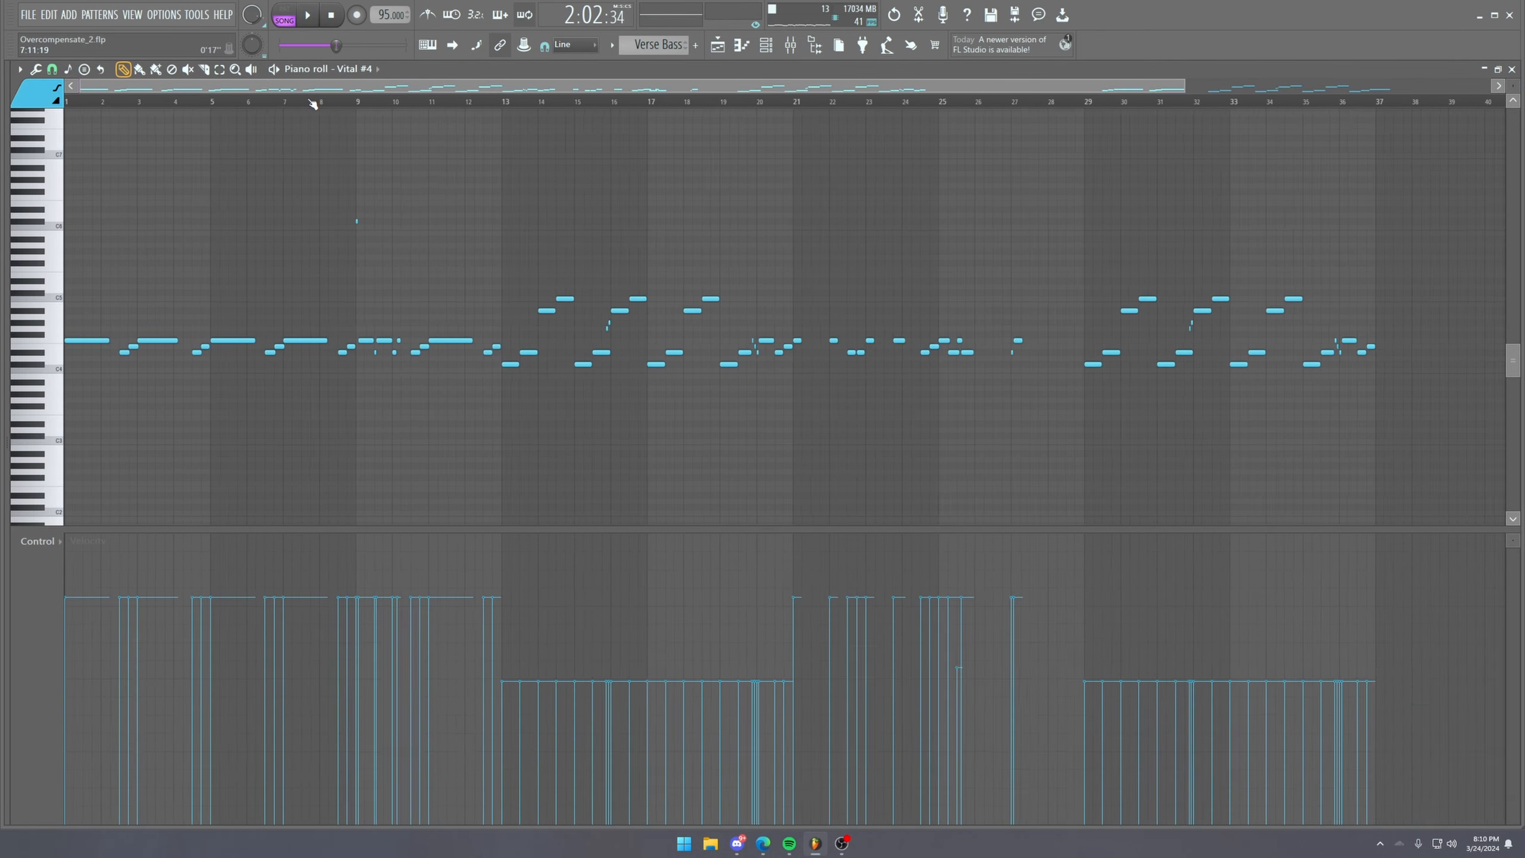
pyautogui.scroll(5, 94, 103)
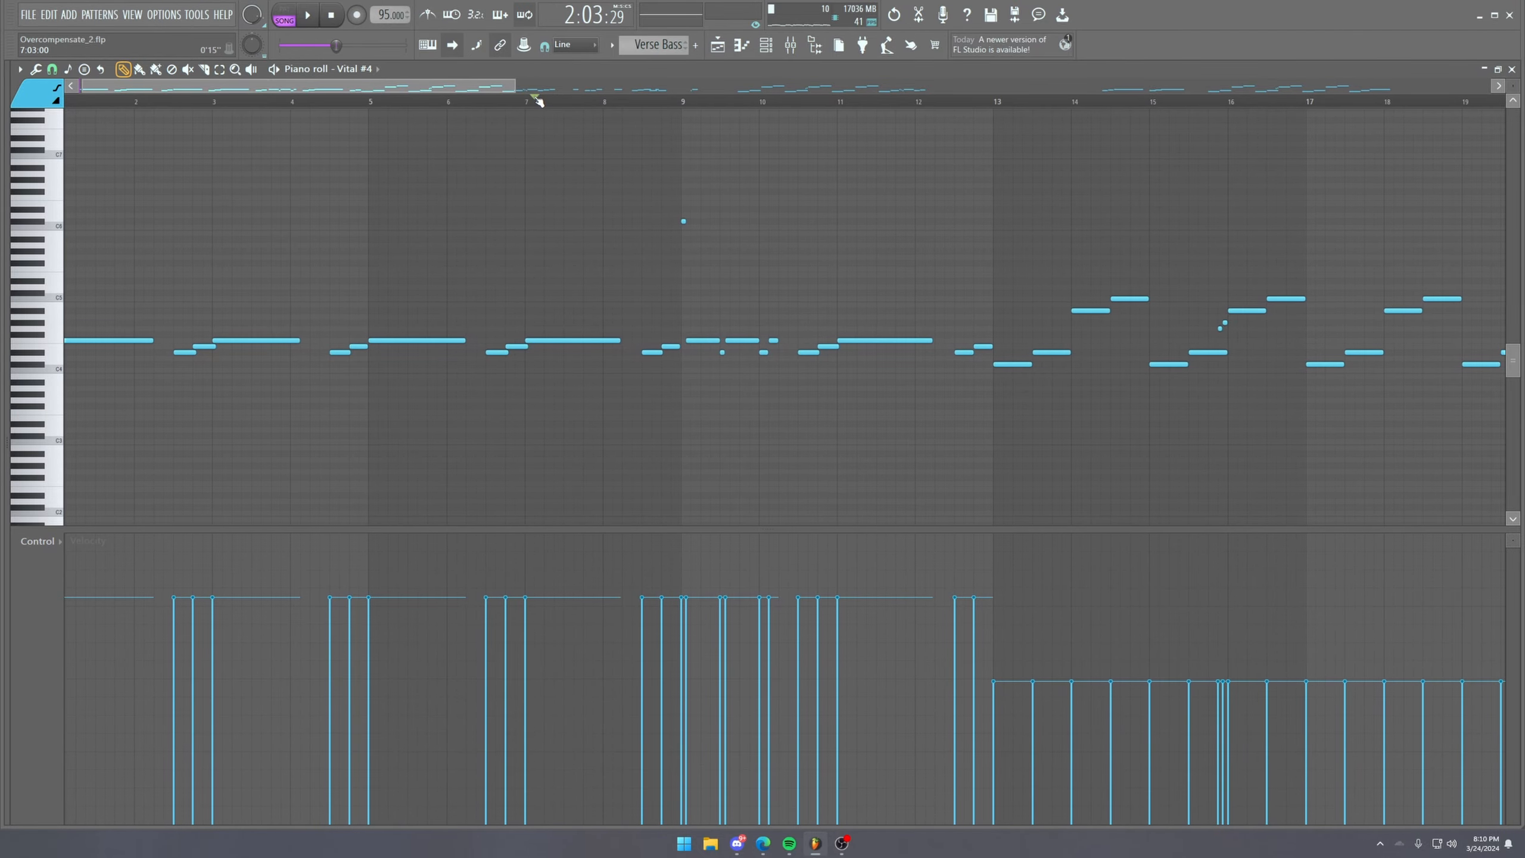
pyautogui.press('space')
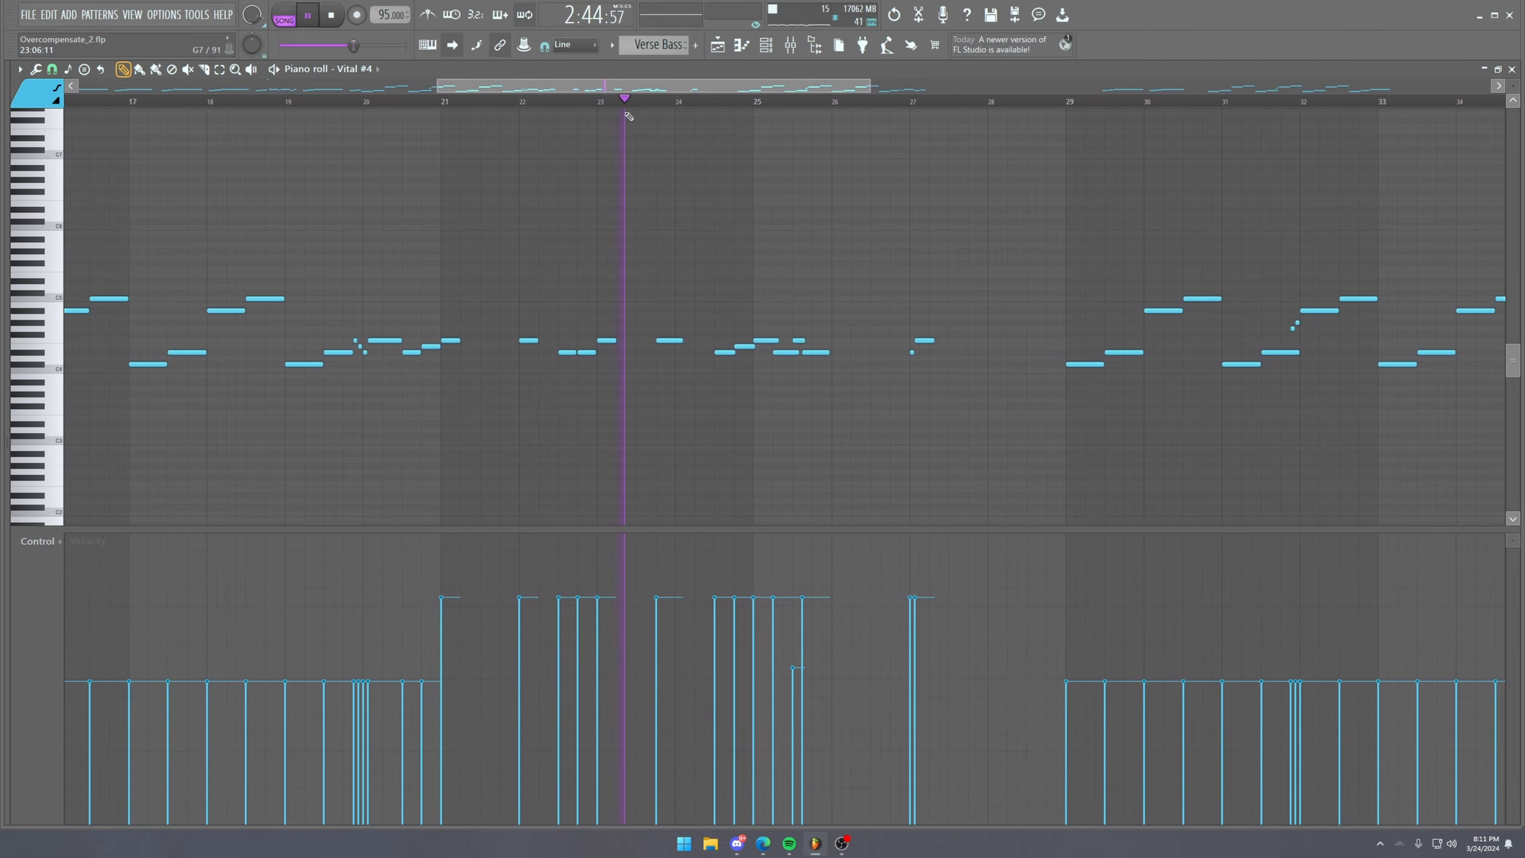
# Save the project.
pyautogui.hotkey('ctrl', 's')
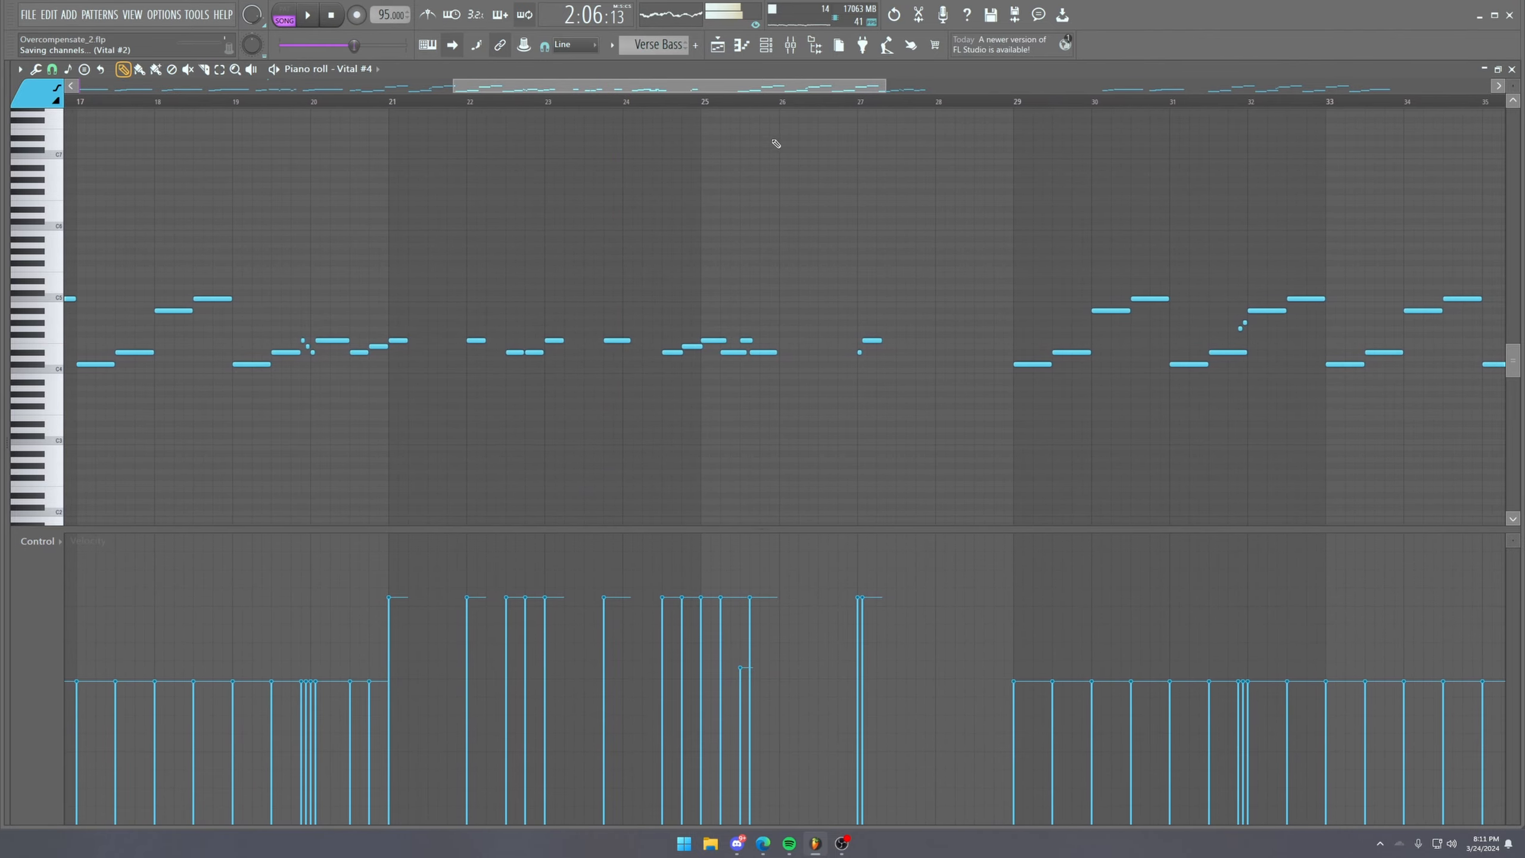
pyautogui.moveTo(722, 93); pyautogui.dragTo(784, 99)
pyautogui.moveTo(955, 86); pyautogui.dragTo(1496, 135)
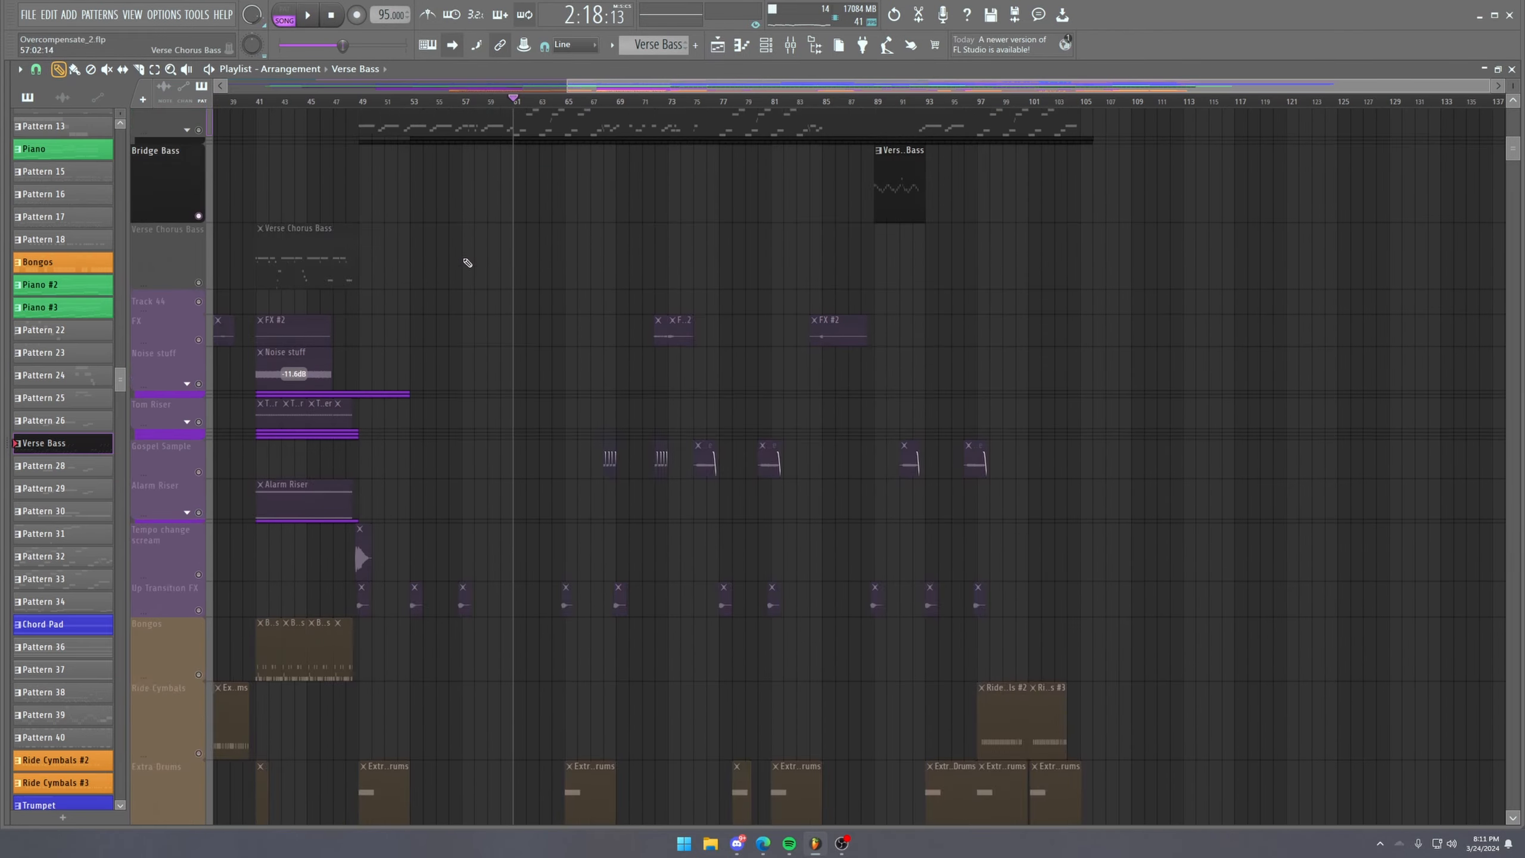
# Open the Piano #3 pattern in the piano roll and play its chords from the beginning.
pyautogui.scroll(5, 466, 262)
pyautogui.scroll(3, 162, 106)
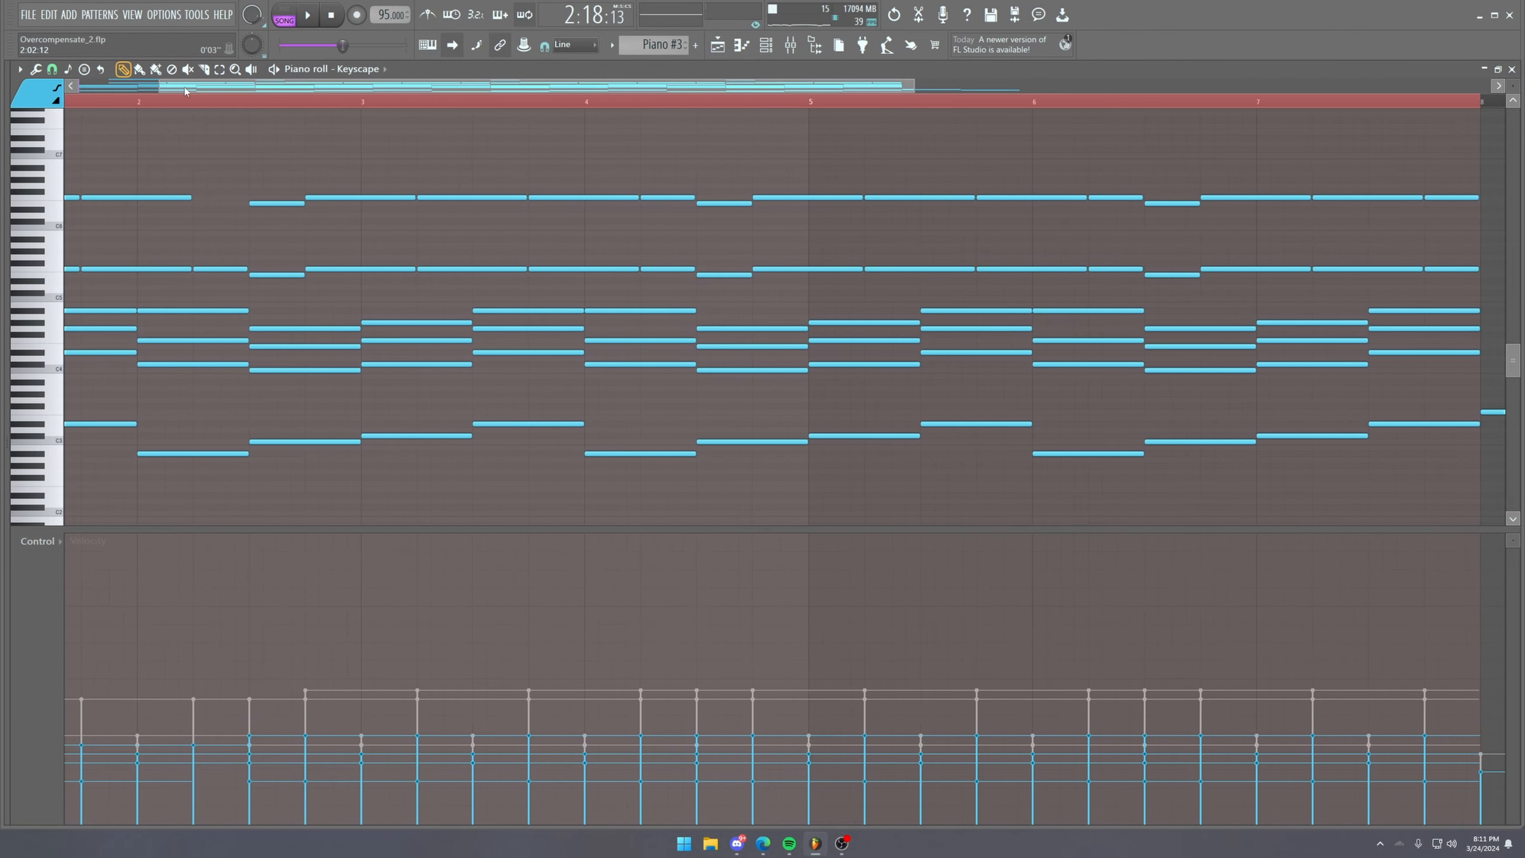
pyautogui.scroll(3, 143, 106)
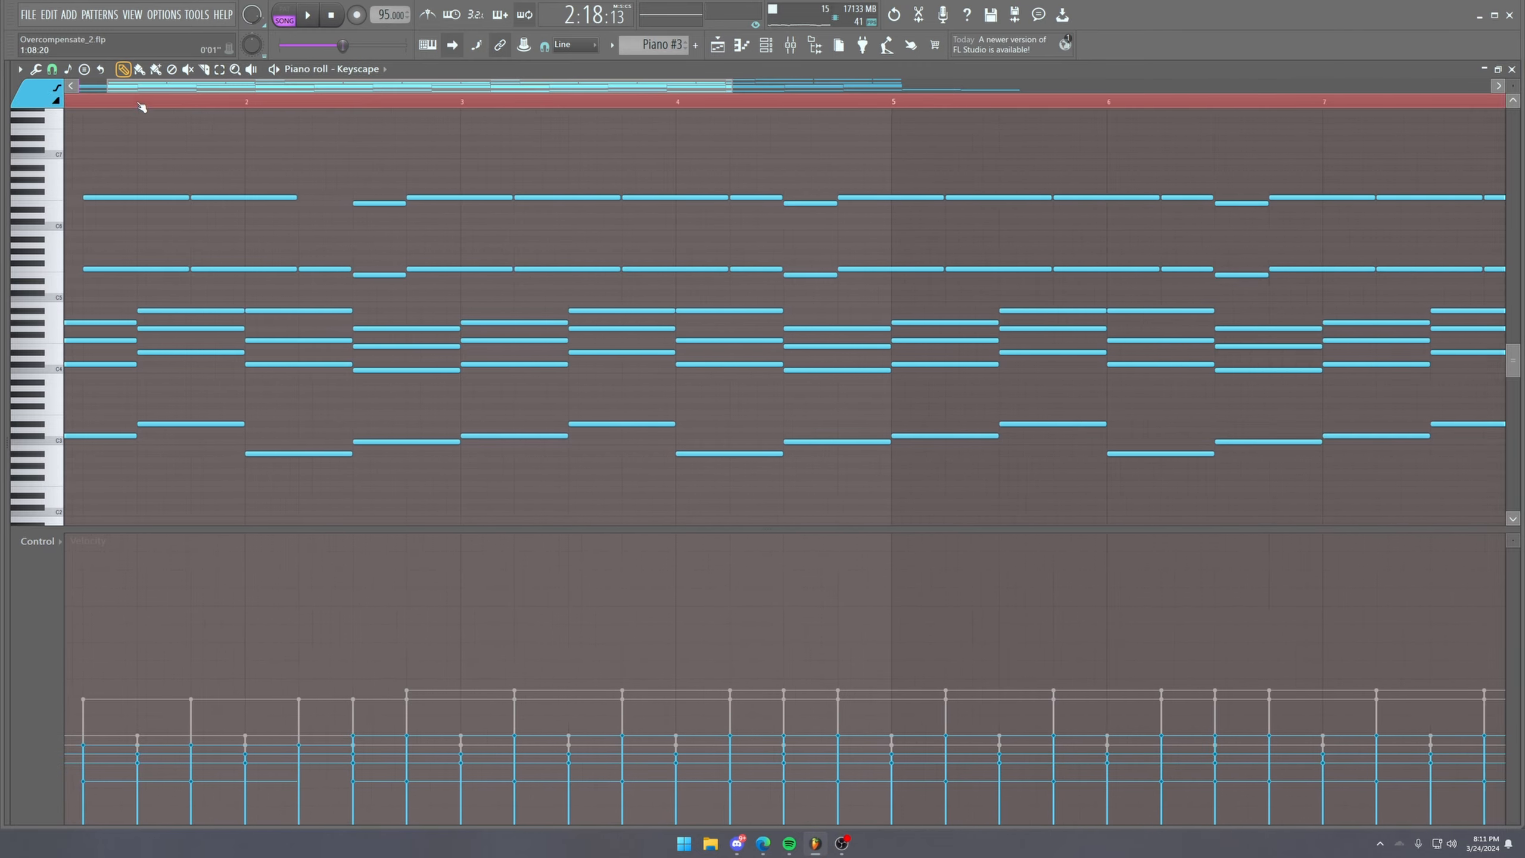
pyautogui.press('space')
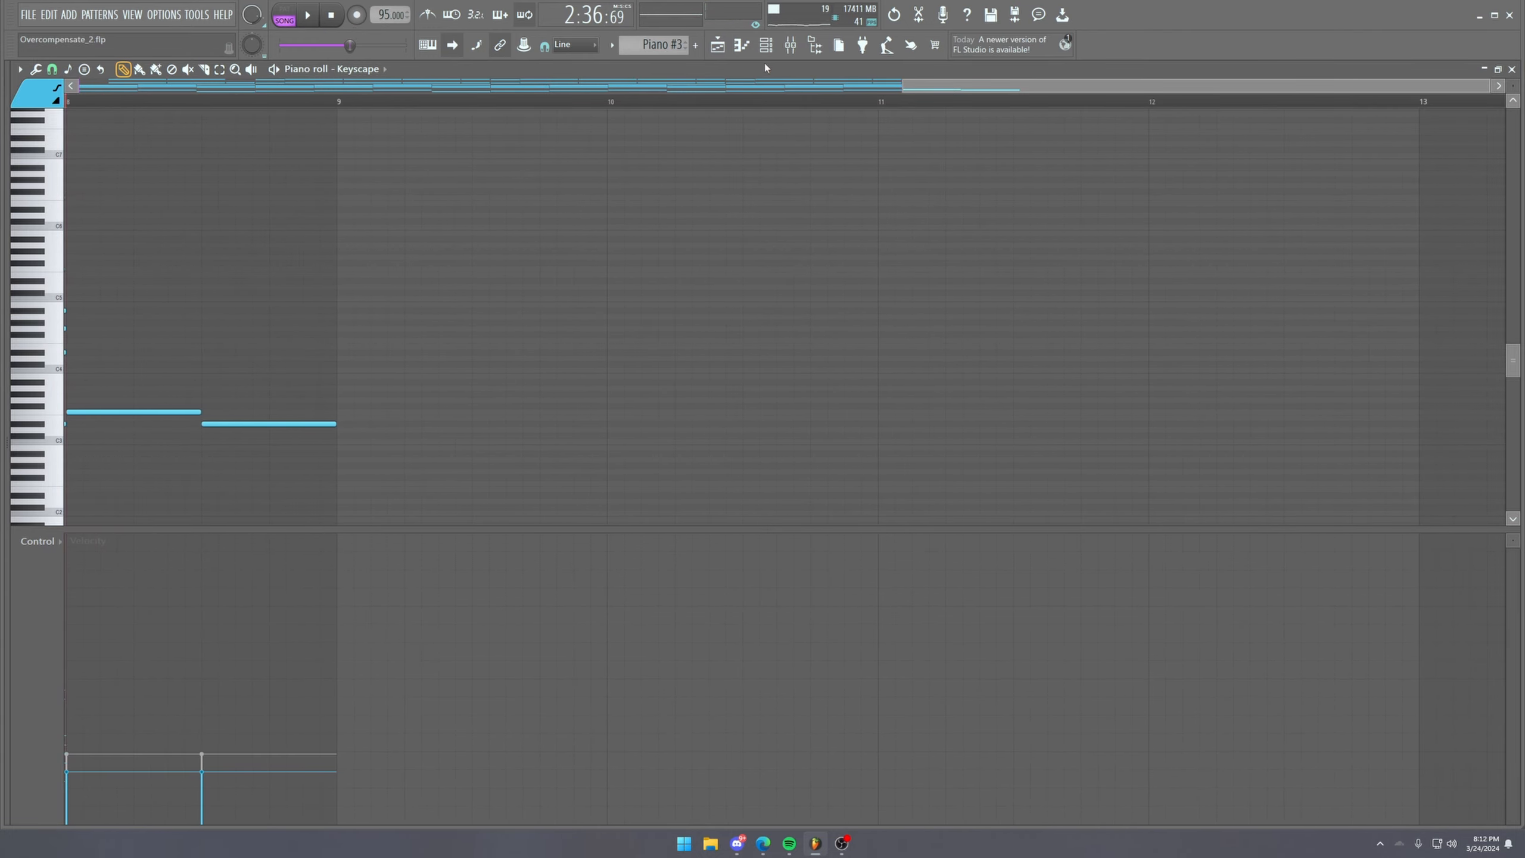
# Delete the two low notes in bar 8 of the Piano #3 pattern and return to the playlist.
pyautogui.rightClick(196, 413)
pyautogui.rightClick(255, 424)
pyautogui.click(718, 45)
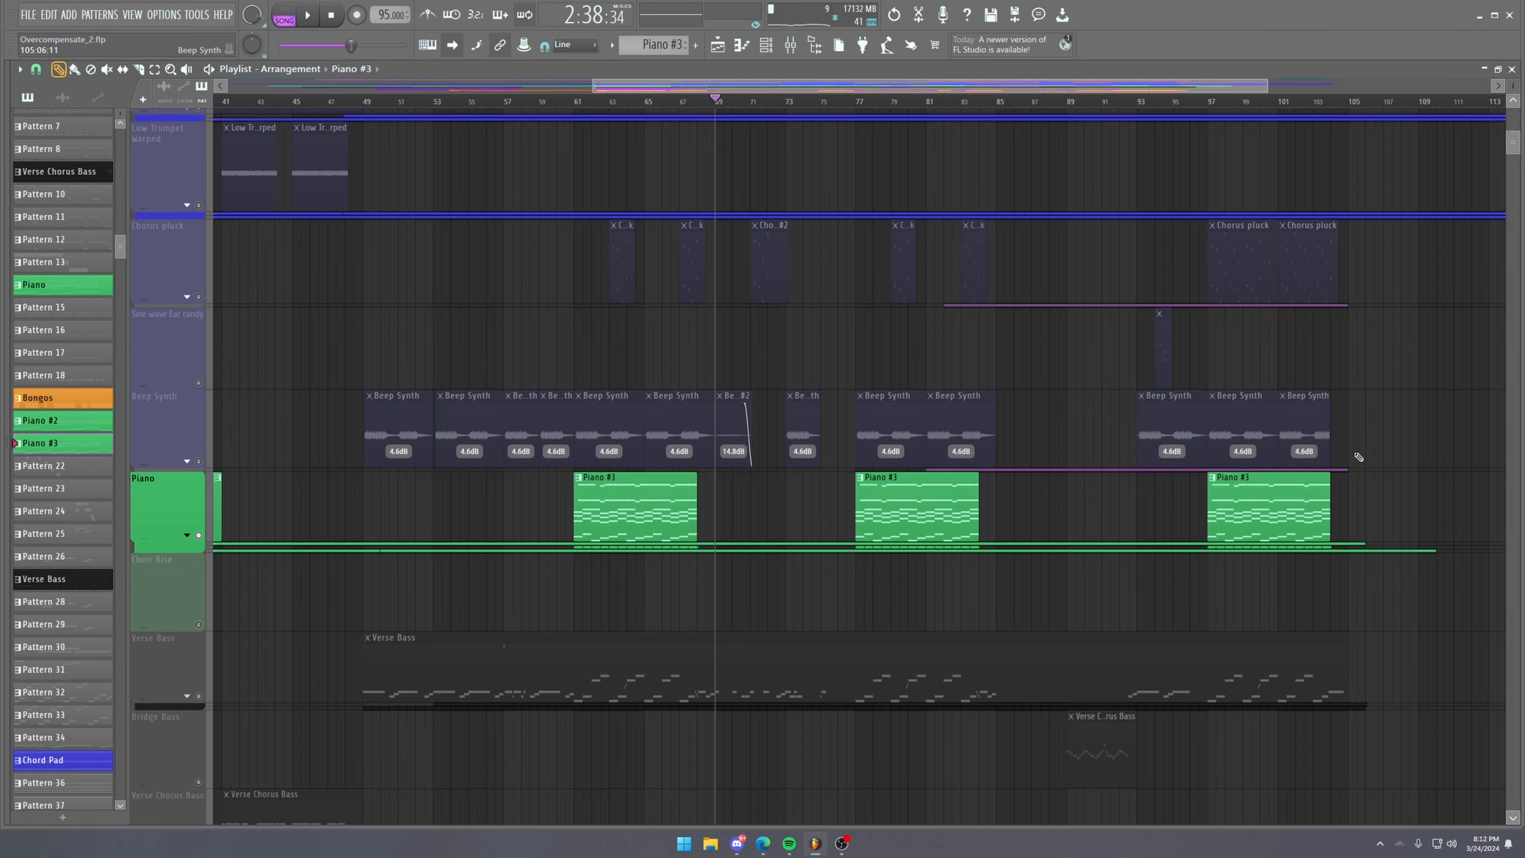
# Place the playback position at bar 61 and open the Chord Pad pattern in the piano roll.
pyautogui.click(991, 100)
pyautogui.scroll(12, 589, 263)
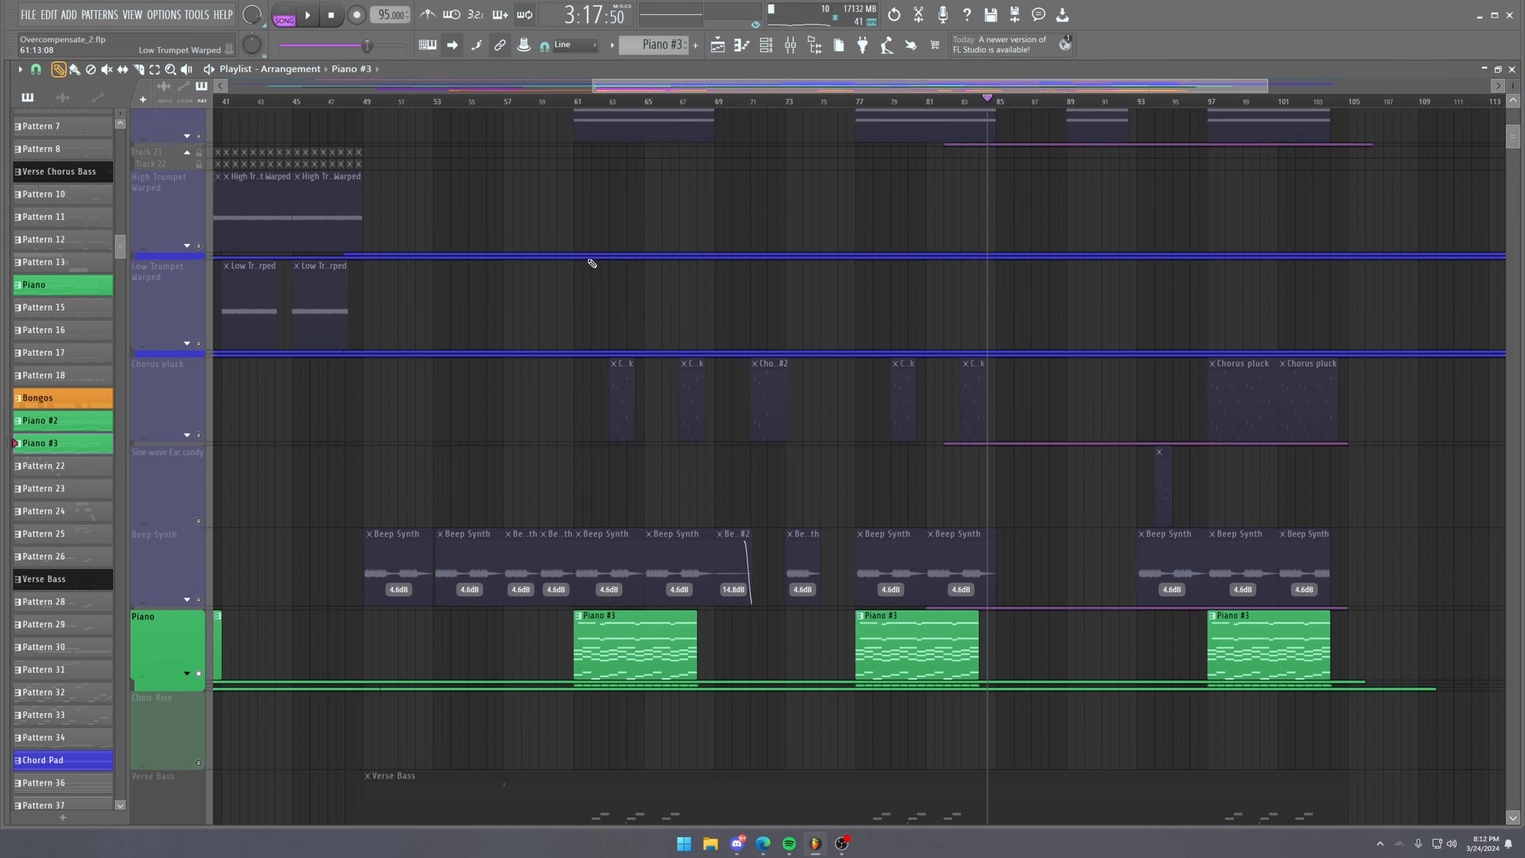
pyautogui.click(576, 101)
pyautogui.scroll(5, 576, 101)
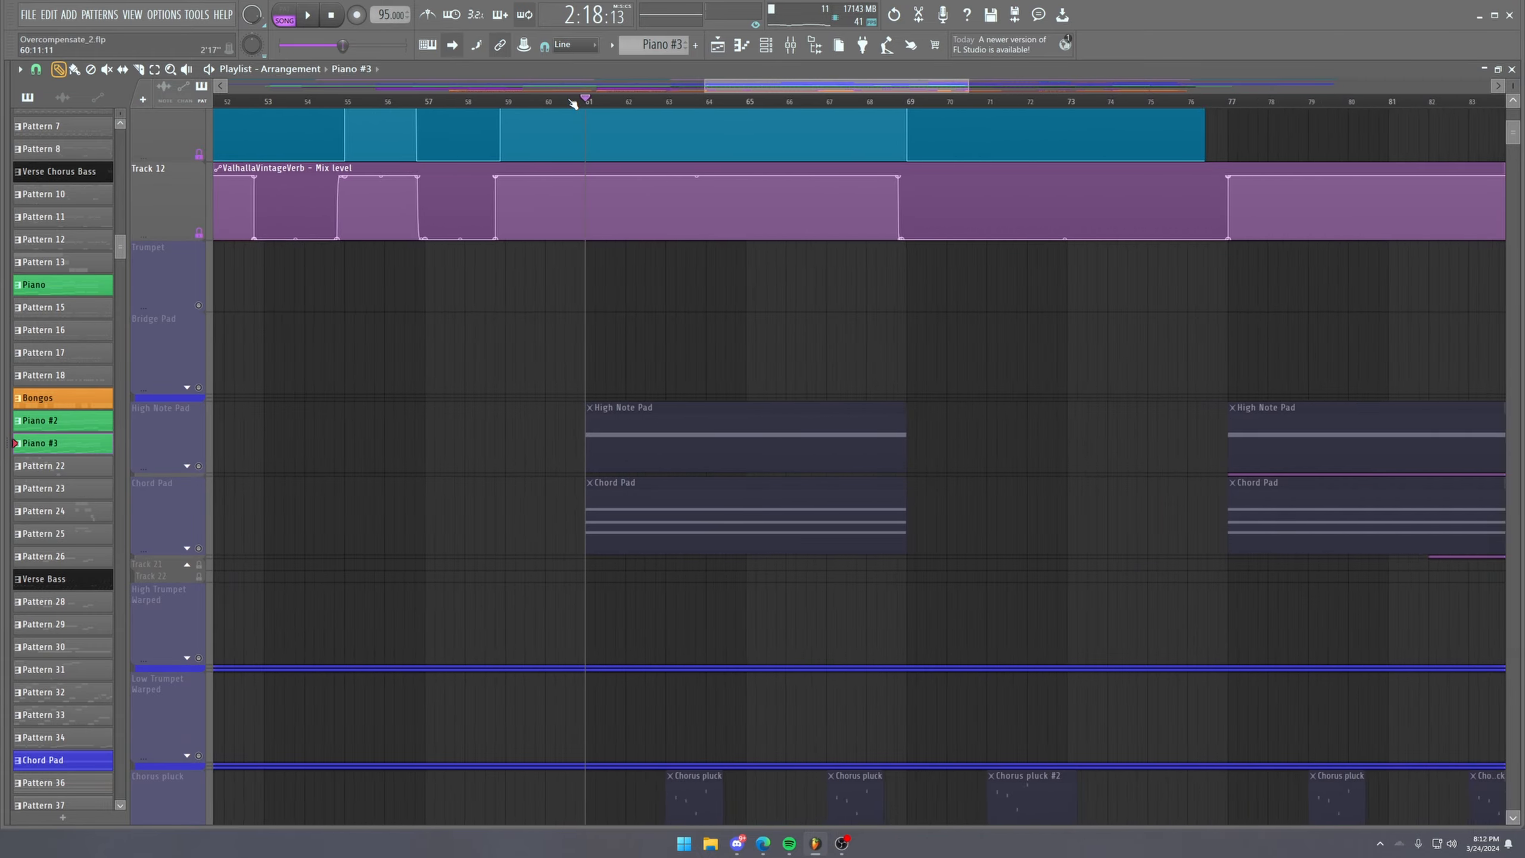
pyautogui.doubleClick(702, 494)
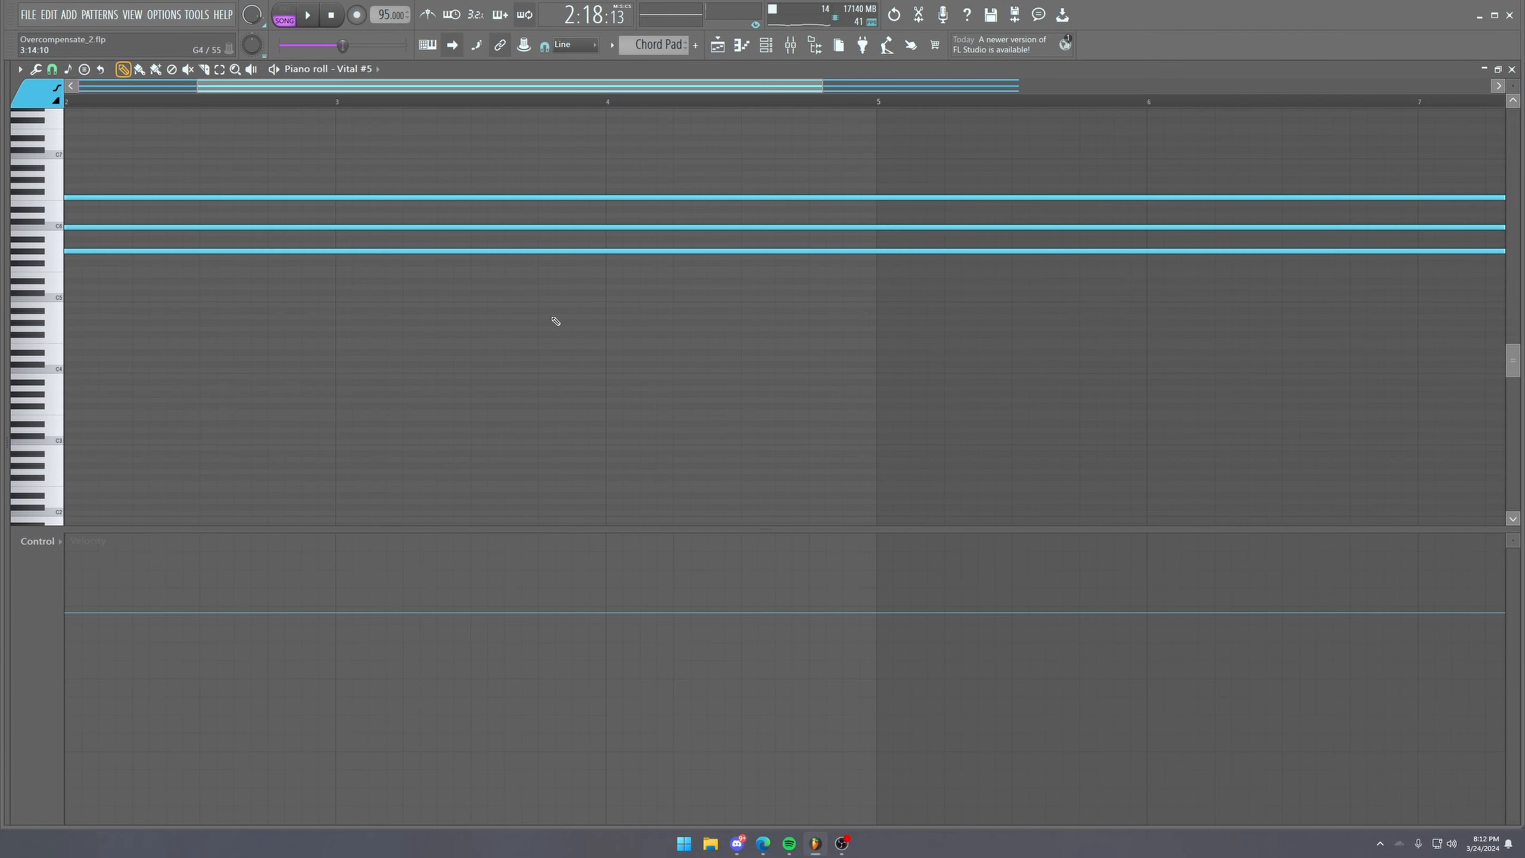
# Play the sustained chord of the Chord Pad pattern in the piano roll.
pyautogui.press('space')
pyautogui.scroll(-3, 314, 109)
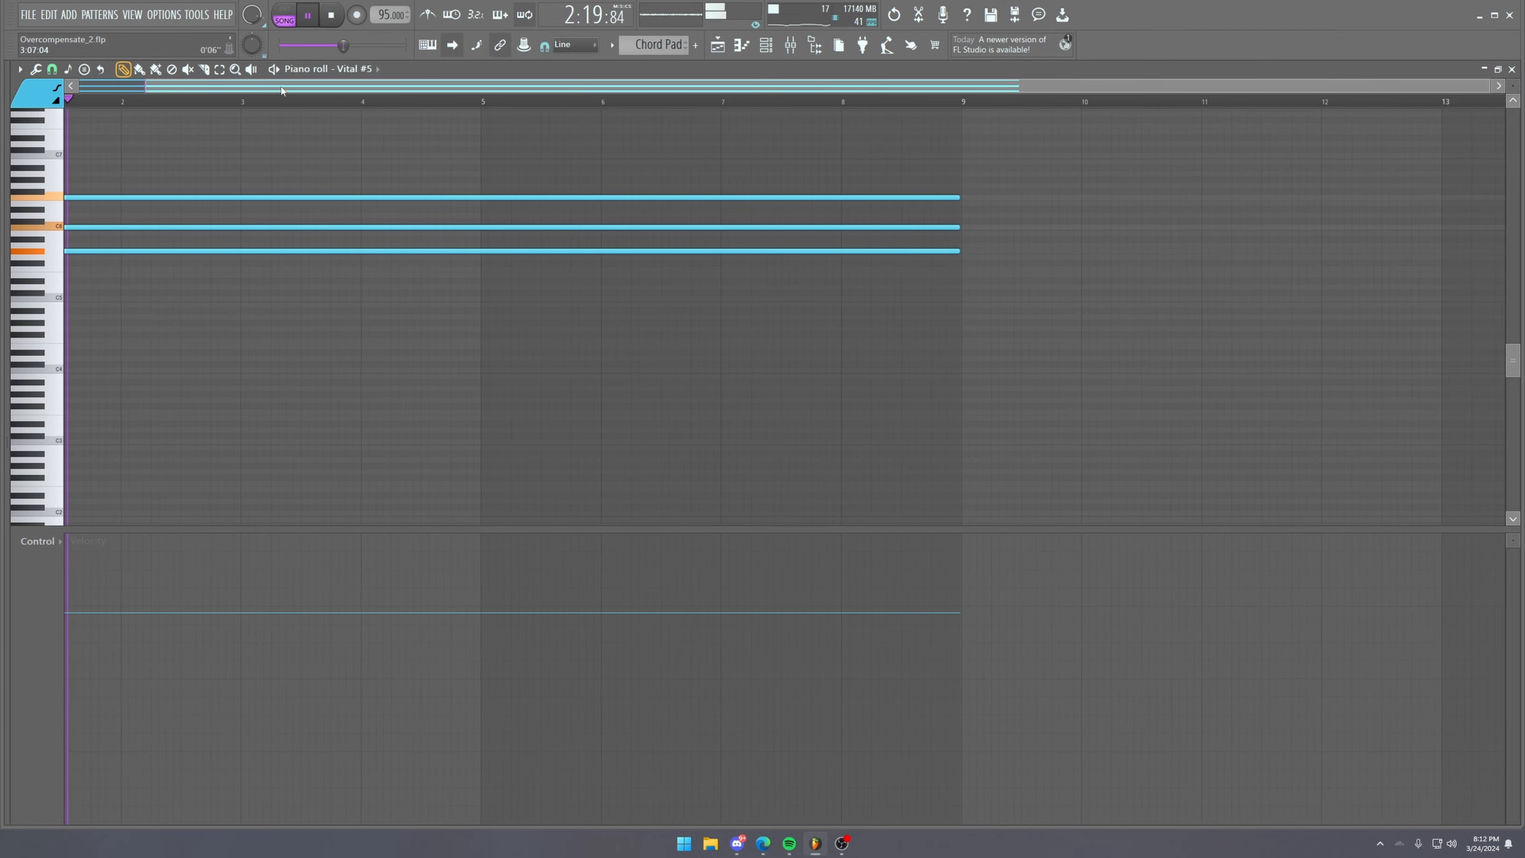
pyautogui.press('space')
pyautogui.press('space')
# Open the effects of the Vital #5 channel and switch its Chorus off and on while the chord plays.
pyautogui.click(765, 47)
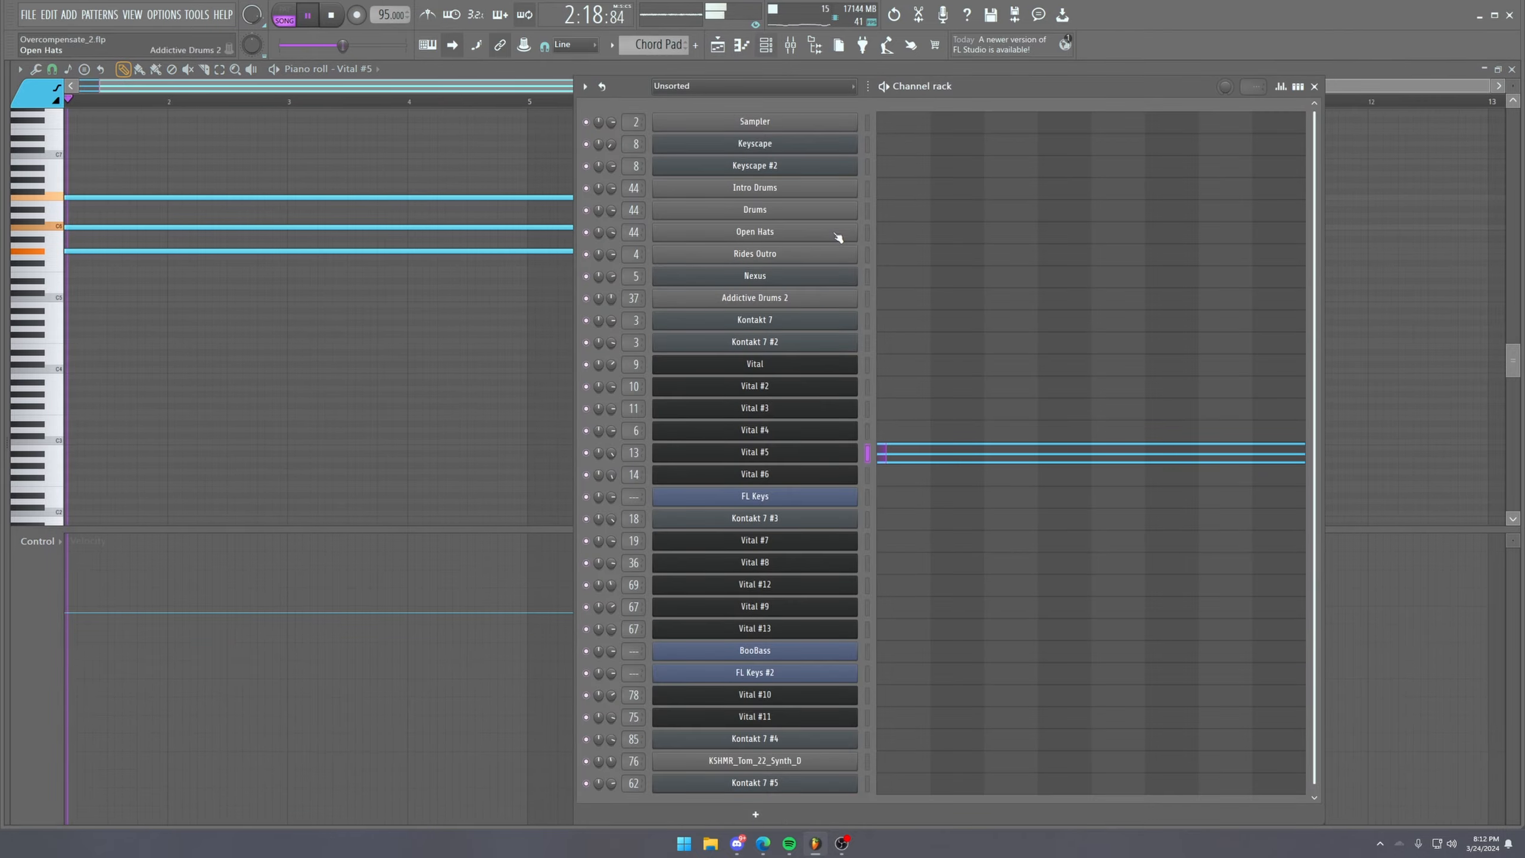
pyautogui.click(720, 455)
pyautogui.click(346, 178)
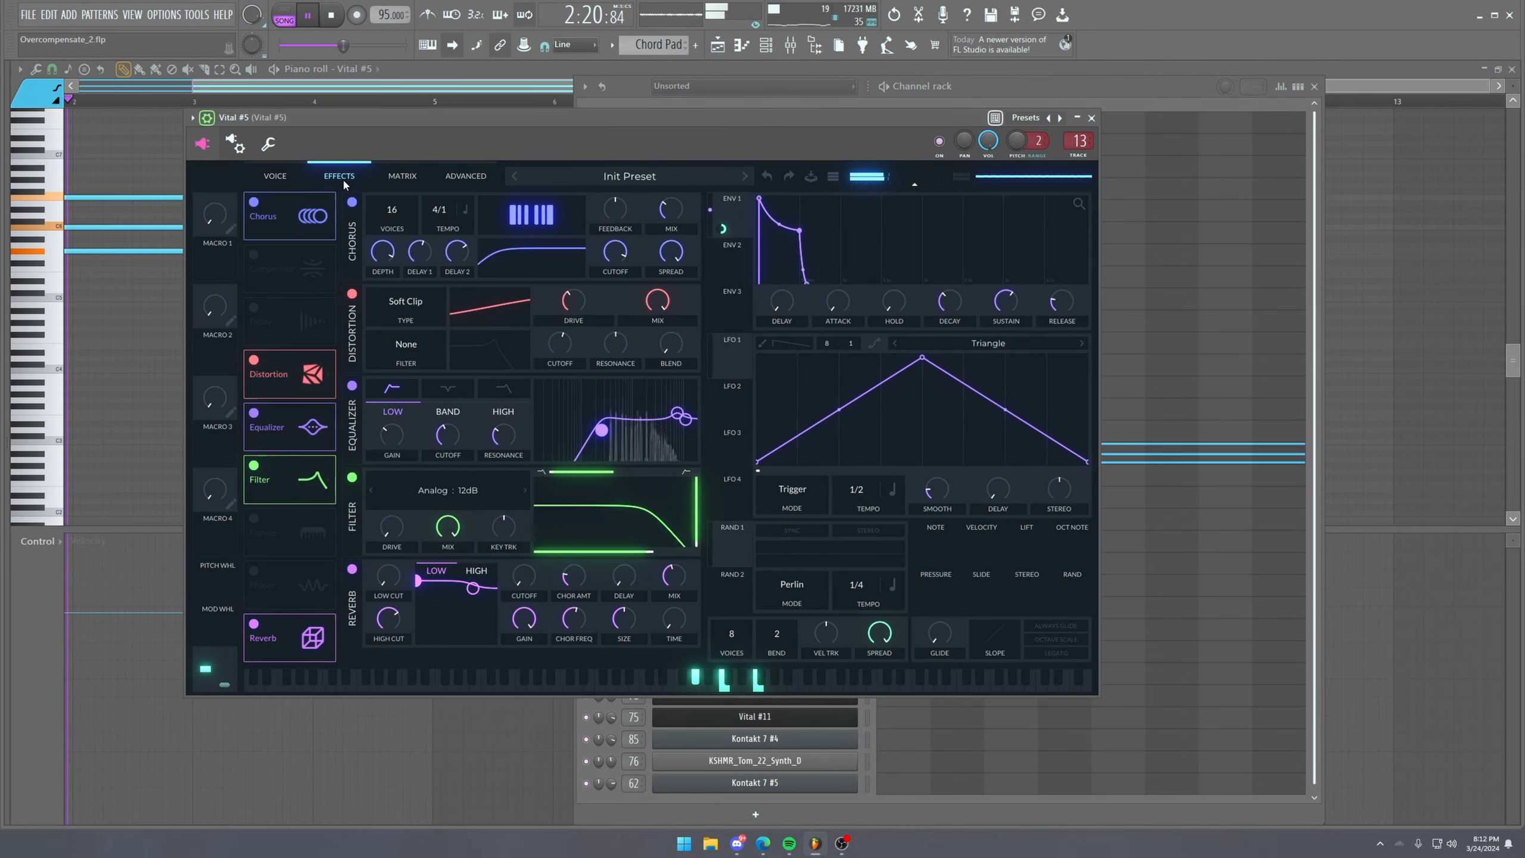
pyautogui.click(262, 211)
pyautogui.click(262, 211)
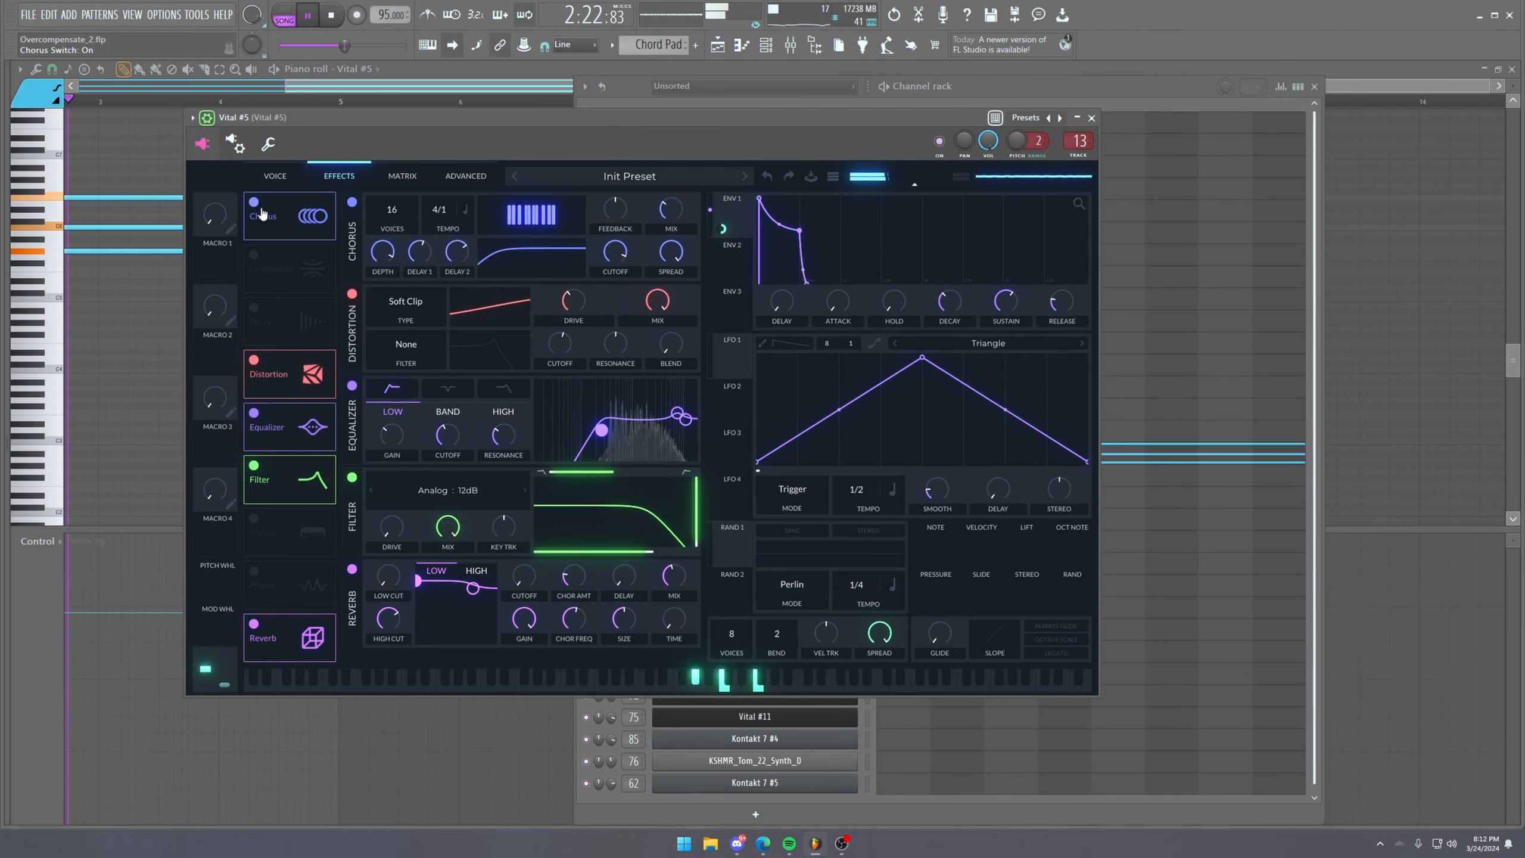
pyautogui.click(262, 212)
pyautogui.click(263, 211)
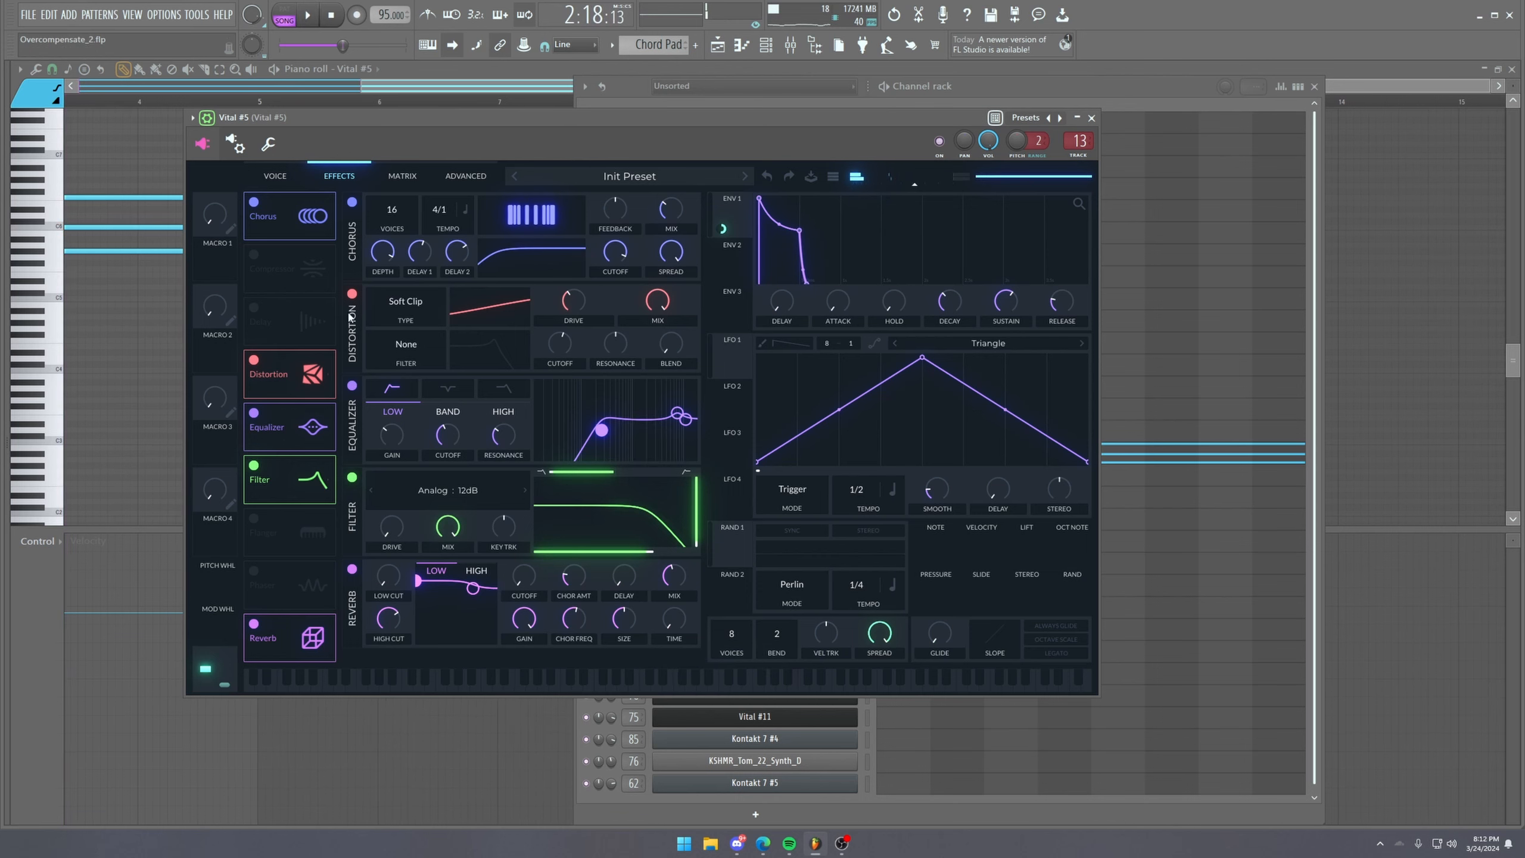
# Compare the chord with Vital #5's Distortion, Equalizer, Filter and Reverb each switched off and on, and stop playback.
pyautogui.click(353, 294)
pyautogui.click(352, 294)
pyautogui.click(352, 385)
pyautogui.click(352, 385)
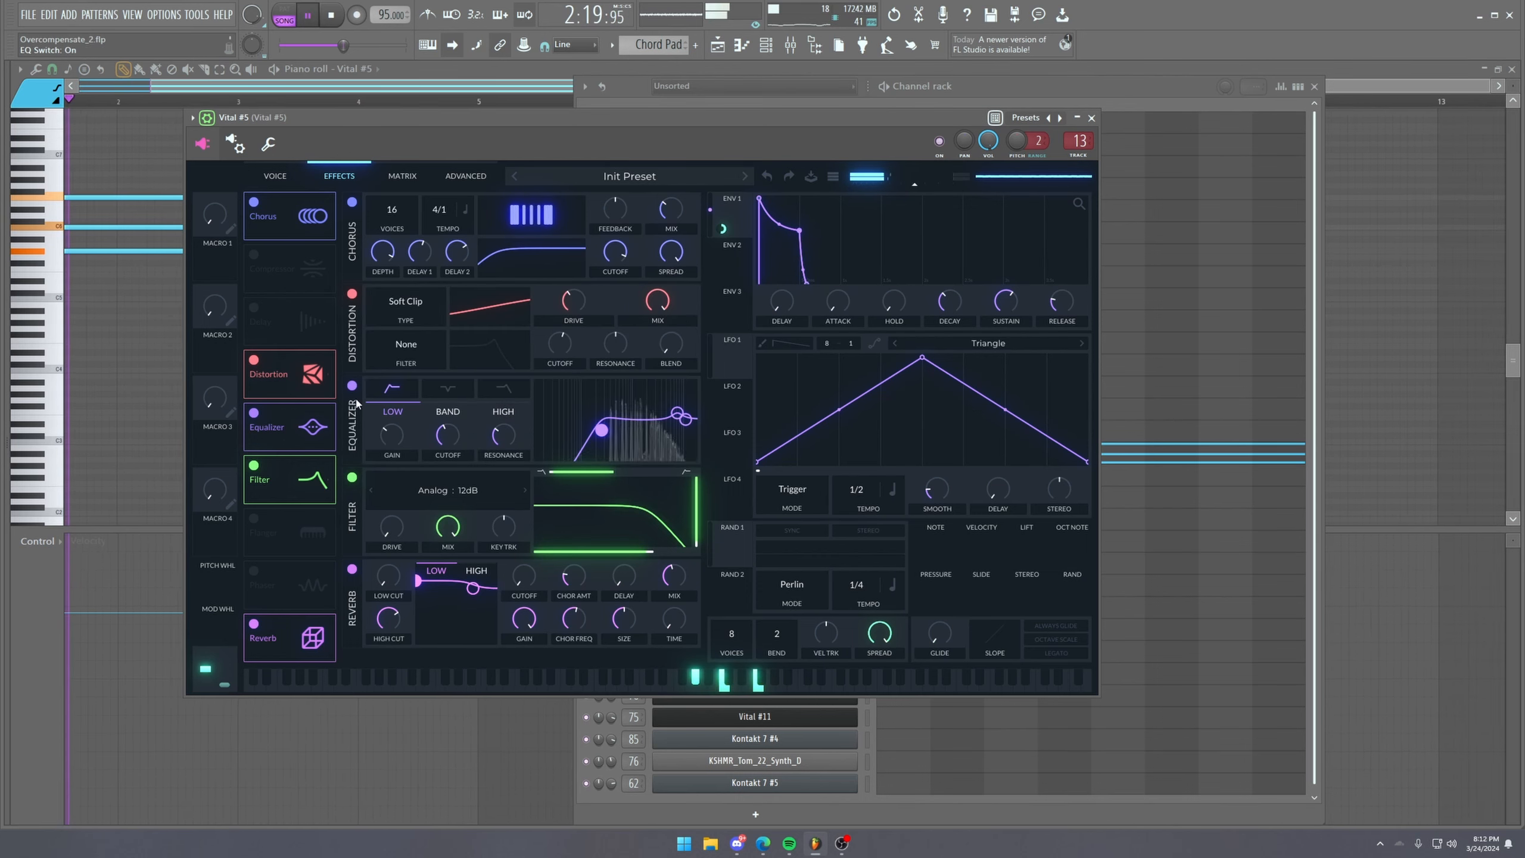
pyautogui.click(352, 477)
pyautogui.click(352, 478)
pyautogui.click(352, 569)
pyautogui.click(352, 569)
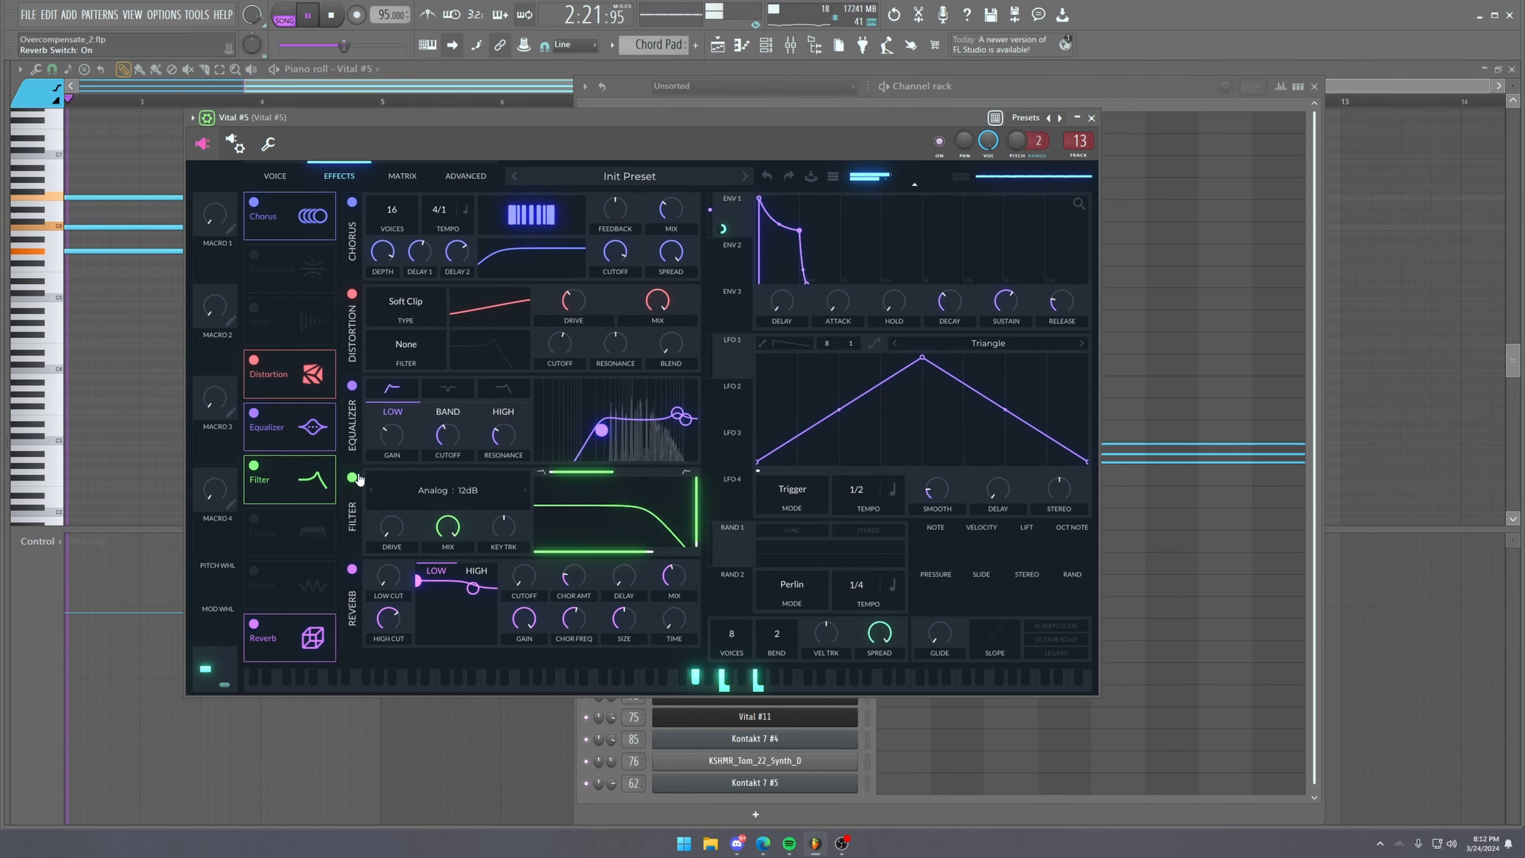
pyautogui.click(352, 477)
pyautogui.click(353, 478)
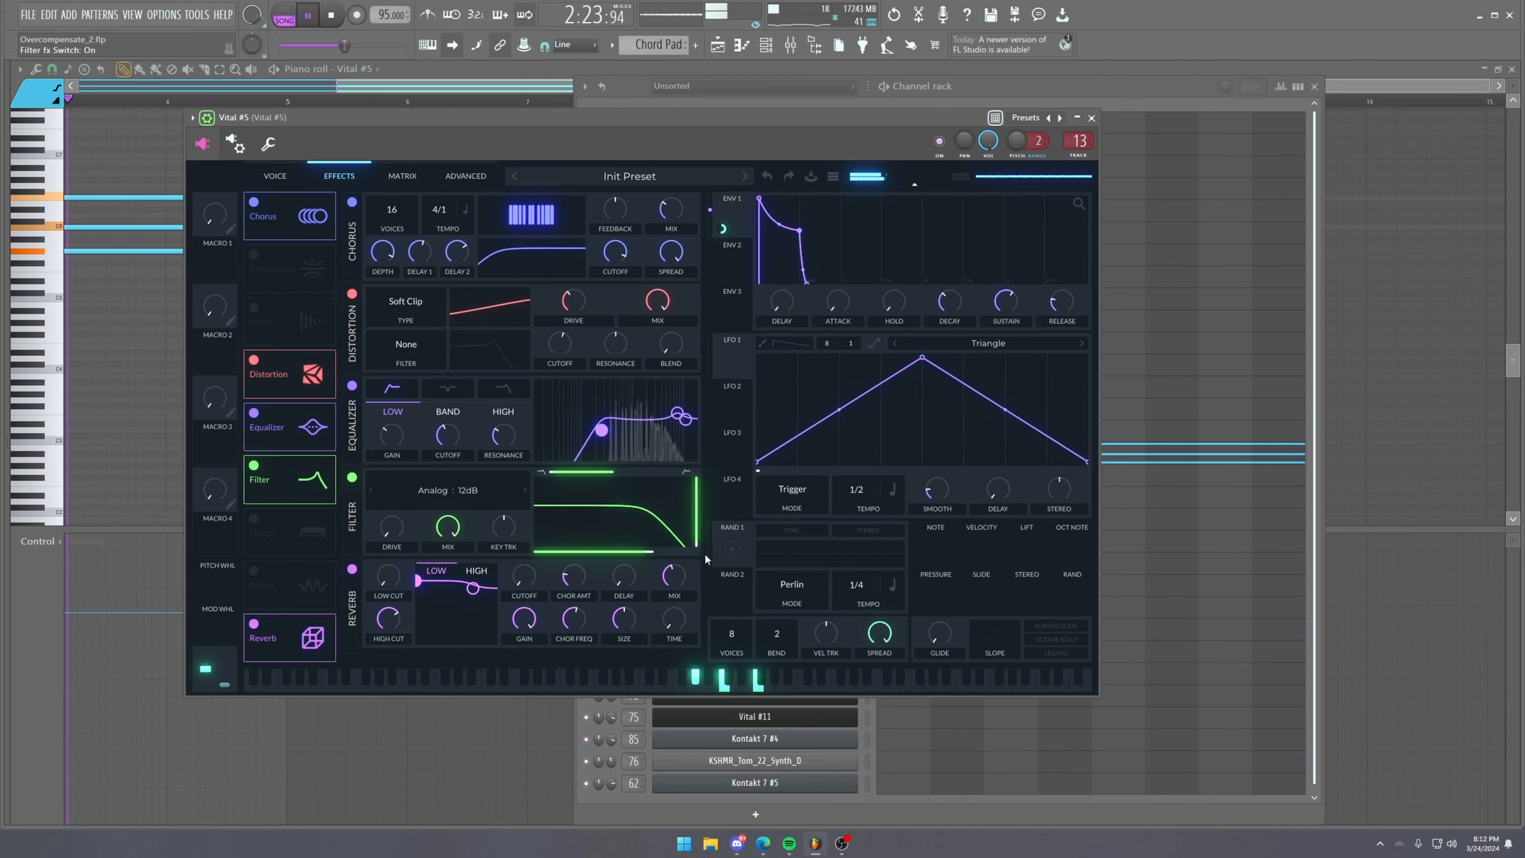
pyautogui.press('space')
# Show the mixer track of Vital #5, and reopen and close the Vital #5 synth.
pyautogui.doubleClick(1079, 141)
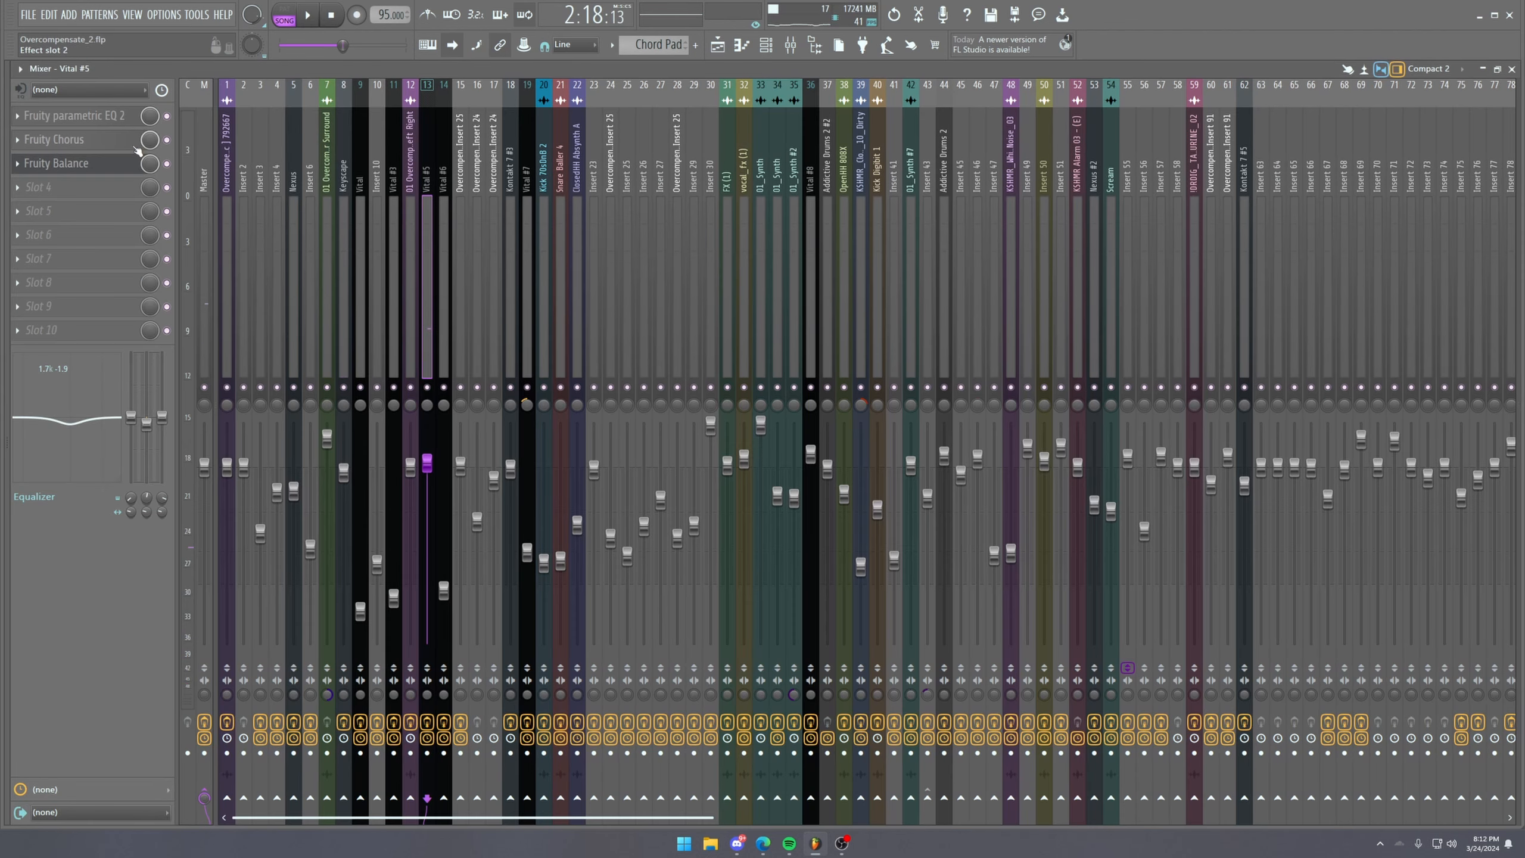
pyautogui.press('F6')
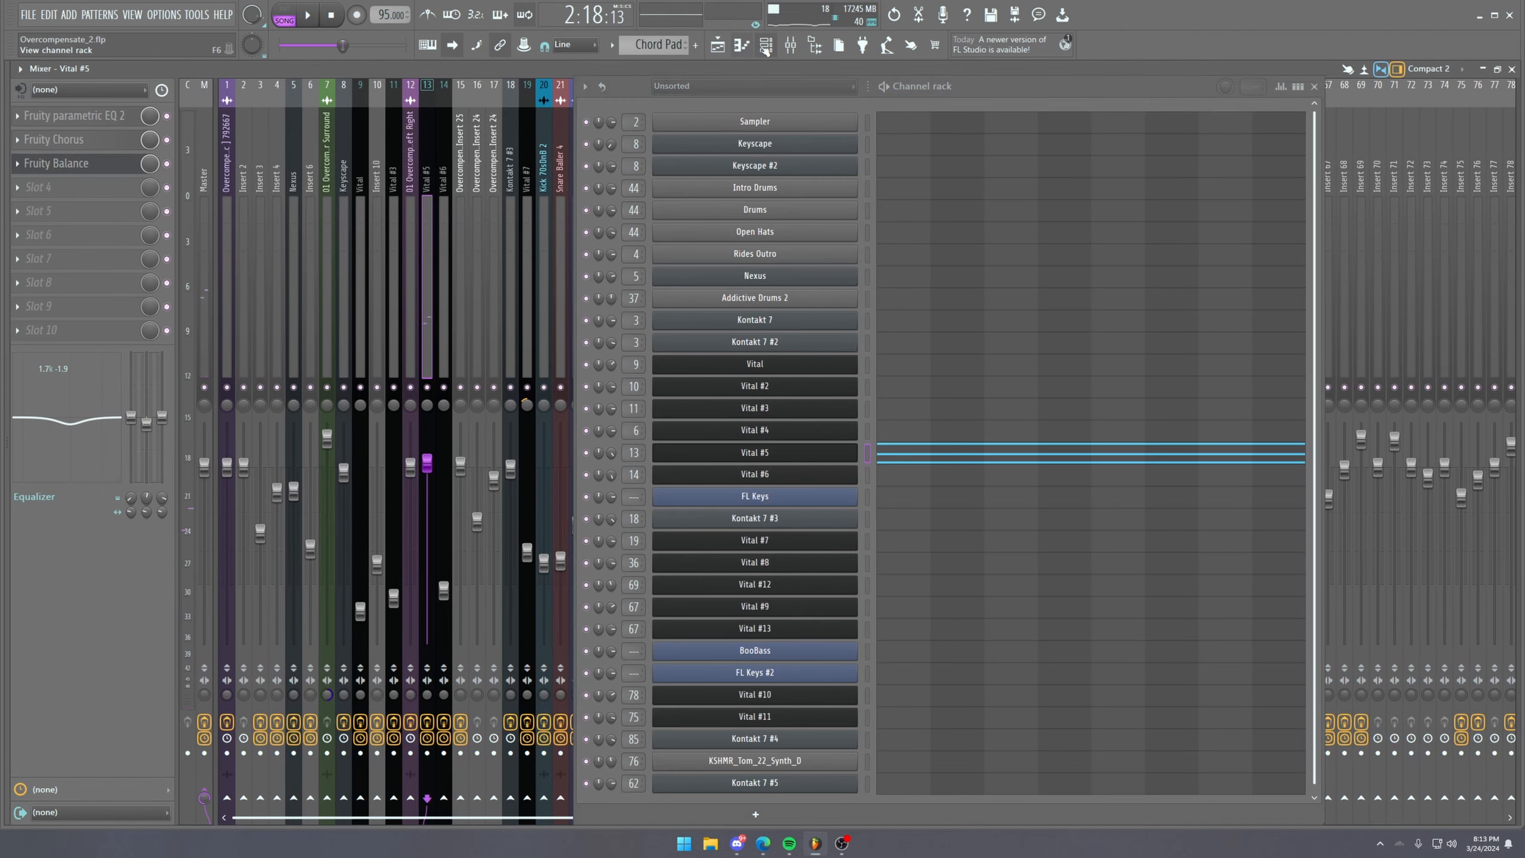
pyautogui.click(773, 452)
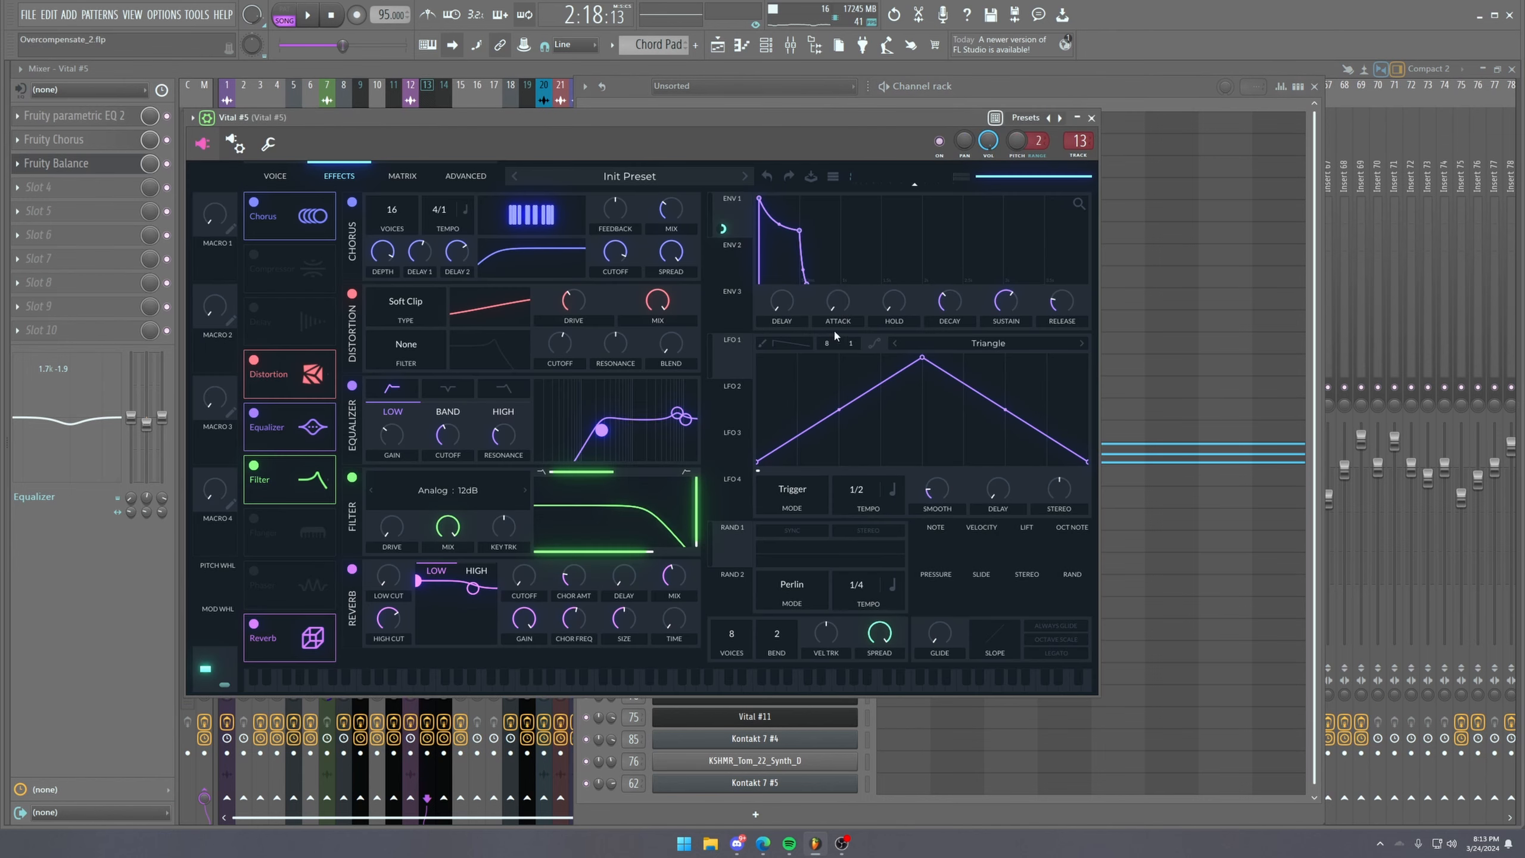
pyautogui.click(1092, 119)
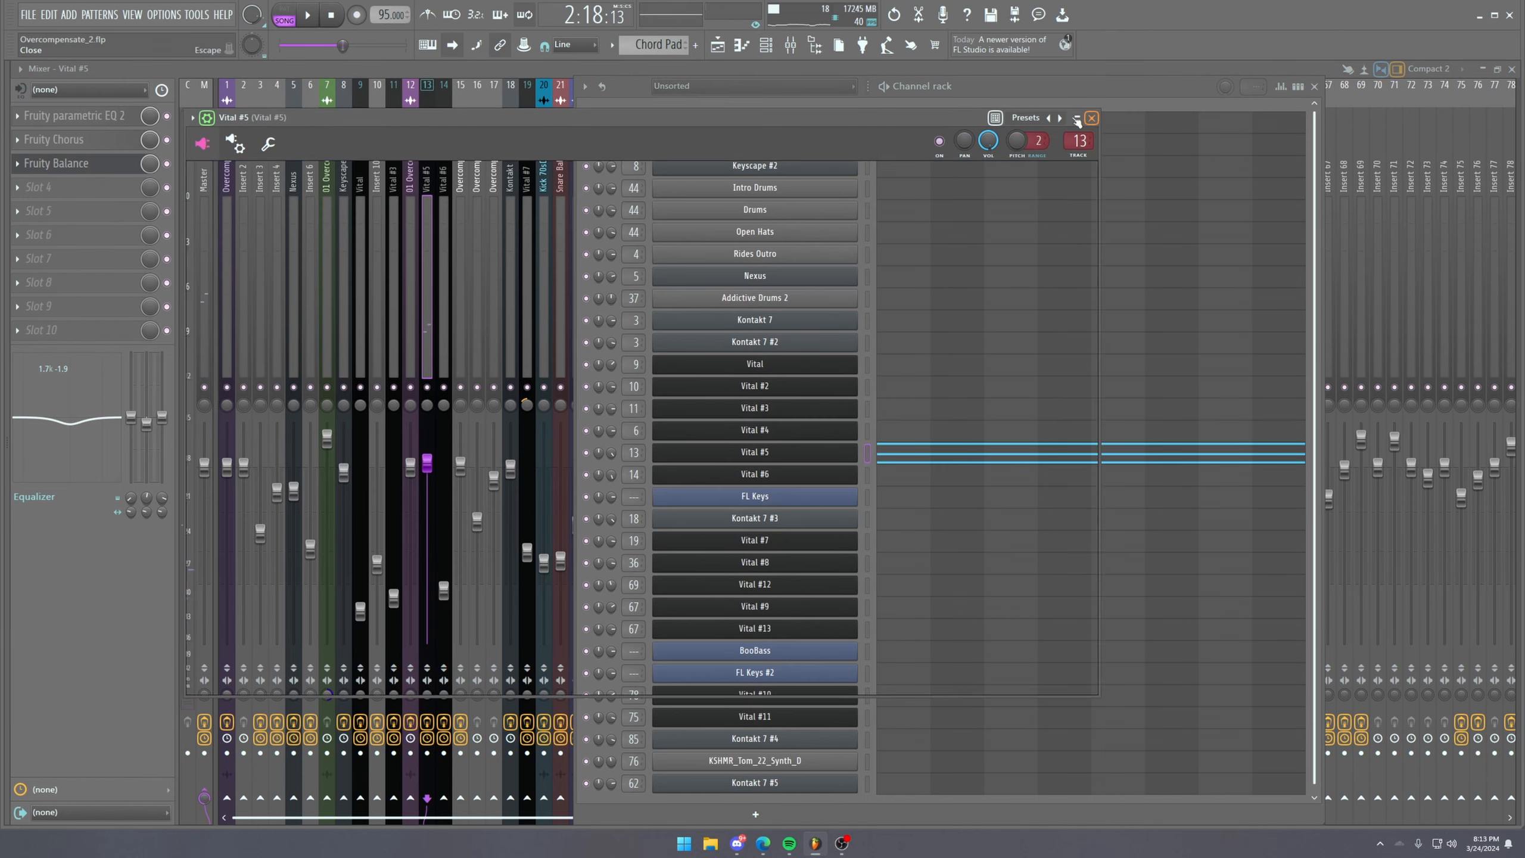
# Inspect the Fruity parametric EQ 2, Fruity Chorus and Fruity Balance effects on the Vital #5 mixer track while the chord plays.
pyautogui.click(64, 91)
pyautogui.click(64, 91)
pyautogui.click(84, 116)
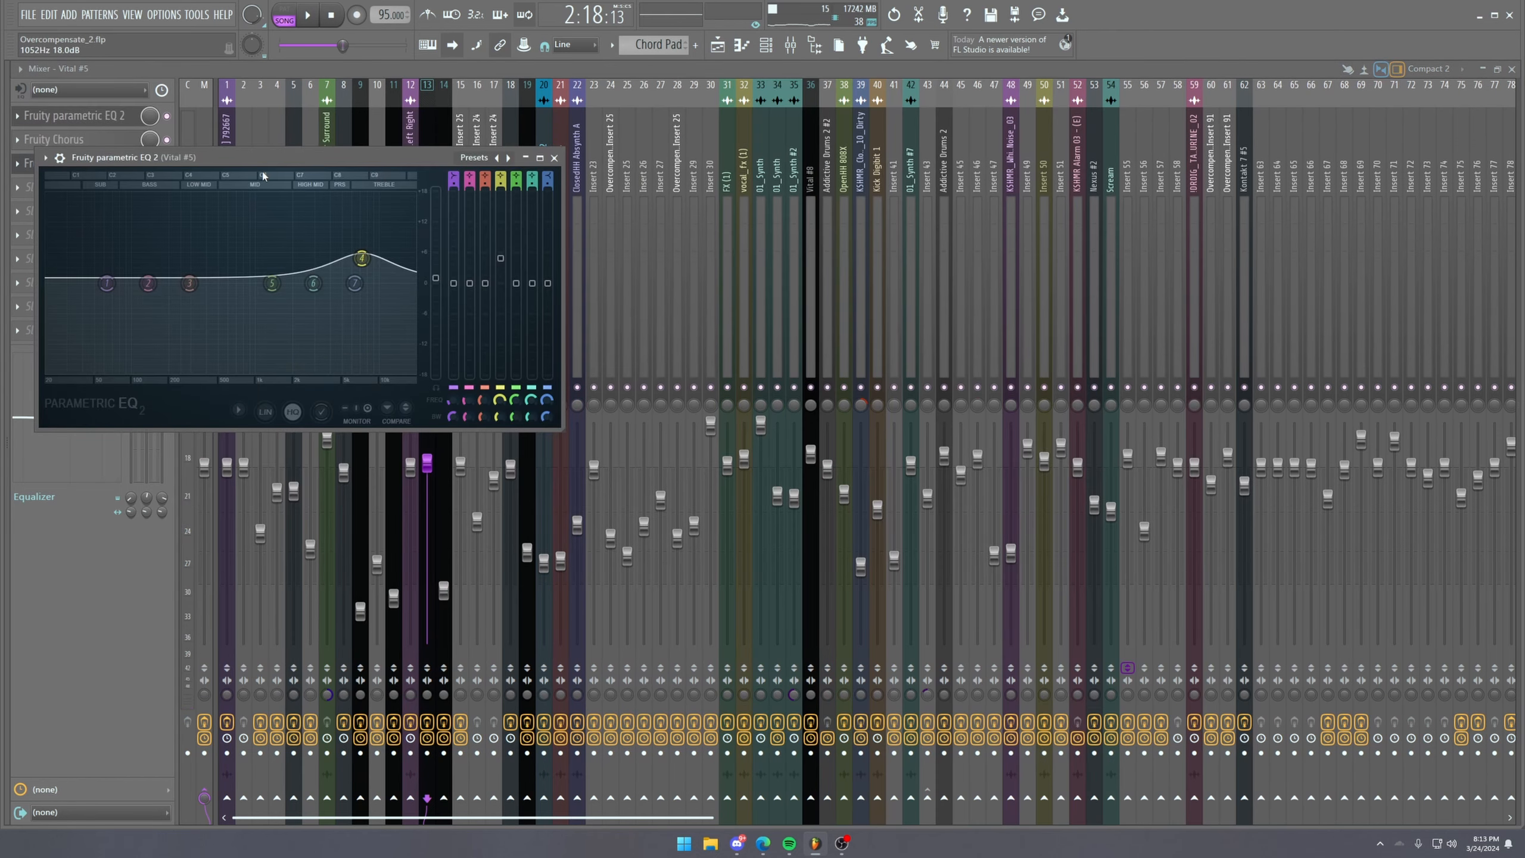
pyautogui.press('space')
pyautogui.moveTo(264, 158); pyautogui.dragTo(475, 149)
pyautogui.click(93, 118)
pyautogui.click(90, 142)
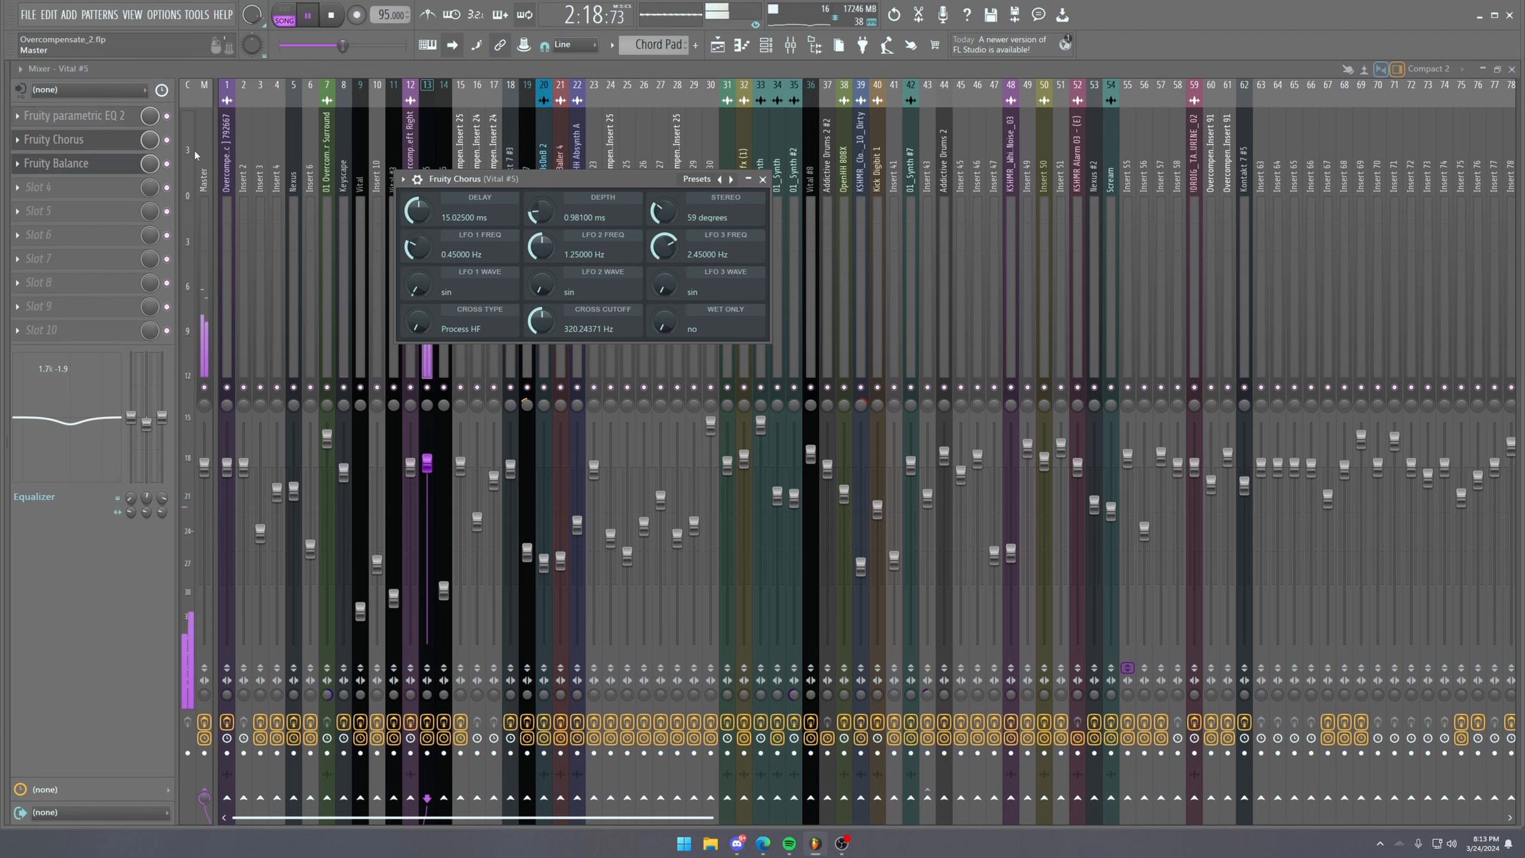
pyautogui.click(168, 140)
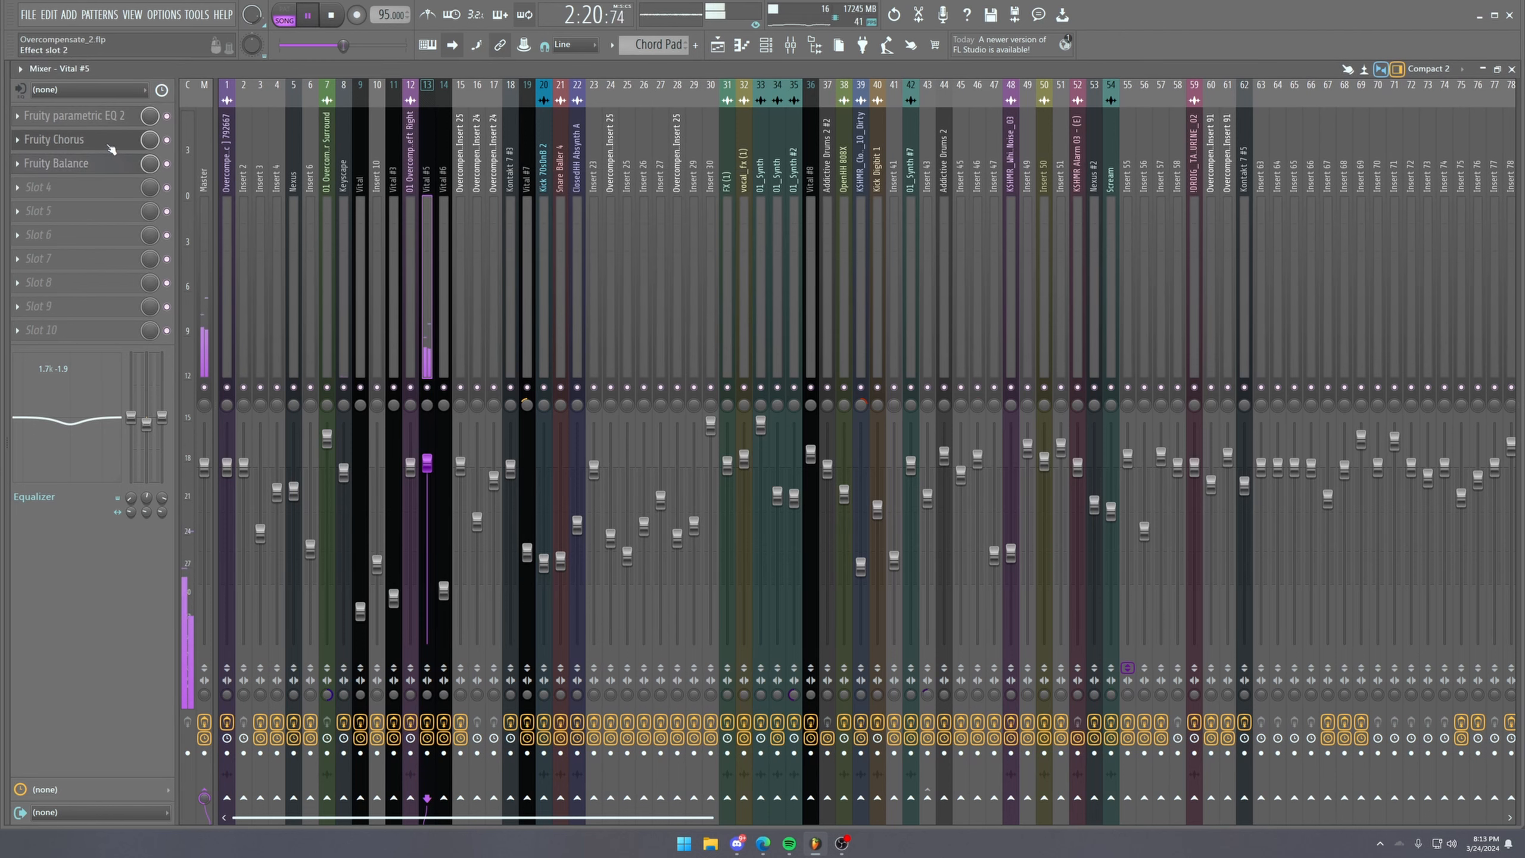
pyautogui.click(93, 163)
pyautogui.press('space')
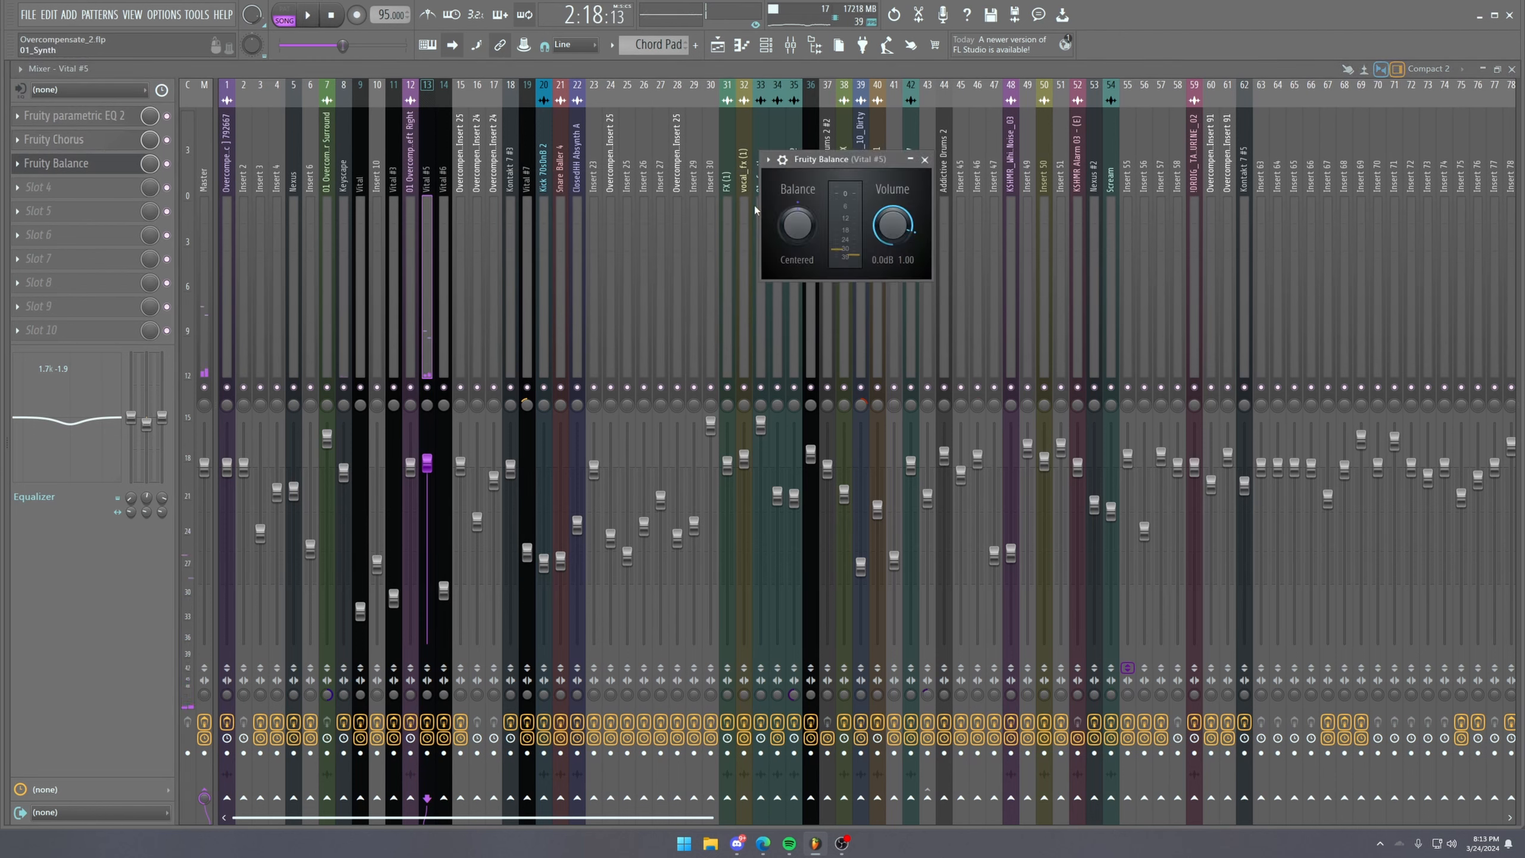
pyautogui.click(925, 160)
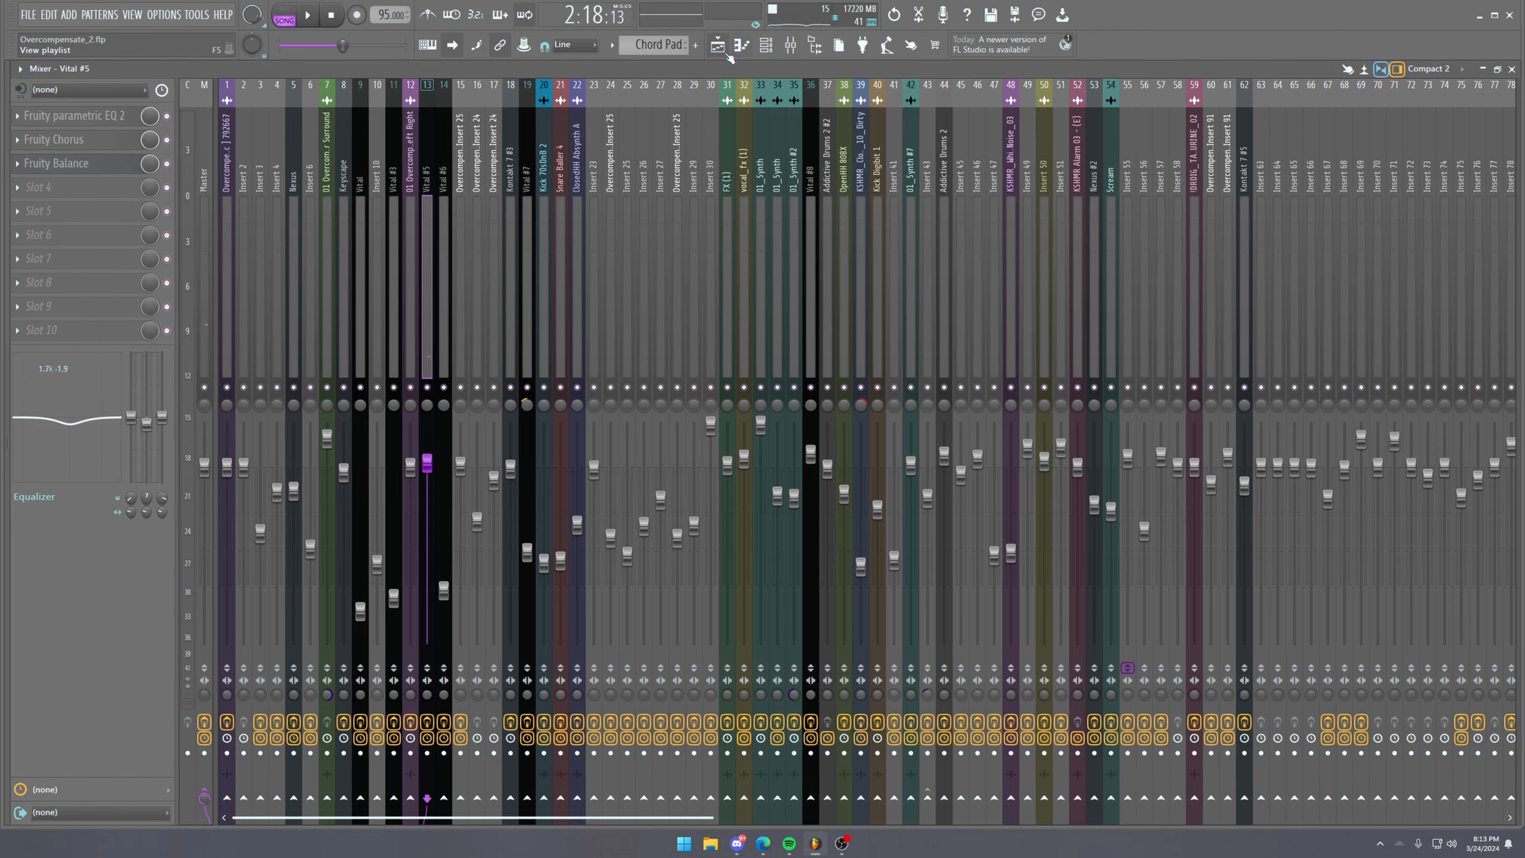
# Return to the playlist, and expand and collapse the tracks grouped under Chord Pad.
pyautogui.click(727, 53)
pyautogui.click(187, 548)
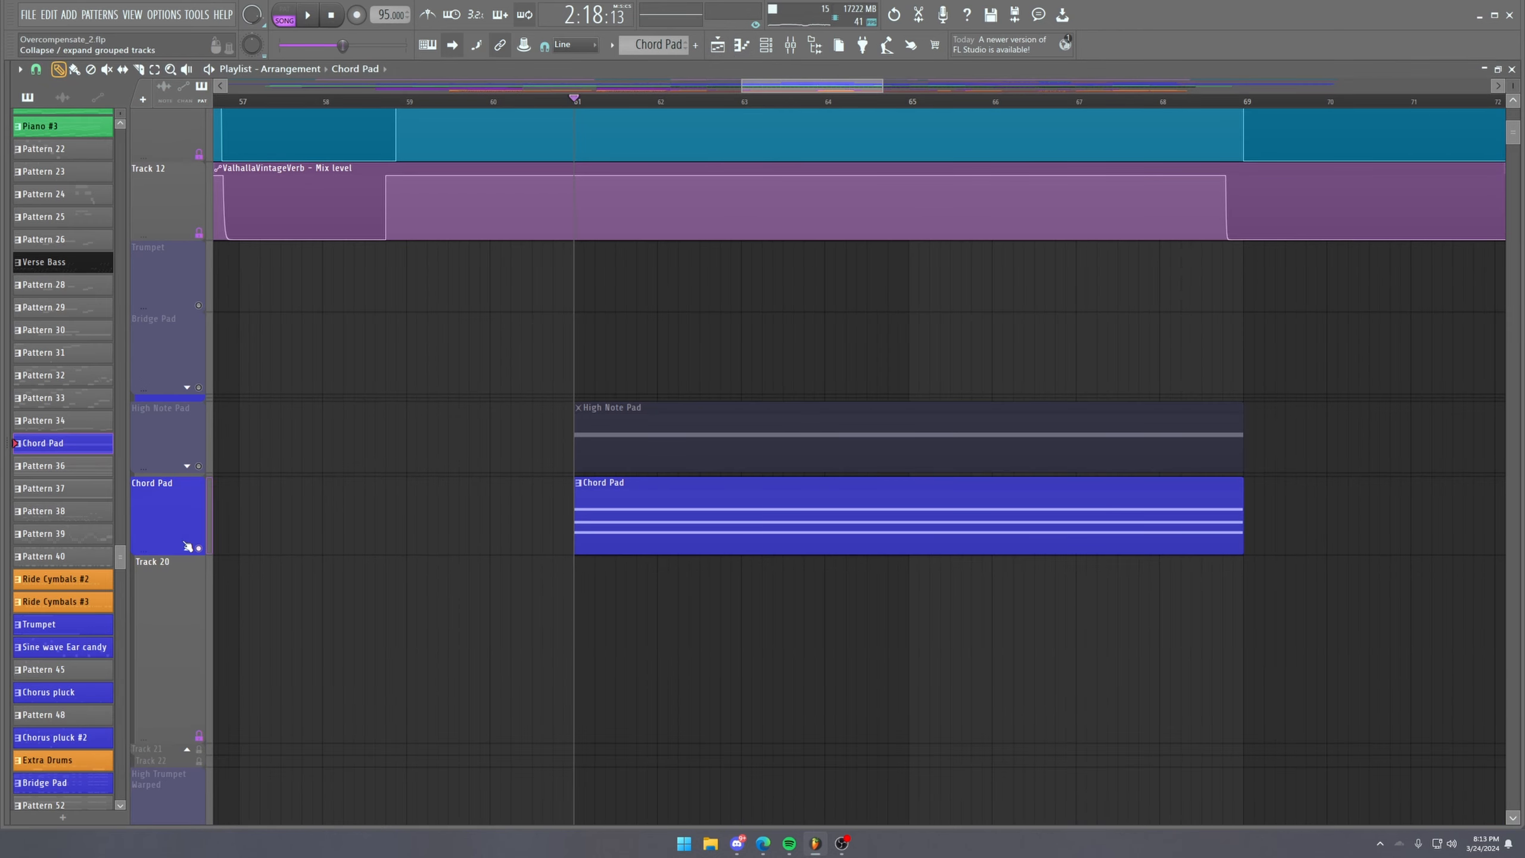
pyautogui.click(187, 548)
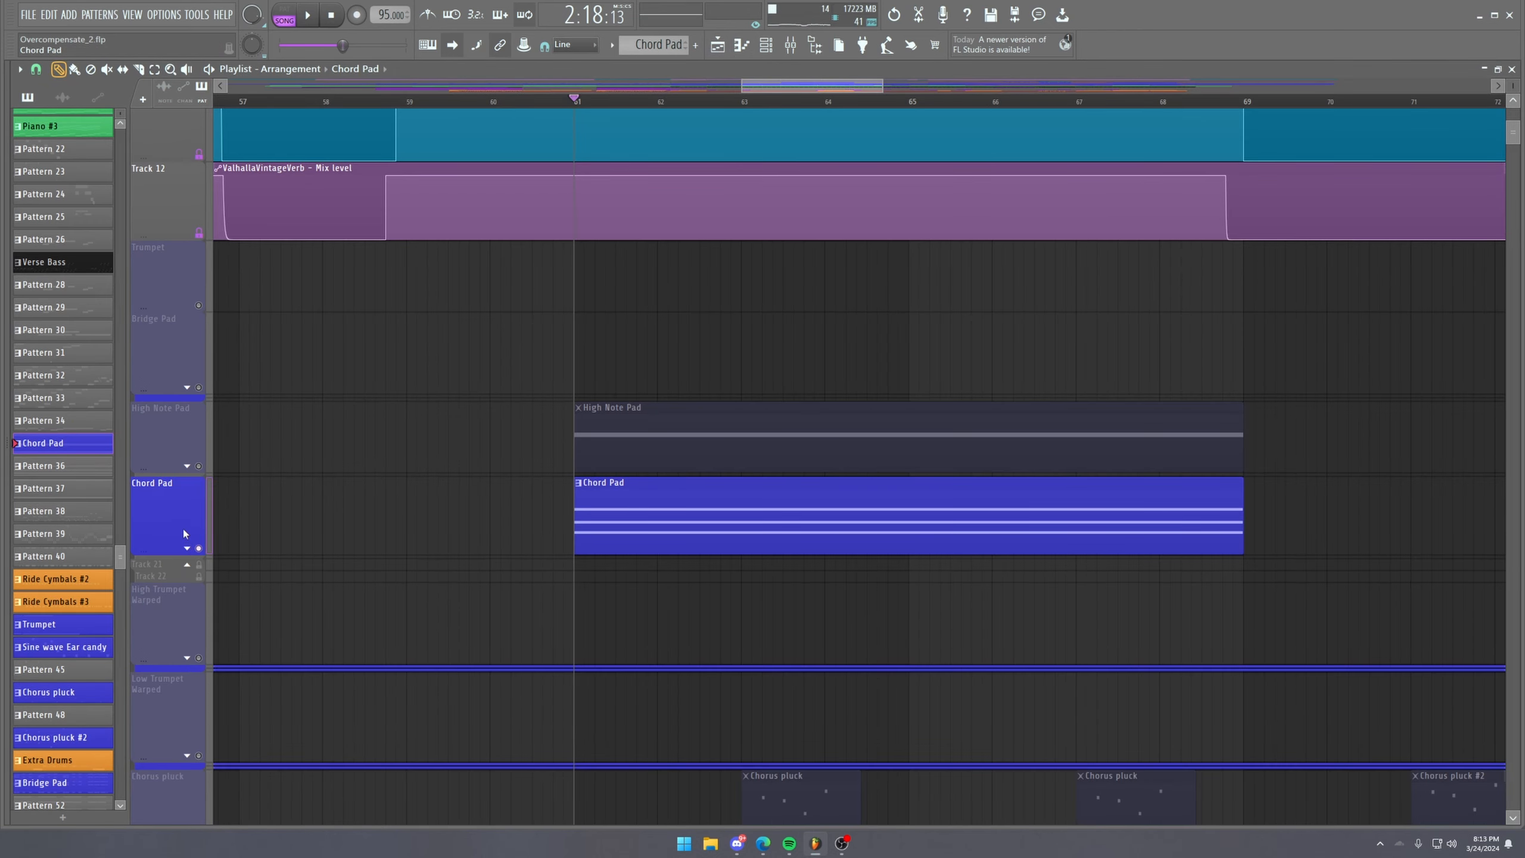
# Unmute the High Note Pad track and open its pattern at bar 61 in the piano roll.
pyautogui.click(199, 466)
pyautogui.click(587, 448)
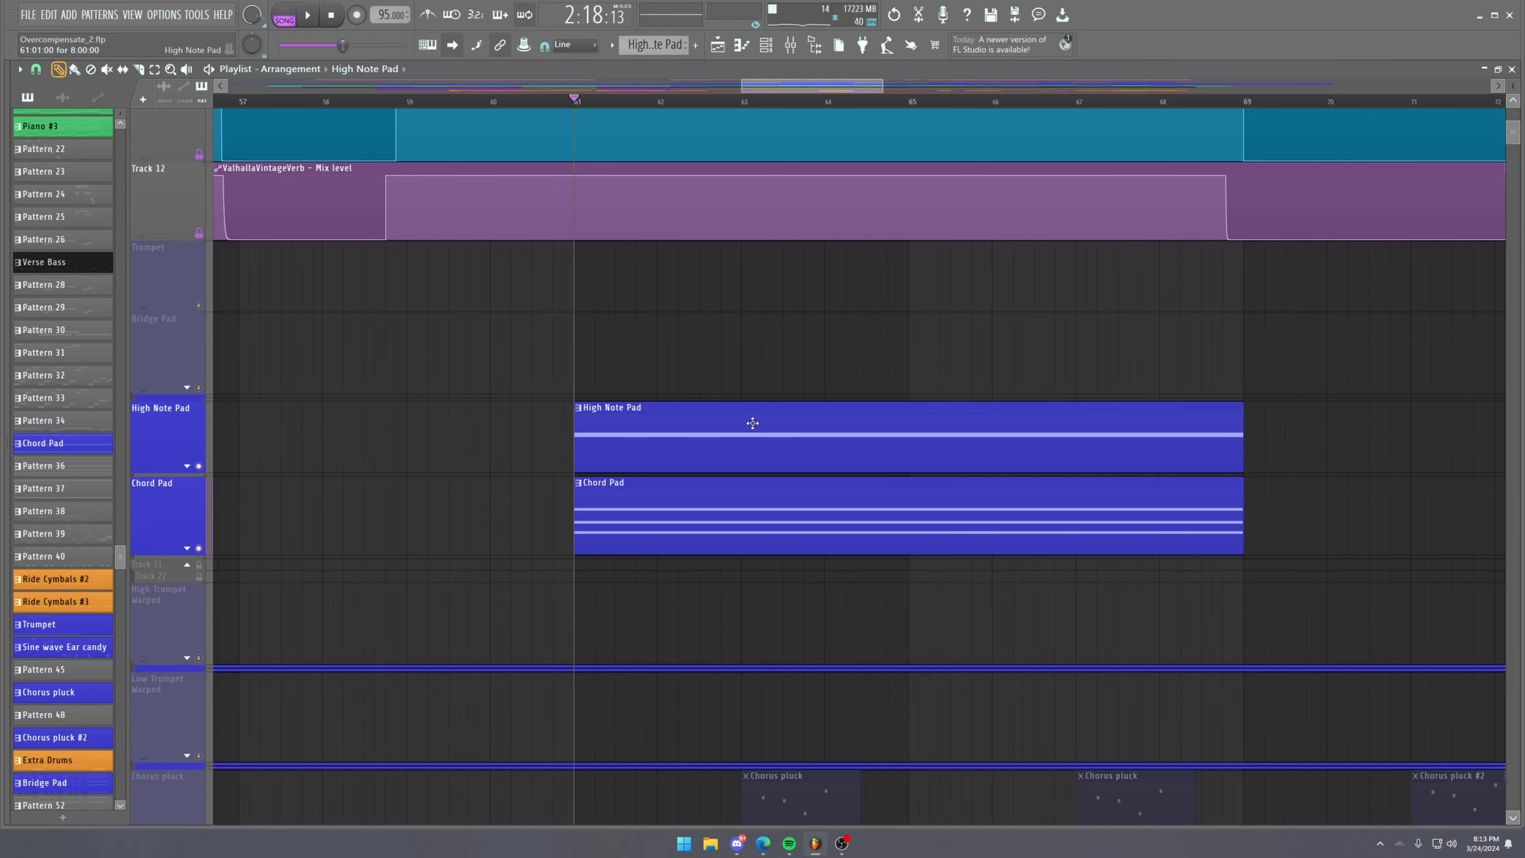
pyautogui.doubleClick(706, 425)
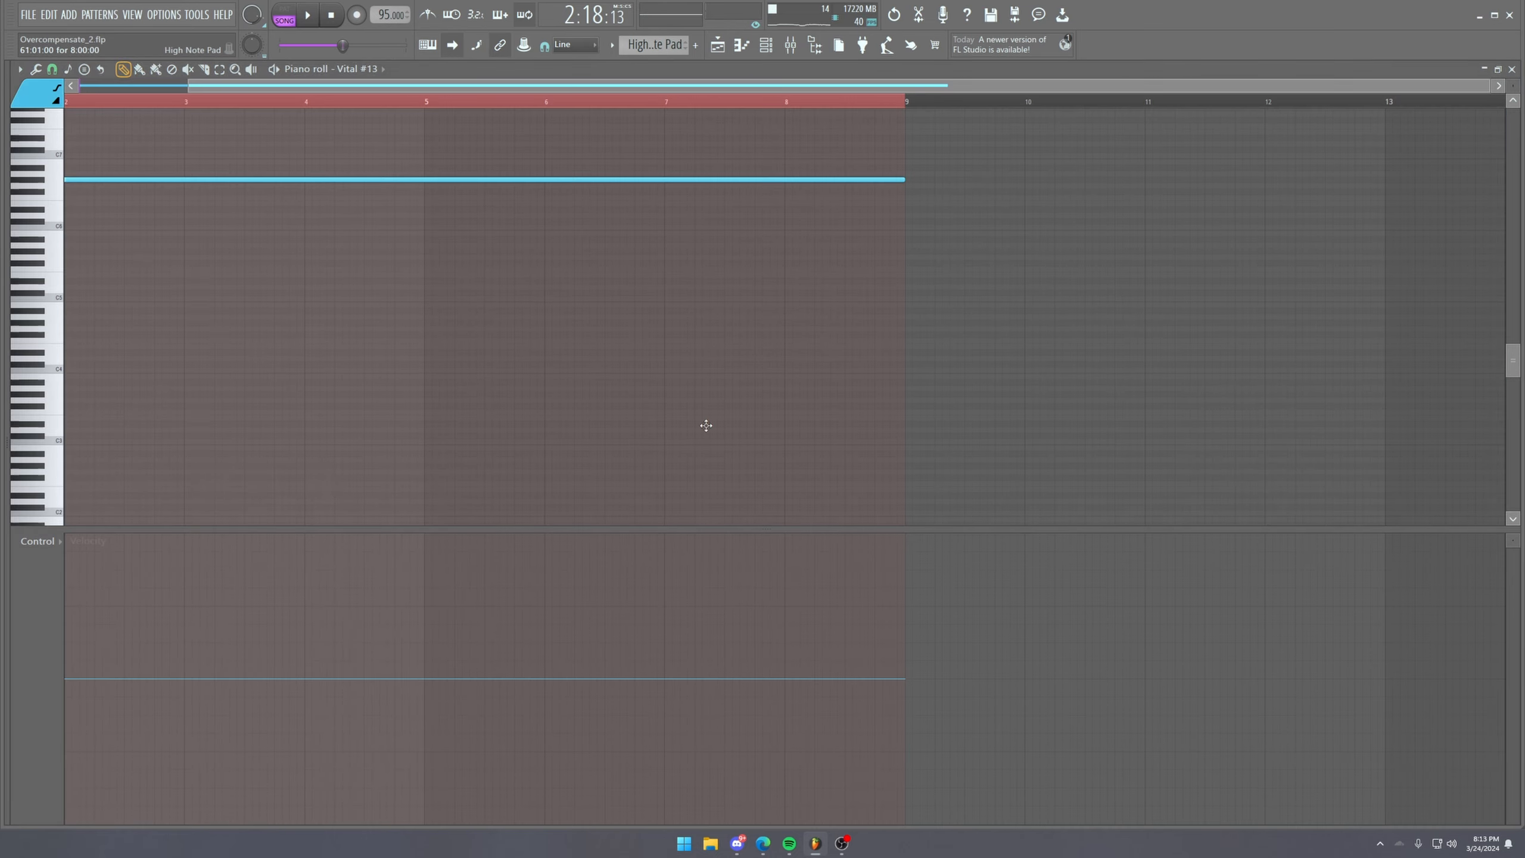
# Open the Vital #13 synth and examine its effects and voice settings while the high note plays.
pyautogui.click(765, 48)
pyautogui.click(769, 589)
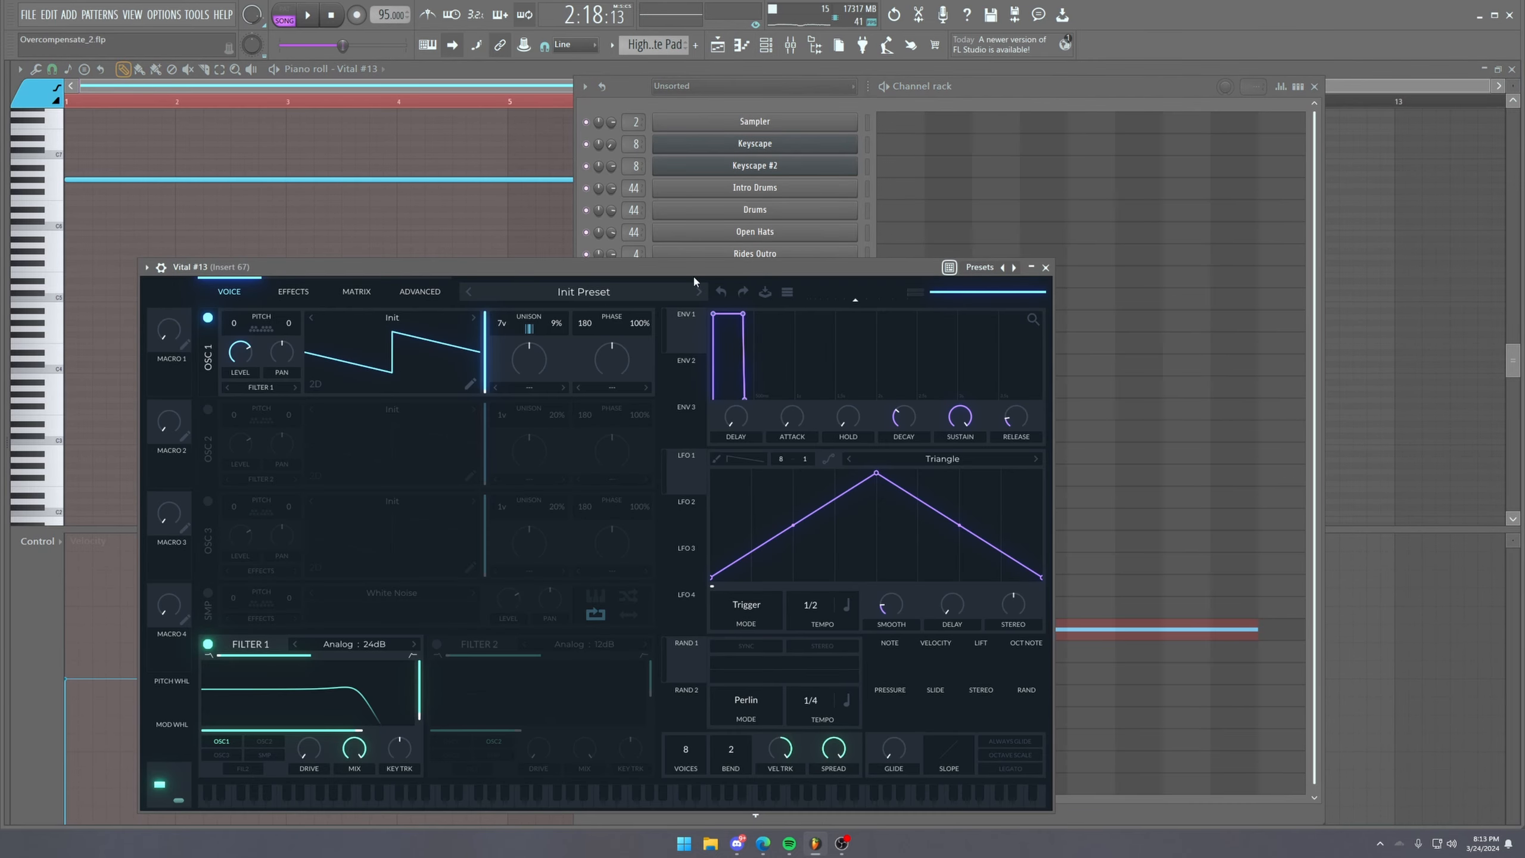
pyautogui.moveTo(694, 270); pyautogui.dragTo(792, 224)
pyautogui.click(392, 245)
pyautogui.press('space')
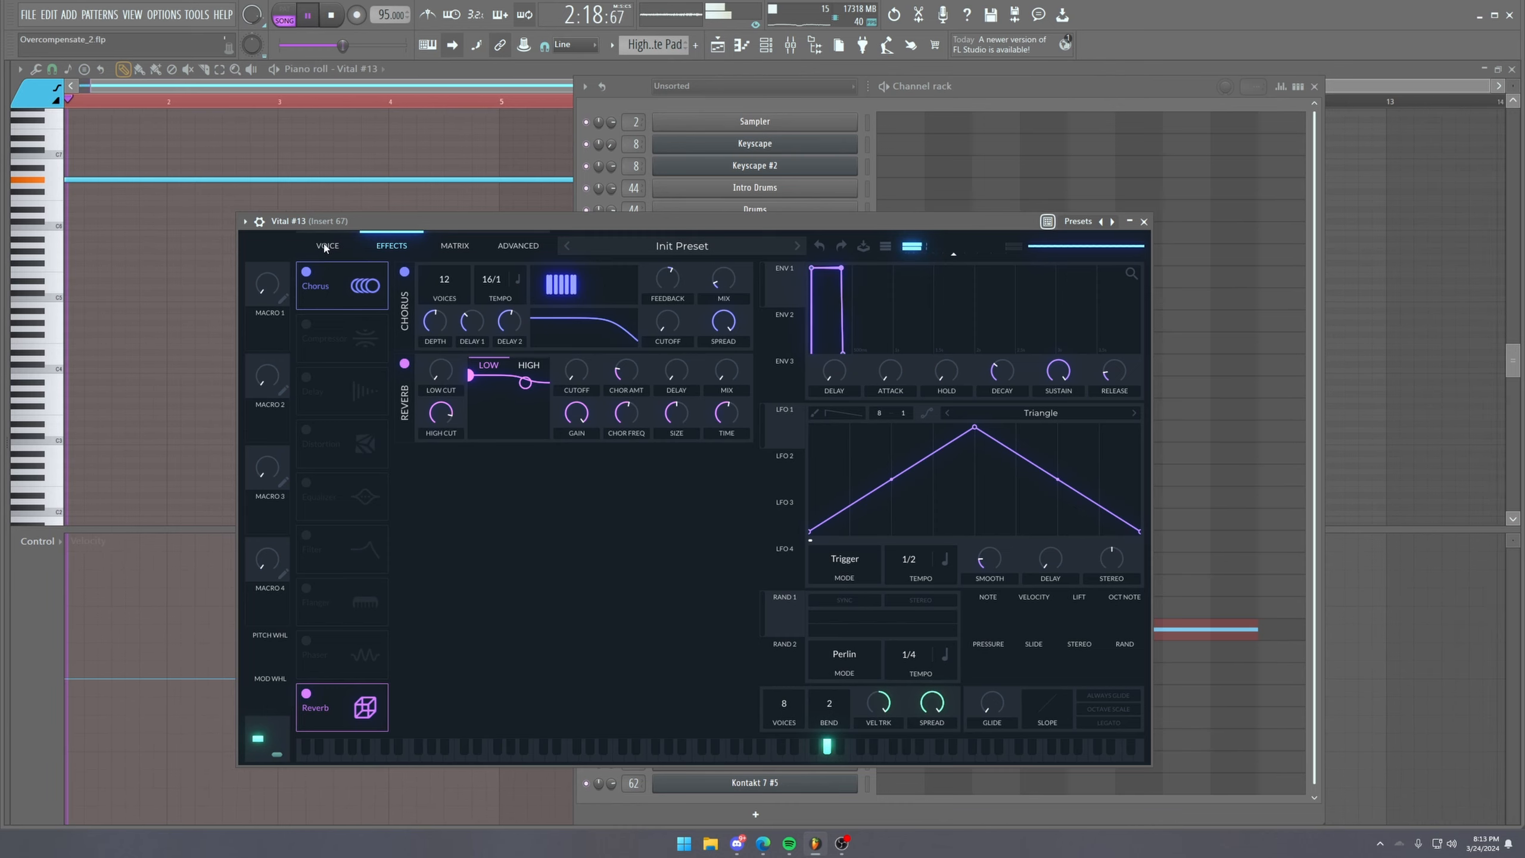
pyautogui.click(325, 247)
# Return to the playlist, stop playback and place the playback position at the start of the High Note Pad #2 clip.
pyautogui.click(244, 117)
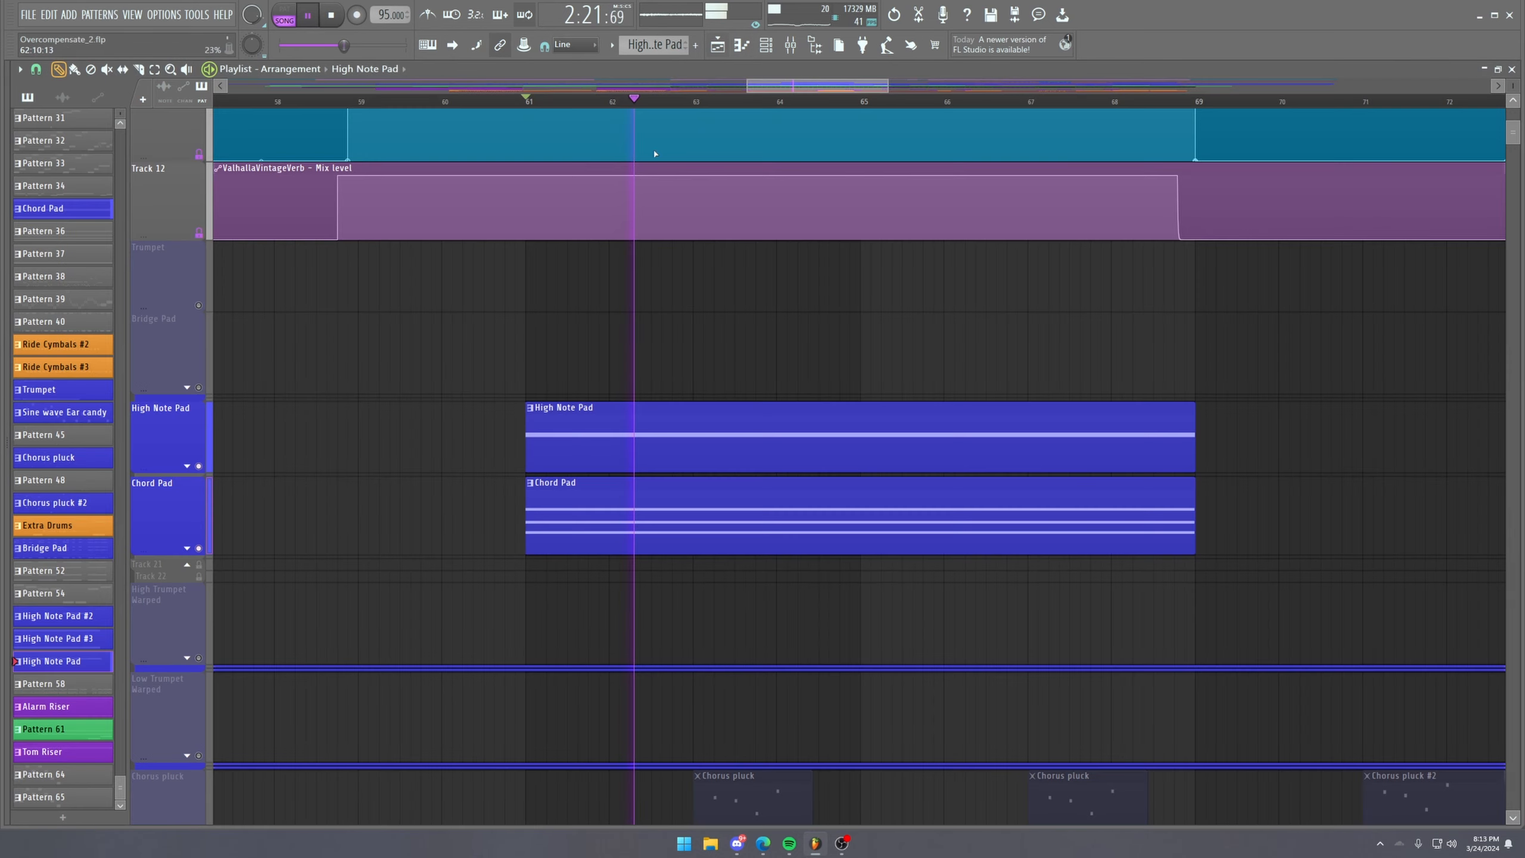
pyautogui.click(718, 45)
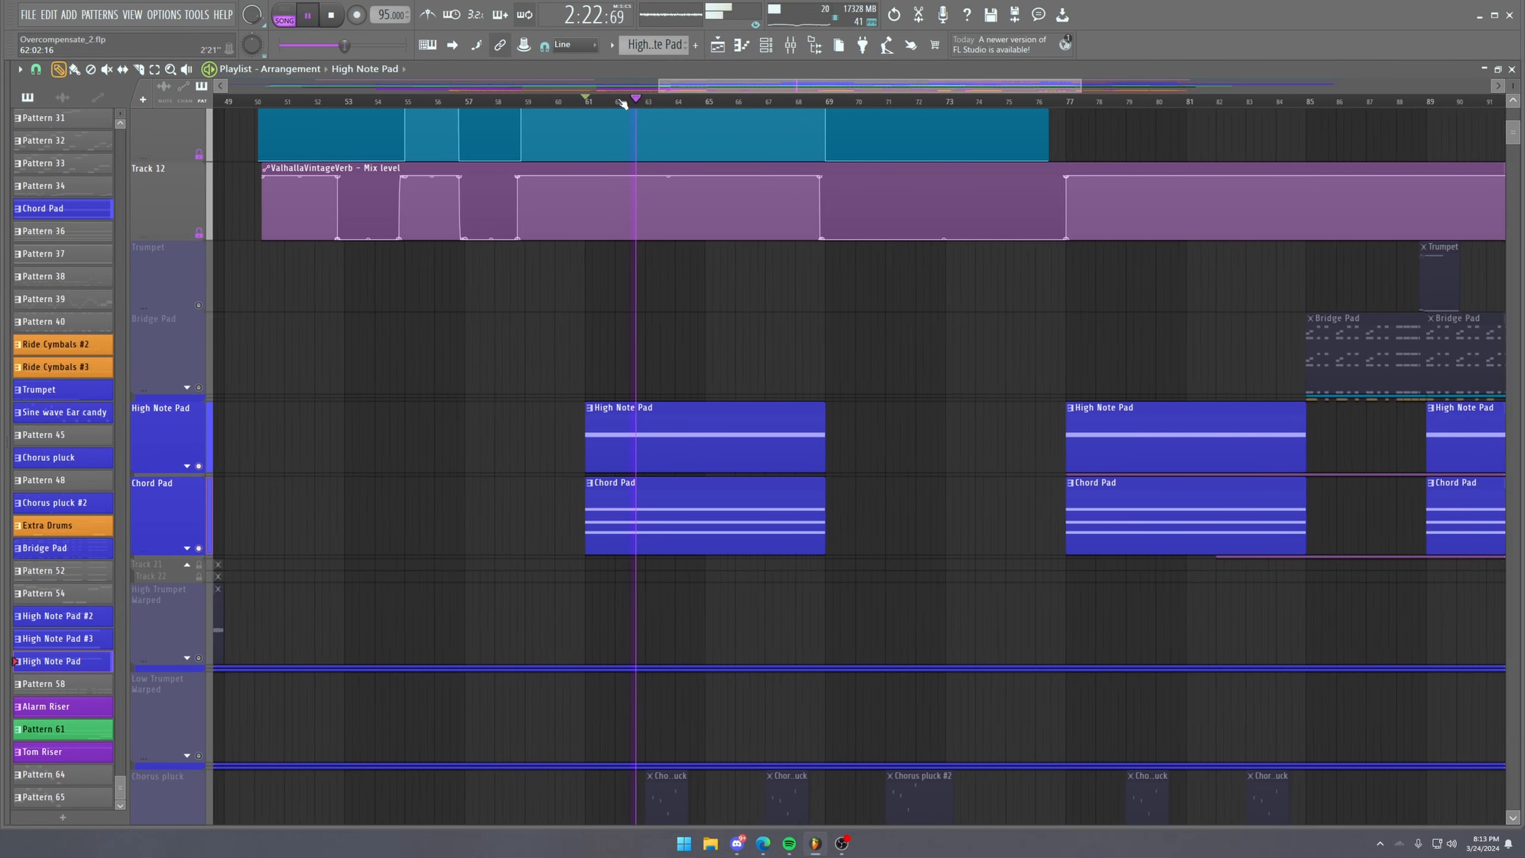
pyautogui.scroll(-4, 621, 103)
pyautogui.press('space')
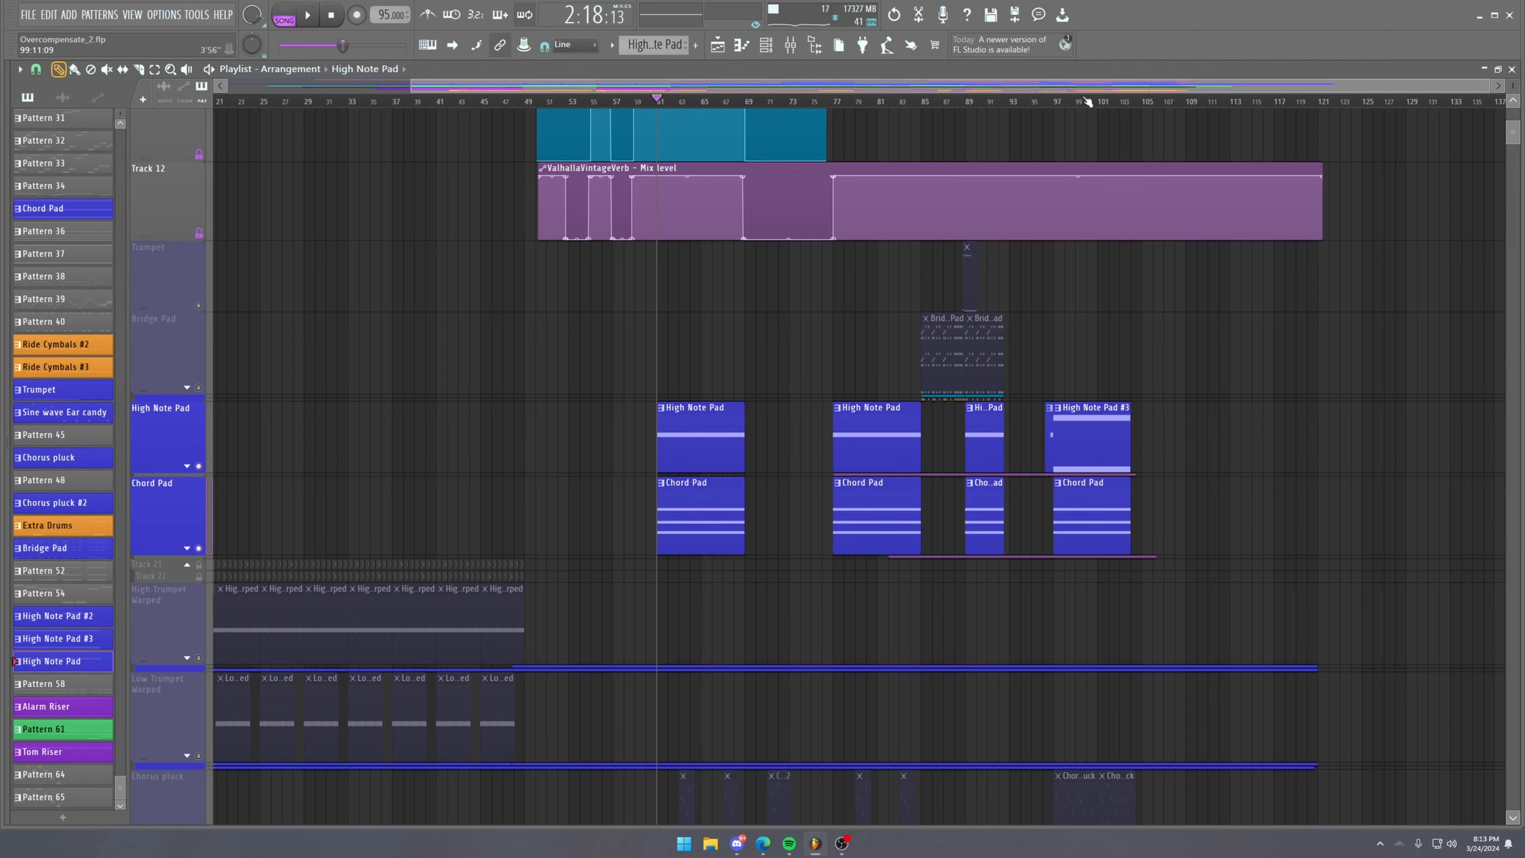
pyautogui.scroll(4, 1088, 101)
pyautogui.moveTo(1087, 101); pyautogui.dragTo(967, 118)
pyautogui.scroll(4, 1008, 109)
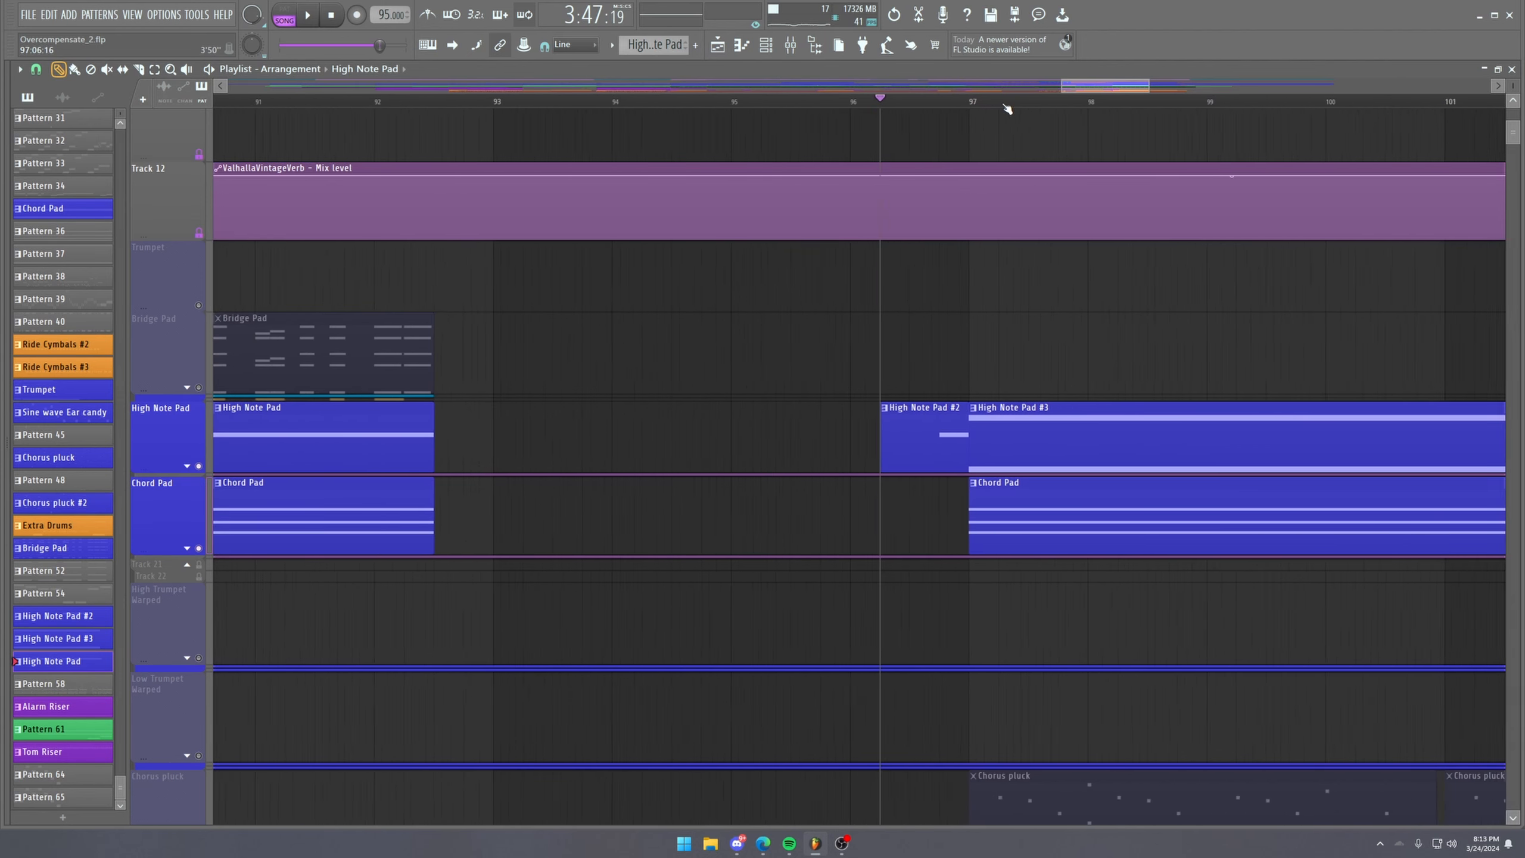
# Play from the High Note Pad #2 clip and open the High Note Pad #3 pattern in the piano roll.
pyautogui.press('space')
pyautogui.hscroll(3, 883, 385)
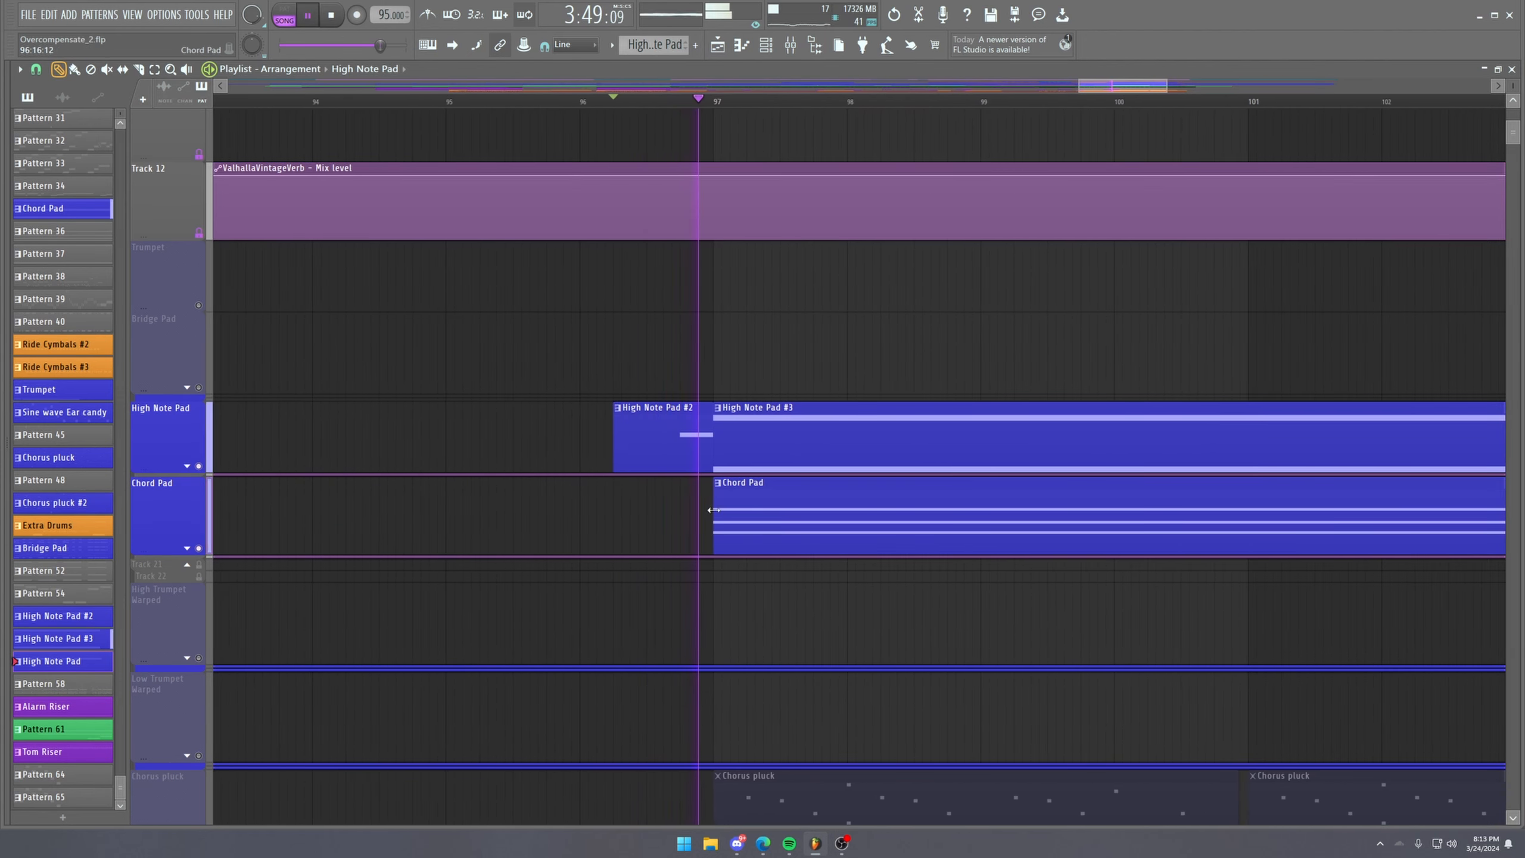
pyautogui.doubleClick(763, 446)
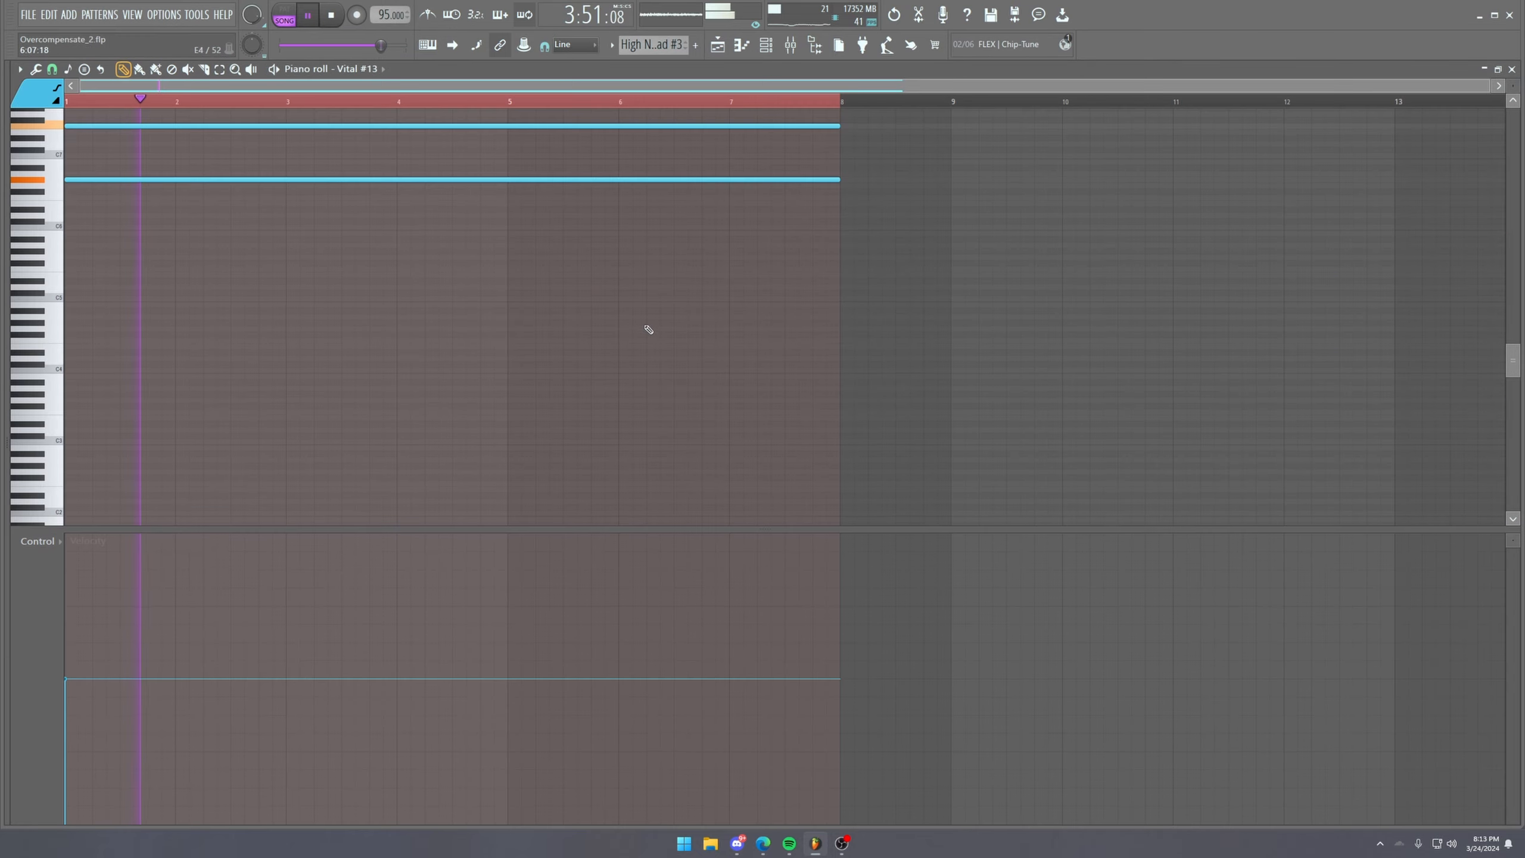
pyautogui.press('space')
pyautogui.scroll(1, 84, 145)
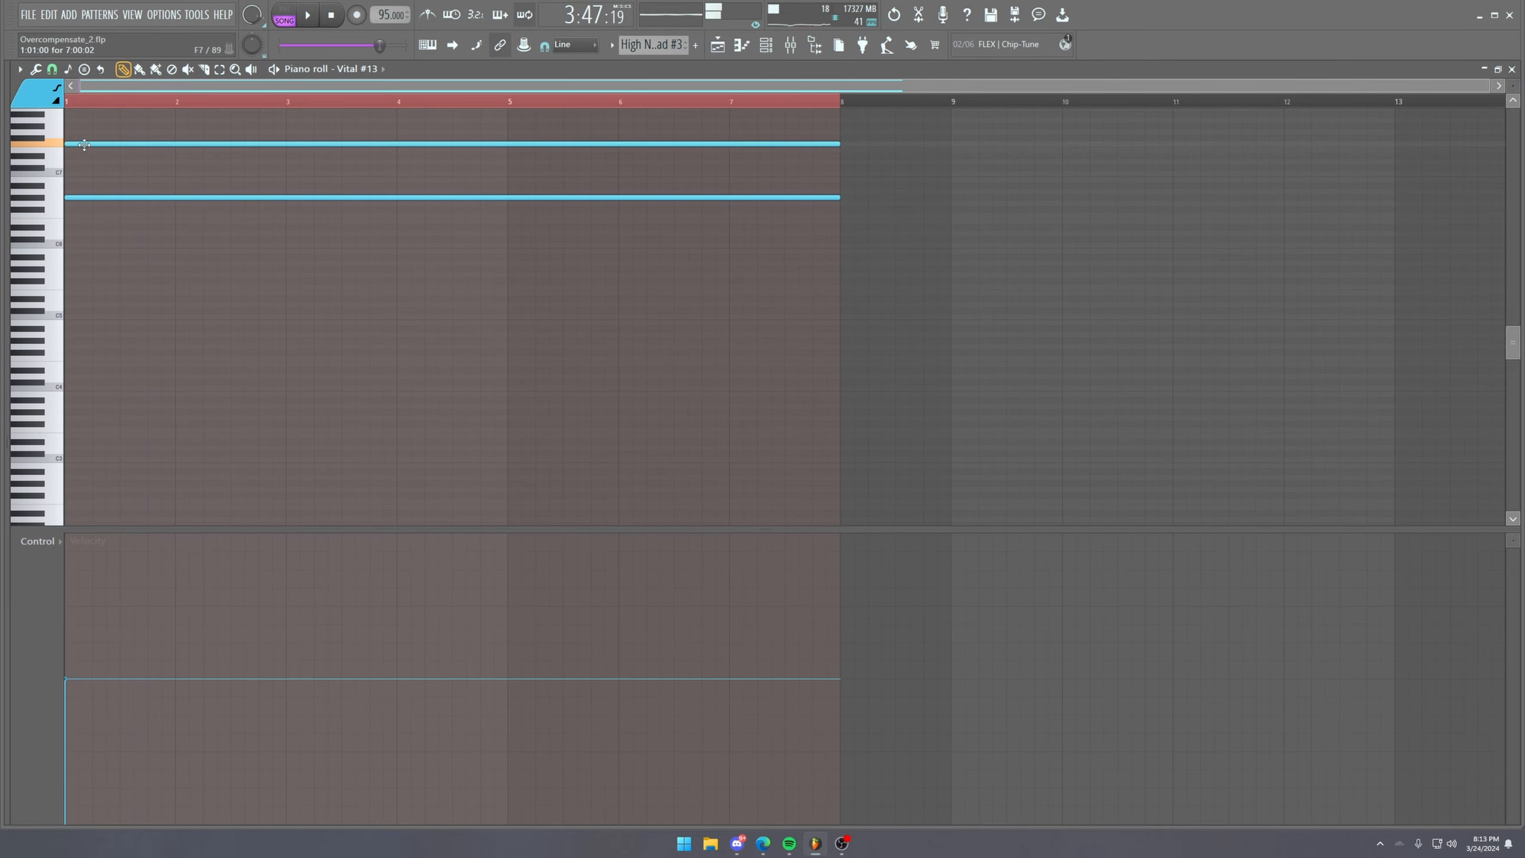
# Return to the playlist and open the High Note Pad #2 pattern in the piano roll to examine its note.
pyautogui.click(742, 53)
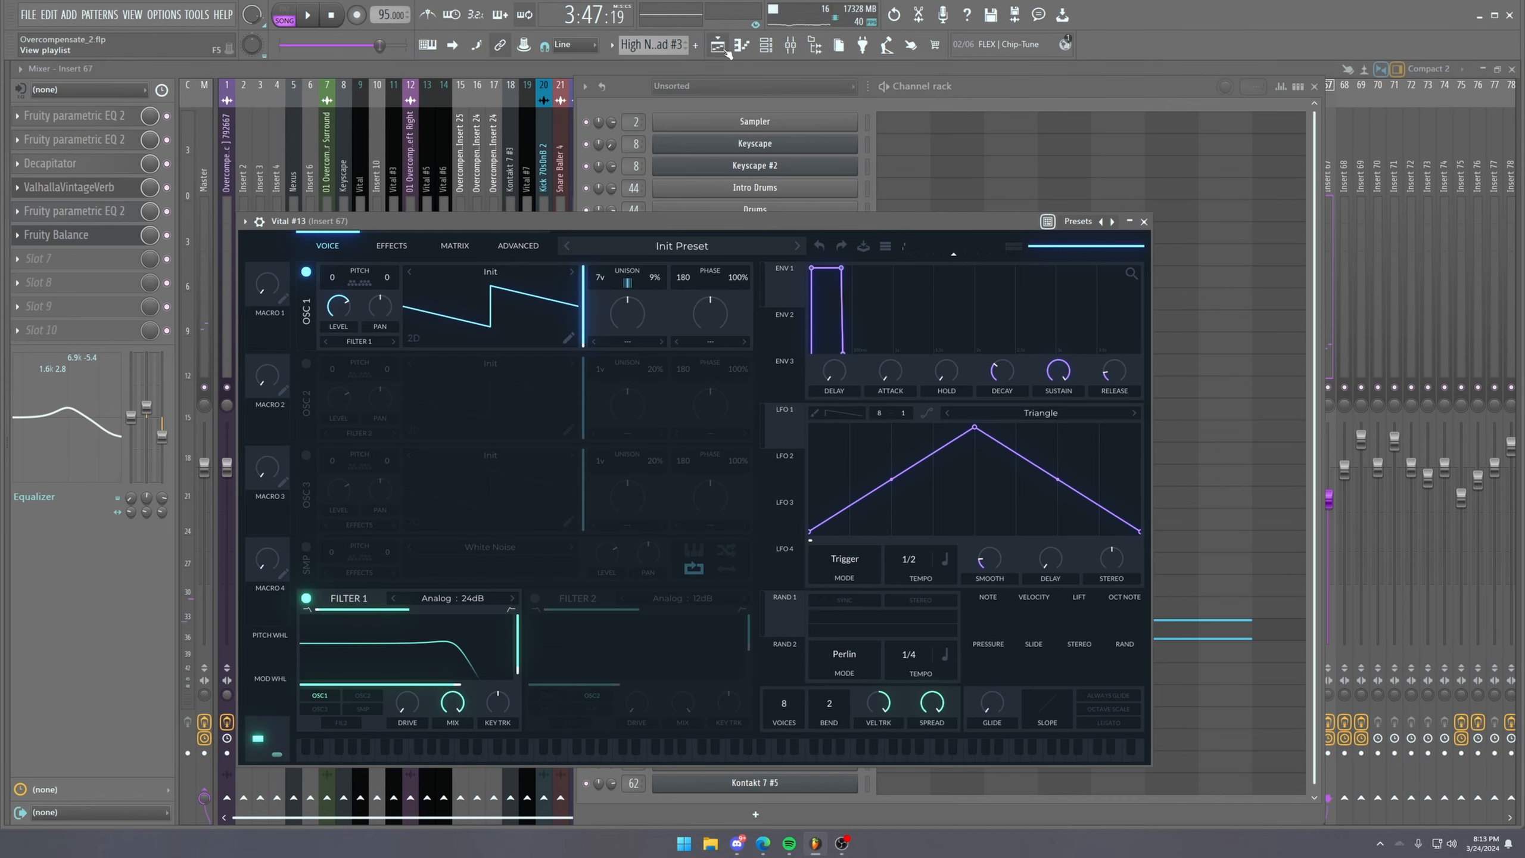
pyautogui.click(726, 52)
pyautogui.click(683, 105)
pyautogui.scroll(2, 685, 109)
pyautogui.doubleClick(701, 460)
pyautogui.scroll(-5, 375, 160)
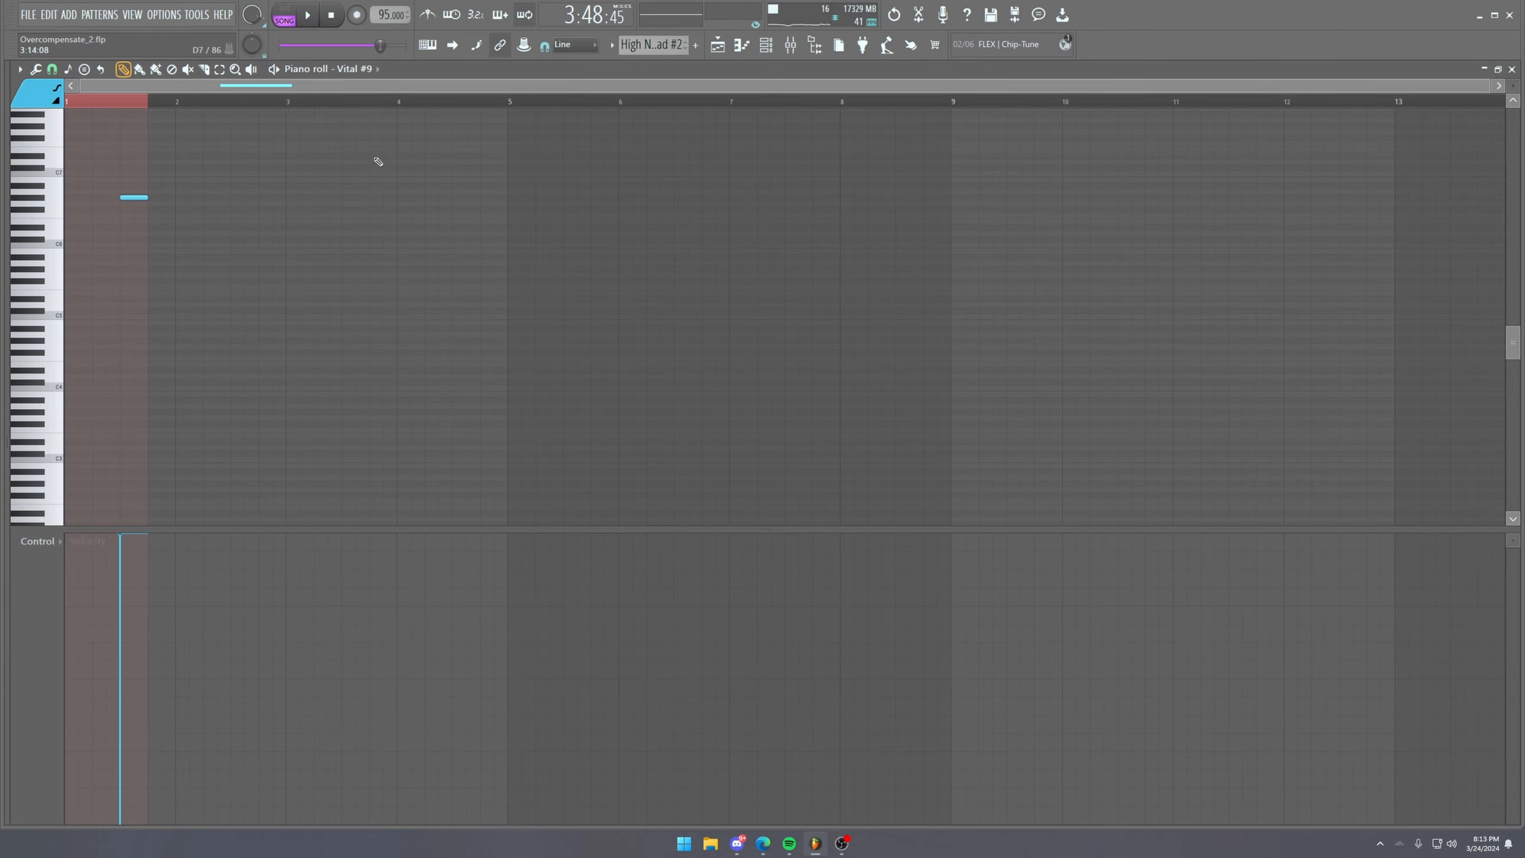
pyautogui.keyDown('ctrl'); pyautogui.rightClick(105, 103); pyautogui.keyUp('ctrl')
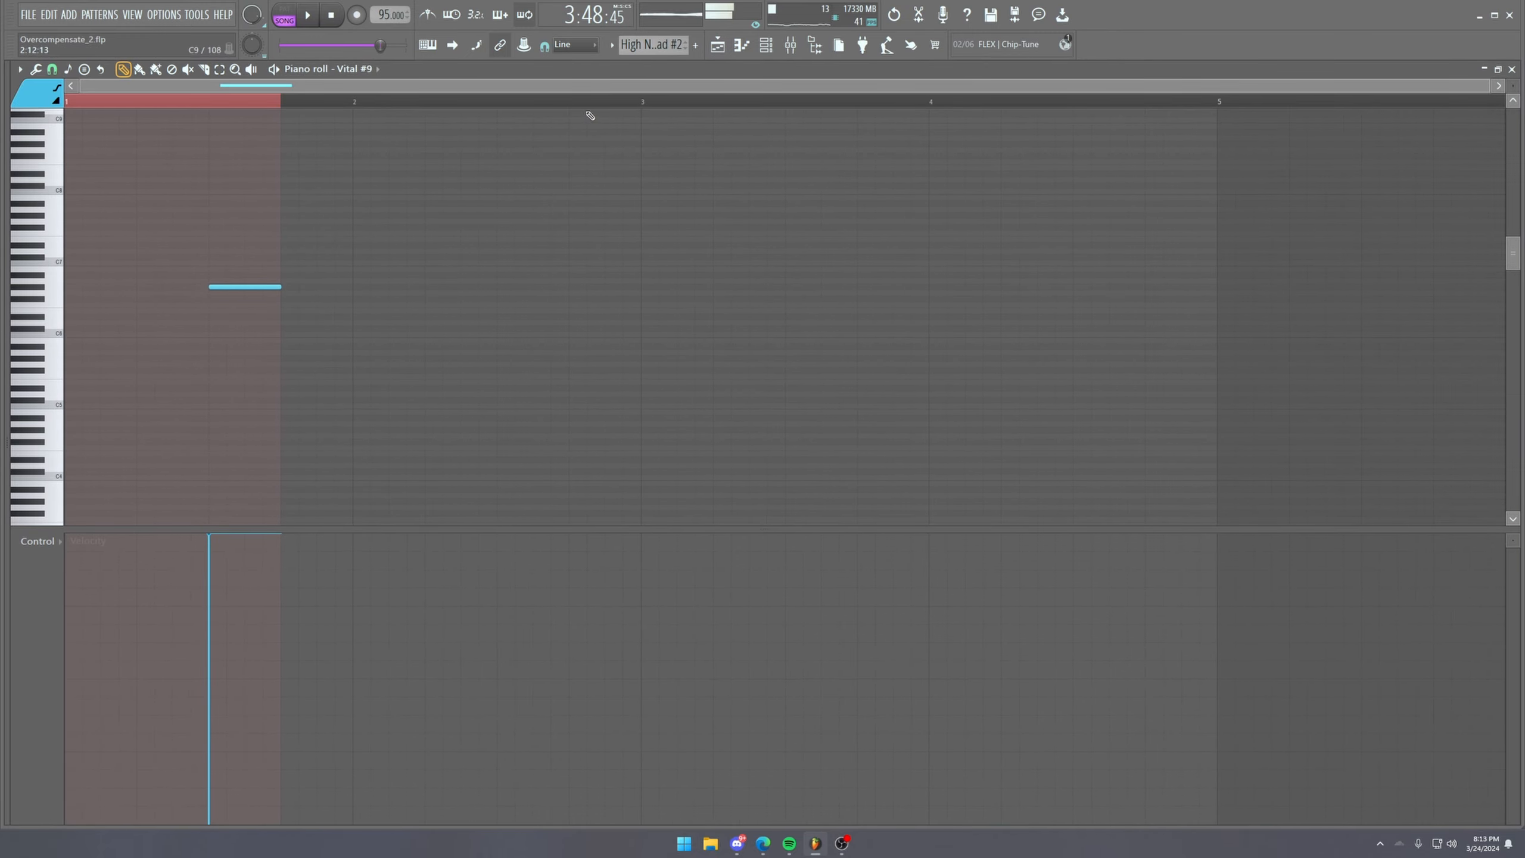
# Return to the playlist and place the playback position at the start of the note in the High Note Pad #2 clip.
pyautogui.click(717, 51)
pyautogui.click(642, 102)
pyautogui.scroll(2, 680, 100)
pyautogui.click(679, 100)
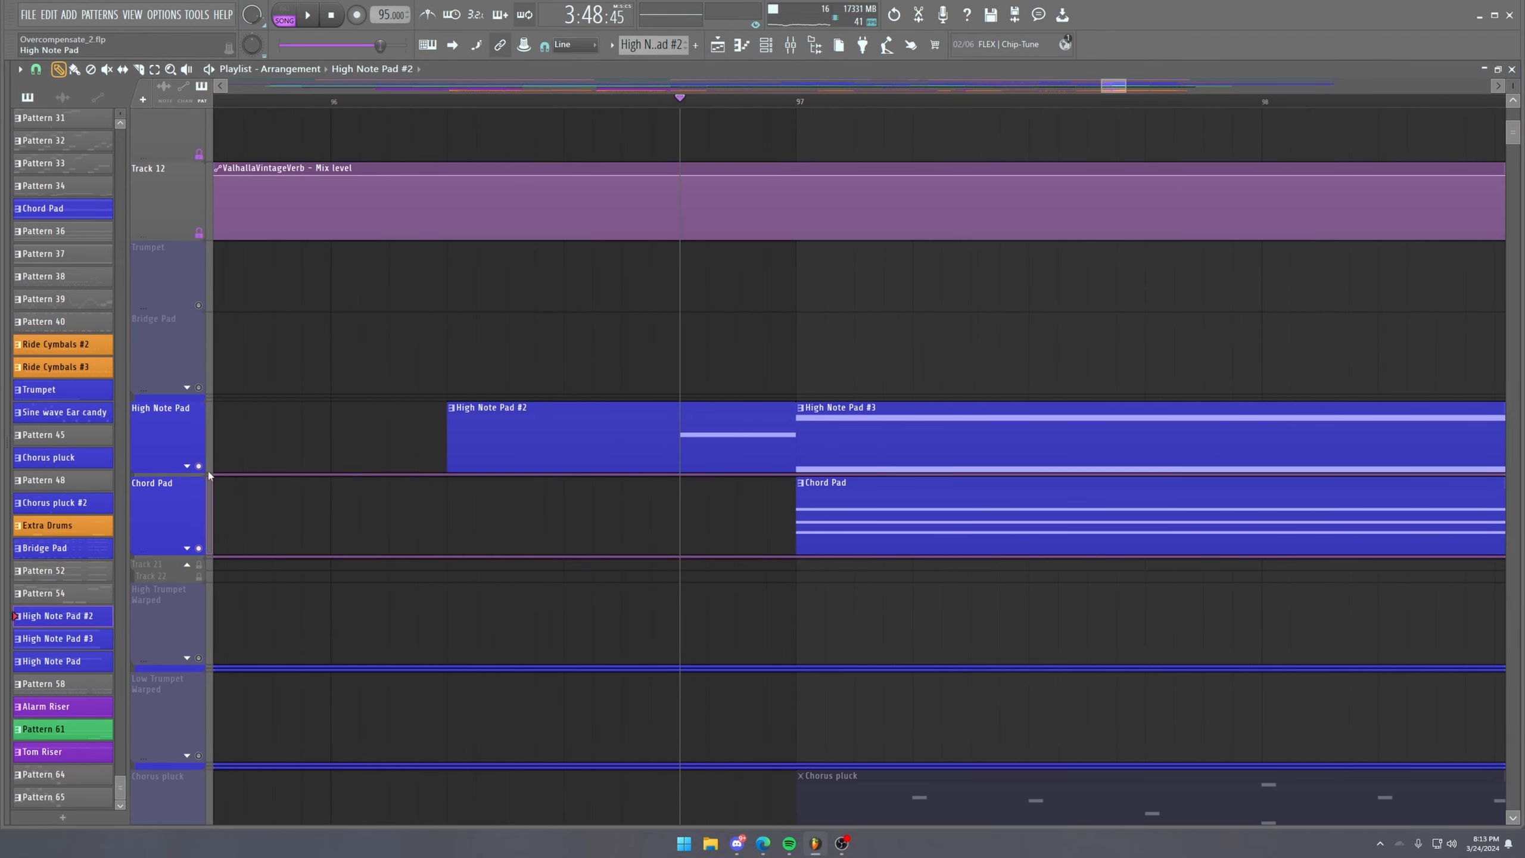
# Expand and enlarge the Balance - Insert 67 - Volume automation track under High Note Pad, and play from the note.
pyautogui.click(186, 466)
pyautogui.moveTo(156, 631); pyautogui.dragTo(156, 665)
pyautogui.press('space')
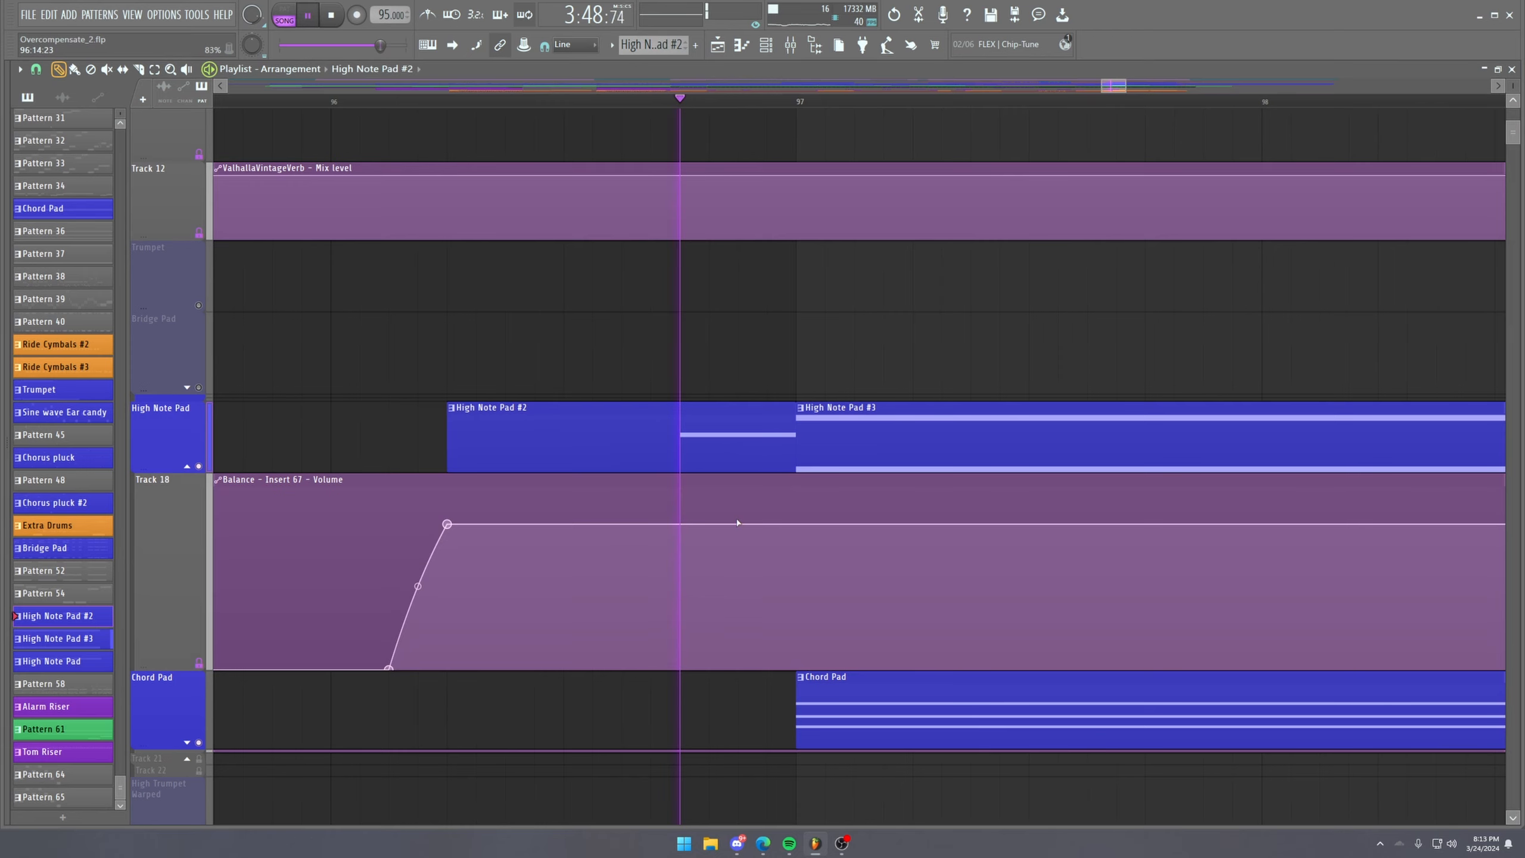
# Stop playback, collapse the automation under High Note Pad, and open the High Note Pad #2 pattern with its Vital #9 synth.
pyautogui.press('space')
pyautogui.click(189, 466)
pyautogui.doubleClick(681, 424)
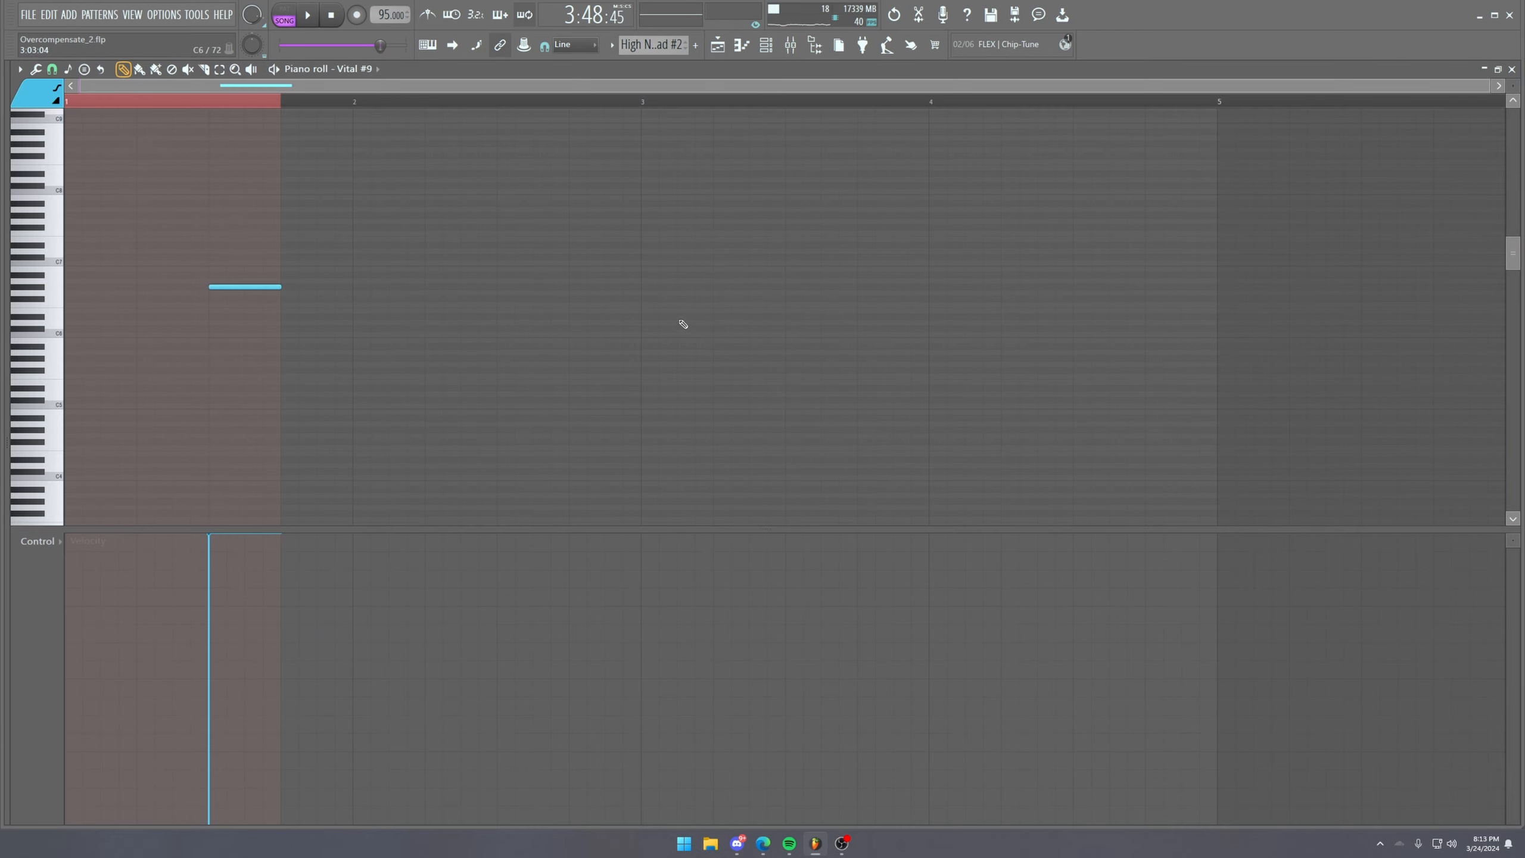
pyautogui.press('F6')
pyautogui.click(774, 615)
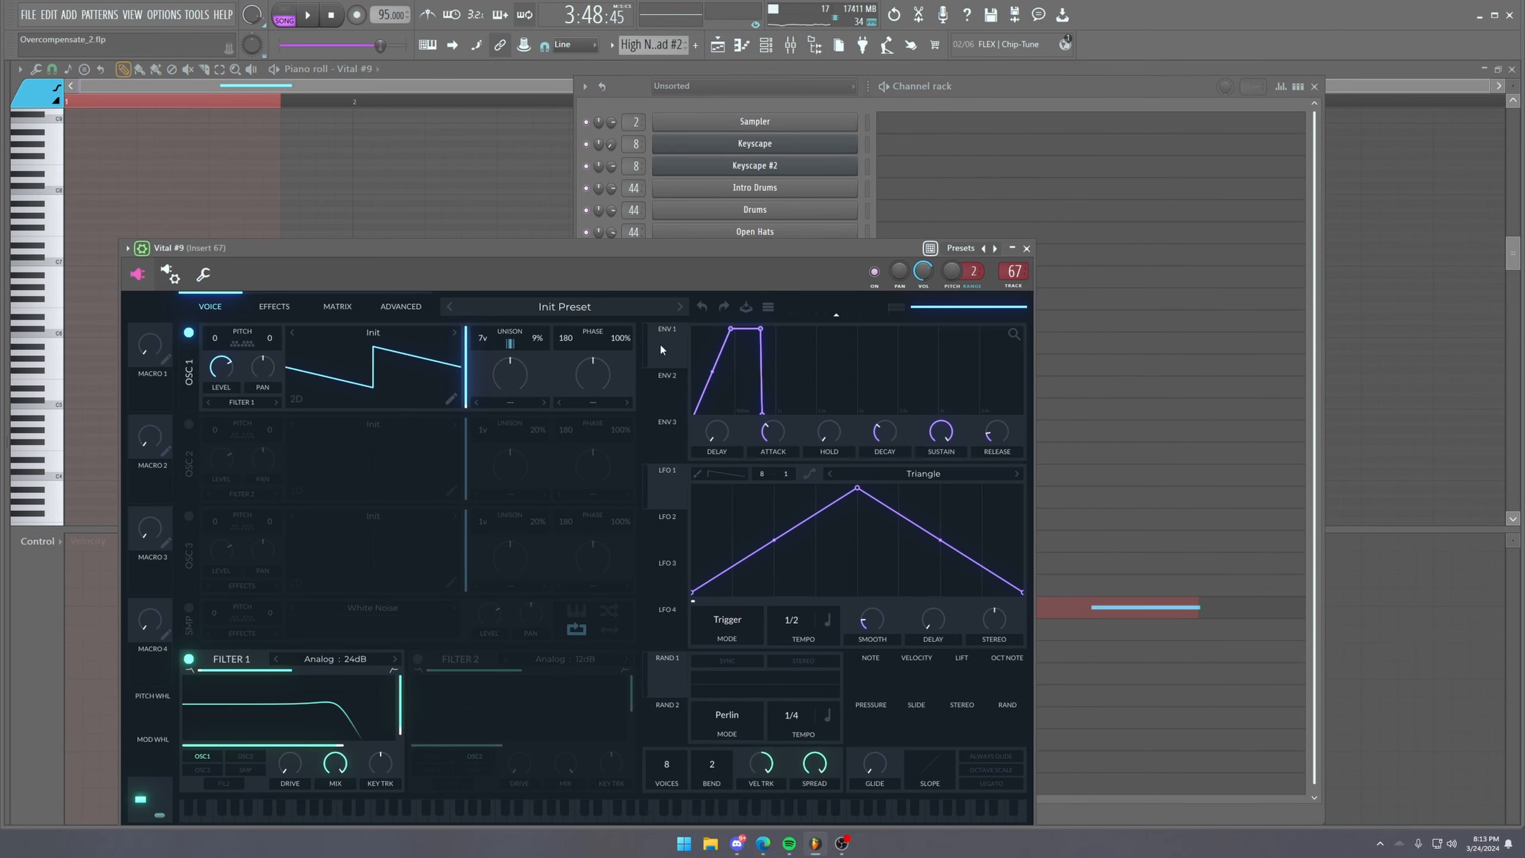
# Play the High Note Pad #2 note while examining Vital #9's envelope, and close the synth and channel rack.
pyautogui.press('space')
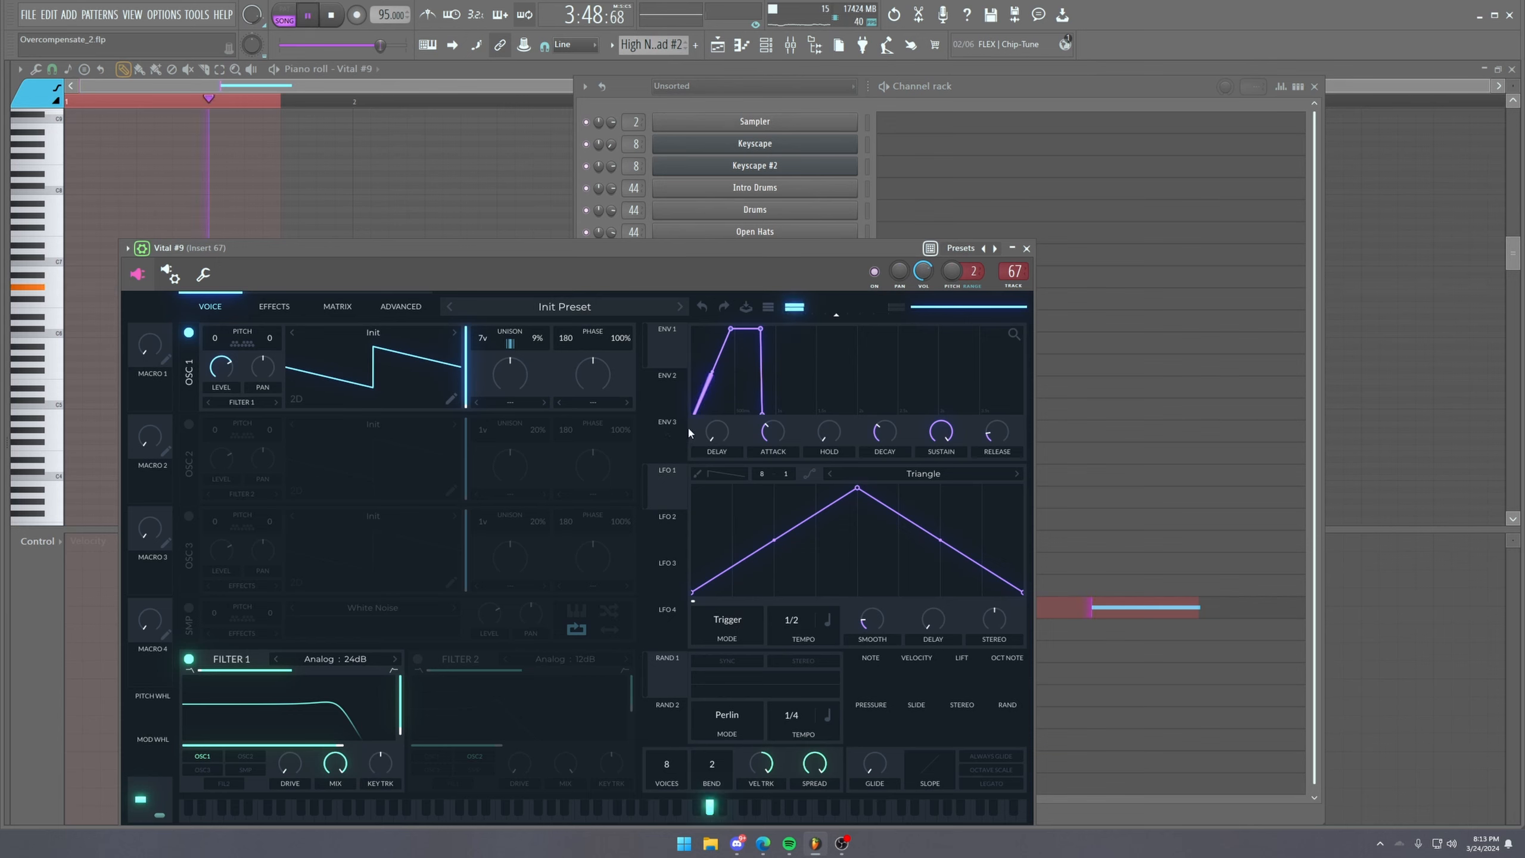
pyautogui.press('space')
pyautogui.press('space')
pyautogui.moveTo(734, 336); pyautogui.dragTo(737, 332)
pyautogui.click(1026, 249)
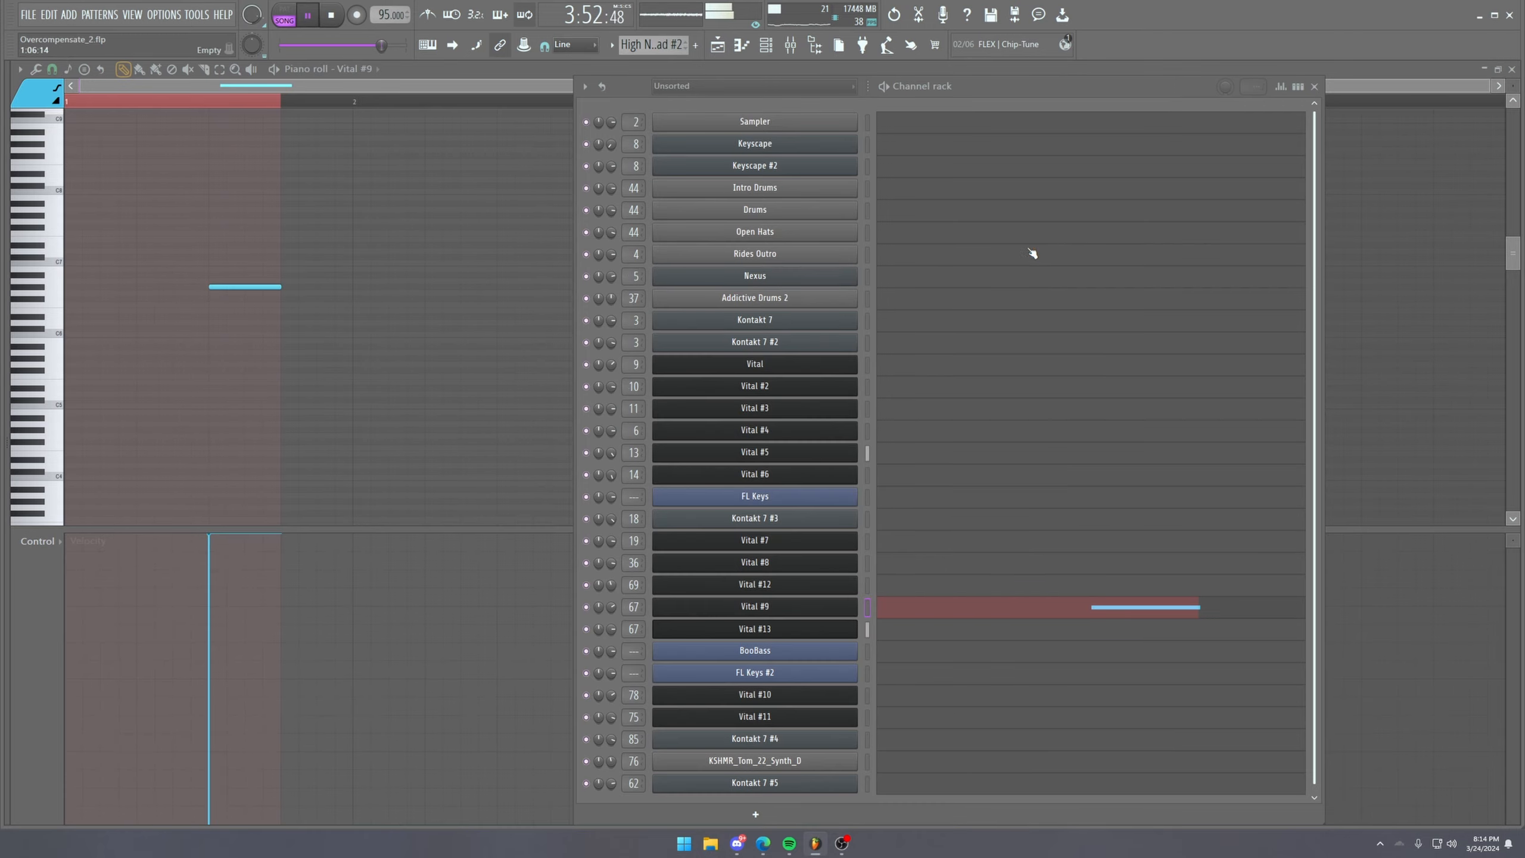
pyautogui.click(1315, 86)
# Return to the playlist and play from the High Note Pad #2 note into the High Note Pad #3 clip.
pyautogui.press('space')
pyautogui.click(719, 45)
pyautogui.press('space')
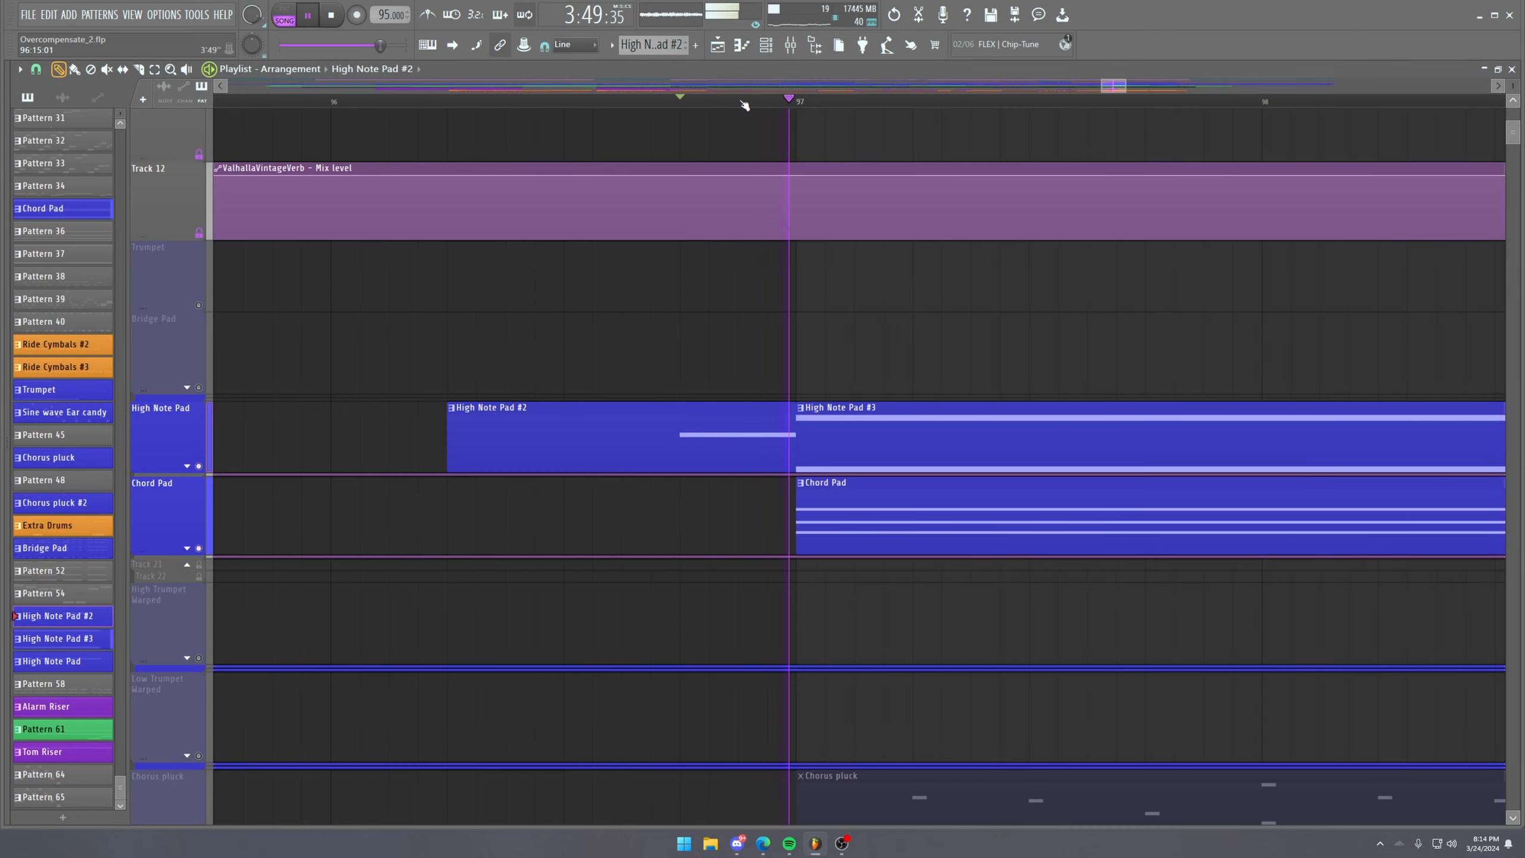
pyautogui.scroll(-10, 745, 102)
pyautogui.scroll(-2, 744, 103)
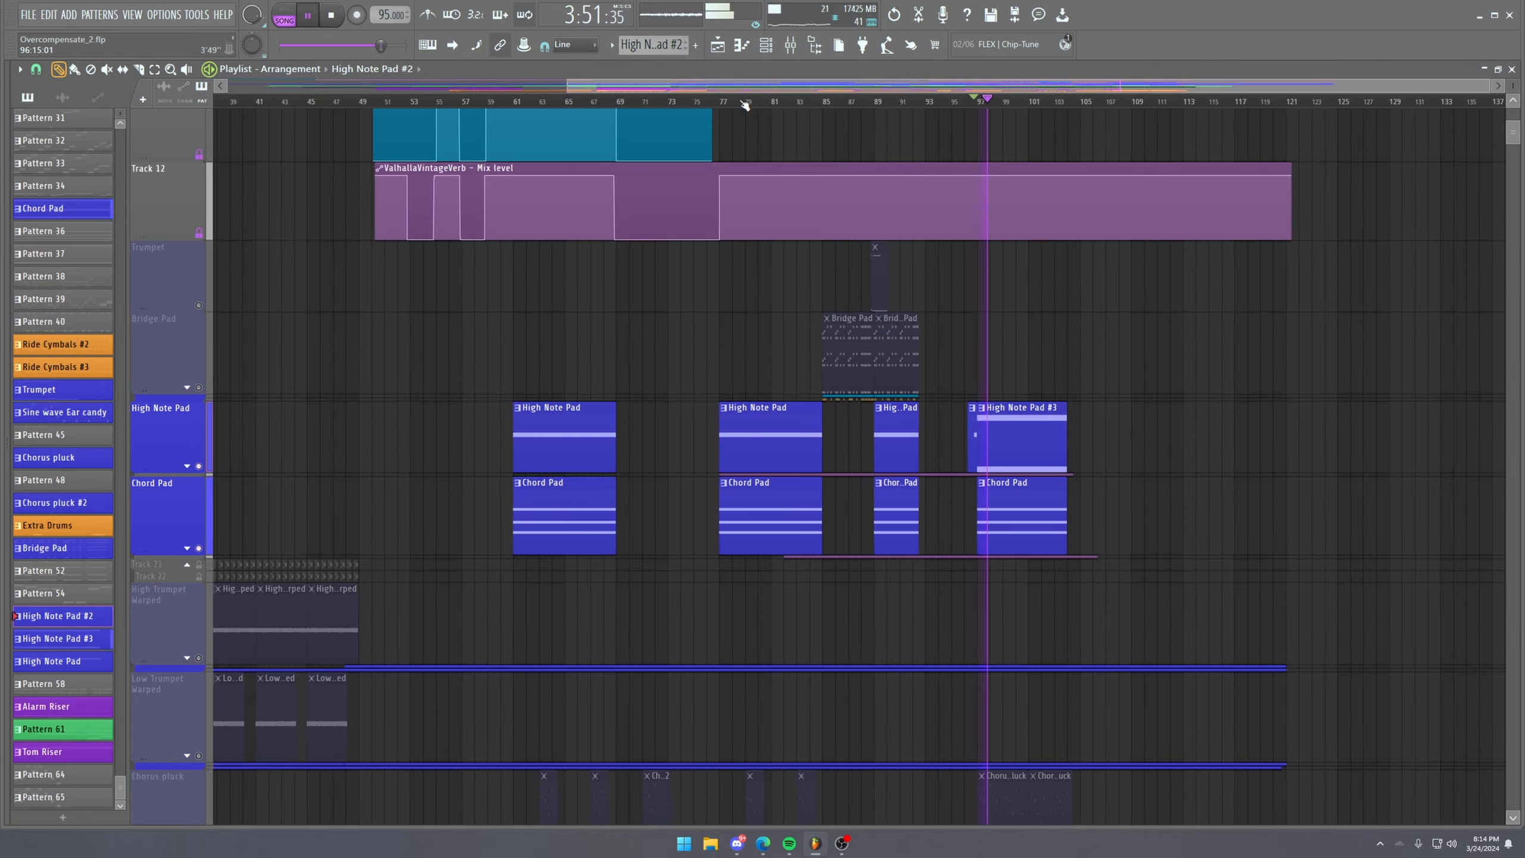
pyautogui.scroll(-5, 926, 232)
pyautogui.press('space')
# Solo the Chorus pluck track and open its first Chorus pluck clip in the piano roll.
pyautogui.moveTo(511, 100); pyautogui.dragTo(517, 101)
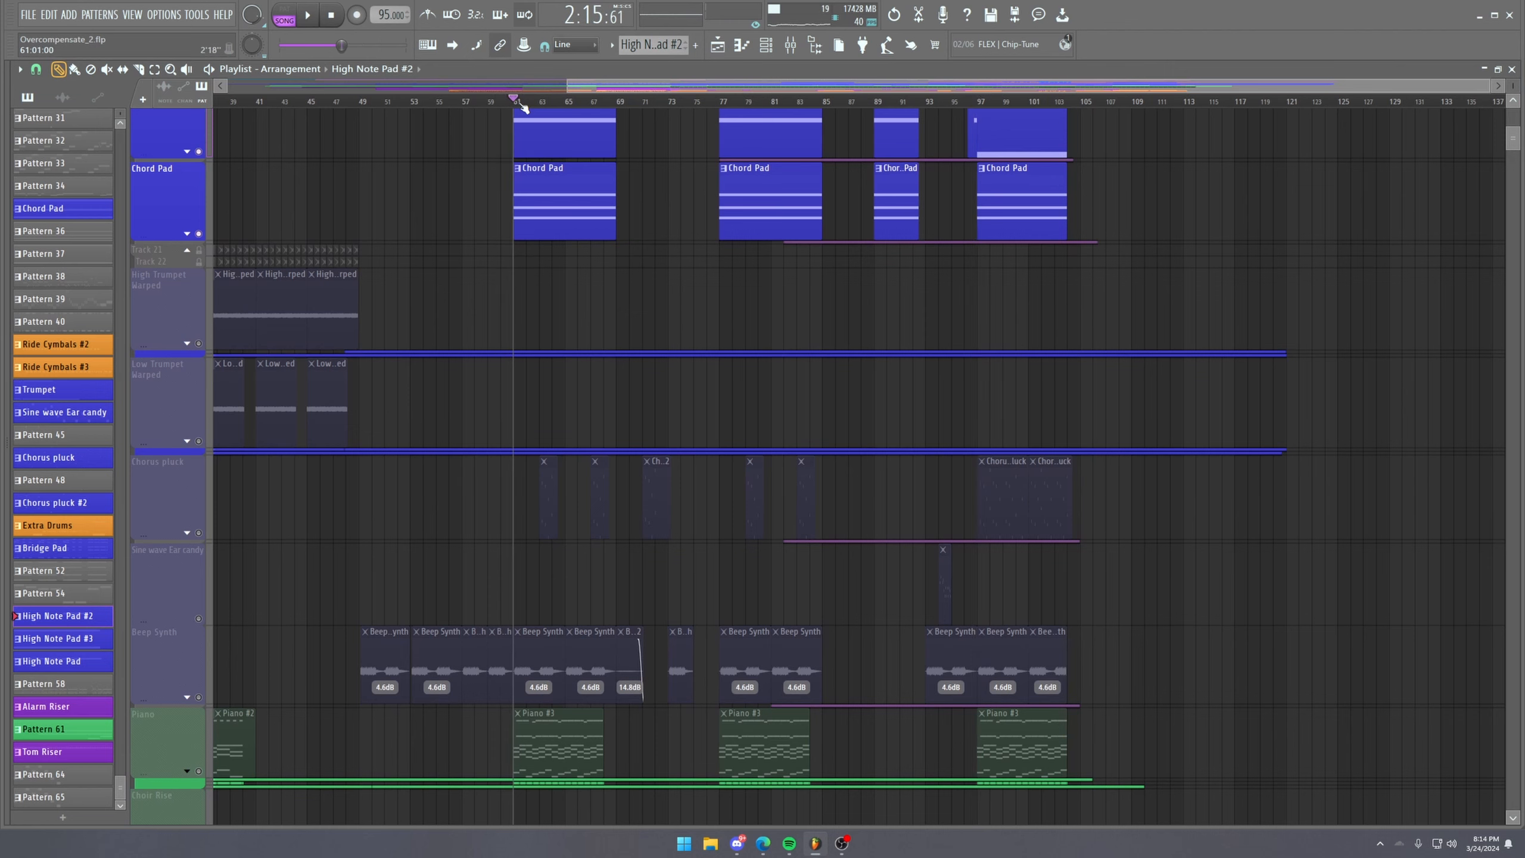
pyautogui.scroll(6, 545, 103)
pyautogui.rightClick(199, 533)
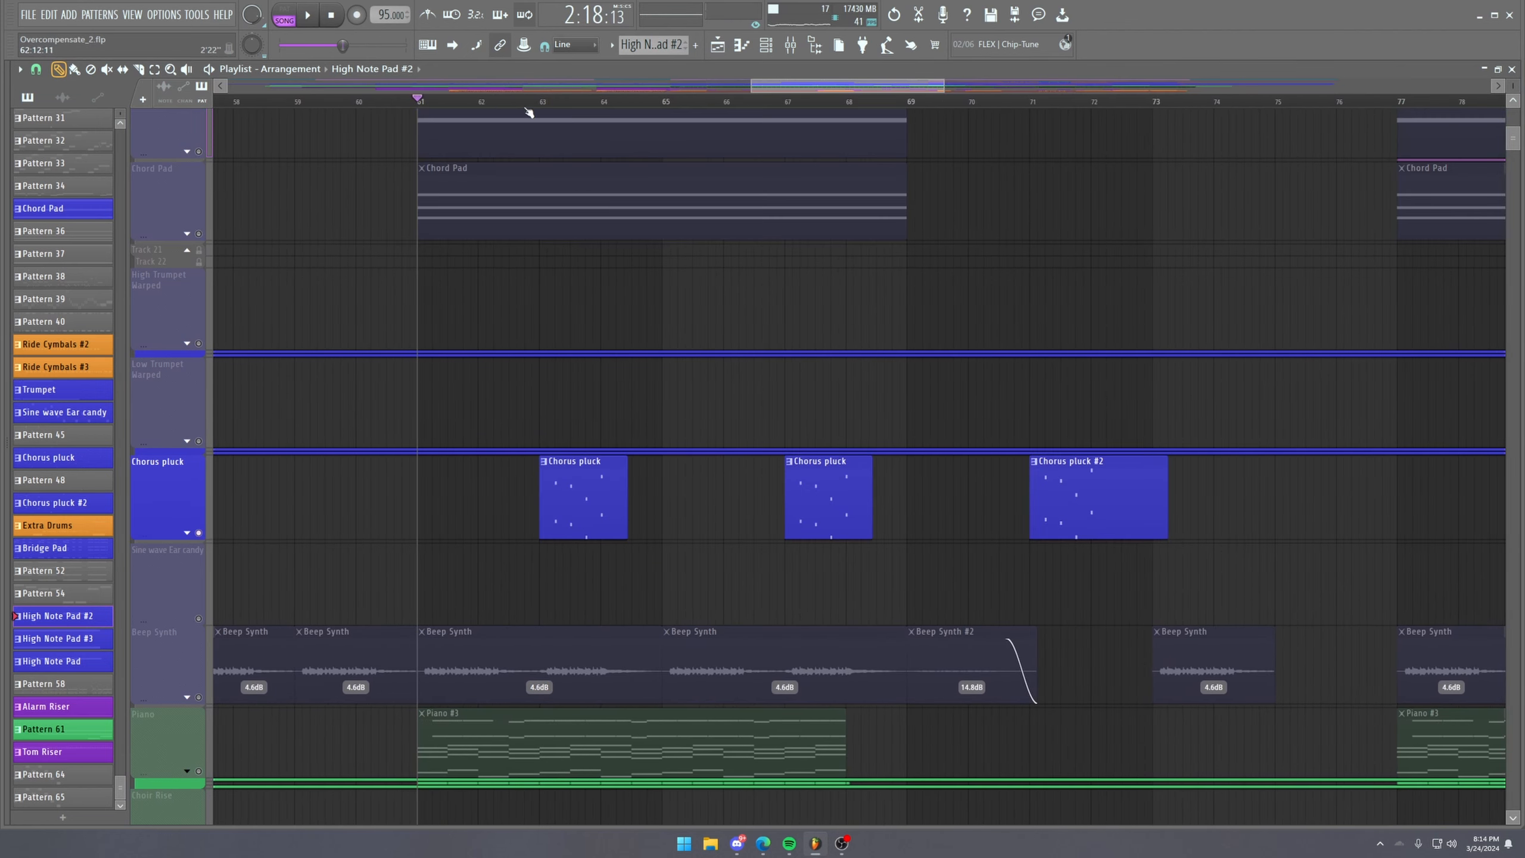
pyautogui.doubleClick(544, 505)
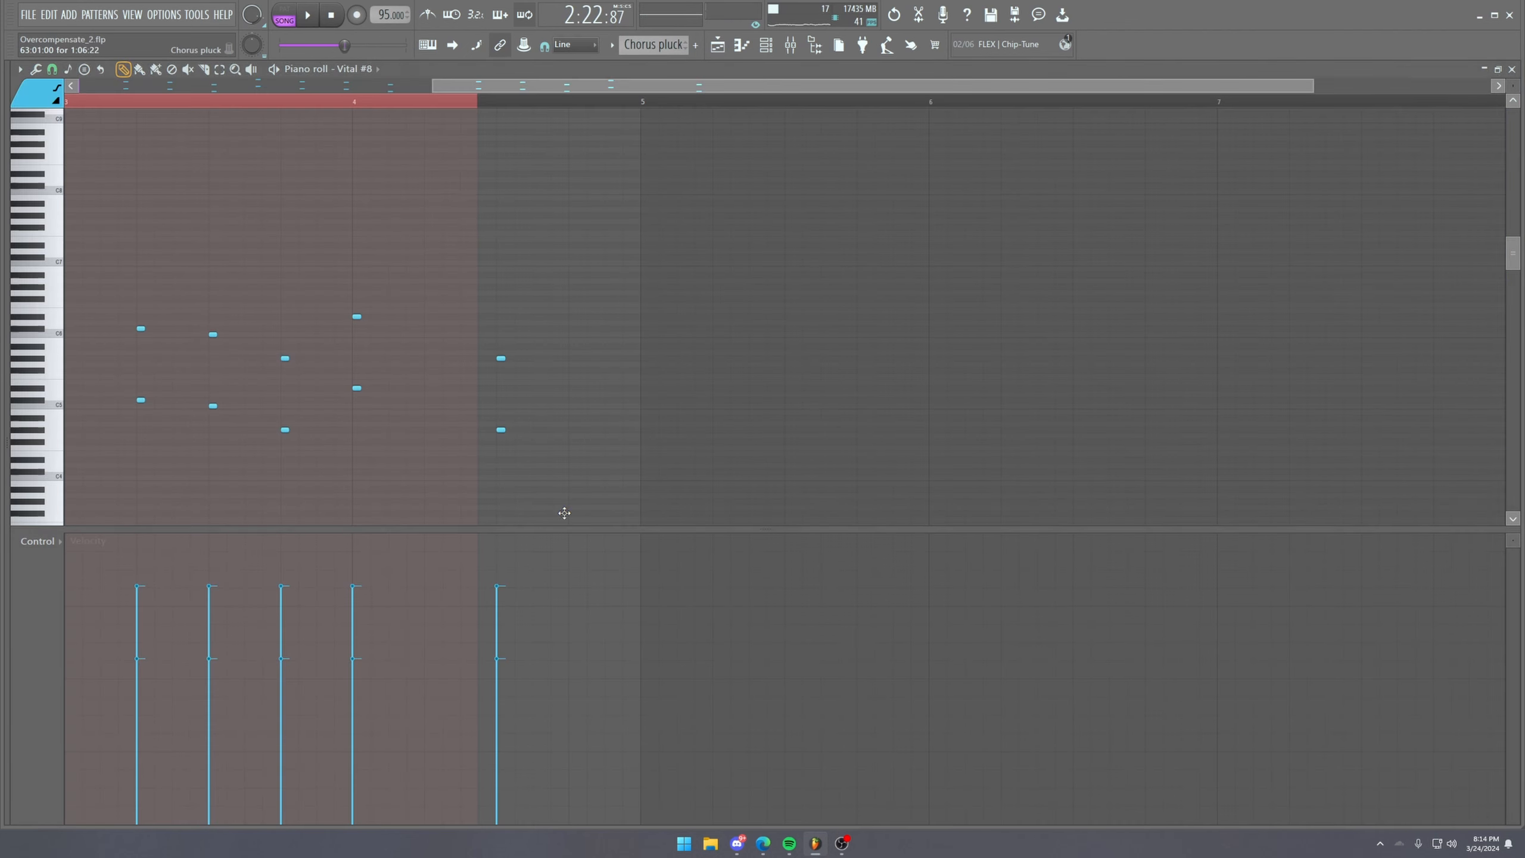
# Open the Vital #8 synth and play the Chorus pluck pattern while examining its voice and effects settings.
pyautogui.click(767, 48)
pyautogui.click(799, 554)
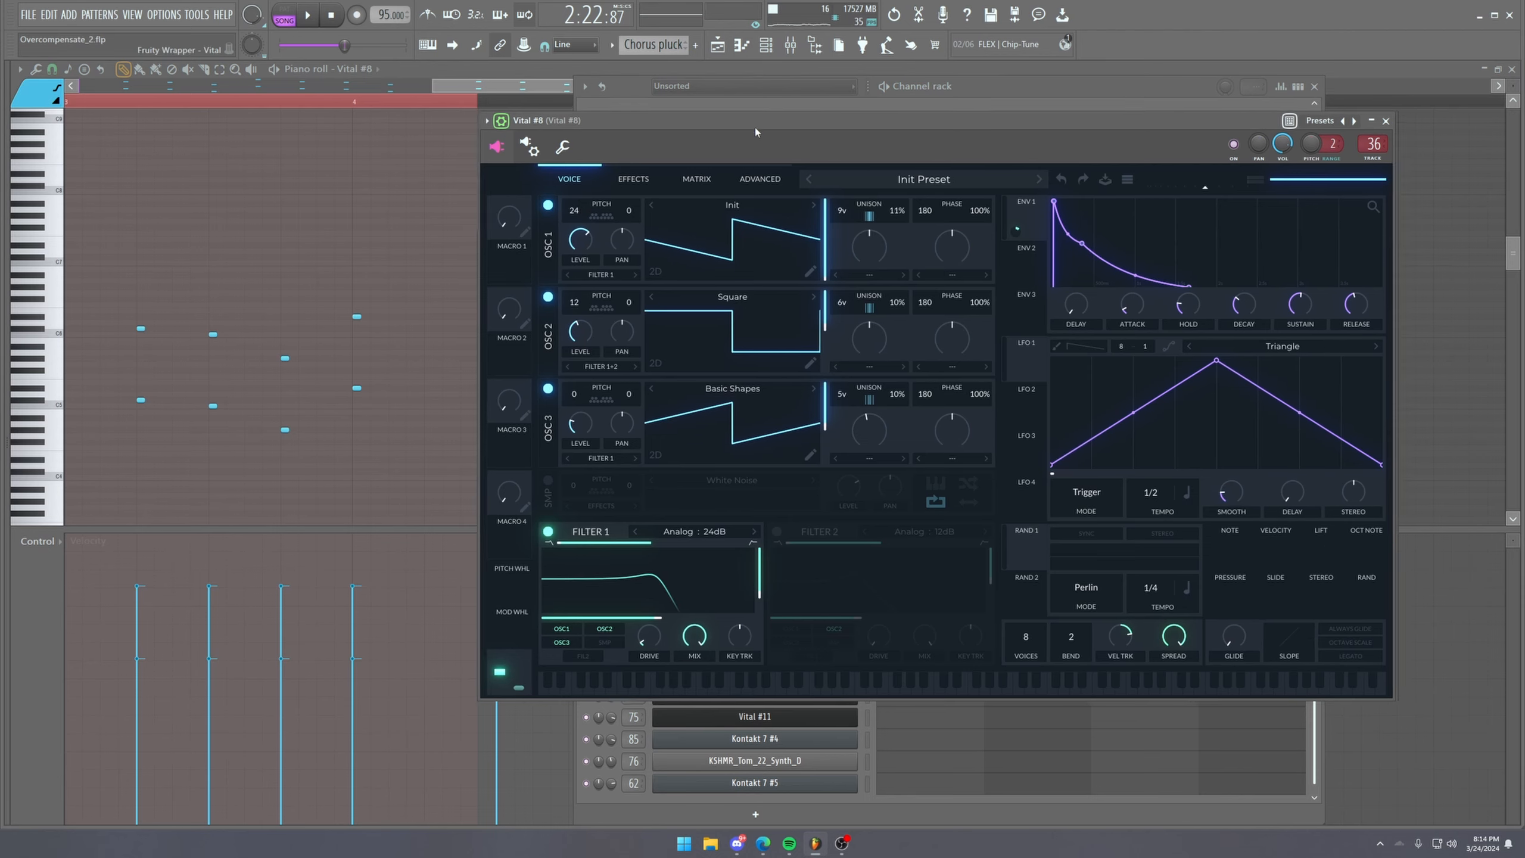
pyautogui.moveTo(755, 126); pyautogui.dragTo(620, 113)
pyautogui.press('space')
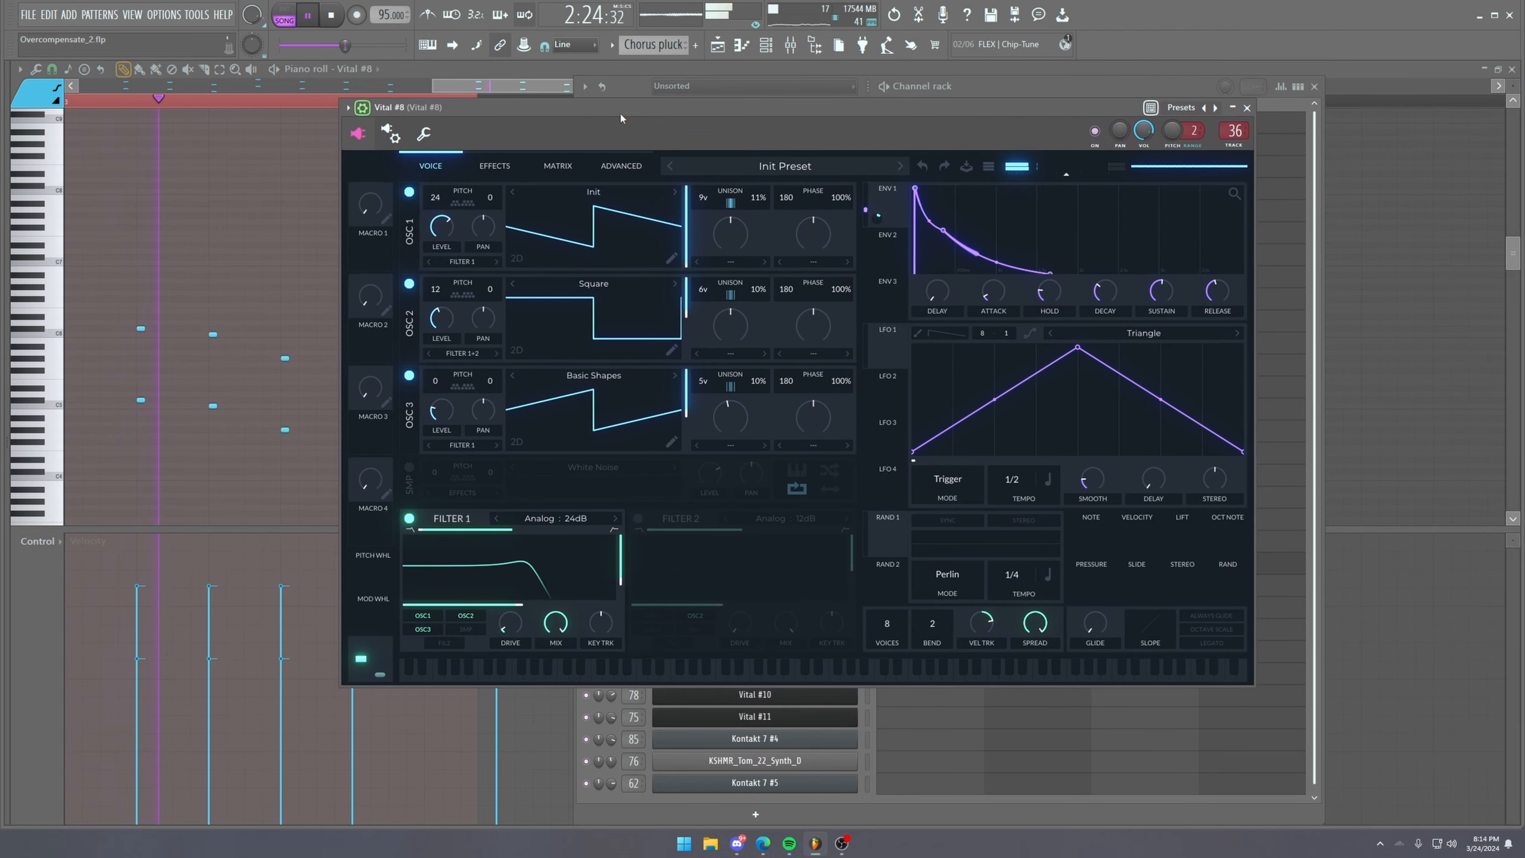
pyautogui.click(494, 166)
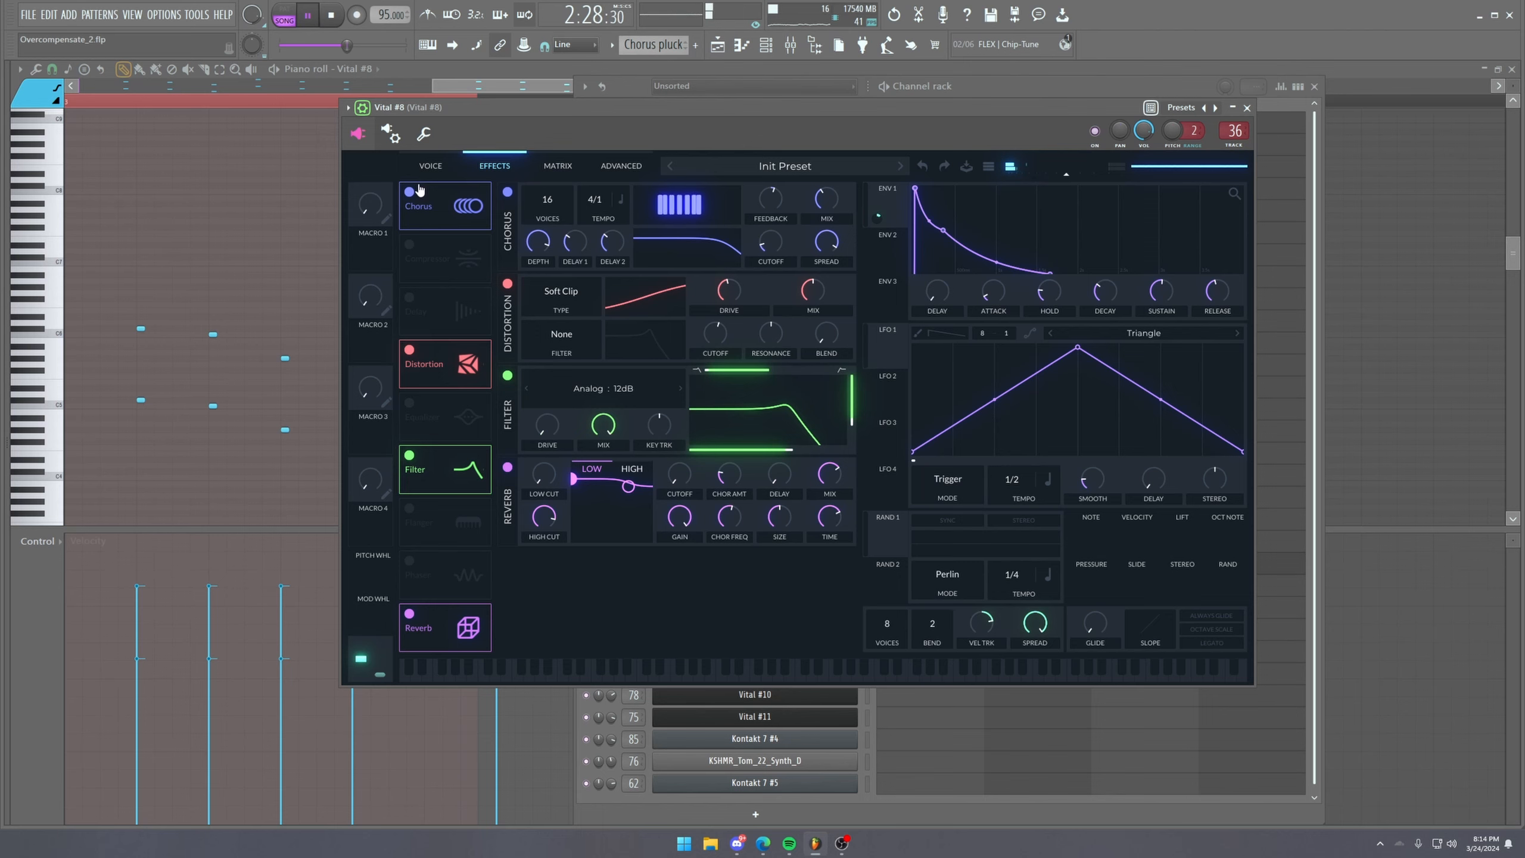
pyautogui.click(428, 166)
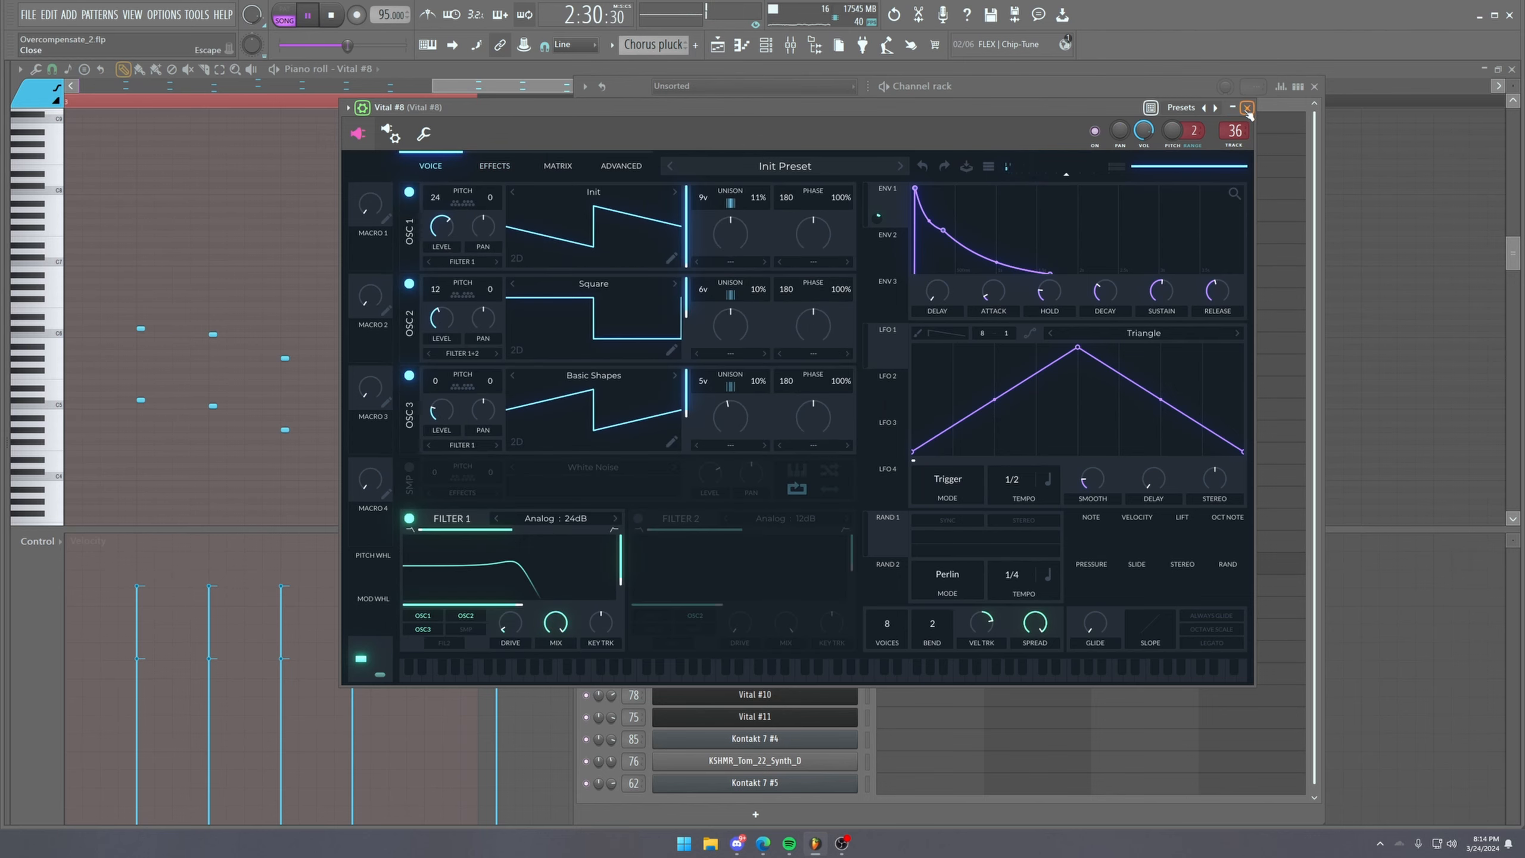
# Examine the first Fruity parametric EQ 2 and the FabFilter Pro-Q 3 on the Vital #8 mixer track during playback.
pyautogui.press('F9')
pyautogui.click(73, 119)
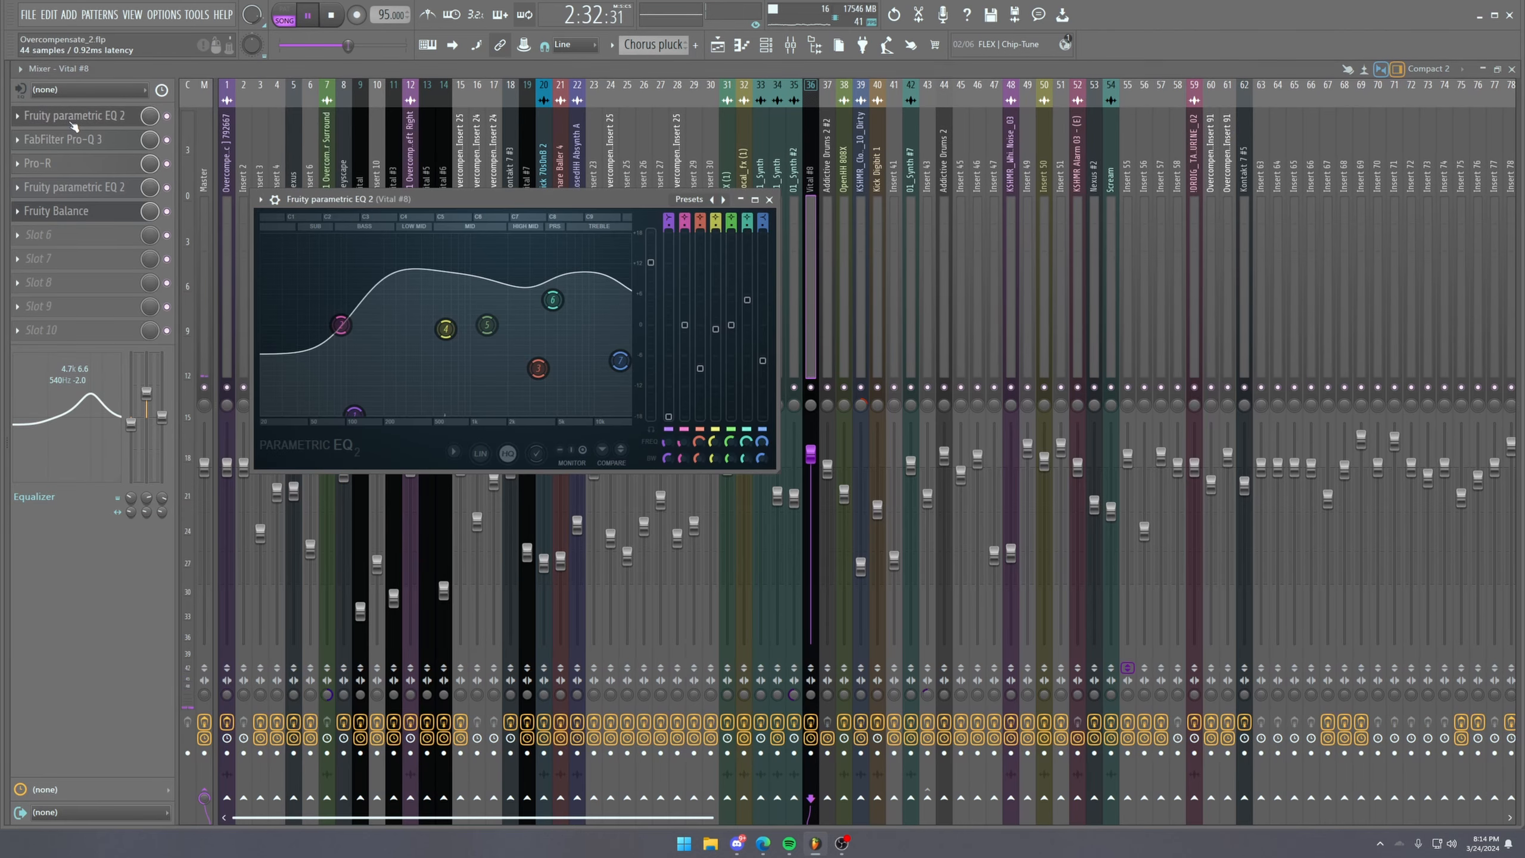
pyautogui.click(82, 139)
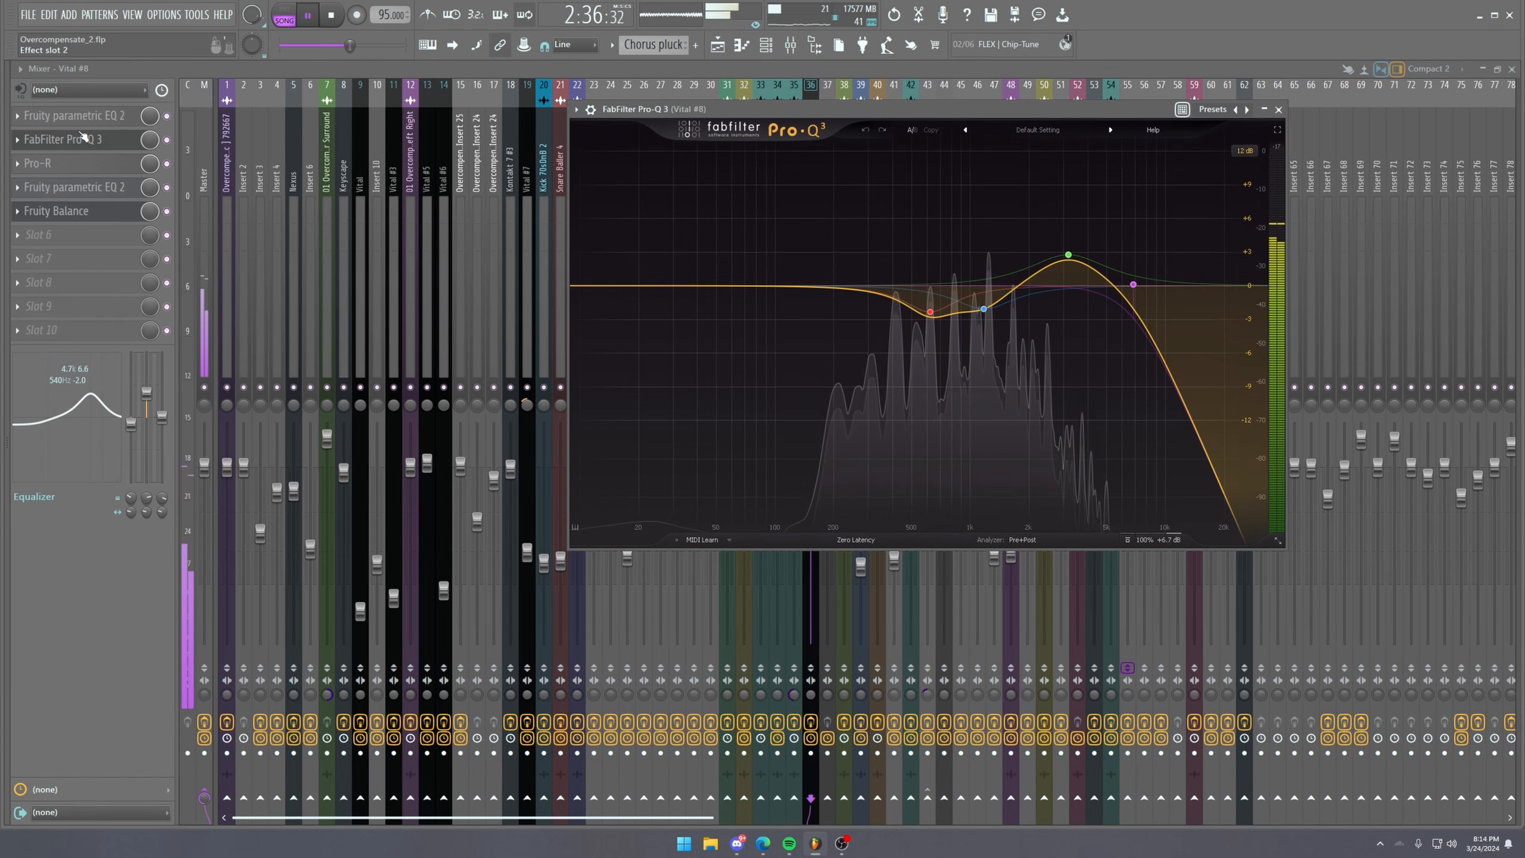
pyautogui.press('space')
# Examine the Pro-R reverb, second Fruity parametric EQ 2 and Fruity Balance on the Vital #8 mixer track.
pyautogui.click(66, 164)
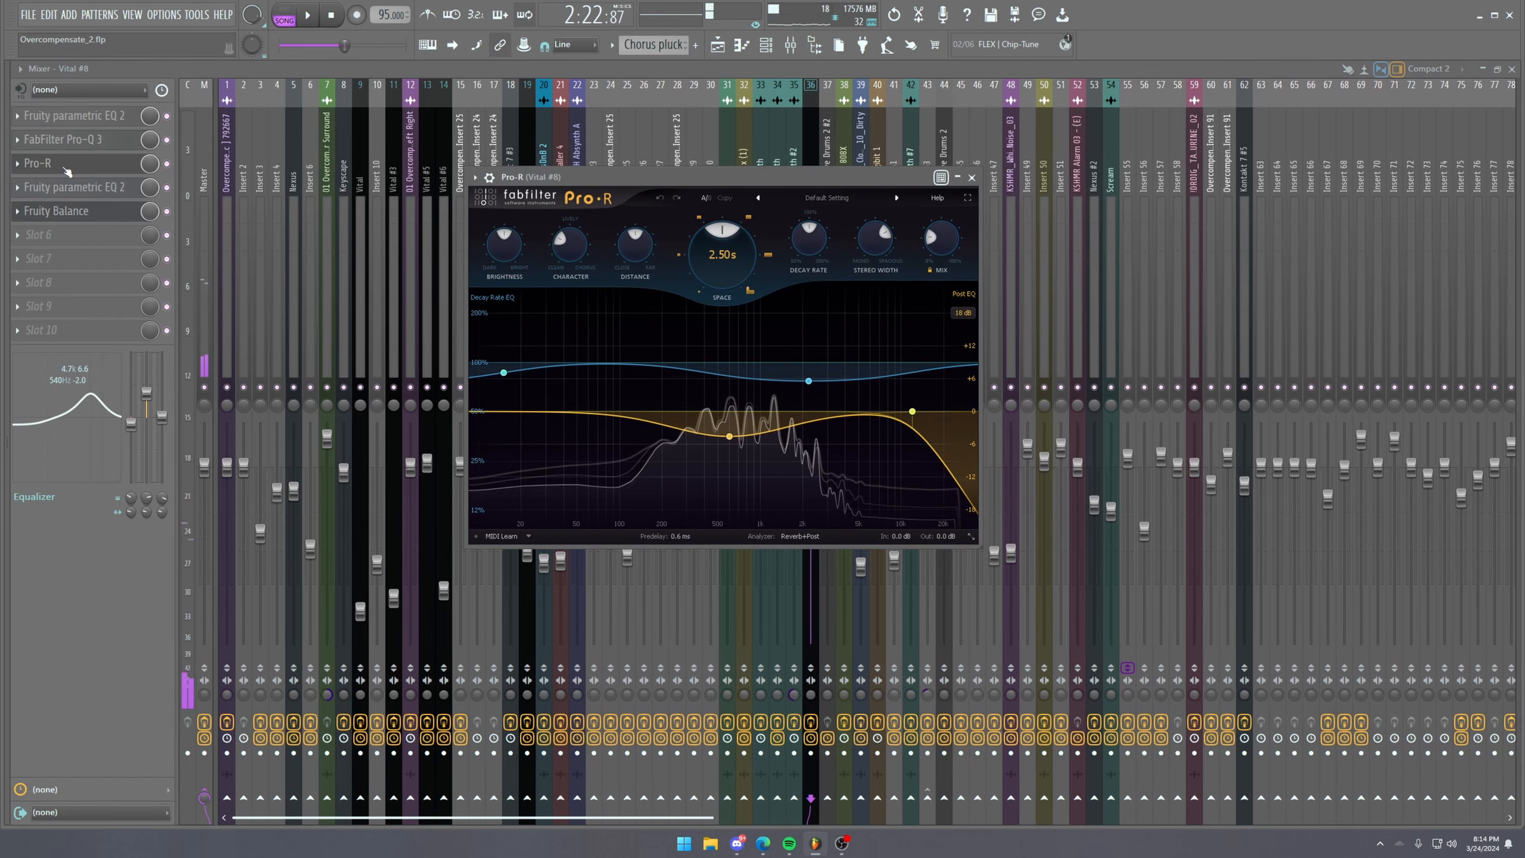
pyautogui.click(66, 166)
pyautogui.click(66, 187)
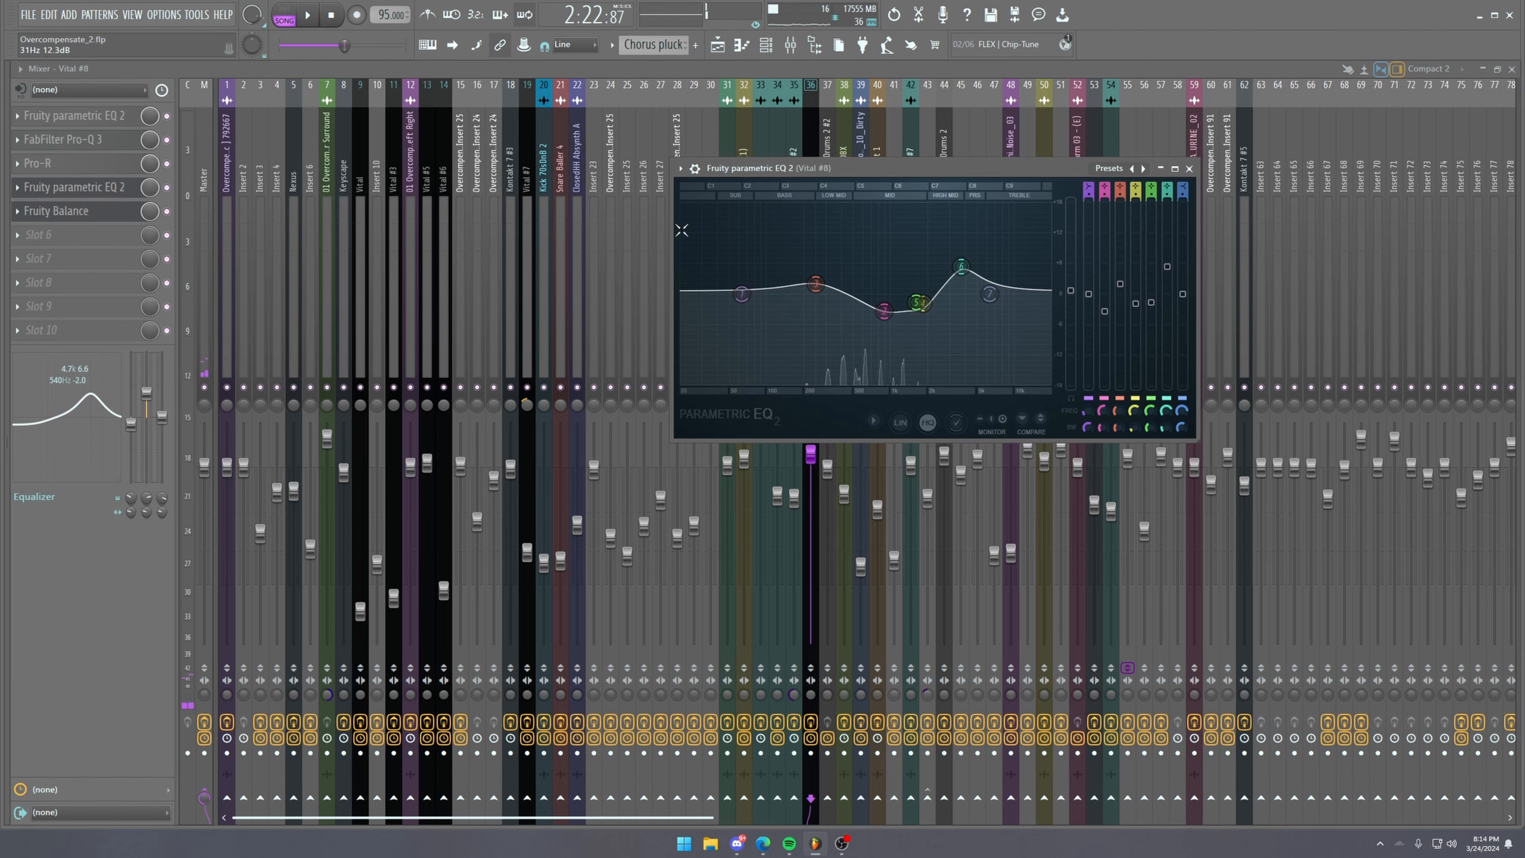
pyautogui.click(66, 187)
pyautogui.click(66, 211)
pyautogui.click(66, 211)
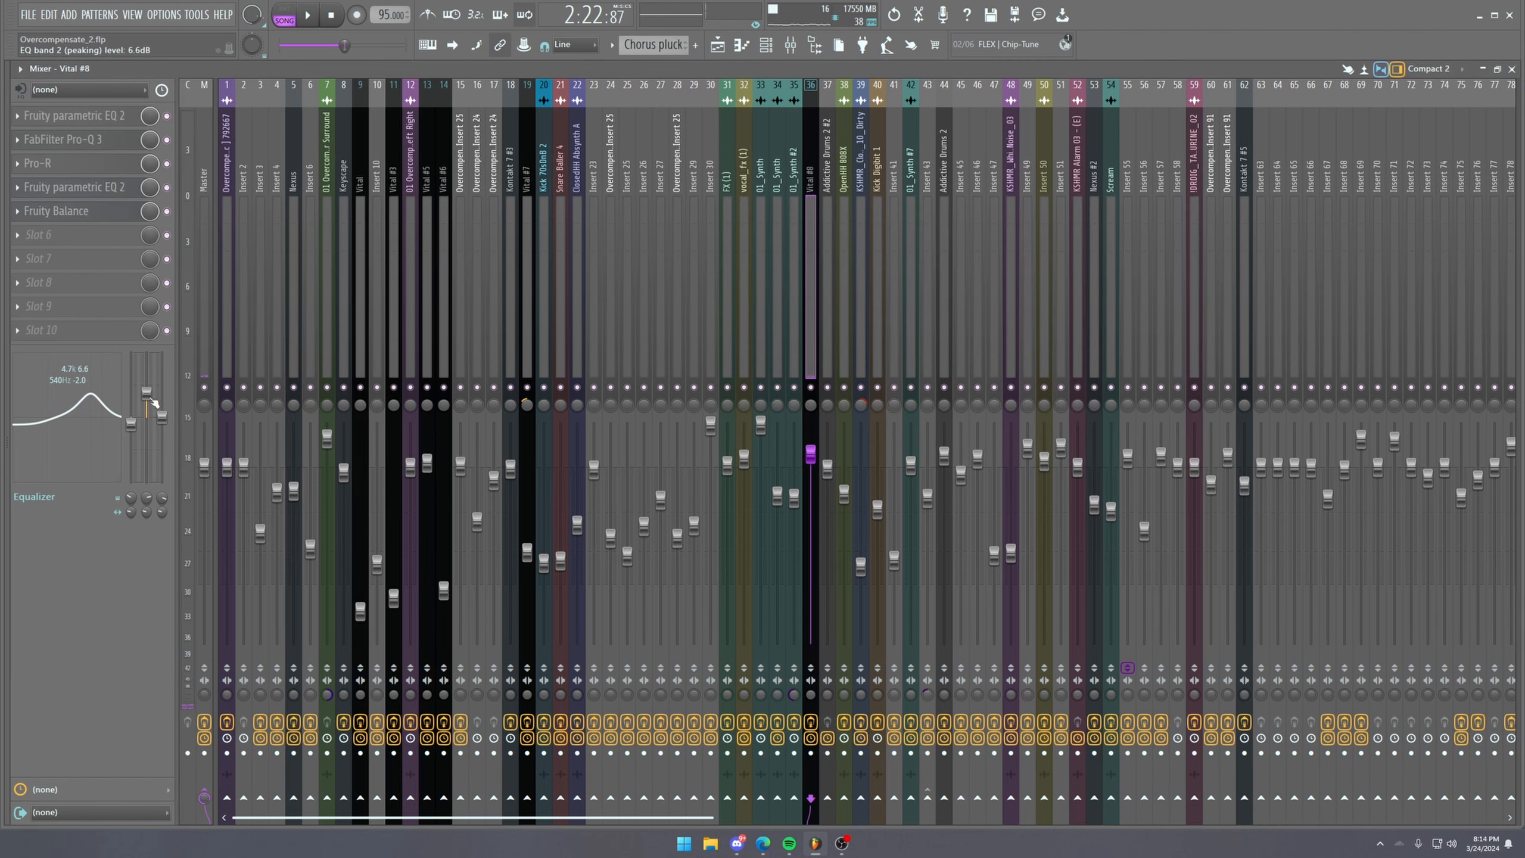
# Play the first Chorus pluck clip from the playlist, check the Vital #8 mixer track, and return to the playlist.
pyautogui.press('space')
pyautogui.click(717, 44)
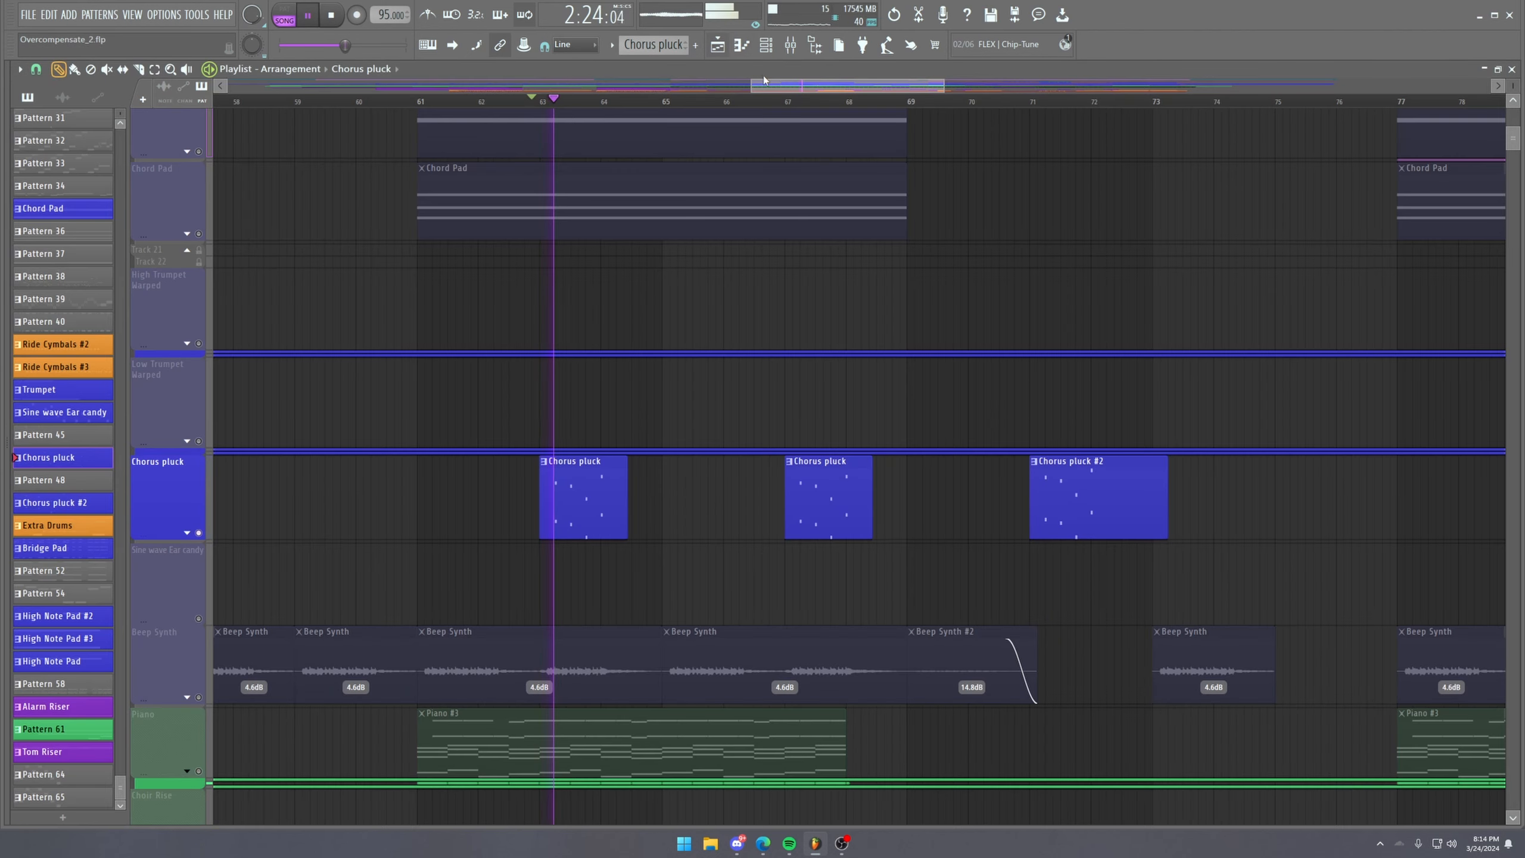
pyautogui.scroll(3, 772, 103)
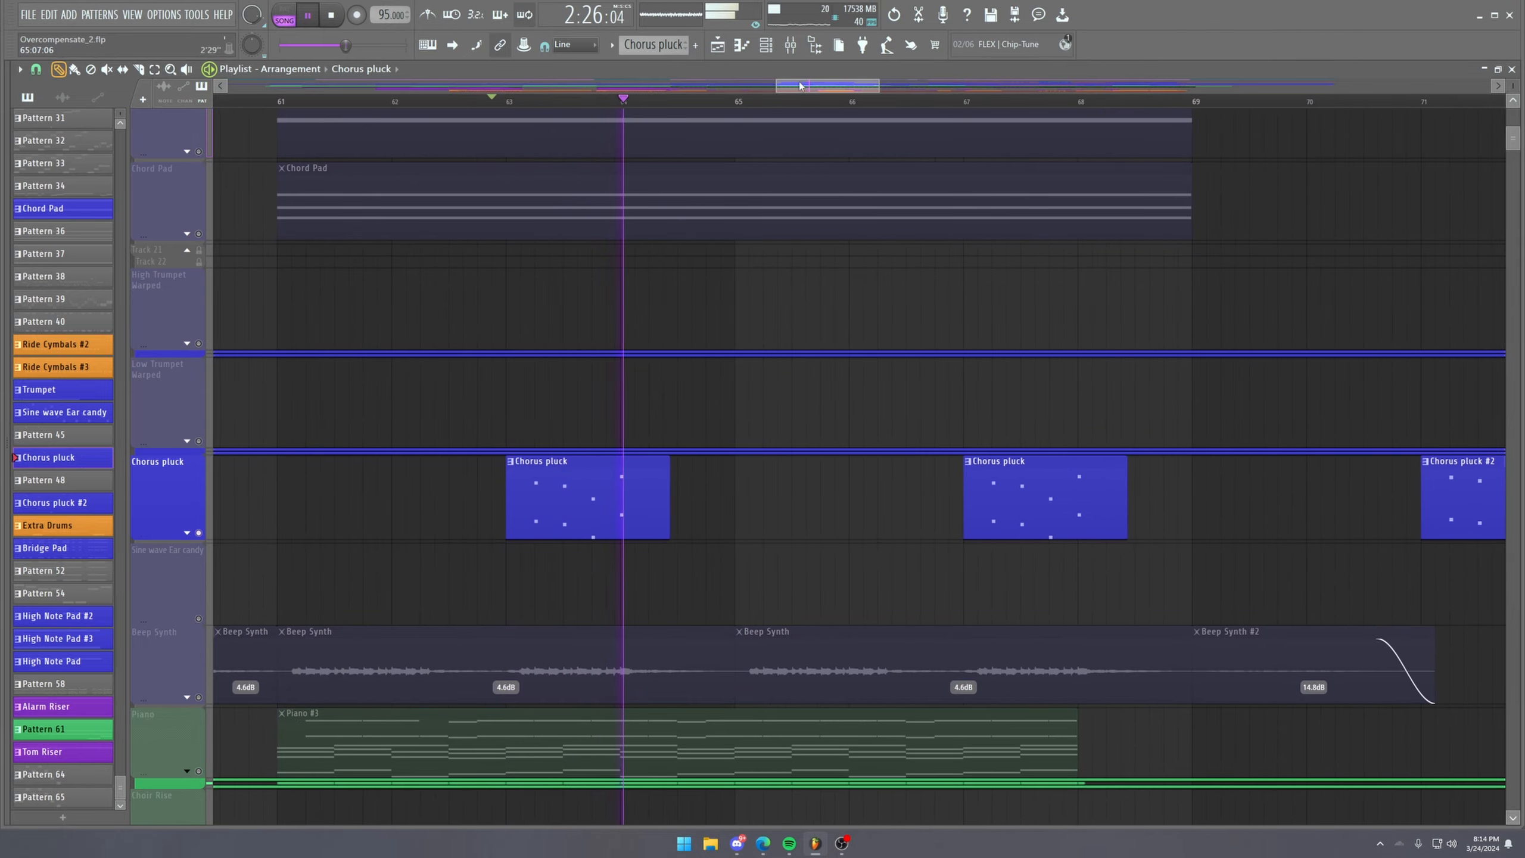
pyautogui.click(791, 53)
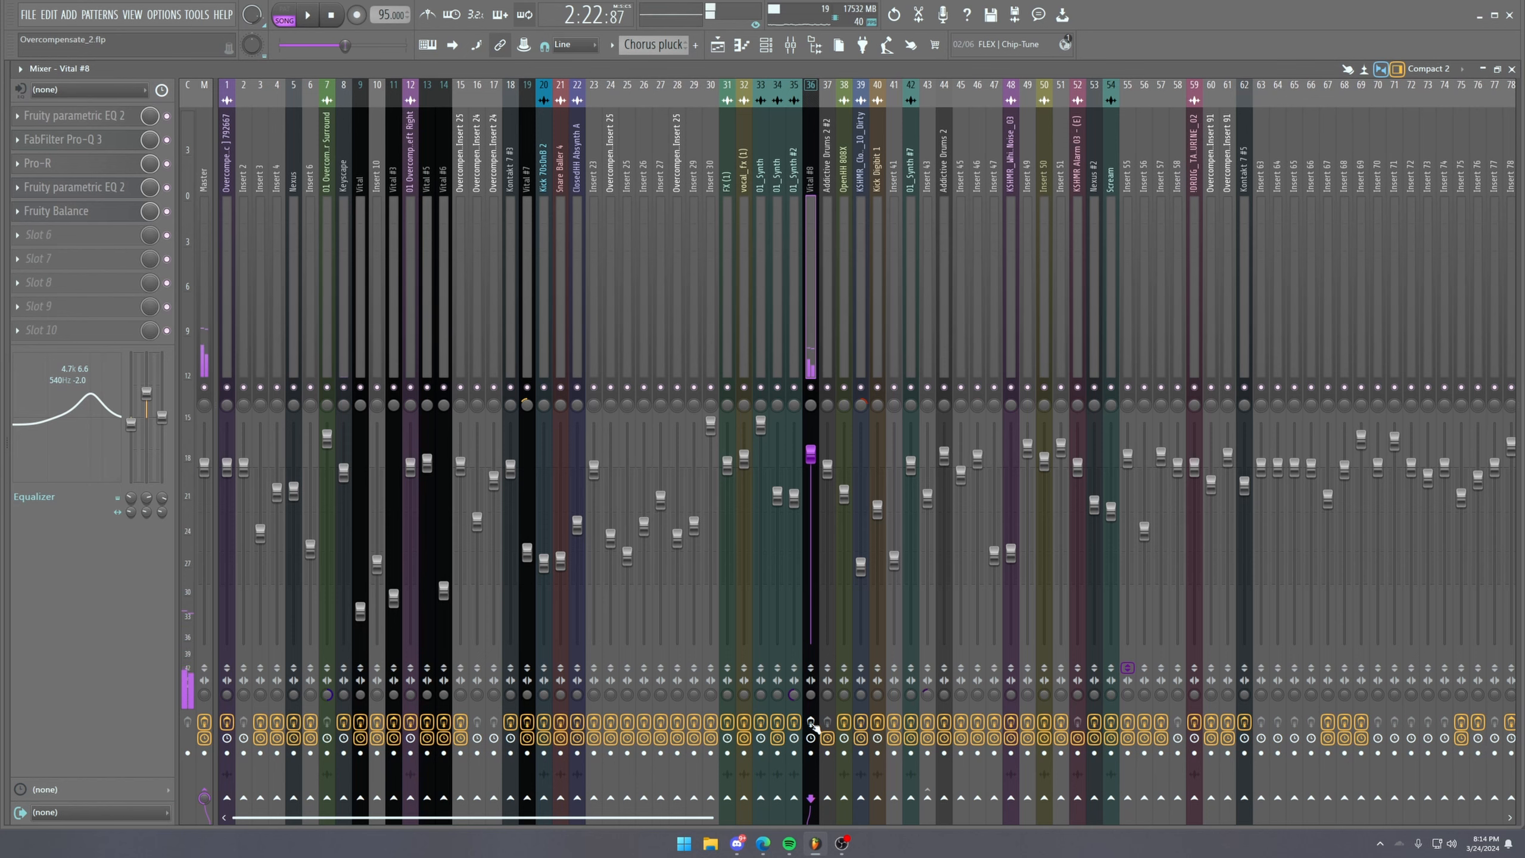
pyautogui.press('space')
pyautogui.click(717, 48)
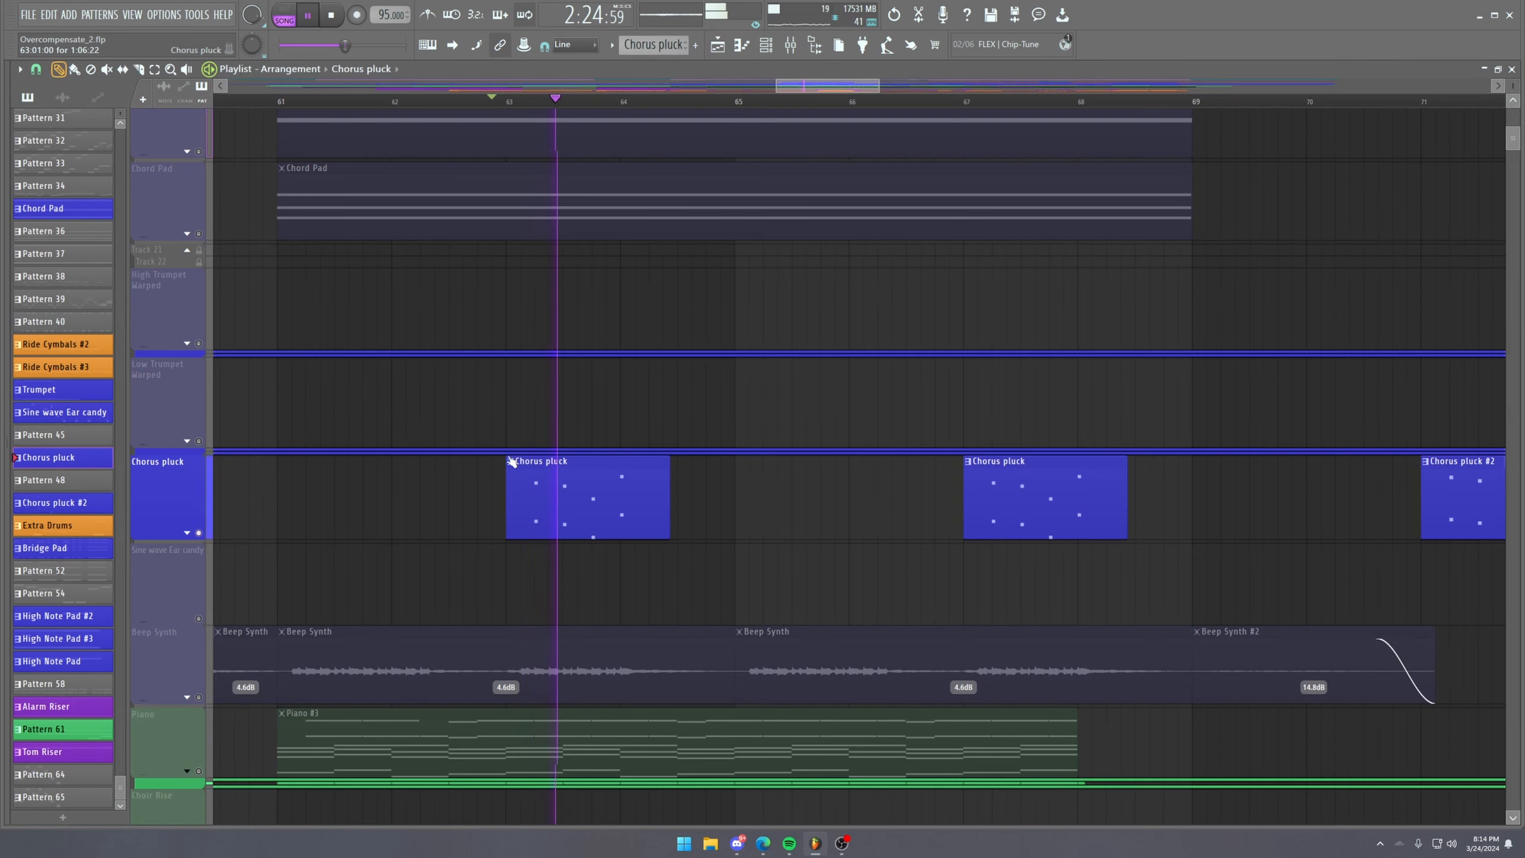
# Play the Chorus pluck #2 clip at bar 71 and open its pattern in the piano roll.
pyautogui.scroll(-1, 511, 461)
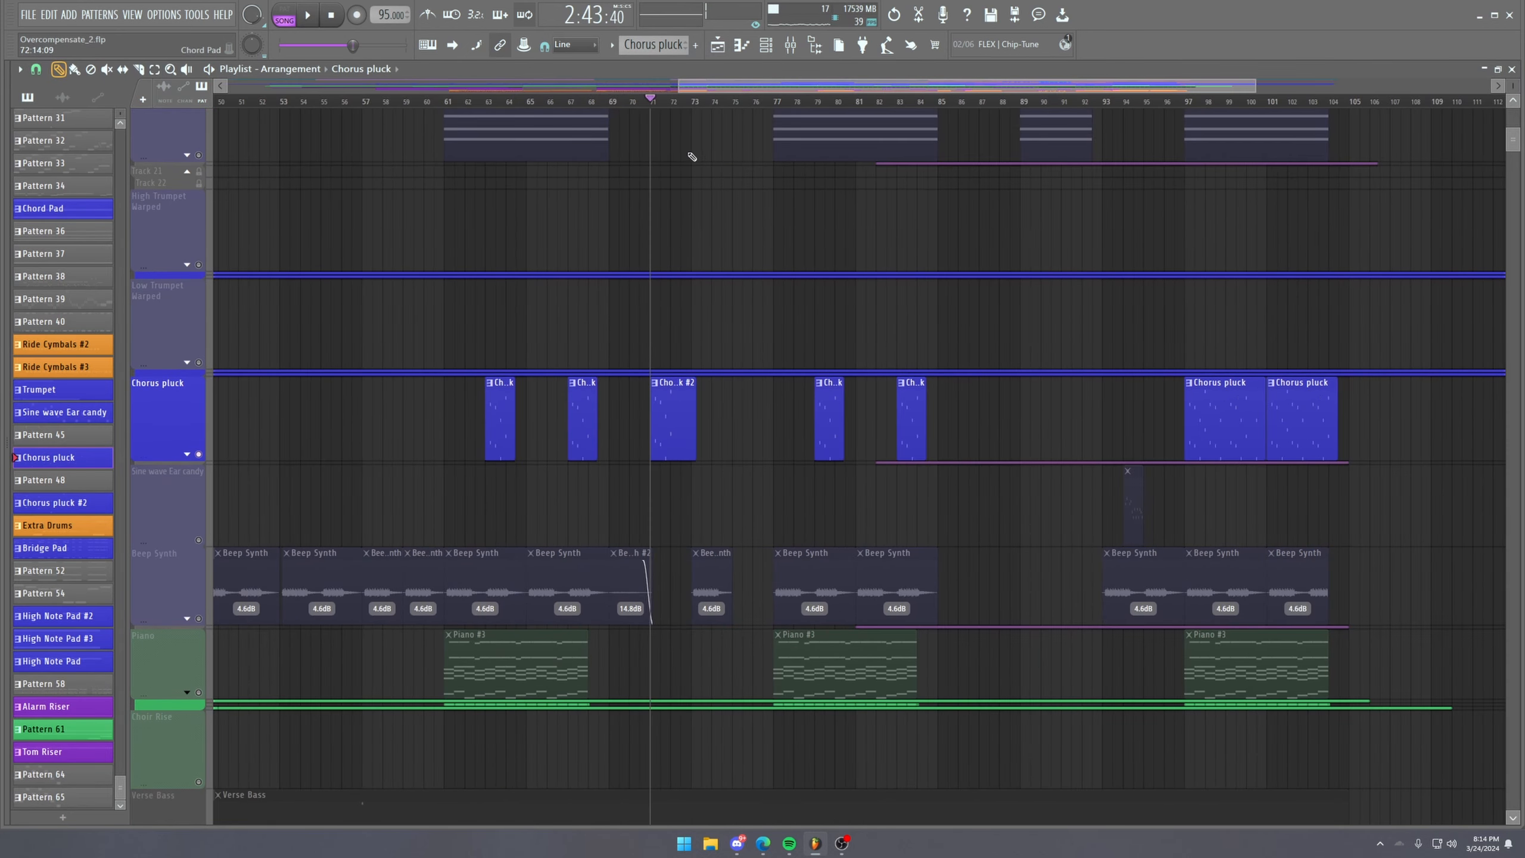
pyautogui.scroll(5, 658, 102)
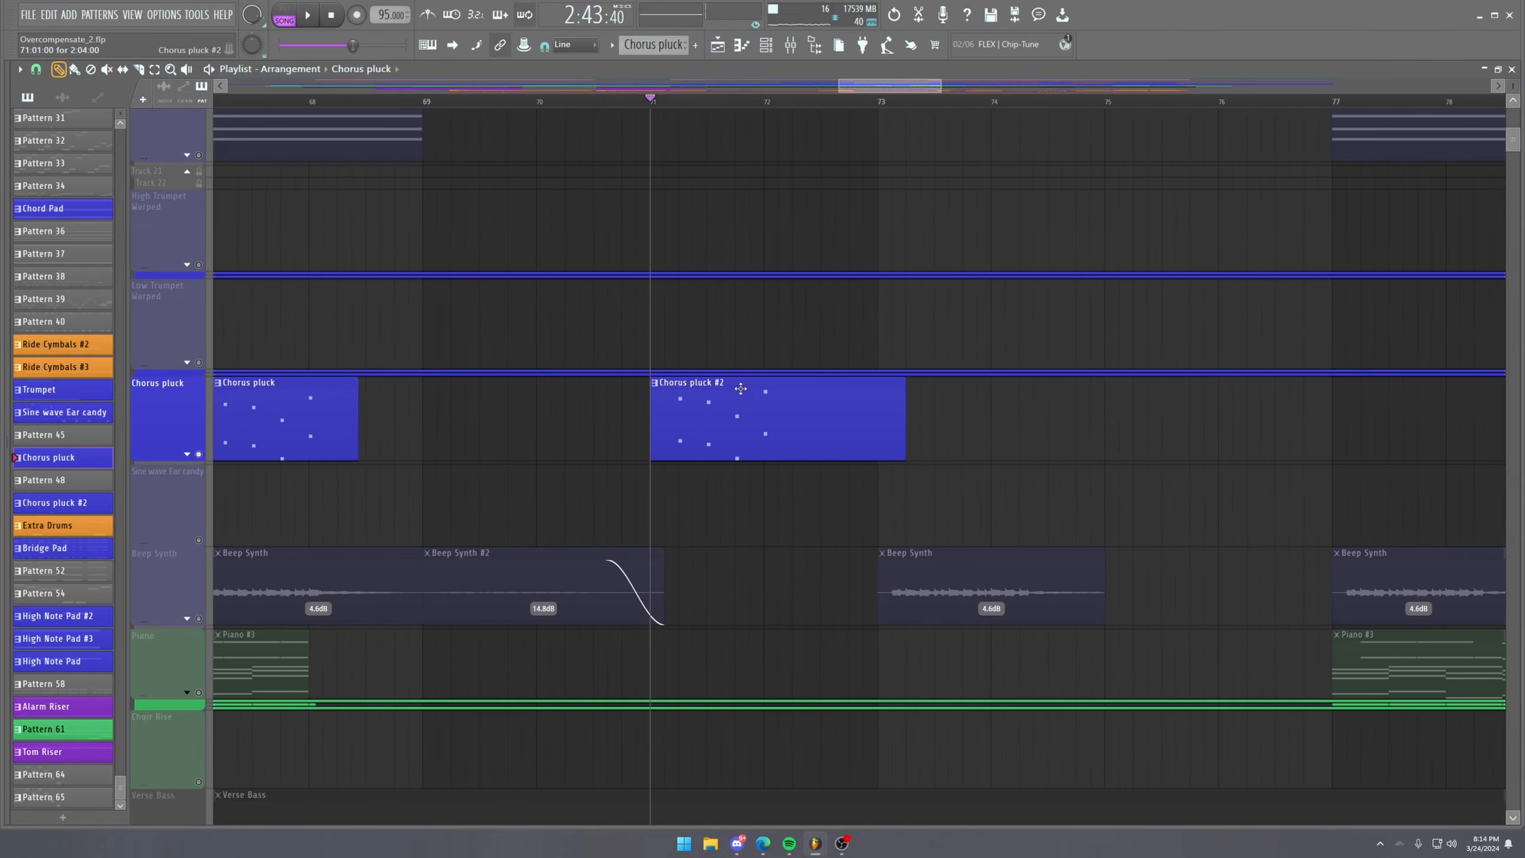
pyautogui.press('space')
pyautogui.doubleClick(707, 434)
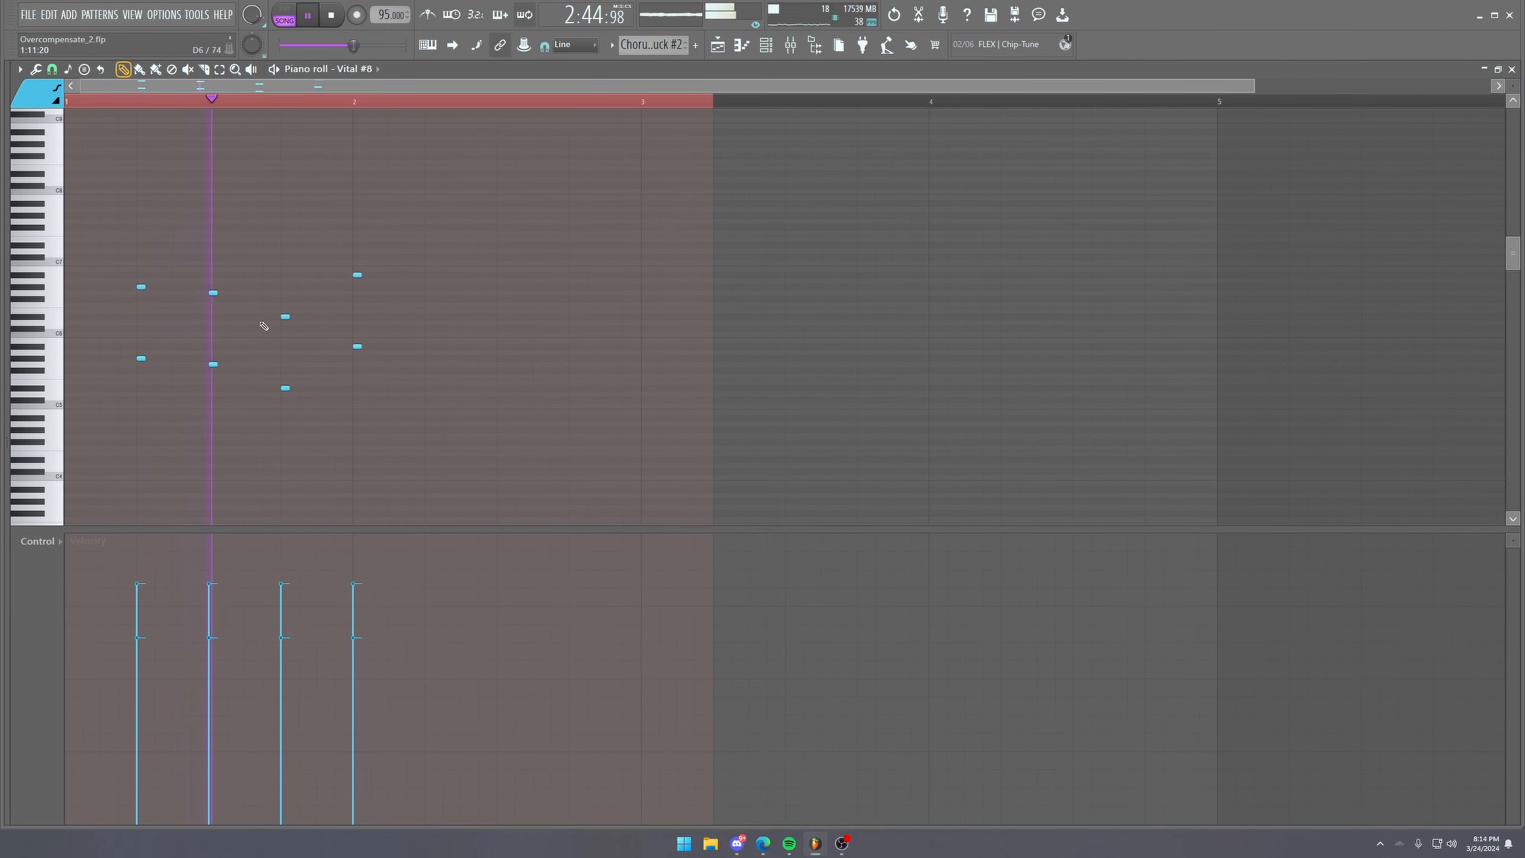
# Return to the playlist, place the playback position at bar 97, and open the Chorus pluck clip there in the piano roll.
pyautogui.click(719, 49)
pyautogui.press('space')
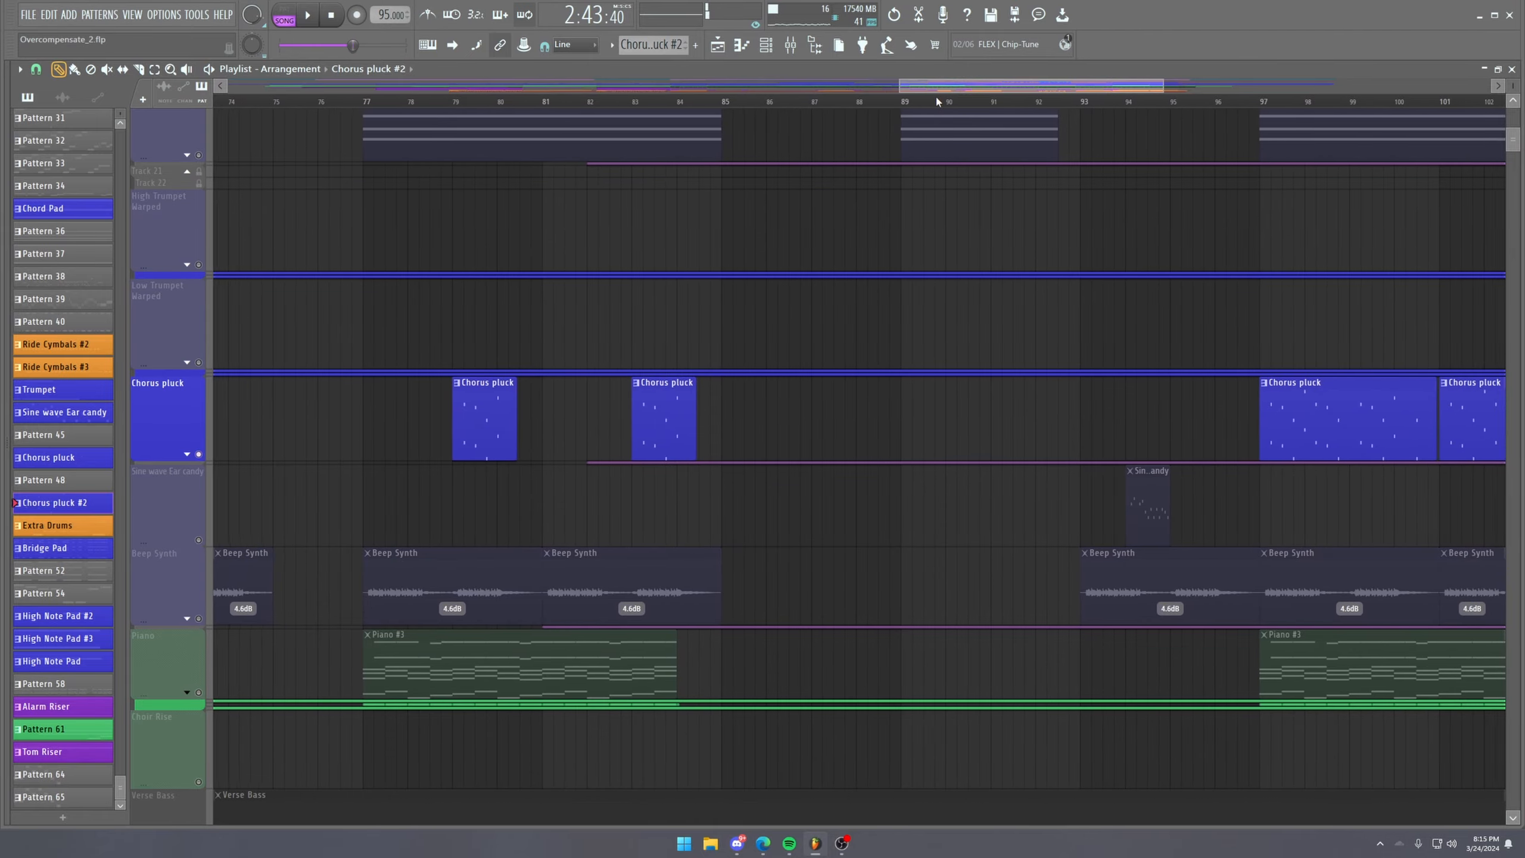
pyautogui.moveTo(936, 88); pyautogui.dragTo(1060, 96)
pyautogui.click(646, 102)
pyautogui.scroll(2, 647, 102)
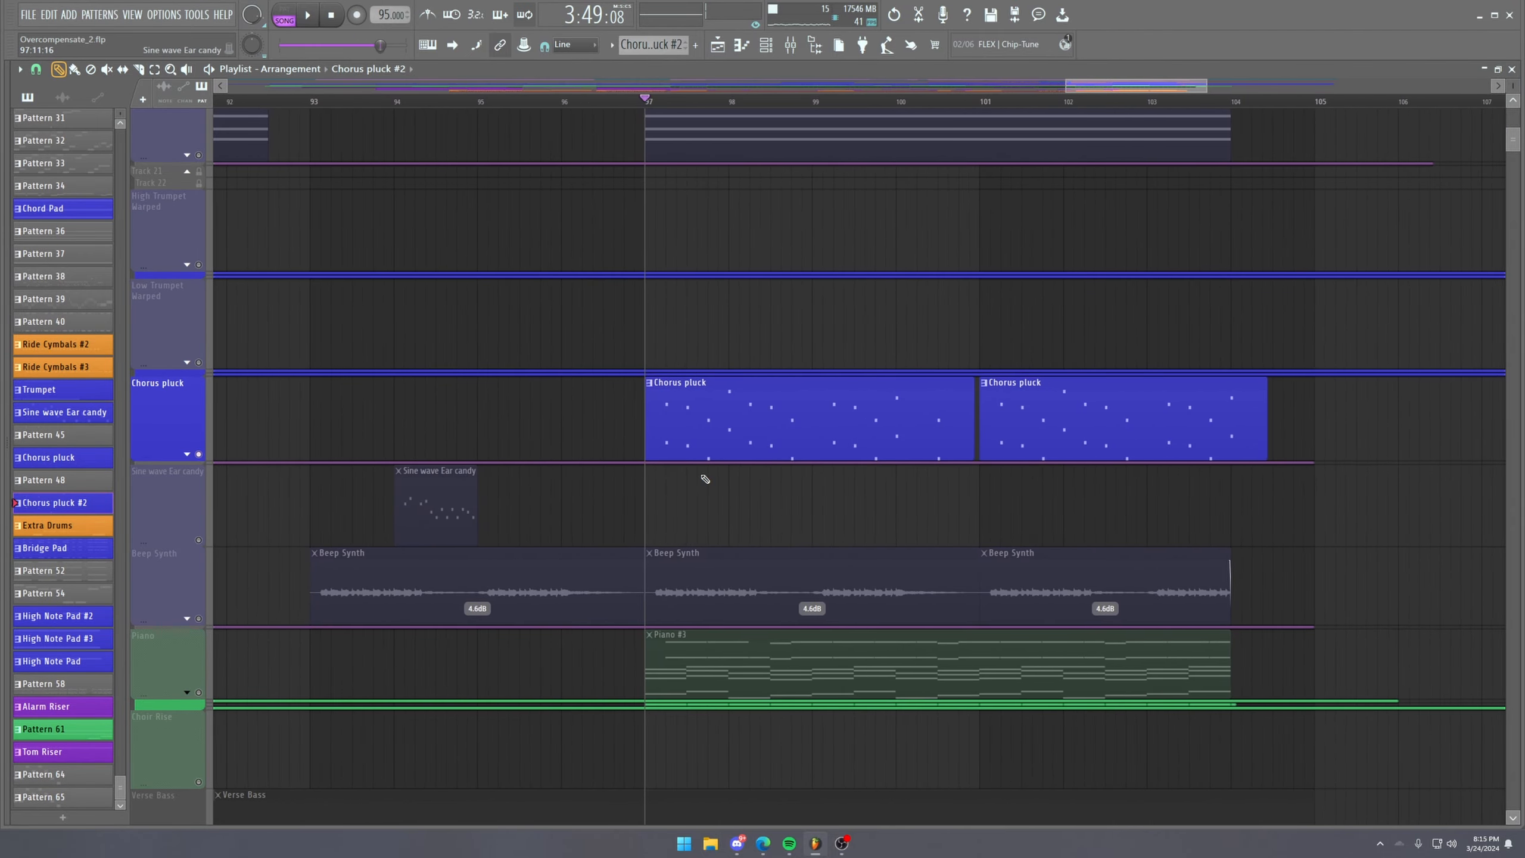
pyautogui.doubleClick(708, 437)
# Play the full Chorus pluck pattern while following its notes in the piano roll.
pyautogui.scroll(-2, 291, 103)
pyautogui.scroll(5, 154, 104)
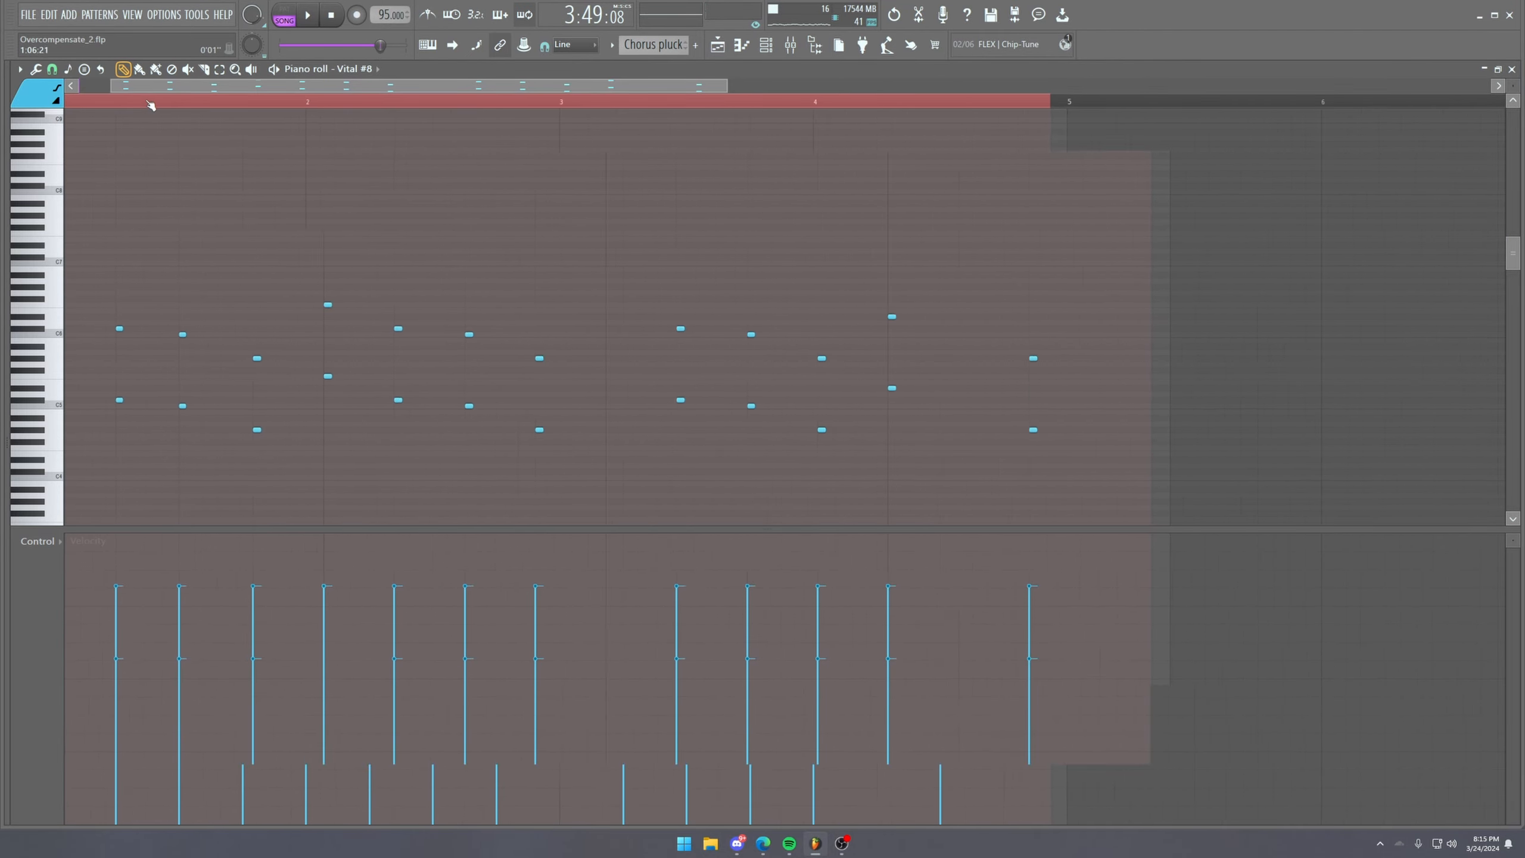
pyautogui.scroll(-3, 158, 104)
pyautogui.scroll(-1, 164, 105)
pyautogui.press('space')
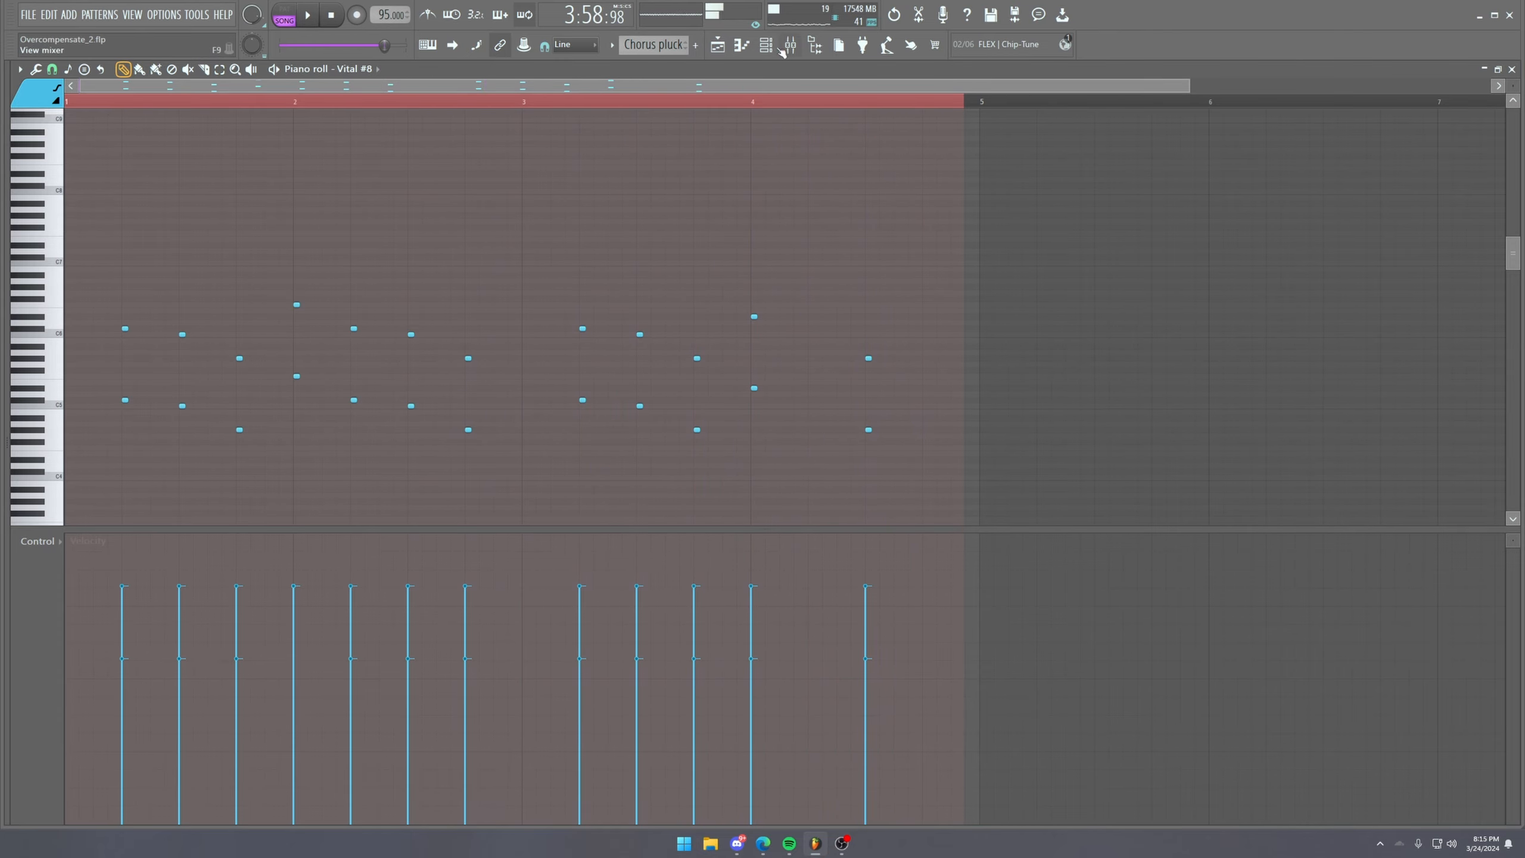
# Solo the Bridge Pad track in the playlist and open the Bridge Pad pattern in the piano roll to examine its chords.
pyautogui.click(717, 45)
pyautogui.scroll(-7, 826, 105)
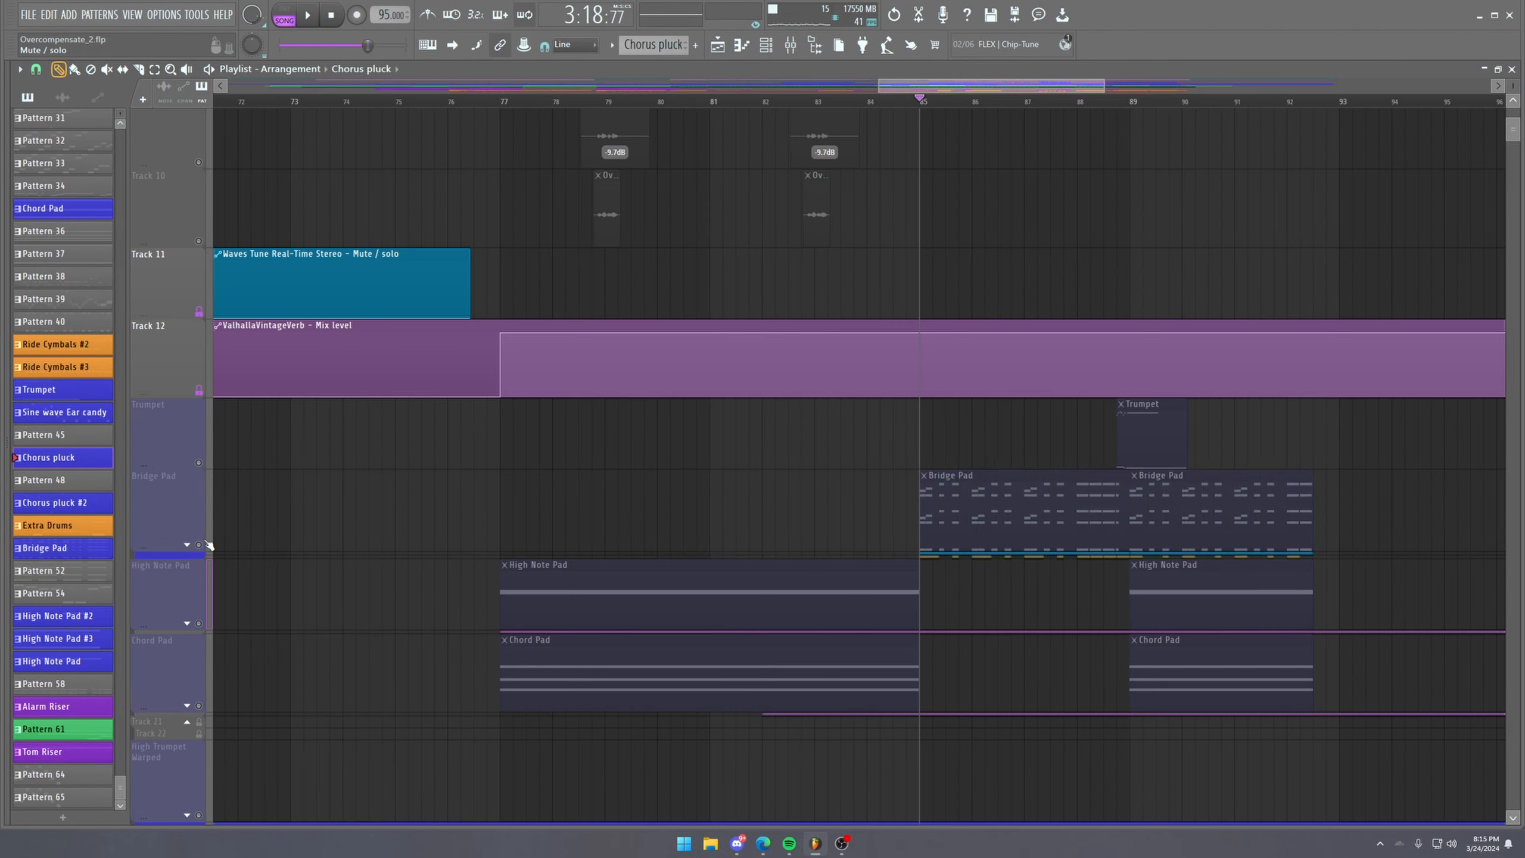
pyautogui.click(210, 546)
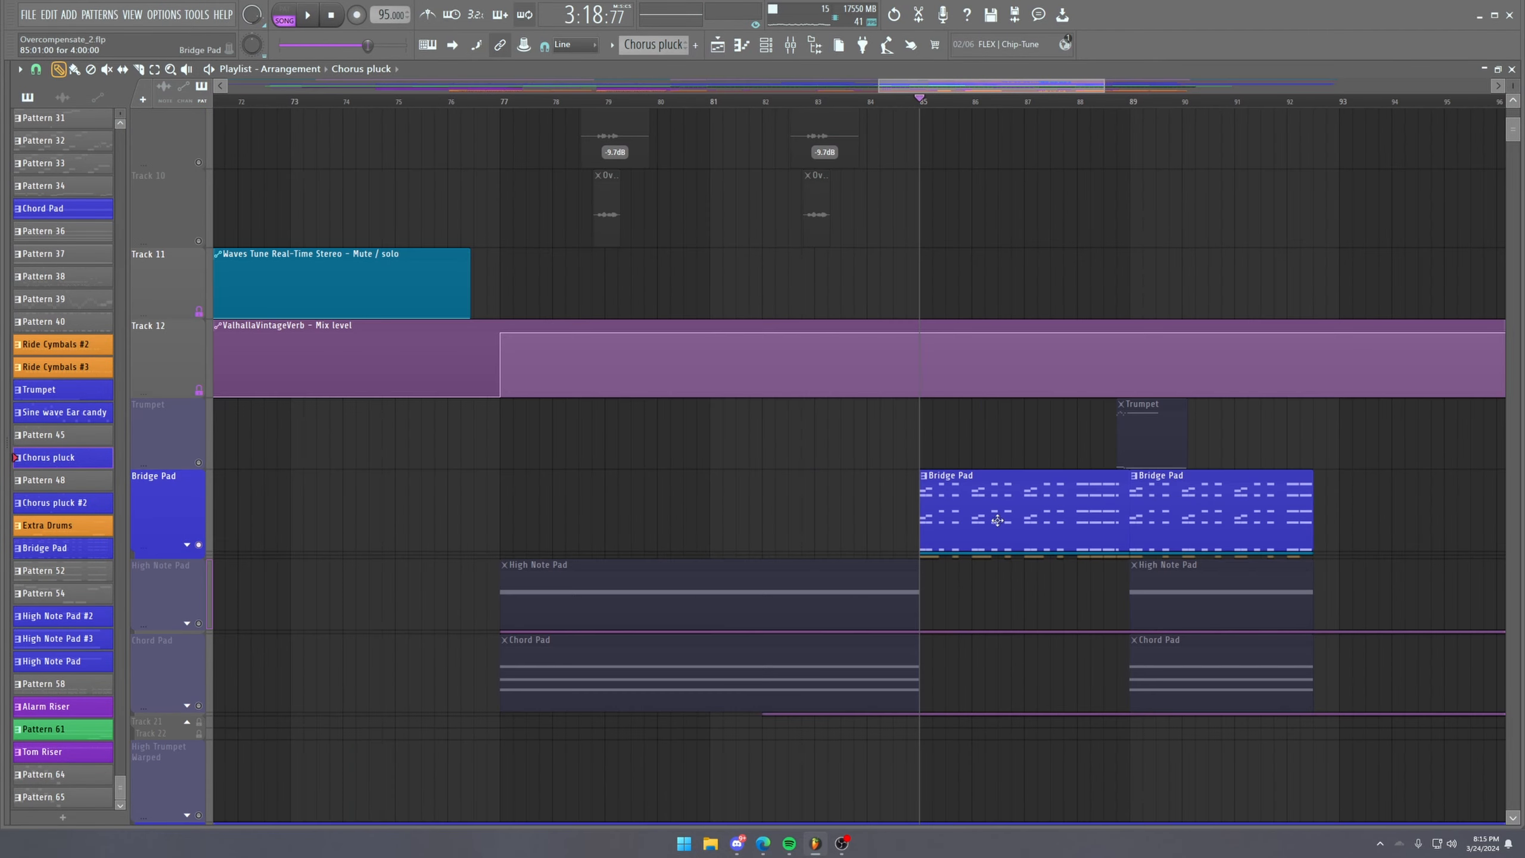
pyautogui.doubleClick(998, 521)
pyautogui.scroll(4, 226, 101)
pyautogui.moveTo(322, 88); pyautogui.dragTo(90, 89)
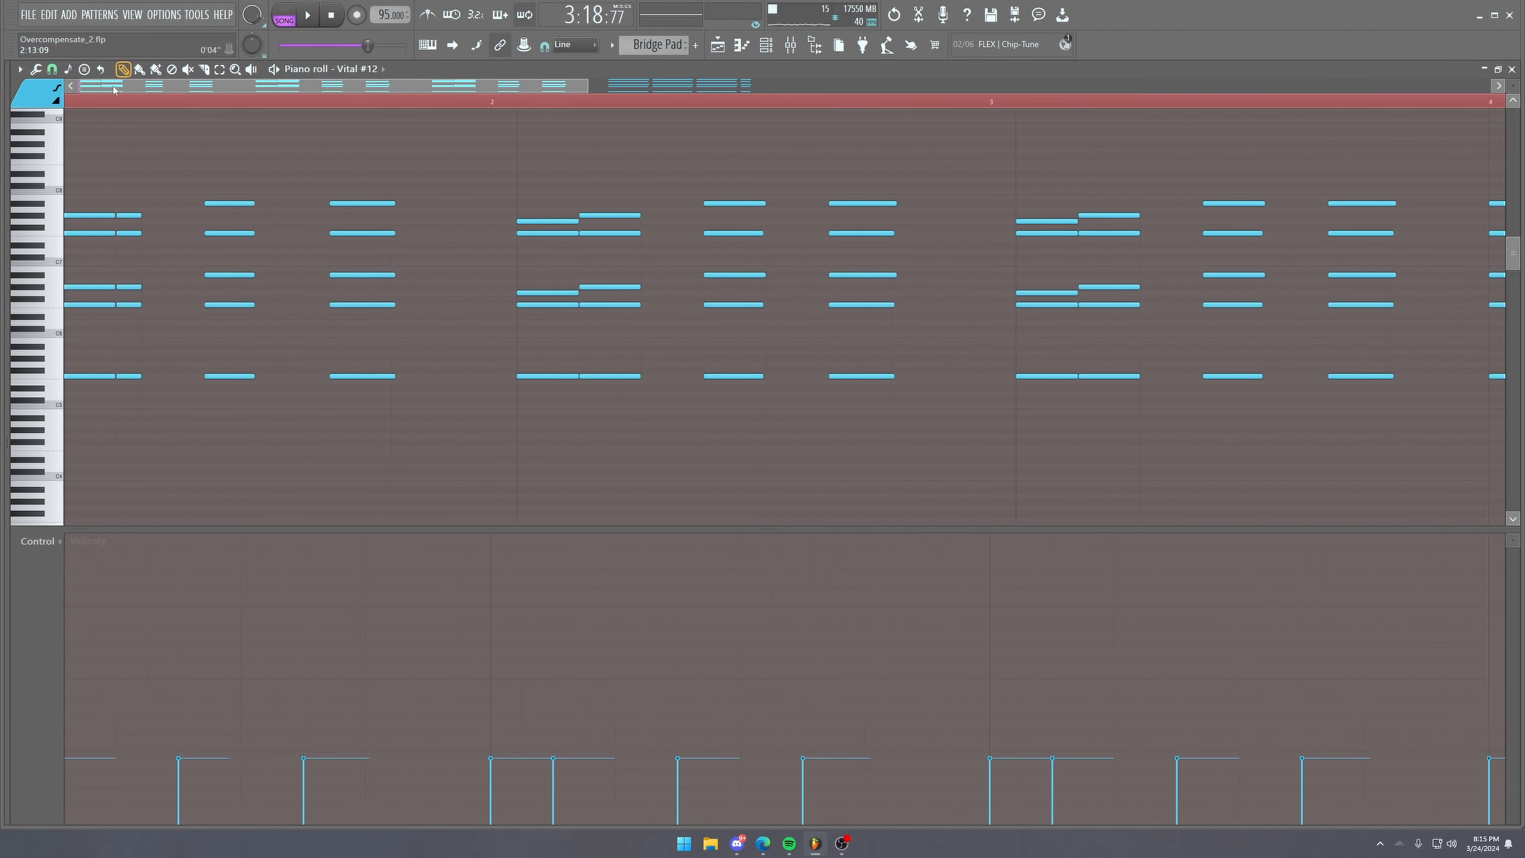
pyautogui.scroll(-2, 187, 102)
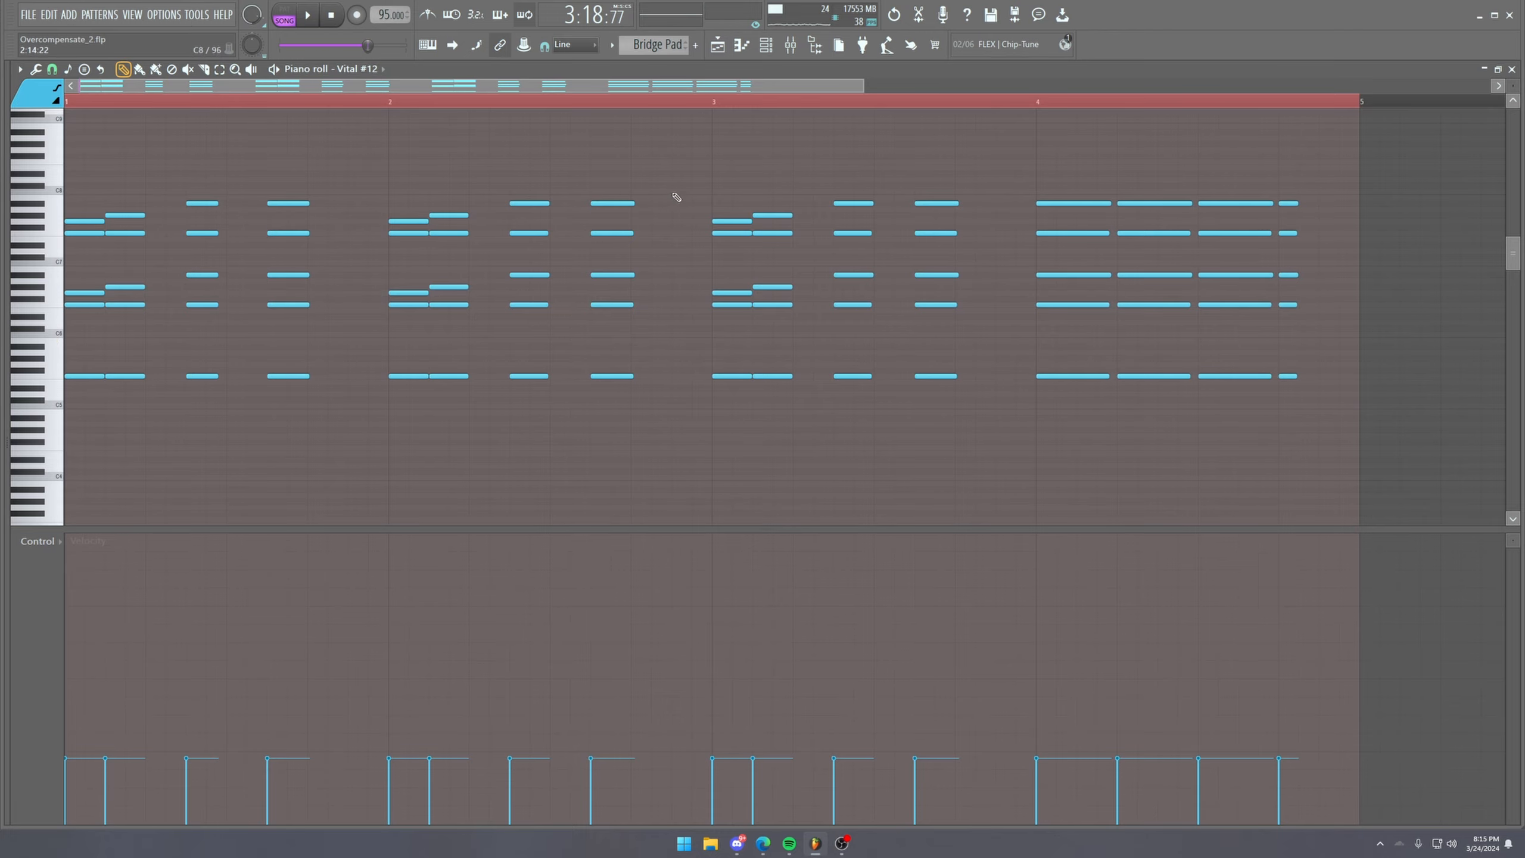
# Open the Vital #12 synth behind the Bridge Pad pattern and move its window over the piano roll.
pyautogui.click(769, 48)
pyautogui.click(766, 589)
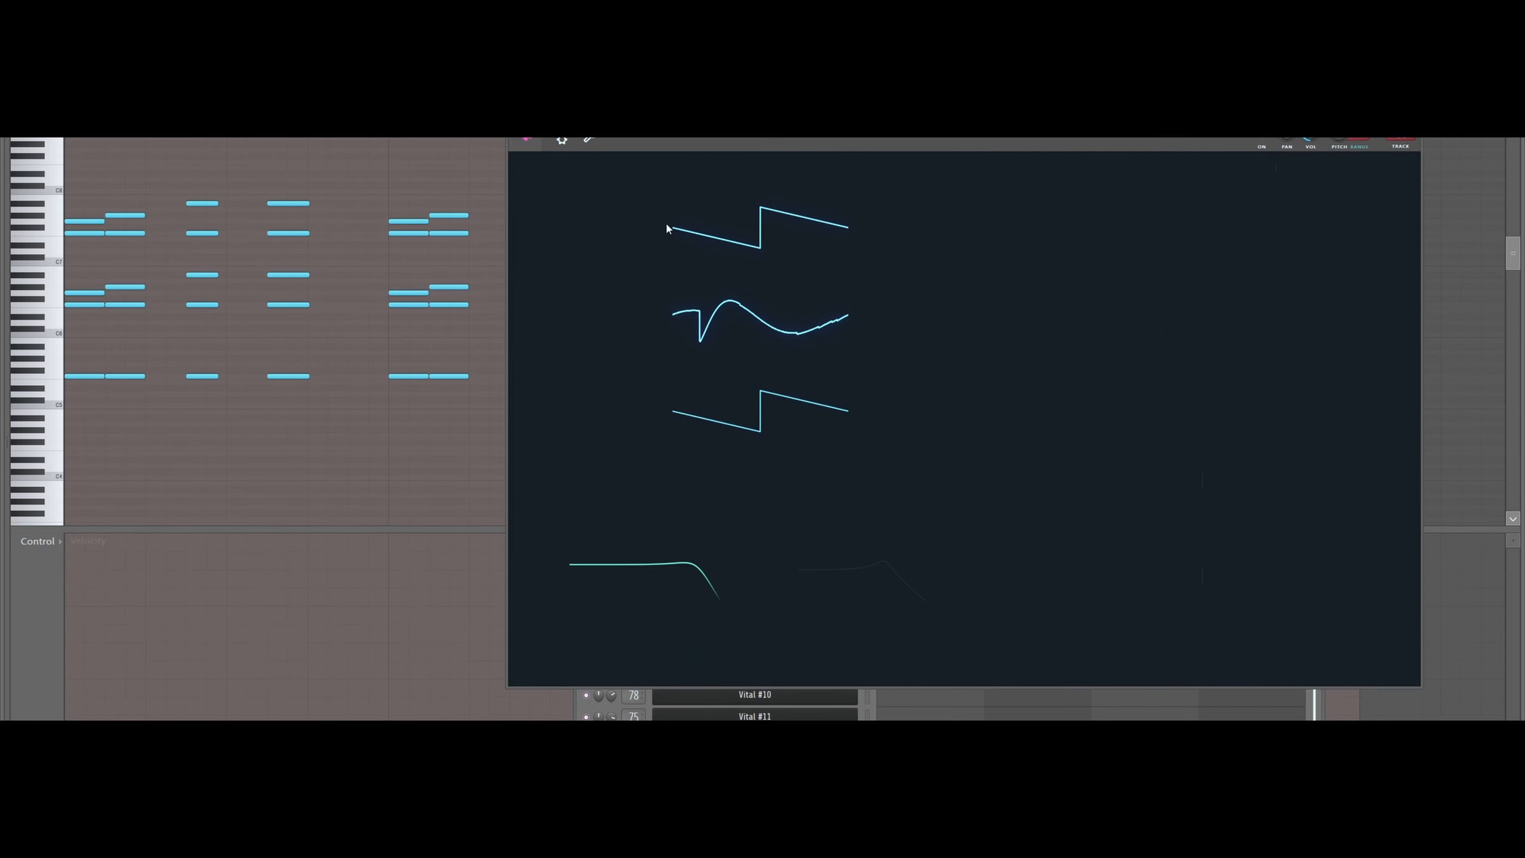
pyautogui.click(529, 110)
pyautogui.click(529, 110)
pyautogui.moveTo(766, 114); pyautogui.dragTo(522, 145)
pyautogui.click(315, 167)
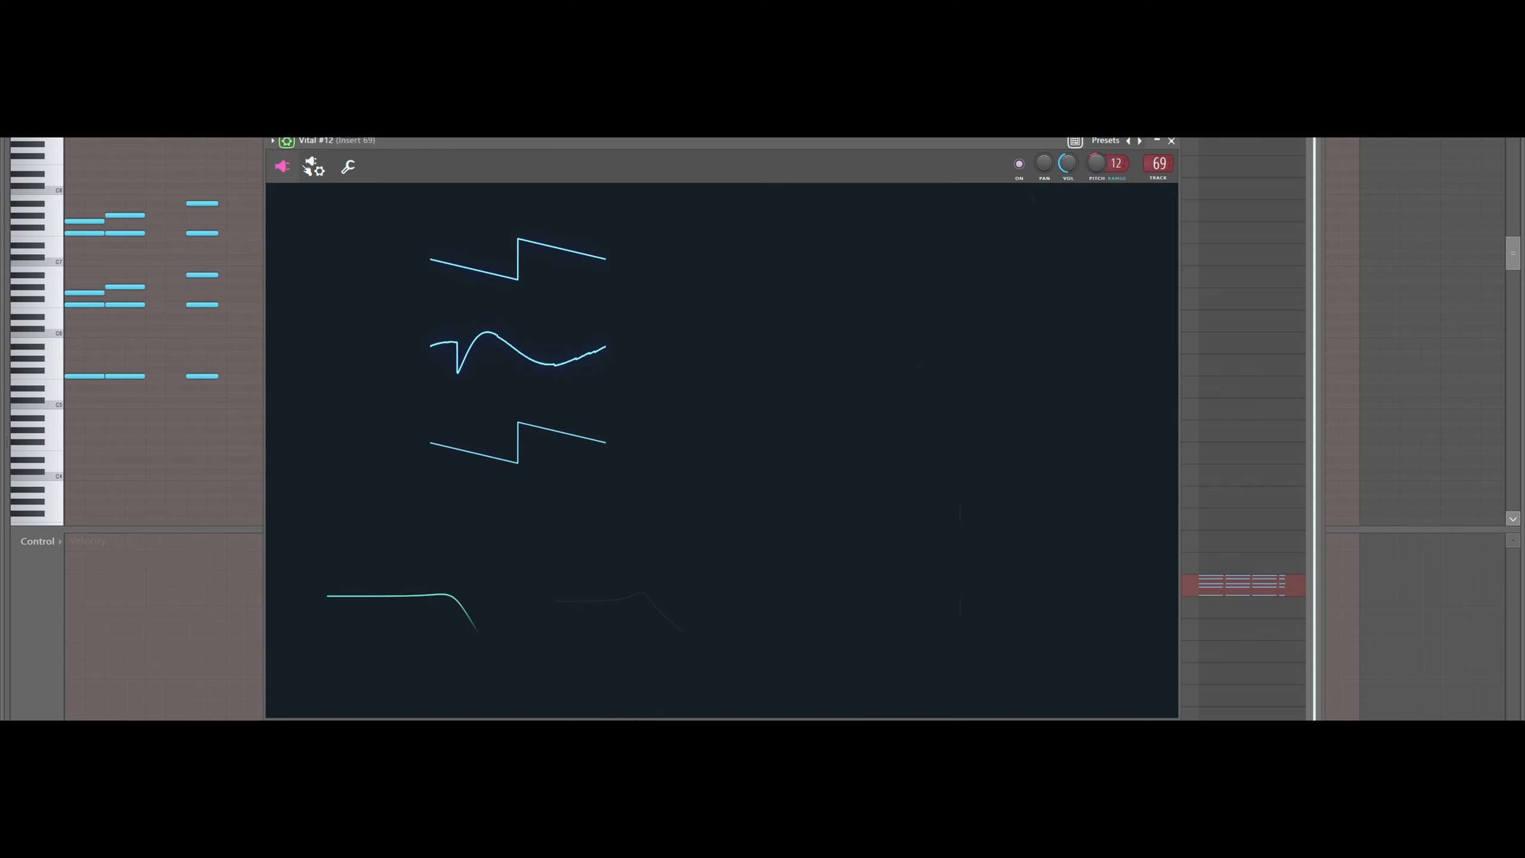
# Bring back Vital #12's interface through its wrapper settings and review its Voice and Effects pages before closing the synth.
pyautogui.click(314, 168)
pyautogui.click(324, 199)
pyautogui.click(296, 199)
pyautogui.click(284, 166)
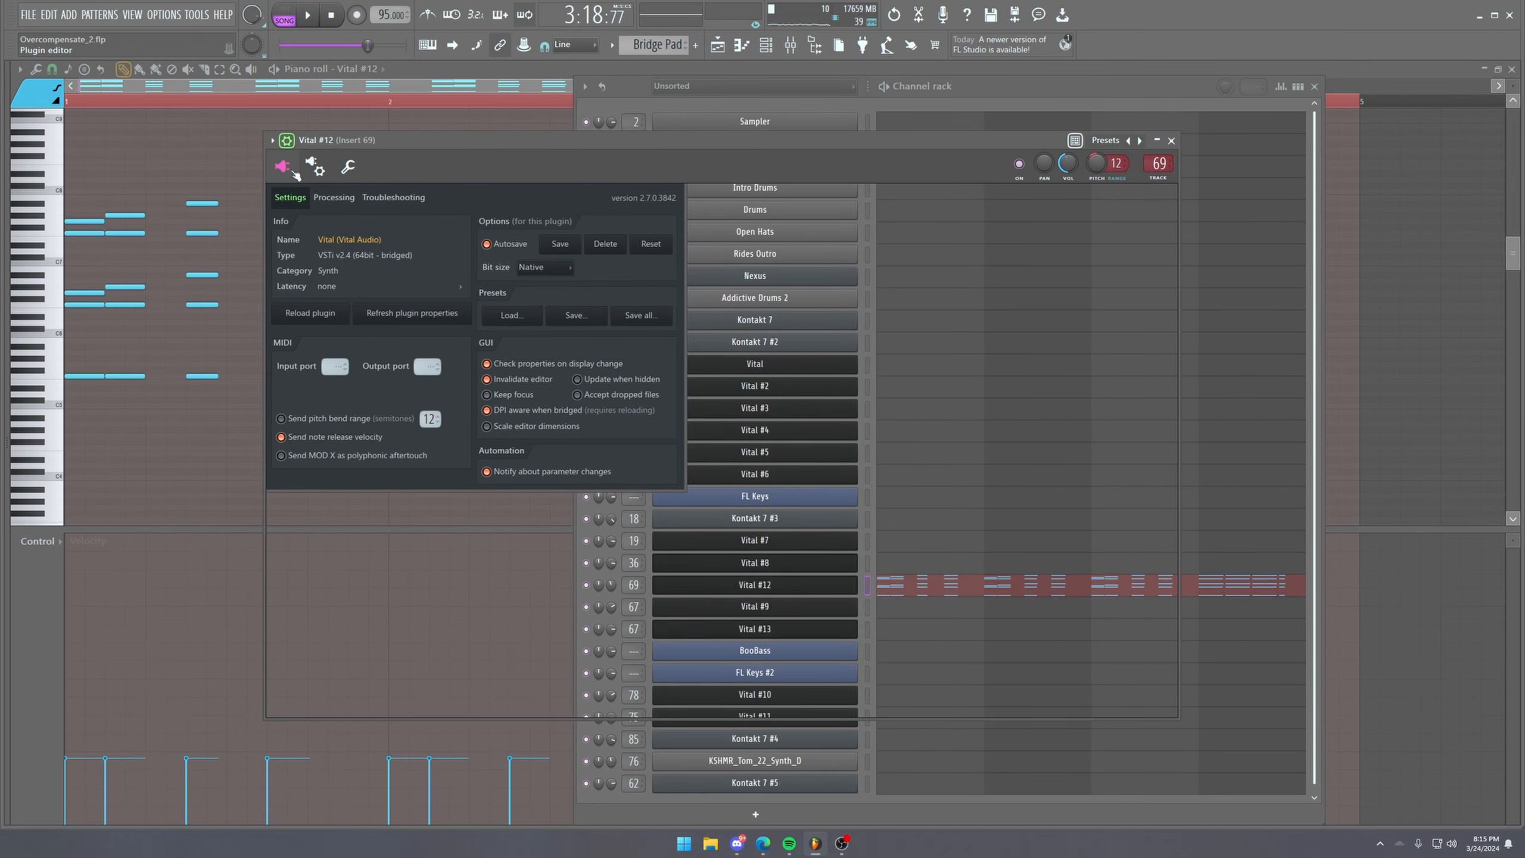
pyautogui.moveTo(571, 138); pyautogui.dragTo(687, 96)
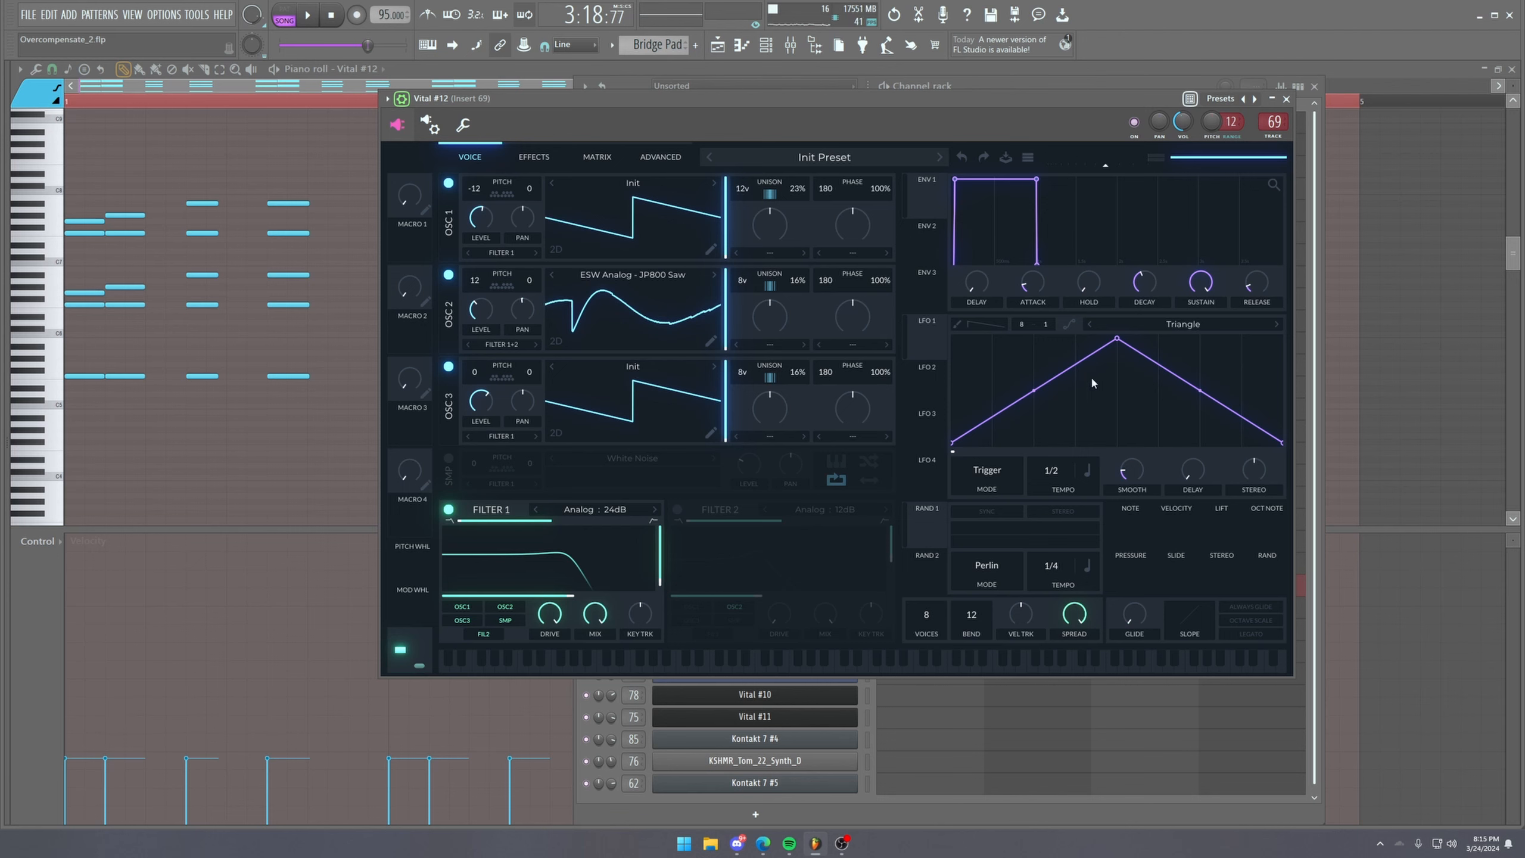
pyautogui.click(522, 156)
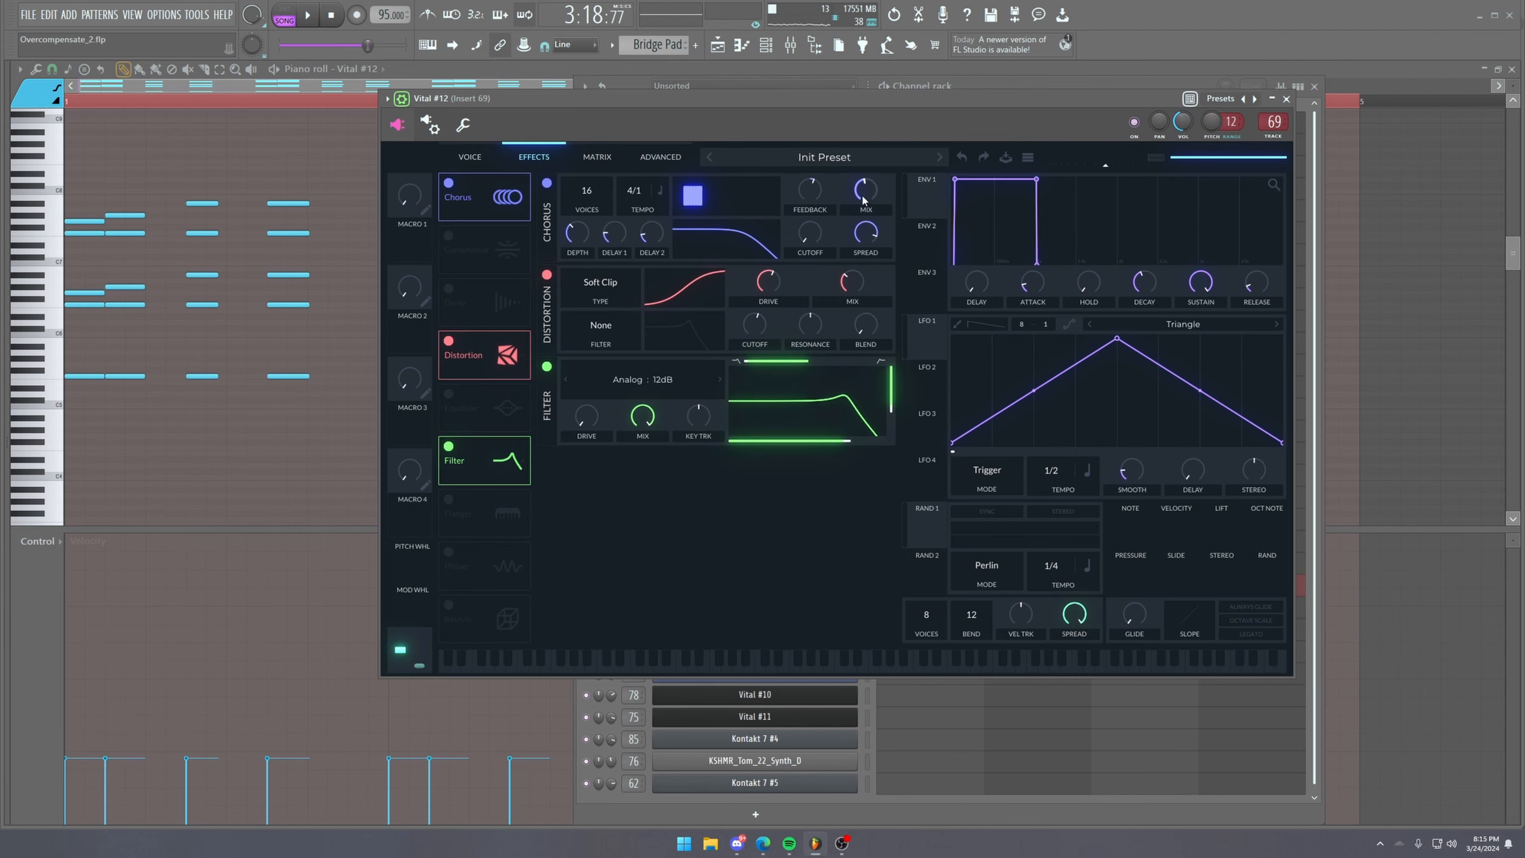
pyautogui.click(1286, 98)
# Open the mixer at Insert 69 and inspect its kHs Tape Stop and FabFilter Pro-Q 3 effects.
pyautogui.click(790, 46)
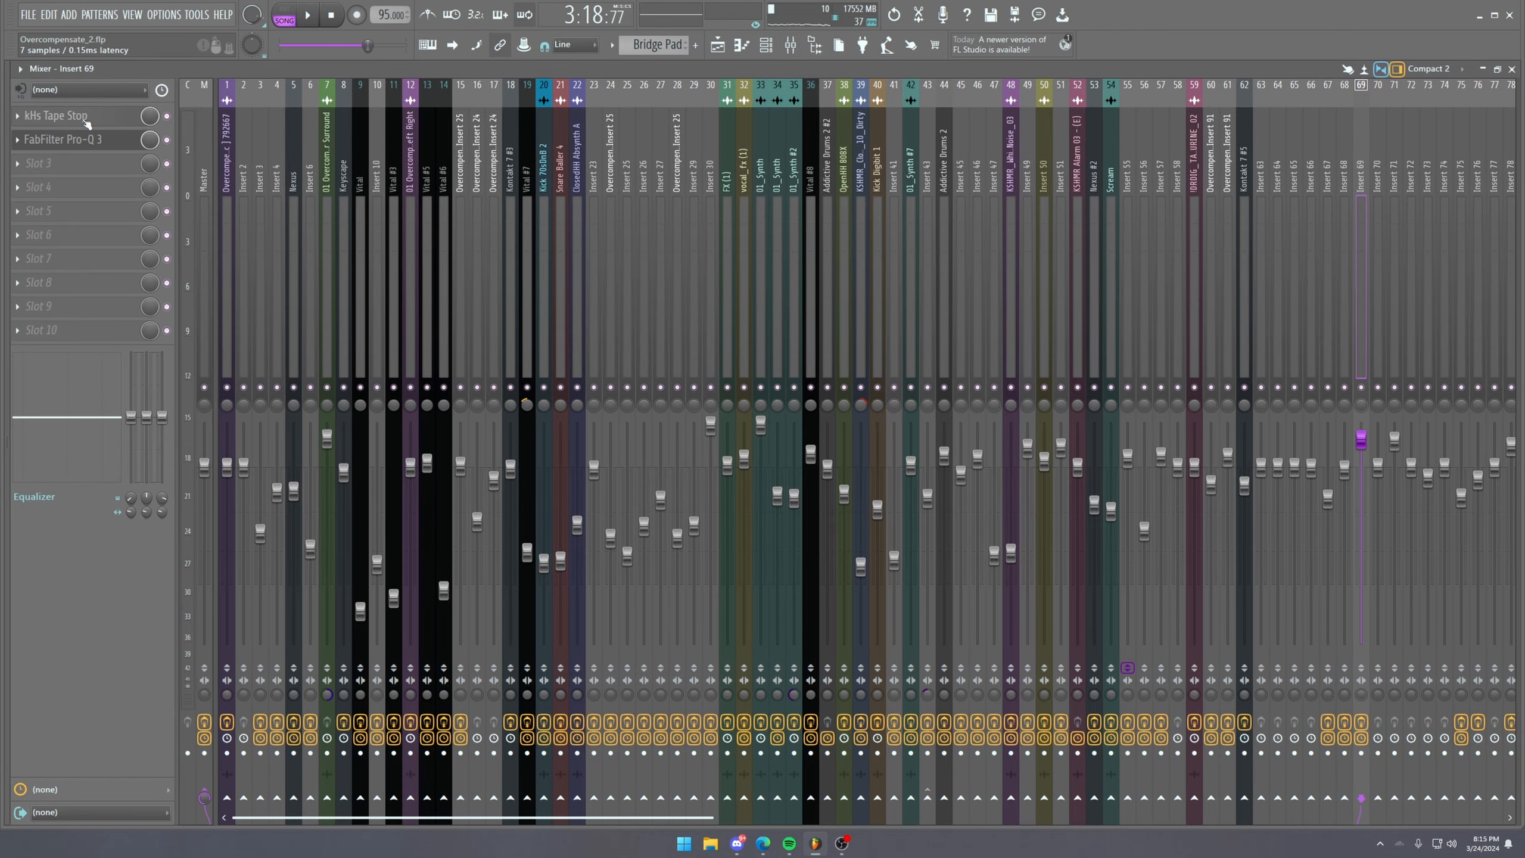
pyautogui.click(86, 118)
pyautogui.click(86, 118)
pyautogui.click(84, 139)
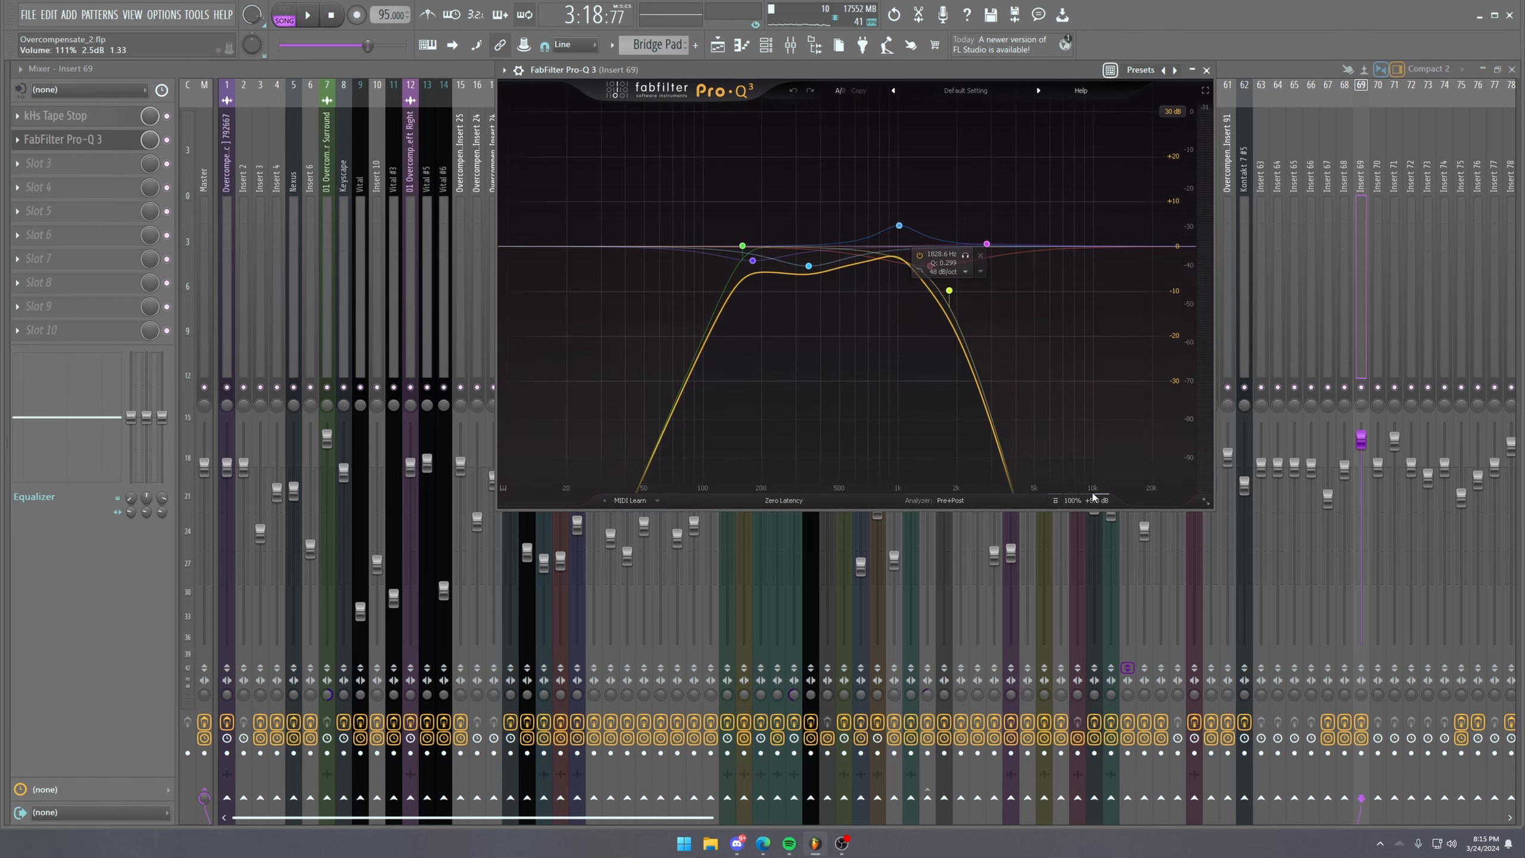
# Play the Bridge Pad while toggling the Pro-Q 3 bypass on and off, and close the equalizer.
pyautogui.press('space')
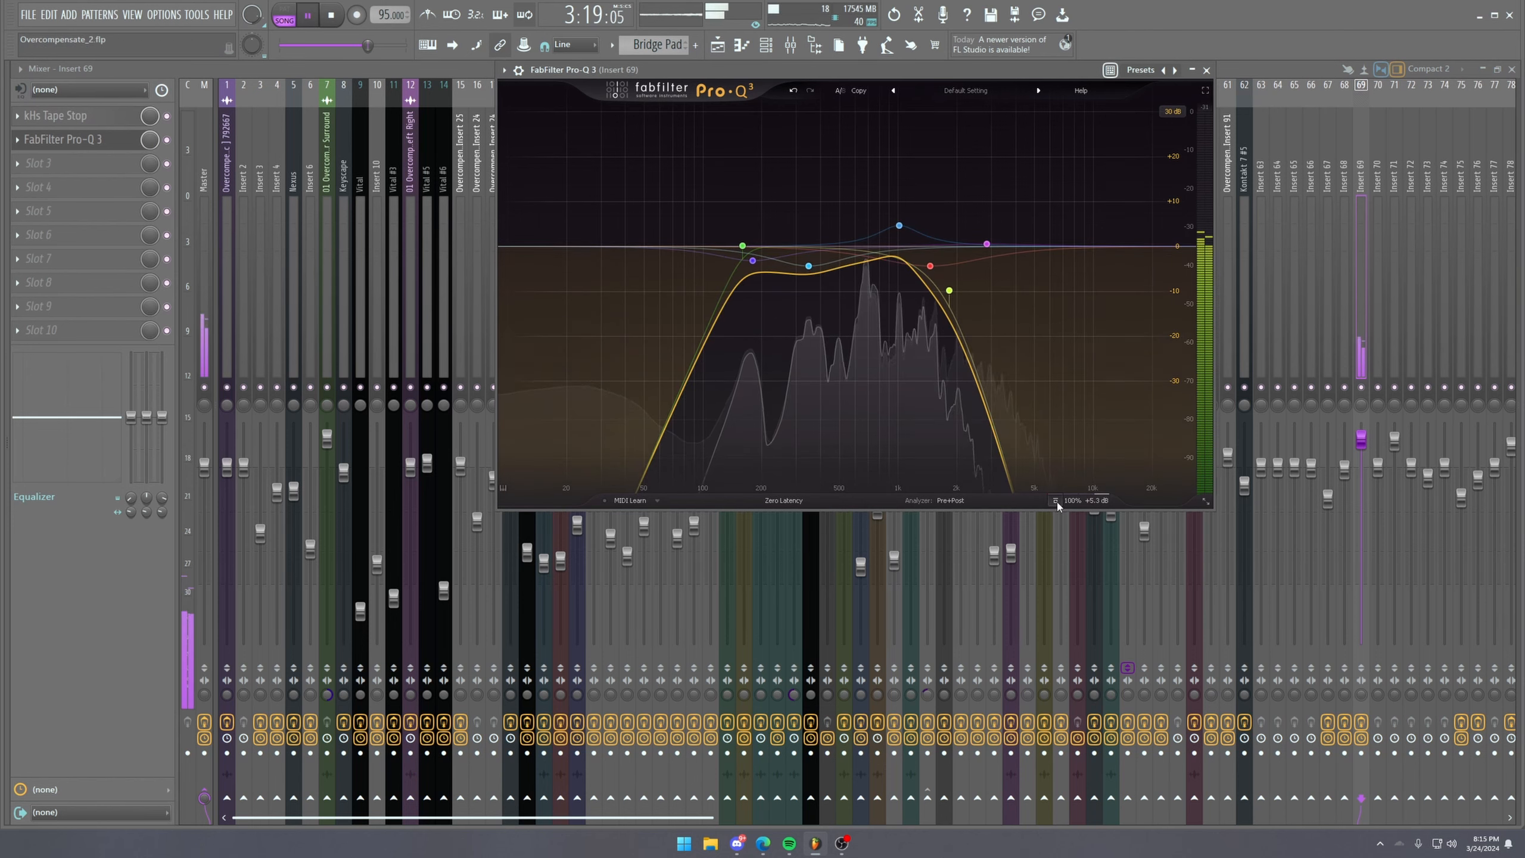
pyautogui.click(1056, 502)
pyautogui.press('space')
pyautogui.click(1056, 502)
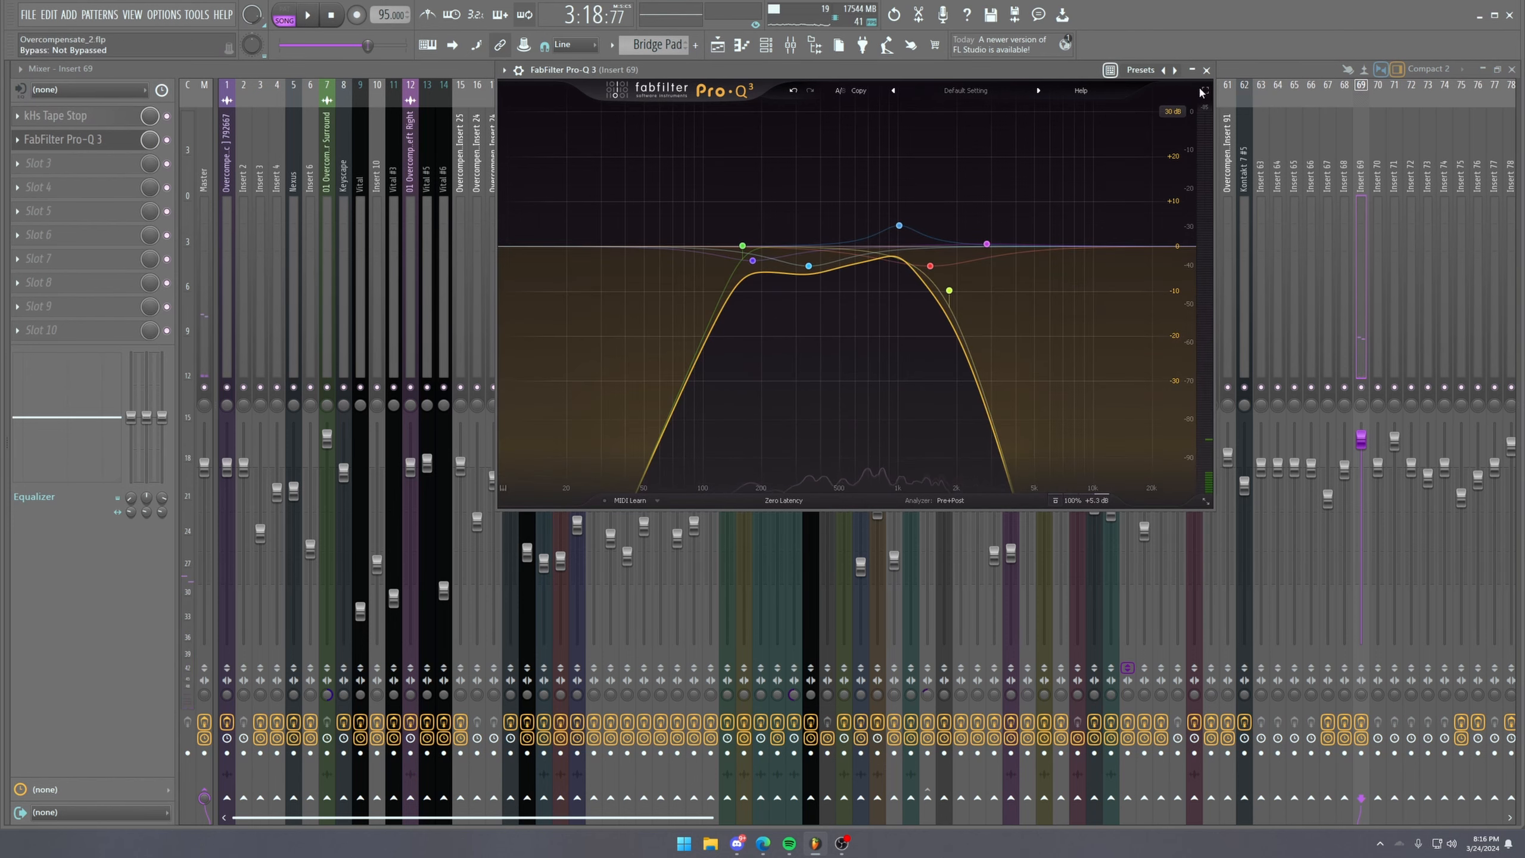
pyautogui.press('Escape')
# Return to the playlist and reopen the first Bridge Pad clip in the piano roll to review its chords.
pyautogui.click(718, 45)
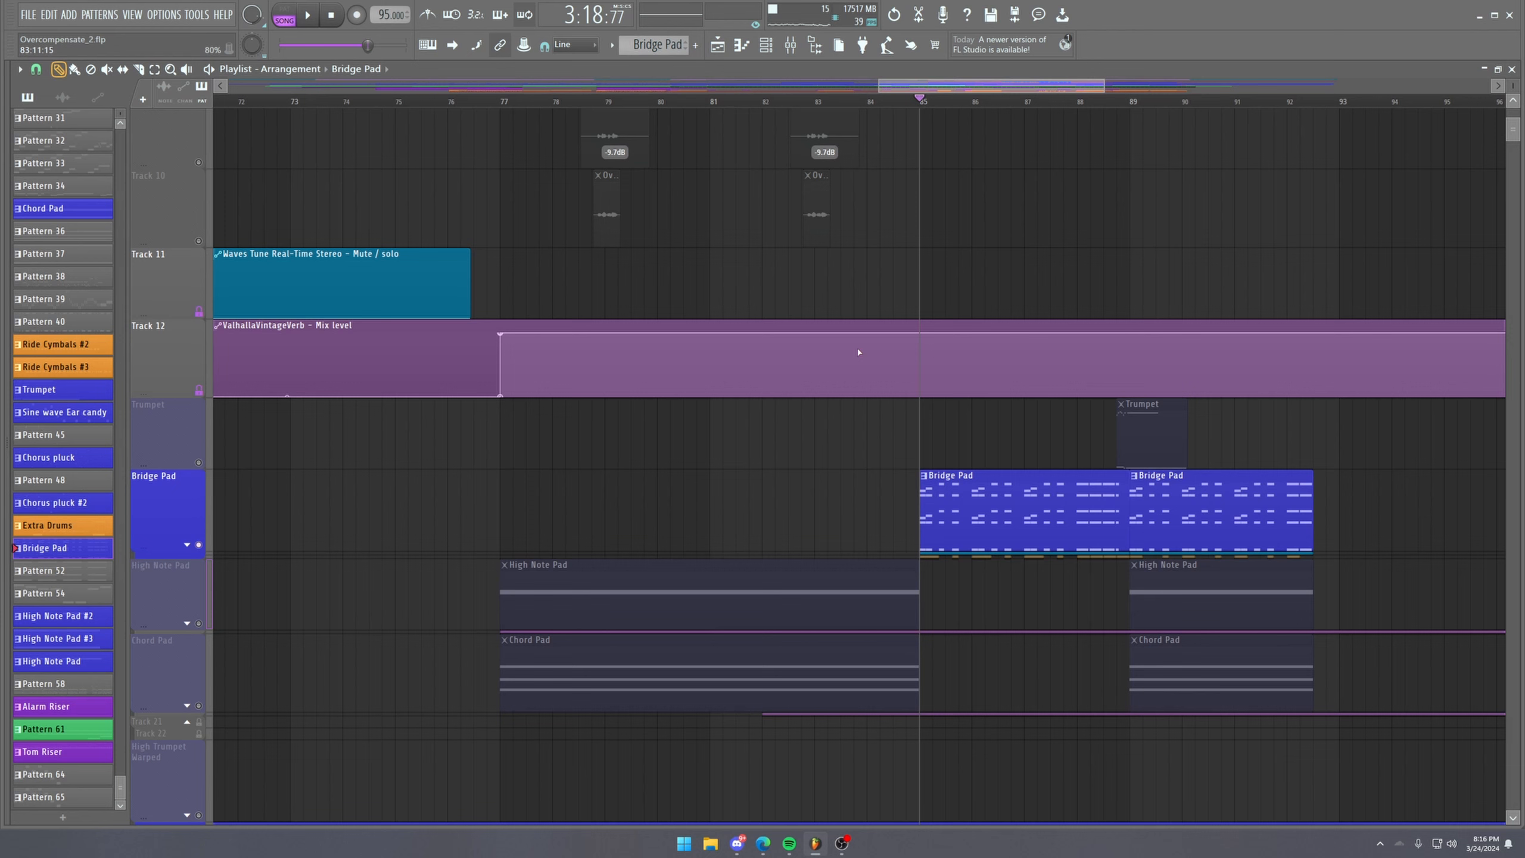
pyautogui.doubleClick(972, 492)
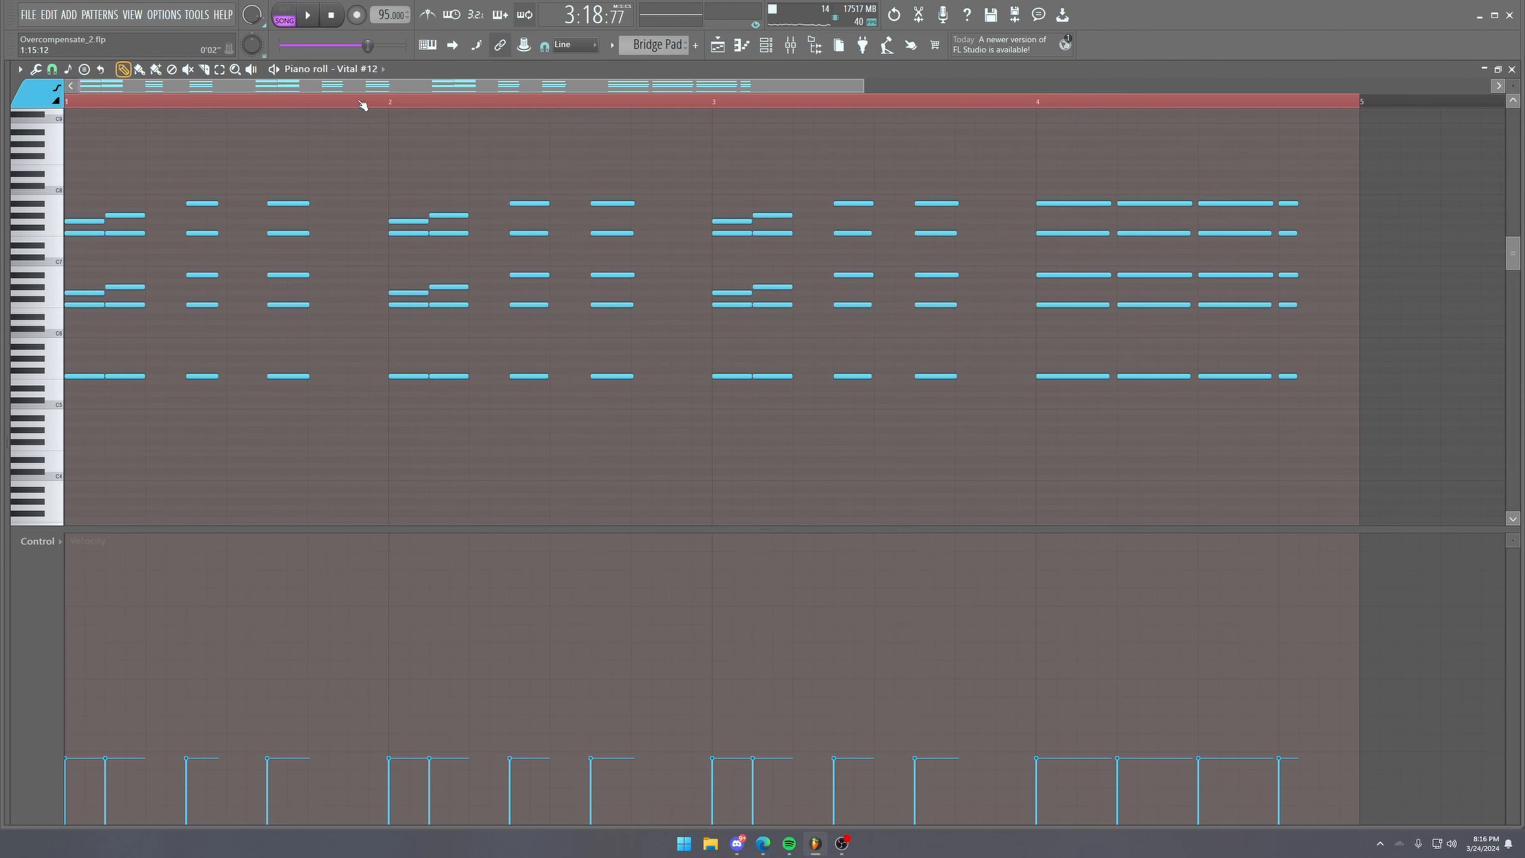
pyautogui.scroll(-1, 363, 104)
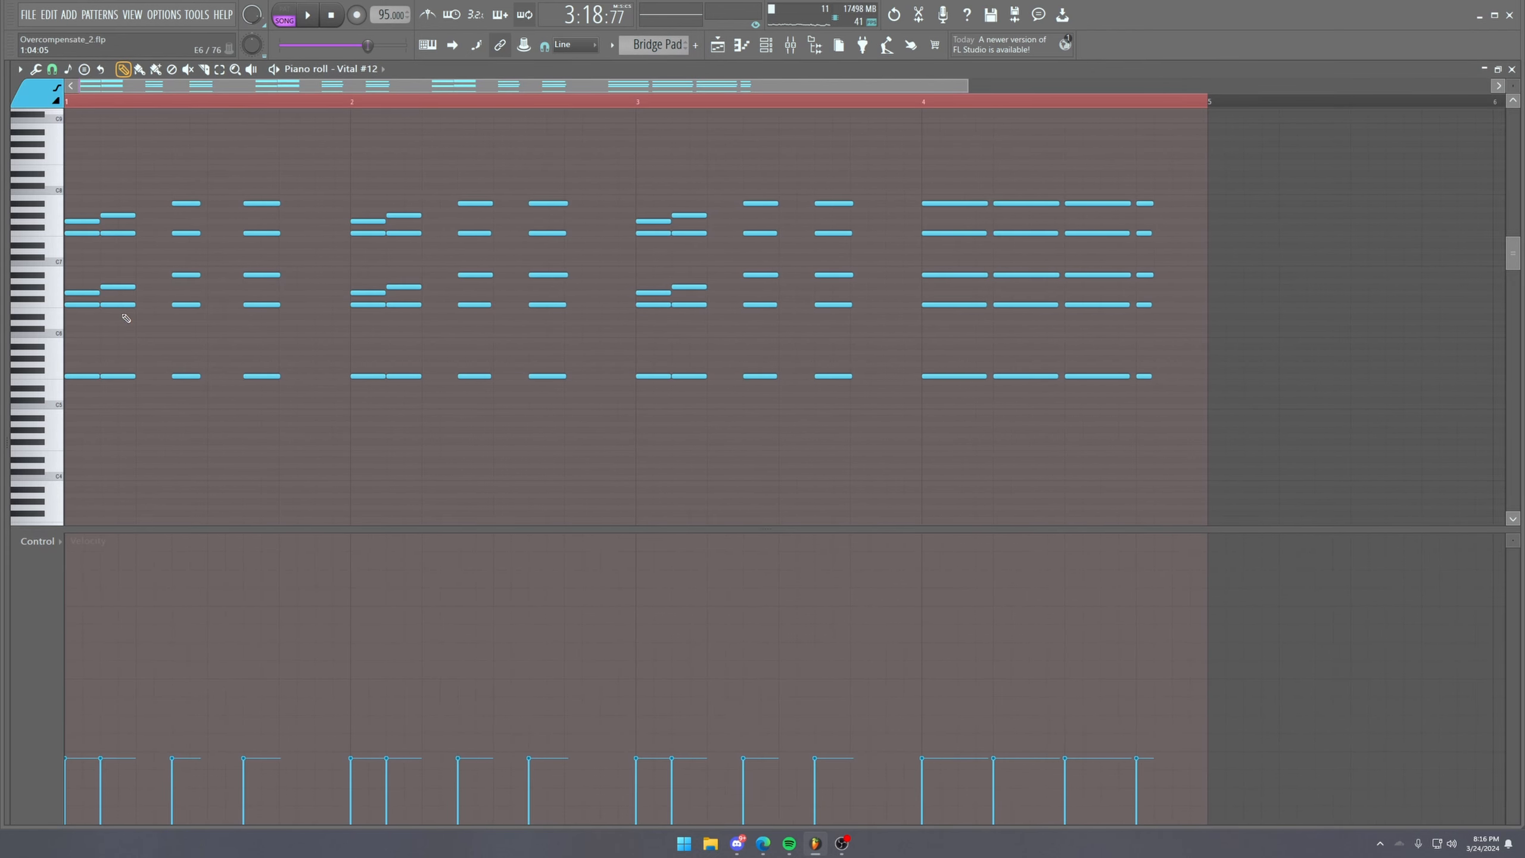
# Expand the Bridge Pad track group in the playlist and examine its kHs Tape Stop and Nexus #2 channel pitch automation clips.
pyautogui.click(729, 47)
pyautogui.click(188, 541)
pyautogui.scroll(-2, 1140, 429)
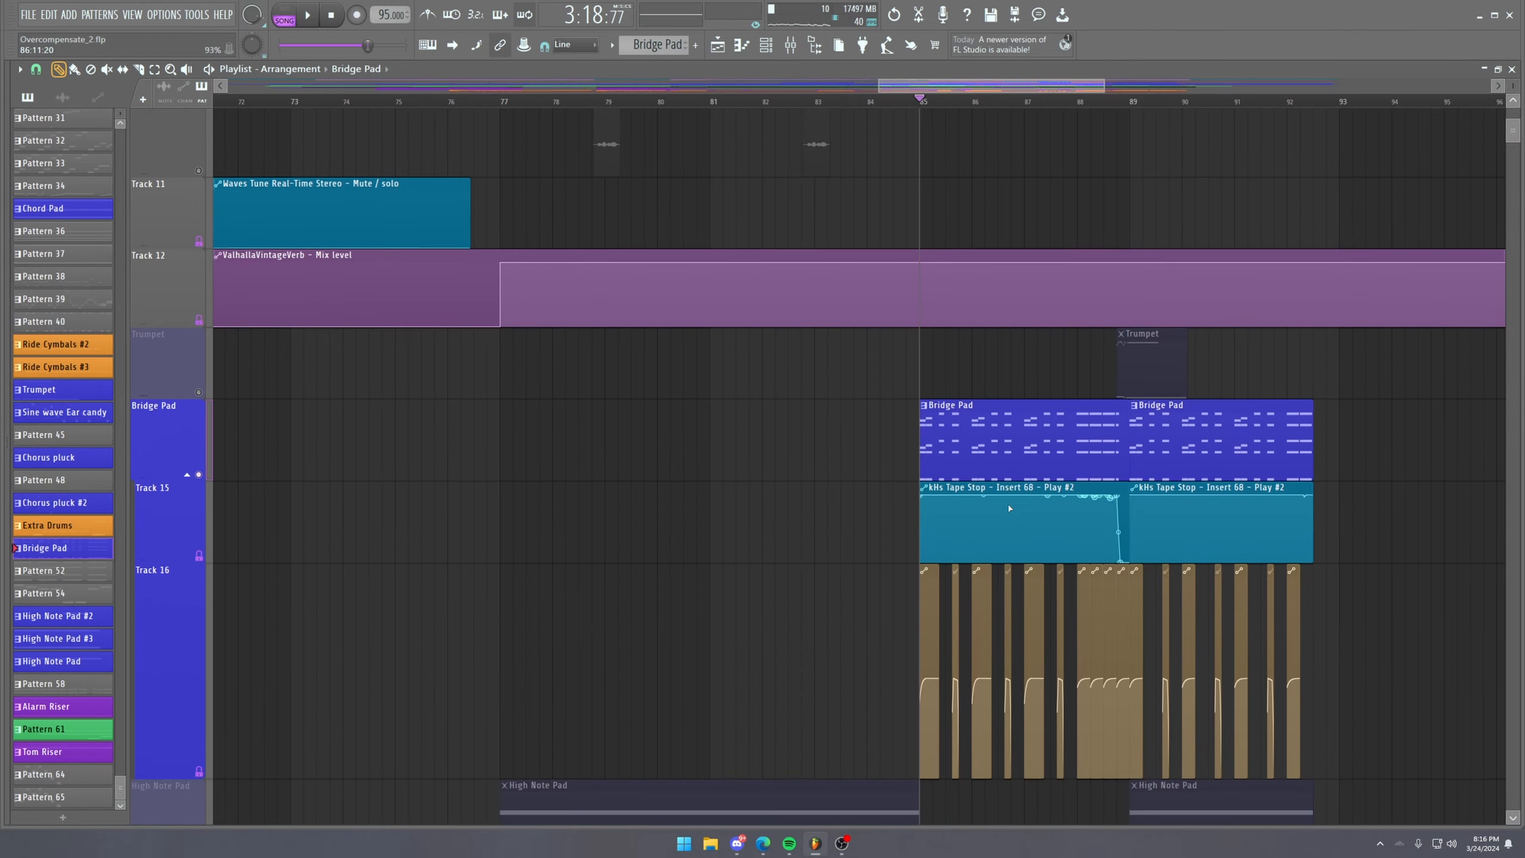
pyautogui.scroll(4, 1139, 429)
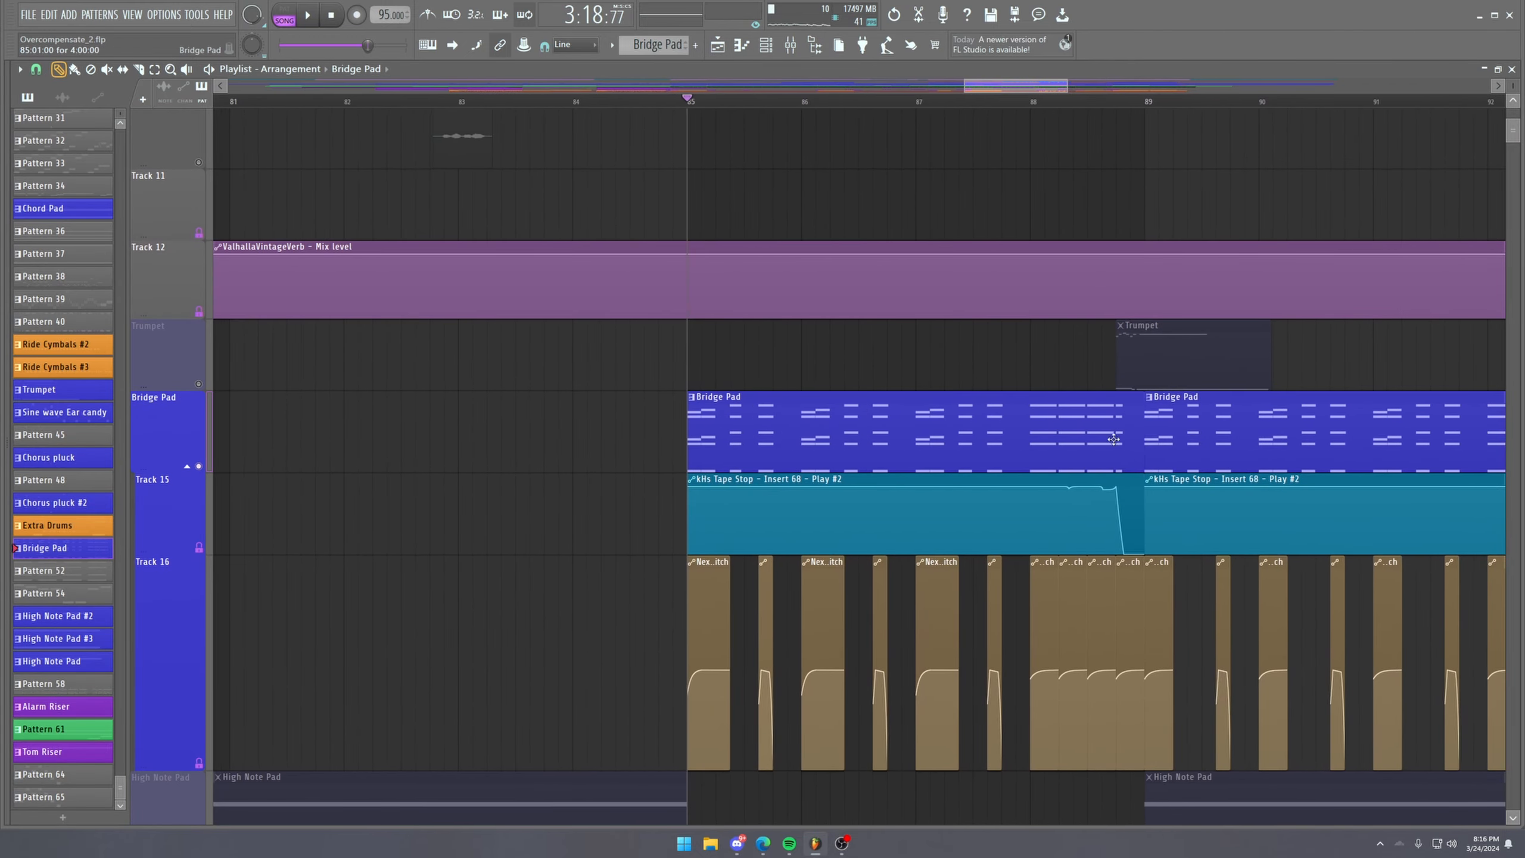
pyautogui.scroll(-3, 1115, 440)
pyautogui.scroll(5, 744, 99)
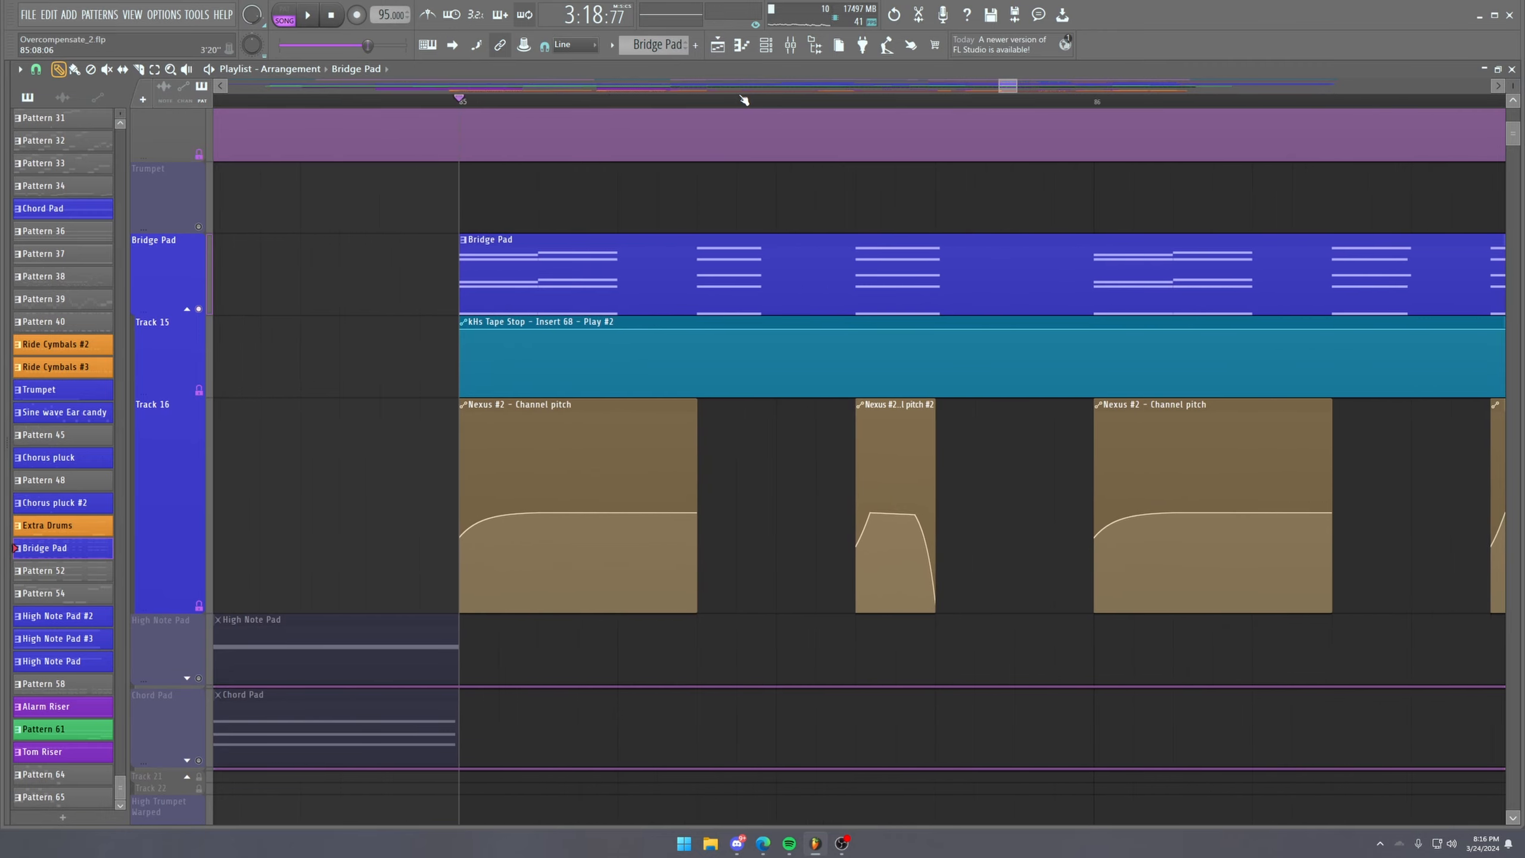
pyautogui.scroll(2, 743, 99)
pyautogui.scroll(-4, 744, 99)
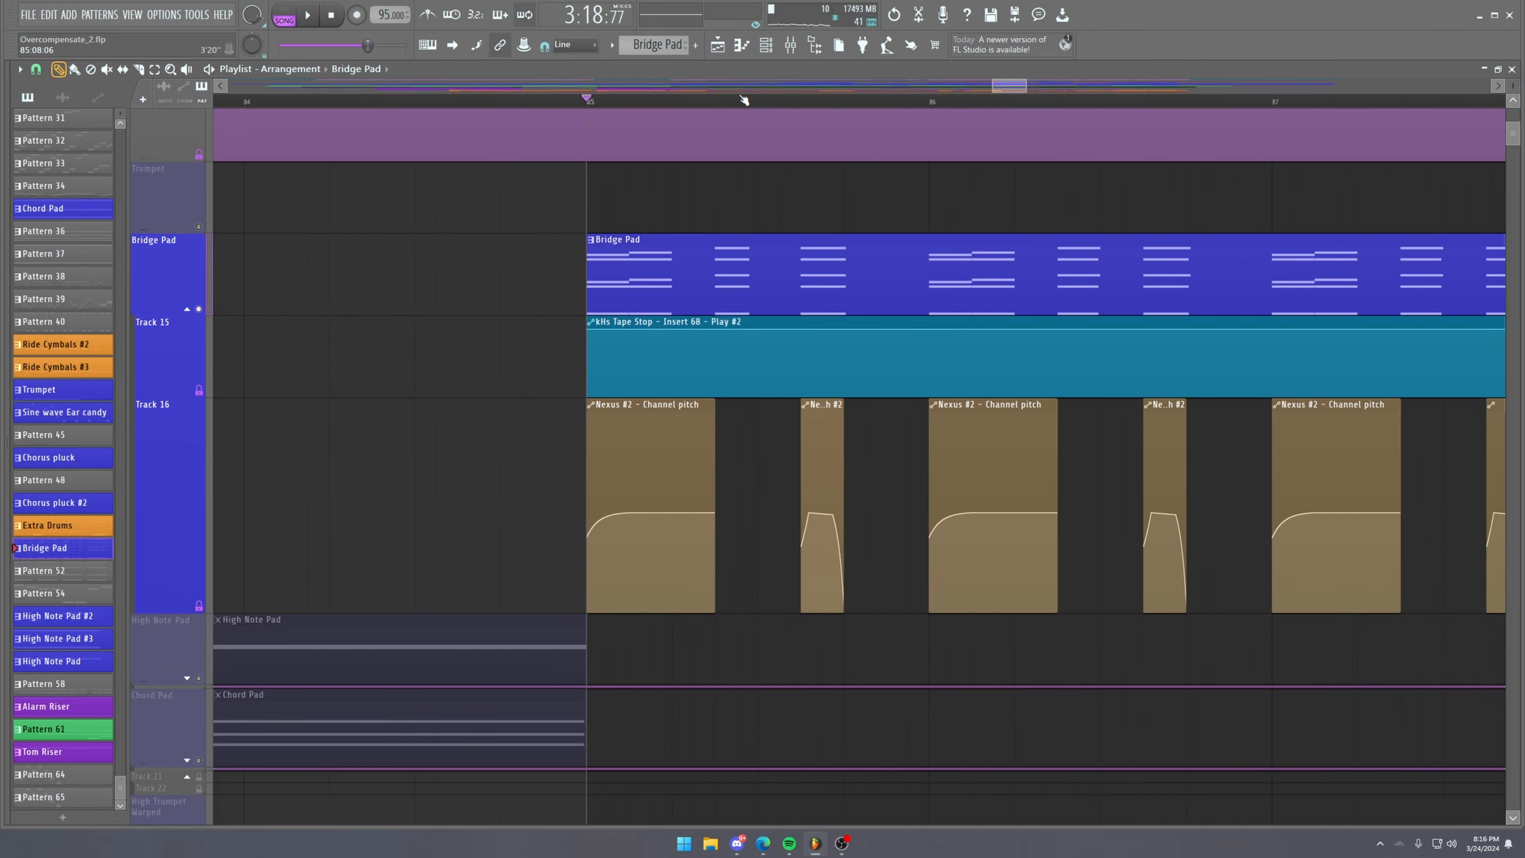
pyautogui.scroll(-3, 745, 99)
# Place the playback position at bar 85 and play both Bridge Pad clips while following their automation.
pyautogui.moveTo(714, 103); pyautogui.dragTo(643, 108)
pyautogui.press('space')
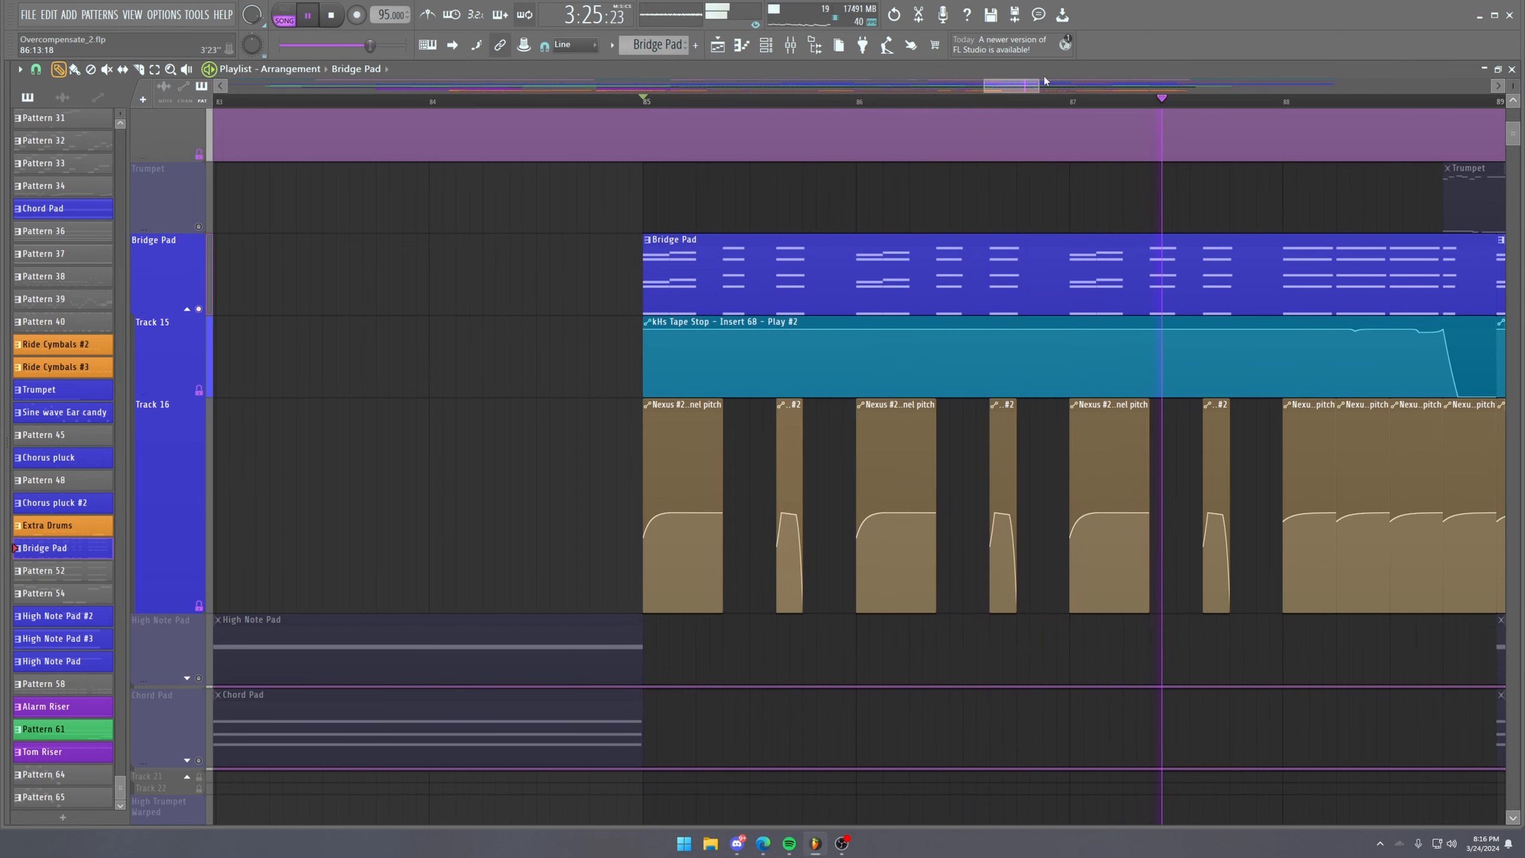
pyautogui.moveTo(1040, 83); pyautogui.dragTo(1078, 78)
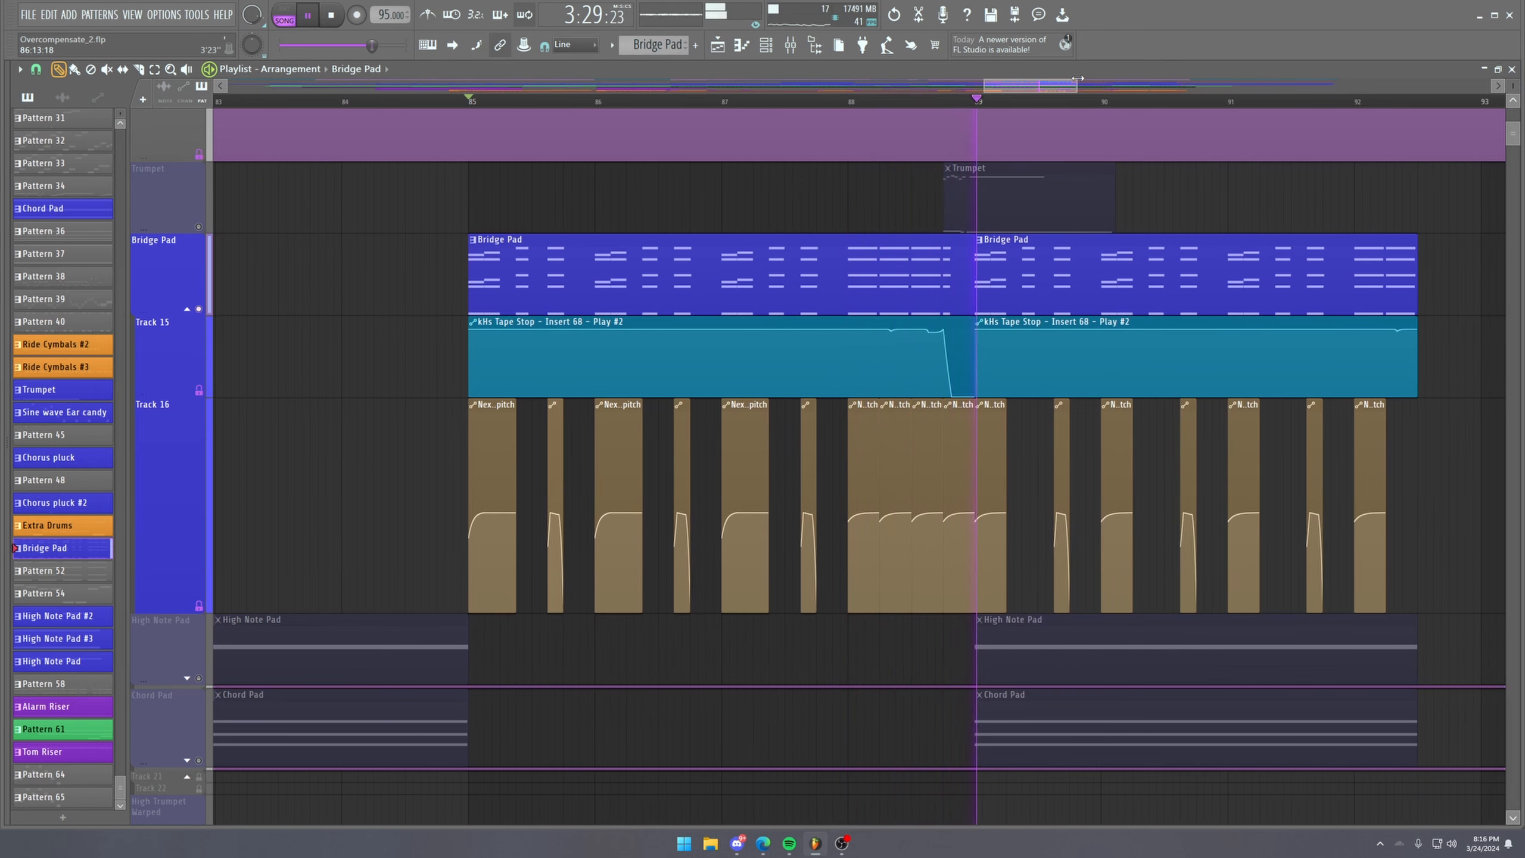
pyautogui.moveTo(1078, 78); pyautogui.dragTo(1117, 79)
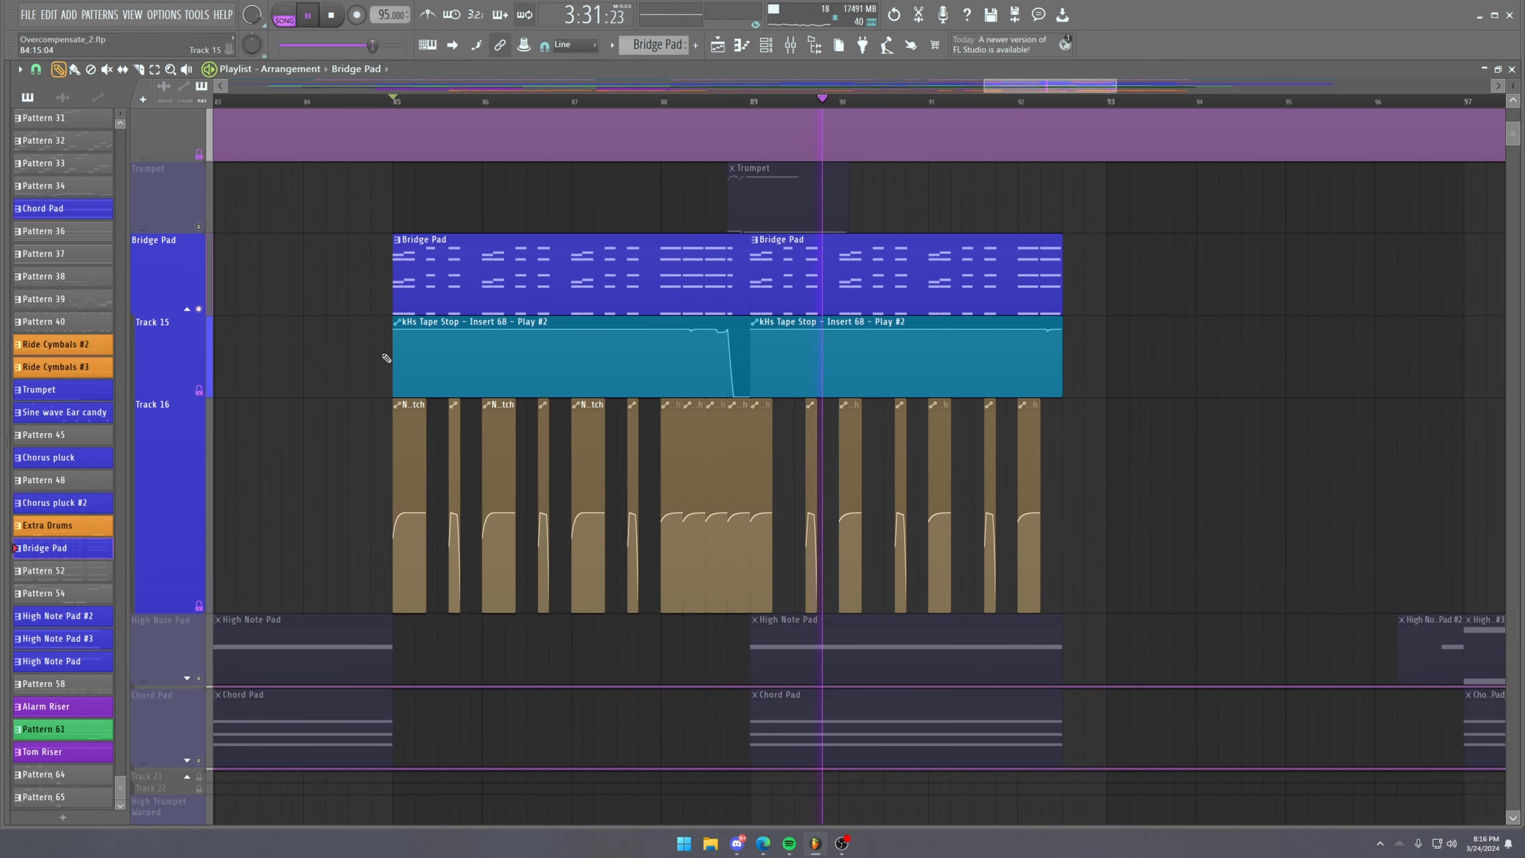
pyautogui.press('space')
# Open the soloed Trumpet track's pattern in the piano roll and play the start of its melody.
pyautogui.click(187, 308)
pyautogui.doubleClick(421, 274)
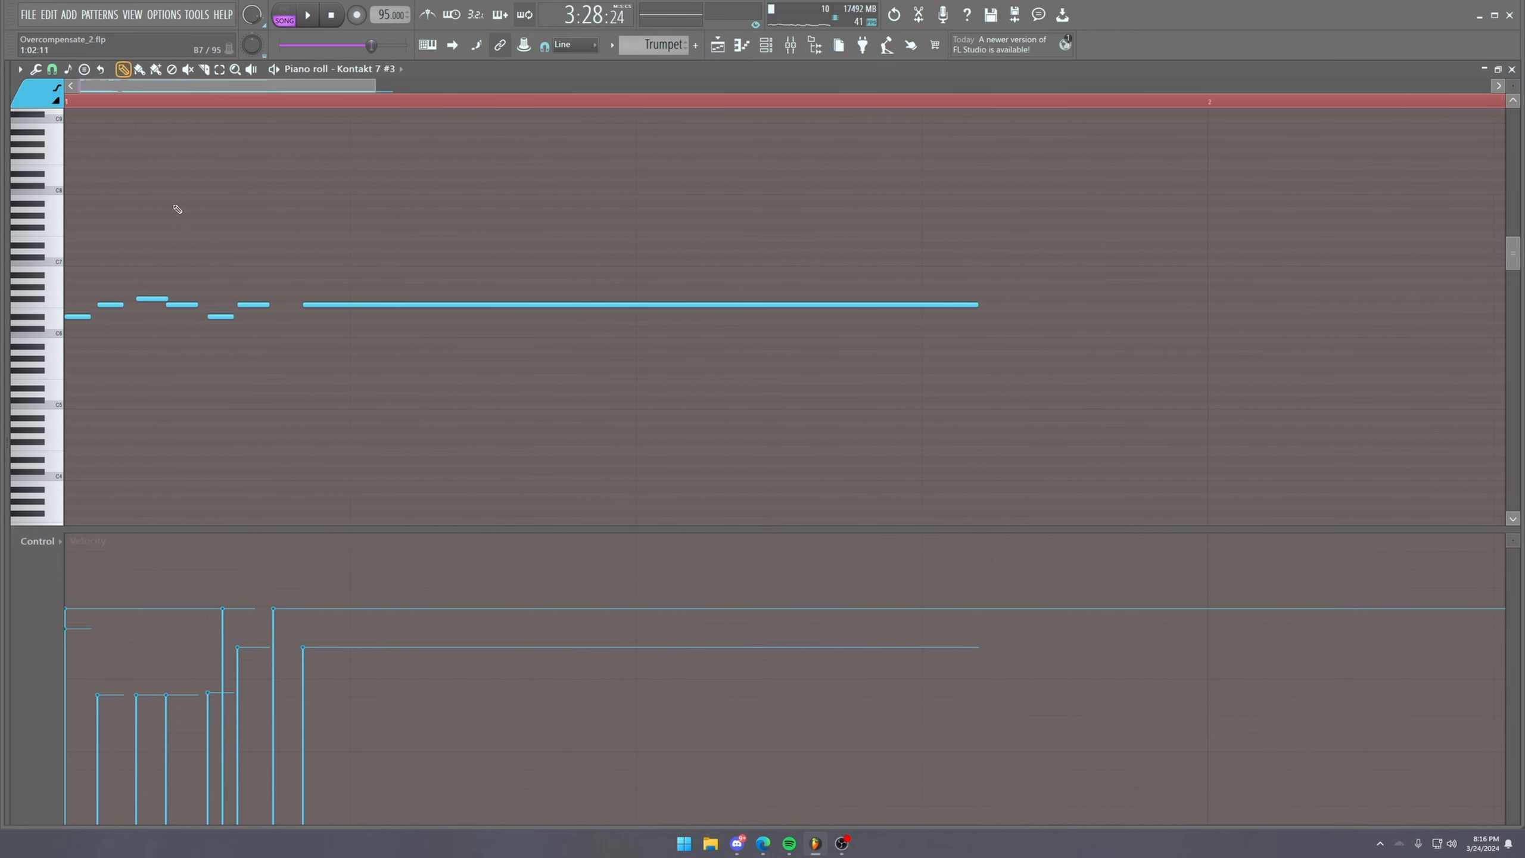
pyautogui.scroll(4, 461, 315)
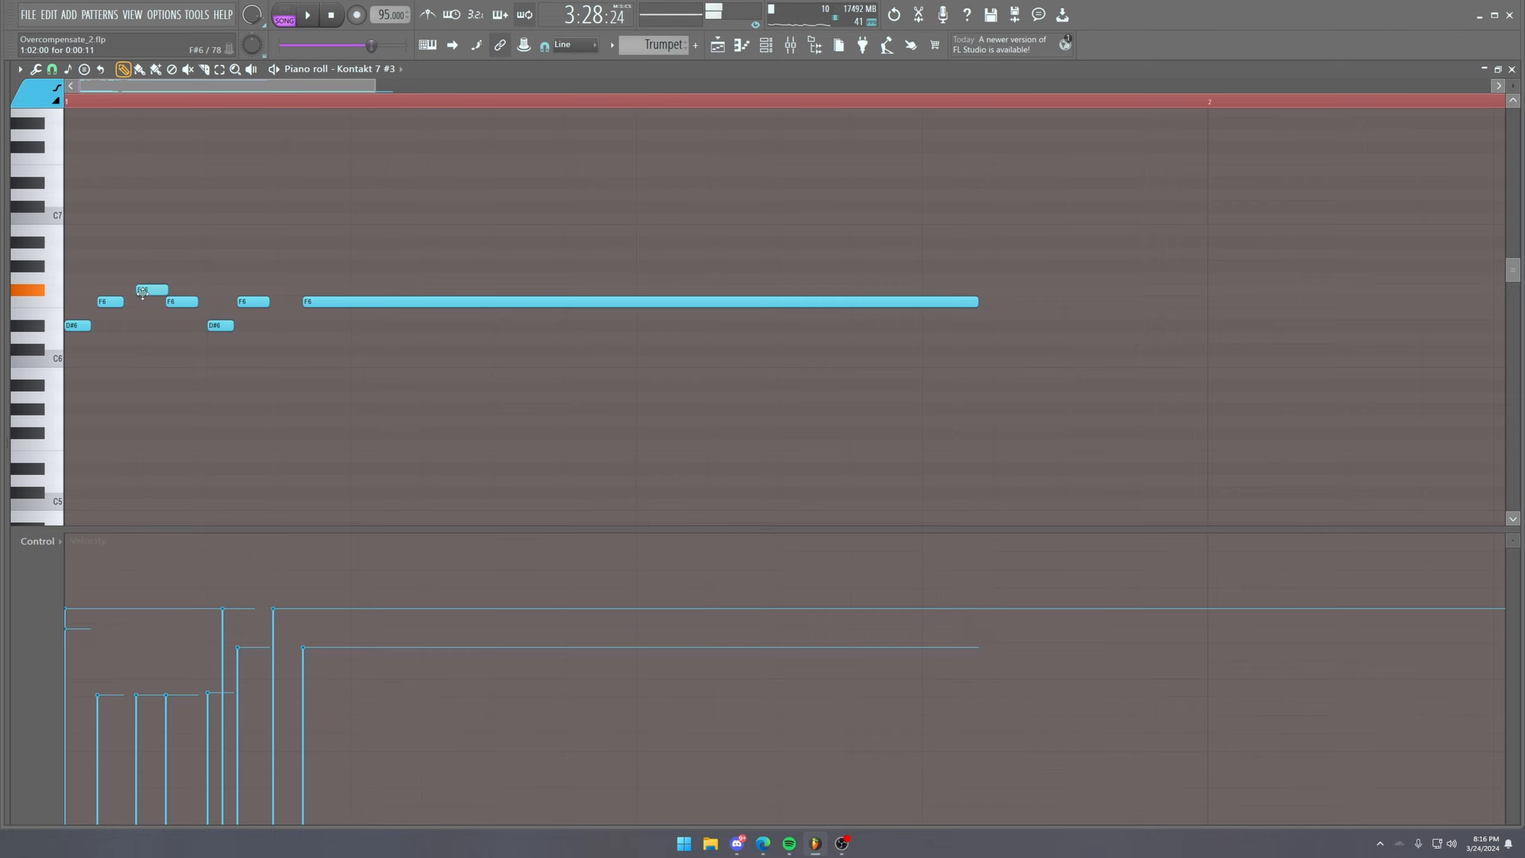
pyautogui.press('space')
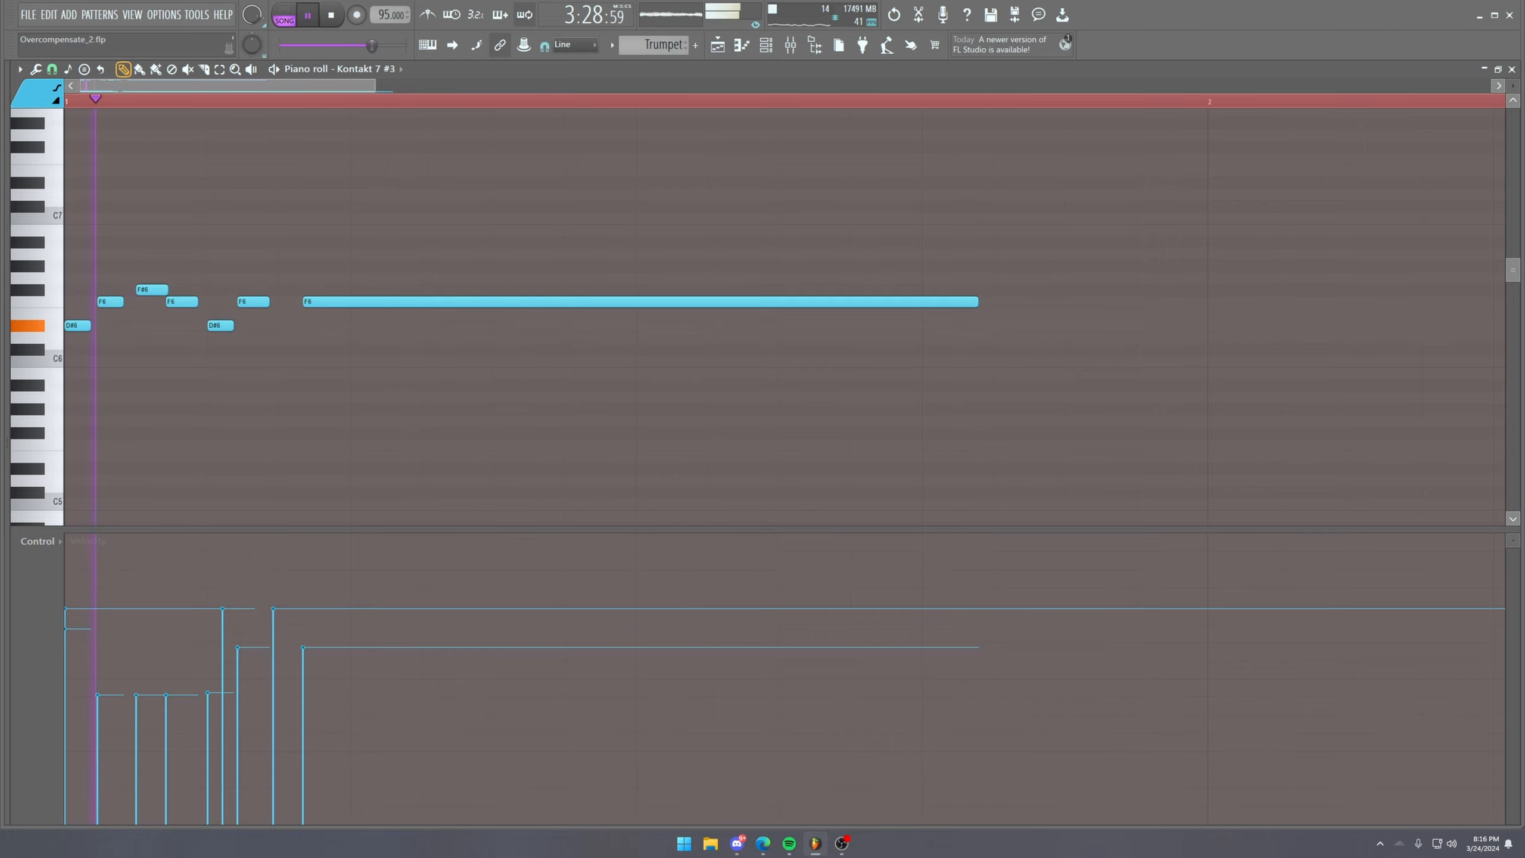
pyautogui.press('space')
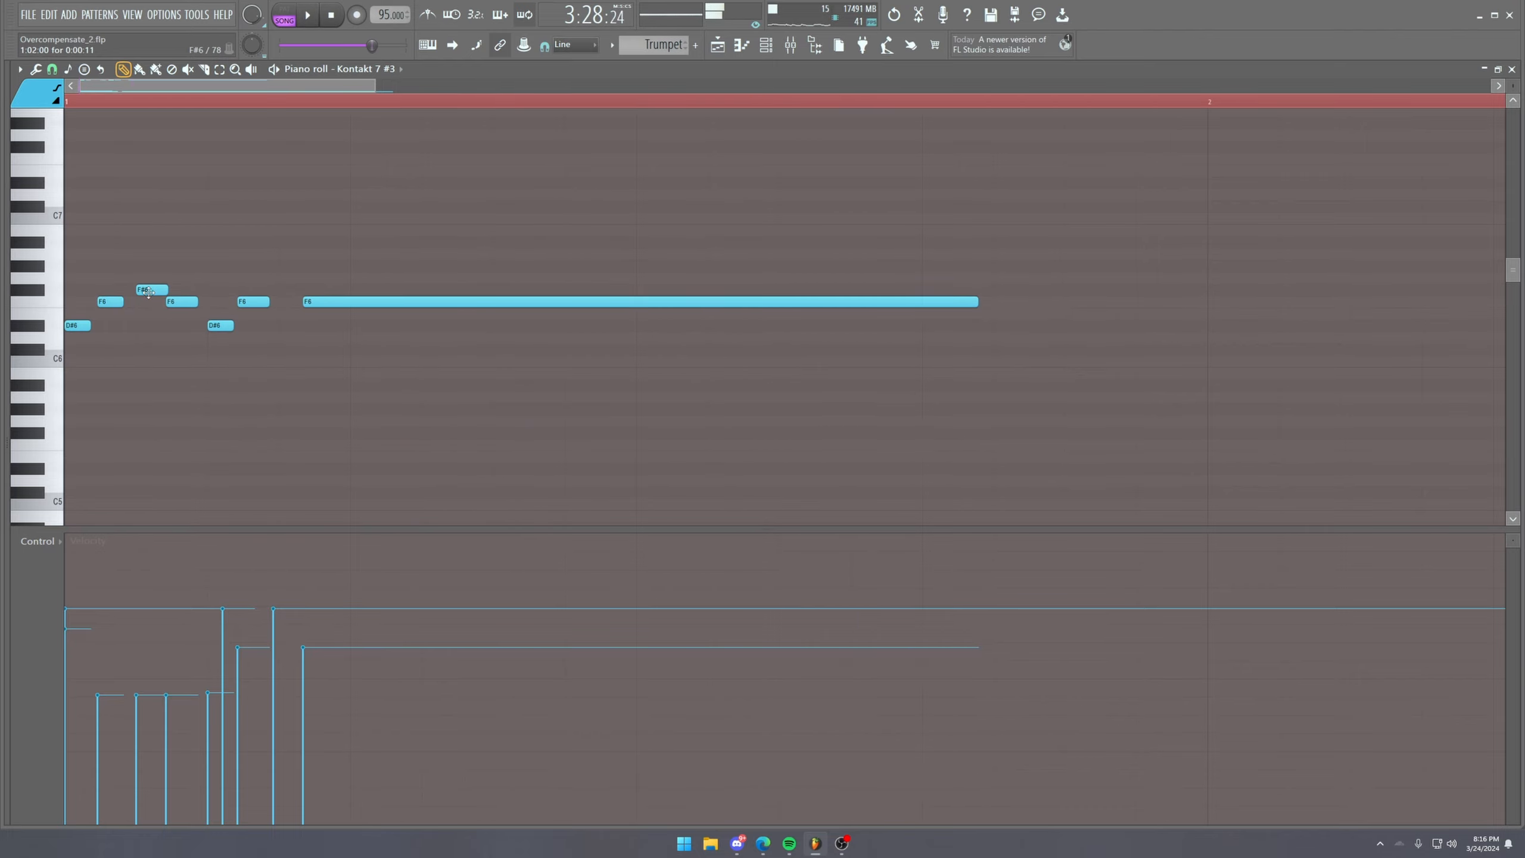
# Try the Trumpet melody with its third note raised to G6, and move that note back to F#6.
pyautogui.moveTo(157, 288); pyautogui.dragTo(158, 276)
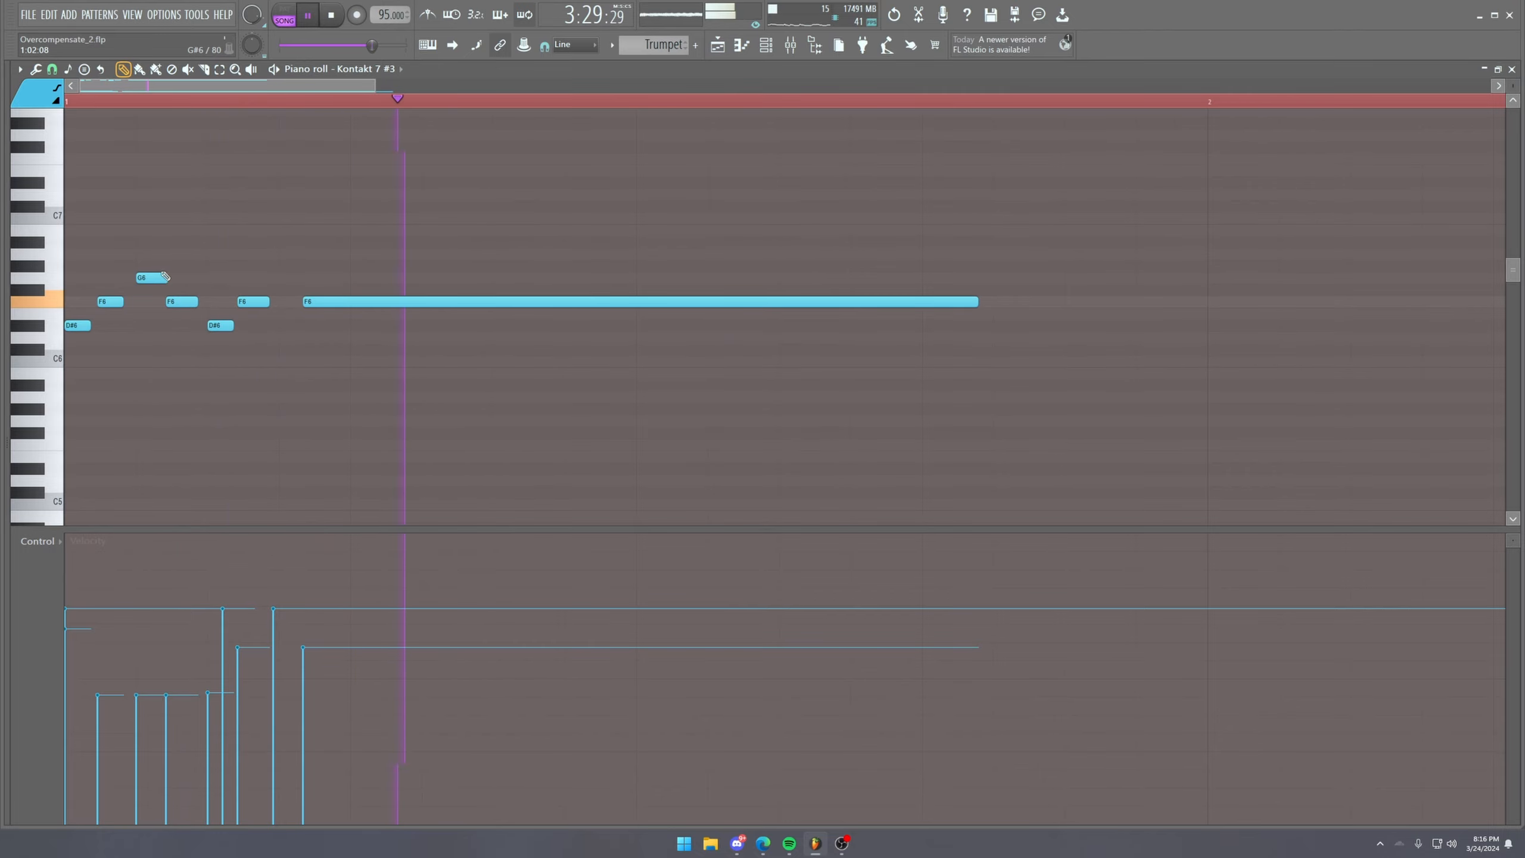
pyautogui.press('space')
pyautogui.moveTo(150, 280); pyautogui.dragTo(150, 292)
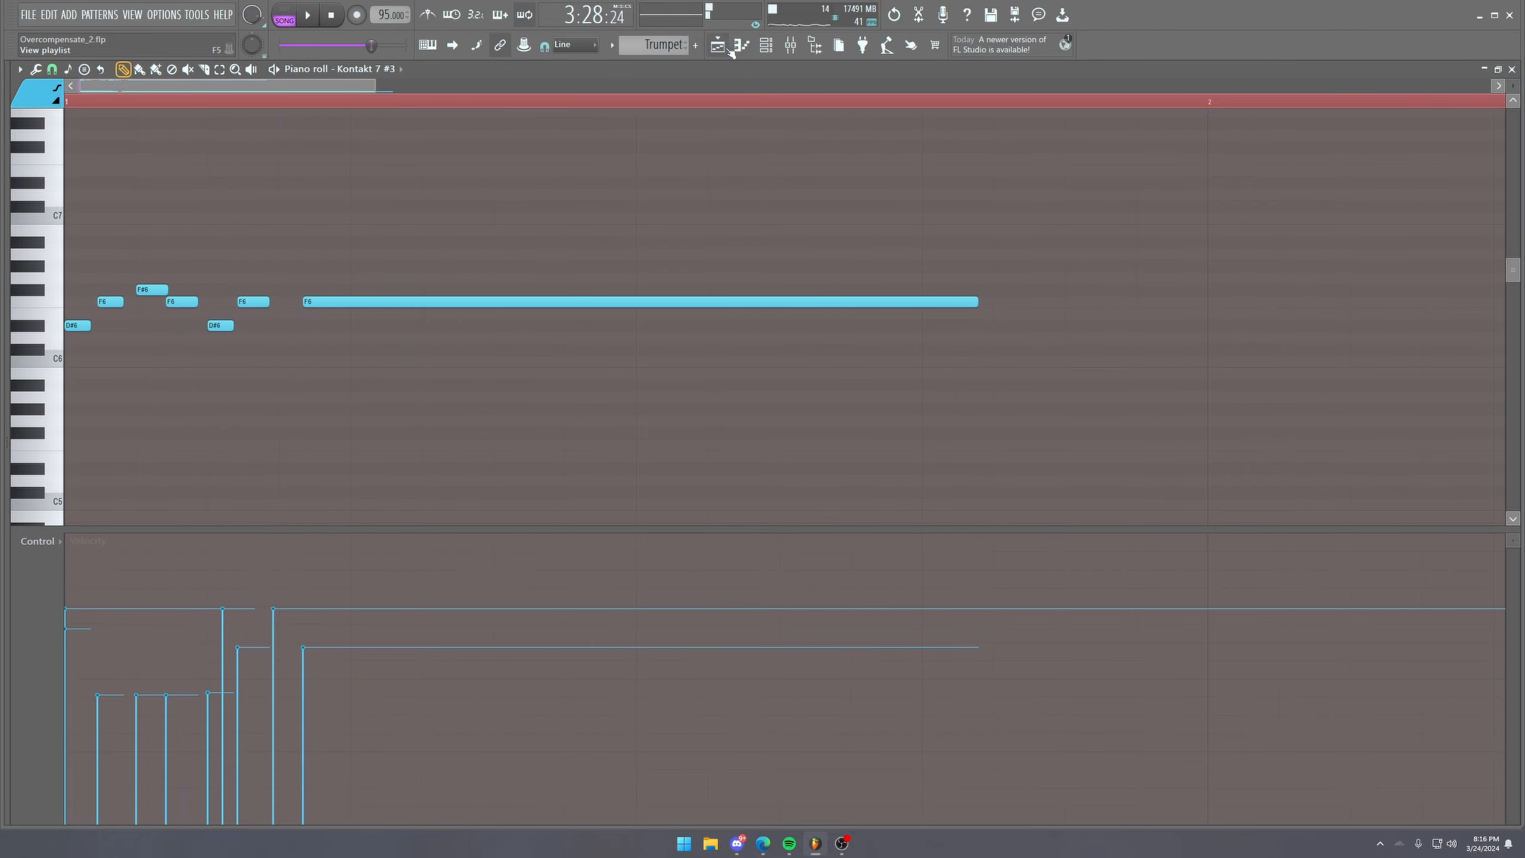
# Return to the playlist and play the soloed Trumpet clip there.
pyautogui.click(732, 53)
pyautogui.press('space')
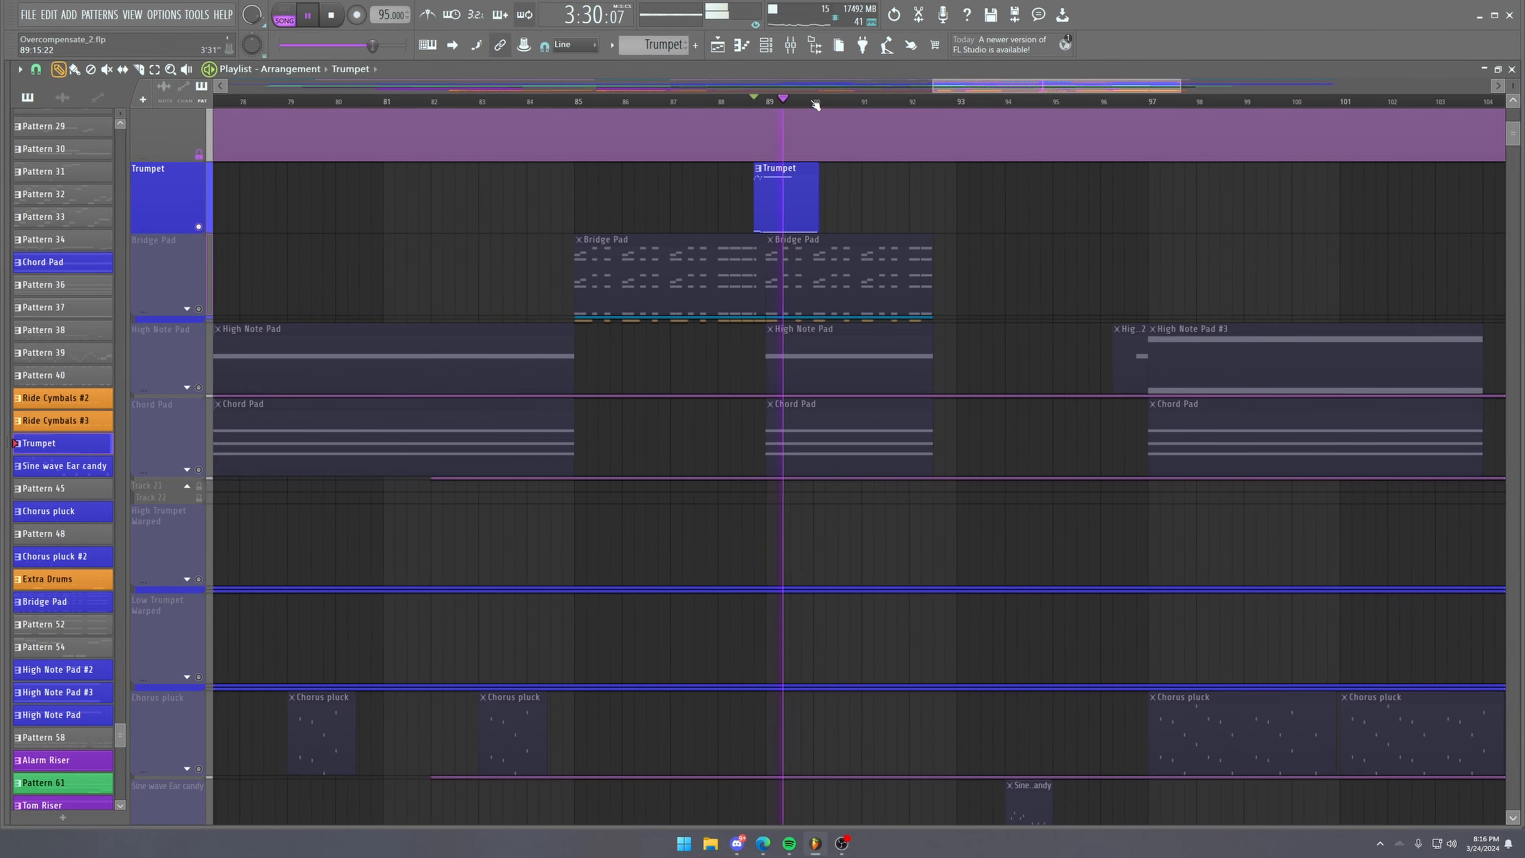
# Solo the Sine wave Ear candy track and play its pattern from bar 94 while following the notes in the piano roll.
pyautogui.scroll(-3, 815, 105)
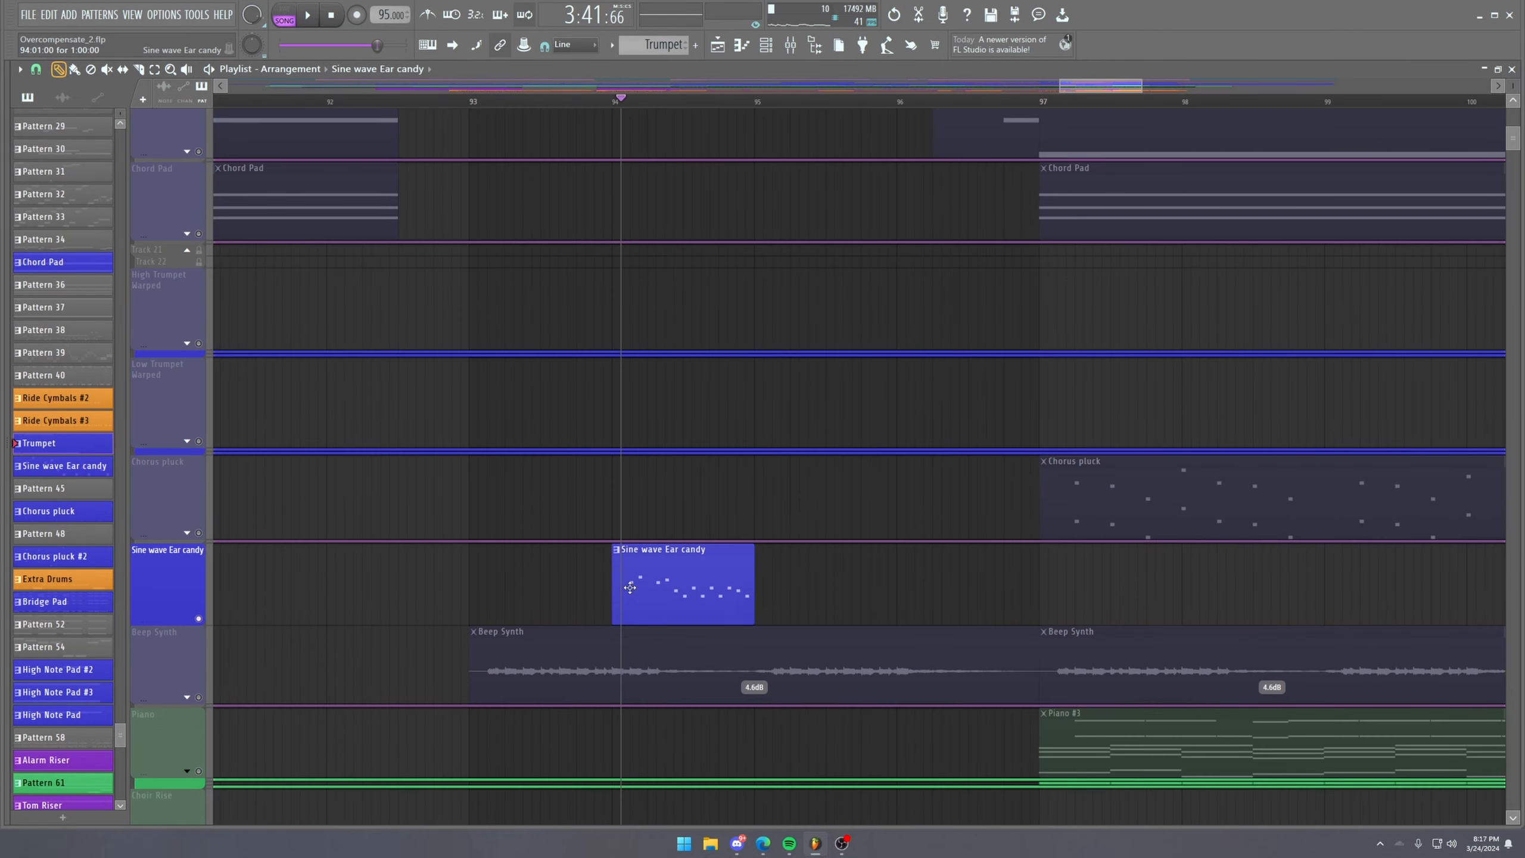
pyautogui.doubleClick(684, 576)
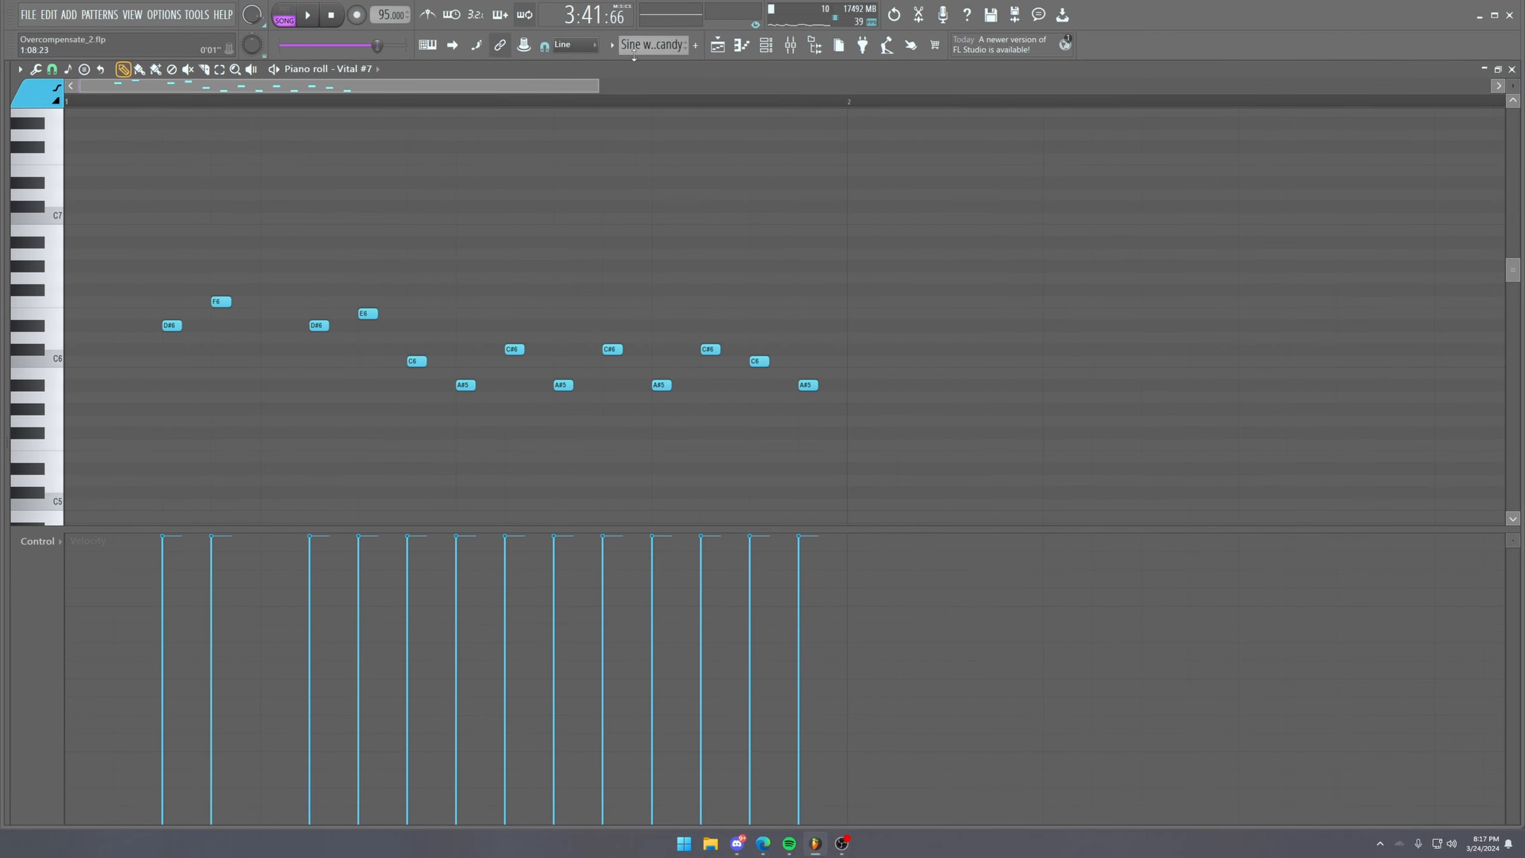
pyautogui.click(718, 49)
pyautogui.moveTo(606, 100); pyautogui.dragTo(615, 98)
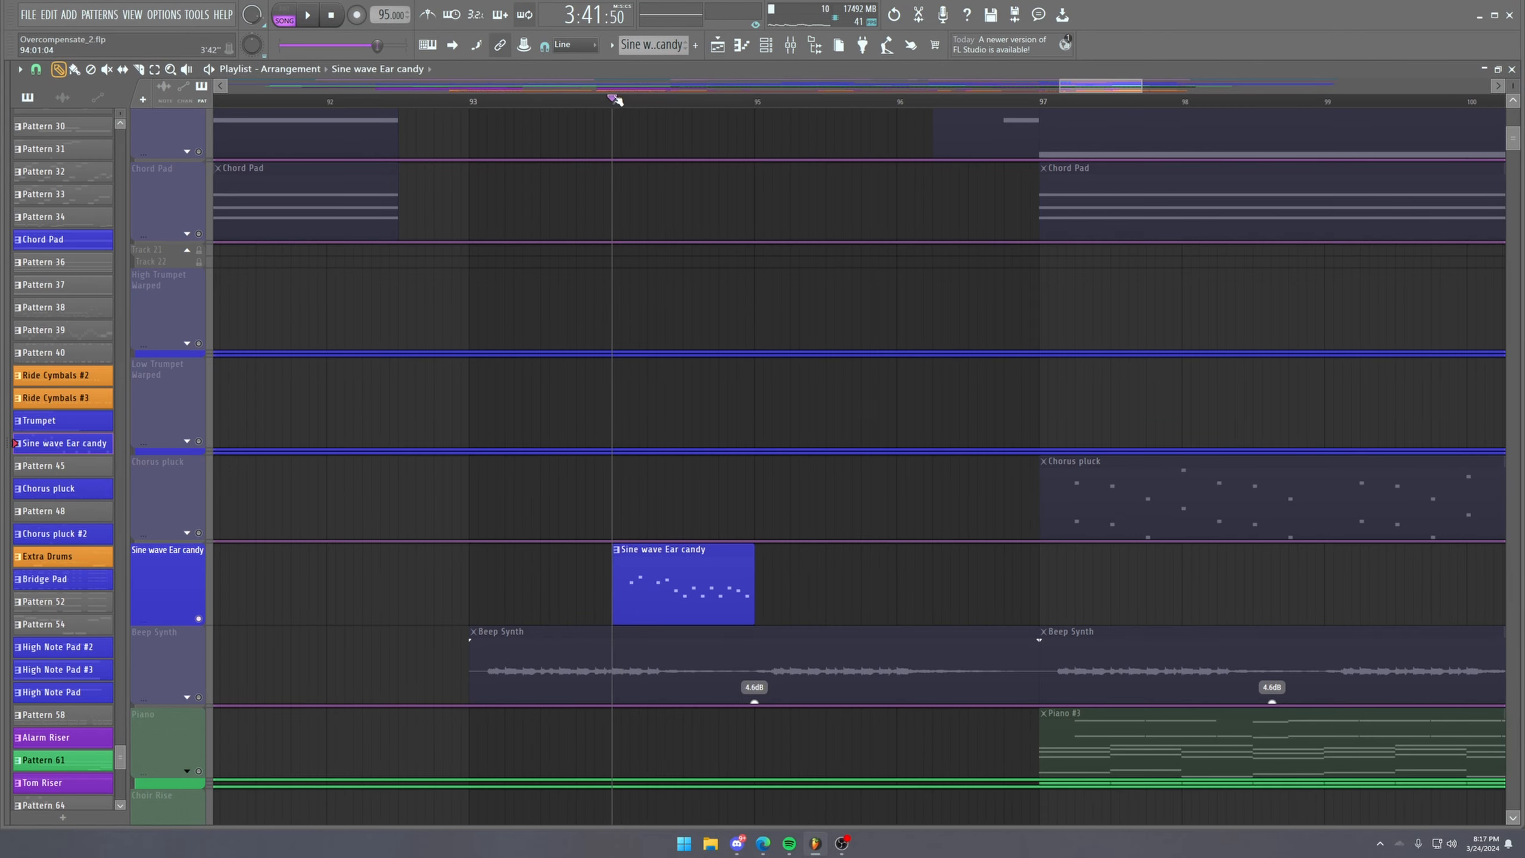
pyautogui.doubleClick(652, 570)
pyautogui.scroll(3, 129, 109)
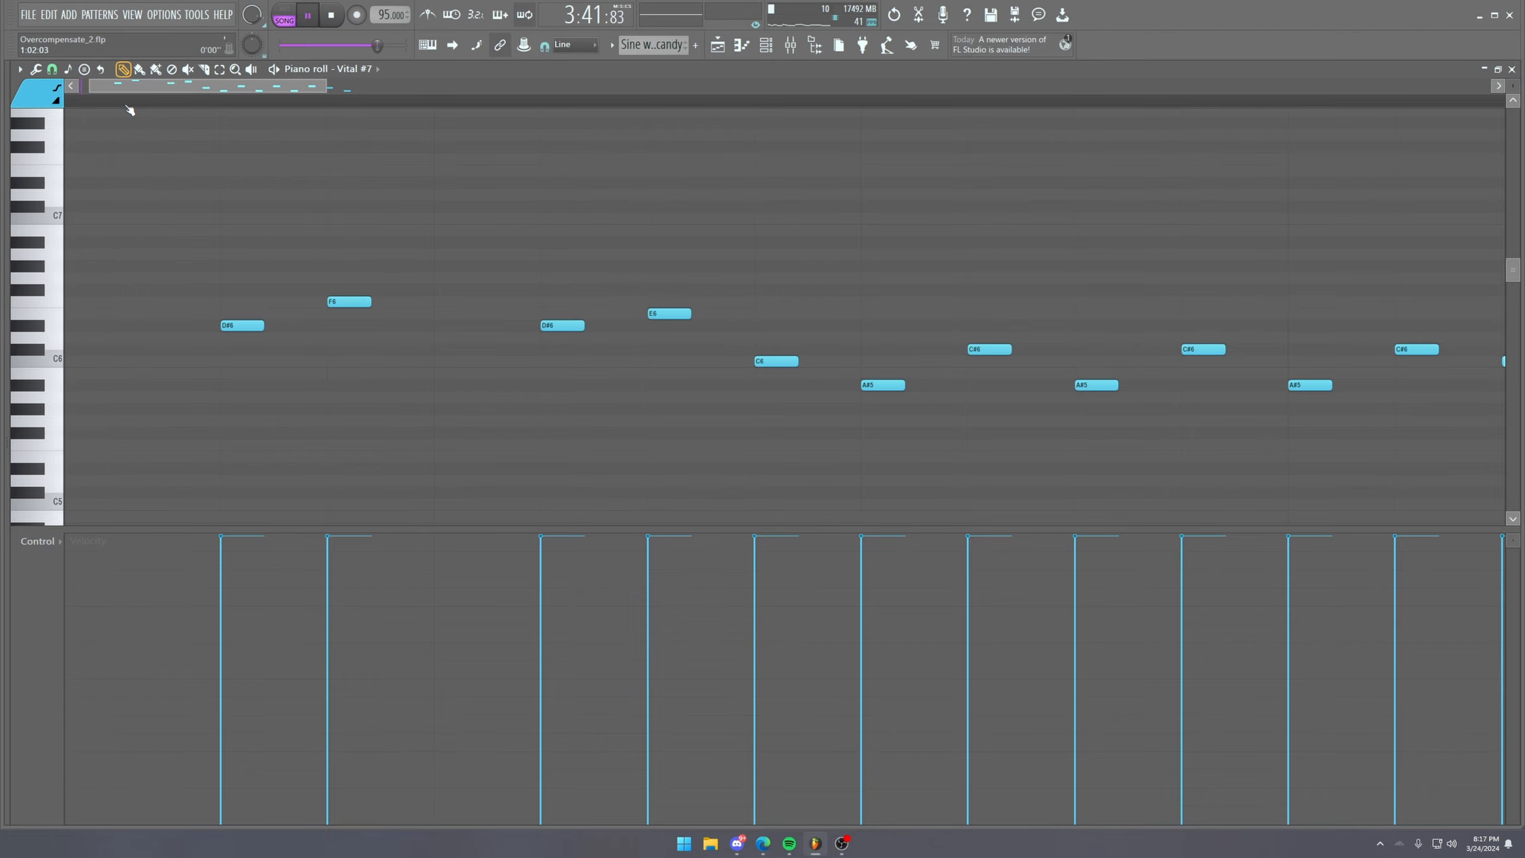
pyautogui.scroll(-3, 130, 109)
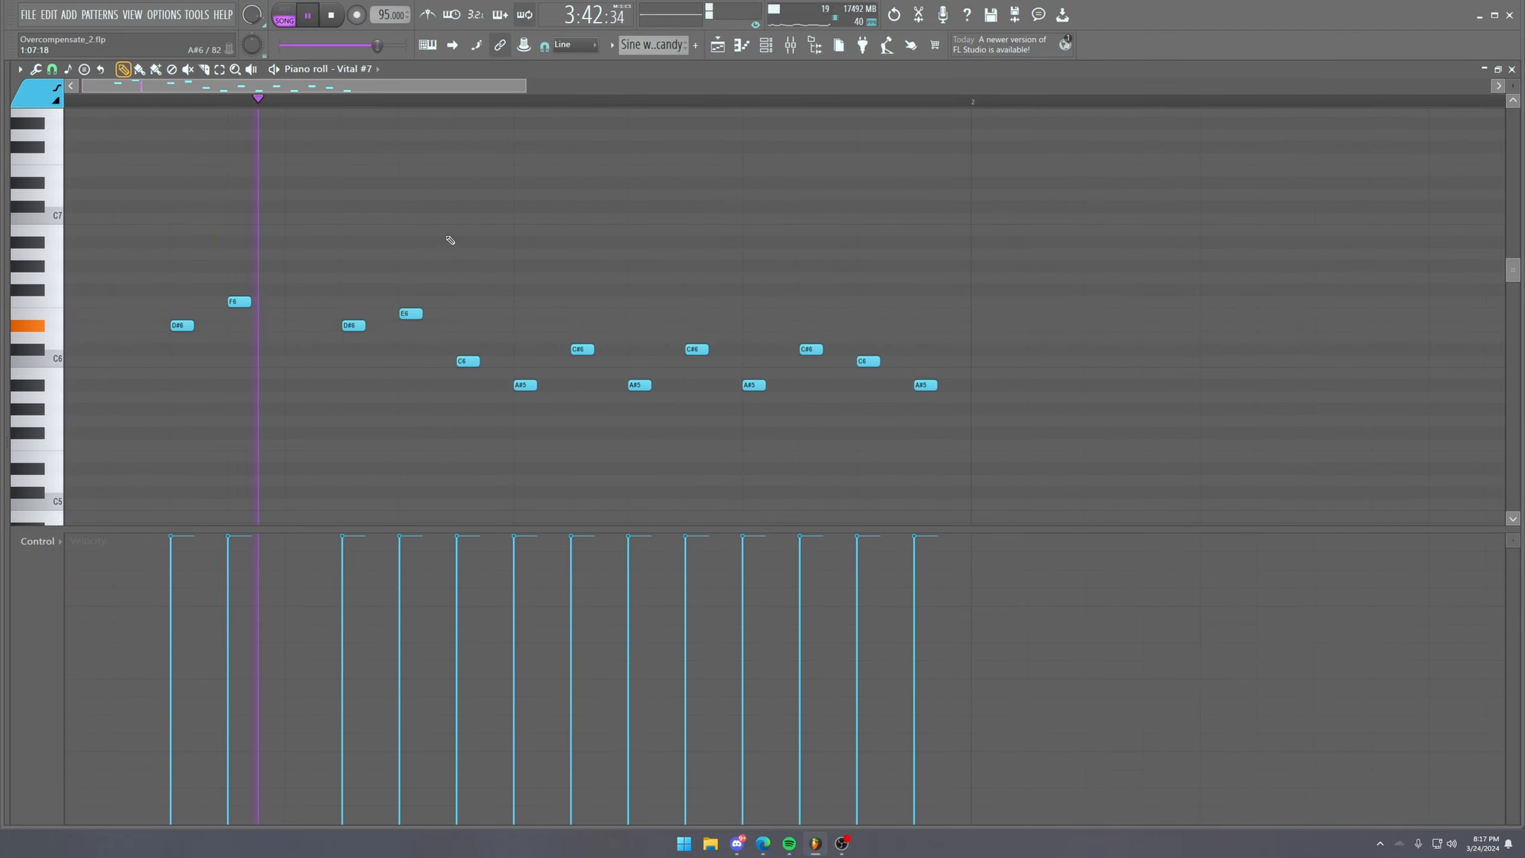
# Open the Vital #7 synth from the channel rack and enable Make bridged in its wrapper's processing options.
pyautogui.press('F6')
pyautogui.press('space')
pyautogui.click(796, 546)
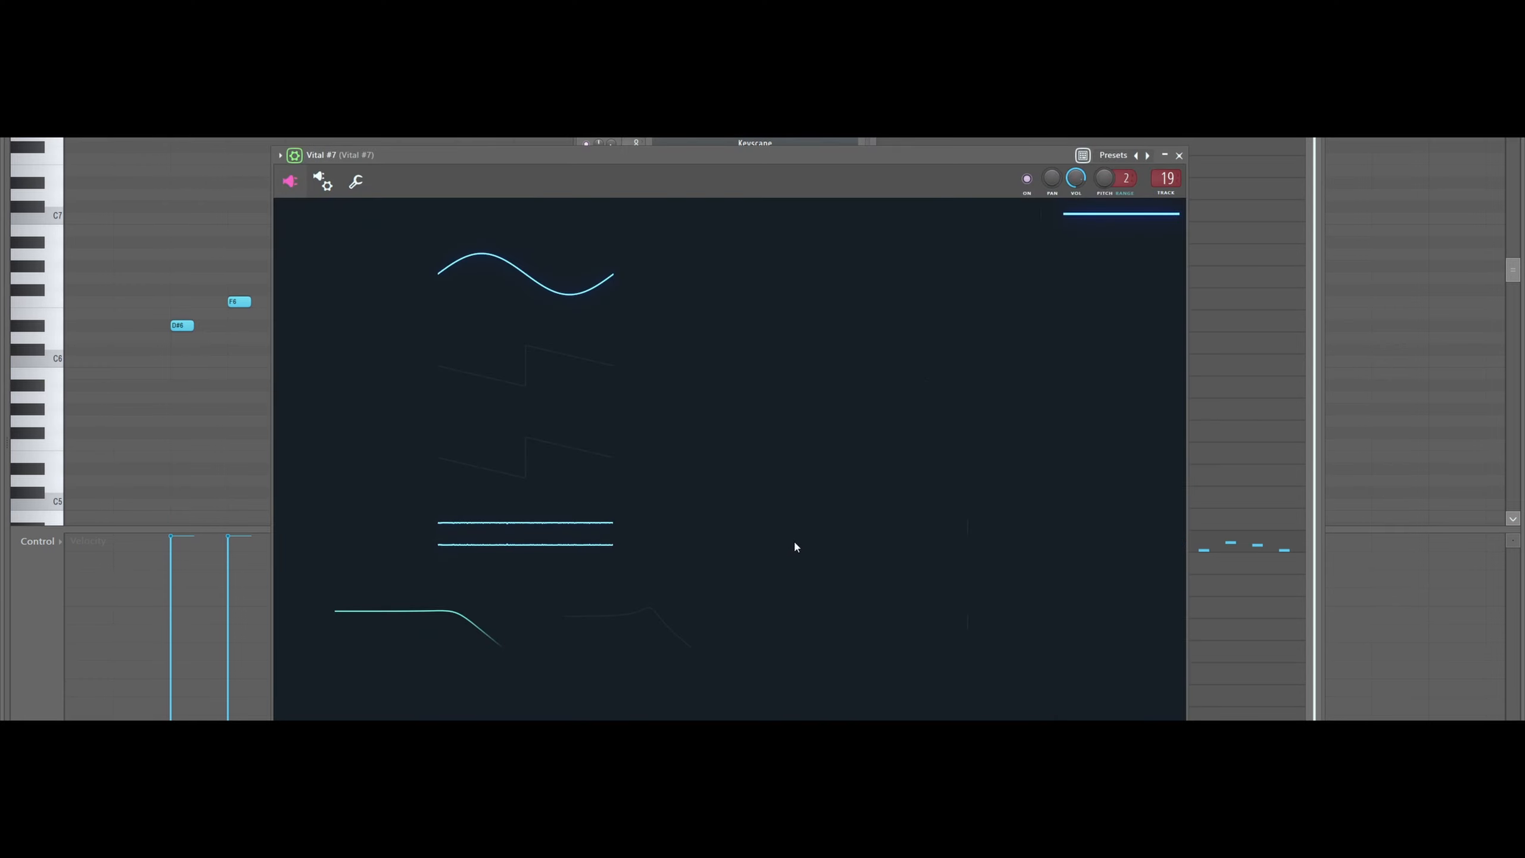
pyautogui.click(323, 180)
pyautogui.click(335, 215)
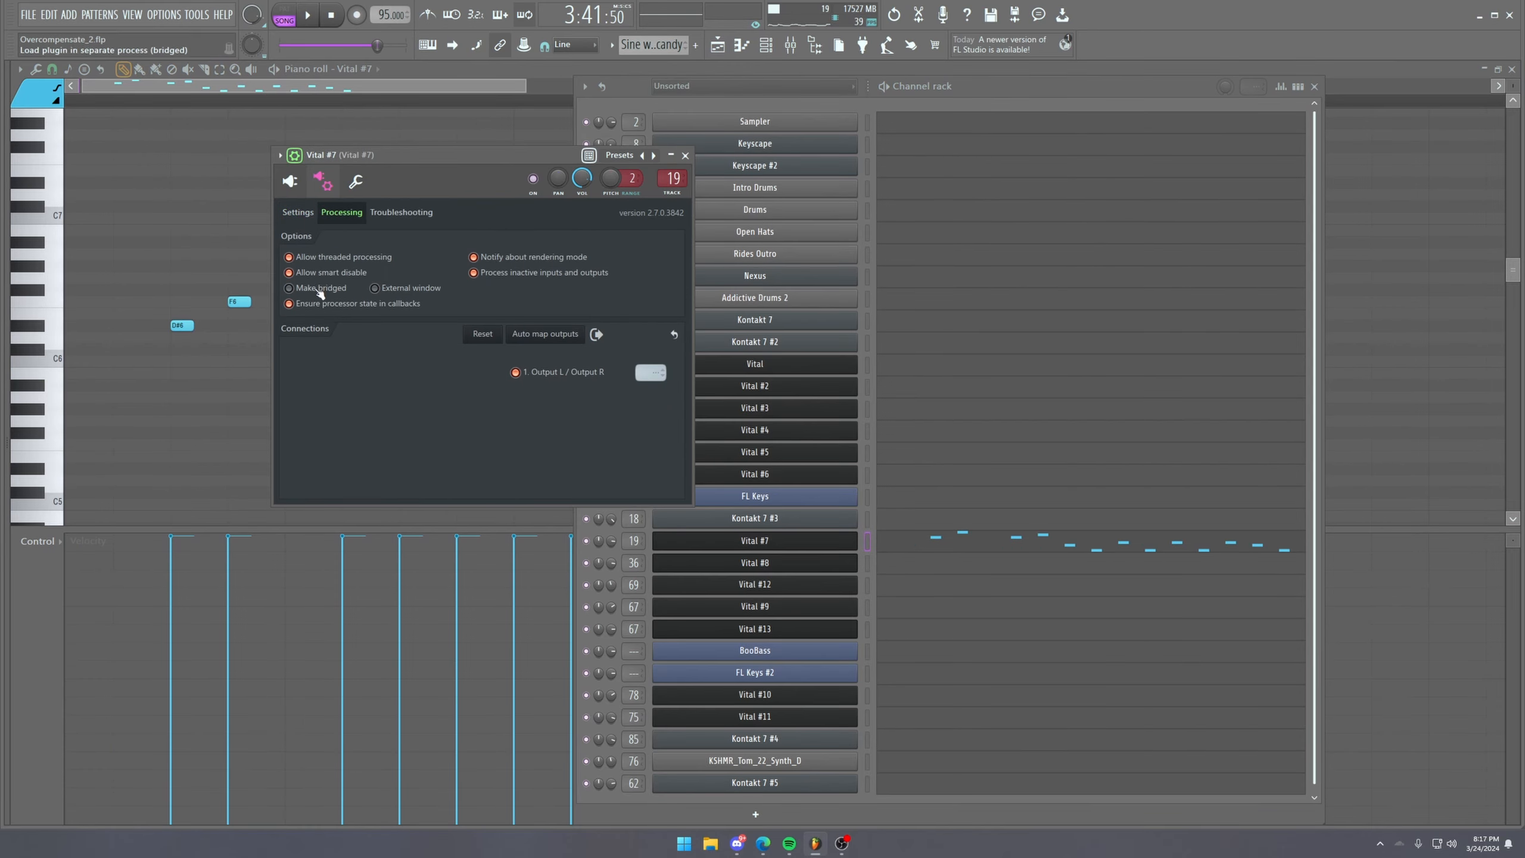
pyautogui.click(320, 289)
pyautogui.click(291, 180)
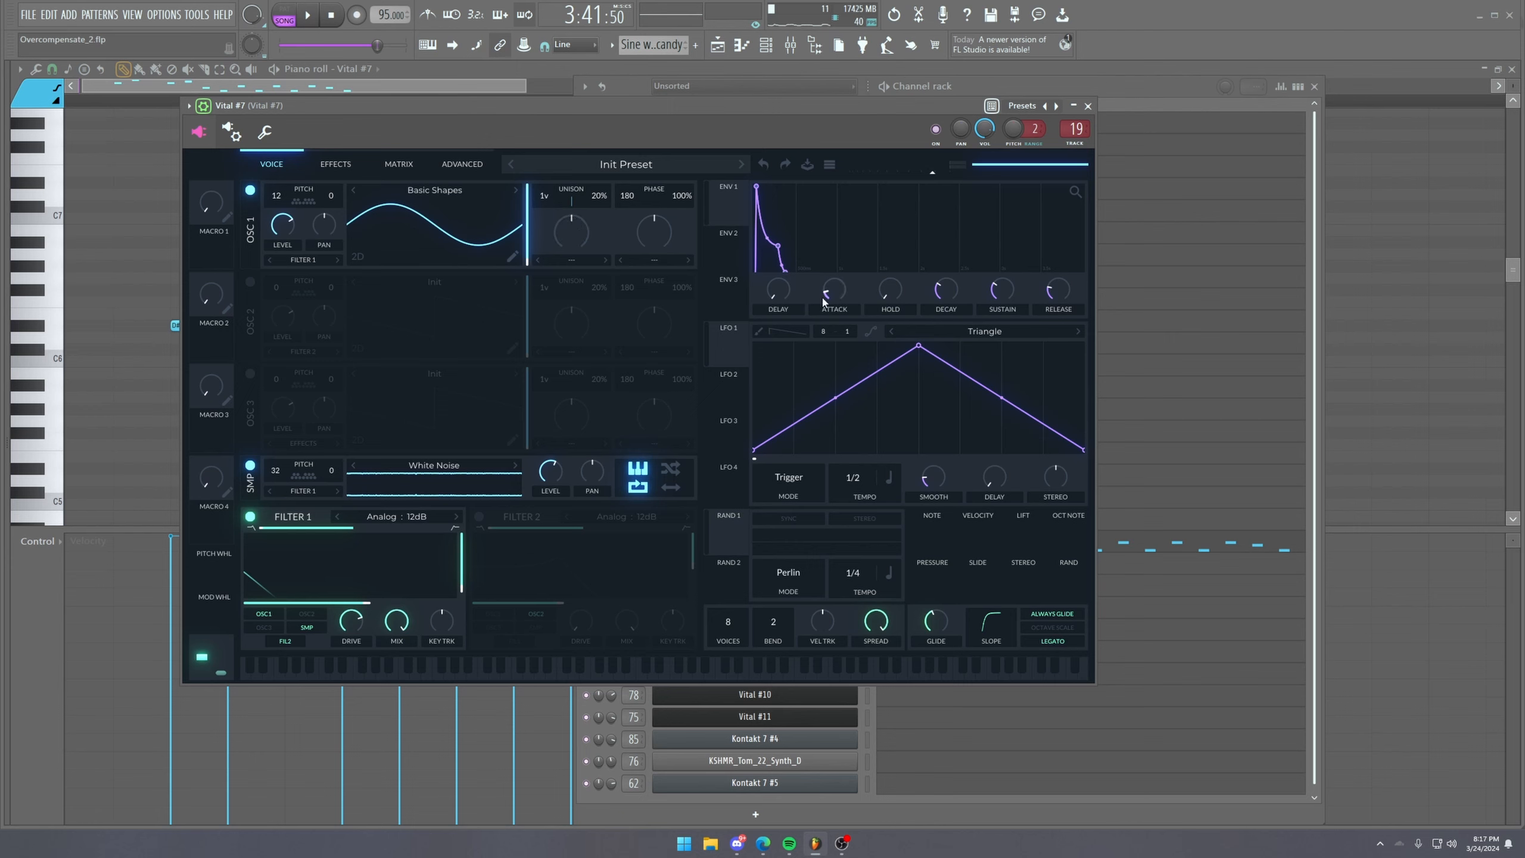
# Examine Vital #7's envelope and glide settings, and play the Sine wave Ear candy pattern before returning to the piano roll.
pyautogui.moveTo(822, 300); pyautogui.dragTo(822, 302)
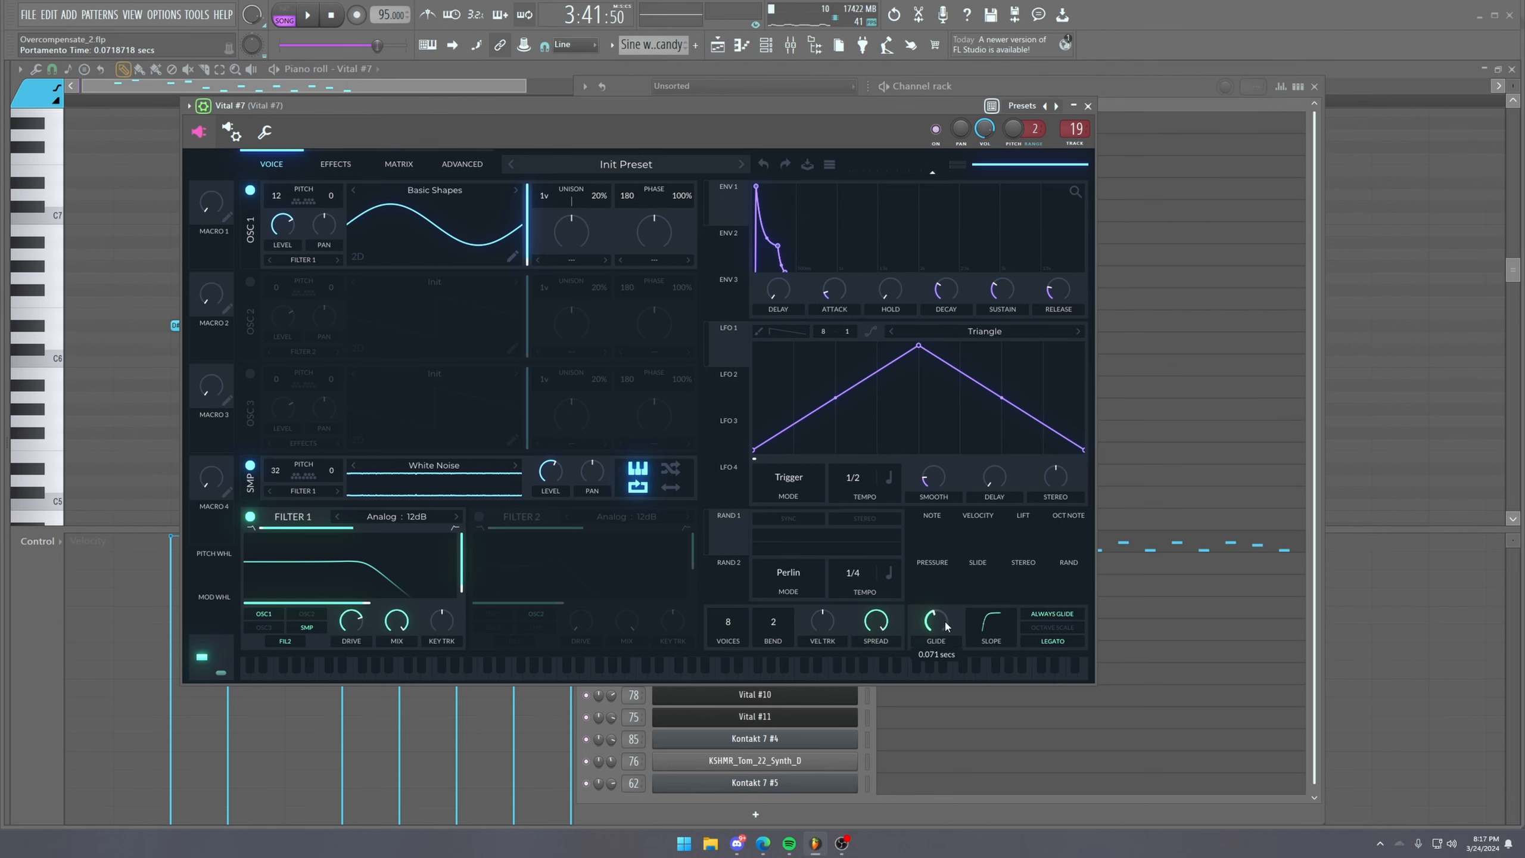
pyautogui.press('space')
pyautogui.moveTo(781, 124); pyautogui.dragTo(952, 112)
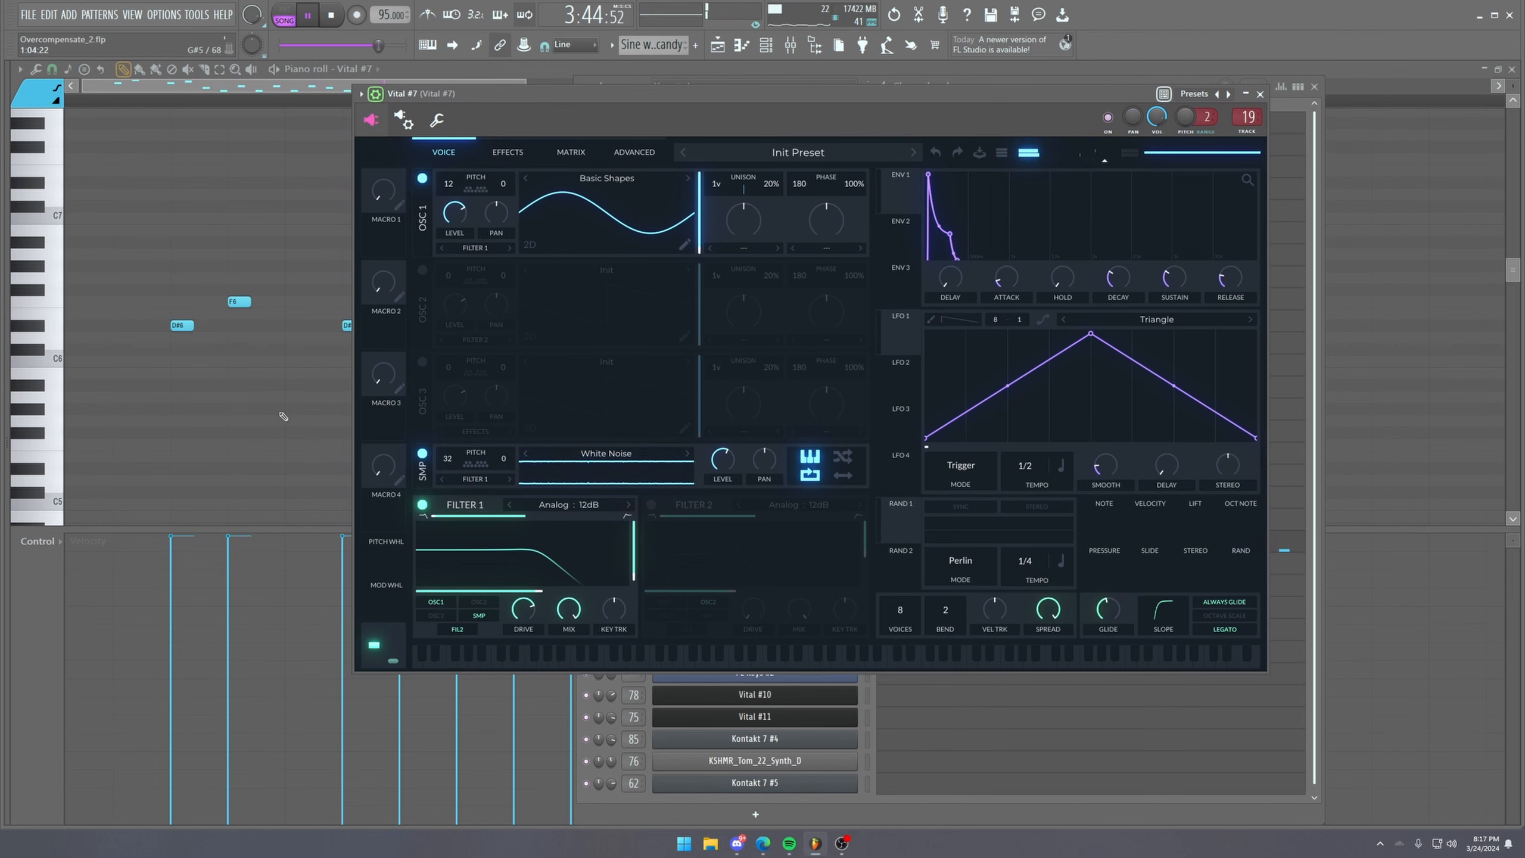
pyautogui.press('space')
pyautogui.click(275, 405)
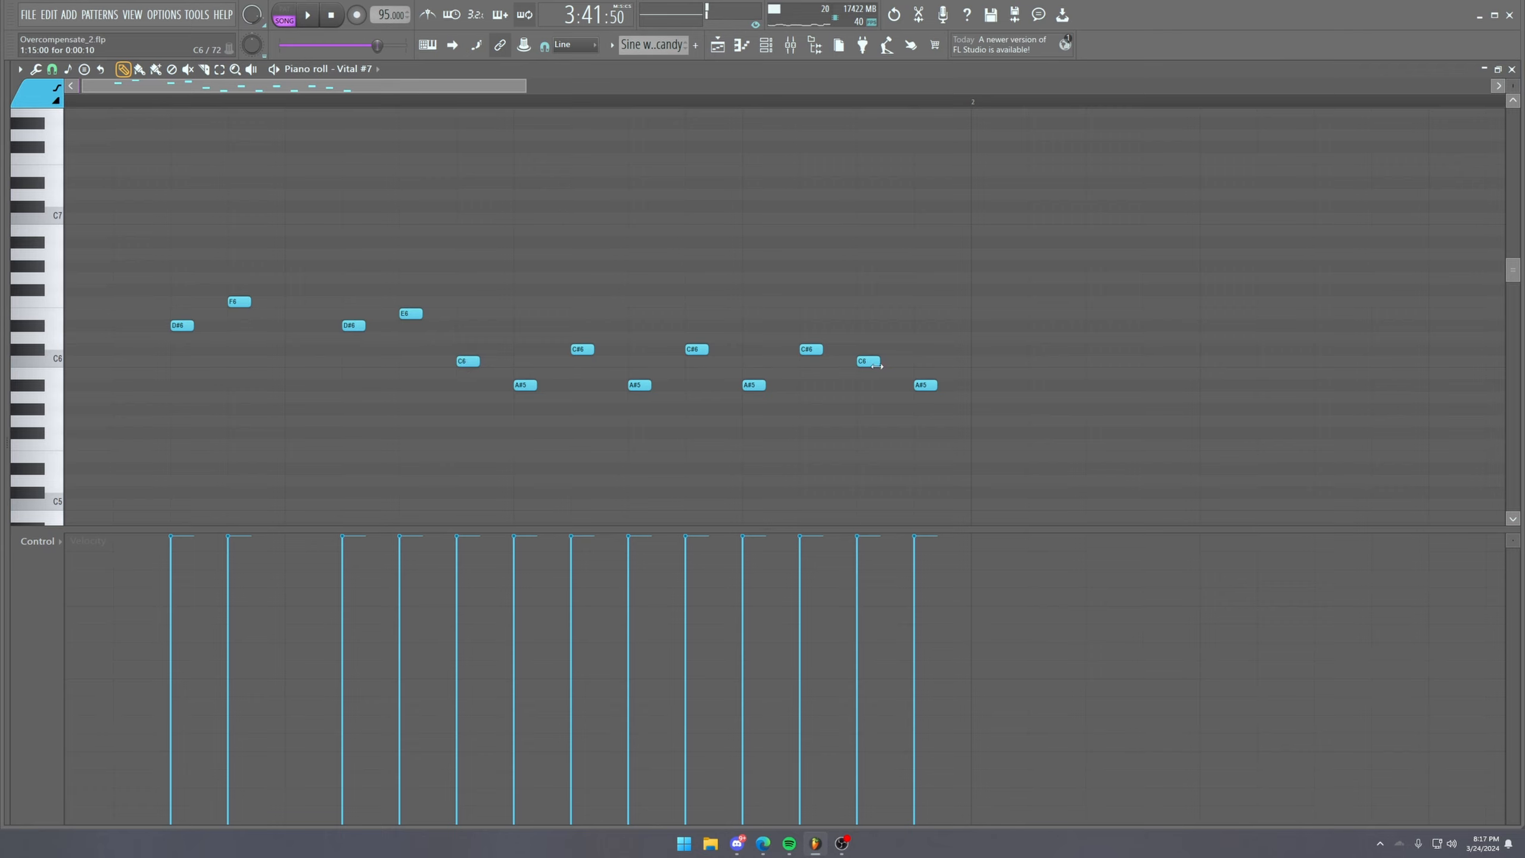
# Return to the playlist, solo the Bridge Bass track and open its Verse Chorus Bass clip at bar 89 in the piano roll.
pyautogui.click(723, 45)
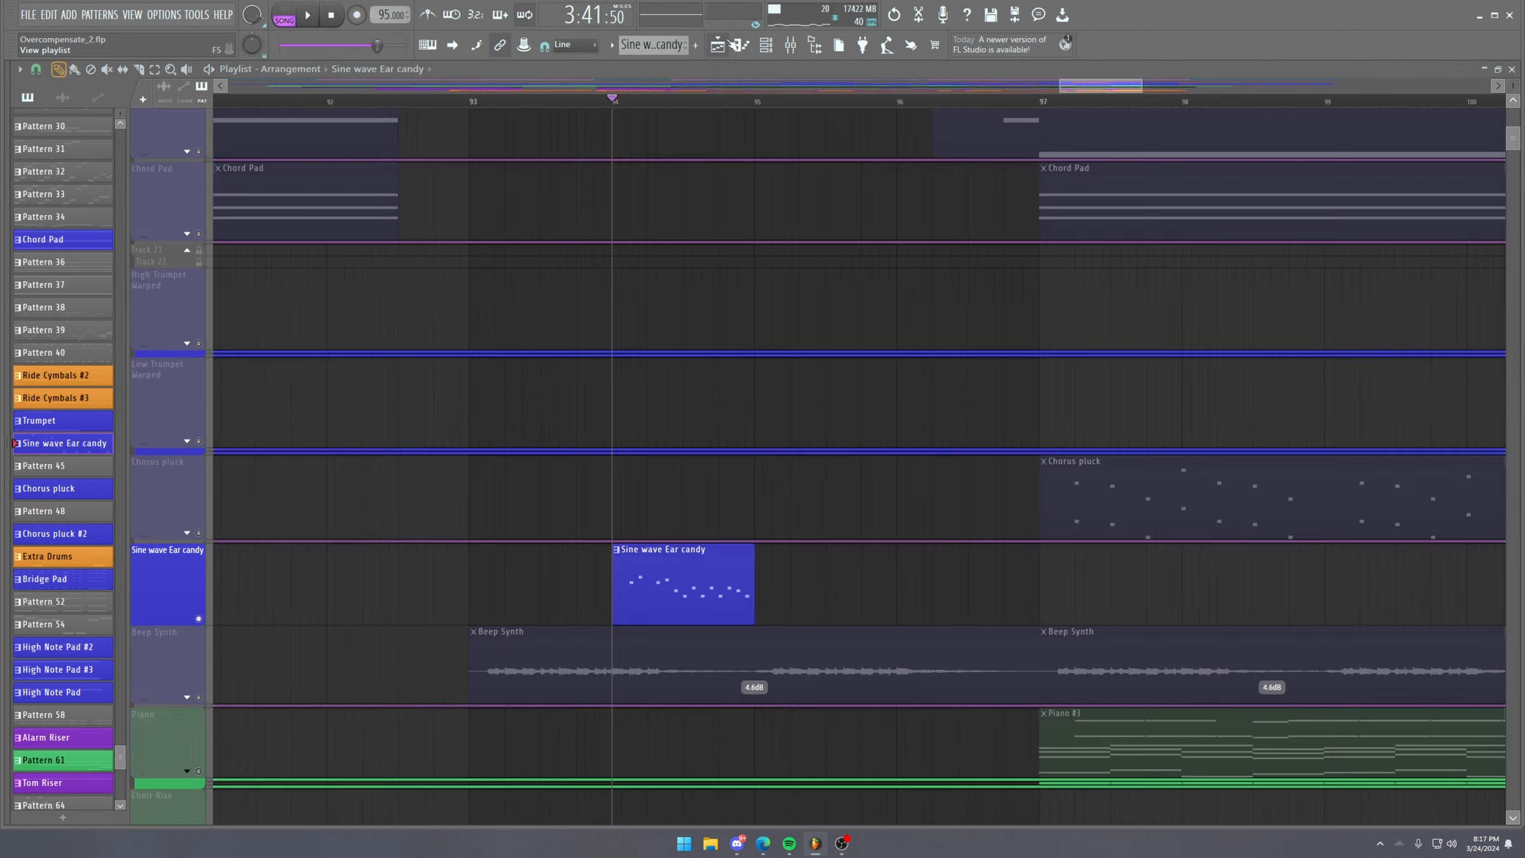
pyautogui.scroll(5, 814, 290)
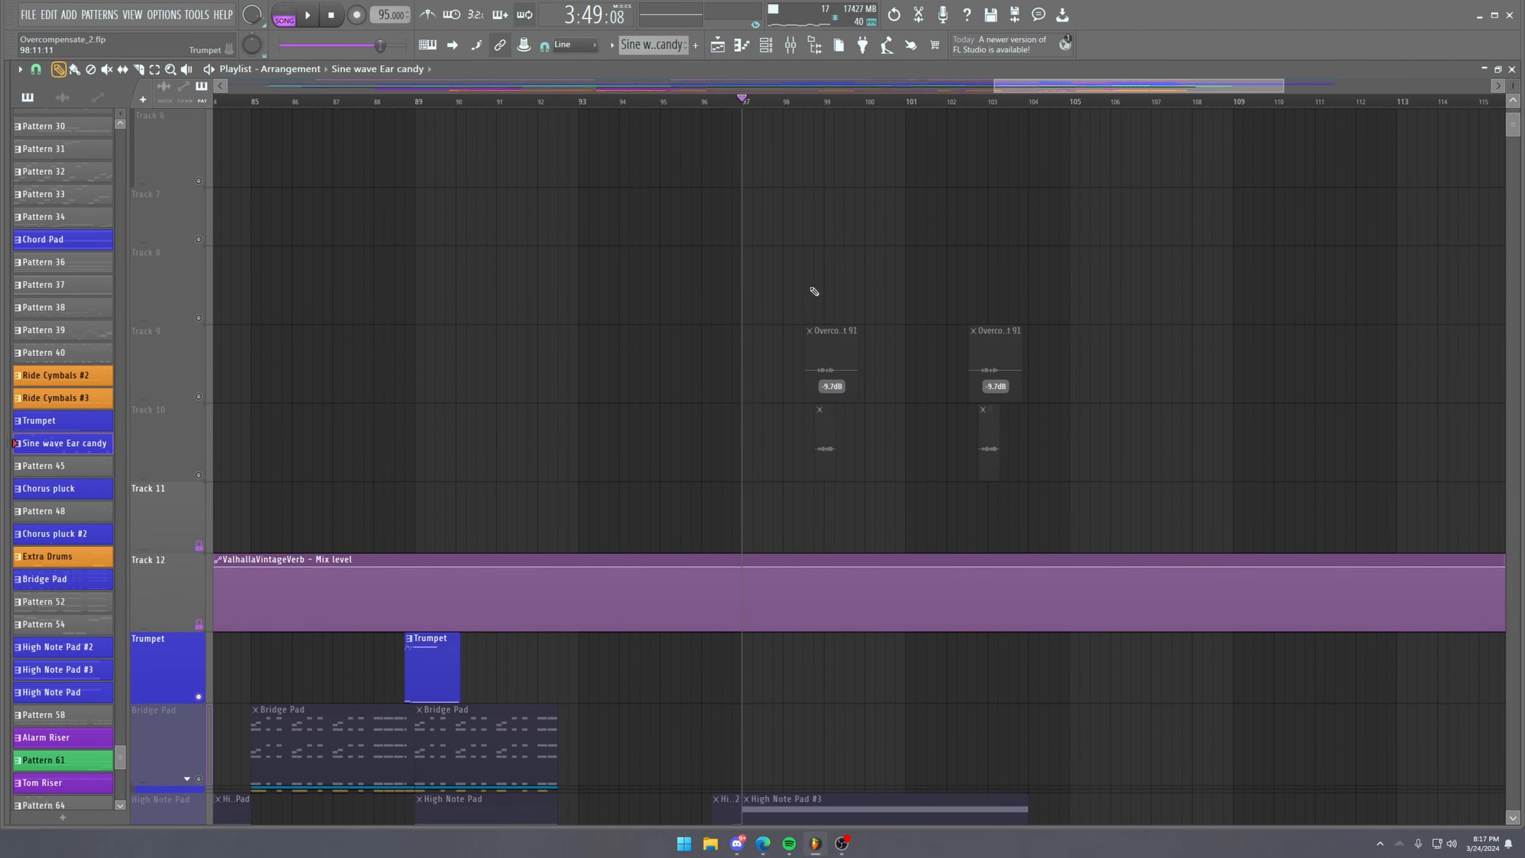
pyautogui.scroll(-3, 815, 291)
pyautogui.scroll(-8, 815, 291)
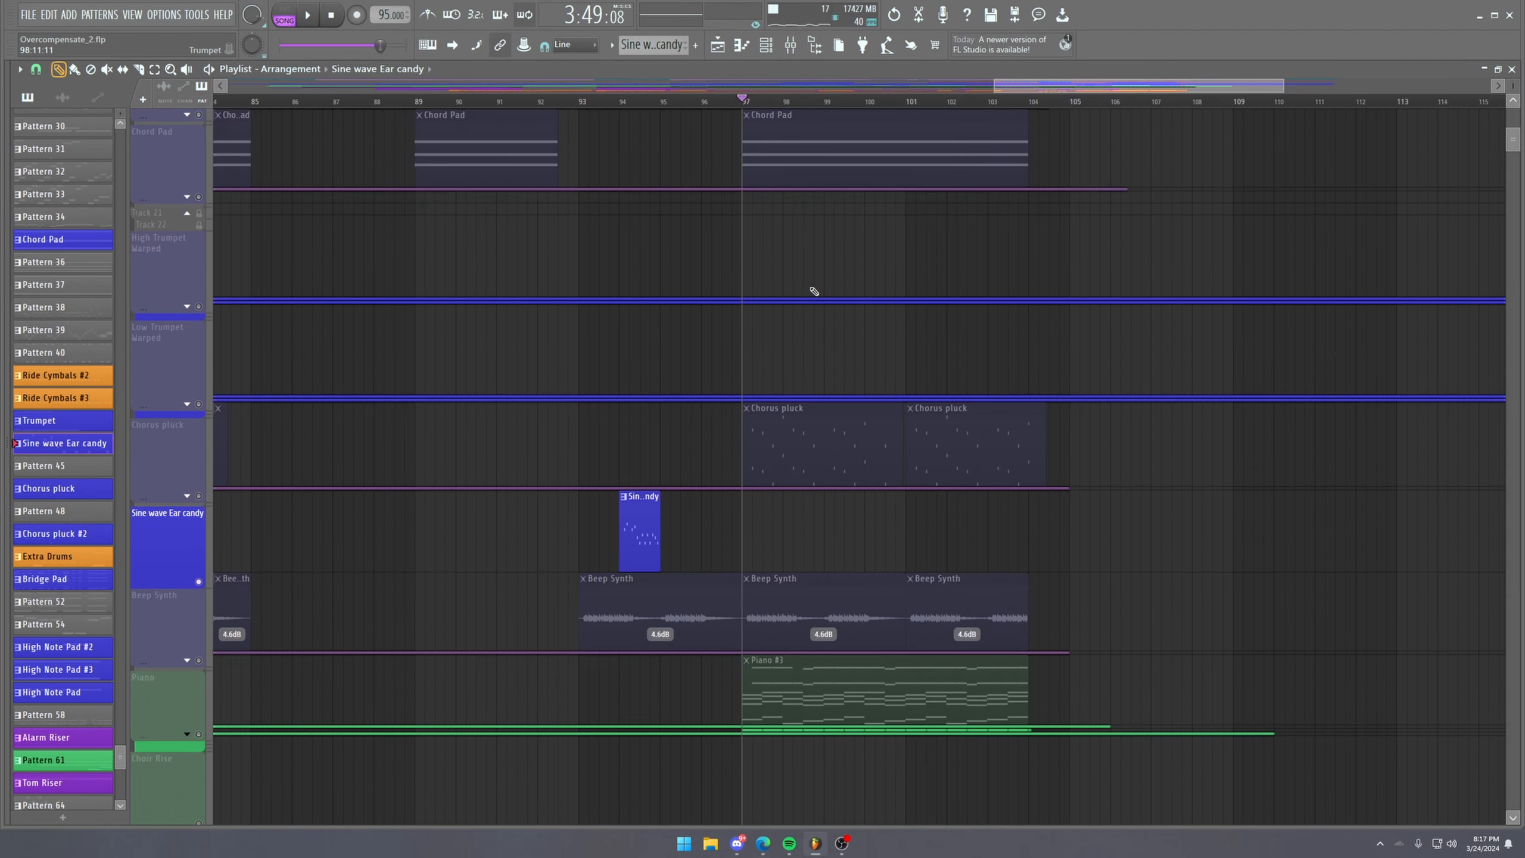
pyautogui.scroll(-3, 649, 106)
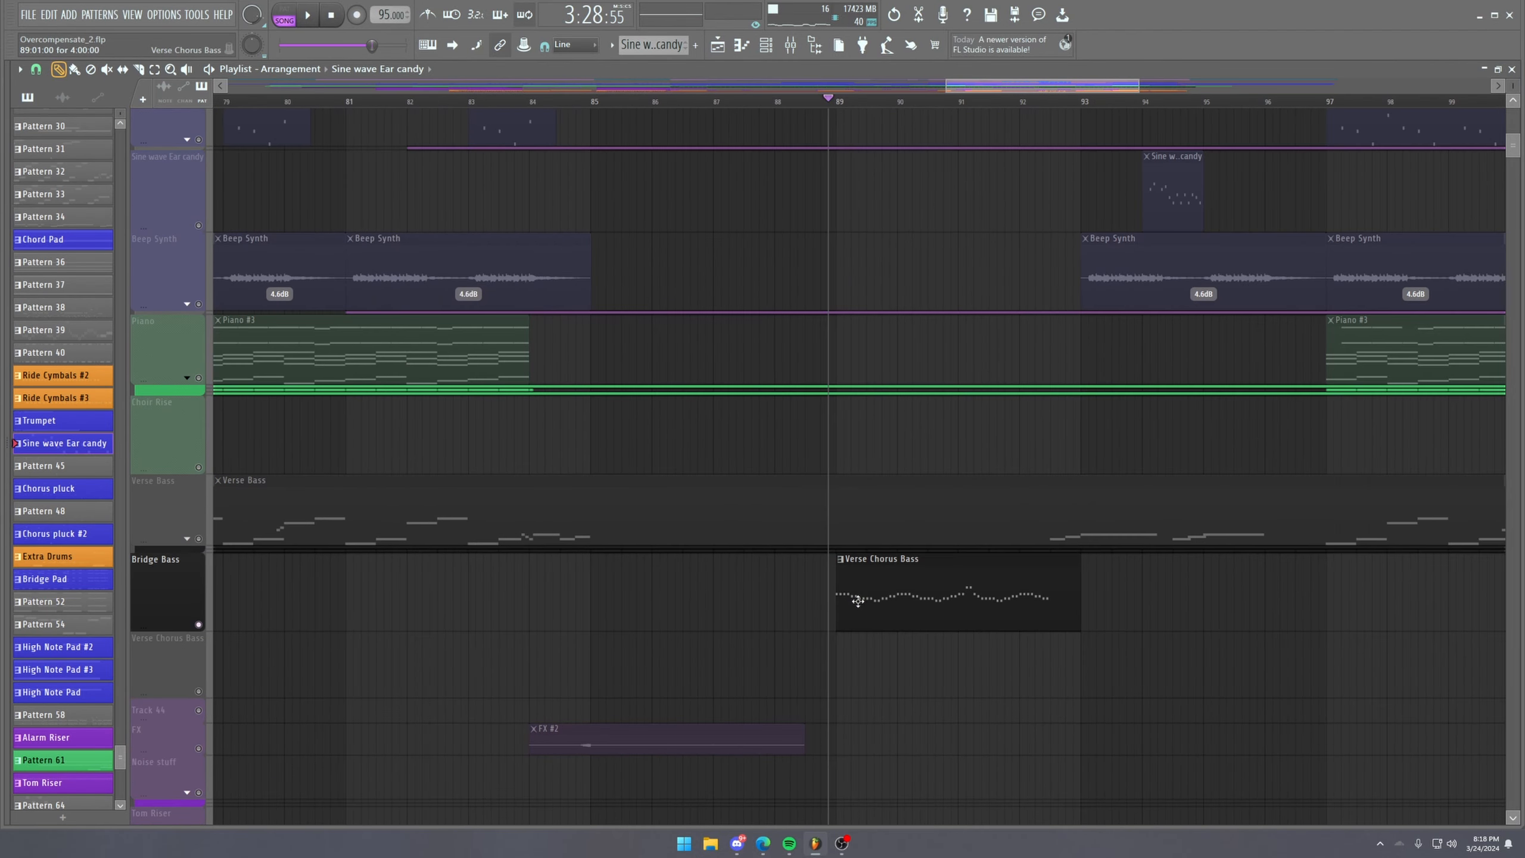
pyautogui.doubleClick(858, 600)
pyautogui.scroll(-2, 327, 126)
pyautogui.scroll(-10, 280, 255)
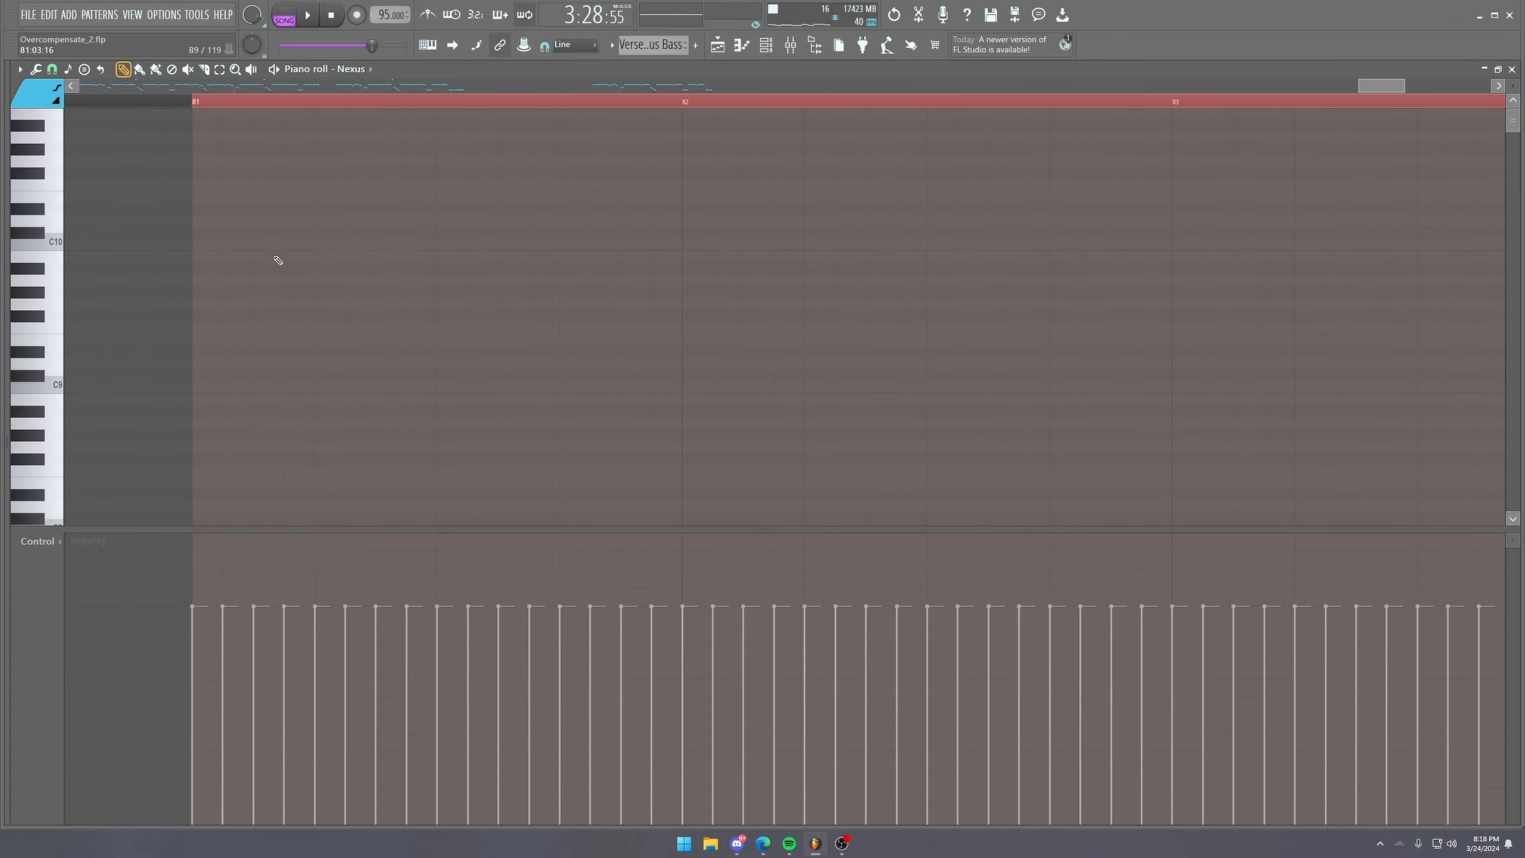
pyautogui.scroll(-1, 358, 73)
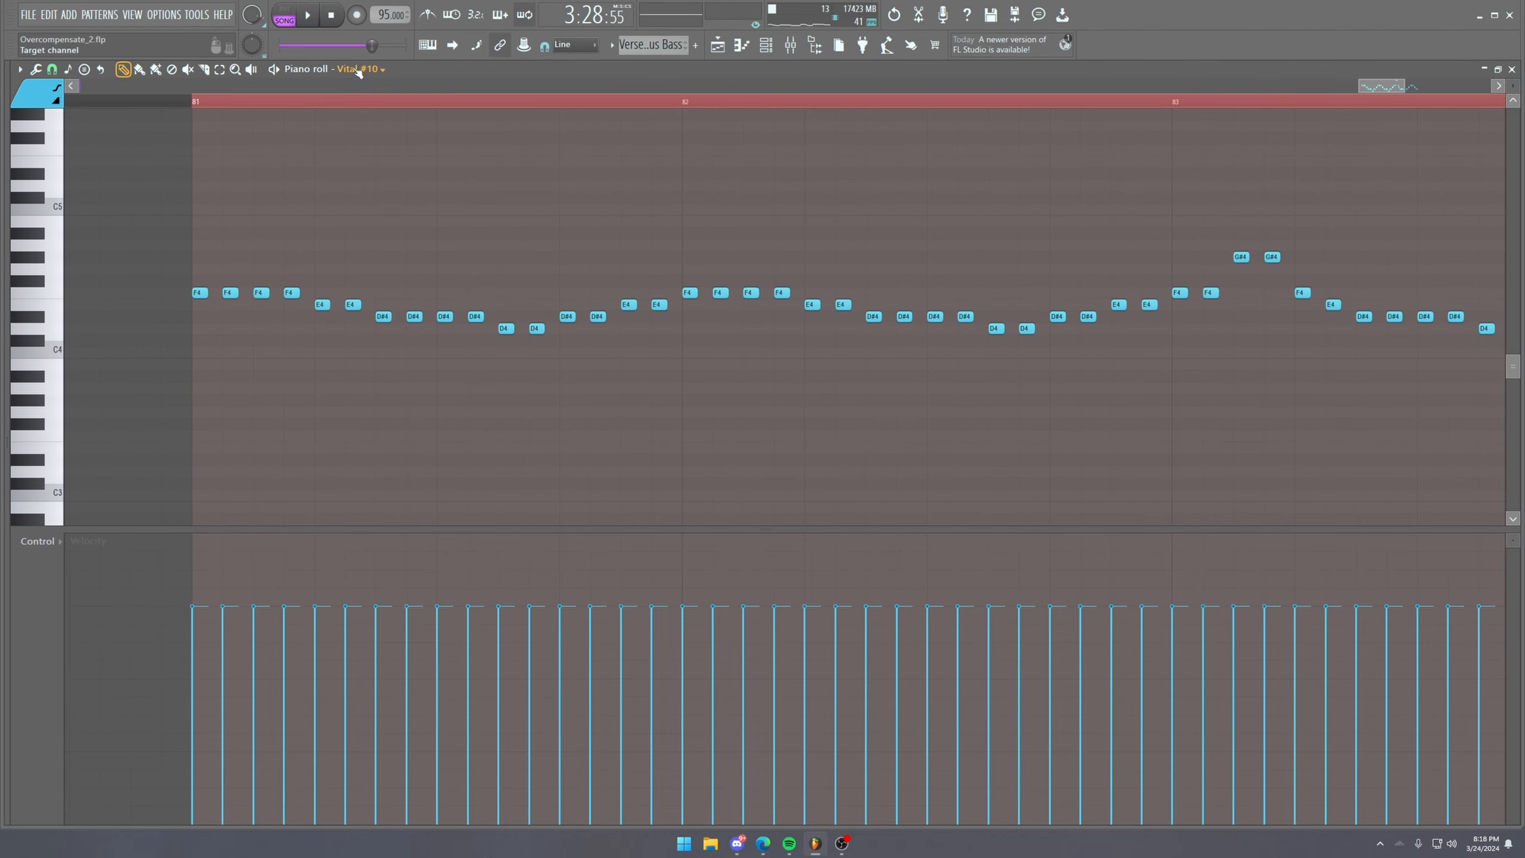
pyautogui.scroll(-2, 467, 99)
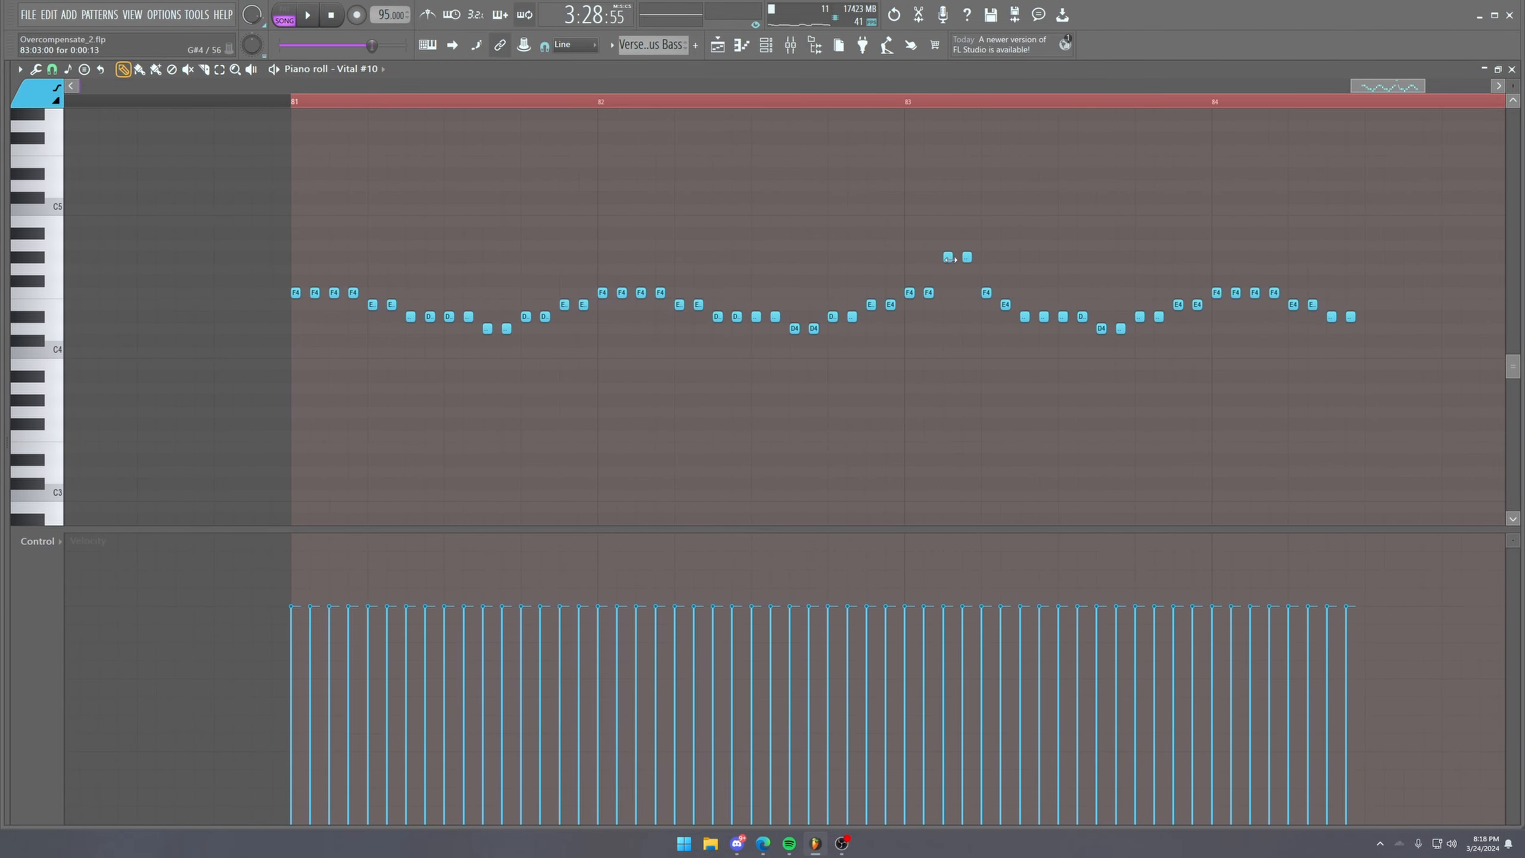
# Play the Verse Chorus Bass pattern while following its notes through the last bar in the piano roll, and go back to the playlist.
pyautogui.press('space')
pyautogui.scroll(2, 300, 109)
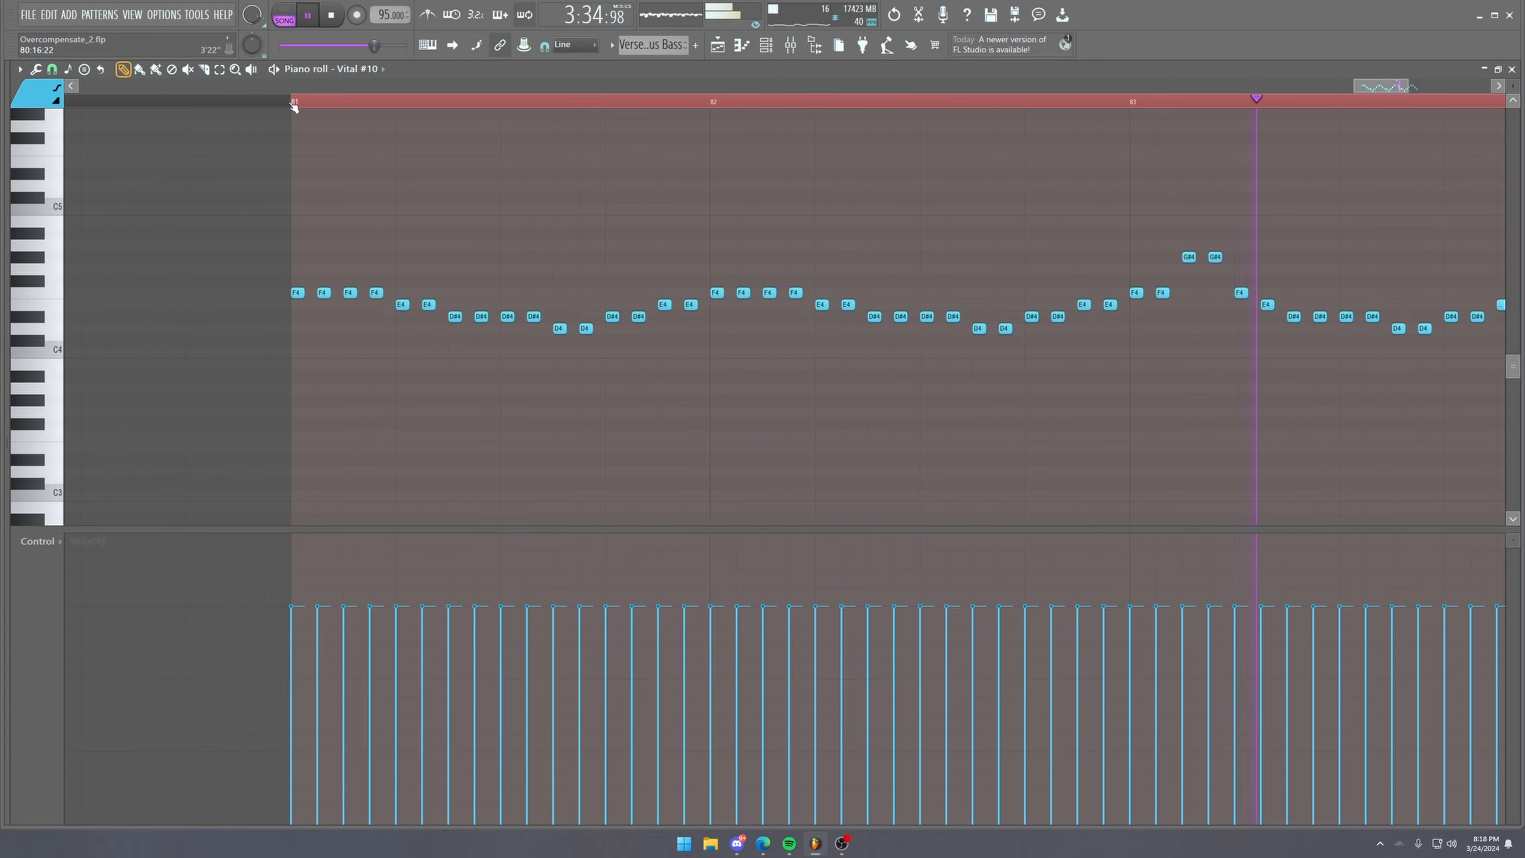
pyautogui.moveTo(1393, 87); pyautogui.dragTo(1416, 88)
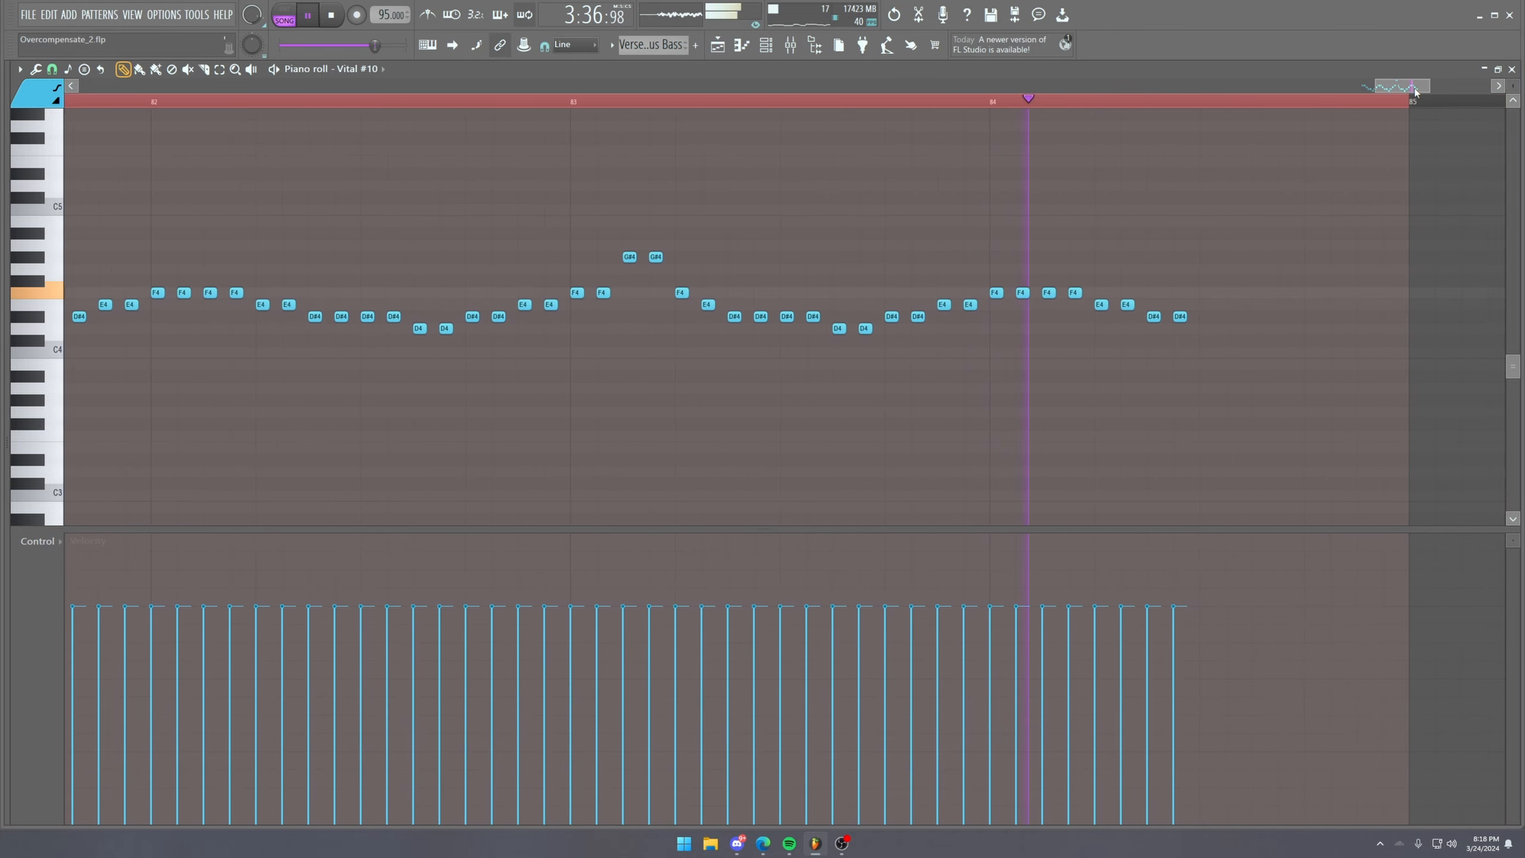
pyautogui.press('space')
pyautogui.press('F5')
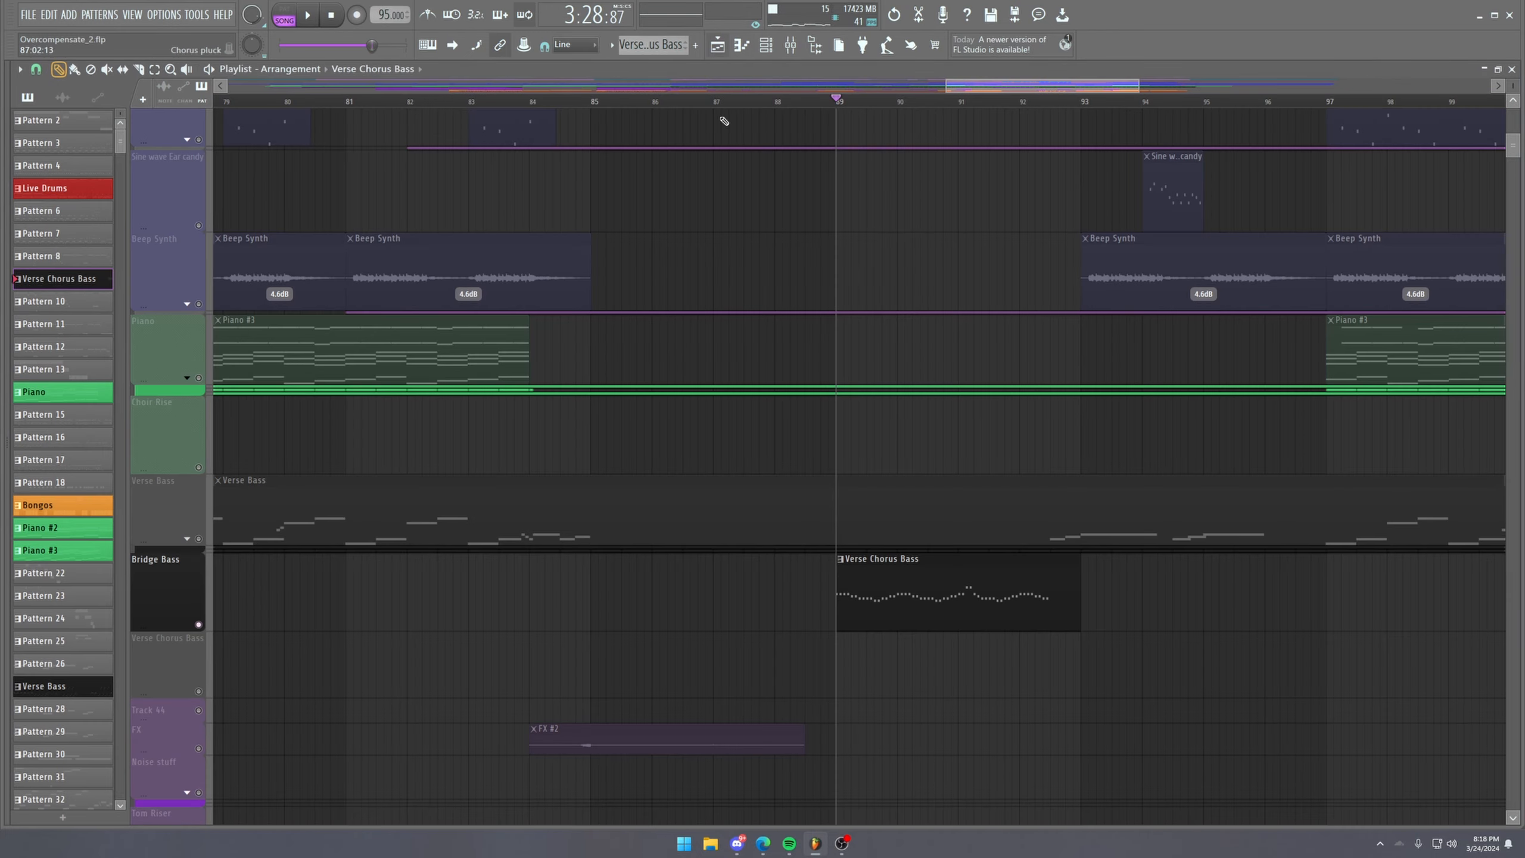
# Unmute the Verse Bass track alongside Bridge Bass and play the handover between both basses from about bar 92.
pyautogui.scroll(-4, 718, 119)
pyautogui.scroll(4, 998, 108)
pyautogui.moveTo(988, 107); pyautogui.dragTo(925, 106)
pyautogui.click(198, 304)
pyautogui.press('space')
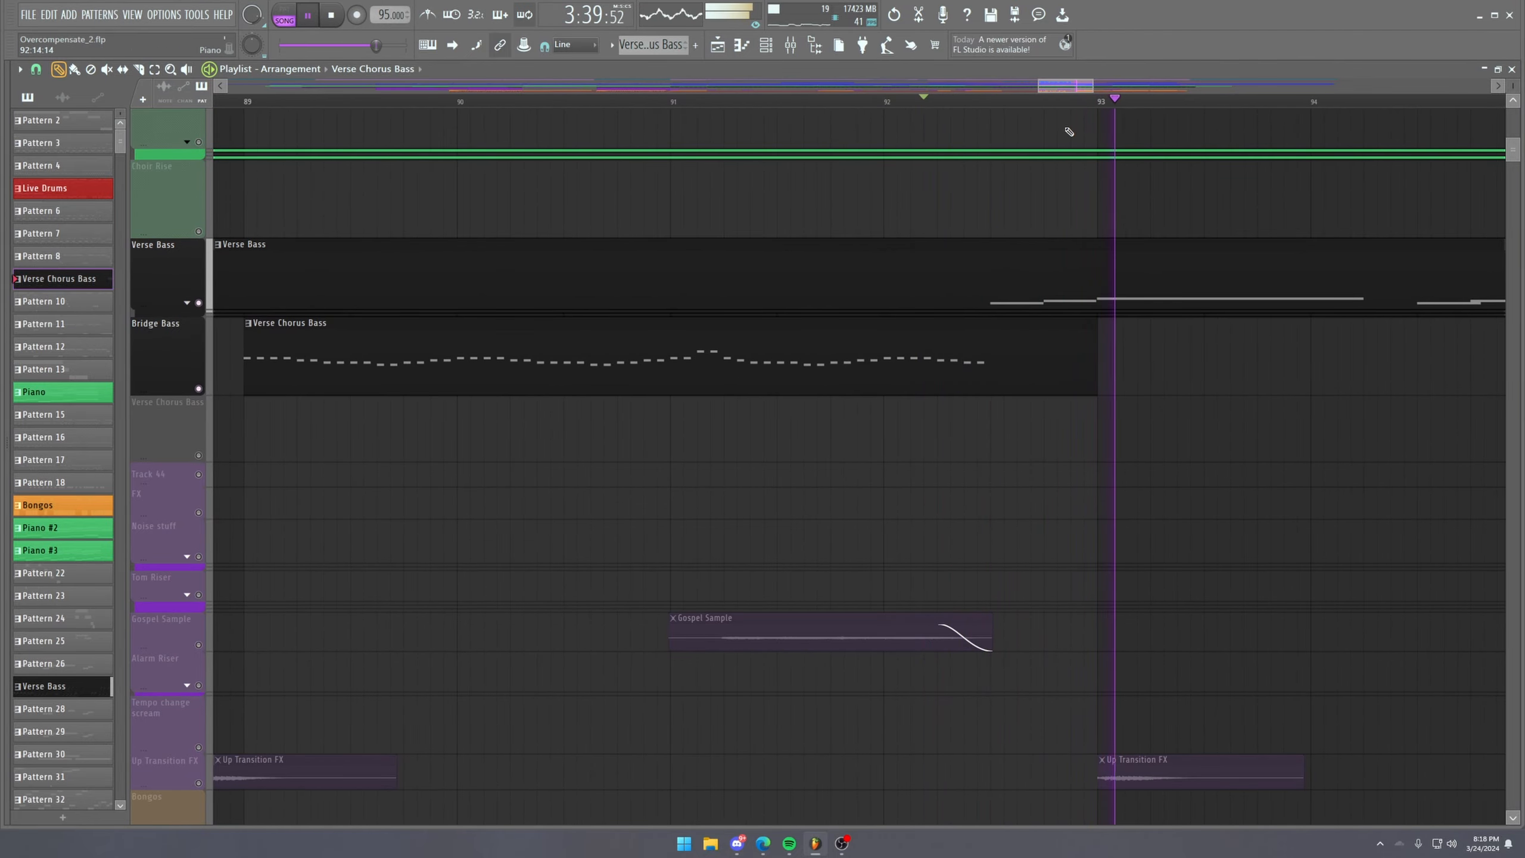
pyautogui.scroll(-4, 1083, 109)
pyautogui.press('space')
# Open the Verse Bass clip in the piano roll to view its notes, and return to the playlist.
pyautogui.doubleClick(1084, 282)
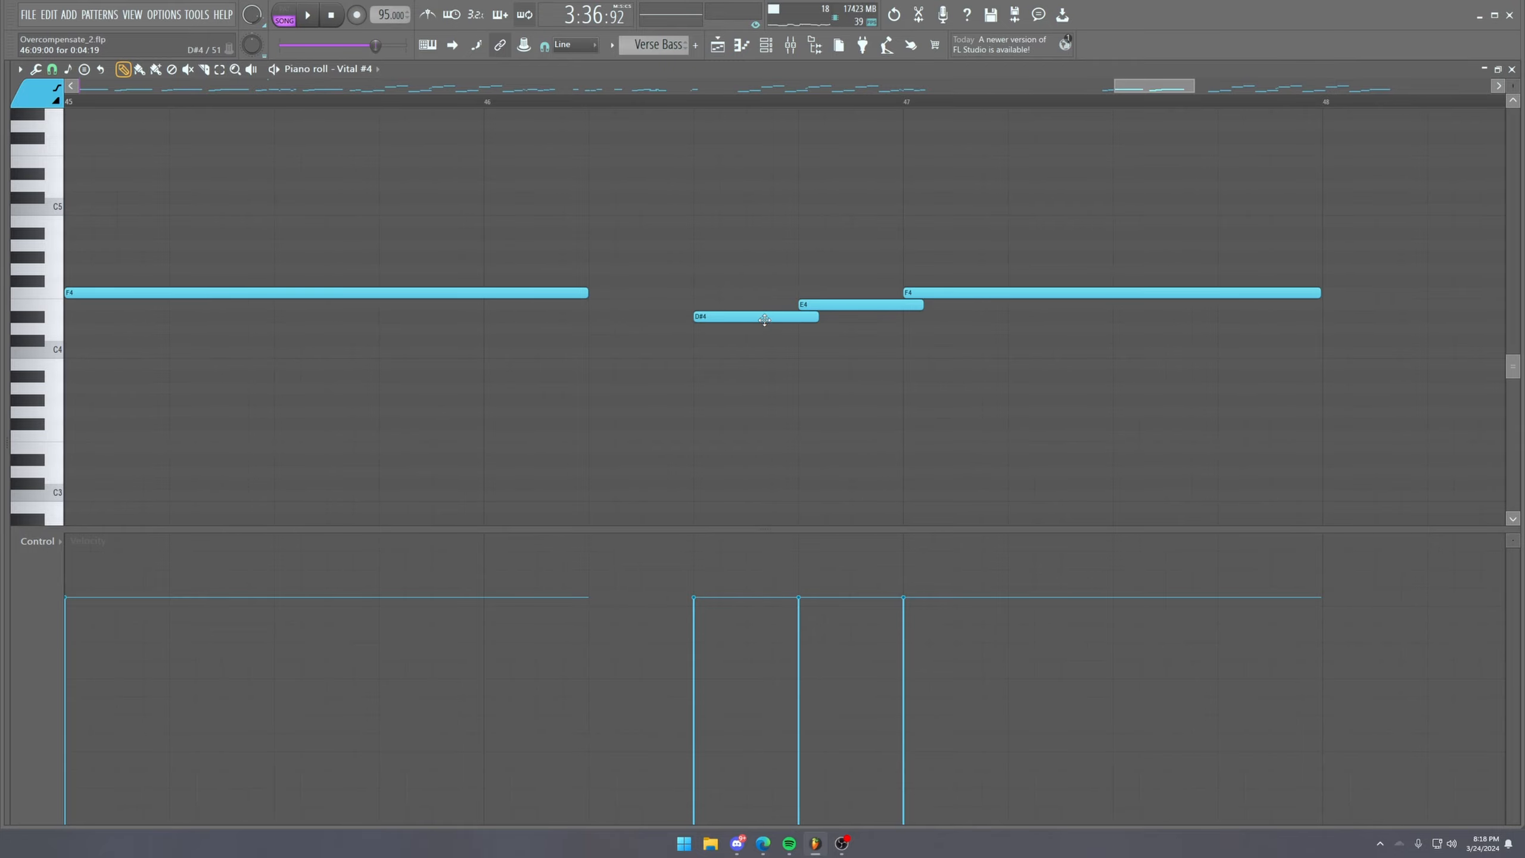
pyautogui.click(742, 44)
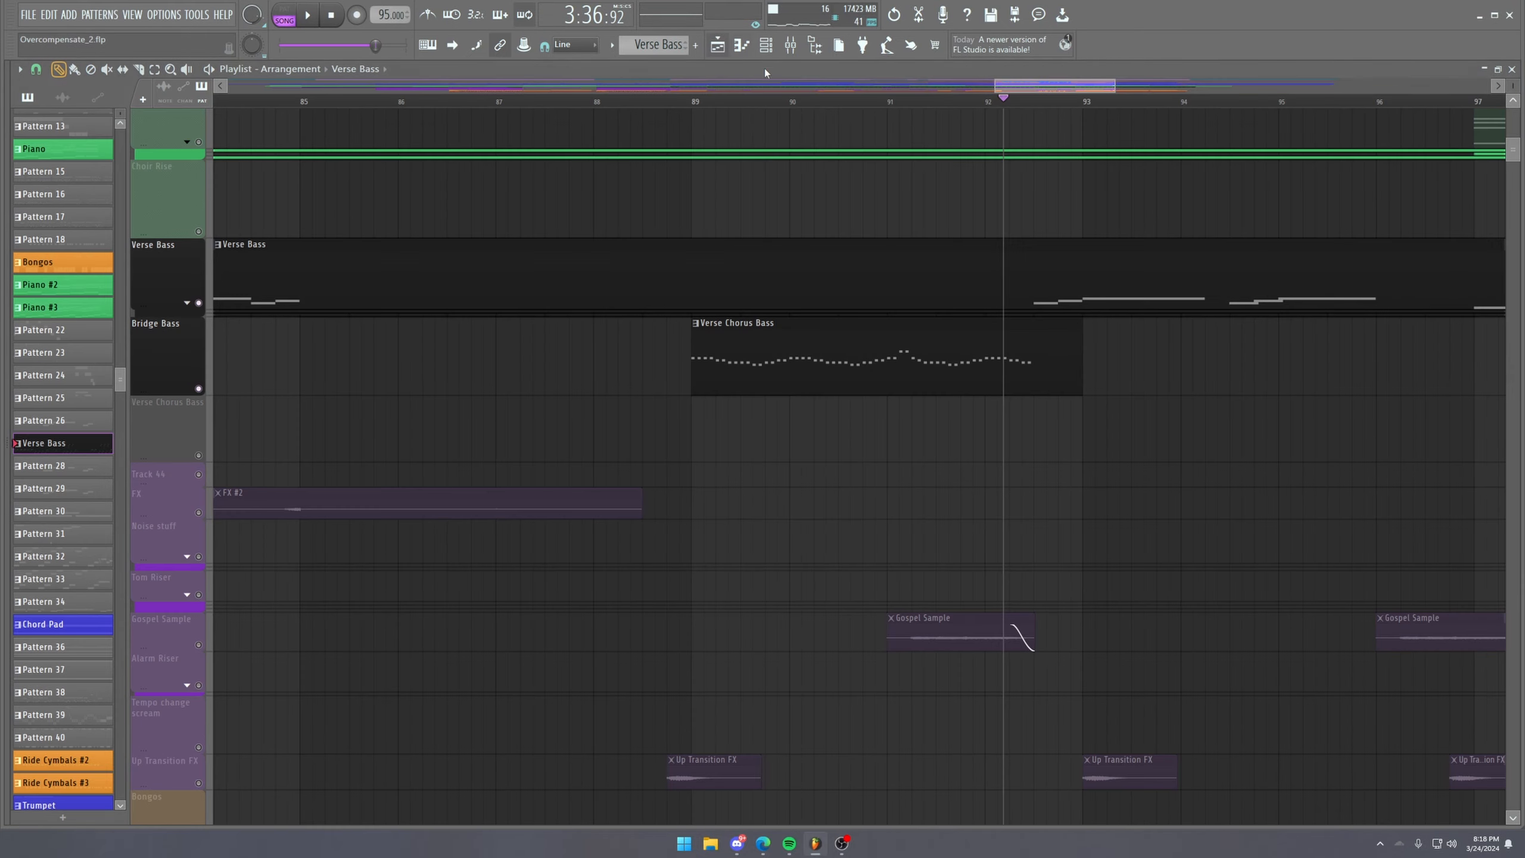
# Solo the High Note Pad track with its Balance volume automation expanded and play it from bar 84.
pyautogui.scroll(-3, 927, 109)
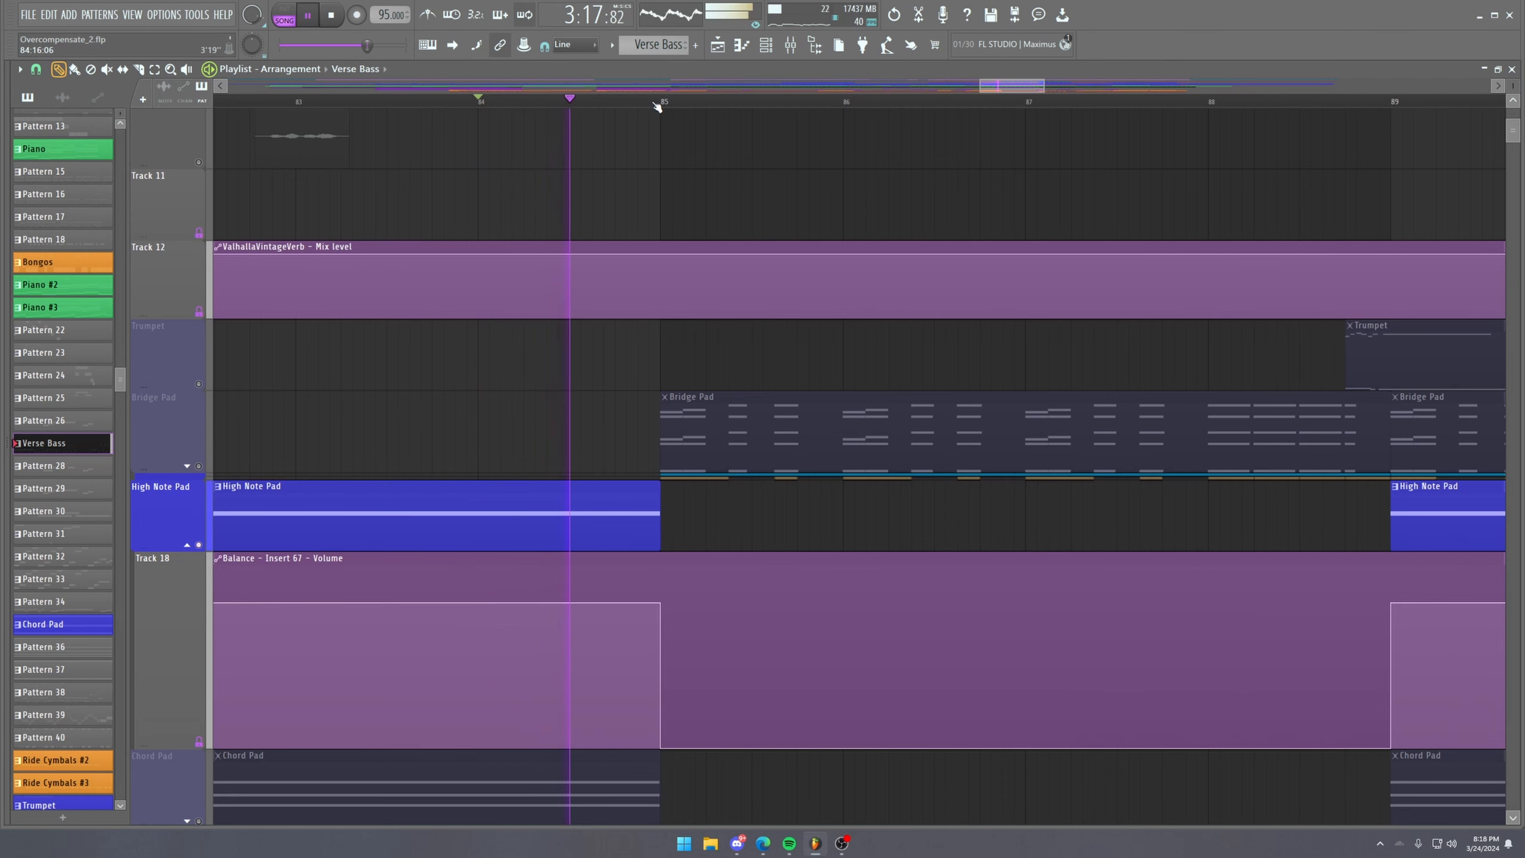
pyautogui.scroll(3, 657, 105)
pyautogui.scroll(-3, 710, 245)
pyautogui.scroll(-2, 713, 246)
pyautogui.press('space')
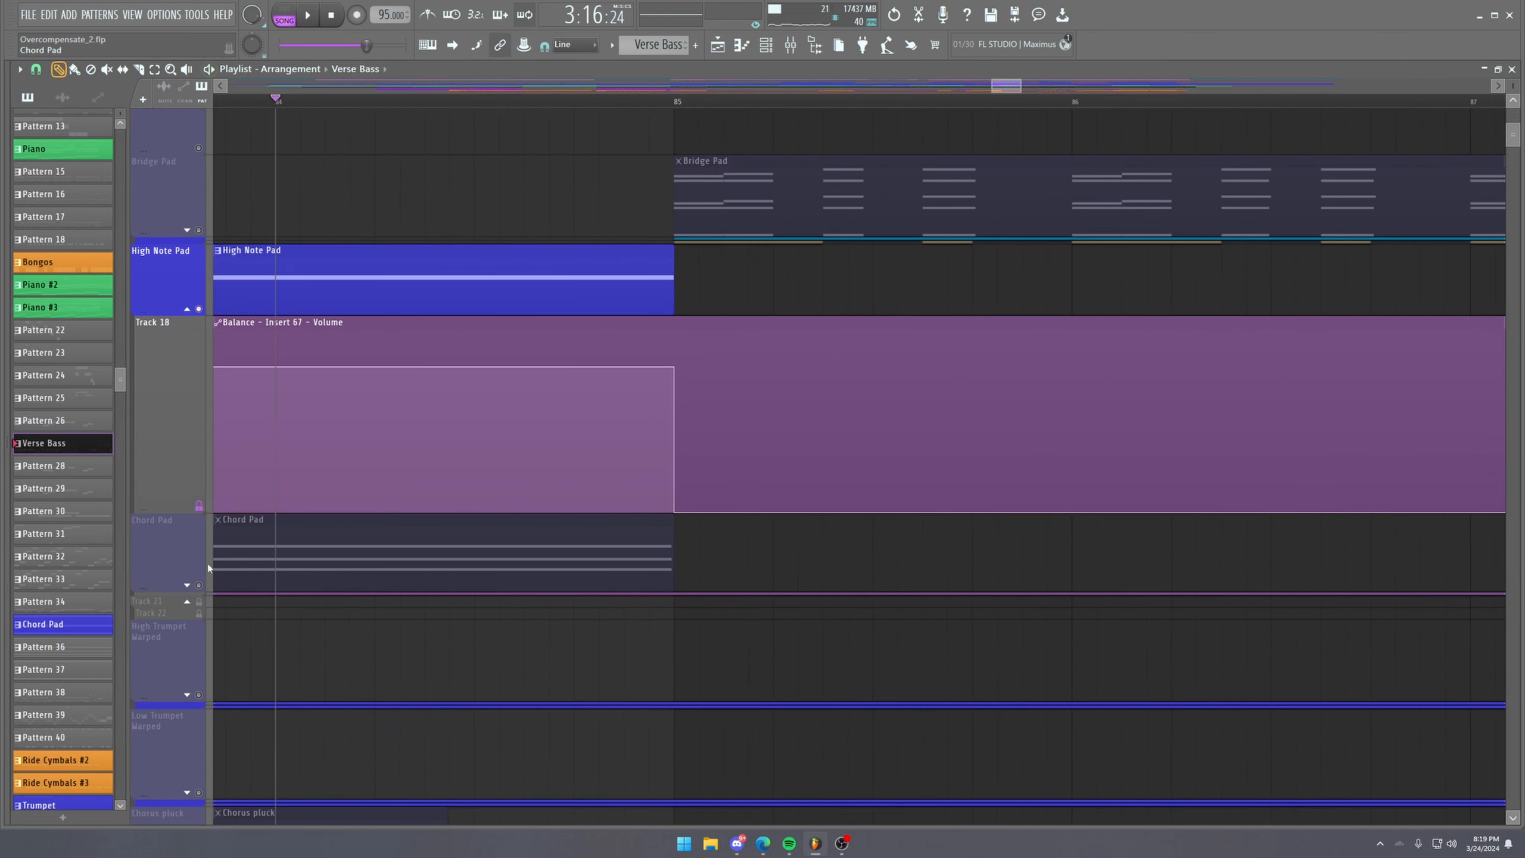
# Unmute Chord Pad beside High Note Pad, expand its volume automation in place of High Note Pad's, and play both from bar 84.
pyautogui.click(199, 585)
pyautogui.click(199, 309)
pyautogui.click(187, 309)
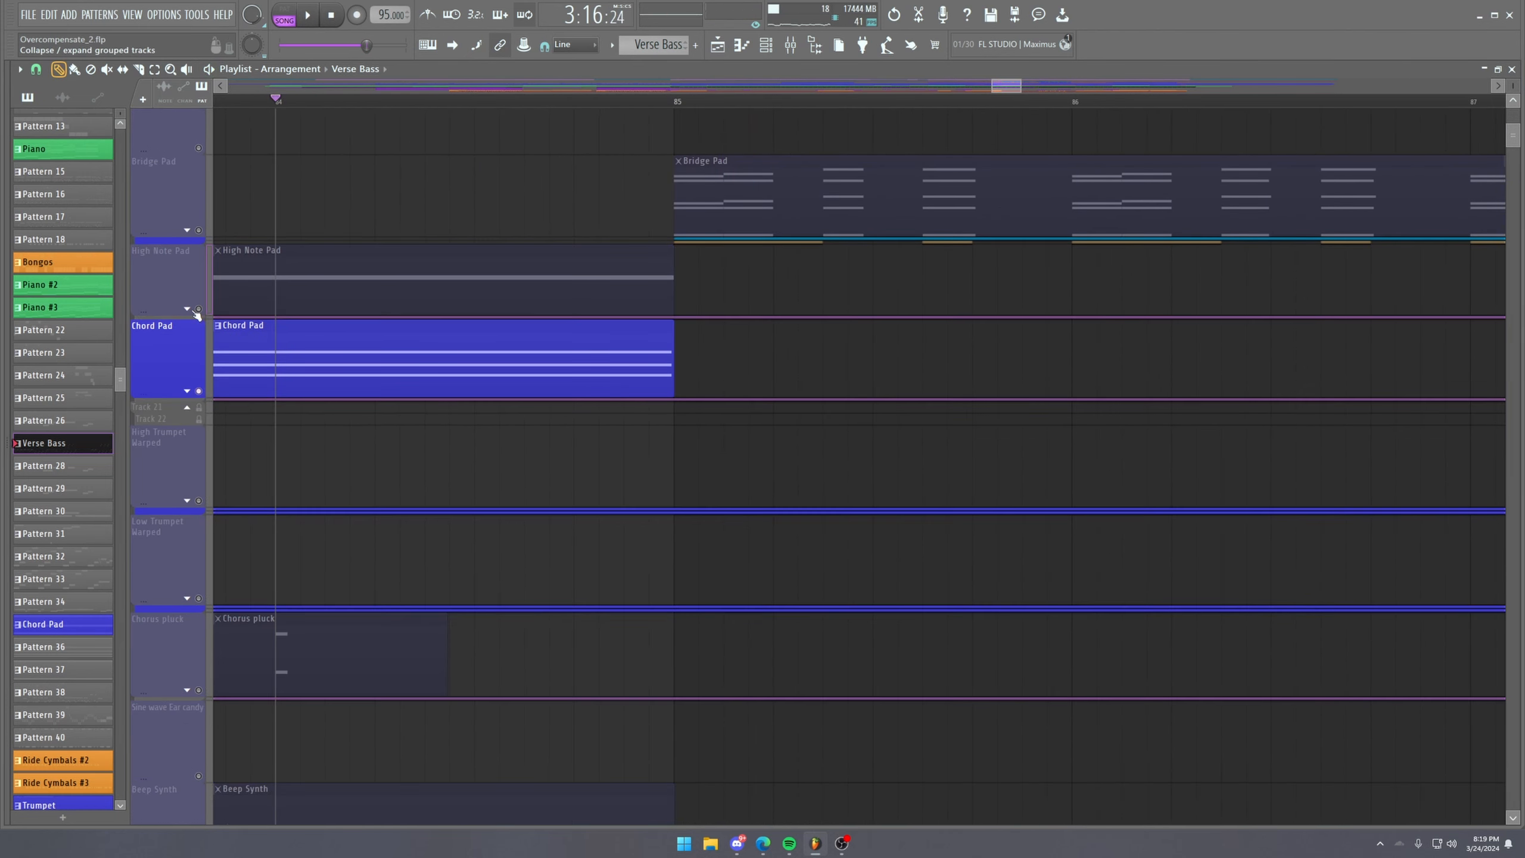
pyautogui.click(199, 309)
pyautogui.click(185, 391)
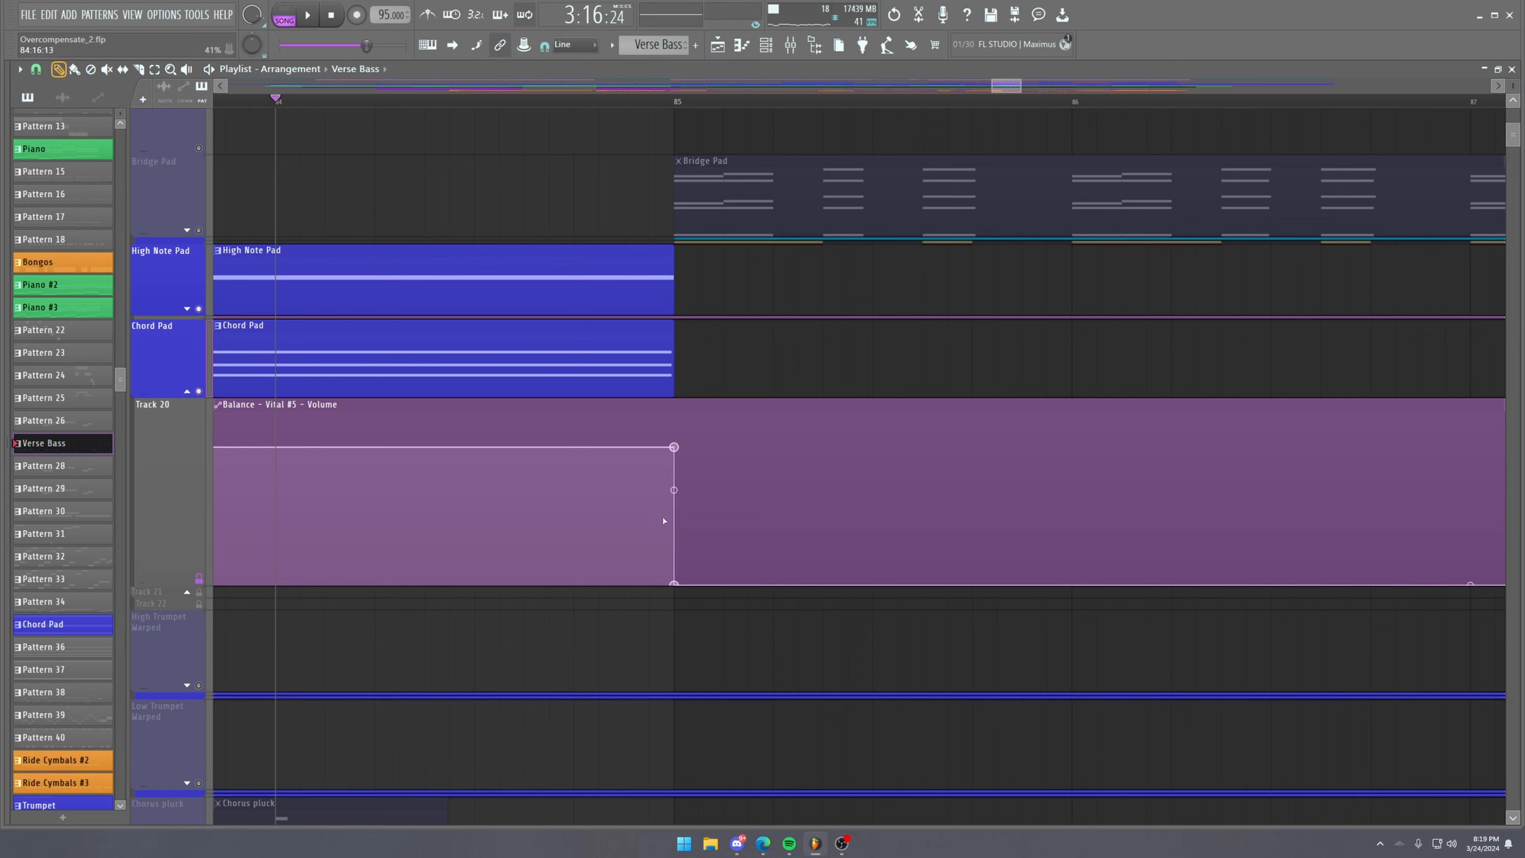
pyautogui.press('space')
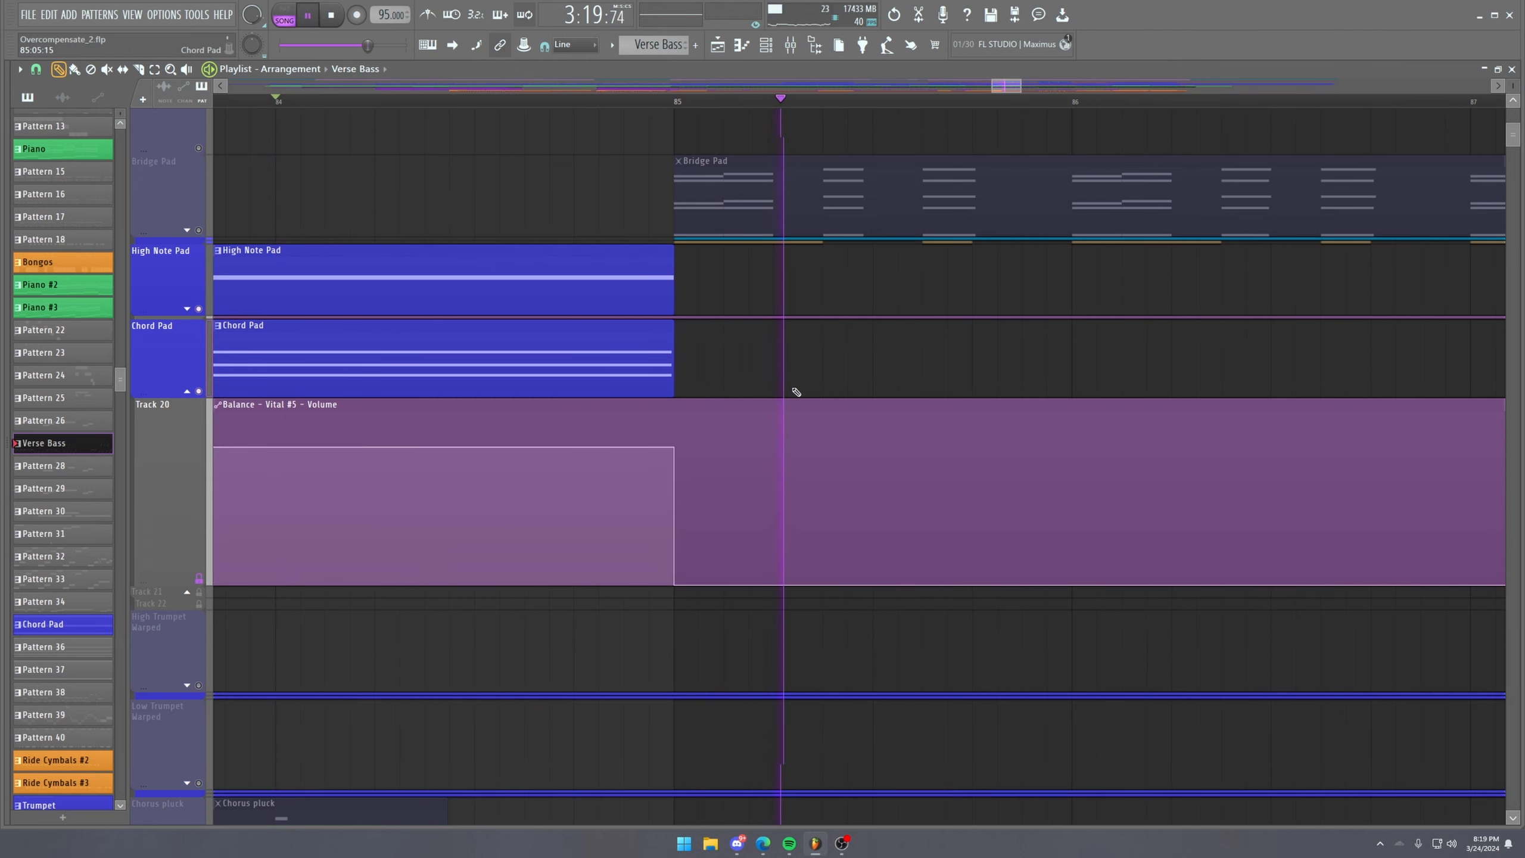
pyautogui.press('space')
# Unmute the Bridge Pad track, collapse the Chord Pad automation and set the playback position to bar 85.
pyautogui.click(190, 231)
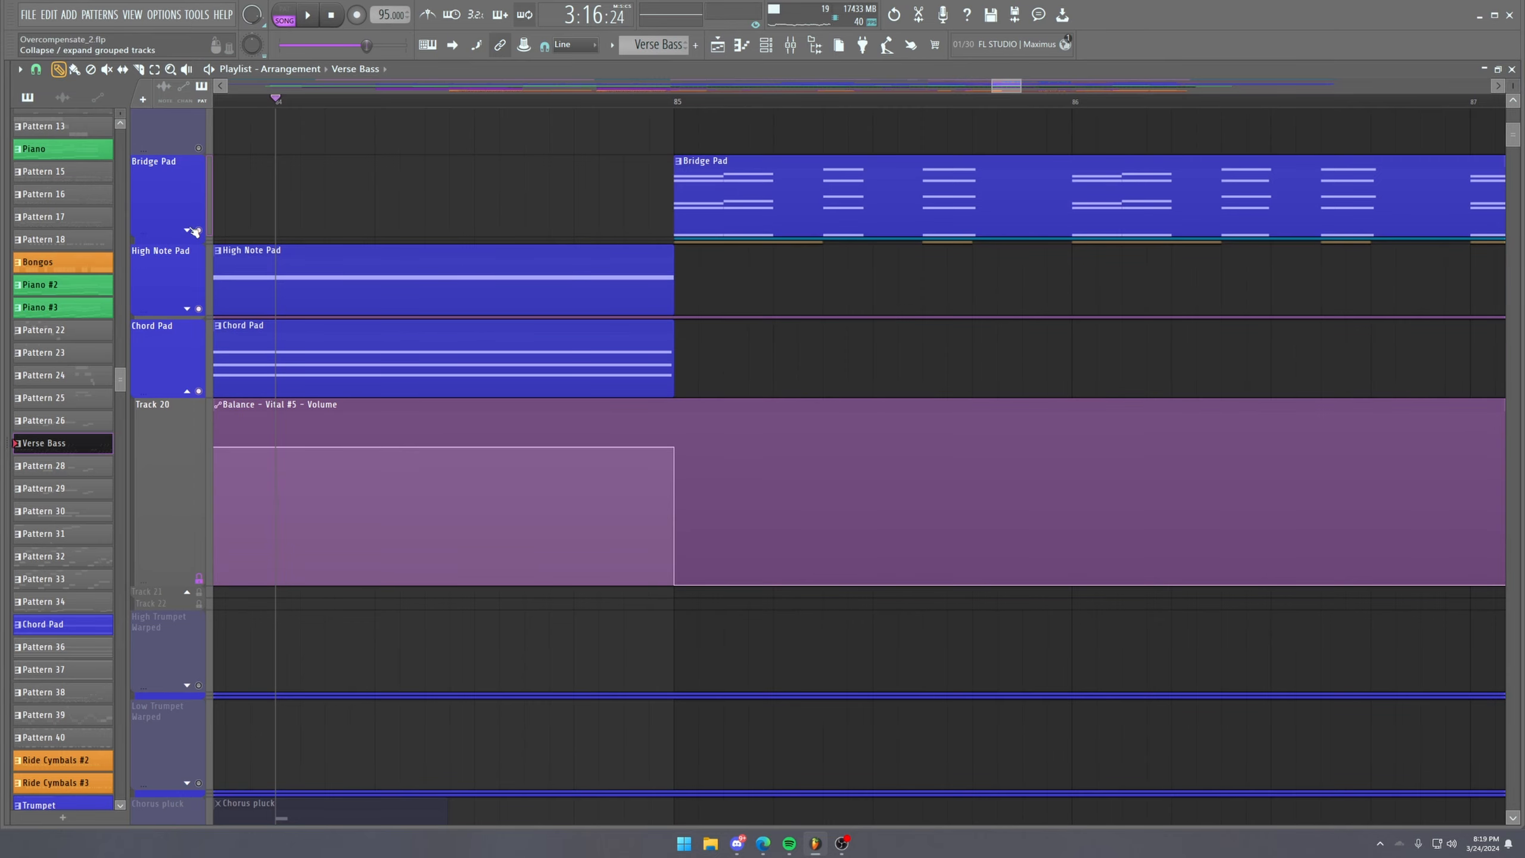
pyautogui.click(187, 390)
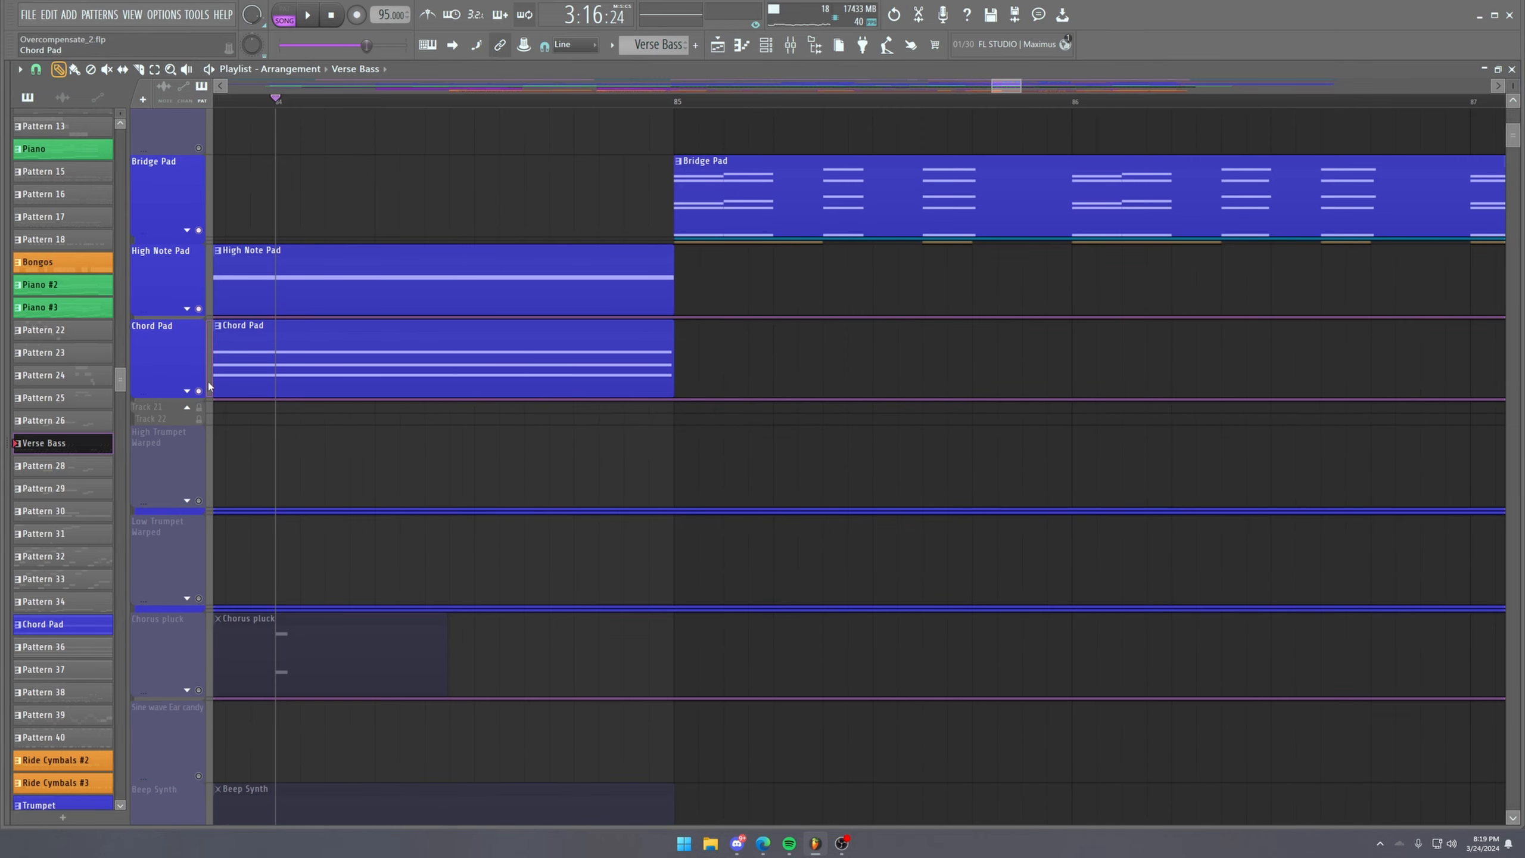
pyautogui.scroll(-7, 643, 103)
pyautogui.click(643, 104)
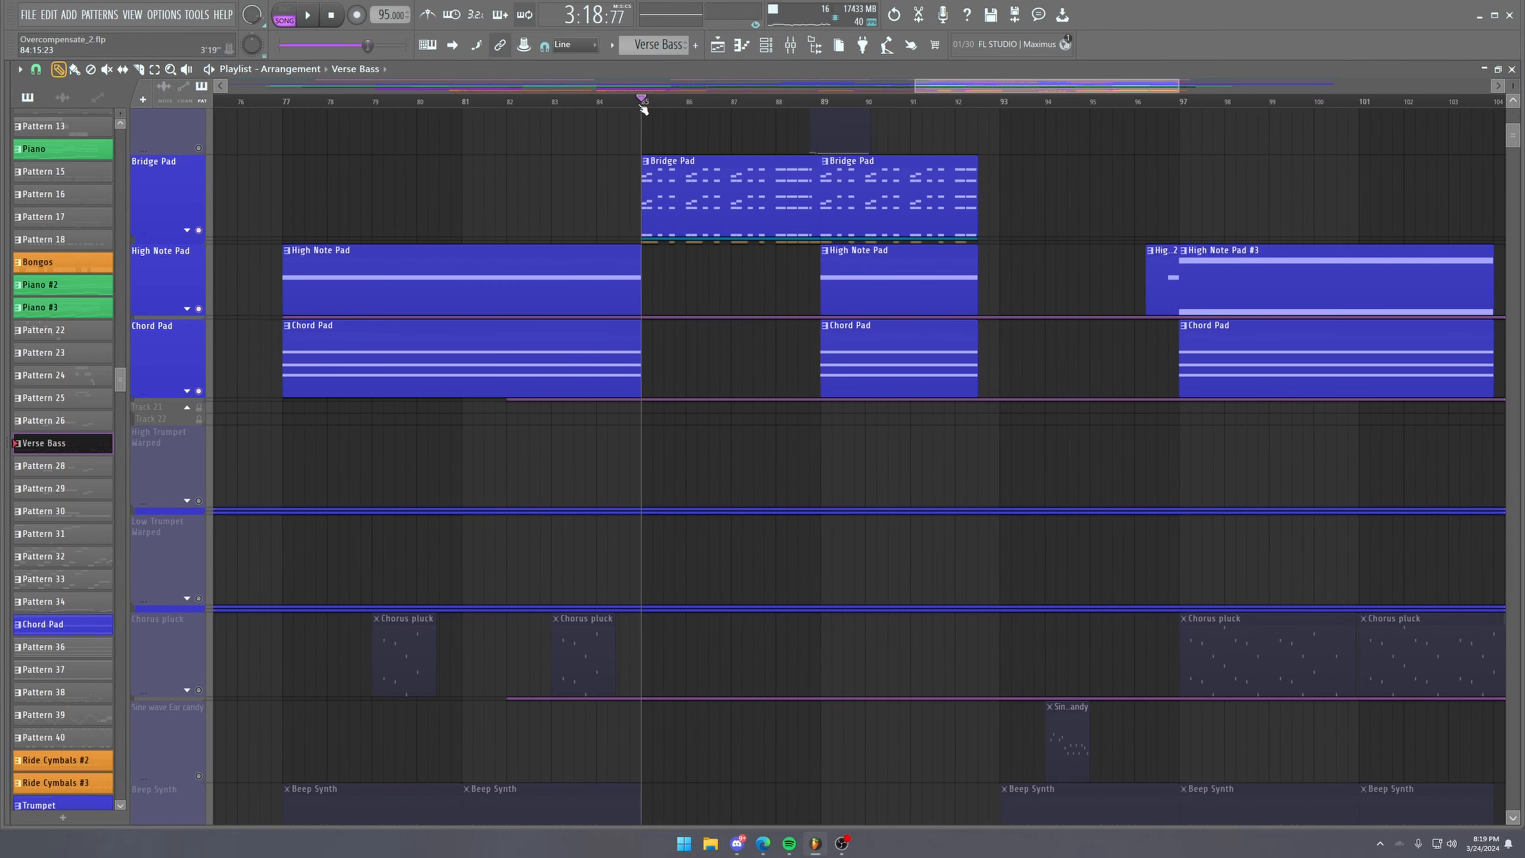
# Unmute the Chorus pluck track, set the playback position to bar 79 and open the Chorus pluck clip there in the piano roll.
pyautogui.scroll(1, 742, 259)
pyautogui.scroll(-10, 742, 260)
pyautogui.scroll(5, 480, 177)
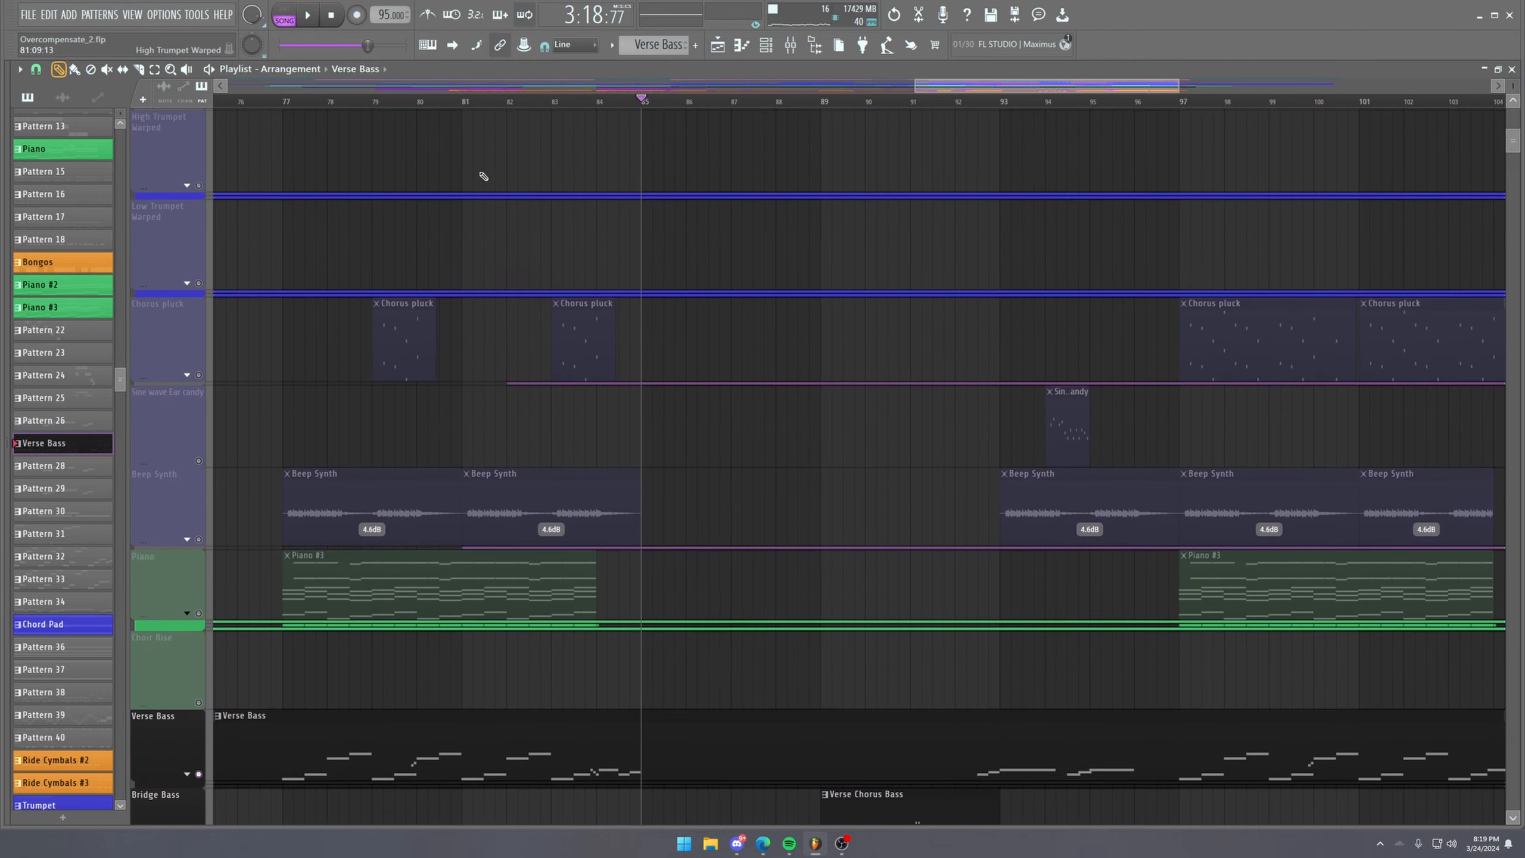
pyautogui.click(388, 106)
pyautogui.scroll(4, 387, 106)
pyautogui.doubleClick(413, 352)
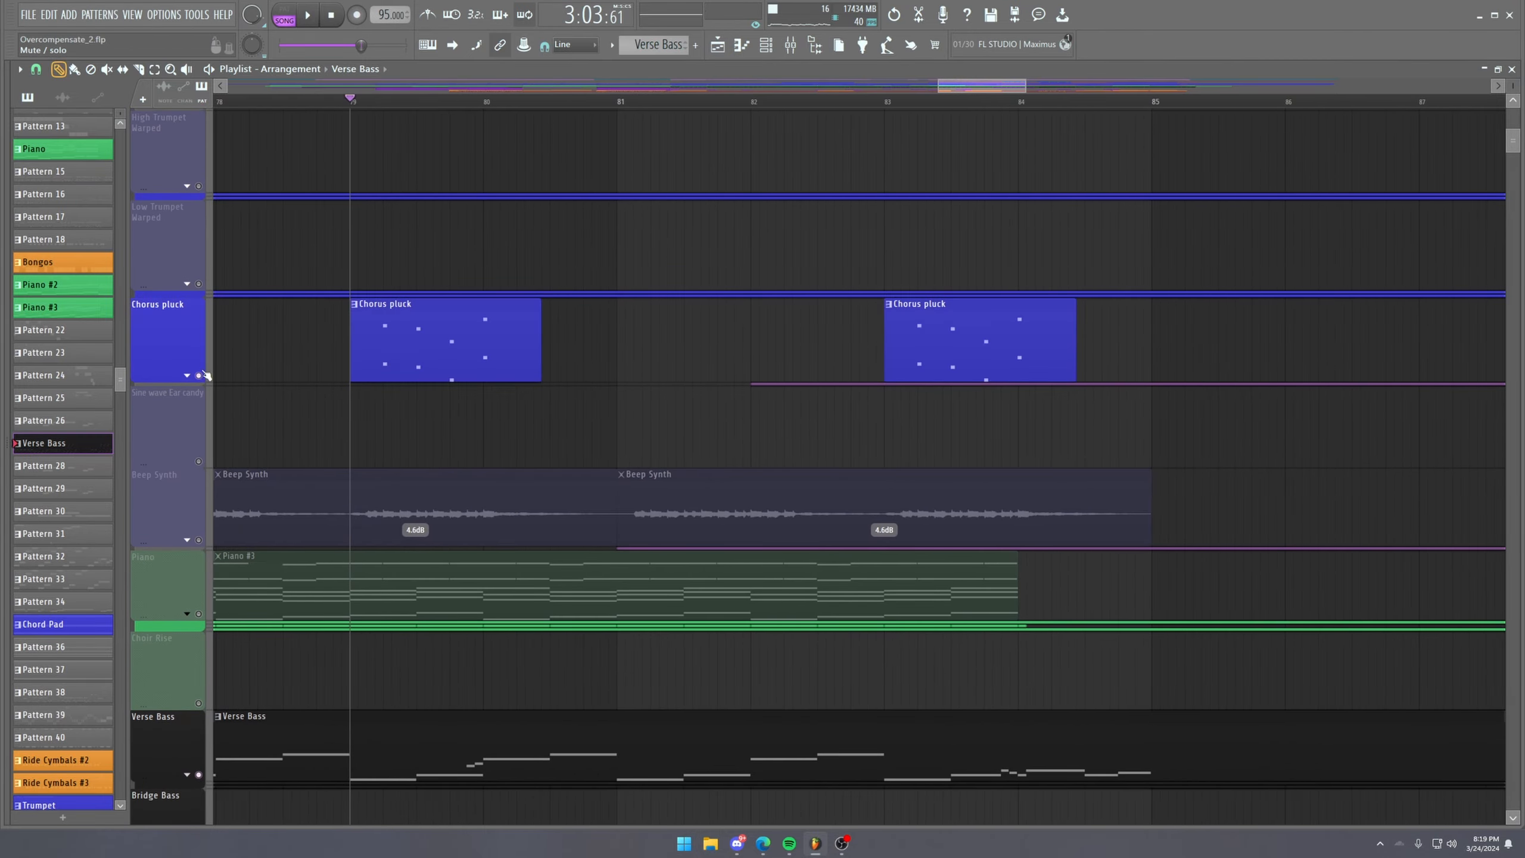
# Open Vital #8's mixer track from the channel rack, raise its volume to about 2.9 dB during playback, and return to the playlist.
pyautogui.click(764, 54)
pyautogui.press('space')
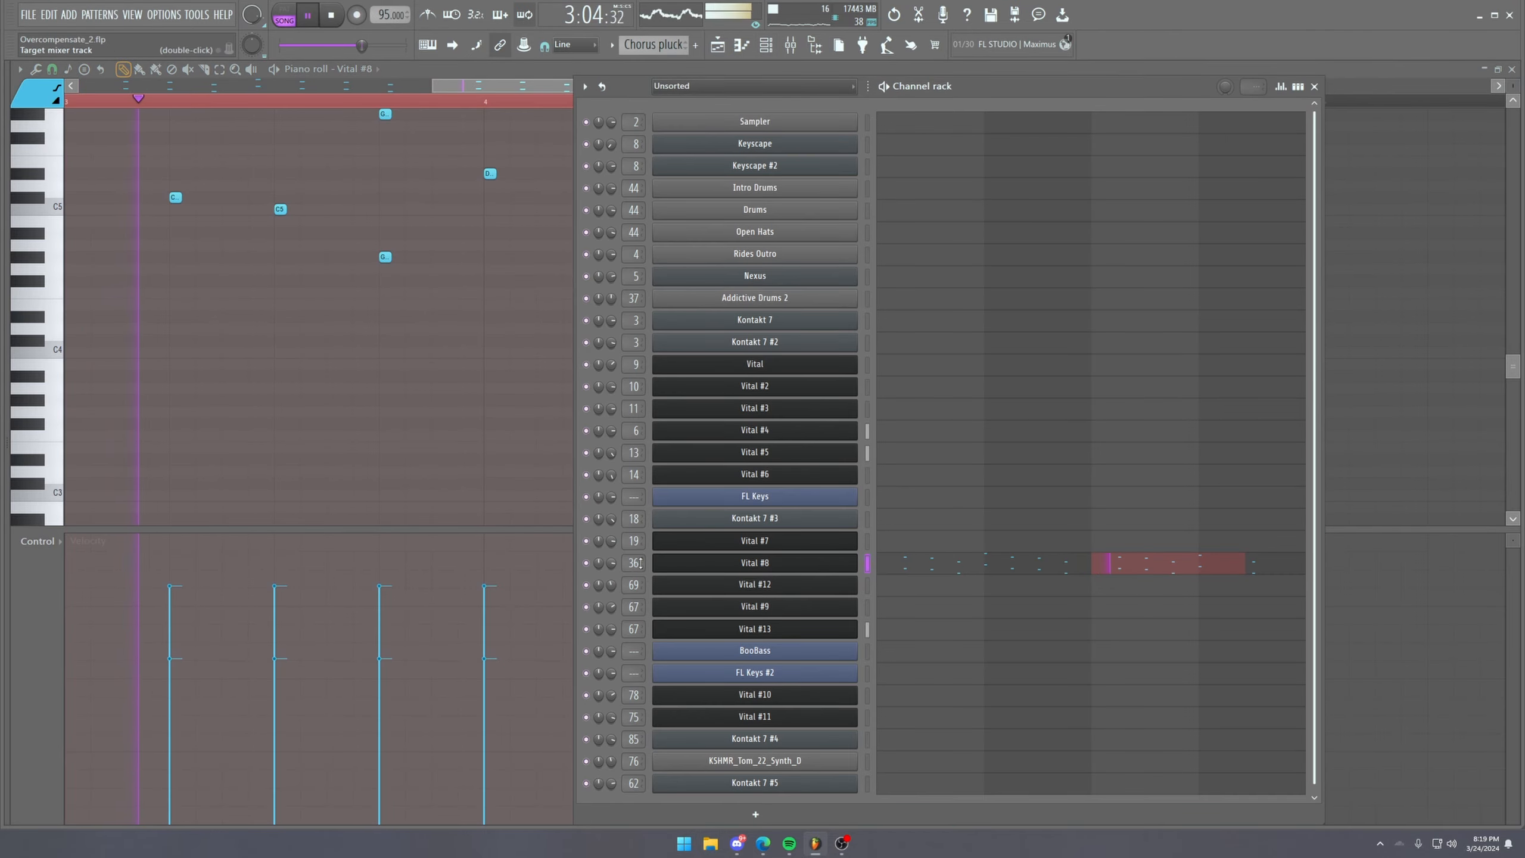
pyautogui.doubleClick(633, 564)
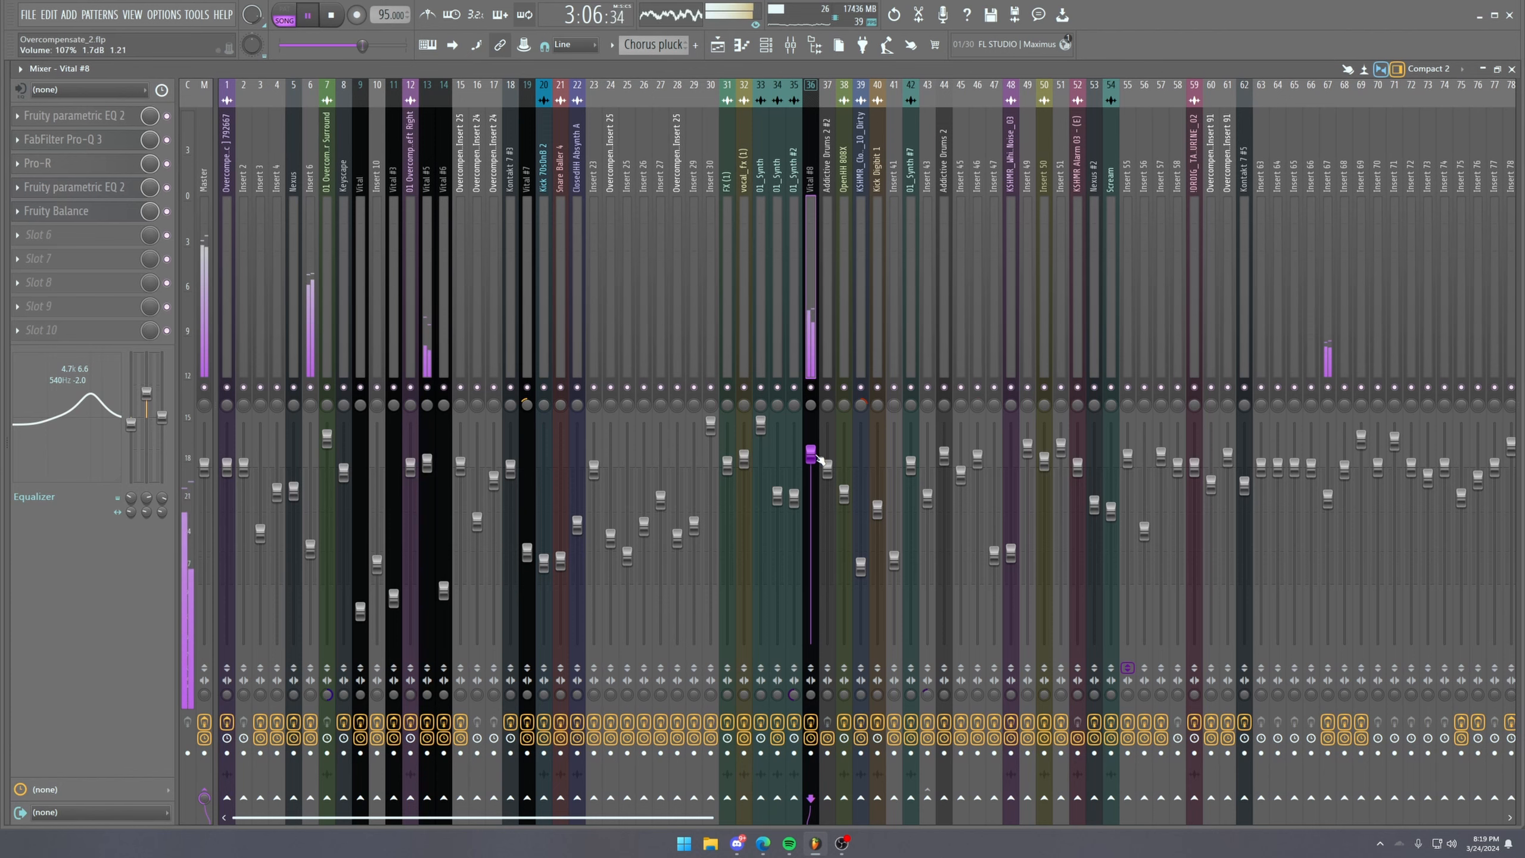
pyautogui.press('space')
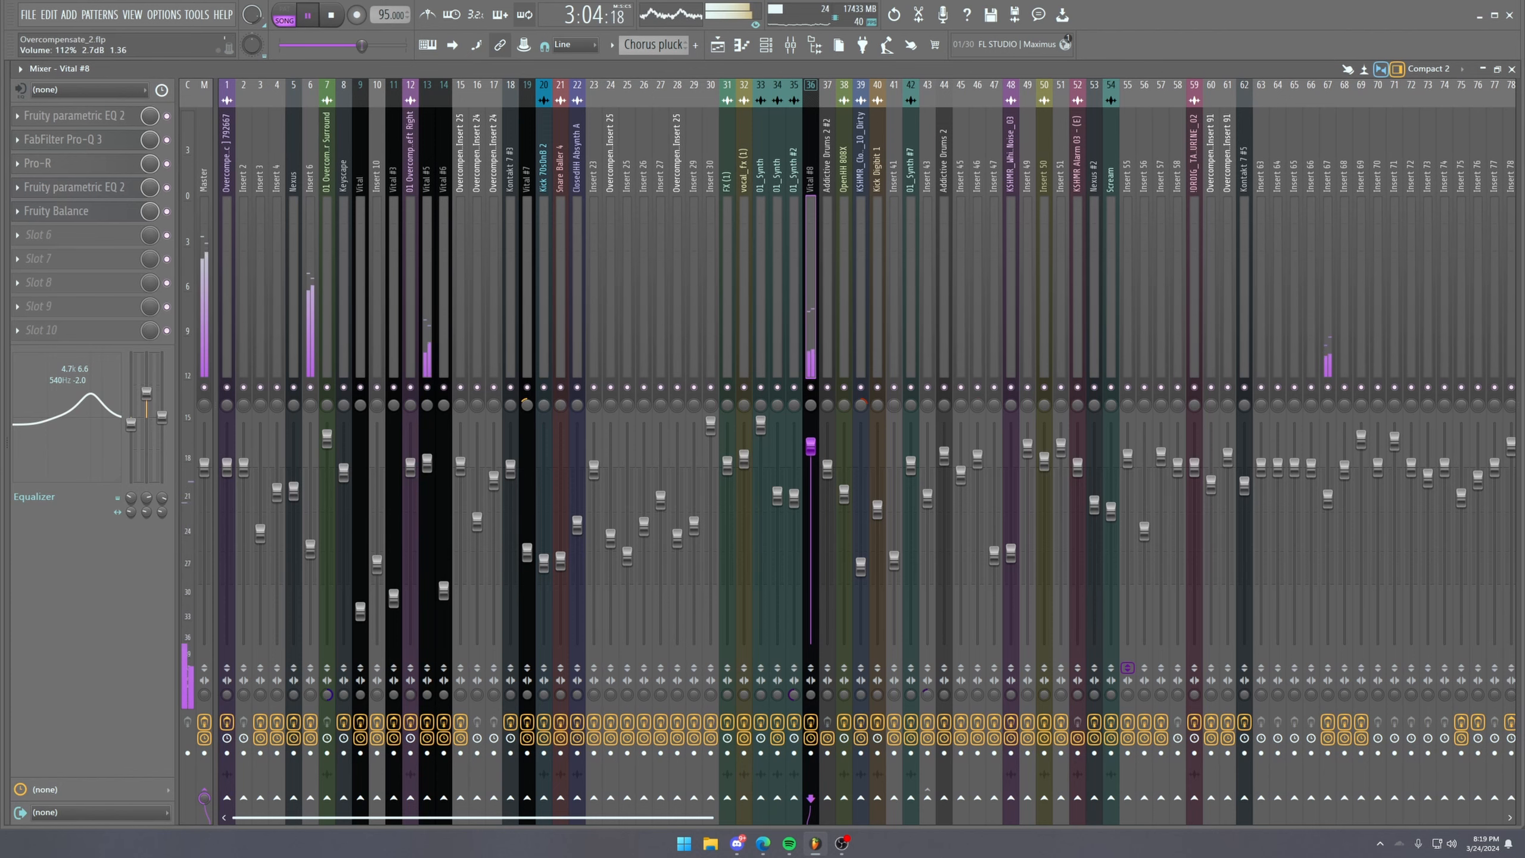
pyautogui.moveTo(812, 446); pyautogui.dragTo(812, 441)
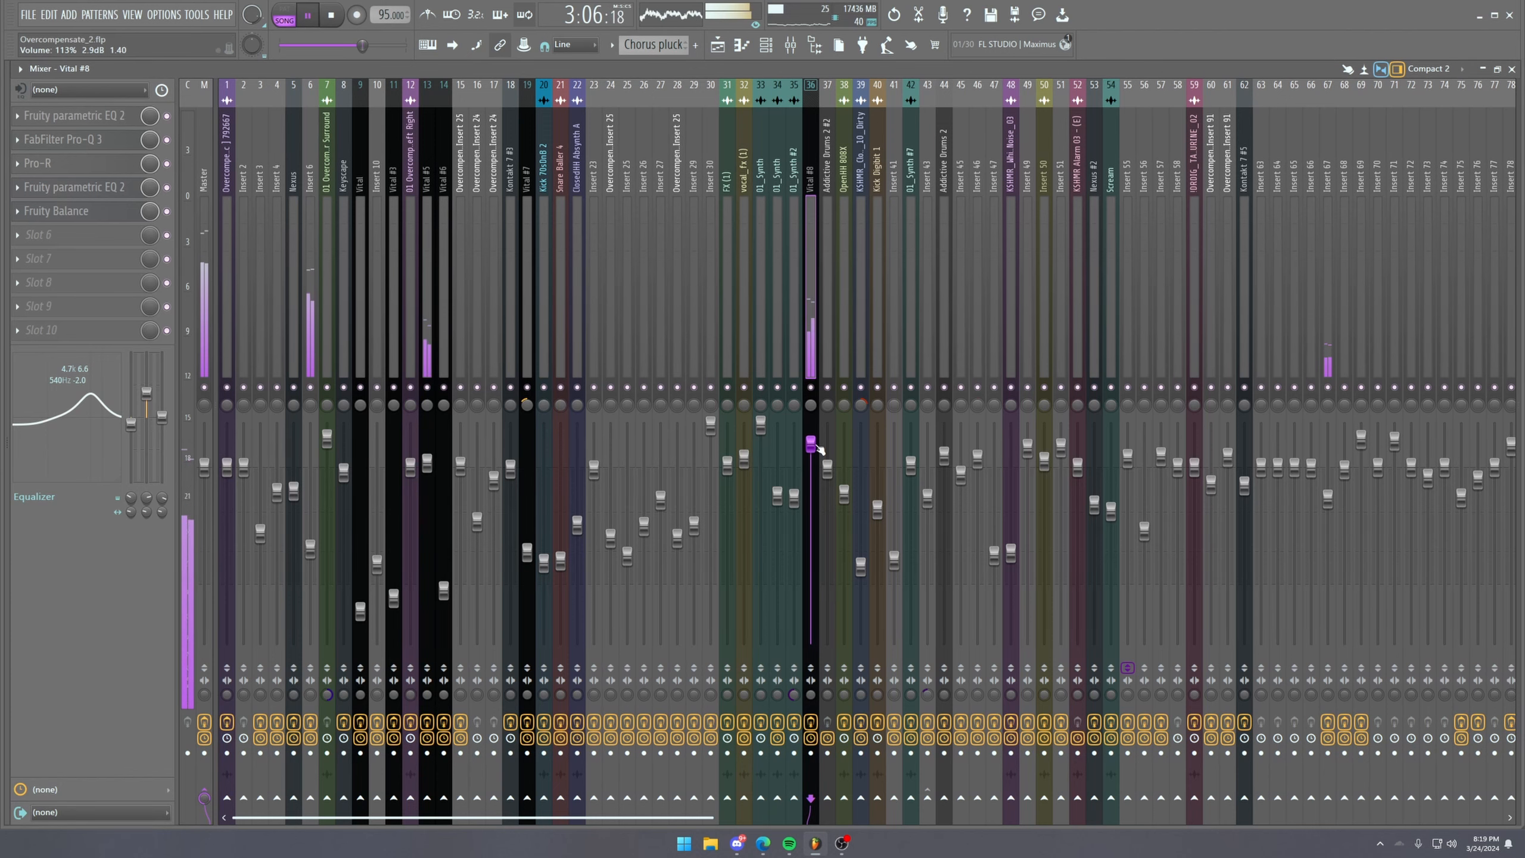
pyautogui.press('F5')
pyautogui.press('space')
# Solo the Gospel Sample track and set the playback position to the start of its clip at bar 75.
pyautogui.scroll(-3, 730, 104)
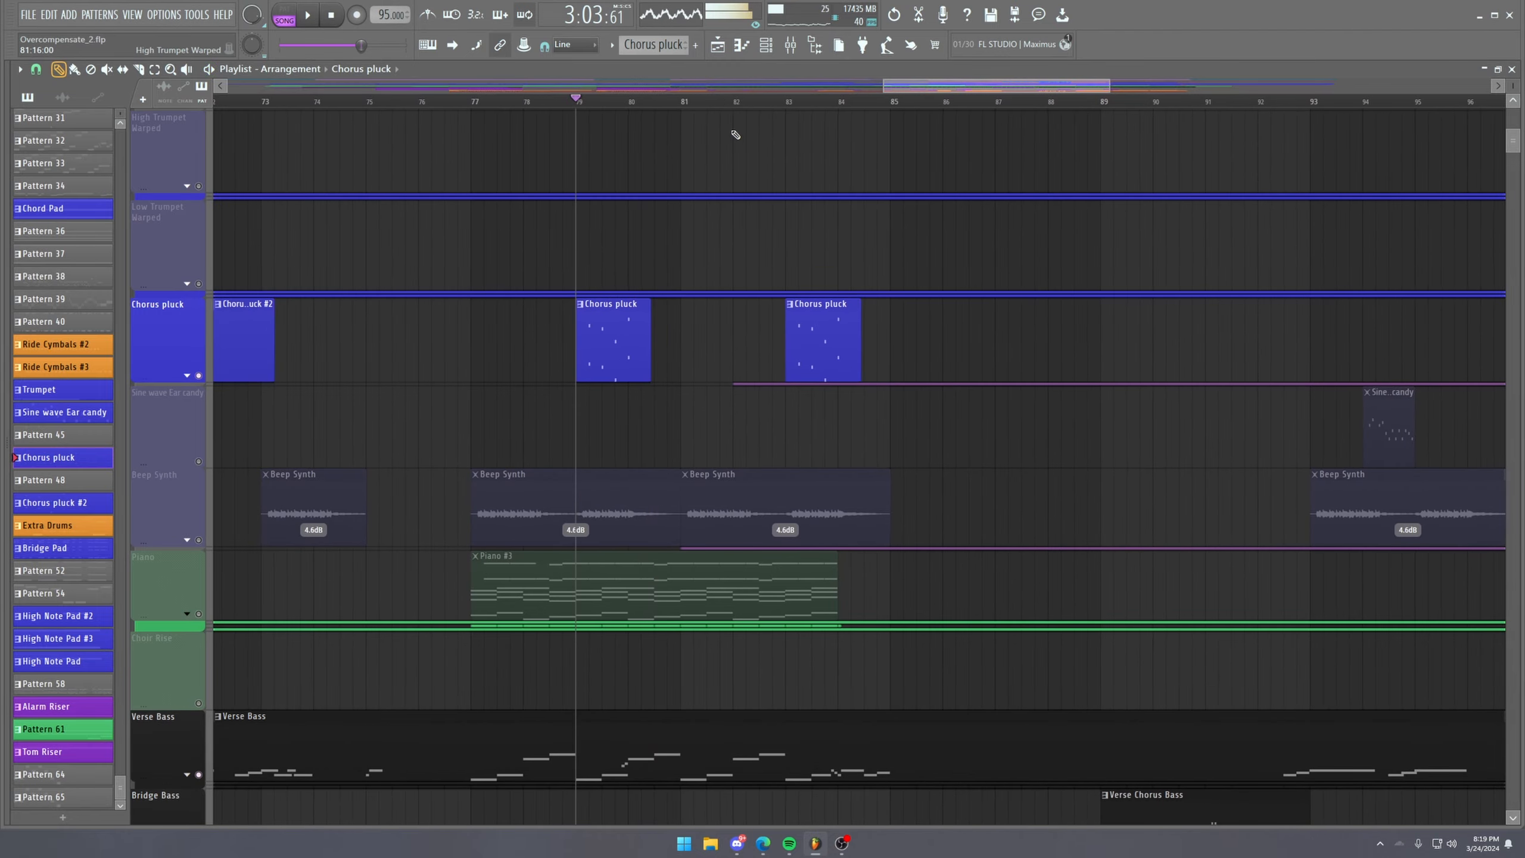
pyautogui.scroll(-10, 746, 303)
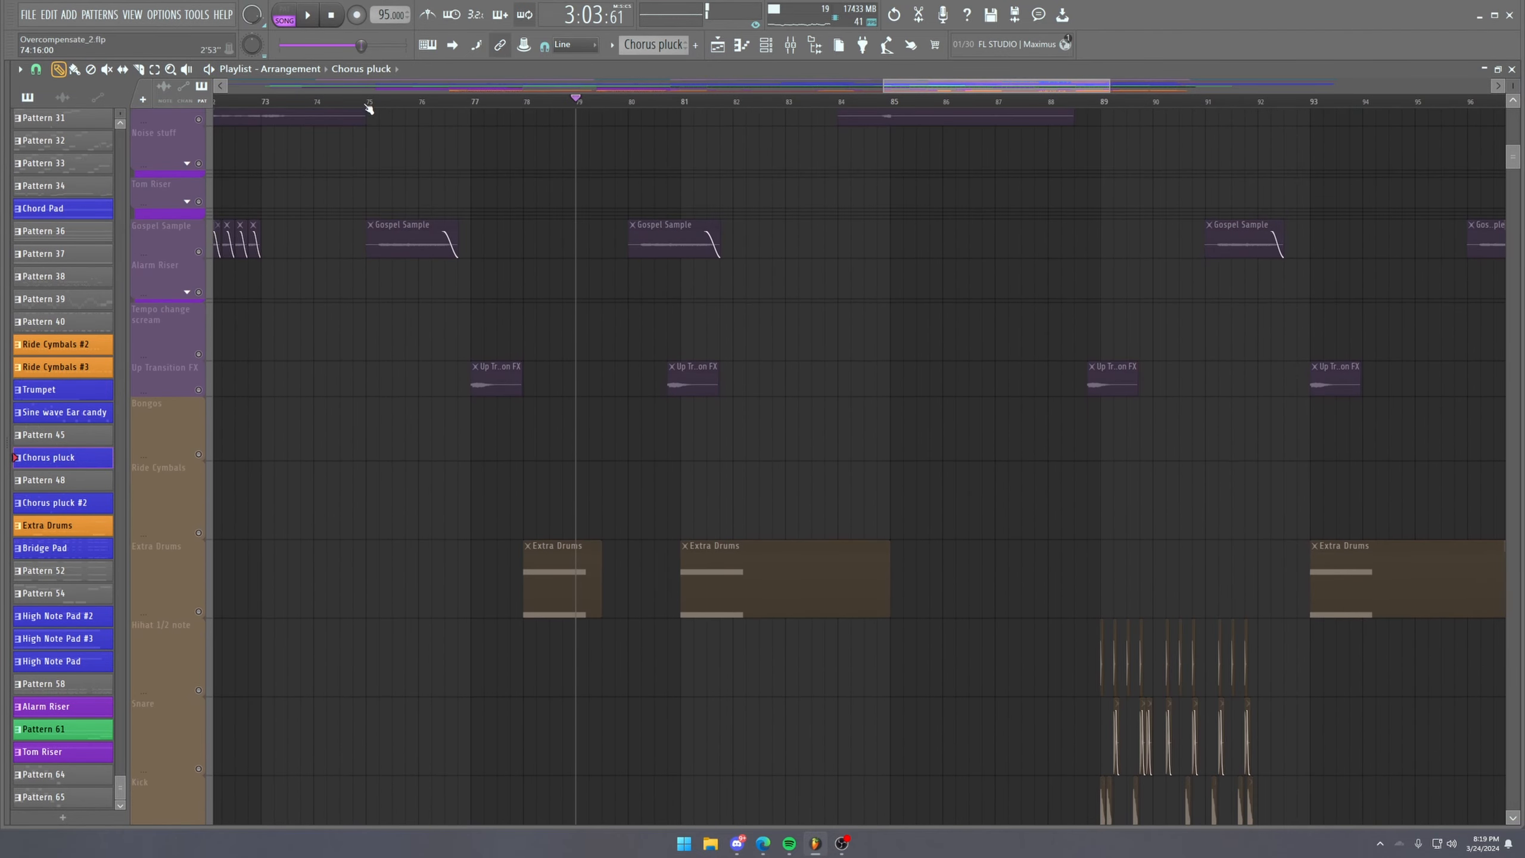
pyautogui.click(365, 105)
pyautogui.scroll(6, 365, 104)
pyautogui.click(199, 252)
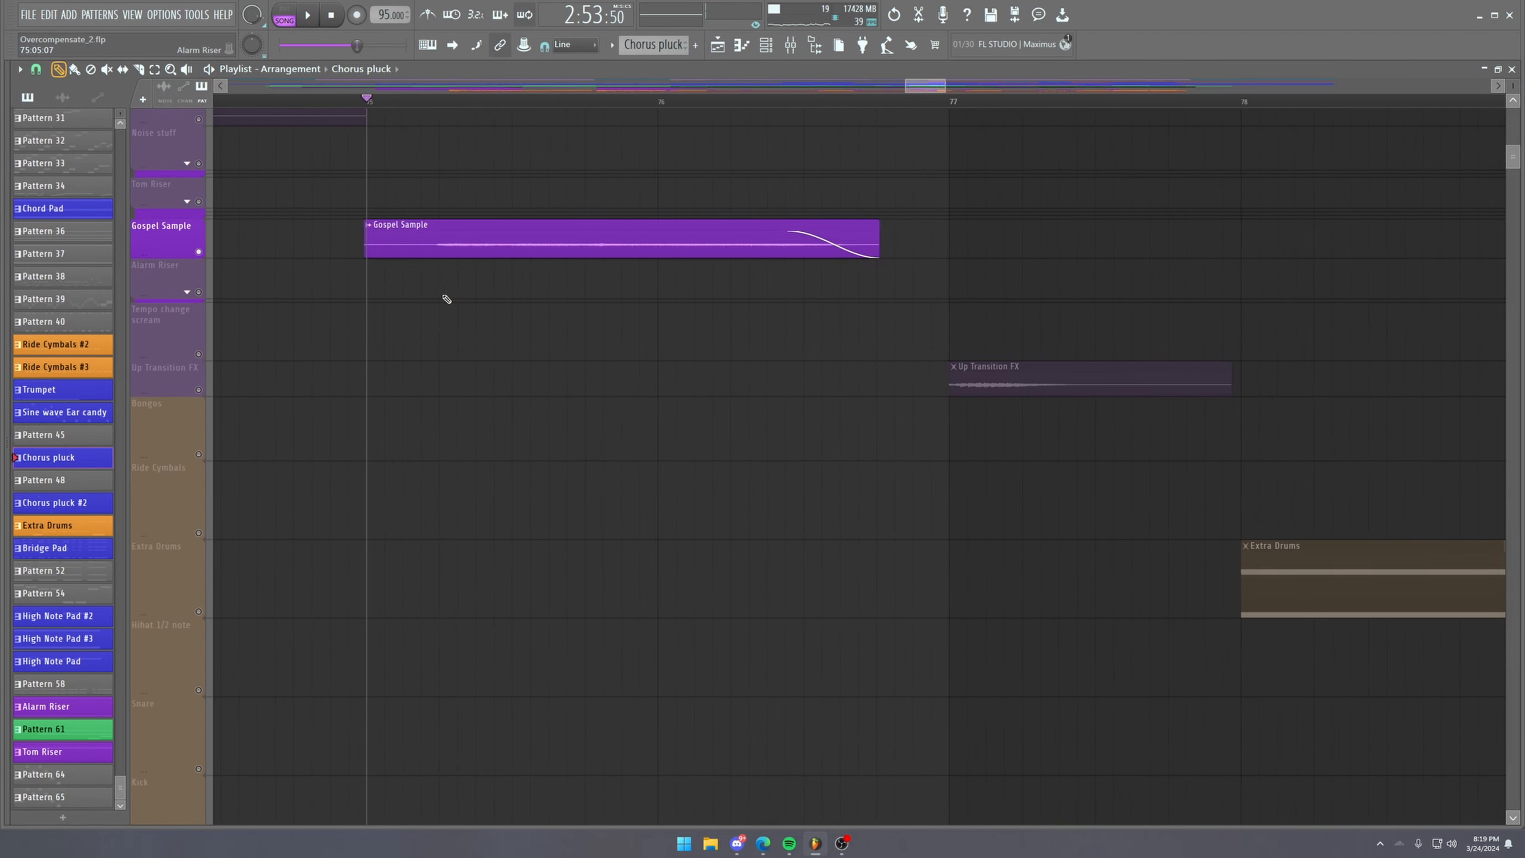
# View the Gospel Sample's audio clip settings, and play the clip while making its playlist track taller.
pyautogui.doubleClick(401, 246)
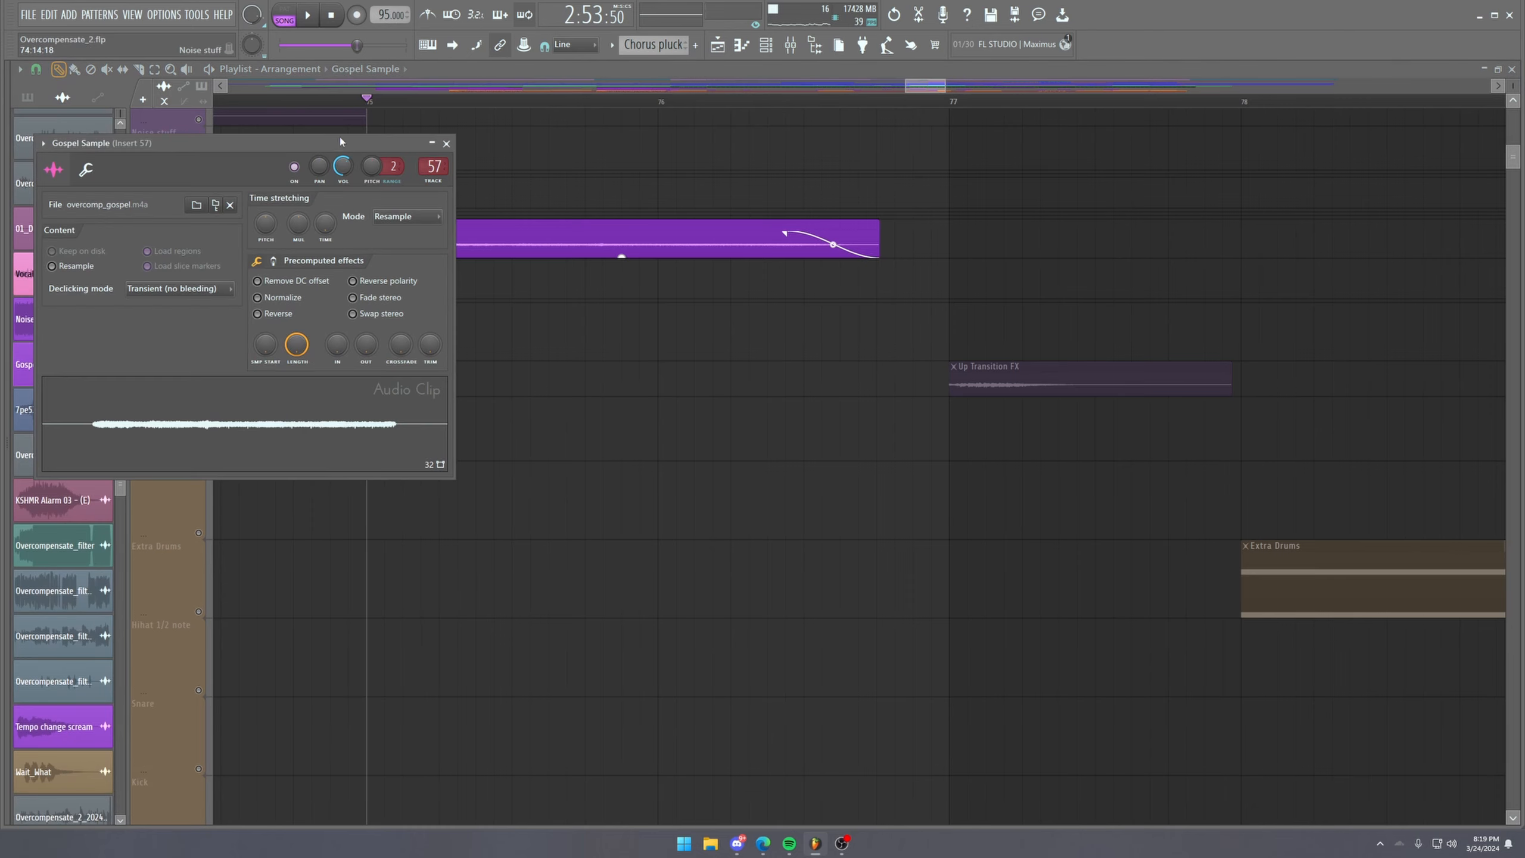
pyautogui.press('Escape')
pyautogui.press('space')
pyautogui.scroll(-3, 439, 109)
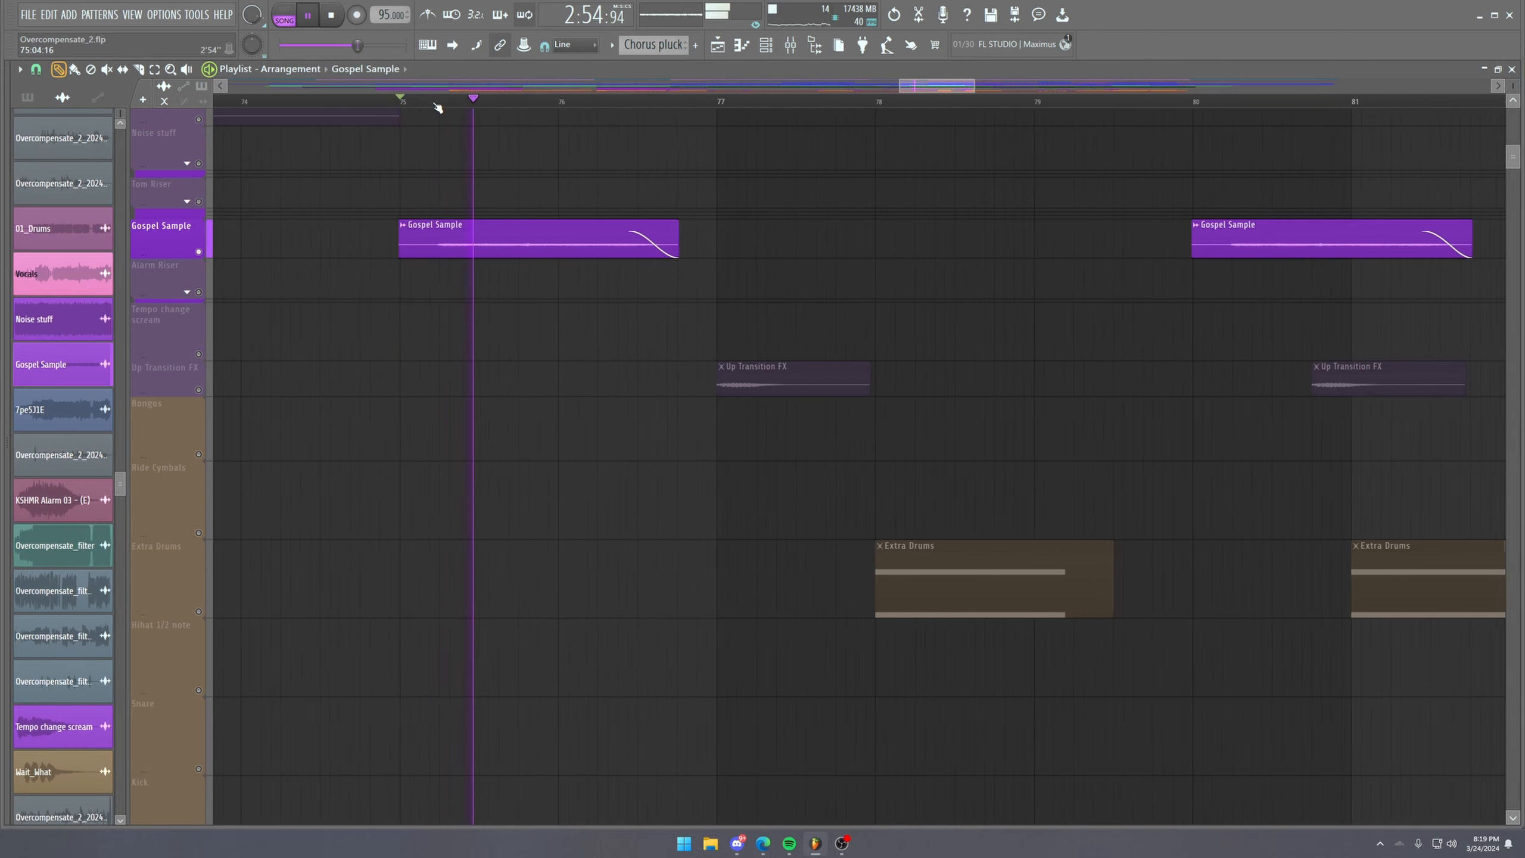
pyautogui.moveTo(210, 259); pyautogui.dragTo(208, 338)
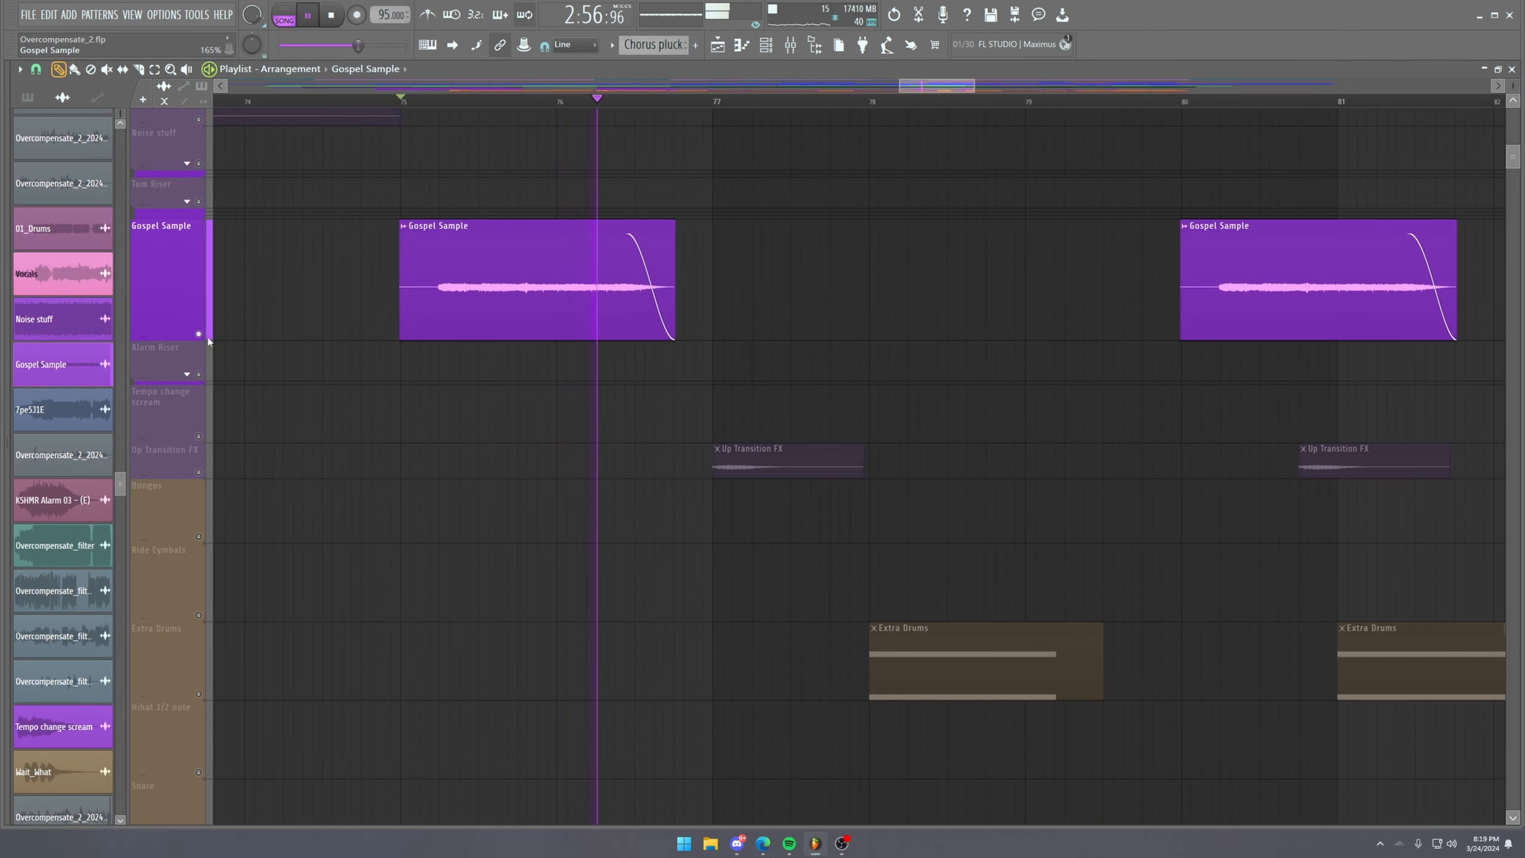
pyautogui.press('space')
# Extend the end of the Gospel Sample clip at bar 75, remove its fade-out, and play it from just after bar 76.
pyautogui.moveTo(671, 227); pyautogui.dragTo(701, 227)
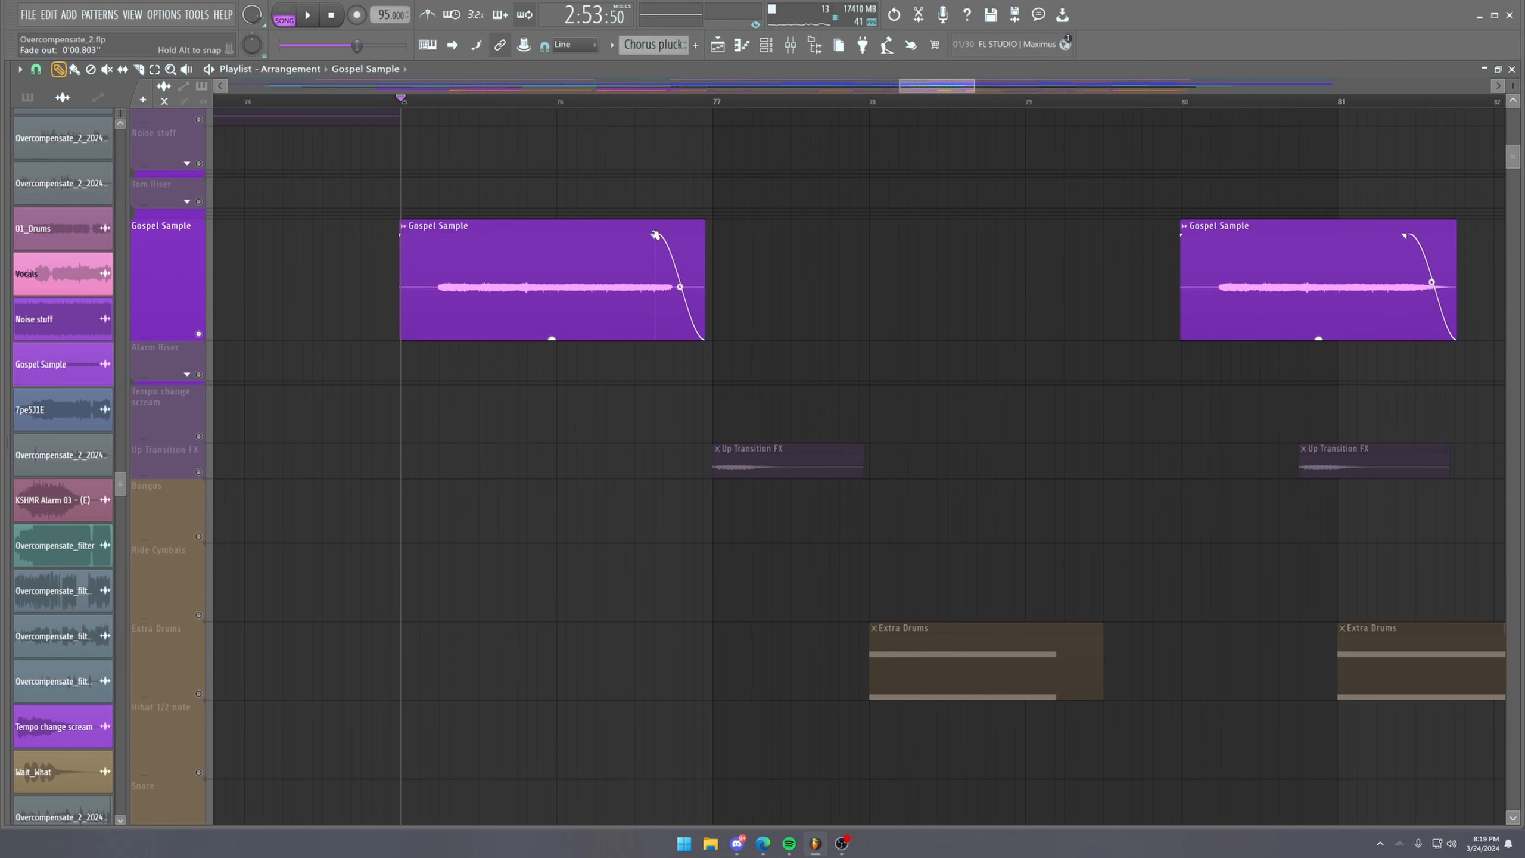
pyautogui.click(619, 103)
pyautogui.press('space')
pyautogui.scroll(2, 622, 104)
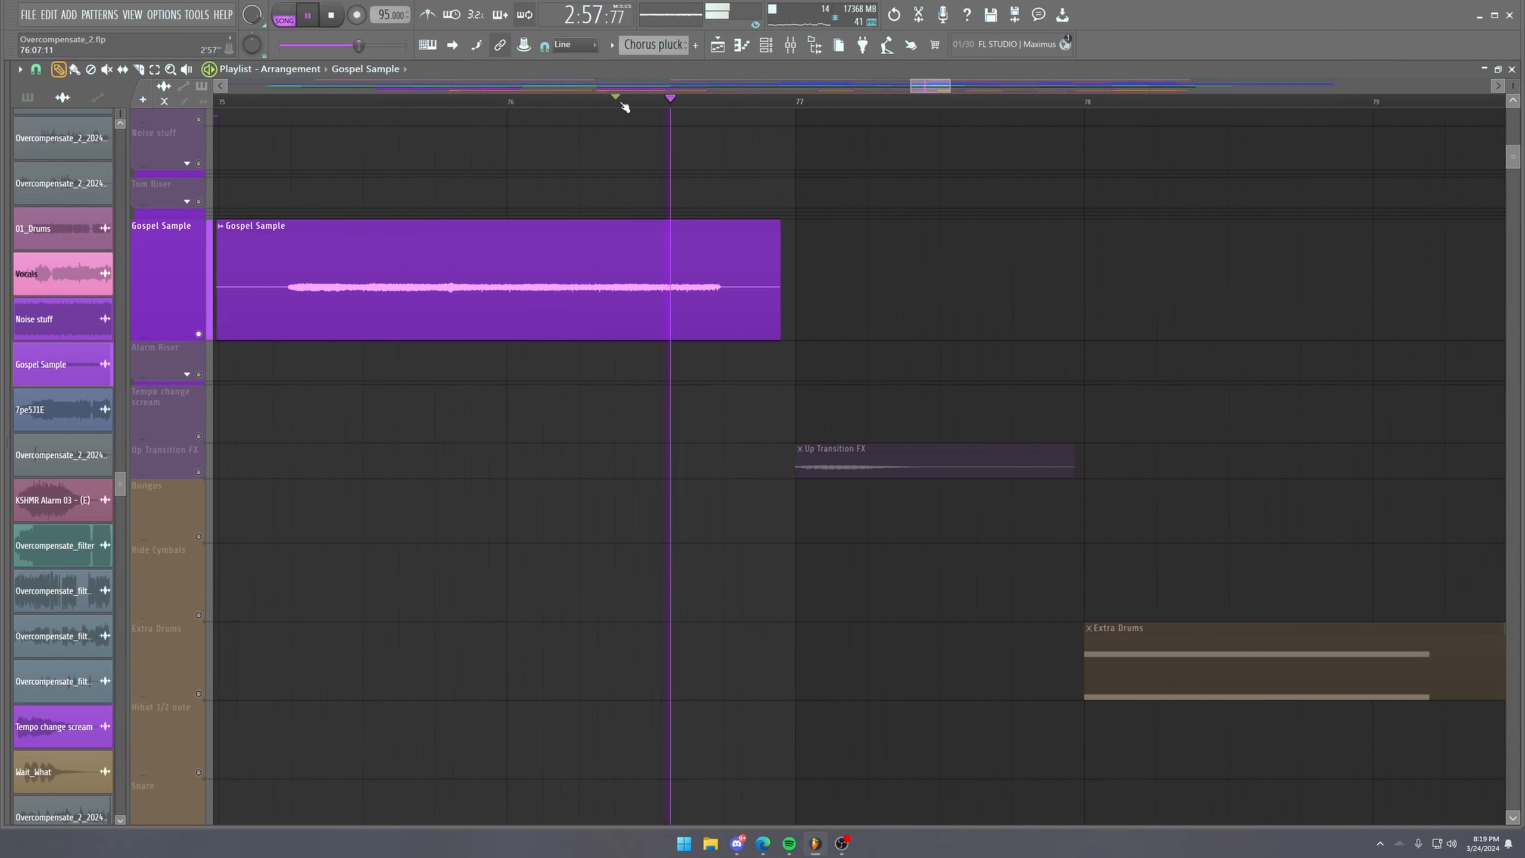
# Undo the Gospel Sample clip's end resize, play it from bar 76, then stop playback and reduce the track's height.
pyautogui.hotkey('ctrl', 'z')
pyautogui.click(622, 103)
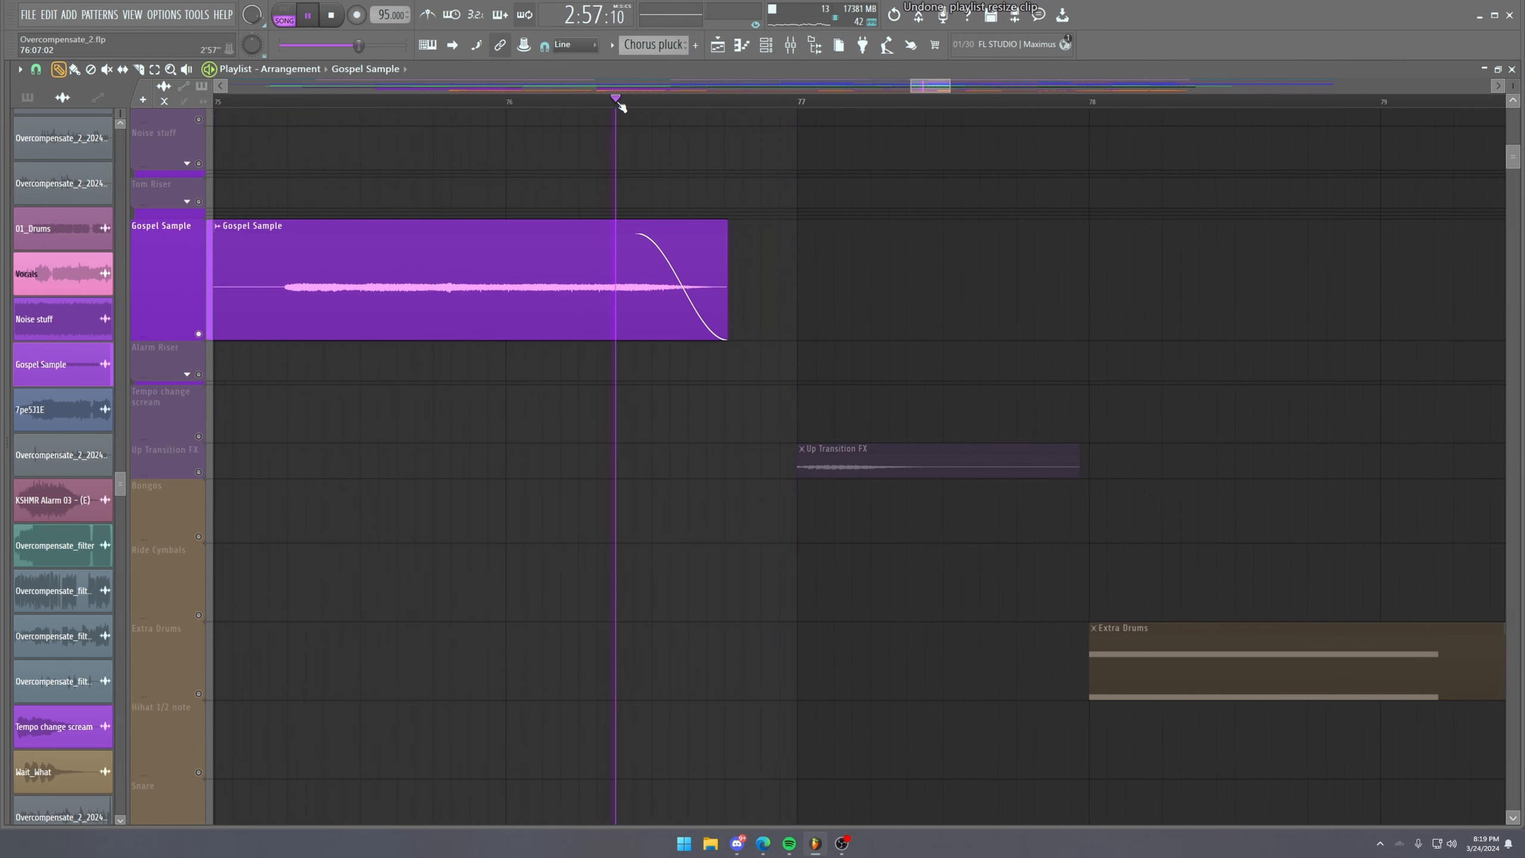
pyautogui.scroll(-4, 625, 105)
pyautogui.scroll(-3, 624, 107)
pyautogui.press('space')
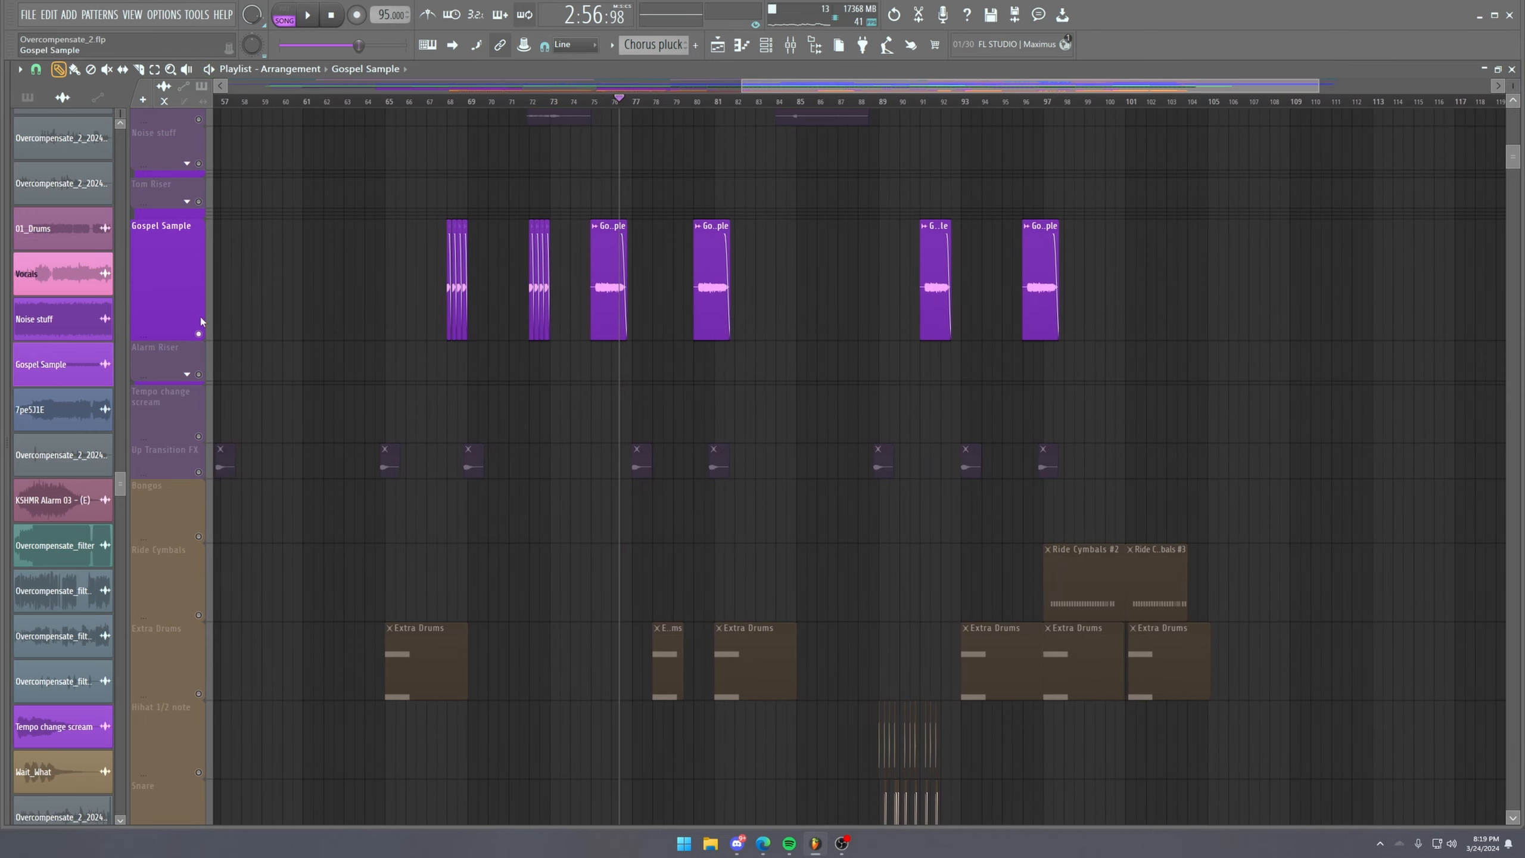
pyautogui.moveTo(176, 335); pyautogui.dragTo(212, 243)
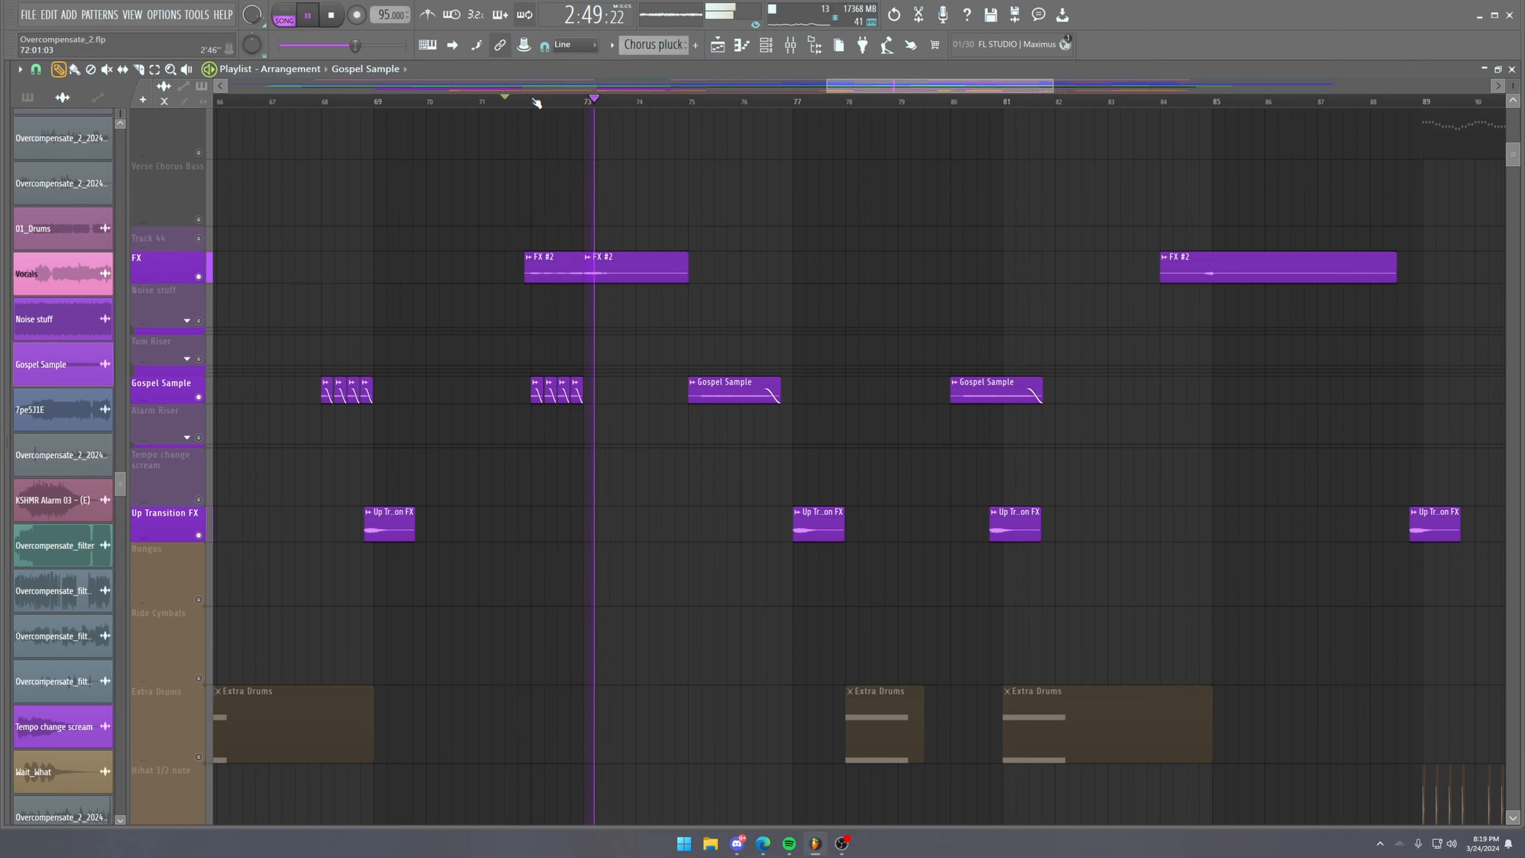
# Solo the Hihat 1/2 note, Snare and Kick tracks and play their clips from bar 89.
pyautogui.scroll(-3, 570, 101)
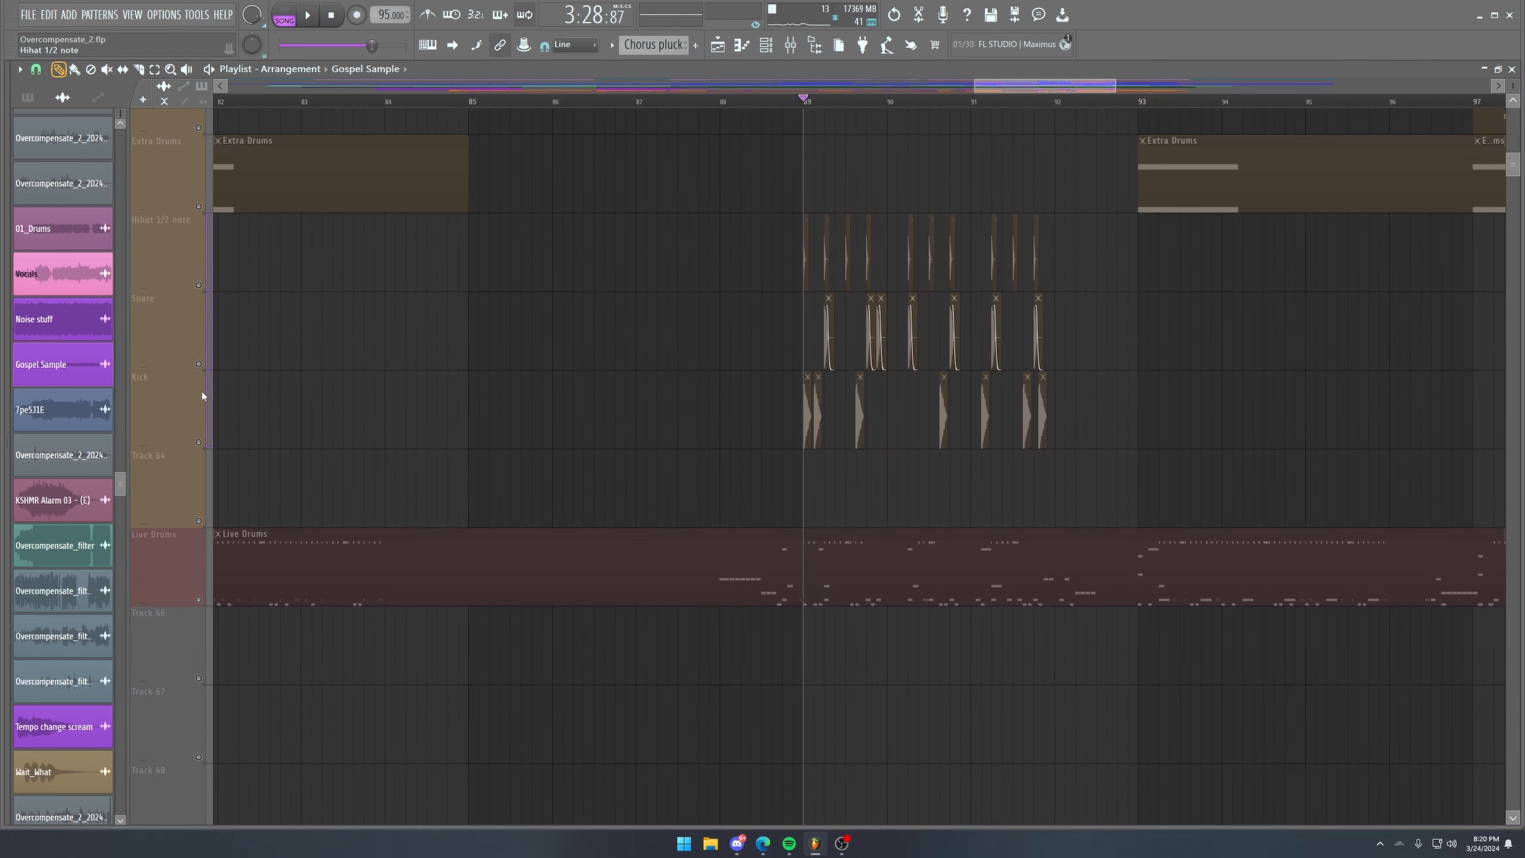
pyautogui.click(207, 443)
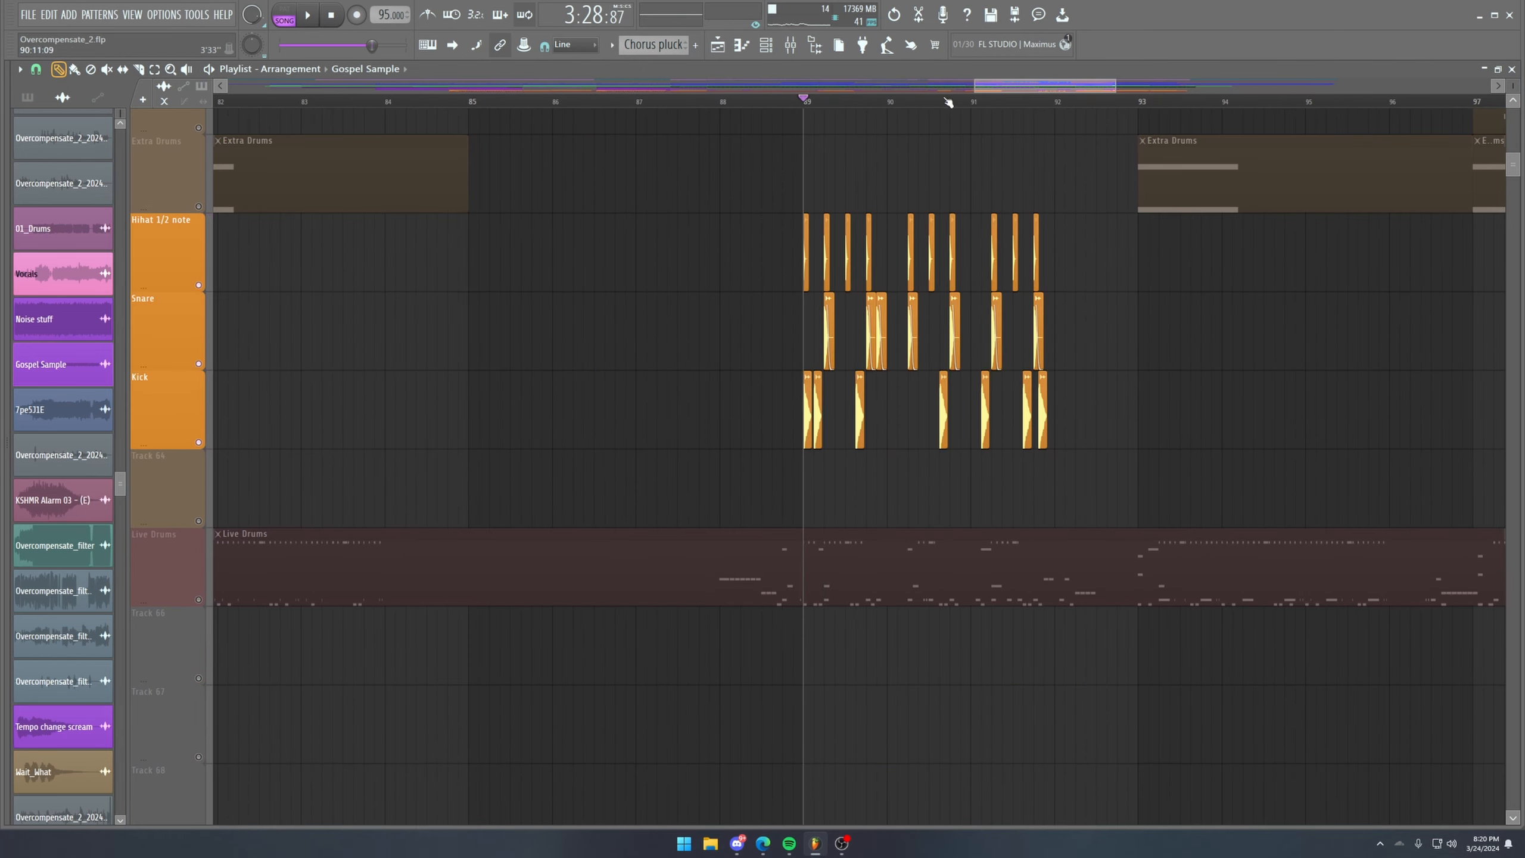
pyautogui.press('space')
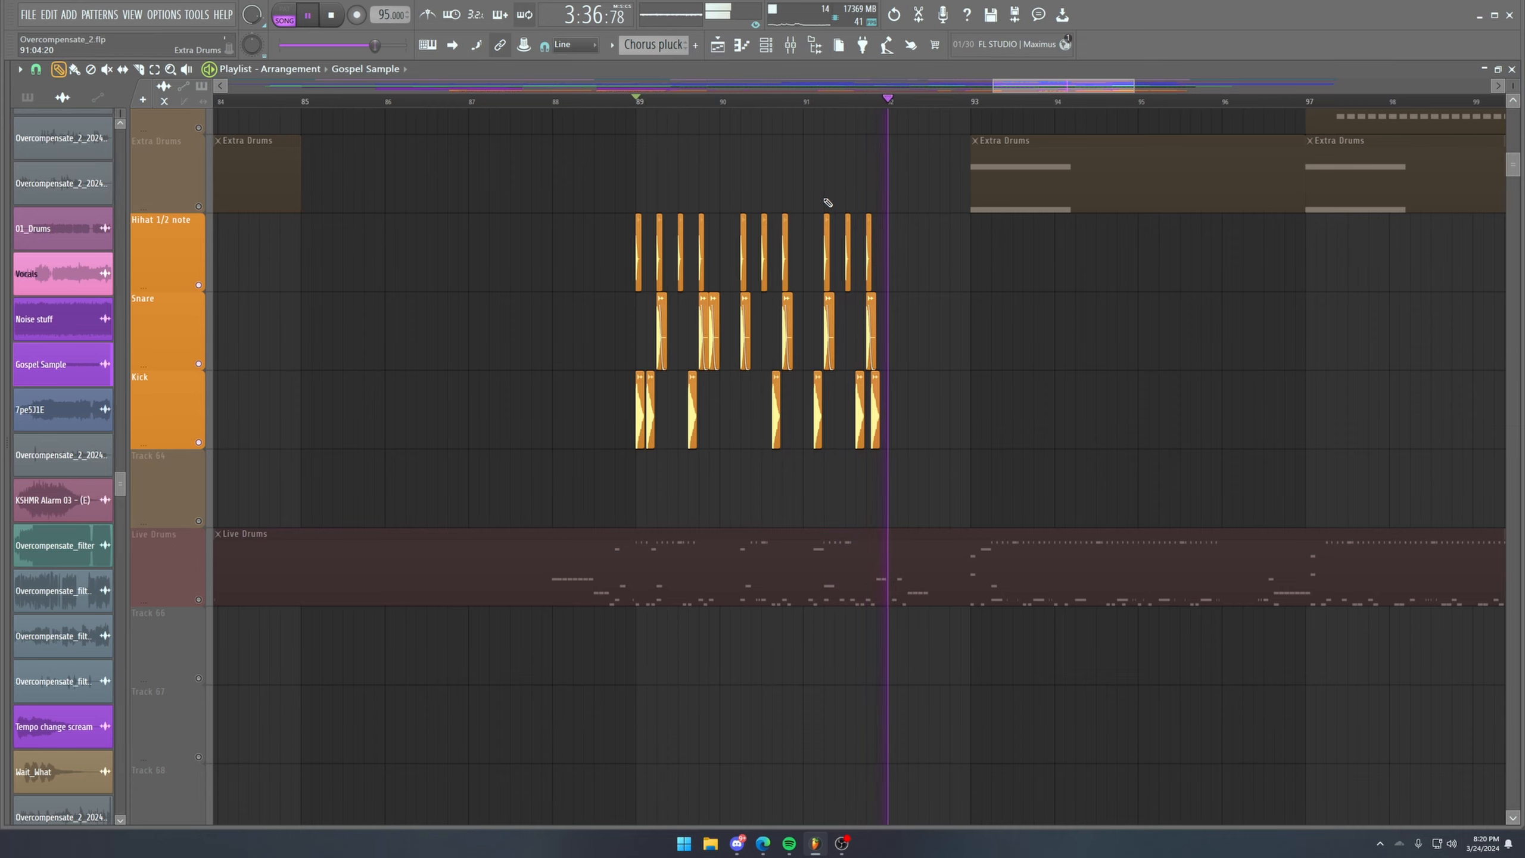
pyautogui.press('space')
# Solo the Live Drums track, set the playback position near bar 49, and open the clip's notes in the piano roll.
pyautogui.scroll(-5, 855, 103)
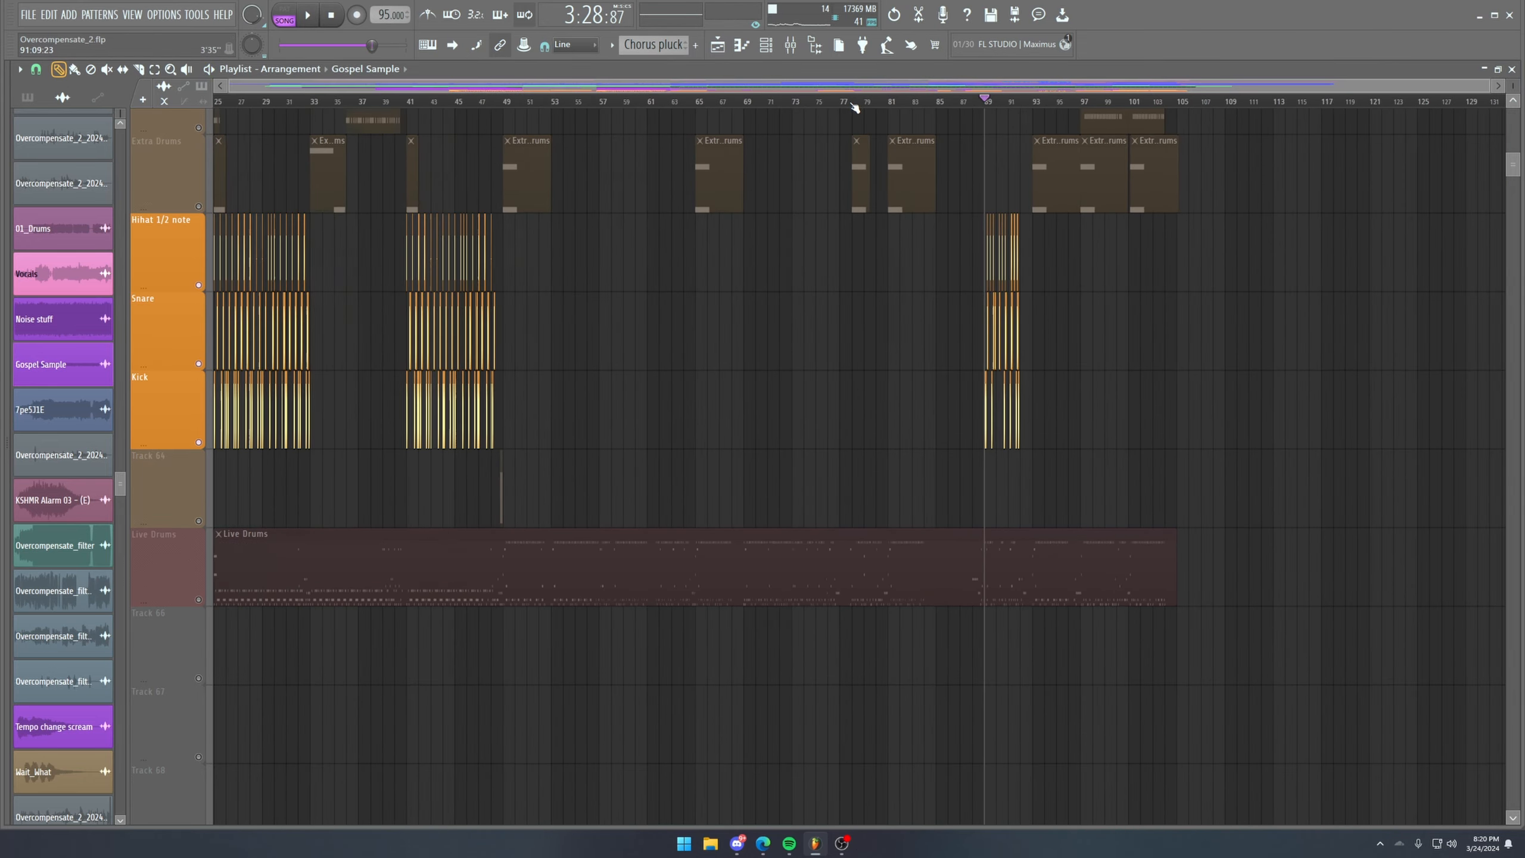
pyautogui.scroll(-2, 854, 106)
pyautogui.scroll(-4, 548, 360)
pyautogui.click(490, 255)
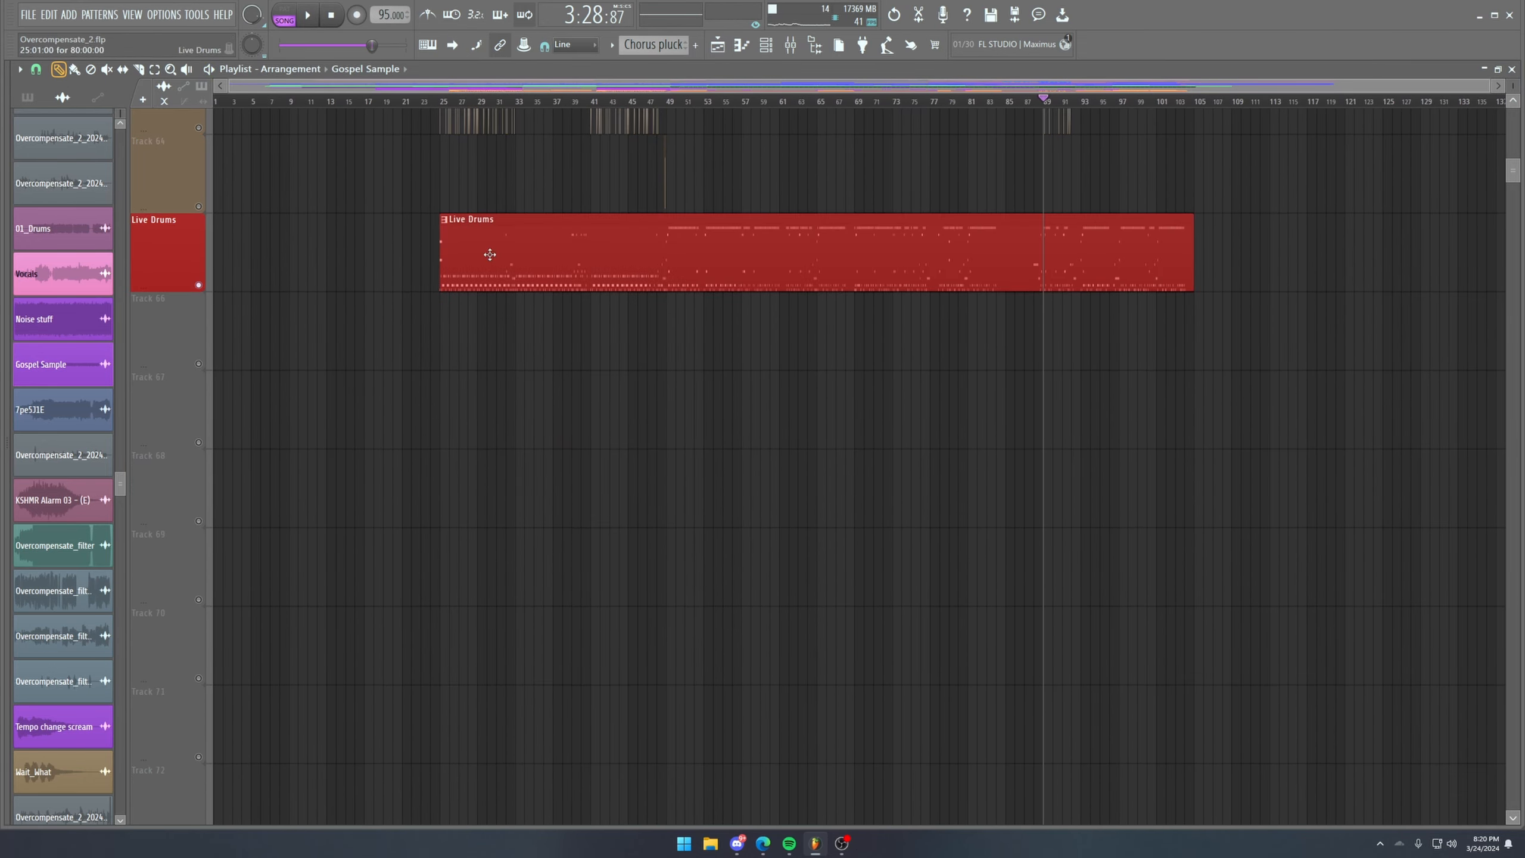
pyautogui.click(690, 103)
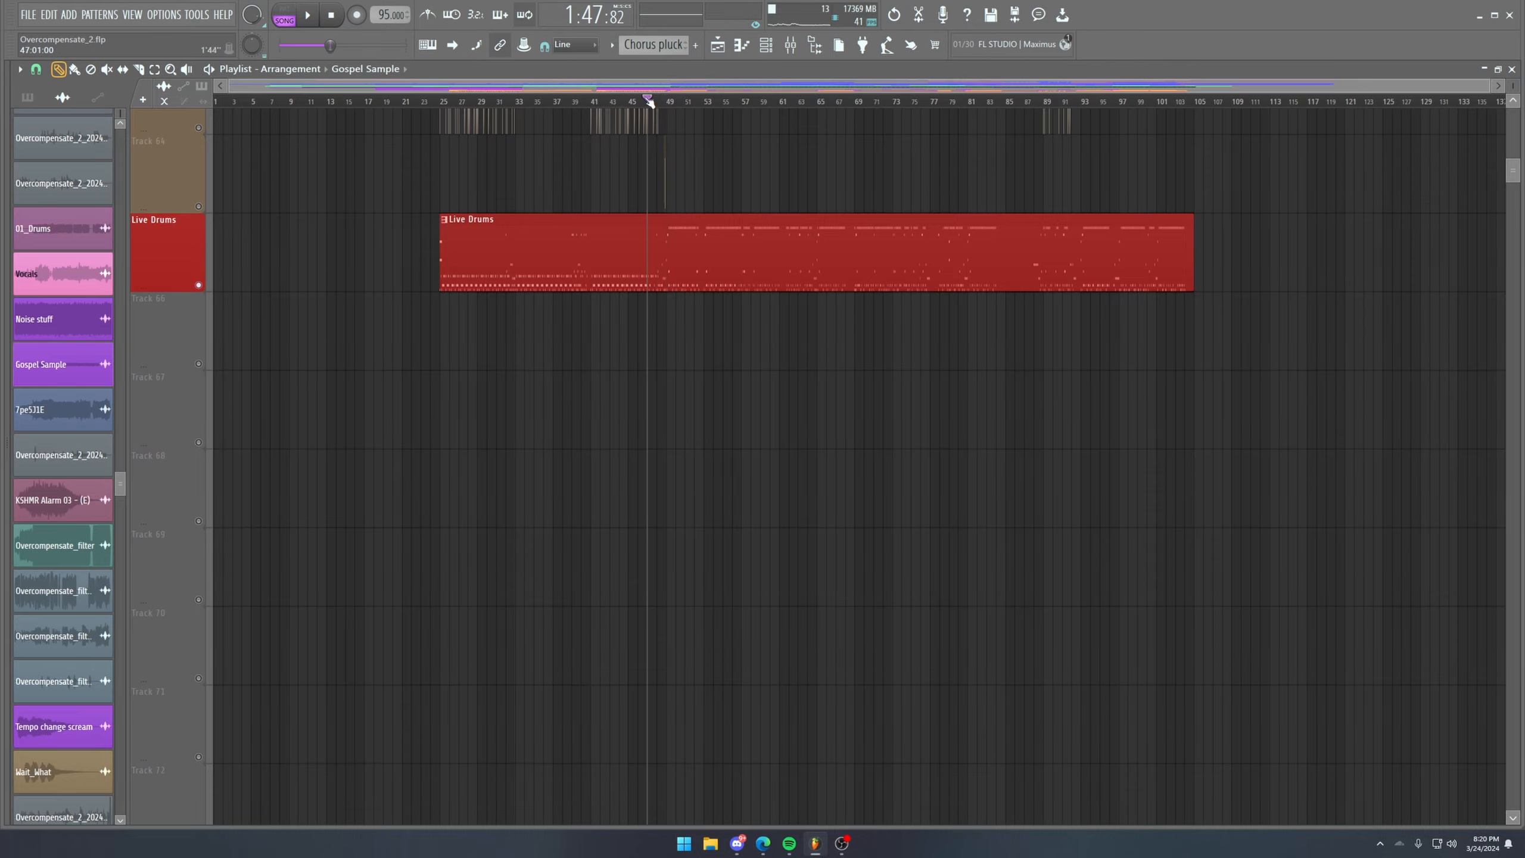
pyautogui.scroll(6, 690, 215)
pyautogui.doubleClick(696, 225)
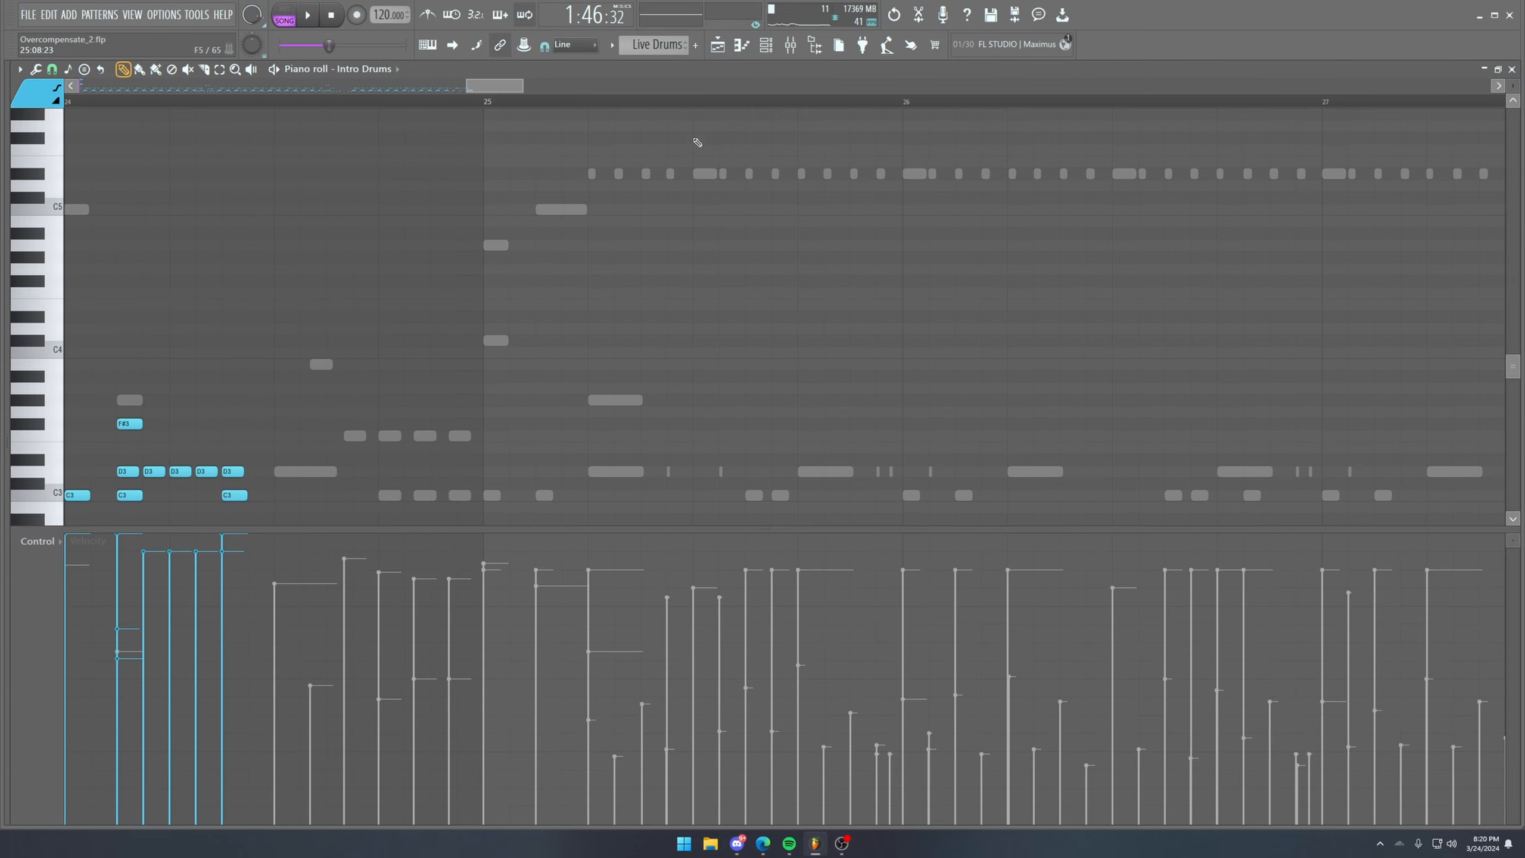
# Open the Drums channel's Addictive Drums 2 instrument from the channel rack and reposition its window.
pyautogui.click(764, 50)
pyautogui.click(789, 215)
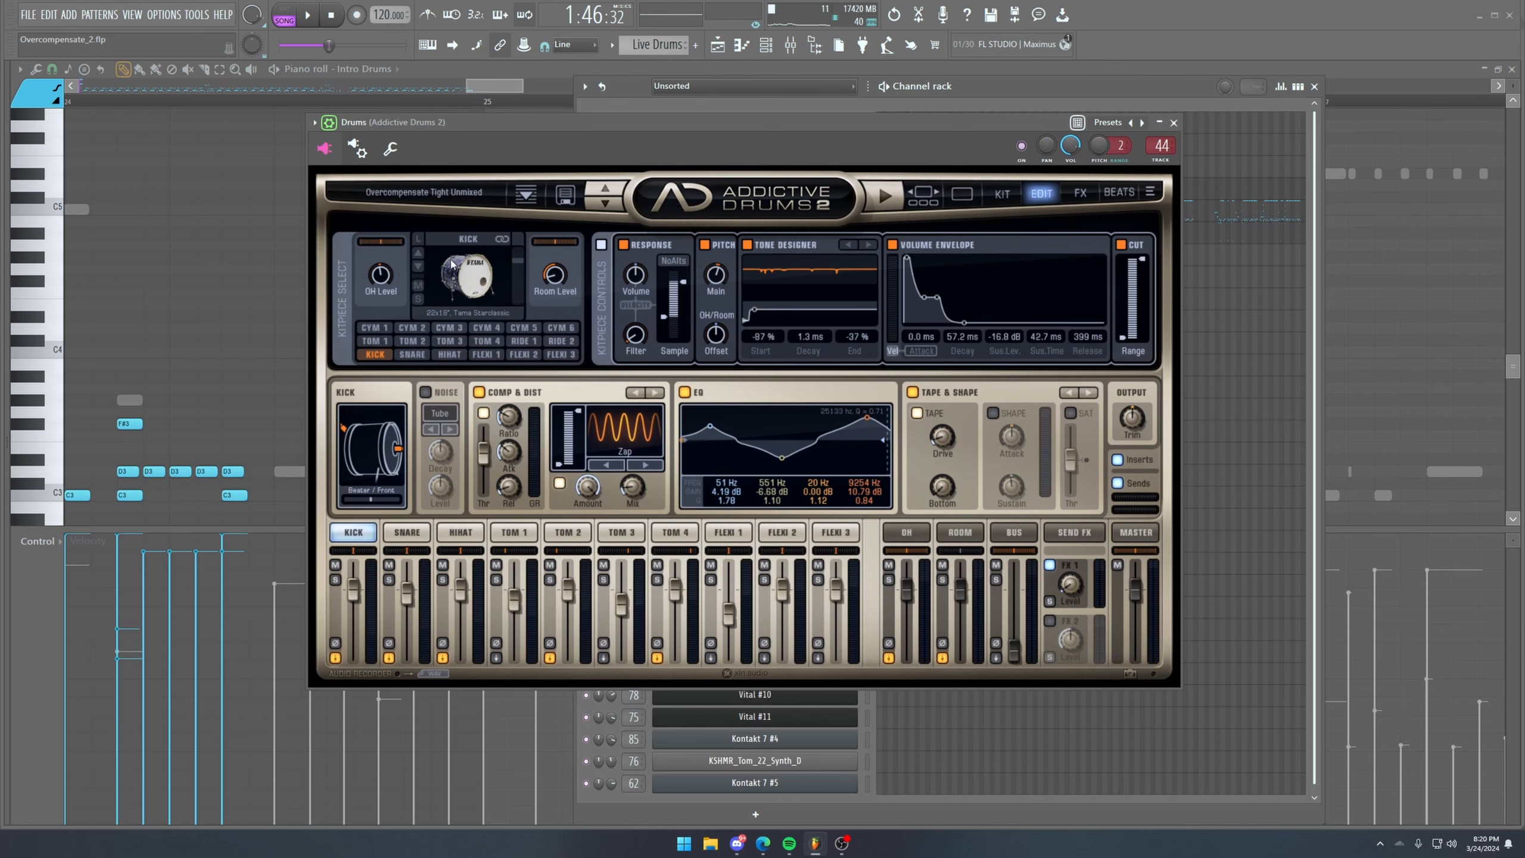
pyautogui.click(313, 124)
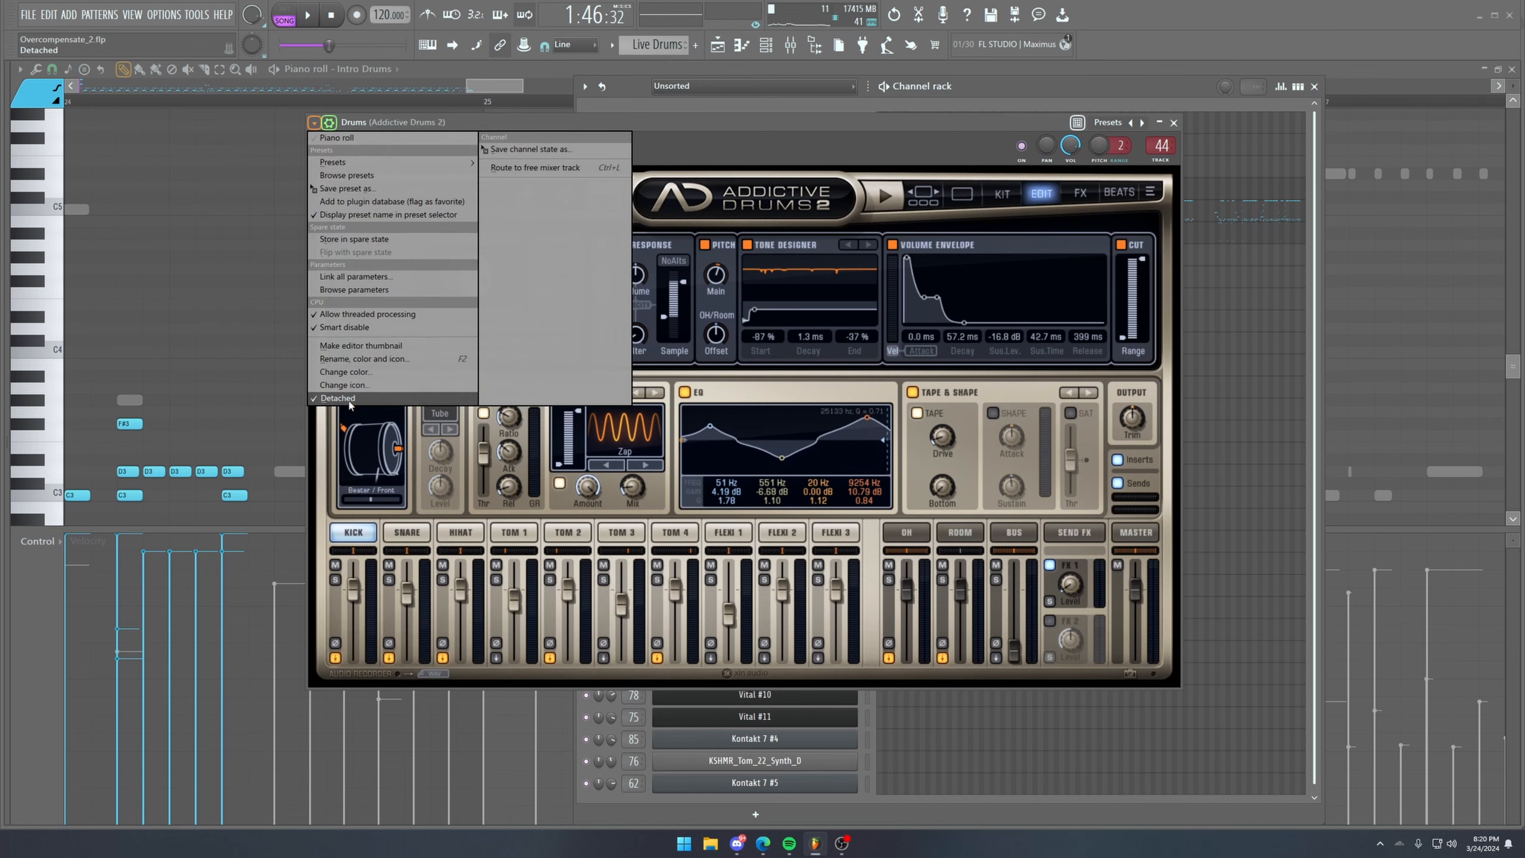
pyautogui.click(429, 403)
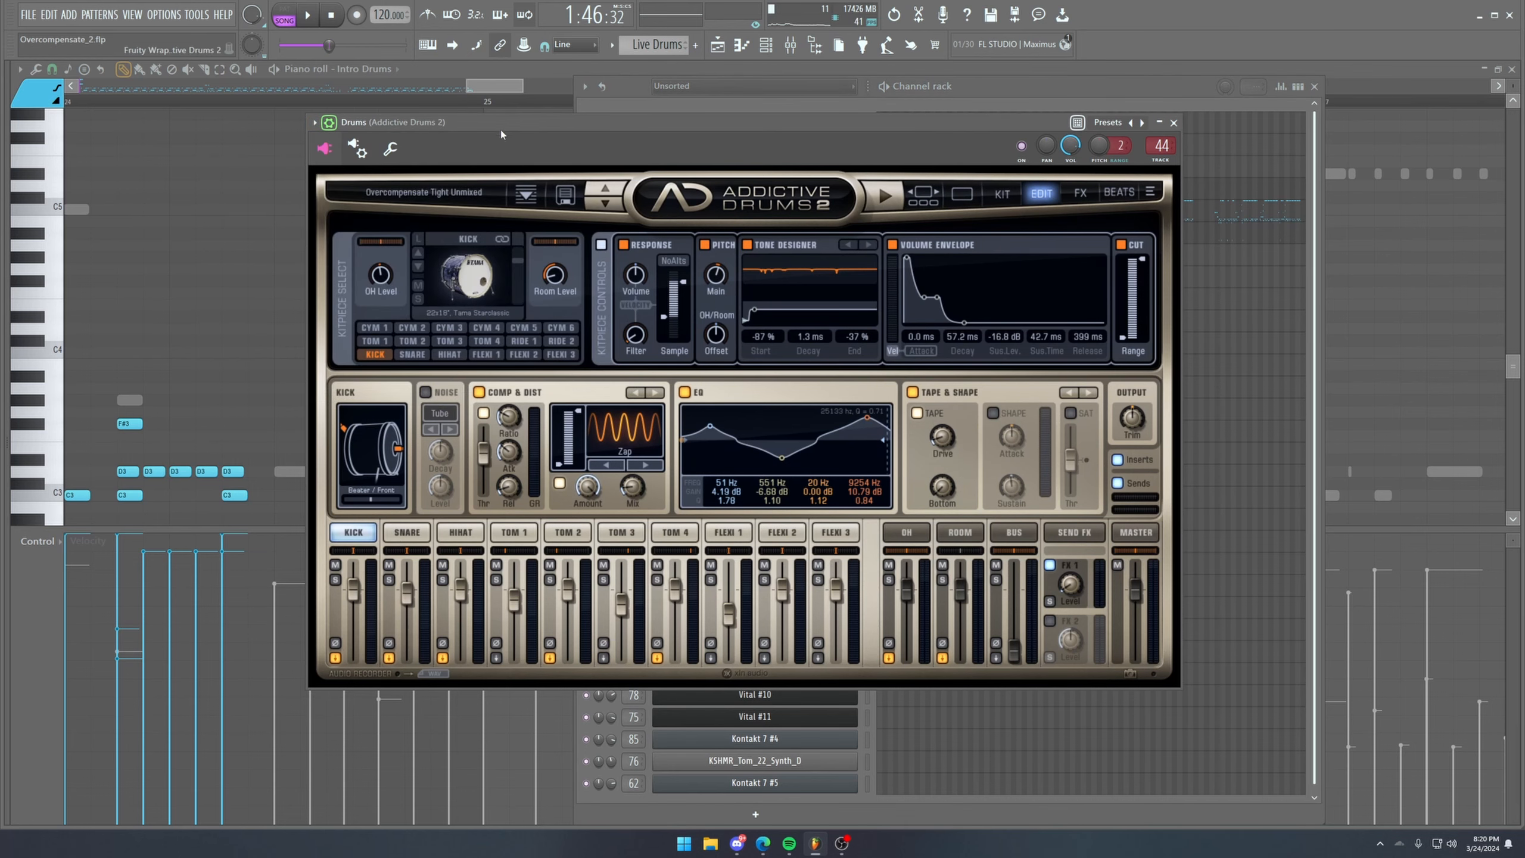
pyautogui.moveTo(503, 134); pyautogui.dragTo(543, 119)
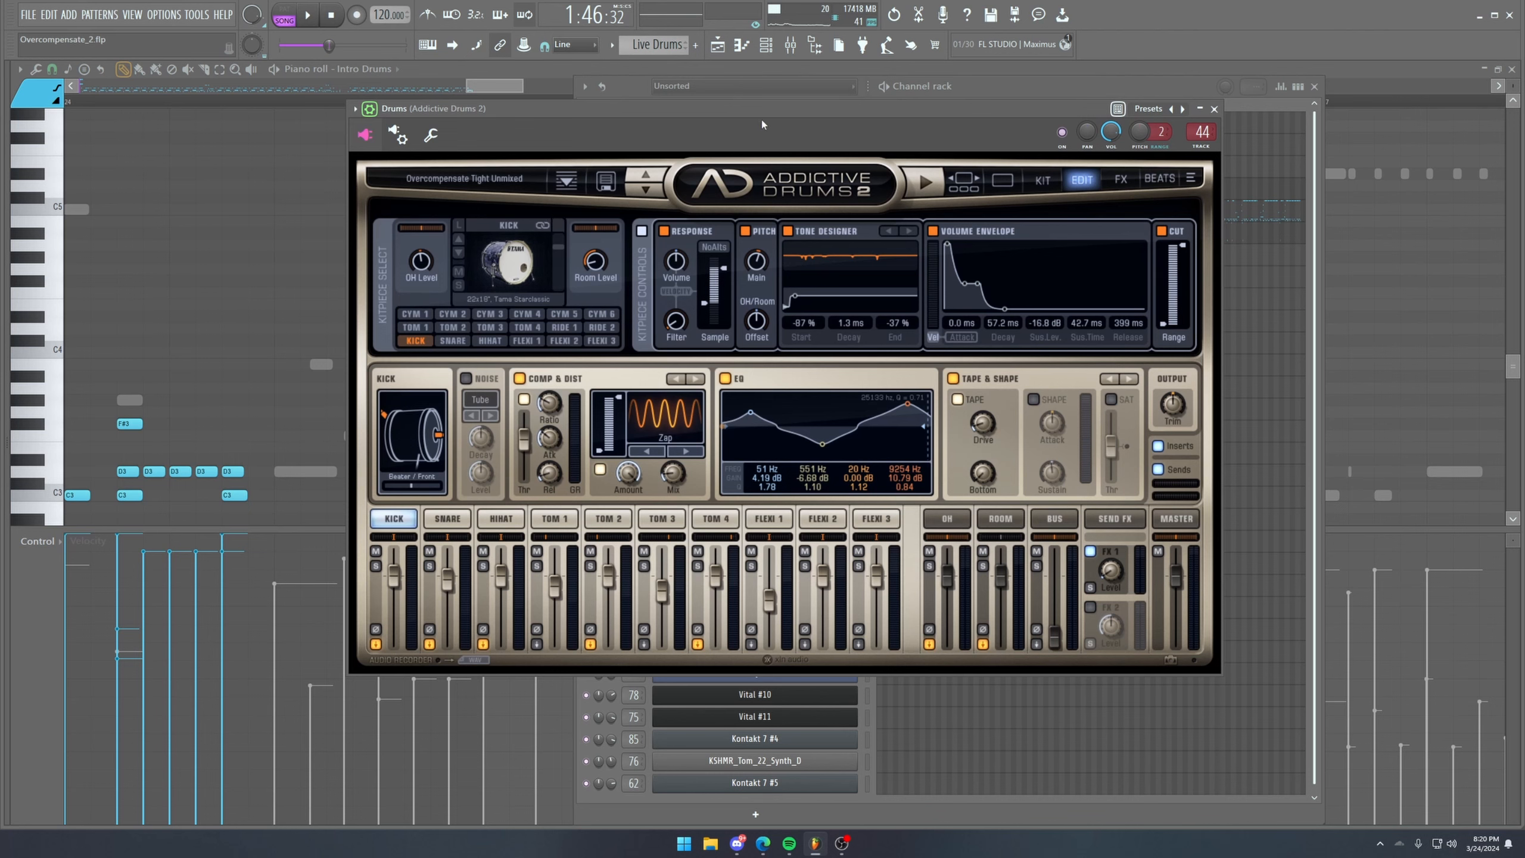
pyautogui.press('space')
pyautogui.press('space')
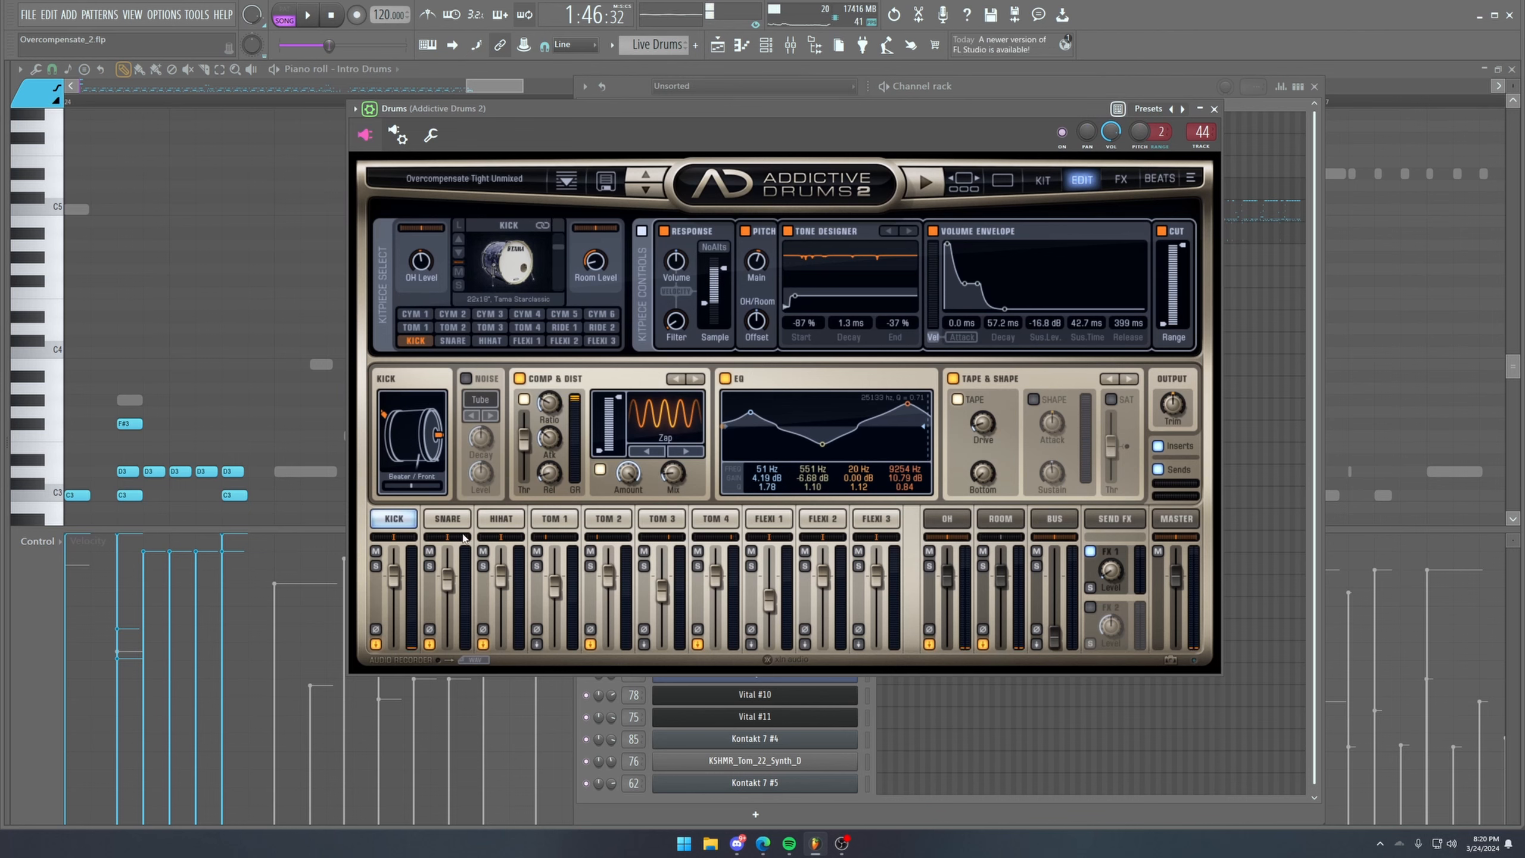
# Look through the Addictive Drums 2 settings for the kick, snare, hihat, toms and flexi kit pieces, finishing on the snare.
pyautogui.click(449, 518)
pyautogui.click(501, 518)
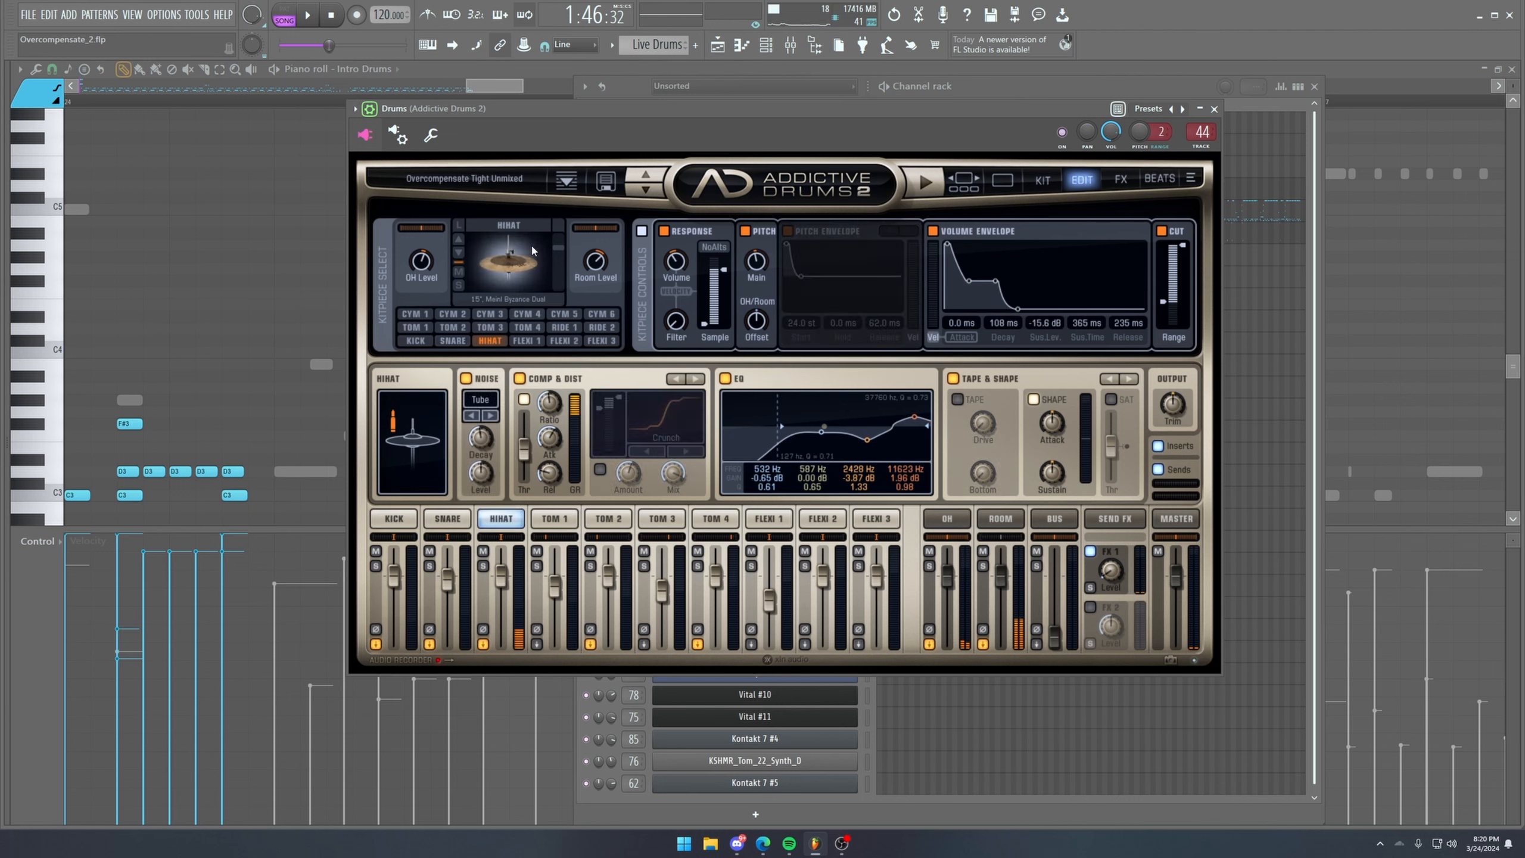
pyautogui.click(393, 519)
pyautogui.click(448, 519)
pyautogui.click(554, 519)
pyautogui.click(608, 519)
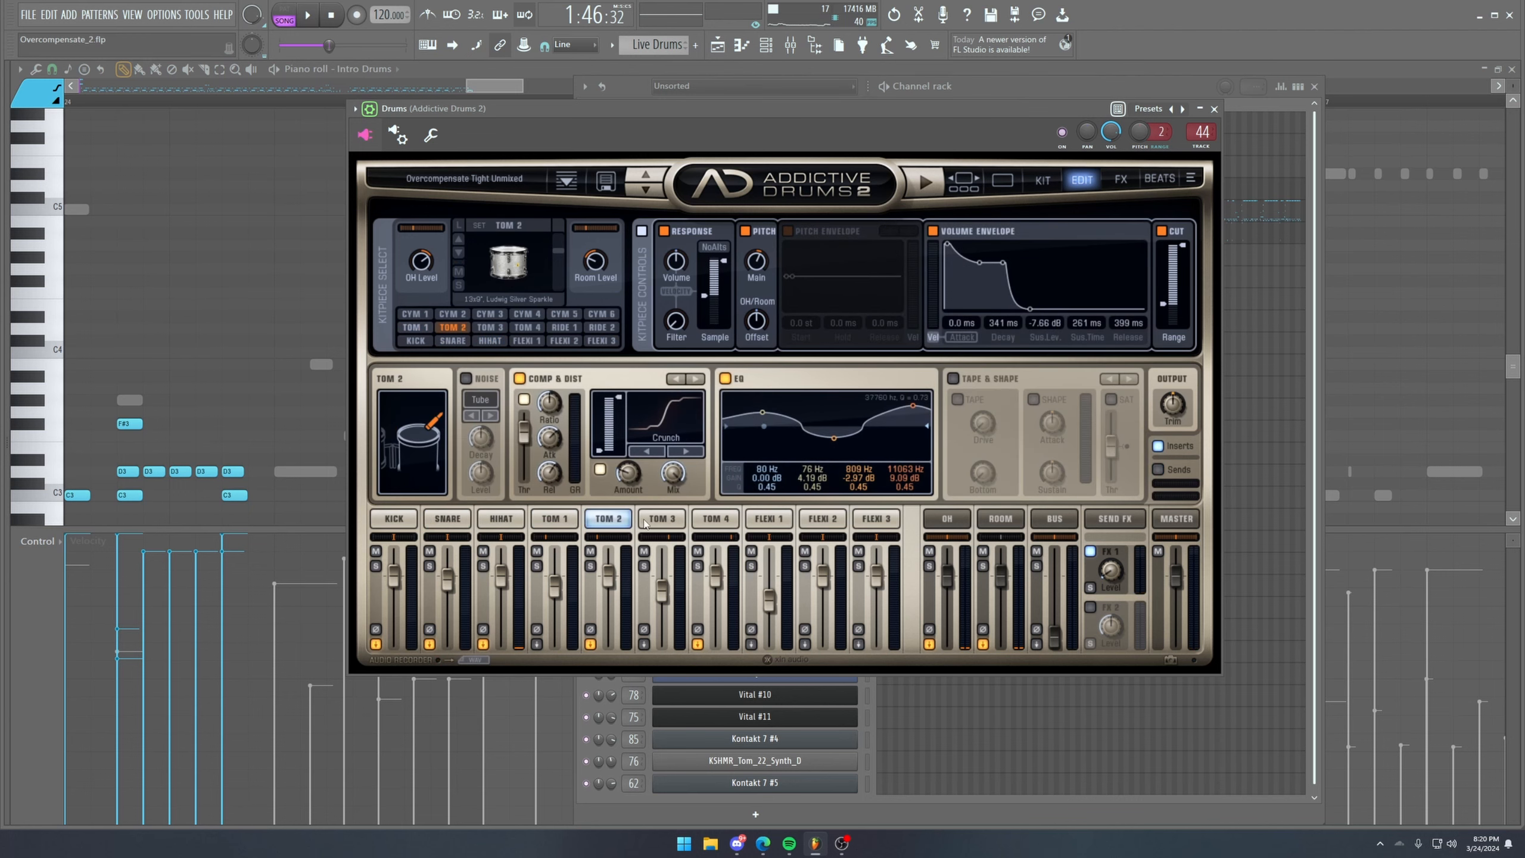
pyautogui.click(662, 518)
pyautogui.click(715, 518)
pyautogui.click(769, 519)
pyautogui.click(822, 518)
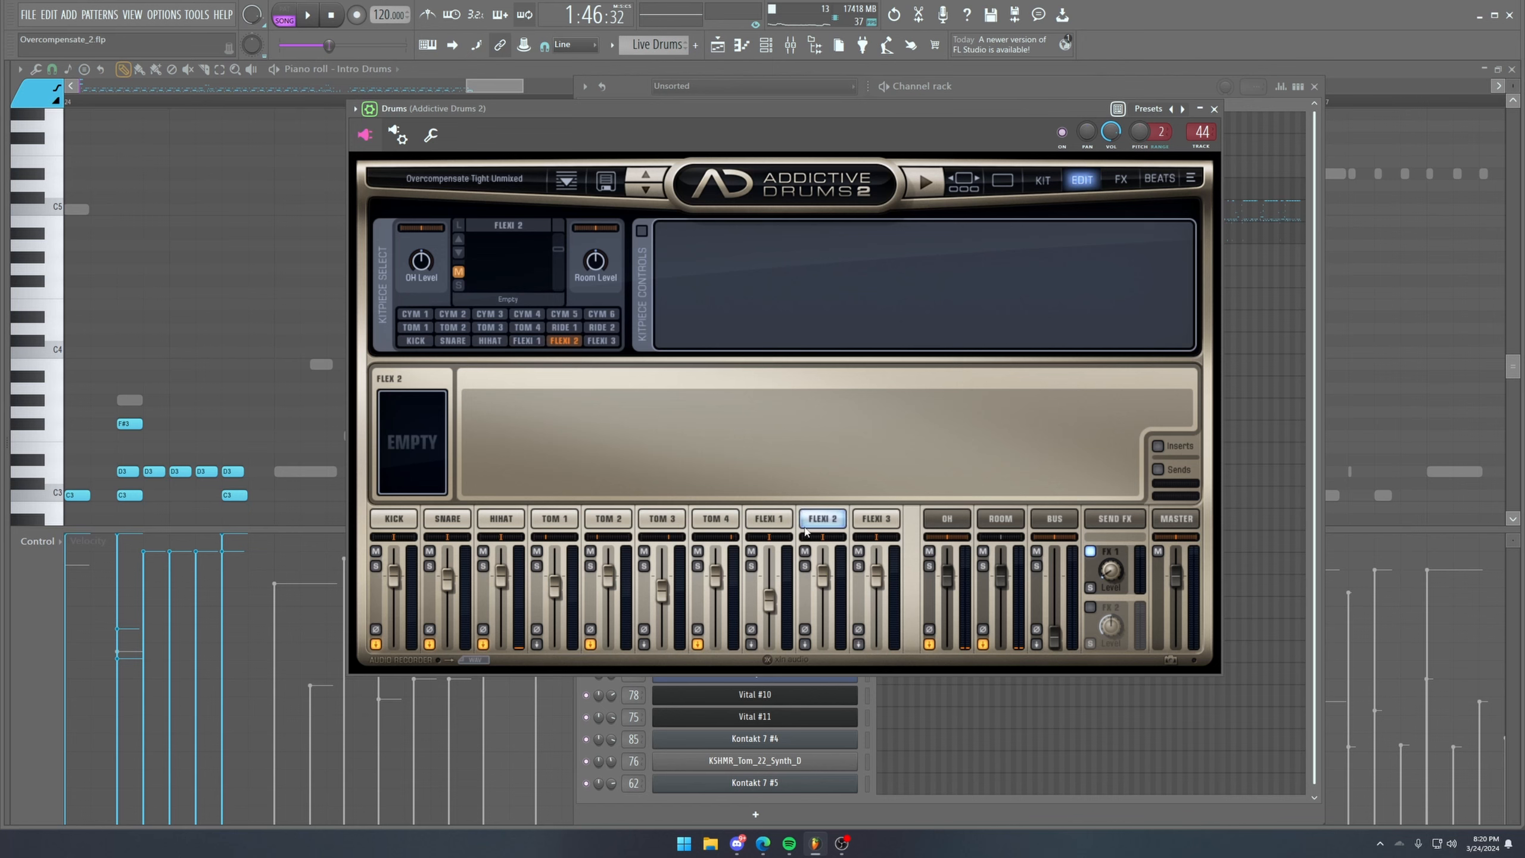
pyautogui.click(930, 527)
pyautogui.click(458, 525)
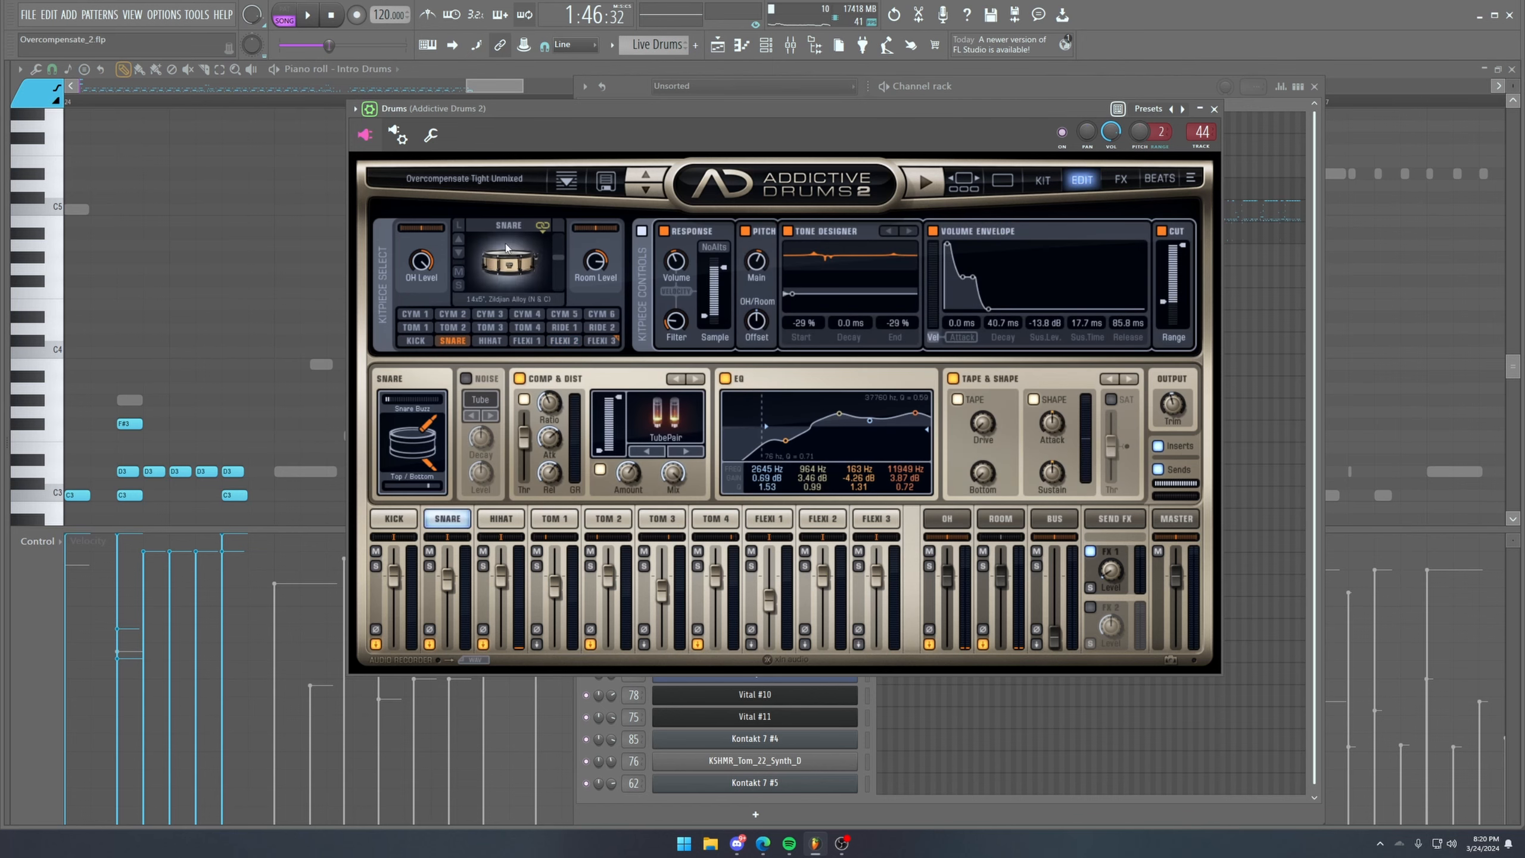
# Play the song with Addictive Drums 2 open, pause it, and return to the Intro Drums piano roll.
pyautogui.click(301, 25)
pyautogui.click(302, 25)
pyautogui.click(315, 21)
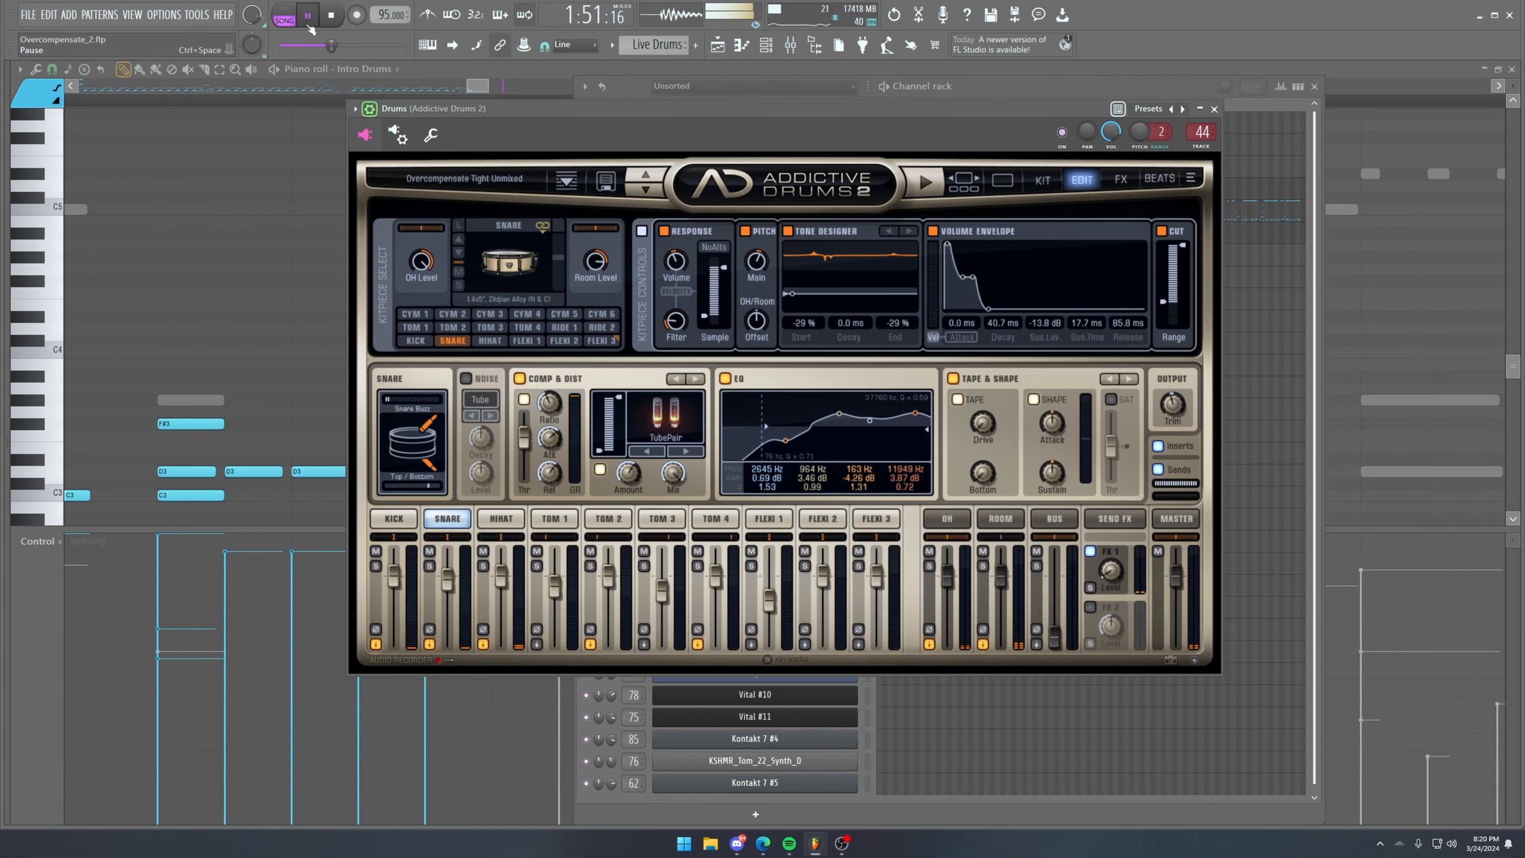
pyautogui.click(310, 21)
pyautogui.click(250, 473)
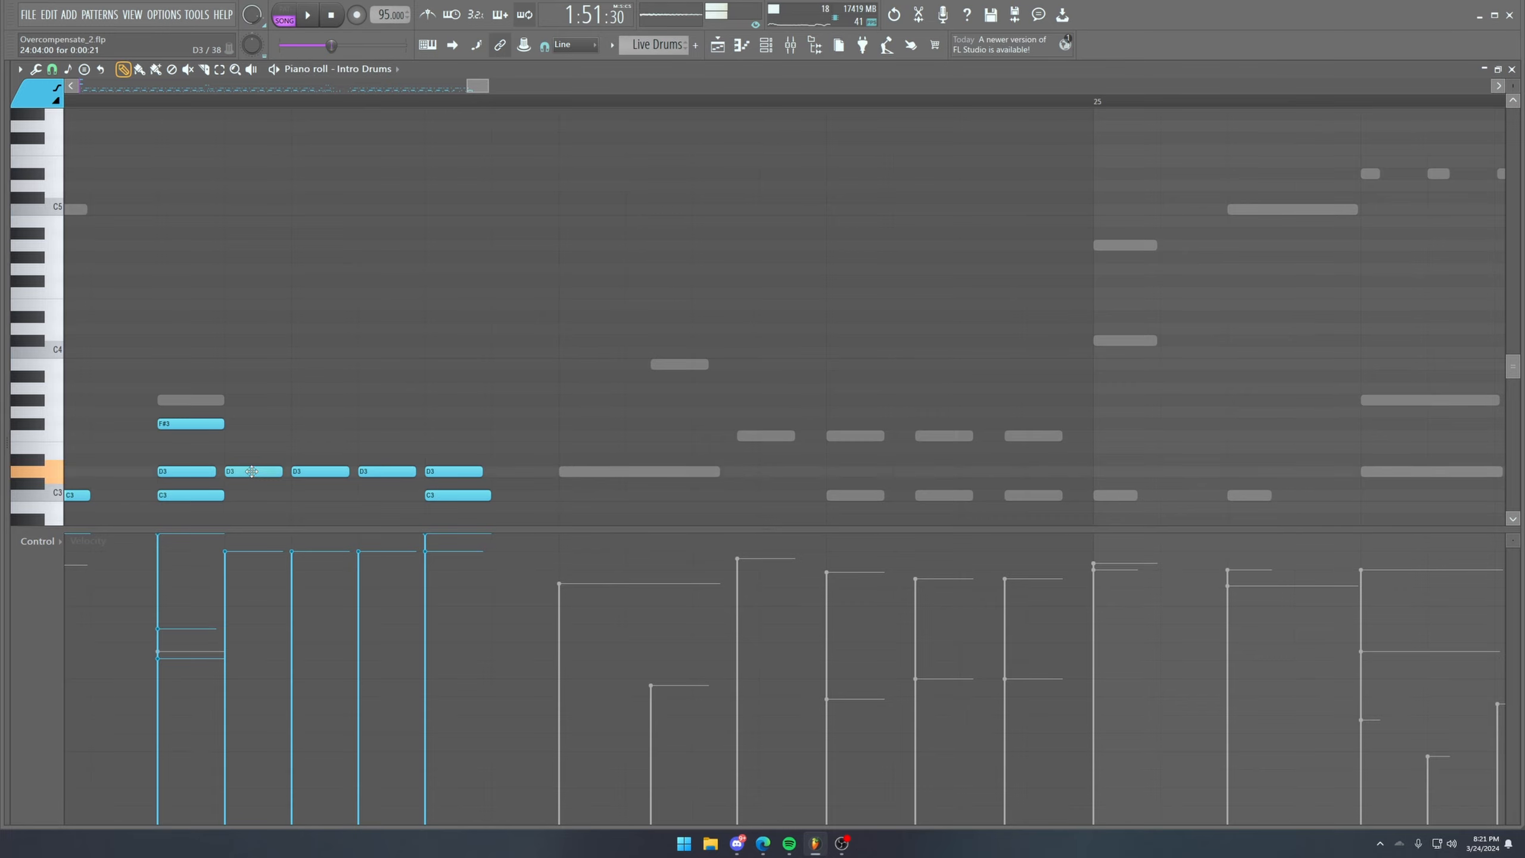
# View the Open Hats and Drums channels' notes in the piano roll and play from just before bar 25.
pyautogui.scroll(-1, 363, 75)
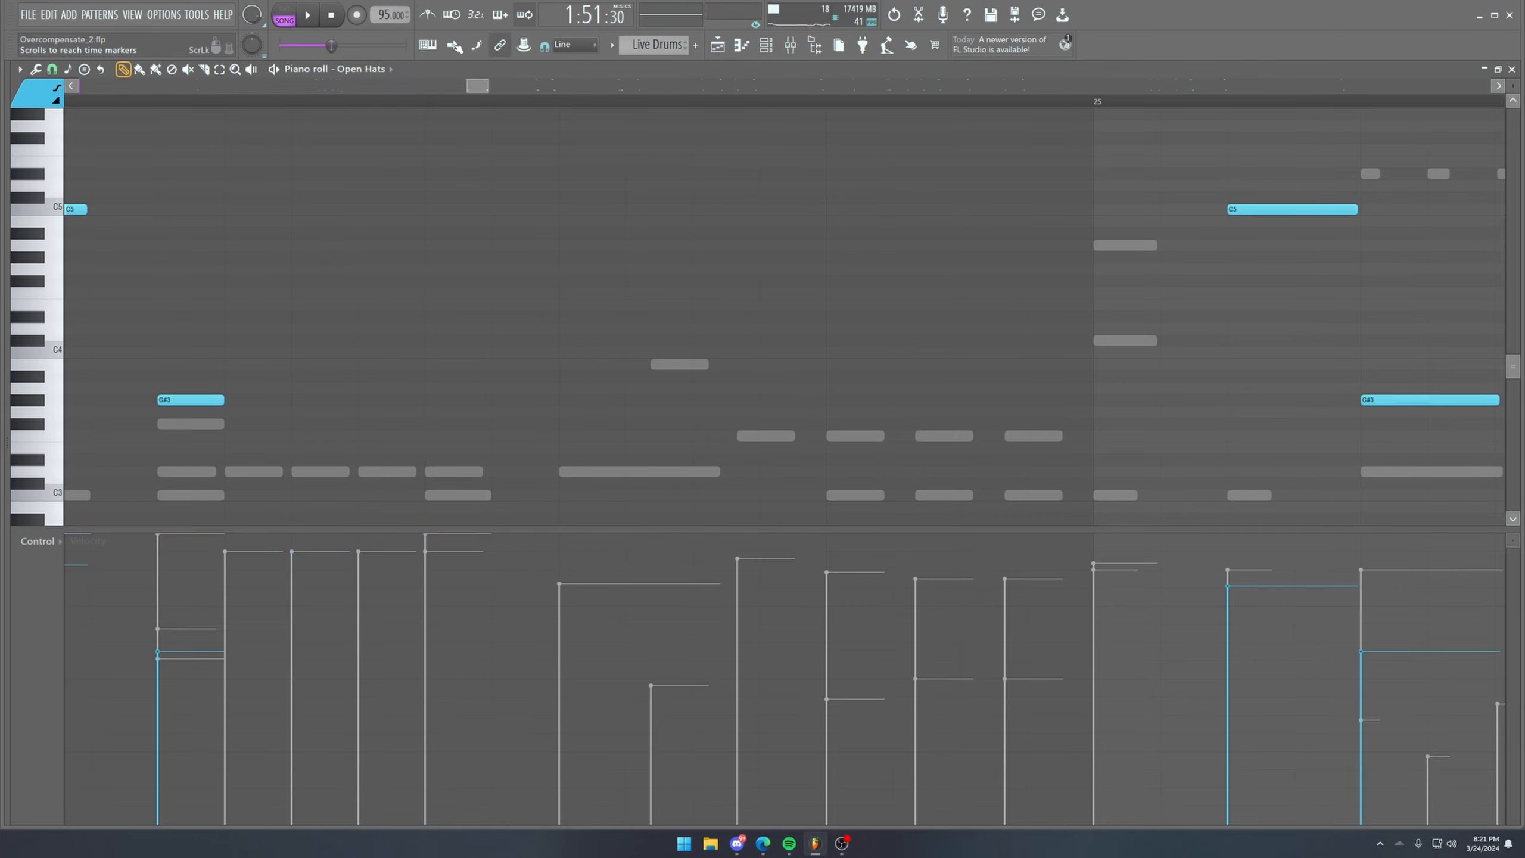
pyautogui.scroll(-2, 363, 75)
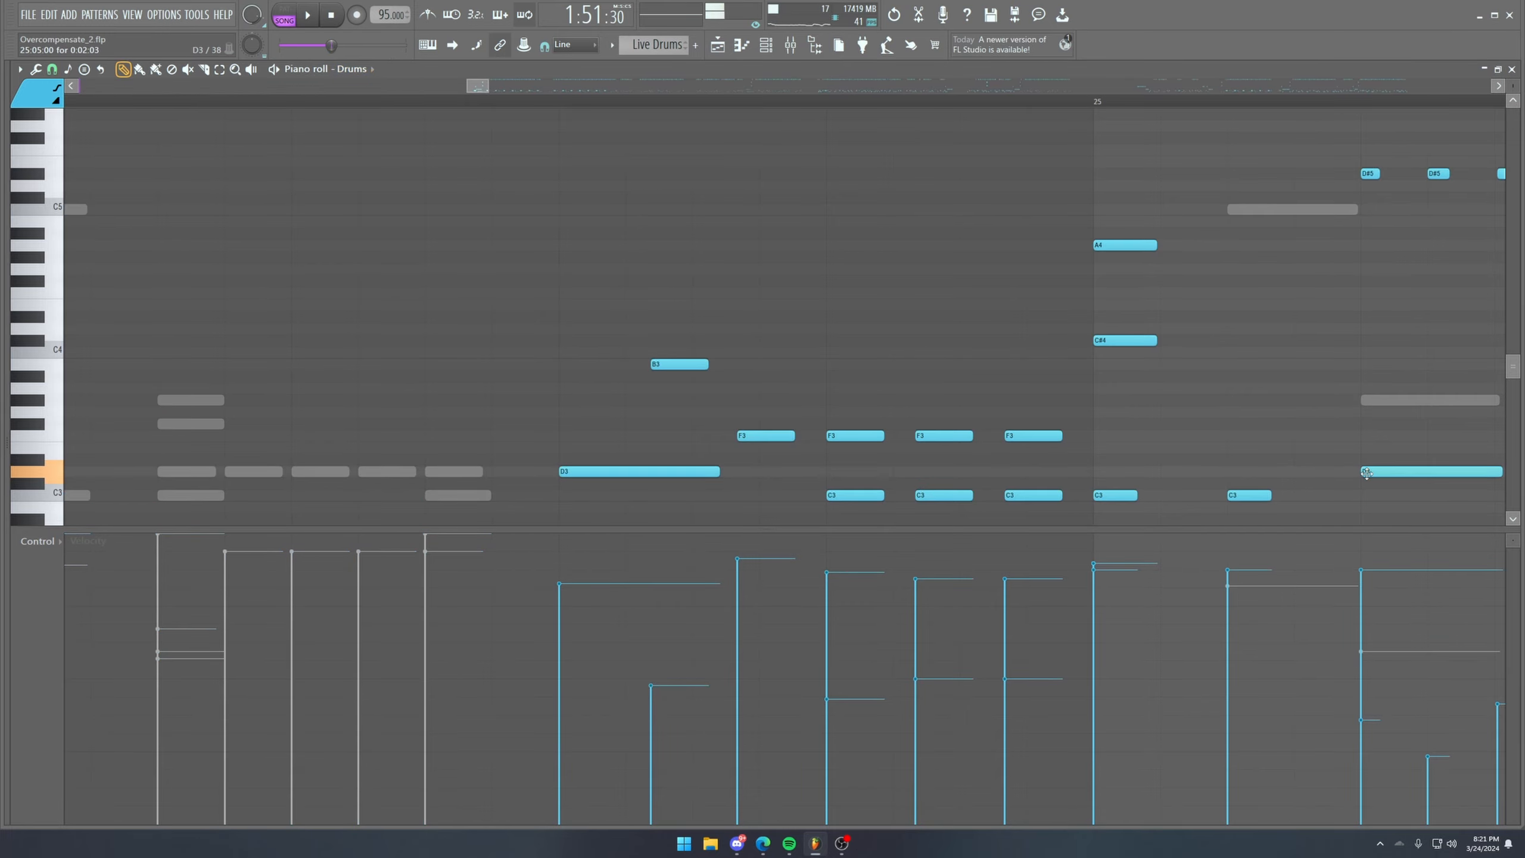
pyautogui.scroll(-7, 909, 104)
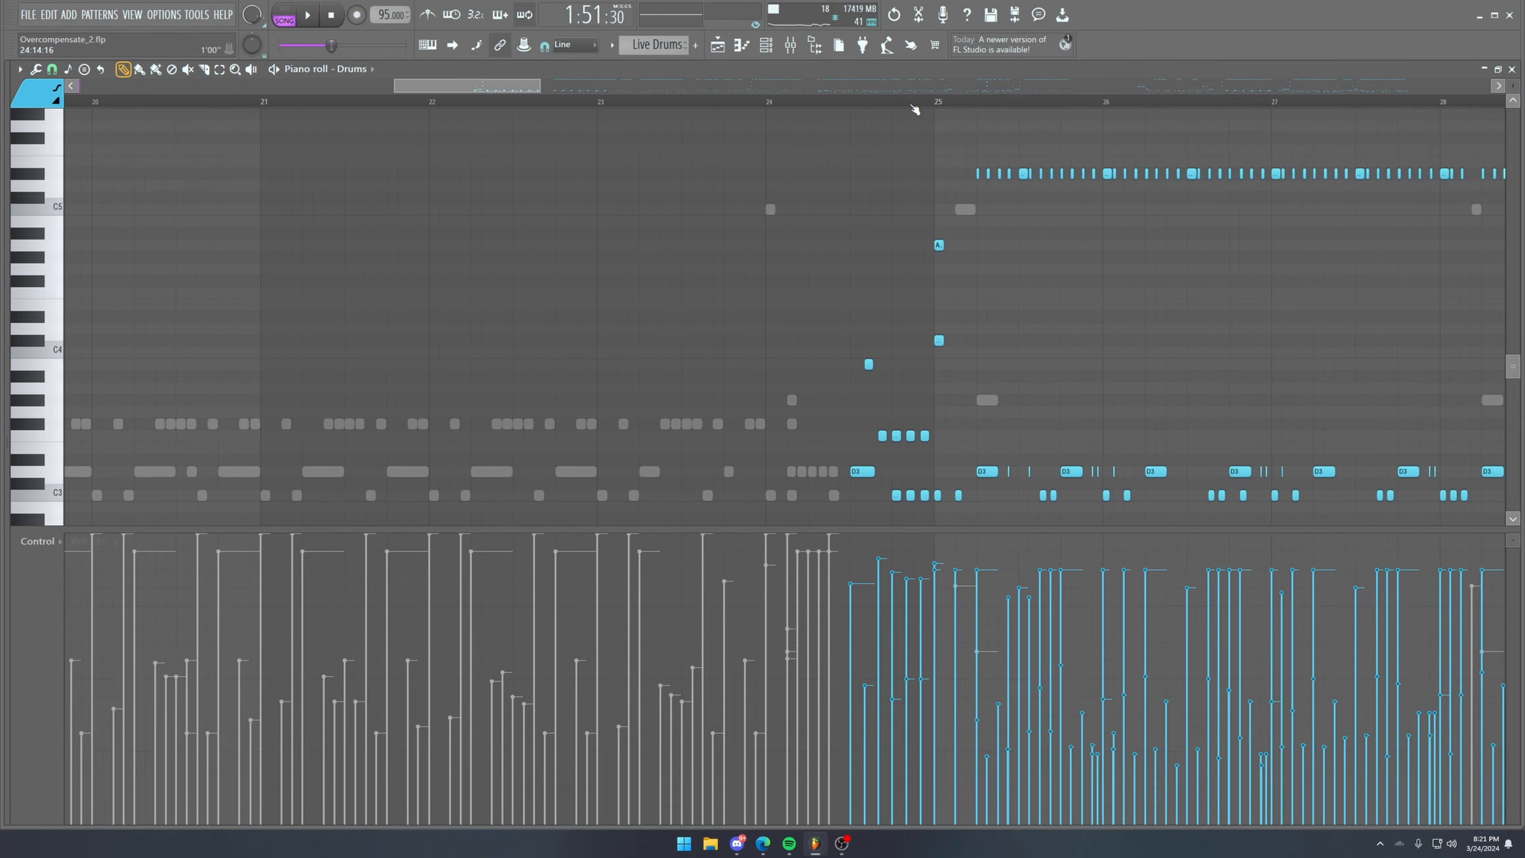
pyautogui.click(917, 104)
pyautogui.press('space')
pyautogui.moveTo(510, 88); pyautogui.dragTo(564, 86)
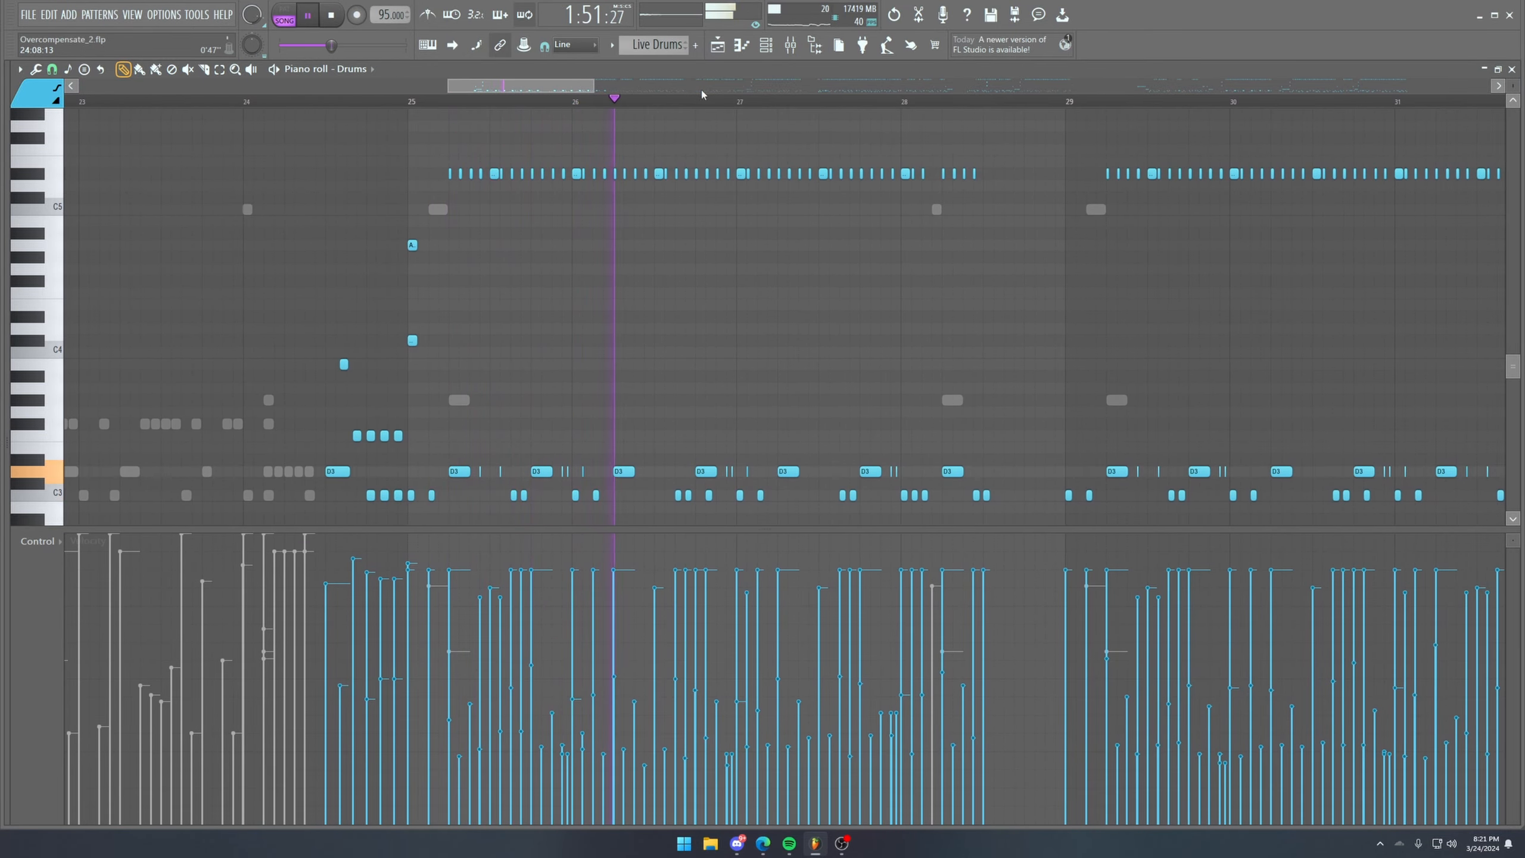
# During playback, view mixer tracks Insert 43, Addictive Drums 2 and Insert 41, and route Addictive Drums 2 to Insert 43.
pyautogui.click(791, 45)
pyautogui.click(925, 334)
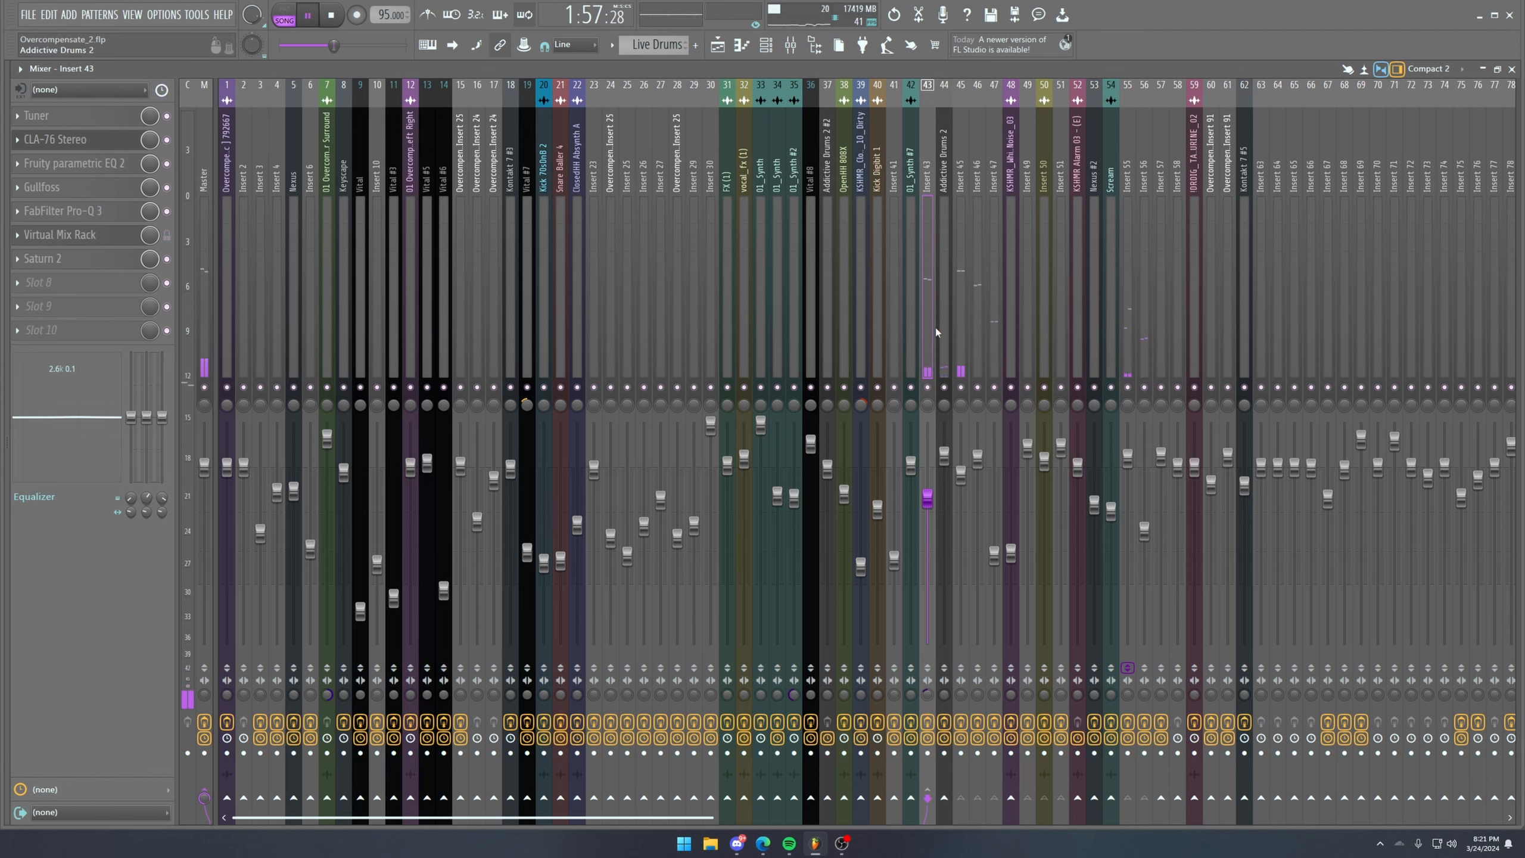
pyautogui.click(908, 316)
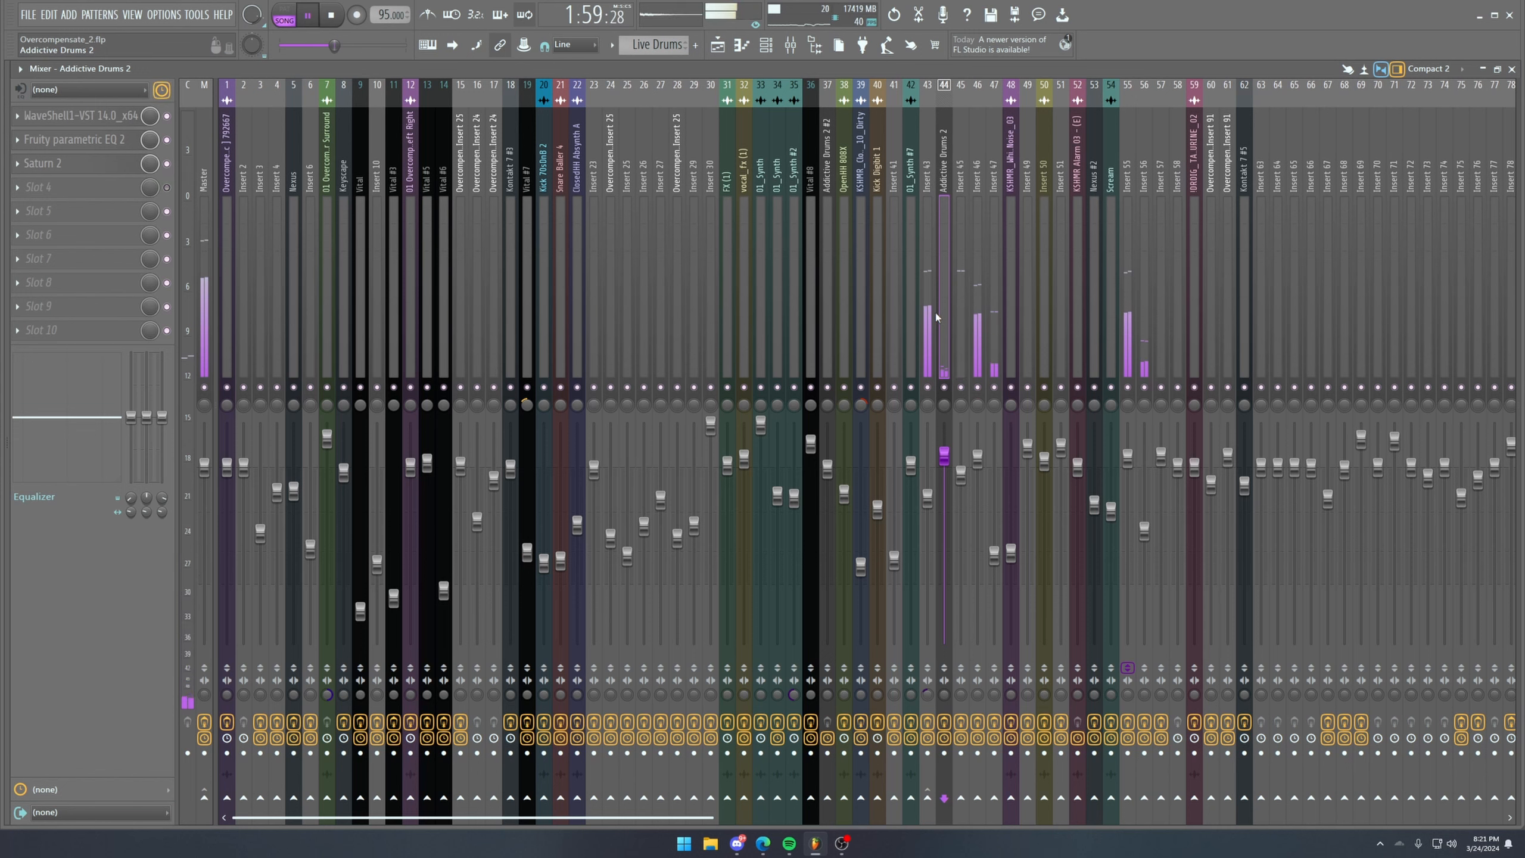
pyautogui.click(895, 313)
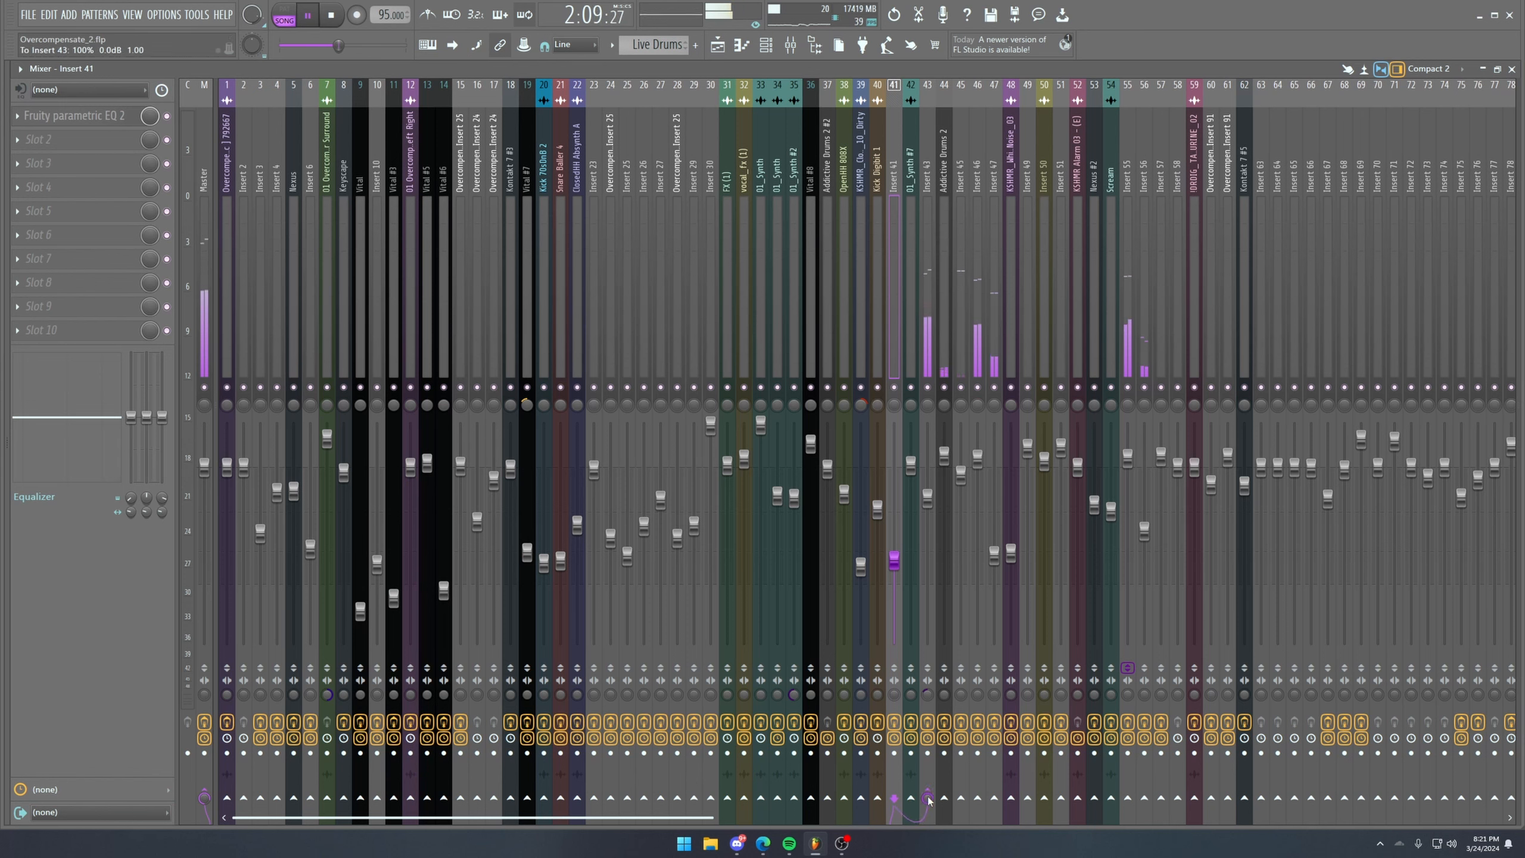
pyautogui.click(928, 798)
pyautogui.click(951, 372)
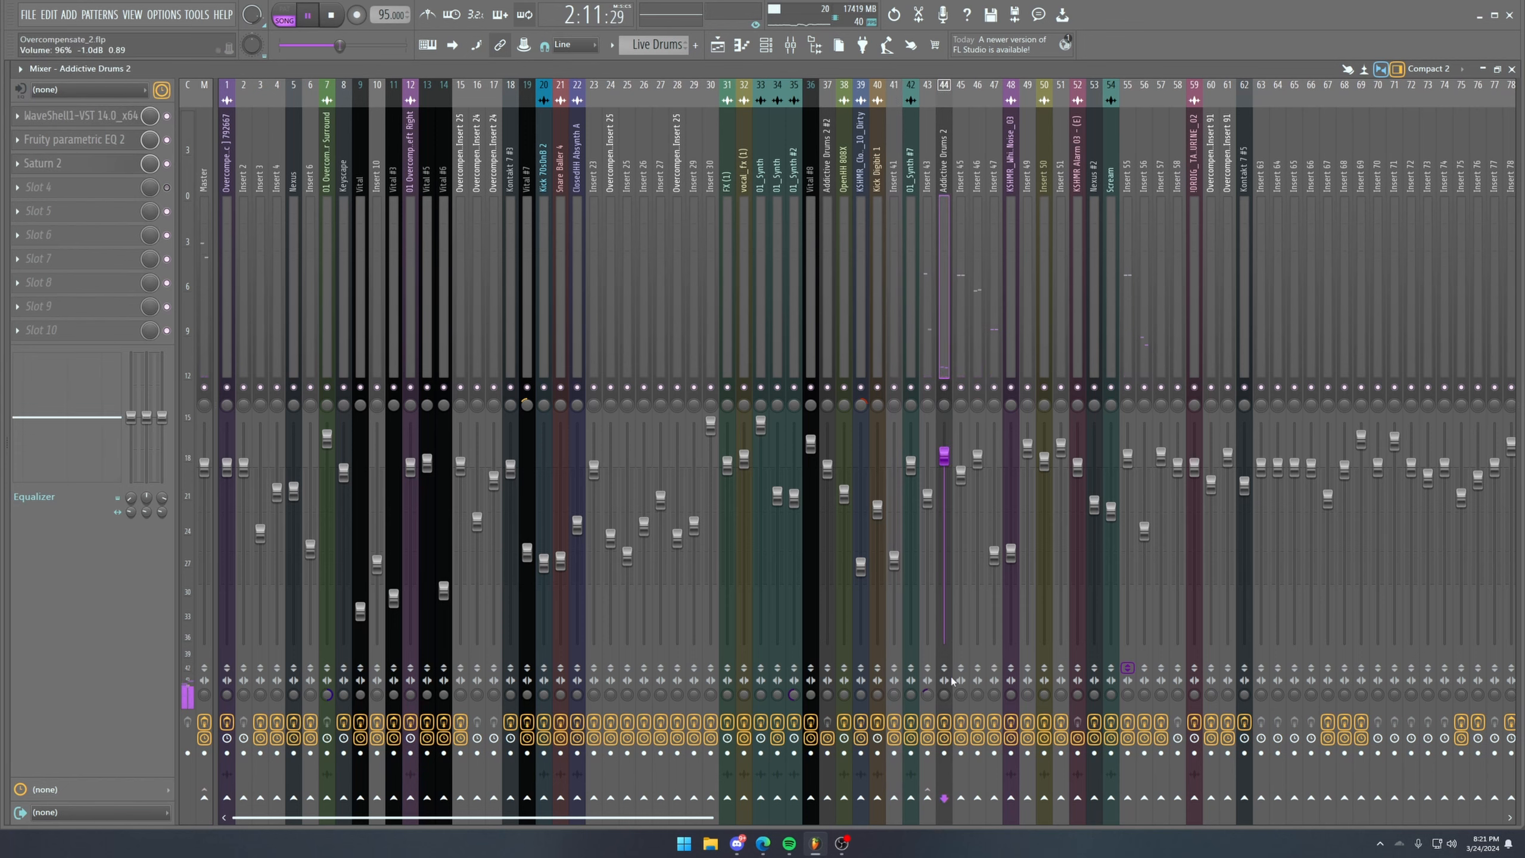
pyautogui.click(929, 799)
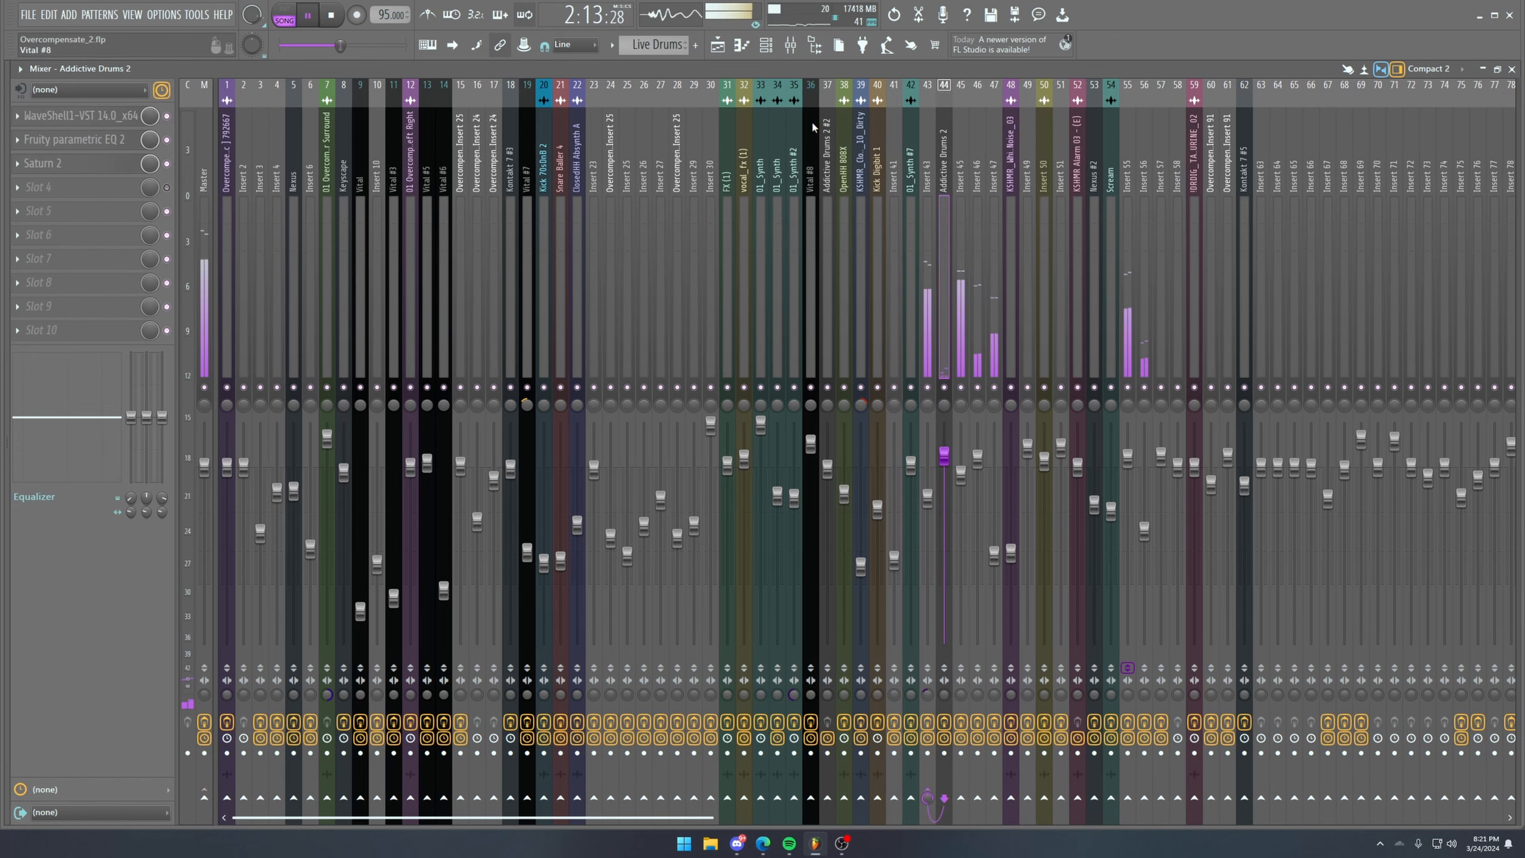
# Return to the playlist, stop playback, and reopen the Live Drums clip to examine the Drums channel's notes from bar 25.
pyautogui.click(767, 50)
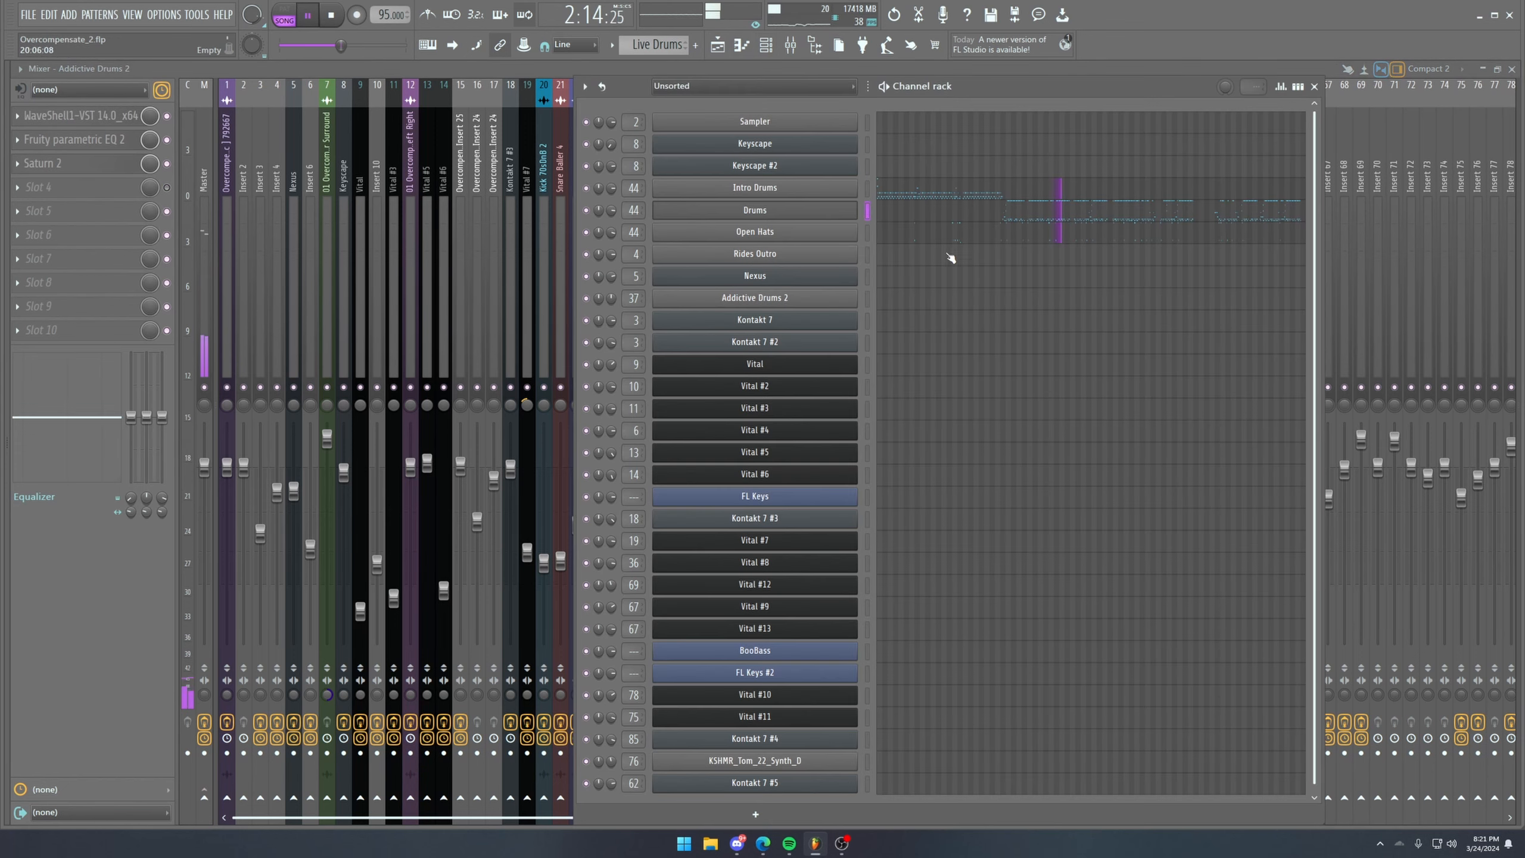
pyautogui.click(717, 48)
pyautogui.press('space')
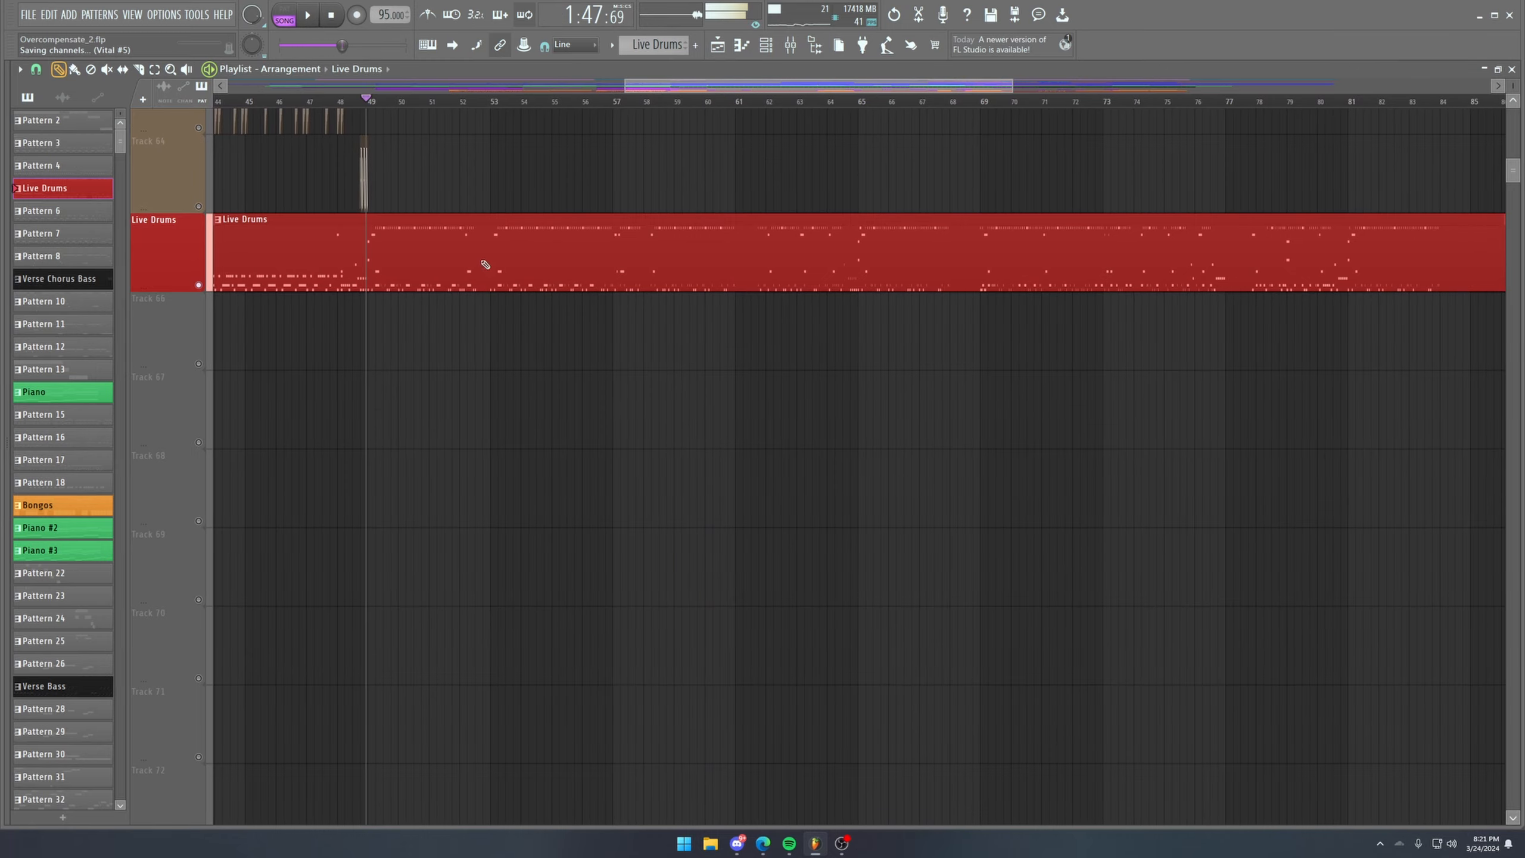
pyautogui.scroll(5, 412, 249)
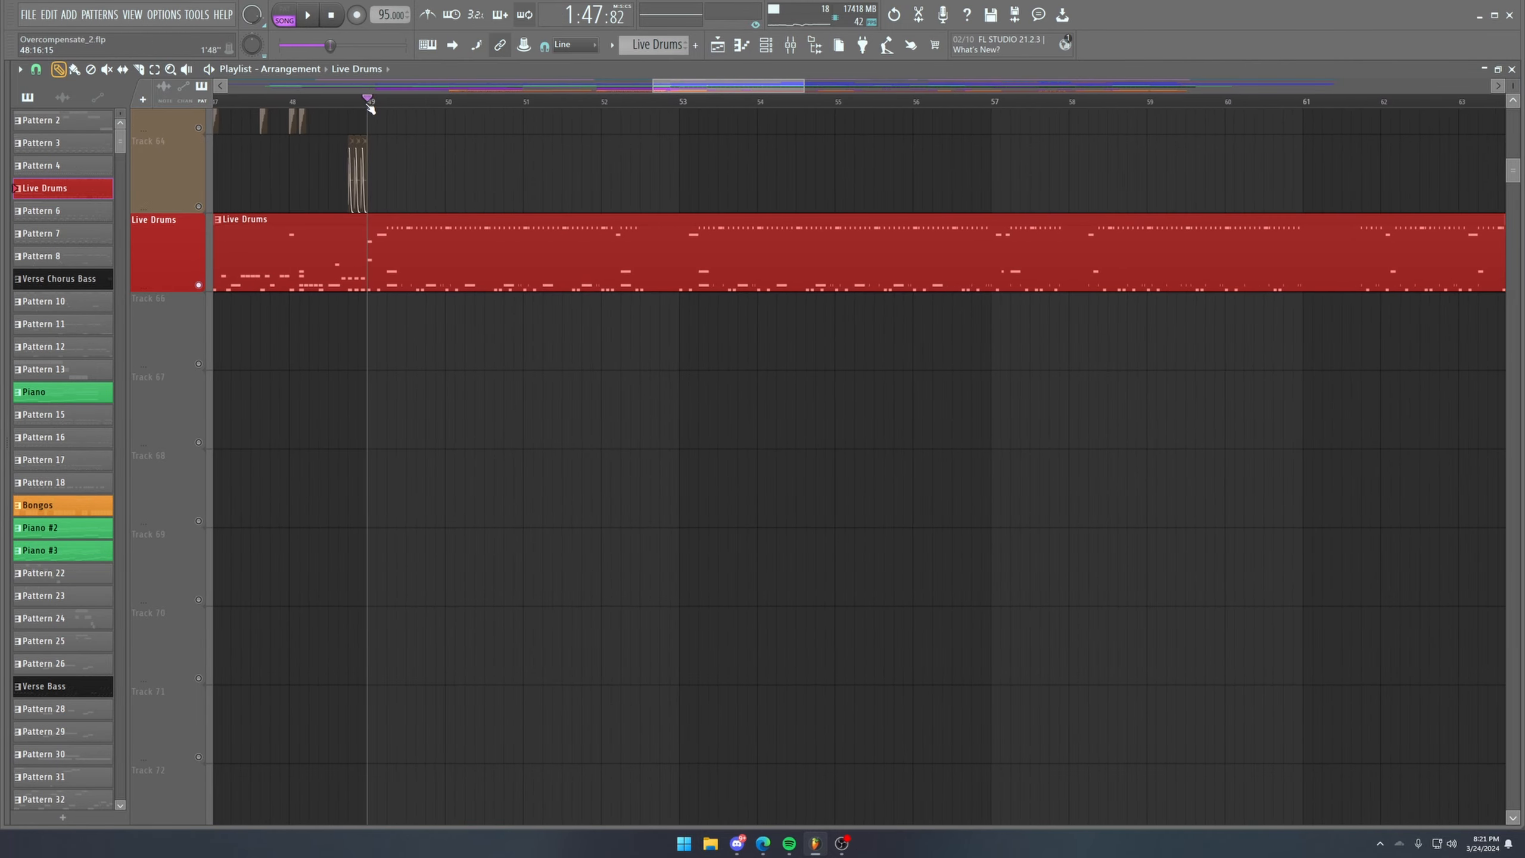
pyautogui.doubleClick(412, 248)
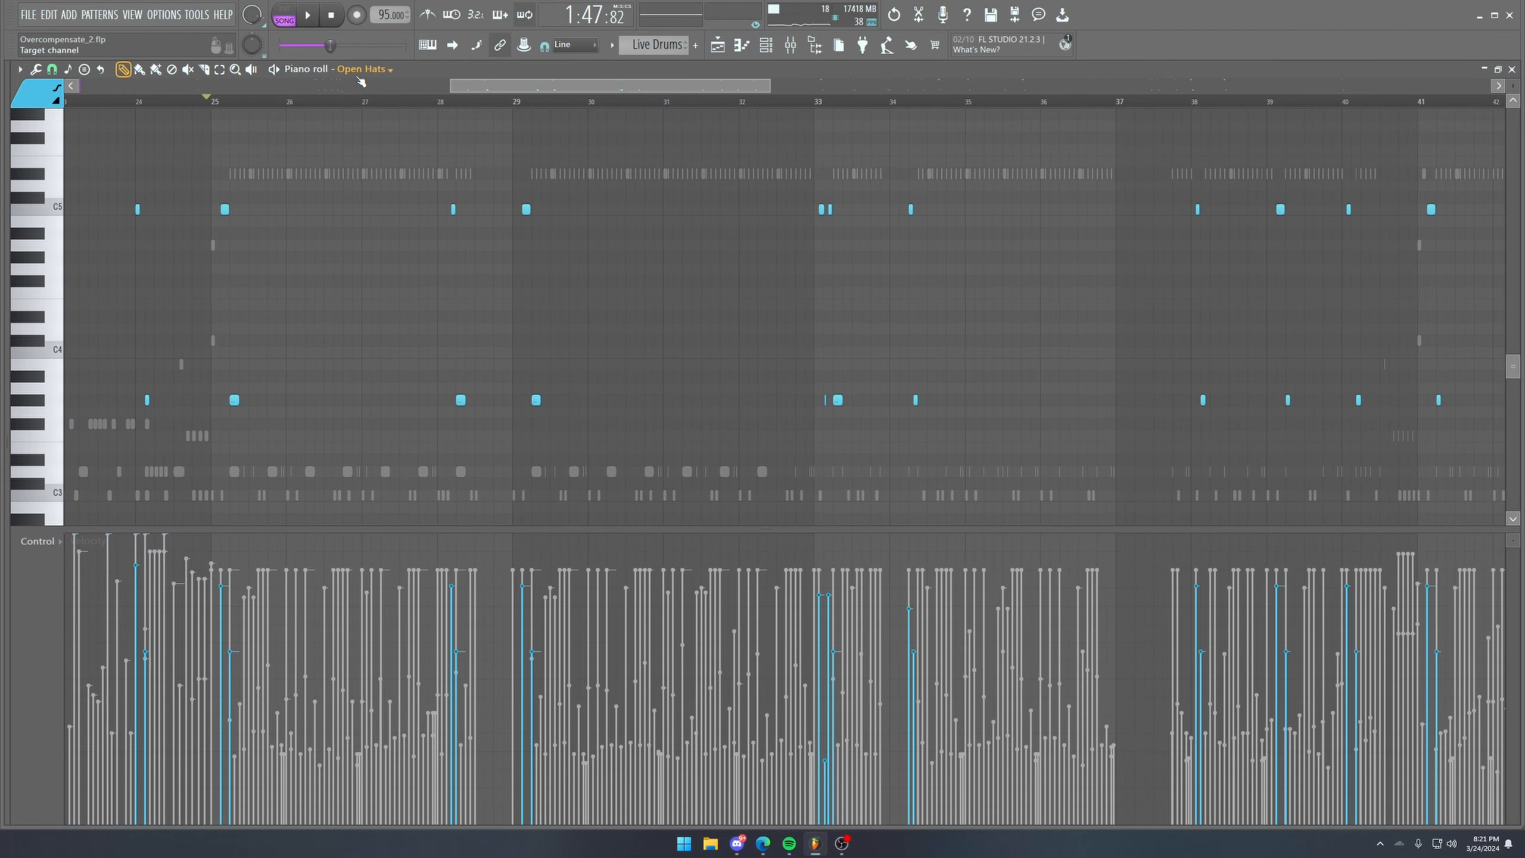
pyautogui.scroll(8, 215, 113)
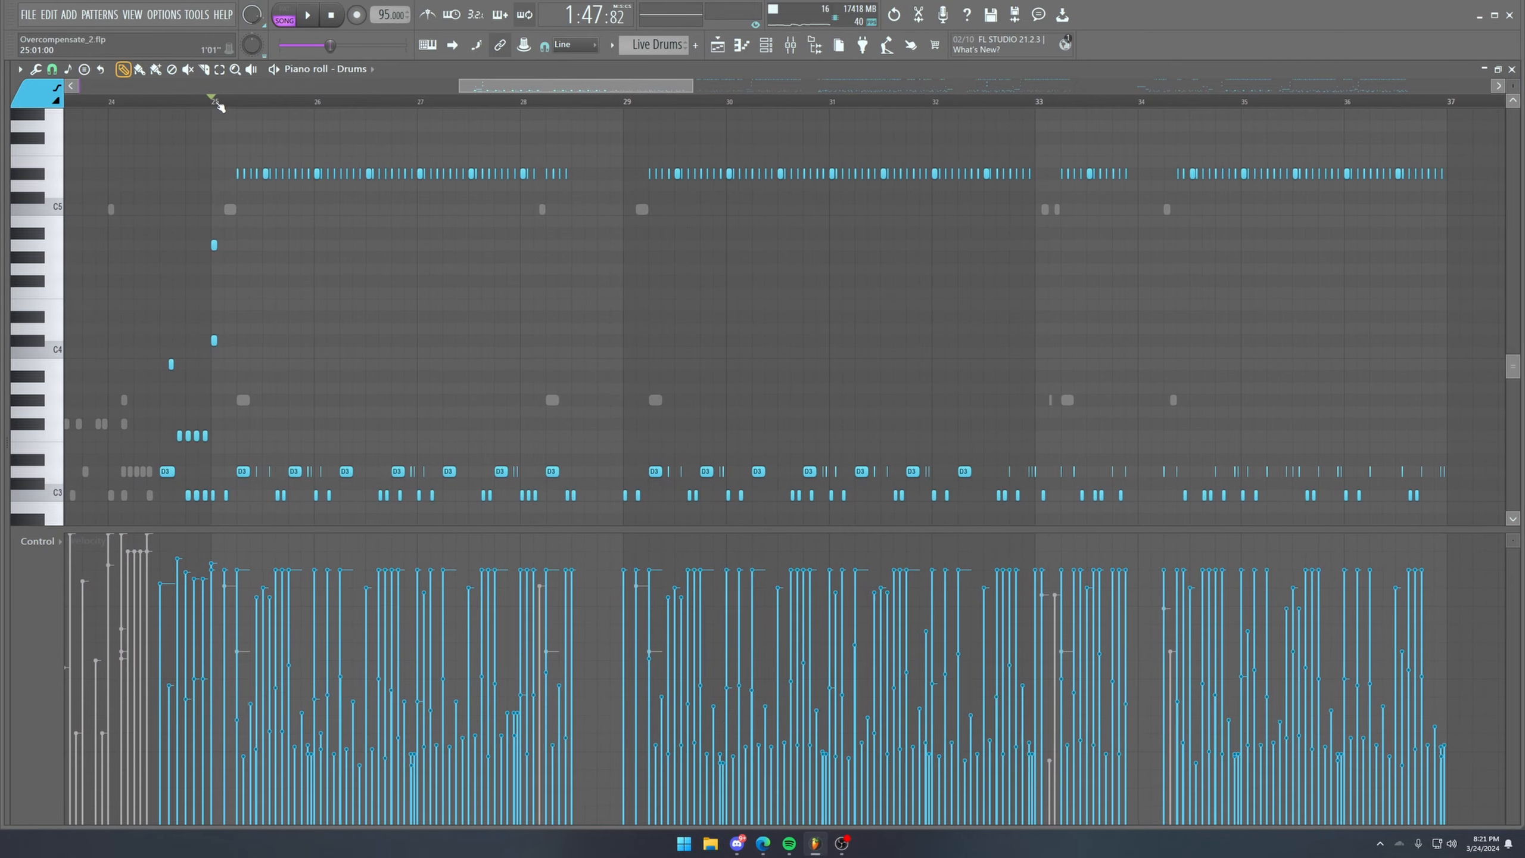
# Examine the Drums channel's kick and snare notes between bars 25 and 29, marking each row with a selection.
pyautogui.scroll(1, 210, 105)
pyautogui.scroll(2, 473, 313)
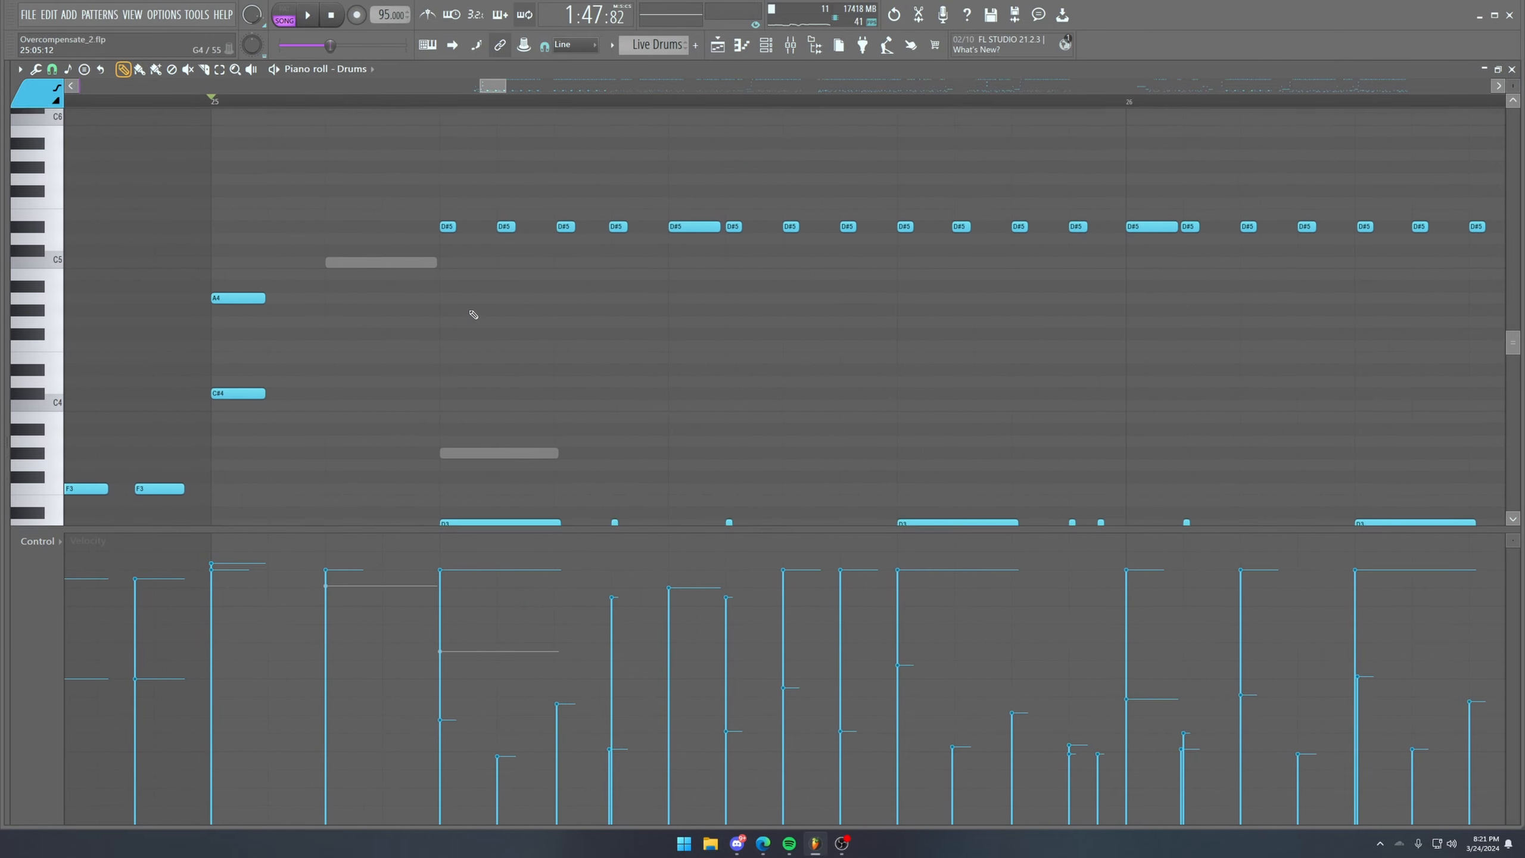
pyautogui.scroll(-4, 359, 105)
pyautogui.scroll(-2, 394, 243)
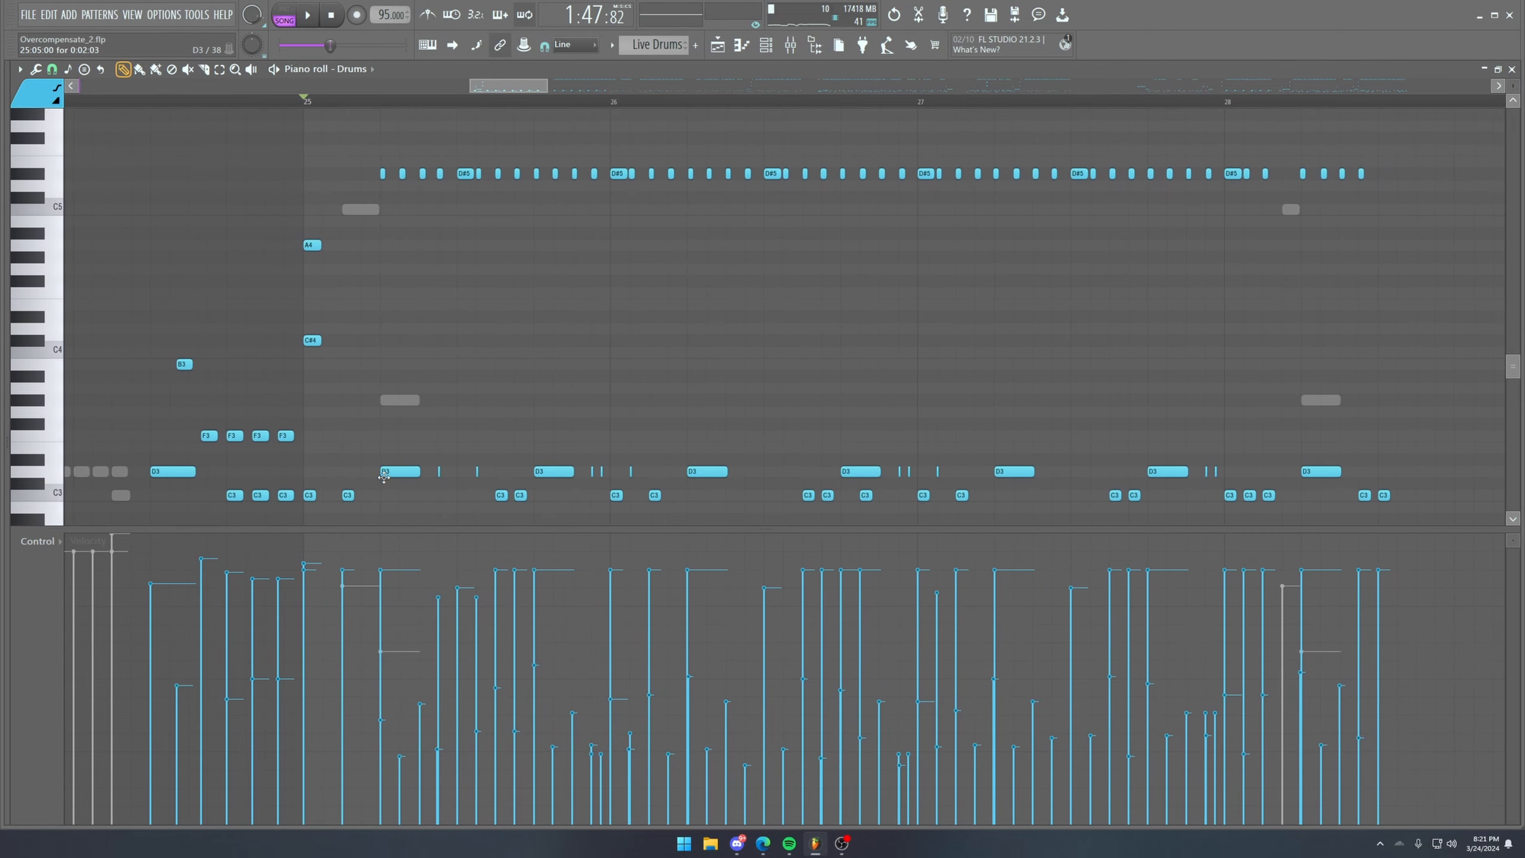
pyautogui.doubleClick(310, 496)
pyautogui.click(864, 319)
pyautogui.moveTo(313, 497); pyautogui.dragTo(1408, 505)
pyautogui.moveTo(348, 441); pyautogui.dragTo(1432, 484)
# Select the two short D3 ghost notes just before bar 26, raise their velocity to about 73%, and play from beat 4 of bar 25.
pyautogui.keyDown('ctrl'); pyautogui.click(524, 385); pyautogui.keyUp('ctrl')
pyautogui.moveTo(491, 474); pyautogui.dragTo(419, 470)
pyautogui.scroll(4, 557, 102)
pyautogui.click(556, 100)
pyautogui.scroll(3, 556, 101)
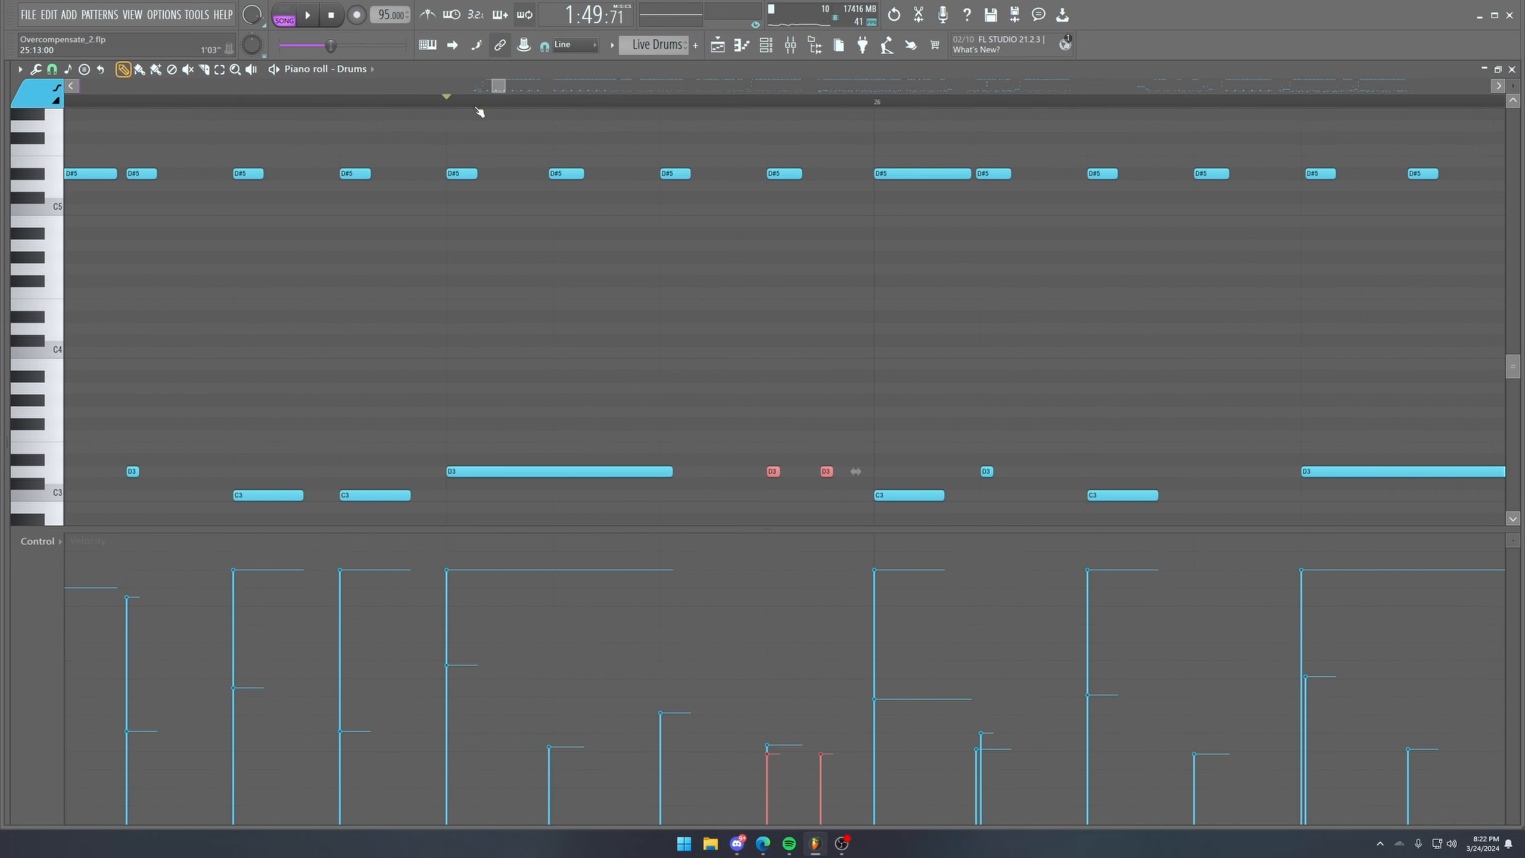
pyautogui.scroll(-2, 497, 91)
pyautogui.press('space')
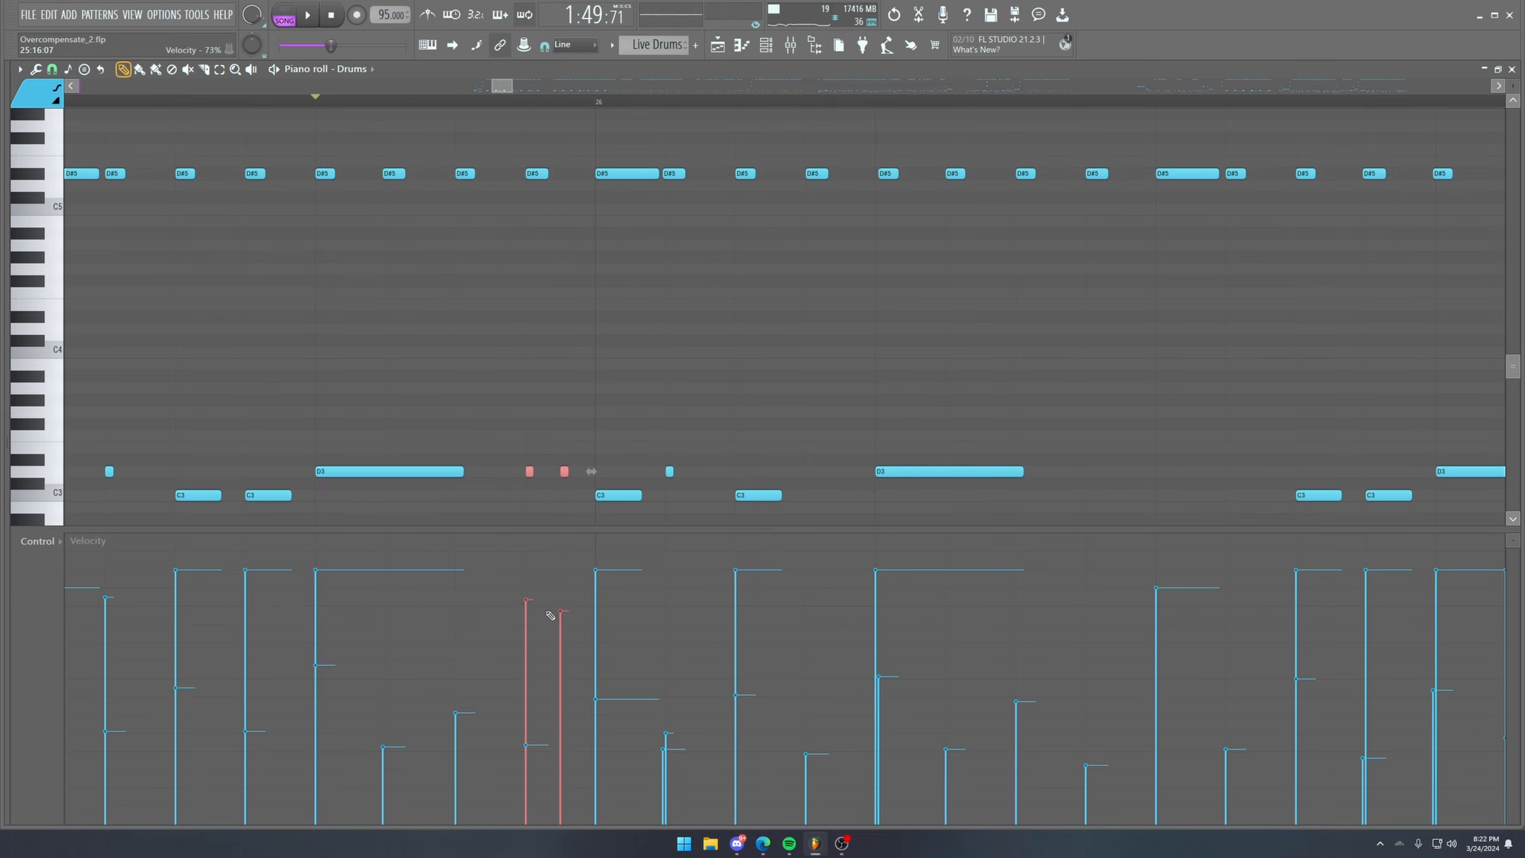
pyautogui.moveTo(547, 612); pyautogui.dragTo(531, 606)
pyautogui.press('space')
pyautogui.press('space')
# Lower the two selected ghost notes' velocity to about 28%, play the passage, and stop playback.
pyautogui.moveTo(527, 740); pyautogui.dragTo(560, 743)
pyautogui.press('space')
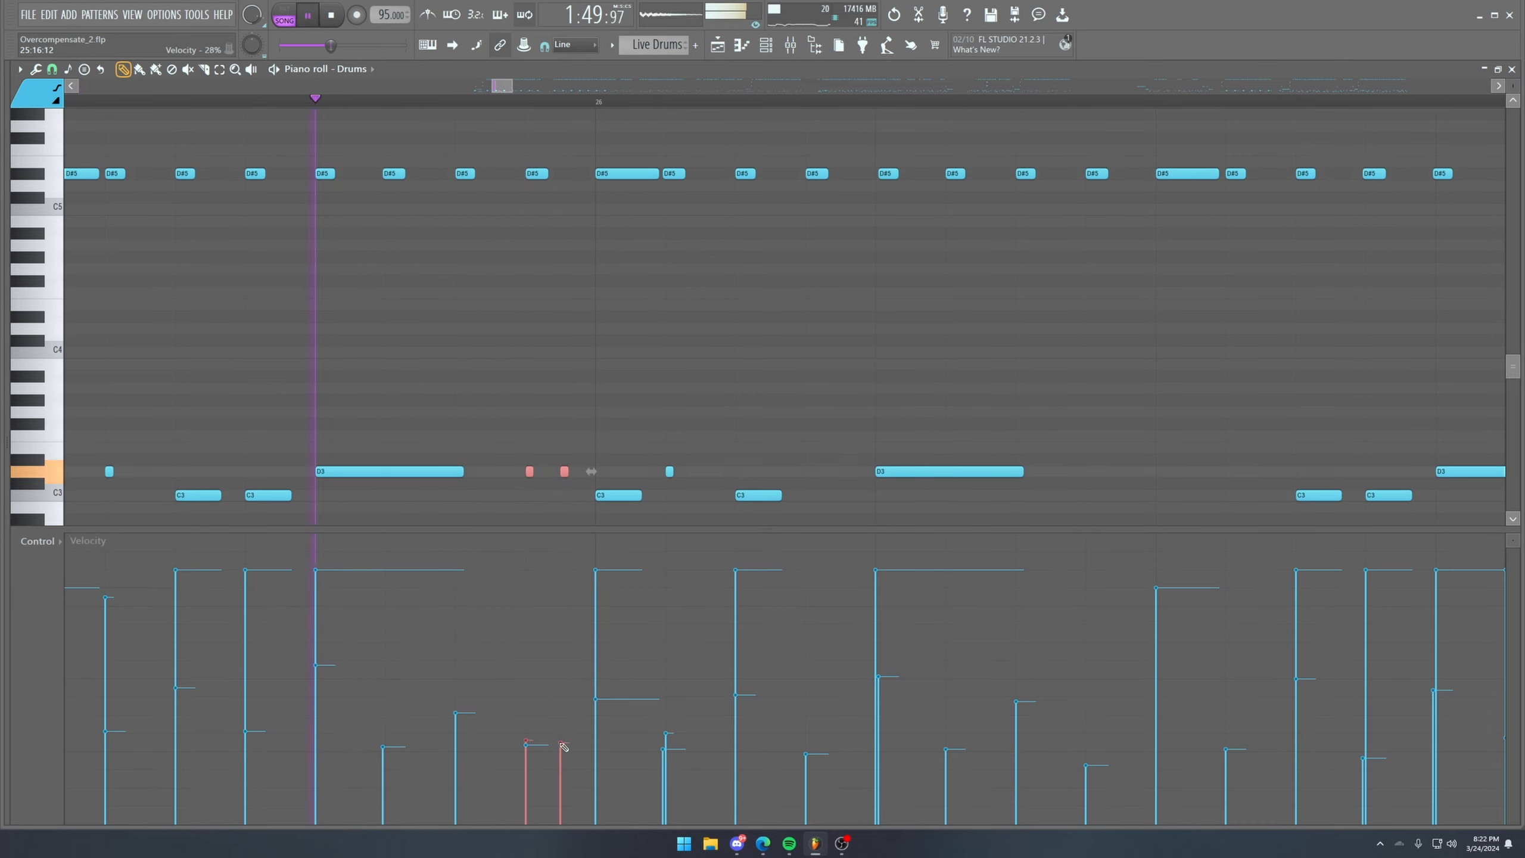
pyautogui.scroll(-3, 528, 108)
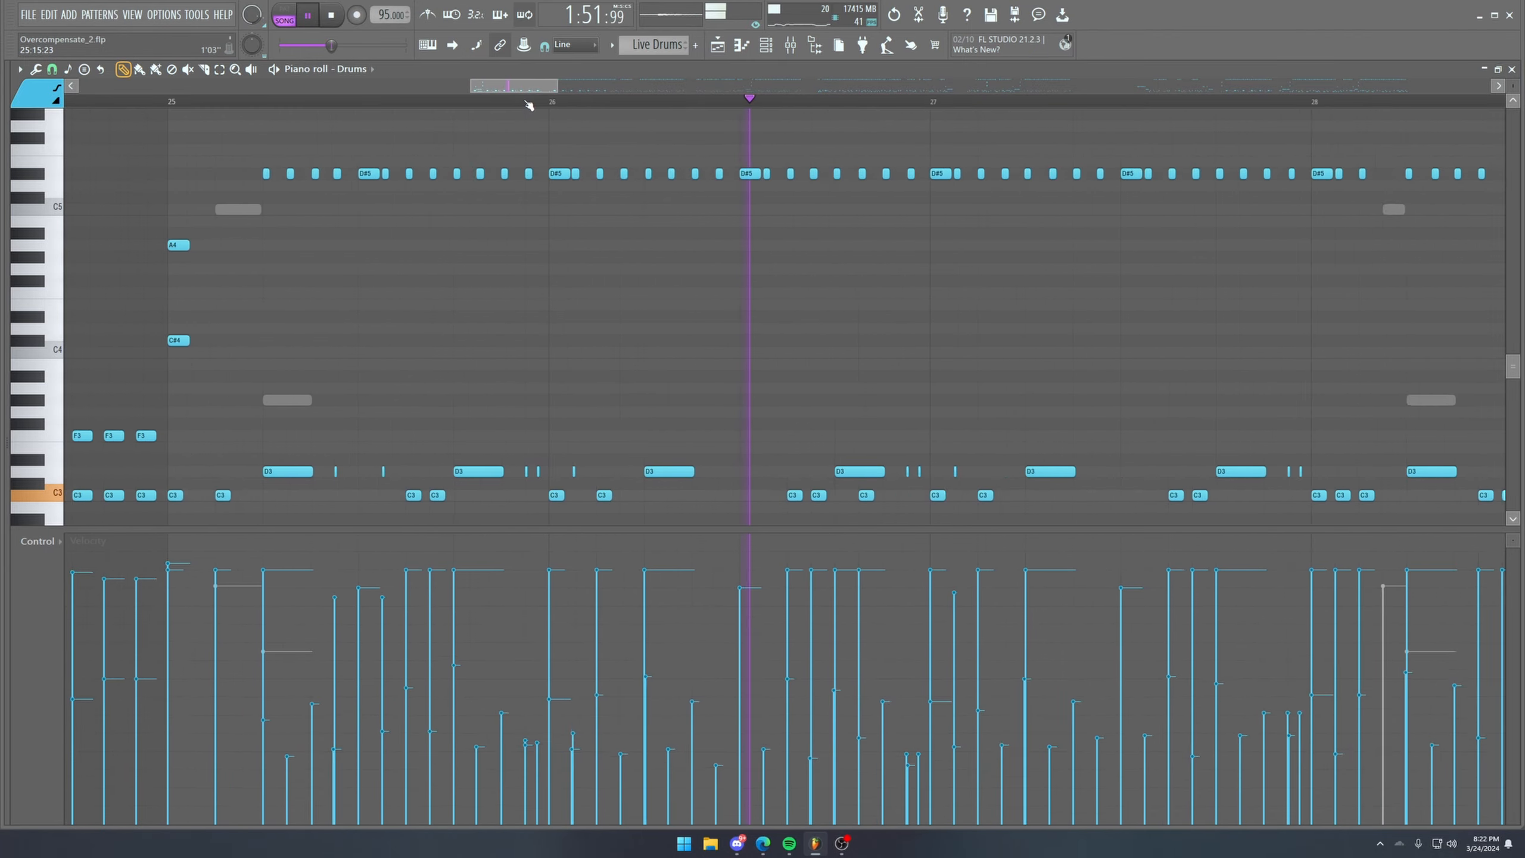
pyautogui.scroll(2, 528, 105)
pyautogui.press('space')
# Clear the ghost note selection and briefly play the drums from beat 2 of bar 25.
pyautogui.moveTo(619, 486); pyautogui.dragTo(526, 449)
pyautogui.keyDown('ctrl'); pyautogui.click(596, 129); pyautogui.keyUp('ctrl')
pyautogui.scroll(-2, 548, 104)
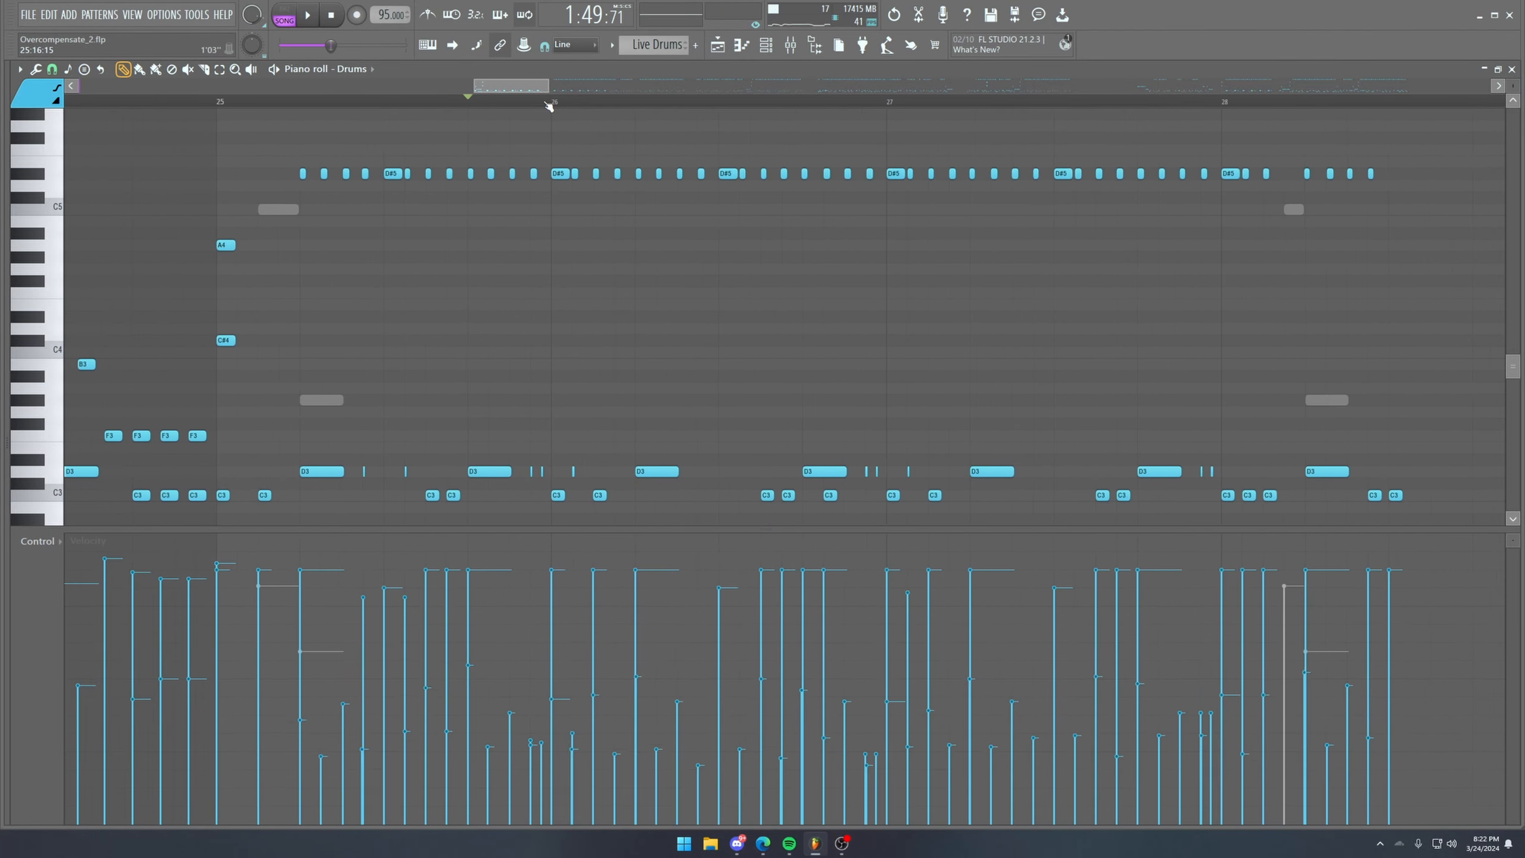
pyautogui.scroll(1, 313, 102)
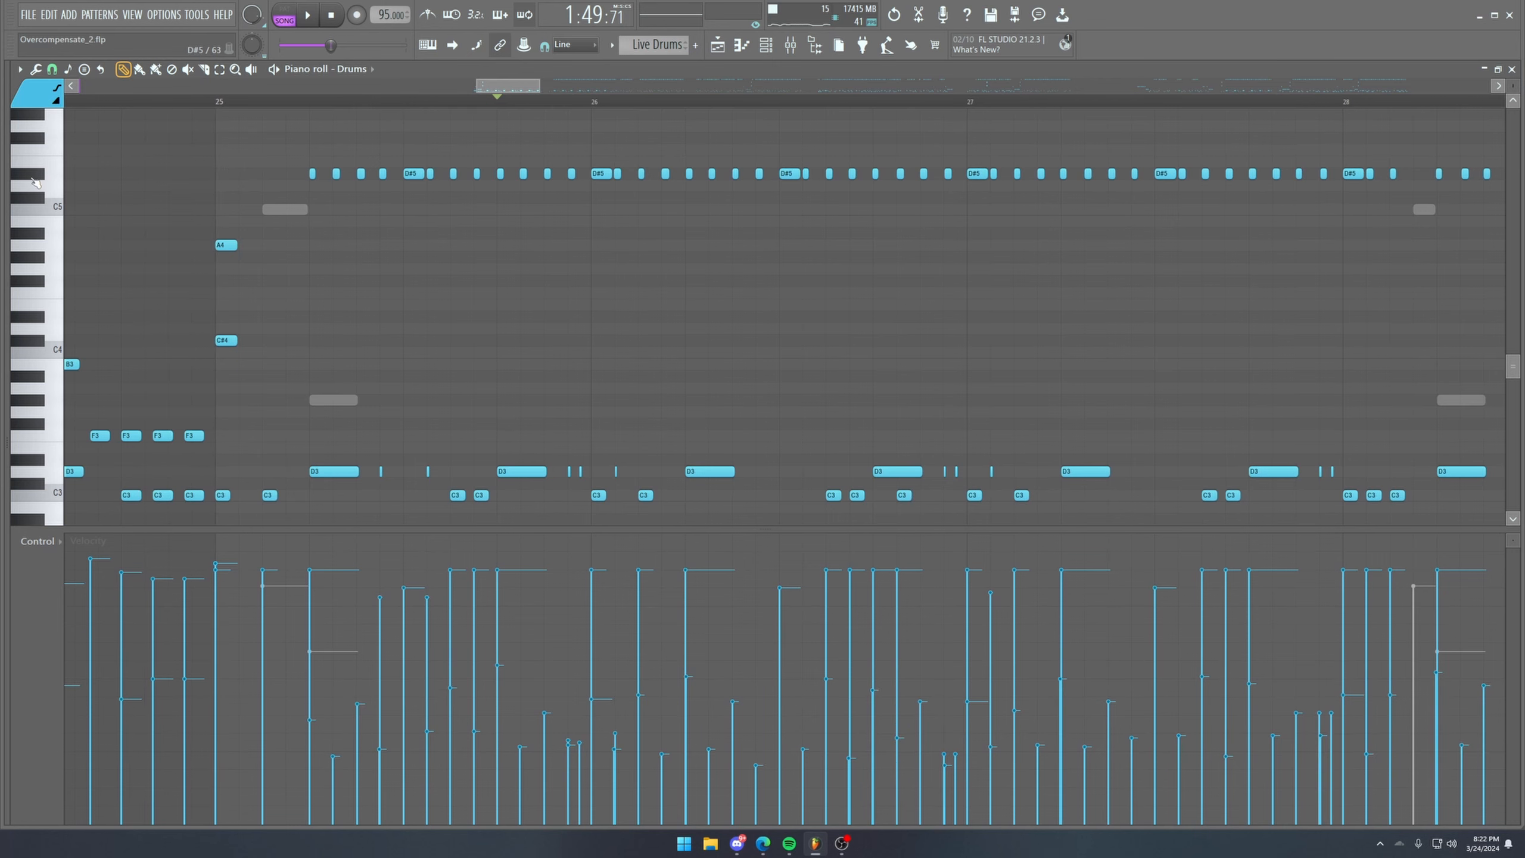
pyautogui.scroll(1, 335, 163)
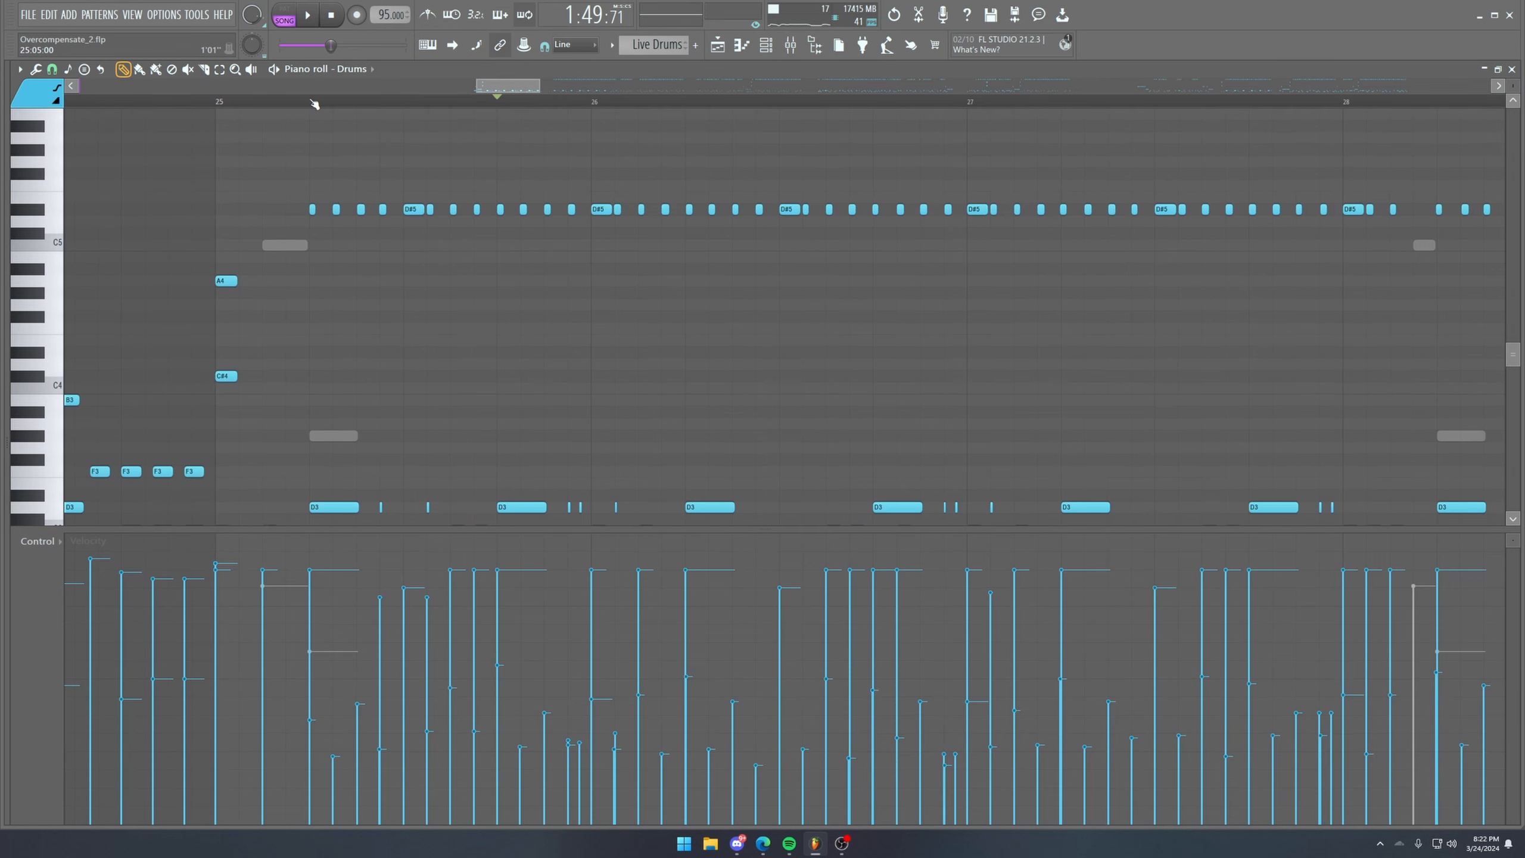
pyautogui.click(313, 102)
pyautogui.scroll(2, 313, 102)
pyautogui.press('space')
pyautogui.press('space')
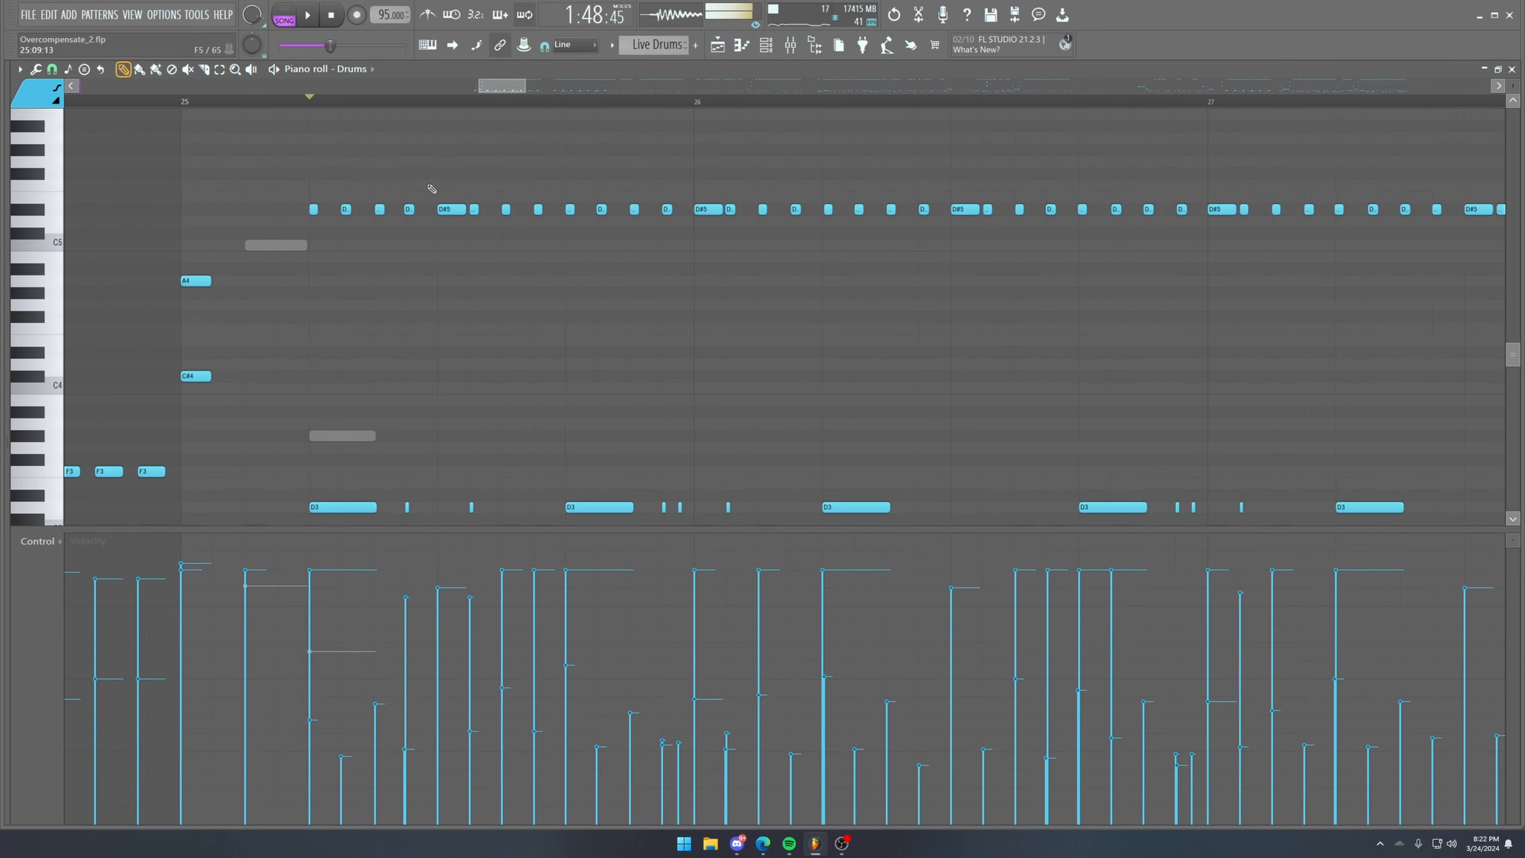
# Select all D#5 hi-hat notes to examine their velocities, and check the single longer accent note in bar 25.
pyautogui.click(76, 217)
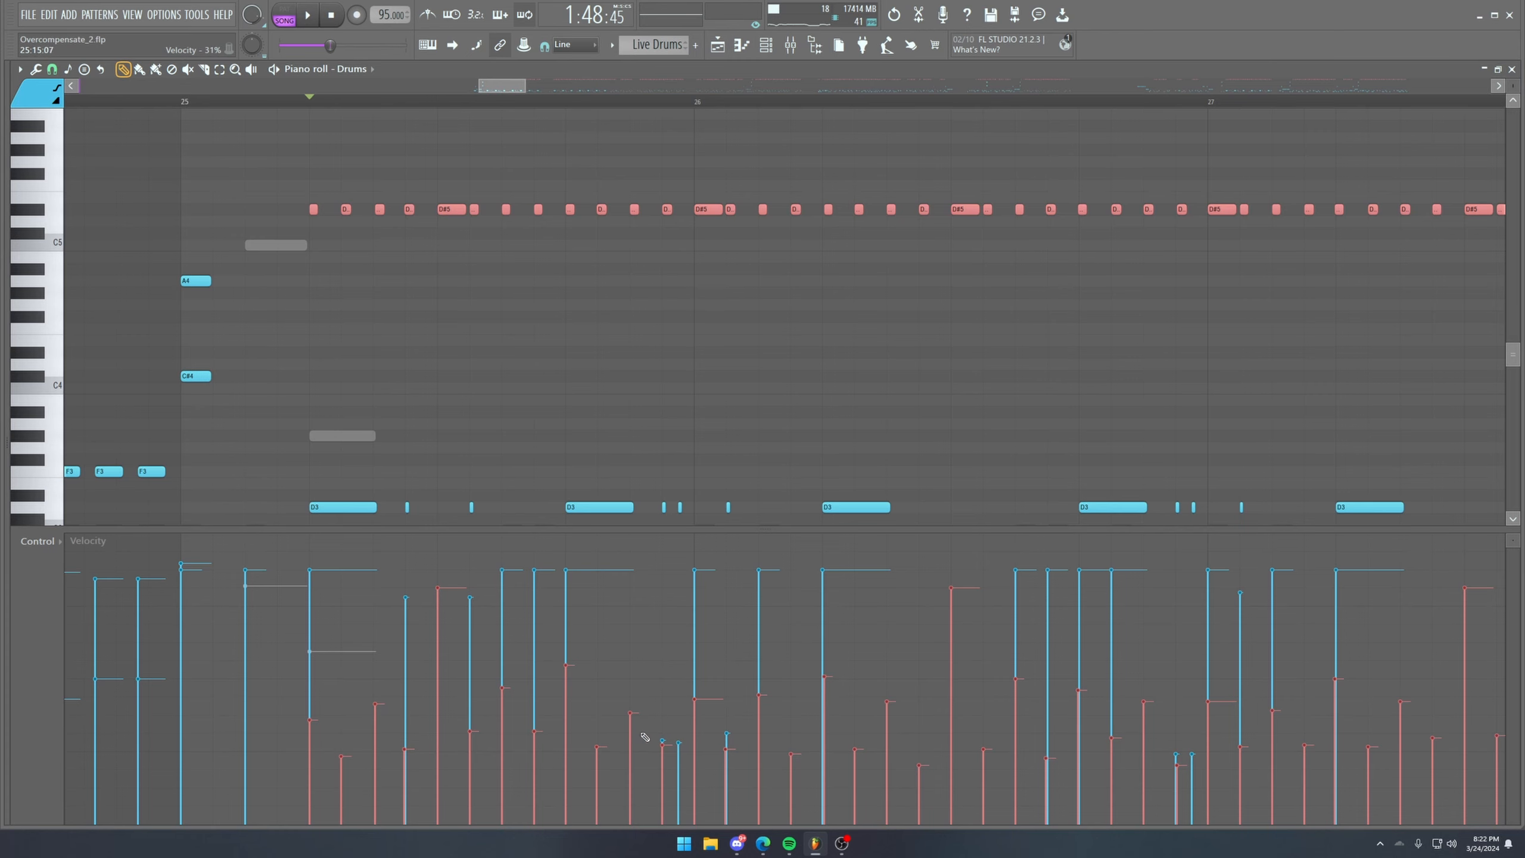
pyautogui.scroll(-2, 462, 102)
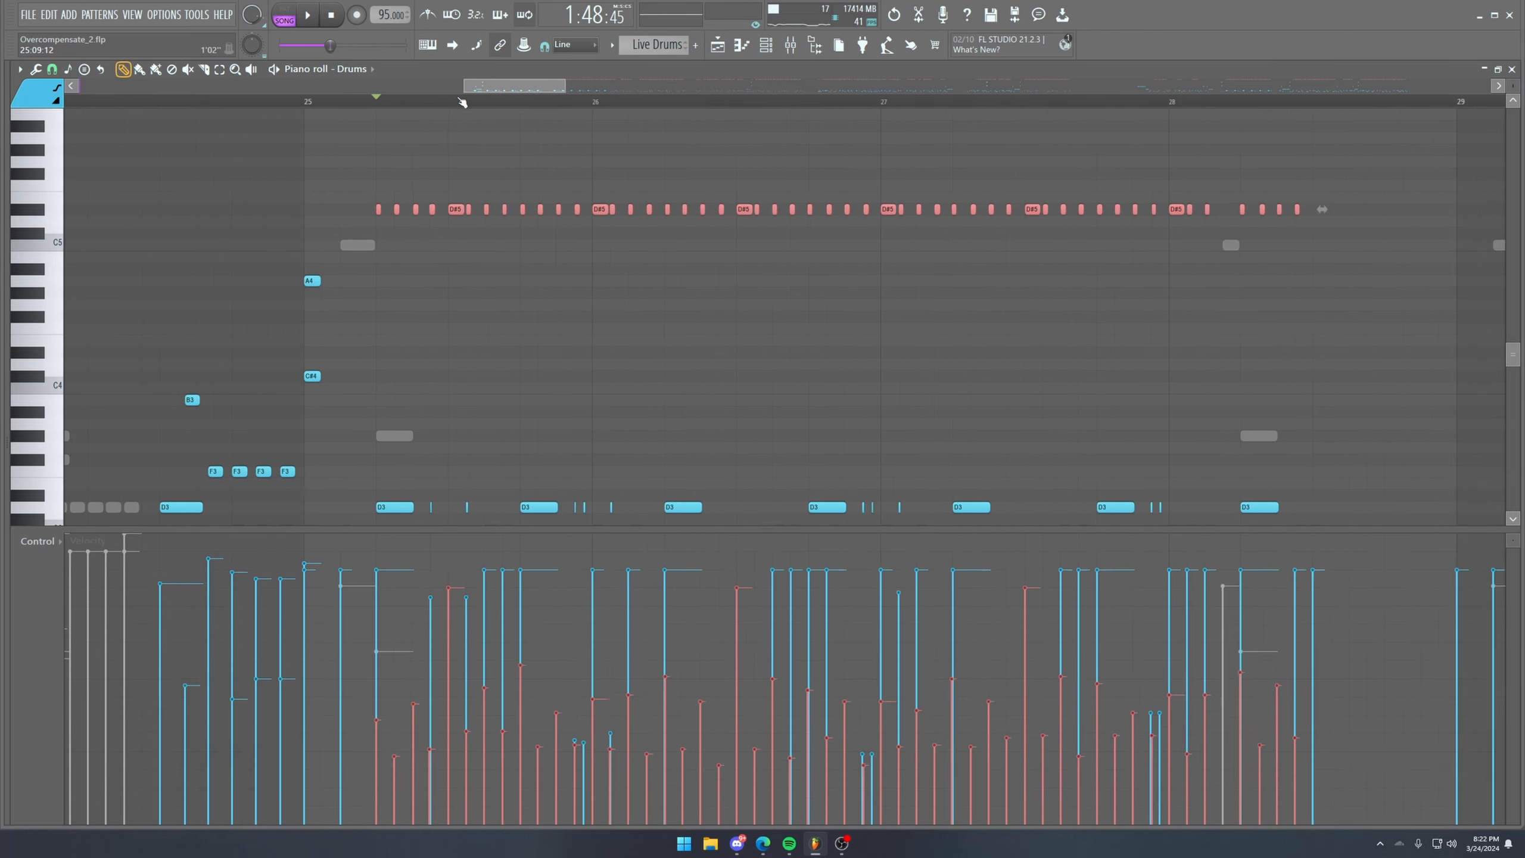
pyautogui.click(463, 221)
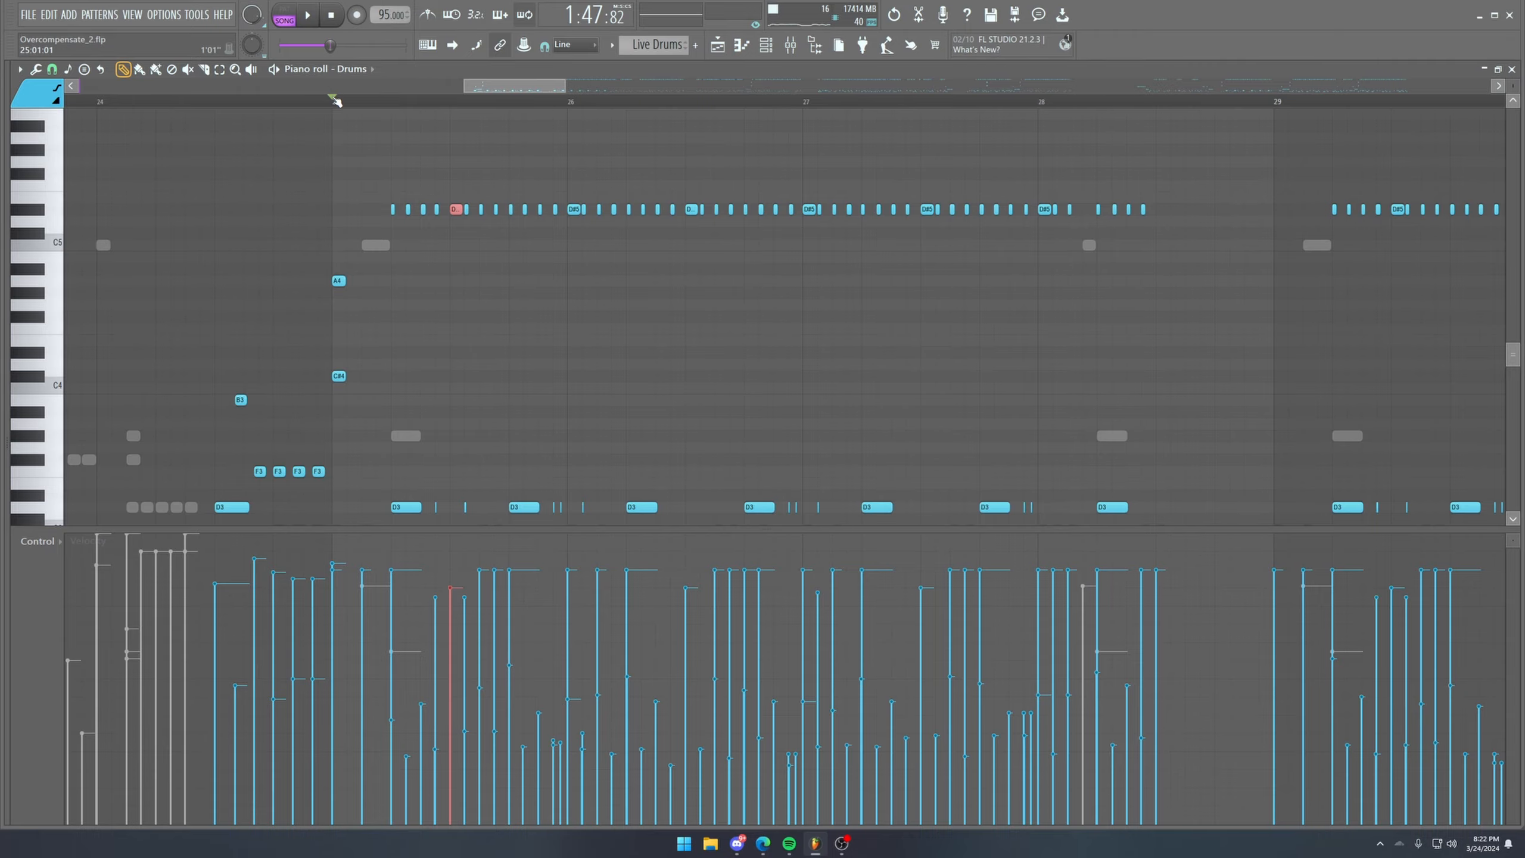
pyautogui.scroll(-4, 337, 103)
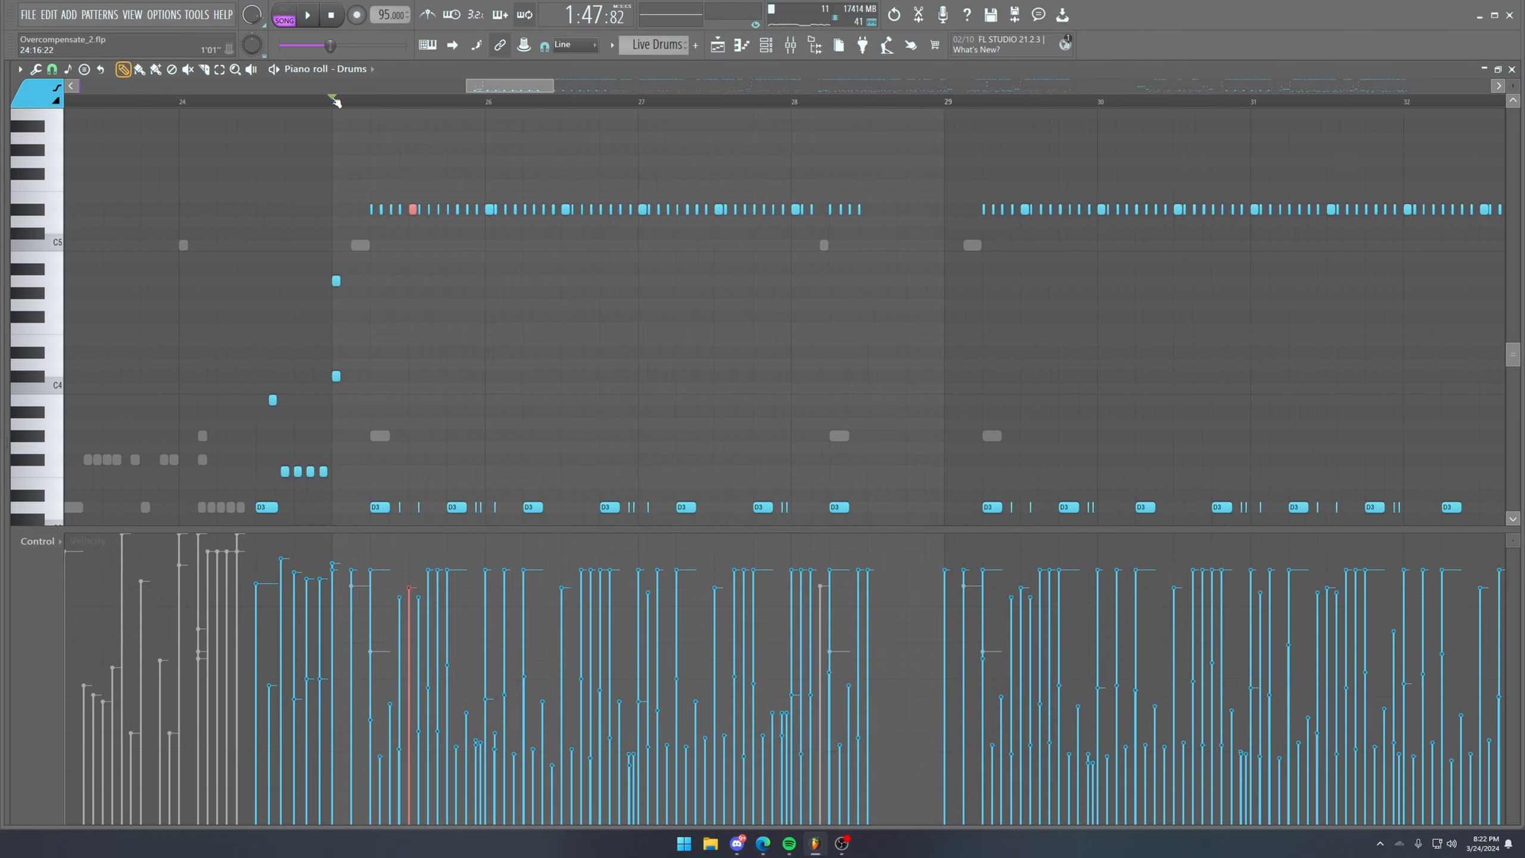
pyautogui.scroll(4, 337, 103)
pyautogui.press('space')
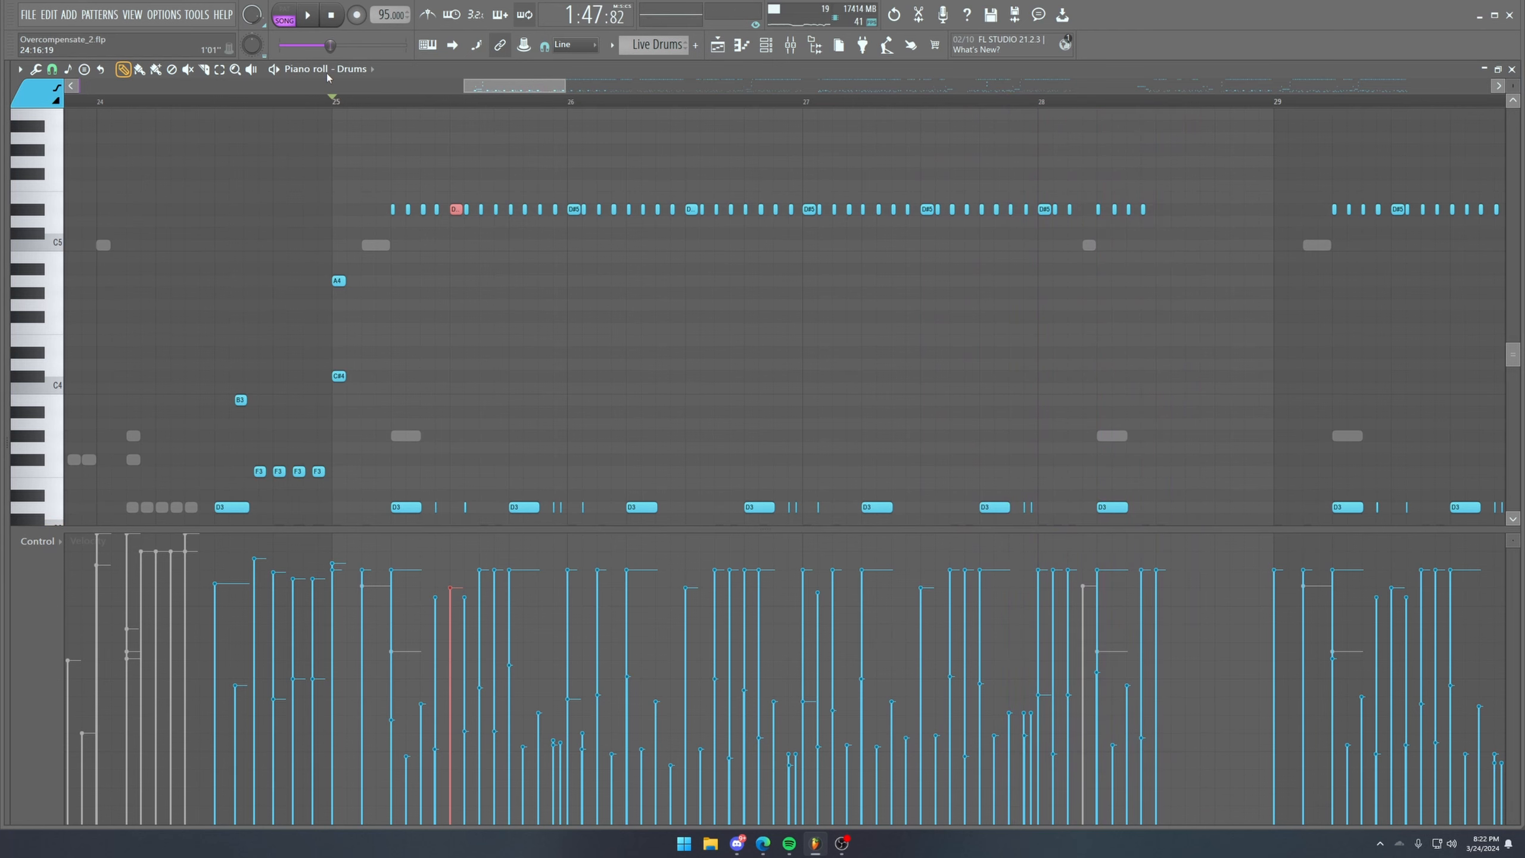
# View the Open Hats notes, and open the Drums channel's Addictive Drums 2 from the channel rack before closing it.
pyautogui.scroll(-2, 346, 78)
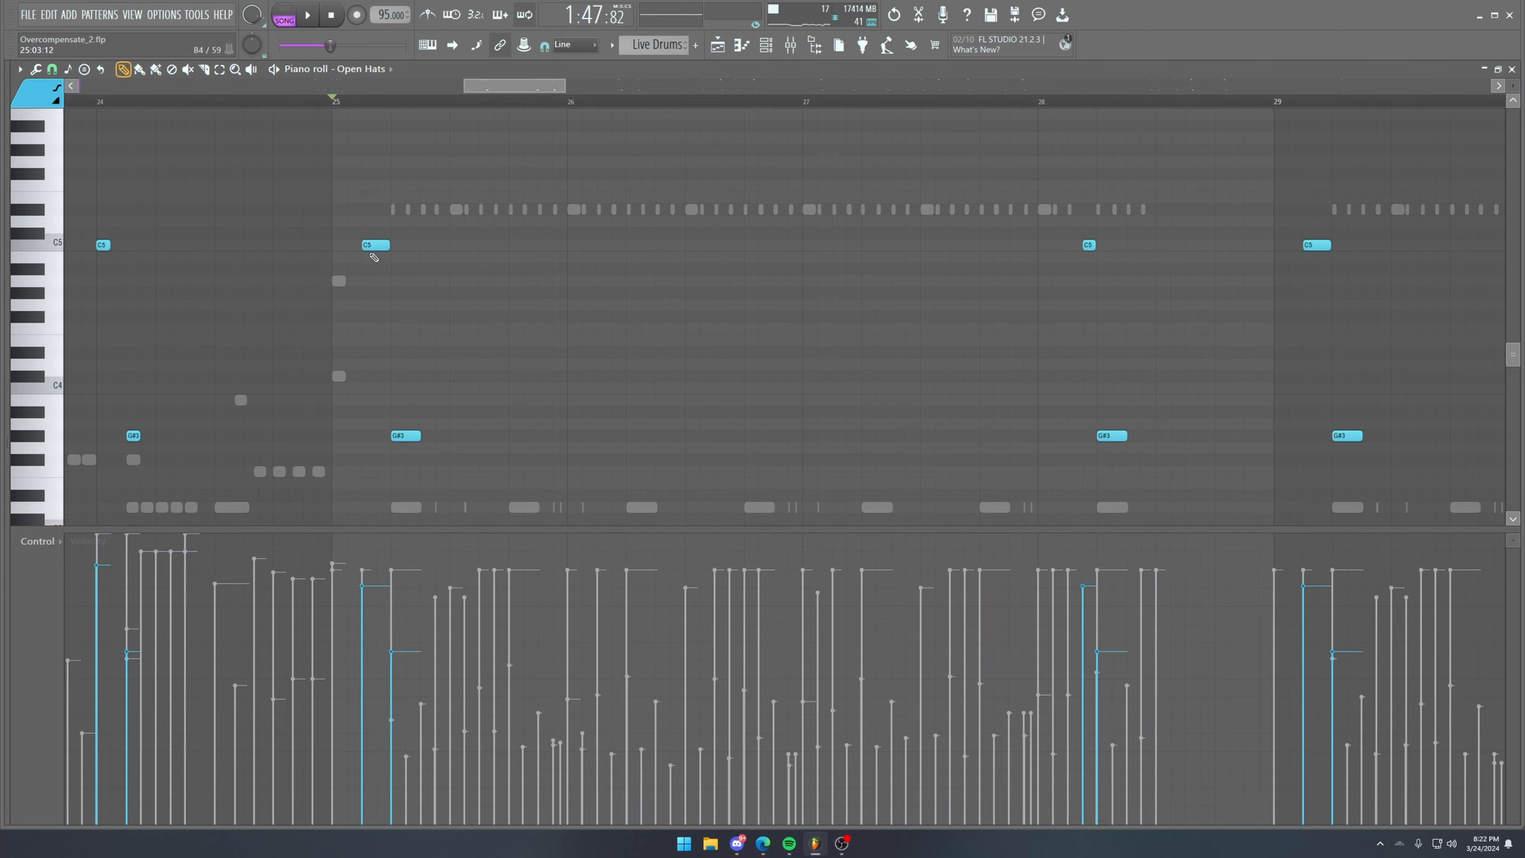
pyautogui.click(766, 45)
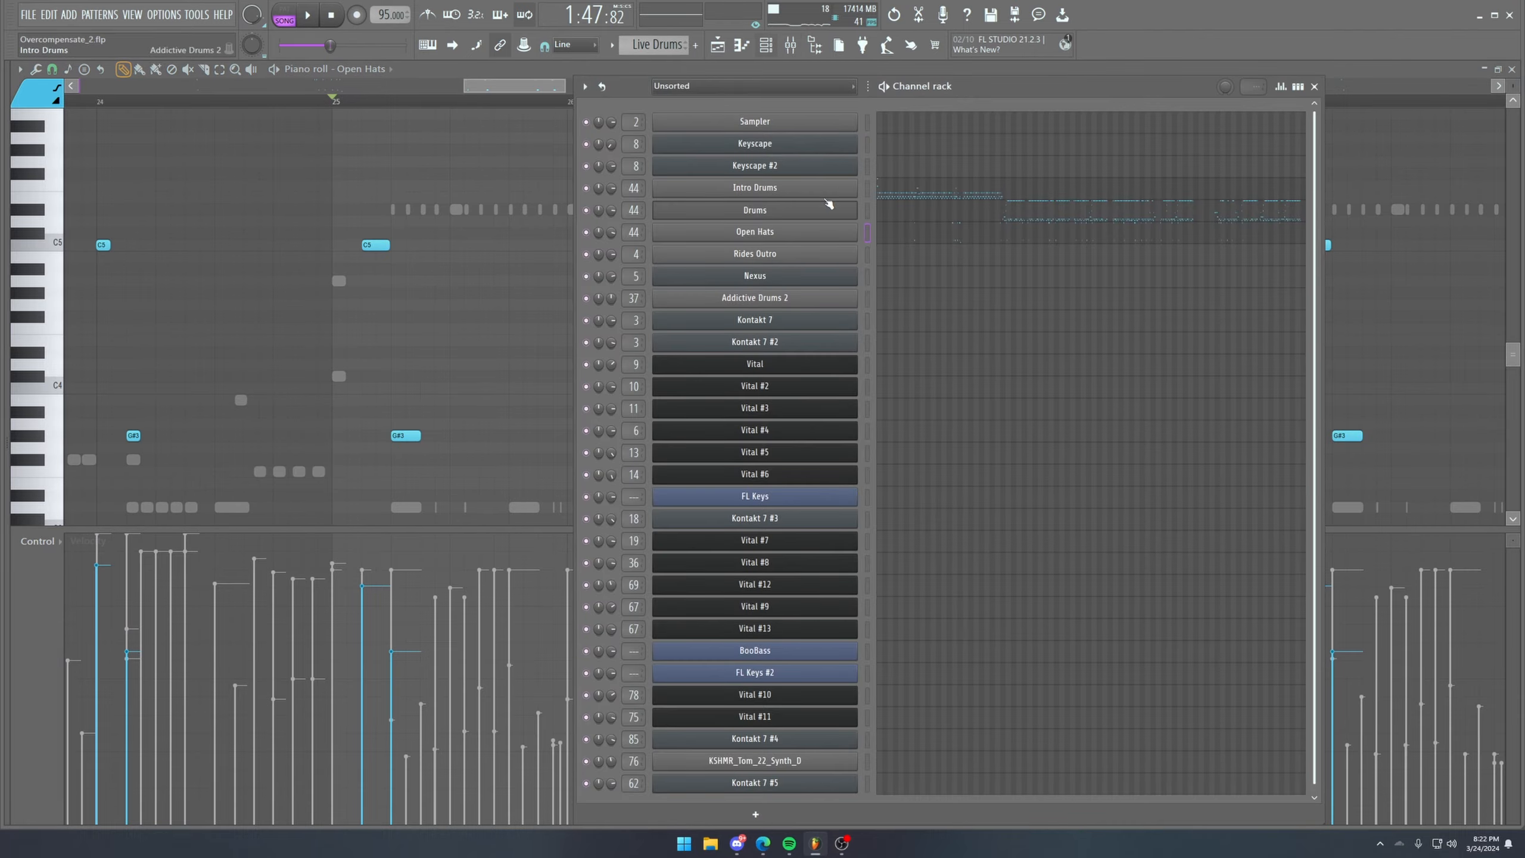
pyautogui.click(846, 210)
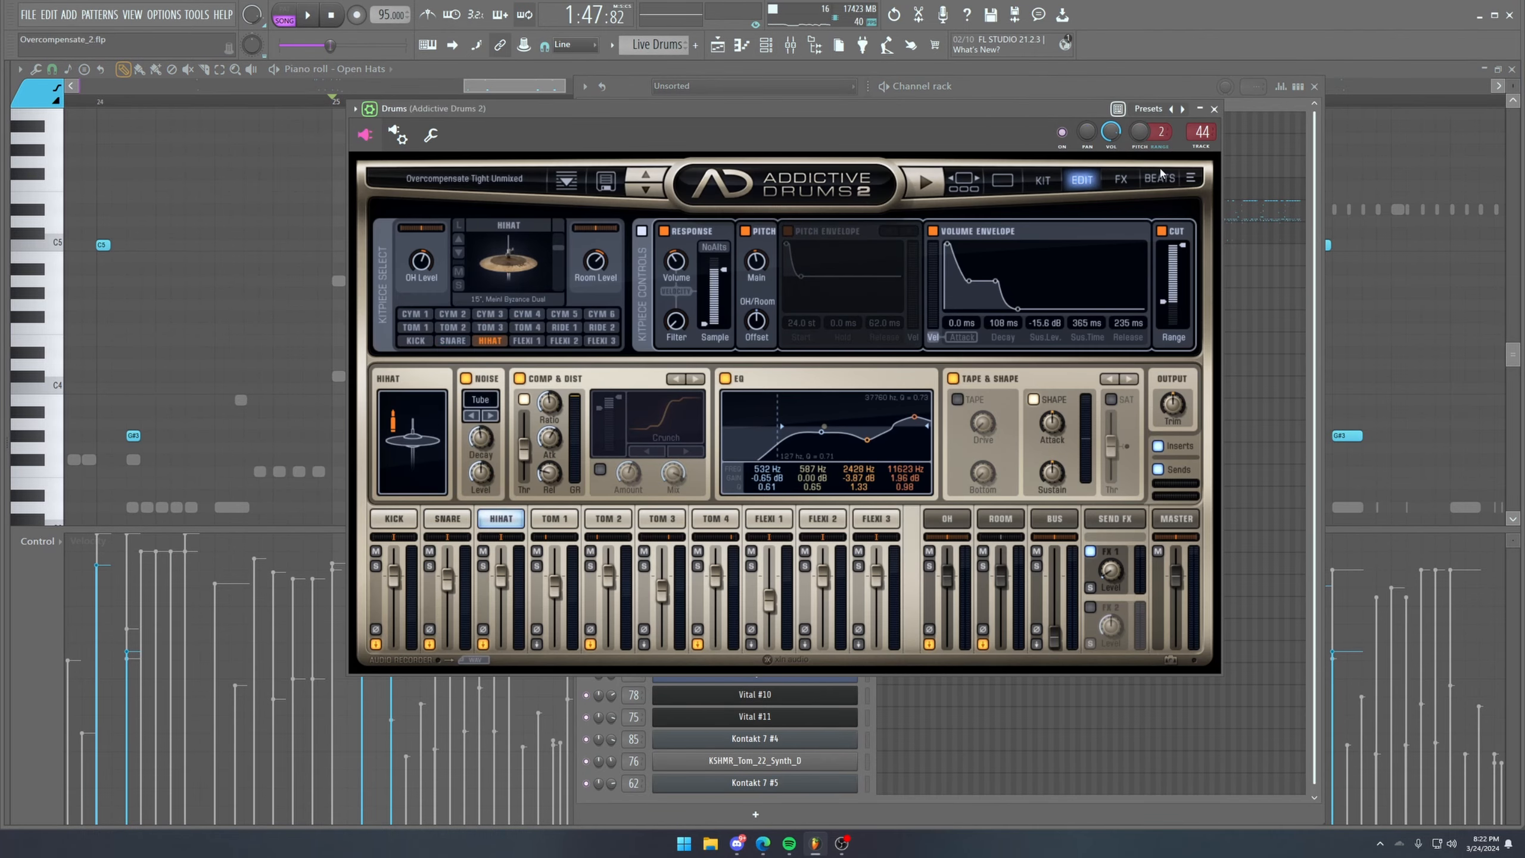
pyautogui.click(1214, 110)
pyautogui.rightClick(302, 225)
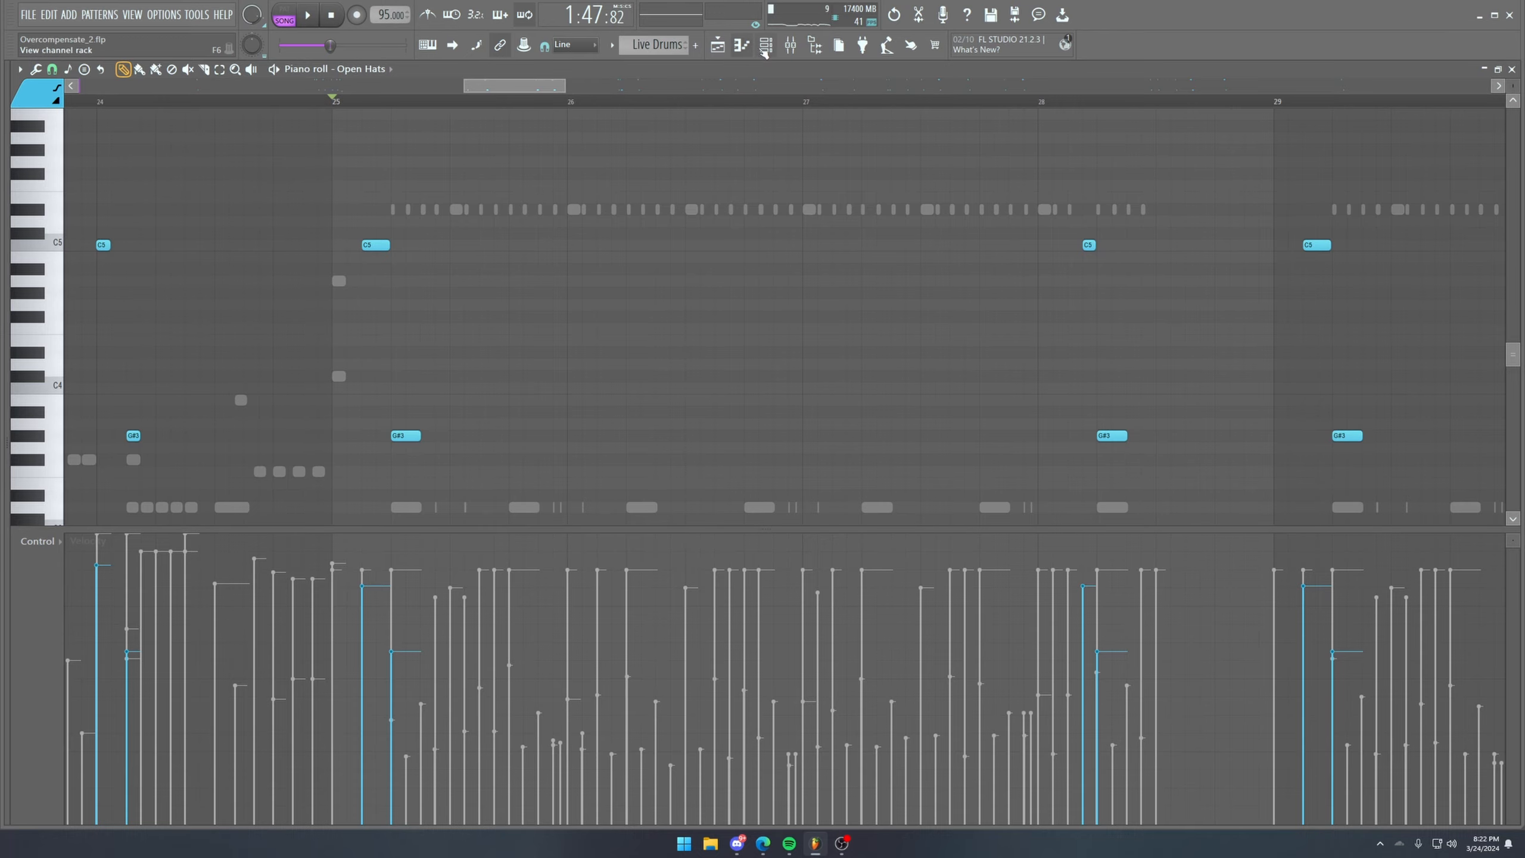
# Return to the playlist and start playing the song from between bars 51 and 52.
pyautogui.click(720, 48)
pyautogui.moveTo(705, 103); pyautogui.dragTo(772, 114)
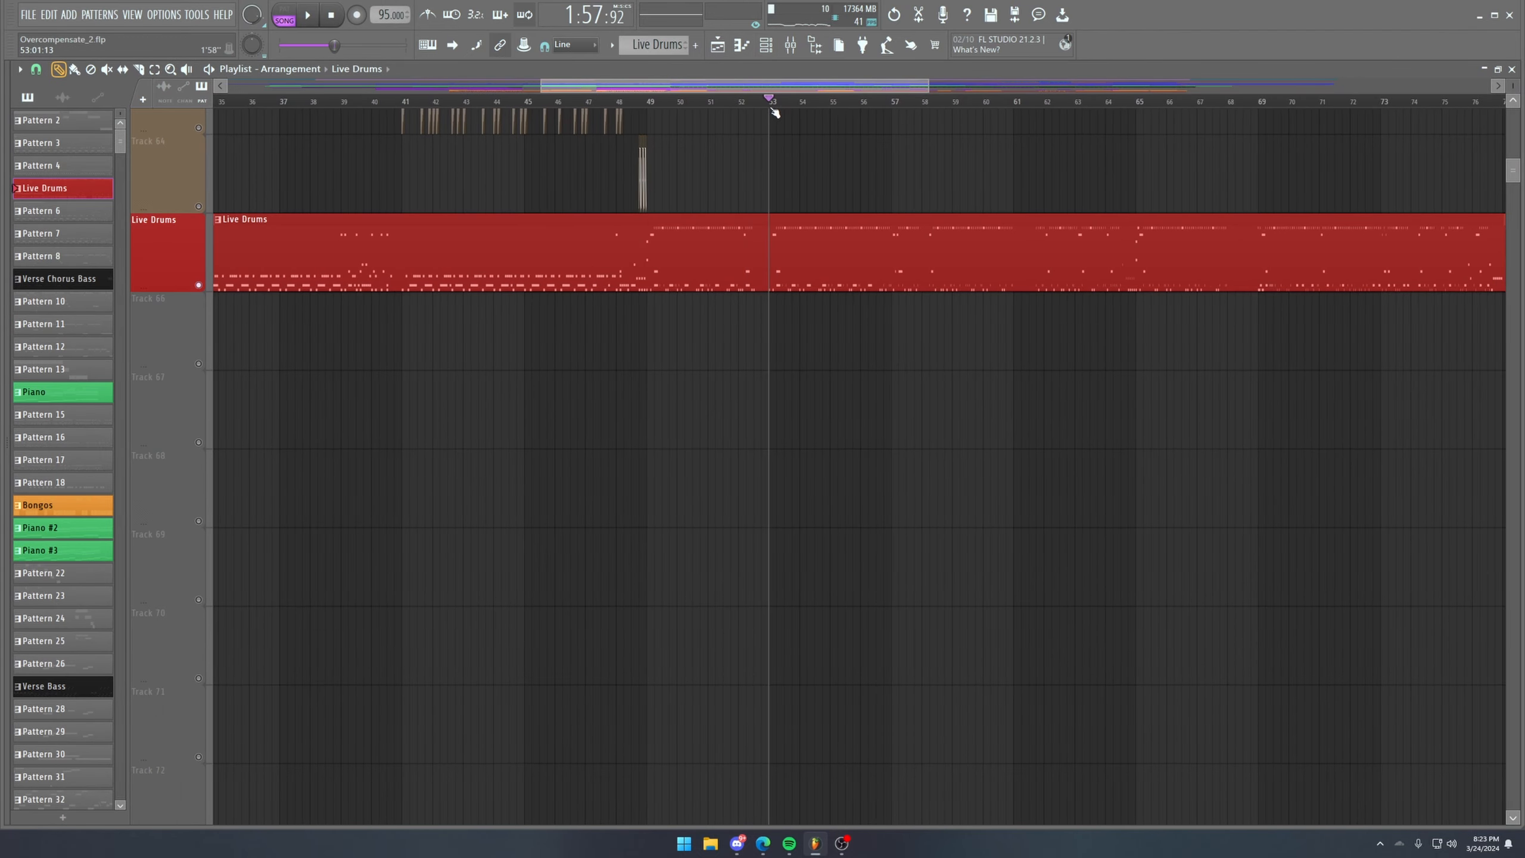
pyautogui.scroll(3, 775, 106)
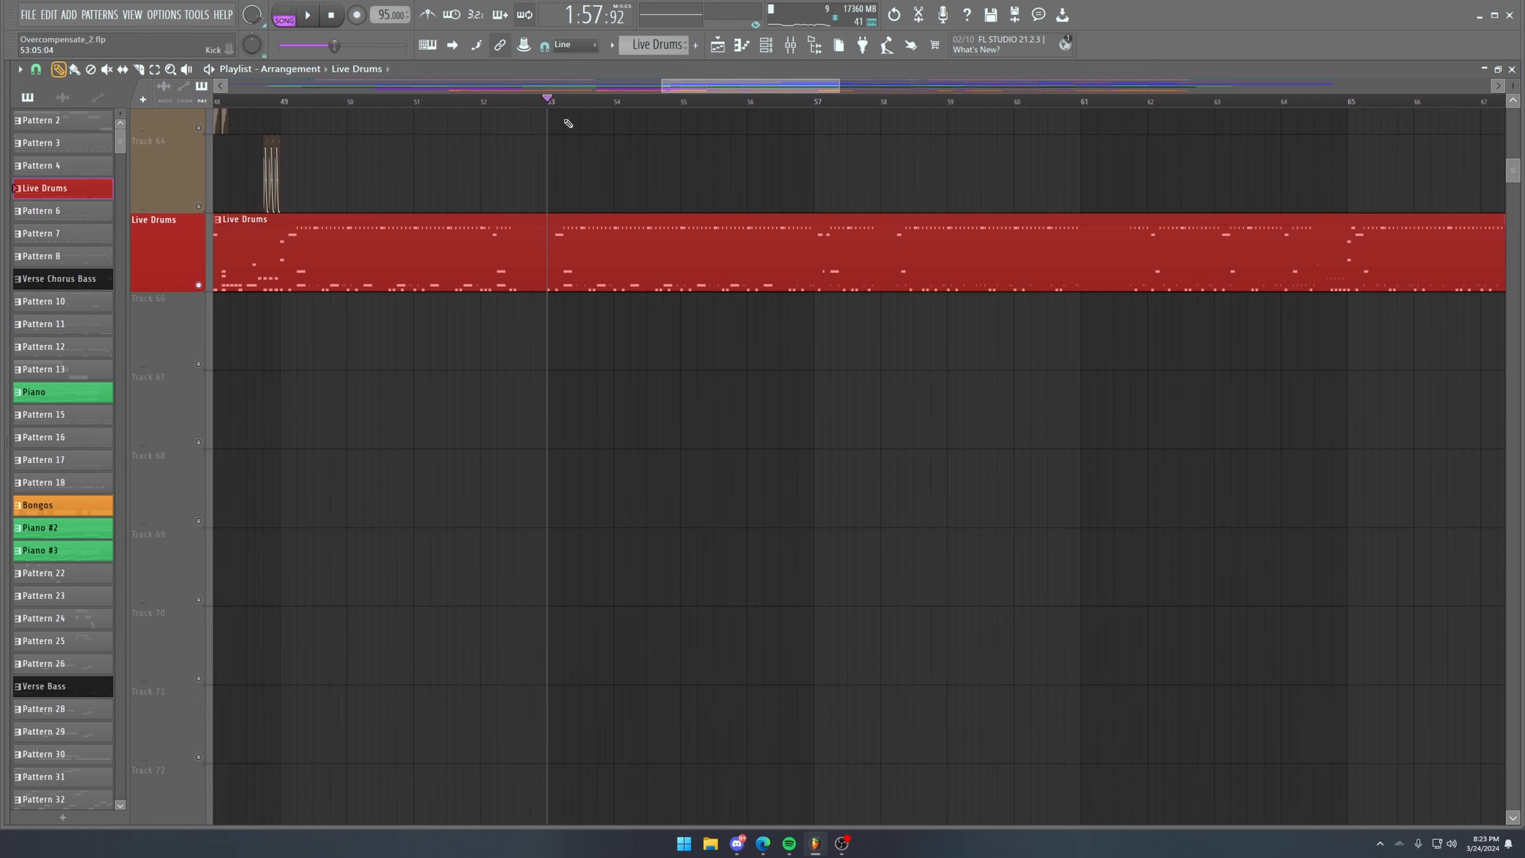
pyautogui.moveTo(552, 105); pyautogui.dragTo(459, 133)
pyautogui.press('space')
# Open the Live Drums clip and follow the Drums channel's notes during playback from pattern bar 28.
pyautogui.doubleClick(469, 272)
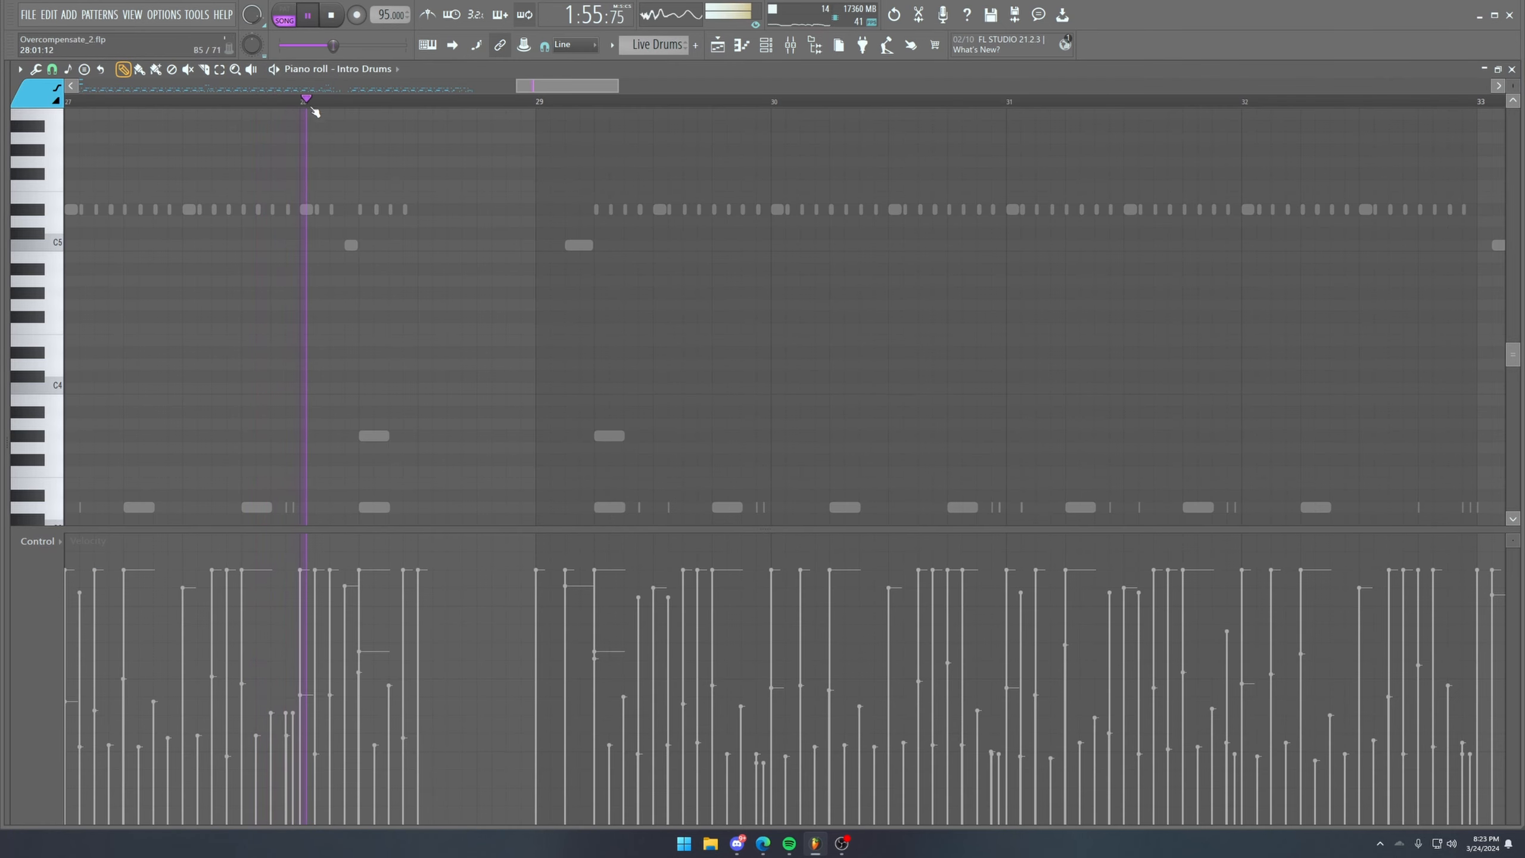
pyautogui.scroll(-3, 390, 76)
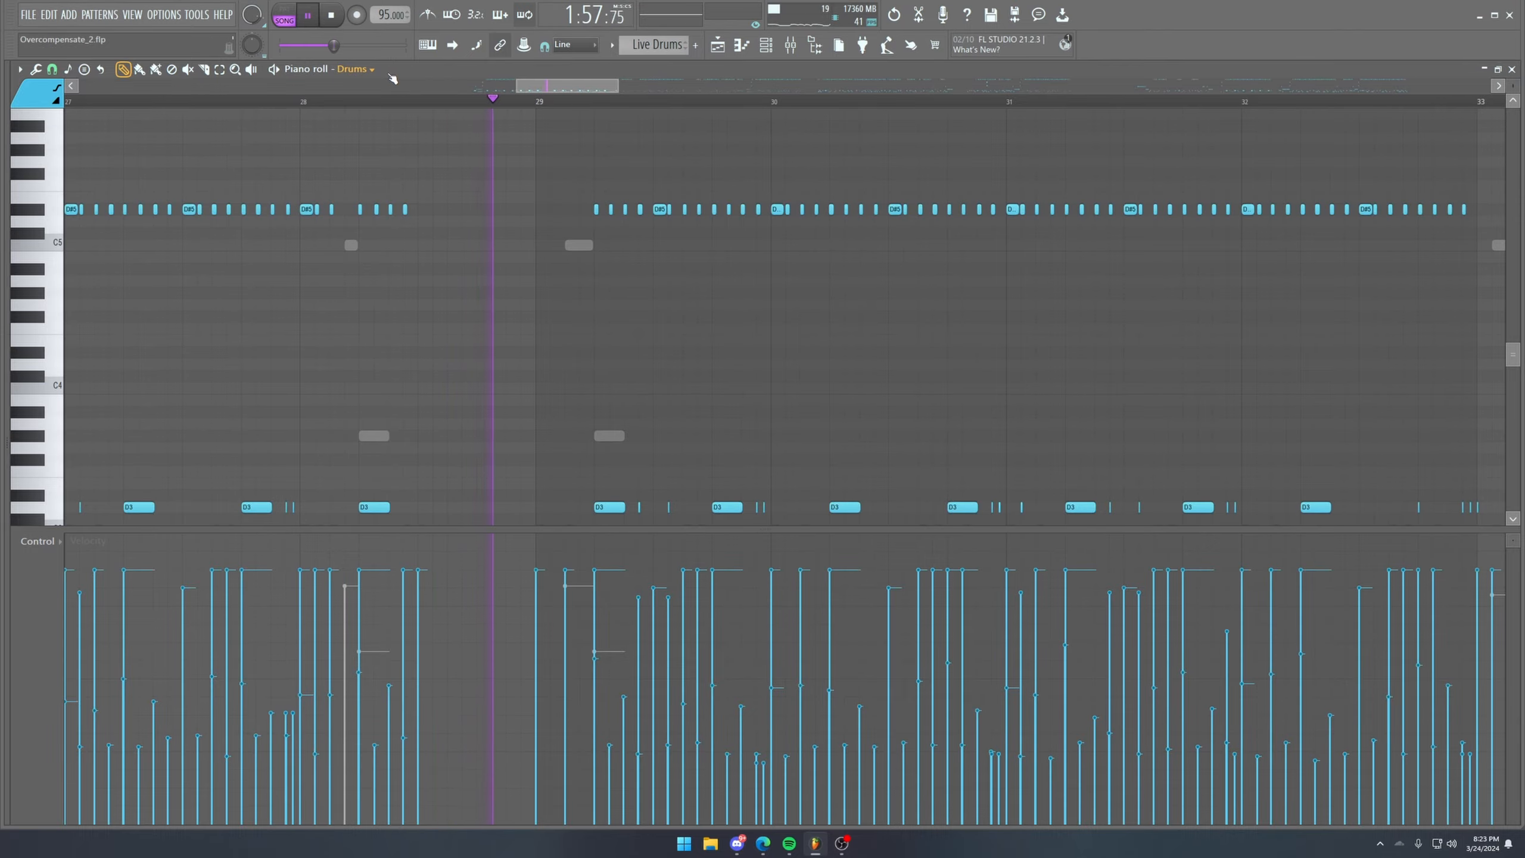
pyautogui.scroll(-2, 405, 180)
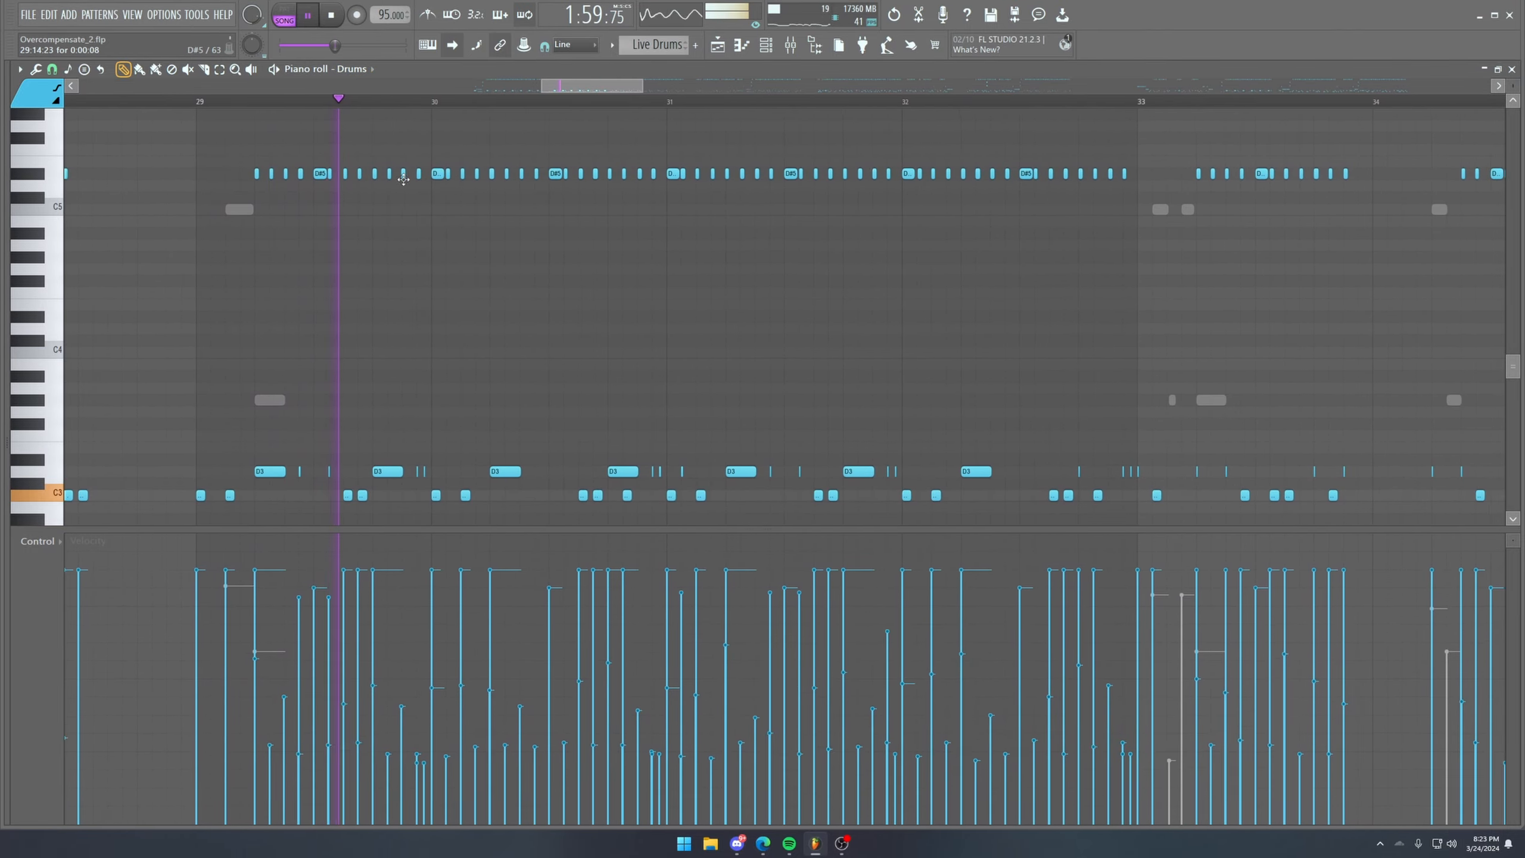
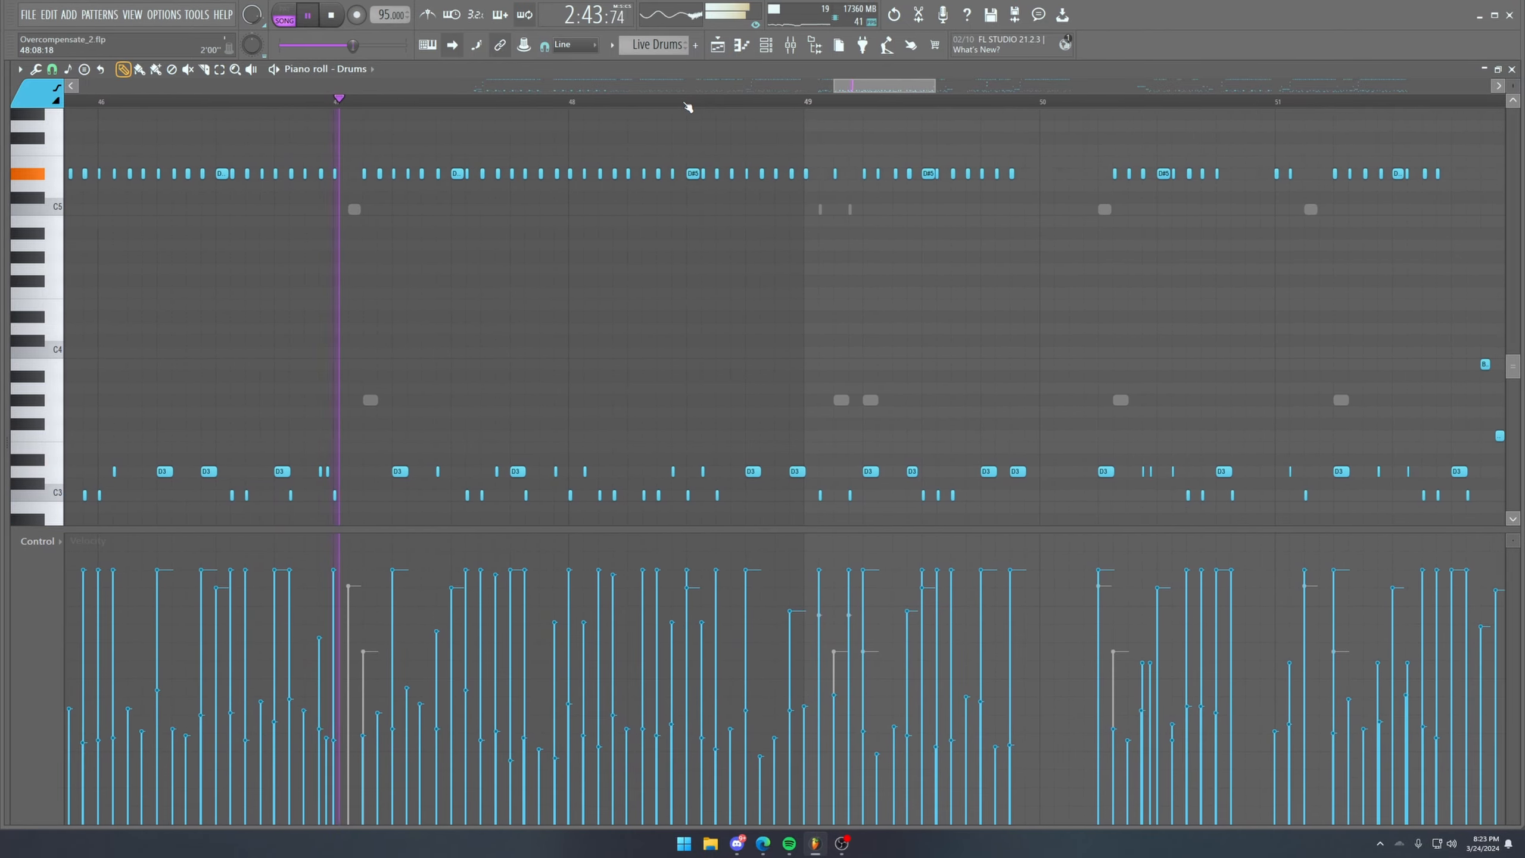
pyautogui.scroll(-5, 690, 106)
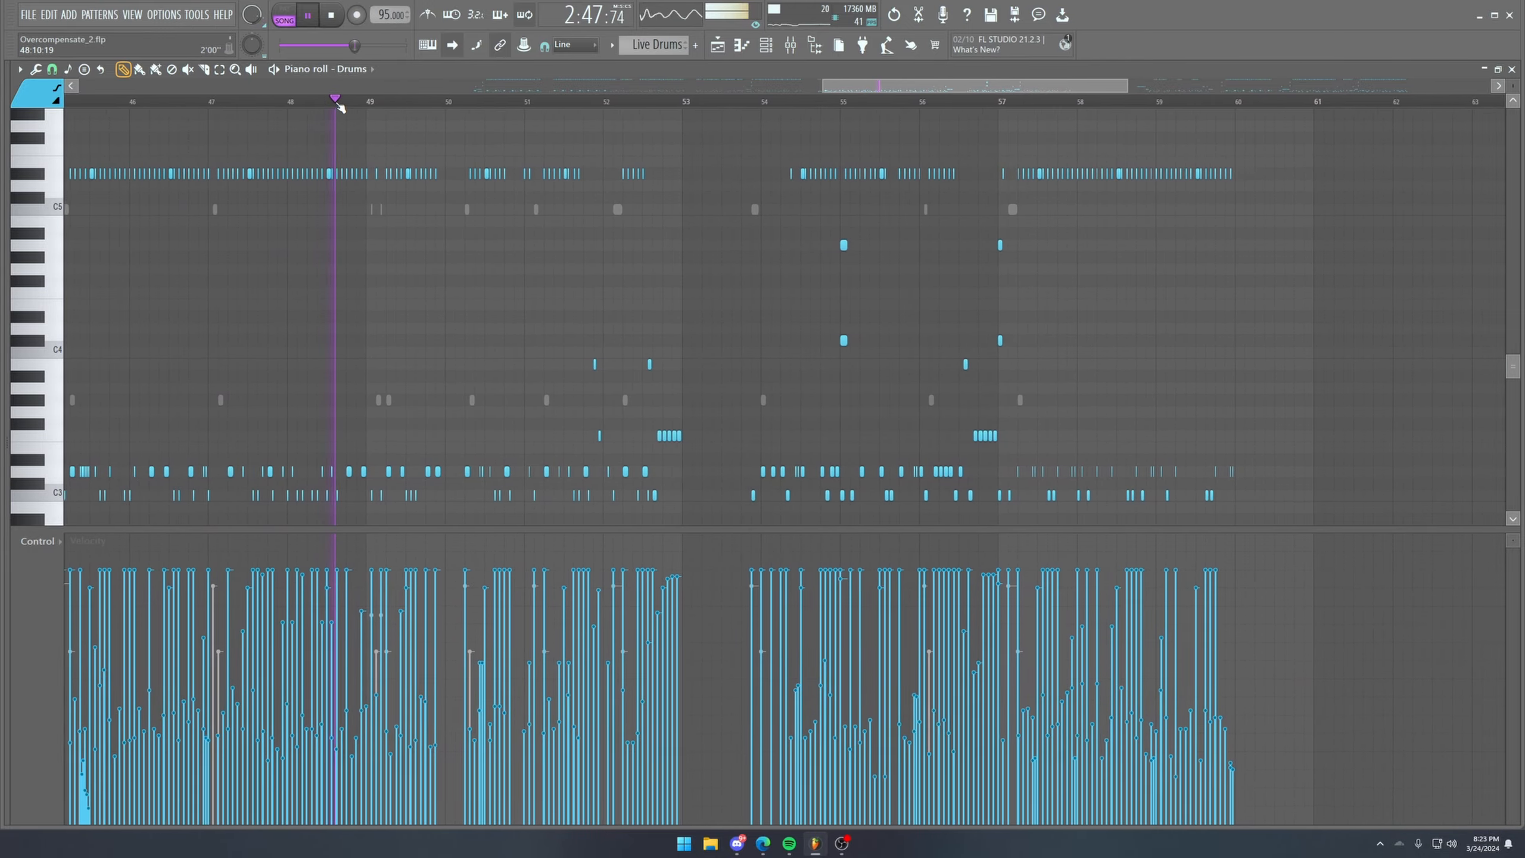
pyautogui.scroll(-4, 324, 107)
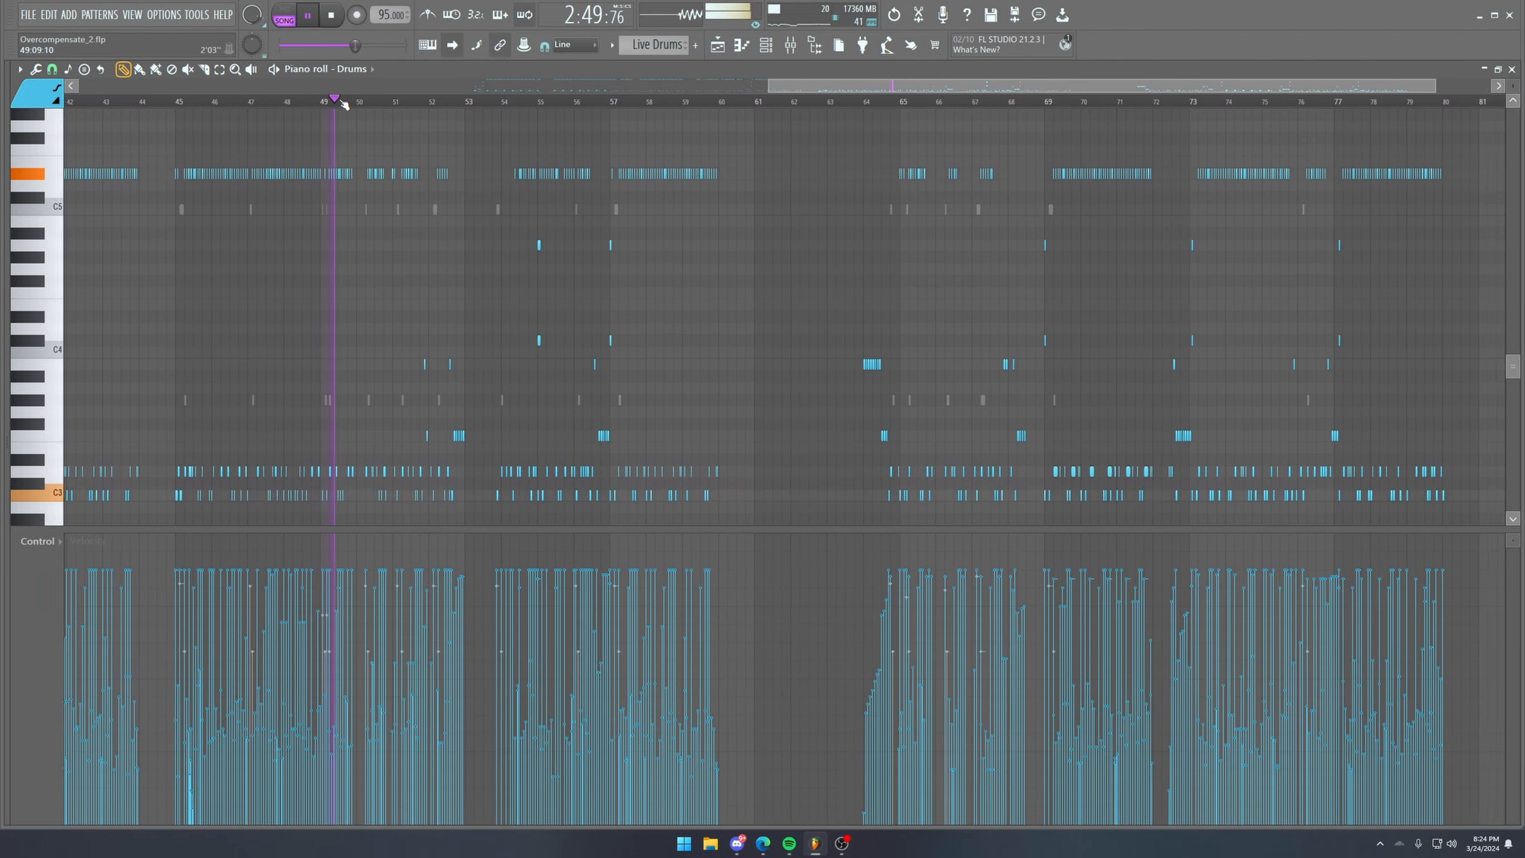
pyautogui.scroll(8, 324, 107)
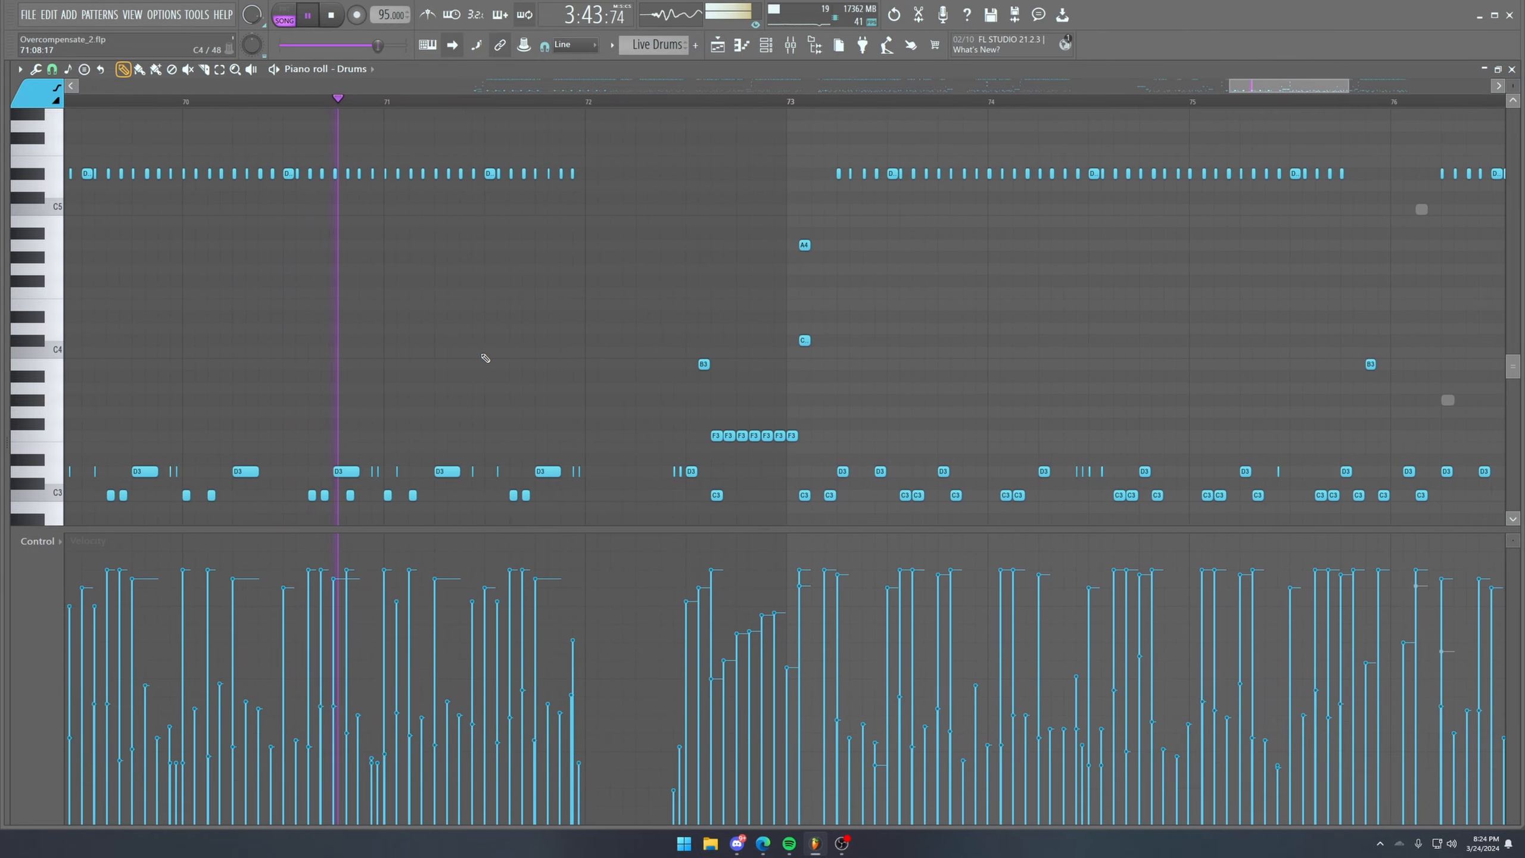
# Check the Ride Cymbals clips around bar 97 in the playlist and reopen the Drums channel's notes during playback.
pyautogui.click(717, 47)
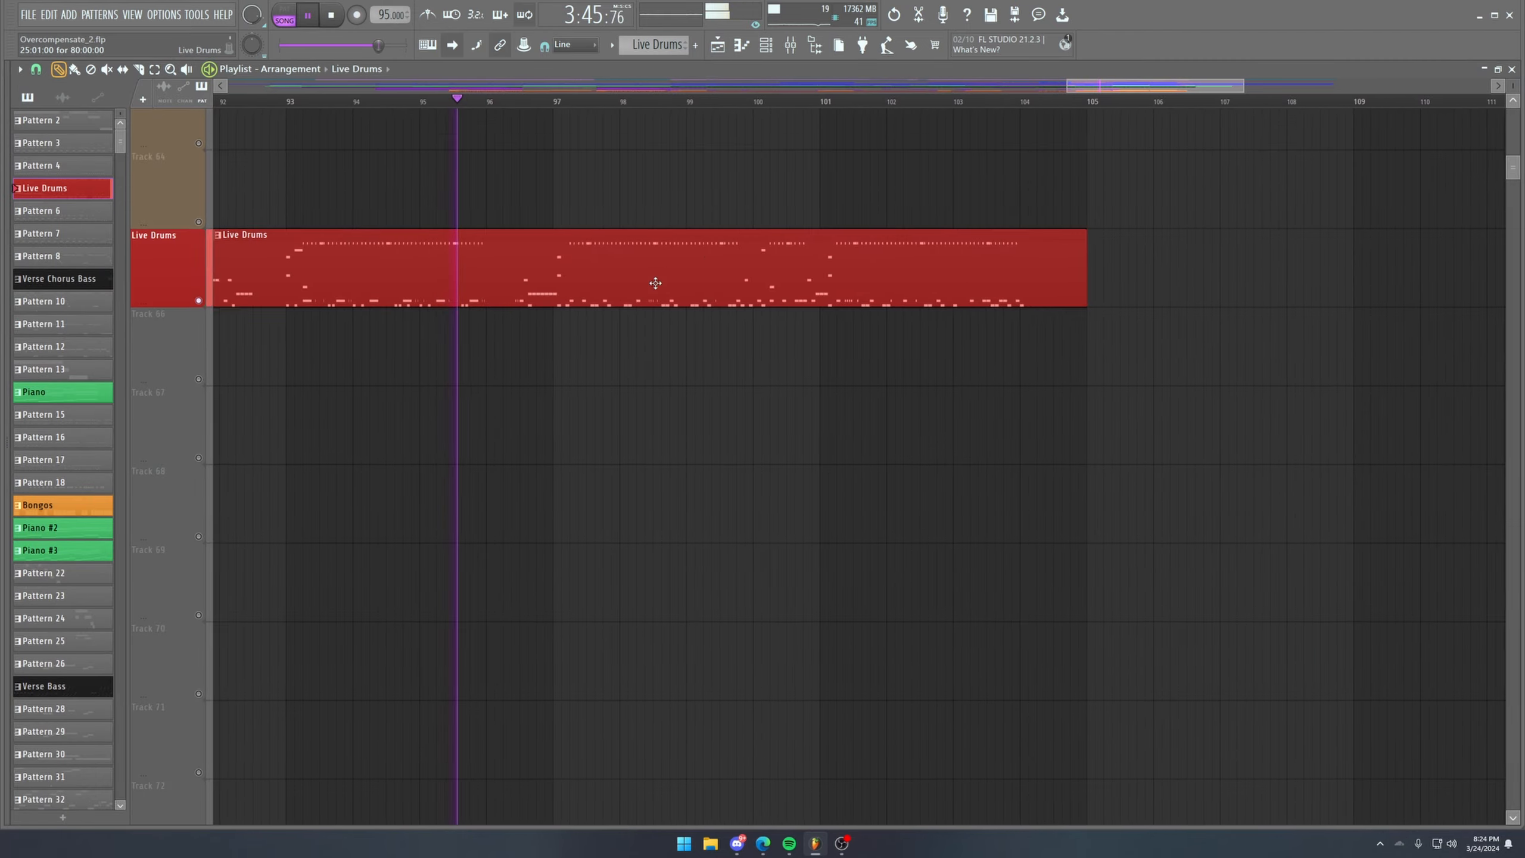
pyautogui.scroll(5, 494, 356)
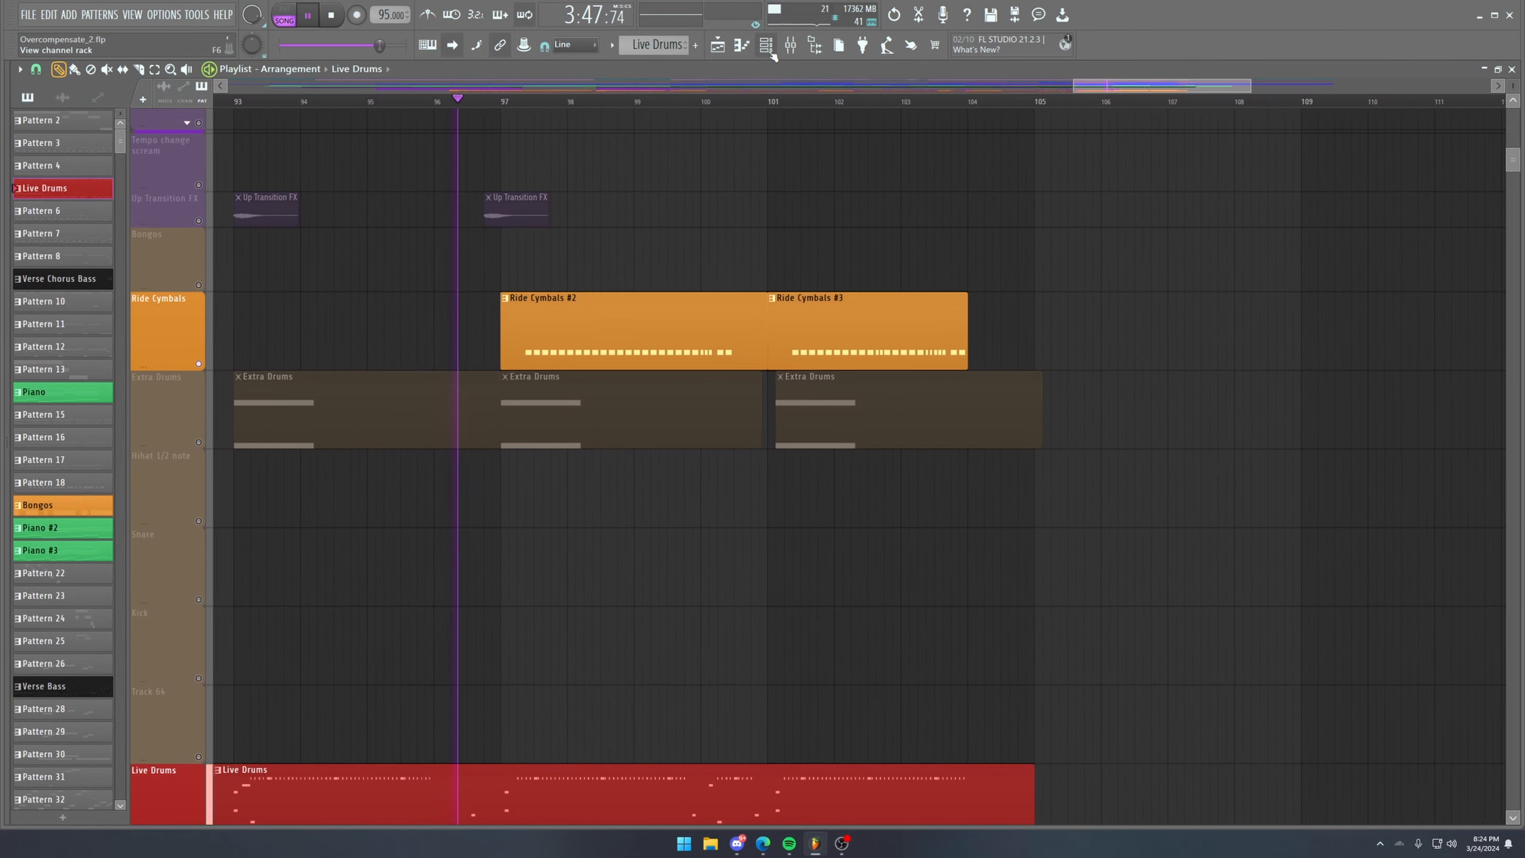
pyautogui.press('F6')
pyautogui.click(958, 209)
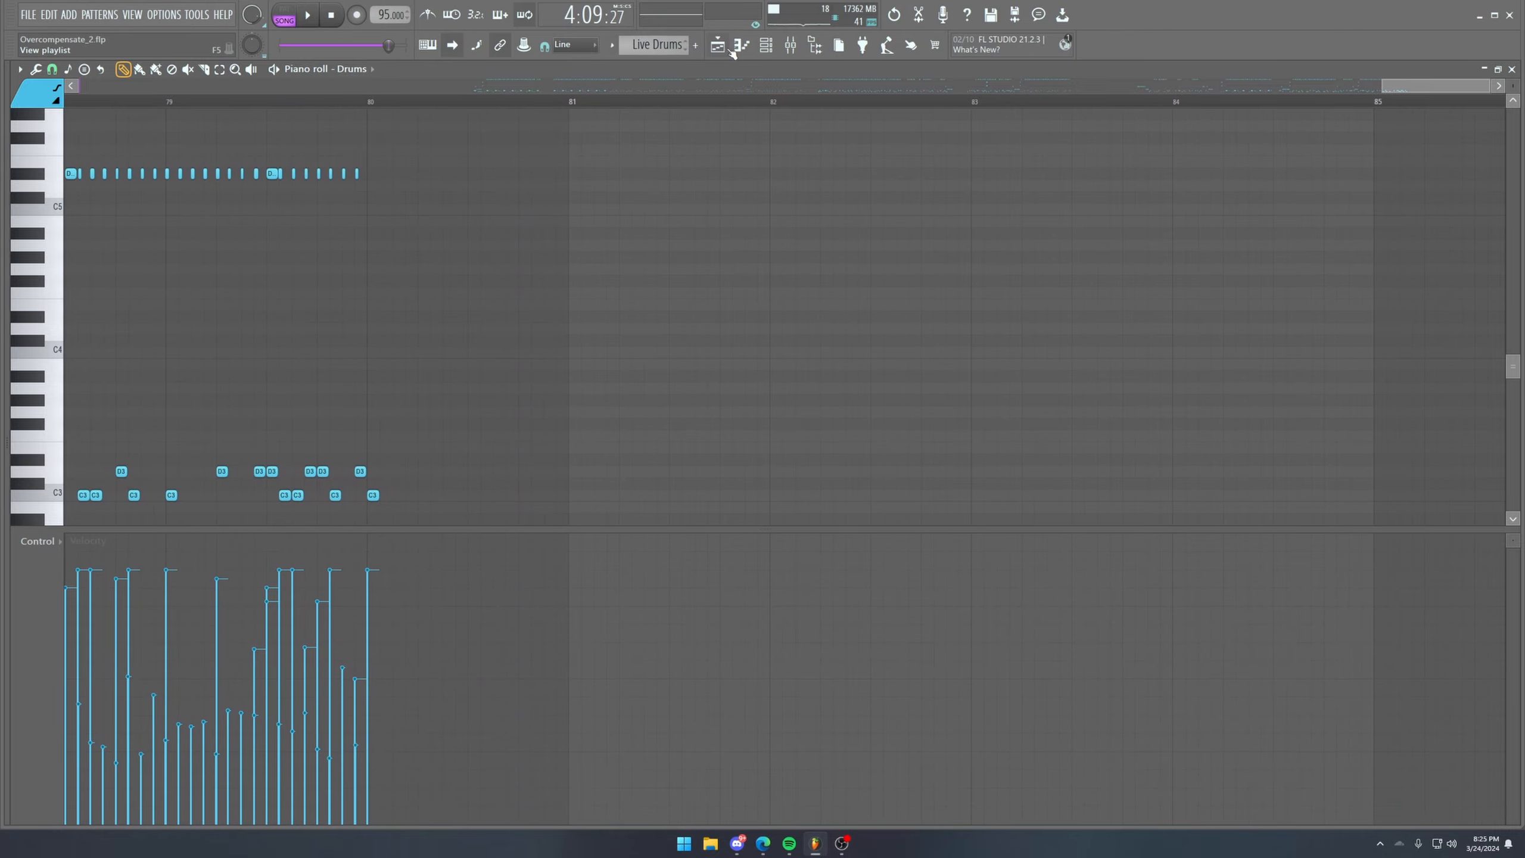
# Return to the playlist and look over the arrangement from the Live Drums track up to the Chord Pad track.
pyautogui.click(726, 48)
pyautogui.scroll(-6, 789, 103)
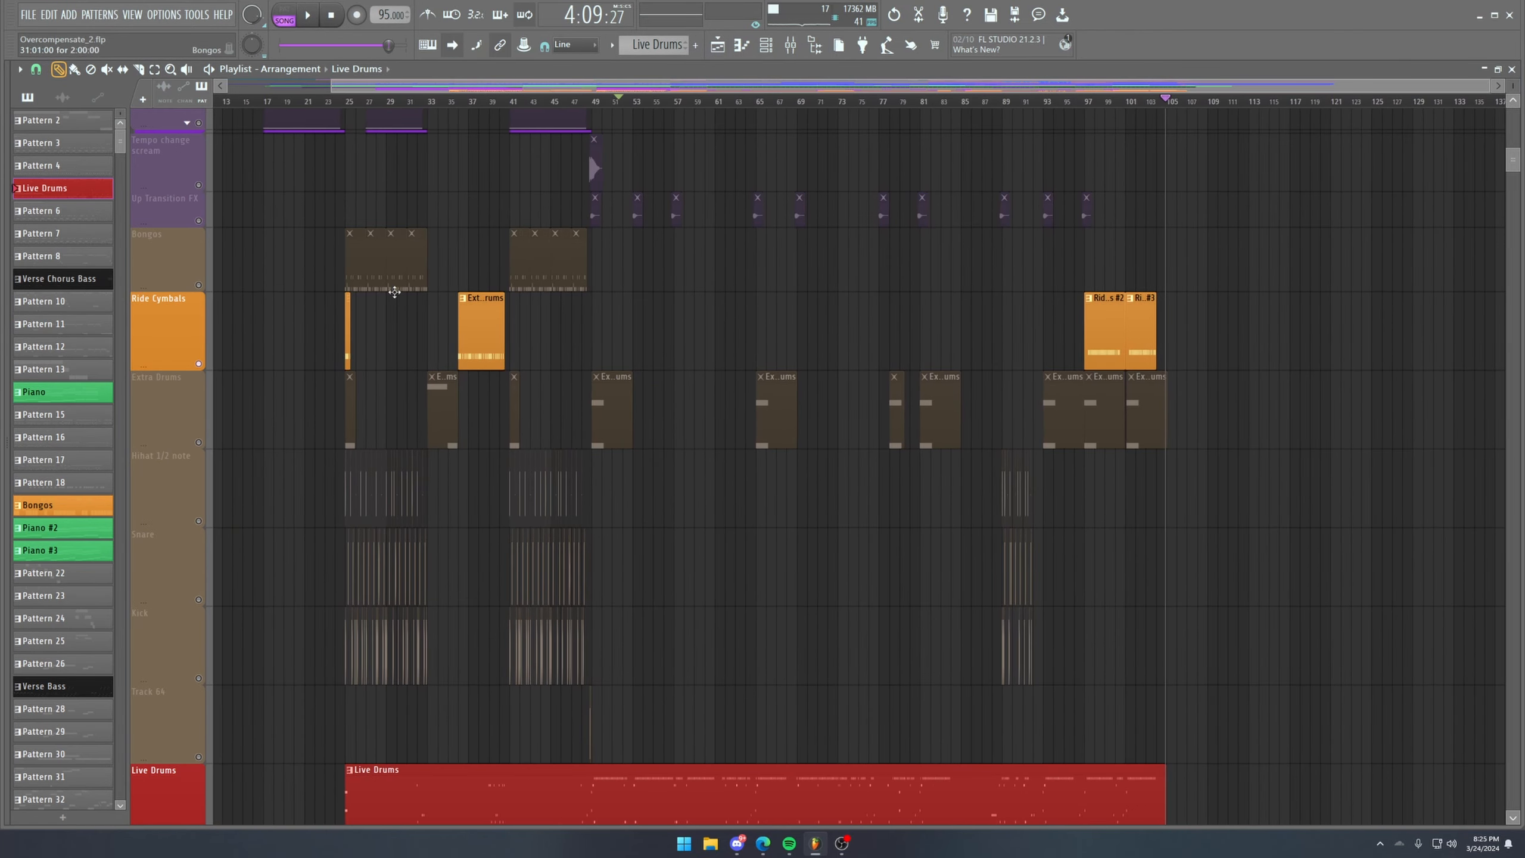
pyautogui.scroll(-5, 956, 151)
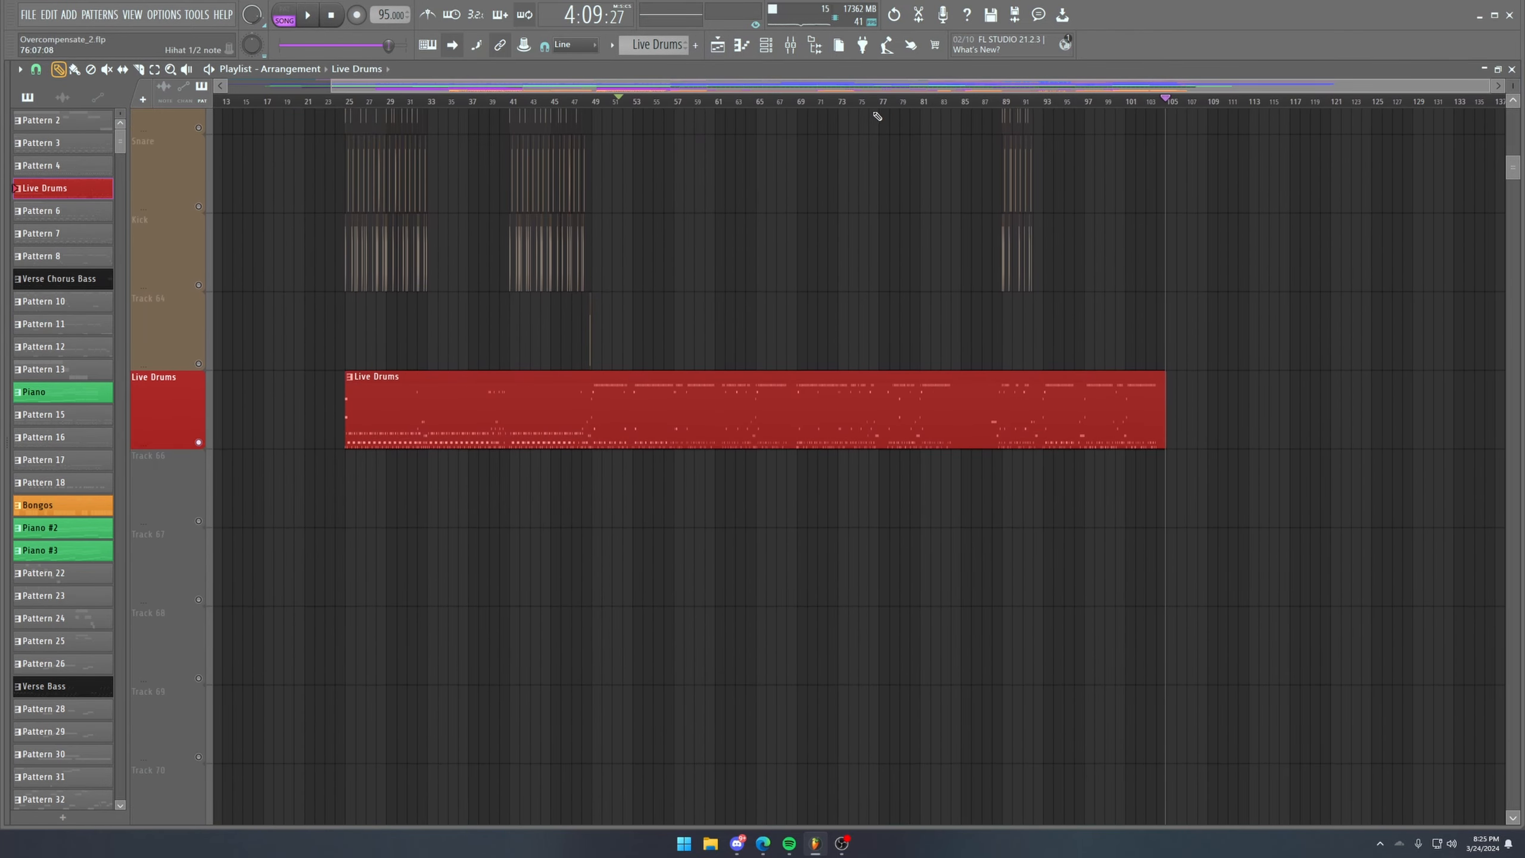
pyautogui.scroll(4, 882, 160)
pyautogui.scroll(20, 902, 224)
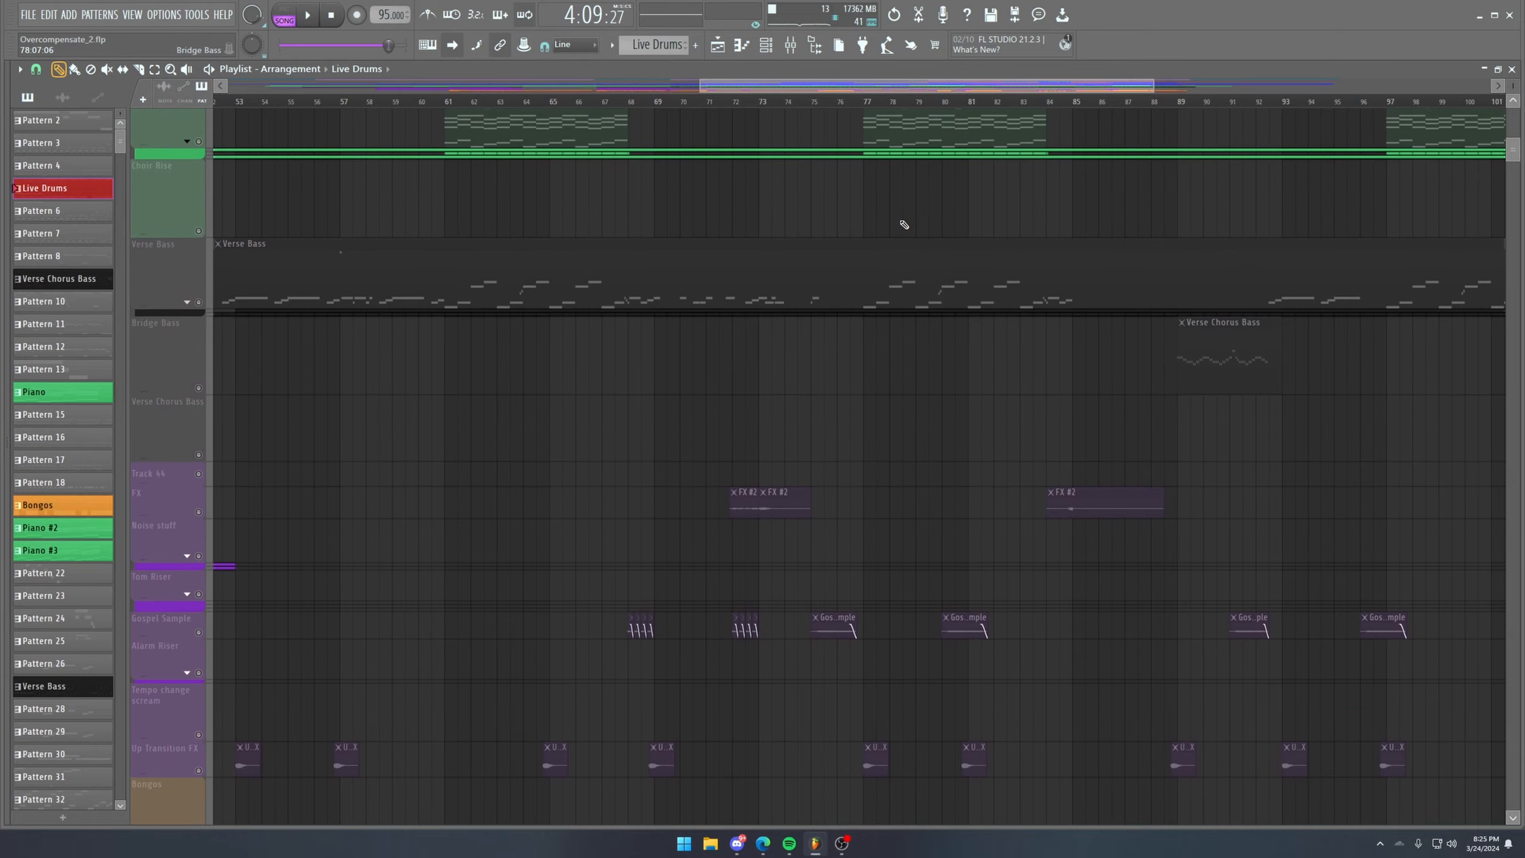
pyautogui.scroll(8, 904, 225)
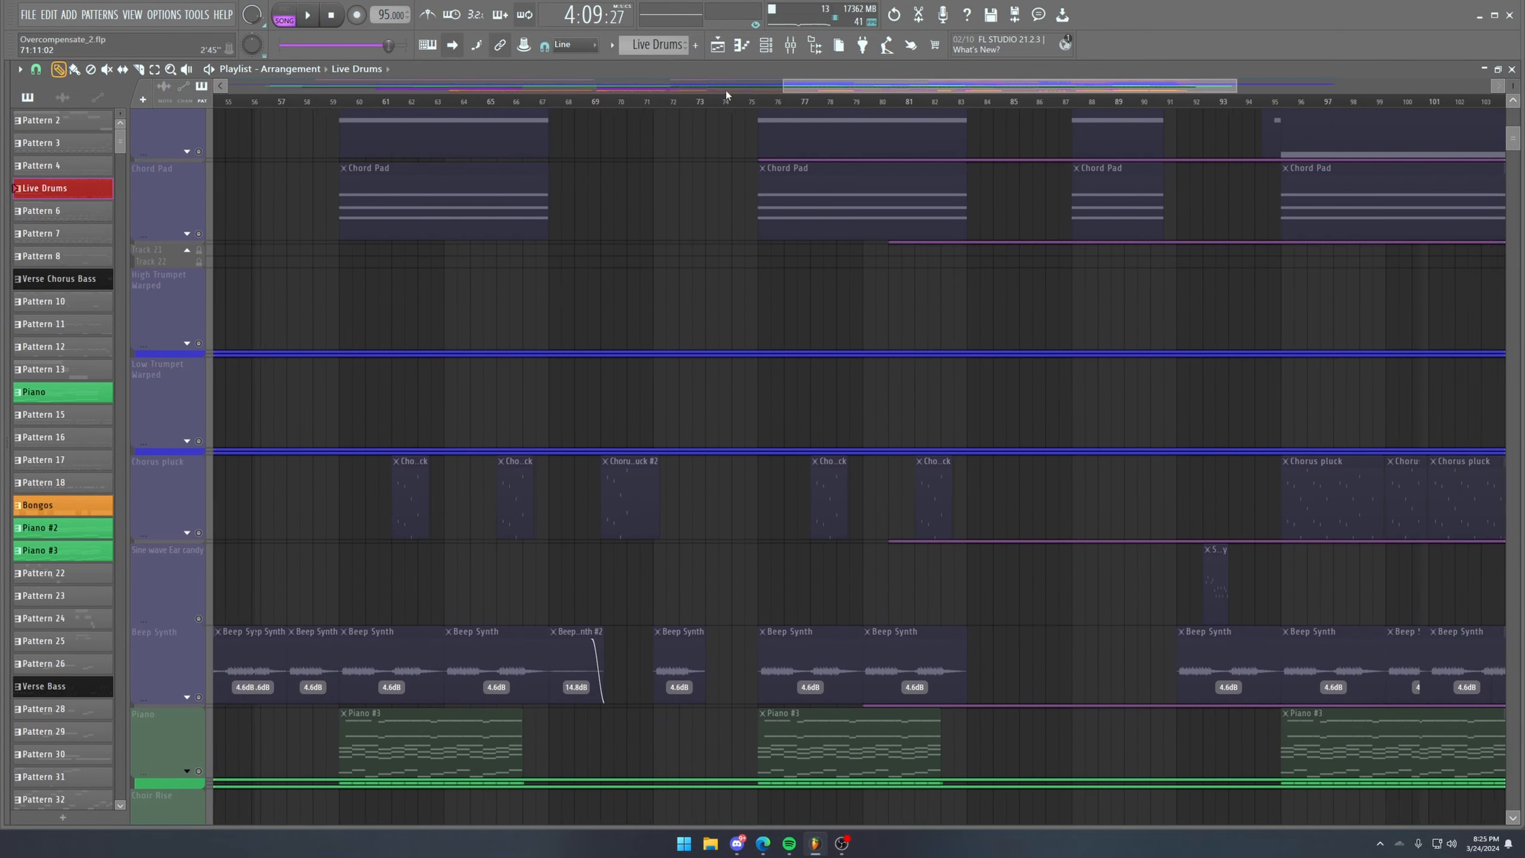
# Unmute the Choir Rise track and listen to its Pattern 61 clip from bar 21.
pyautogui.scroll(5, 805, 192)
pyautogui.scroll(-4, 880, 92)
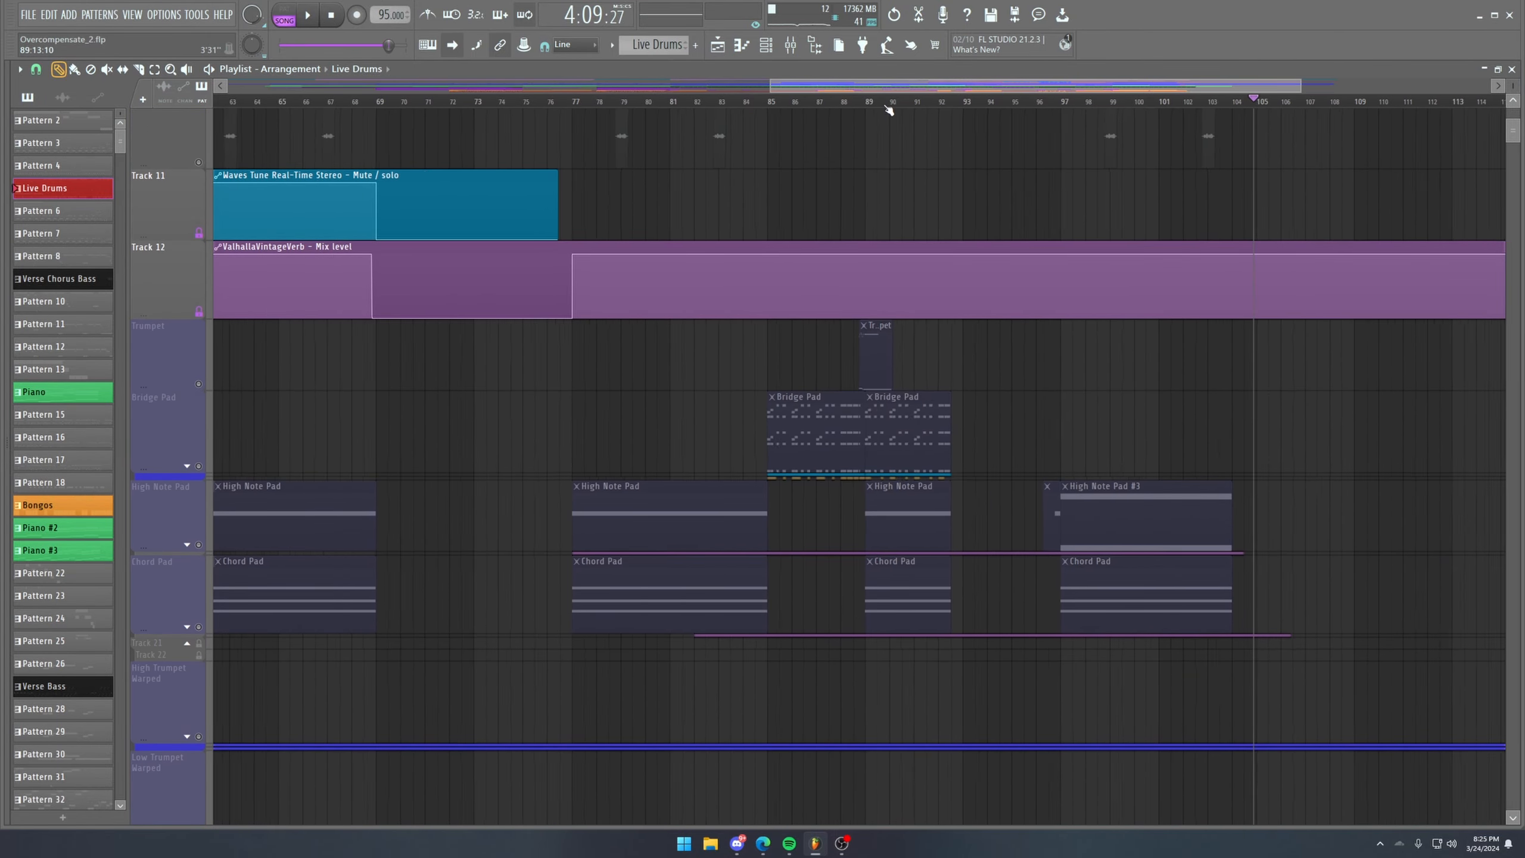
pyautogui.scroll(3, 839, 185)
pyautogui.scroll(-3, 439, 100)
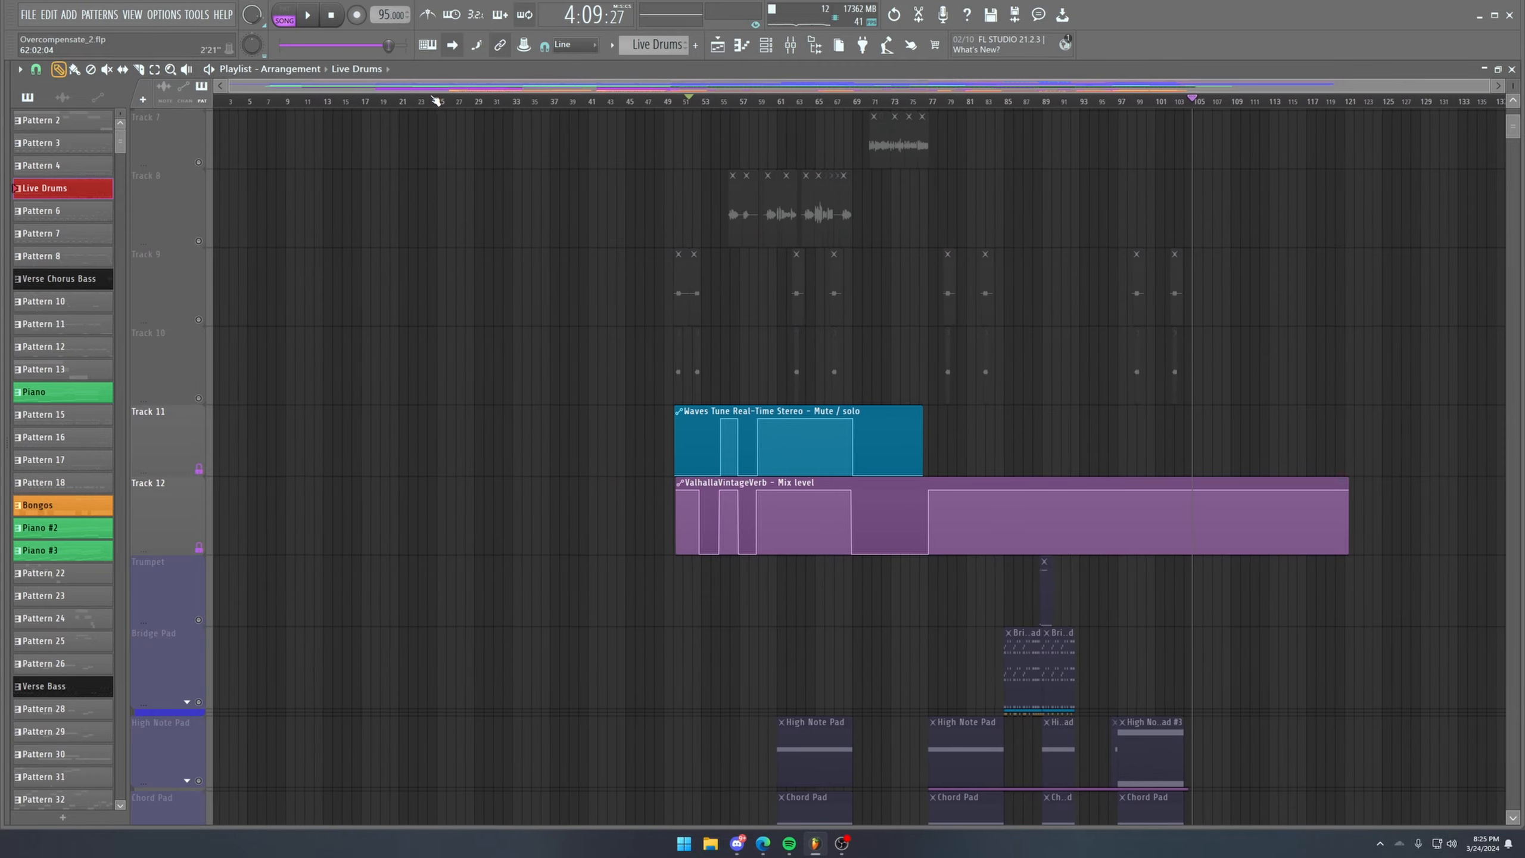
pyautogui.scroll(-15, 705, 214)
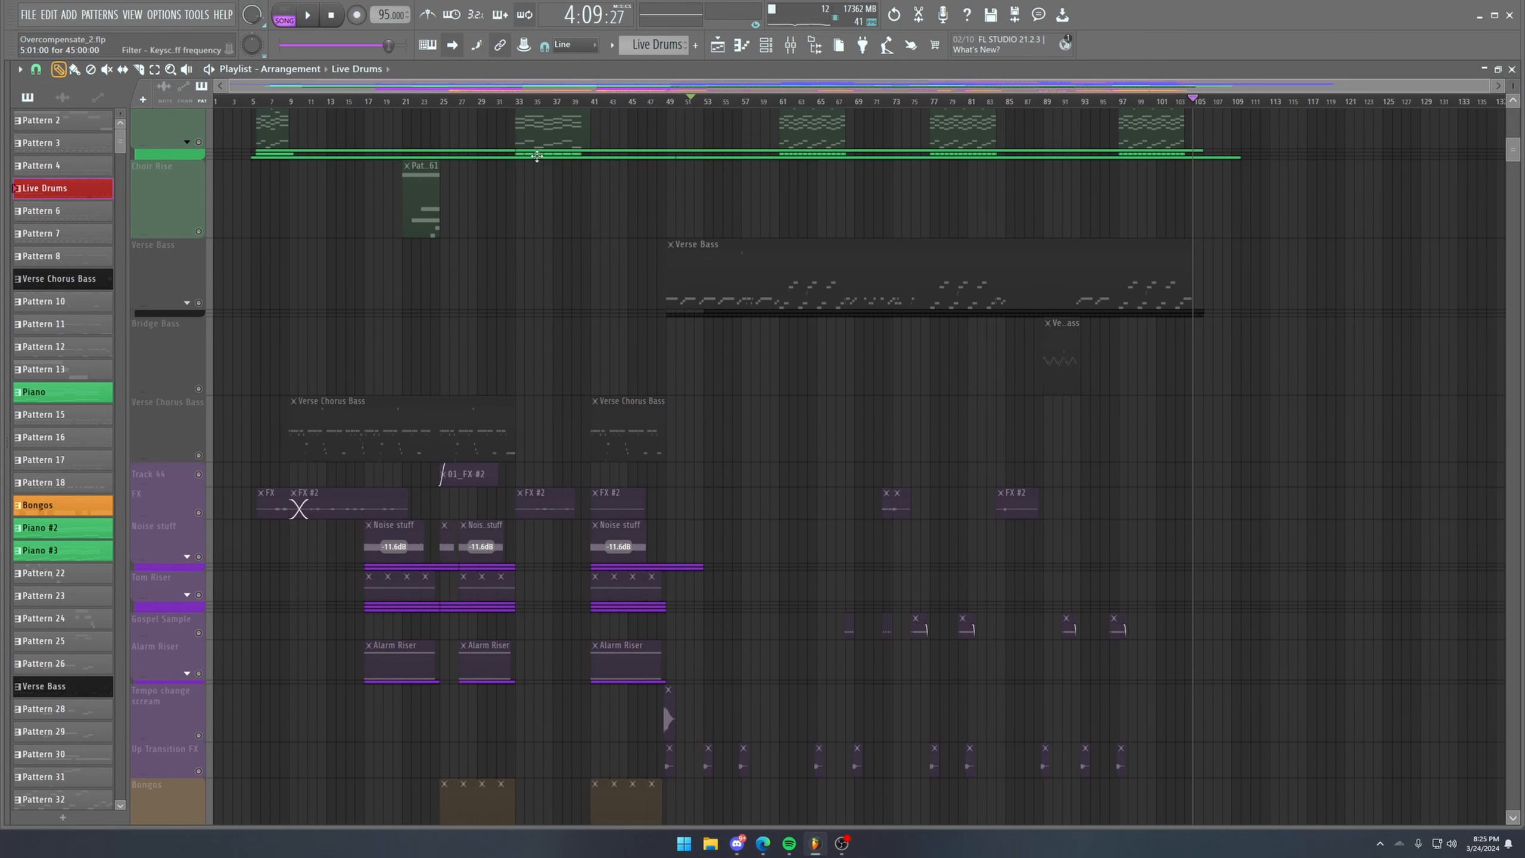
pyautogui.scroll(9, 401, 102)
pyautogui.click(401, 102)
pyautogui.scroll(2, 402, 102)
pyautogui.scroll(1, 289, 222)
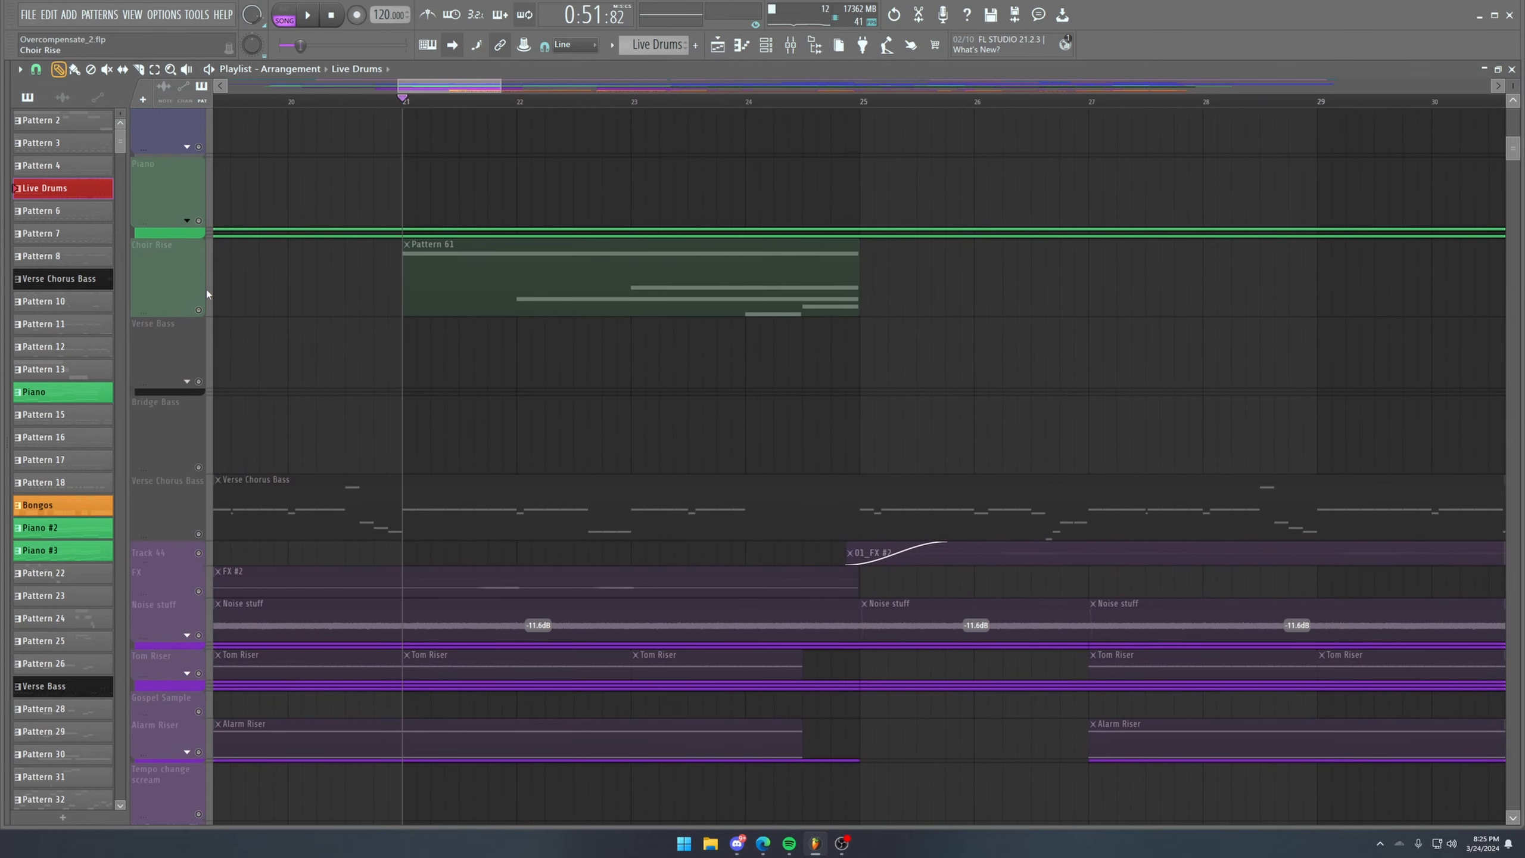
pyautogui.click(201, 311)
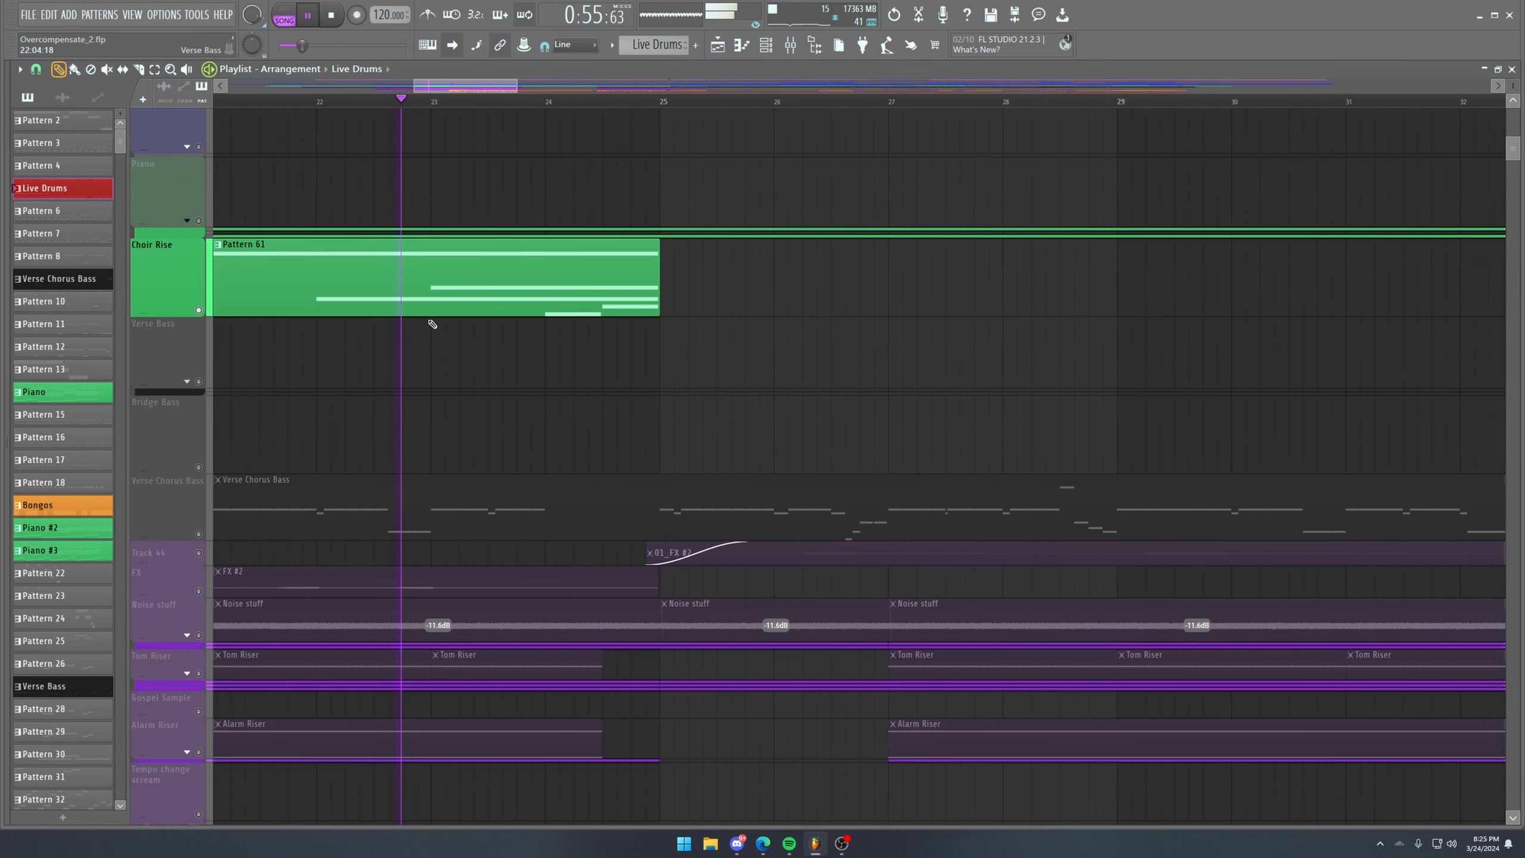
pyautogui.click(309, 16)
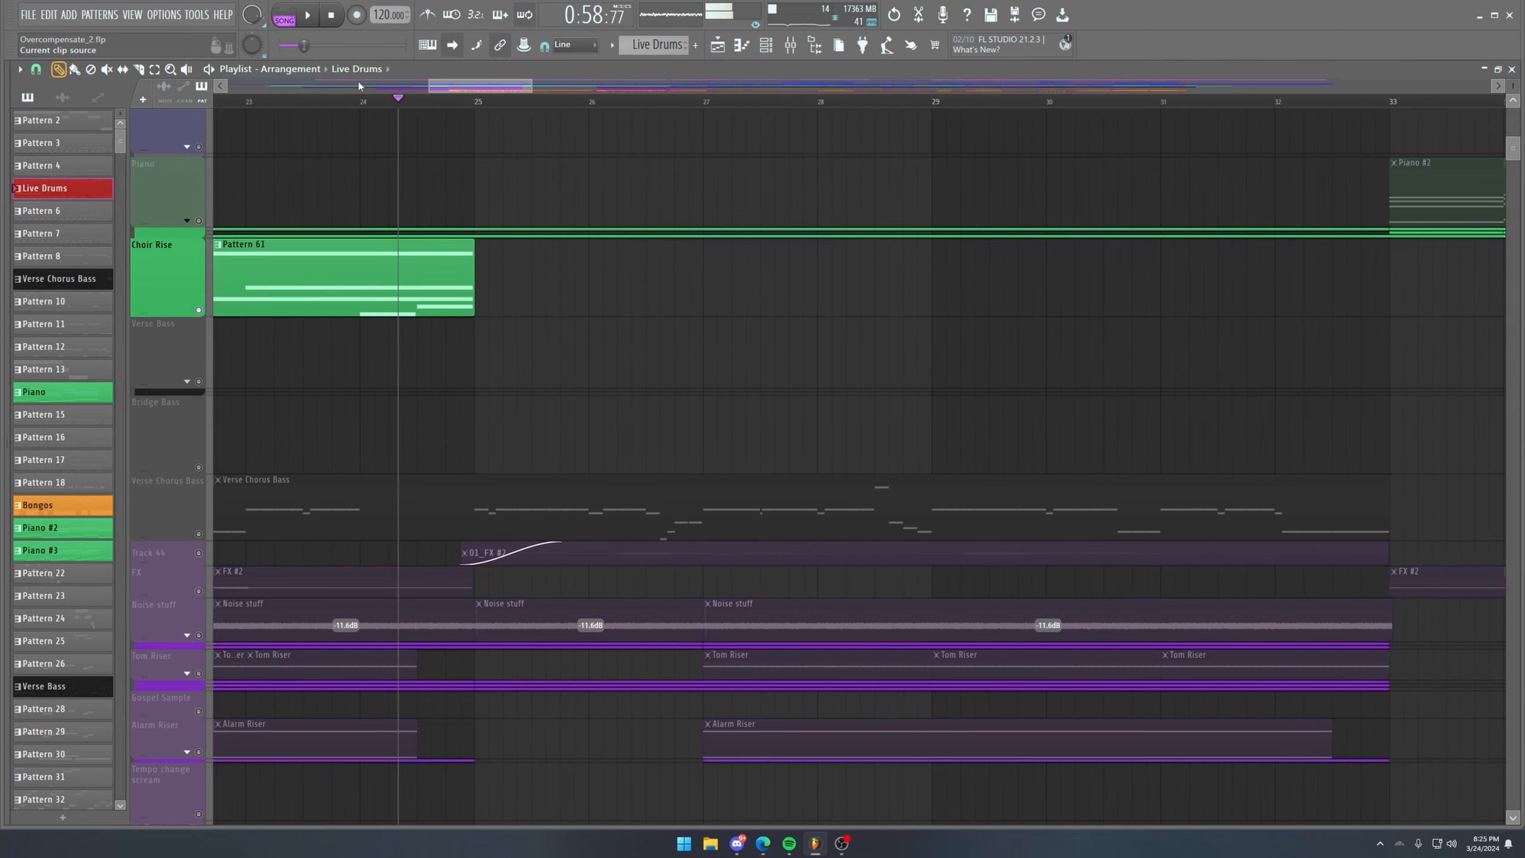
# Delete the Pattern 61 clip at bar 21, and remove the Choir Rise track from the playlist.
pyautogui.rightClick(454, 273)
pyautogui.scroll(-8, 446, 106)
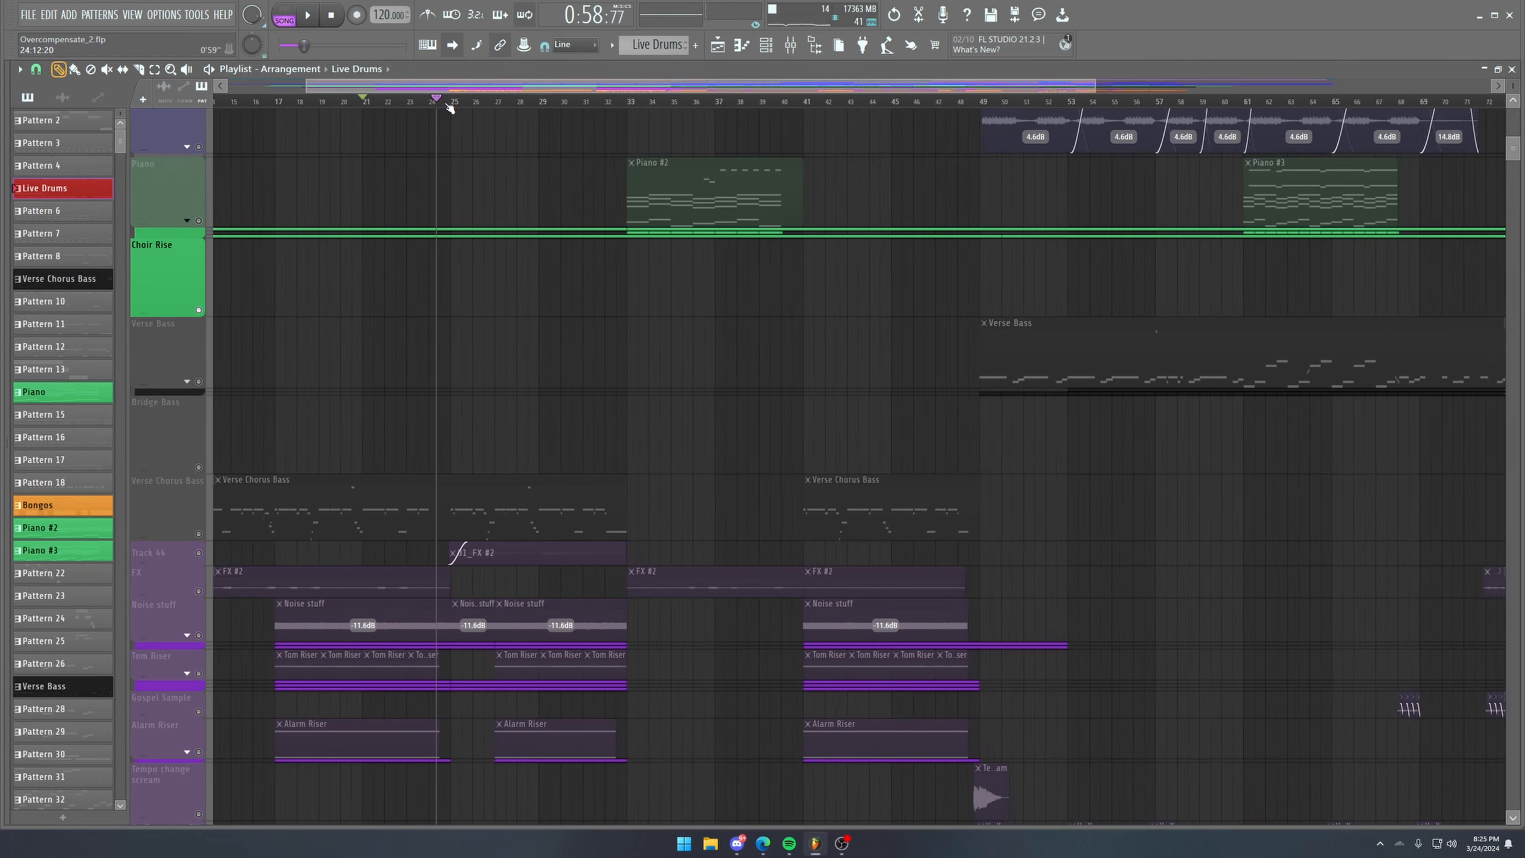
pyautogui.moveTo(202, 311); pyautogui.dragTo(179, 248)
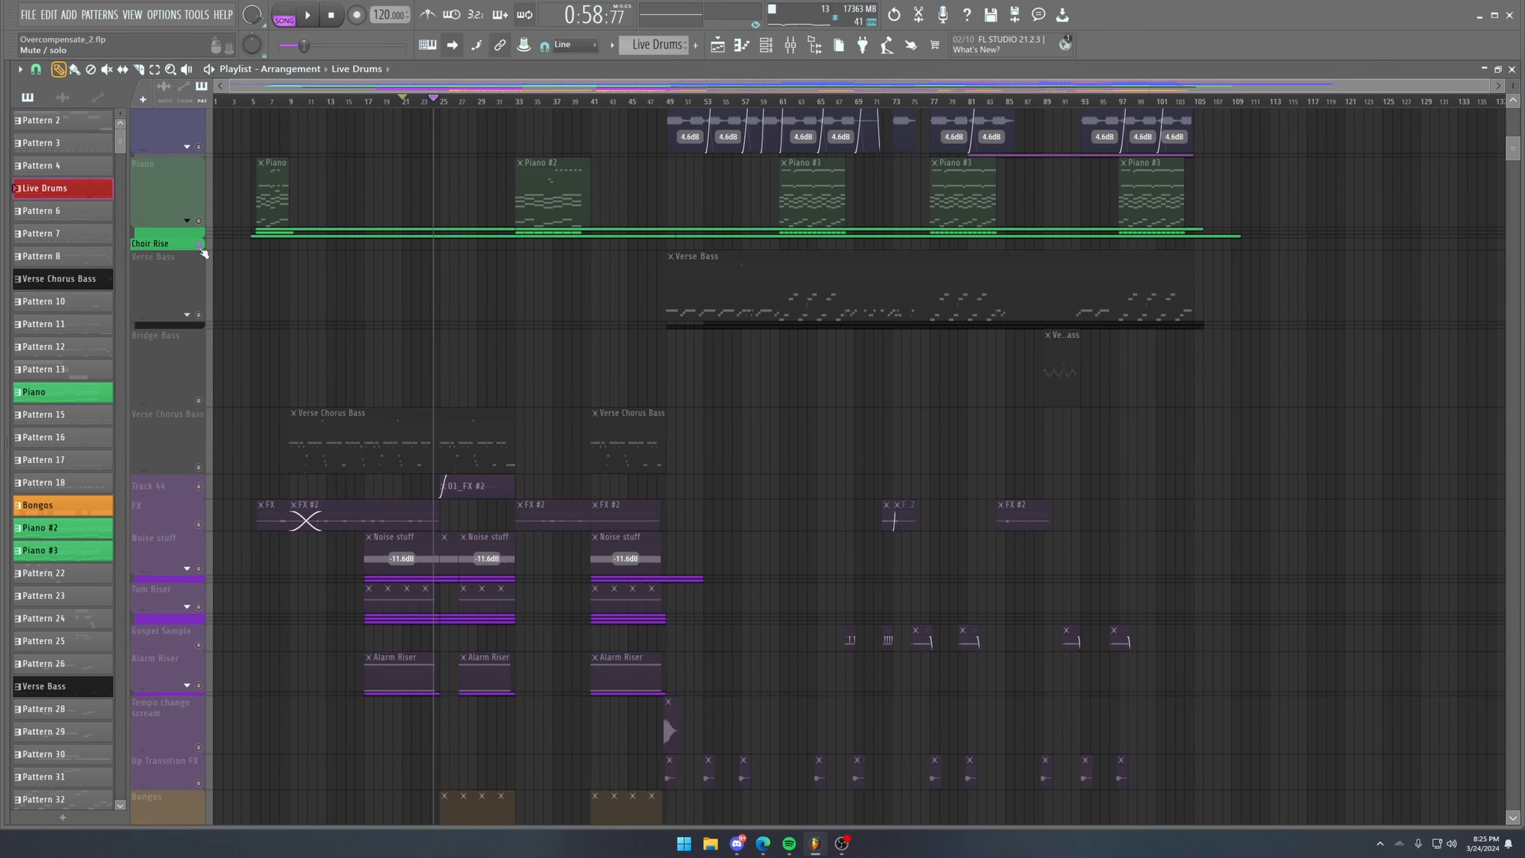
pyautogui.rightClick(170, 246)
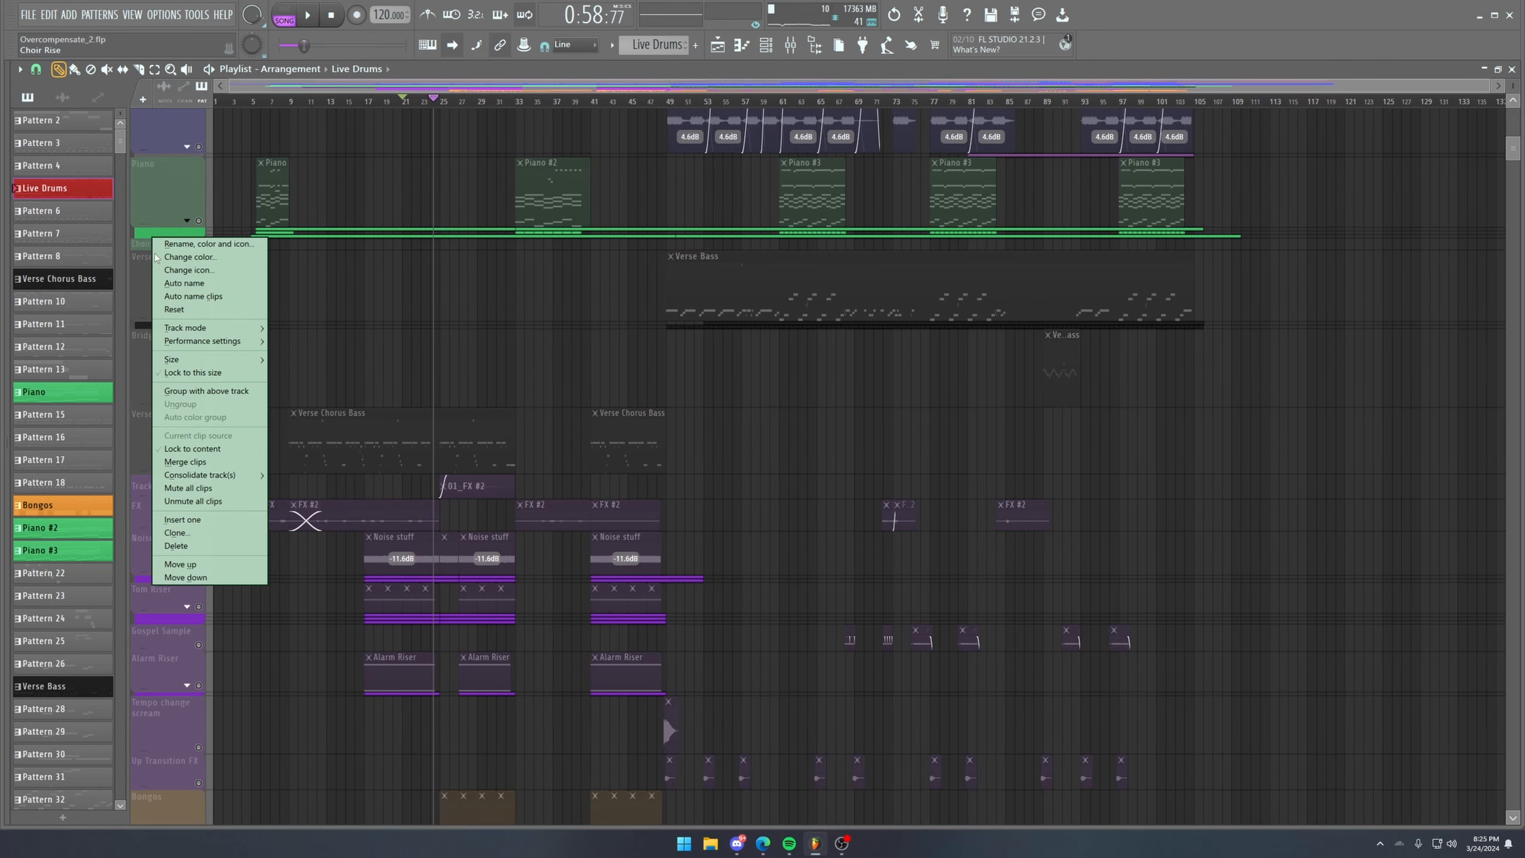
pyautogui.click(186, 546)
pyautogui.click(811, 472)
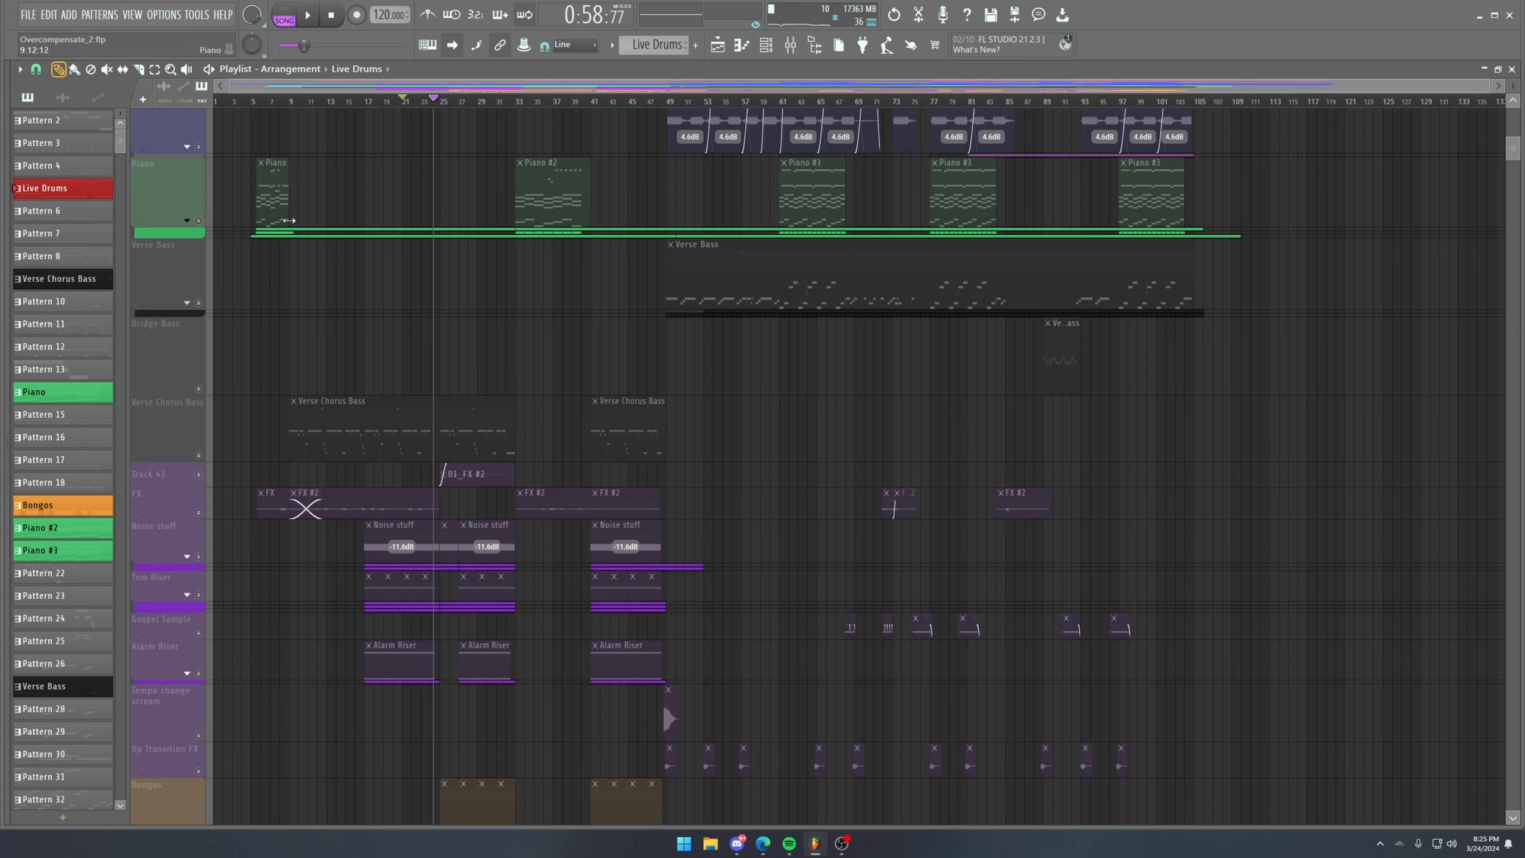
# Unmute the playlist tracks from Piano down to Track 63, and mute them all again.
pyautogui.click(187, 221)
pyautogui.click(187, 221)
pyautogui.rightClick(203, 218)
pyautogui.click(200, 220)
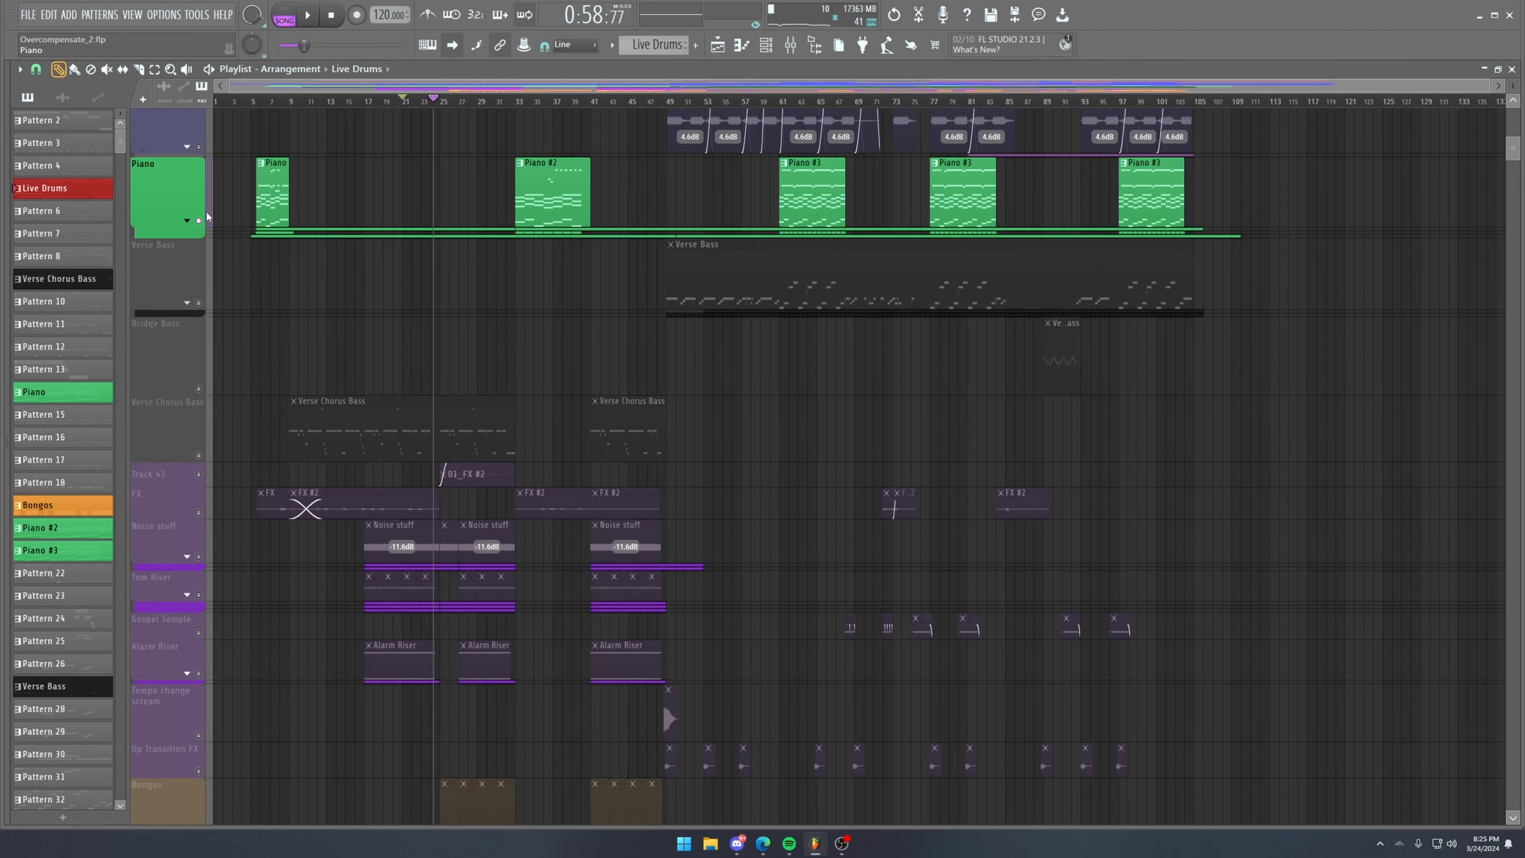
pyautogui.scroll(2, 219, 221)
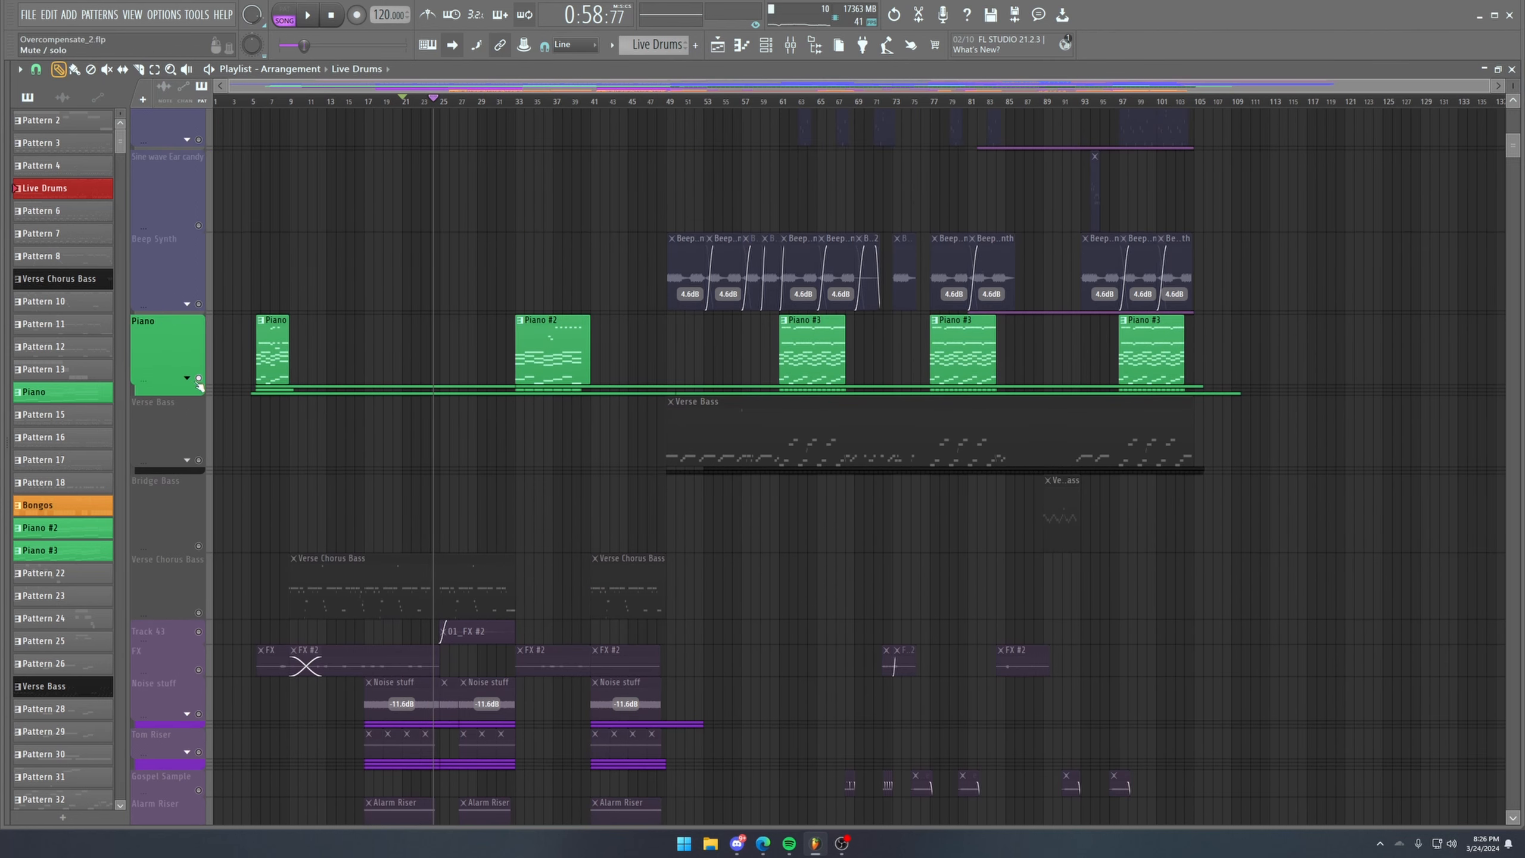
pyautogui.scroll(-1, 201, 388)
pyautogui.scroll(-5, 207, 541)
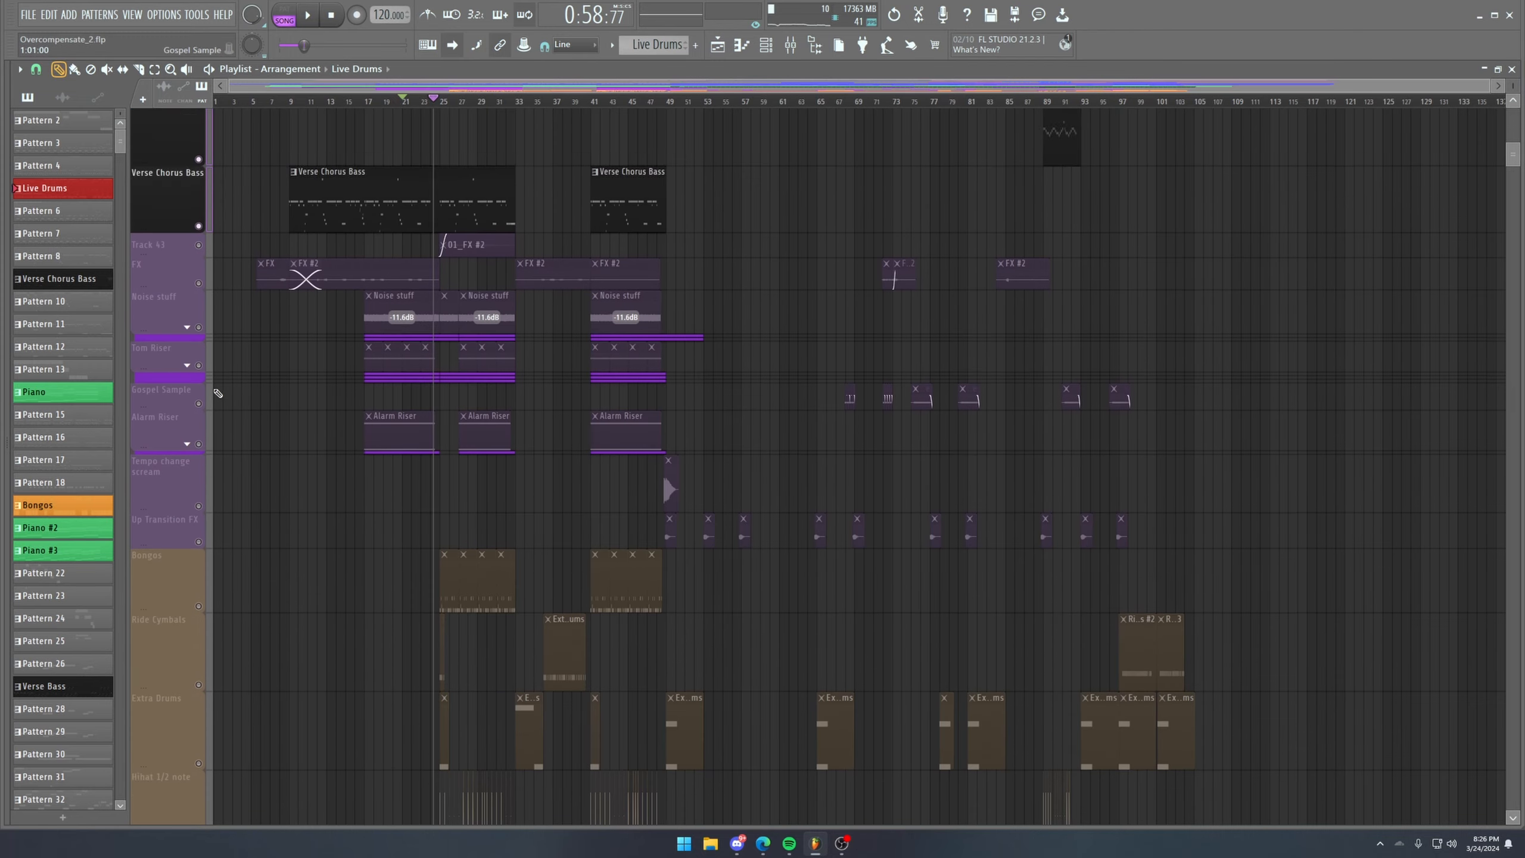
pyautogui.scroll(-4, 205, 457)
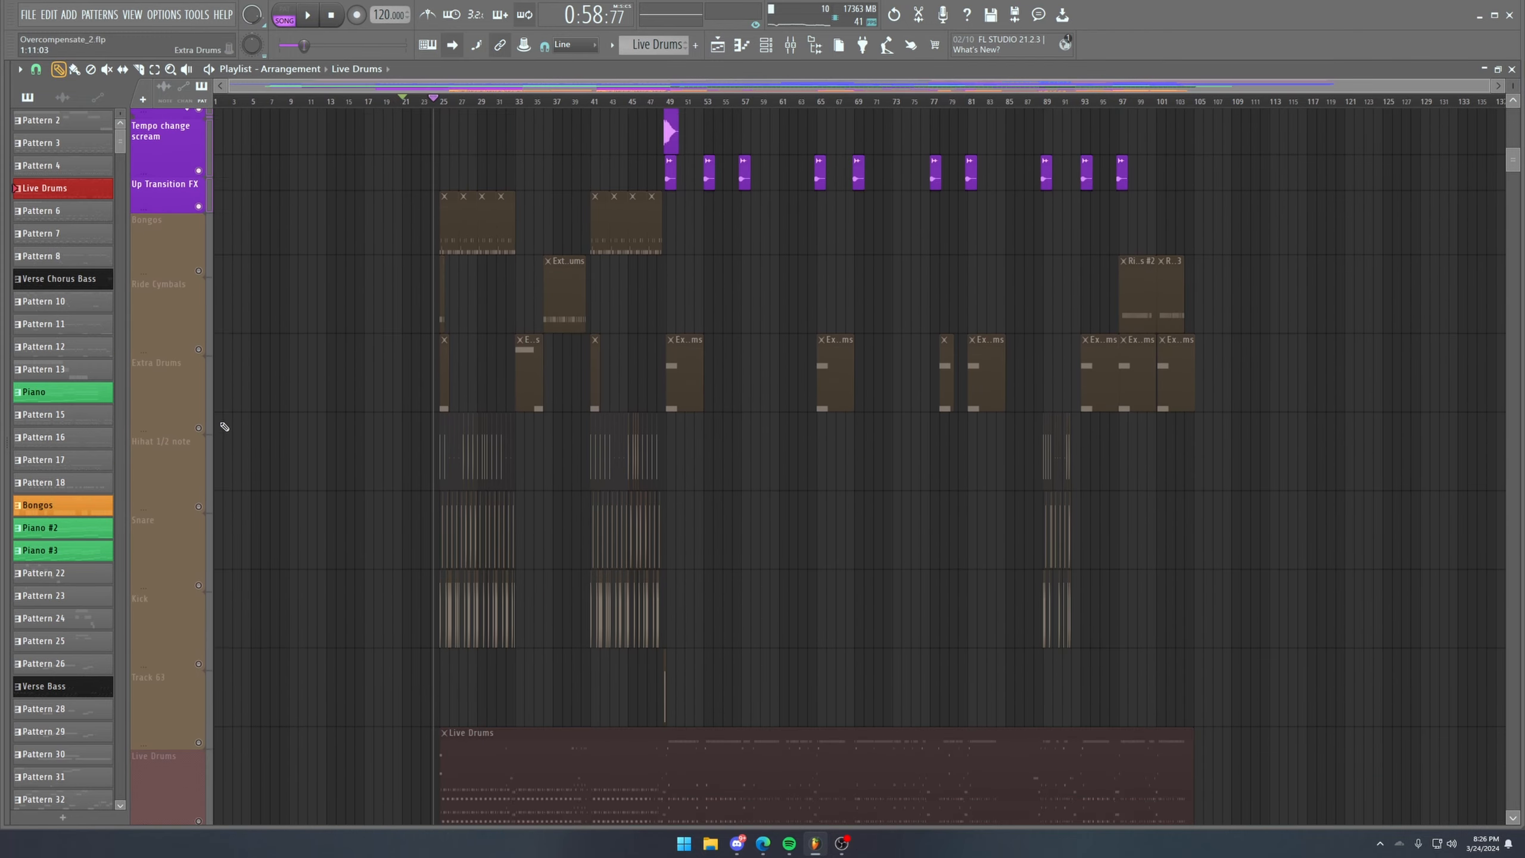
pyautogui.scroll(-3, 196, 631)
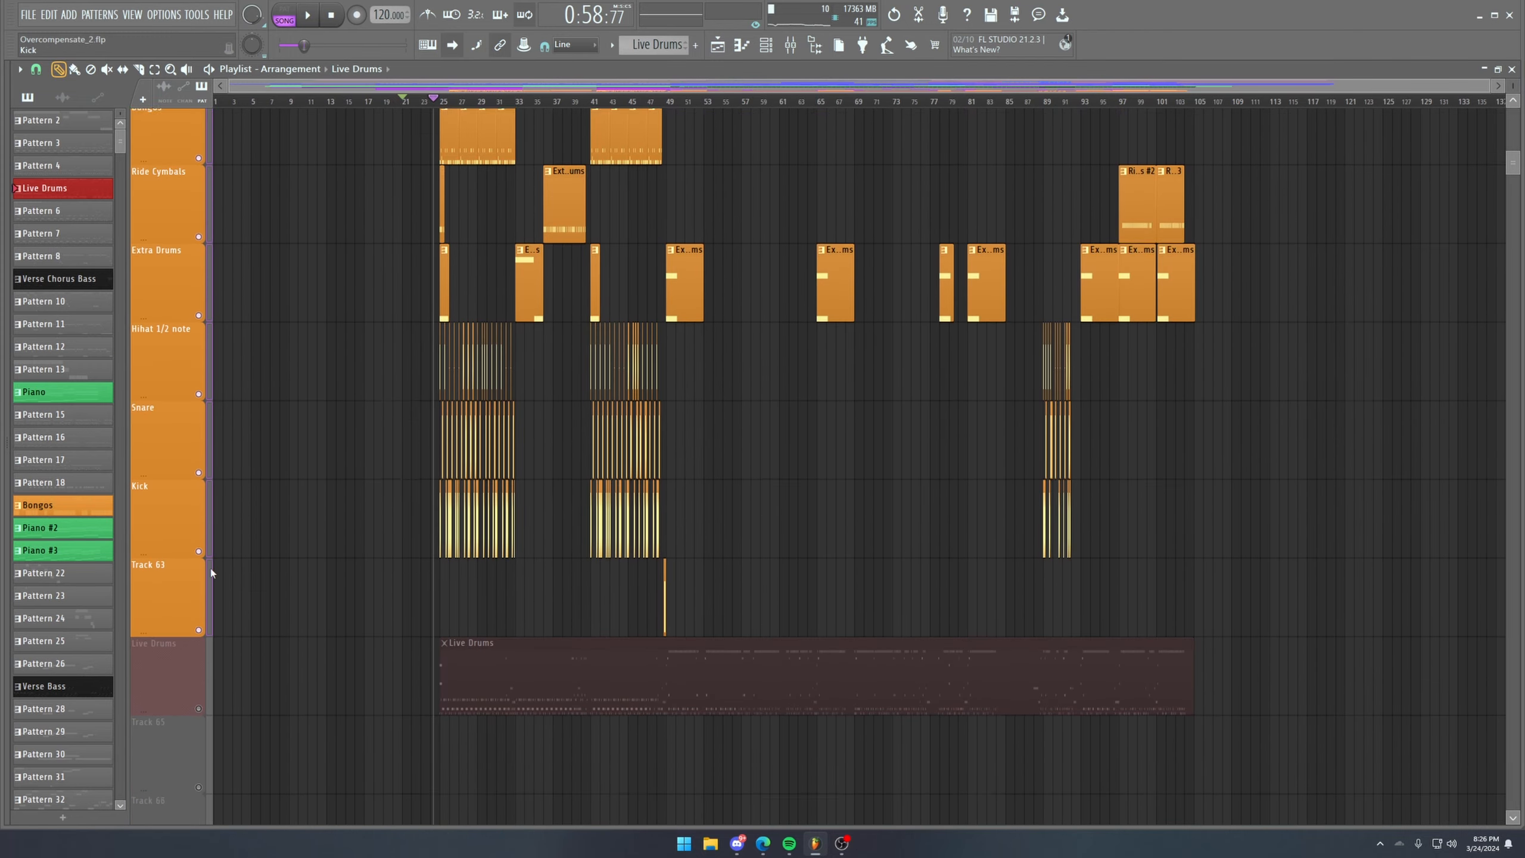
pyautogui.scroll(20, 205, 522)
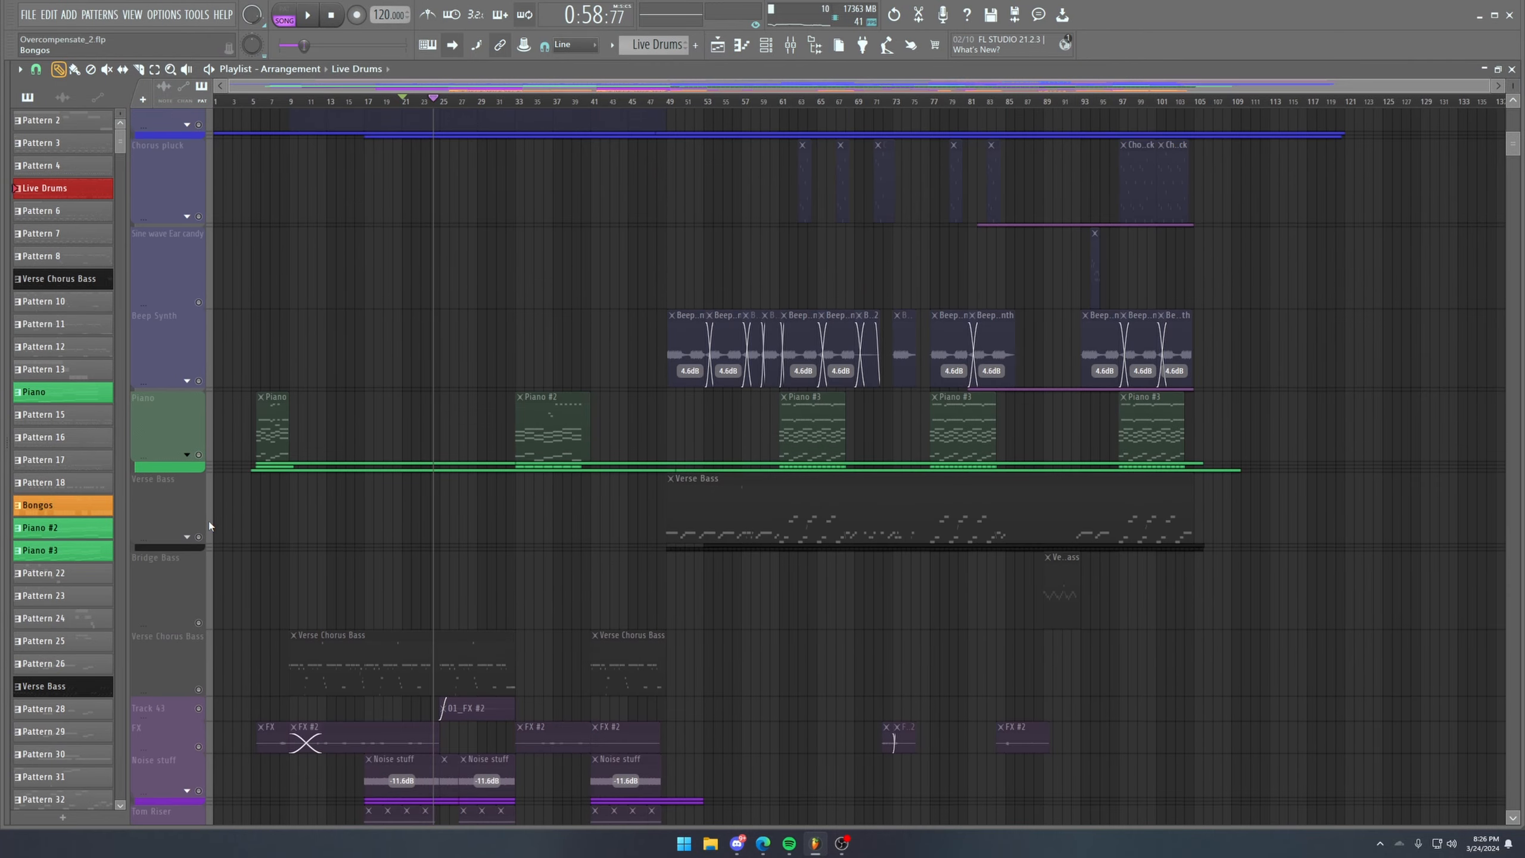
# Unmute the blue tracks from Trumpet down to Beep Synth and play the song from bar 61.
pyautogui.scroll(3, 210, 526)
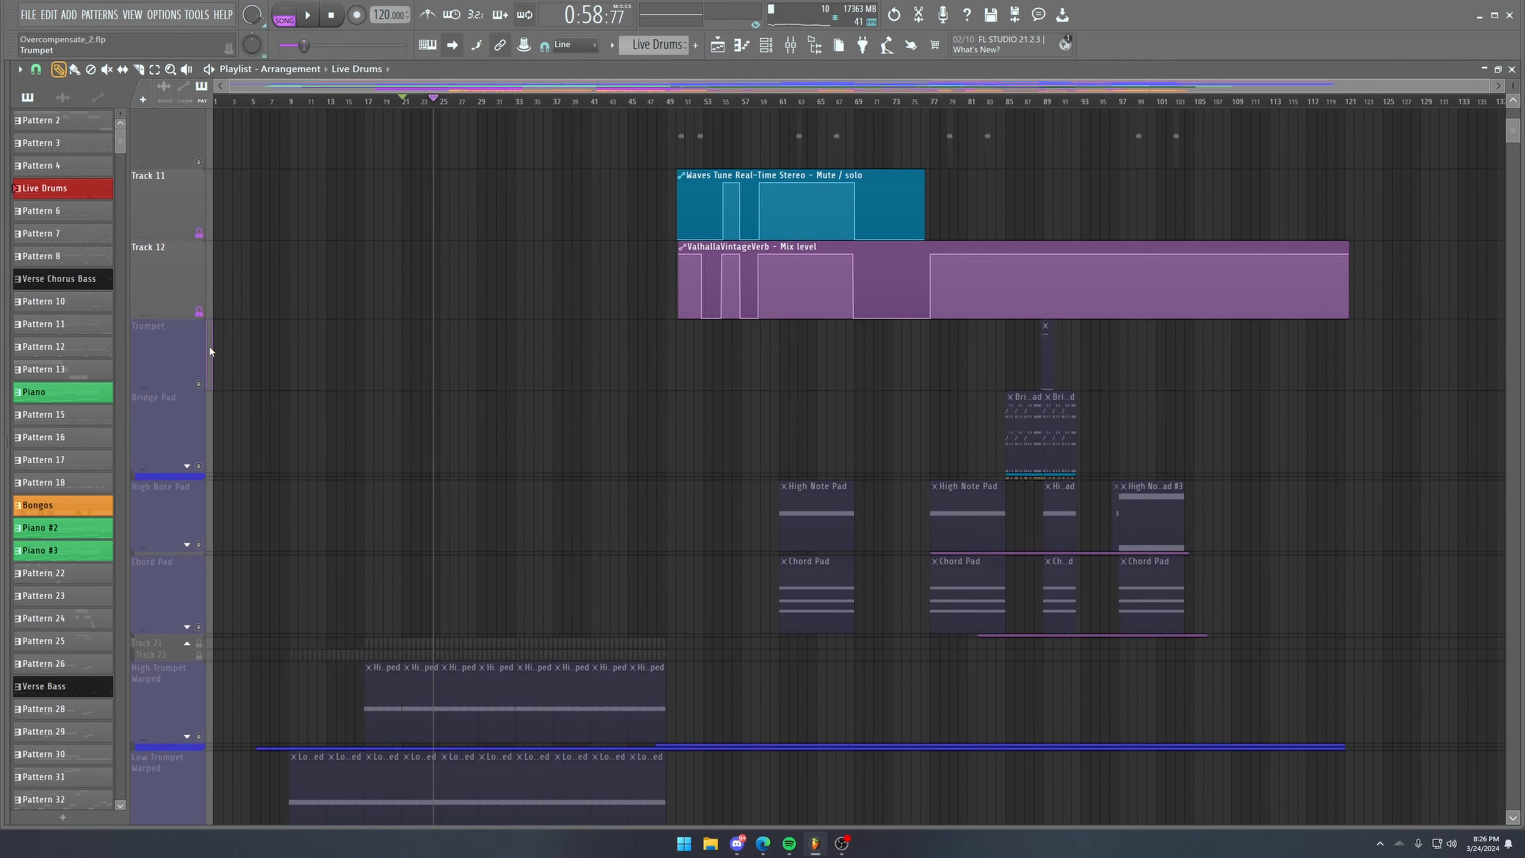
pyautogui.scroll(-4, 184, 751)
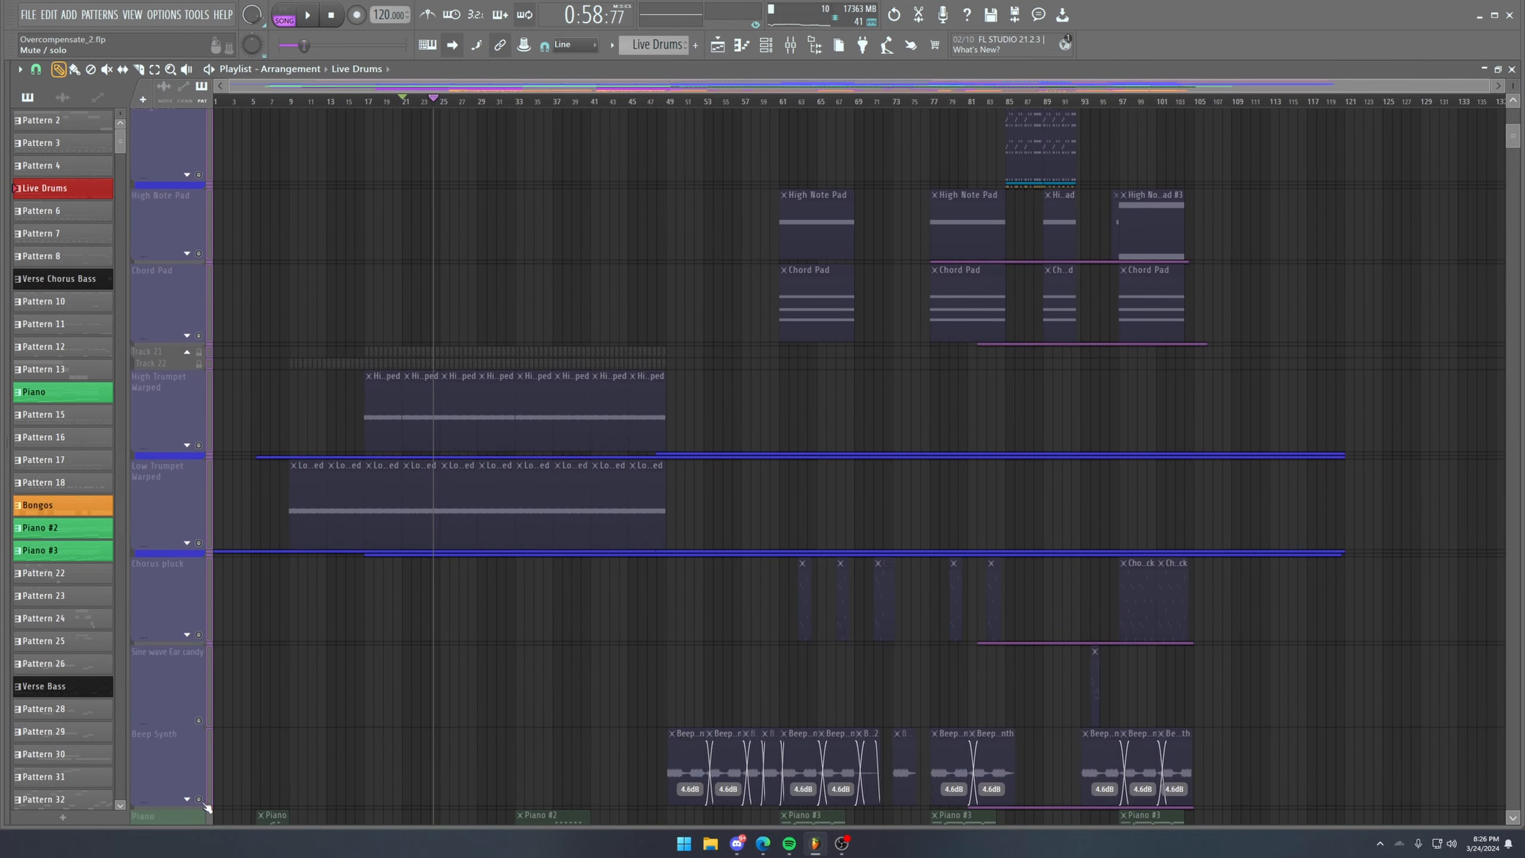
pyautogui.click(205, 805)
pyautogui.scroll(-1, 240, 691)
pyautogui.press('space')
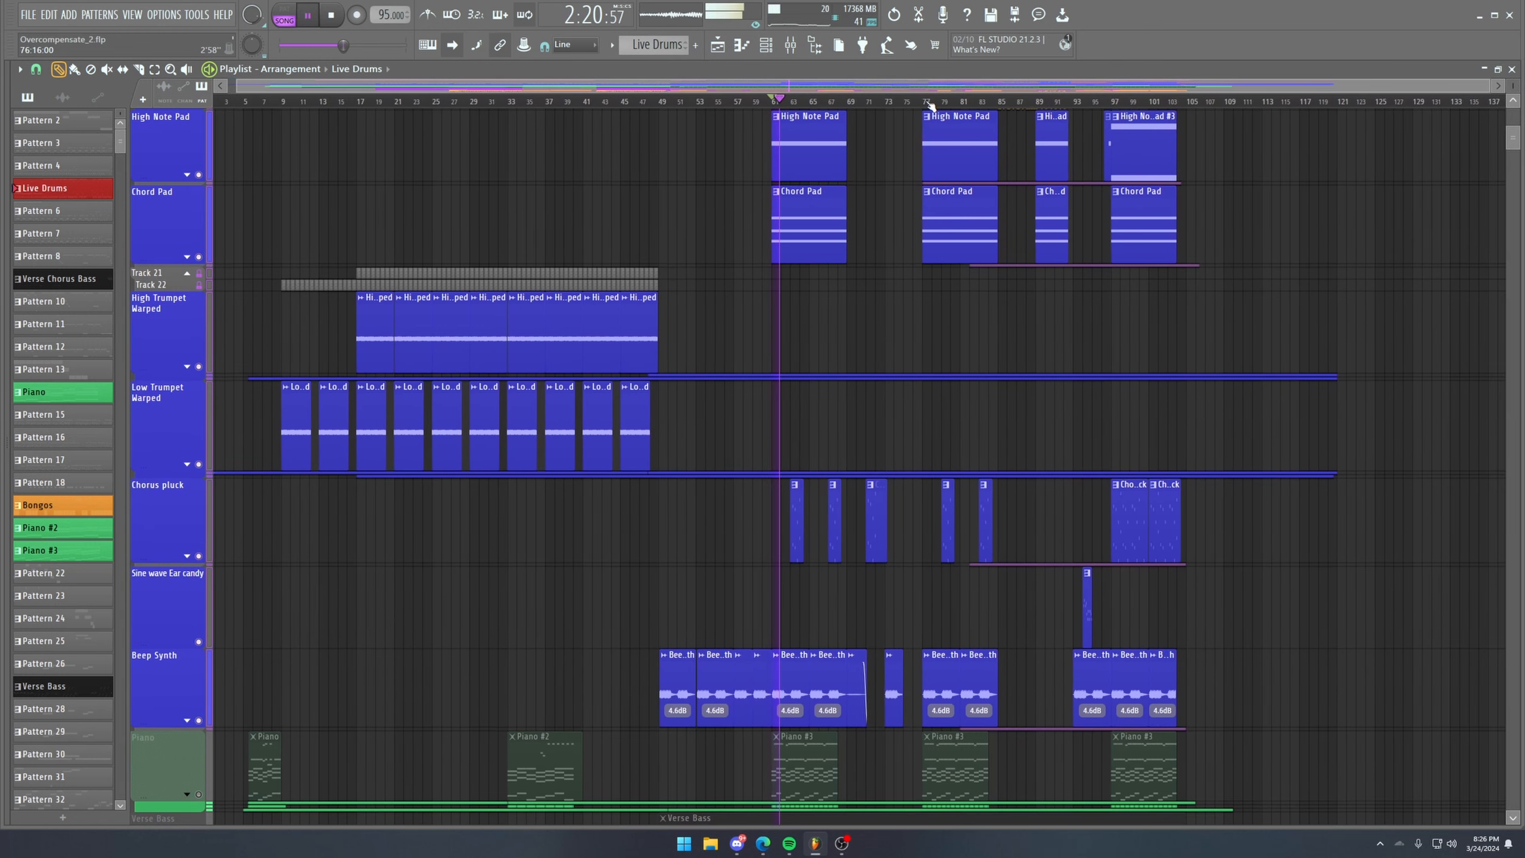
# Mute Tracks 21 and 22 during playback, and stop the song at the vocal recording tracks.
pyautogui.scroll(1, 914, 199)
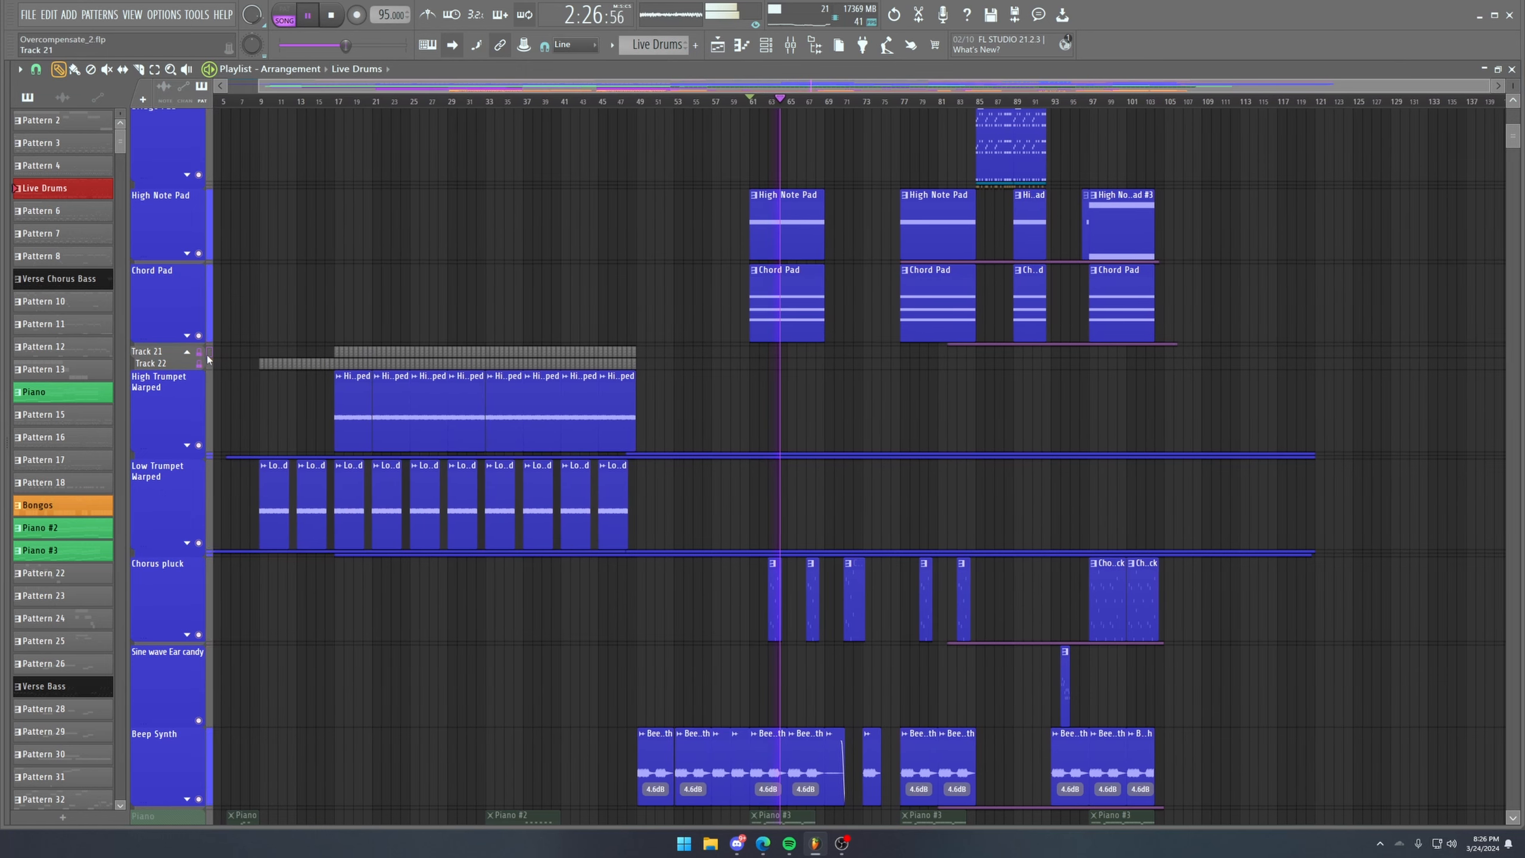
pyautogui.scroll(3, 818, 283)
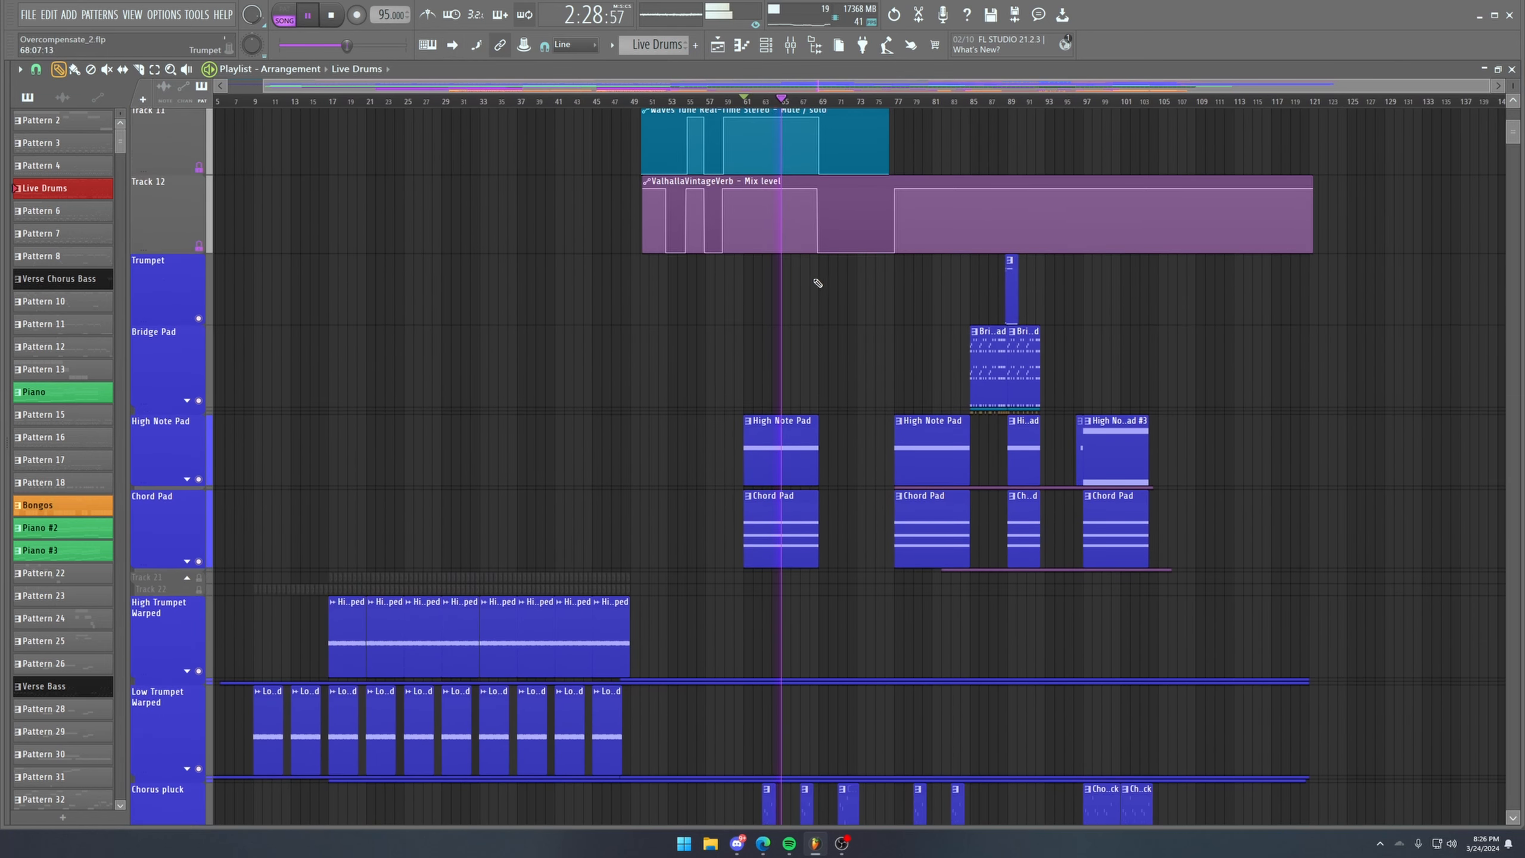
pyautogui.scroll(3, 907, 104)
pyautogui.scroll(6, 749, 282)
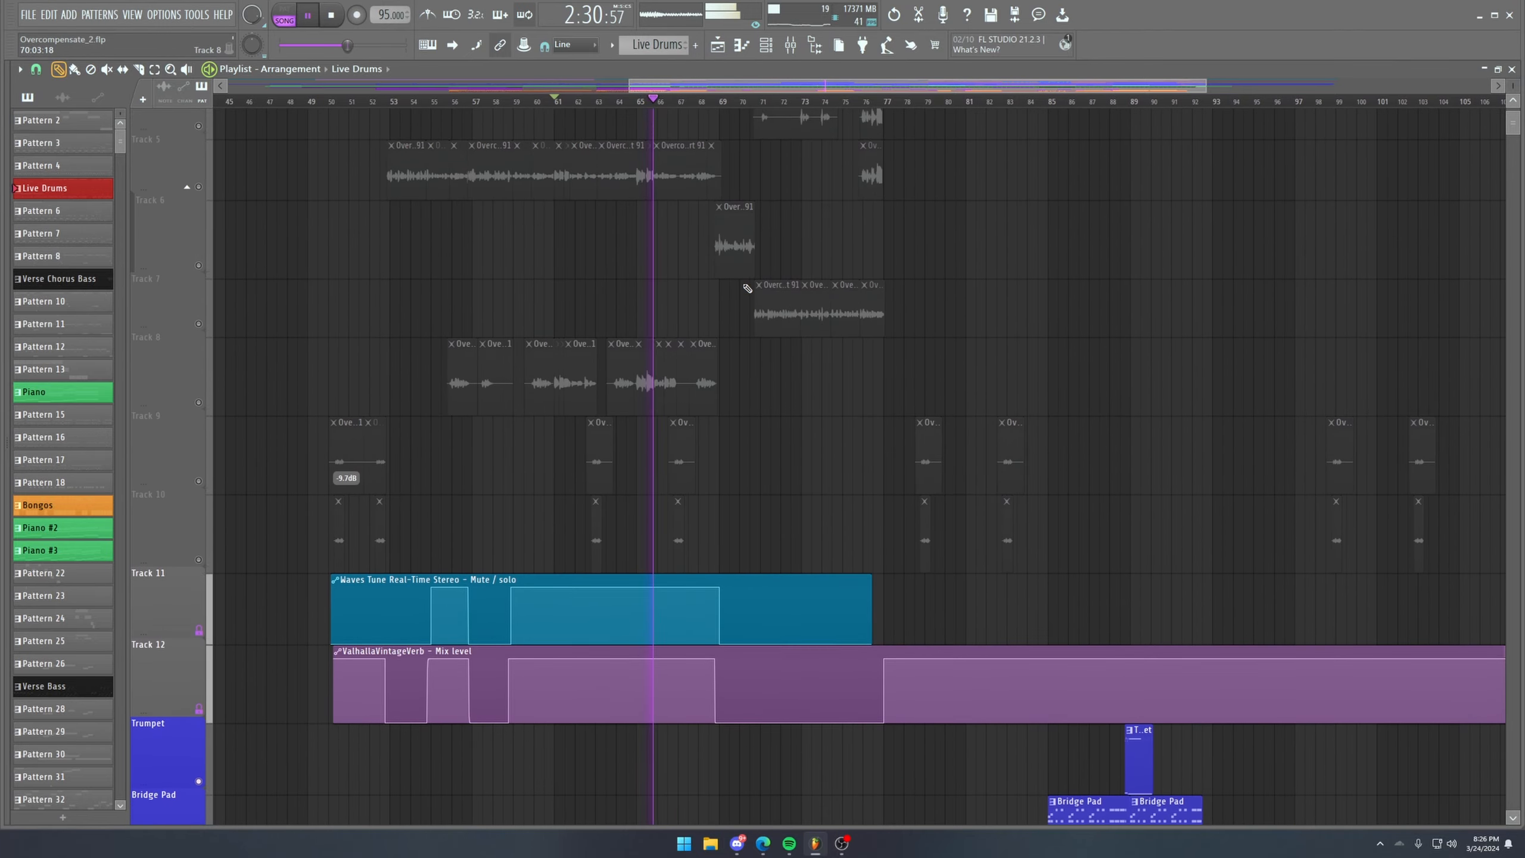
pyautogui.press('space')
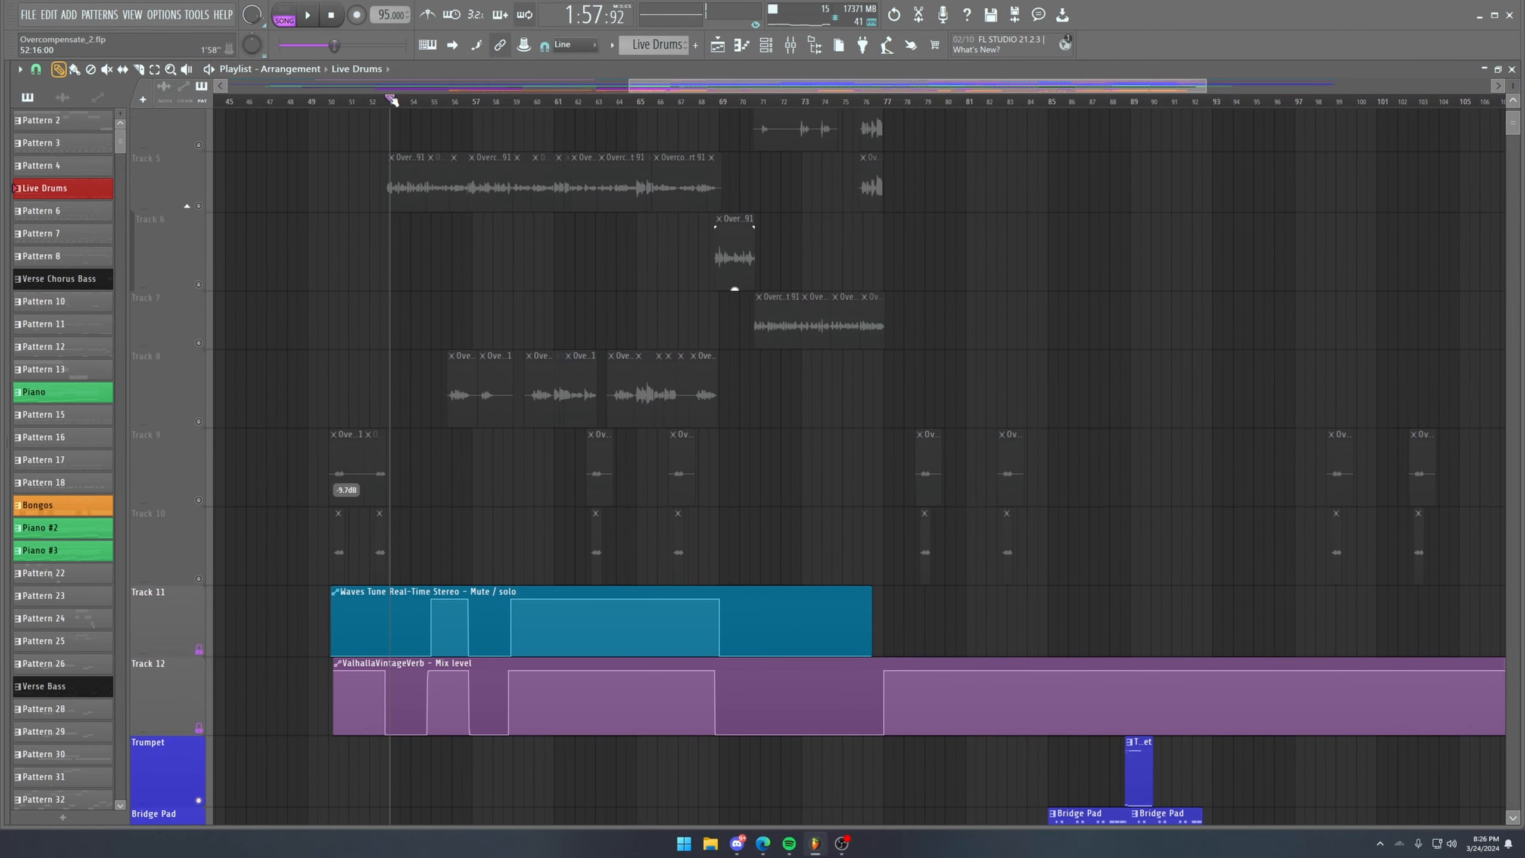
# Unmute the vocal recordings on Tracks 4 to 10 and play the song from just after bar 50.
pyautogui.scroll(3, 391, 101)
pyautogui.scroll(3, 270, 106)
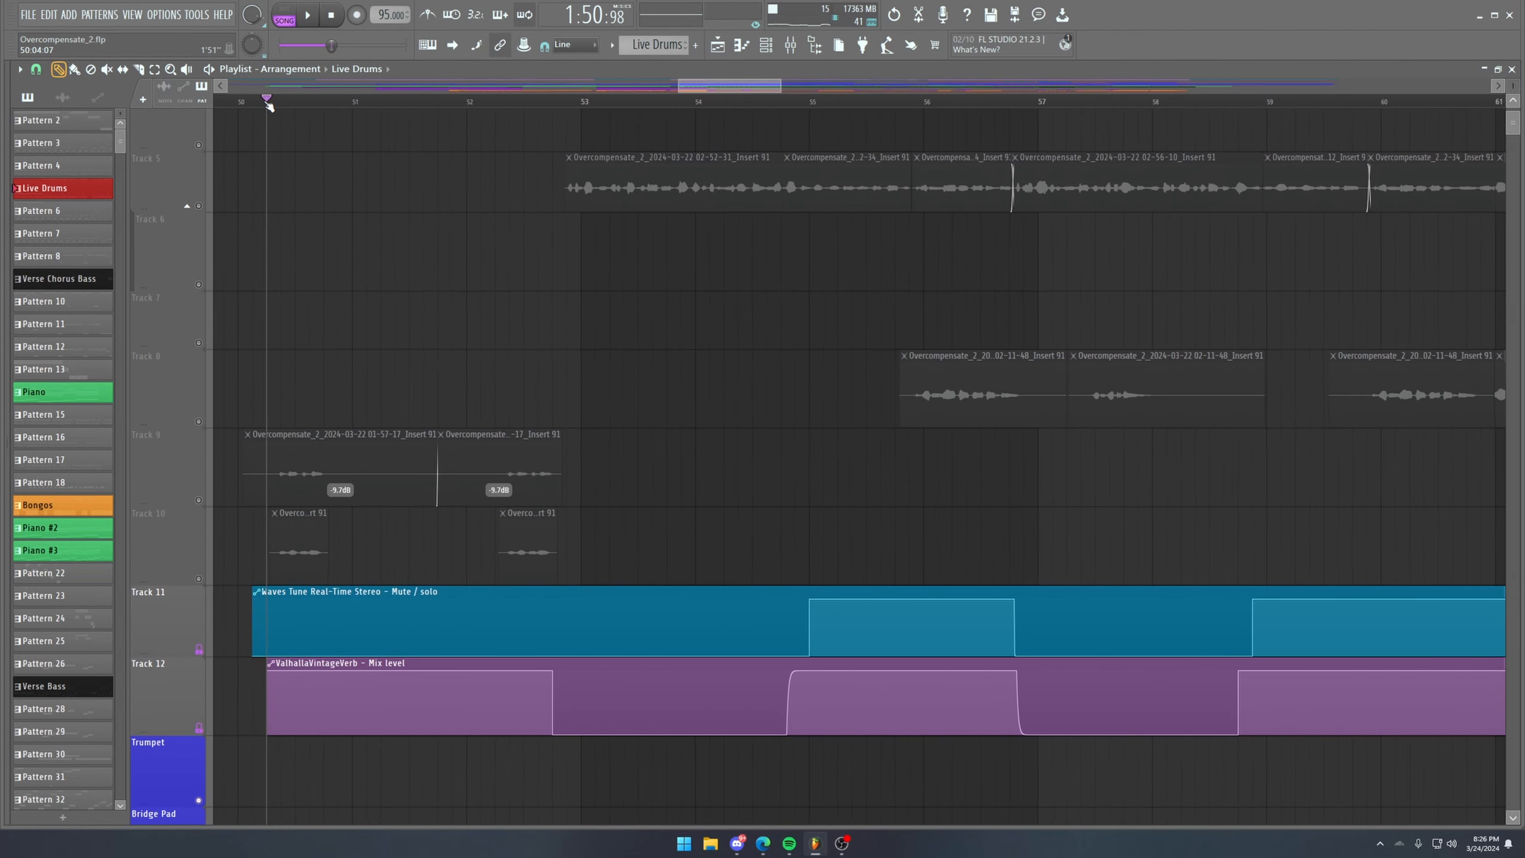
pyautogui.click(201, 501)
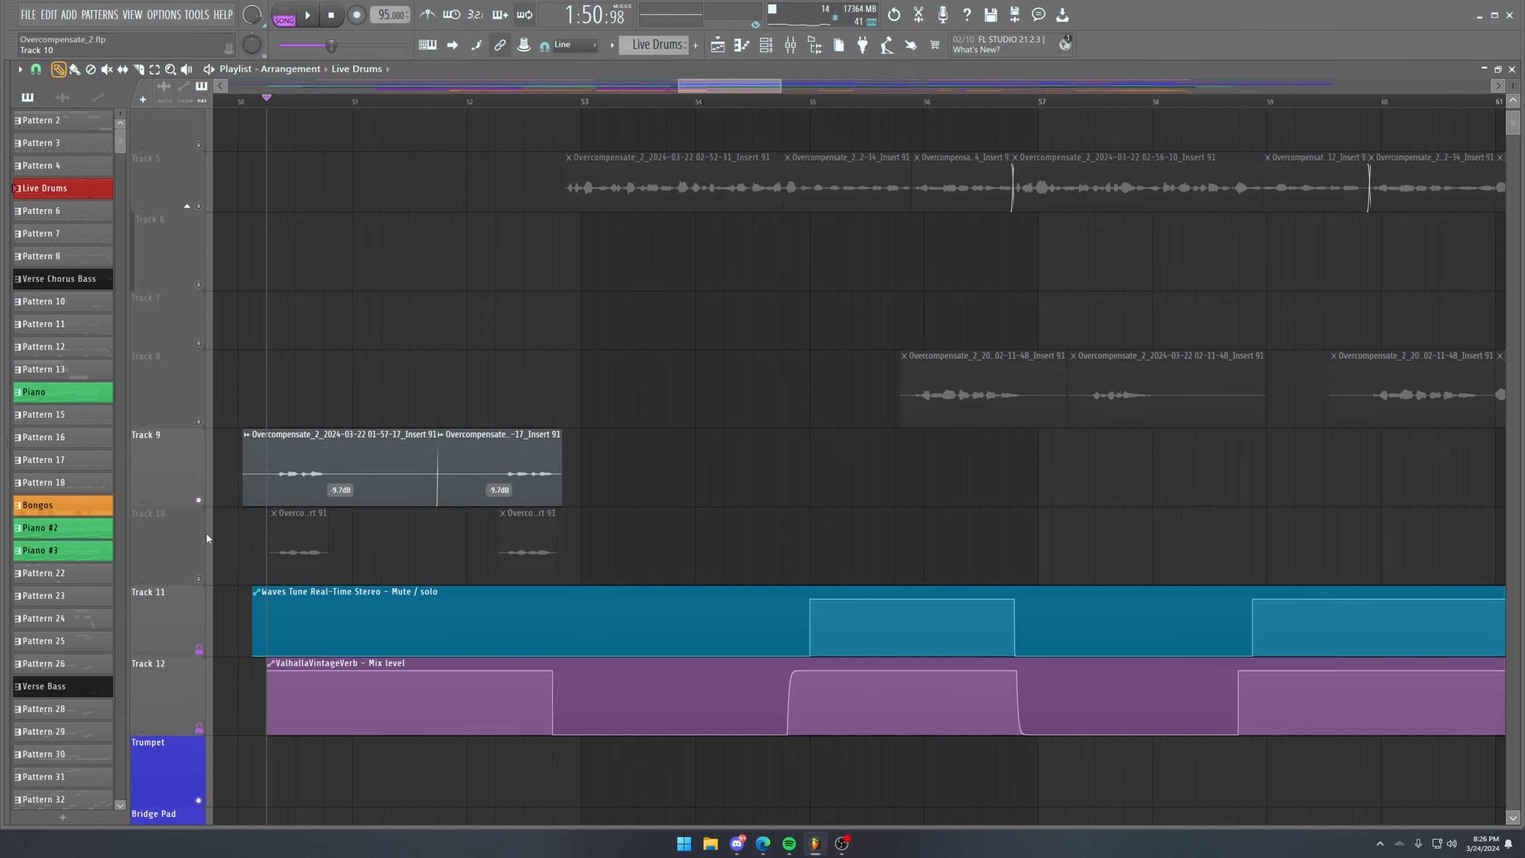
pyautogui.click(199, 579)
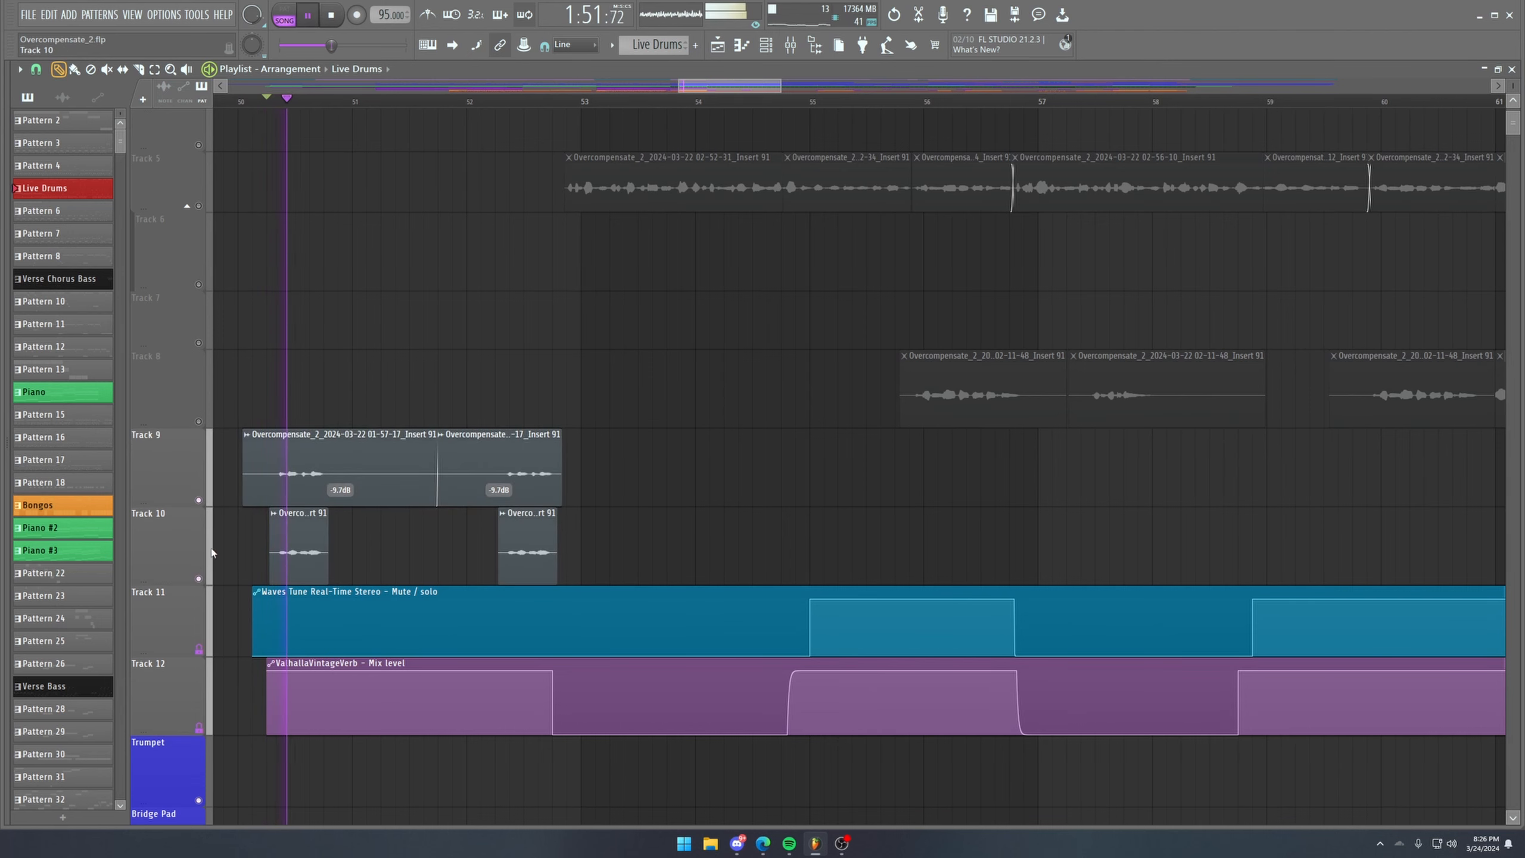
pyautogui.scroll(3, 265, 341)
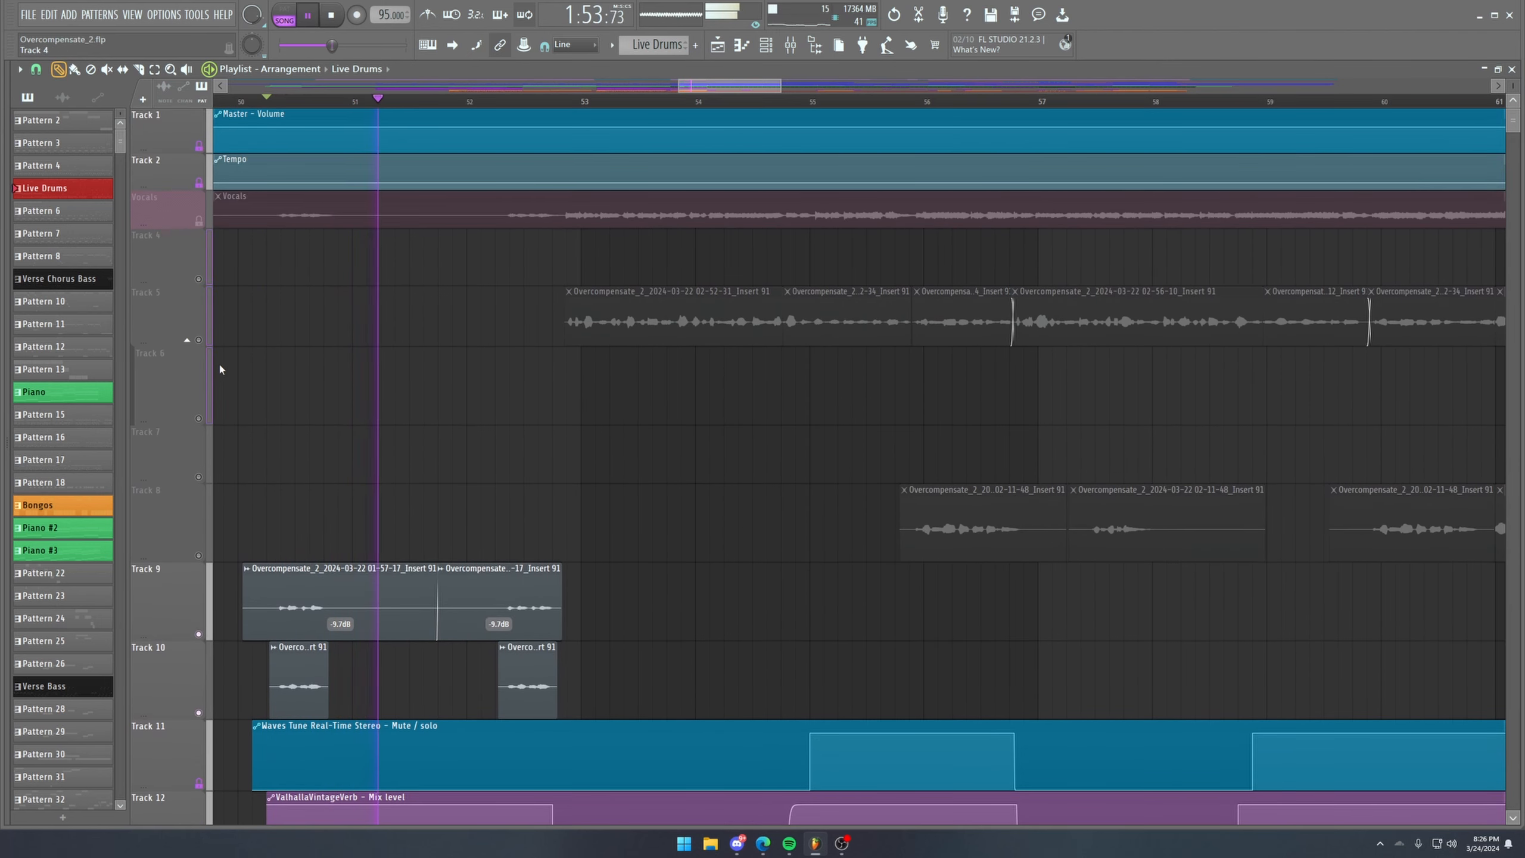
# Unmute the Live Drums track while the song plays.
pyautogui.scroll(-13, 424, 351)
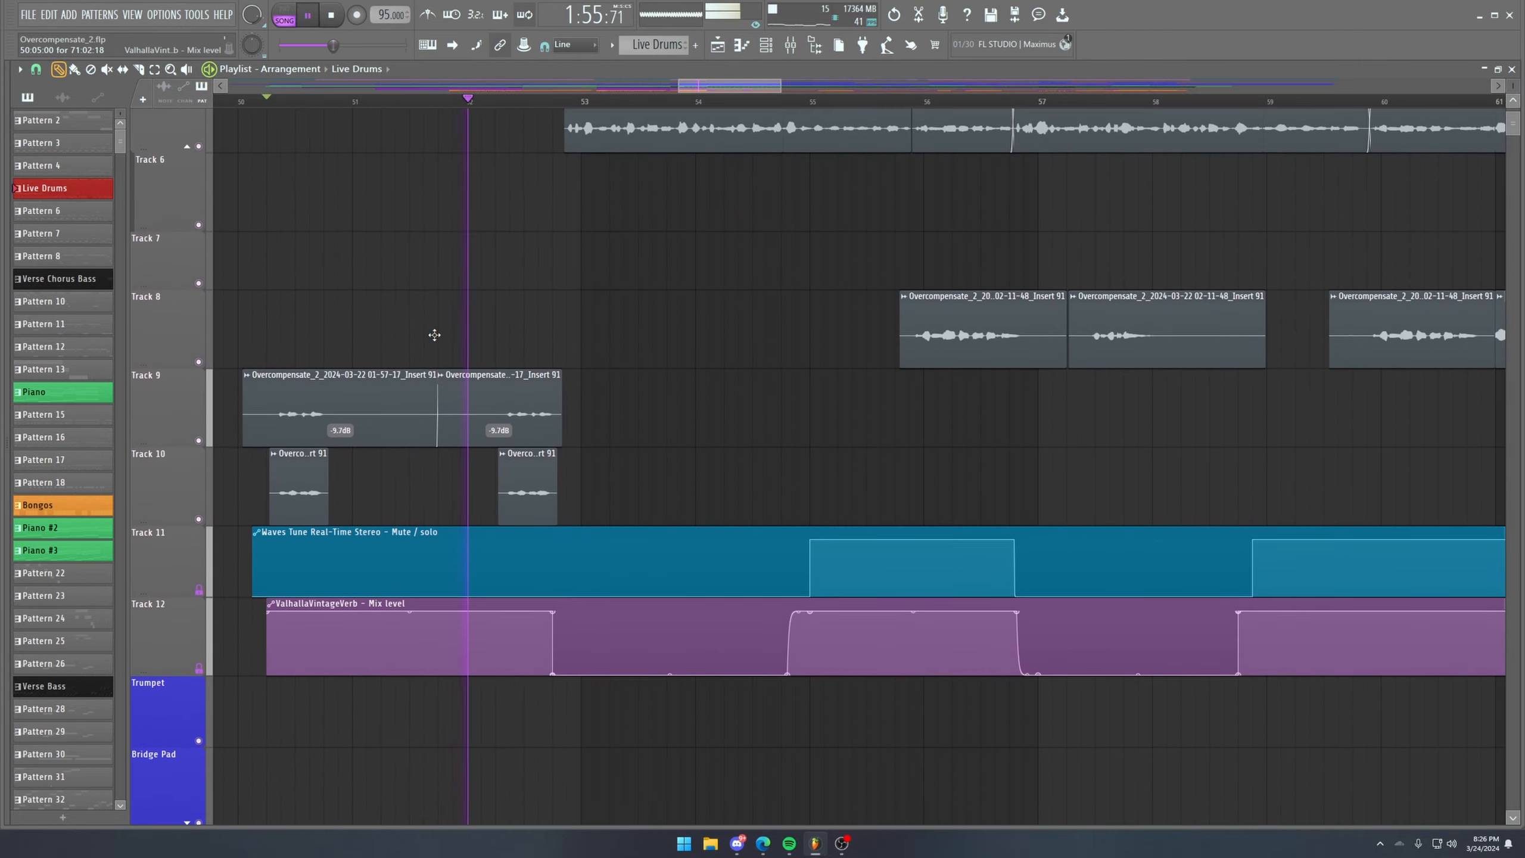
pyautogui.scroll(-20, 440, 339)
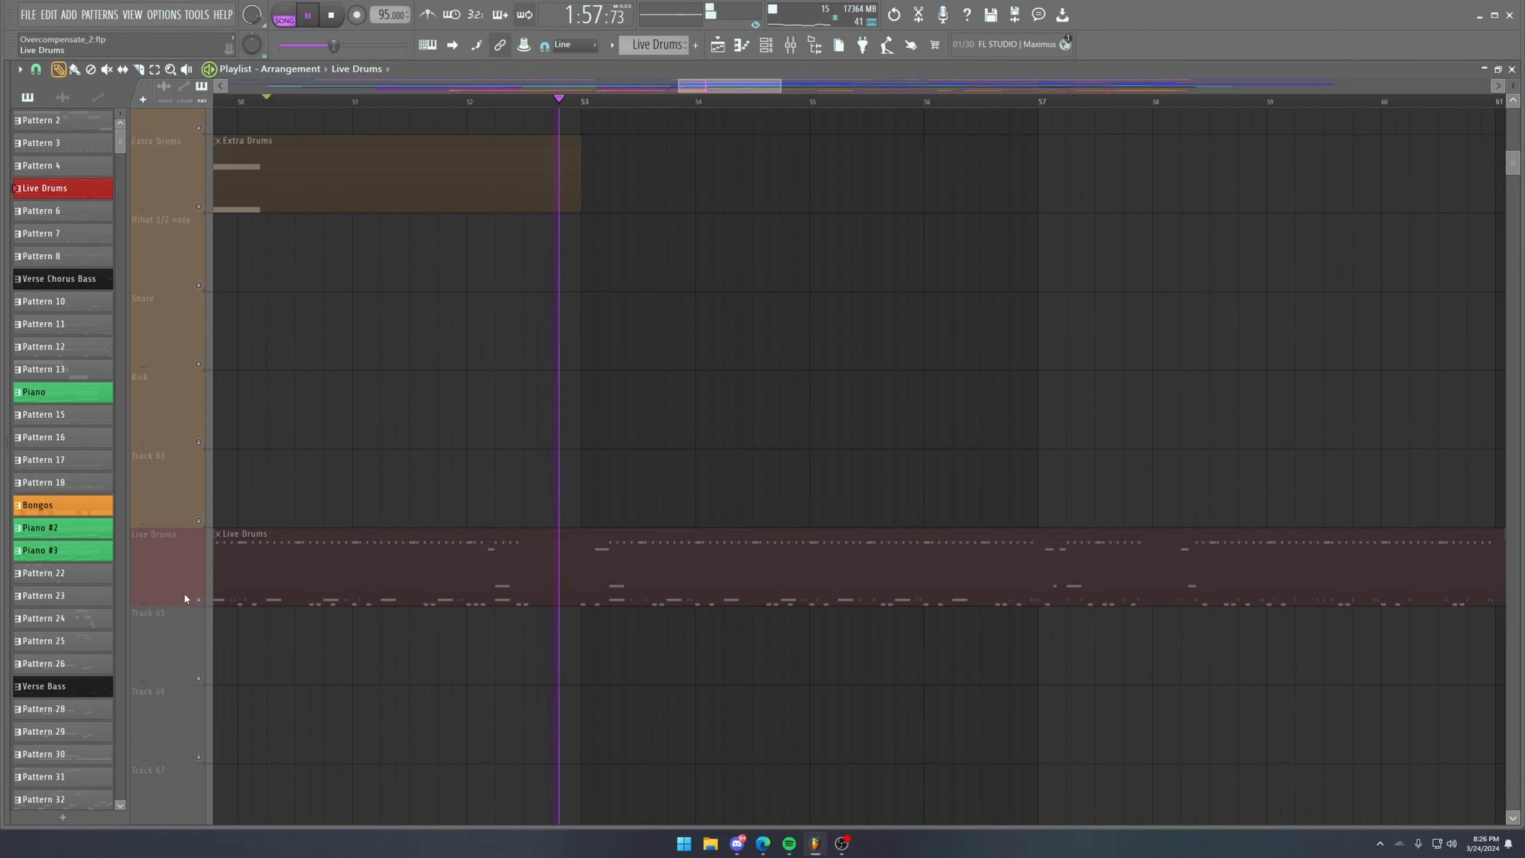
pyautogui.click(199, 601)
pyautogui.scroll(-4, 601, 102)
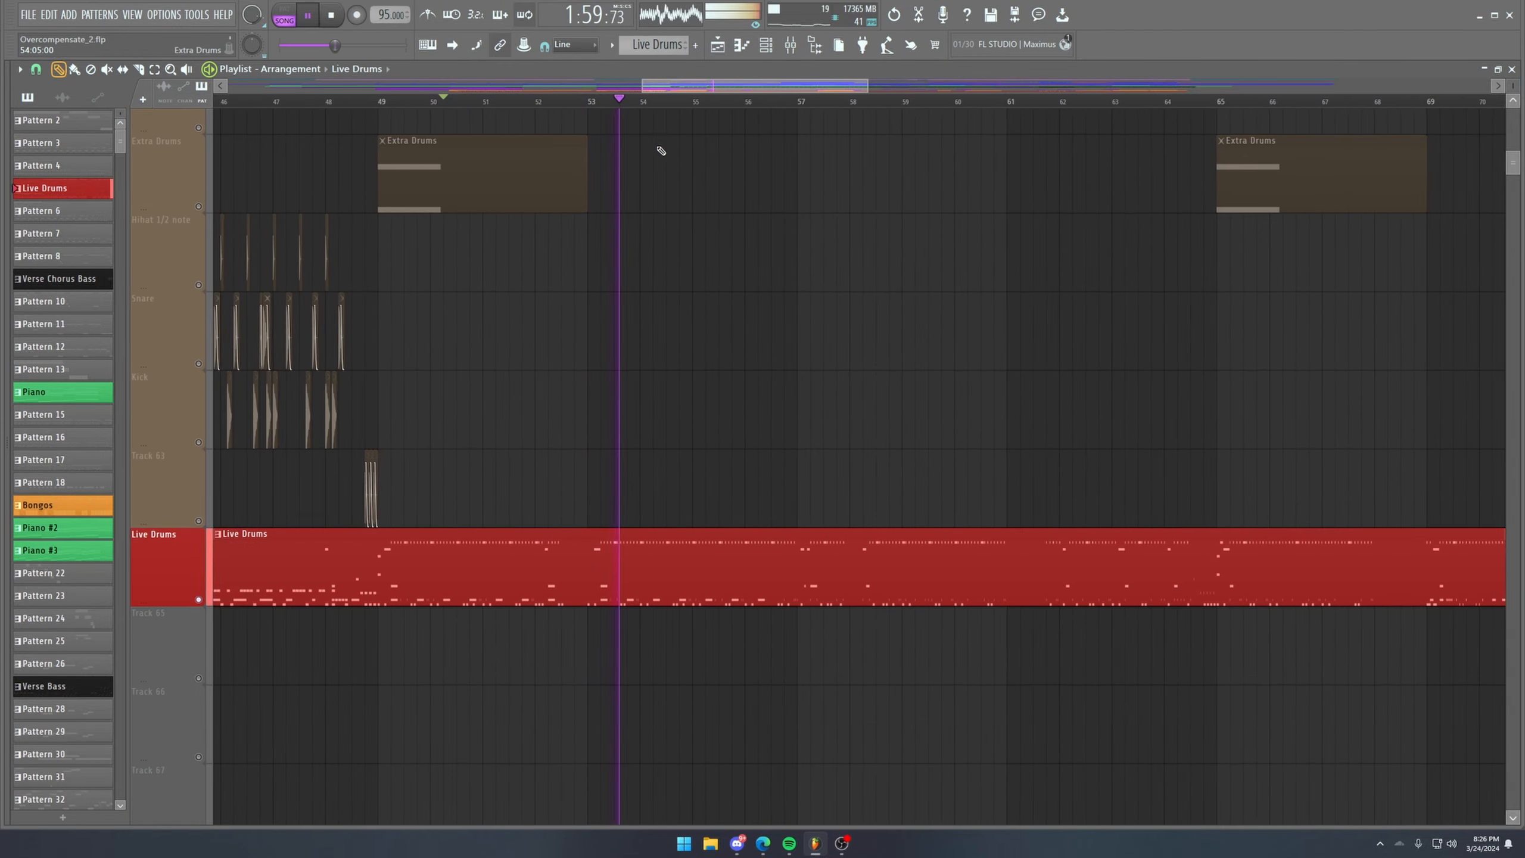
# Return to the vocal recordings on Tracks 4 to 10 and follow their clips during playback up to bar 73.
pyautogui.scroll(8, 720, 192)
pyautogui.scroll(10, 740, 208)
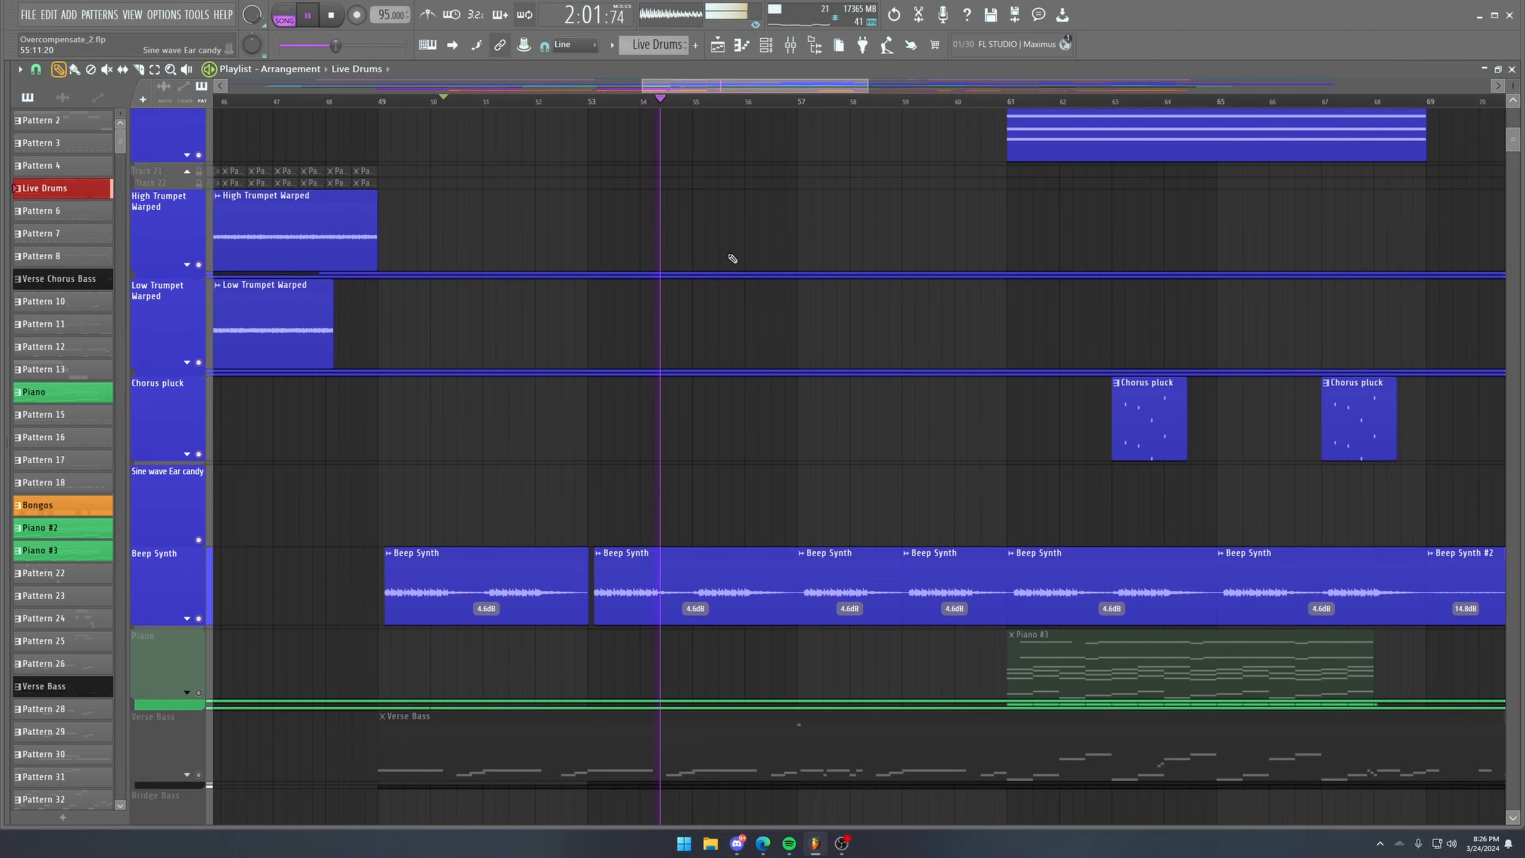
pyautogui.scroll(10, 733, 258)
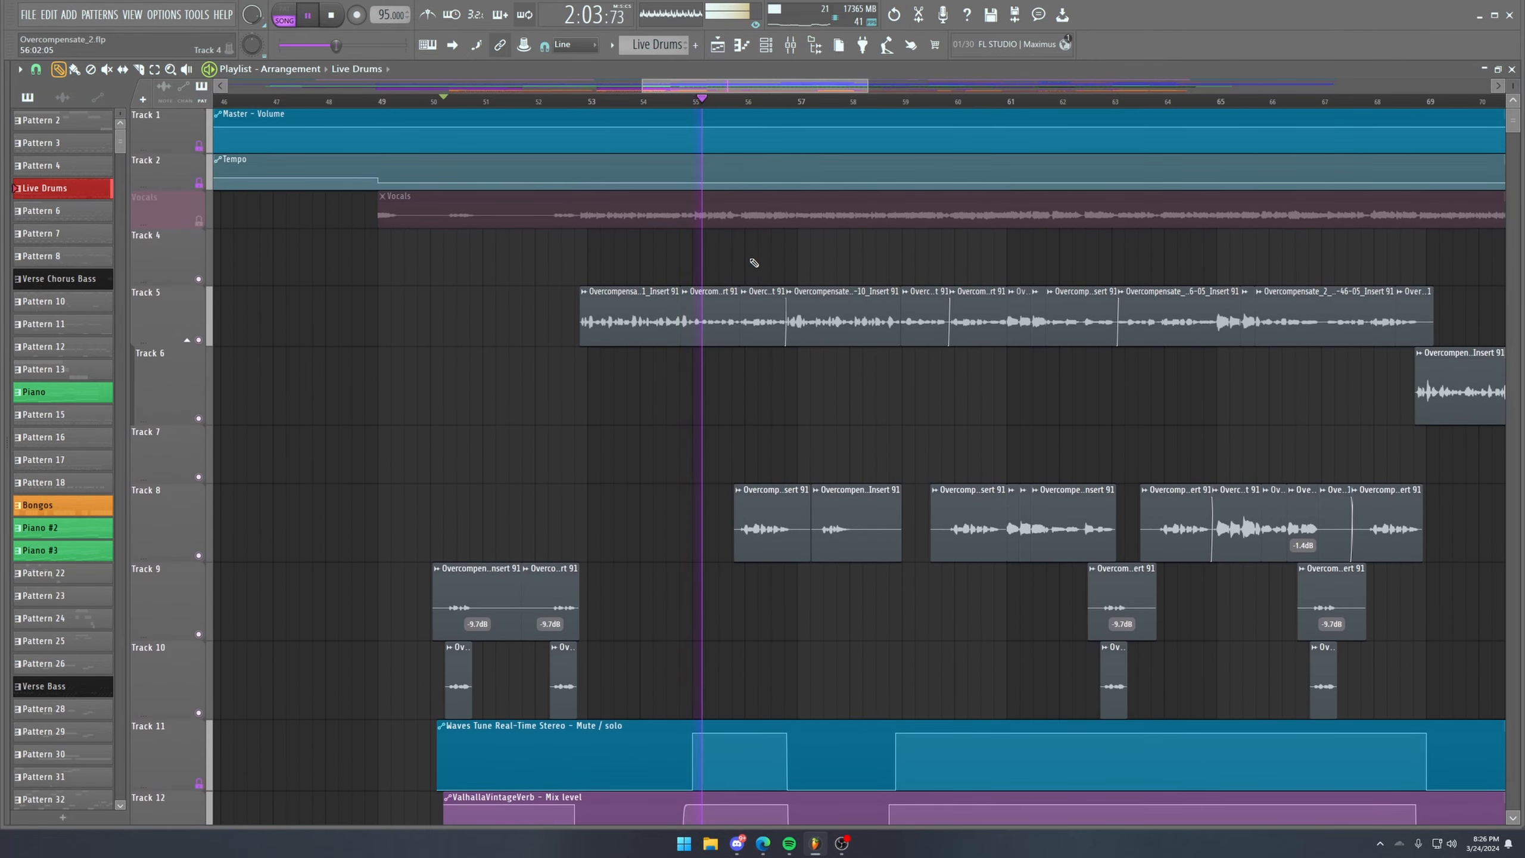
pyautogui.scroll(-6, 738, 106)
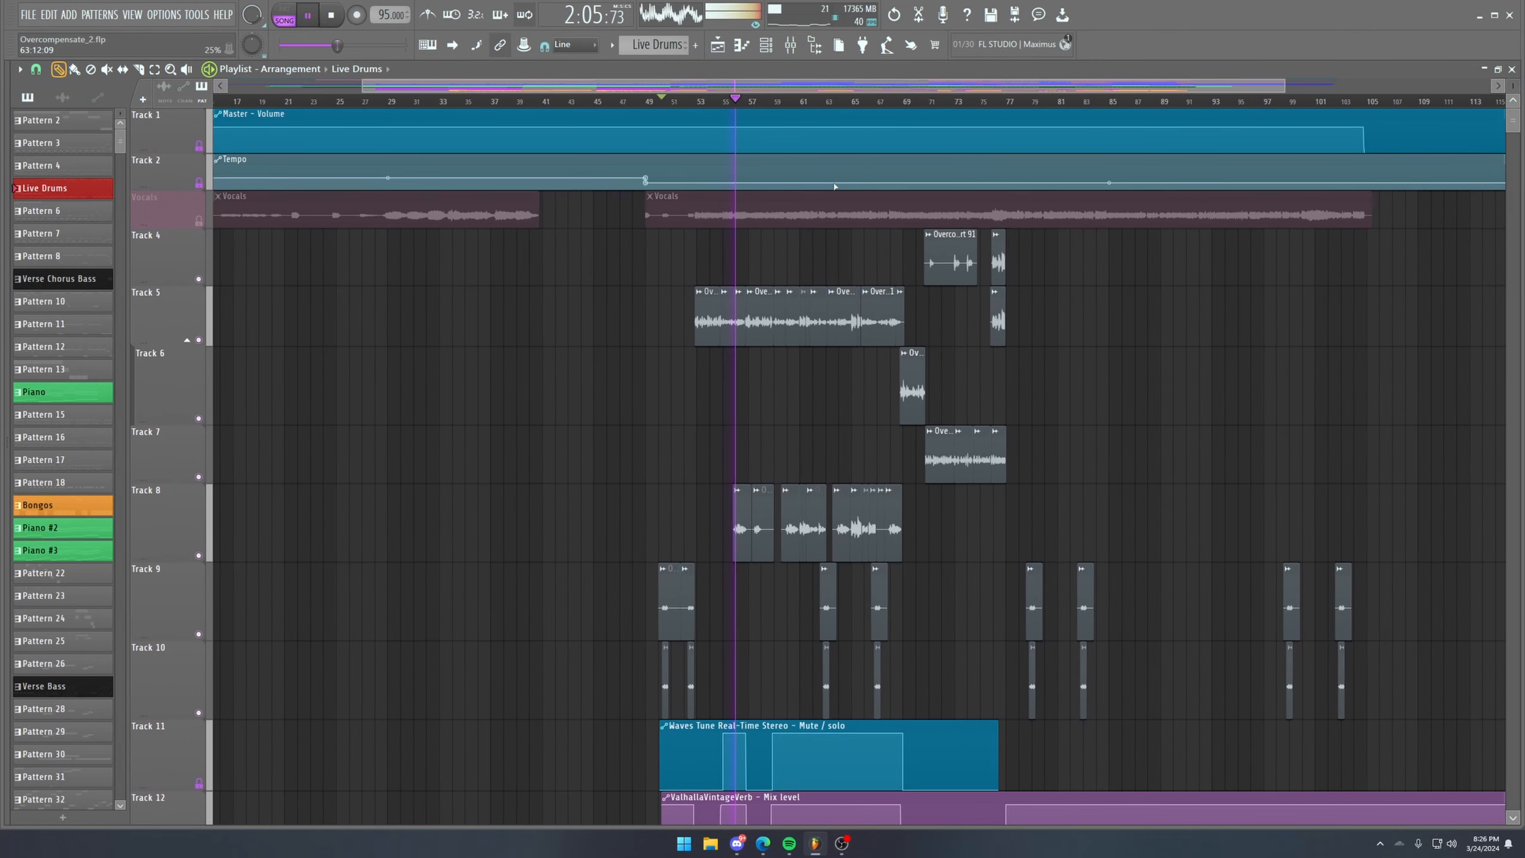
pyautogui.scroll(6, 775, 109)
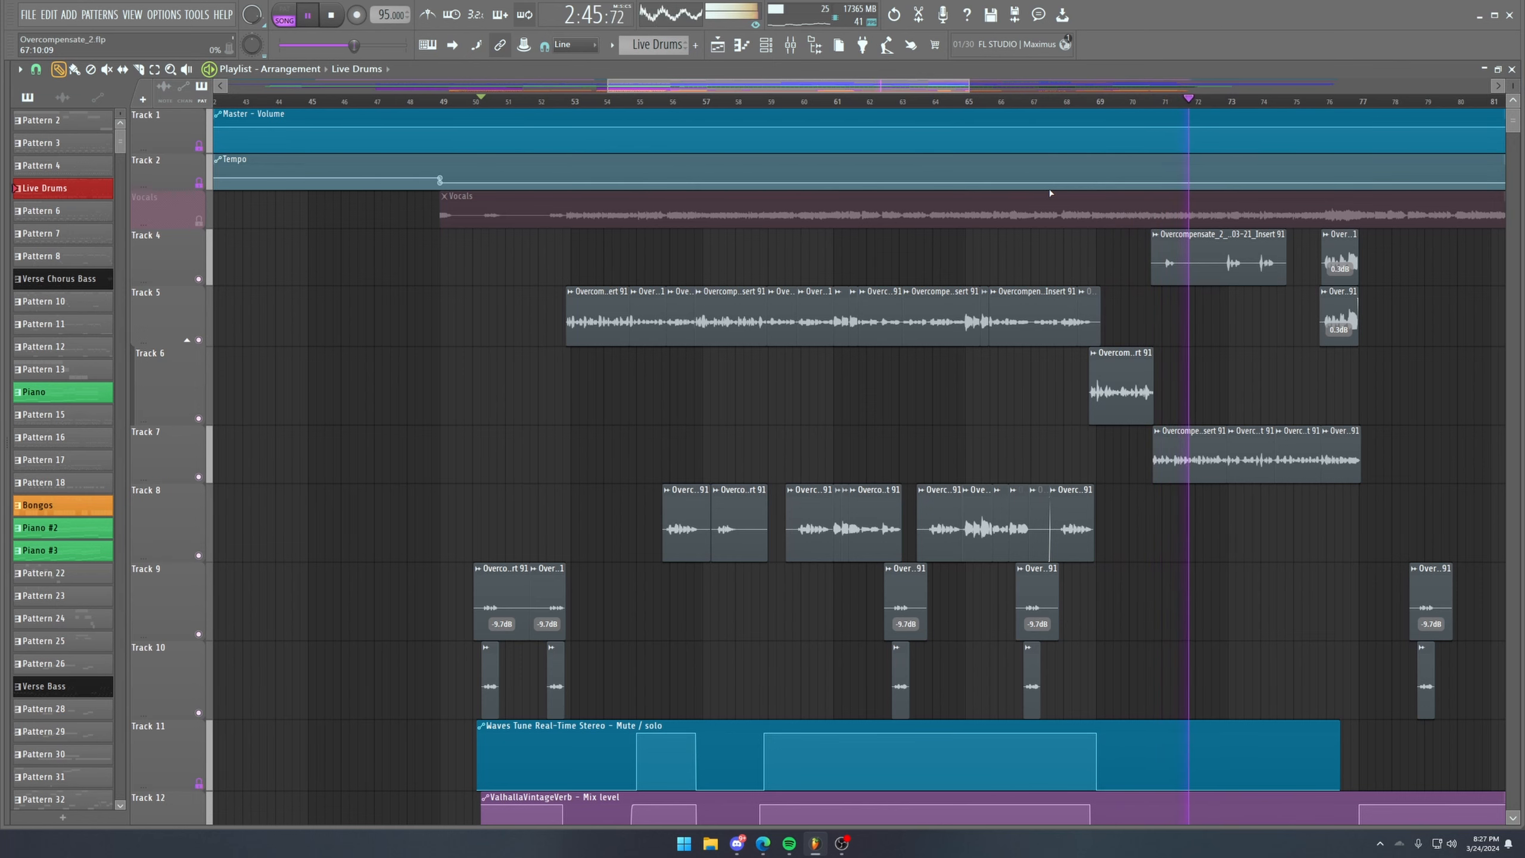
pyautogui.scroll(6, 1279, 107)
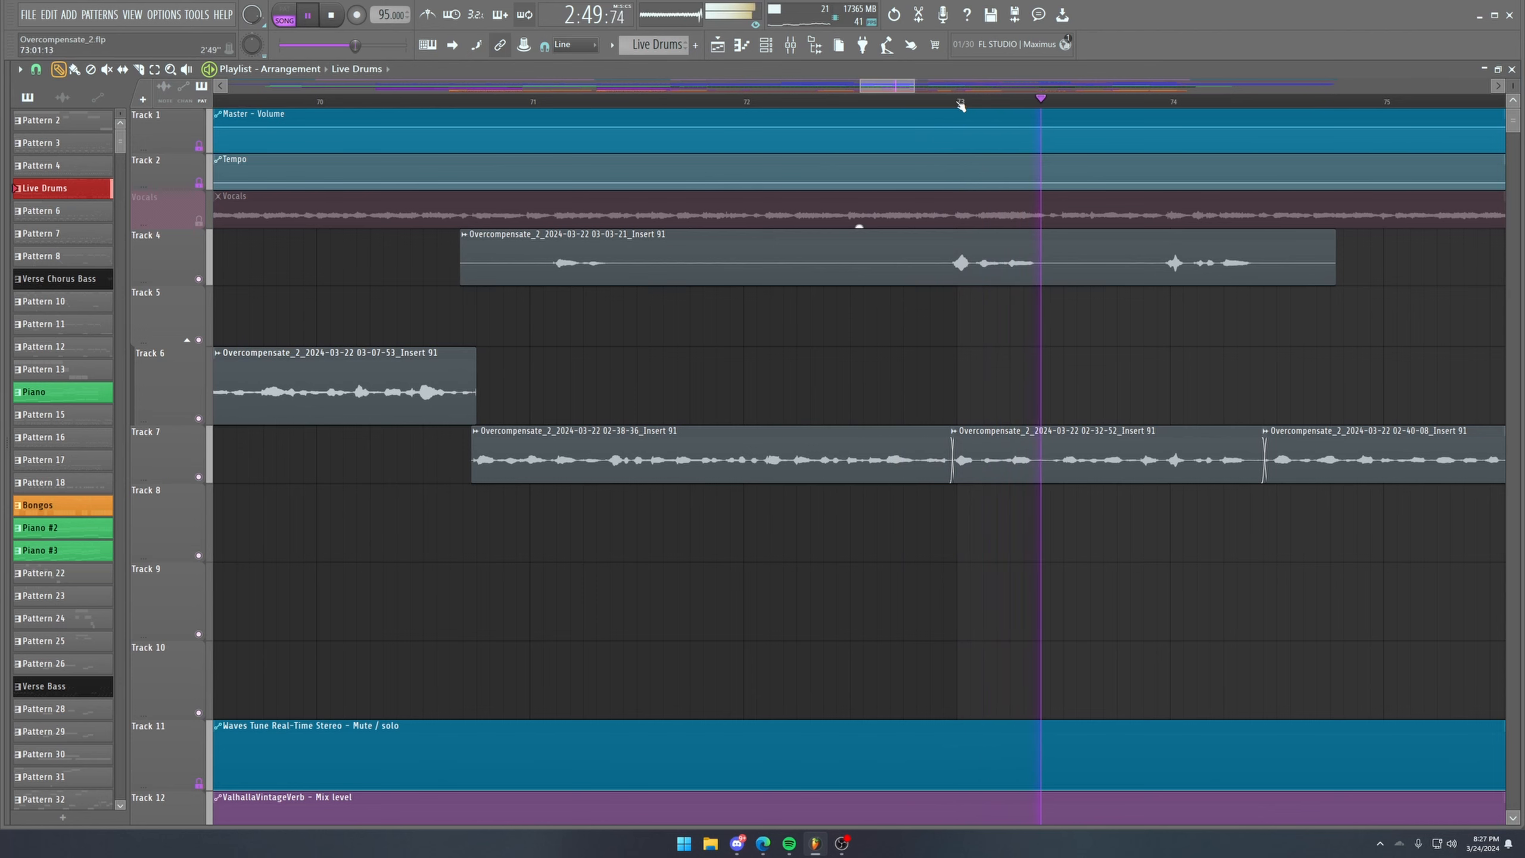
# Follow the vocal clips on Tracks 4 to 10 during playback past bar 77, and pause the song.
pyautogui.moveTo(910, 85); pyautogui.dragTo(981, 90)
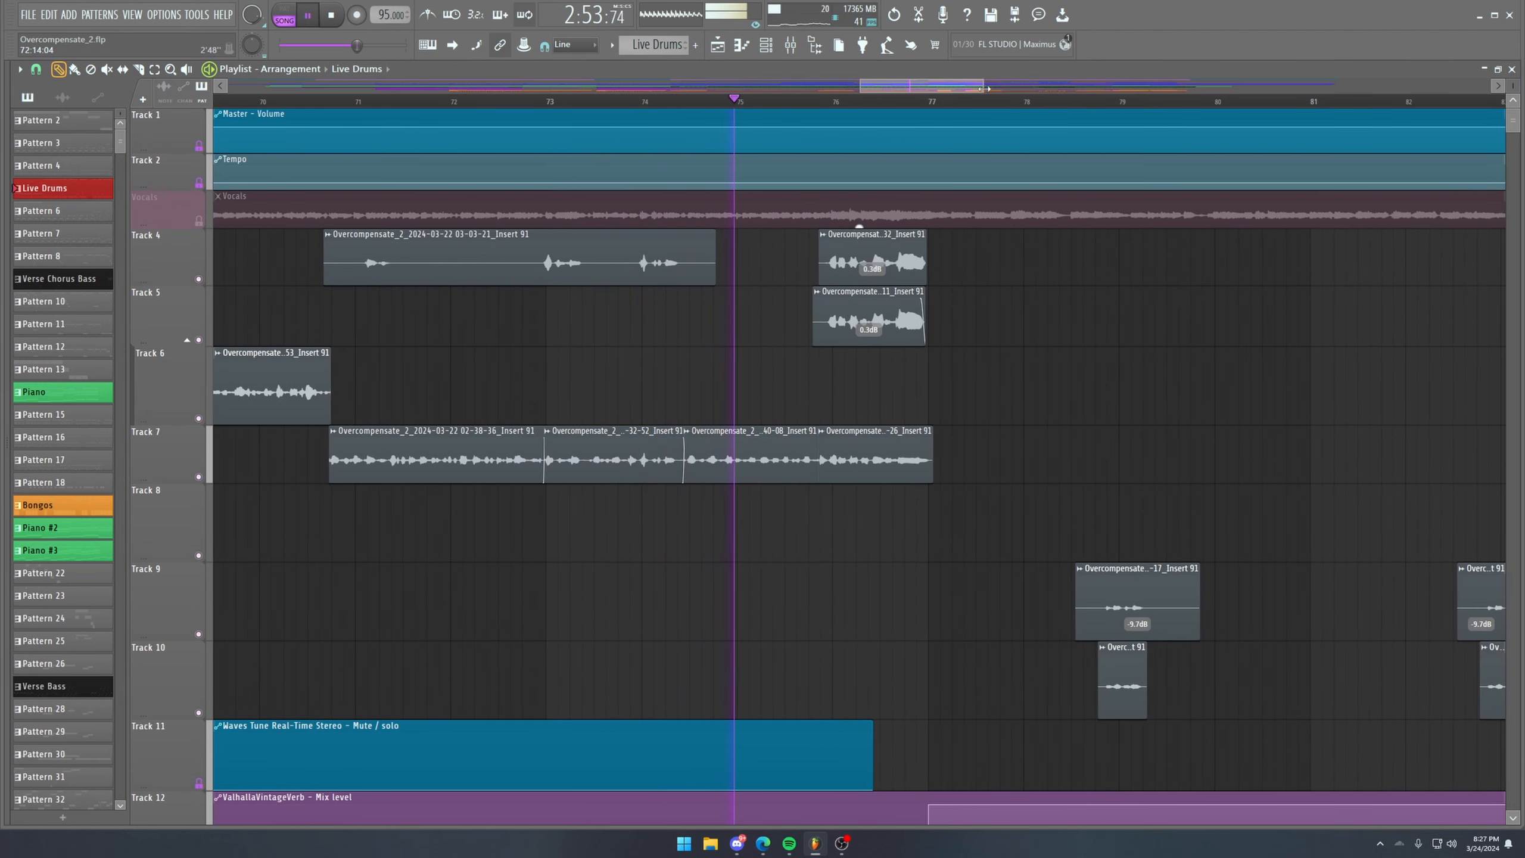
pyautogui.moveTo(987, 90); pyautogui.dragTo(1060, 84)
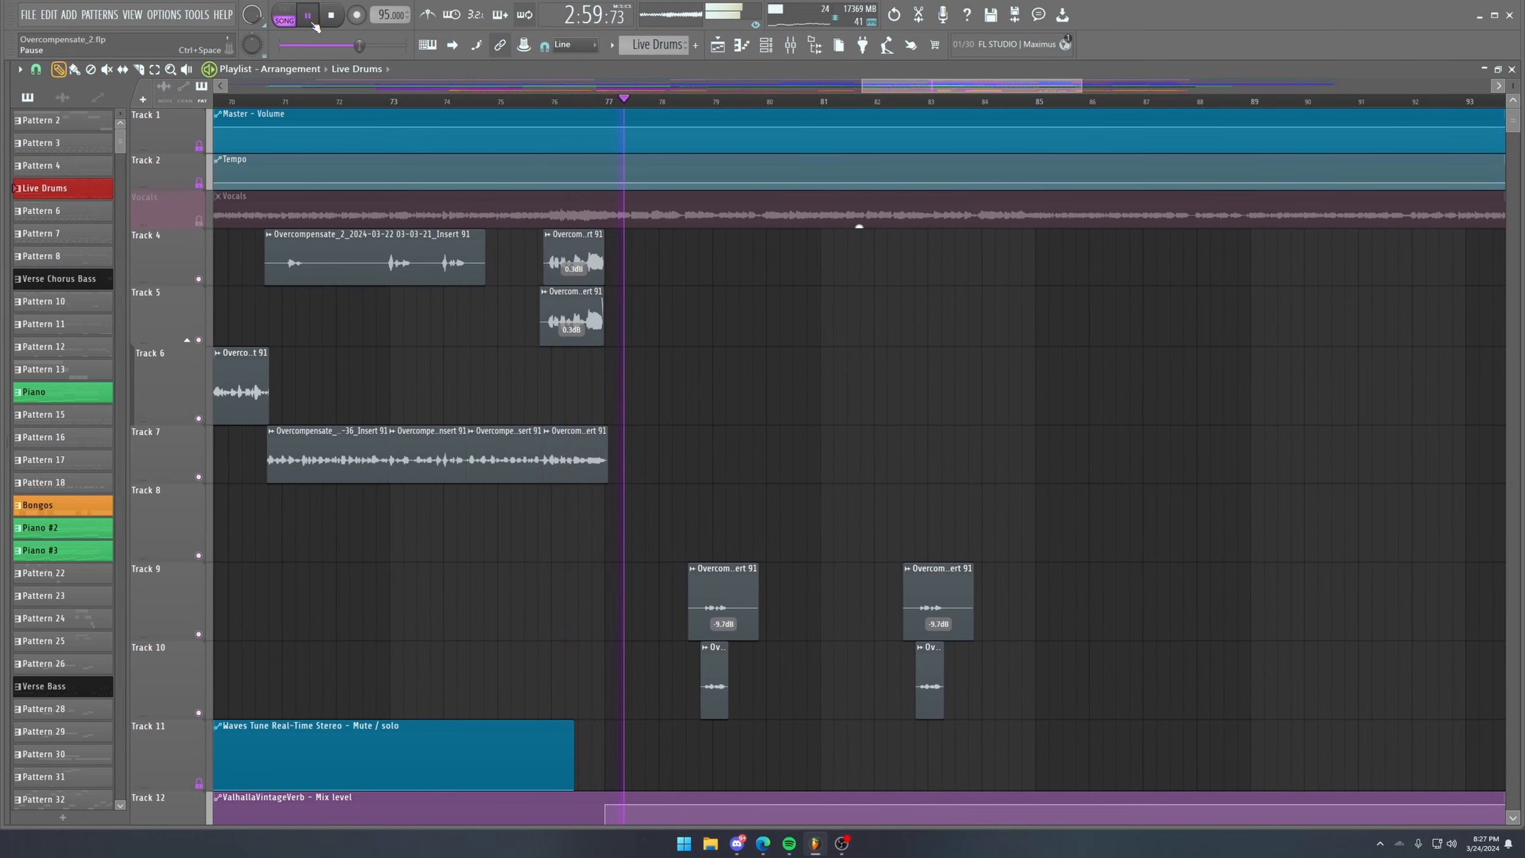
pyautogui.scroll(-8, 613, 104)
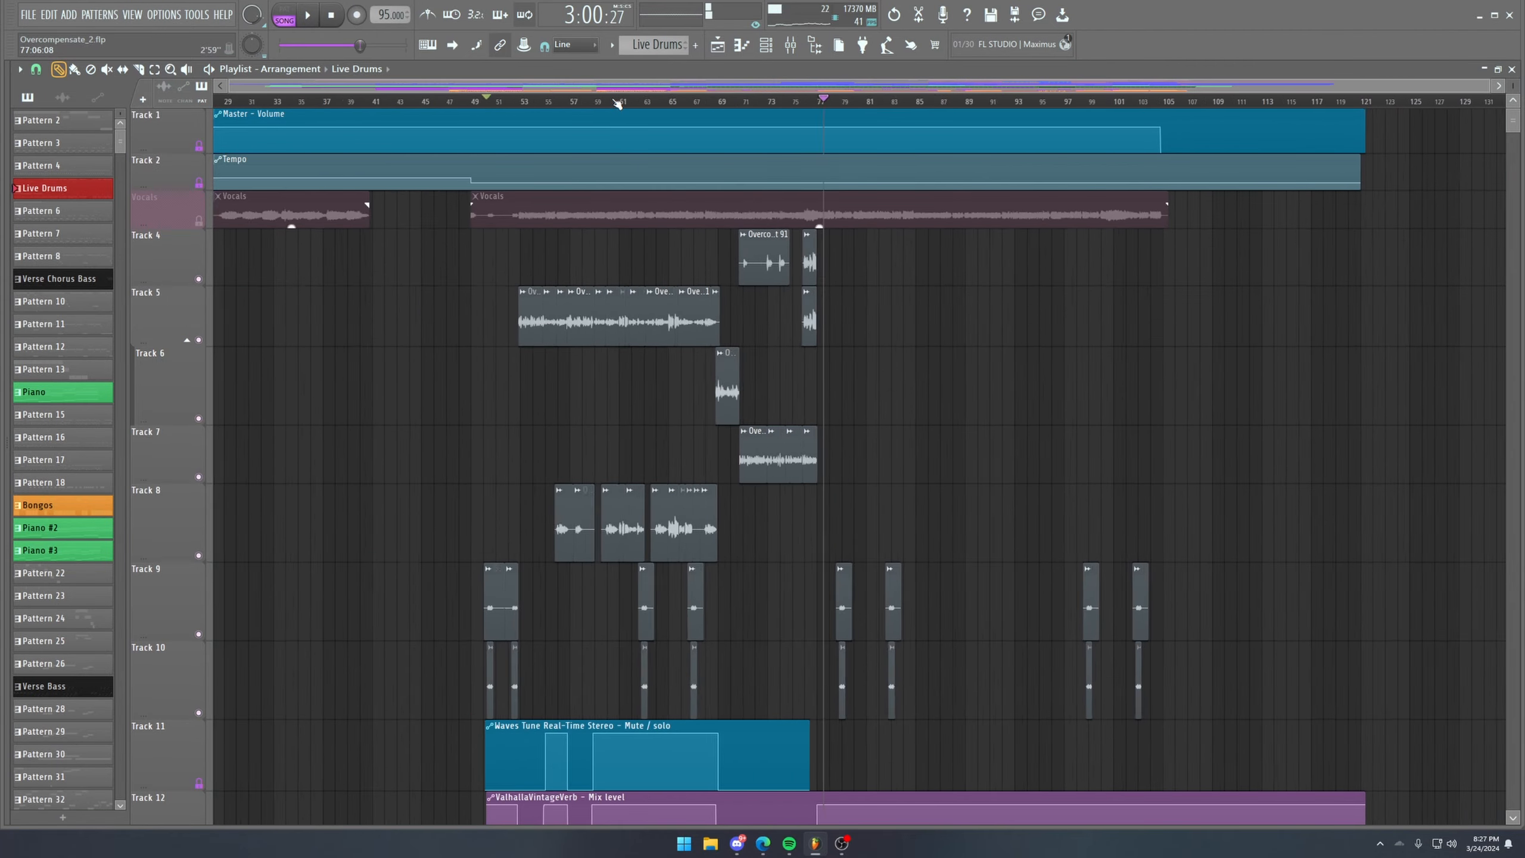
# Look over the full arrangement from the vocal and automation tracks through the synths, piano, basses and FX to the live drums.
pyautogui.scroll(-10, 883, 202)
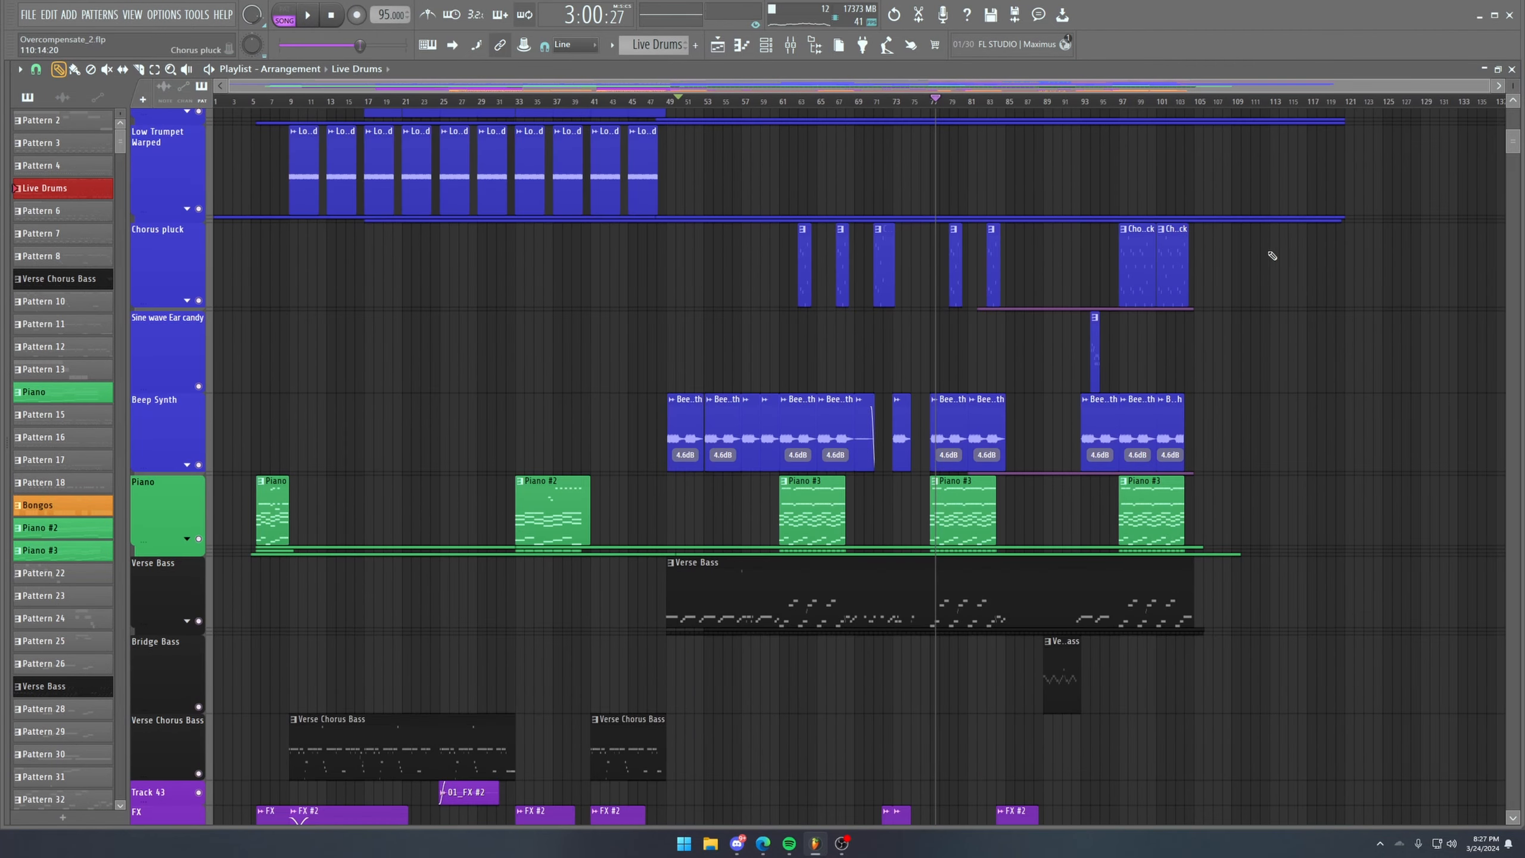
pyautogui.scroll(-6, 762, 421)
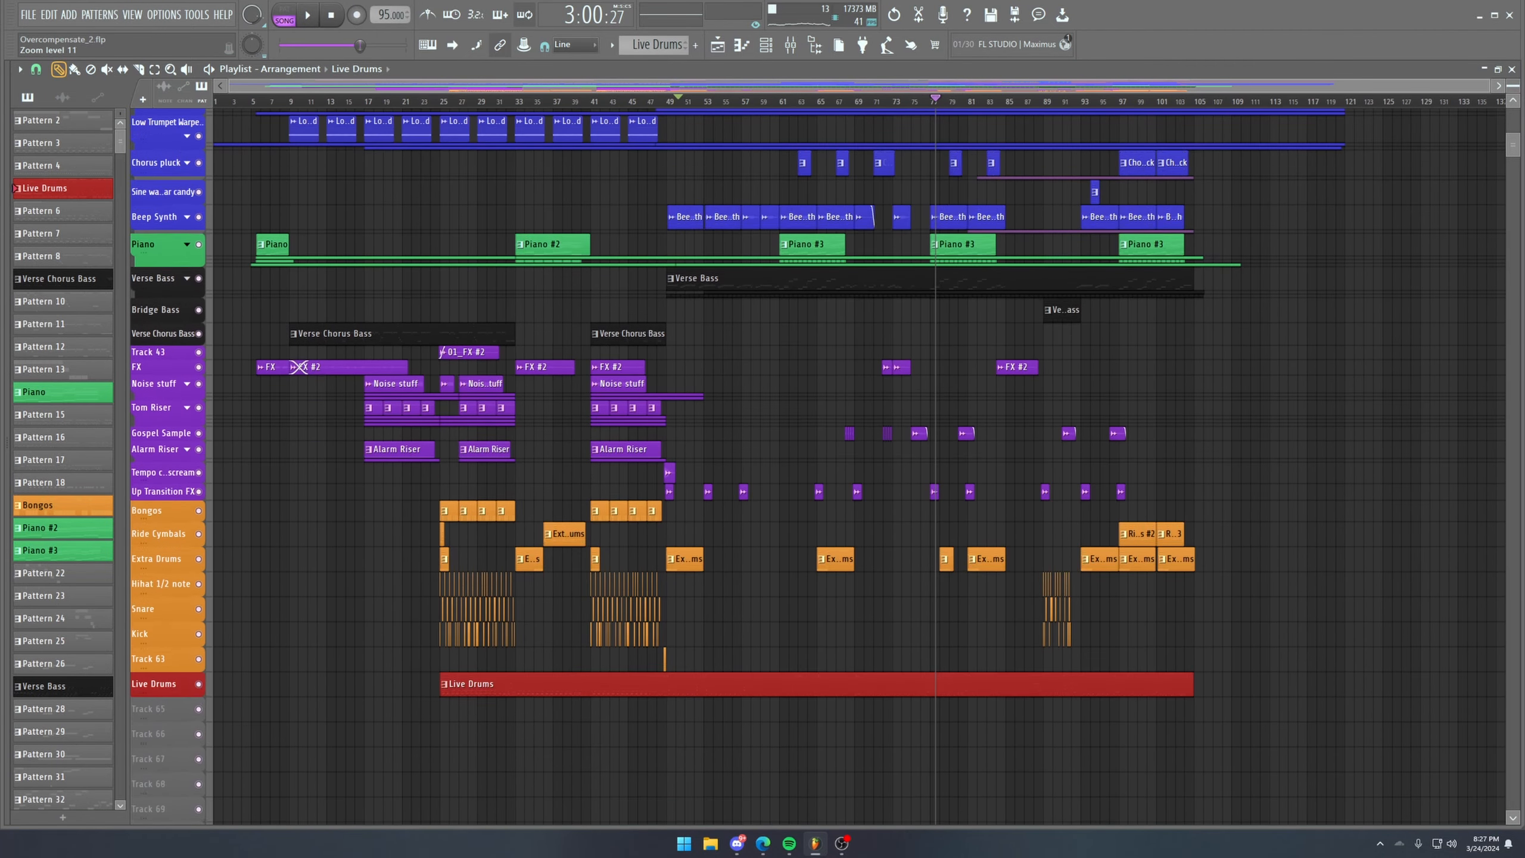
pyautogui.scroll(12, 1056, 187)
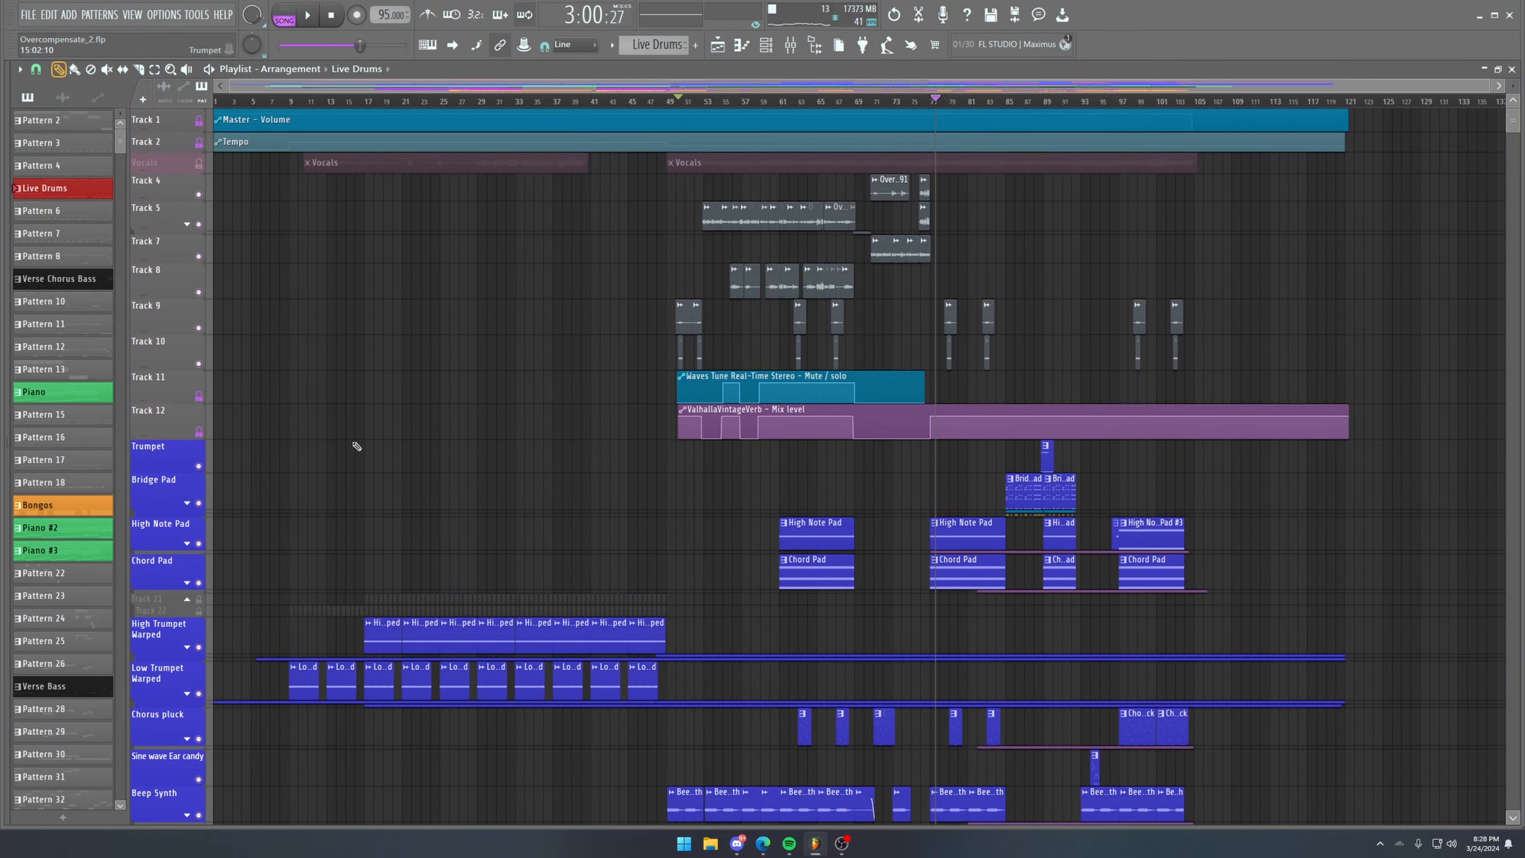
pyautogui.scroll(-14, 480, 451)
pyautogui.scroll(4, 647, 459)
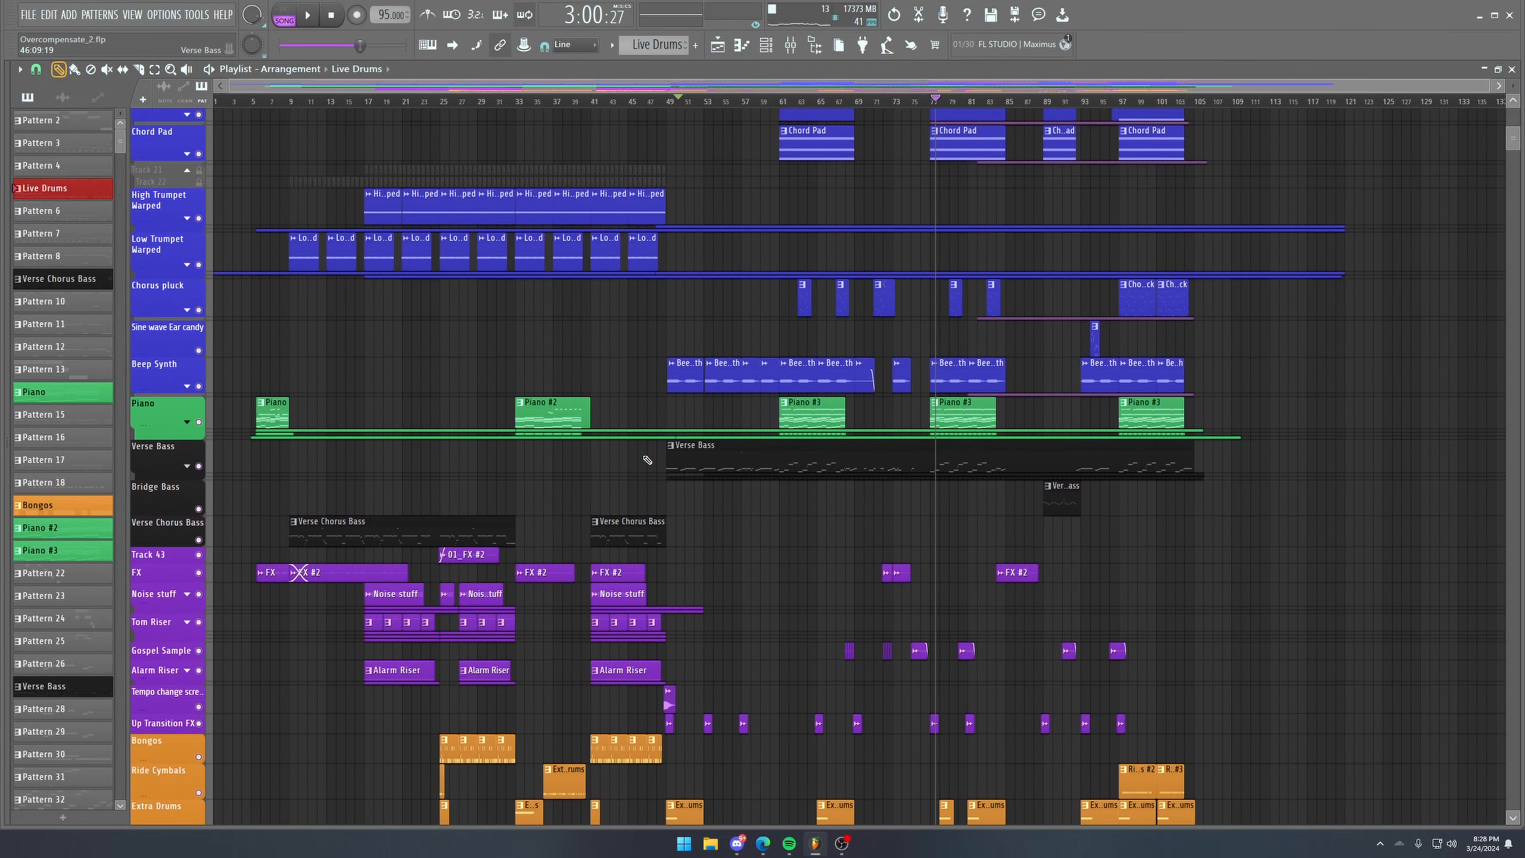
pyautogui.scroll(10, 647, 459)
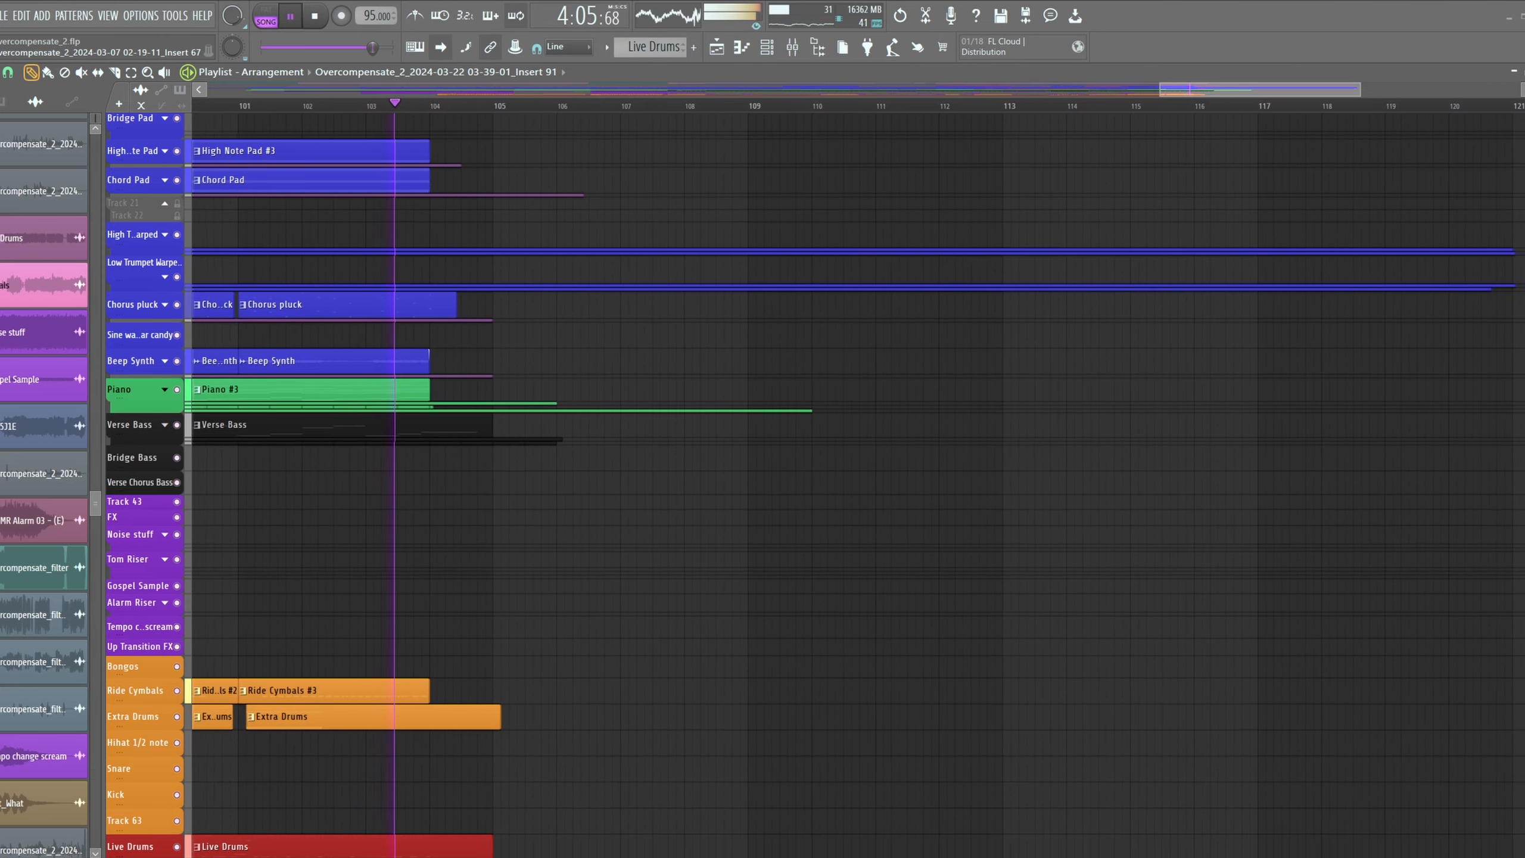
# Pause the song playback at the end of the Live Drums clip, around bar 105.
pyautogui.click(297, 22)
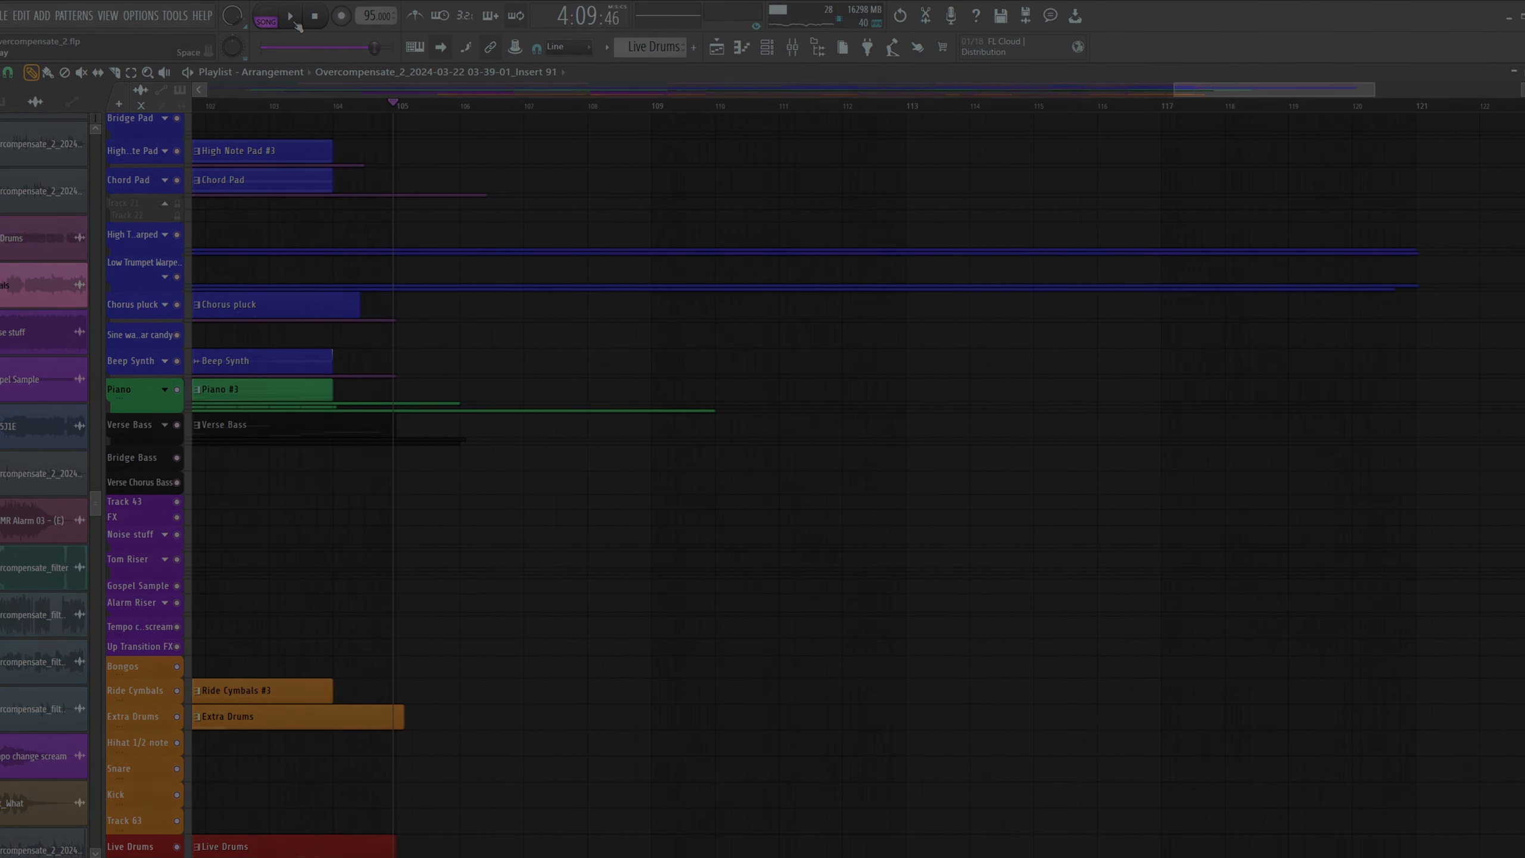